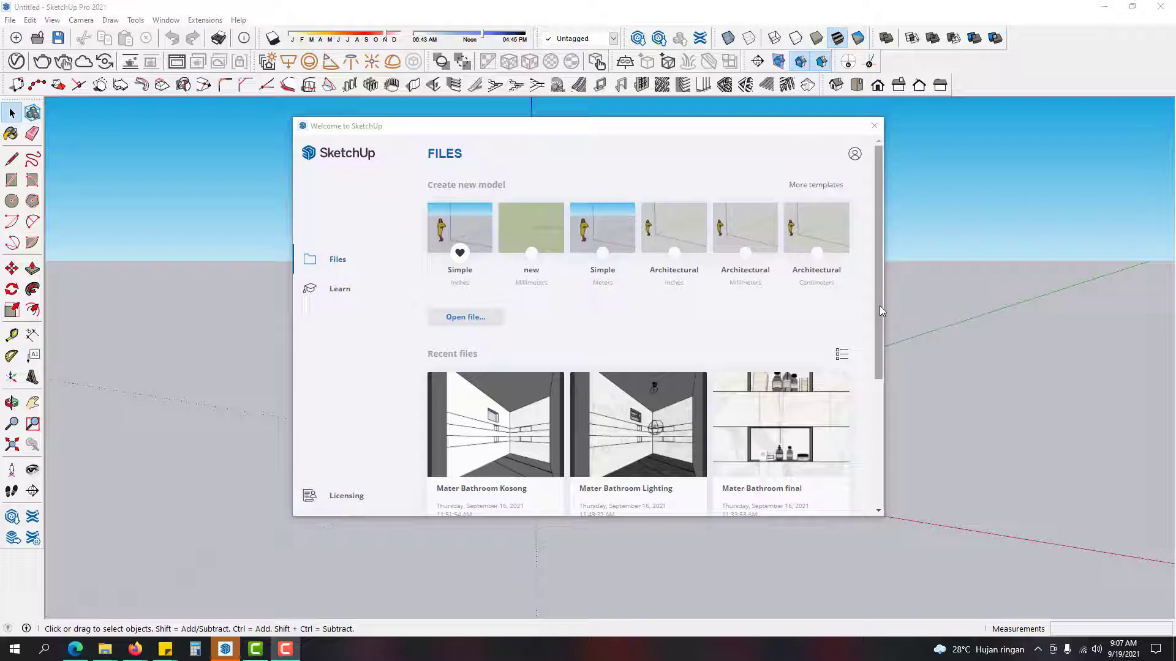
Step: Open the Master Bathroom render image from the Cam 1 subfolder of the project's Render folder
drag(879, 306, 910, 192)
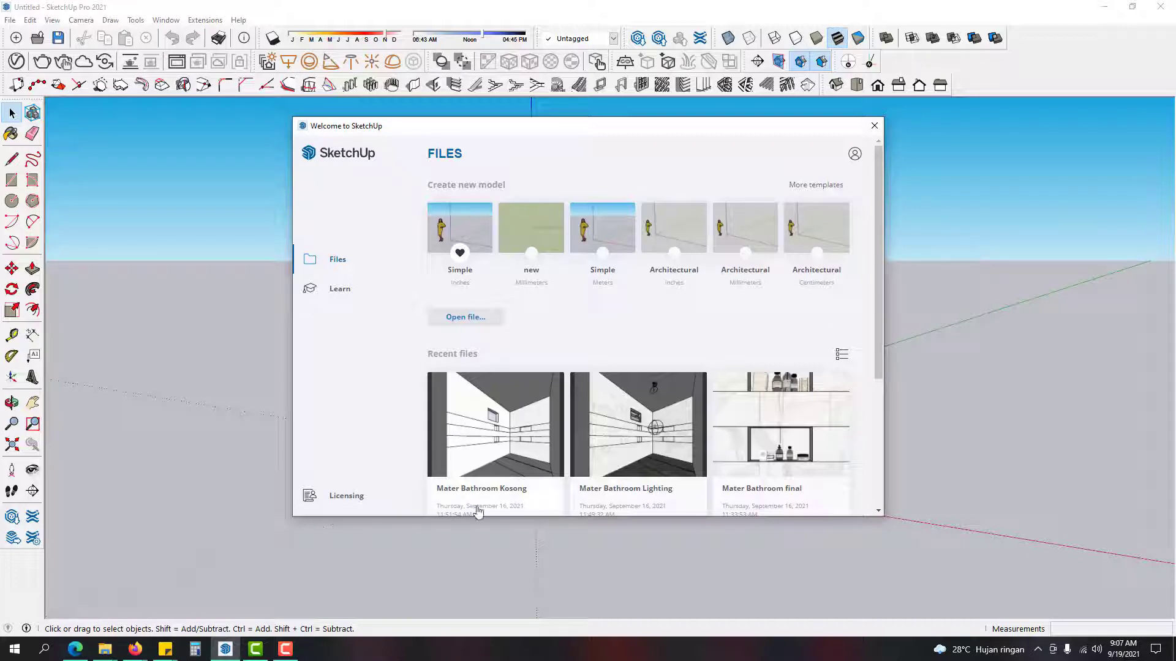
click(105, 648)
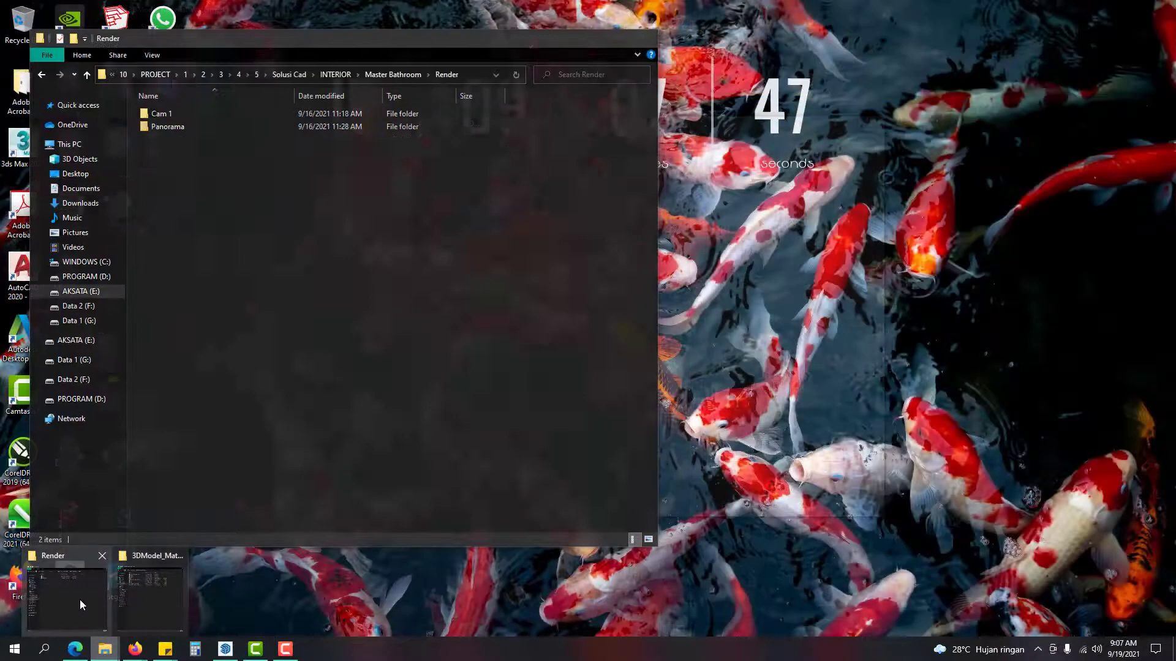
click(79, 600)
double_click(238, 120)
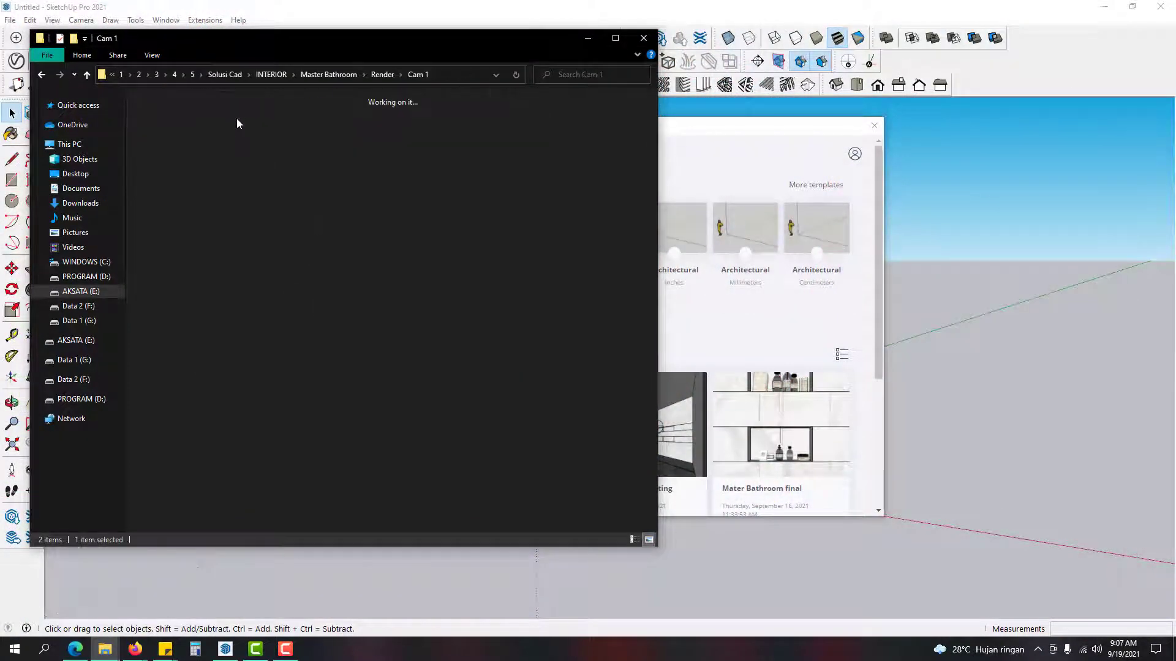
double_click(478, 235)
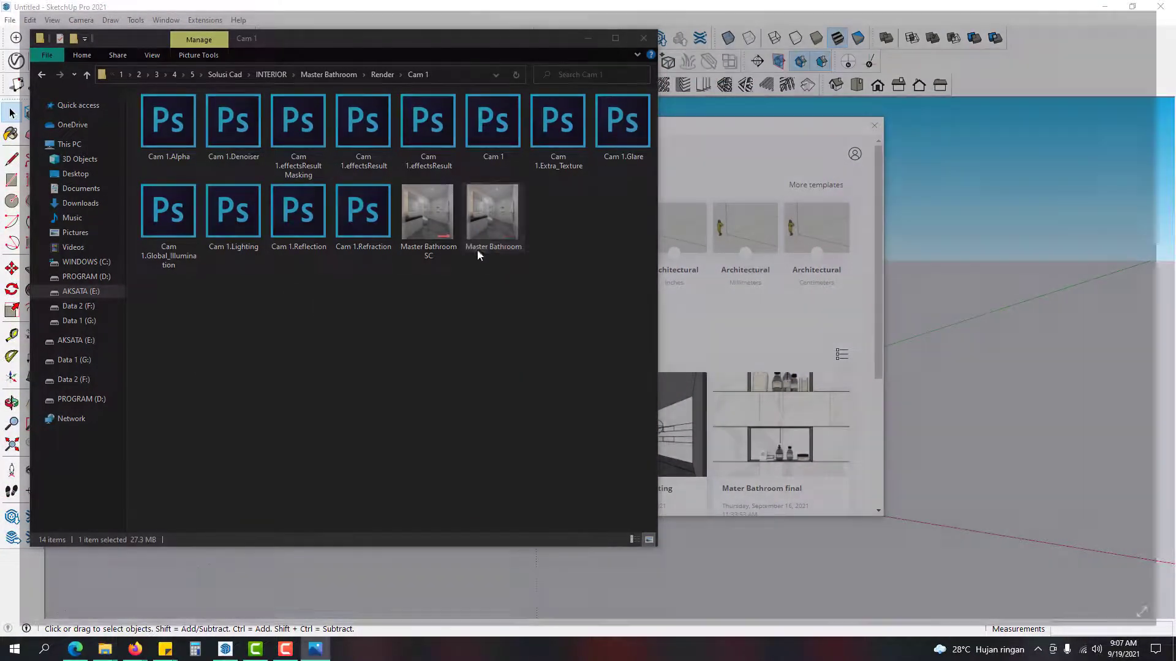
Step: Examine the bathroom render's floor, fixtures, niches and ceiling up close, view it whole, and return to SketchUp's welcome window
scroll(692, 284, up, 2)
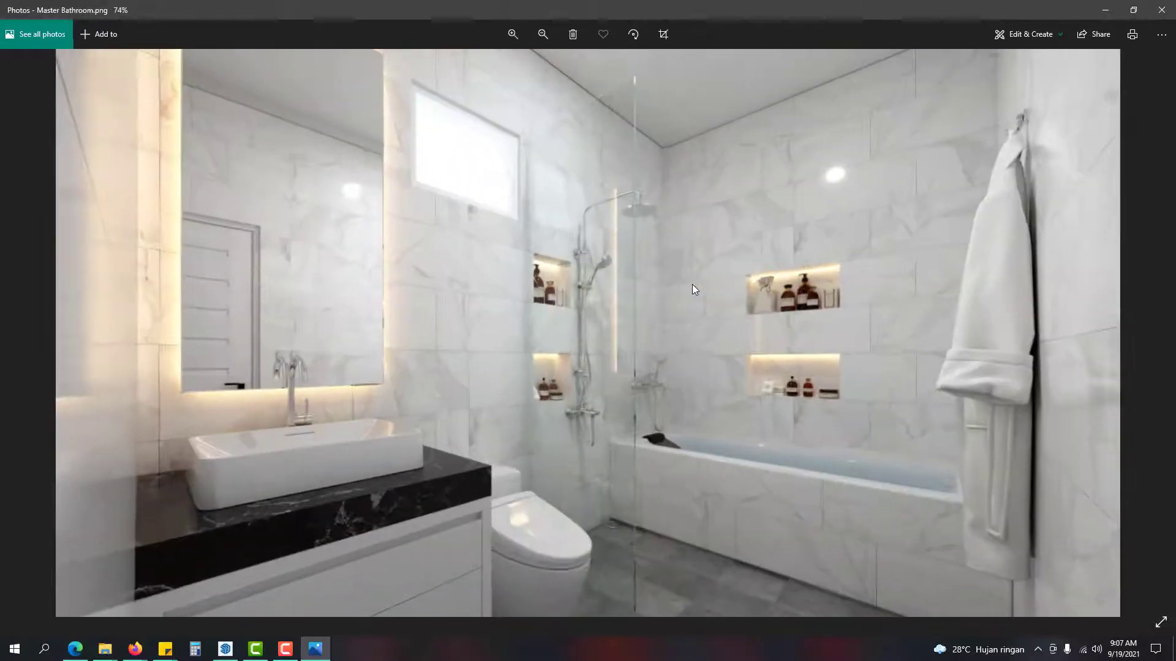
drag(605, 455, 718, 278)
drag(736, 434, 729, 281)
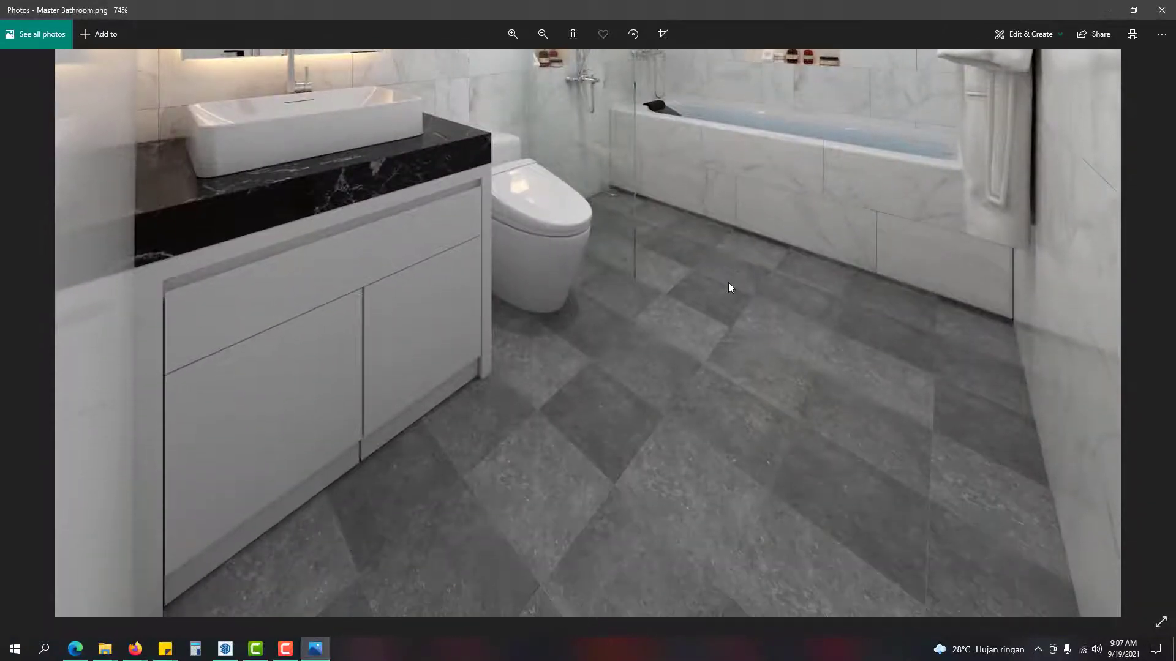
drag(748, 232, 781, 503)
drag(802, 126, 833, 453)
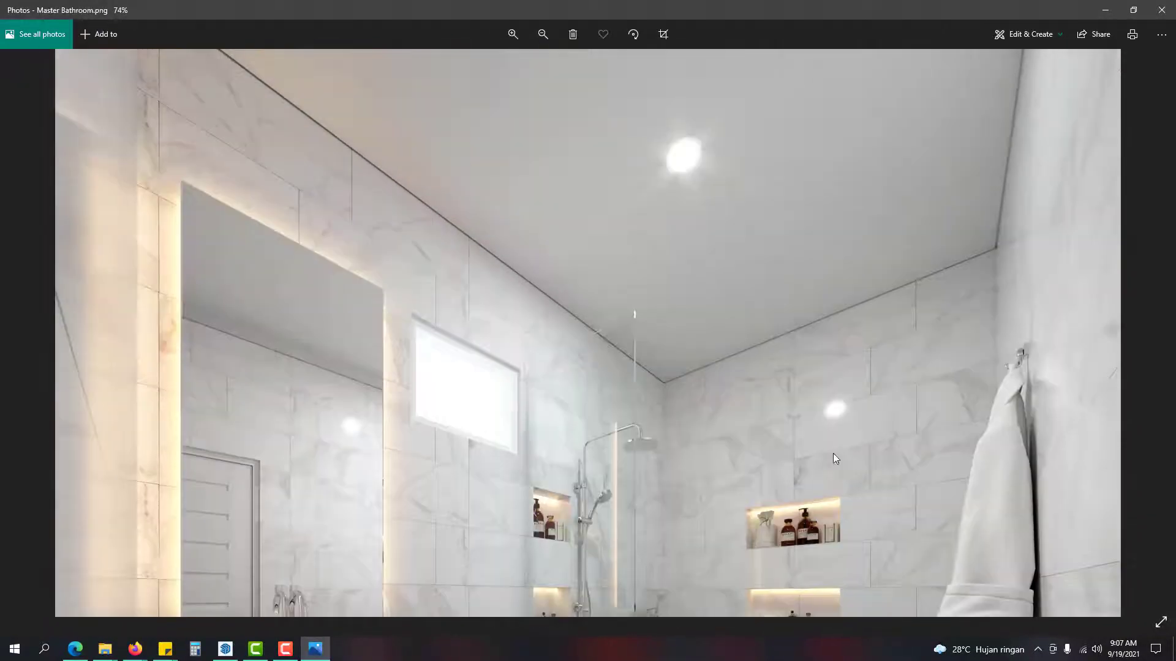
scroll(810, 352, down, 3)
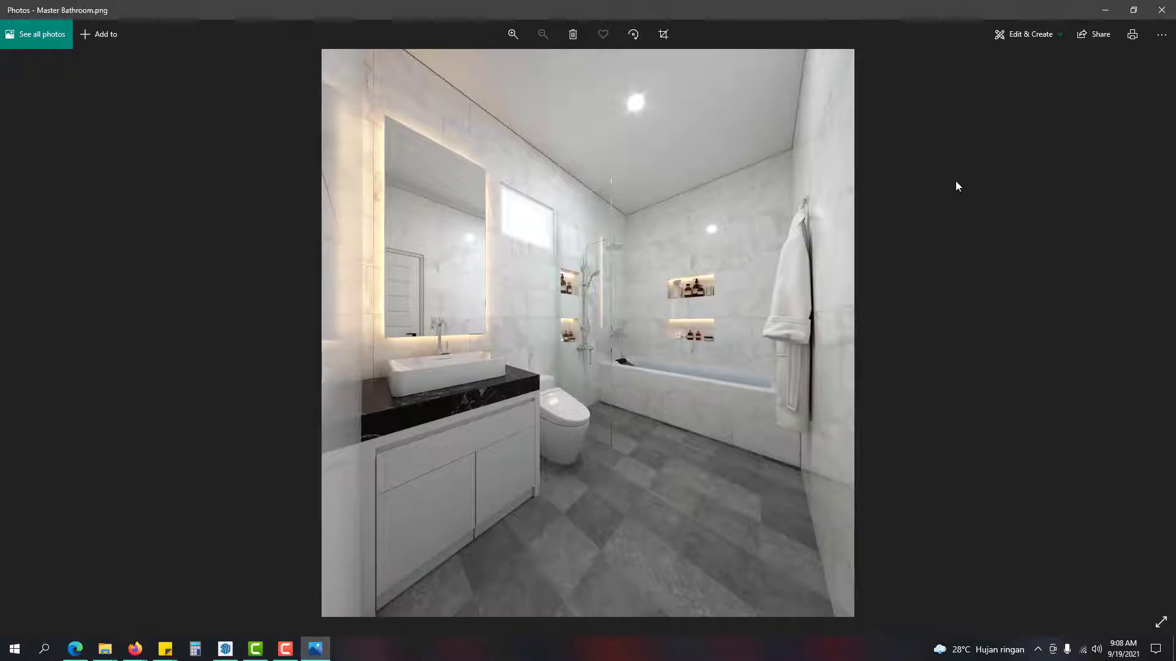
click(1161, 10)
click(958, 261)
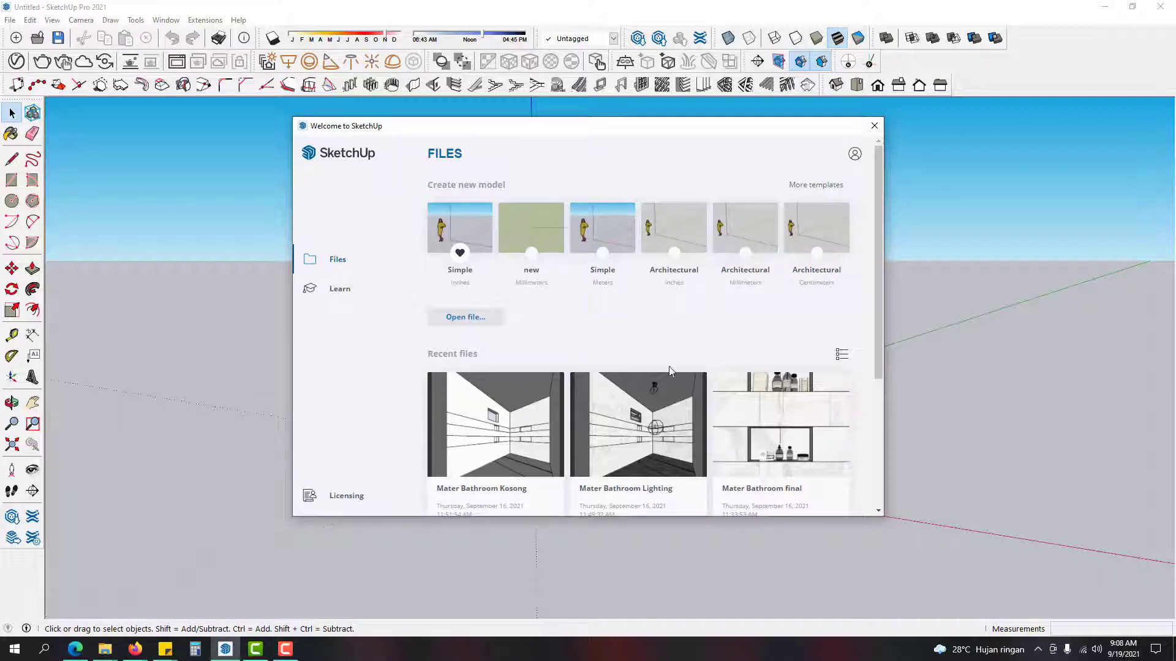
Step: Browse the 3D Model and maps folders of the Master Bathroom project while choosing a file to open
click(480, 317)
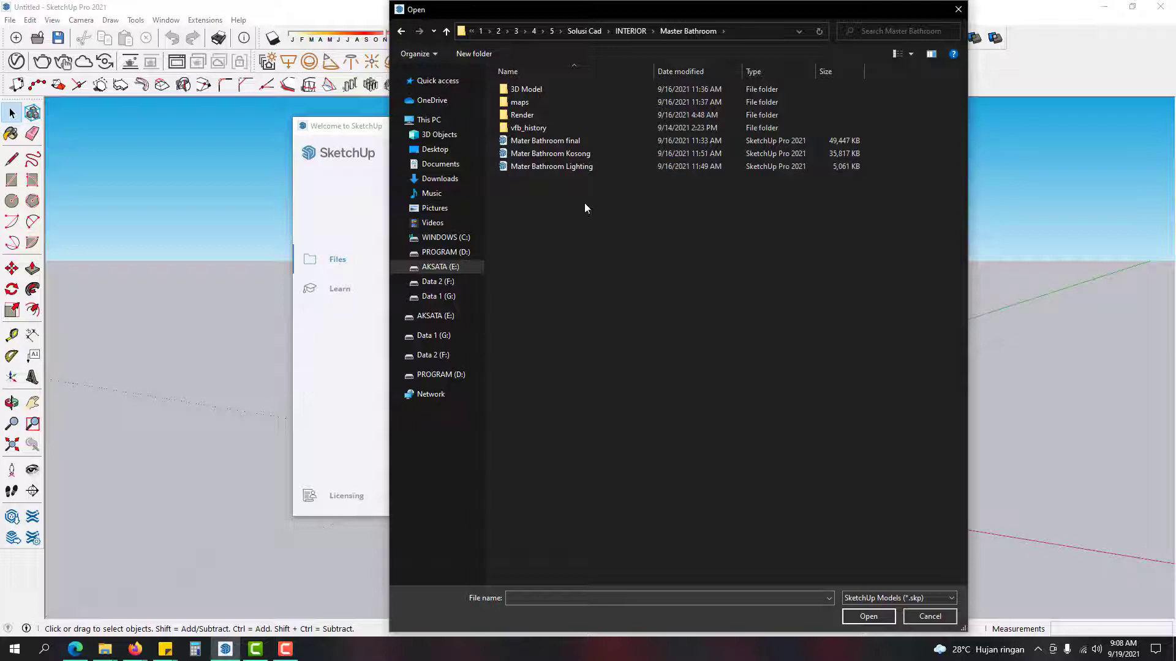
double_click(563, 88)
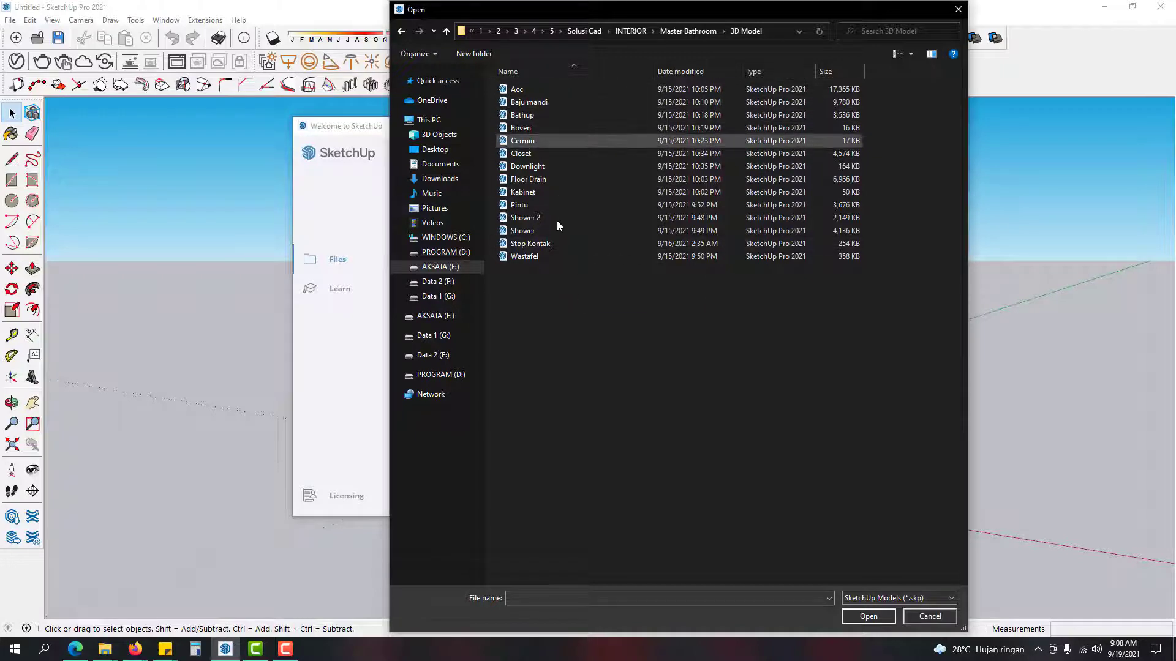
click(401, 31)
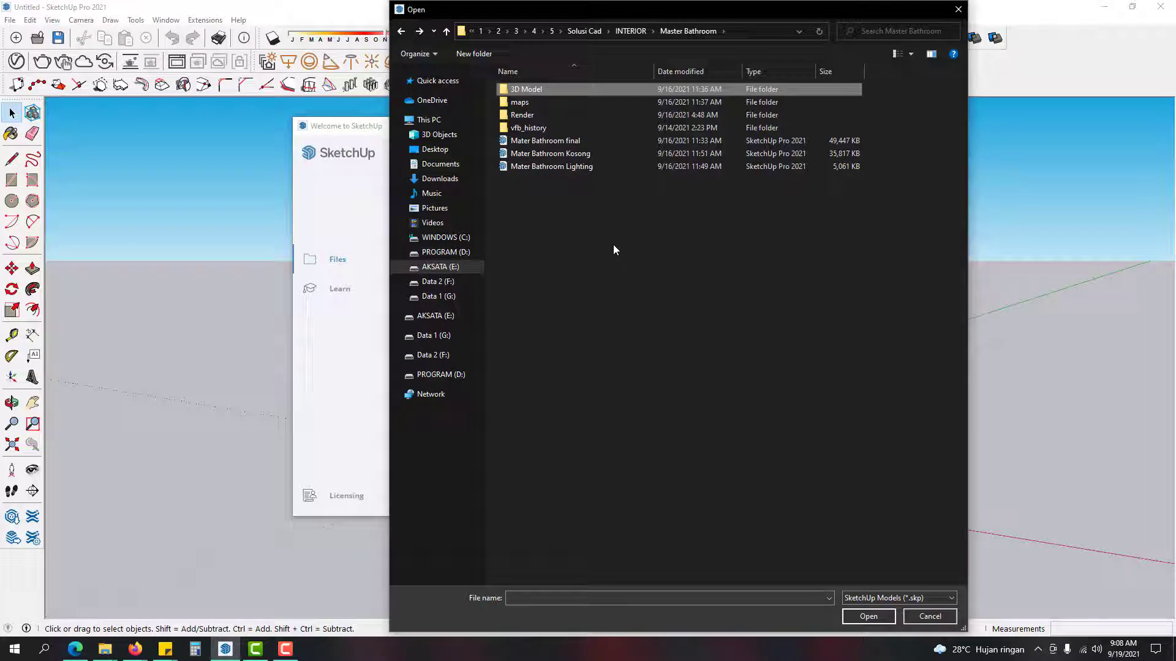
click(681, 301)
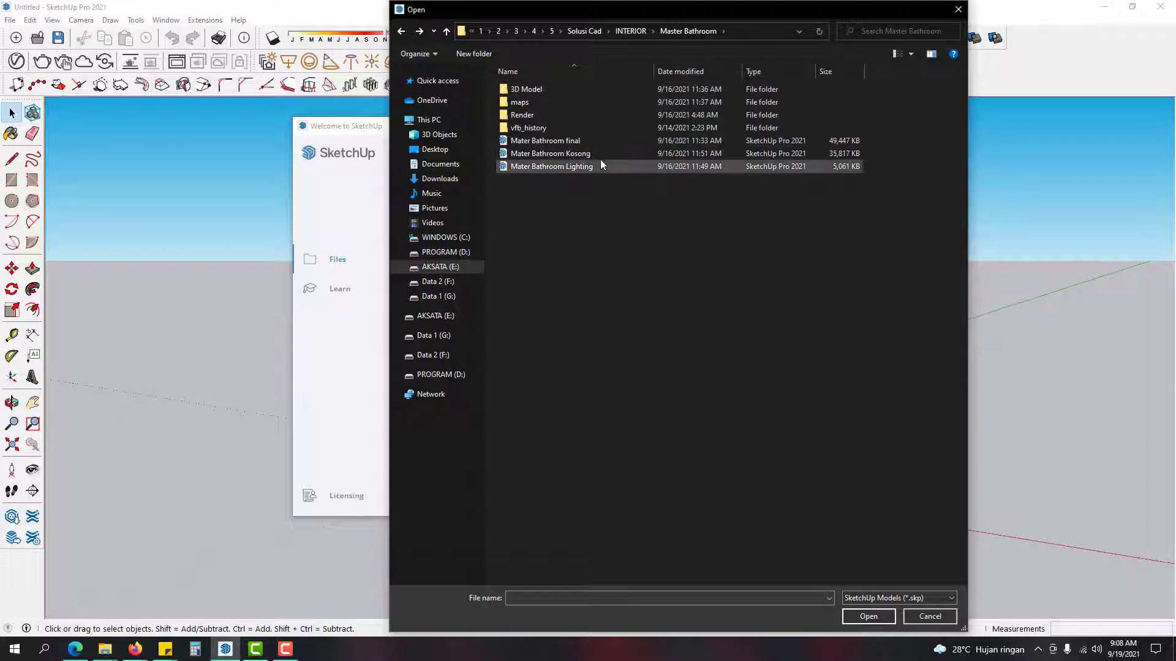
double_click(567, 104)
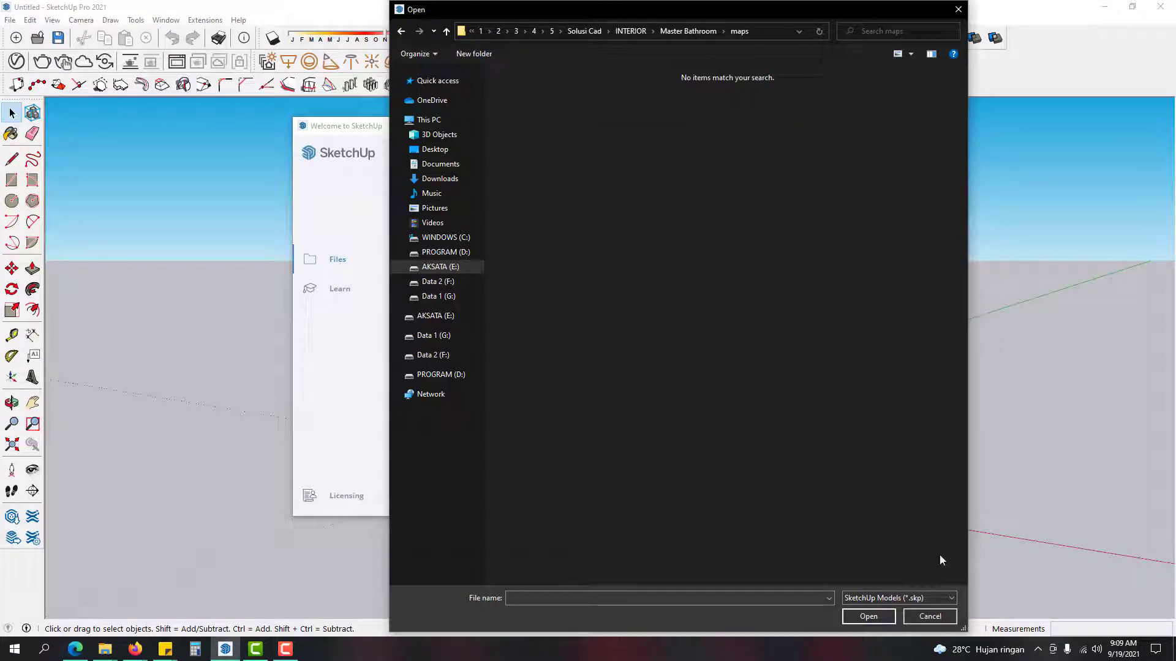
click(400, 31)
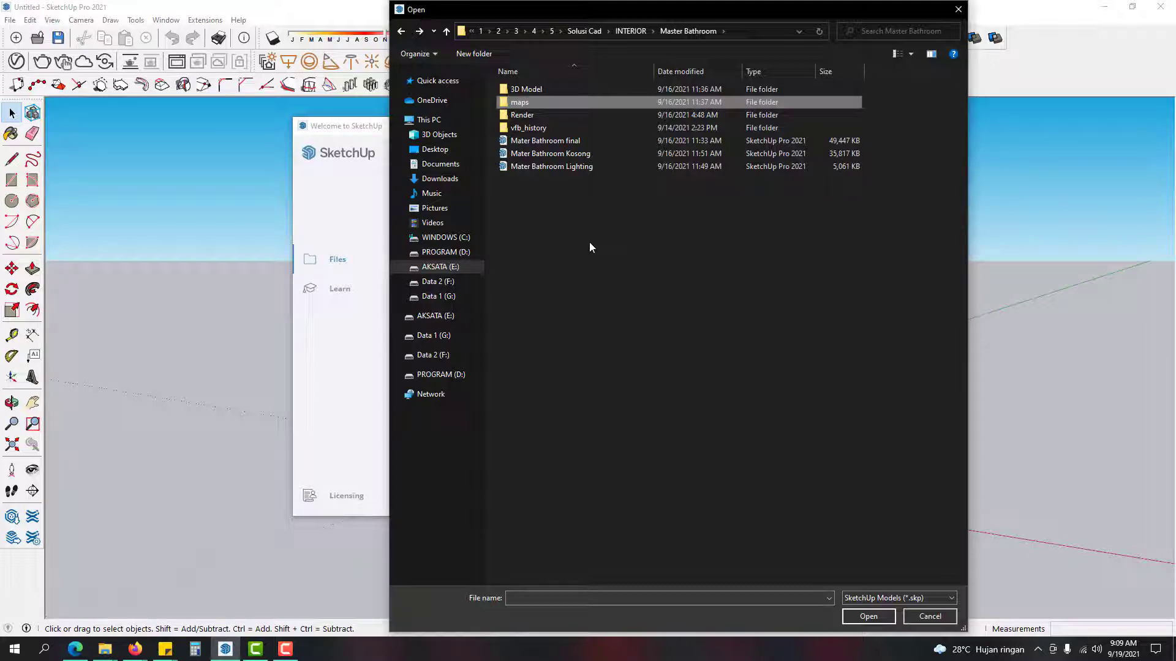
click(557, 201)
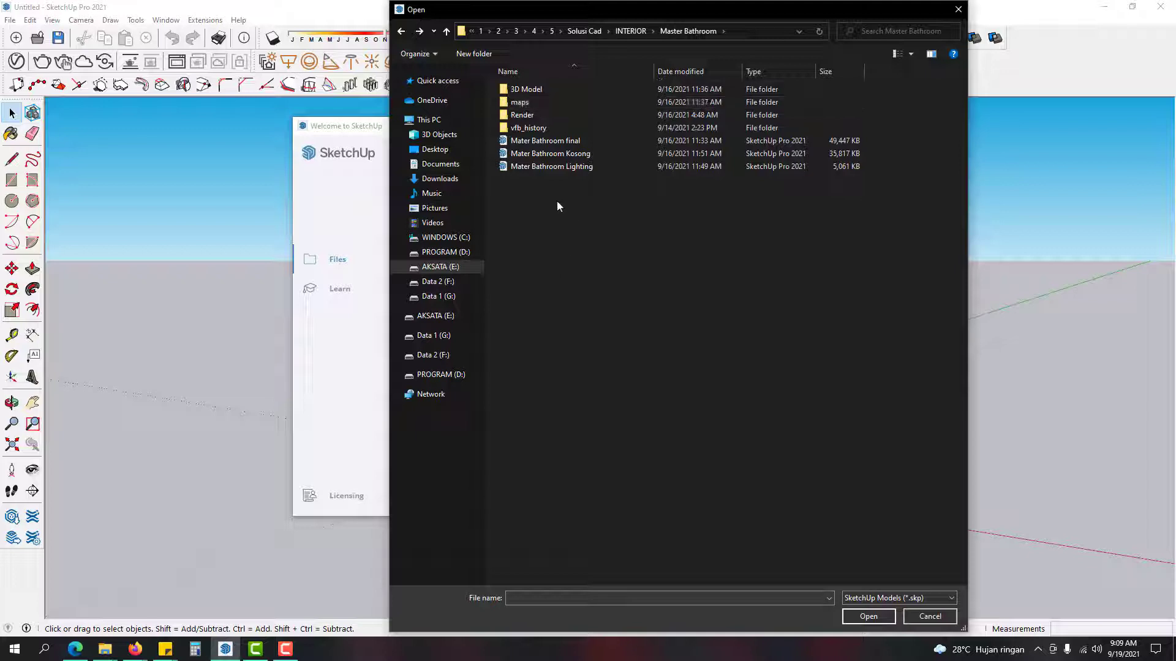
Step: Open the model Master Bathroom Kosong from the Master Bathroom folder
click(583, 155)
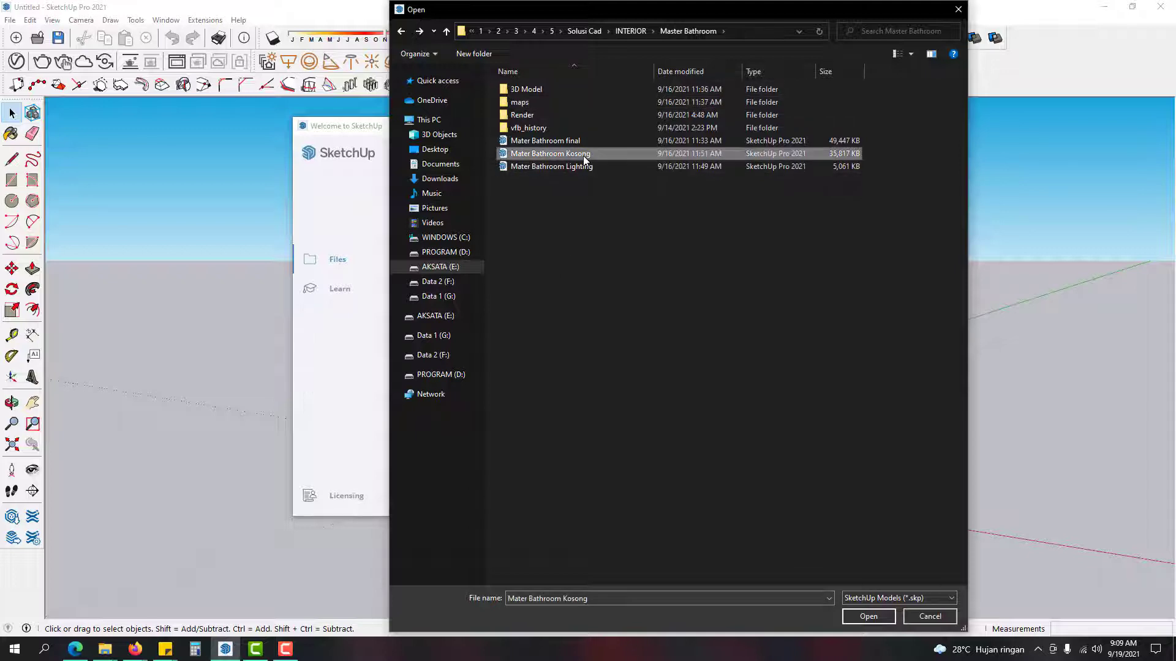
click(580, 164)
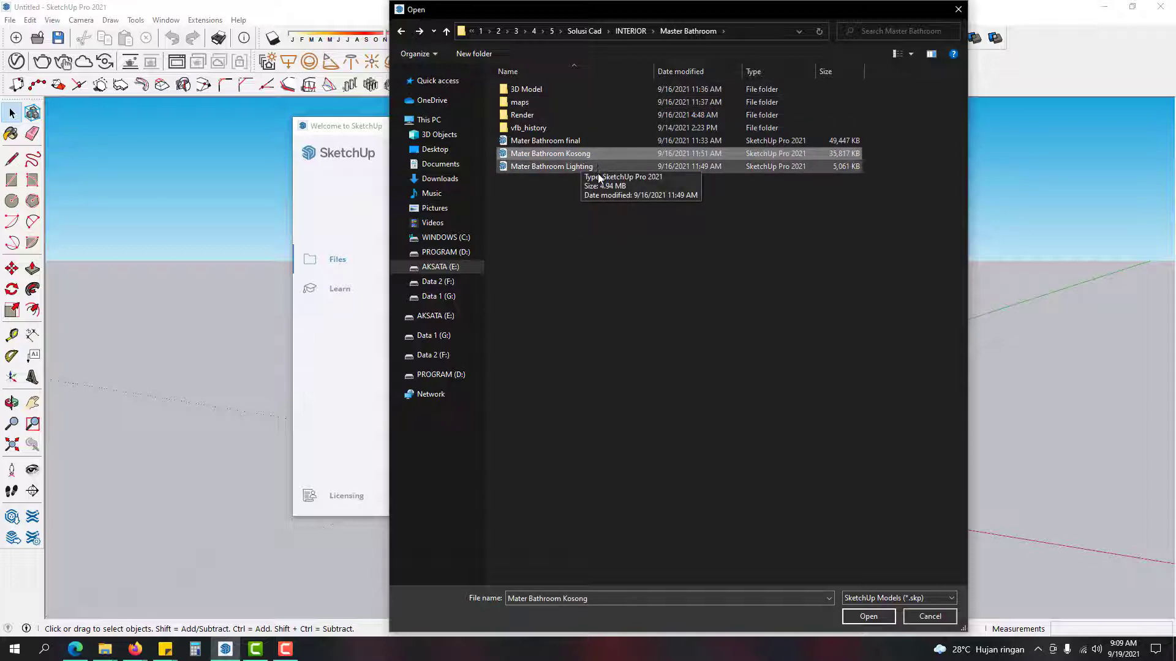
click(598, 155)
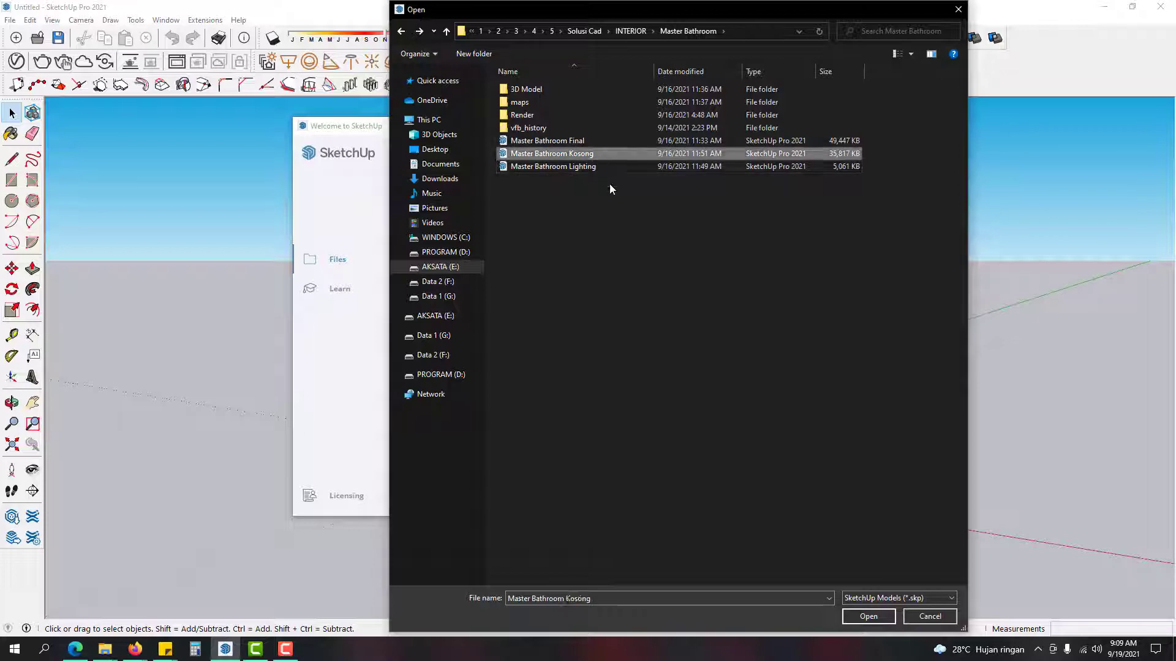
click(869, 616)
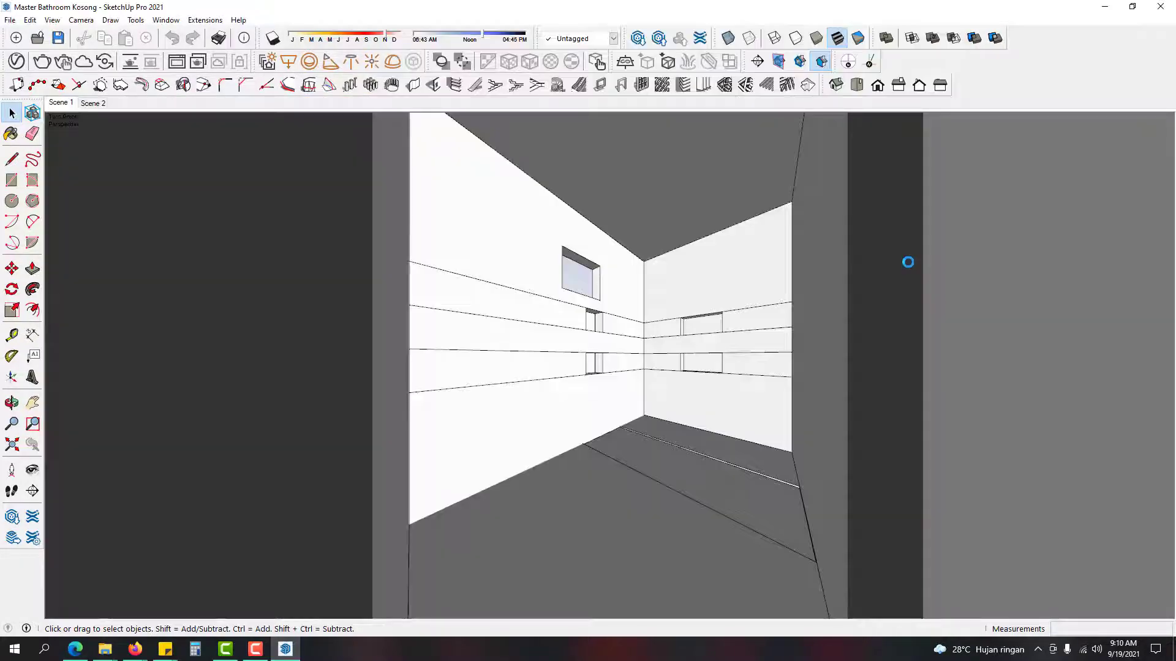
Step: Orbit out of the saved scene and set the camera's field of view to 34 degrees
middle_drag(637, 320, 662, 442)
text(z)
text(345)
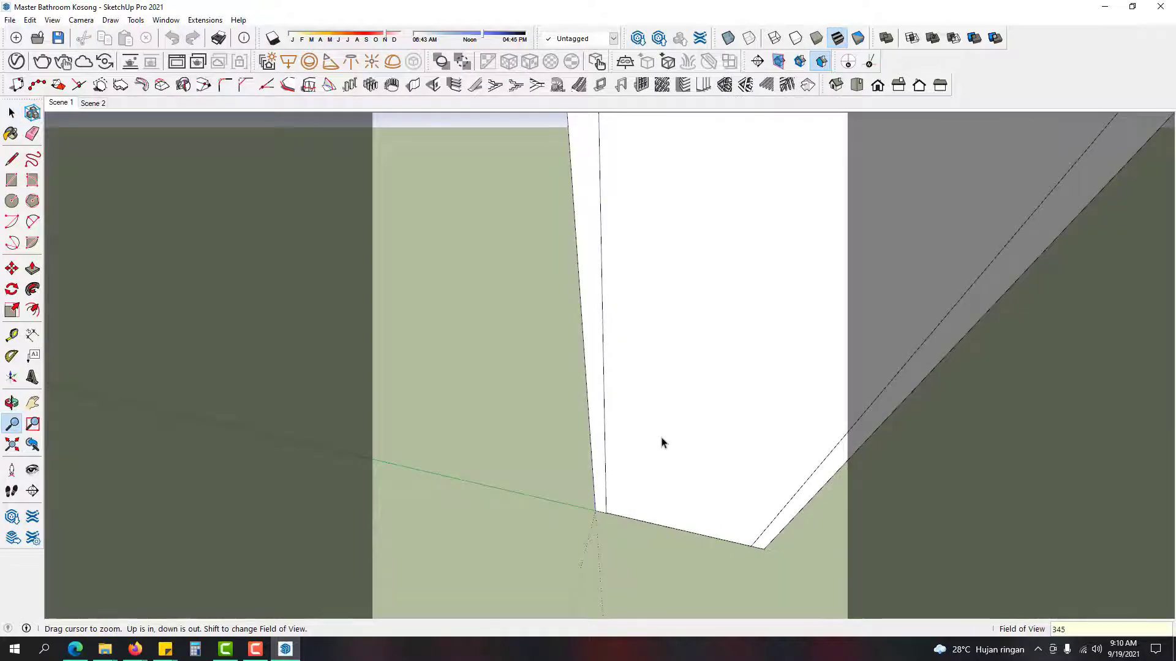
key(BackSpace)
key(Return)
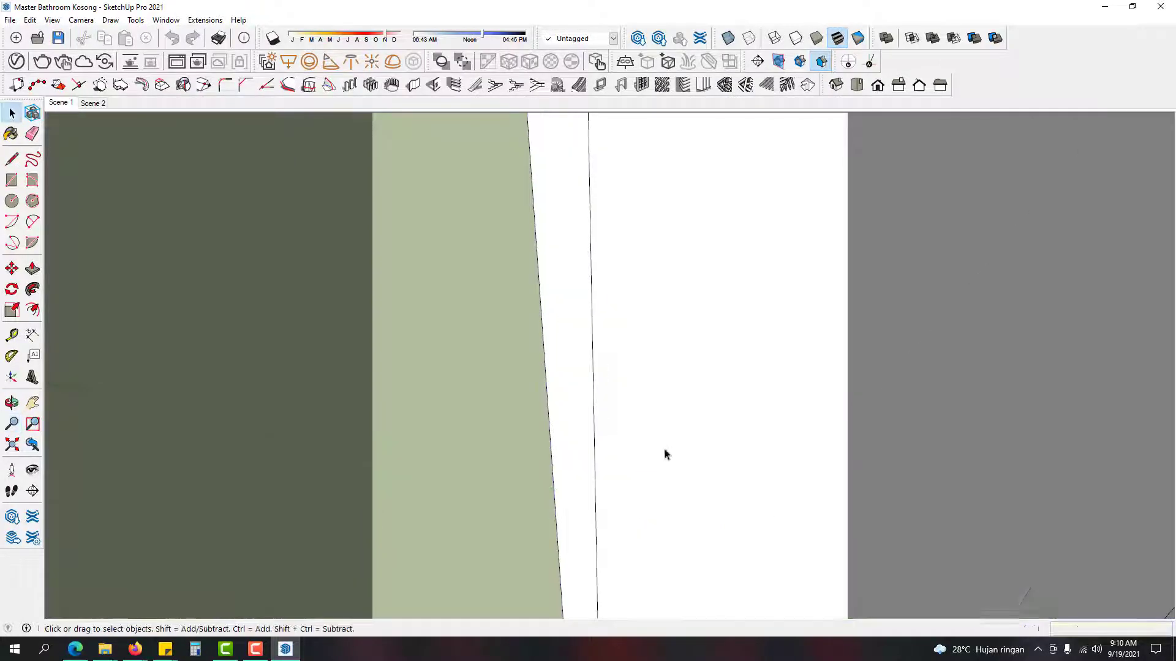
Step: Delete the front wall to expose the room's interior, and undo the deletion
middle_drag(664, 454, 830, 344)
click(688, 362)
key(Delete)
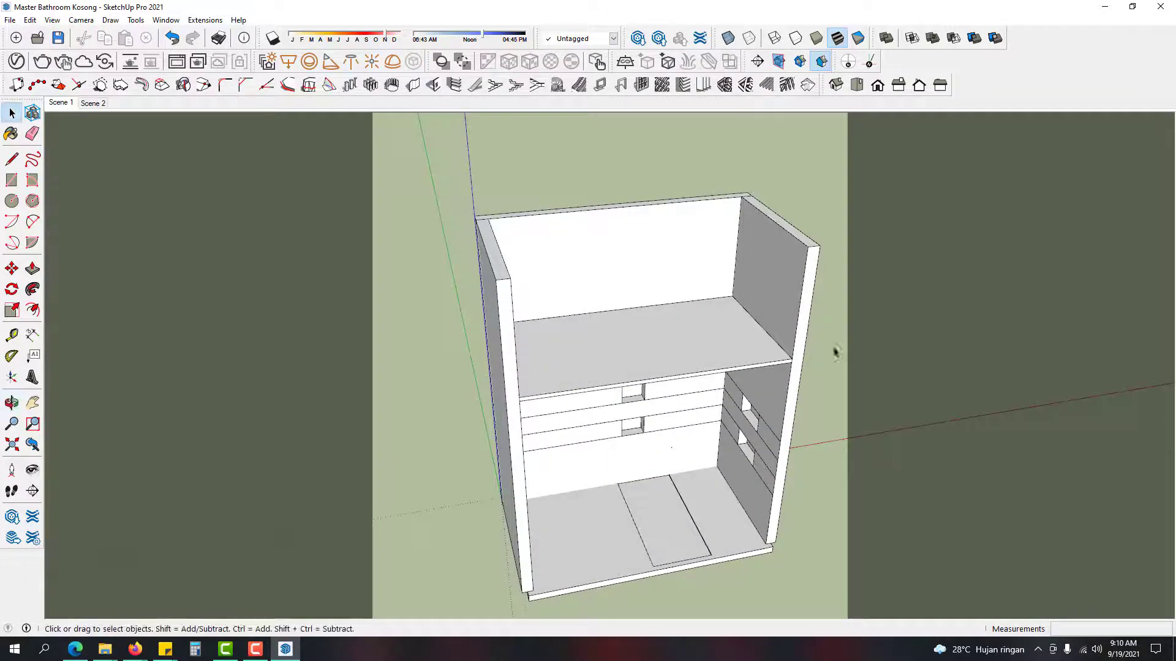
key(ctrl+z)
Step: Open the room's wall groups one after another to check how each wall is grouped, leaving each without edits
middle_drag(800, 388, 692, 377)
double_click(692, 378)
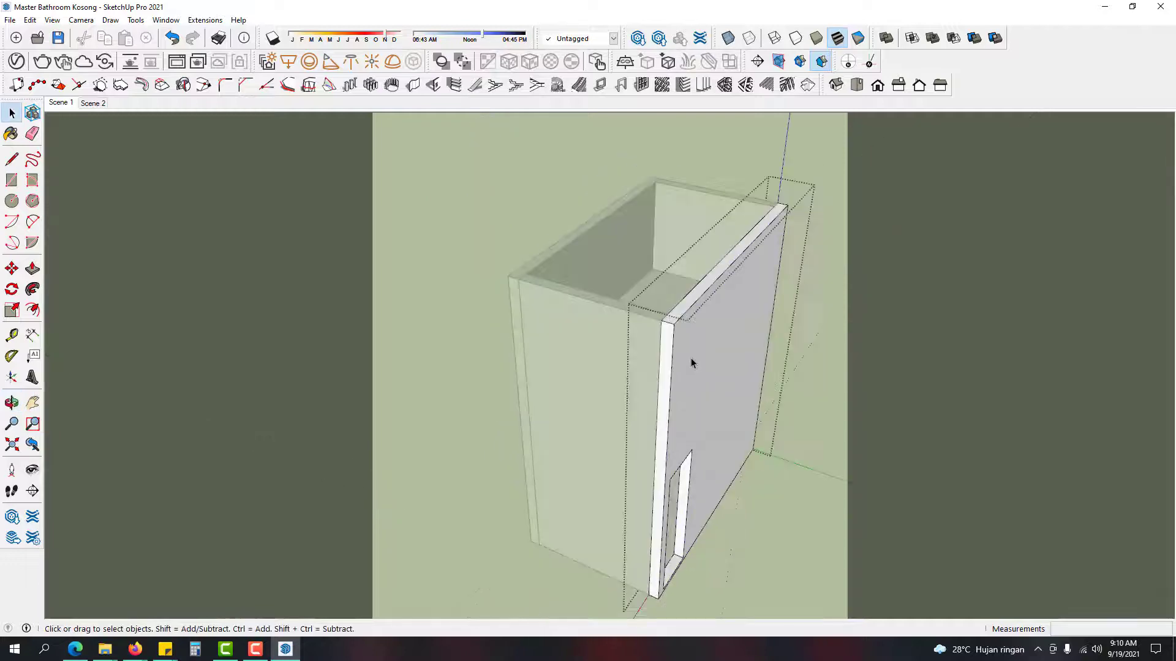
key(Escape)
click(631, 359)
double_click(631, 359)
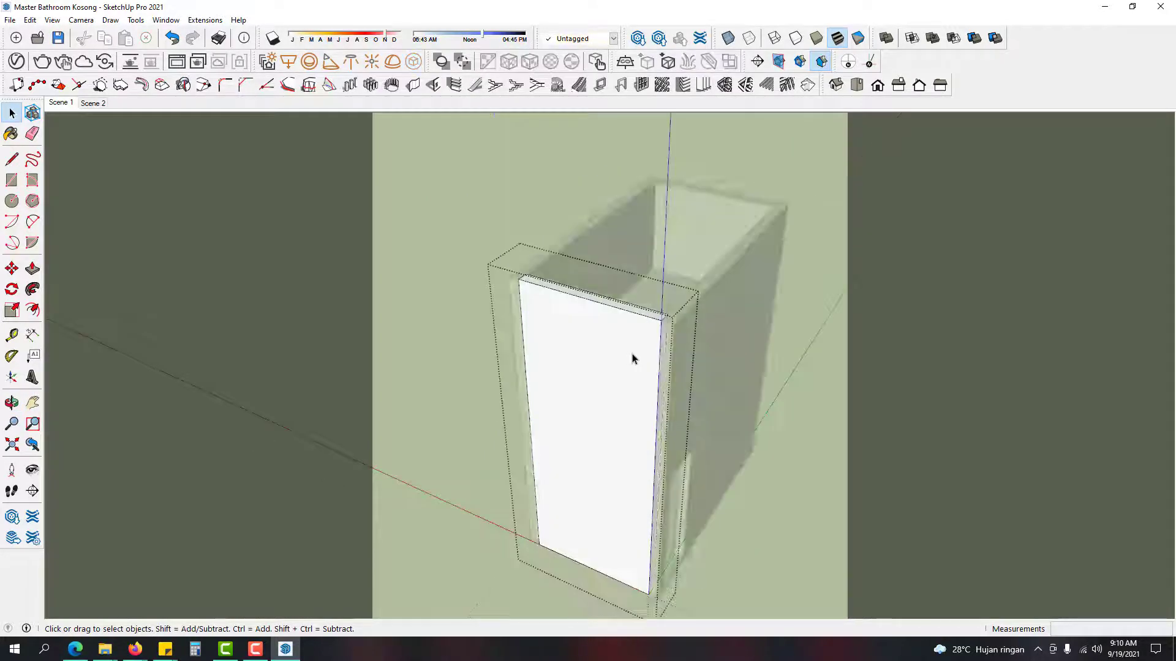
key(Escape)
click(607, 255)
double_click(608, 255)
middle_drag(607, 255, 189, 231)
middle_drag(548, 402, 640, 424)
key(Escape)
Step: Inspect the floor and ceiling groups through the open side of the room, leaving each without edits
click(675, 389)
double_click(675, 392)
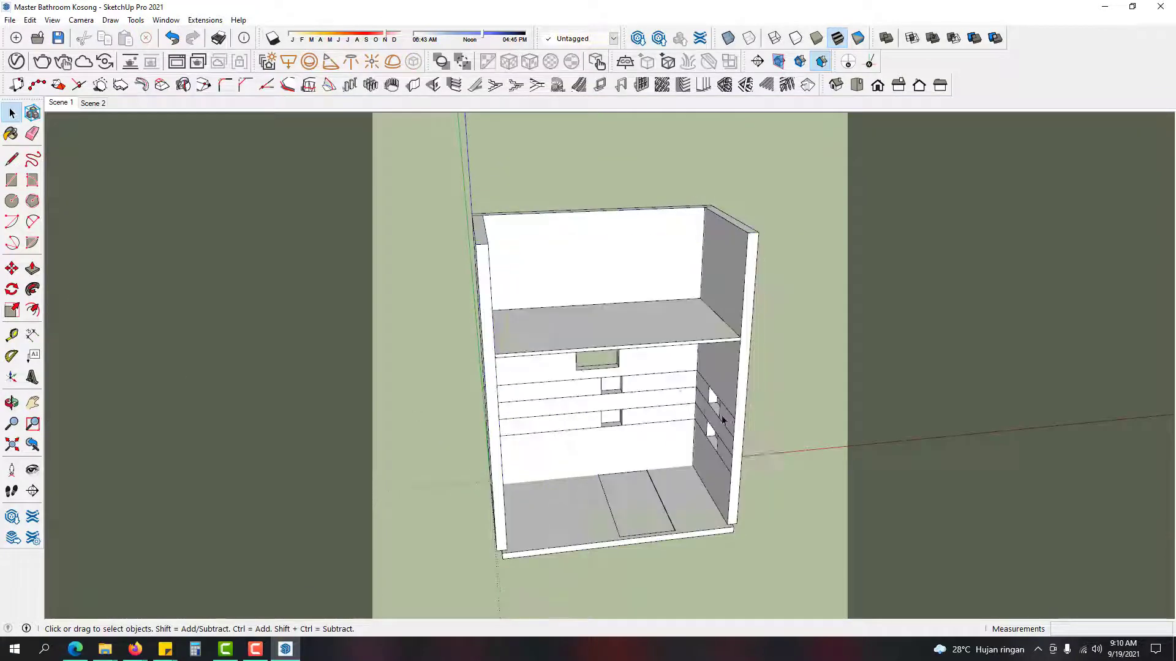
double_click(704, 515)
middle_drag(672, 535, 815, 375)
key(Escape)
middle_drag(762, 406, 661, 360)
double_click(682, 275)
key(Escape)
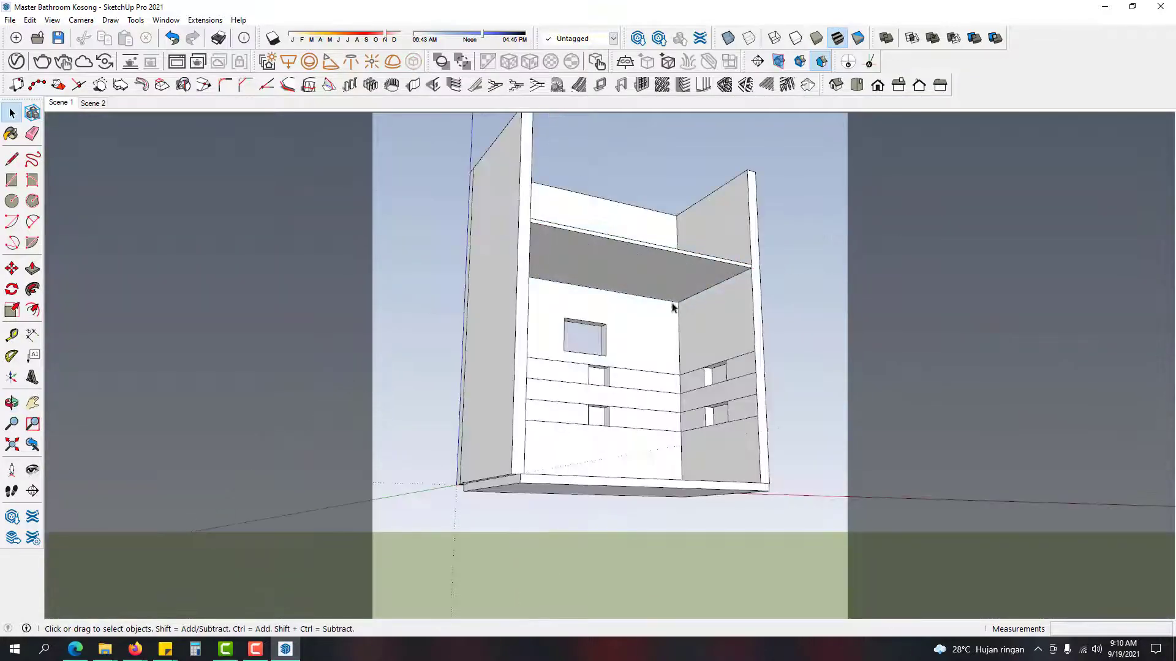
Step: Examine the room's exterior from all sides and from above, including the wall with the doorway
middle_drag(674, 307, 424, 363)
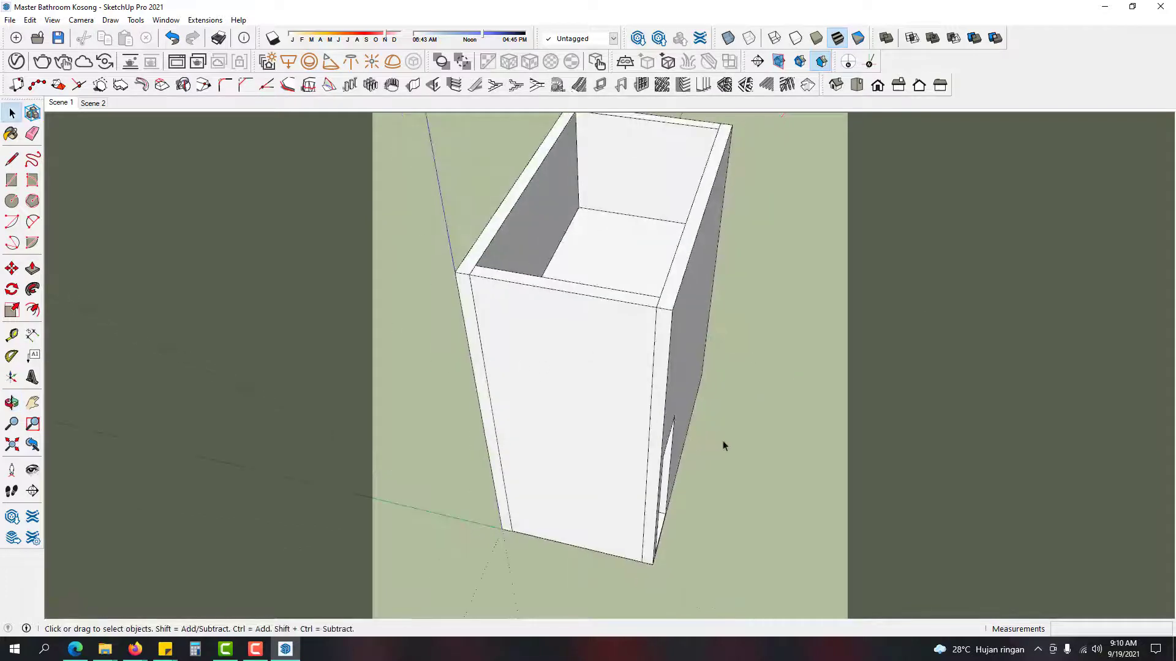
middle_drag(724, 446, 527, 389)
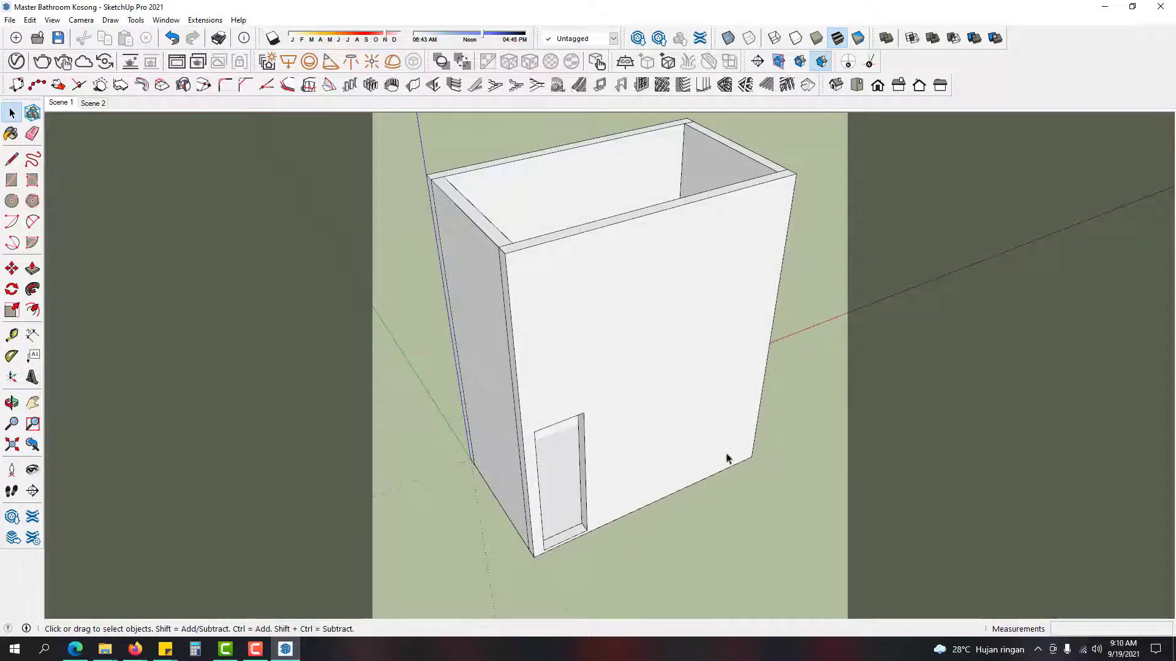
middle_drag(727, 458, 593, 439)
middle_drag(724, 329, 685, 373)
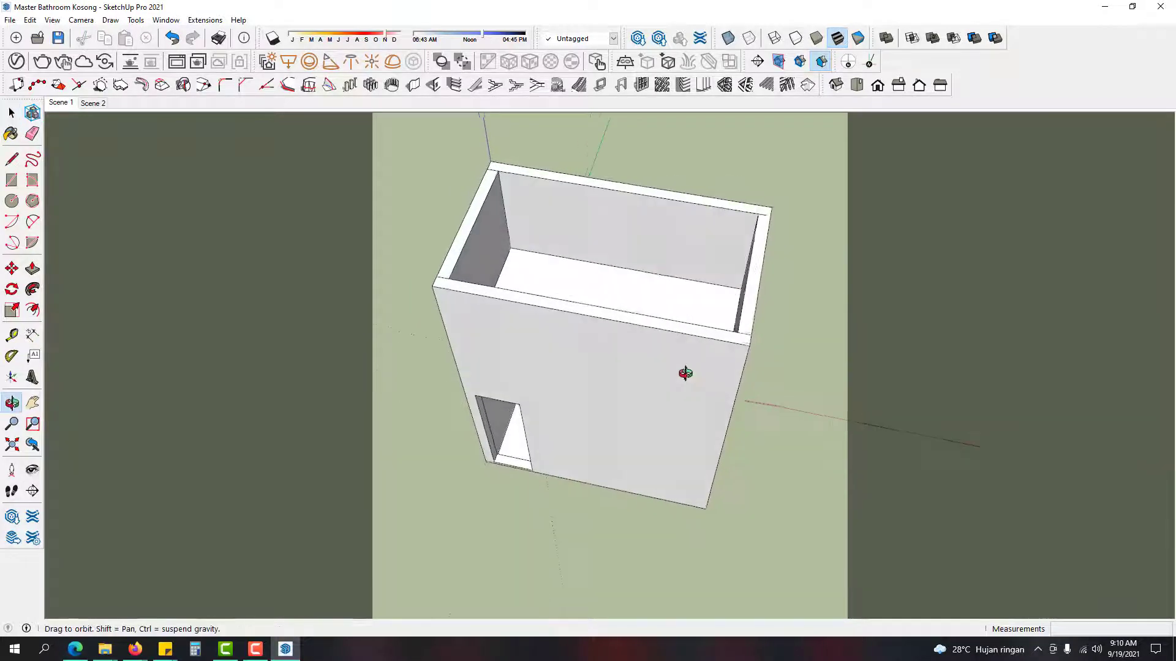
key(space)
scroll(758, 231, up, 3)
scroll(746, 260, down, 2)
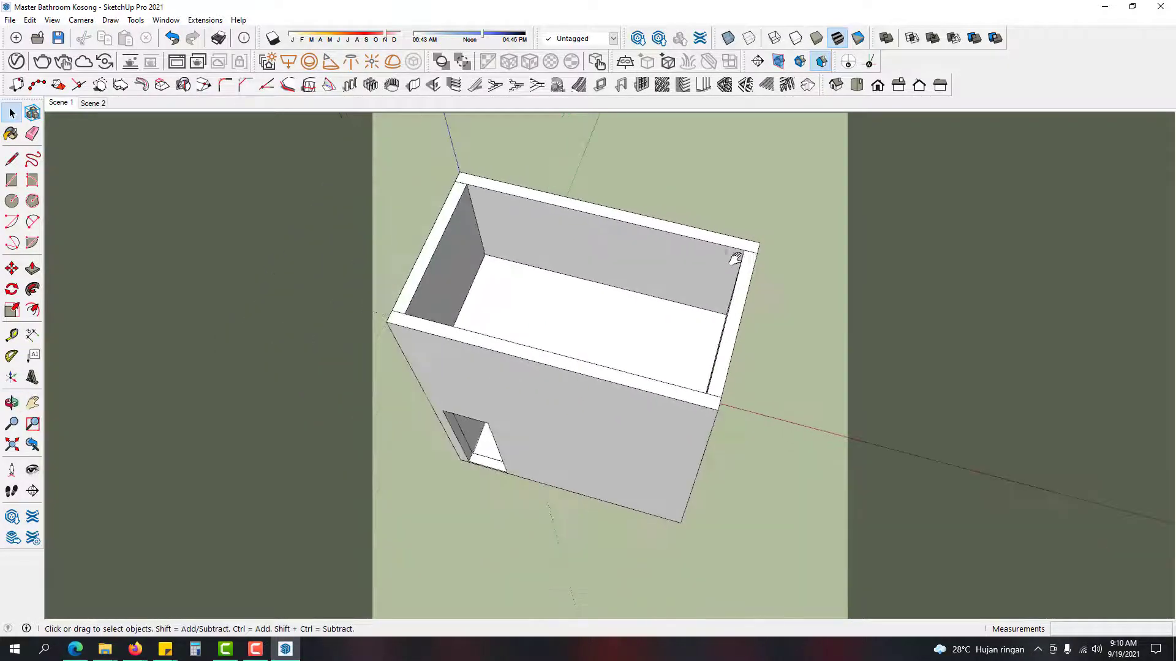
shift+middle_drag(735, 258, 787, 284)
Step: Dimension the room's length along the top of the long wall opposite the doorway, placing the dimension outside the wall
click(33, 334)
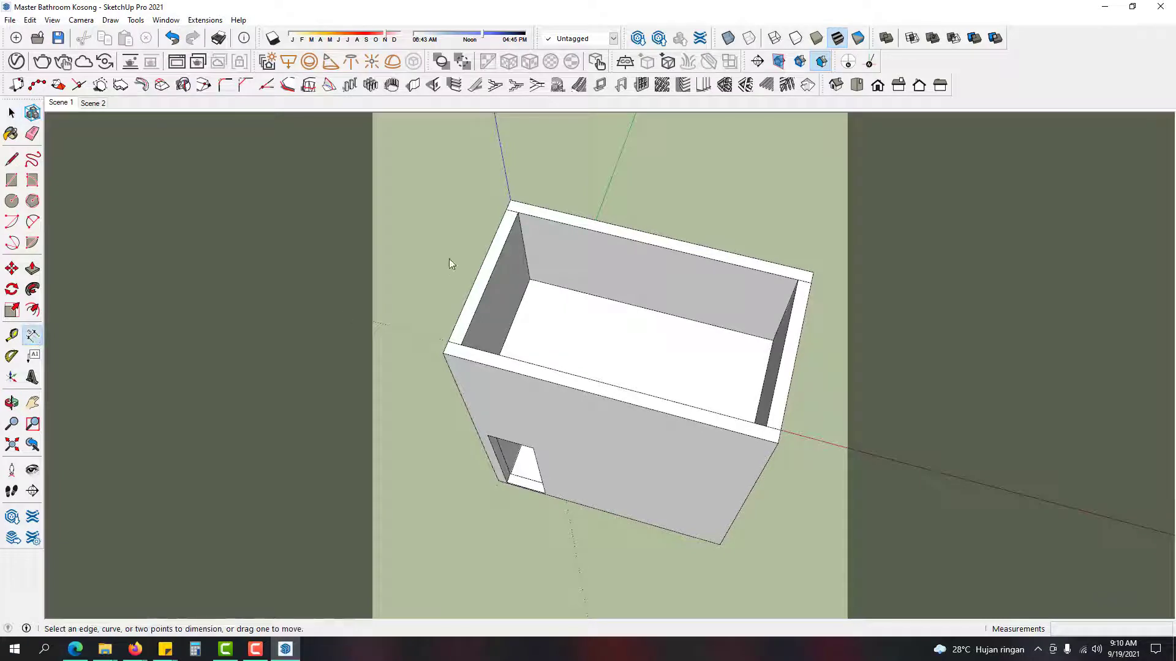
scroll(484, 242, up, 2)
click(526, 198)
middle_drag(526, 197, 814, 268)
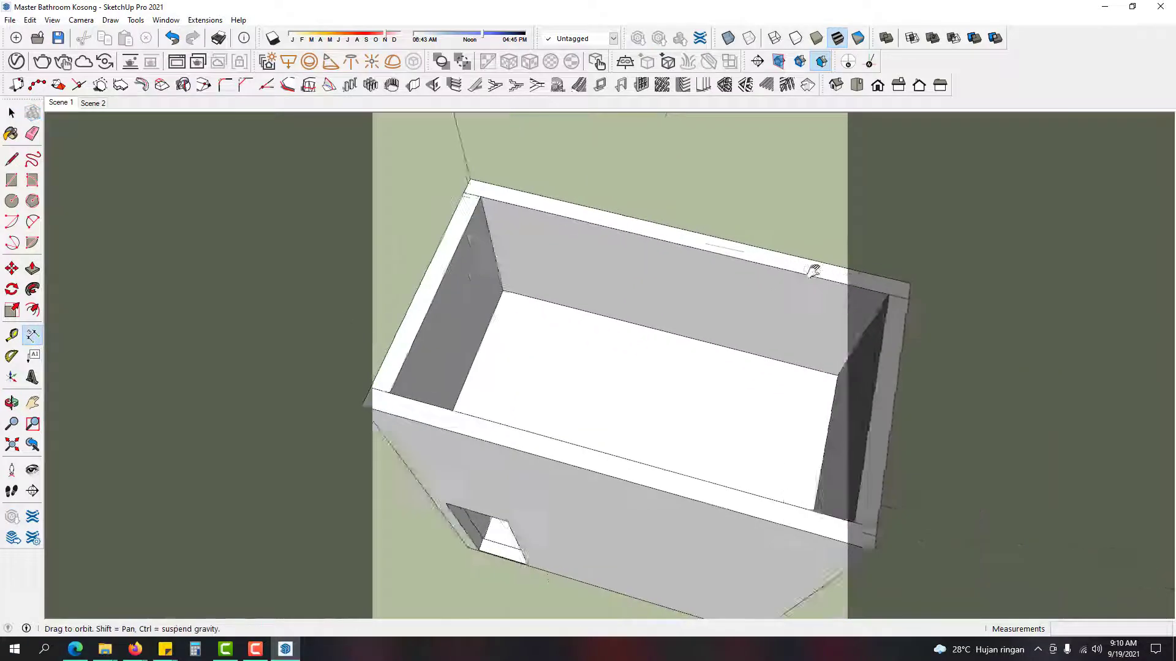
scroll(847, 296, up, 2)
click(849, 297)
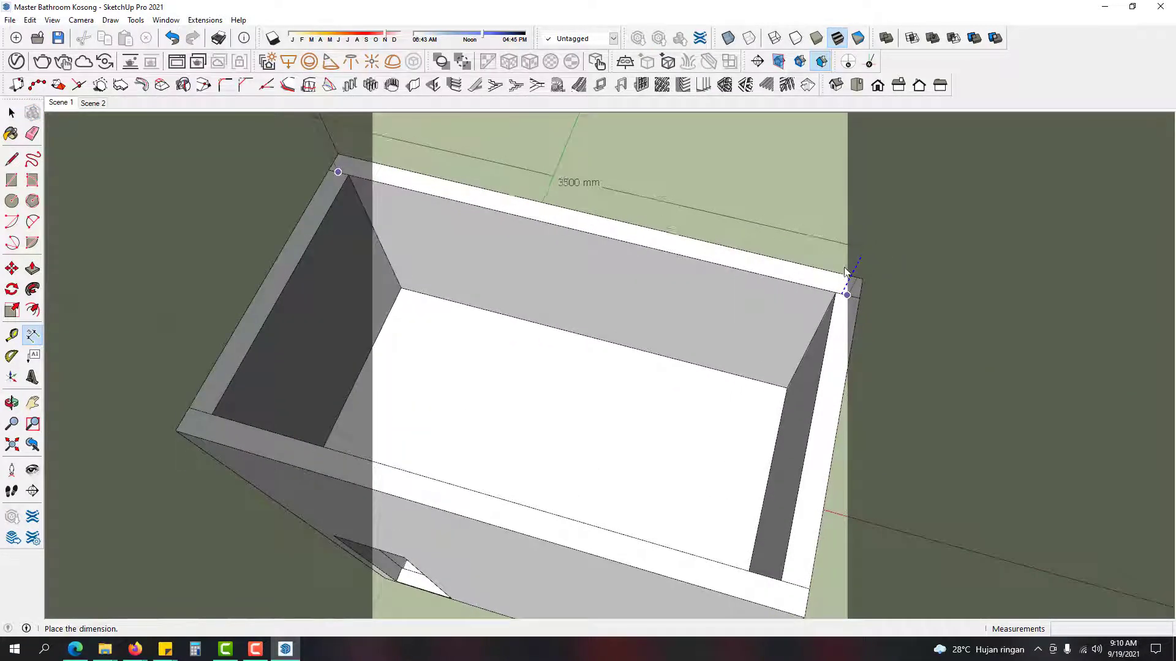
scroll(857, 236, down, 2)
click(858, 235)
Step: Dimension the room's width along the top of the short wall, placing the dimension outside the wall
middle_drag(513, 274, 484, 326)
scroll(650, 260, up, 3)
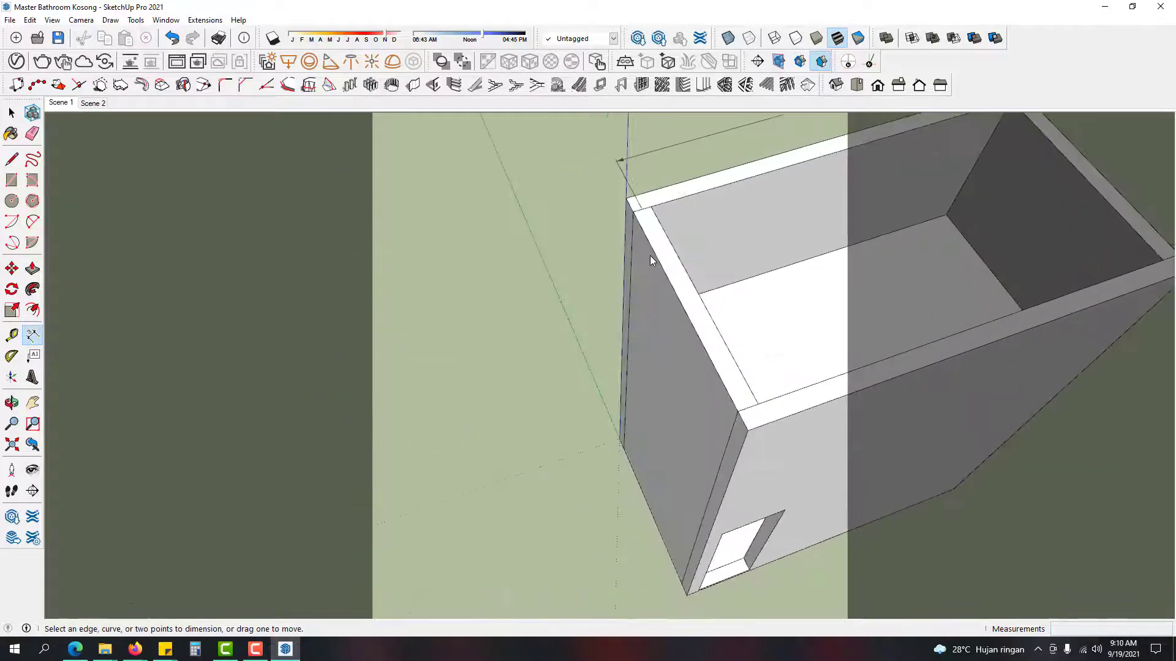
scroll(690, 265, down, 2)
scroll(625, 233, up, 3)
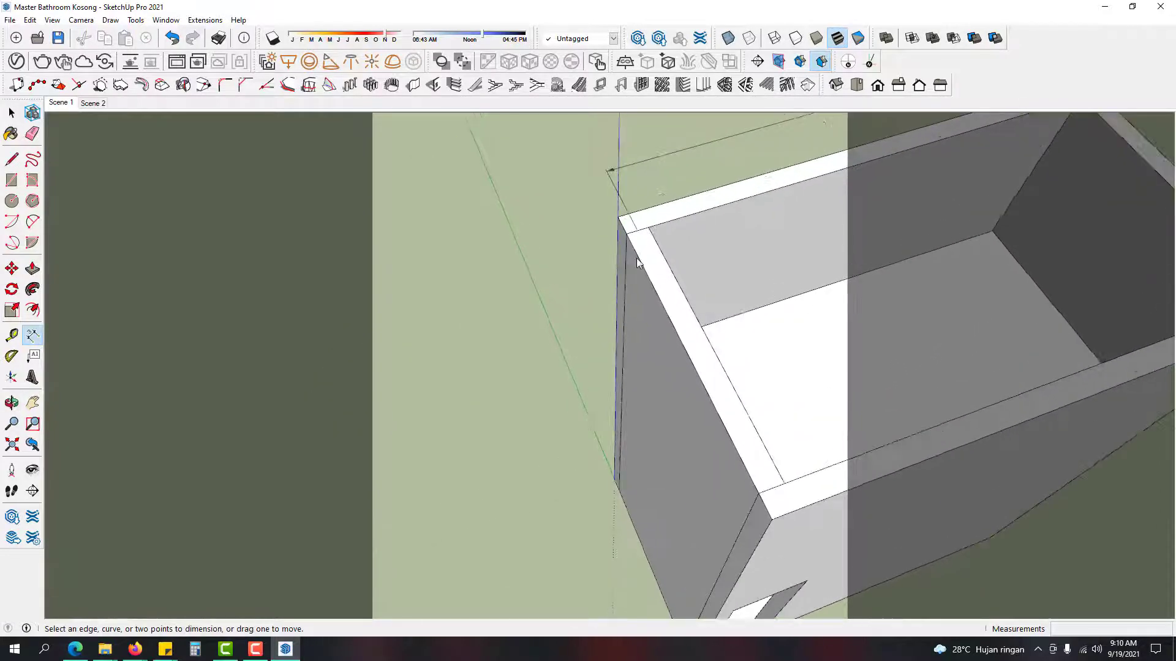
click(622, 225)
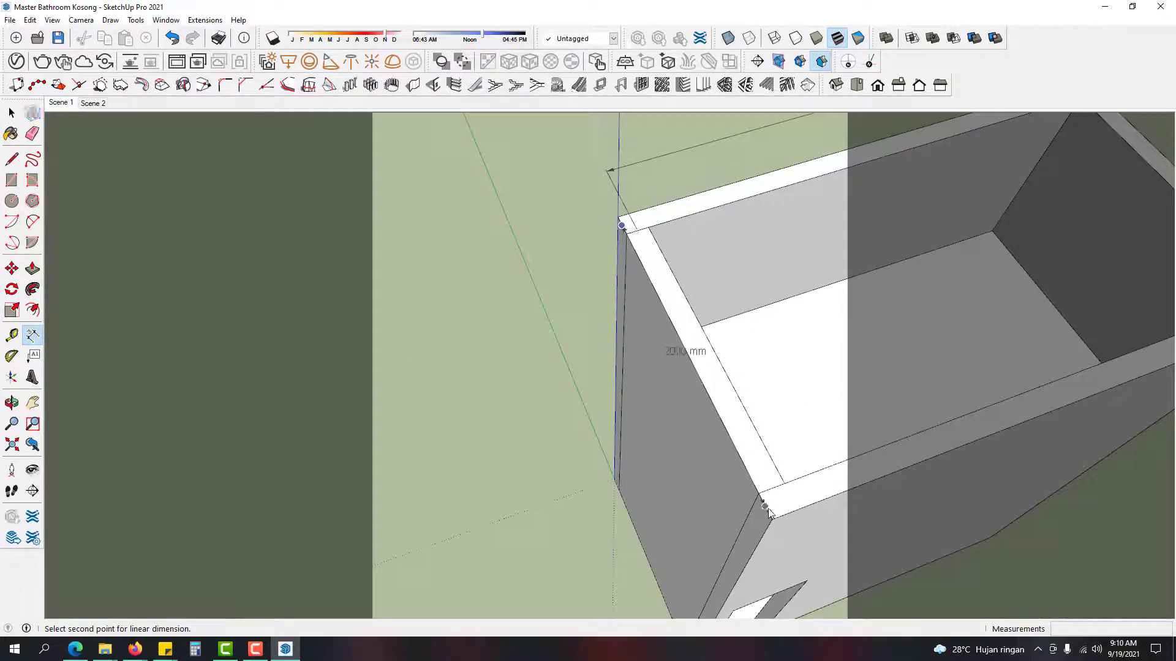
click(764, 507)
click(590, 528)
middle_drag(590, 528, 538, 388)
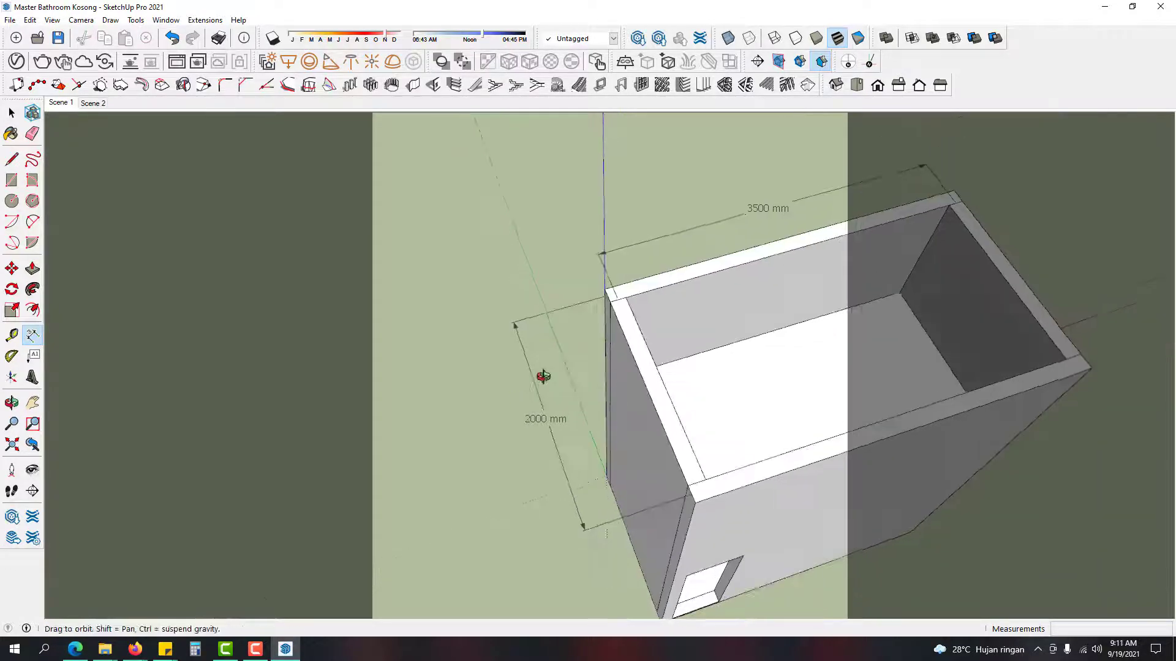
scroll(609, 279, up, 3)
Step: Erase the length and width dimensions outside the room
key(space)
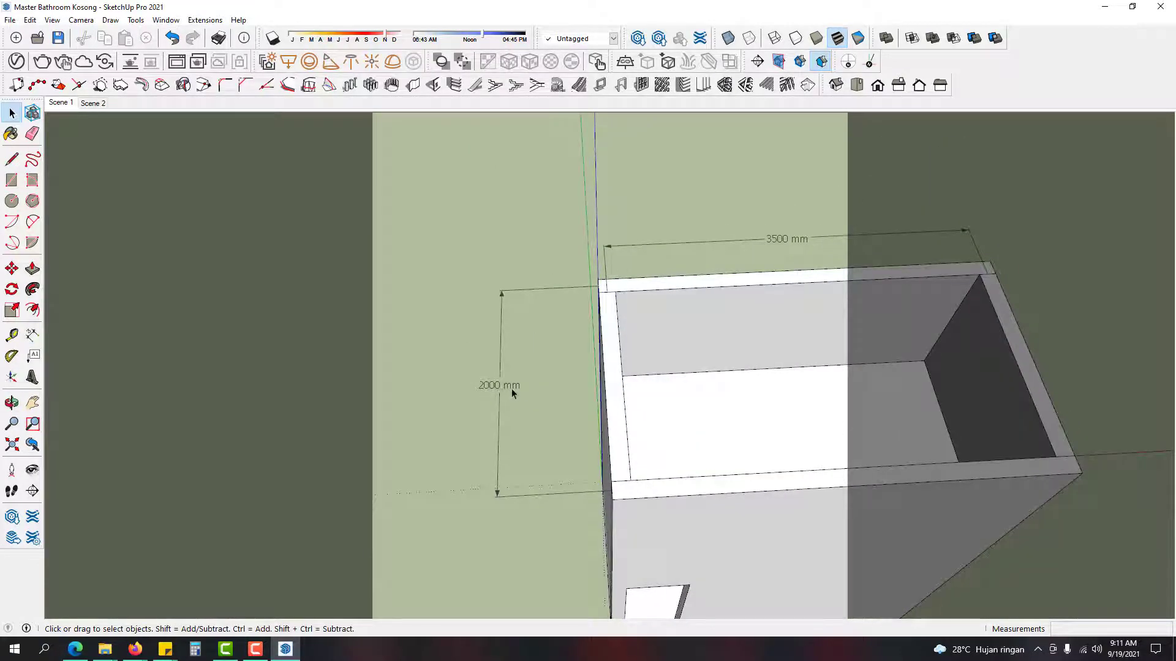
key(e)
click(485, 376)
click(637, 252)
key(space)
Step: Isolate the floor slab and examine the rectangular area marked on its top face from several angles, leaving it without edits
mouse_move(637, 393)
middle_down()
mouse_move(552, 399)
mouse_move(665, 409)
mouse_move(696, 328)
mouse_move(634, 392)
middle_up()
scroll(560, 388, down, 4)
scroll(635, 393, down, 8)
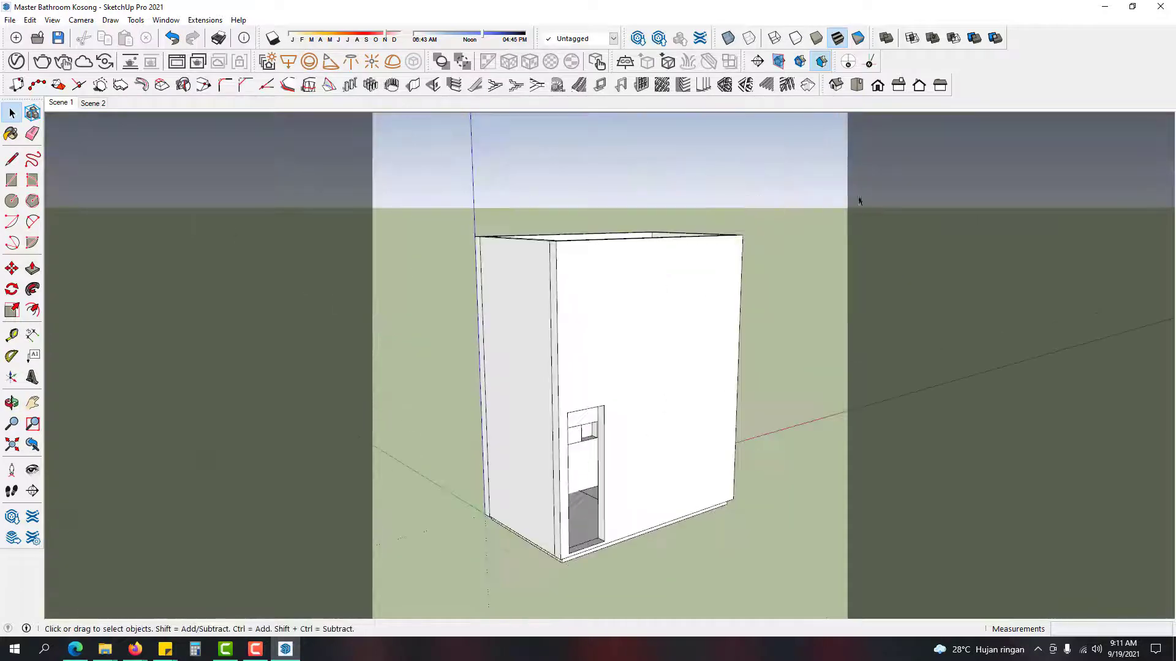
key(ctrl+a)
key(h)
scroll(556, 512, up, 5)
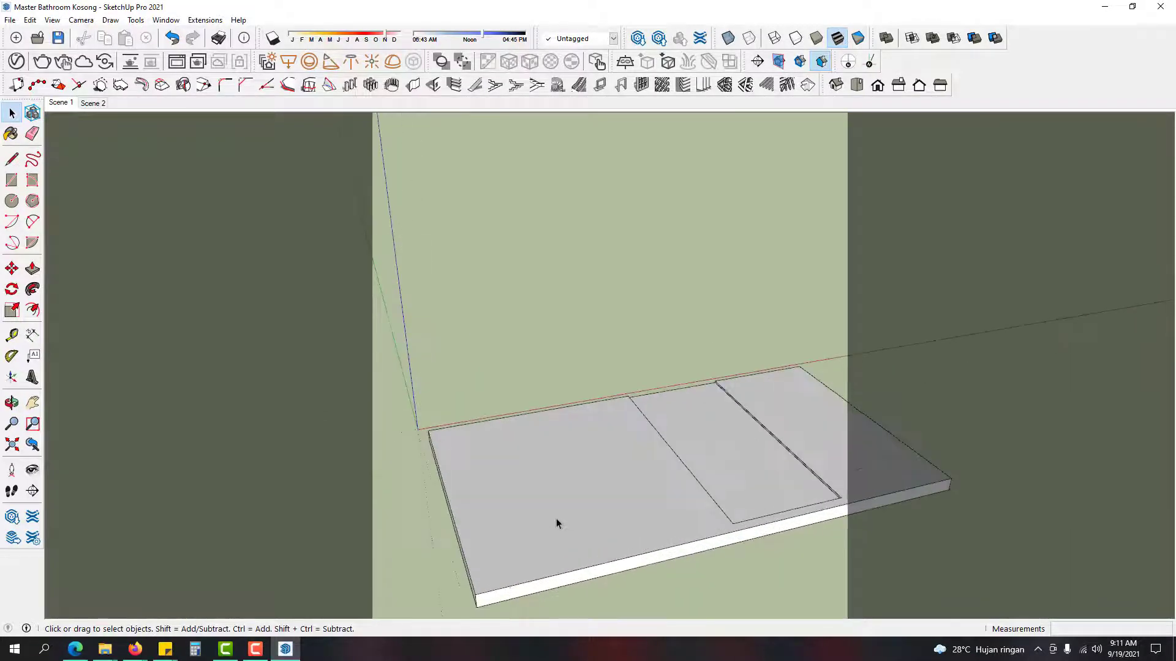
scroll(528, 509, down, 3)
middle_drag(528, 508, 670, 418)
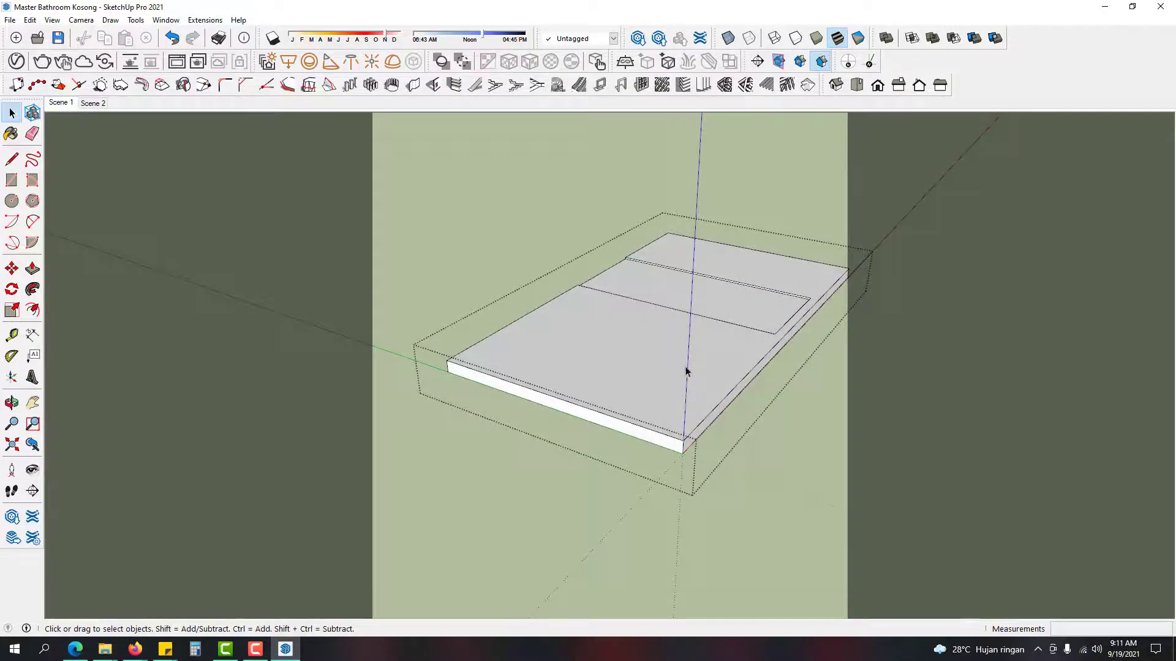
middle_drag(688, 370, 650, 385)
click(650, 385)
click(786, 428)
scroll(711, 355, up, 3)
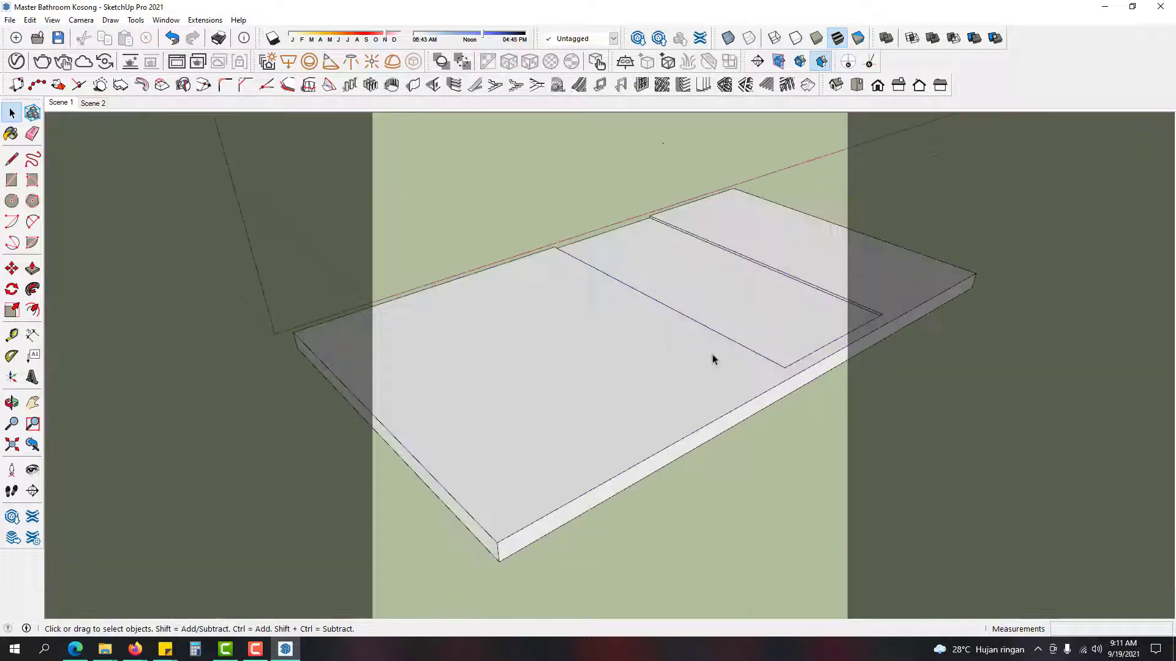
middle_drag(773, 347, 352, 327)
double_click(704, 351)
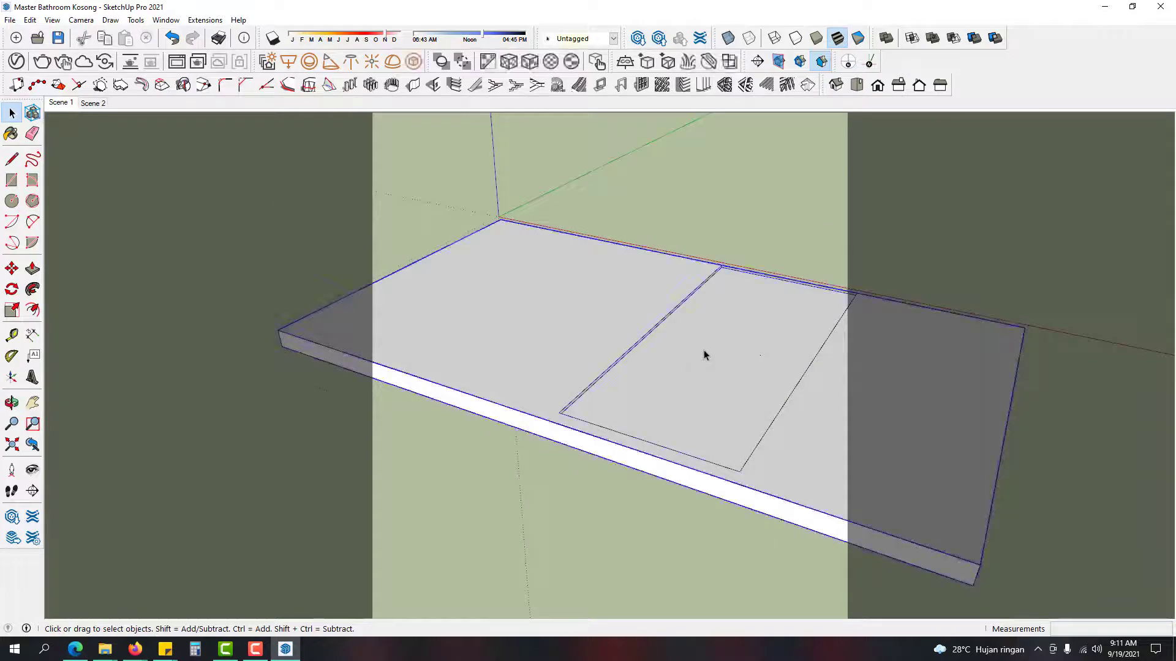
middle_drag(704, 351, 742, 350)
key(Escape)
Step: Examine the room's interior from above and up close, including the floor divisions, the horizontal wall bands and the wall niches
mouse_move(635, 347)
middle_down()
mouse_move(664, 359)
mouse_move(527, 376)
mouse_move(528, 396)
mouse_move(588, 416)
mouse_move(593, 391)
mouse_move(573, 372)
mouse_move(640, 228)
mouse_move(623, 349)
middle_up()
middle_drag(626, 313, 643, 428)
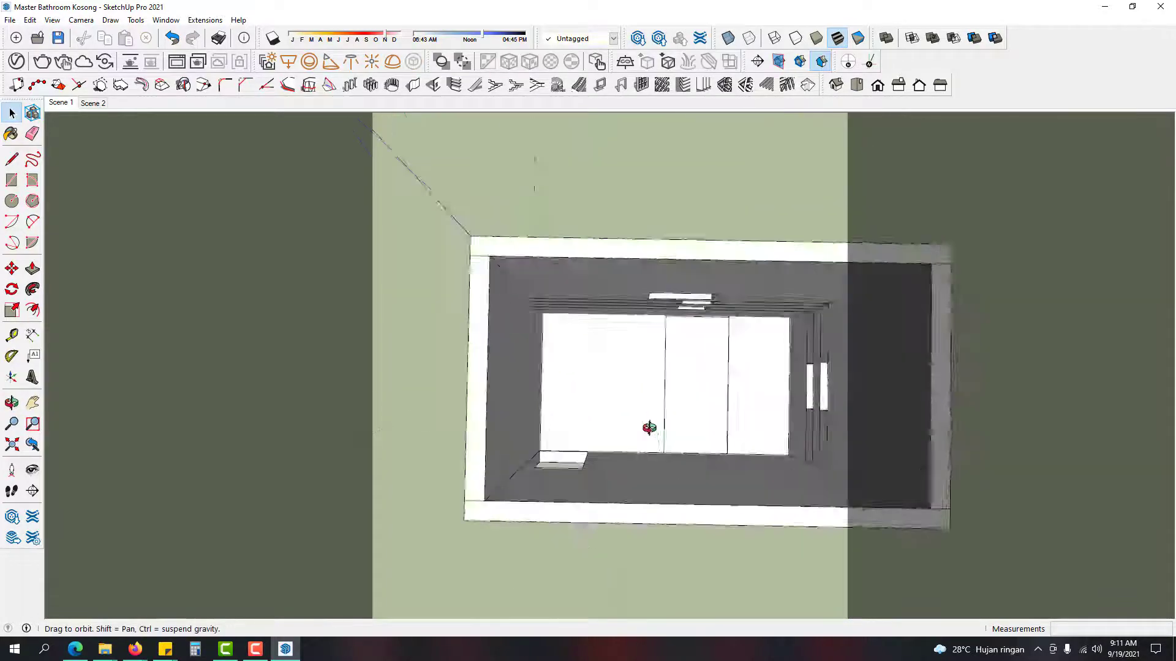
scroll(653, 399, up, 6)
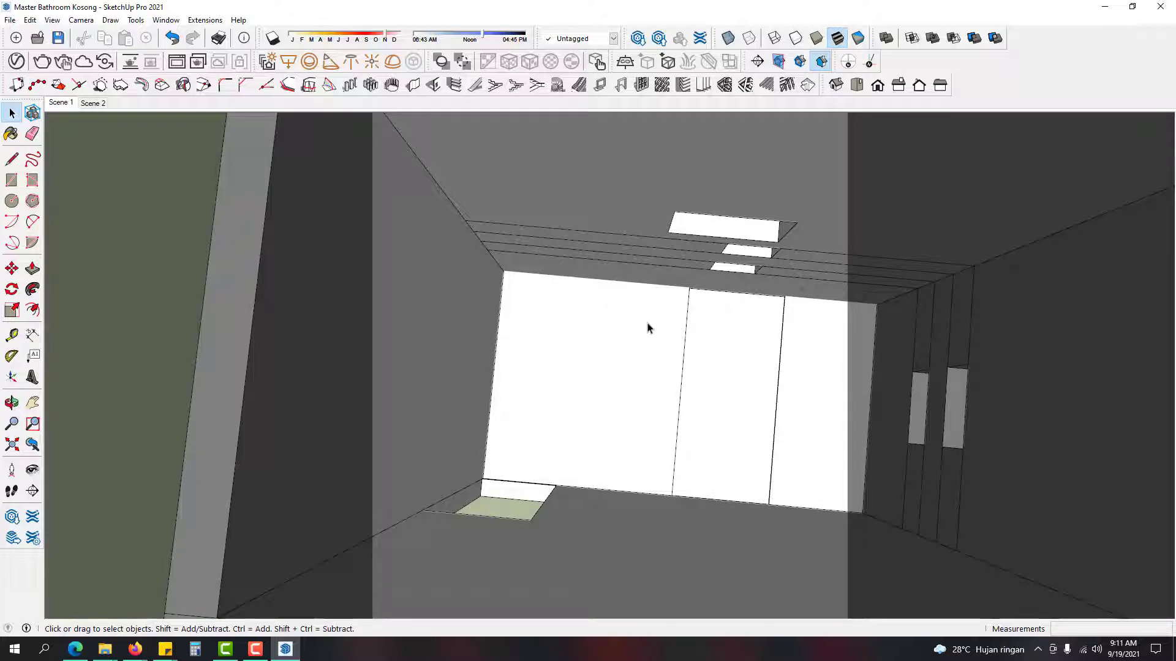
mouse_move(685, 328)
middle_down()
mouse_move(646, 300)
mouse_move(671, 314)
middle_up()
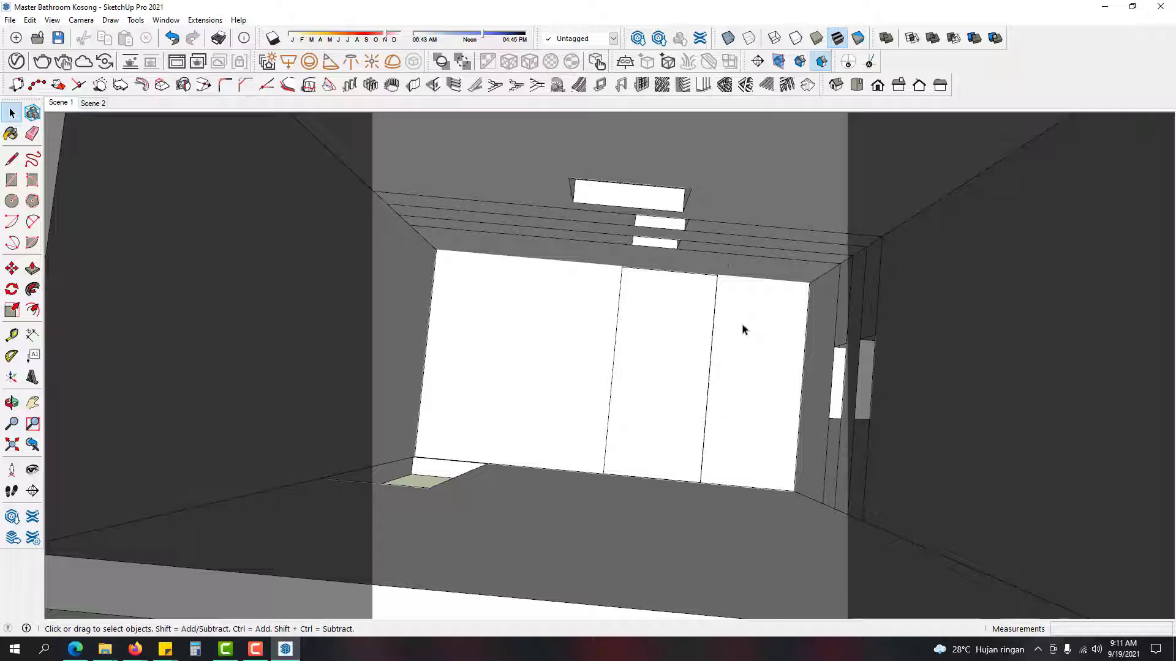
middle_drag(735, 328, 686, 282)
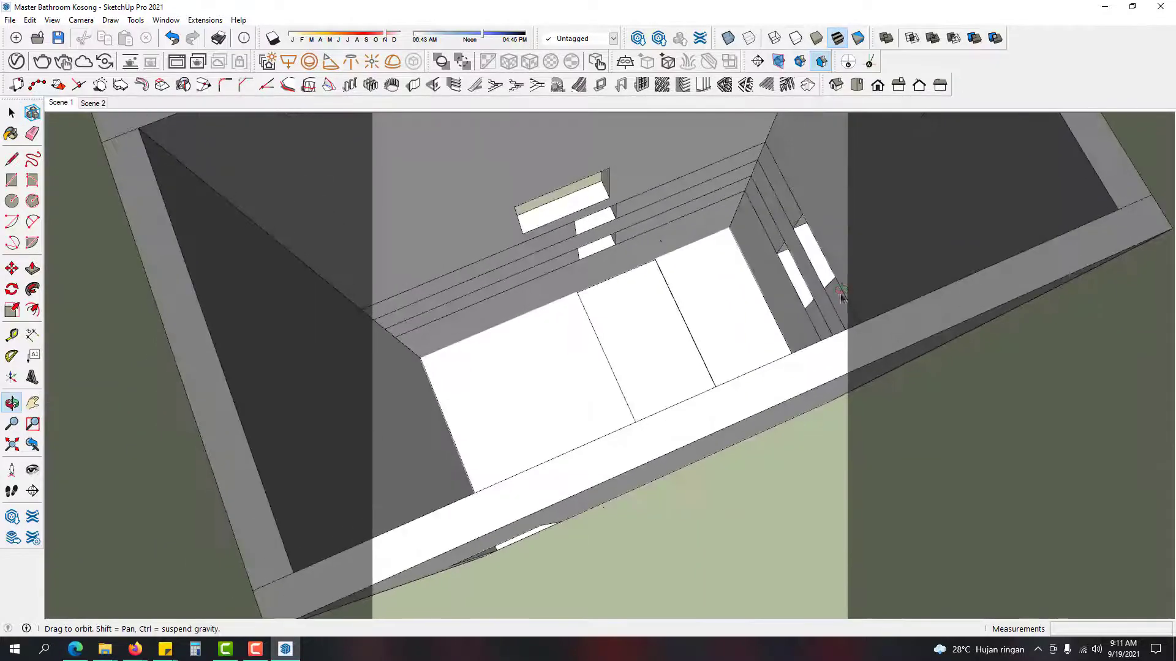
scroll(667, 237, up, 5)
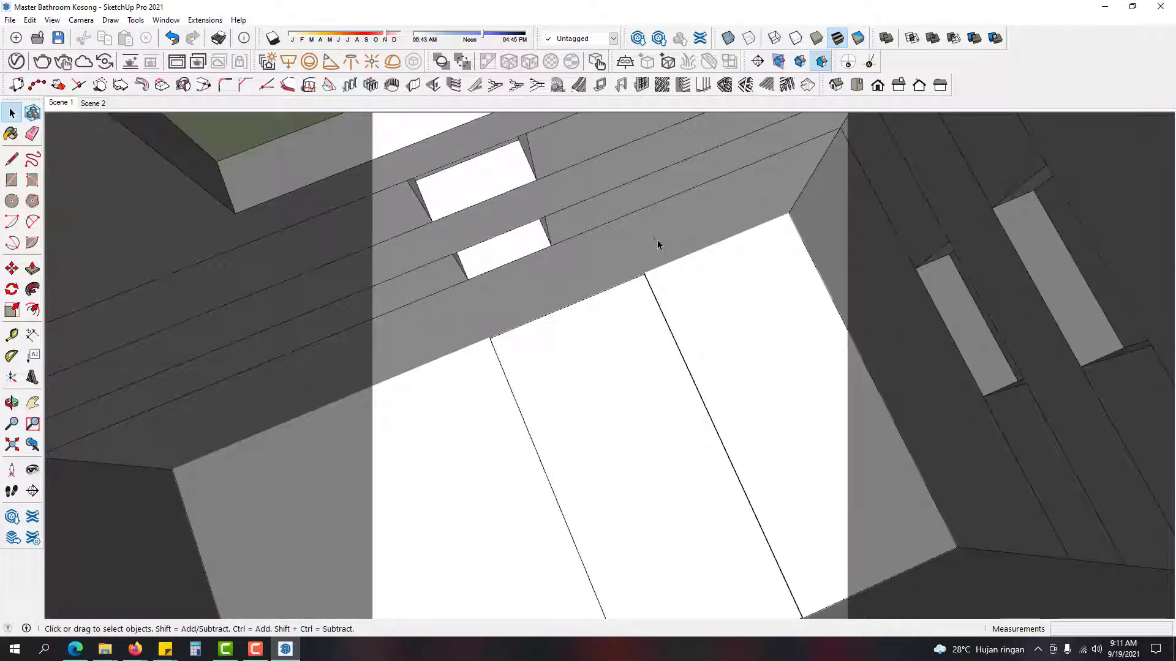
middle_drag(656, 240, 656, 417)
middle_drag(682, 288, 687, 183)
scroll(638, 367, up, 4)
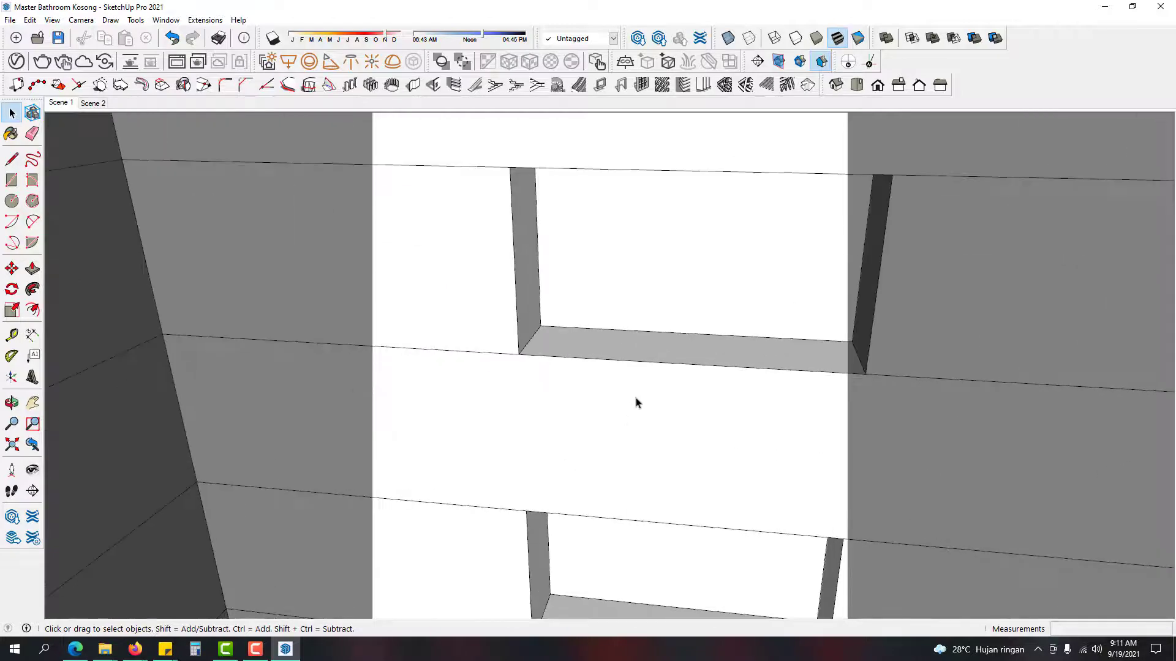
Step: Measure the width of the window opening above the niches with the Line tool, without drawing a line
middle_drag(637, 402, 595, 230)
scroll(608, 317, up, 3)
scroll(614, 299, down, 3)
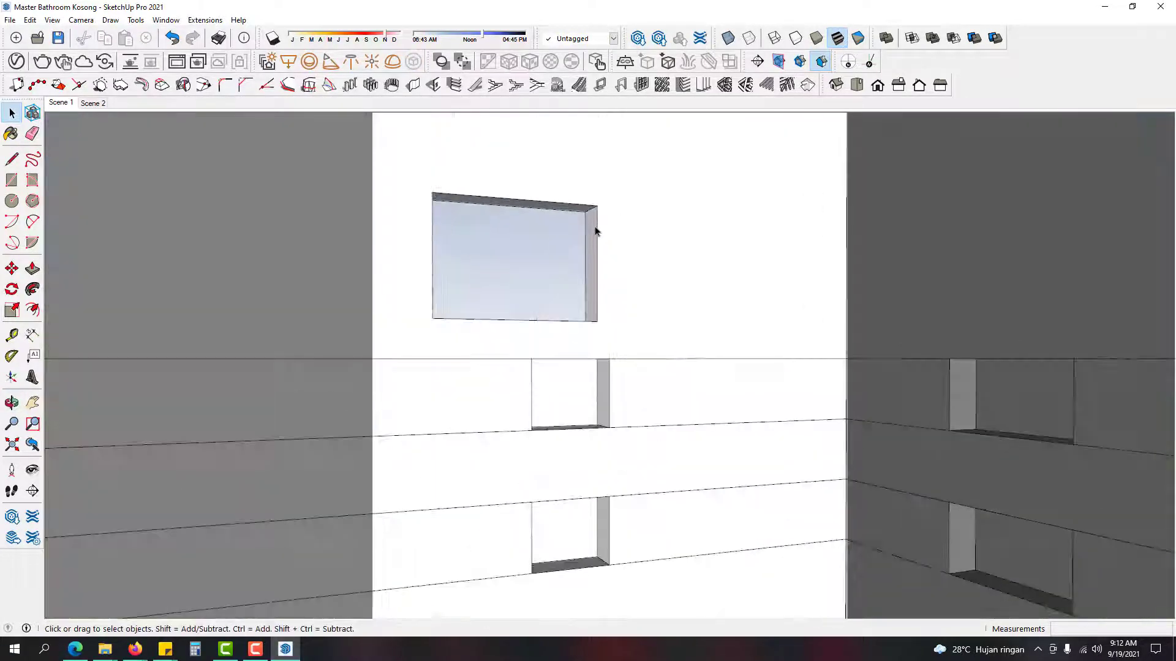
key(l)
click(597, 205)
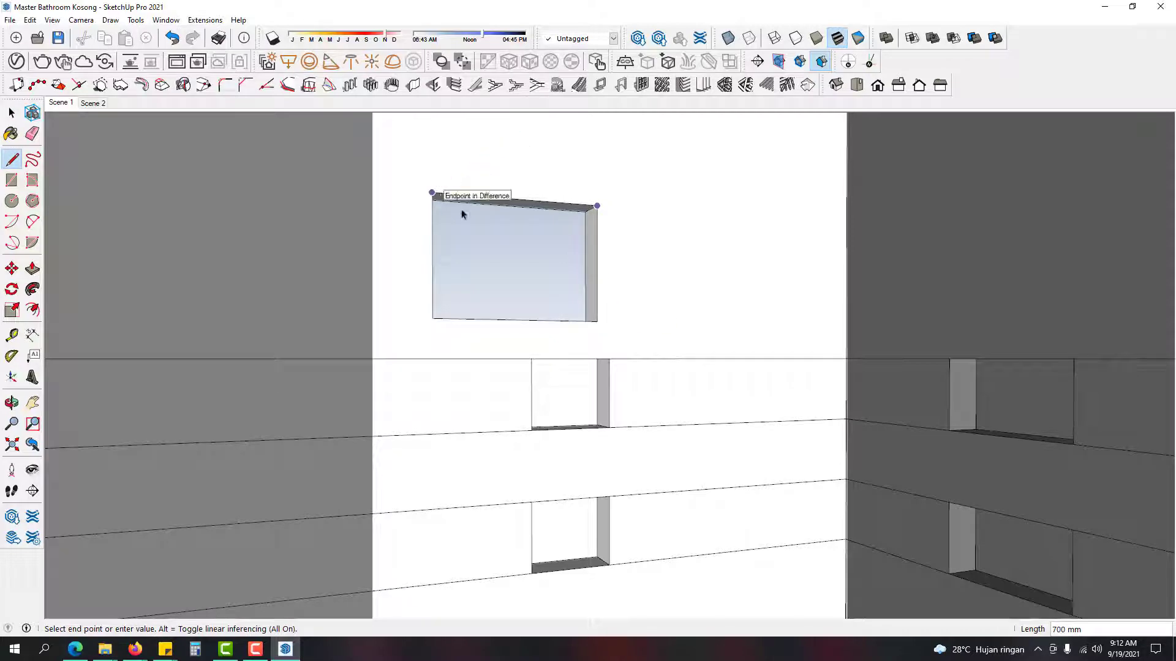
key(space)
Step: Measure the height of the doorway's threshold above the bathroom floor with the Line tool, without drawing a line
middle_drag(575, 239, 682, 545)
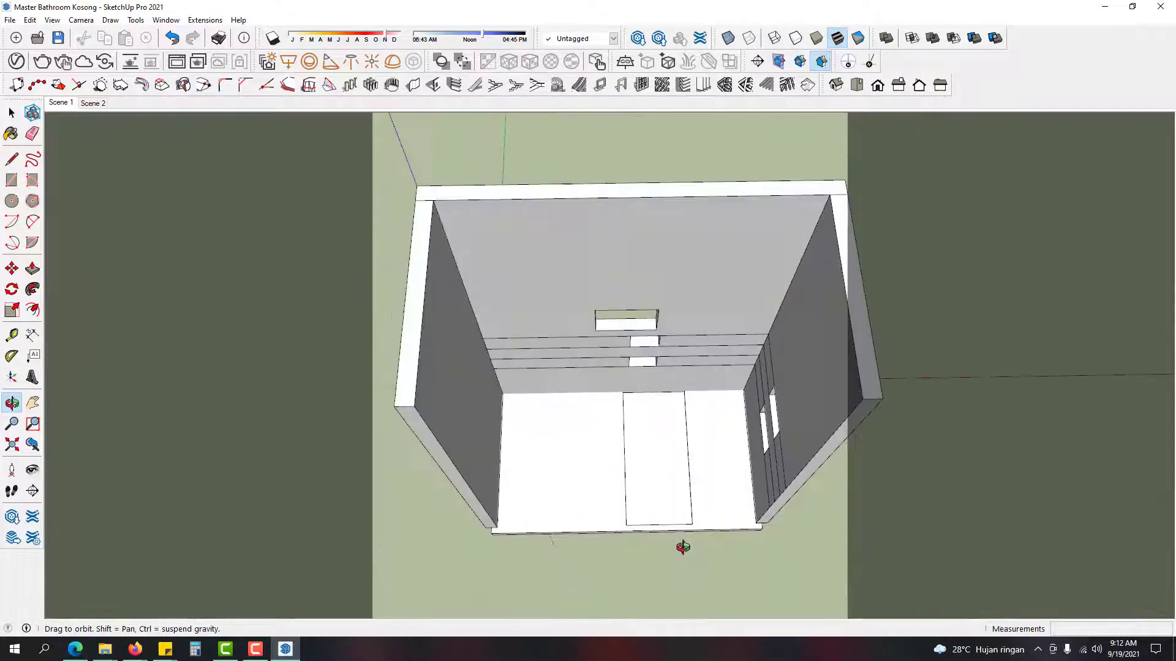
middle_drag(624, 398, 592, 407)
scroll(599, 409, up, 3)
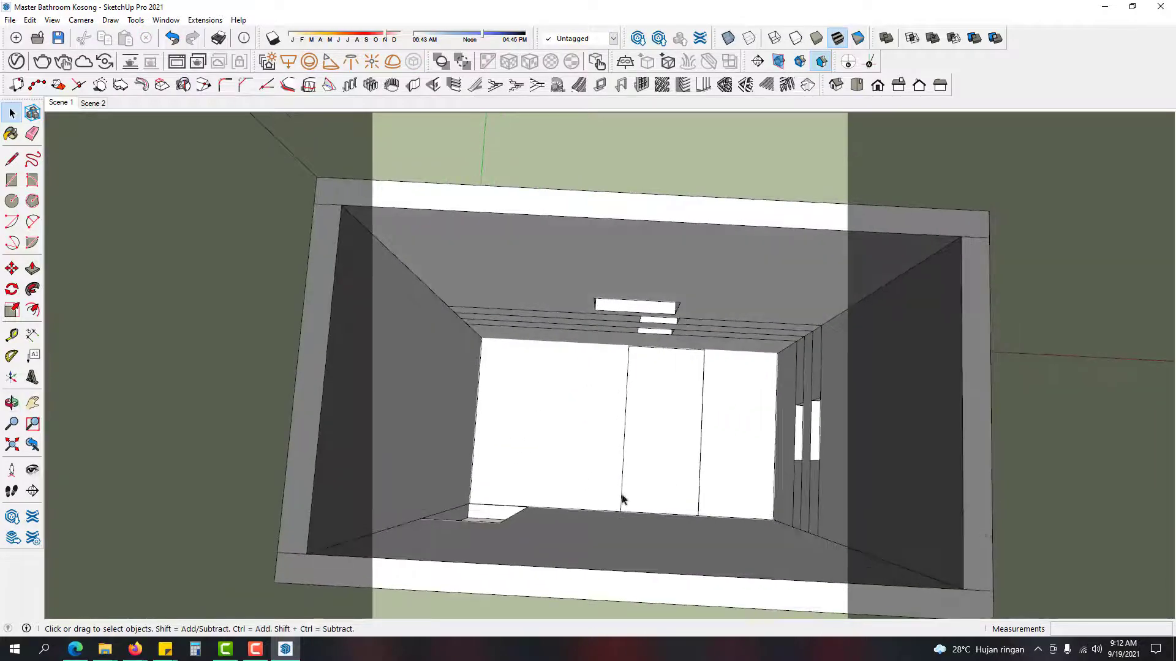
scroll(533, 514, up, 3)
middle_drag(533, 514, 621, 249)
key(l)
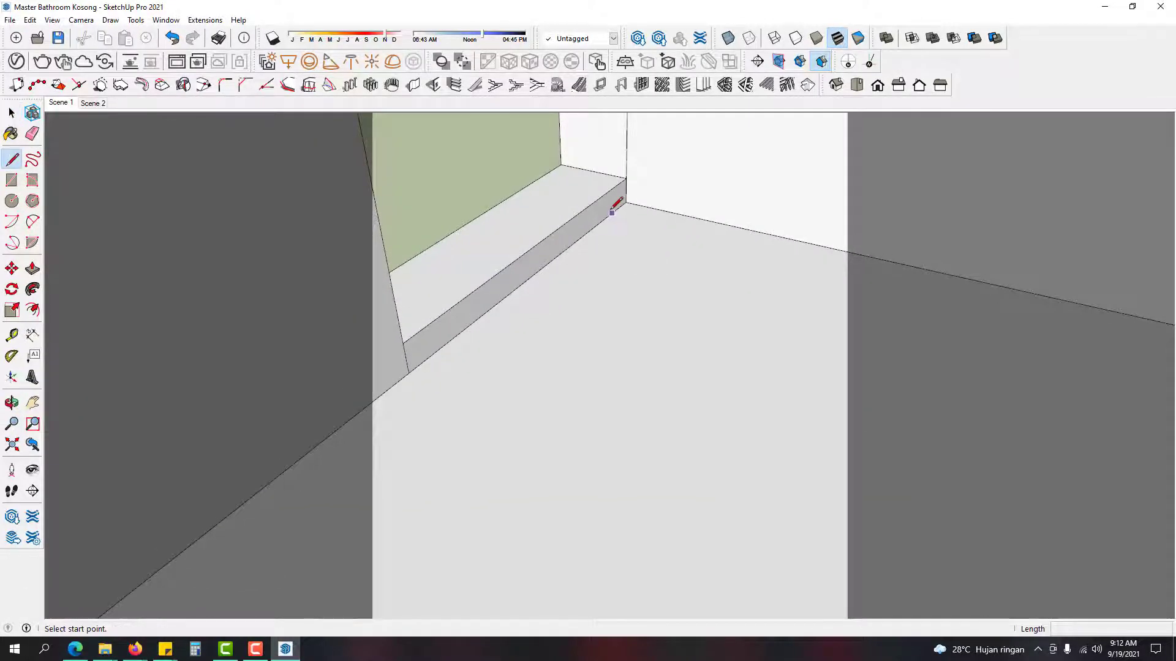
click(612, 213)
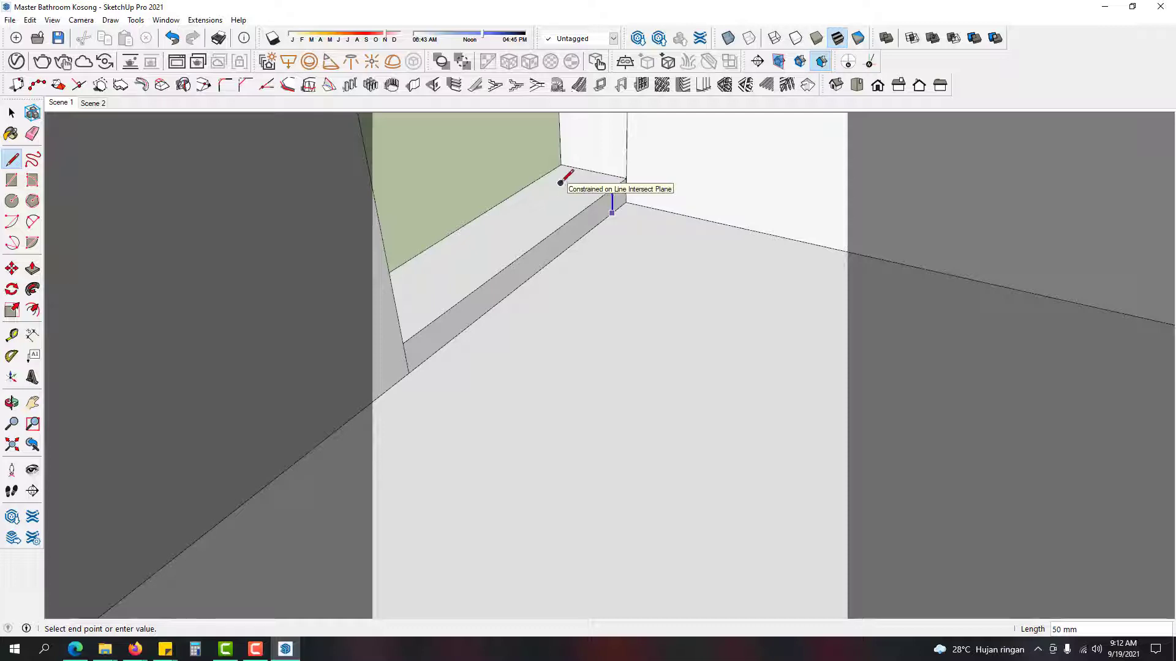
key(space)
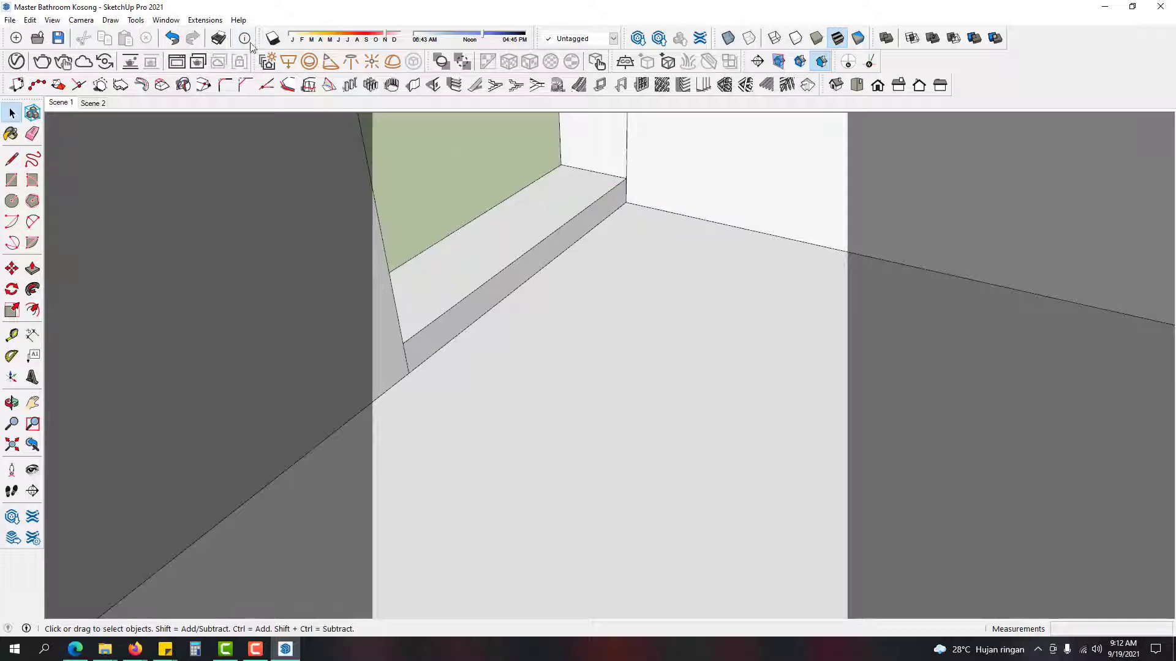
Step: Set the model's length display precision to 0.0 mm
click(455, 218)
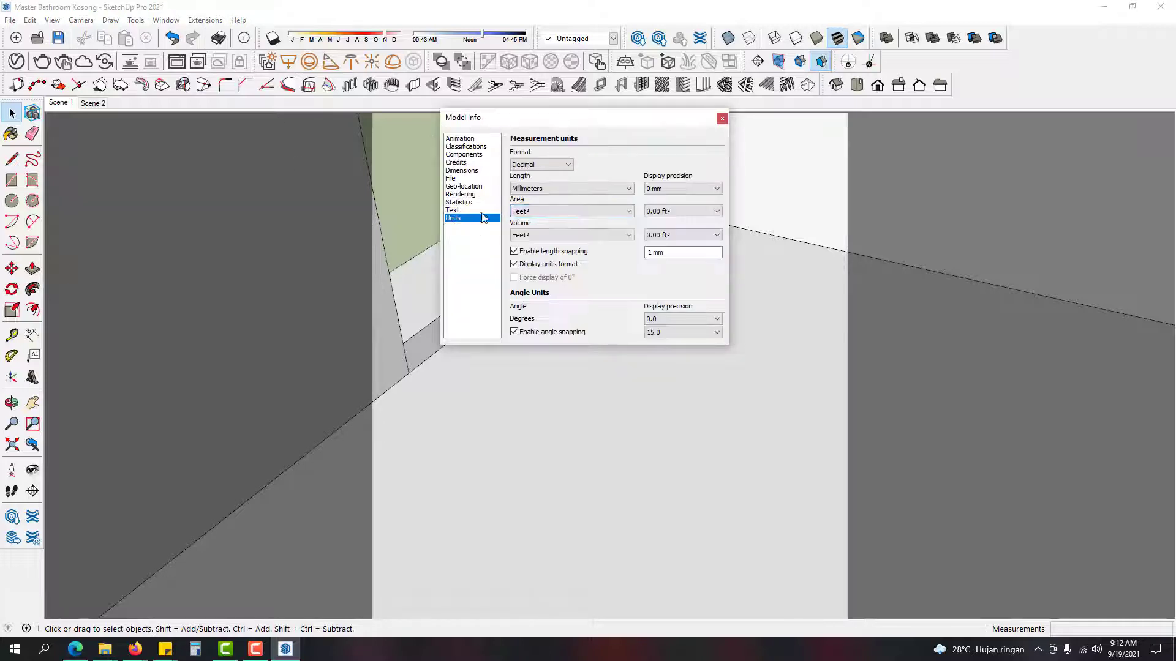
click(682, 195)
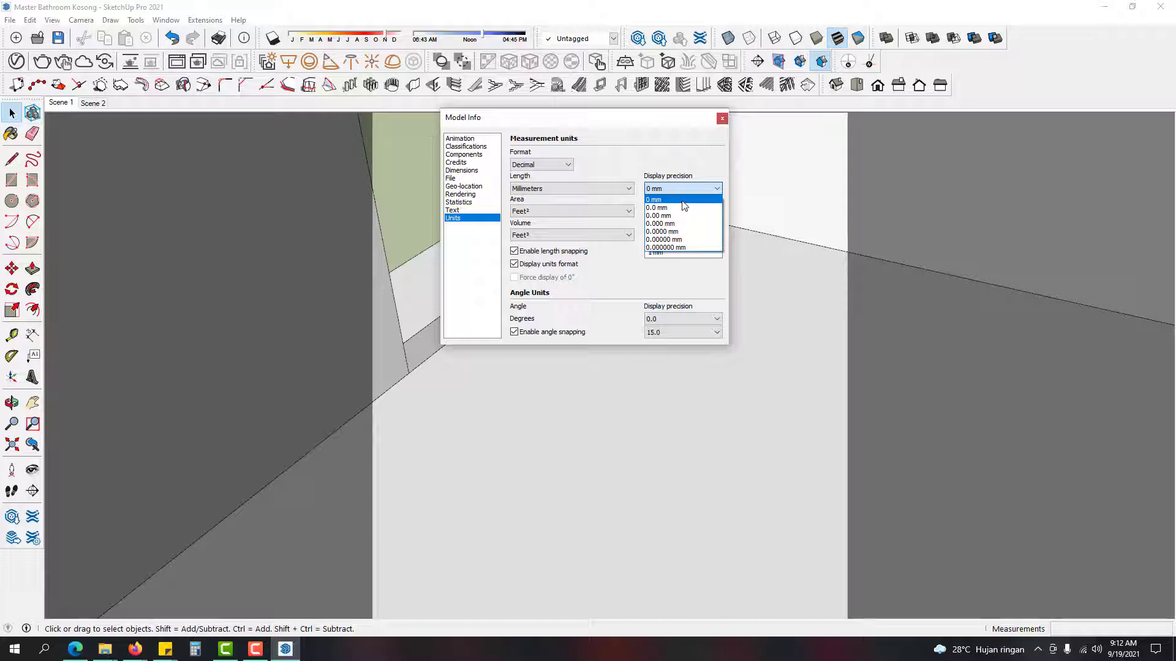
click(683, 199)
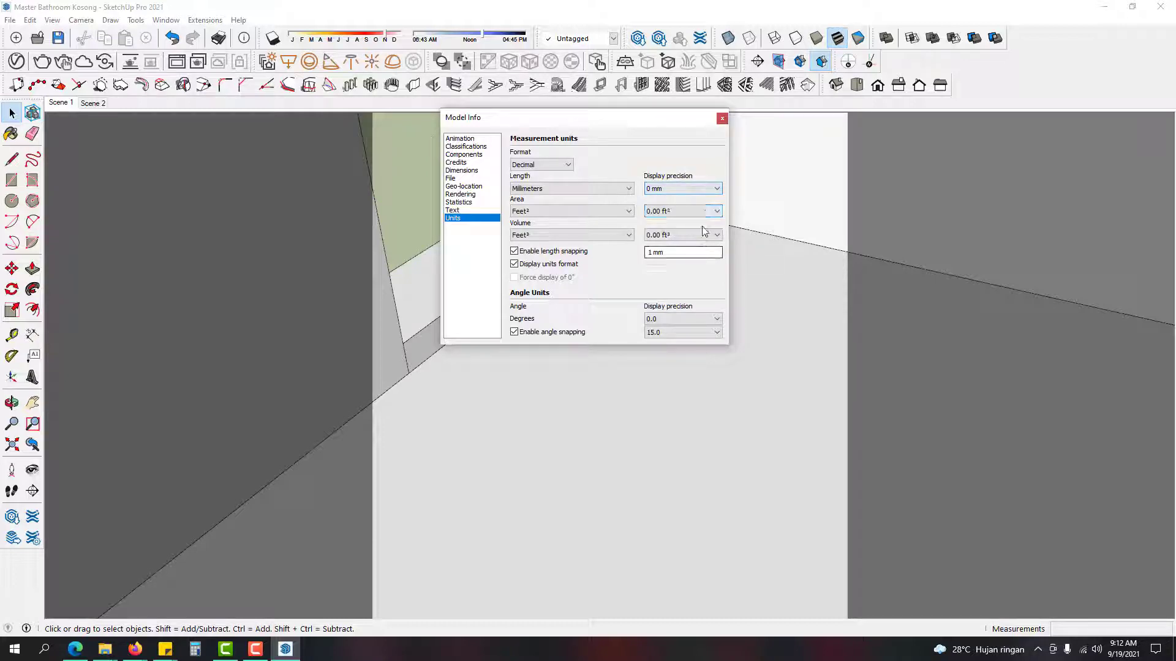
click(664, 193)
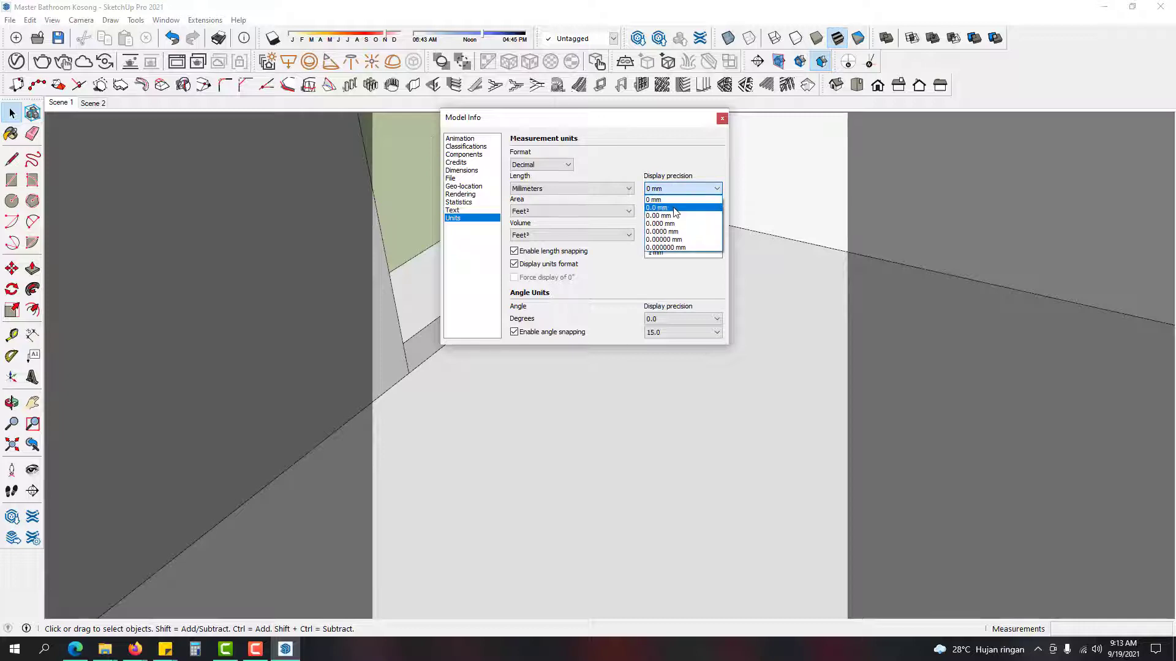
click(674, 208)
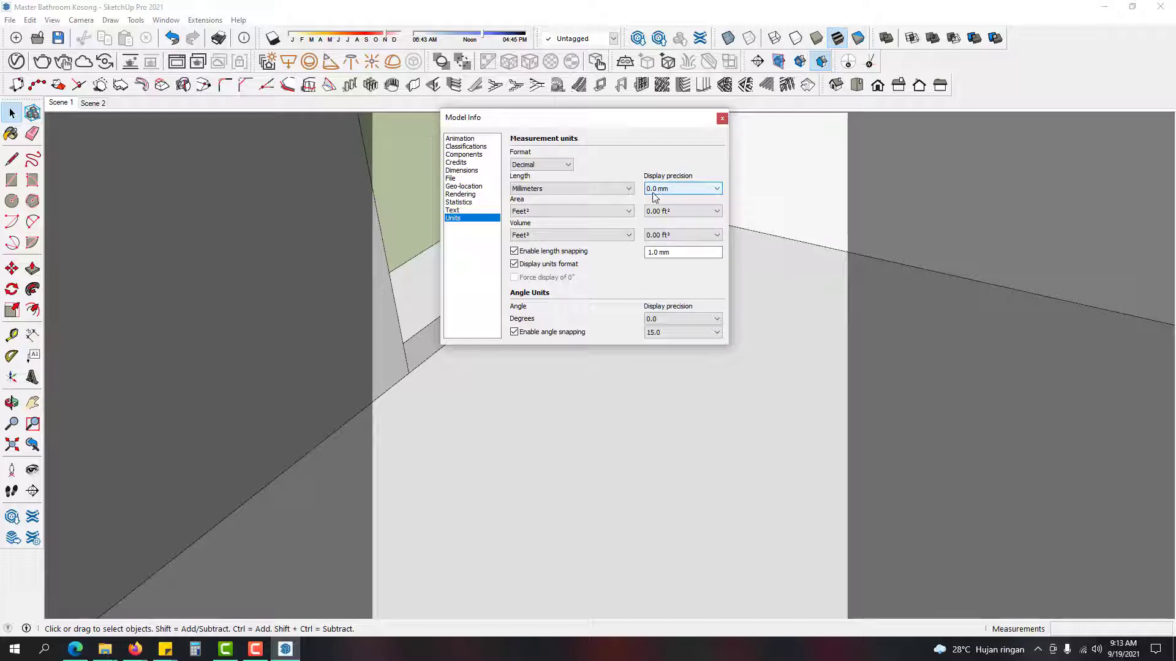
click(722, 118)
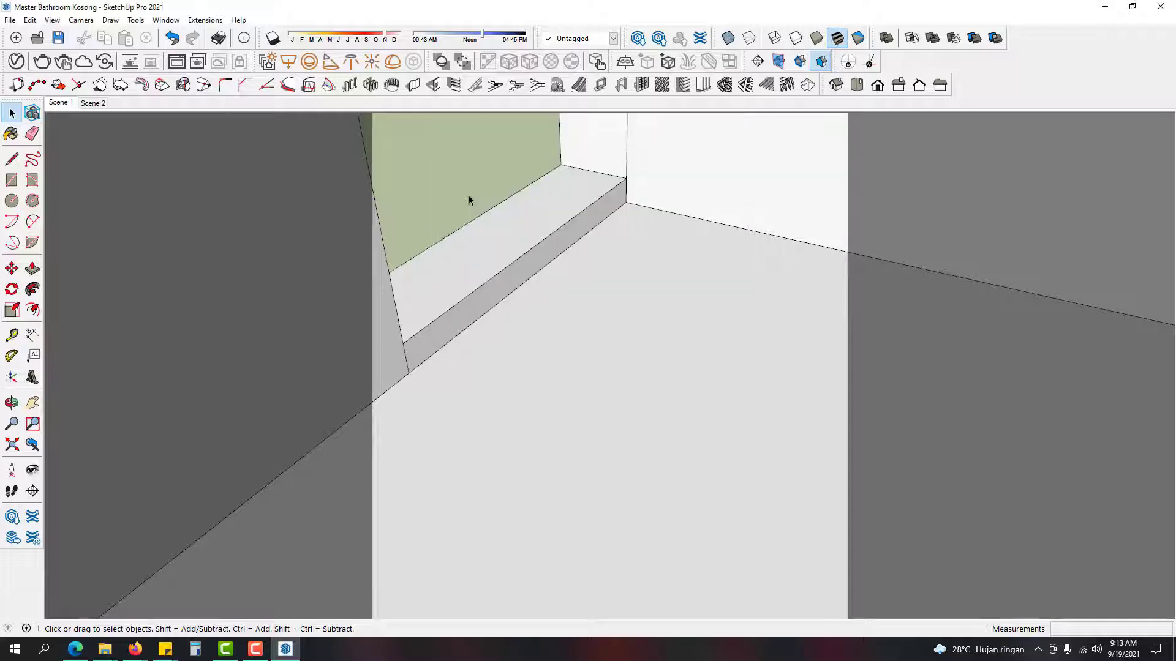
Step: Measure the doorway threshold's height again at one decimal place, without drawing a line
key(l)
click(537, 271)
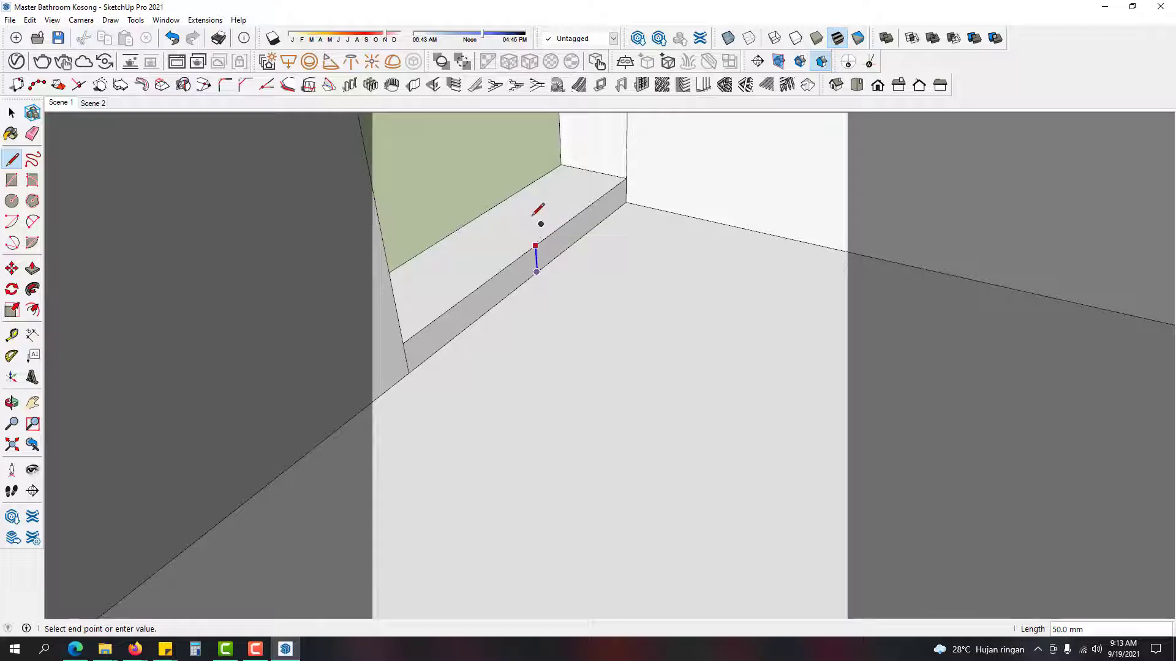
key(space)
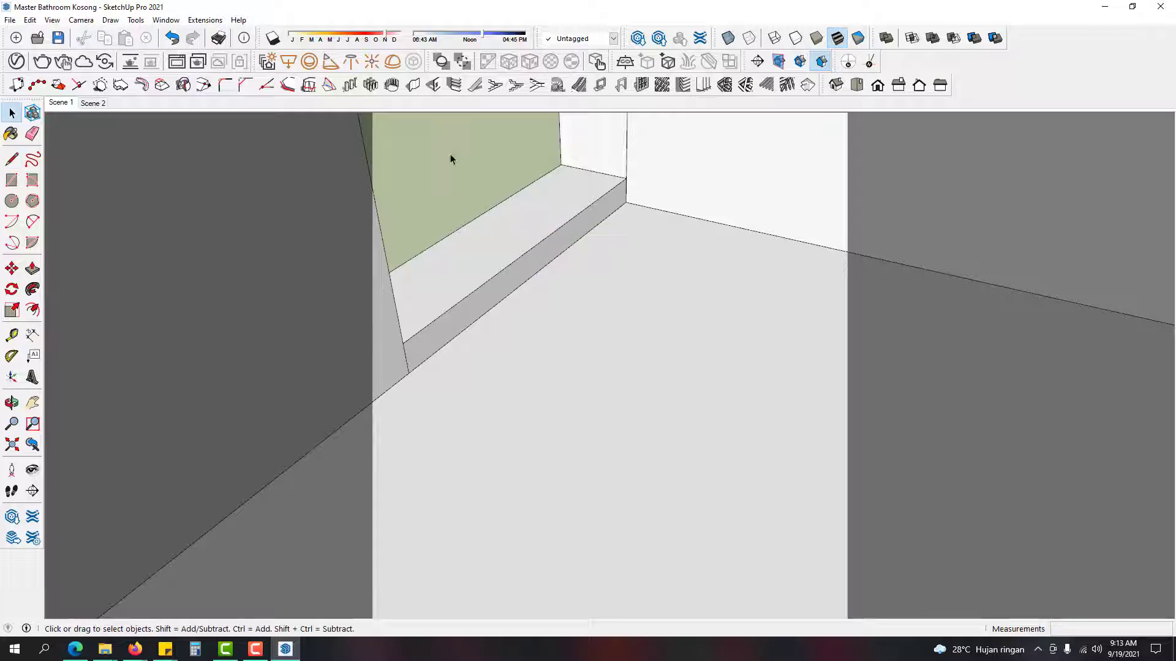
Step: Set the model's length display precision to 0 mm
click(243, 38)
click(680, 188)
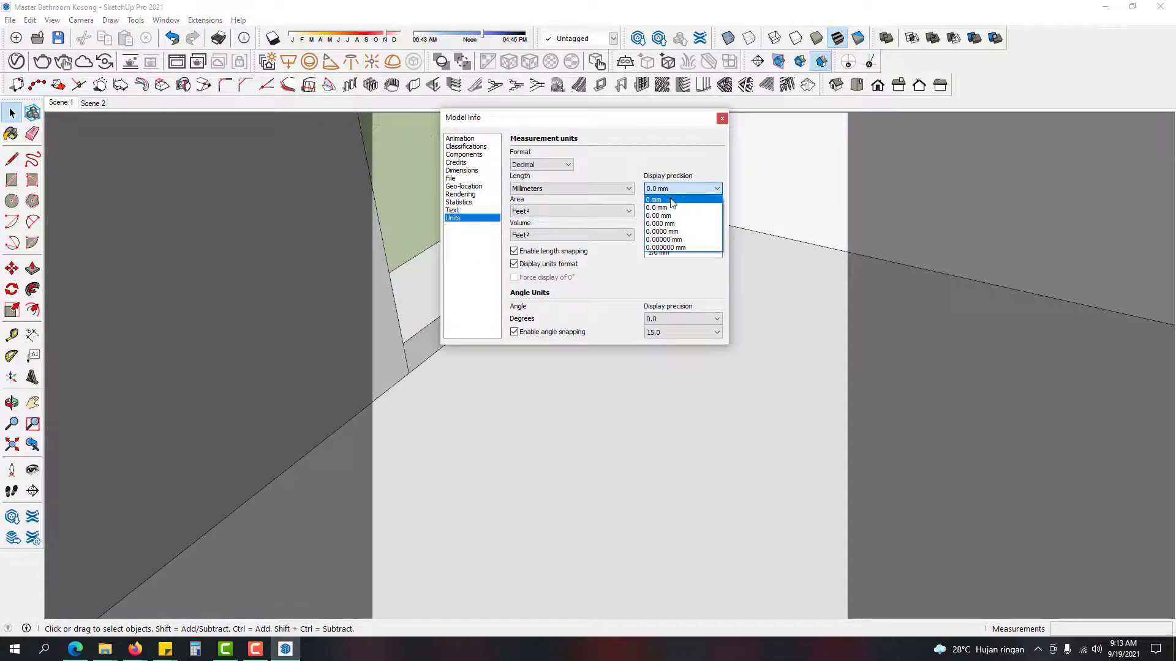
click(674, 197)
click(722, 118)
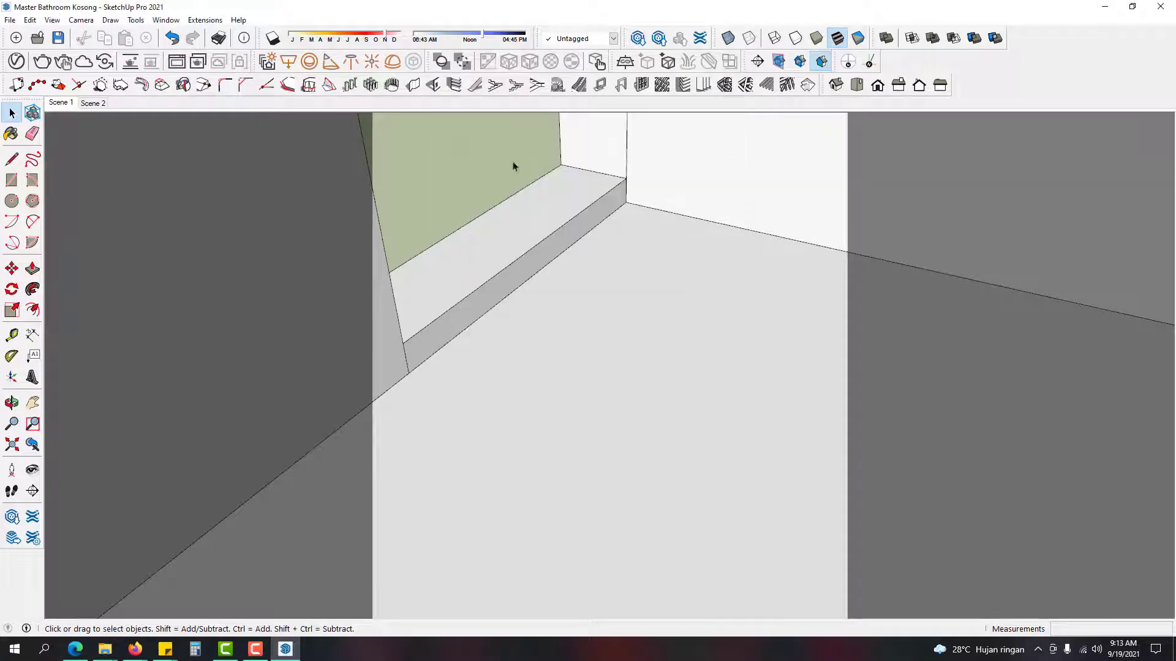
Step: Examine how the bathroom is split into separate wall groups by opening and leaving each wall's group in turn
middle_drag(621, 237, 517, 432)
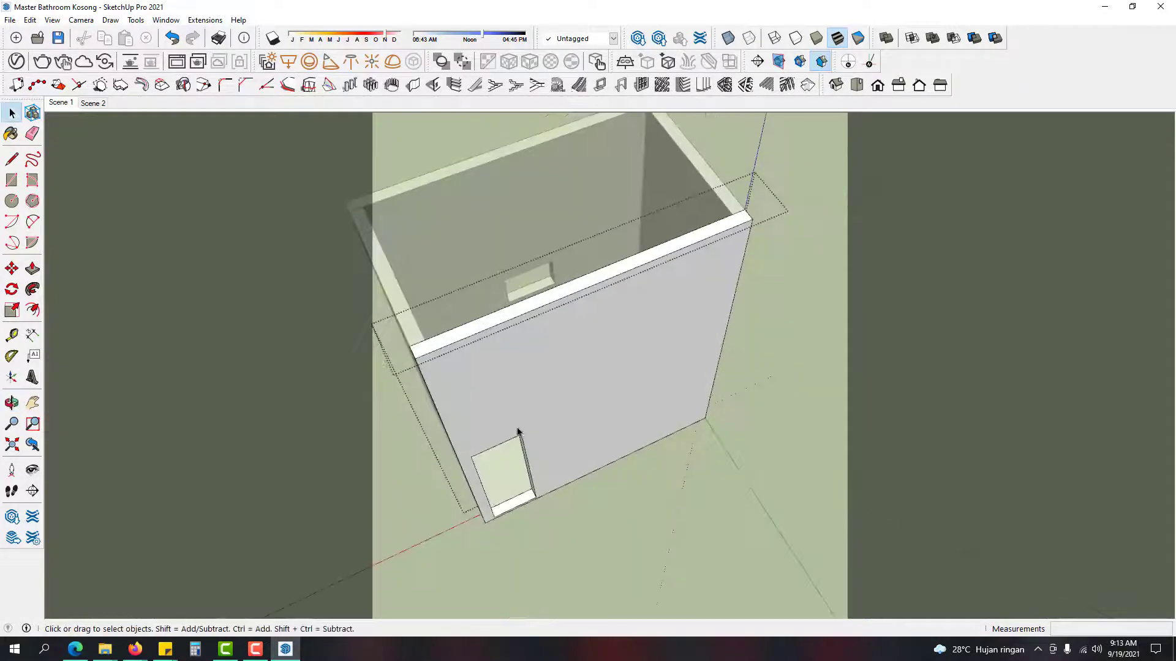
middle_drag(565, 392, 357, 422)
double_click(533, 457)
key(Escape)
double_click(447, 314)
middle_drag(447, 315, 545, 436)
key(Escape)
double_click(623, 336)
middle_drag(623, 335, 557, 368)
key(Escape)
double_click(556, 368)
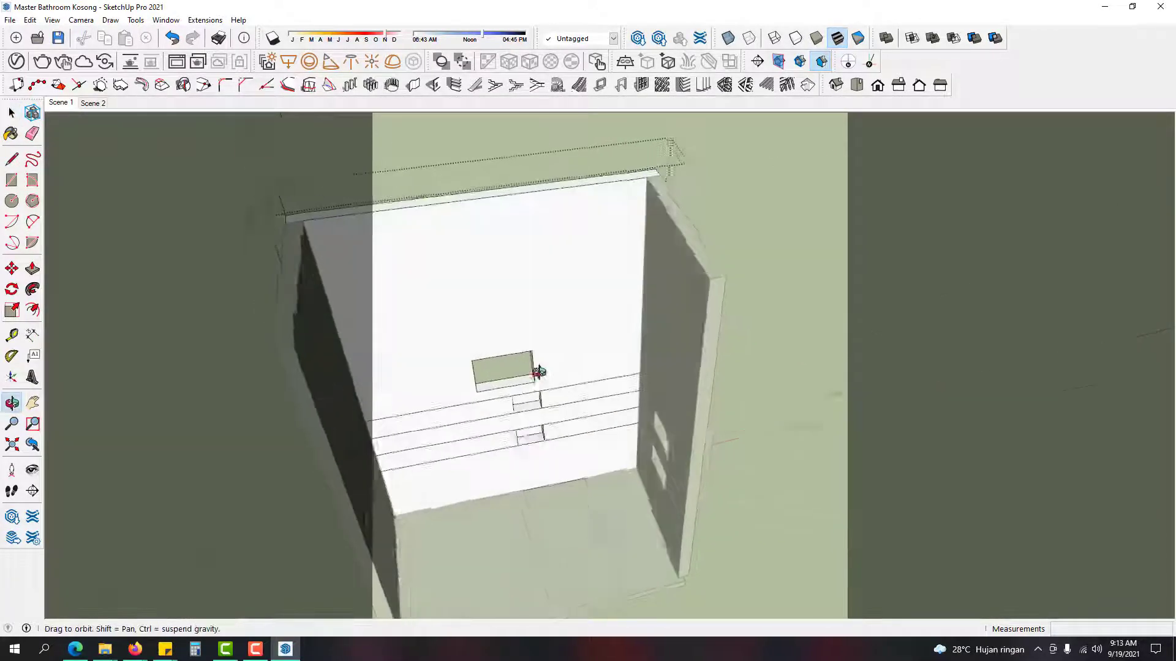
middle_drag(505, 413, 691, 401)
key(Escape)
double_click(705, 365)
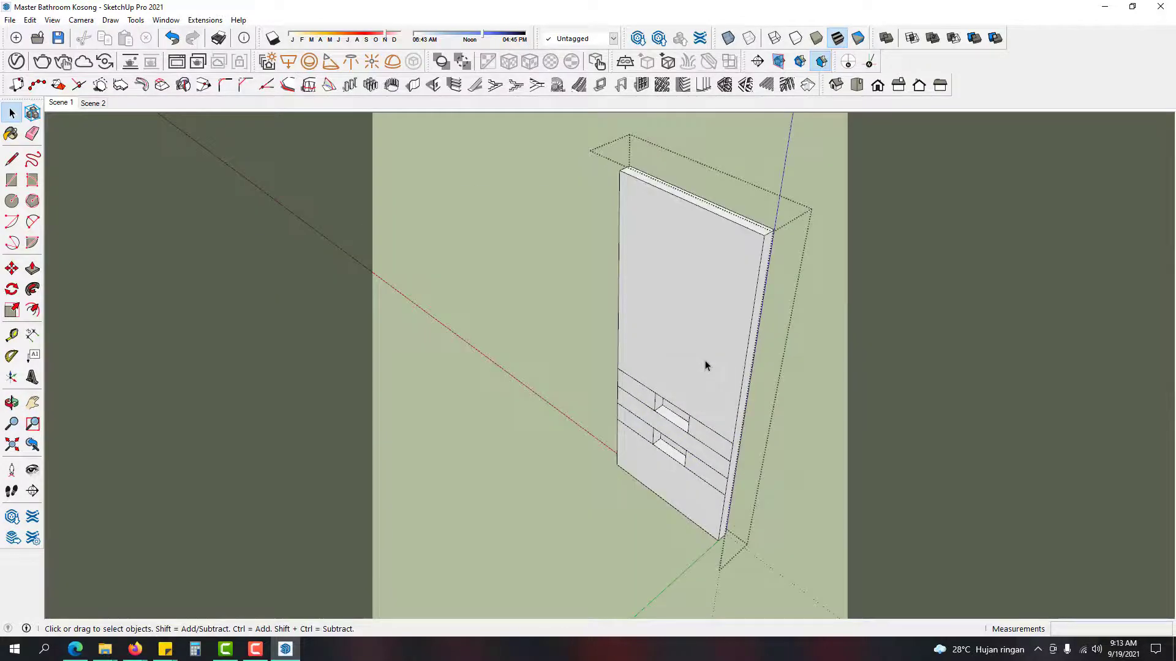
middle_drag(704, 360, 641, 253)
key(Escape)
Step: Hide the short end wall beside the doorway to expose the room's interior
click(681, 295)
click(560, 278)
key(Delete)
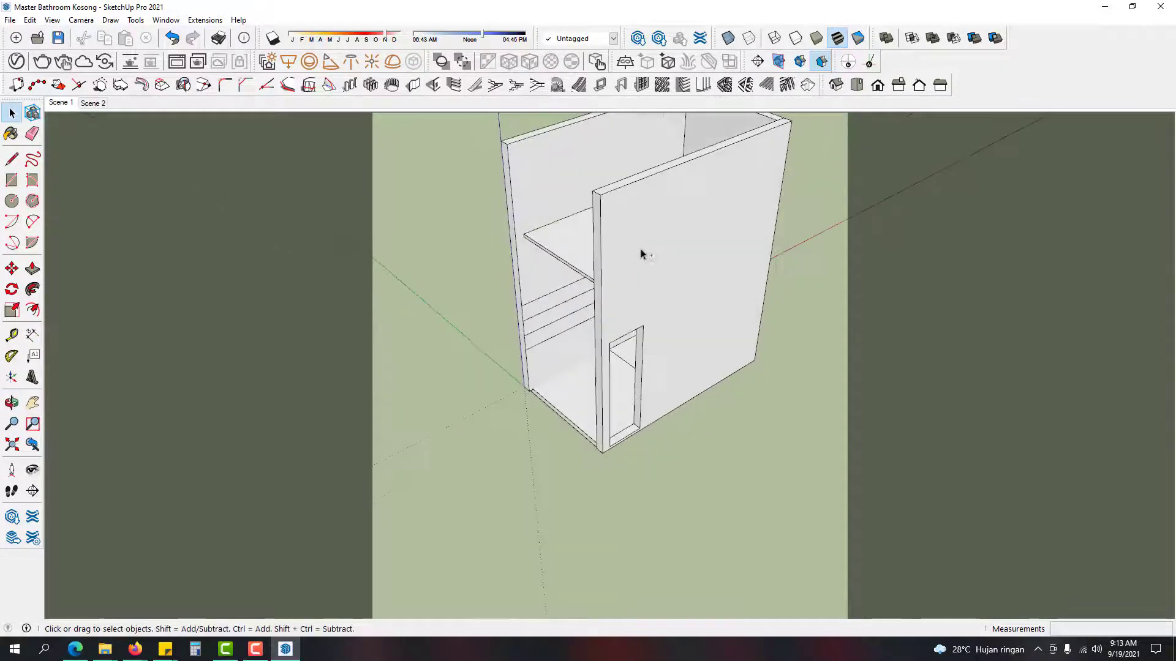
scroll(734, 196, down, 3)
Step: Copy the bathroom's walls beside the room and merge the copied walls into one solid with Outer Shell
click(535, 205)
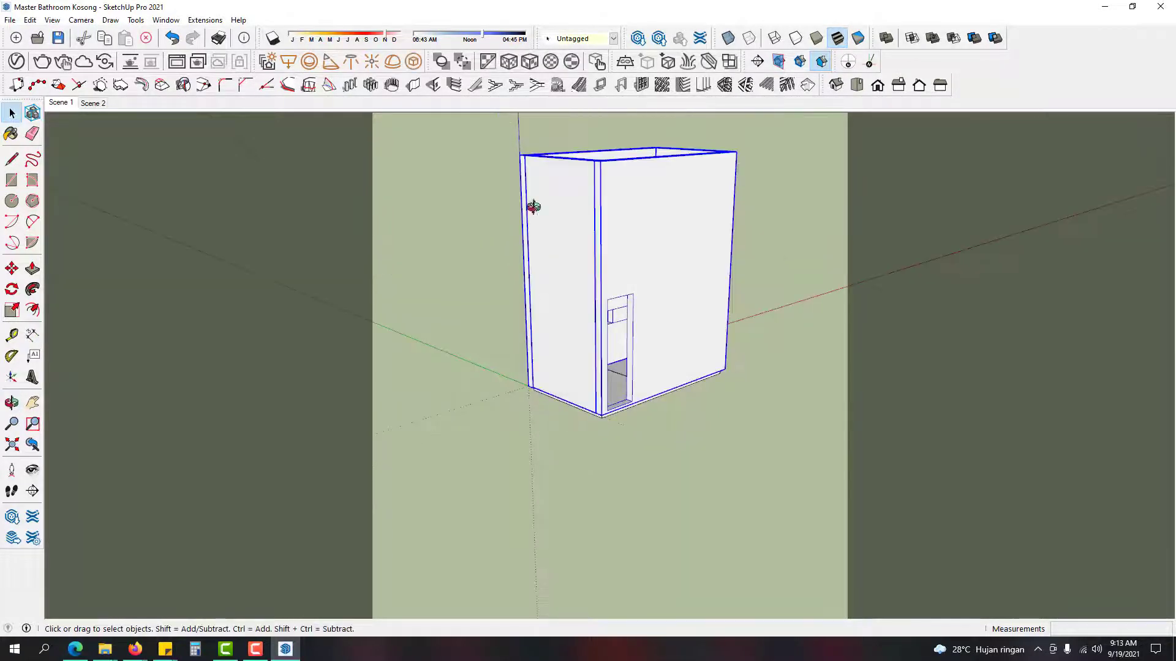
middle_drag(535, 204, 730, 297)
key(m)
key(ctrl)
click(667, 415)
click(701, 412)
key(space)
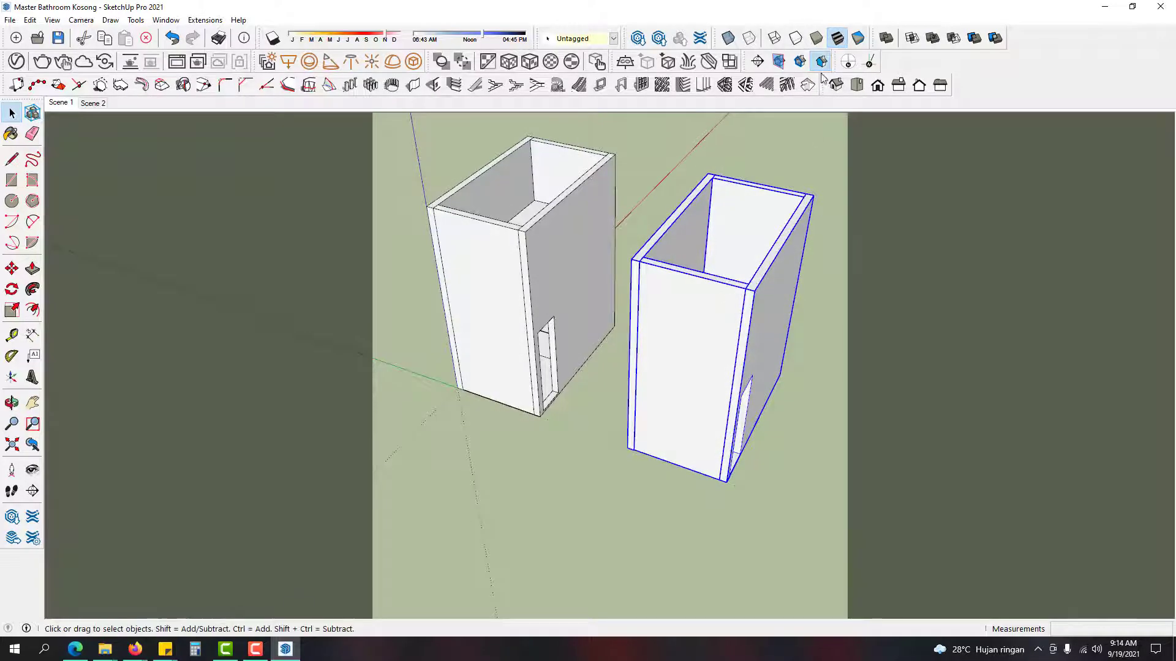
click(888, 40)
click(847, 281)
Step: Open the merged copy's group and delete the outer face of its doorway wall
middle_drag(755, 310, 730, 374)
scroll(667, 187, up, 5)
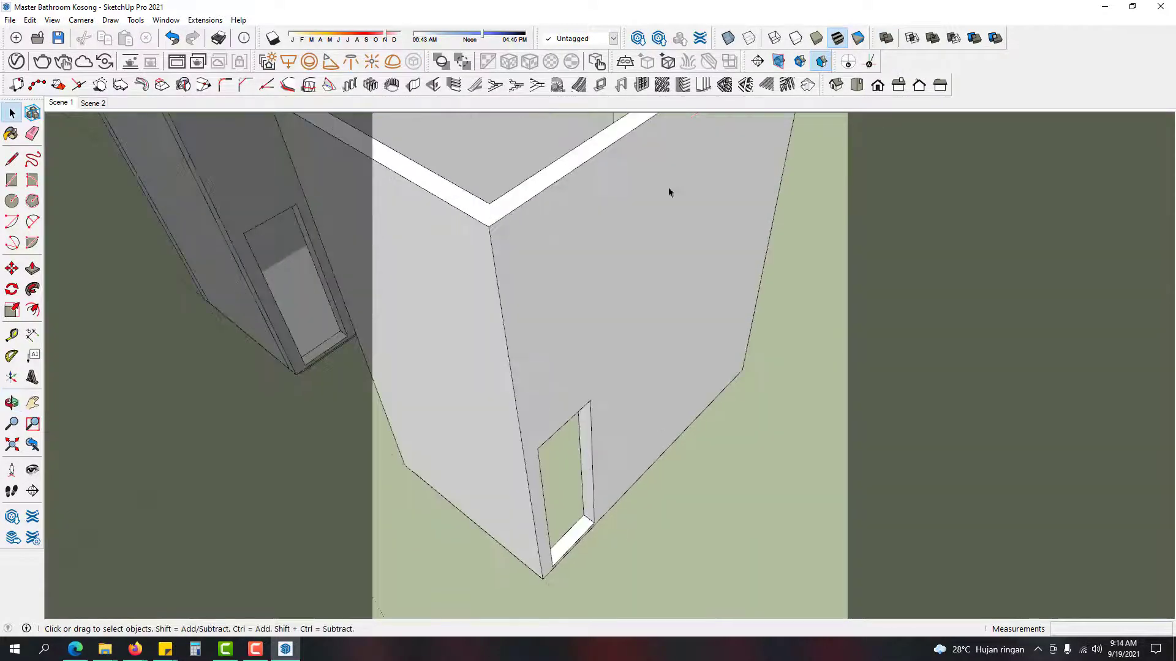
click(628, 235)
double_click(680, 285)
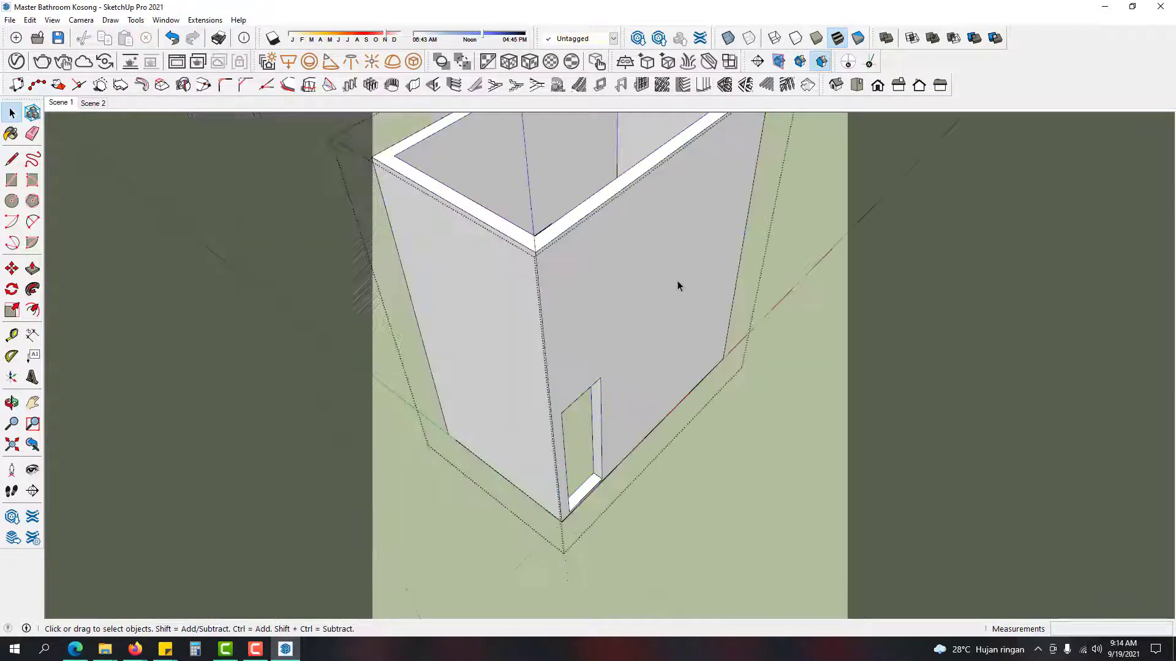
click(668, 277)
key(Delete)
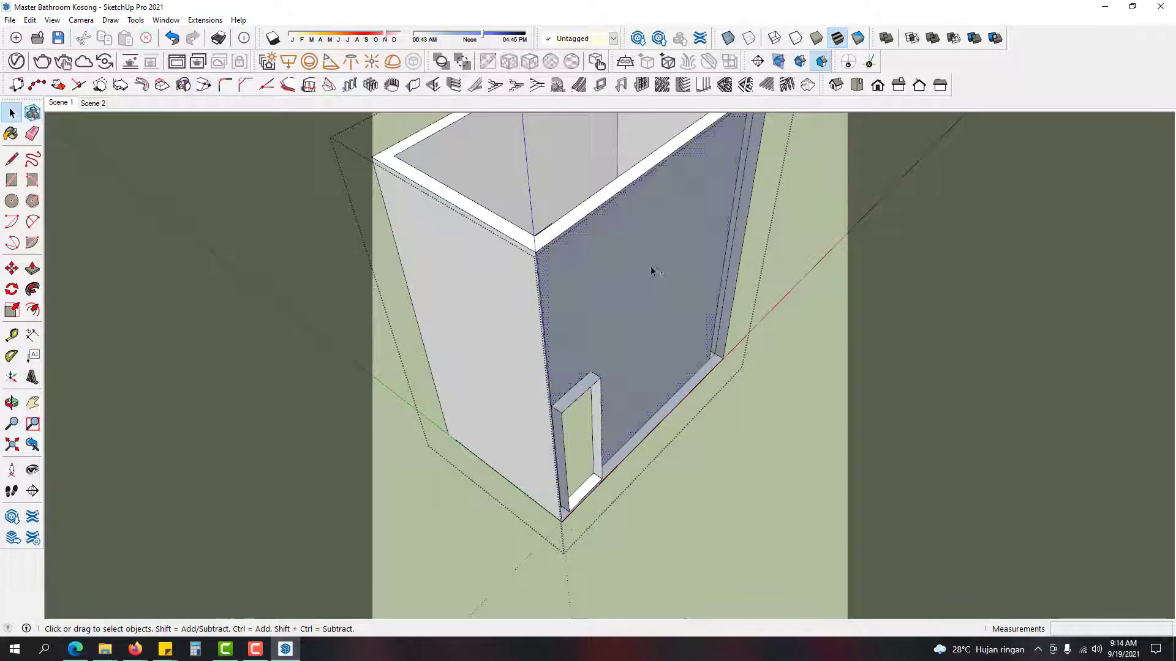
Step: Delete the separate doorway wall of the original room, undo the deletion and clear the selection
middle_drag(655, 304, 779, 436)
scroll(557, 267, up, 3)
double_click(555, 263)
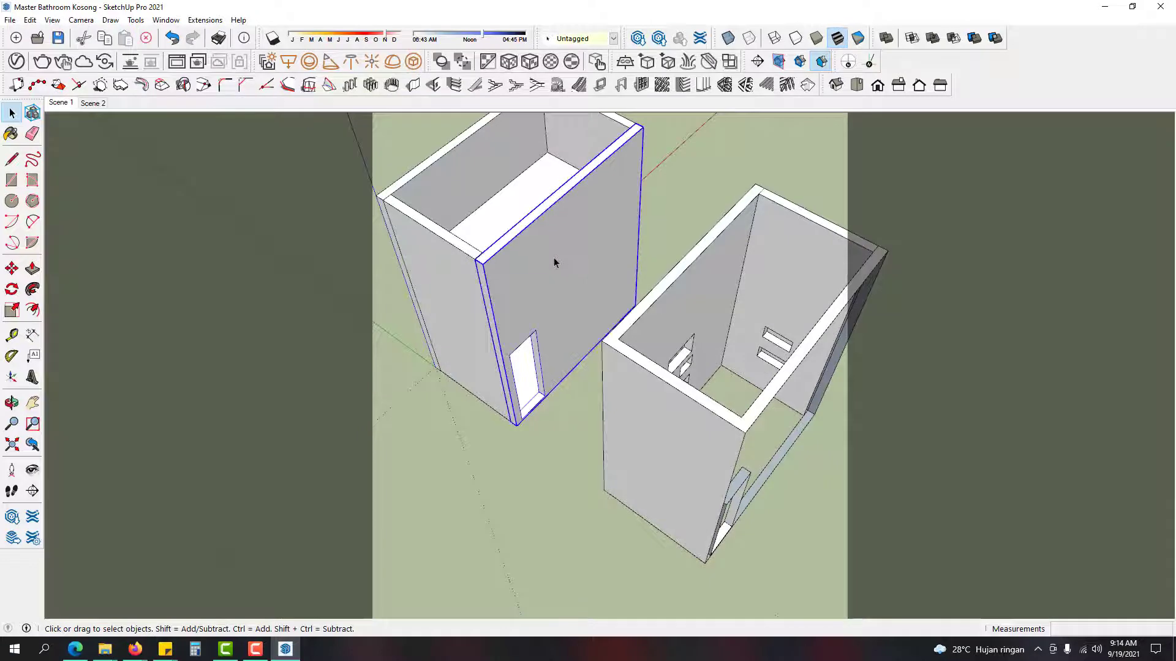
key(Delete)
key(ctrl+z)
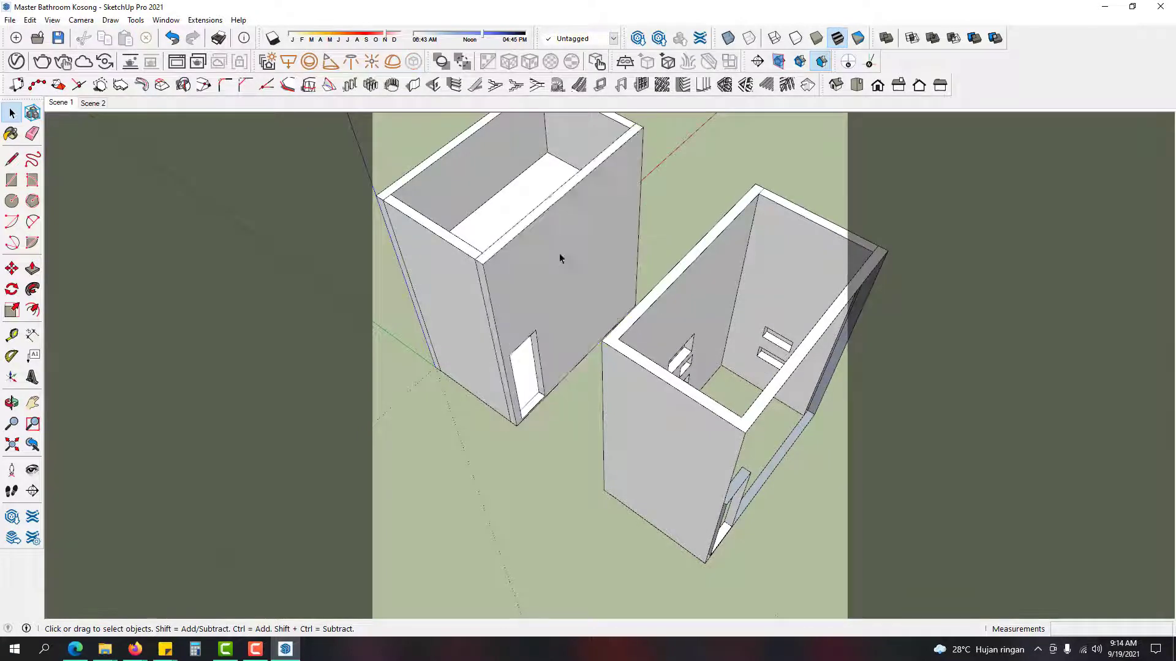
click(566, 240)
click(682, 203)
Step: Look up the keyboard shortcut for Edit/Hide by filtering the shortcut preferences for "hide", and close the preferences
click(205, 20)
mouse_move(167, 23)
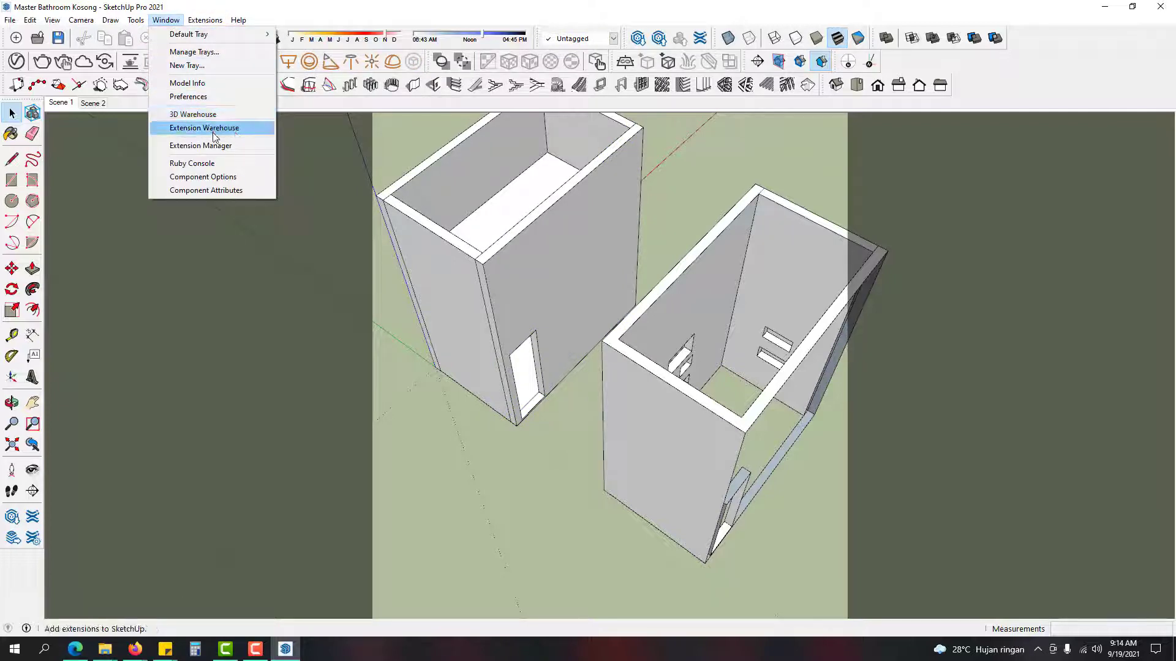
click(224, 96)
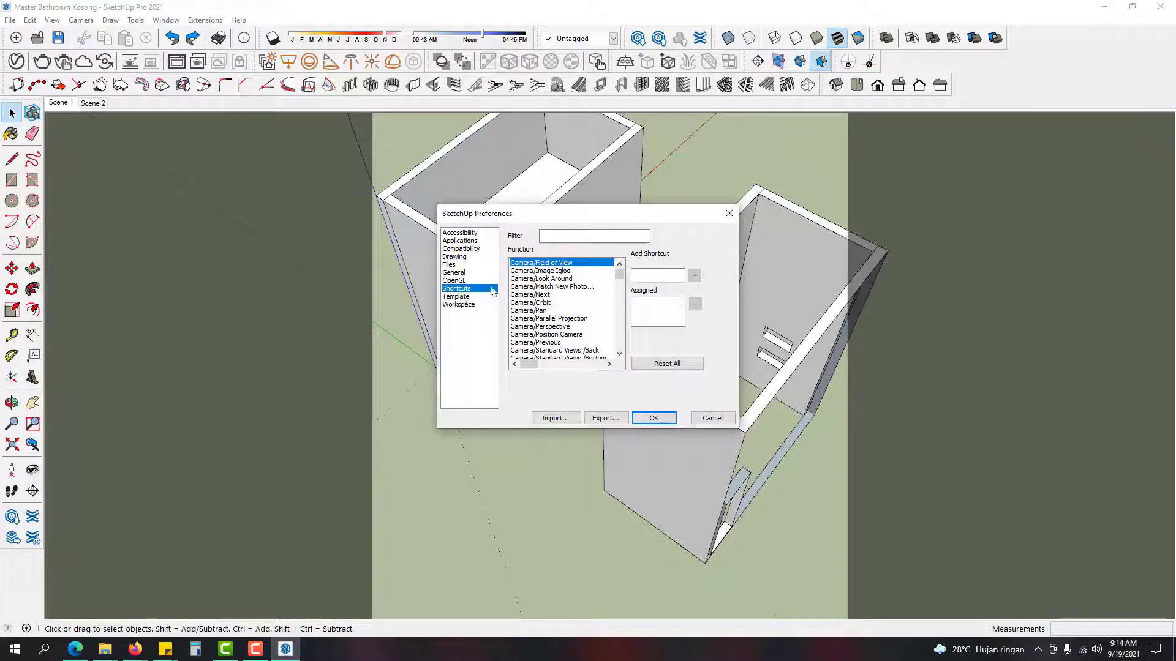
text(hide)
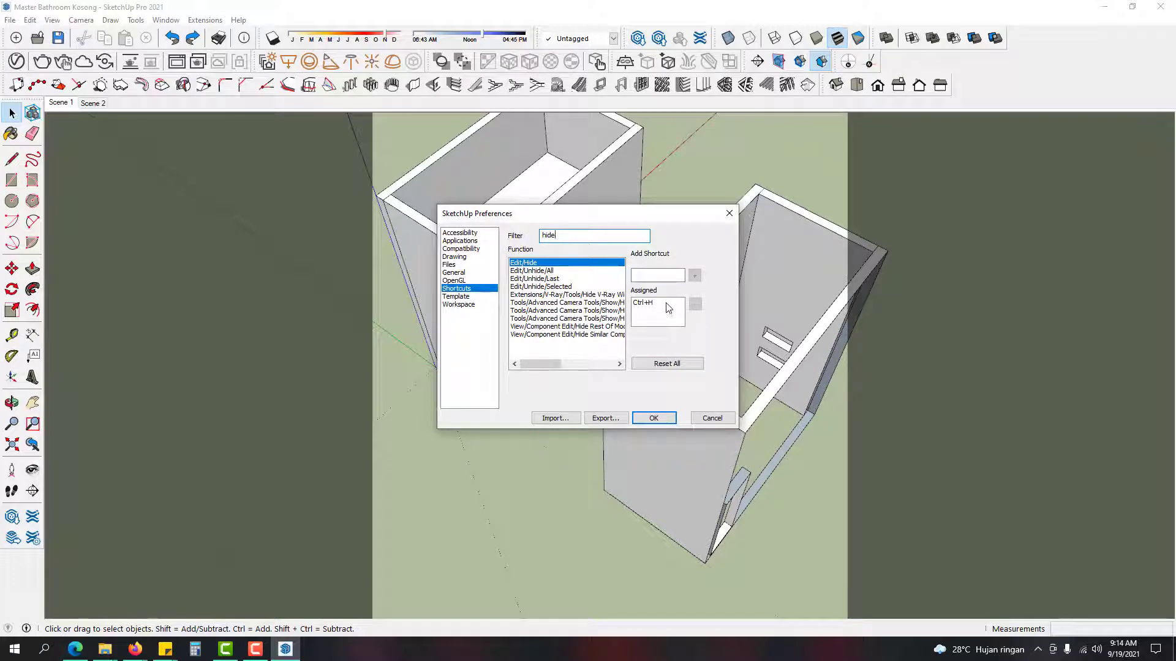
click(729, 213)
Step: Delete the remaining large wall faces inside the merged copy's group and leave the group
middle_drag(721, 202, 733, 399)
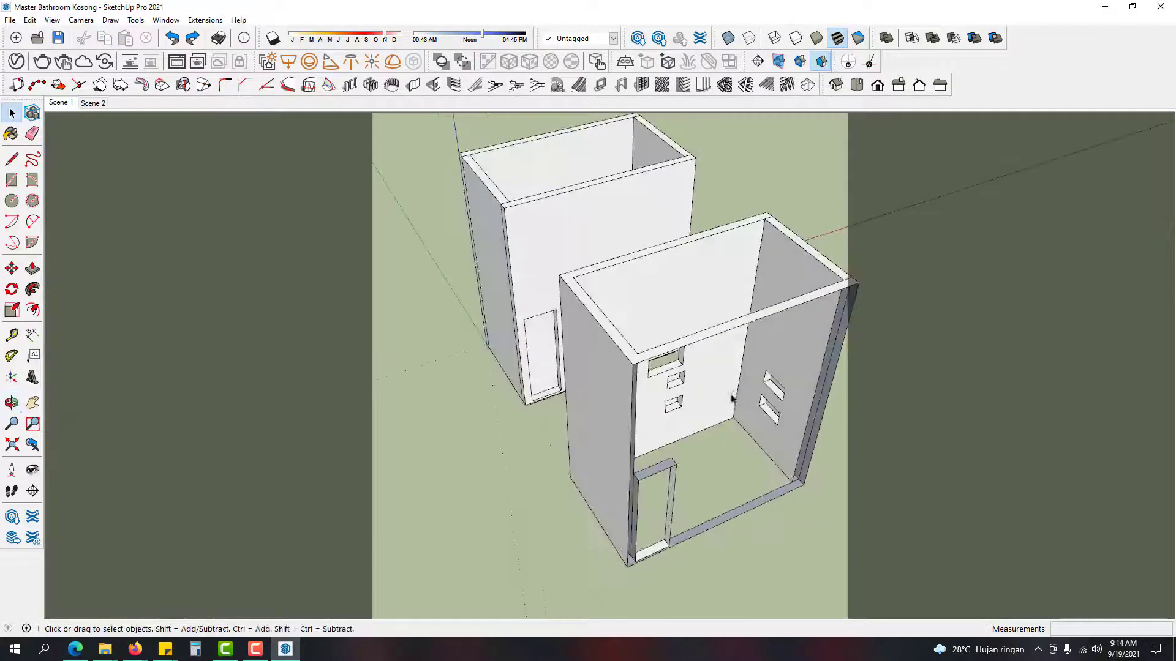
double_click(799, 365)
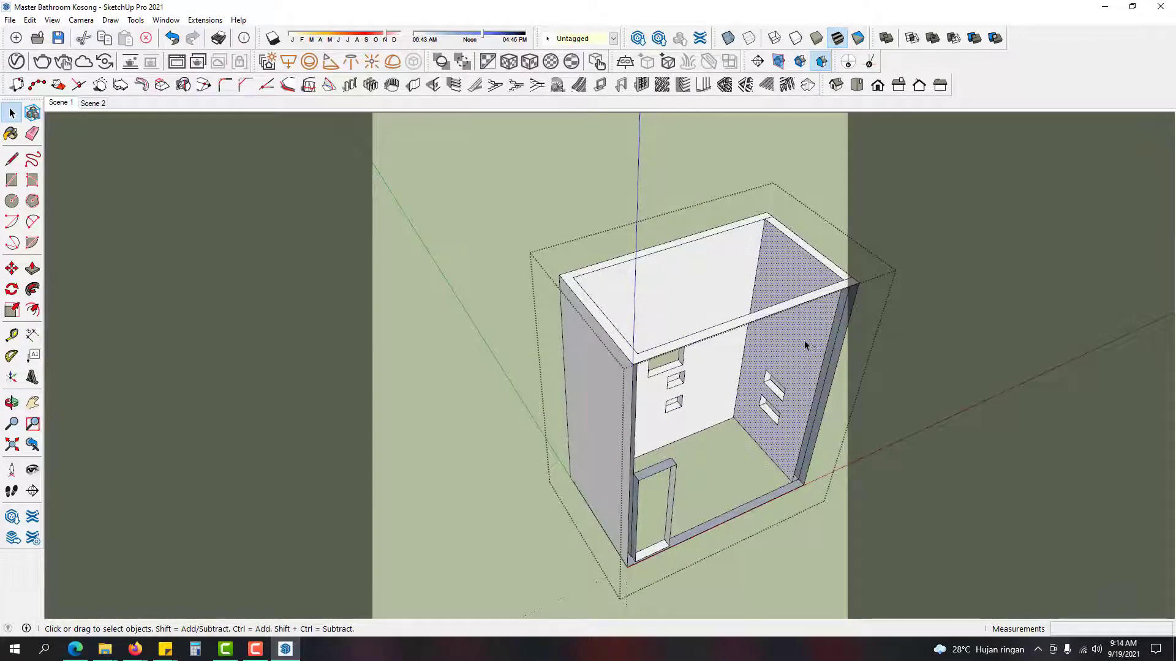
click(674, 292)
key(Delete)
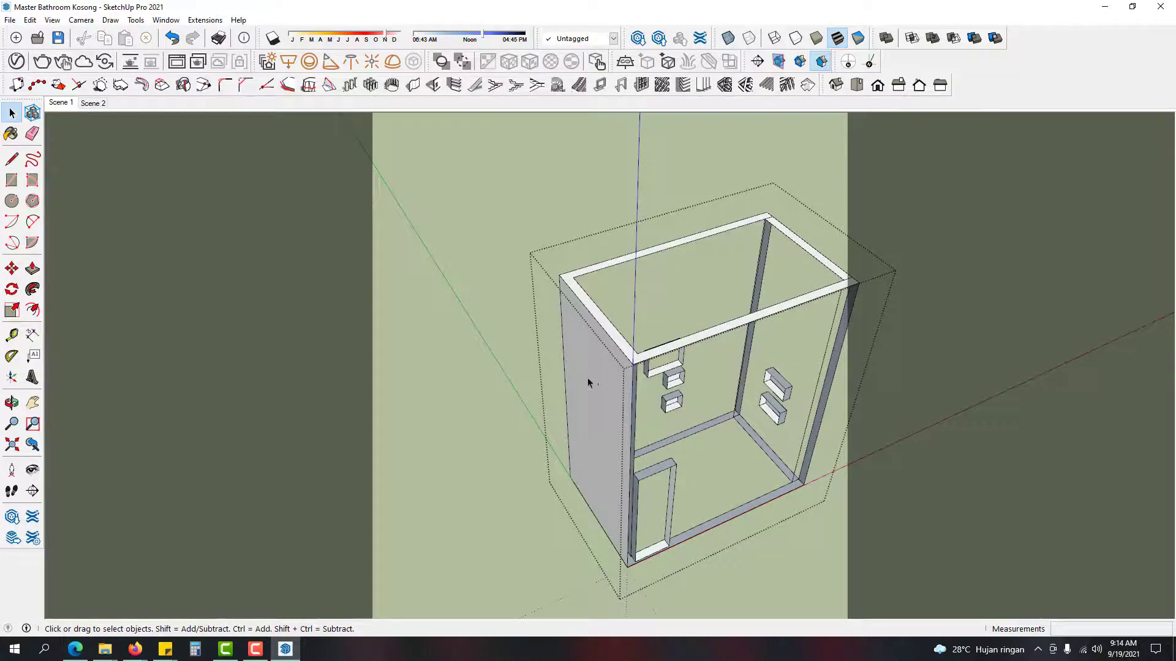
click(604, 383)
key(Delete)
scroll(663, 395, down, 2)
key(Escape)
middle_drag(683, 399, 937, 343)
key(space)
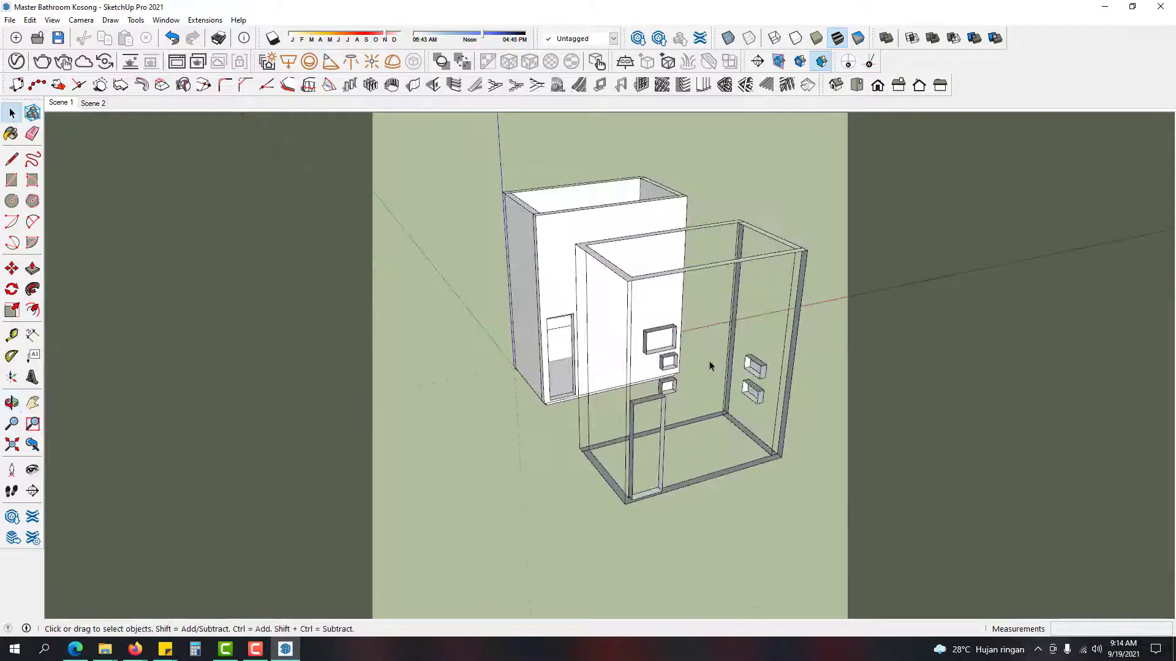
Step: Undo the face deletions in the merged copy and select the whole solid
middle_drag(662, 439, 813, 493)
scroll(814, 493, down, 1)
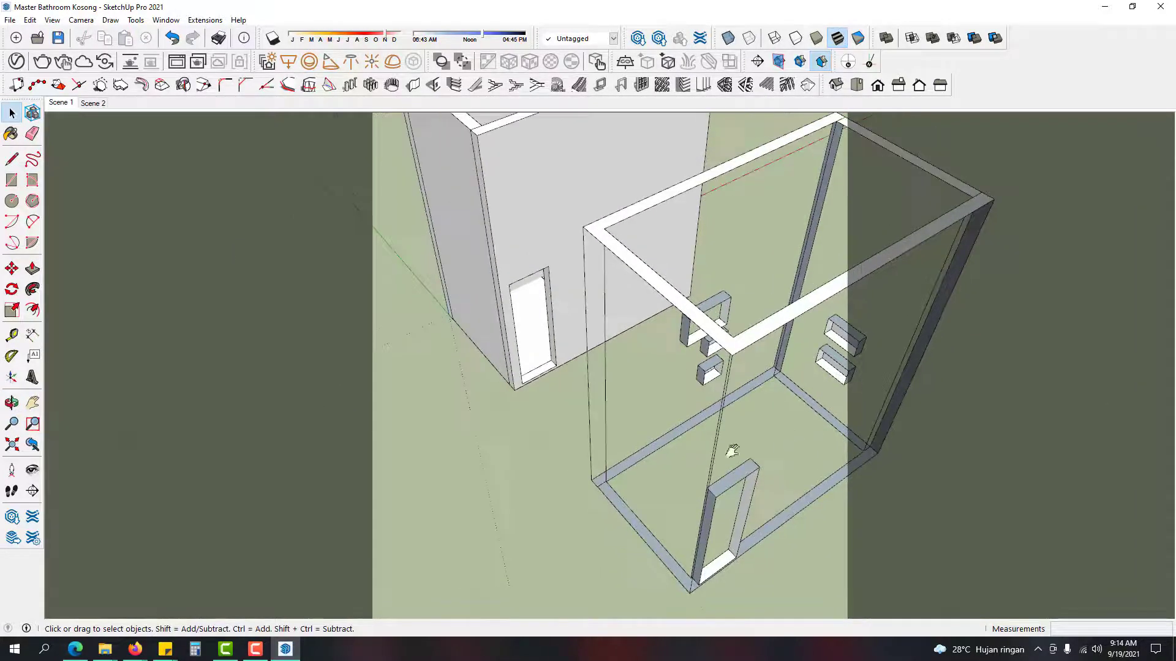
shift+middle_drag(733, 449, 666, 467)
scroll(775, 297, down, 3)
middle_drag(775, 297, 725, 369)
scroll(726, 368, up, 1)
click(726, 370)
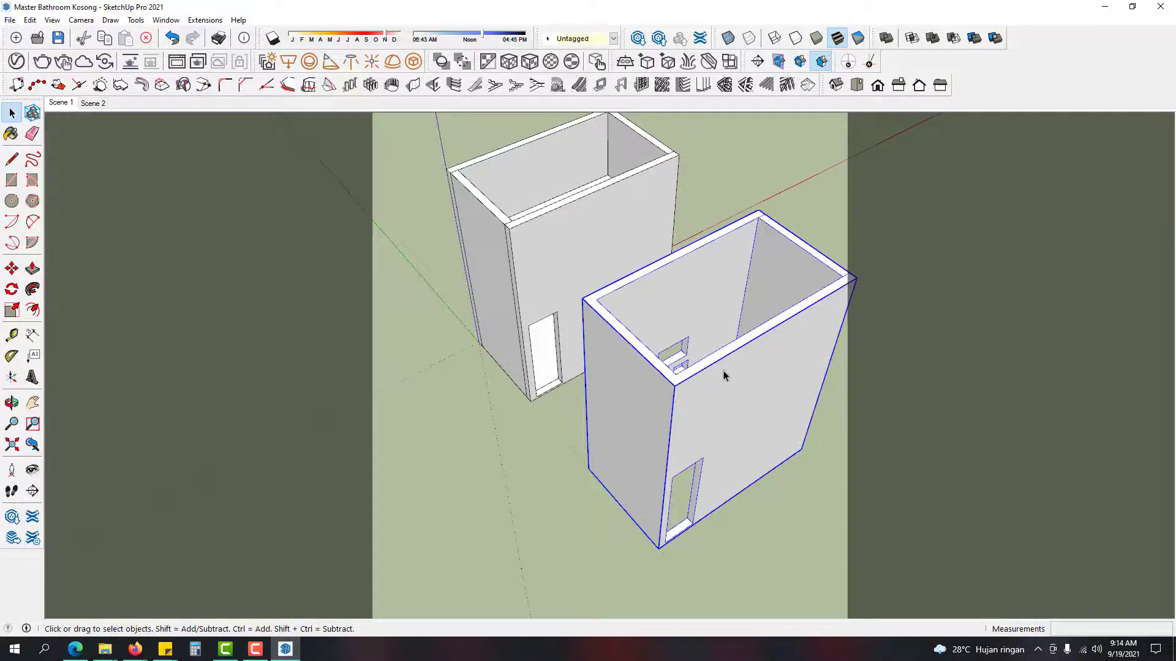
Step: Inspect the merged wall copy from above and delete it, keeping only the original room with separate walls
middle_drag(723, 375, 625, 394)
scroll(625, 394, up, 5)
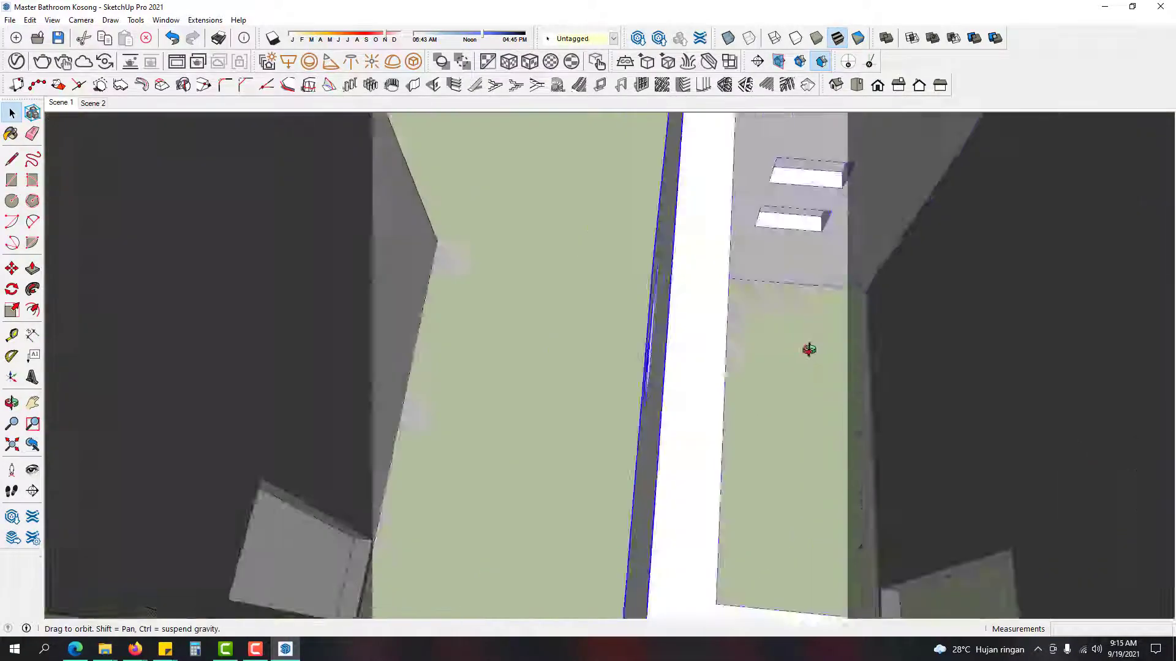
middle_drag(809, 349, 559, 351)
scroll(799, 314, up, 3)
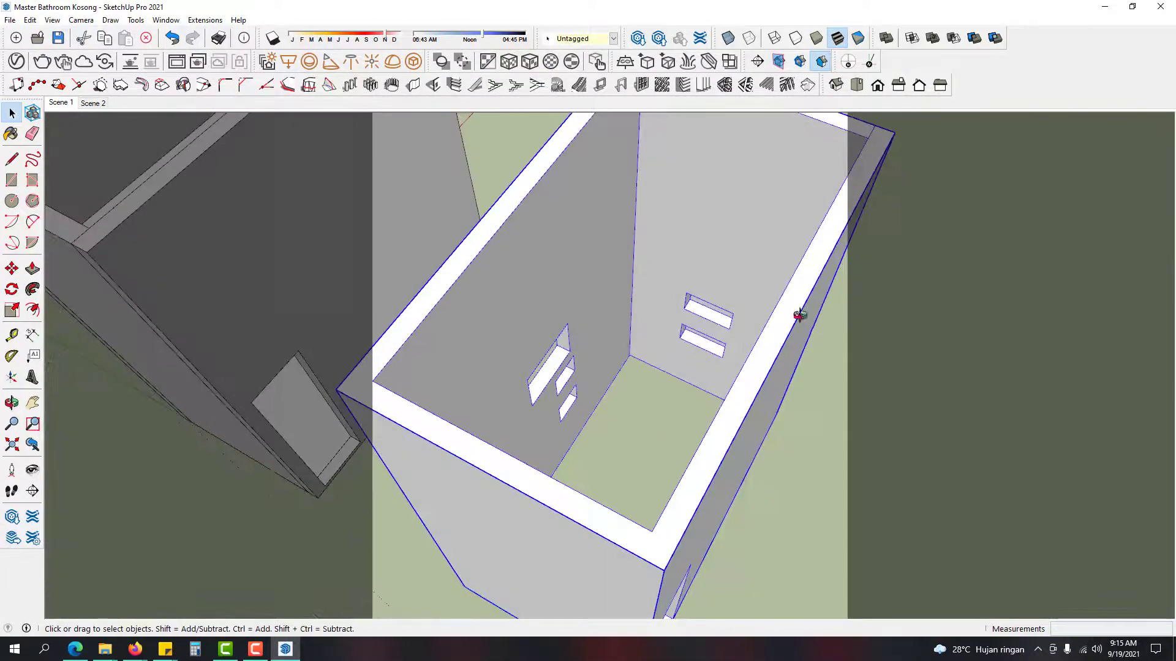
scroll(716, 328, down, 5)
mouse_move(800, 315)
middle_down()
mouse_move(719, 326)
mouse_move(705, 341)
mouse_move(759, 352)
middle_up()
scroll(705, 341, up, 3)
key(ctrl+t)
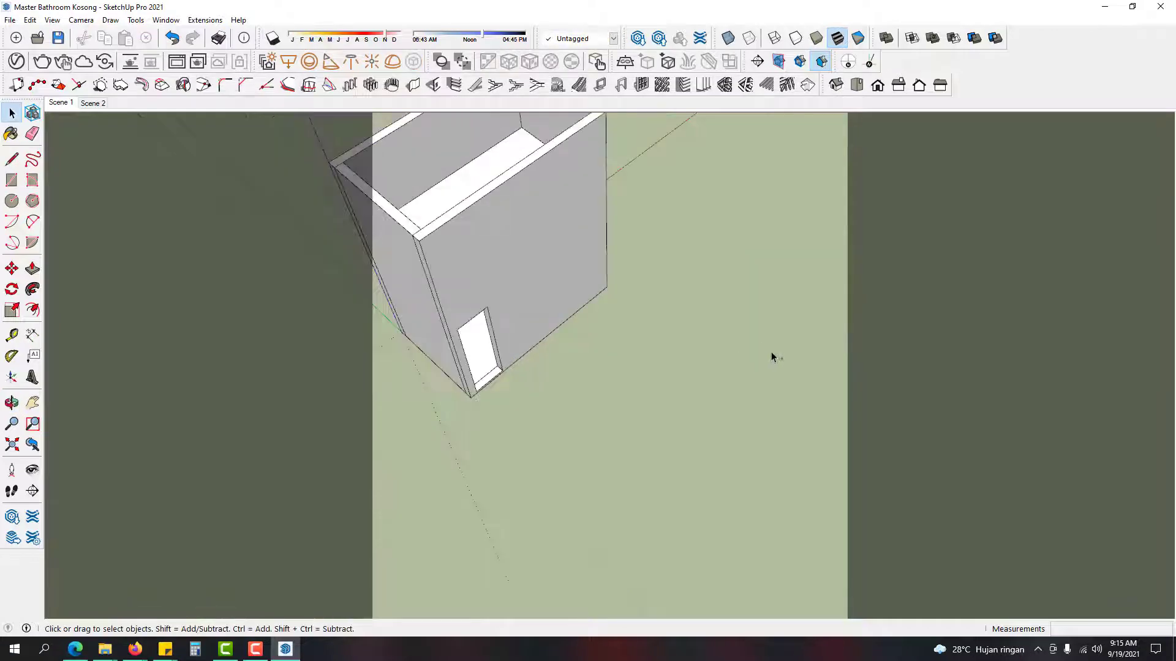
click(762, 351)
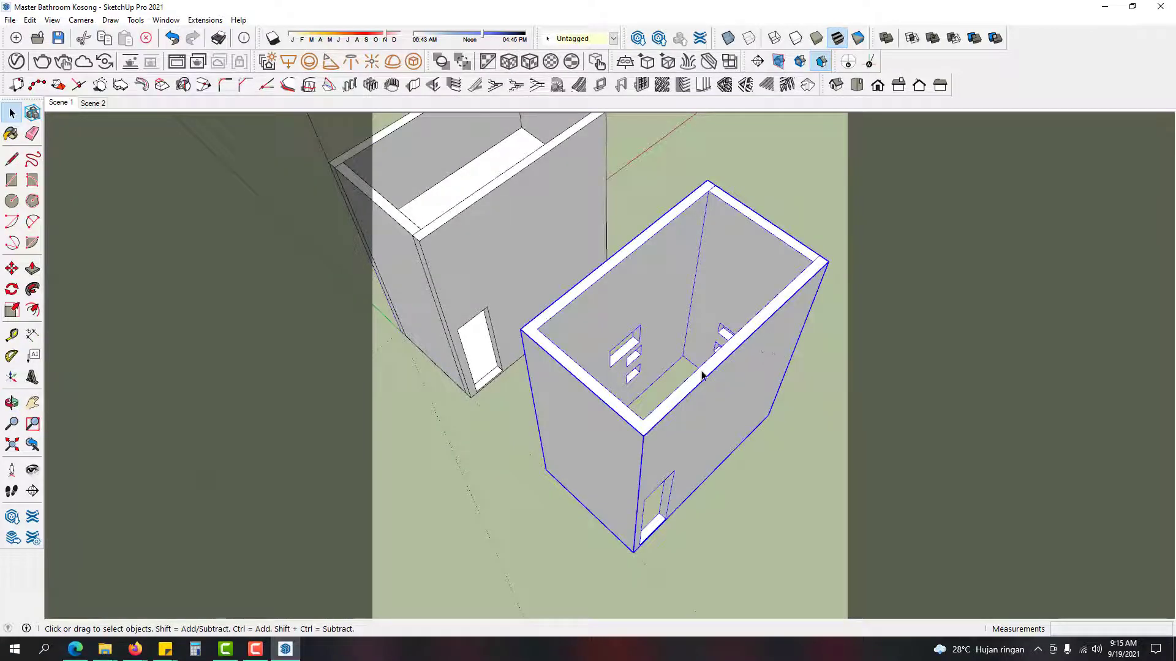
key(Delete)
Step: Hide the original room's doorway wall to view the window and niches inside
middle_drag(599, 380, 672, 476)
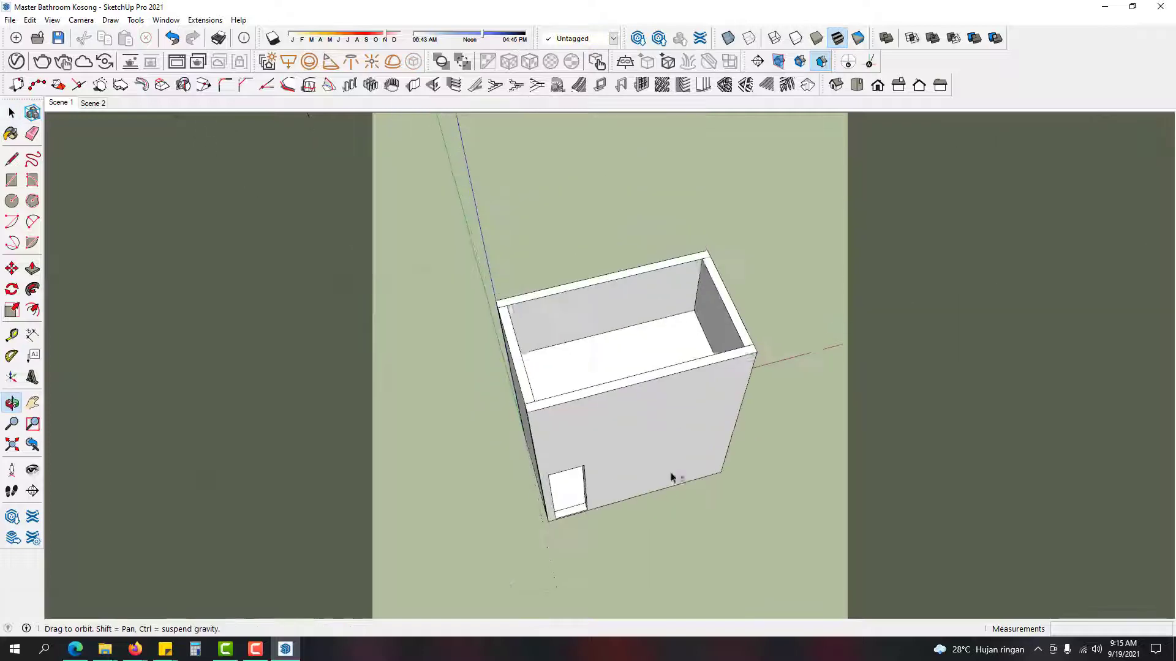
scroll(670, 404, up, 3)
click(672, 402)
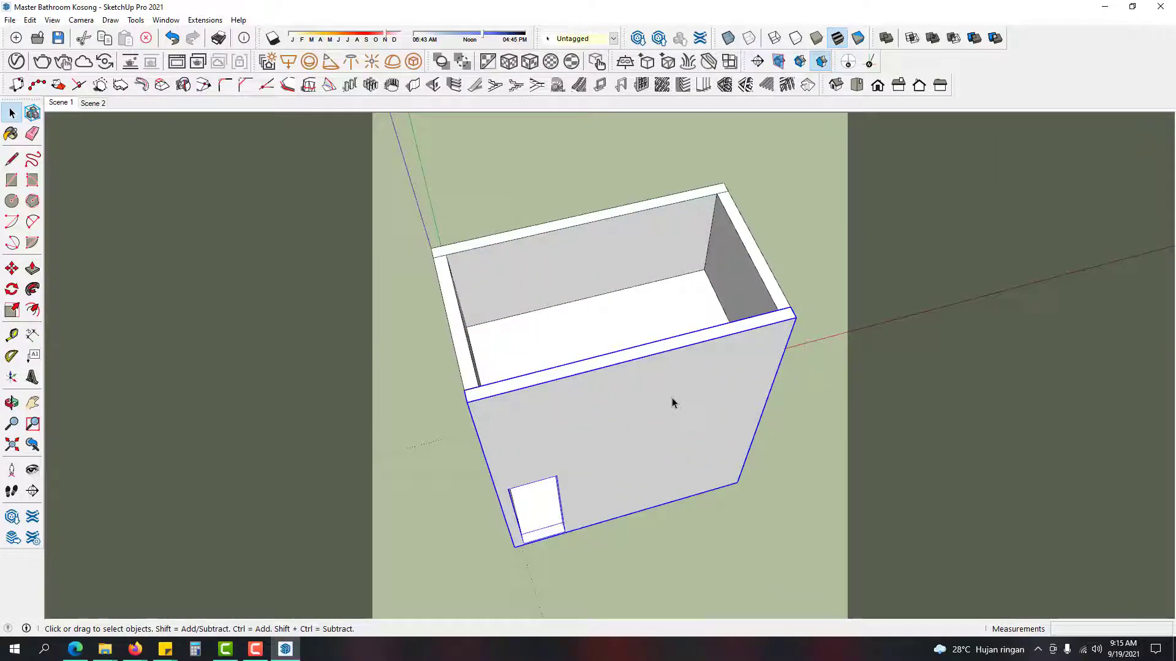
key(Delete)
mouse_move(677, 411)
middle_down()
mouse_move(553, 175)
mouse_move(677, 126)
mouse_move(684, 178)
middle_up()
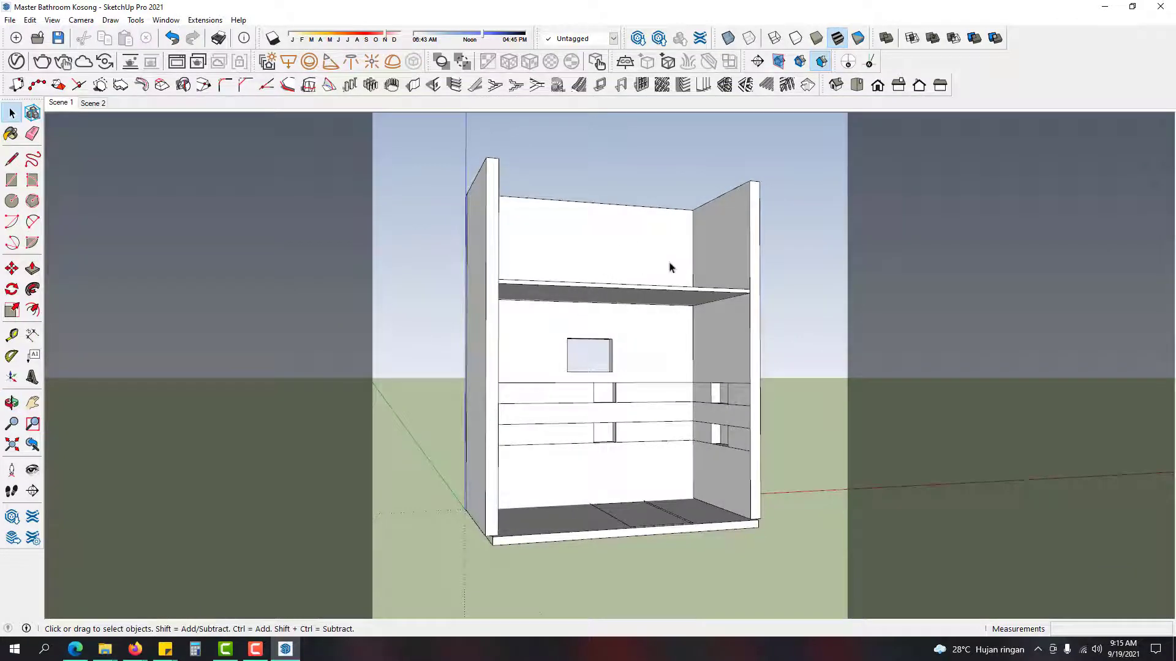
middle_drag(669, 267, 647, 459)
scroll(712, 416, up, 3)
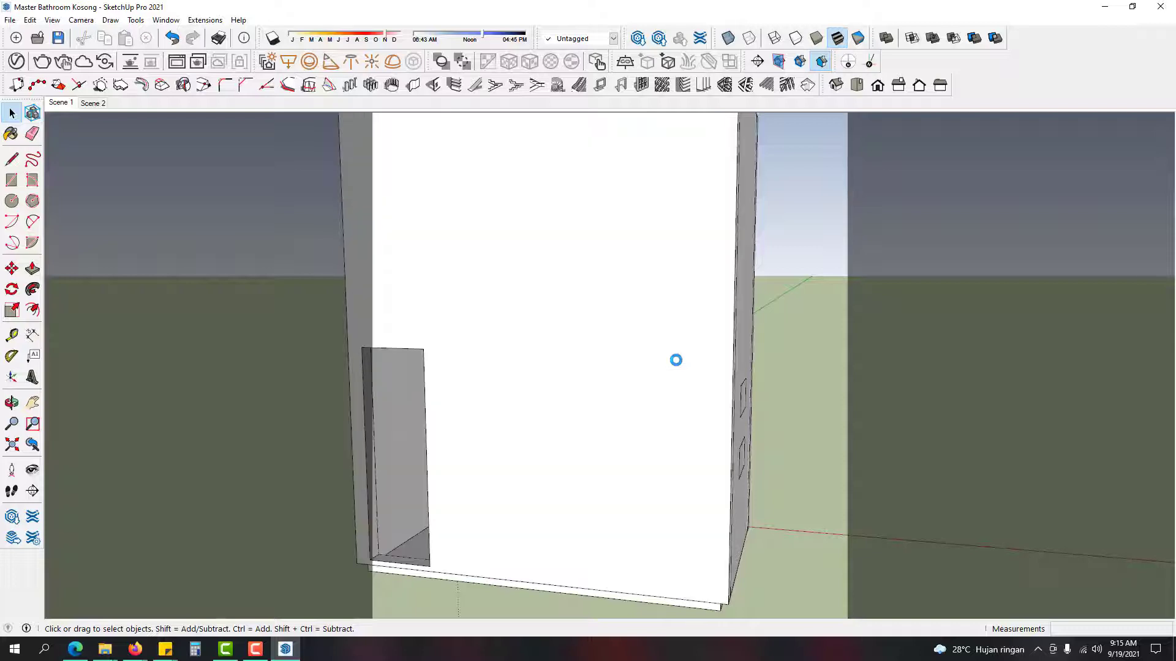
Step: Hide the short end wall opposite the niches, view the interior through the opening, and show the wall again
middle_drag(670, 350, 674, 138)
click(675, 370)
key(Delete)
scroll(668, 285, up, 8)
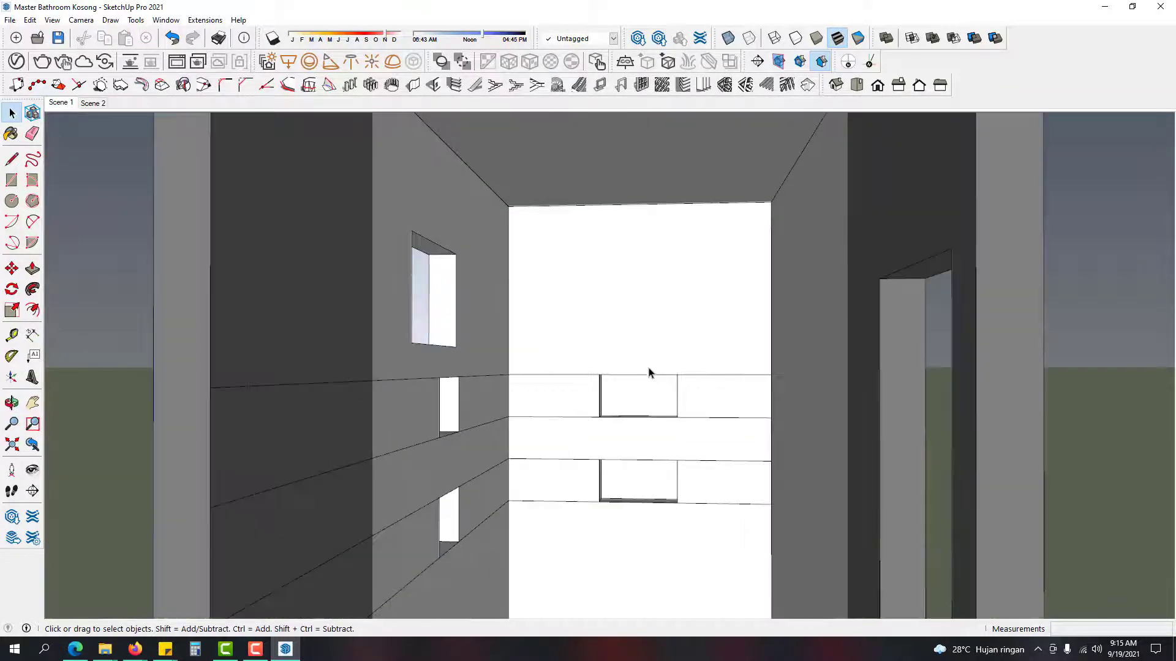
scroll(663, 350, down, 8)
middle_drag(714, 252, 635, 406)
key(ctrl+h)
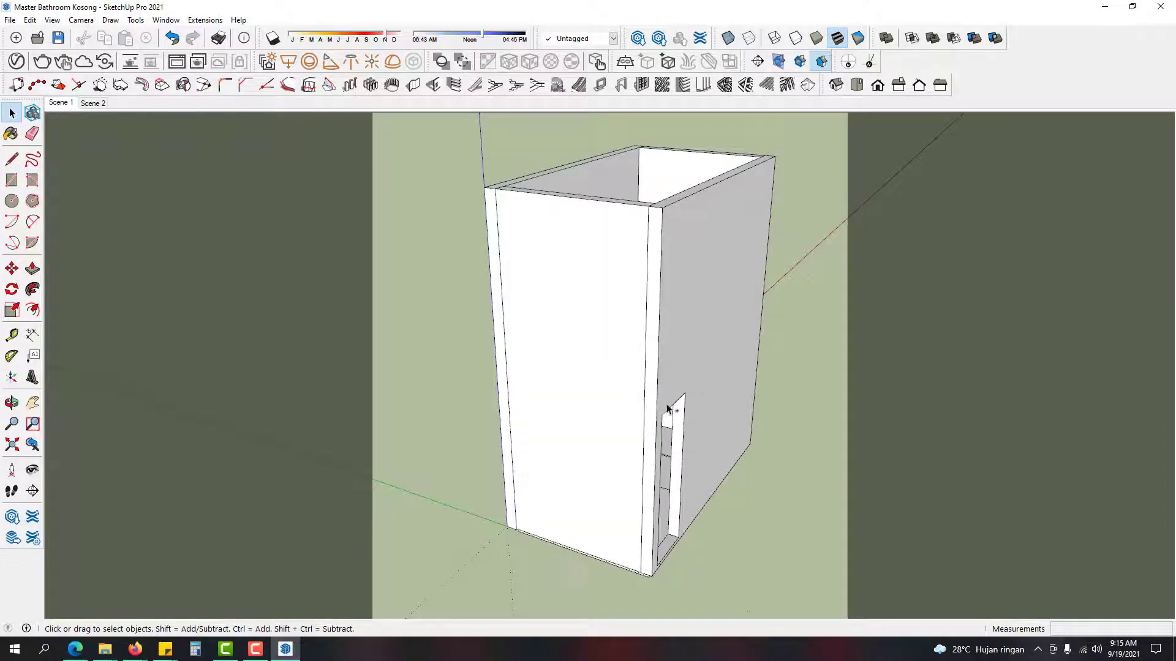
middle_drag(698, 387, 637, 551)
scroll(618, 529, up, 1)
double_click(619, 530)
scroll(646, 525, up, 4)
key(Escape)
scroll(614, 479, down, 2)
Step: Draw a 2000 by 3500 mm rectangle on the ground outside the doorway
middle_drag(614, 479, 729, 522)
key(r)
click(714, 526)
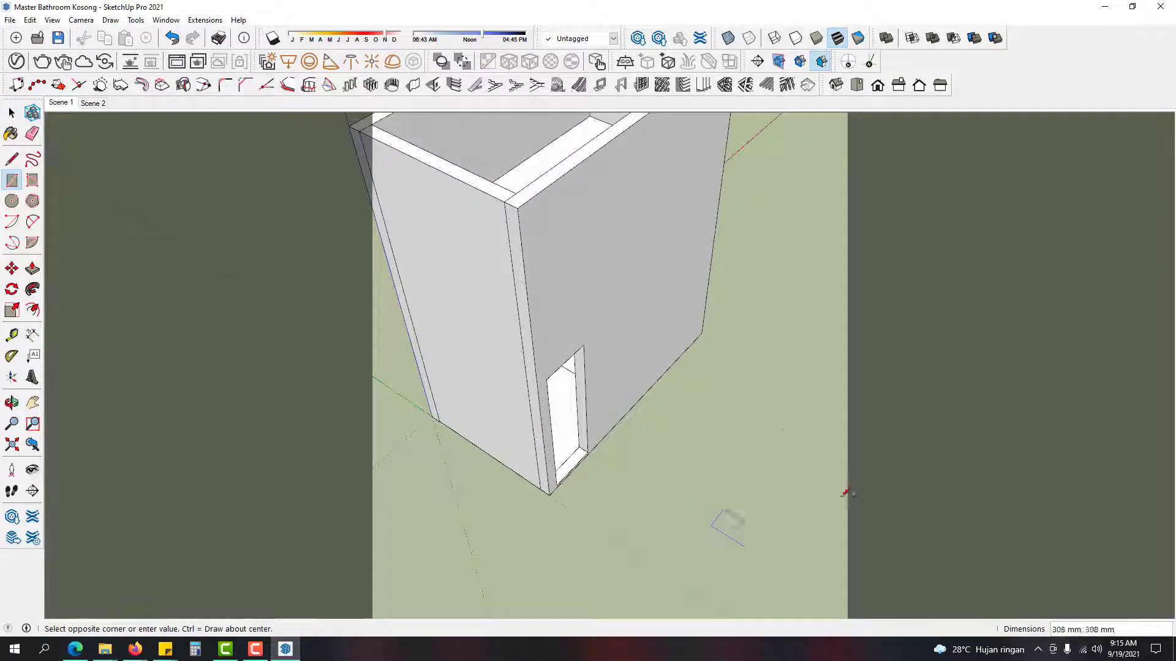
click(913, 480)
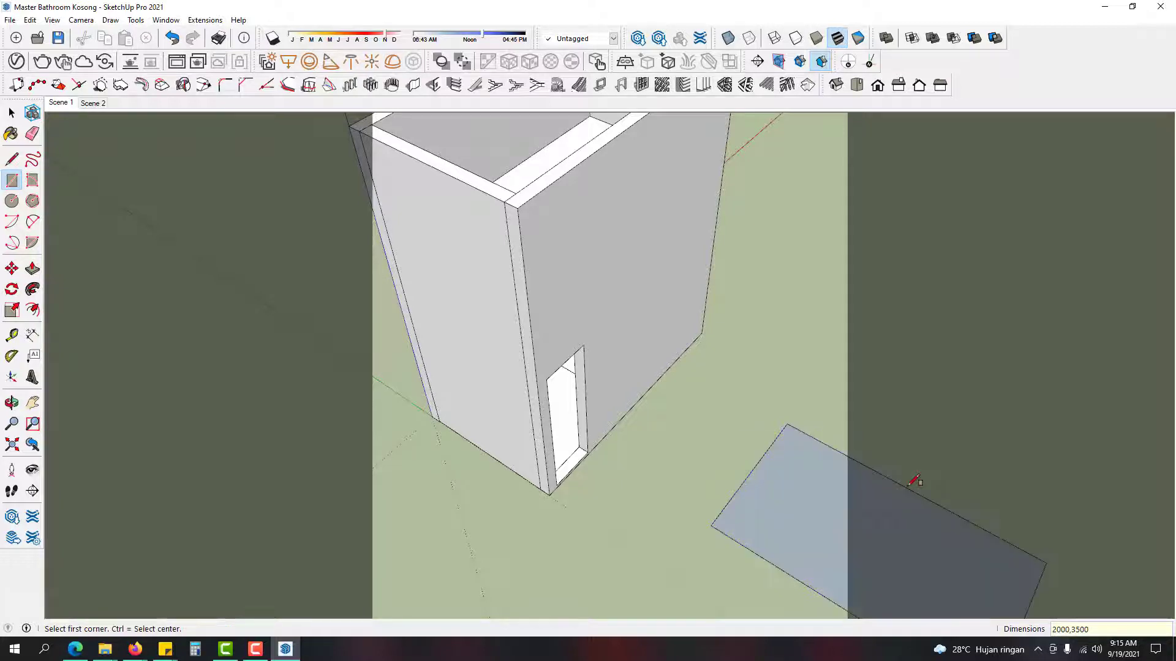
Step: Rotate the rectangle outside the doorway by 90 degrees on the ground plane and deselect it
middle_drag(913, 480, 785, 442)
key(space)
click(785, 442)
key(q)
click(778, 450)
click(827, 468)
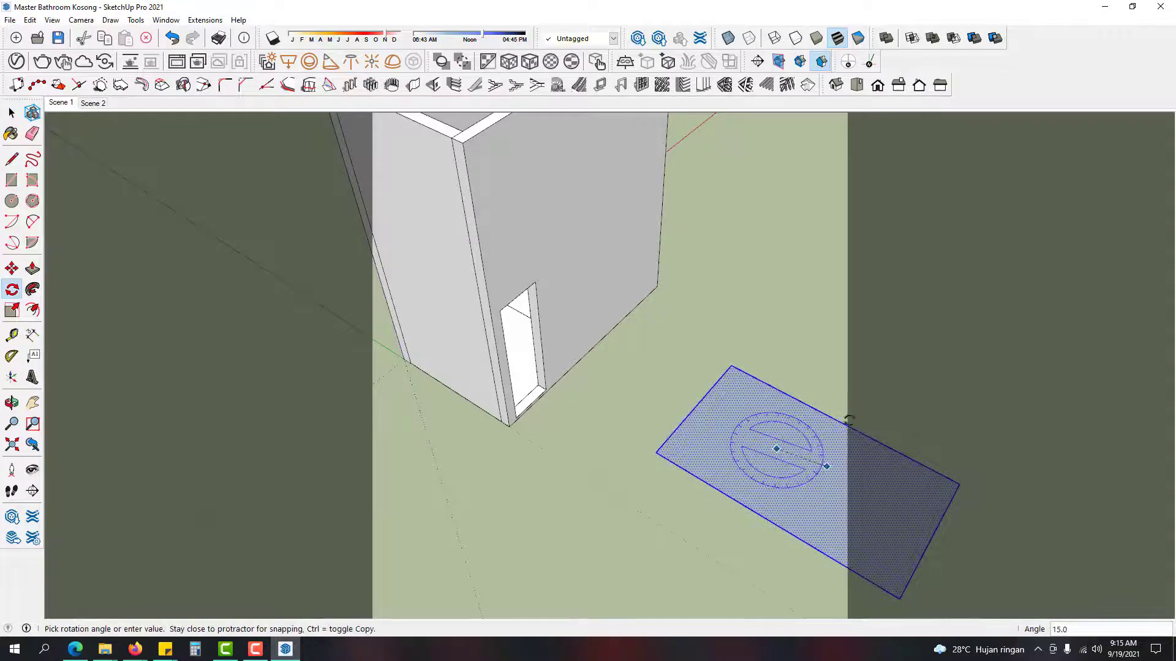
text(90)
key(Return)
key(space)
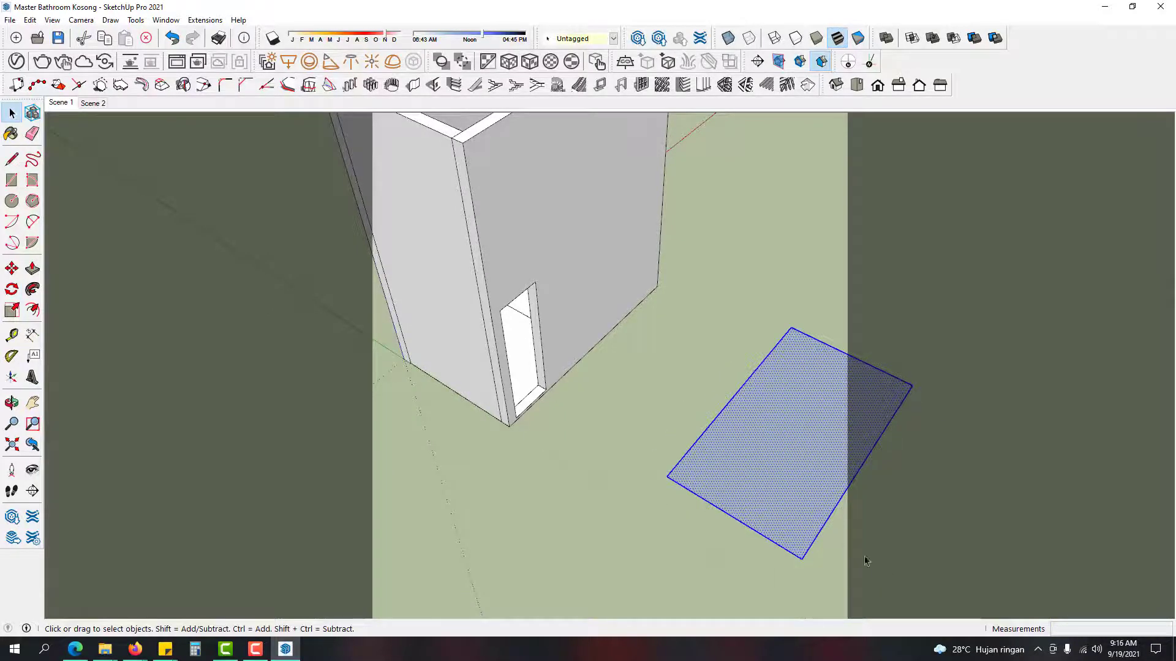
middle_drag(866, 561, 644, 530)
click(644, 531)
scroll(741, 475, up, 2)
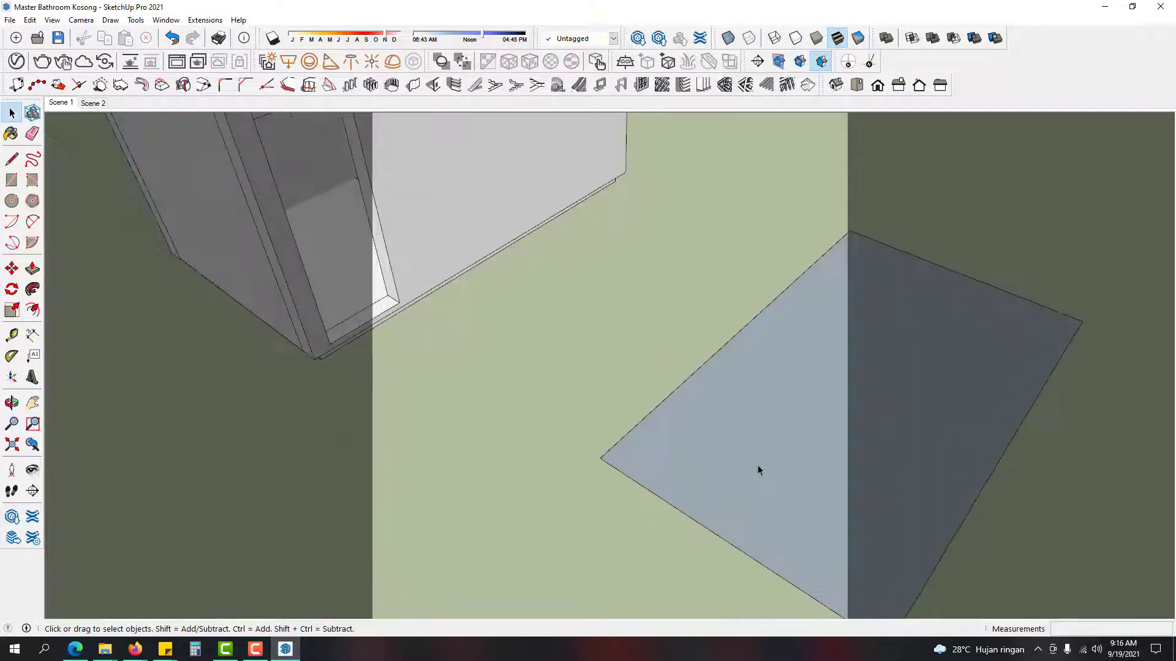
middle_drag(758, 470, 738, 456)
middle_drag(651, 465, 737, 447)
click(740, 447)
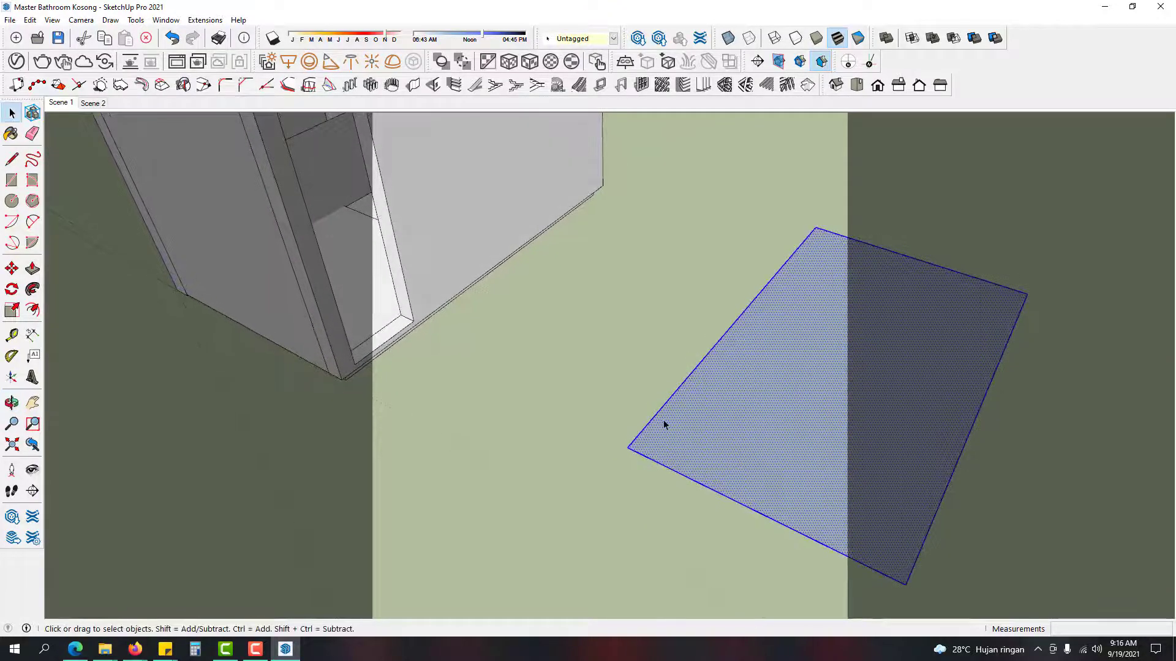
scroll(664, 422, up, 3)
key(f)
click(675, 392)
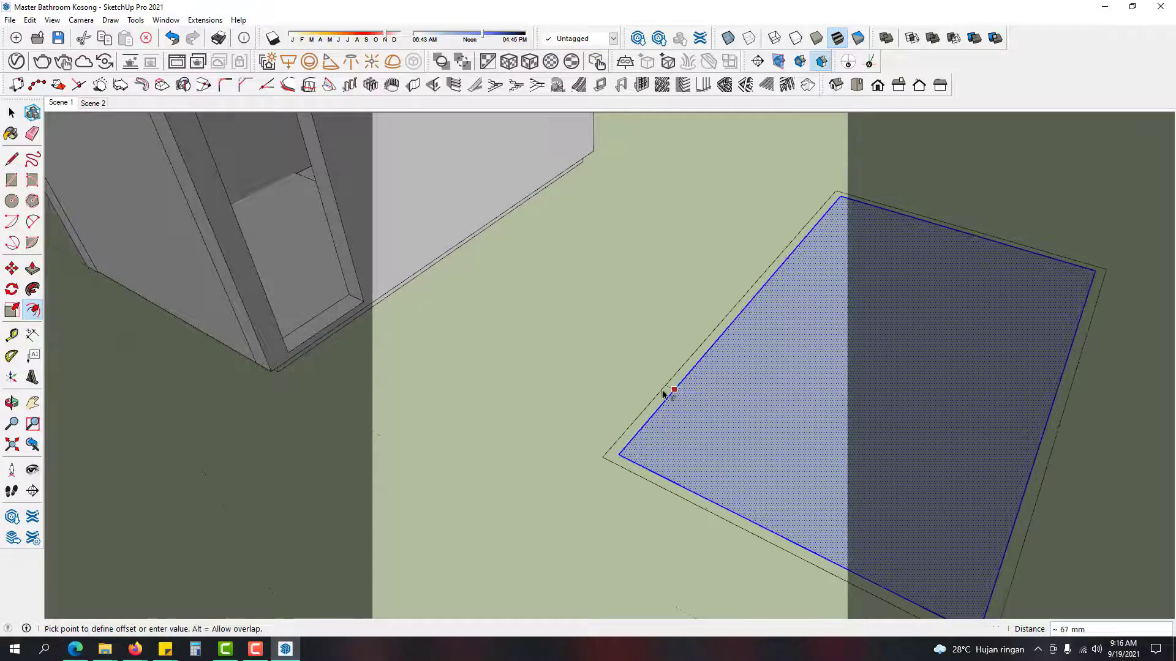
key(space)
click(639, 375)
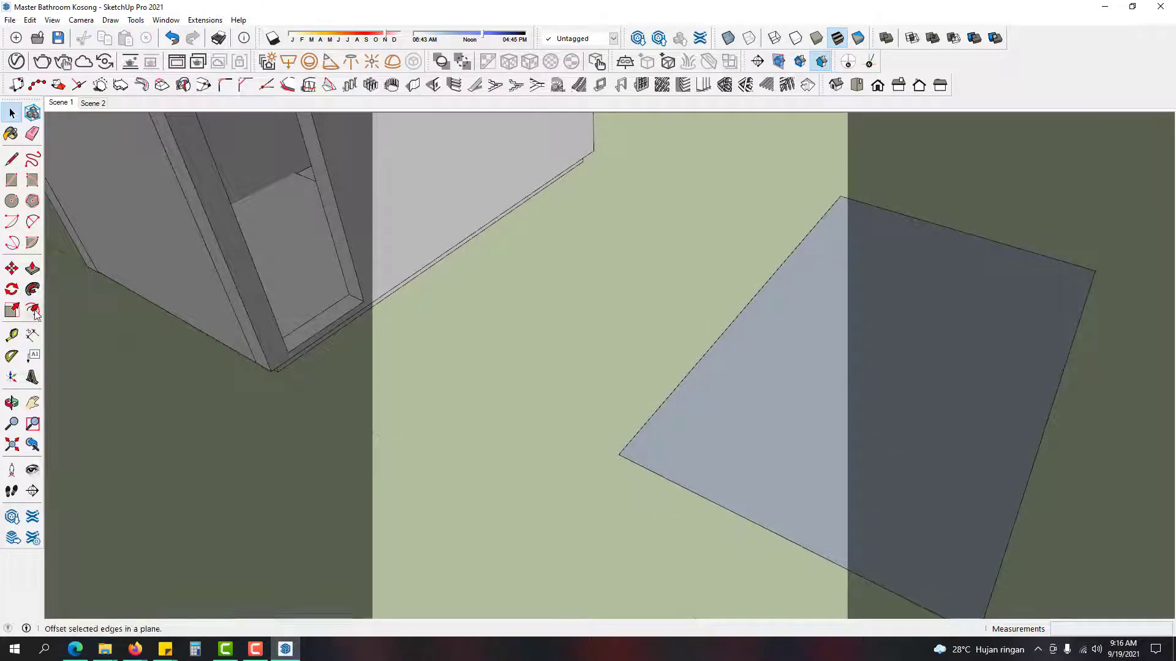
Step: Offset the outline of the 2000 x 3500 mm rectangle outward by 75 mm
click(755, 357)
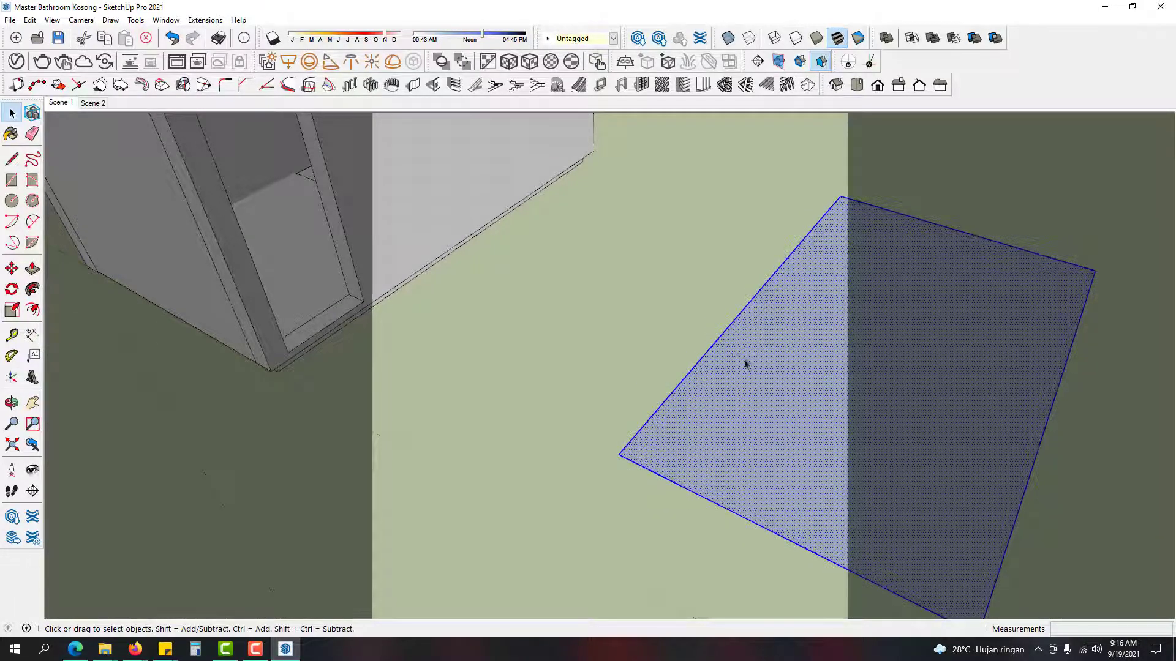
key(f)
click(729, 350)
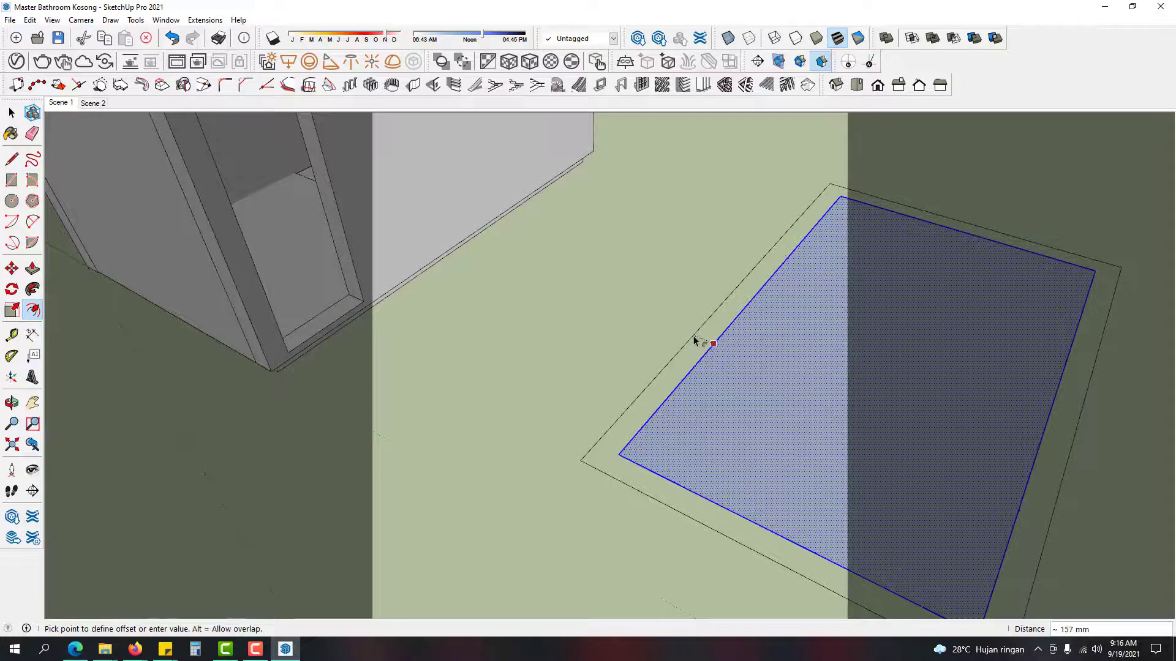
text(75)
key(Return)
key(space)
Step: Offset the original rectangle's outline inward by 75 mm and deselect it
scroll(700, 399, up, 2)
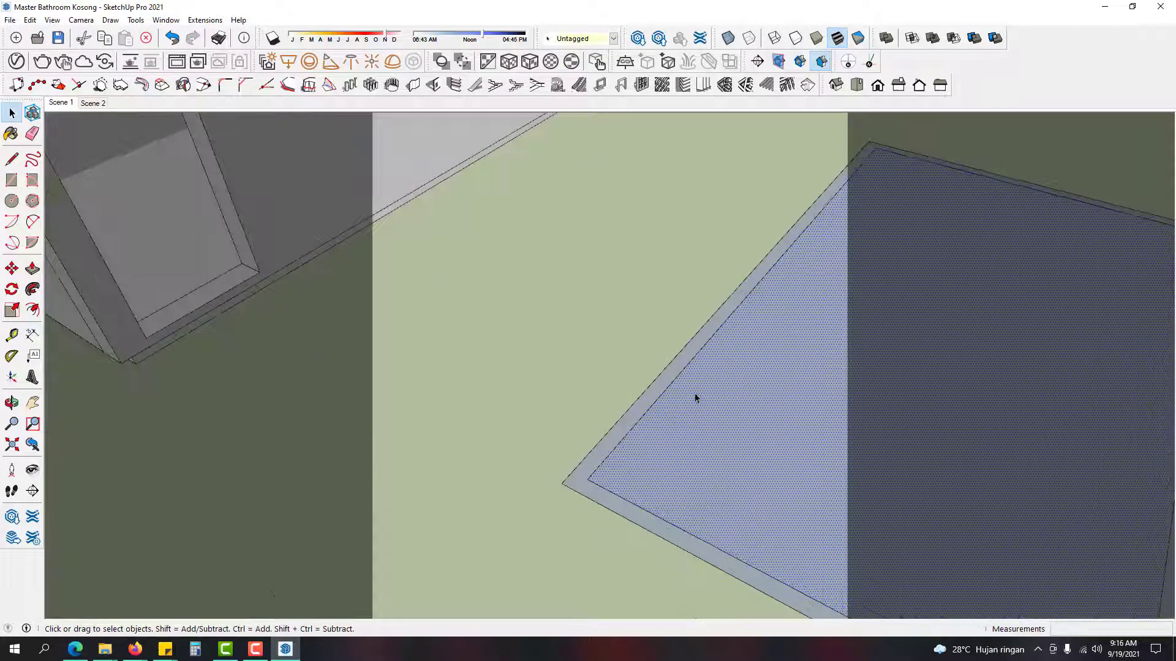
key(f)
click(684, 369)
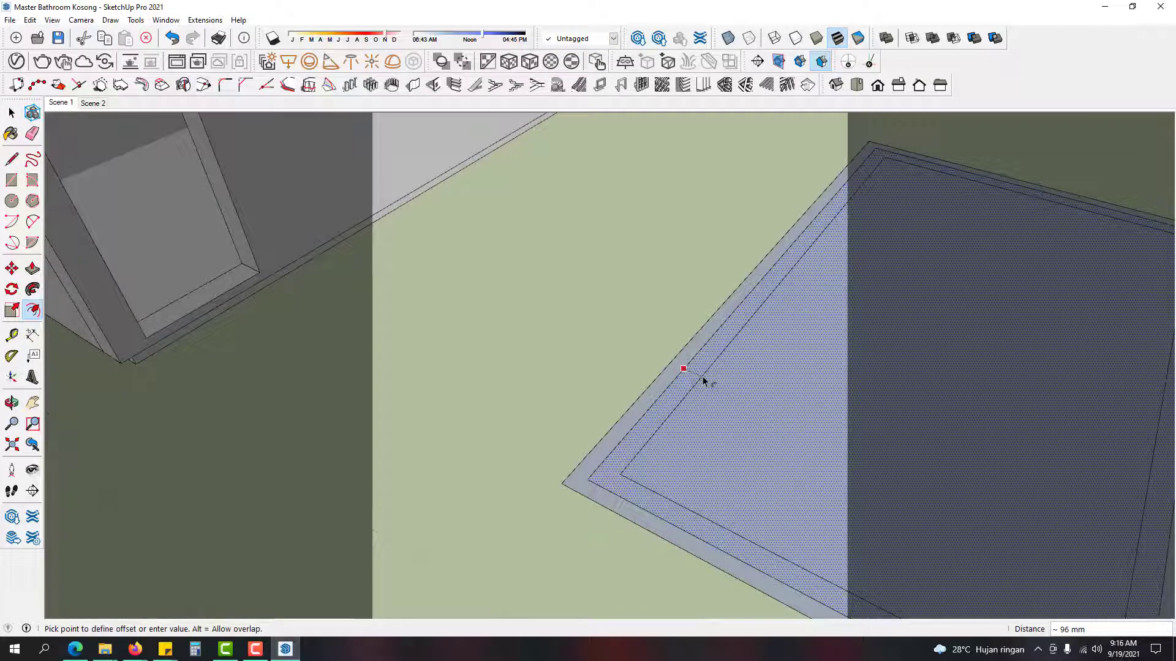
text(75)
key(Return)
key(space)
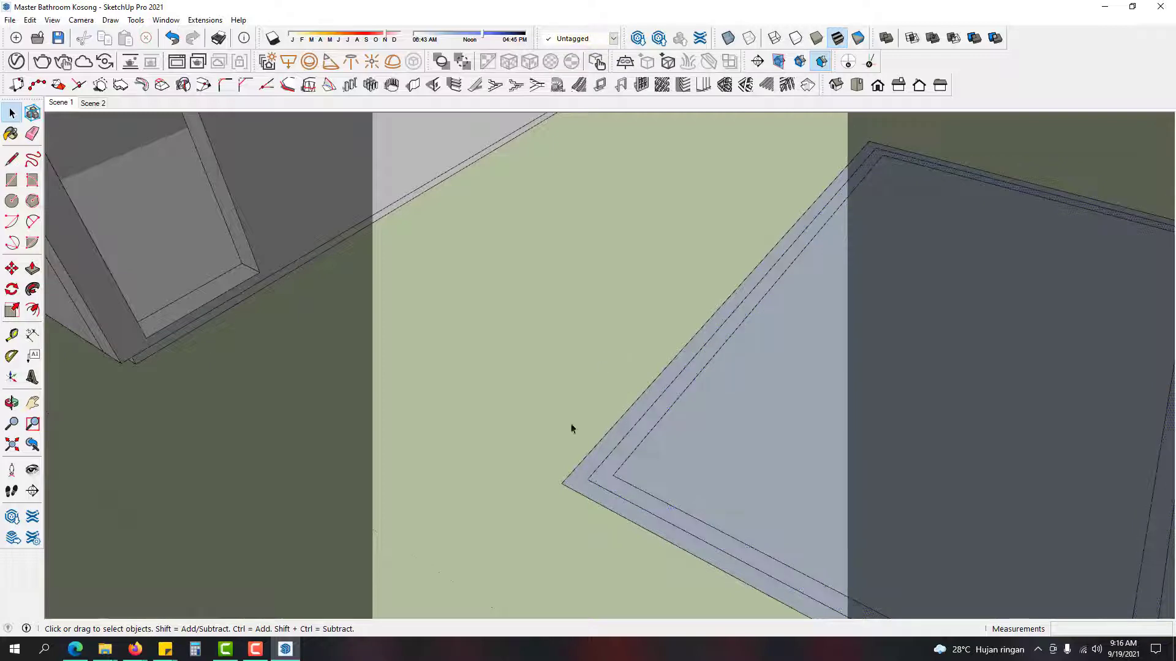
click(32, 335)
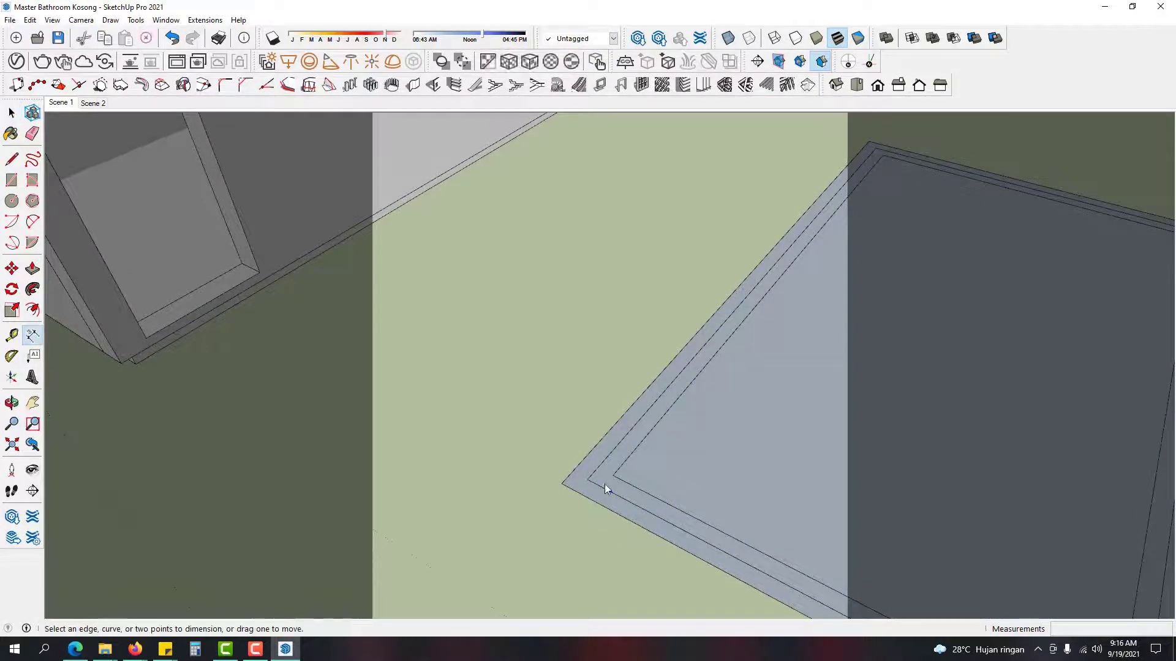
click(587, 480)
middle_drag(895, 205, 563, 490)
click(759, 233)
key(space)
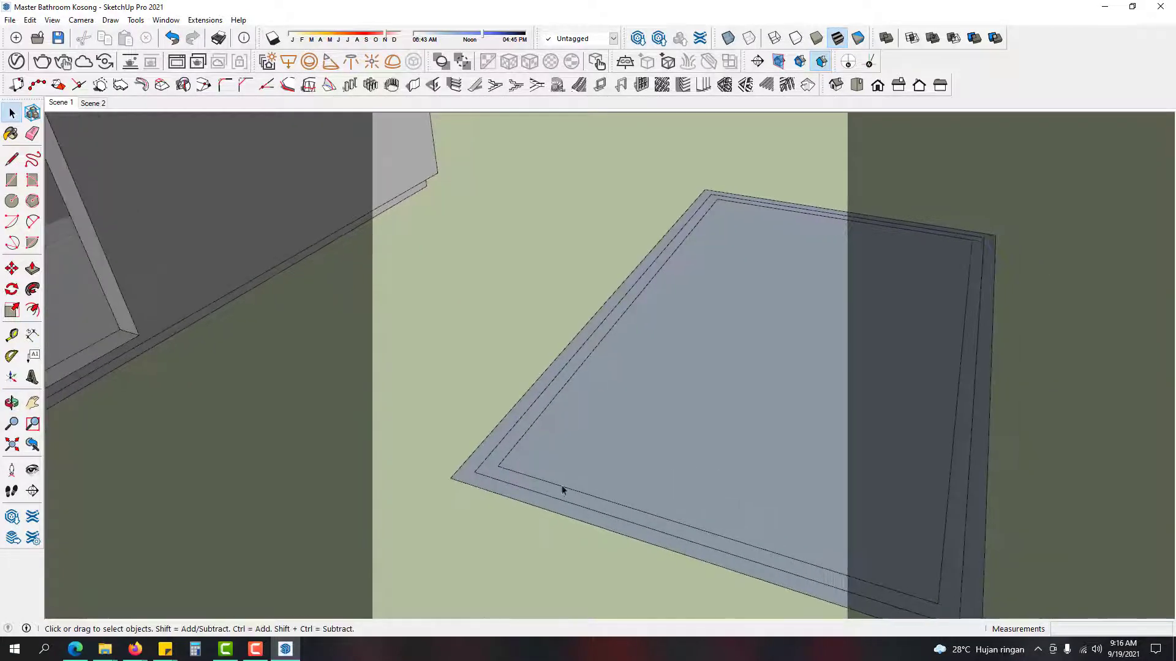
Step: Erase the four edges of the middle outline so only the outer and inner rectangles form the wall band
scroll(509, 484, up, 2)
key(e)
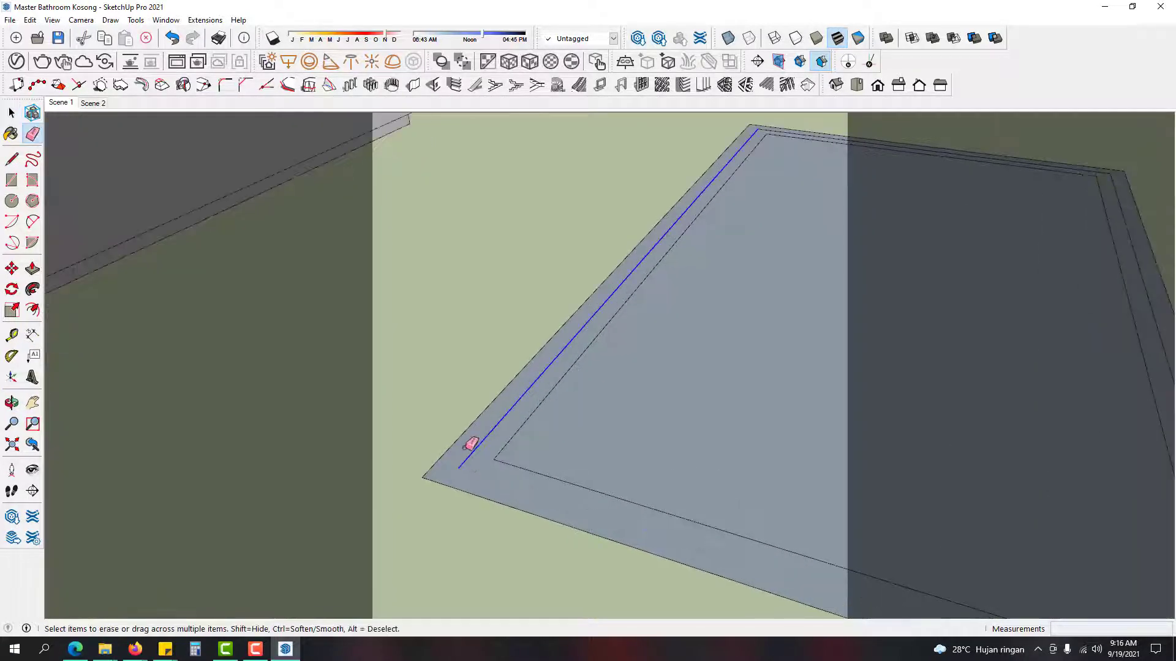
mouse_move(467, 447)
middle_down()
mouse_move(553, 433)
mouse_move(787, 315)
mouse_move(792, 278)
middle_up()
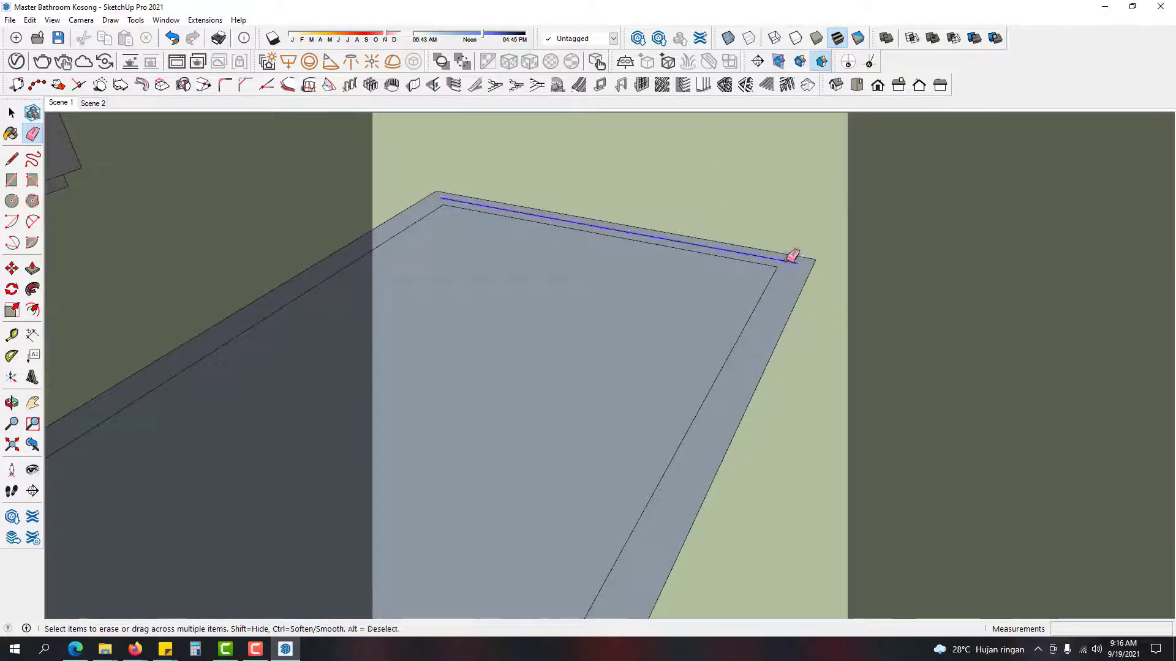
key(space)
Step: Group the wall band and the inner floor face as one floor object and deselect it
middle_drag(787, 329, 743, 402)
triple_click(718, 435)
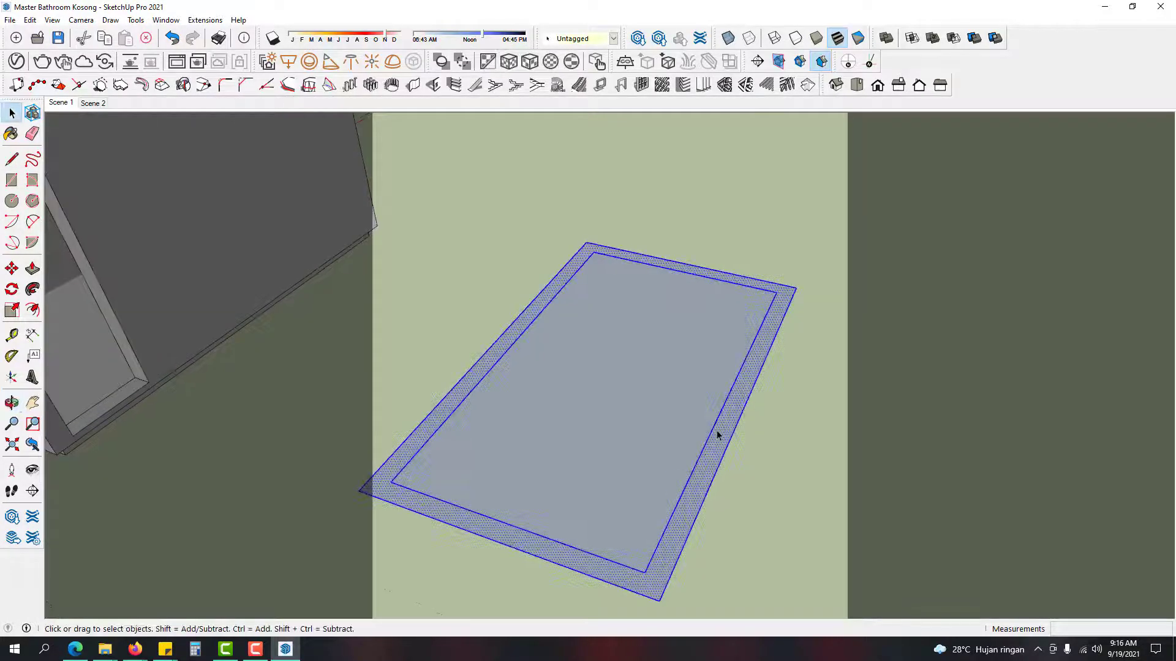
click(803, 443)
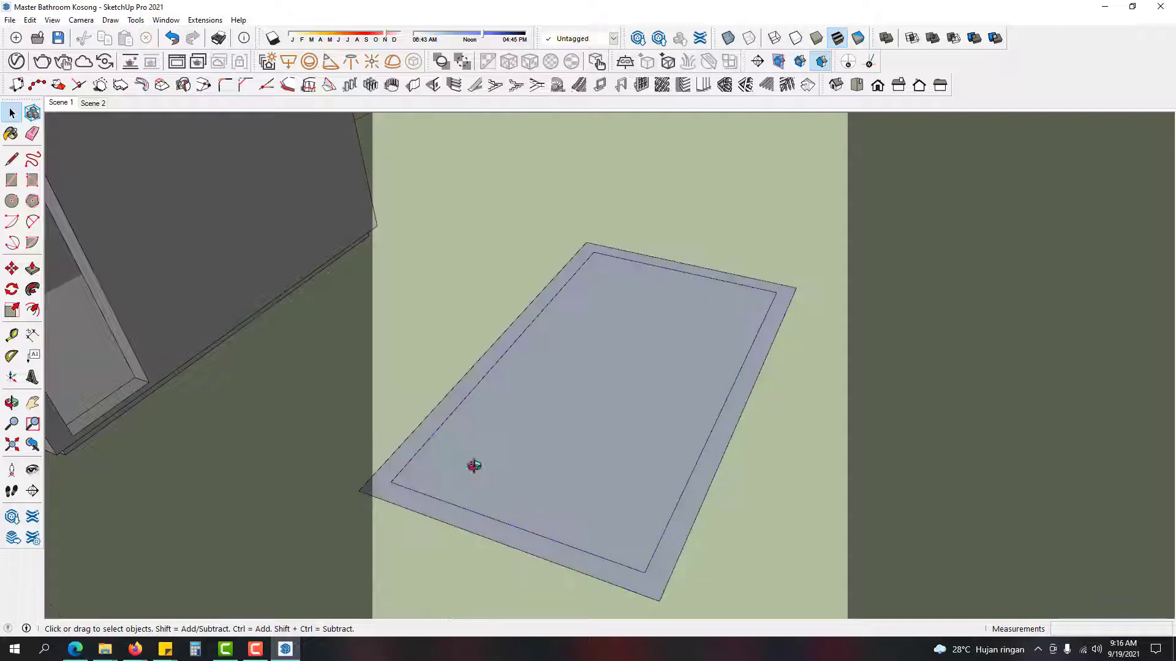
Step: Draw the footprint of the long wall beside the original room along the floor border and move its end edge to the outer corner
key(r)
middle_drag(359, 492, 633, 441)
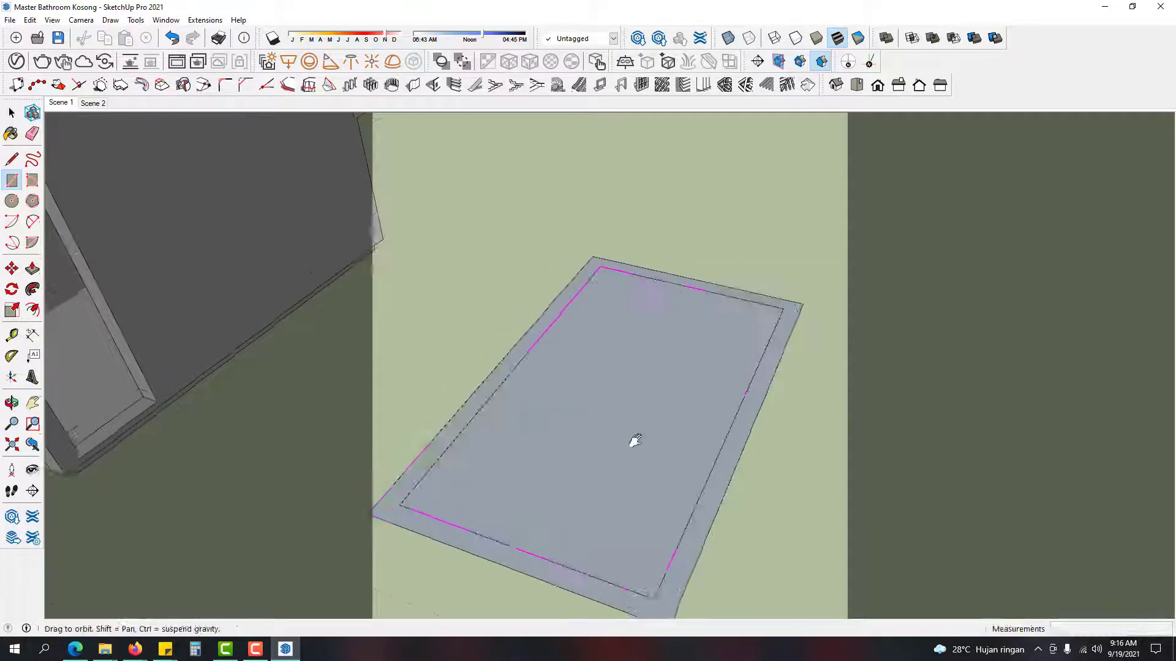
scroll(643, 328, up, 5)
click(643, 328)
key(Escape)
key(space)
scroll(611, 334, up, 3)
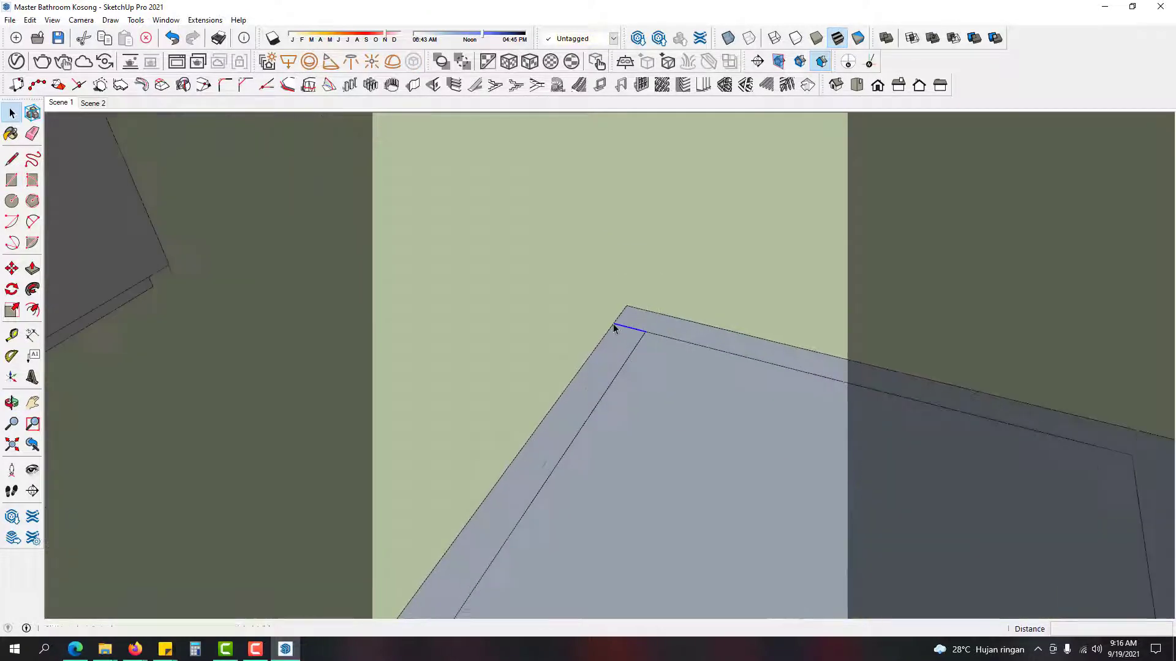
key(m)
scroll(626, 311, down, 2)
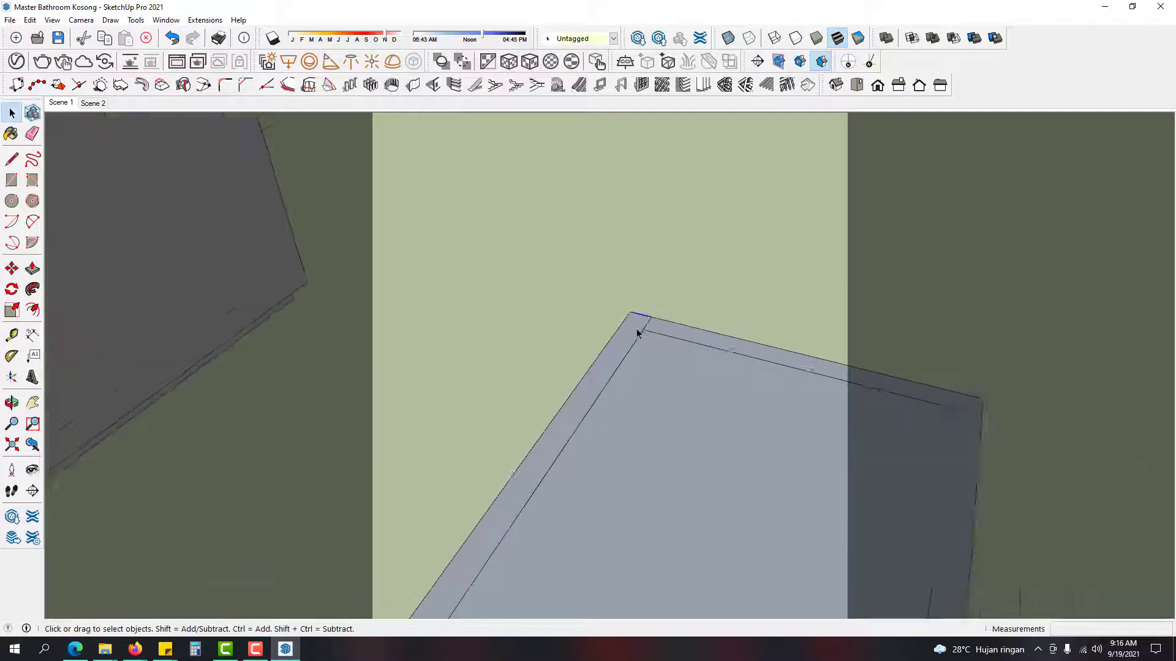
Step: Push/Pull the long wall's footprint up to the height of the original room's walls and group the wall
key(p)
scroll(630, 320, down, 3)
click(628, 320)
scroll(614, 301, down, 5)
middle_drag(614, 301, 453, 346)
click(452, 346)
key(space)
click(725, 359)
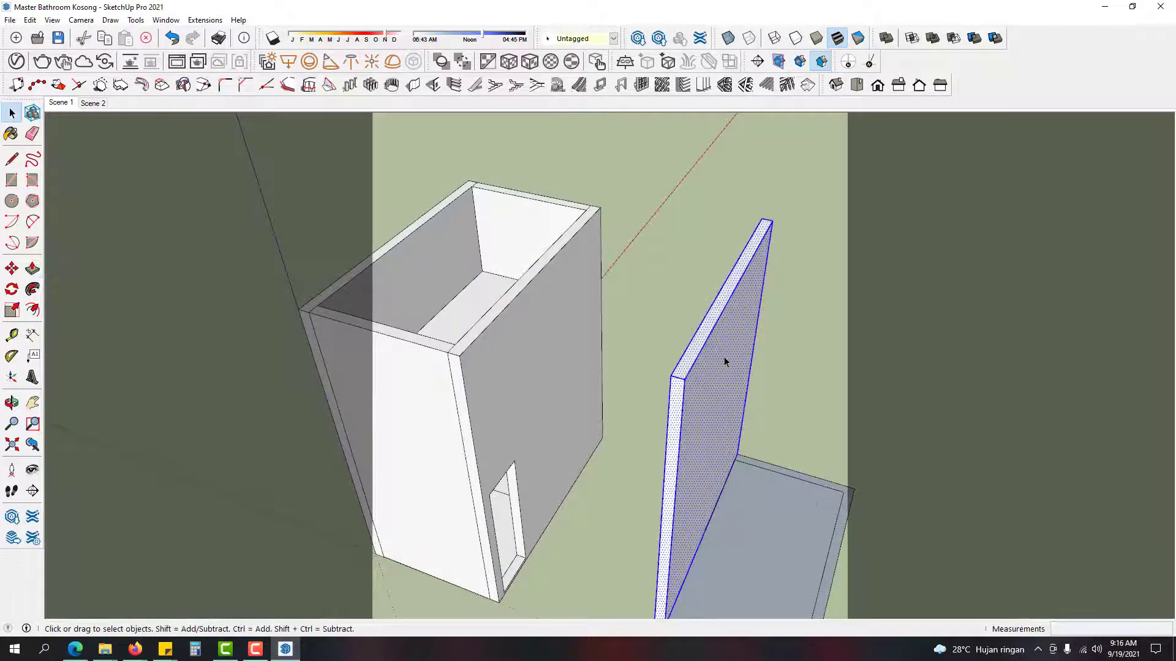
middle_drag(742, 362, 575, 515)
scroll(575, 514, up, 3)
scroll(575, 515, up, 2)
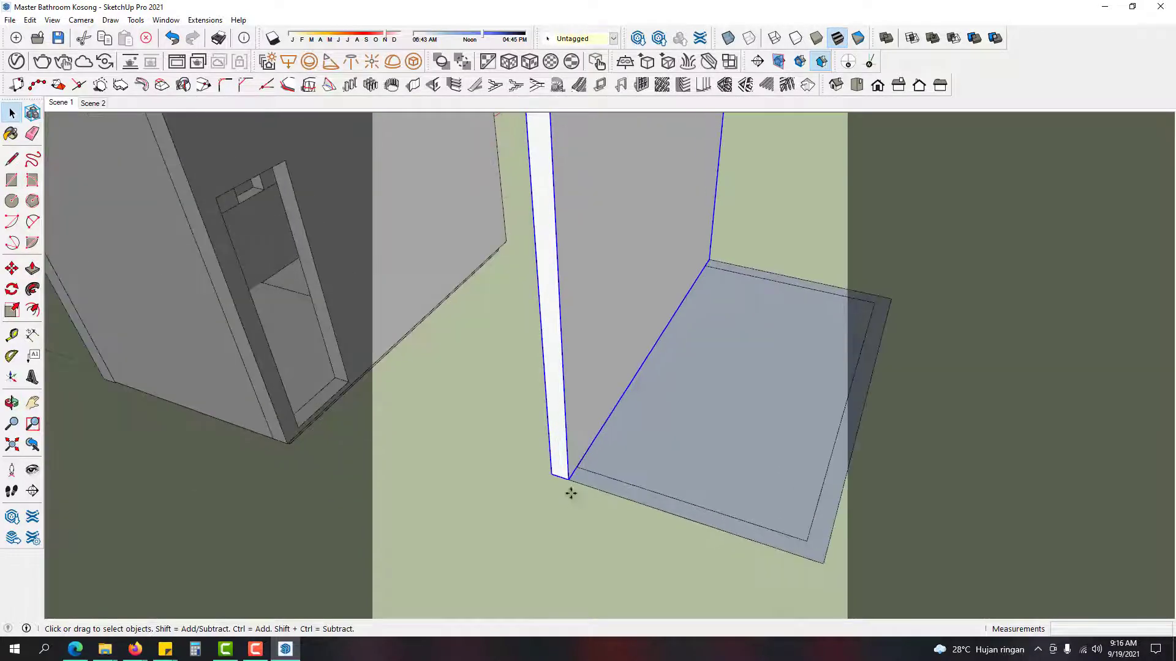
key(m)
click(554, 476)
key(ctrl)
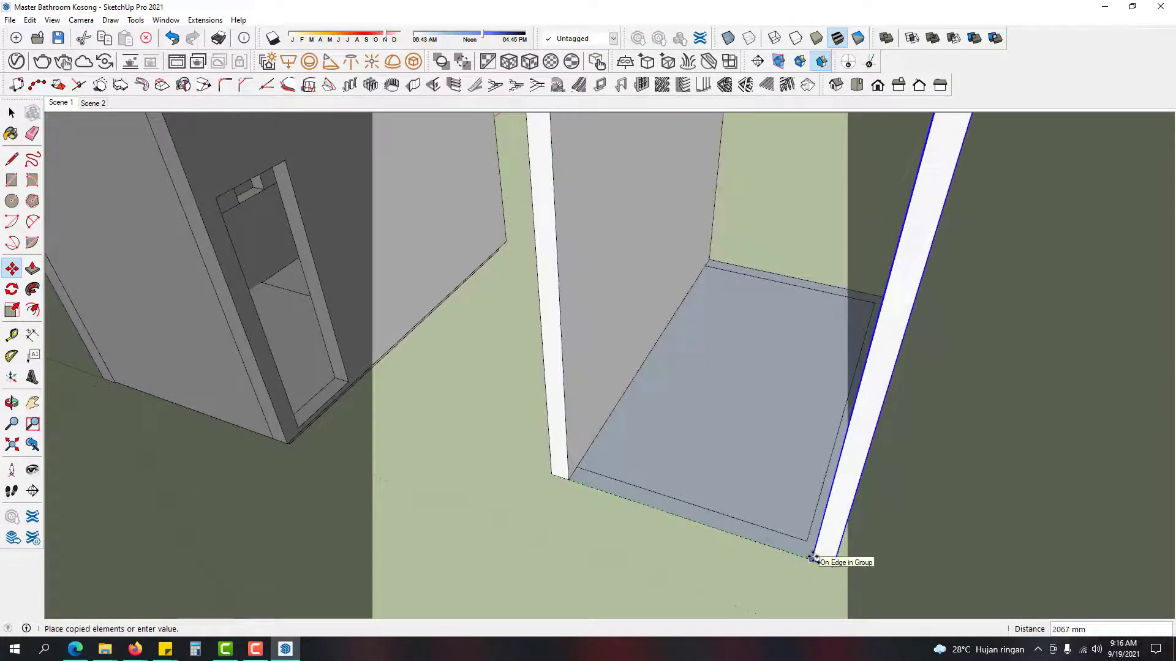
key(space)
Step: Copy the long wall to the opposite side of the floor, aligned with the outer corner, and deselect it
key(m)
key(ctrl)
click(561, 477)
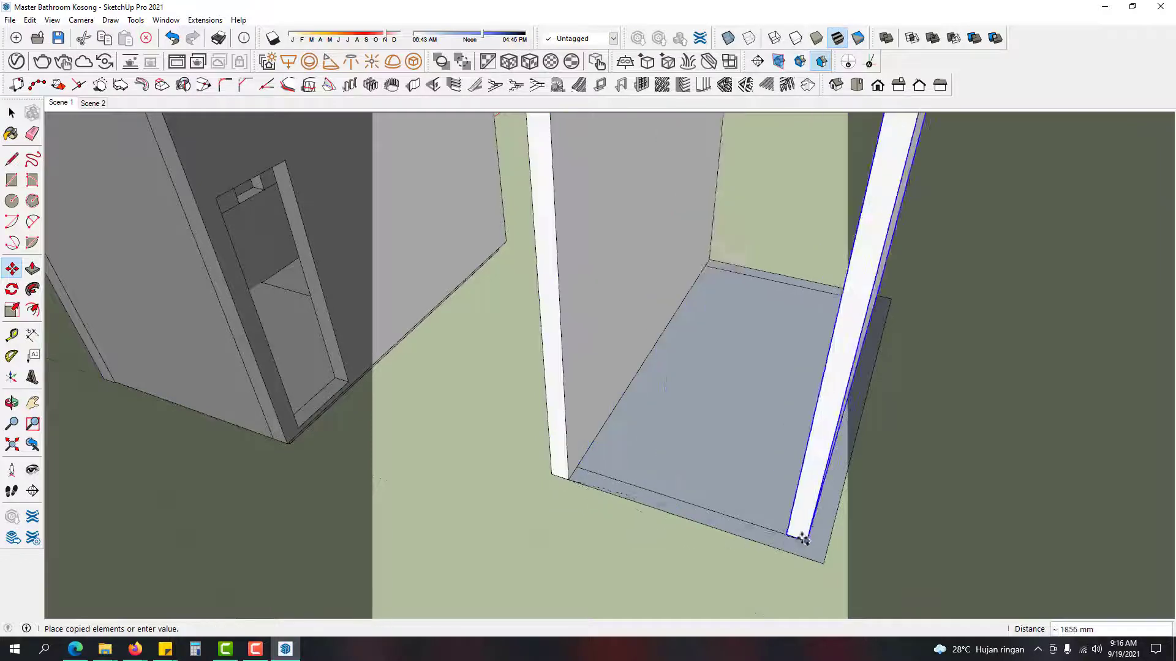
shift+middle_drag(804, 539, 601, 452)
click(616, 471)
key(space)
click(574, 492)
Step: Draw a rectangle between the two long walls as the footprint of the short end wall nearest the original doorway
shift+middle_drag(485, 435, 554, 442)
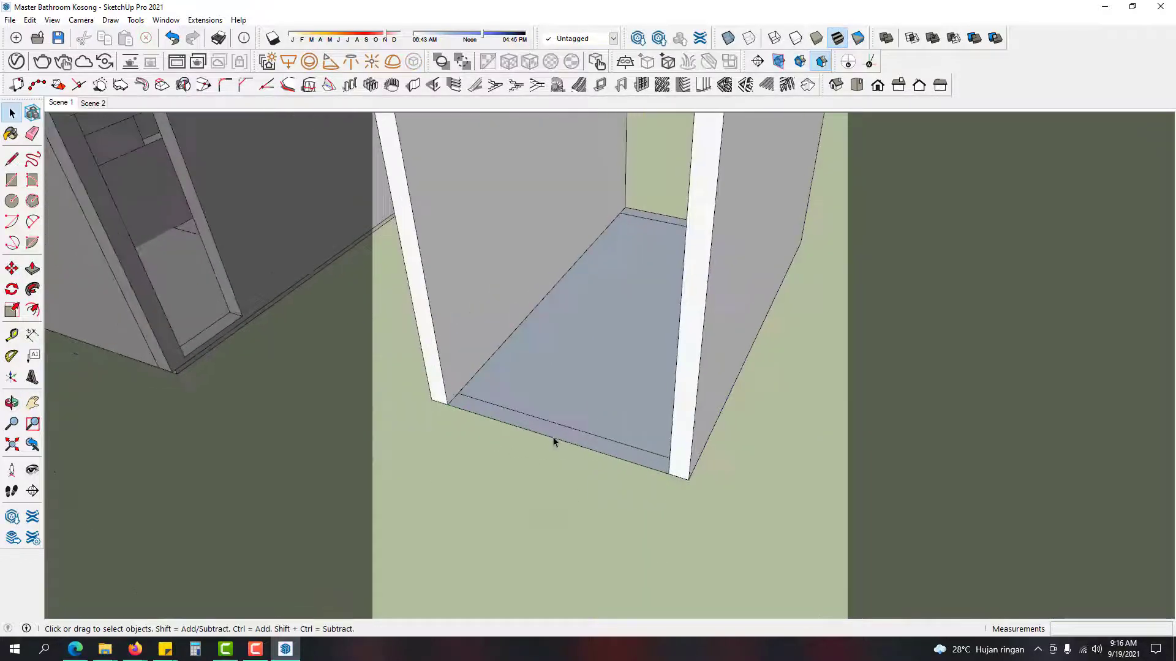
scroll(554, 443, up, 2)
key(r)
click(425, 398)
click(700, 483)
key(space)
scroll(687, 480, down, 1)
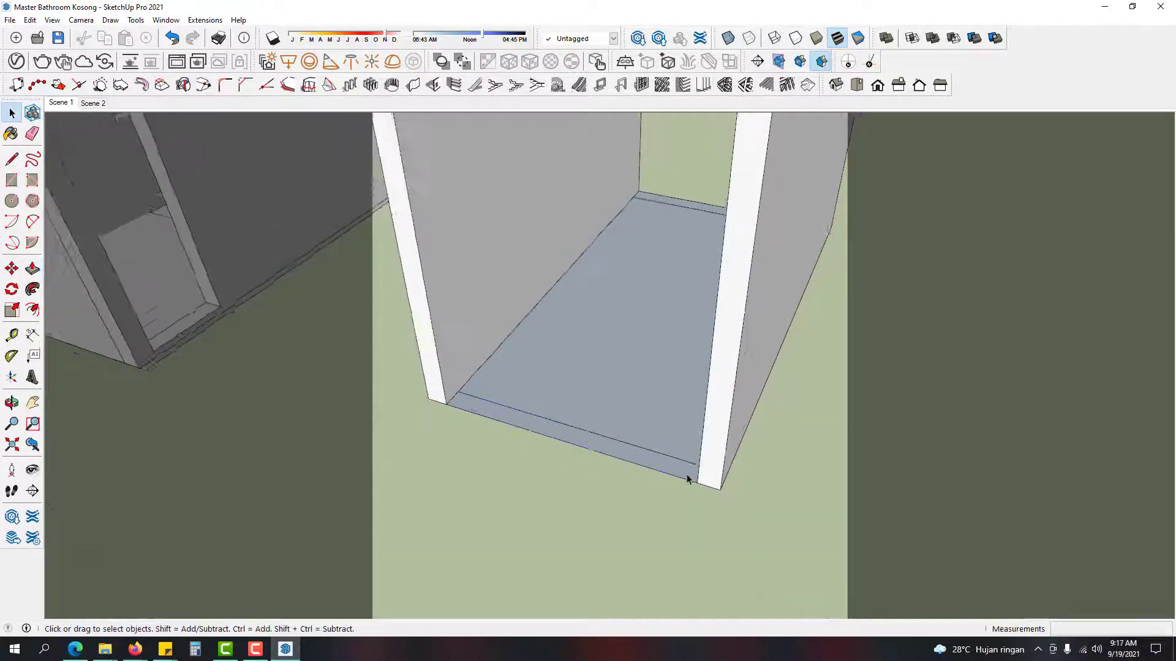
Step: Push/Pull the short end wall's footprint up to the top of the long walls and group the wall
scroll(687, 480, down, 3)
key(p)
middle_drag(659, 330, 633, 462)
click(633, 462)
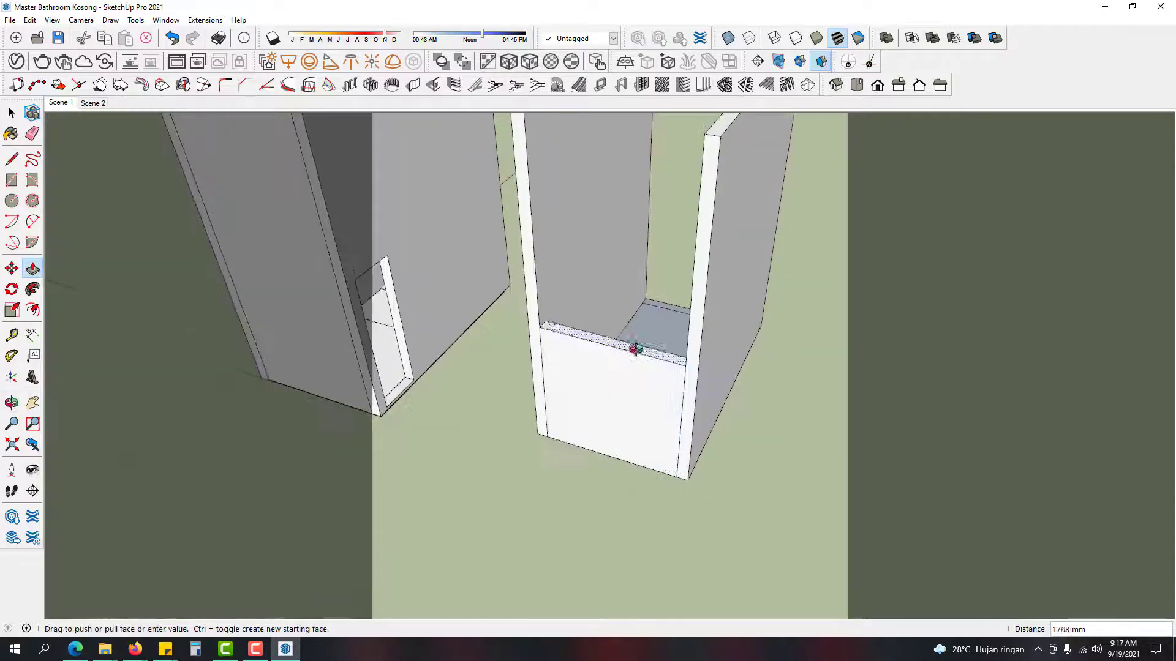
scroll(635, 348, down, 3)
click(677, 320)
key(space)
click(591, 376)
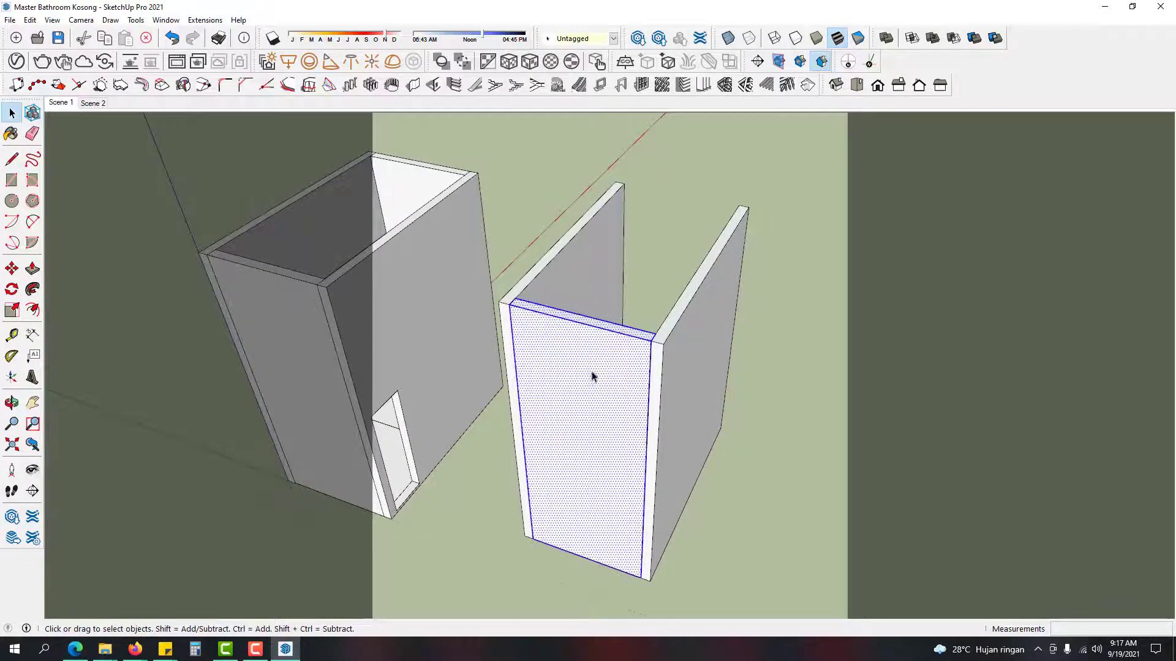
Step: Copy the short end wall to the opposite end of the room, flush with the ends of the long walls
key(m)
click(516, 298)
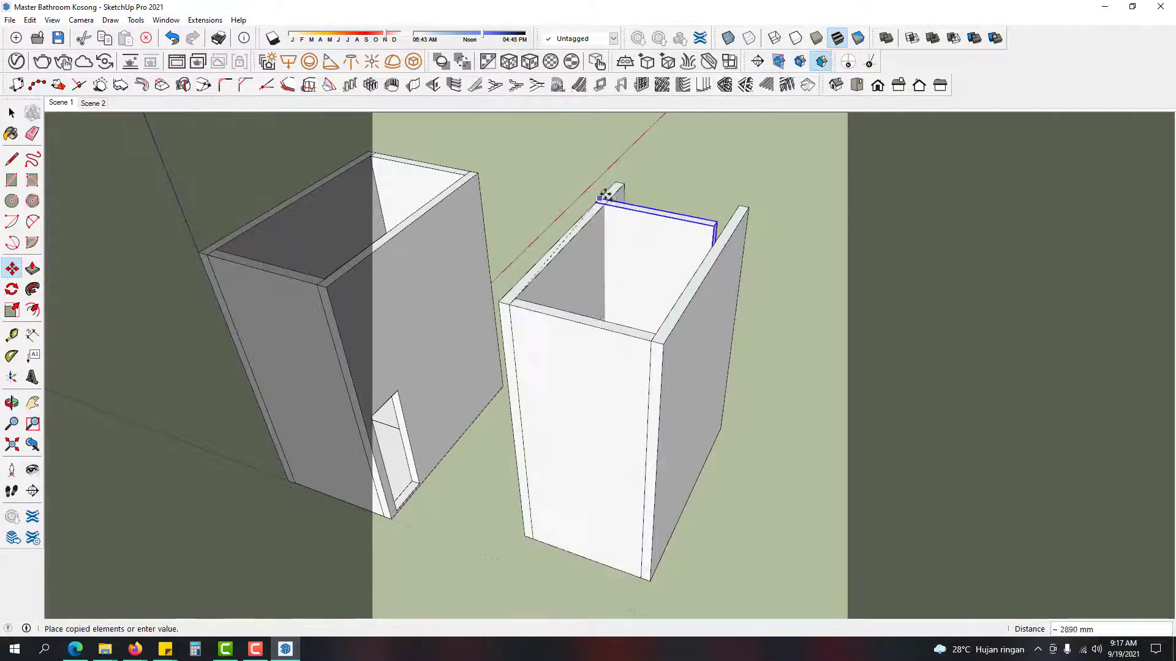
click(622, 184)
key(space)
Step: Open the floor group from underneath and delete its inner outline to leave a single floor face
middle_drag(697, 176, 593, 425)
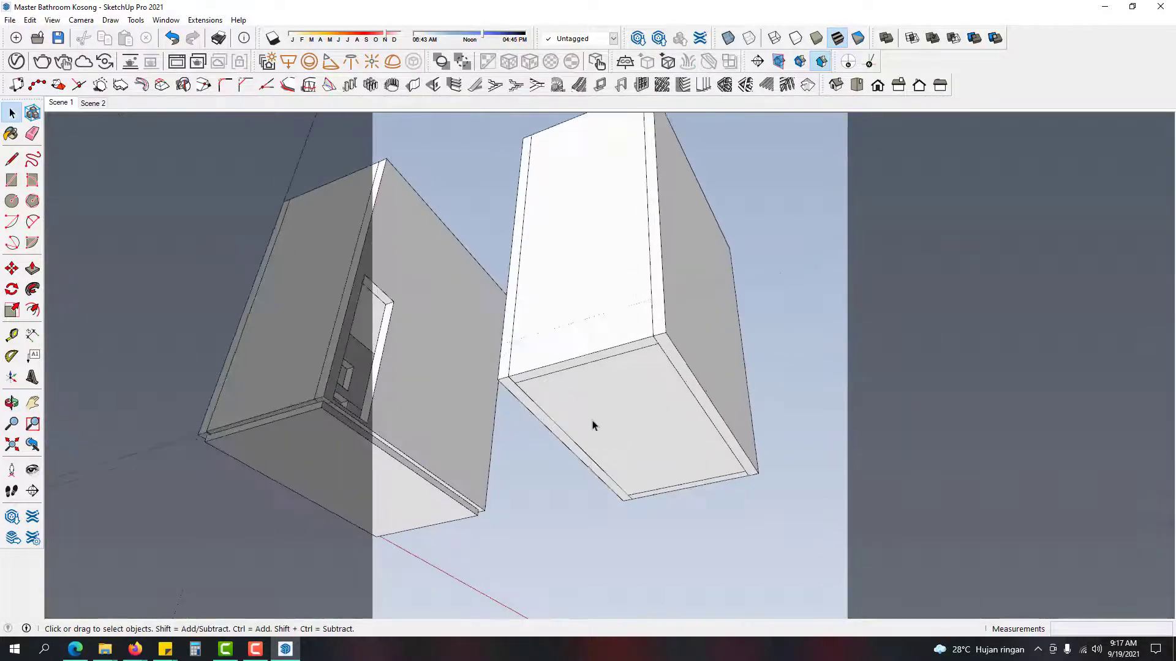
click(604, 413)
double_click(620, 407)
scroll(634, 400, up, 2)
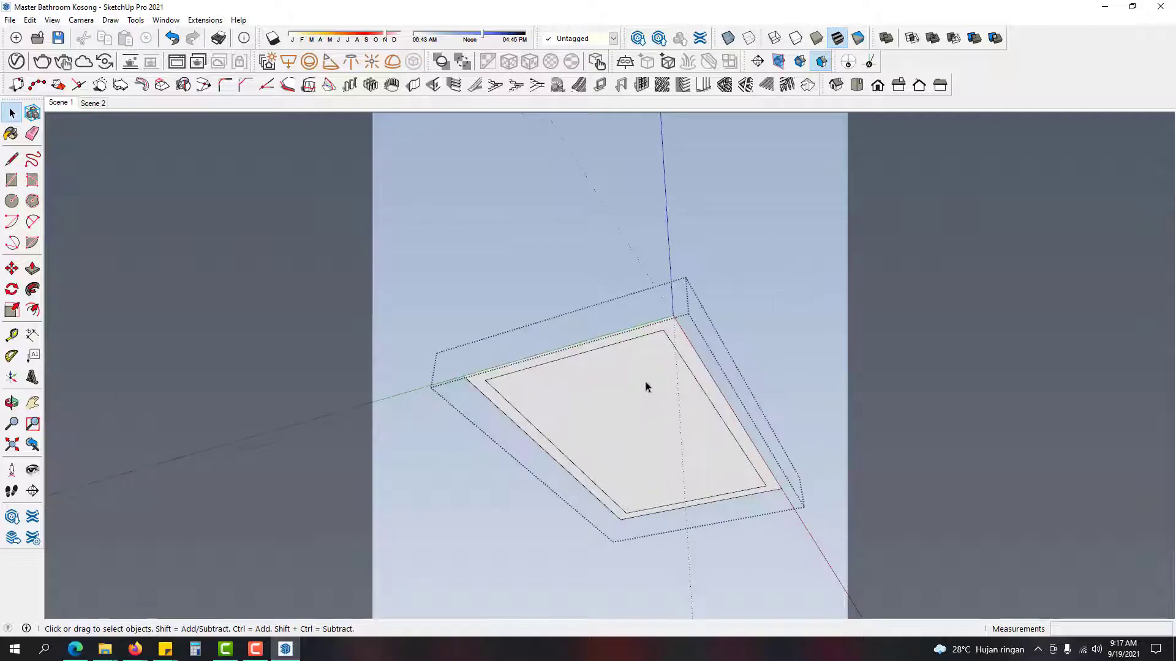
double_click(643, 382)
shift+click(640, 400)
key(Escape)
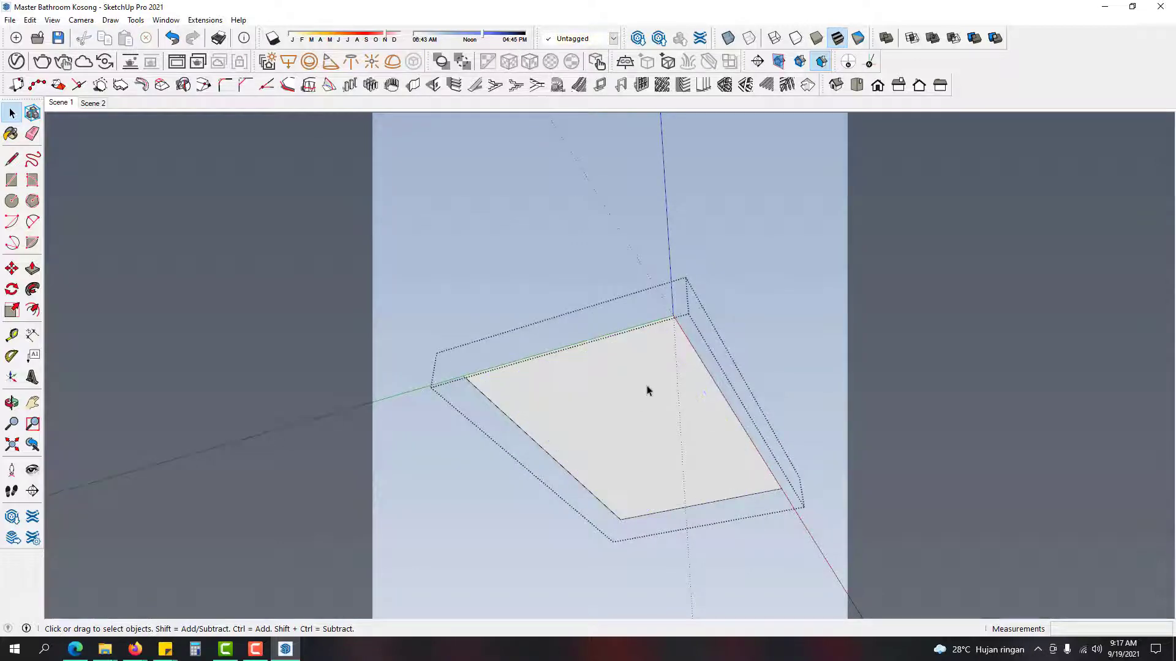
Step: Push/Pull the floor face downward by 100 mm to give the floor thickness
key(p)
click(643, 383)
text(1)
key(Return)
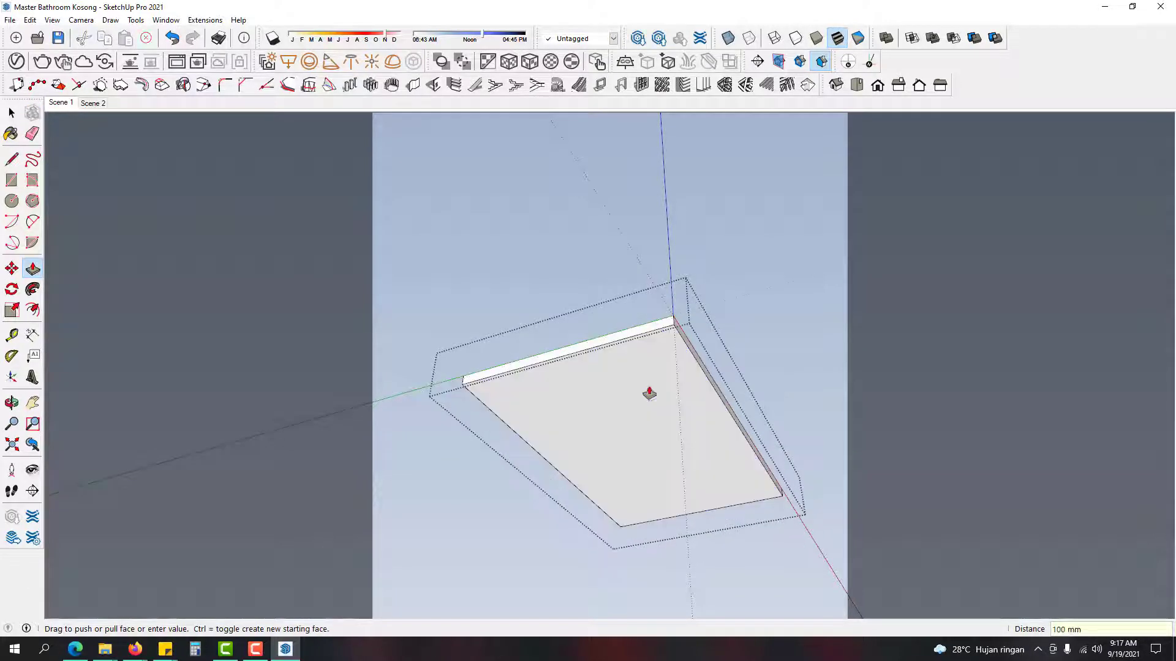
Step: Draw a ceiling rectangle across the open top of the new room between the inner corners of the walls
middle_drag(646, 389, 580, 387)
key(r)
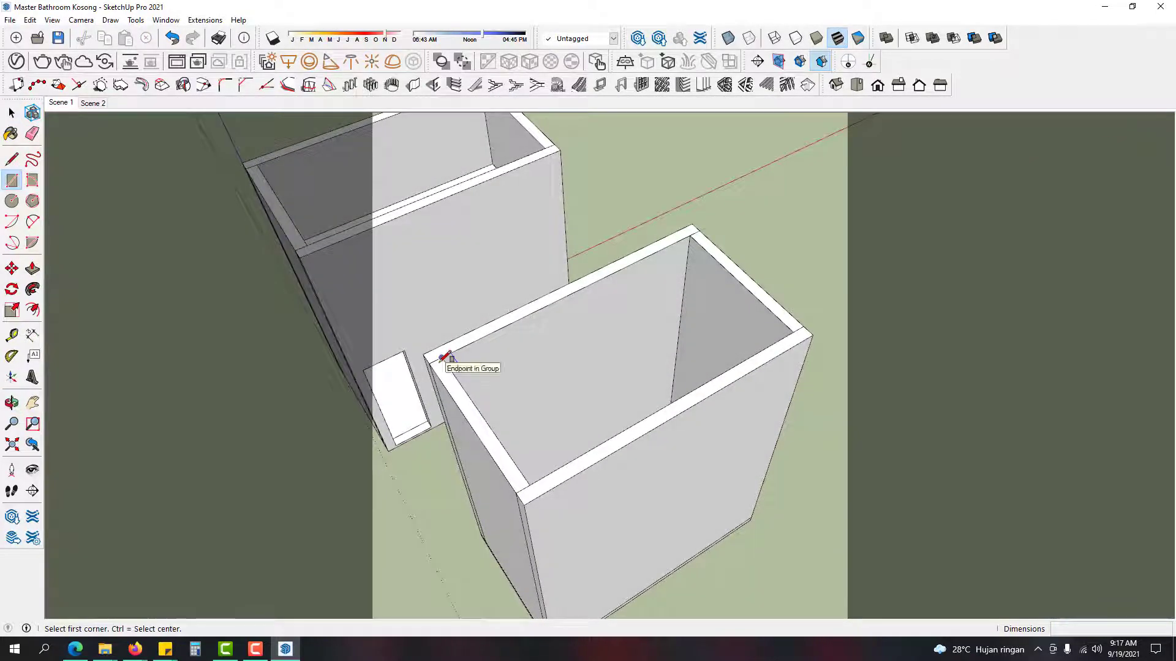
click(443, 357)
click(796, 332)
key(space)
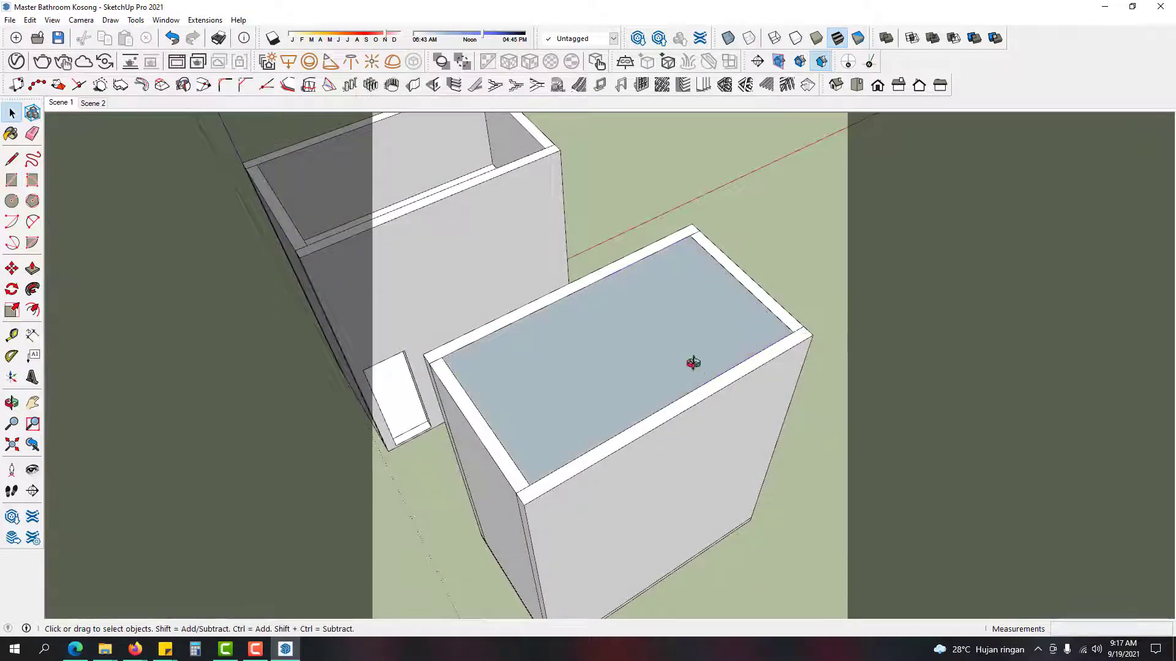
Step: Push/Pull the ceiling rectangle up by 50 mm and group it as a slab
middle_drag(692, 363, 703, 297)
key(p)
click(703, 297)
click(703, 288)
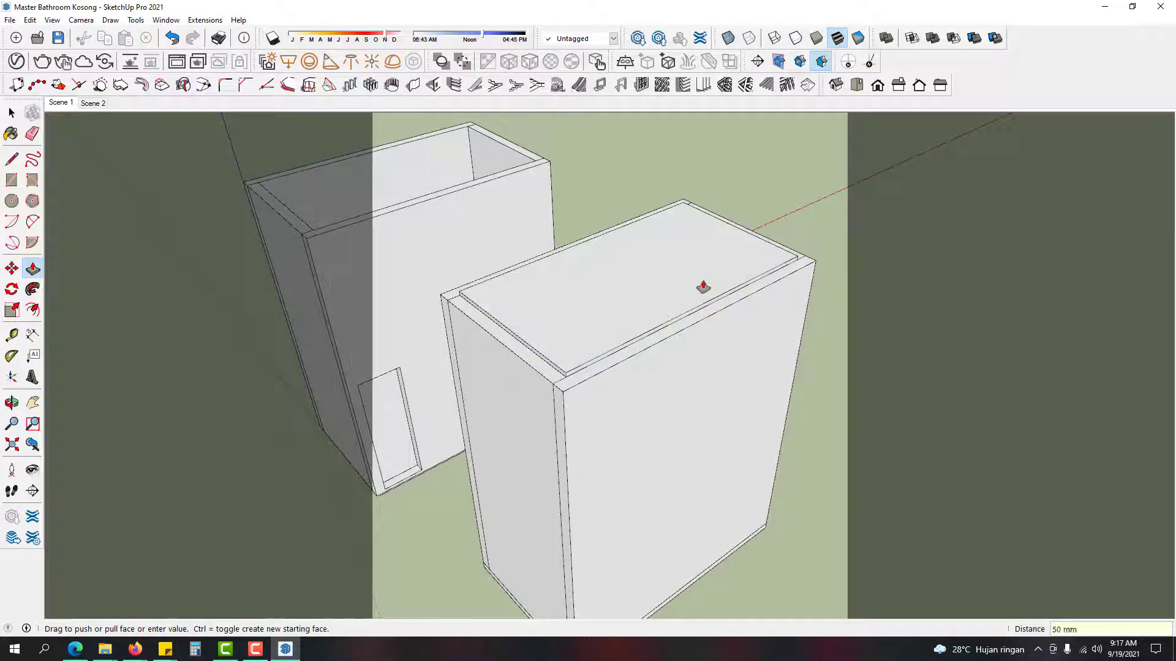
key(space)
click(704, 286)
Step: Delete the new room's long front wall to open up the interior
click(727, 359)
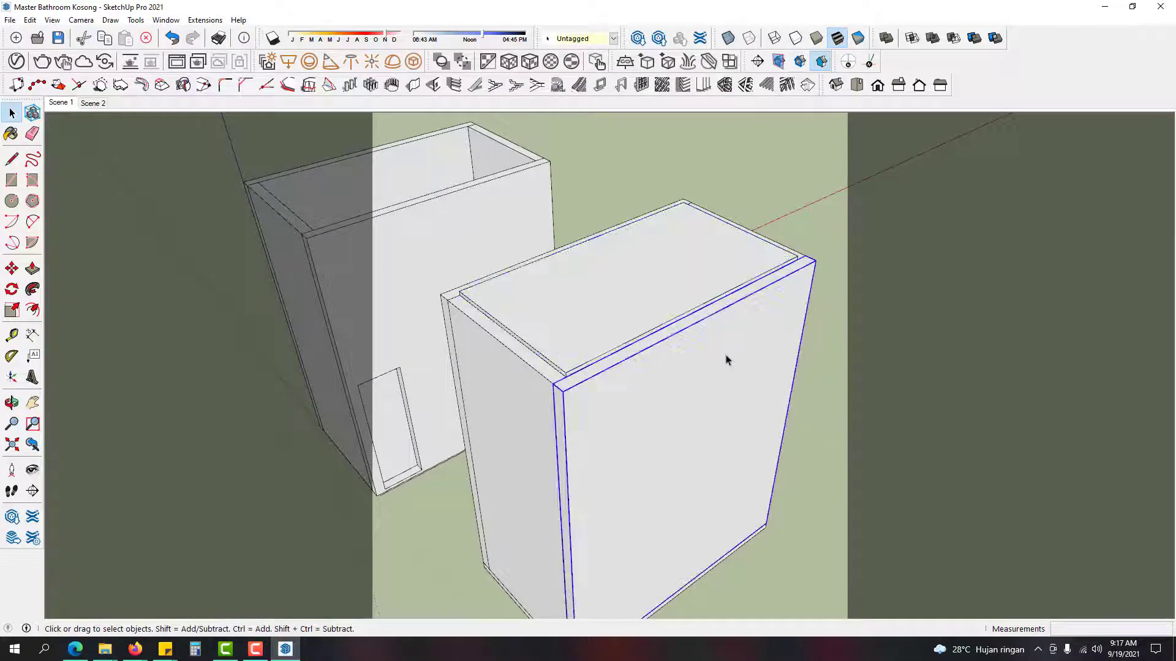
key(Delete)
Step: Move the ceiling slab down onto the floor and raise it 3000 mm above the floor
middle_drag(704, 315, 704, 270)
click(714, 270)
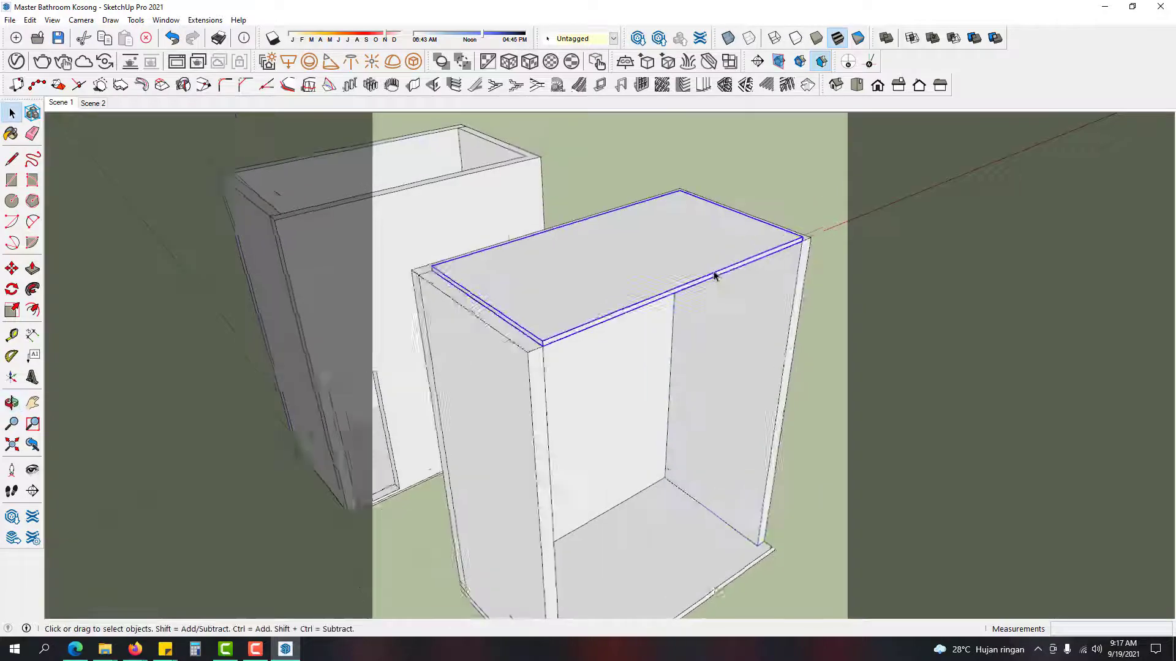
scroll(738, 269, up, 3)
key(m)
click(732, 278)
scroll(756, 388, down, 5)
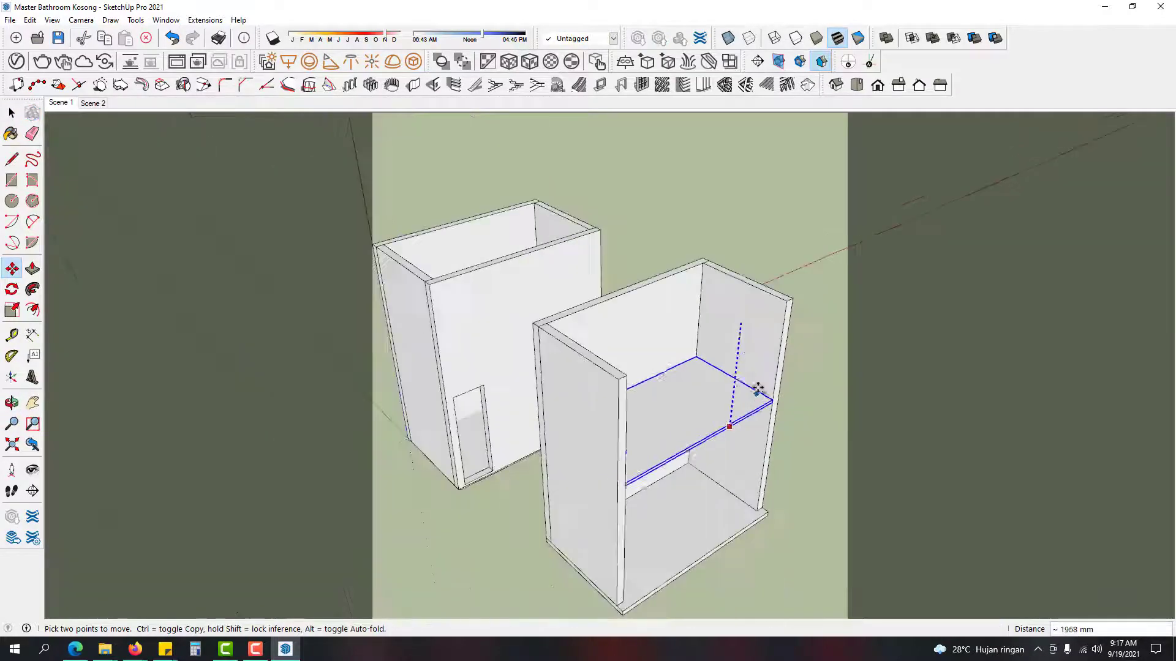
scroll(748, 526, up, 6)
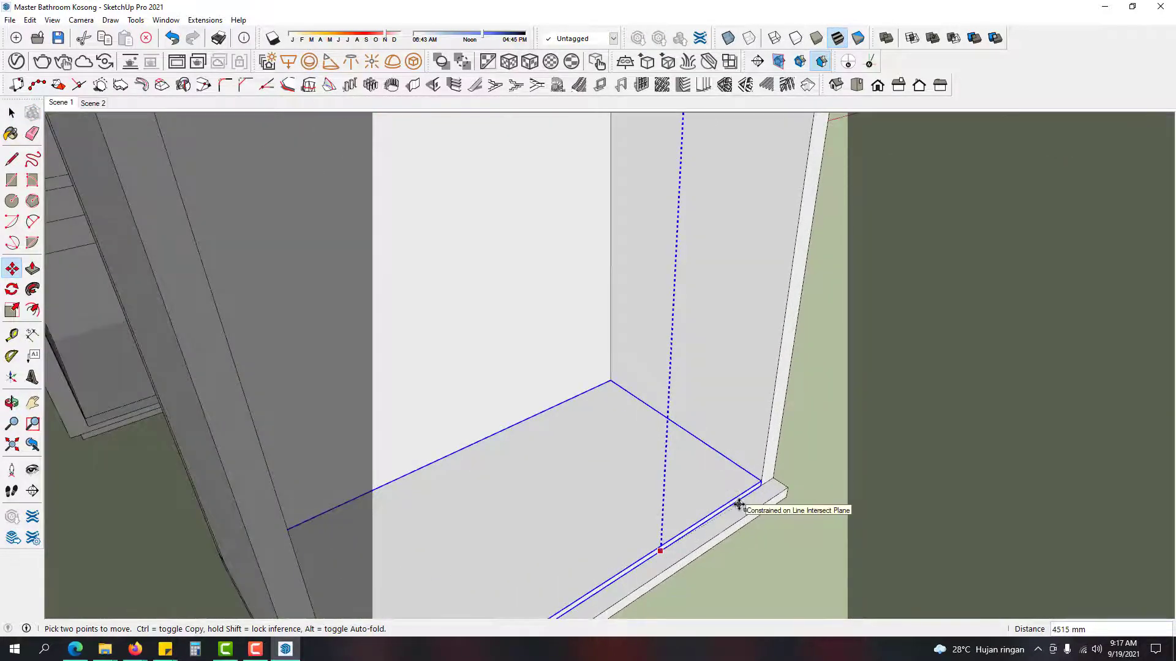
scroll(741, 502, down, 4)
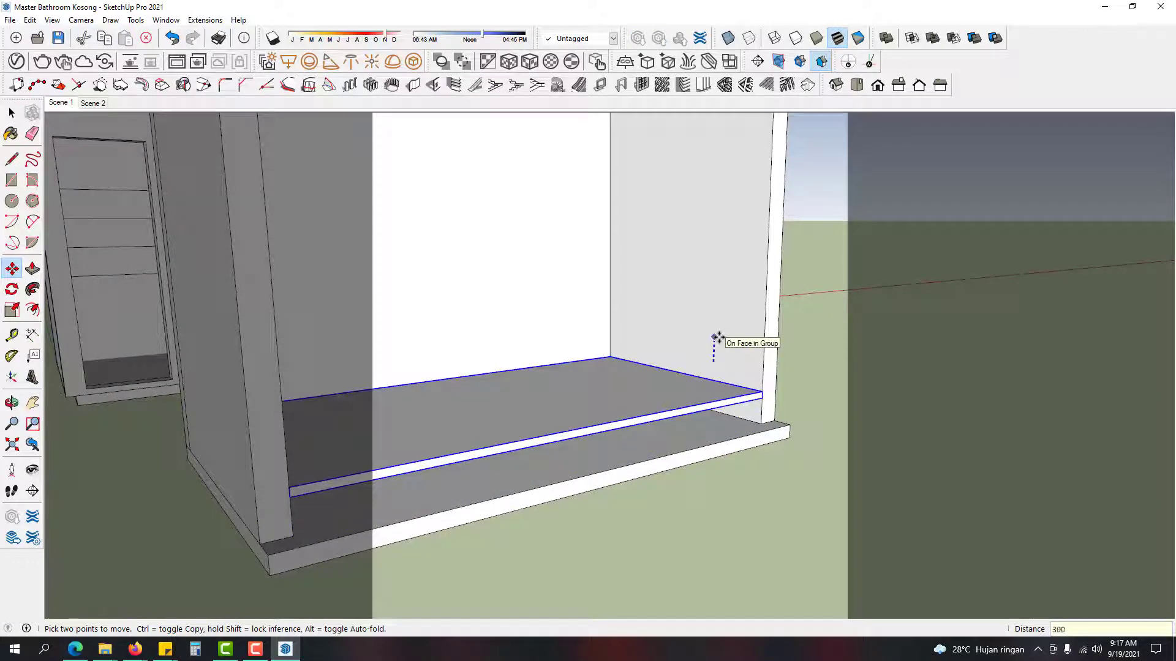
click(718, 338)
scroll(732, 380, down, 6)
key(space)
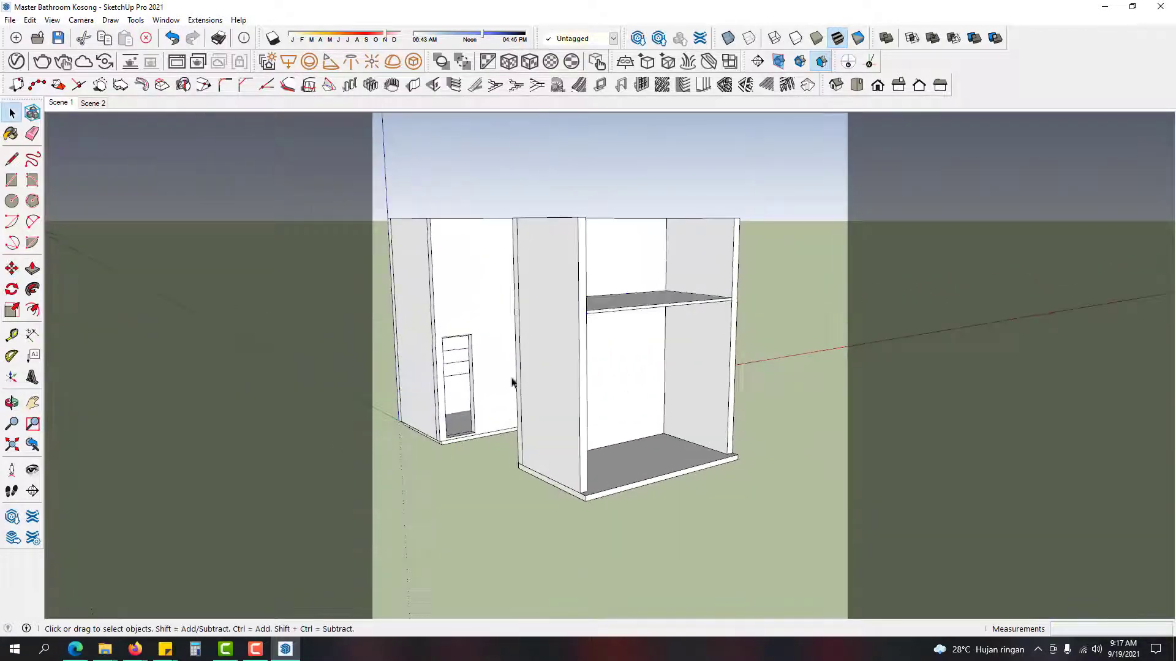
Step: Measure the floor-to-ceiling height inside the finished reference room with the Line tool
key(l)
scroll(525, 288, up, 5)
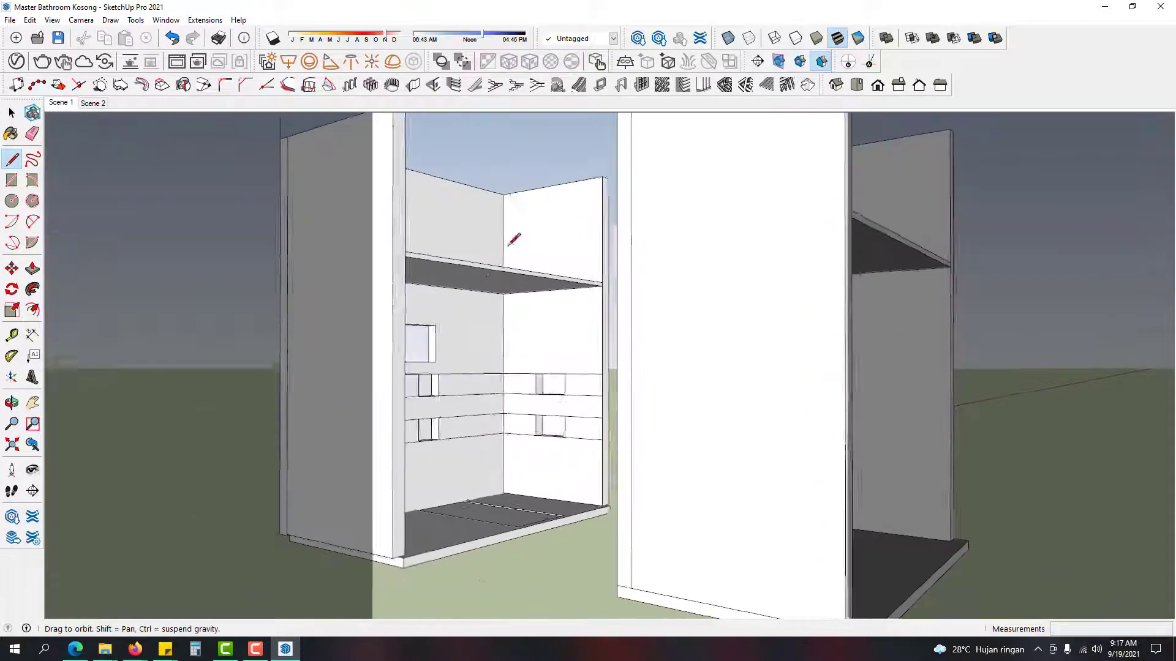
click(480, 275)
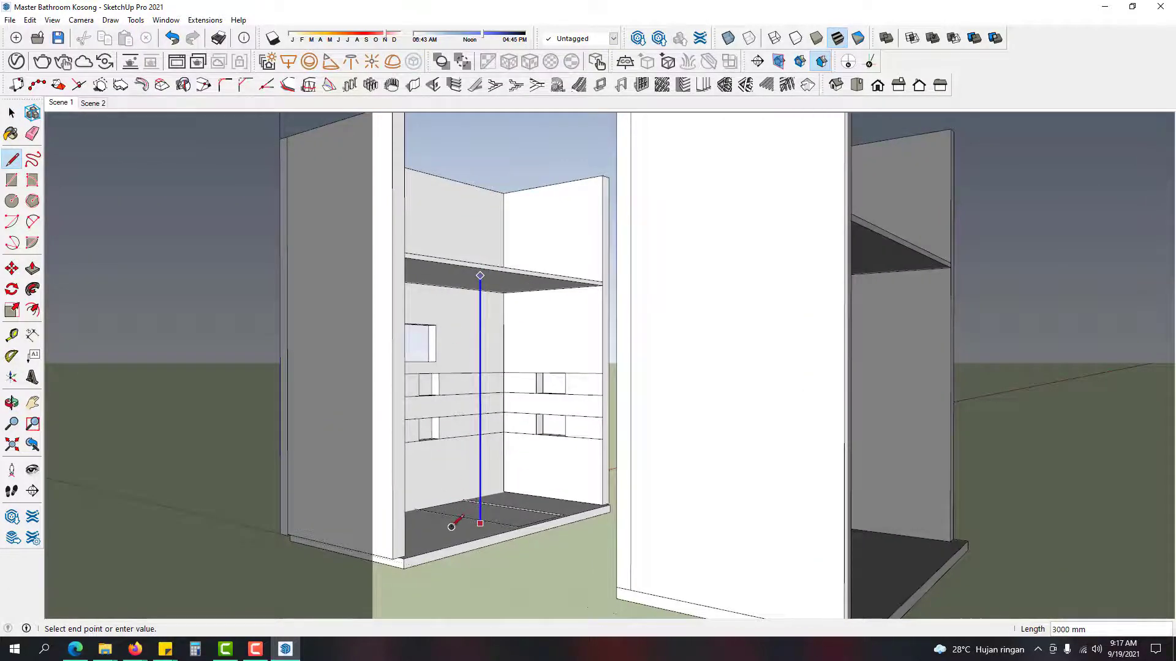
key(space)
Step: Examine the wall niches in the reference room and compare them with the Master Bathroom render from the Cam 1 folder
middle_drag(451, 524, 772, 375)
scroll(467, 402, up, 5)
scroll(457, 361, up, 4)
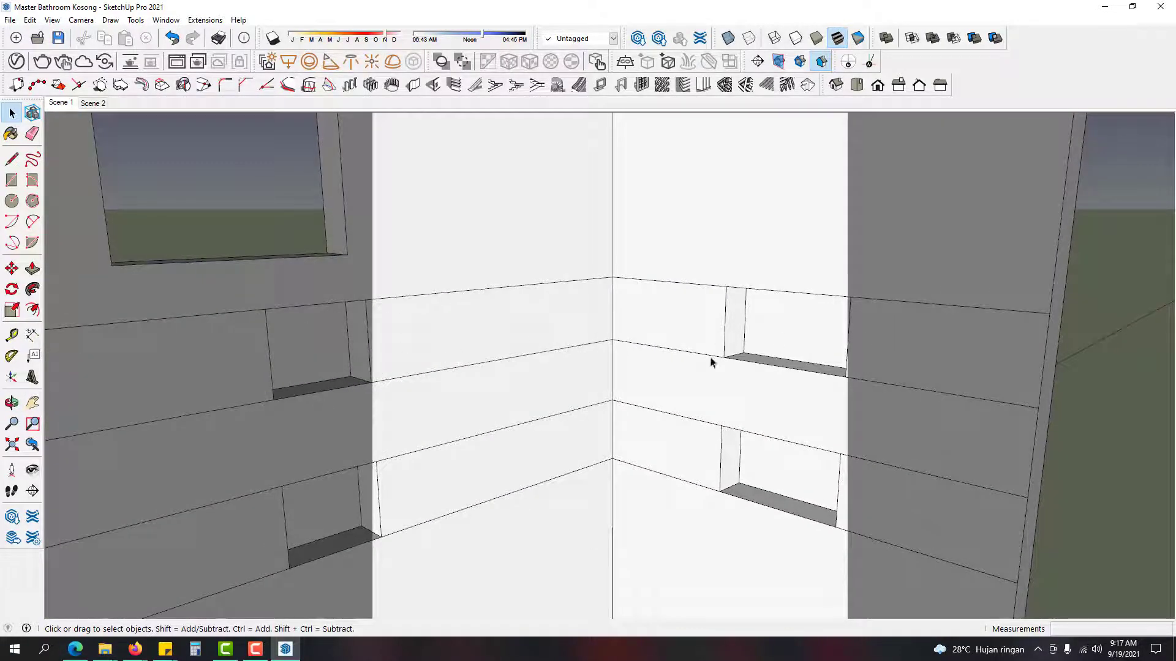
mouse_move(669, 327)
middle_down()
mouse_move(659, 318)
mouse_move(685, 325)
middle_up()
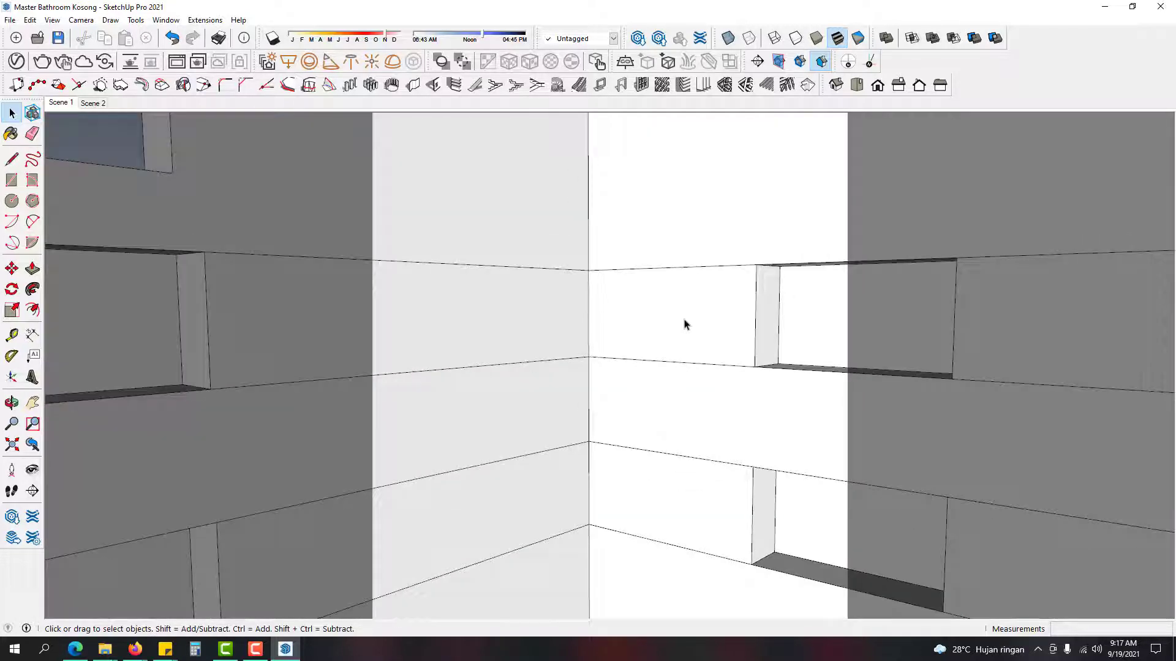
mouse_move(105, 649)
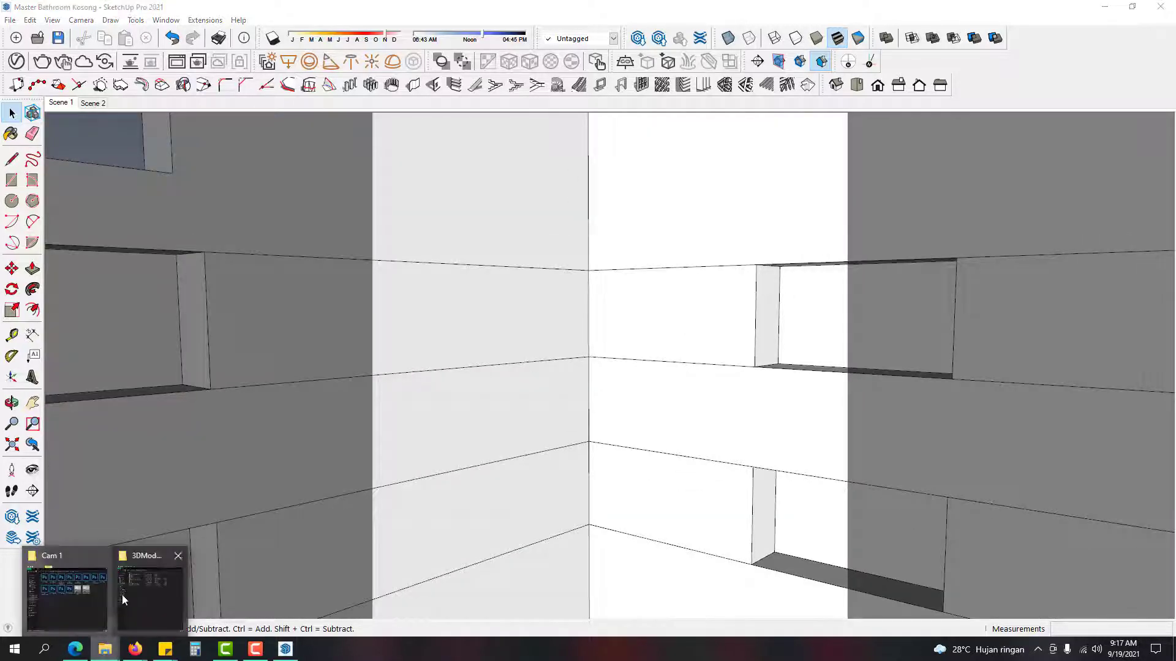
click(64, 582)
double_click(485, 214)
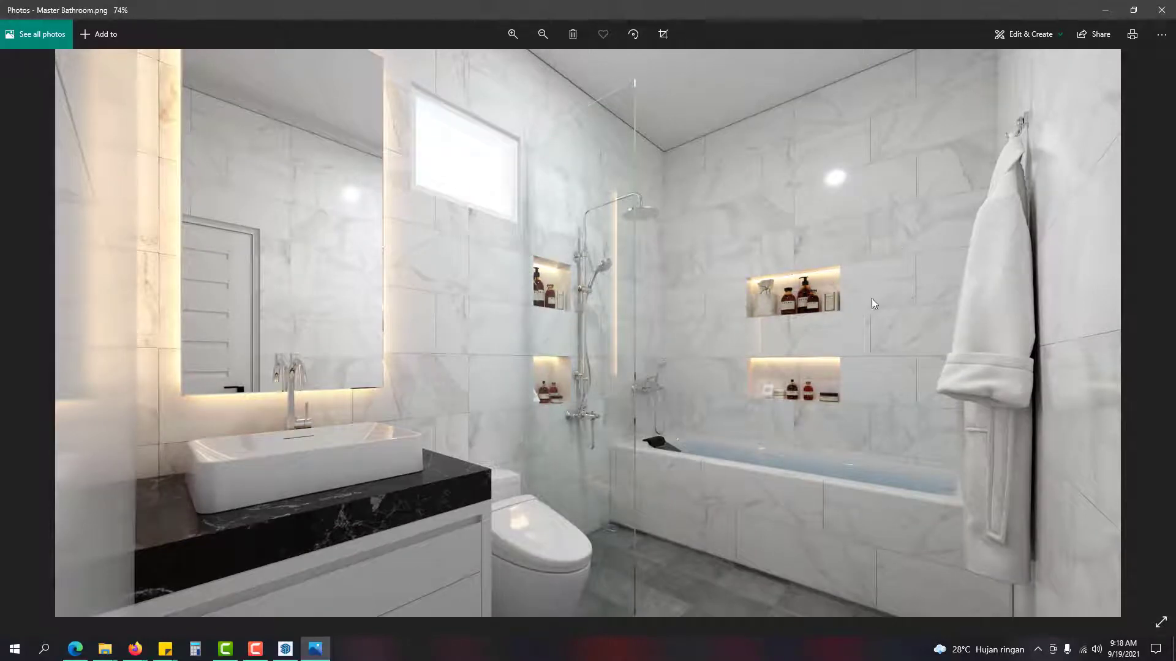
click(1103, 13)
click(756, 283)
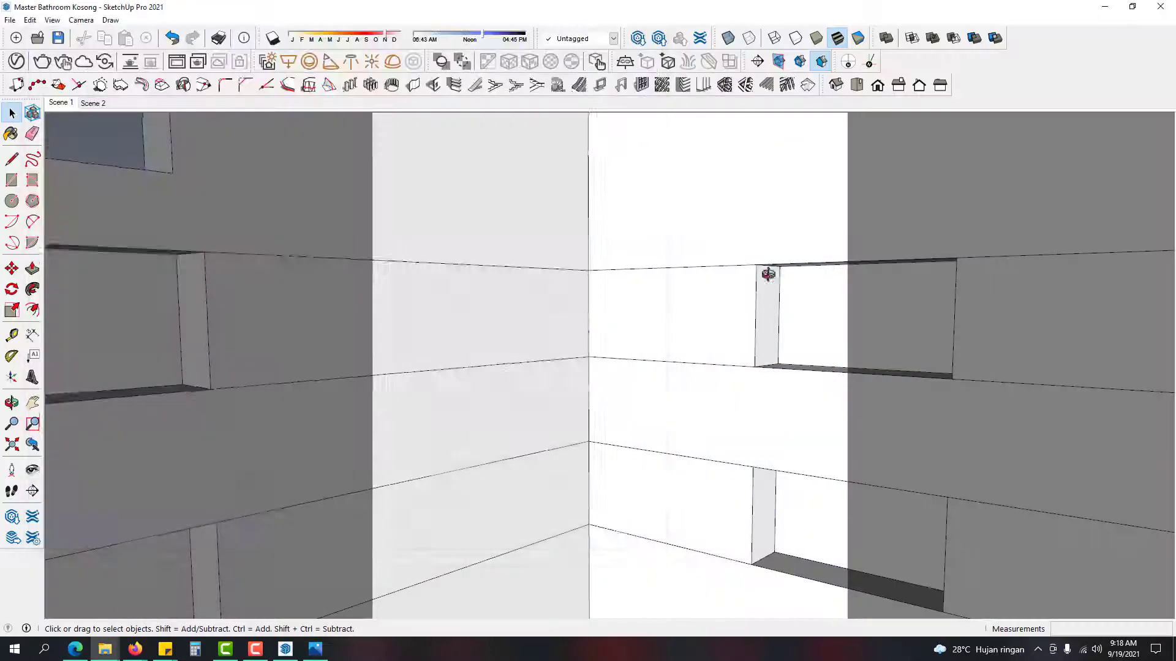
Step: Create a new paint material named Keramik Dinding
scroll(651, 315, down, 10)
scroll(673, 401, up, 5)
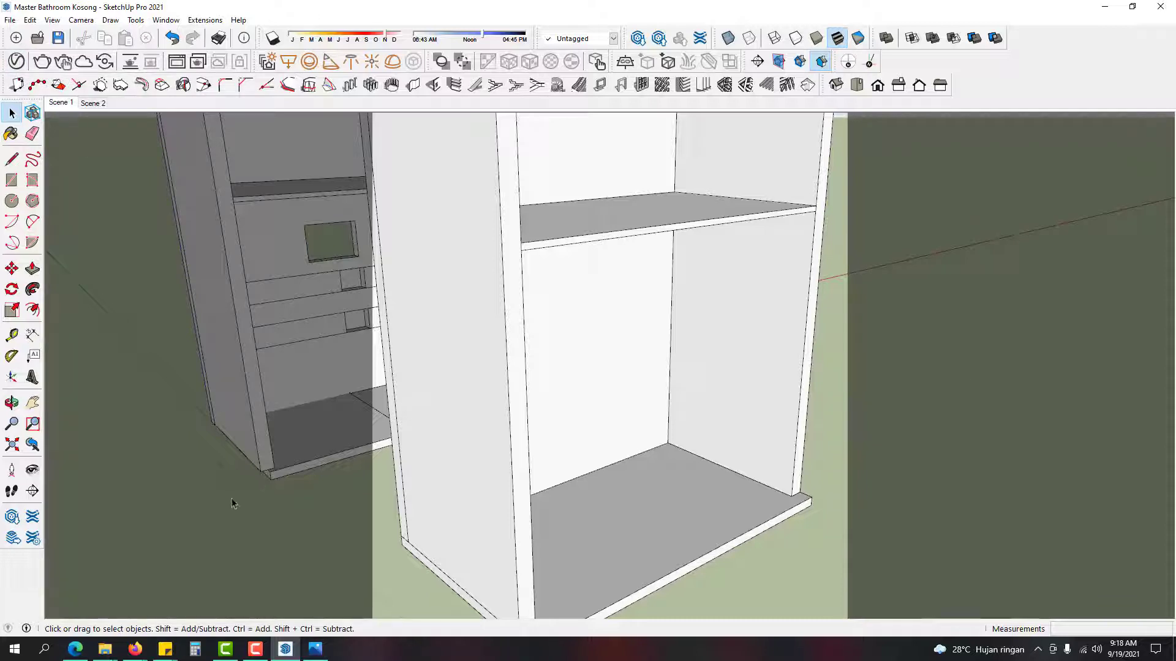
click(11, 136)
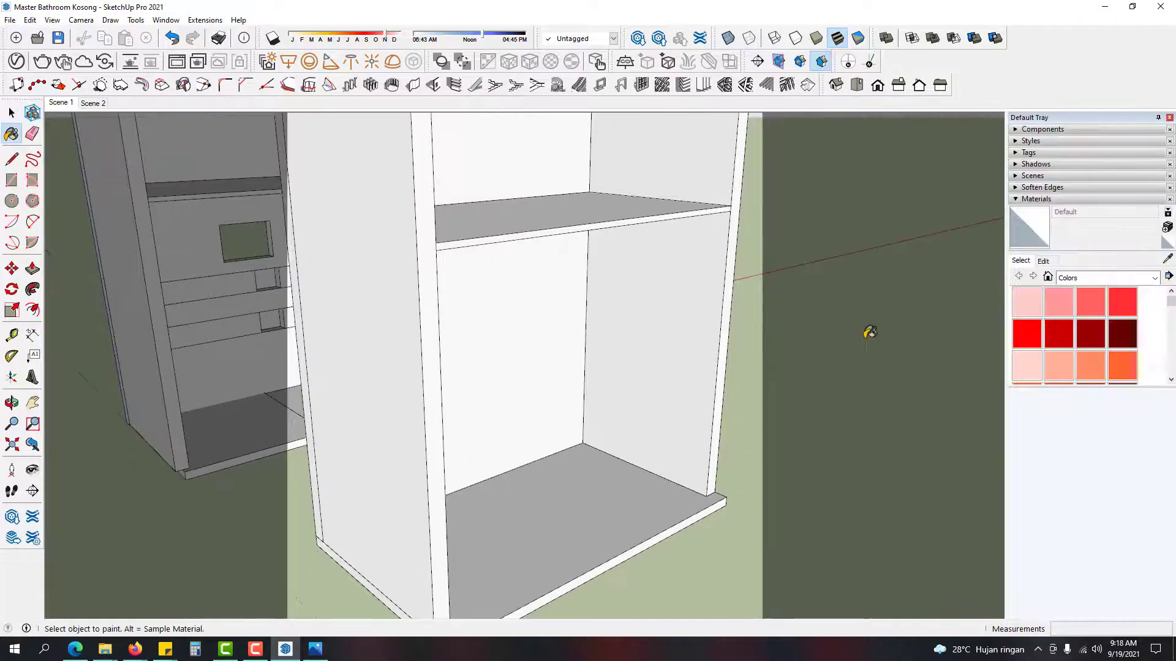
click(1166, 228)
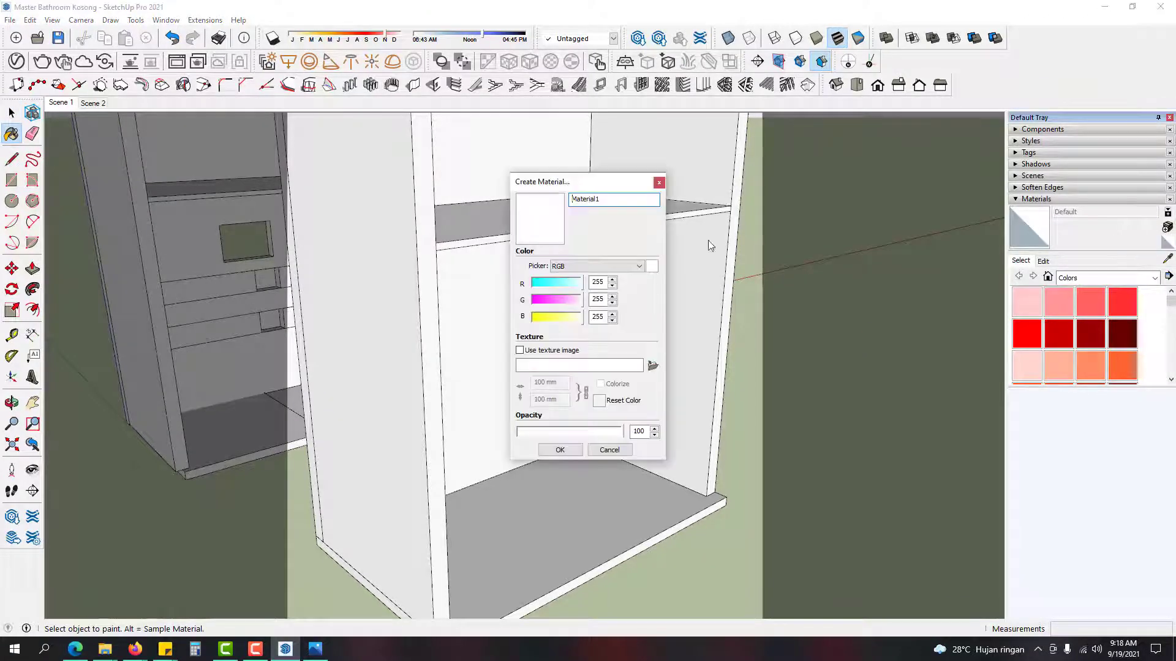
drag(613, 205, 555, 200)
Step: Enable a texture image for the material, browse to the Master Bathroom maps folder and preview the Wall Tile image
click(520, 351)
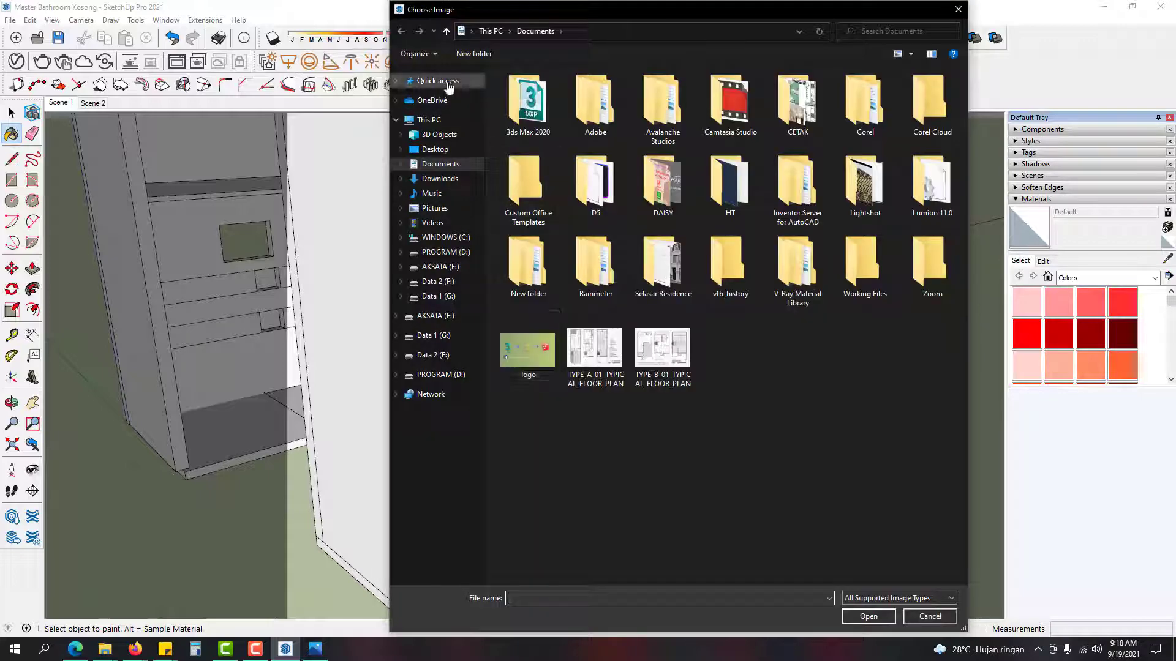
click(437, 81)
double_click(563, 179)
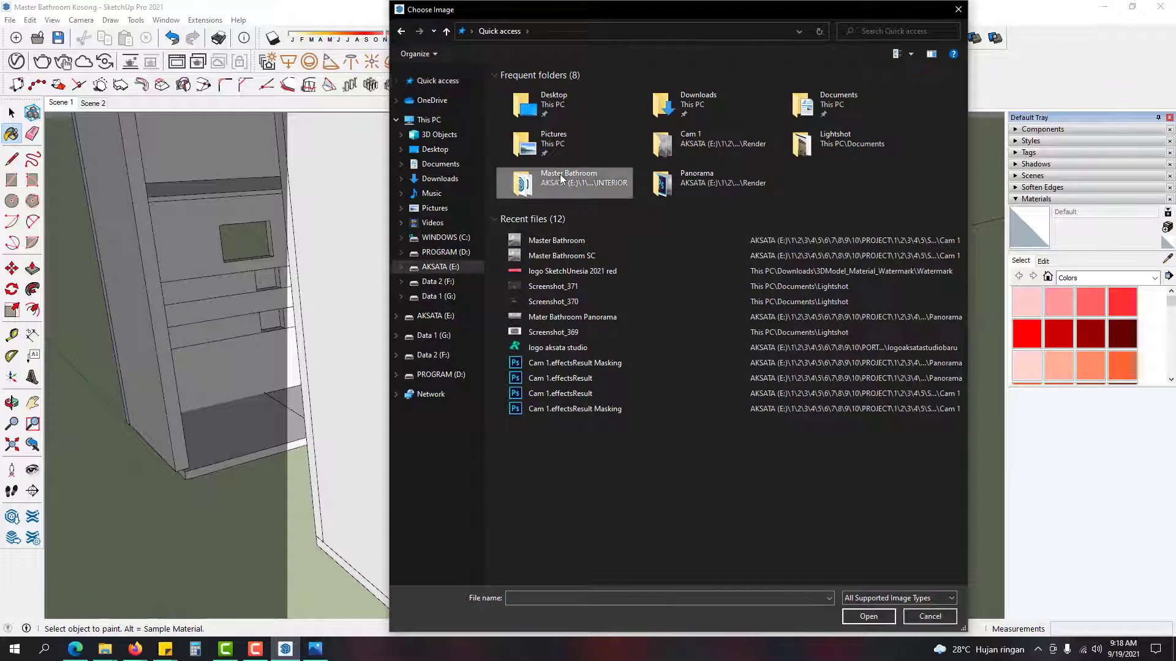
double_click(554, 102)
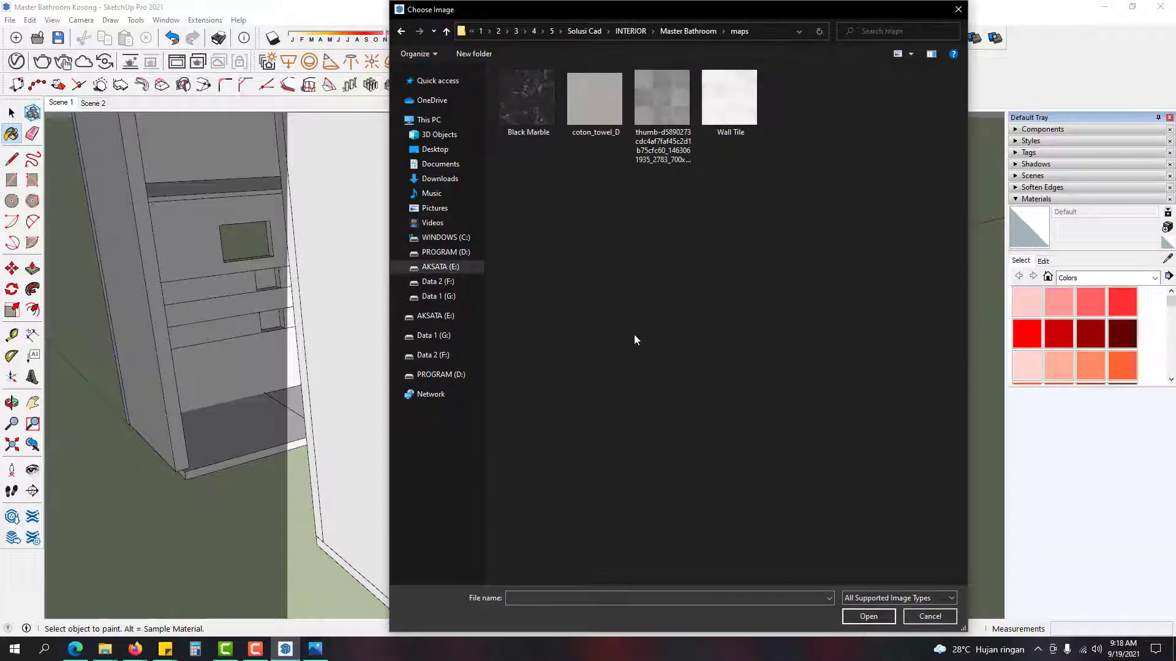
click(721, 131)
right_click(726, 111)
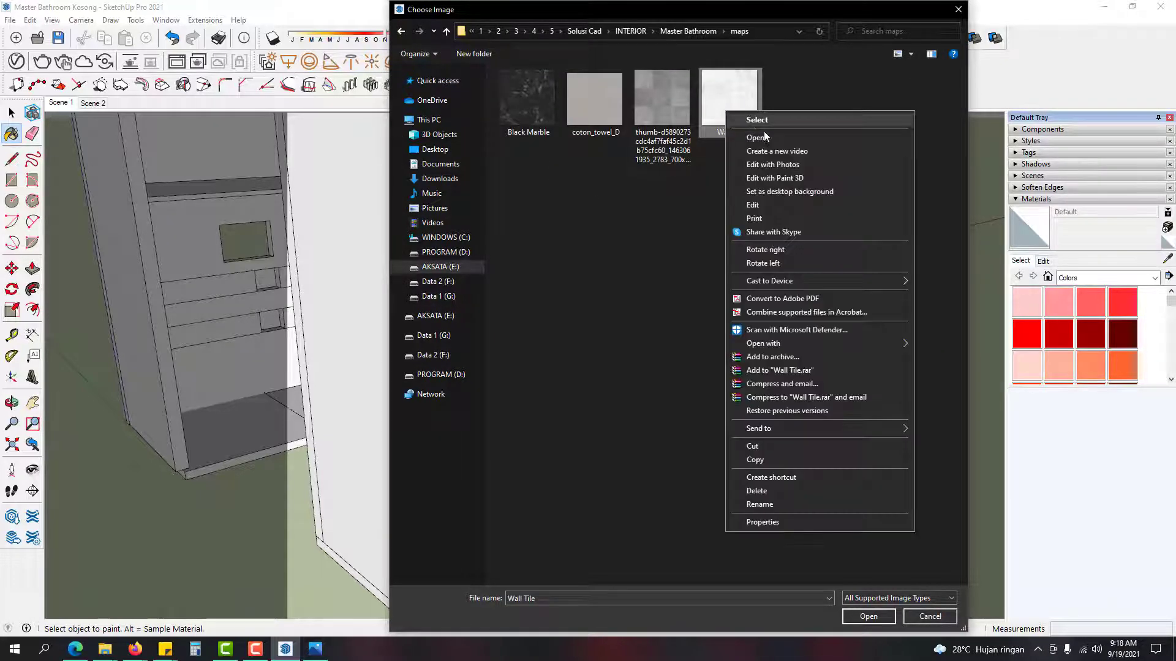
click(775, 138)
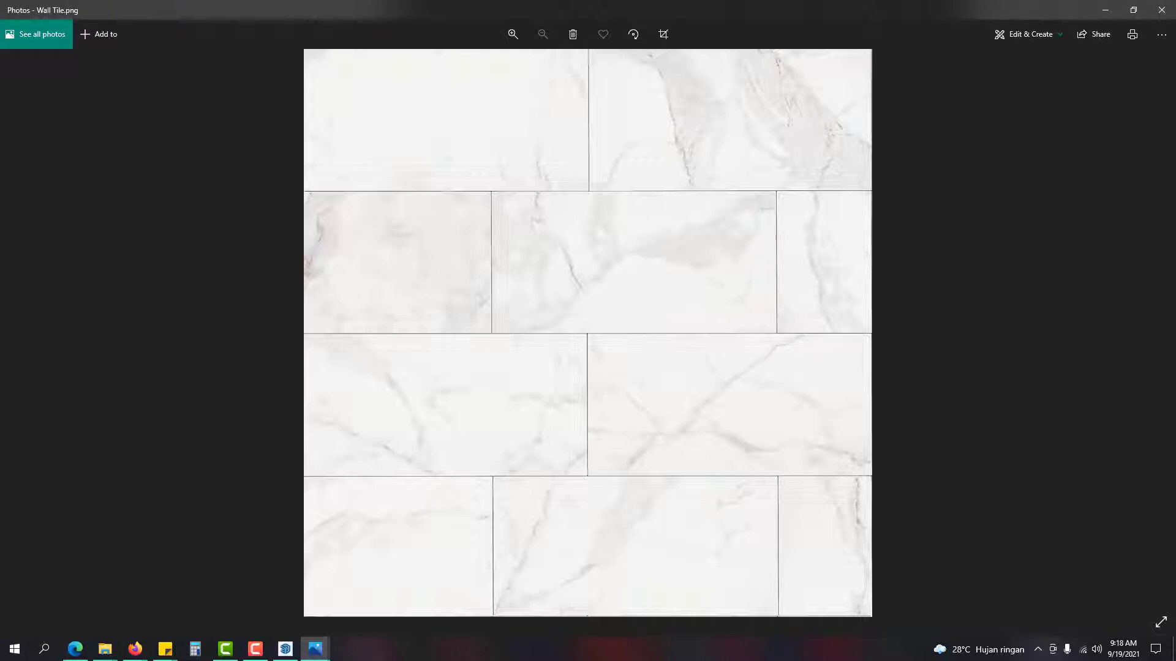
click(1159, 12)
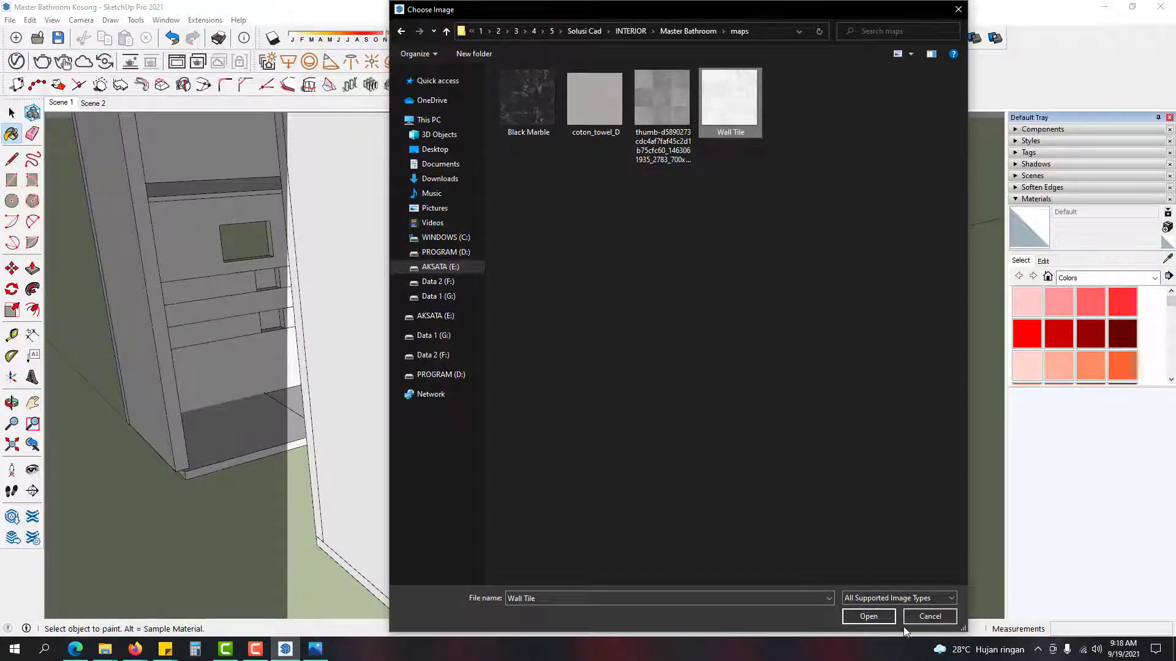
Step: Load Wall Tile.png as the texture, set its size to 1200 x 1200 mm and finish creating the material
click(889, 617)
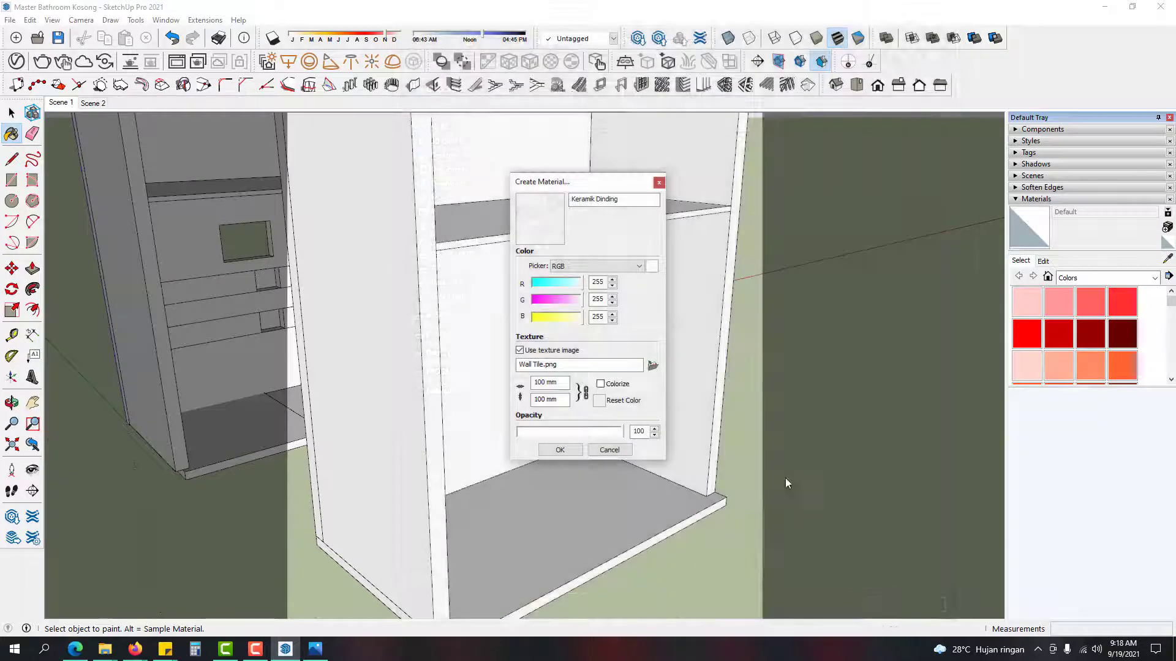
double_click(543, 385)
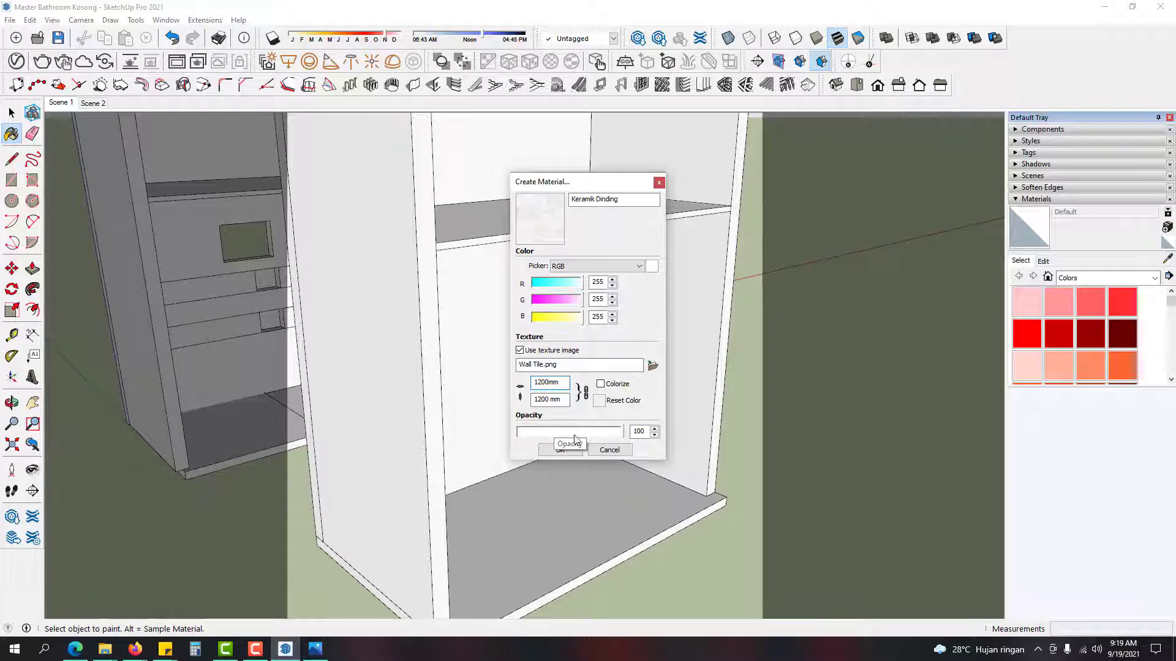
click(559, 450)
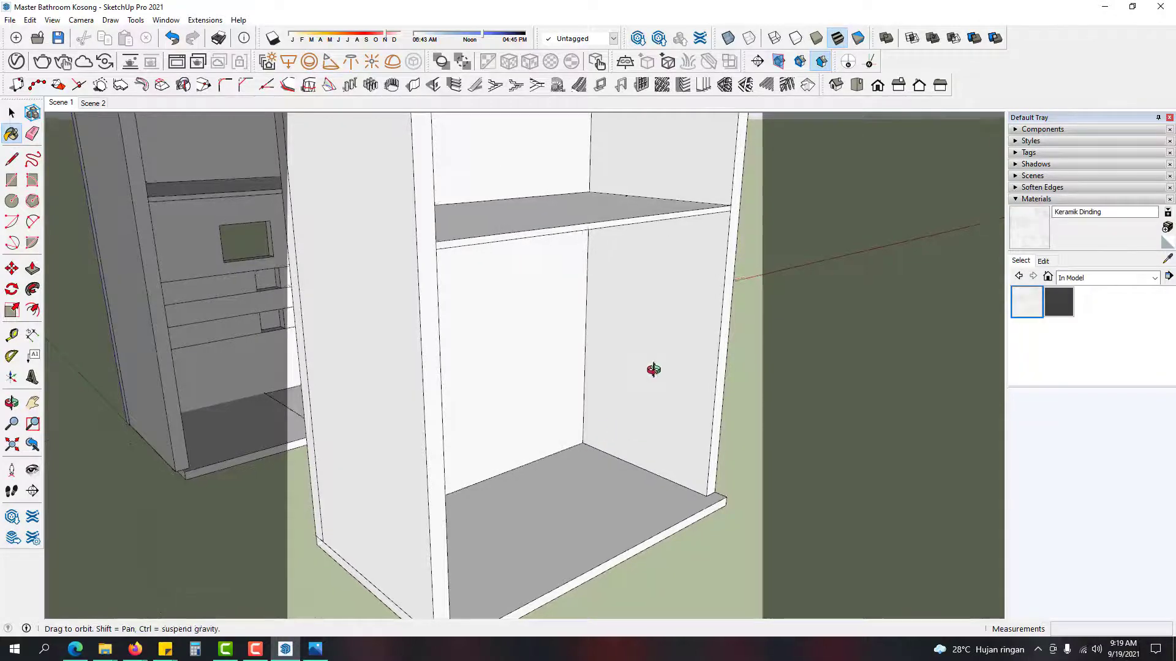
Step: Open the new room's far short end wall group for editing with the rest of the model hidden
mouse_move(653, 369)
middle_down()
mouse_move(659, 412)
mouse_move(630, 399)
mouse_move(649, 394)
middle_up()
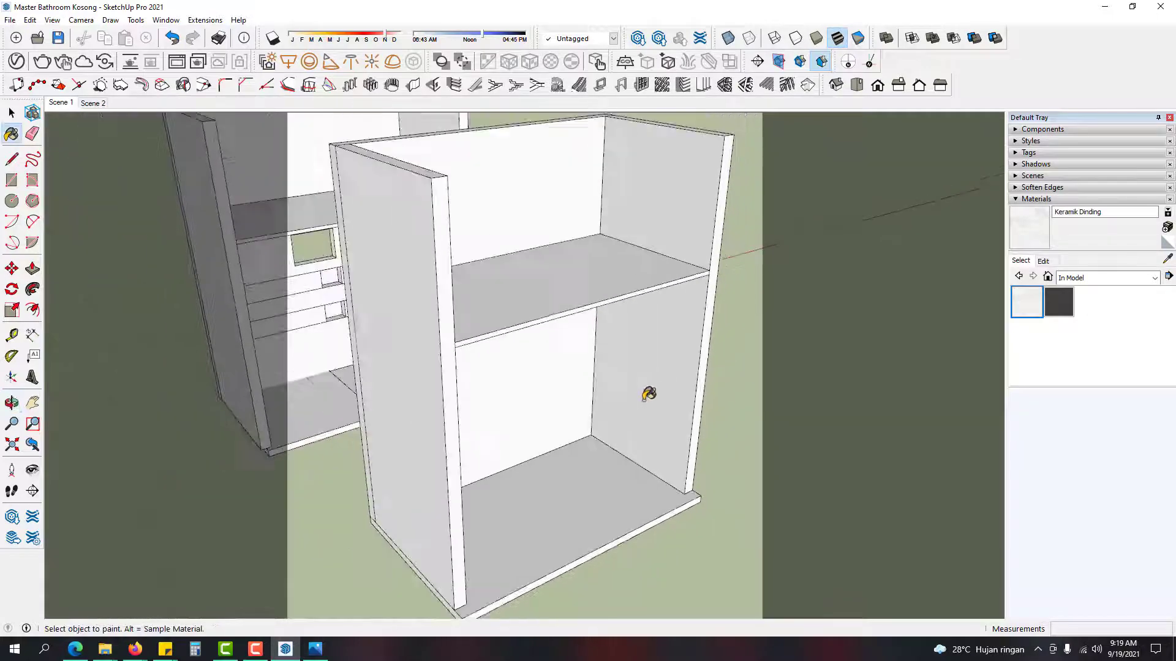
key(space)
middle_drag(758, 412, 635, 333)
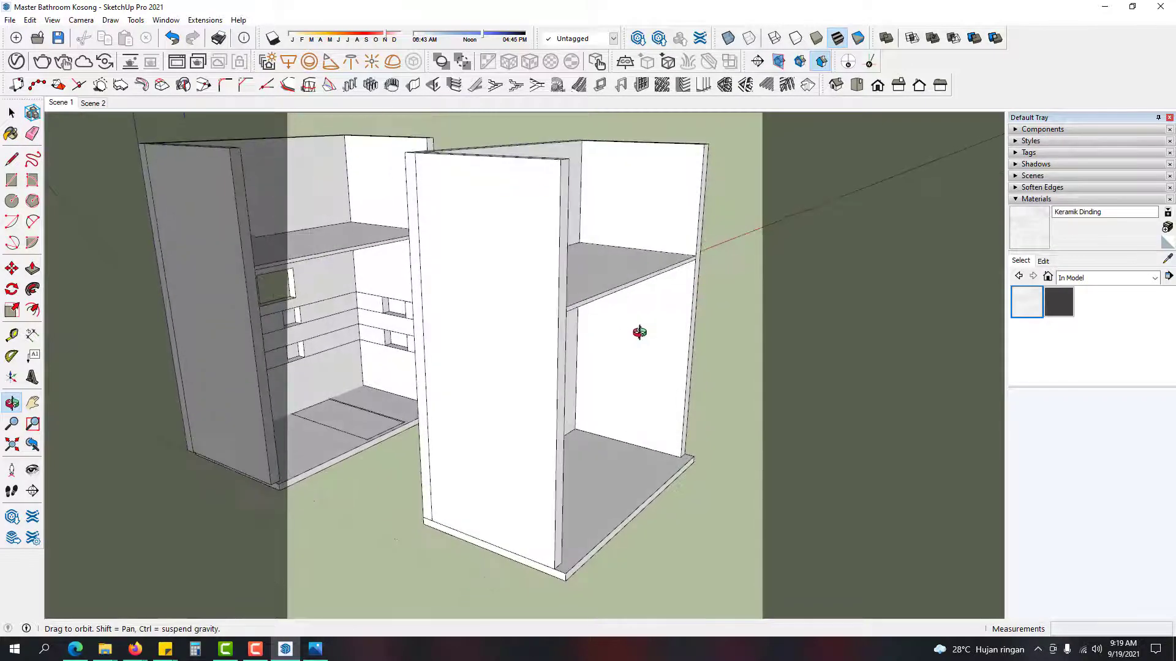
scroll(665, 380, up, 3)
double_click(665, 389)
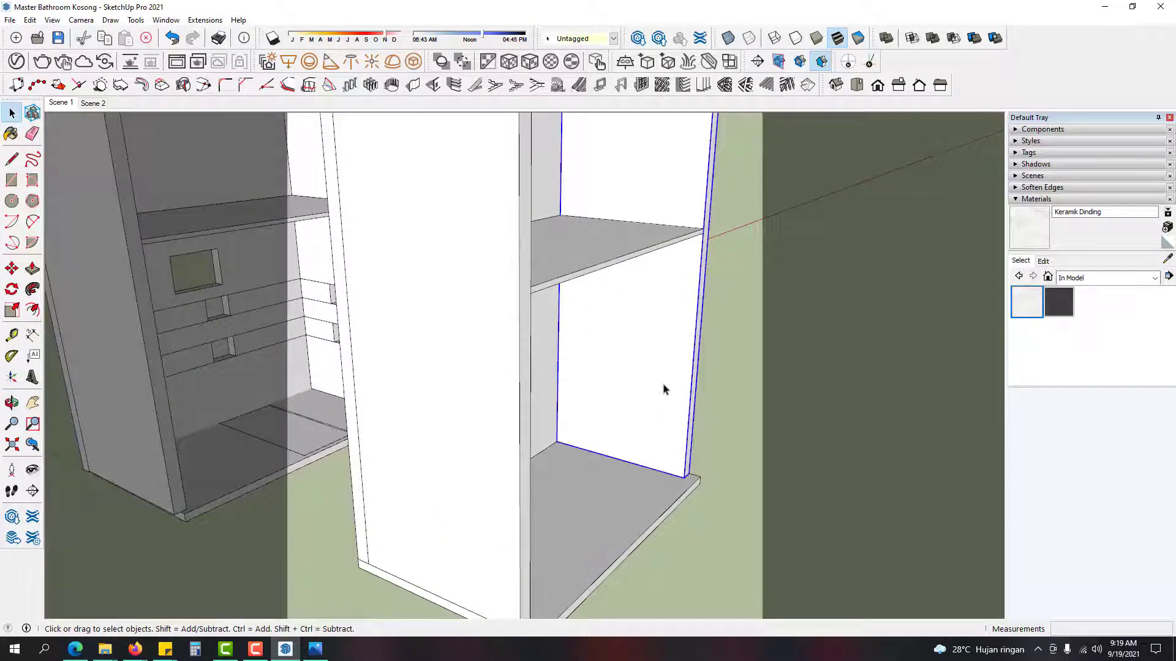
middle_drag(664, 362, 609, 398)
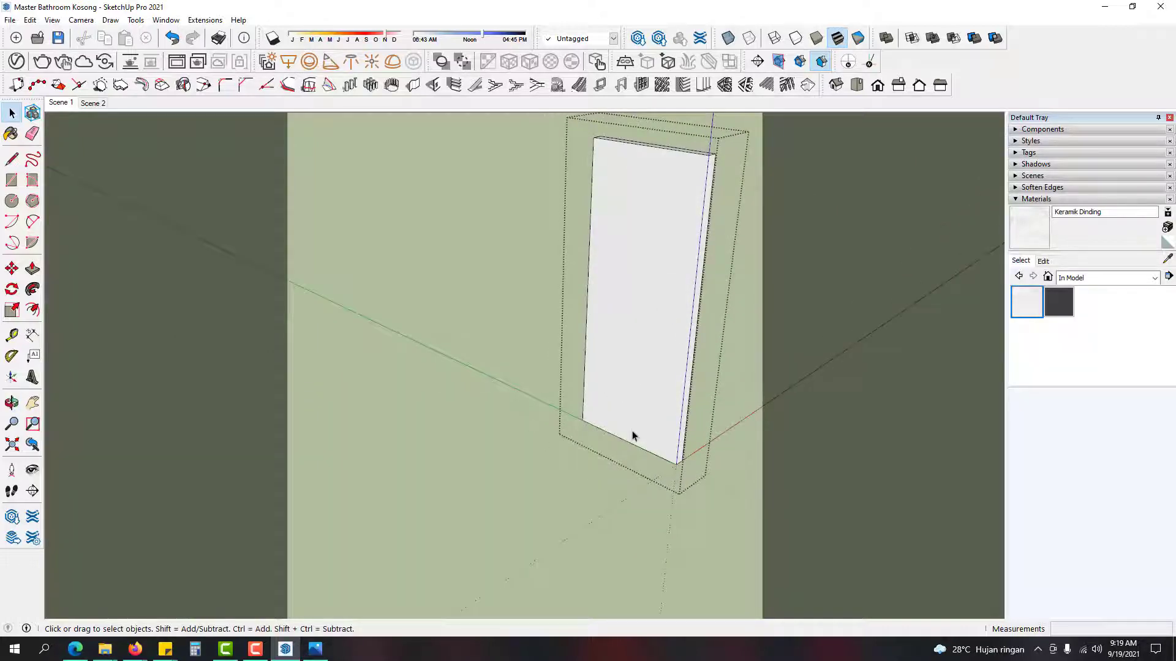
key(i)
middle_drag(689, 320, 675, 357)
key(i)
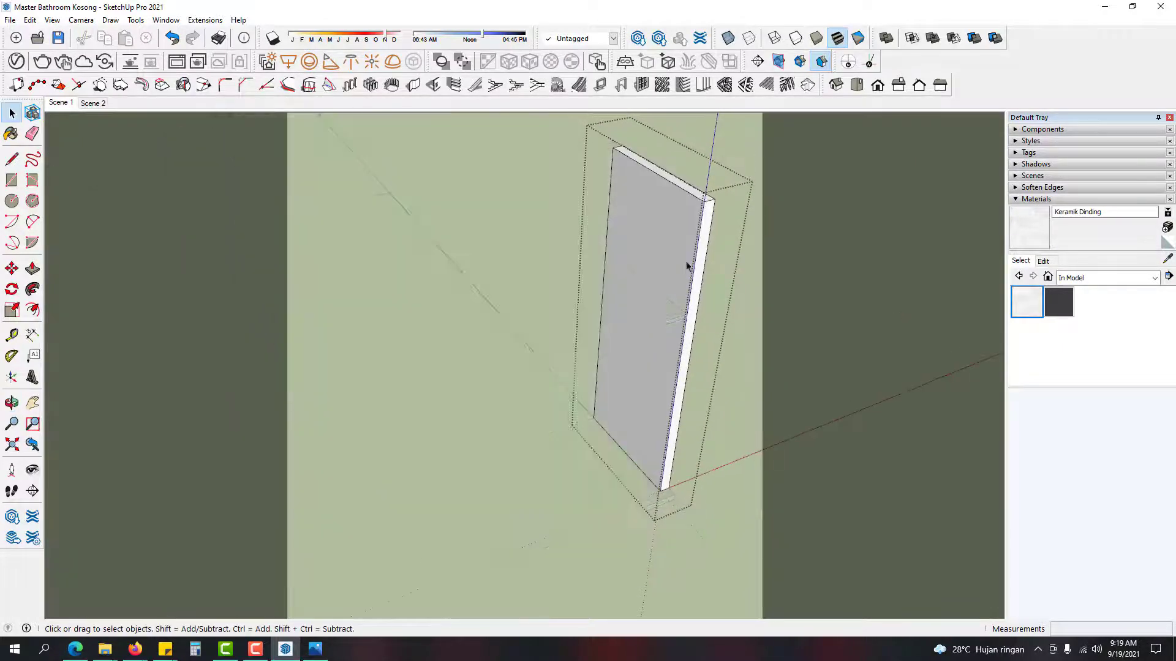
Step: Paint the inner face of the end wall with the Keramik Dinding material and show the rest of the model
click(653, 340)
scroll(659, 379, up, 5)
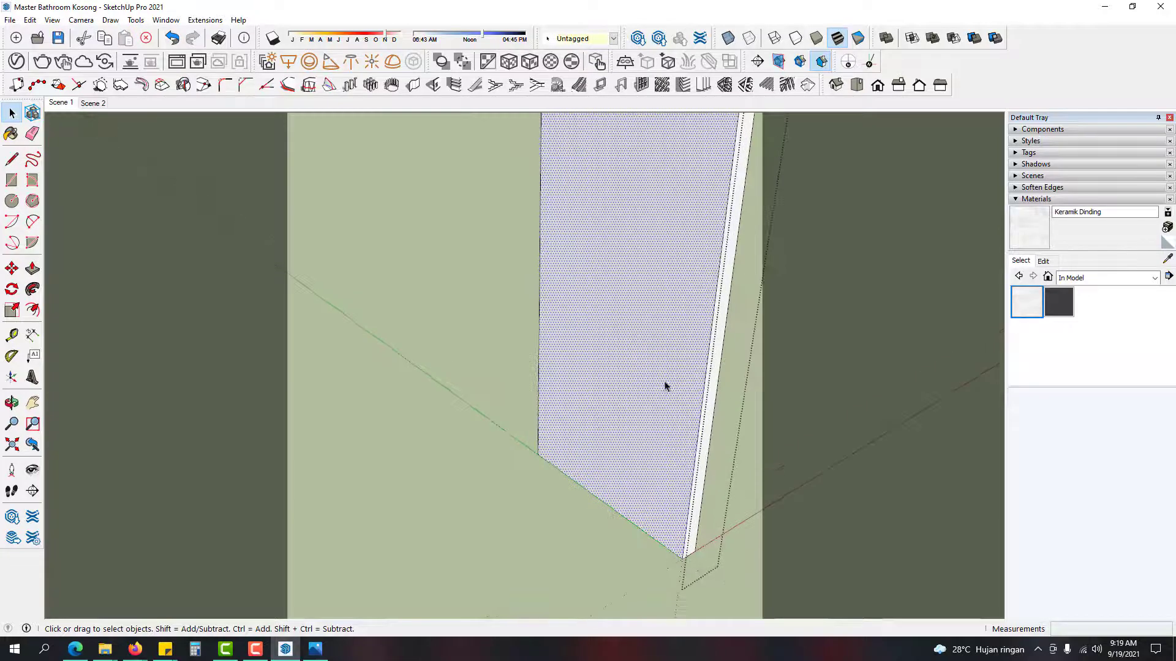
key(b)
click(668, 352)
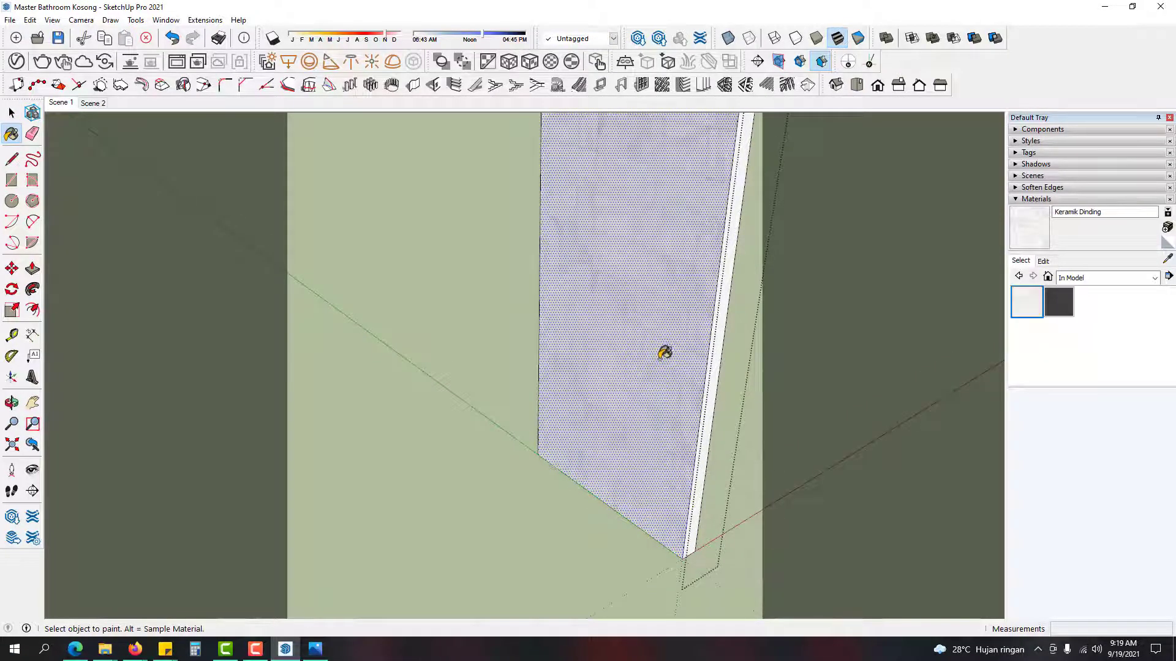
key(space)
key(i)
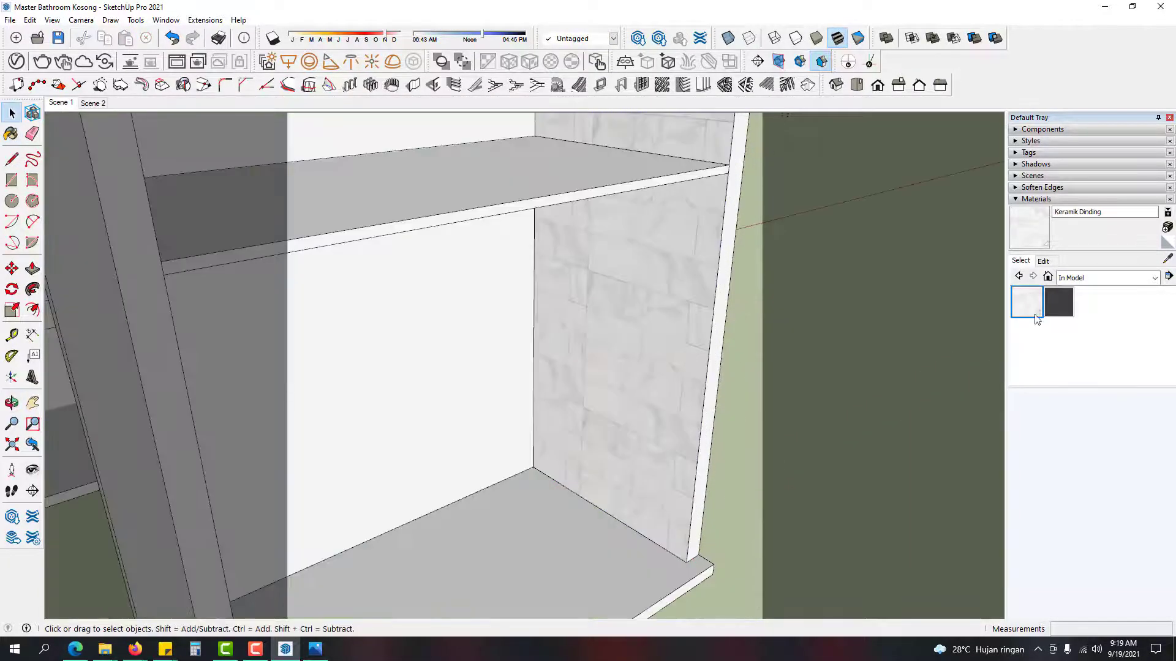
Step: Delete the dark material from the materials in the model
right_click(1065, 298)
click(1085, 309)
Step: Open the tiled end wall group for editing and select the bottom edge of its inner face
scroll(649, 336, up, 5)
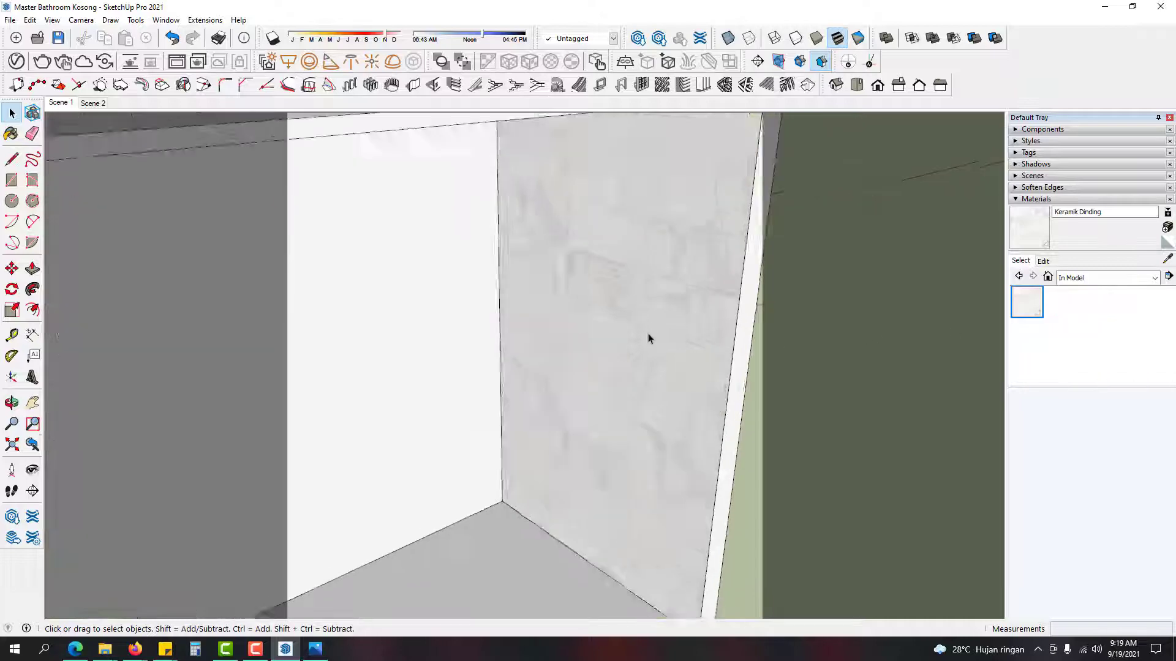
middle_drag(649, 336, 588, 259)
double_click(639, 293)
scroll(640, 292, down, 1)
scroll(619, 545, up, 1)
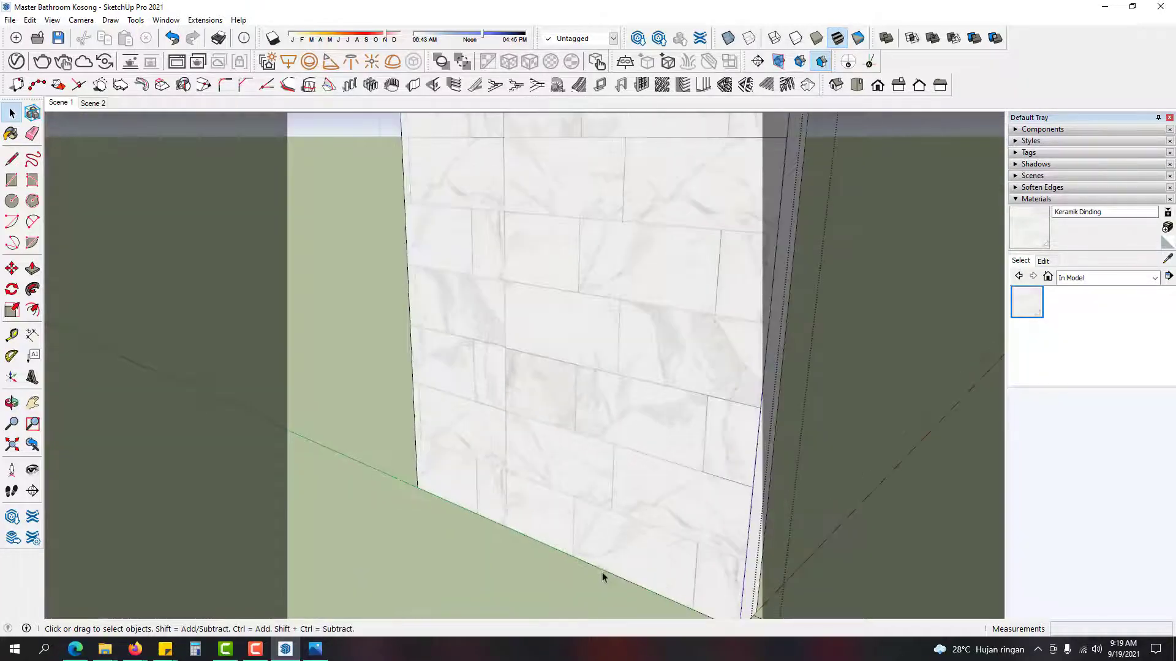
click(602, 574)
key(m)
key(ctrl)
click(601, 572)
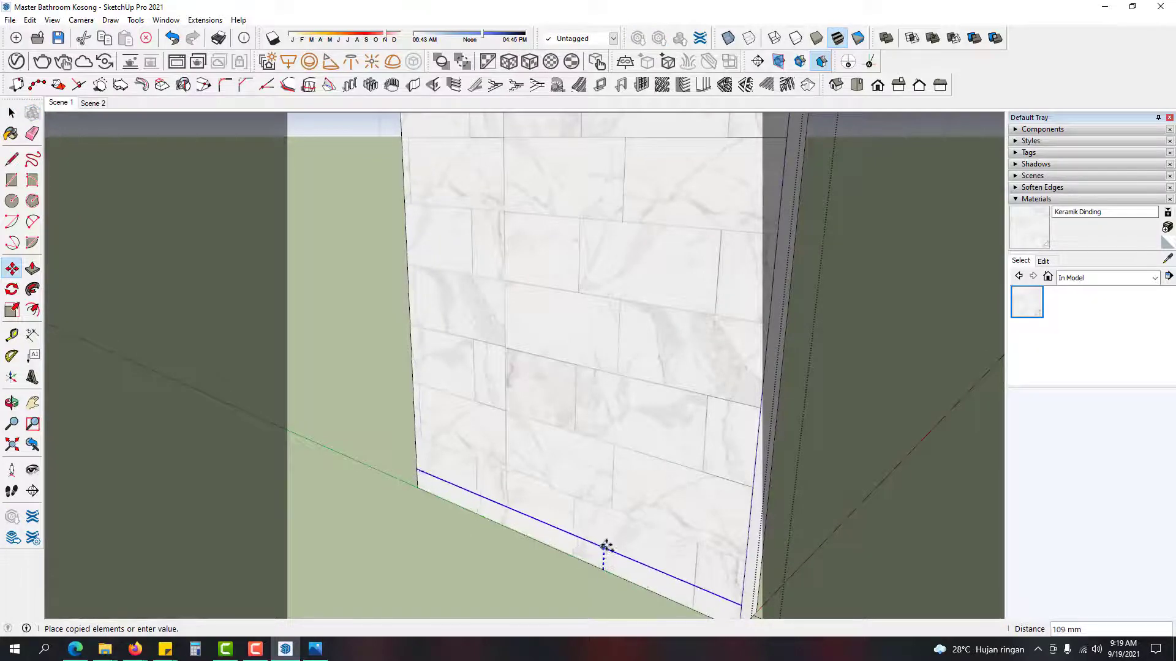
key(space)
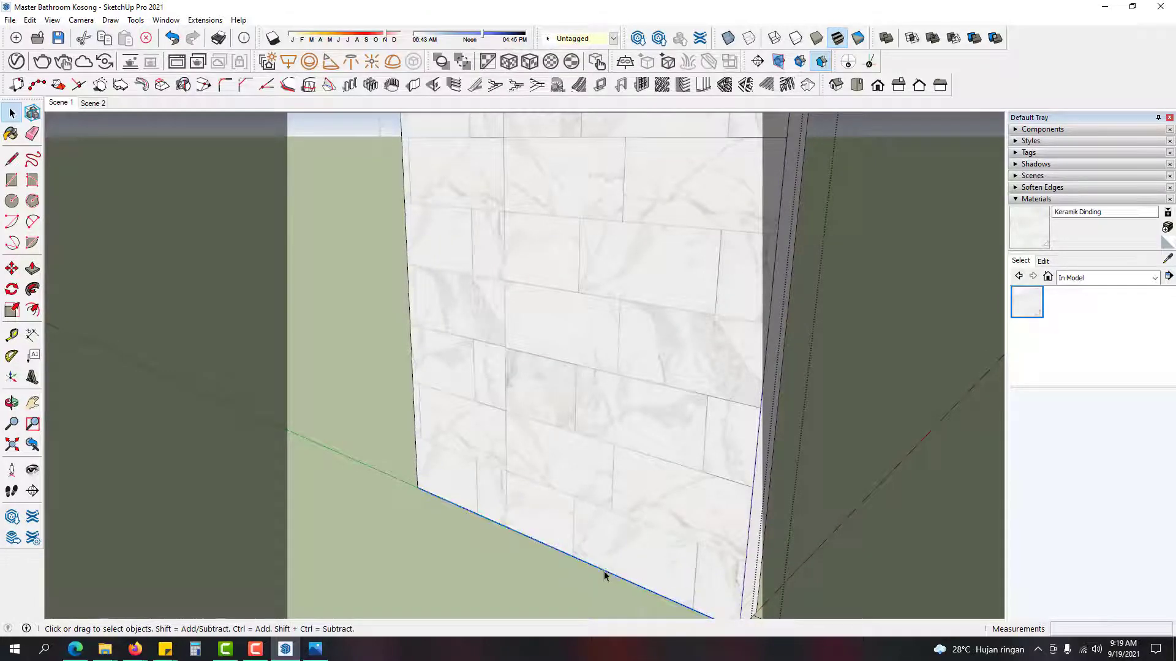
Step: Copy the bottom edge of the tiled face straight up about 900 mm onto a horizontal tile joint
shift+middle_drag(605, 572, 517, 480)
scroll(585, 501, up, 4)
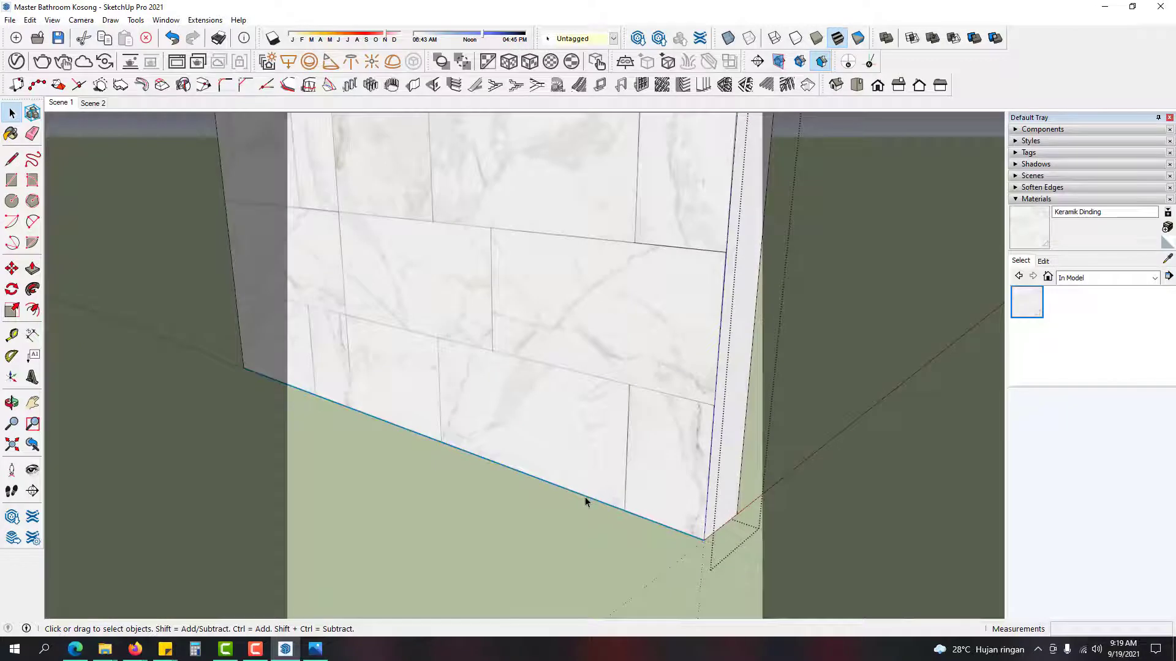
key(m)
click(586, 501)
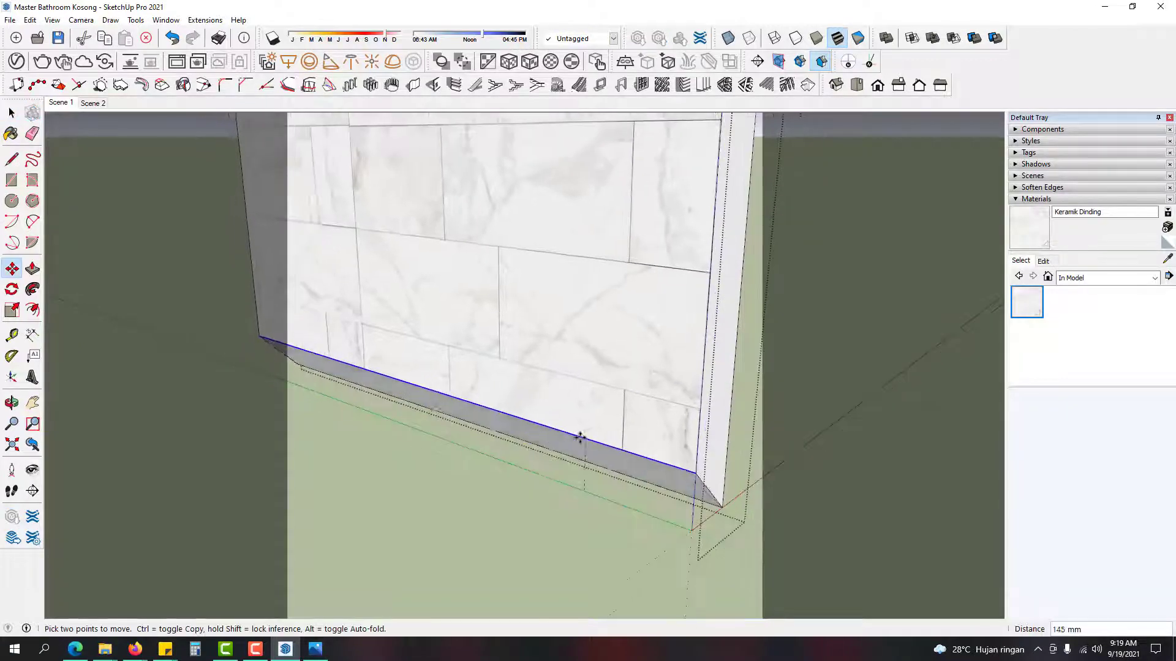
key(ctrl)
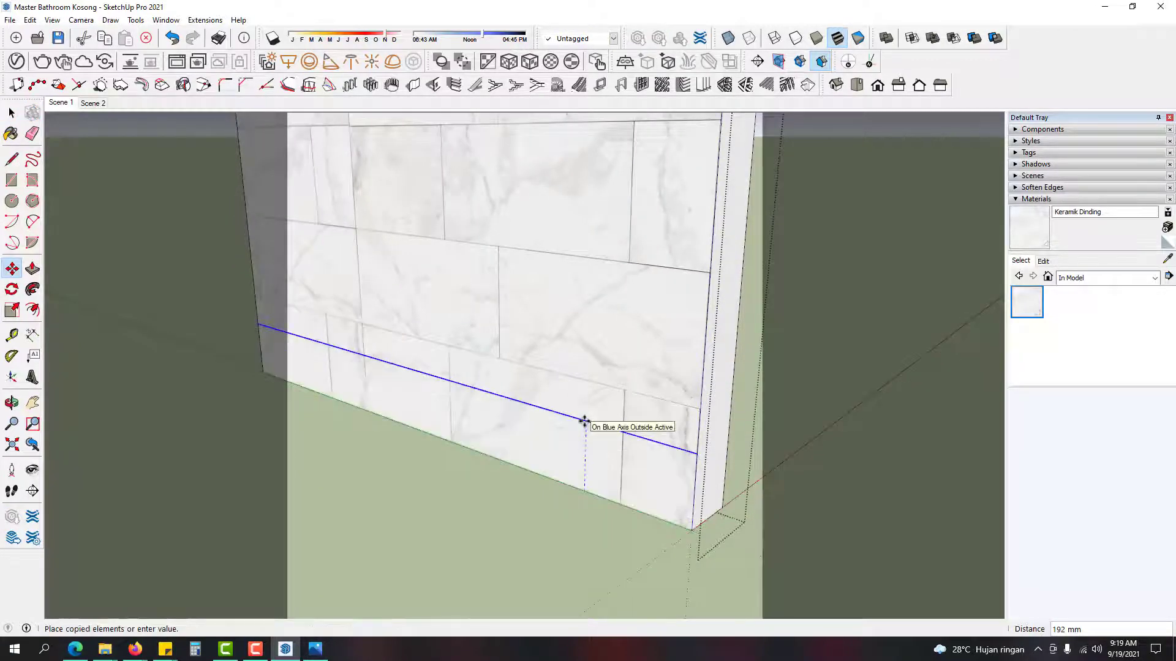
scroll(592, 383, down, 5)
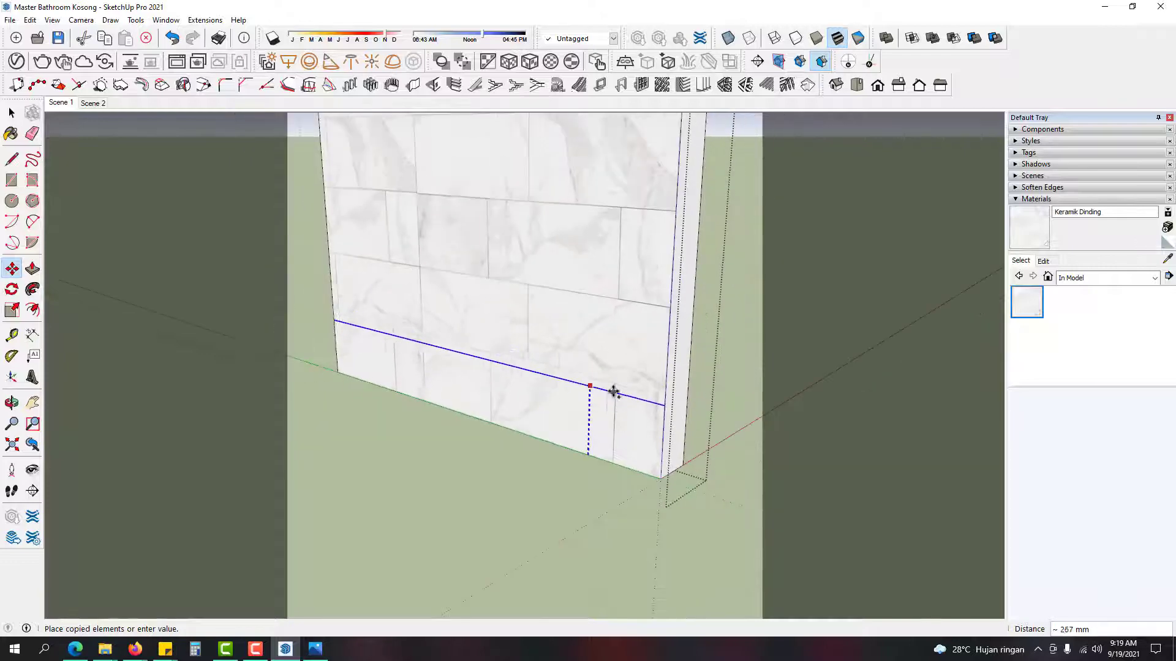
middle_drag(601, 376, 618, 298)
scroll(578, 343, up, 5)
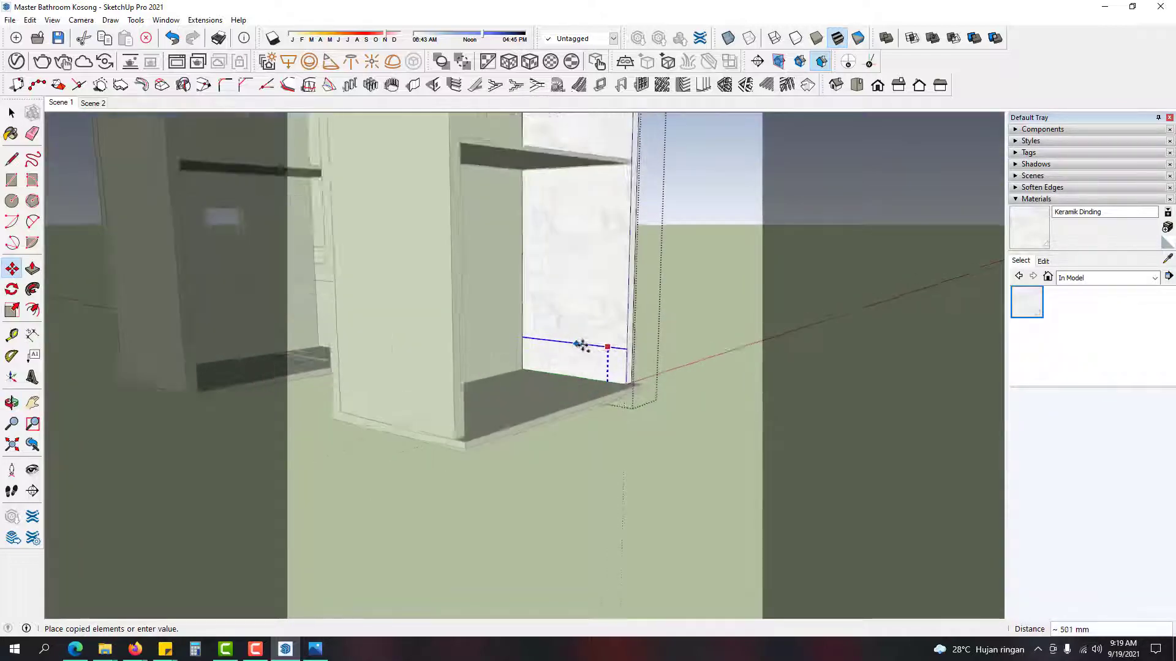
middle_drag(577, 315, 649, 343)
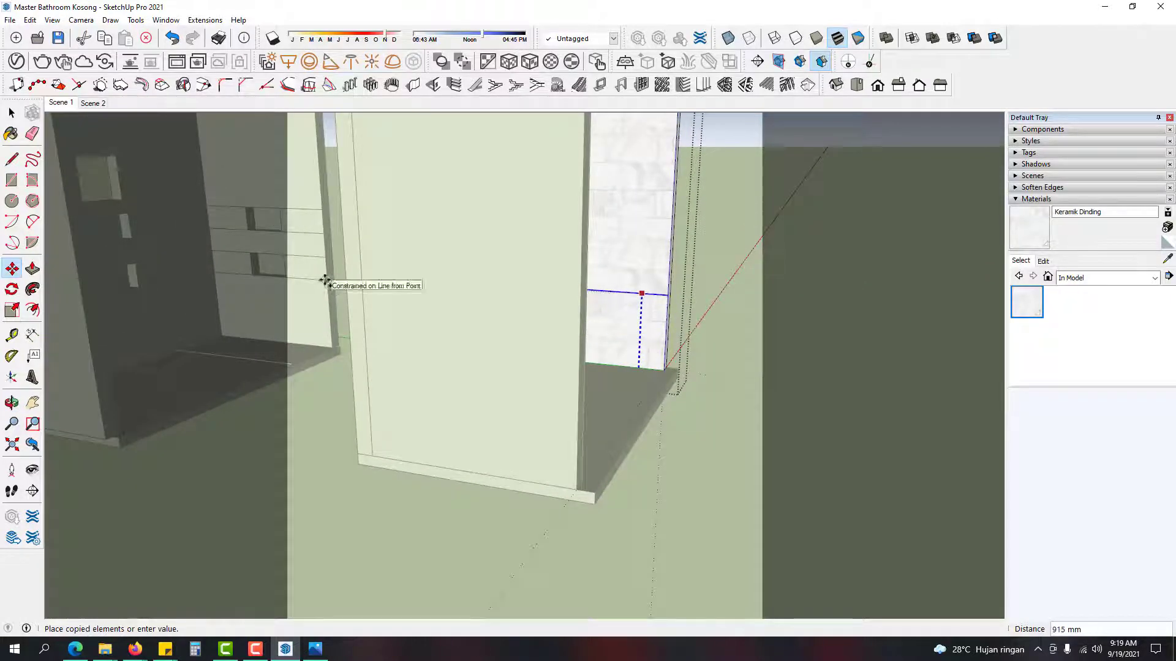
middle_drag(698, 278, 639, 289)
scroll(631, 288, up, 5)
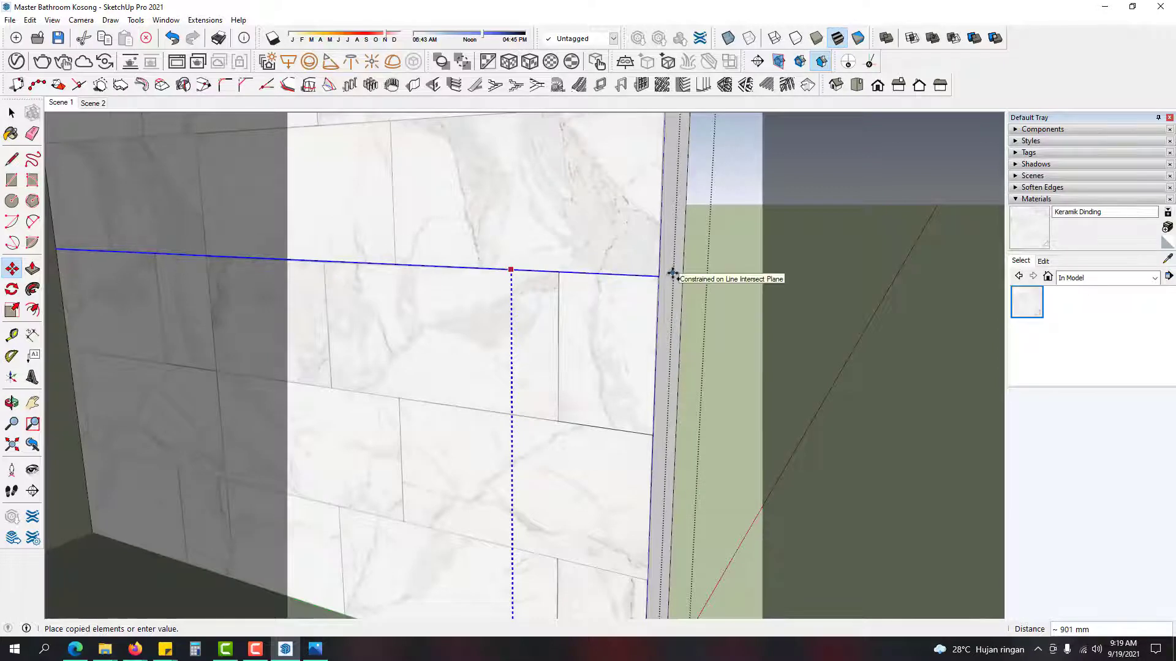
scroll(671, 274, down, 1)
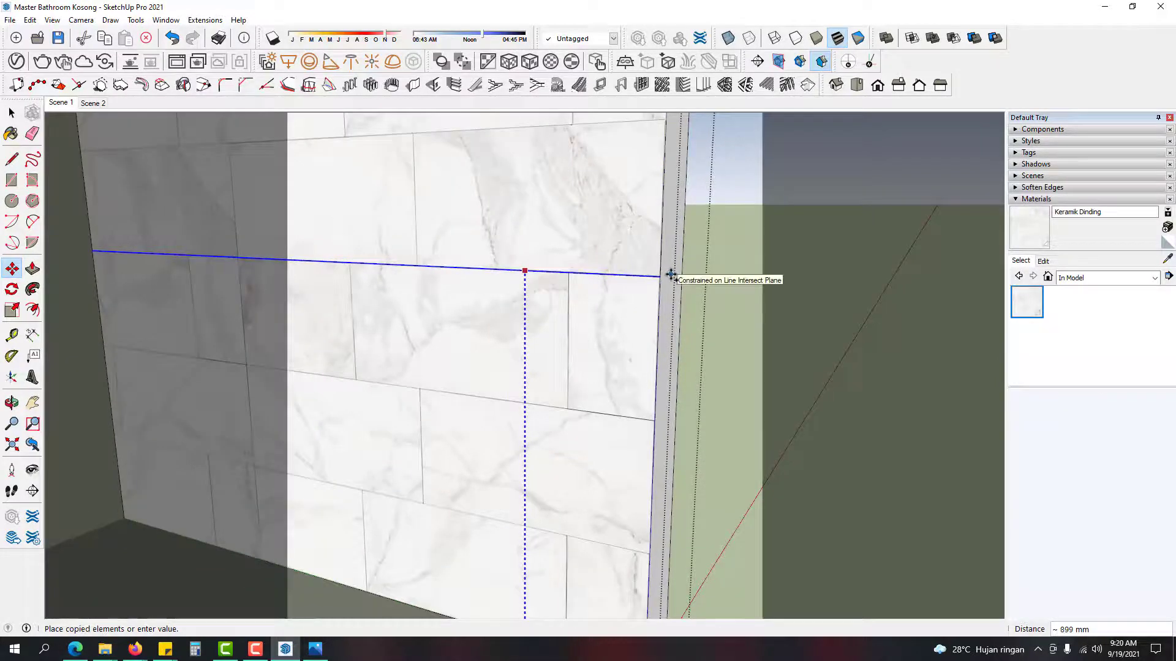
click(705, 275)
Step: Copy the new horizontal line 300 mm further up, onto the next horizontal tile joint
middle_drag(592, 257, 604, 361)
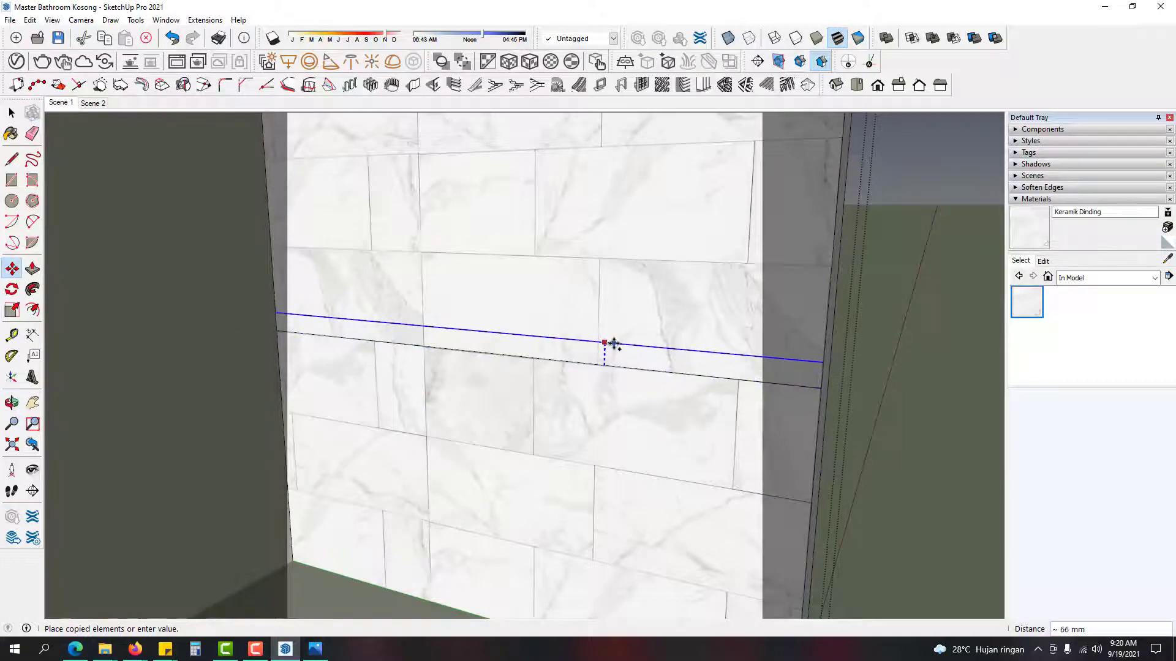
key(space)
key(m)
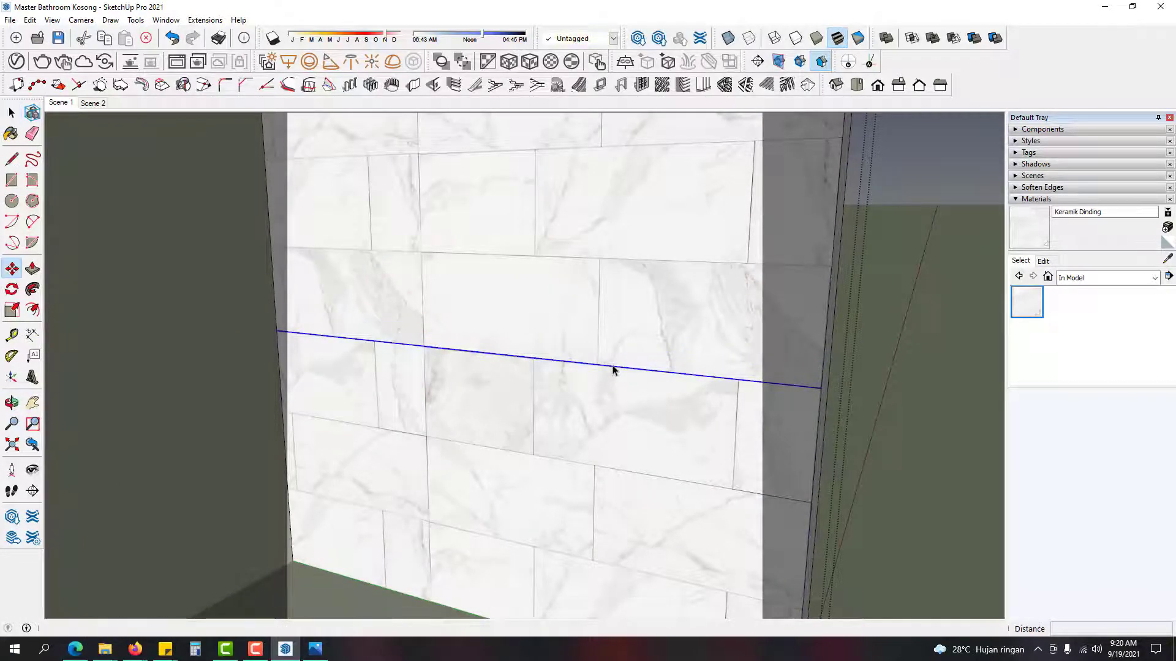
click(613, 369)
key(ctrl)
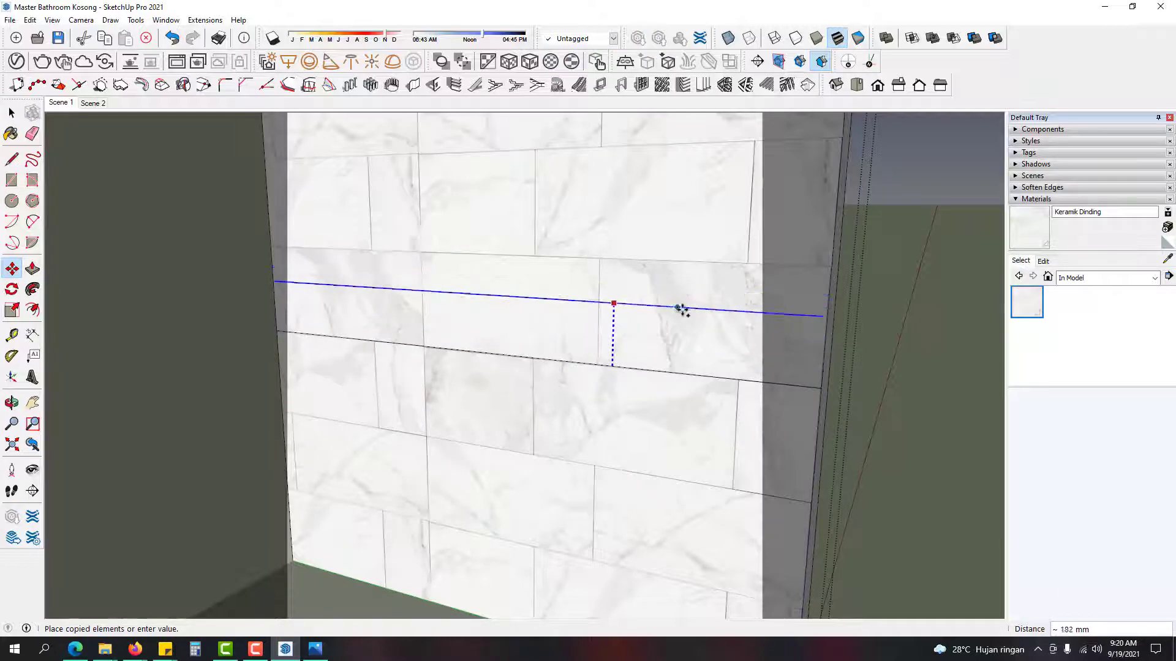
scroll(688, 268, up, 2)
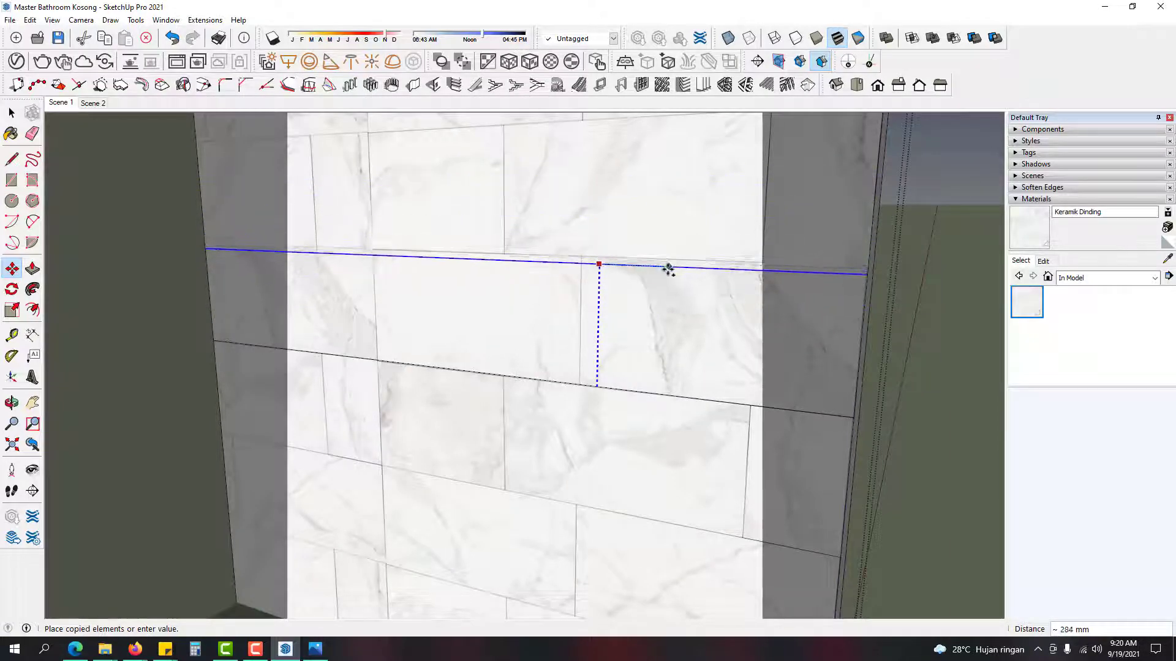
scroll(664, 257, up, 1)
scroll(662, 261, up, 1)
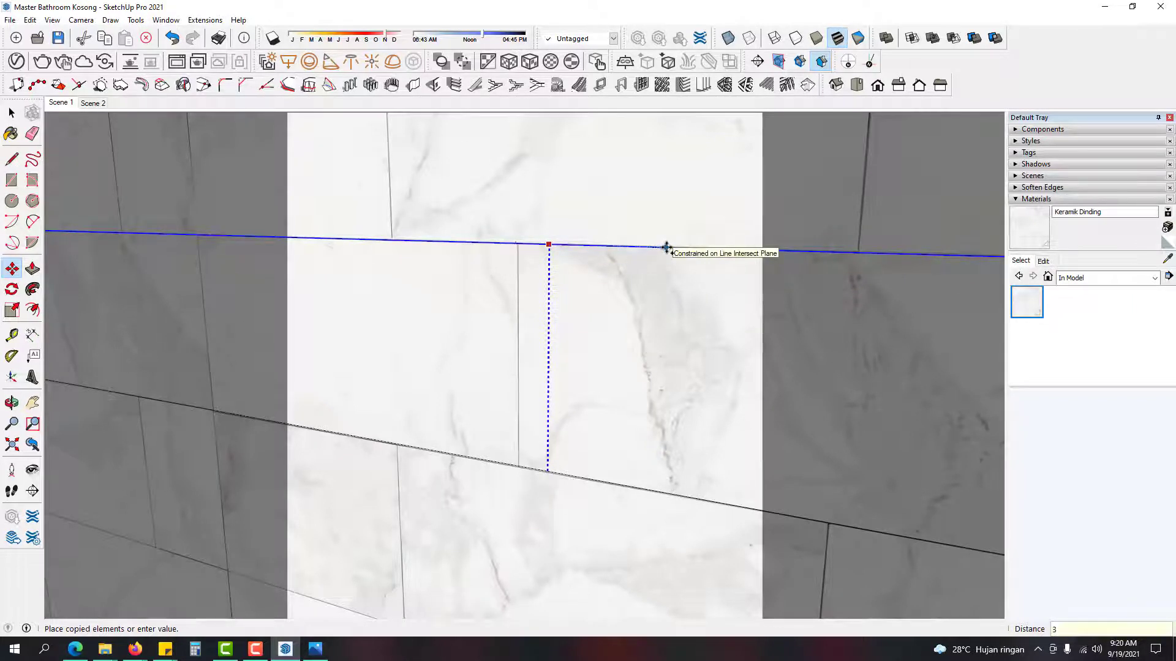
click(661, 248)
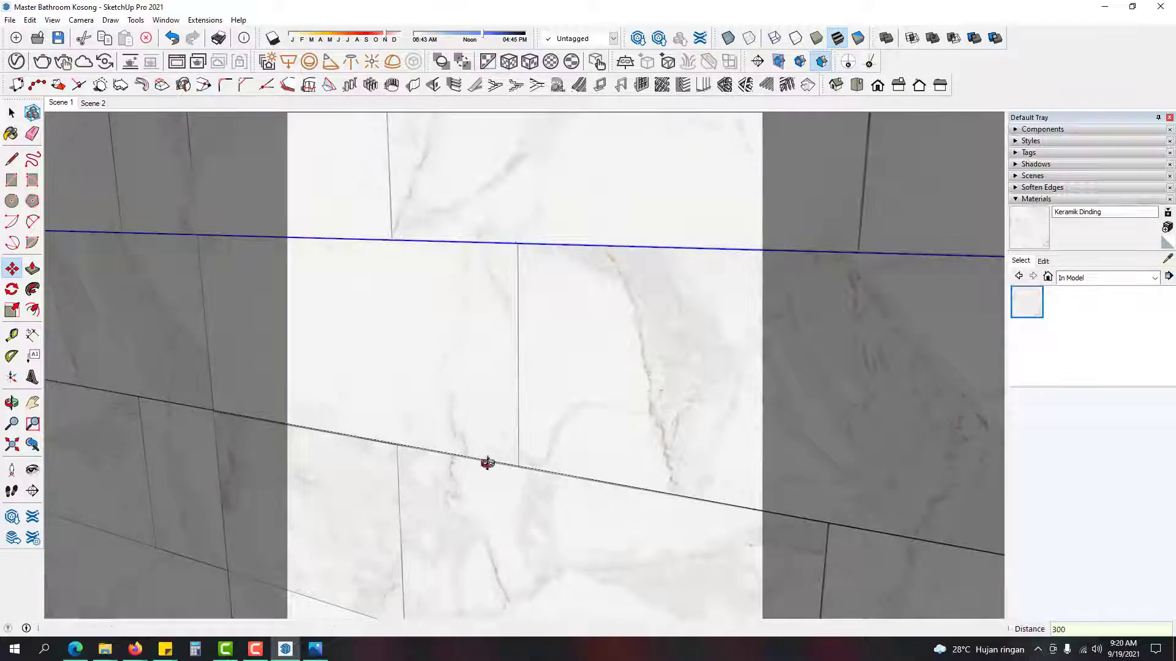
Step: Adjust the height of the lower horizontal line slightly so that it sits on the tile joint
key(space)
scroll(559, 399, down, 2)
mouse_move(607, 361)
middle_down()
mouse_move(556, 367)
mouse_move(549, 338)
mouse_move(525, 351)
mouse_move(646, 475)
middle_up()
scroll(766, 480, up, 2)
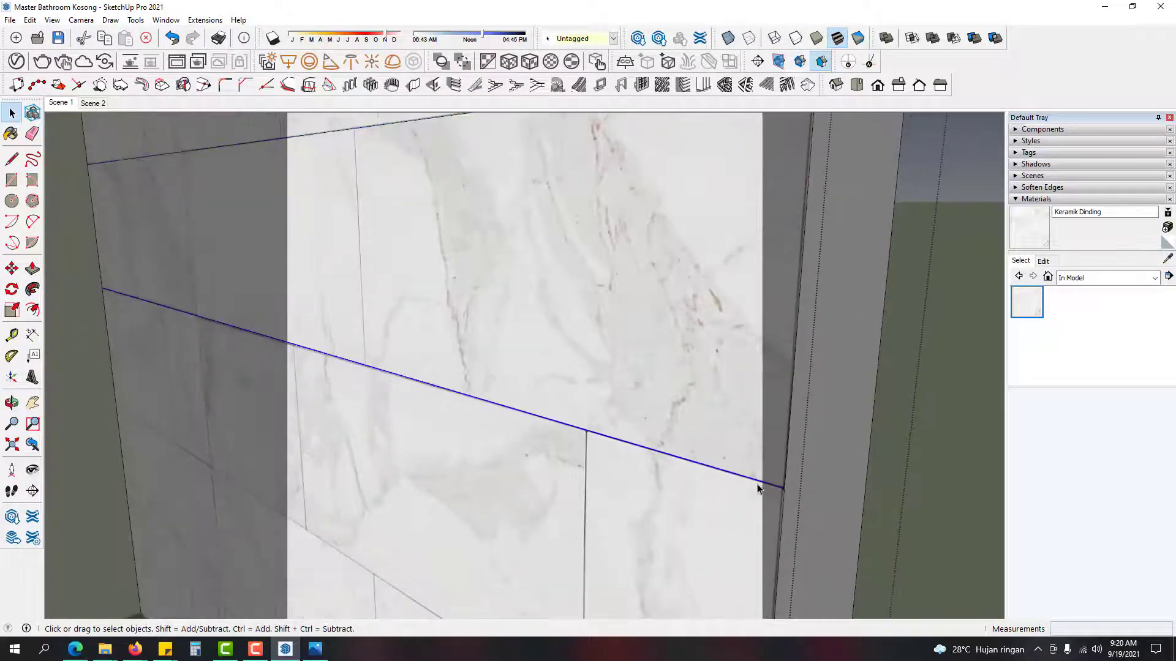
scroll(719, 487, up, 3)
scroll(677, 475, up, 4)
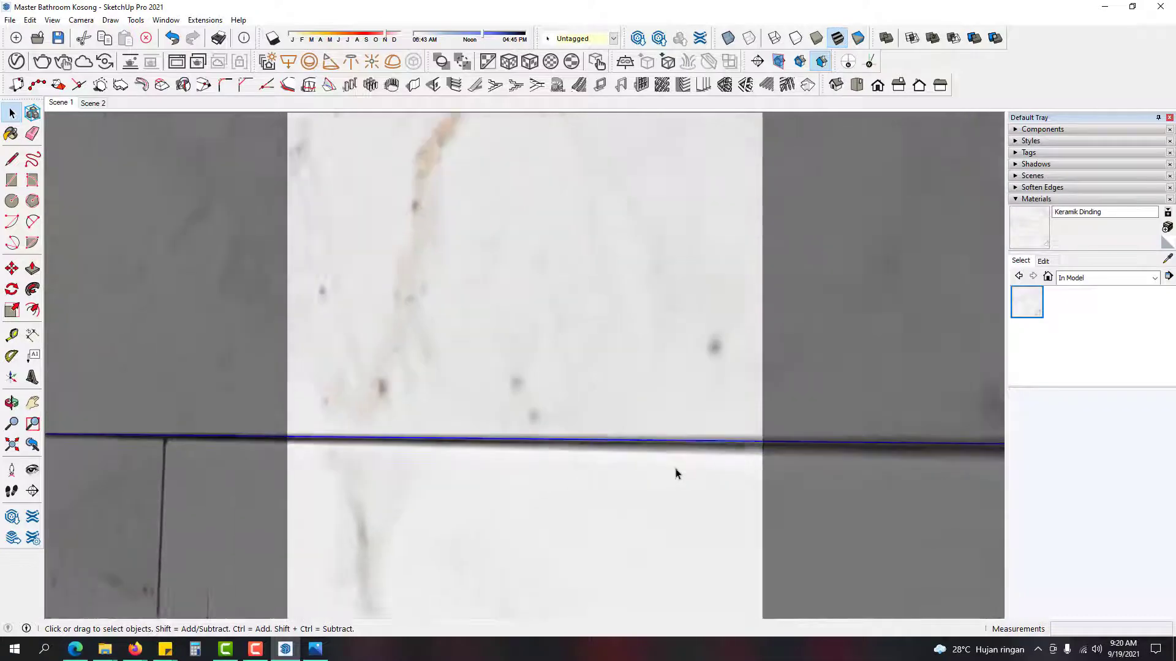
key(m)
click(679, 425)
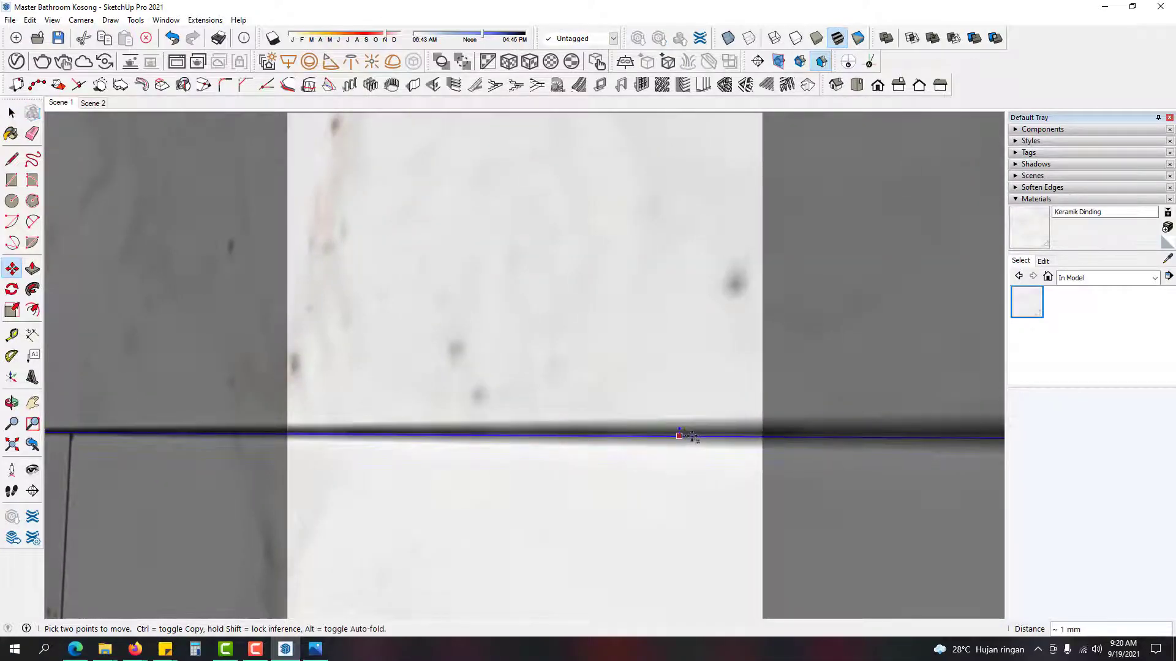
key(space)
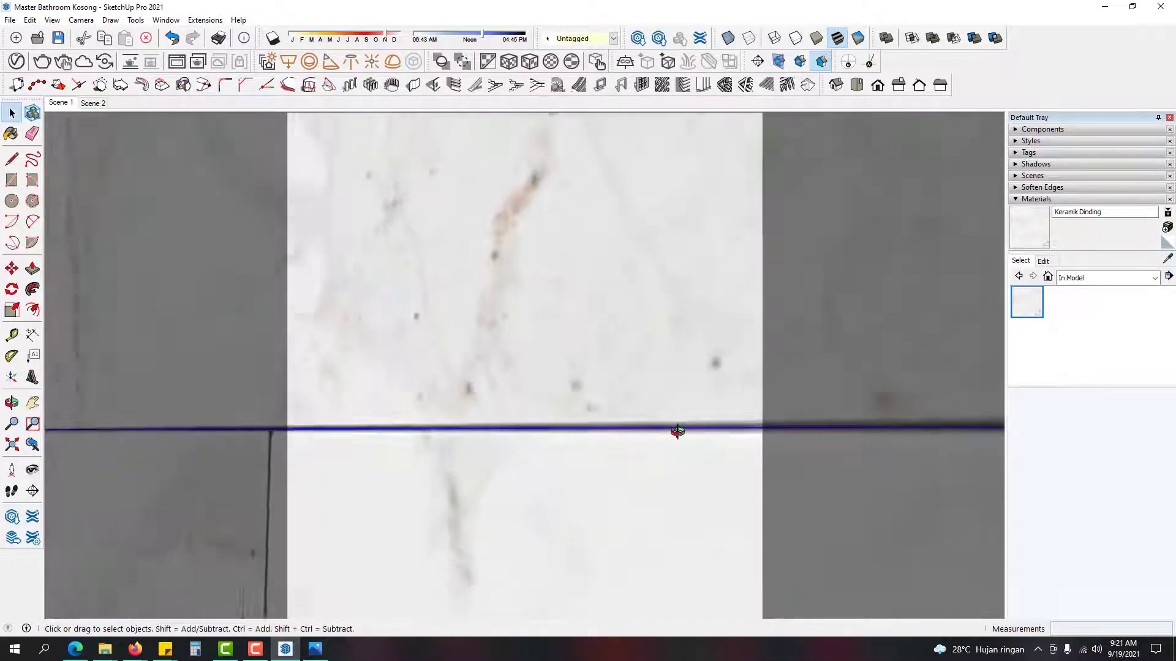
Step: Copy the wall's vertical side edge between the two horizontal lines across to the vertical joint in that tile row
middle_drag(677, 428, 735, 422)
scroll(559, 357, down, 2)
shift+middle_drag(559, 357, 656, 398)
scroll(656, 399, down, 3)
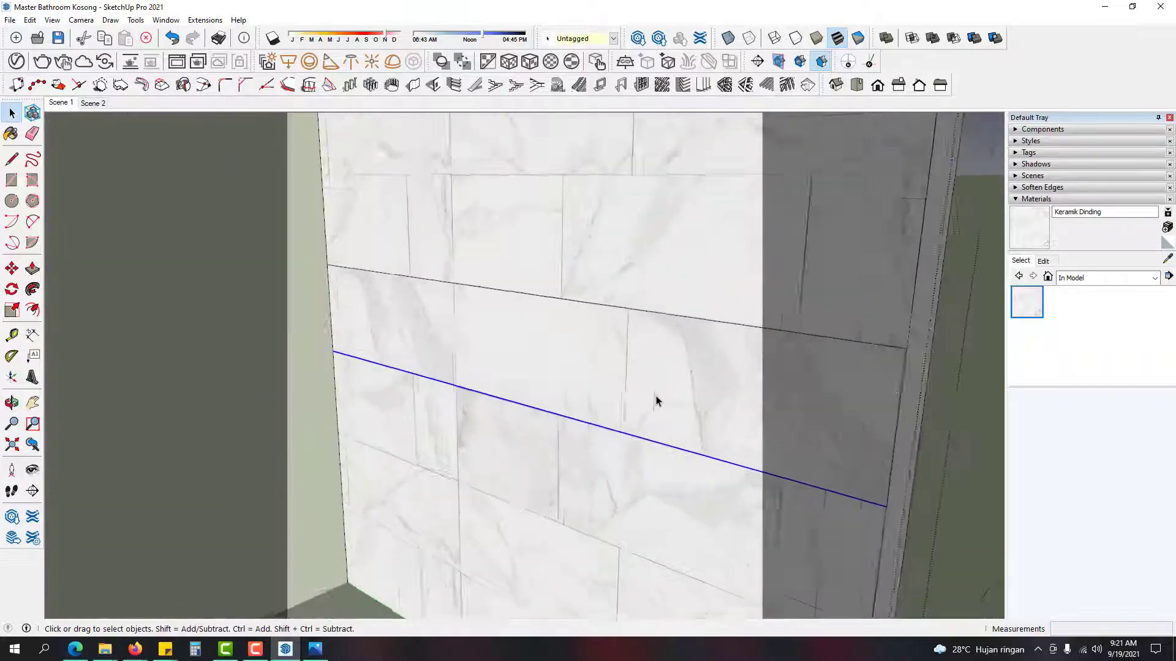
mouse_move(858, 386)
middle_down()
mouse_move(932, 459)
mouse_move(877, 381)
middle_up()
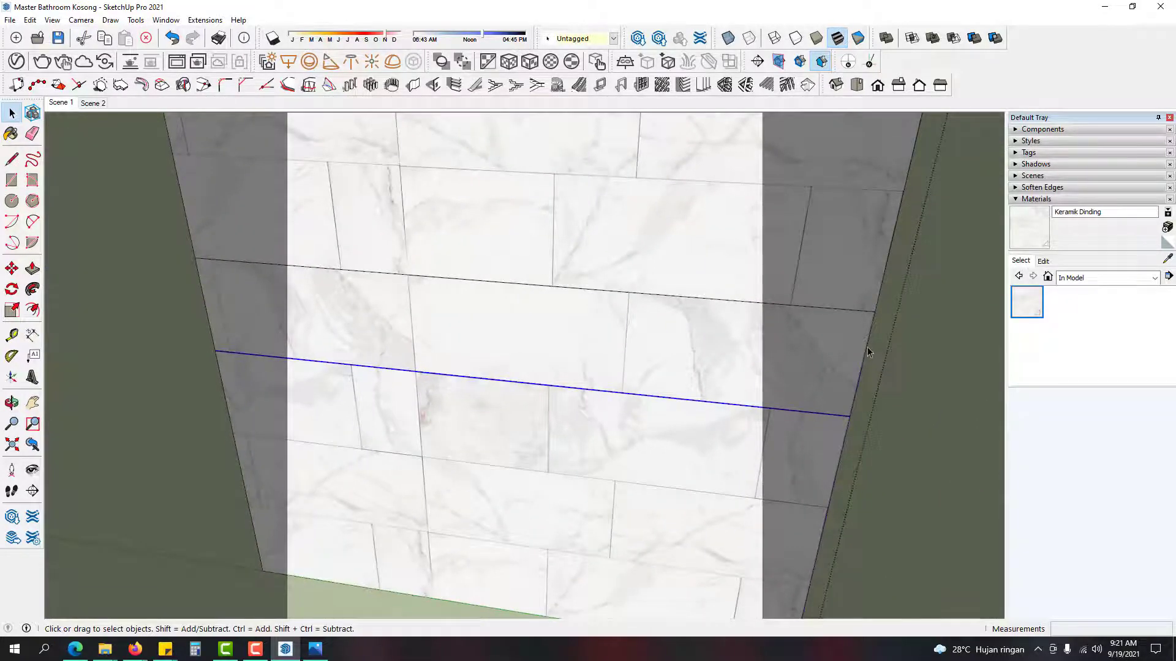
click(866, 349)
key(m)
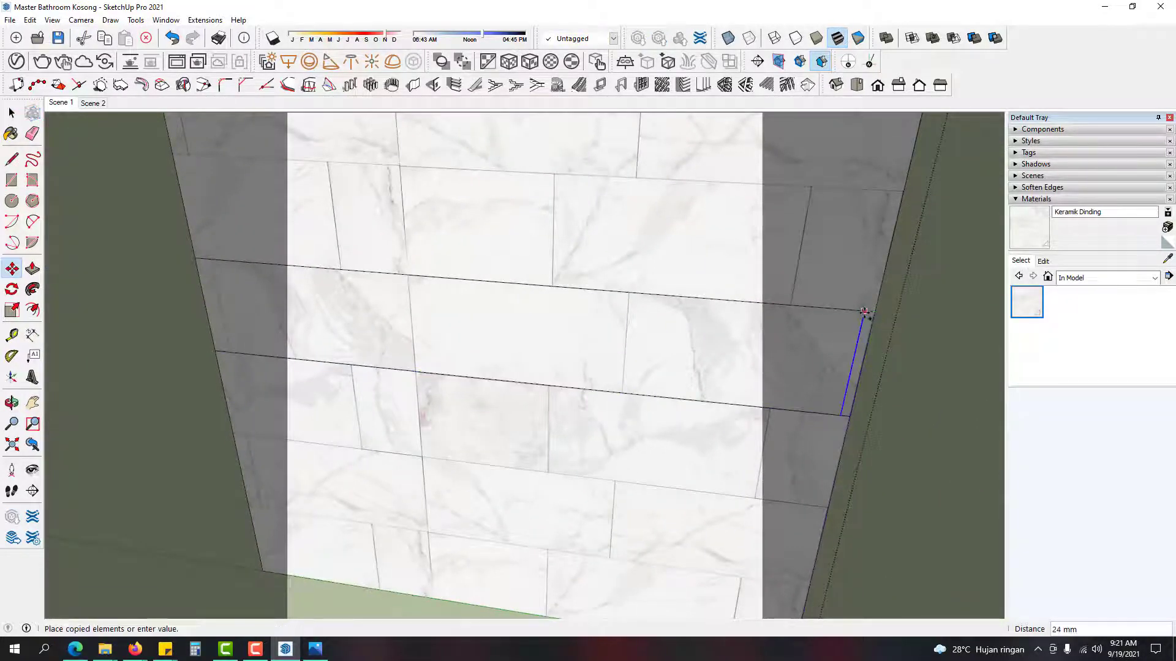
key(space)
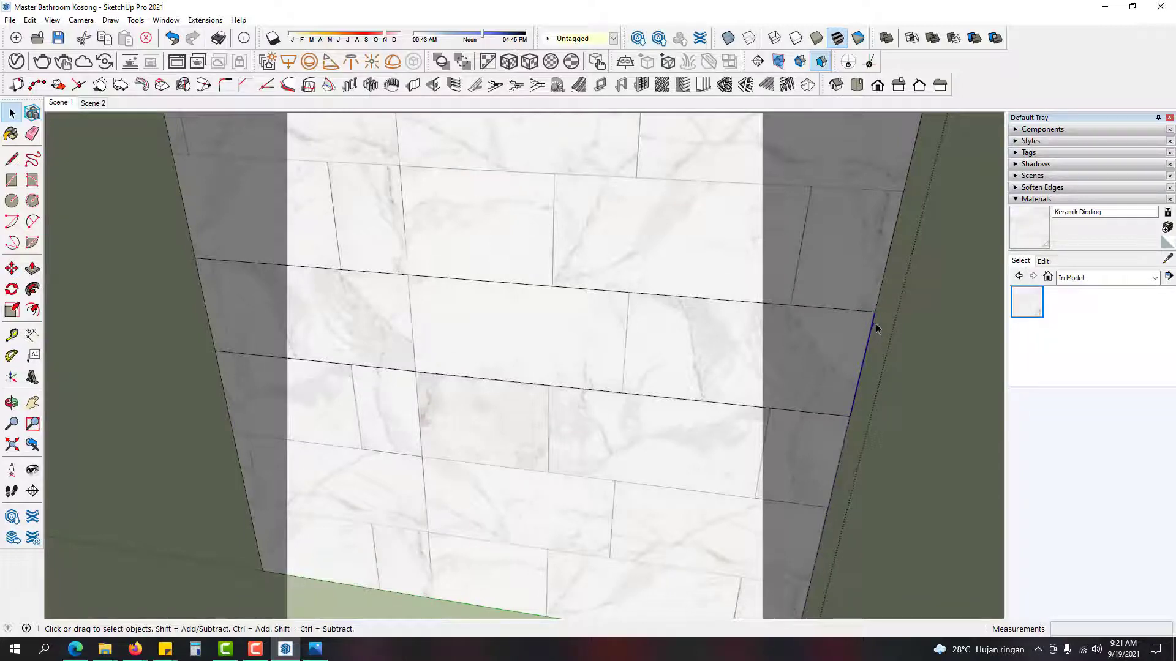
key(m)
key(ctrl)
click(875, 312)
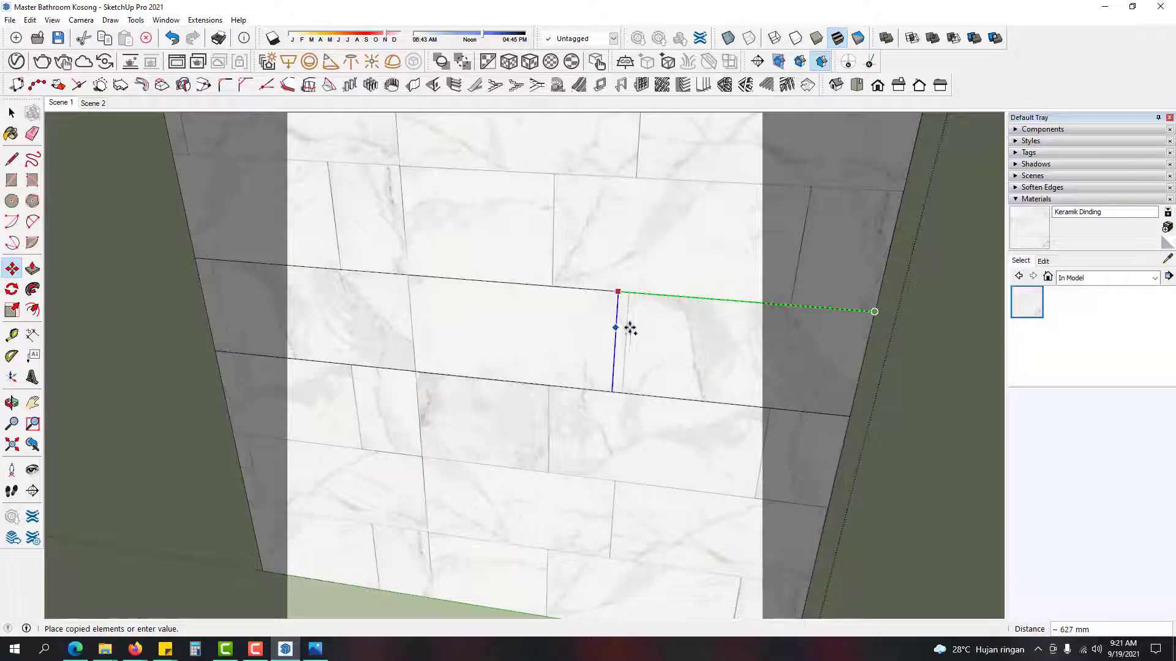
scroll(630, 330, up, 6)
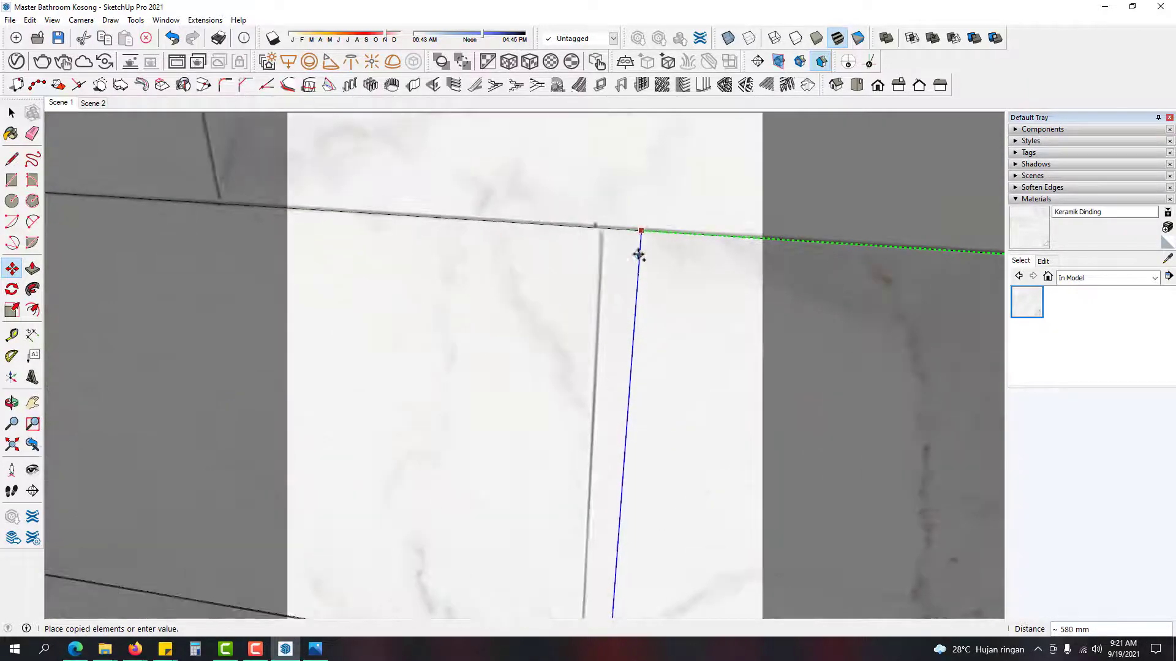
click(603, 228)
Step: Copy the new vertical line about 603 mm further along the row onto the next vertical tile joint
click(603, 228)
scroll(730, 245, down, 4)
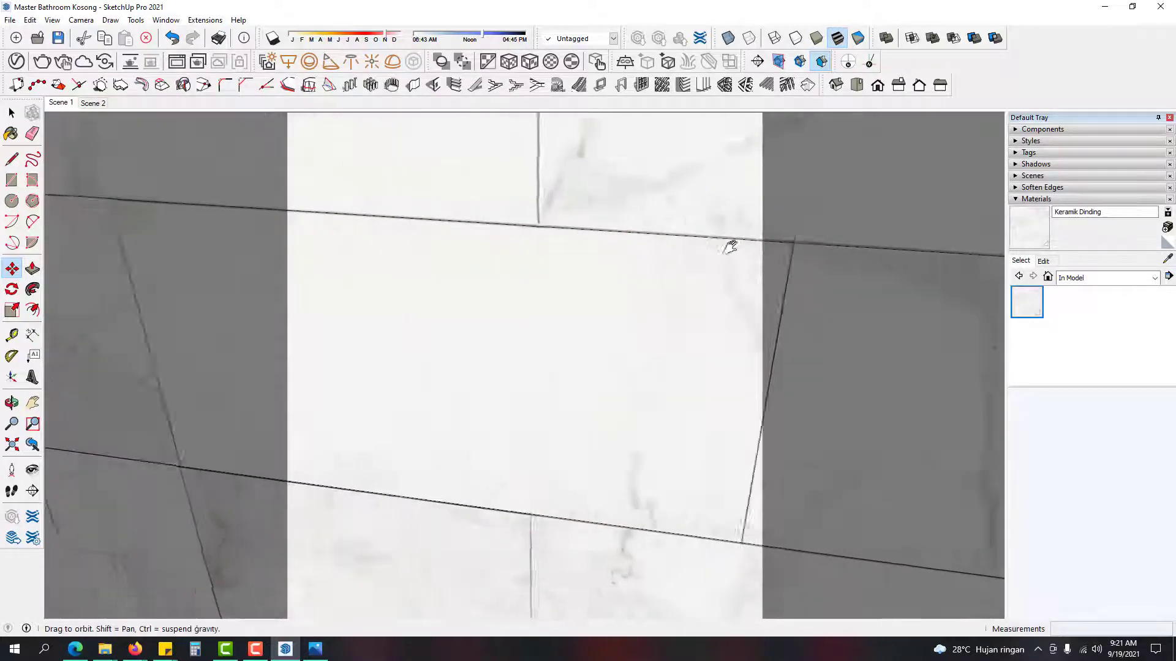
scroll(376, 228, up, 3)
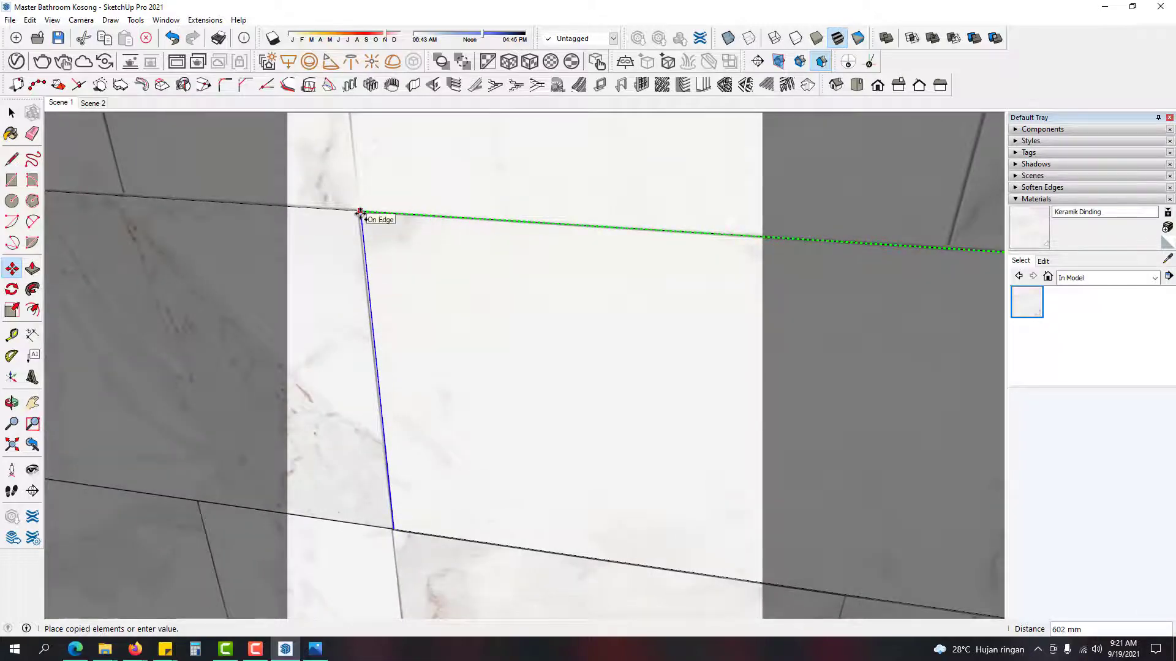
scroll(362, 222, up, 1)
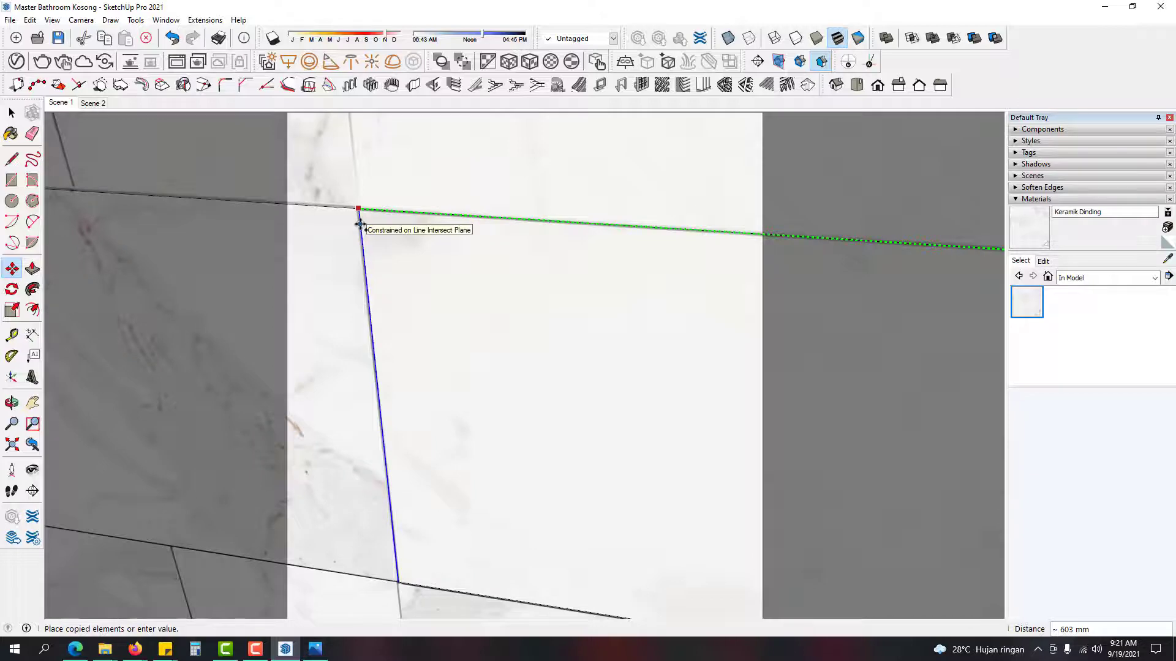
click(360, 224)
key(space)
Step: Push the tile-sized rectangle 149 mm into the end wall to form a niche and close the wall group
scroll(392, 251, down, 3)
middle_drag(414, 283, 544, 351)
click(553, 347)
key(p)
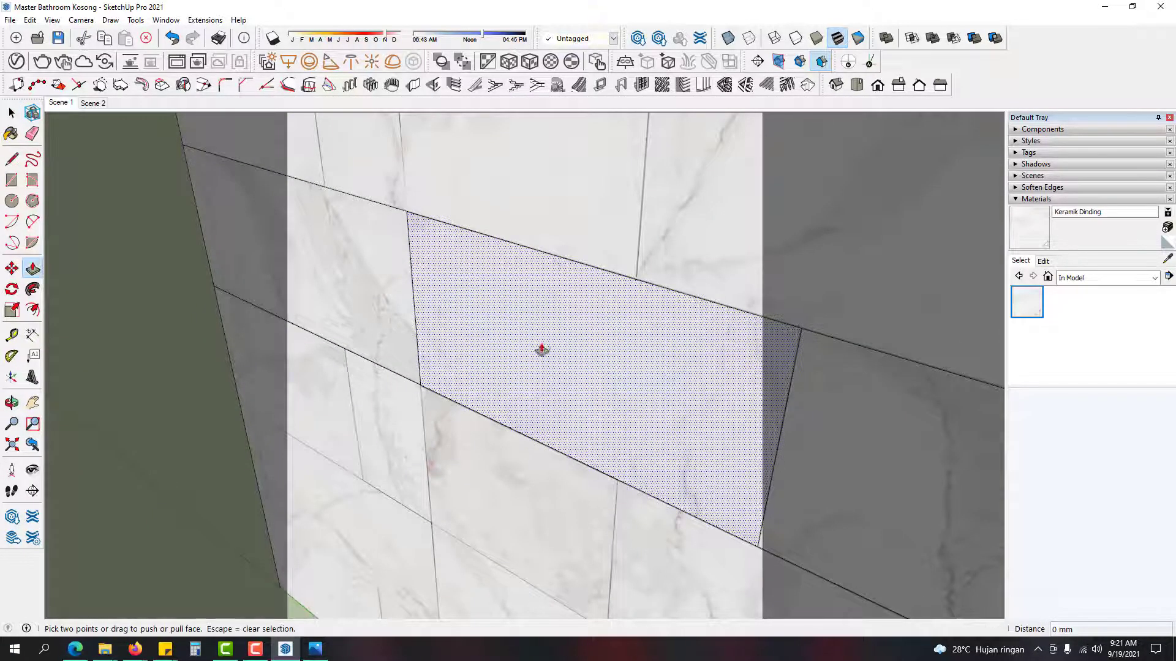
click(539, 347)
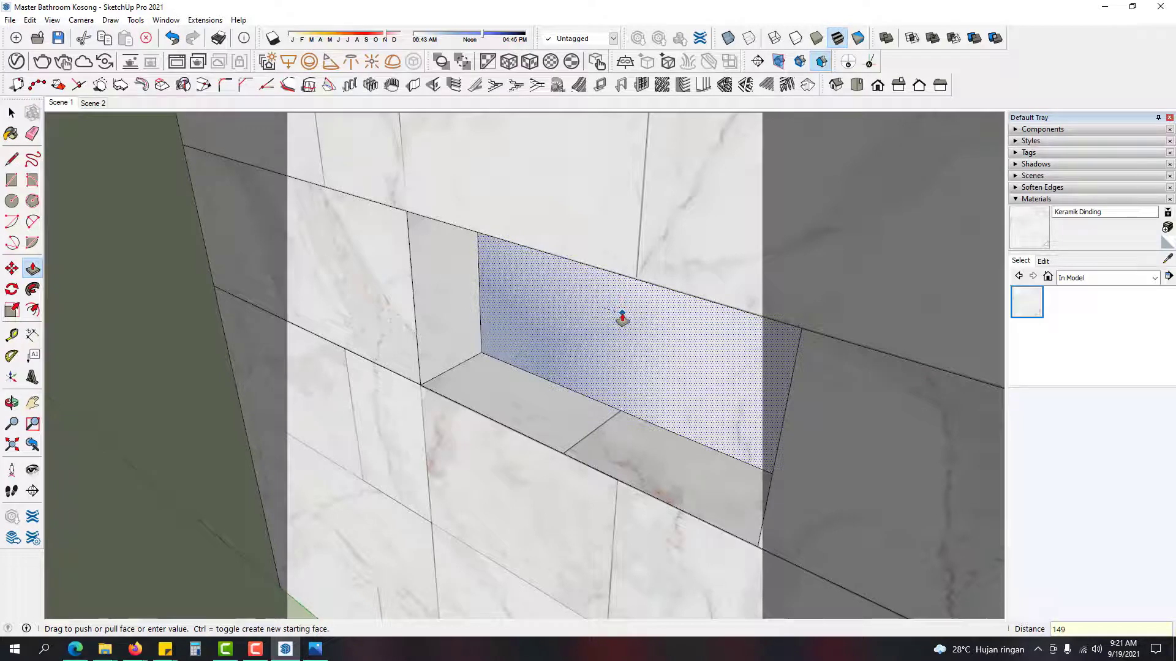
key(Return)
middle_drag(625, 319, 653, 174)
key(space)
middle_drag(649, 277, 333, 281)
scroll(554, 322, down, 8)
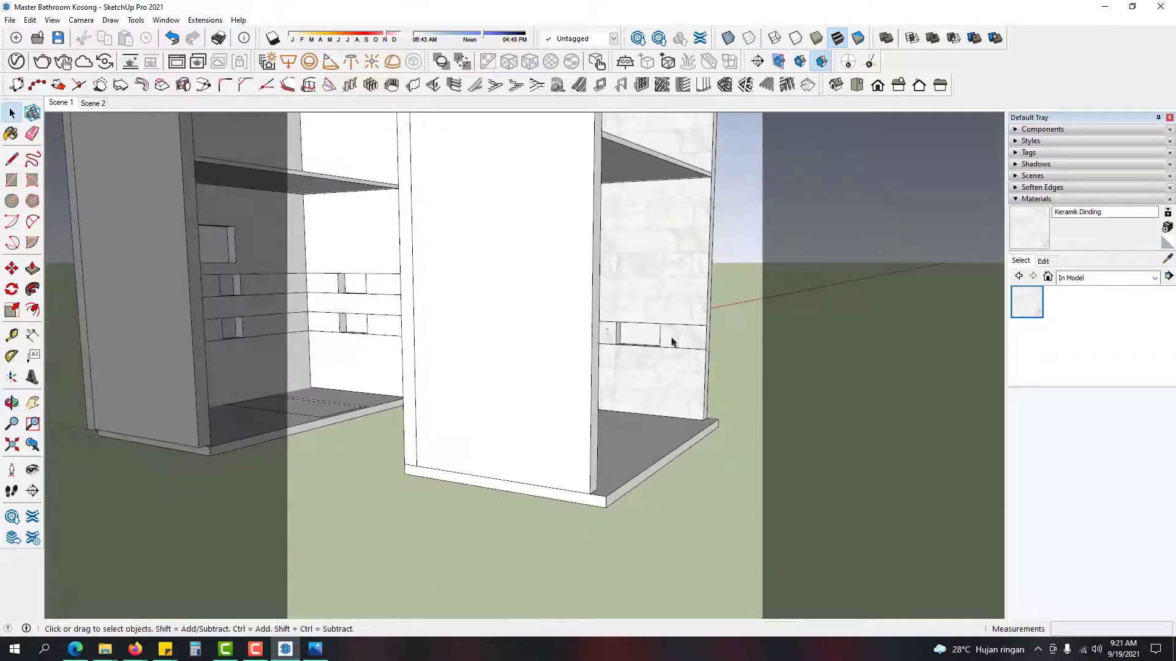
scroll(691, 339, up, 4)
middle_drag(691, 339, 658, 323)
scroll(660, 326, up, 3)
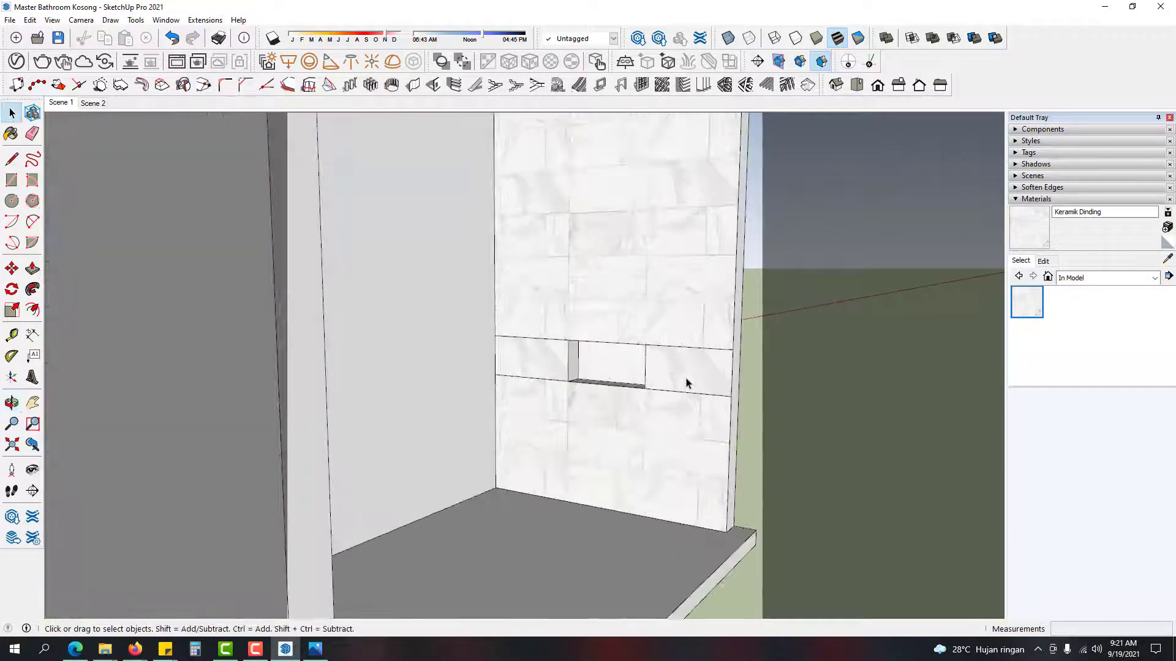
Step: Open the end wall group and copy the niche's top horizontal line about 297 mm up onto the next tile joint
double_click(678, 347)
click(676, 350)
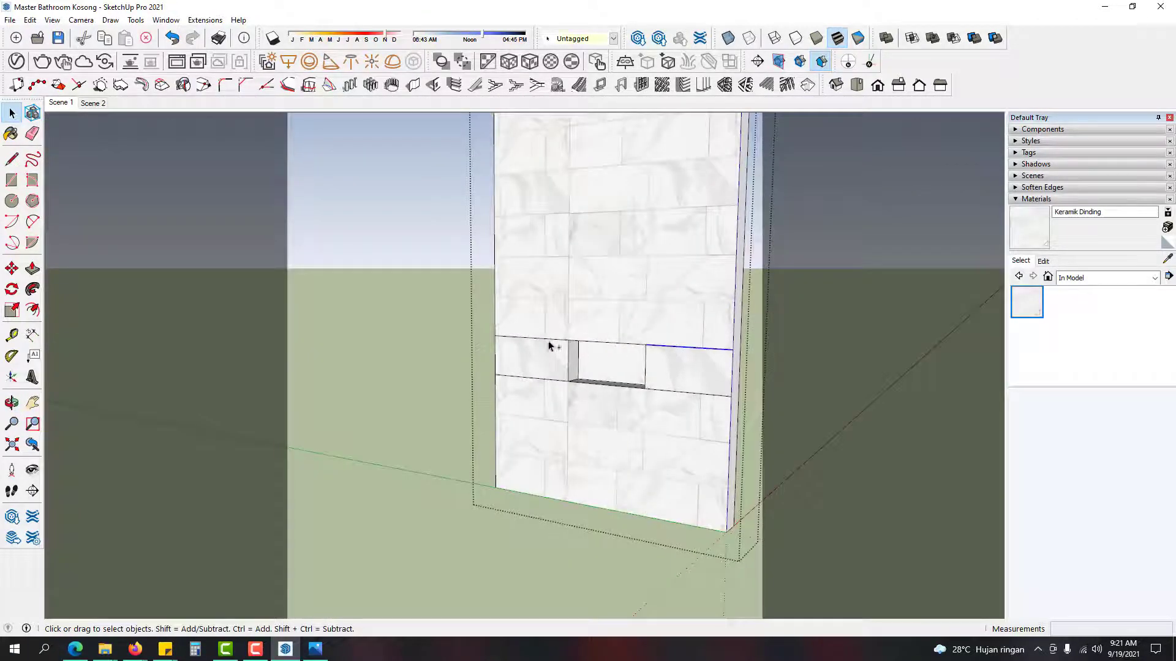
scroll(673, 347, up, 2)
scroll(655, 351, up, 1)
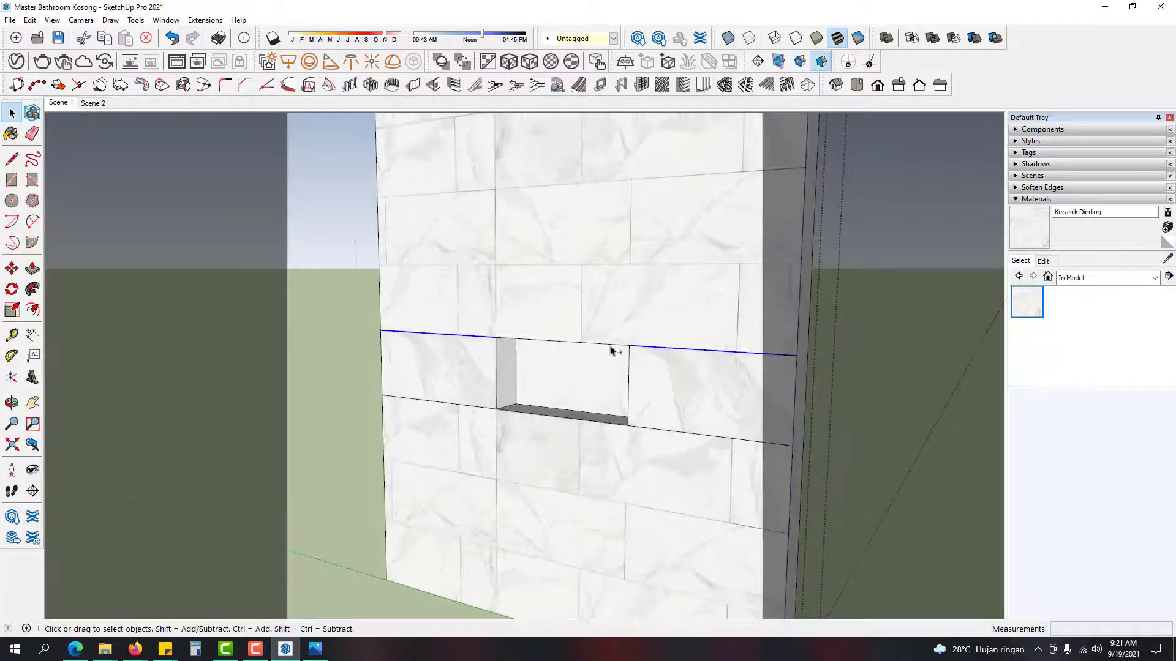
scroll(611, 351, down, 3)
key(m)
click(630, 344)
key(ctrl)
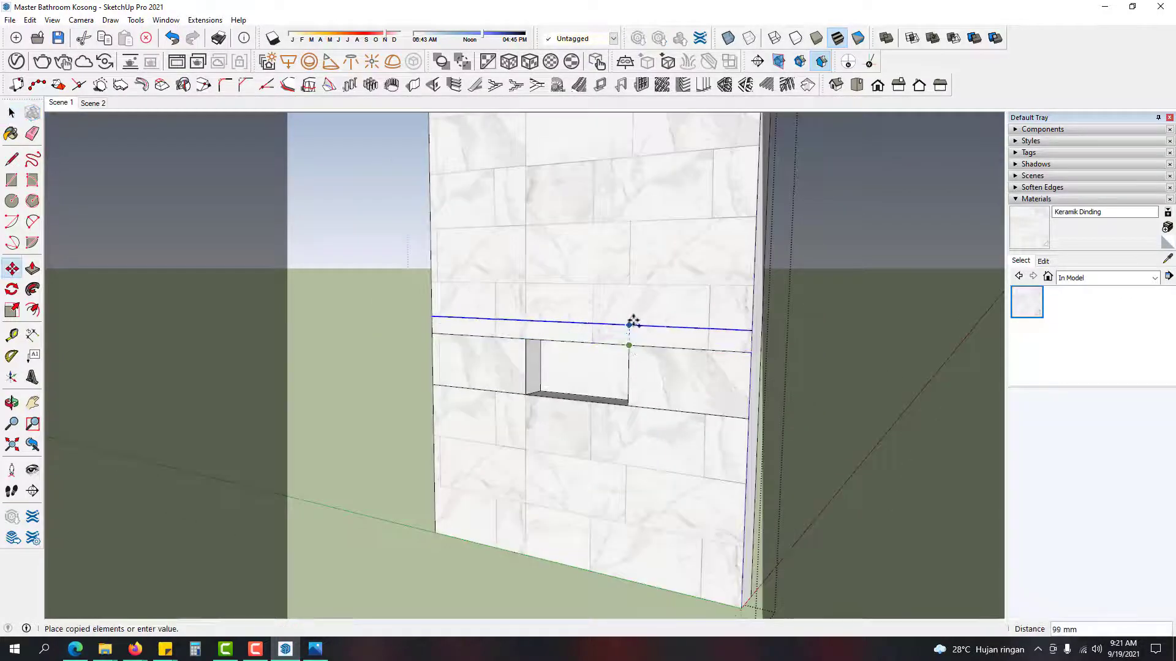
scroll(636, 300, up, 2)
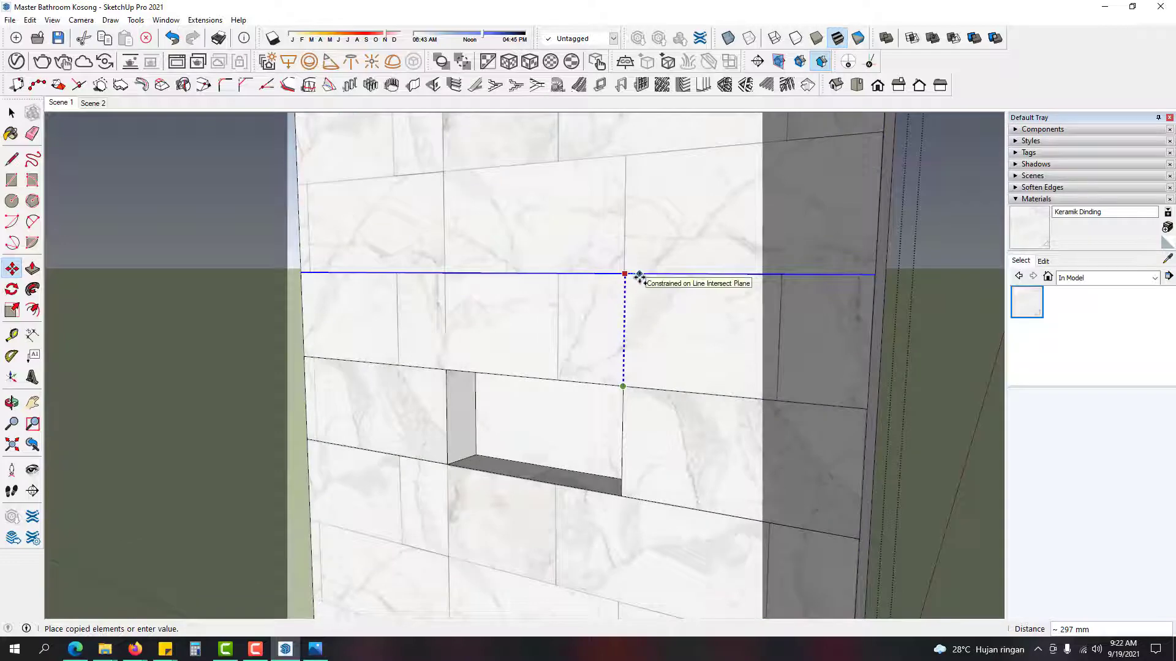
scroll(638, 277, up, 3)
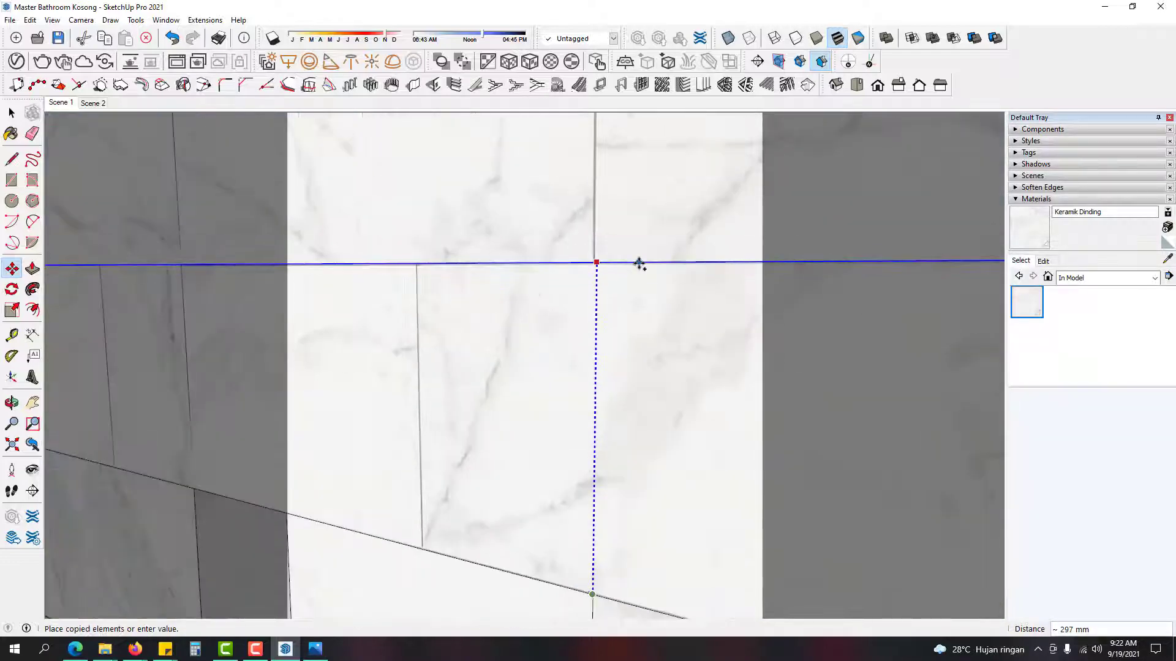
click(596, 262)
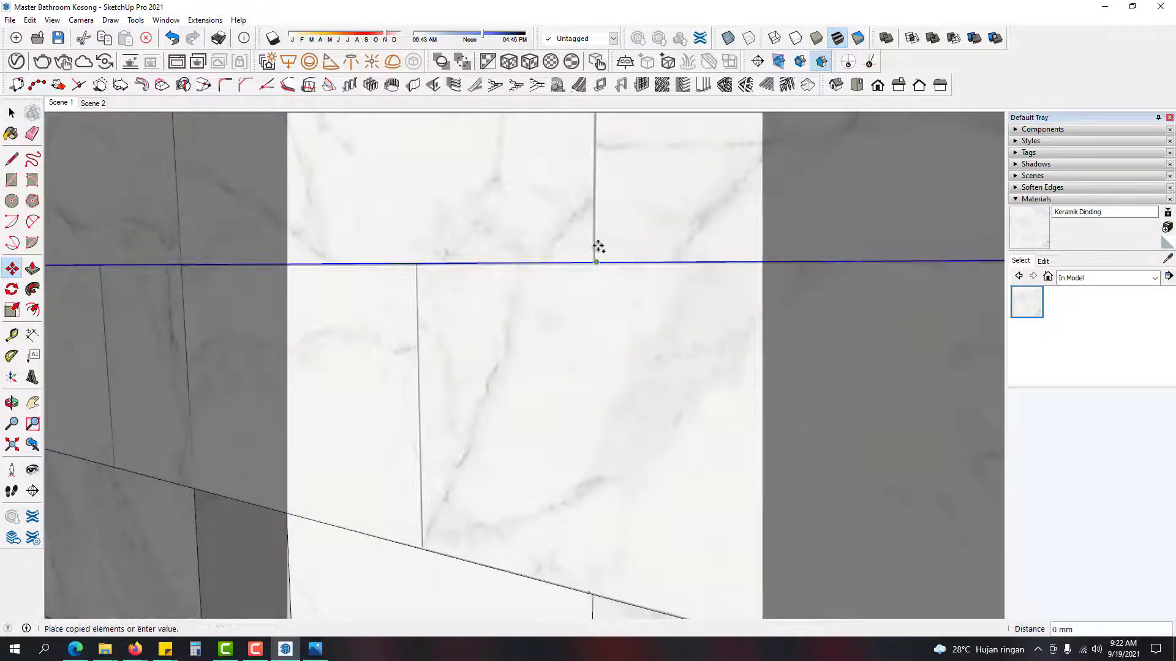
Step: Copy the new horizontal line about 301 mm further up onto the following tile joint
middle_drag(596, 249, 596, 352)
scroll(633, 265, up, 4)
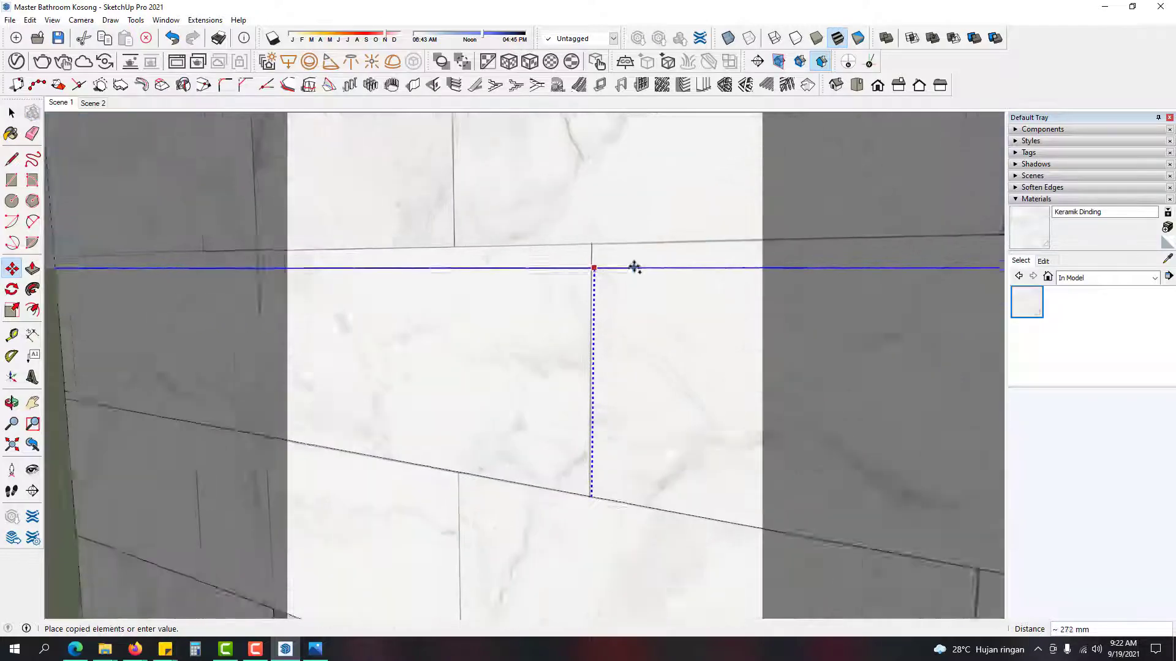
scroll(635, 244, up, 1)
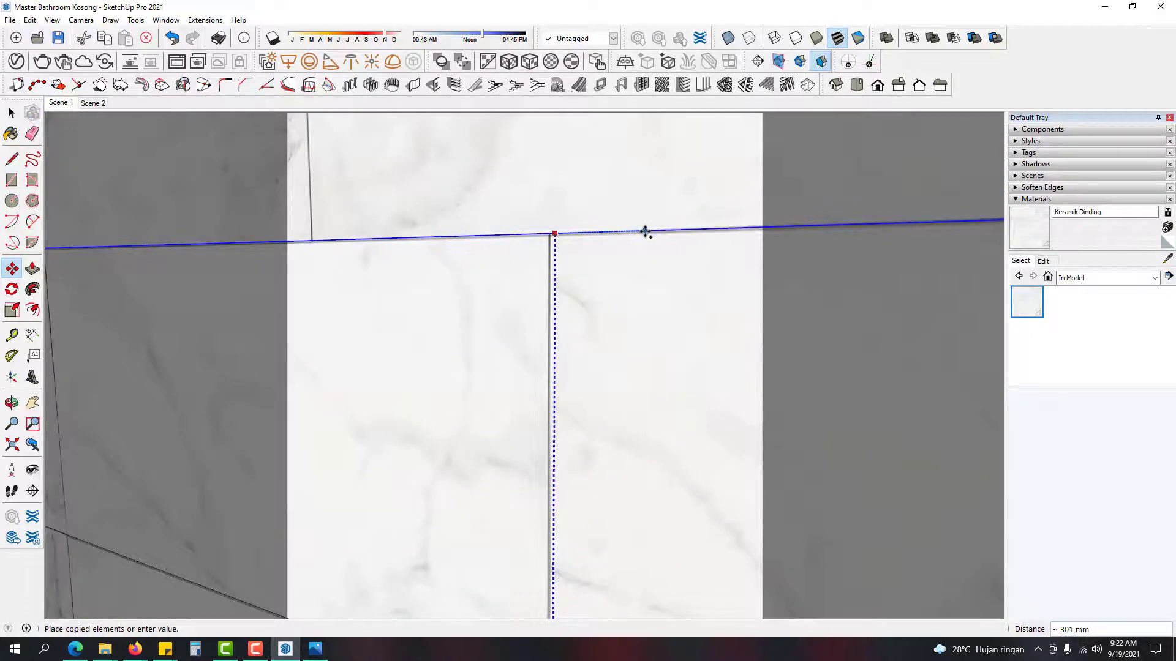
click(645, 233)
key(space)
Step: Copy the niche's two vertical edges straight up between the two new horizontal lines to outline a second niche
scroll(610, 276, down, 3)
middle_drag(598, 294, 560, 375)
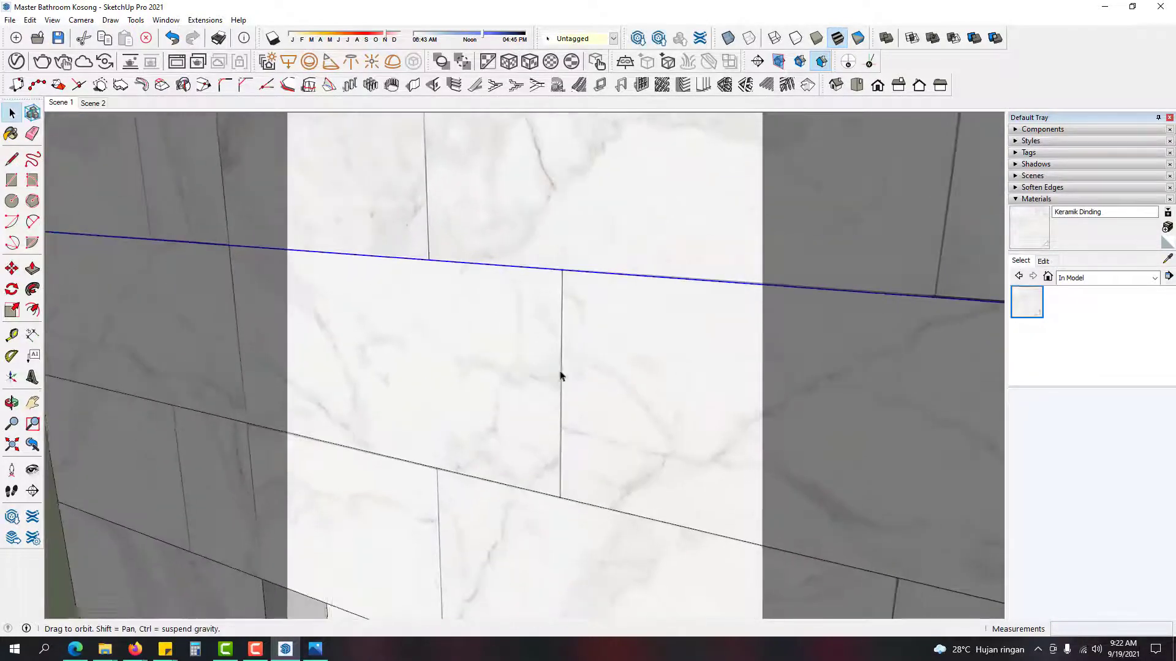
scroll(606, 386, down, 4)
click(578, 581)
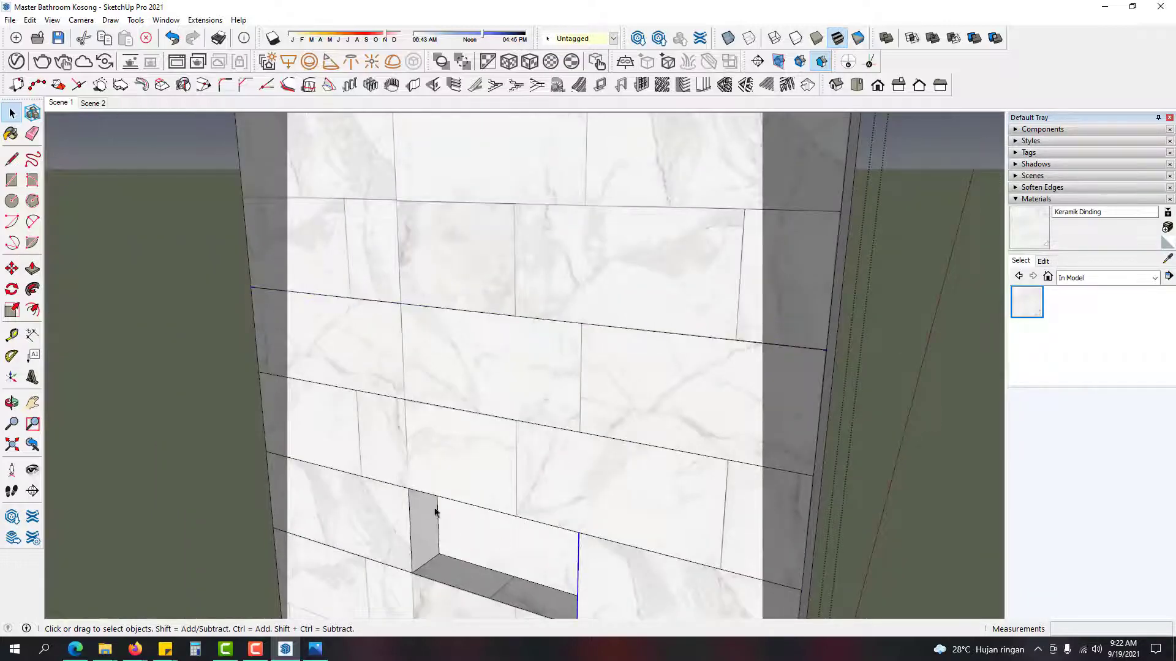
key(m)
click(410, 489)
key(ctrl)
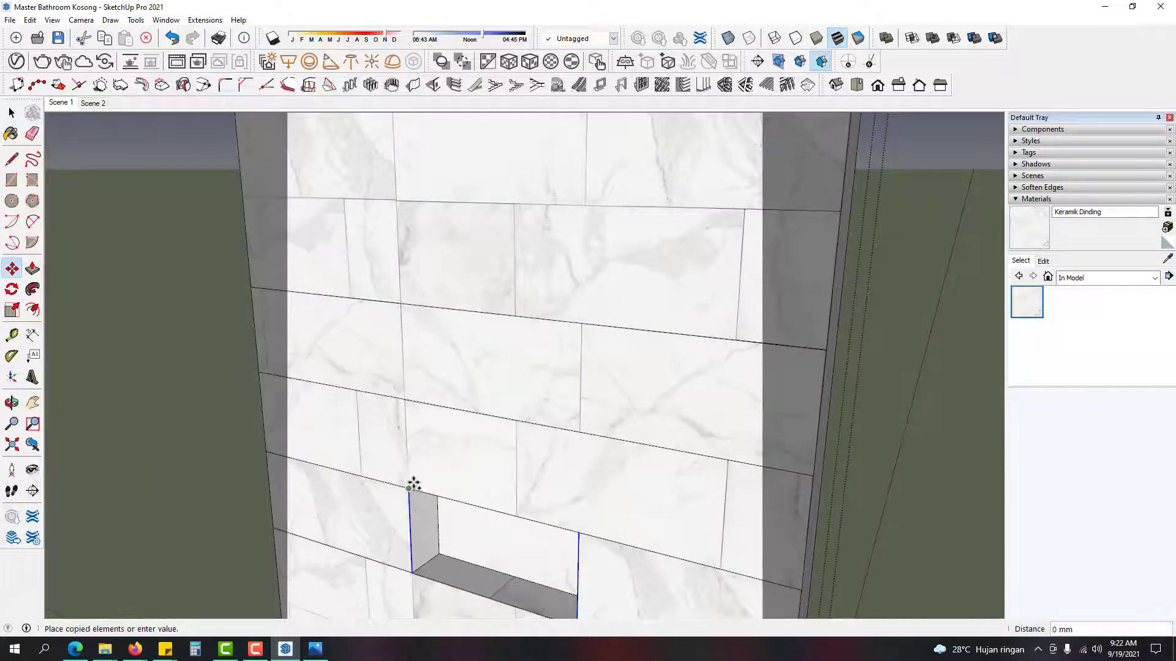
scroll(413, 485, down, 3)
click(417, 349)
key(space)
scroll(523, 408, up, 2)
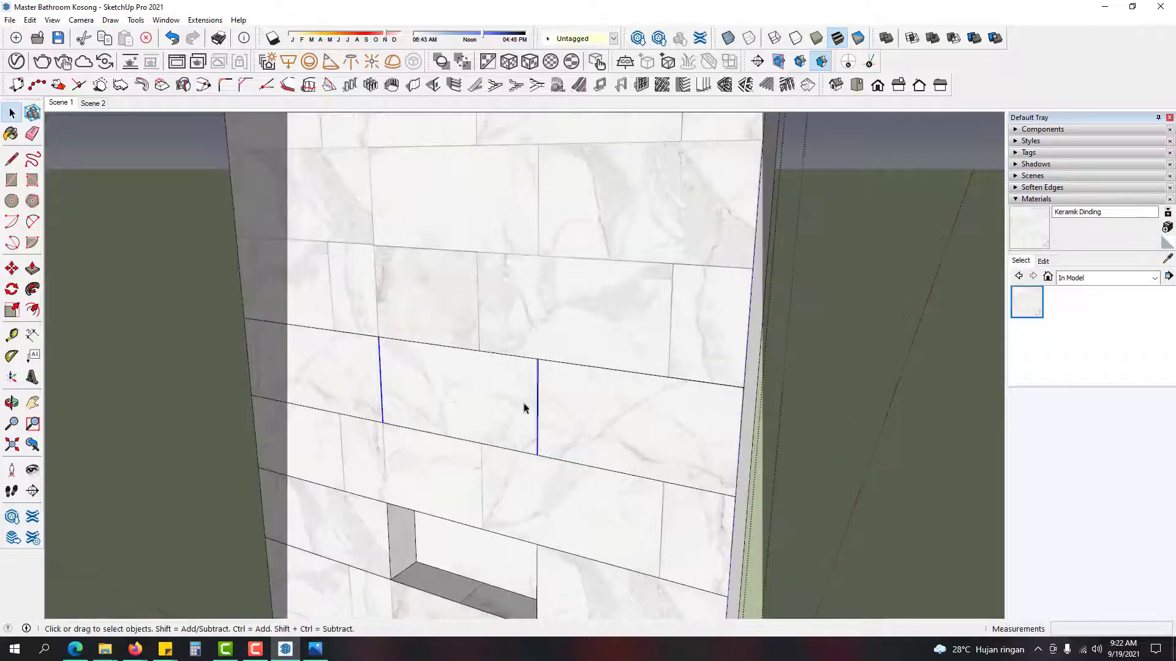
Step: Push the second tile-sized rectangle 149 mm into the end wall to form the upper niche and close the wall group
scroll(483, 398, up, 3)
key(p)
click(467, 383)
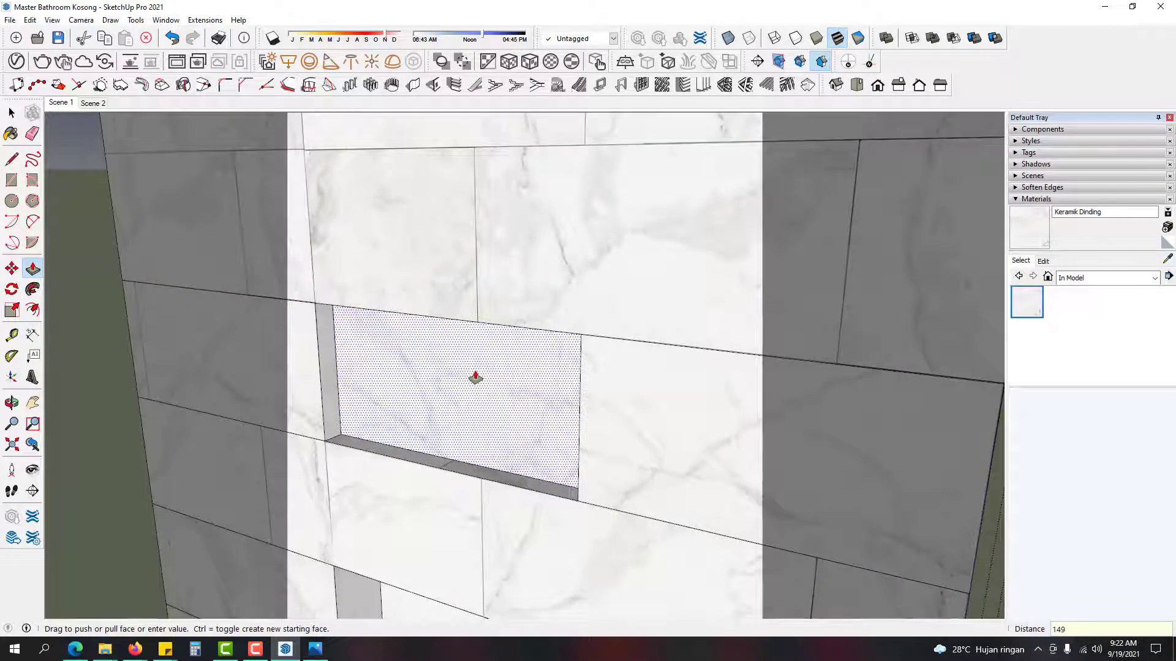
scroll(475, 376, down, 2)
click(468, 383)
key(space)
scroll(554, 420, down, 3)
Step: Examine the window opening and wall niches in the neighbouring reference bathroom from several angles
middle_drag(553, 420, 385, 350)
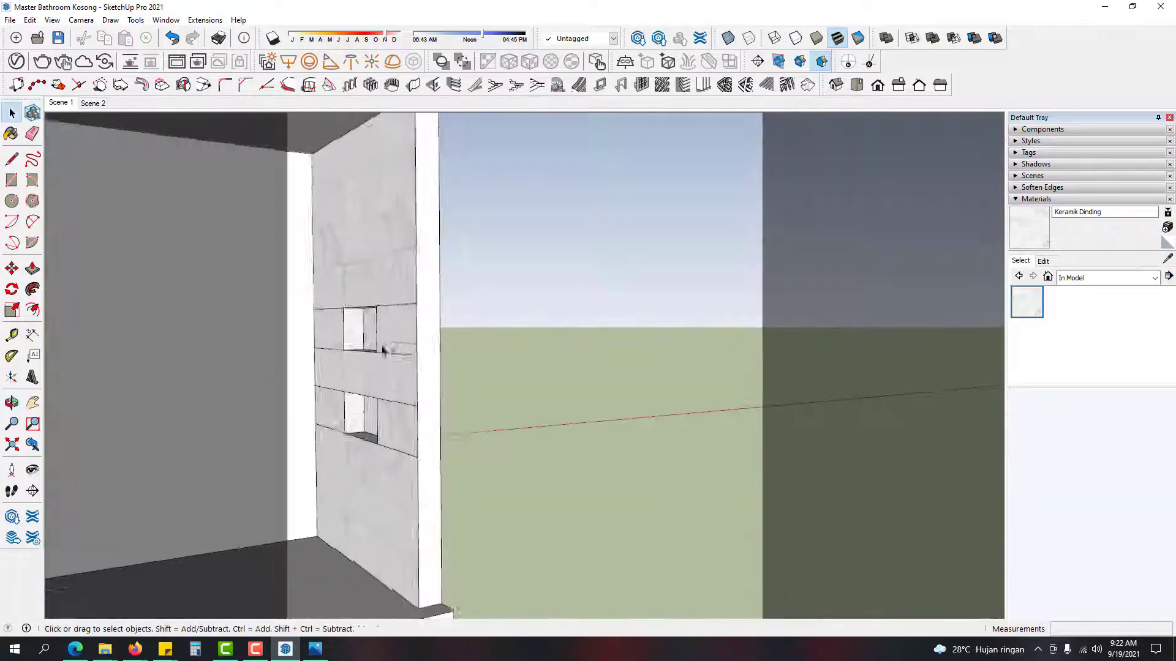
scroll(384, 349, down, 4)
middle_drag(698, 342, 596, 427)
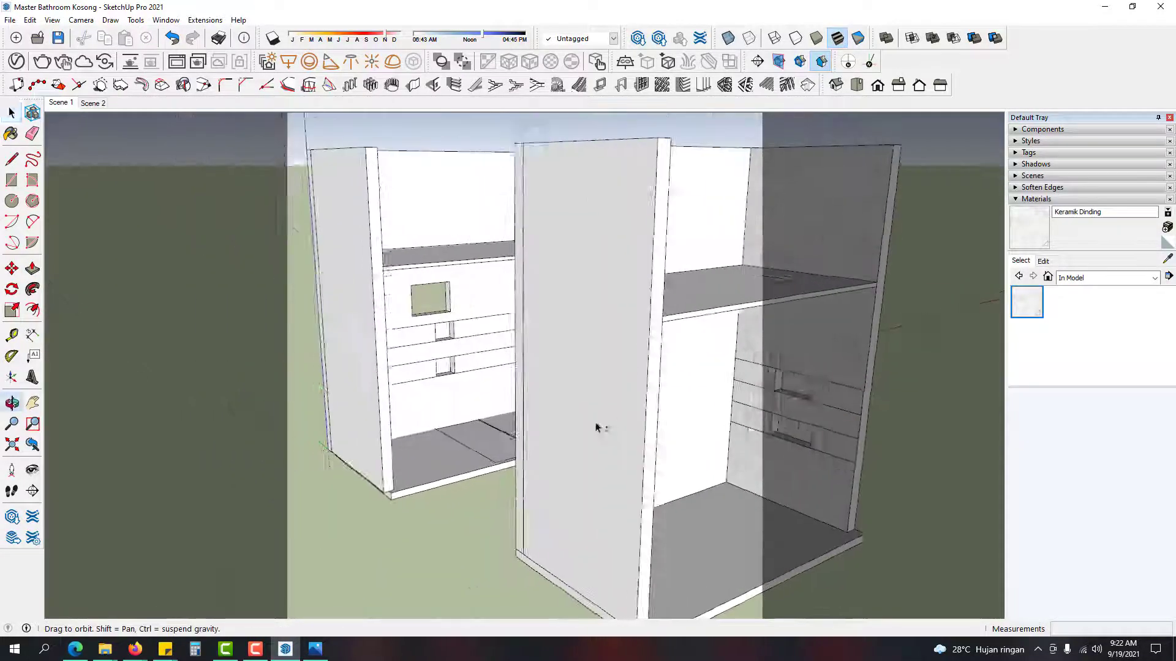
scroll(502, 392, up, 3)
middle_drag(499, 380, 361, 309)
scroll(486, 346, down, 3)
middle_drag(587, 349, 714, 386)
scroll(435, 275, up, 3)
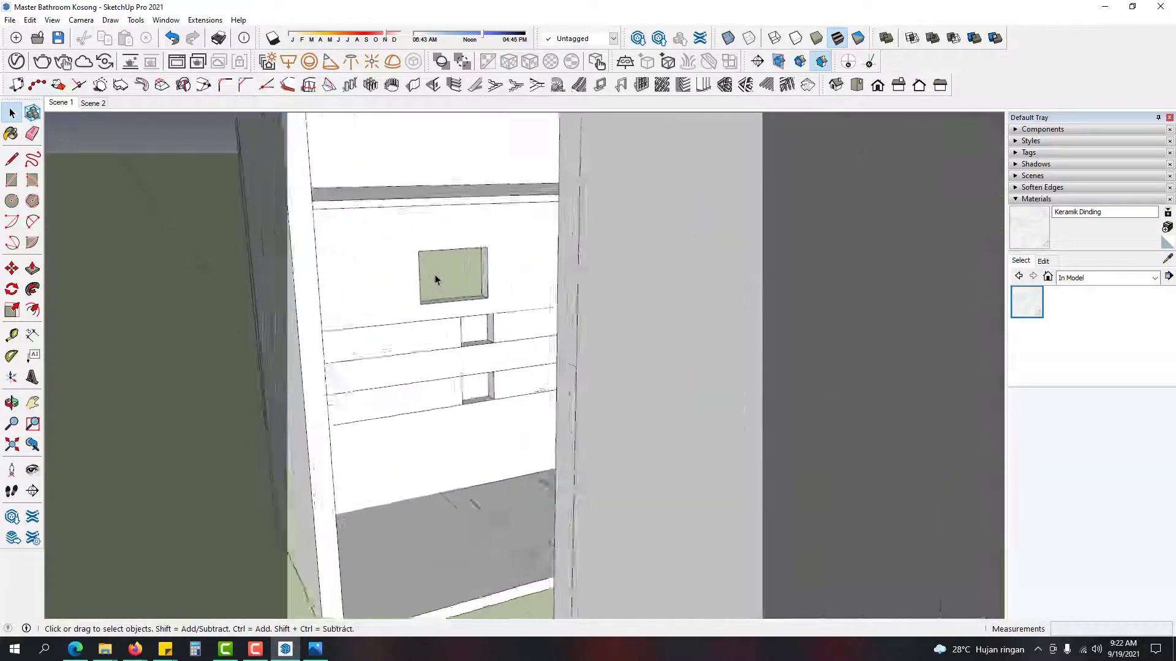
scroll(432, 275, down, 3)
scroll(429, 256, up, 3)
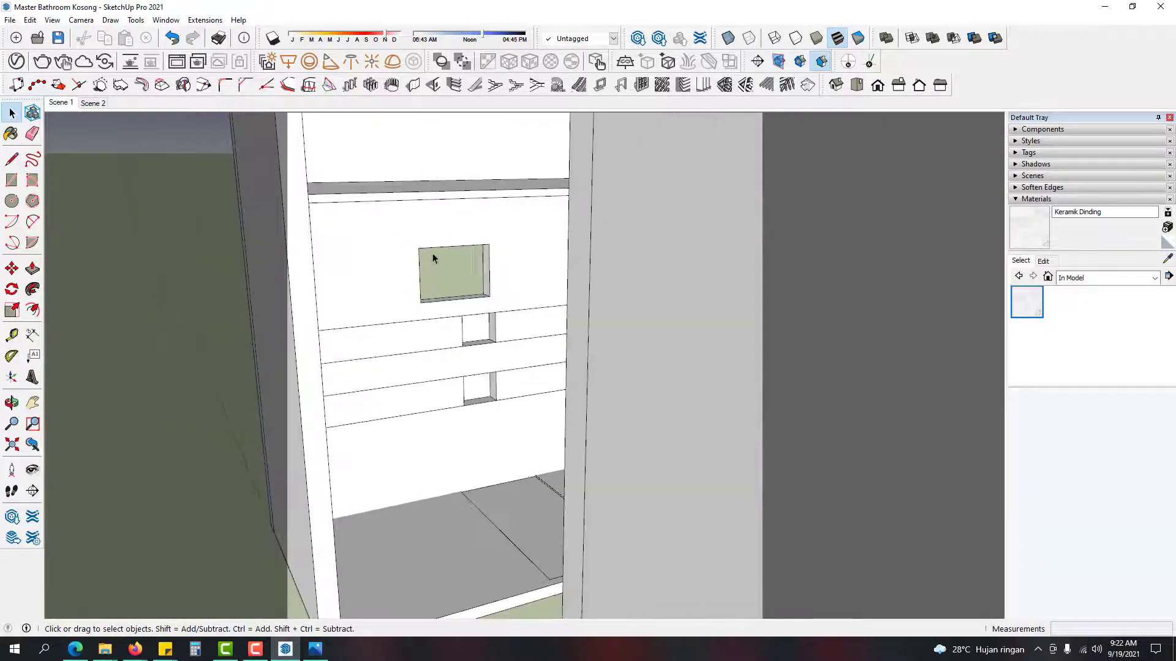
scroll(433, 257, down, 3)
middle_drag(515, 300, 567, 284)
scroll(472, 404, up, 3)
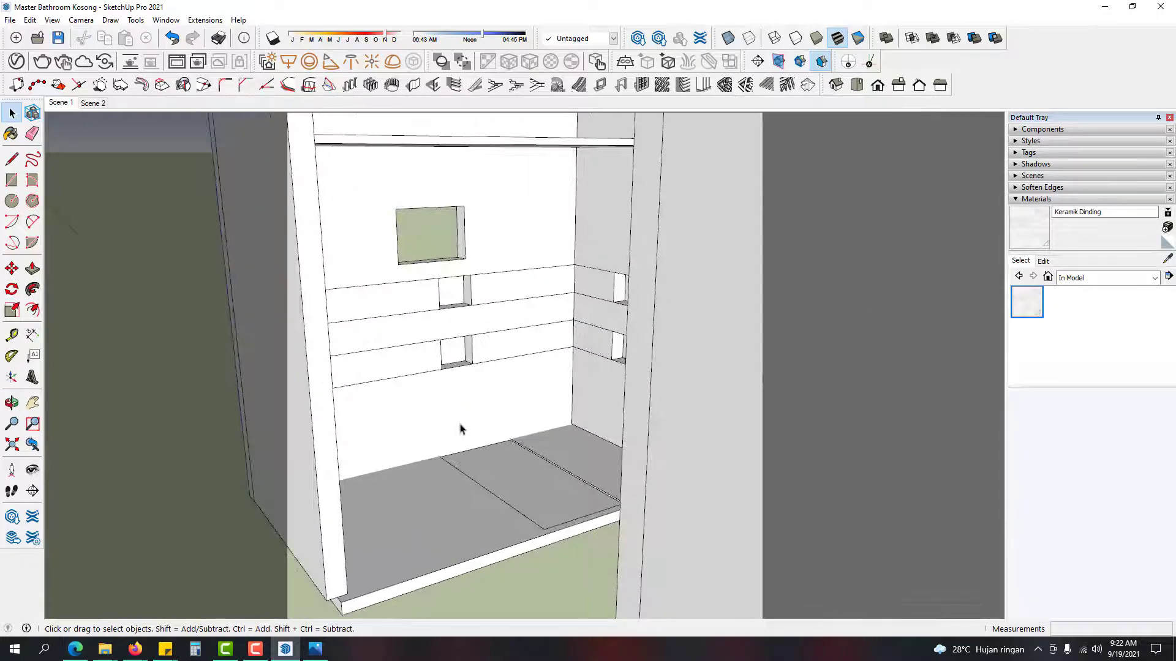
middle_drag(460, 429, 458, 387)
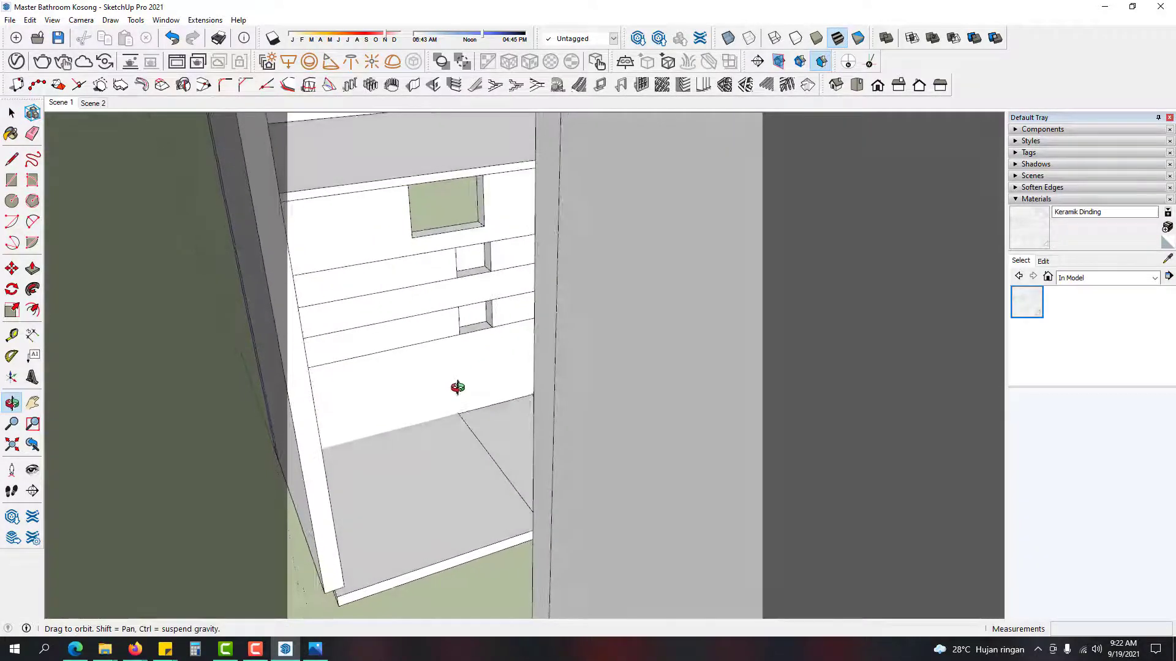
scroll(480, 347, down, 2)
middle_drag(480, 346, 467, 282)
scroll(467, 281, up, 5)
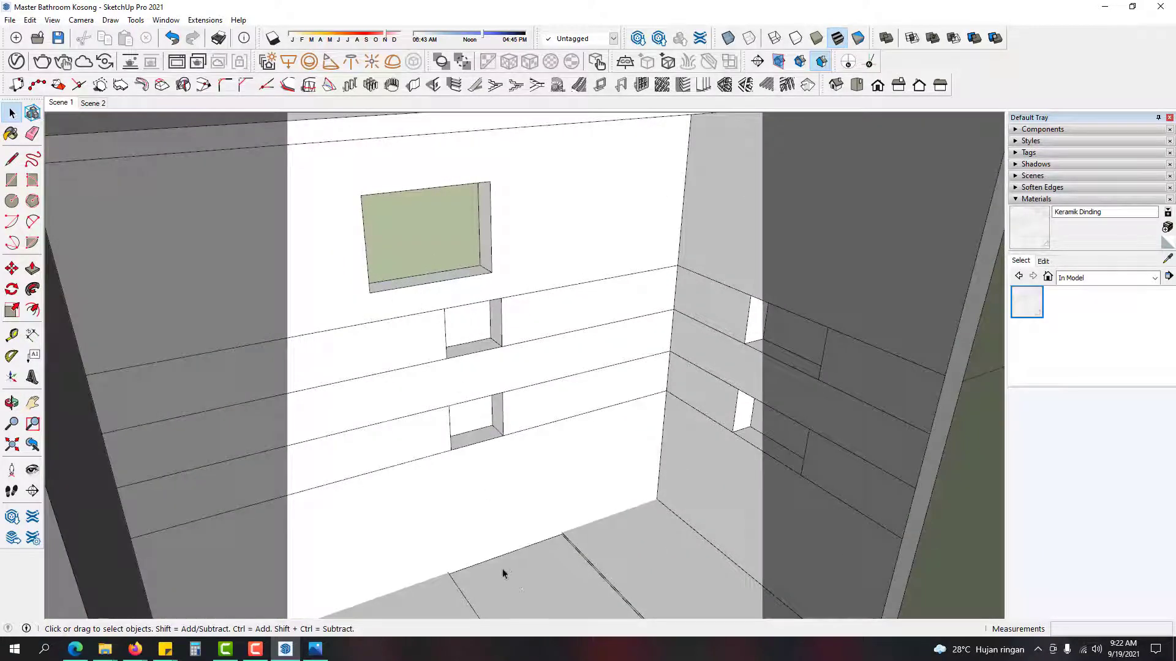
scroll(445, 221, down, 4)
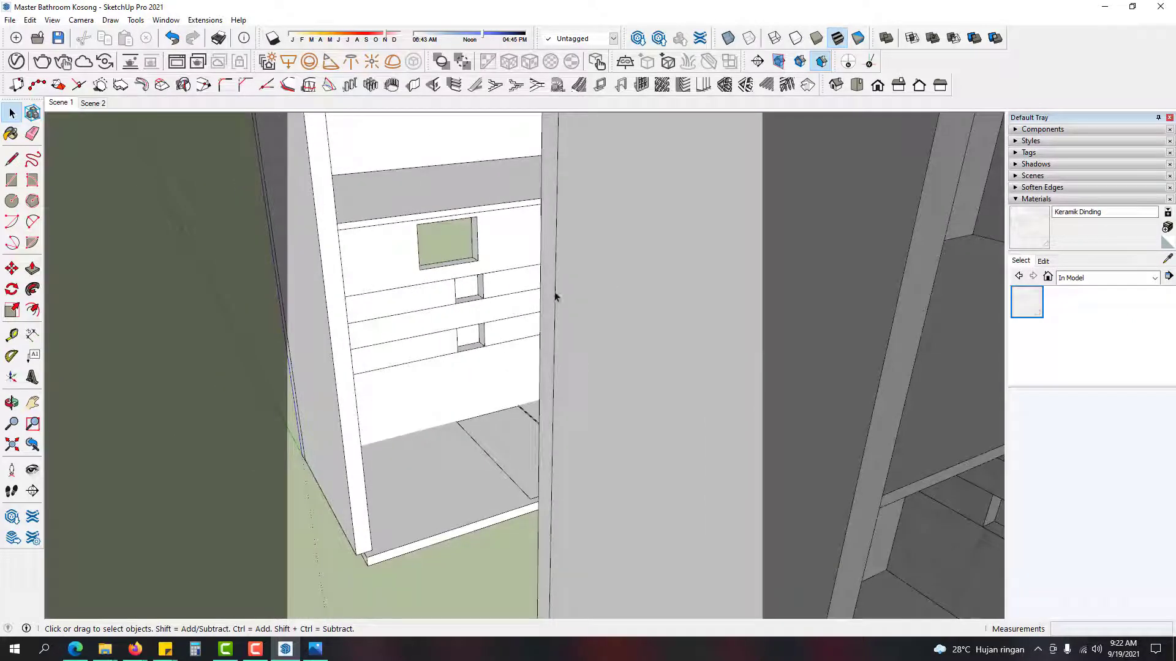
scroll(463, 301, up, 5)
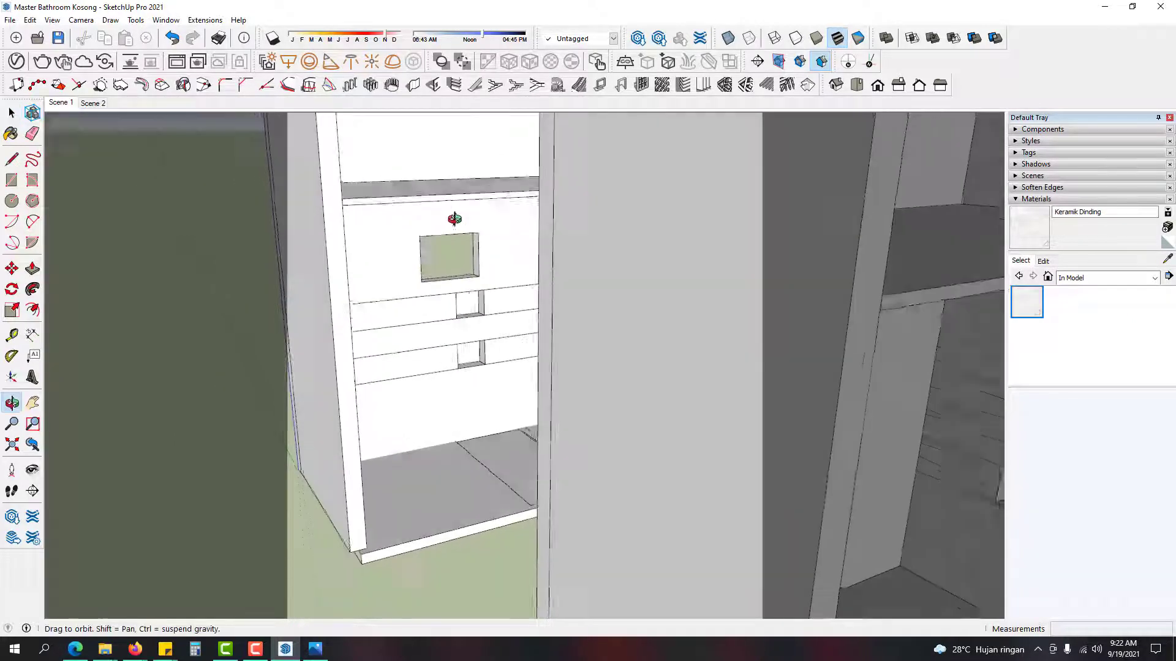
Step: Draw a rectangle with a 700 mm side on the long back wall as the window outline
key(r)
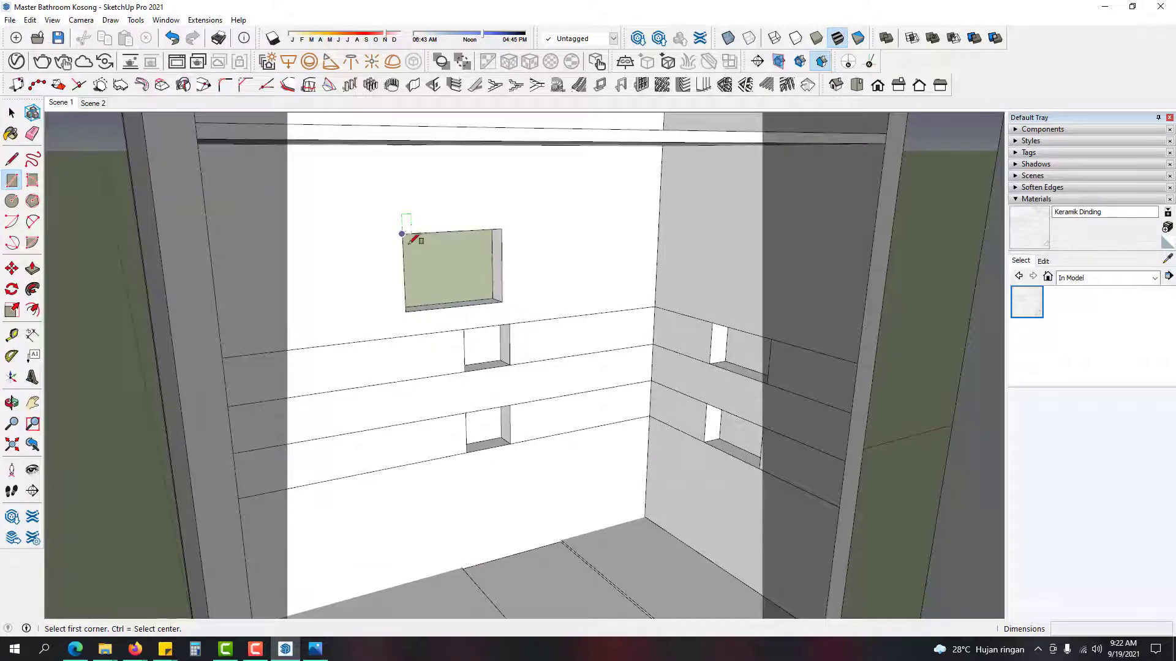
scroll(409, 244, down, 5)
key(space)
middle_drag(612, 260, 625, 302)
key(r)
click(626, 302)
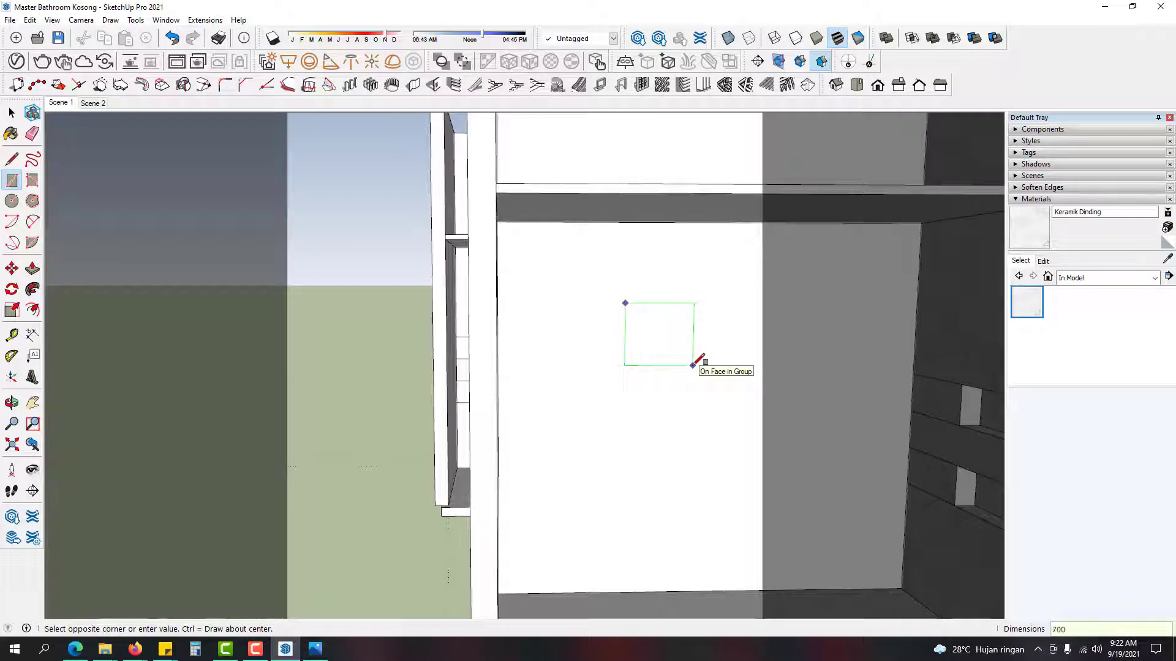
click(694, 365)
key(space)
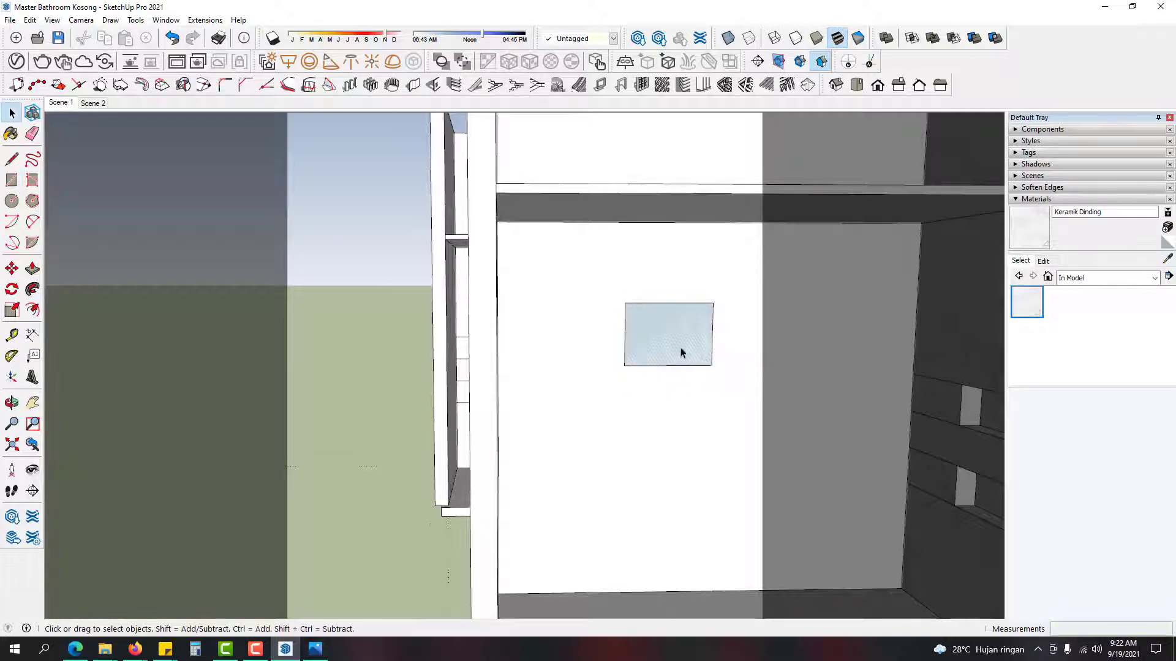
Step: Extrude the window rectangle outward from the back wall into a long box
double_click(680, 339)
middle_drag(680, 336, 674, 376)
key(p)
drag(674, 375, 707, 430)
key(space)
Step: Select all faces and edges of the long box and make them a group
triple_click(706, 430)
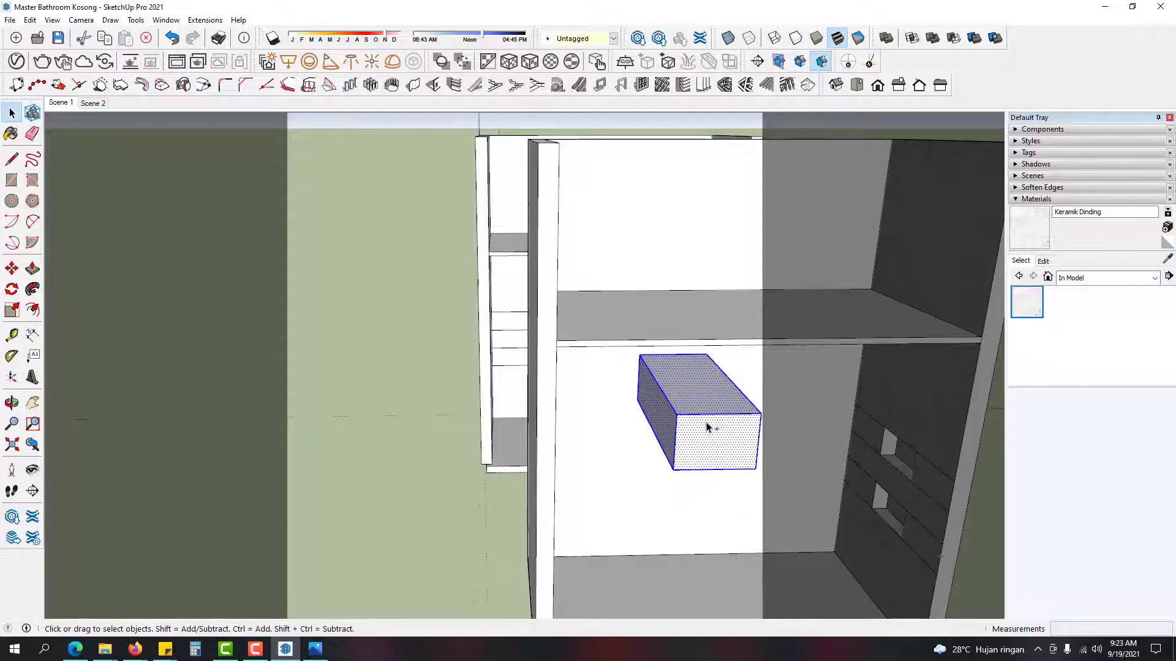
right_click(708, 428)
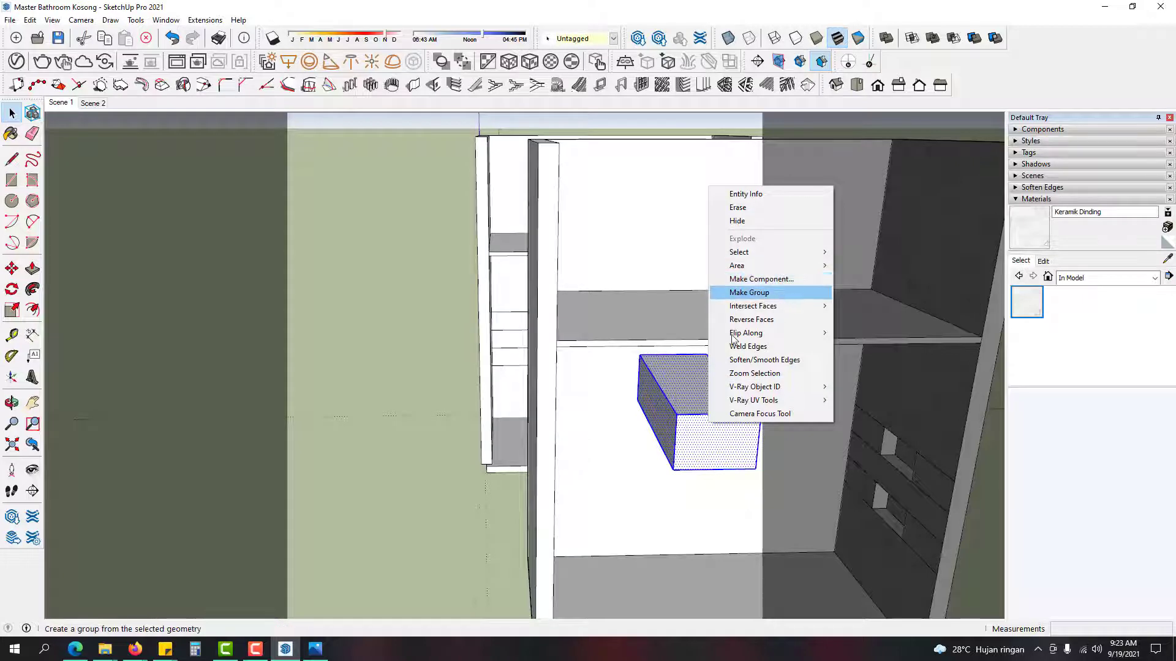
click(694, 420)
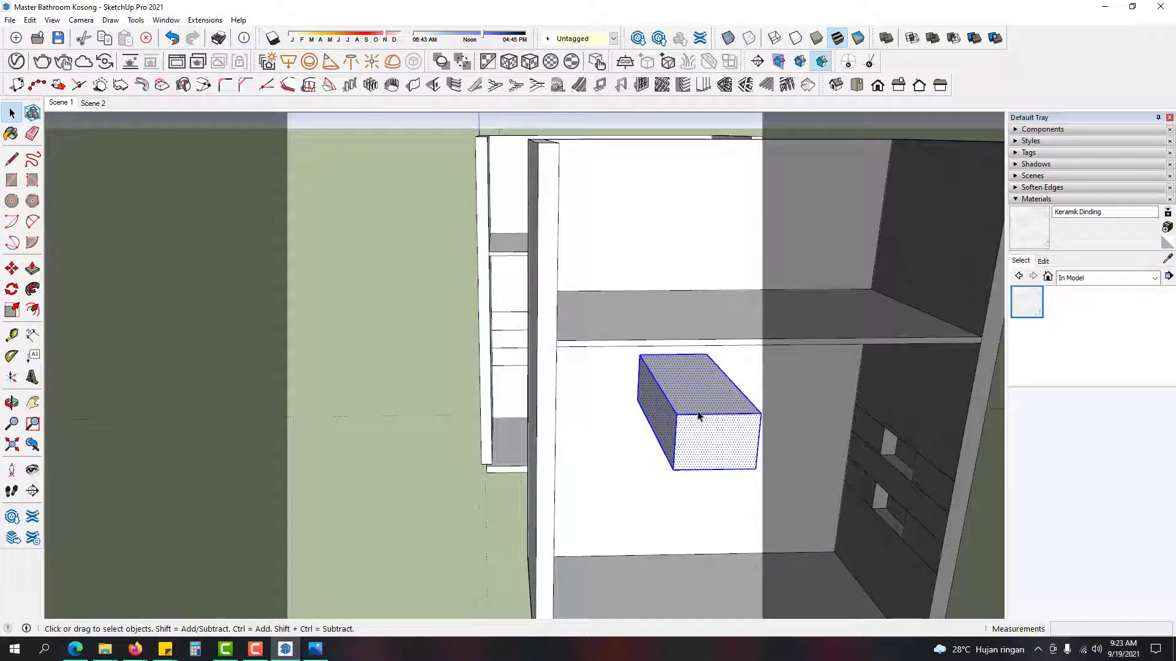
right_click(698, 416)
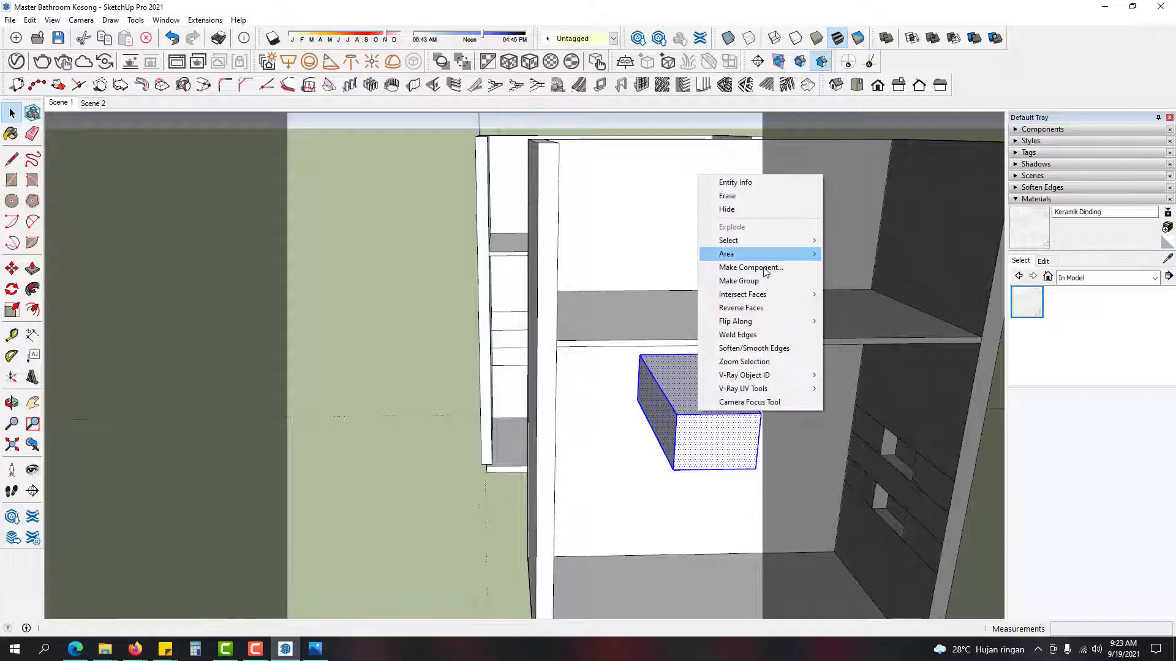
click(770, 288)
middle_drag(770, 288, 623, 387)
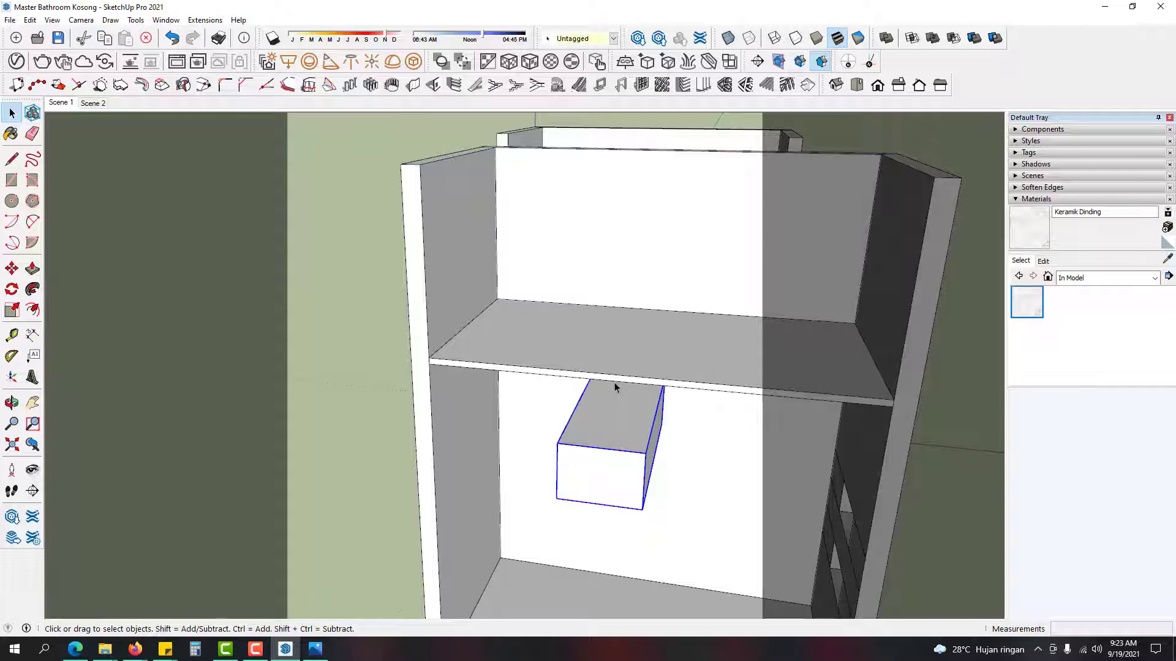
Step: Move the box group sideways along the back wall towards the middle of the room
middle_drag(614, 382, 654, 404)
scroll(656, 409, up, 3)
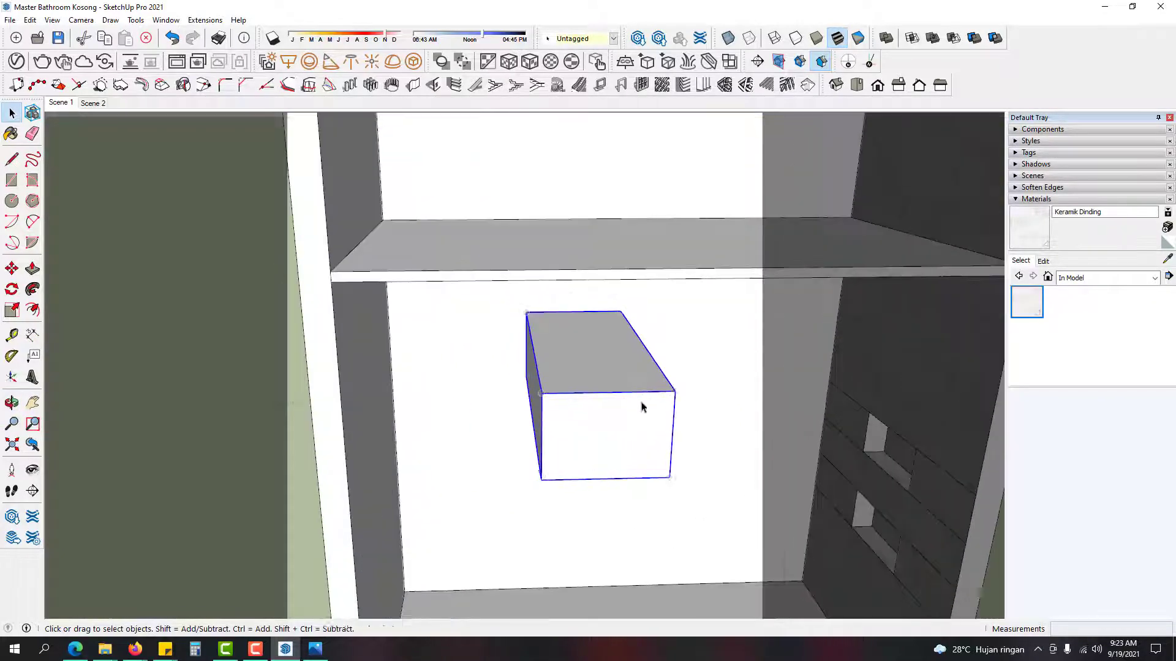
key(m)
click(610, 393)
scroll(649, 394, down, 4)
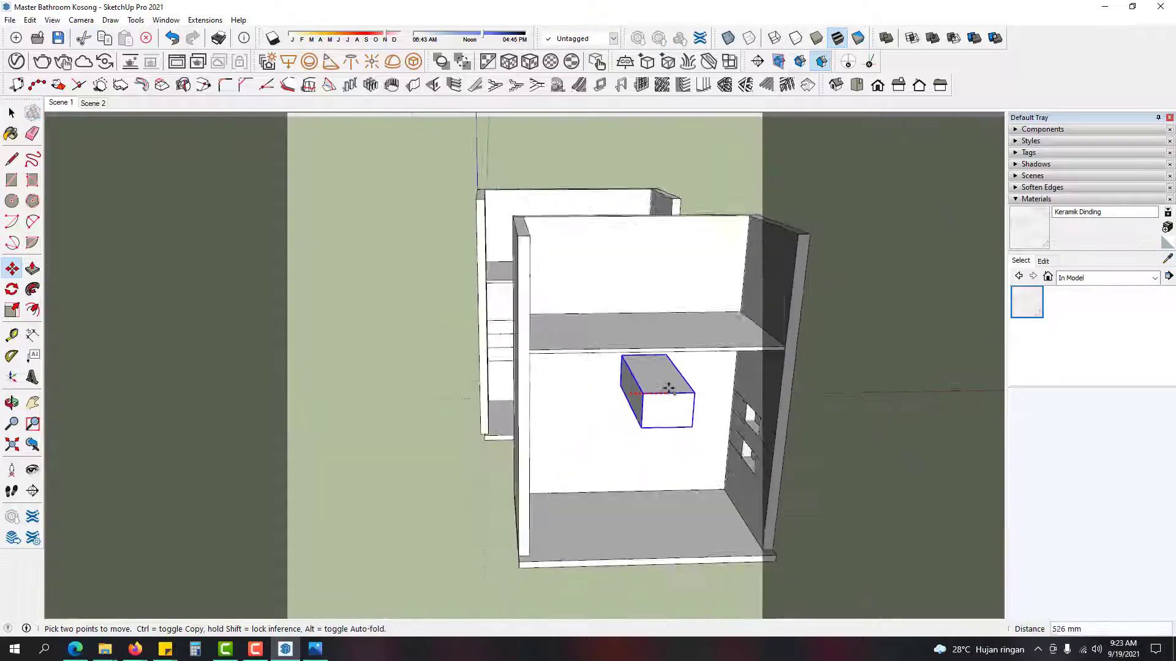
middle_drag(652, 392, 638, 277)
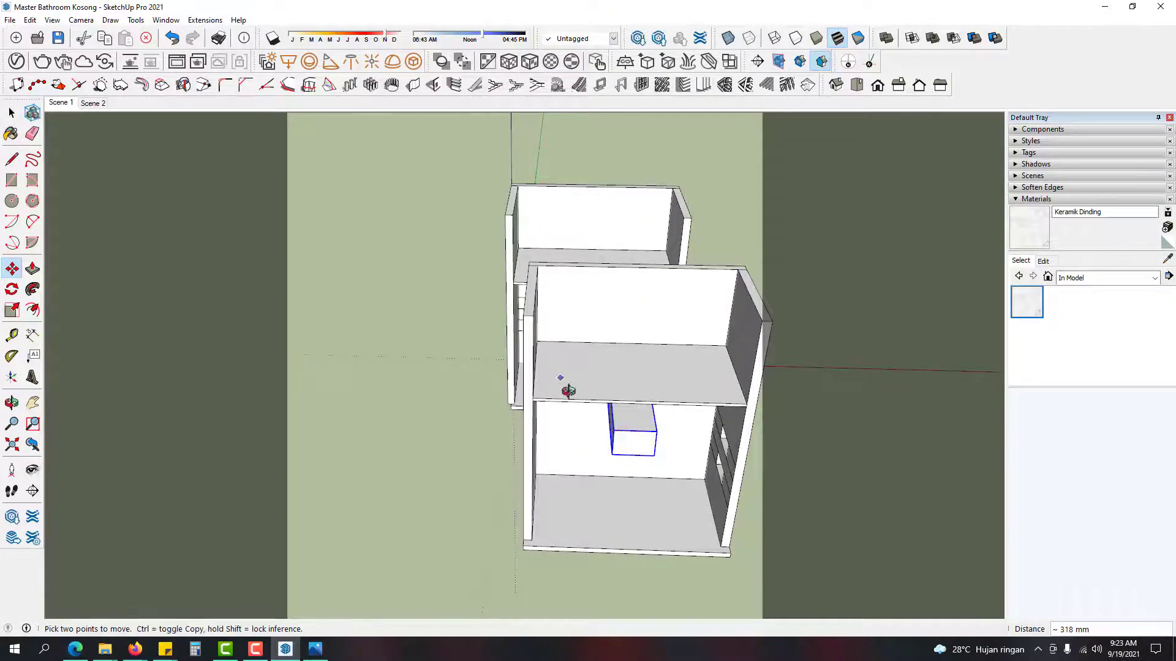
Step: Move the box about 102 mm vertically so its top aligns with the top corner of the reference room's window opening
middle_drag(564, 388, 438, 320)
scroll(593, 441, up, 5)
click(567, 234)
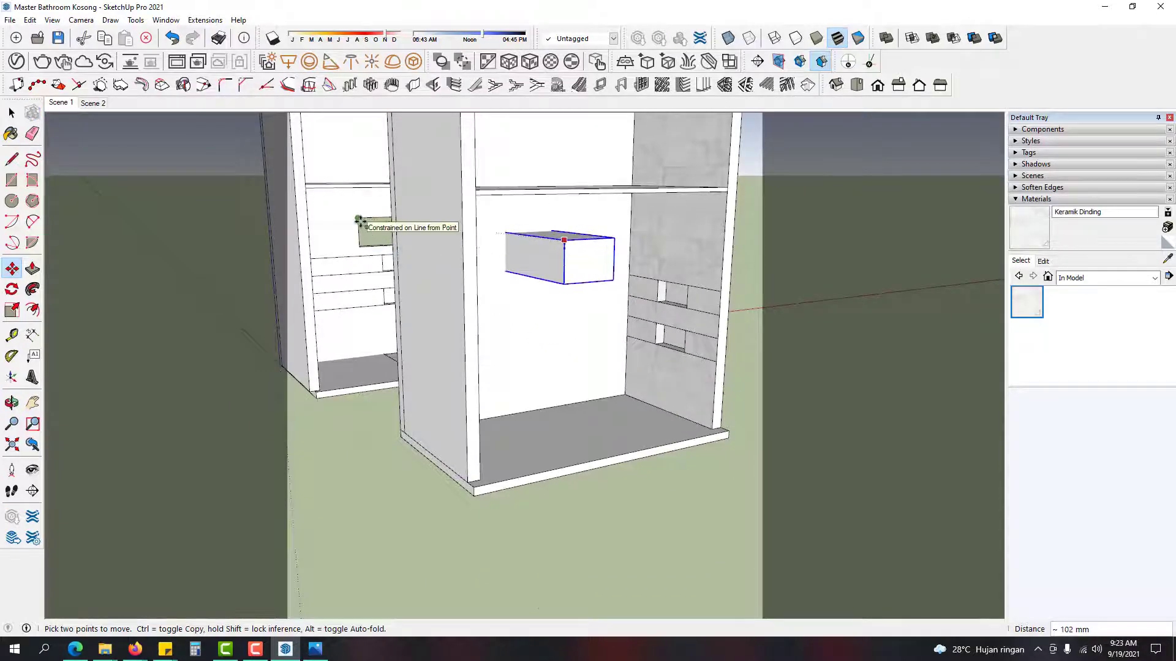
click(361, 222)
key(space)
Step: Measure the height from the box's top front corner down to the bathroom floor
scroll(559, 267, up, 3)
key(l)
click(556, 219)
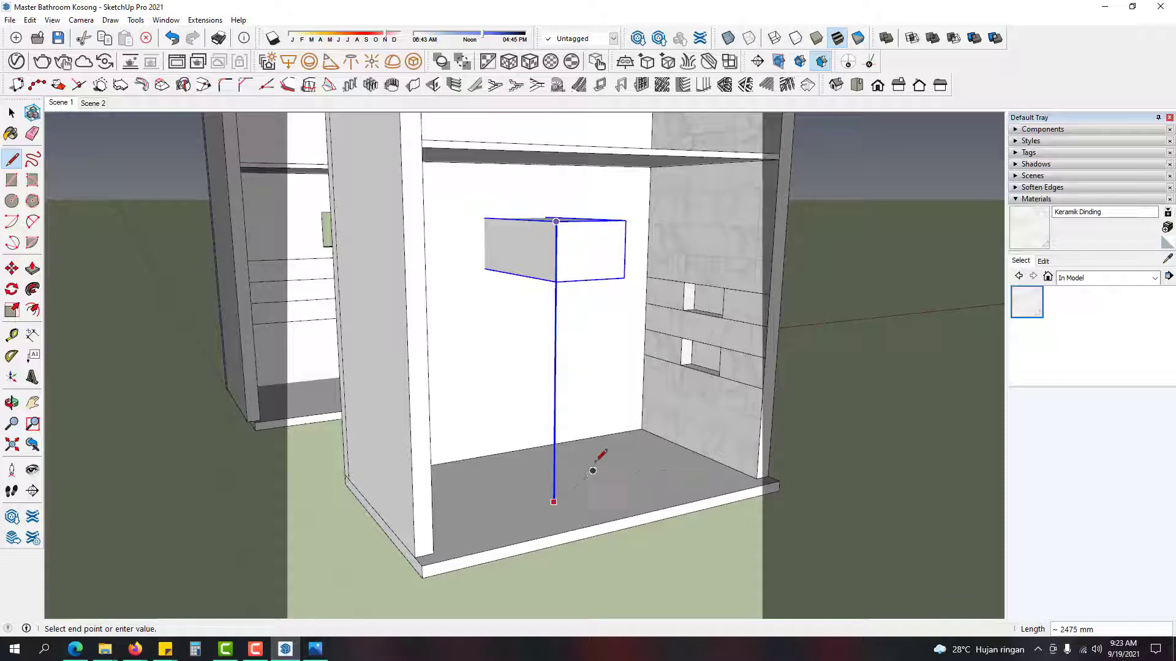
key(space)
Step: Try moving the box group vertically by 2400 mm
middle_drag(569, 330, 580, 246)
key(m)
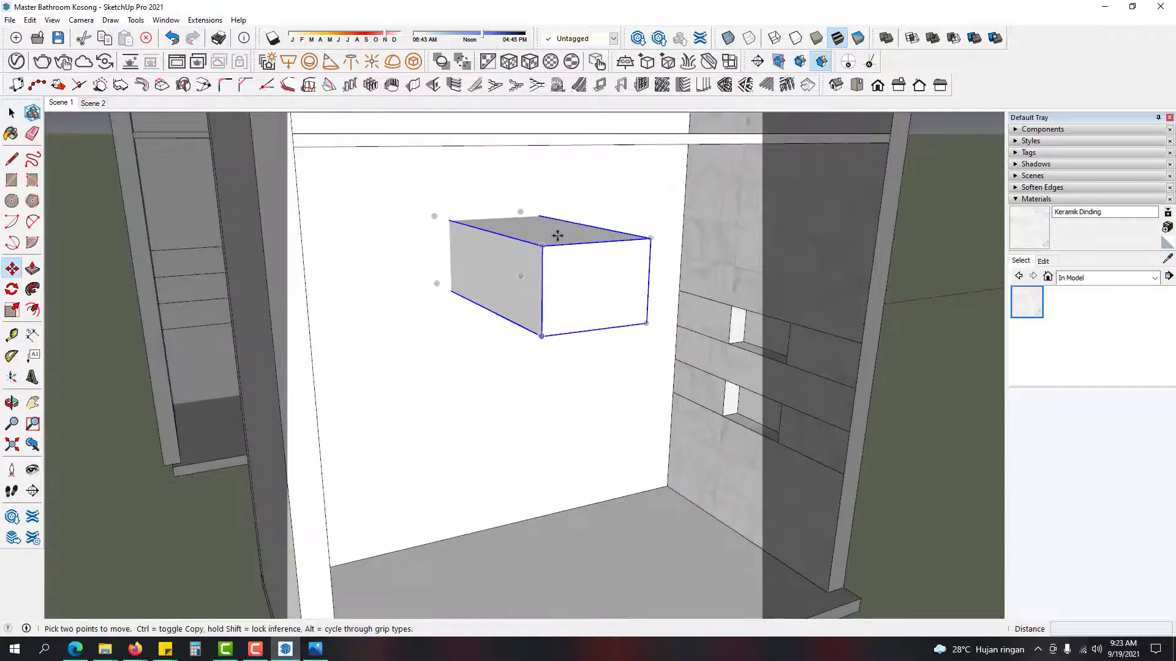
click(557, 235)
scroll(555, 272, down, 5)
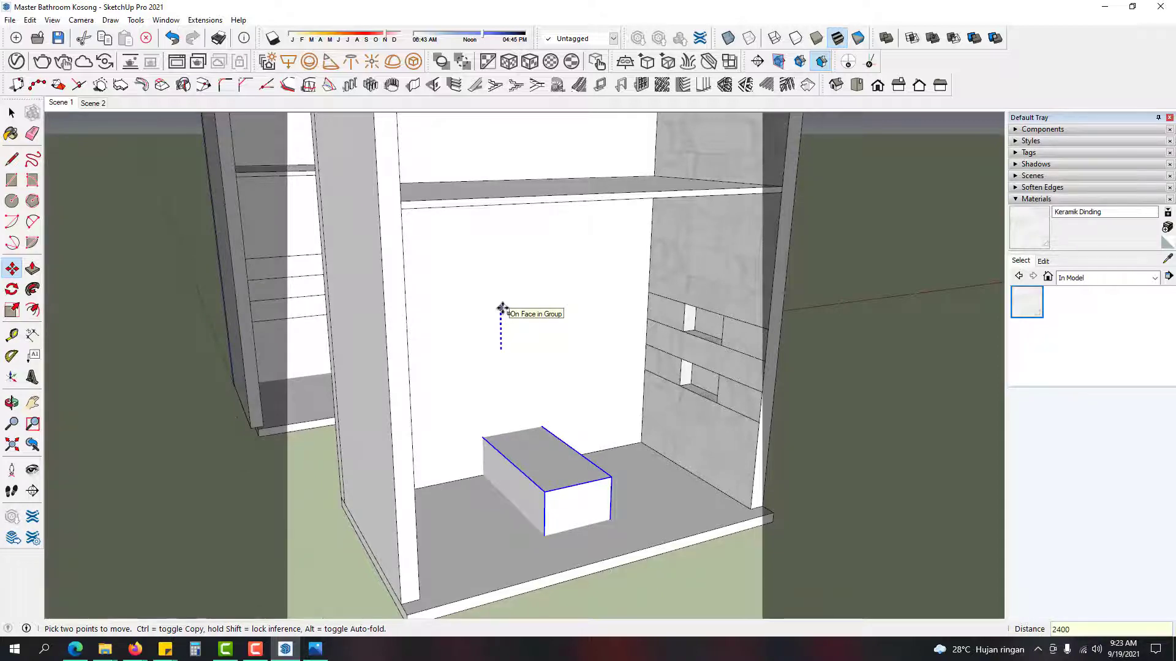
click(501, 308)
Step: Move the box vertically about 75 mm to align its top with the top corner of the reference room's window opening
click(550, 270)
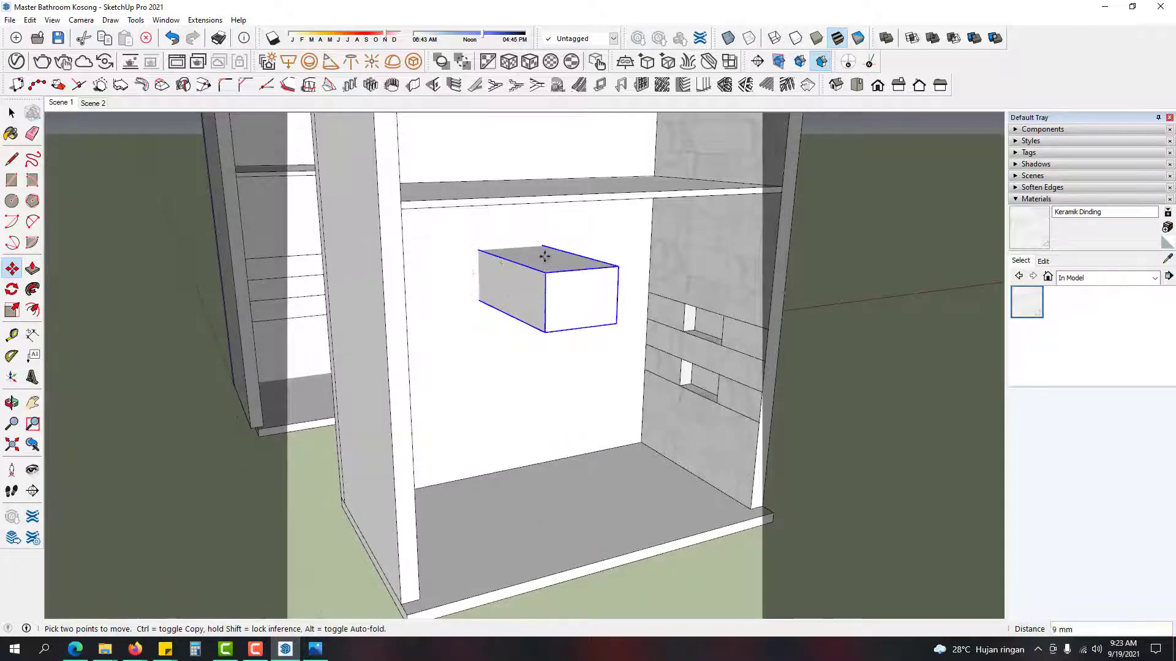
scroll(539, 256, down, 4)
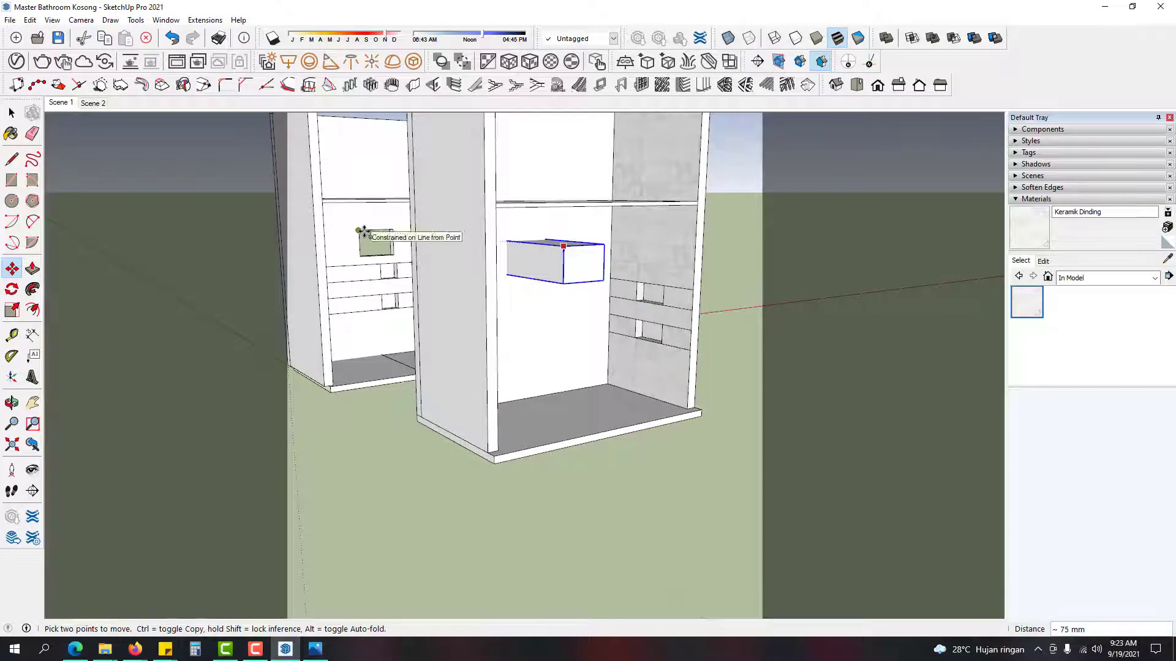
key(space)
scroll(551, 262, up, 3)
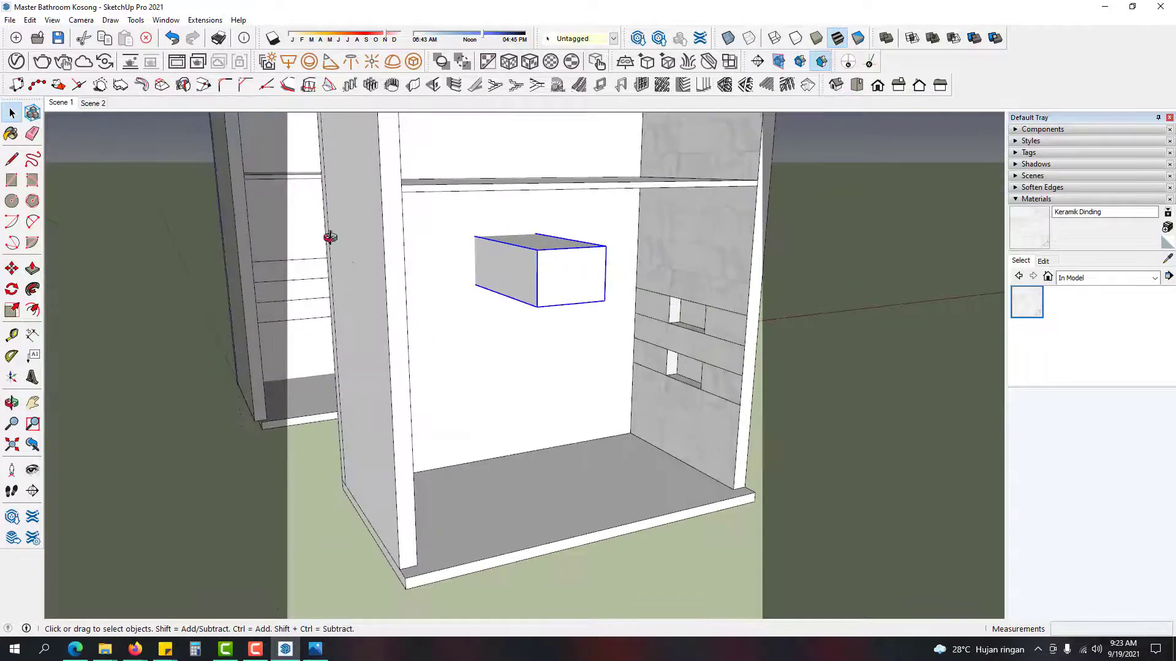
scroll(321, 240, up, 2)
key(Escape)
Step: Subtract the long box group from the back wall and inspect the cut opening
middle_drag(704, 265, 660, 289)
scroll(655, 296, down, 1)
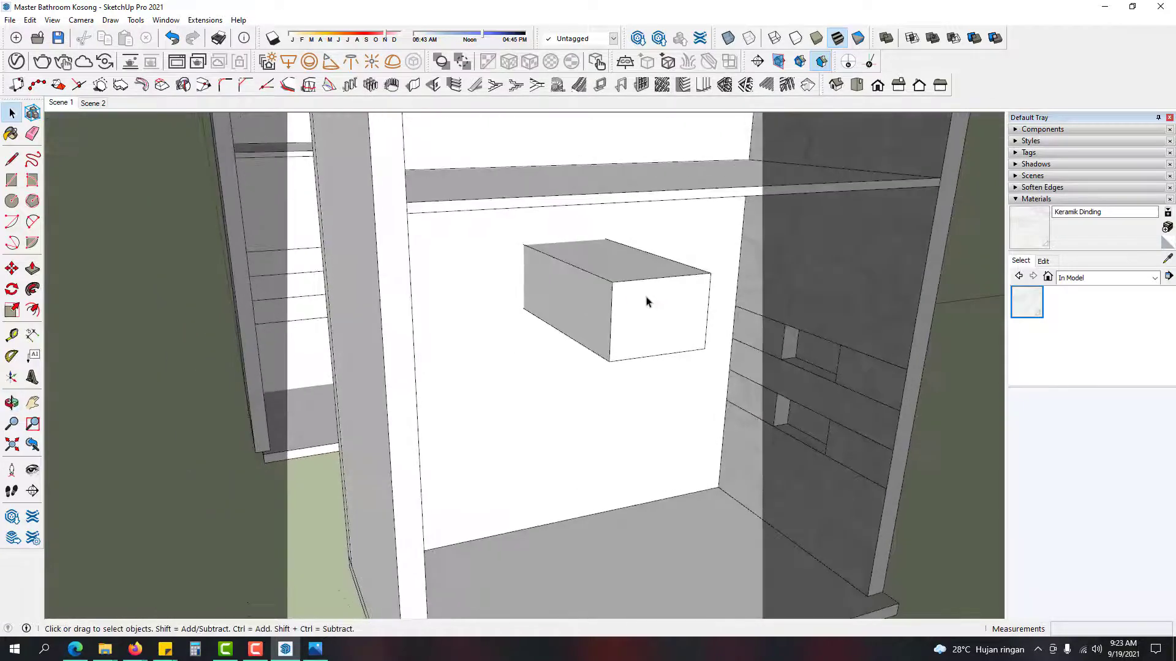
click(633, 308)
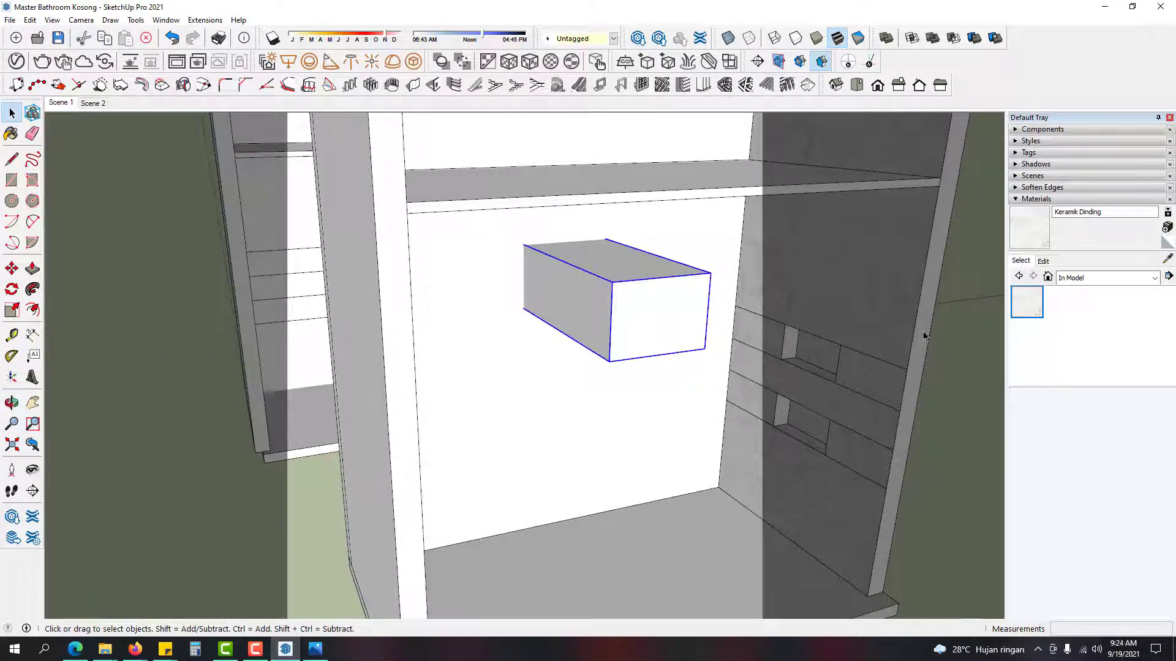
click(965, 335)
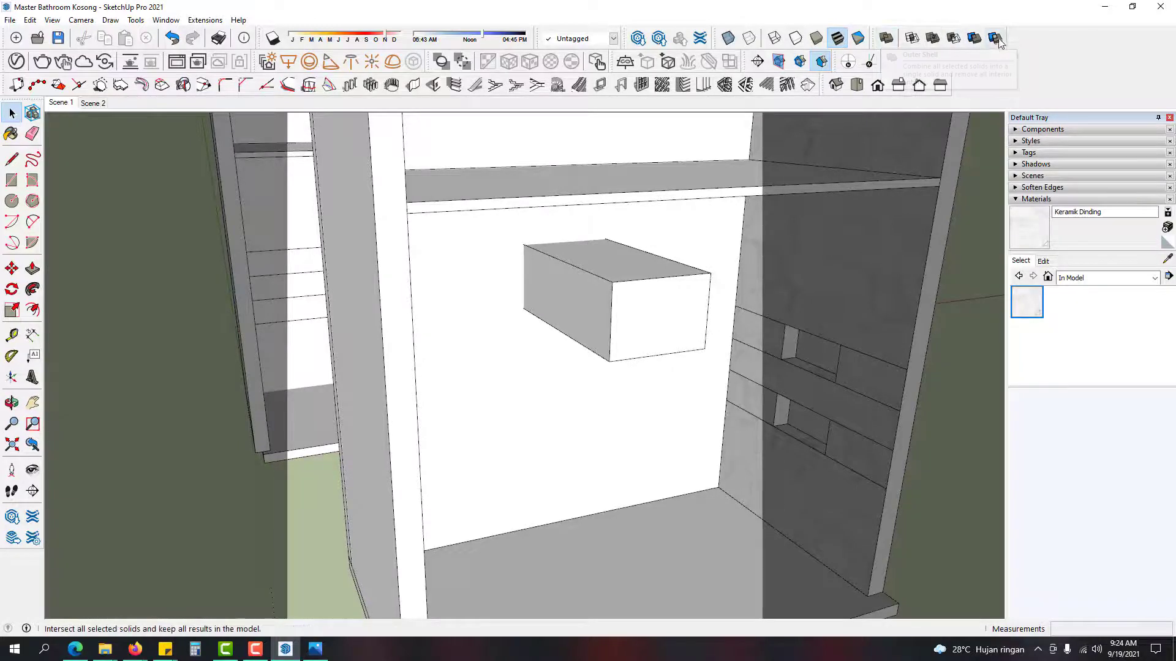
click(646, 297)
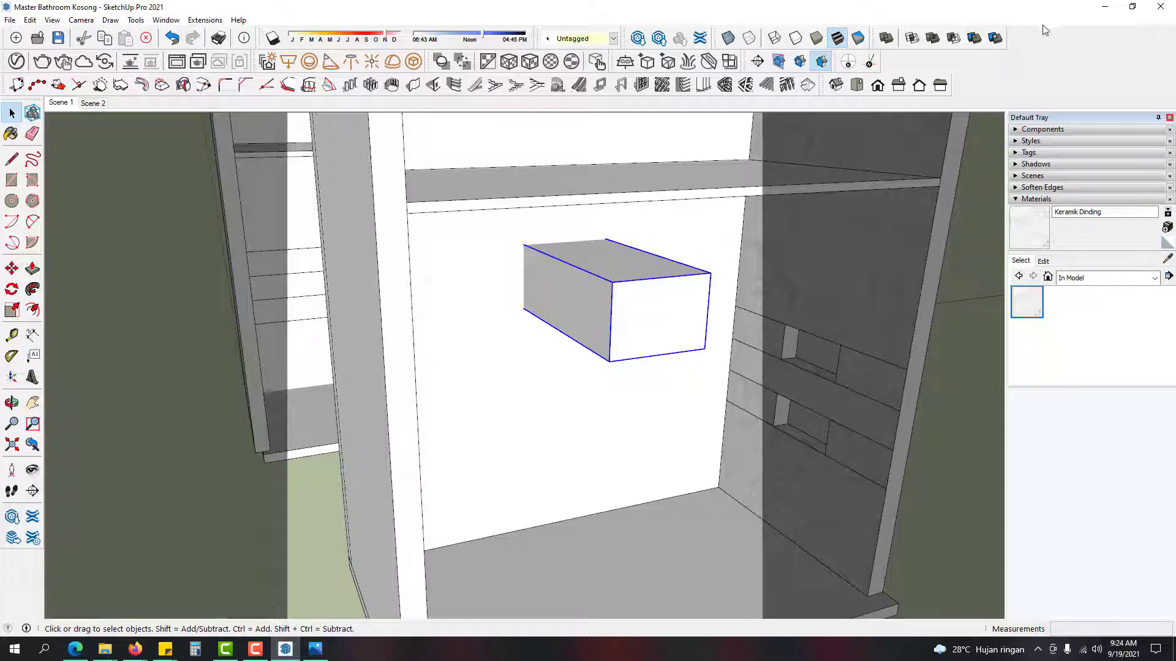
click(953, 39)
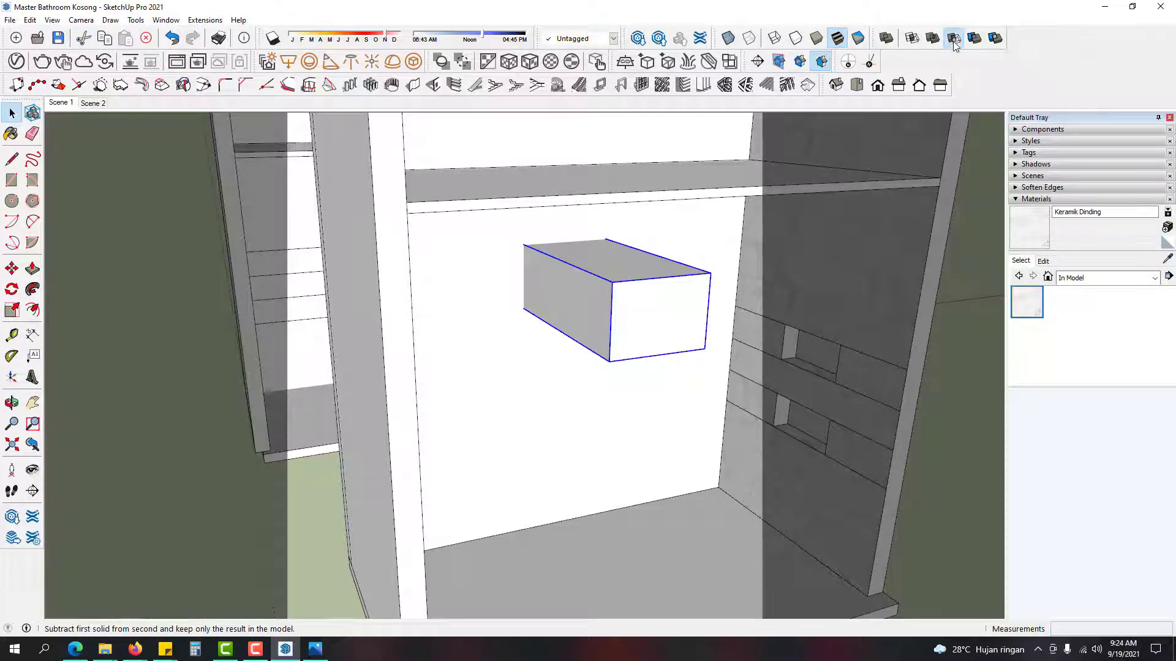
click(489, 256)
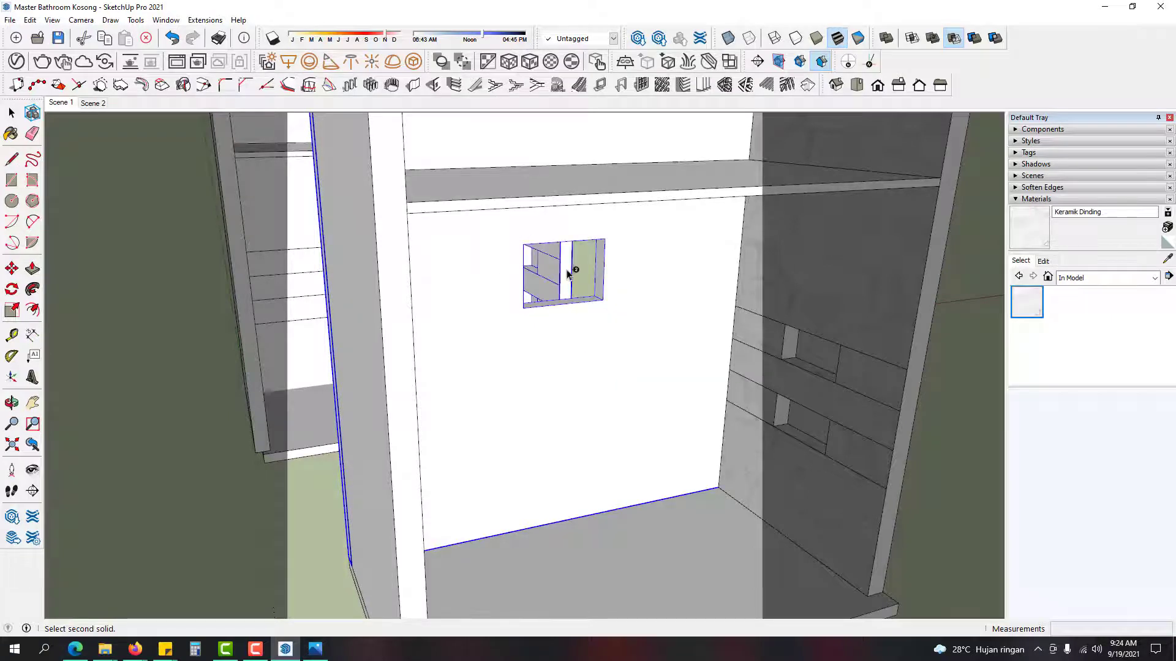
middle_drag(567, 275, 597, 270)
key(space)
scroll(597, 269, up, 1)
click(596, 270)
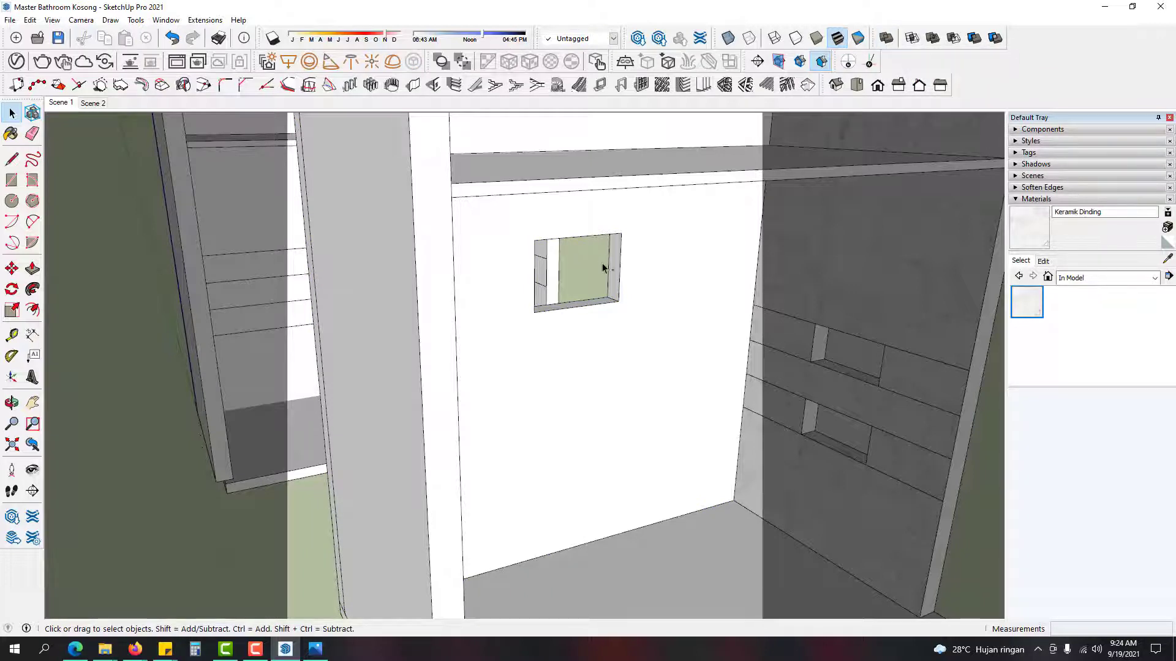
Step: Undo the wall cut and subtract the box from the back wall again to form the window opening
key(ctrl+z)
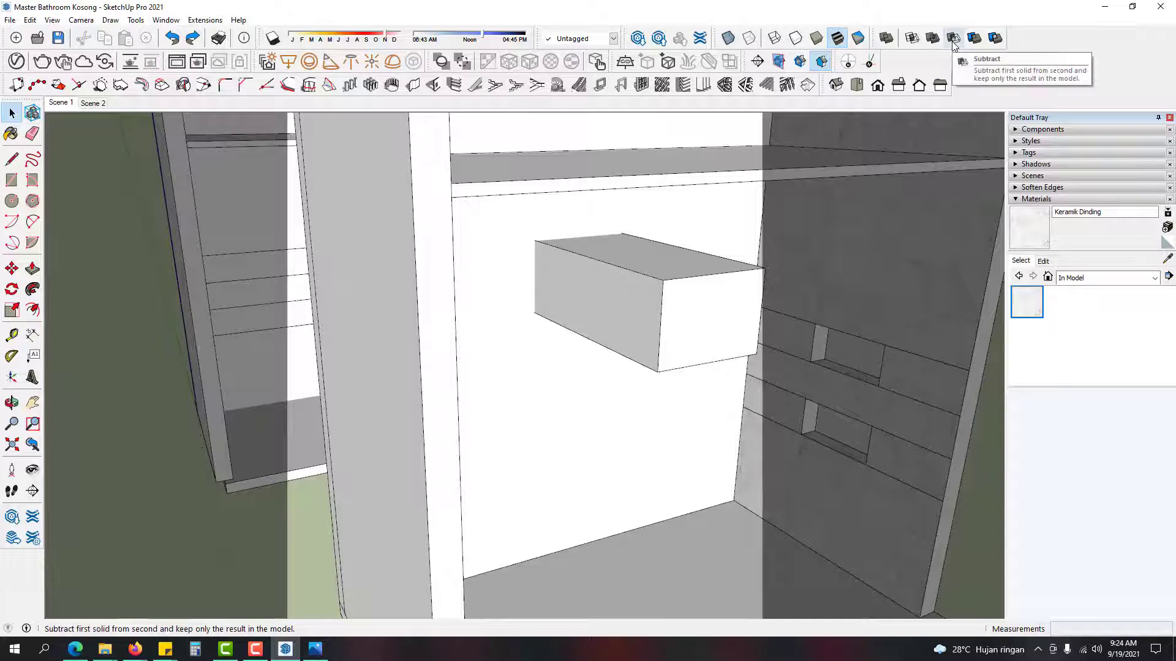
click(648, 307)
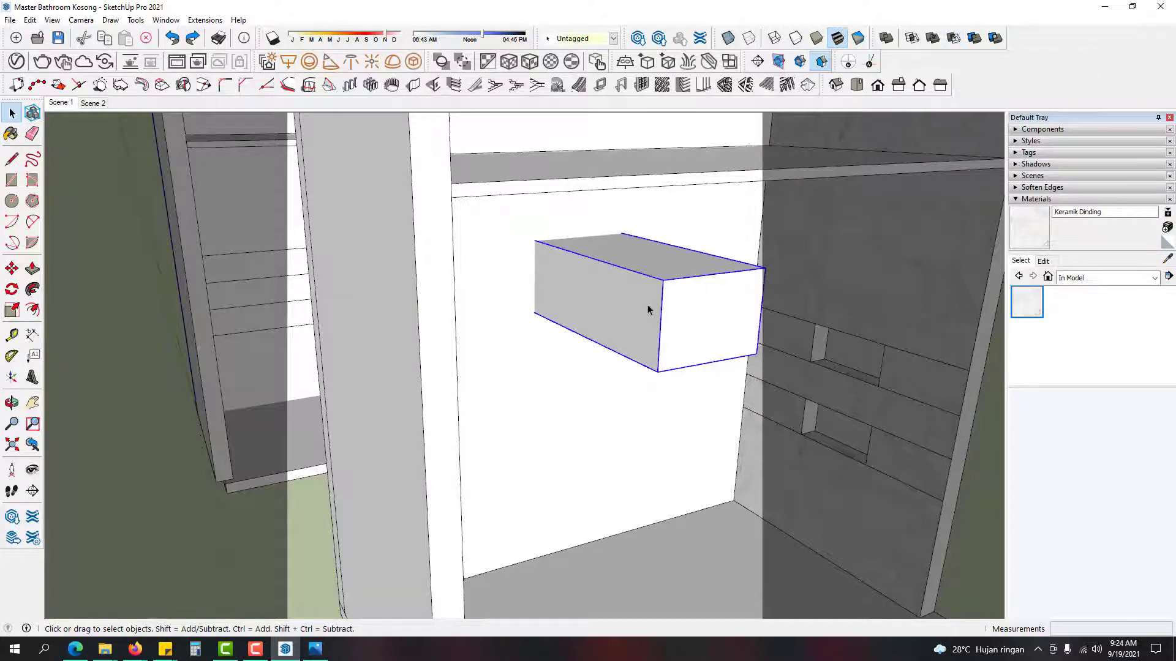
click(956, 42)
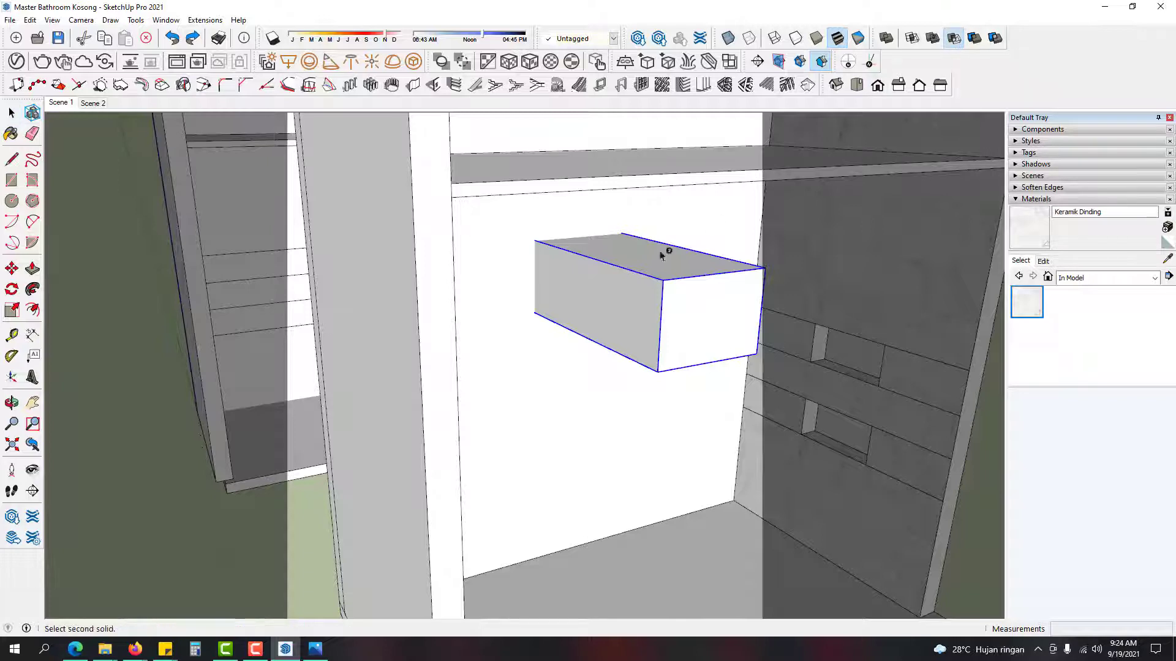
click(504, 294)
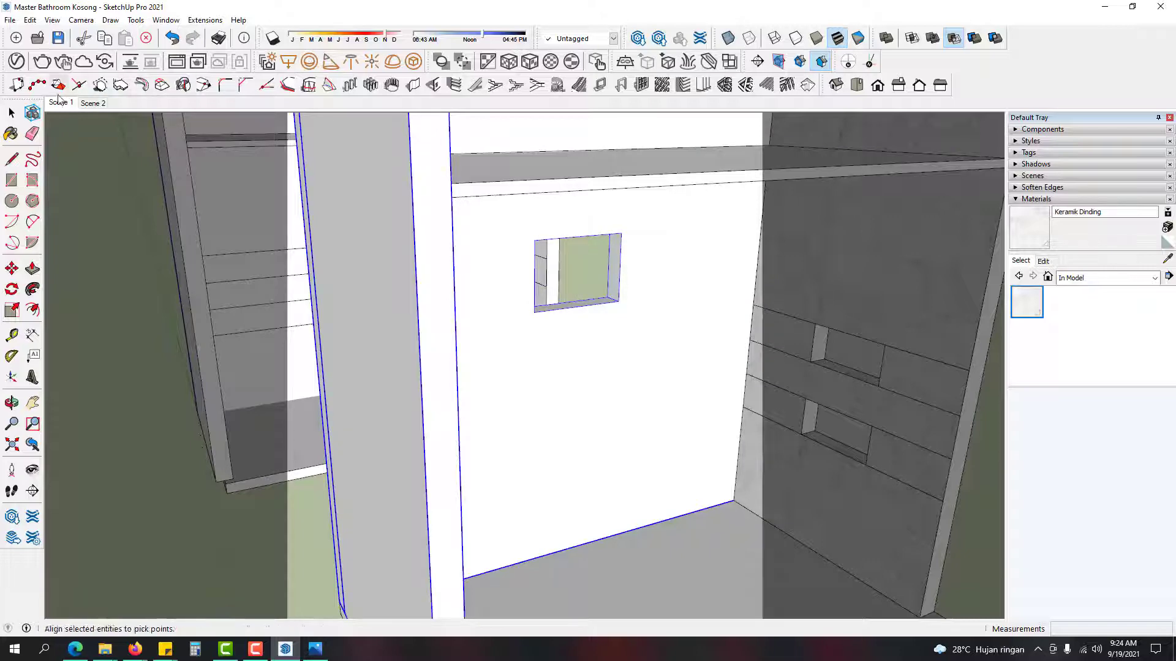
click(11, 112)
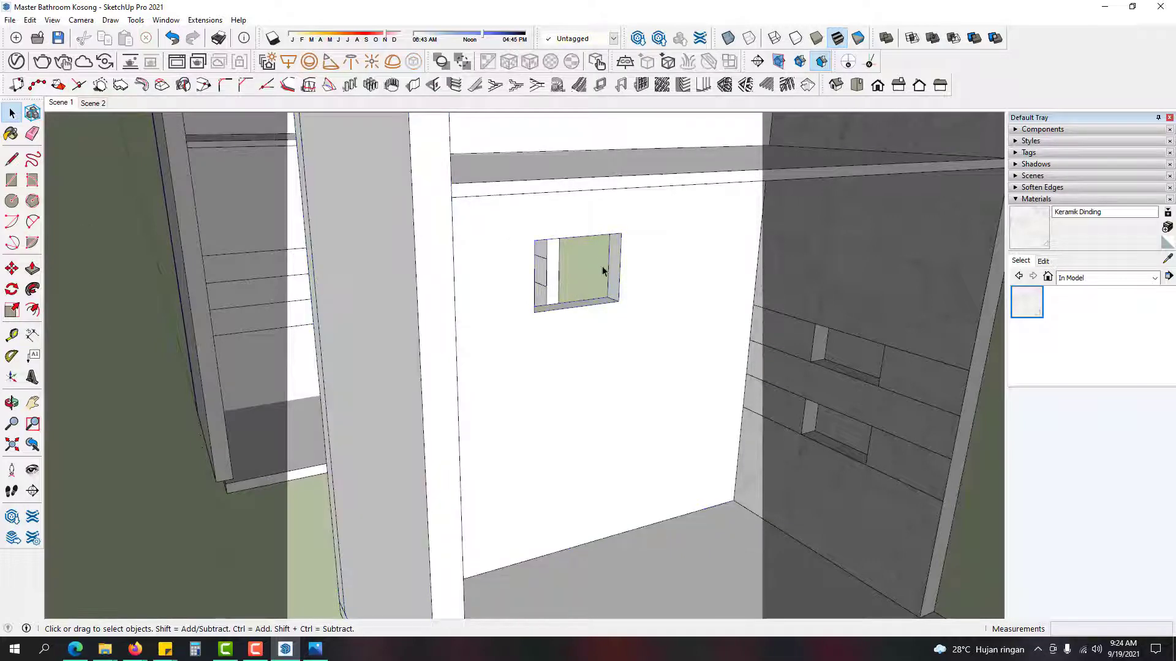
middle_drag(604, 271, 554, 254)
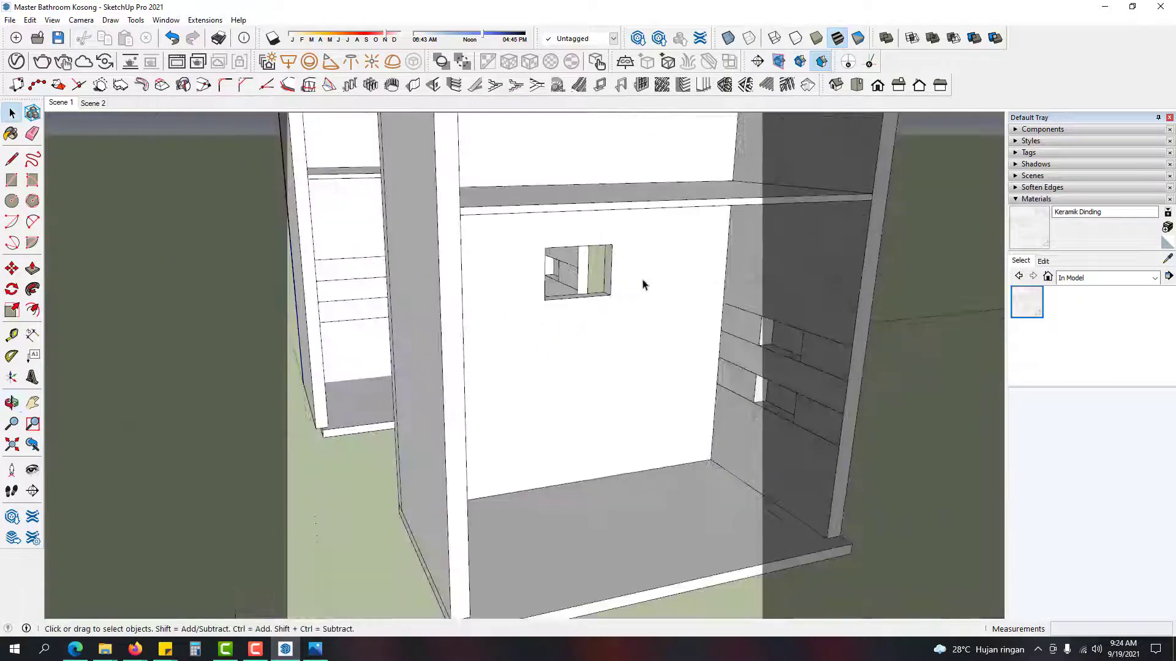
Step: Open the floor group and copy its side edge 150 mm inward to the inner face of the niche wall
middle_drag(643, 285, 724, 359)
scroll(480, 337, up, 5)
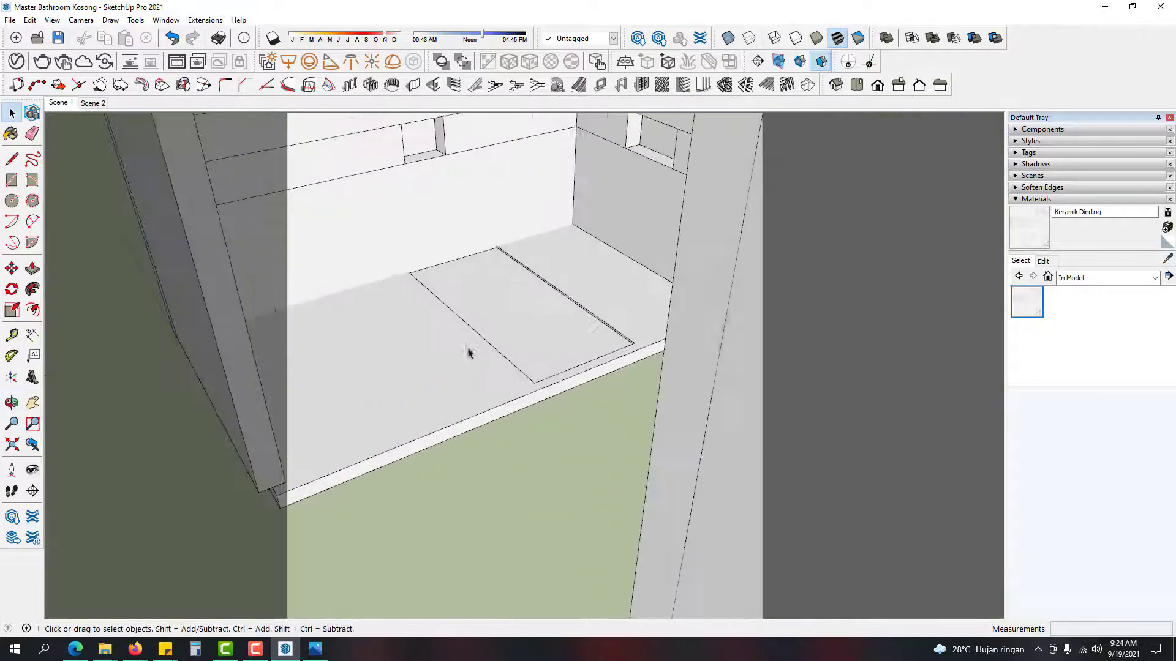
scroll(484, 334, down, 3)
key(space)
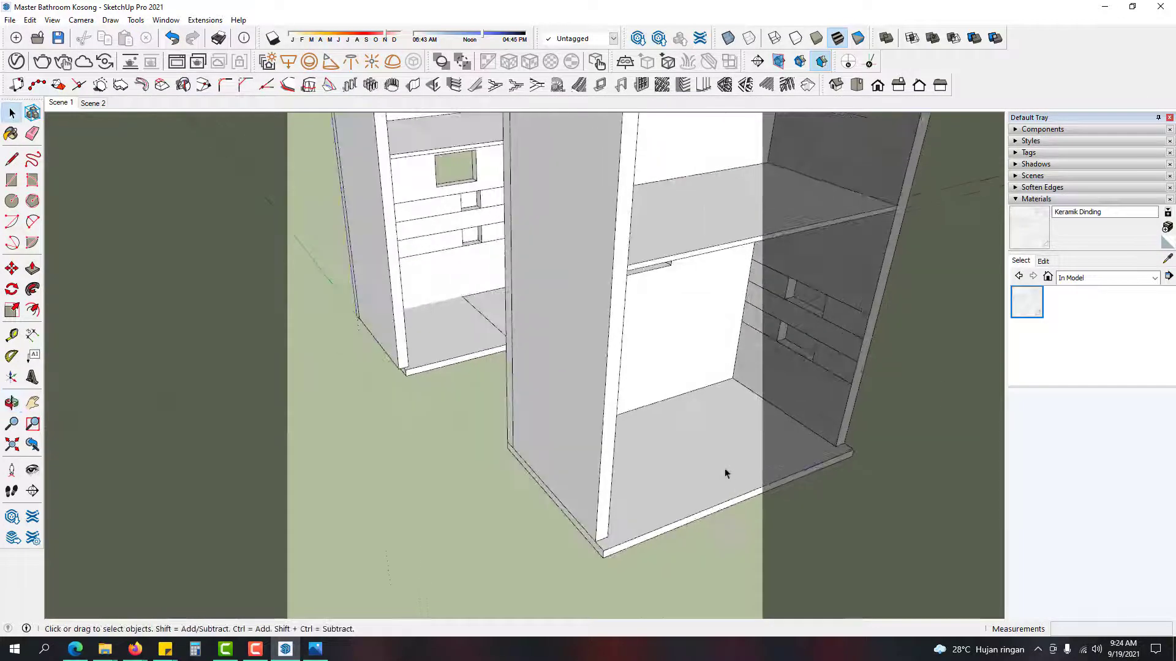
double_click(758, 441)
scroll(795, 414, up, 5)
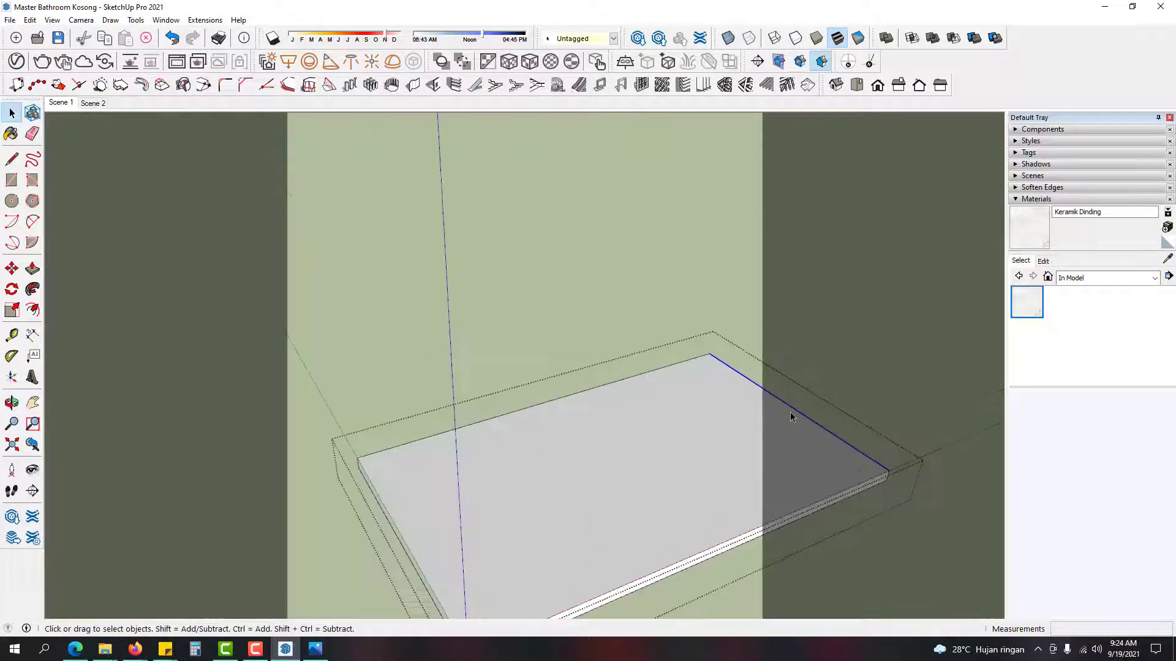
key(m)
ctrl+click(794, 407)
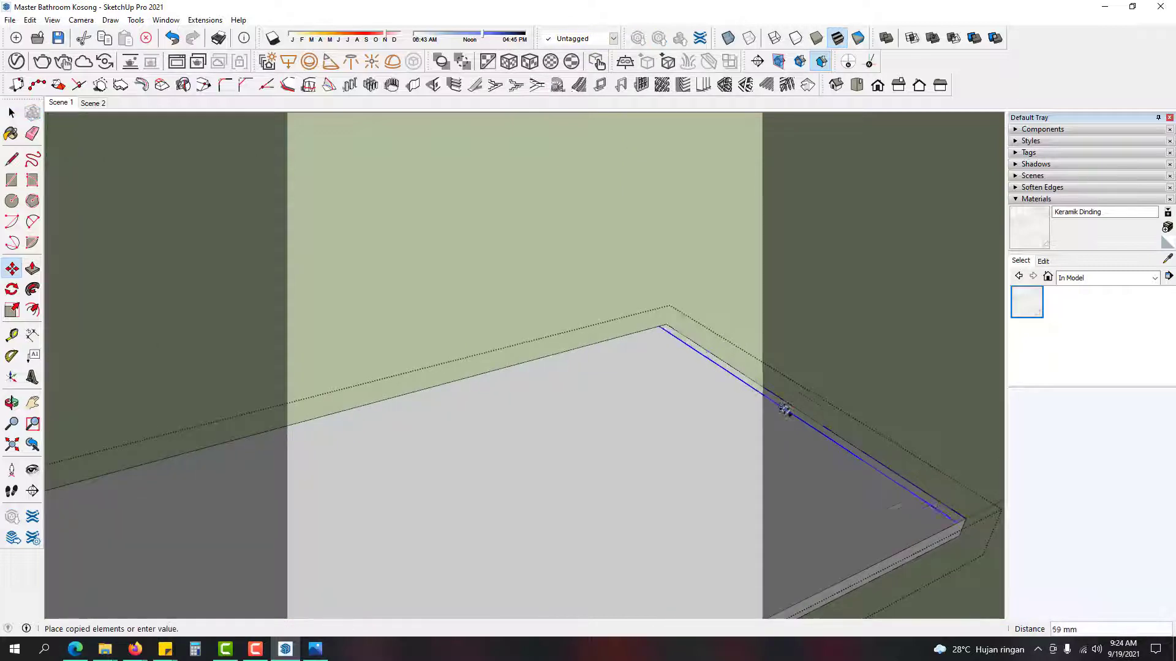
scroll(787, 406, down, 3)
key(i)
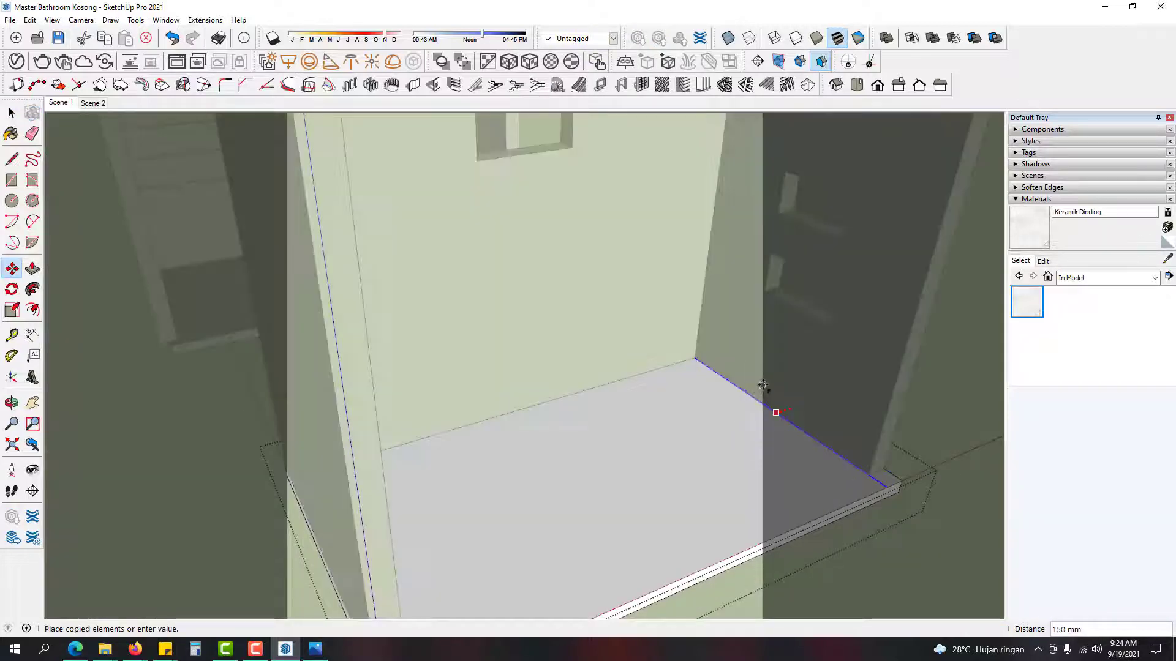
click(763, 388)
key(space)
Step: Measure the distance from the floor groove to the side wall in the reference room
scroll(664, 370, down, 3)
middle_drag(436, 364, 422, 364)
scroll(498, 413, up, 6)
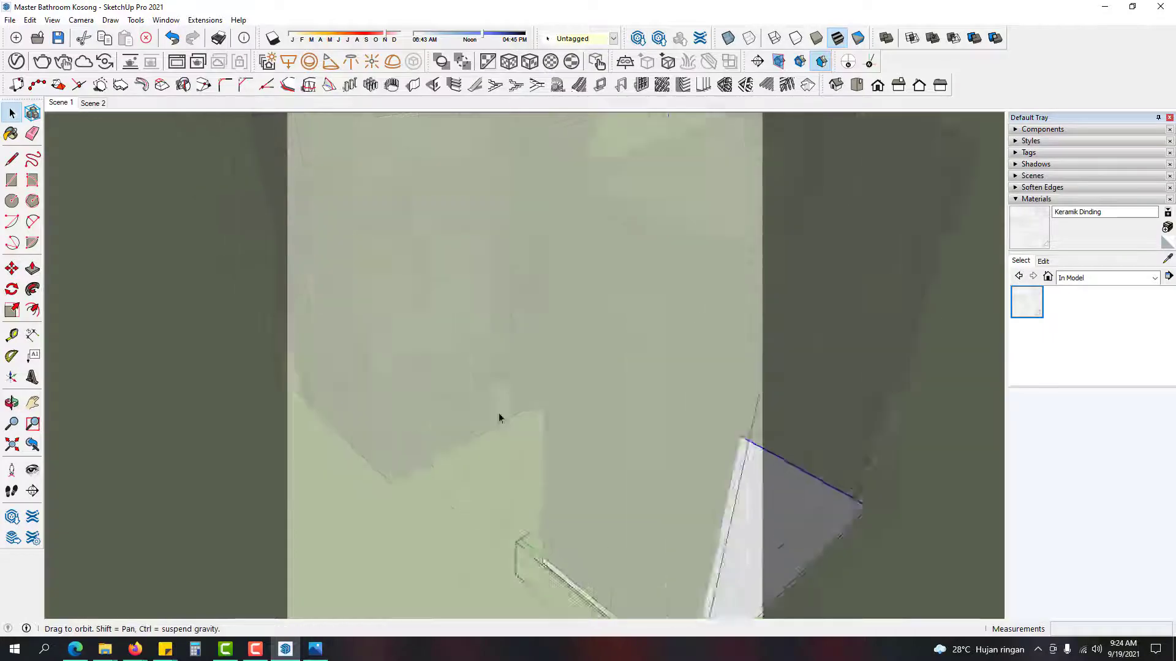
key(l)
click(522, 375)
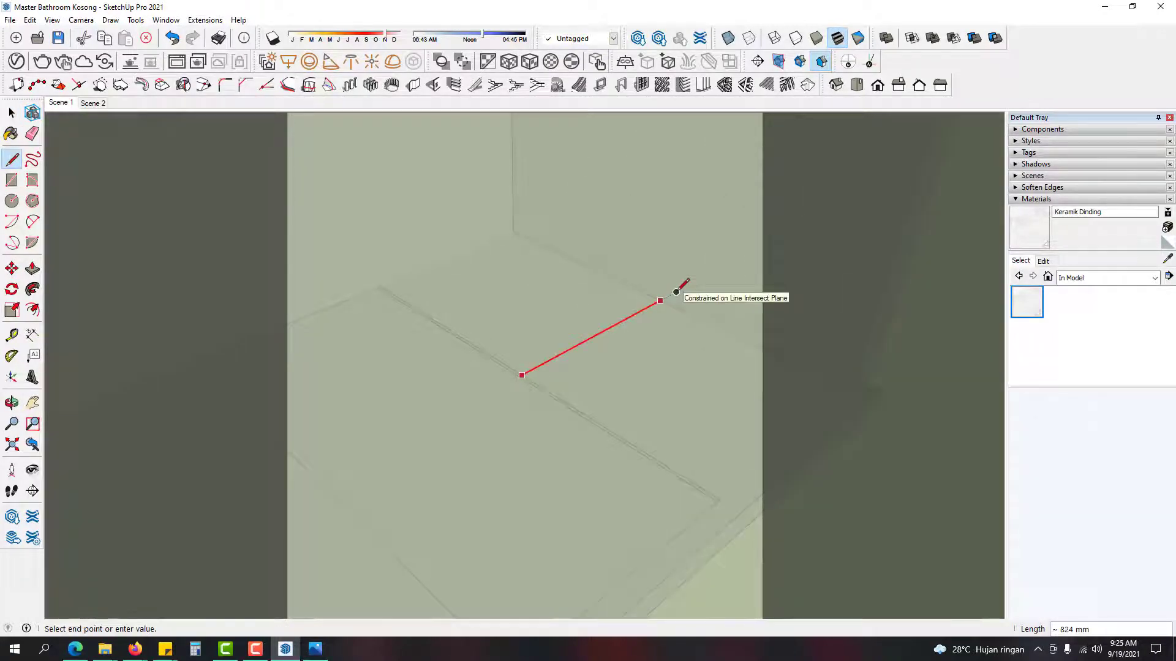
key(space)
Step: Copy the floor line at the niche wall 824 mm inward across the floor
scroll(653, 312, down, 5)
key(i)
middle_drag(653, 312, 700, 392)
scroll(700, 392, up, 5)
key(m)
key(ctrl)
click(701, 376)
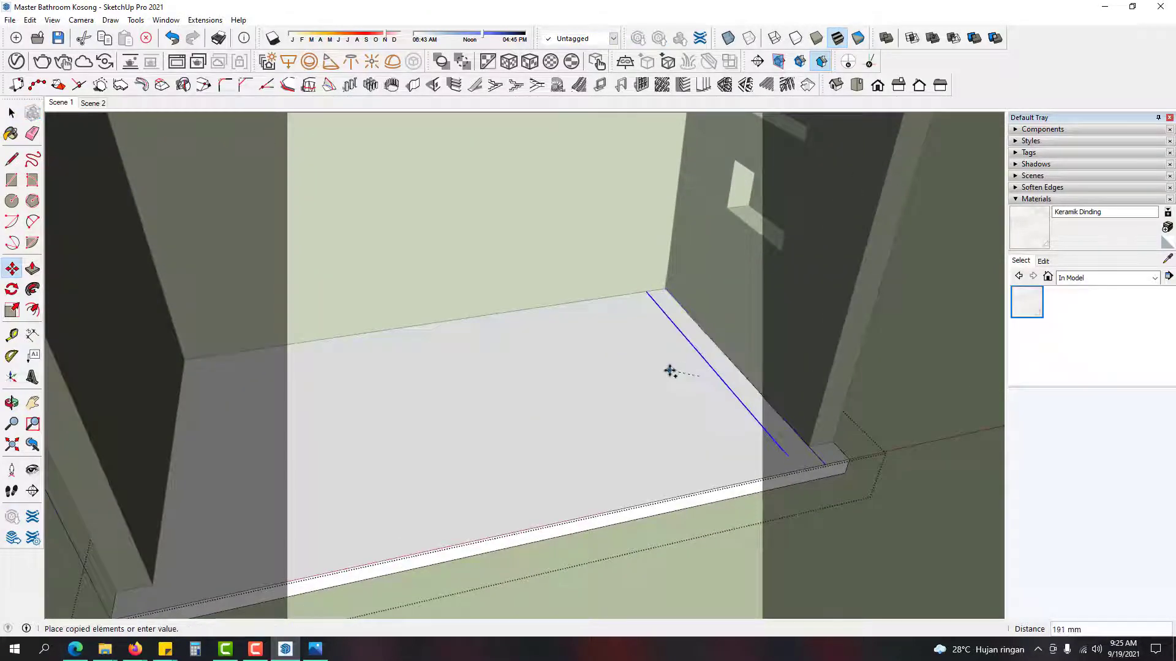
text(8)
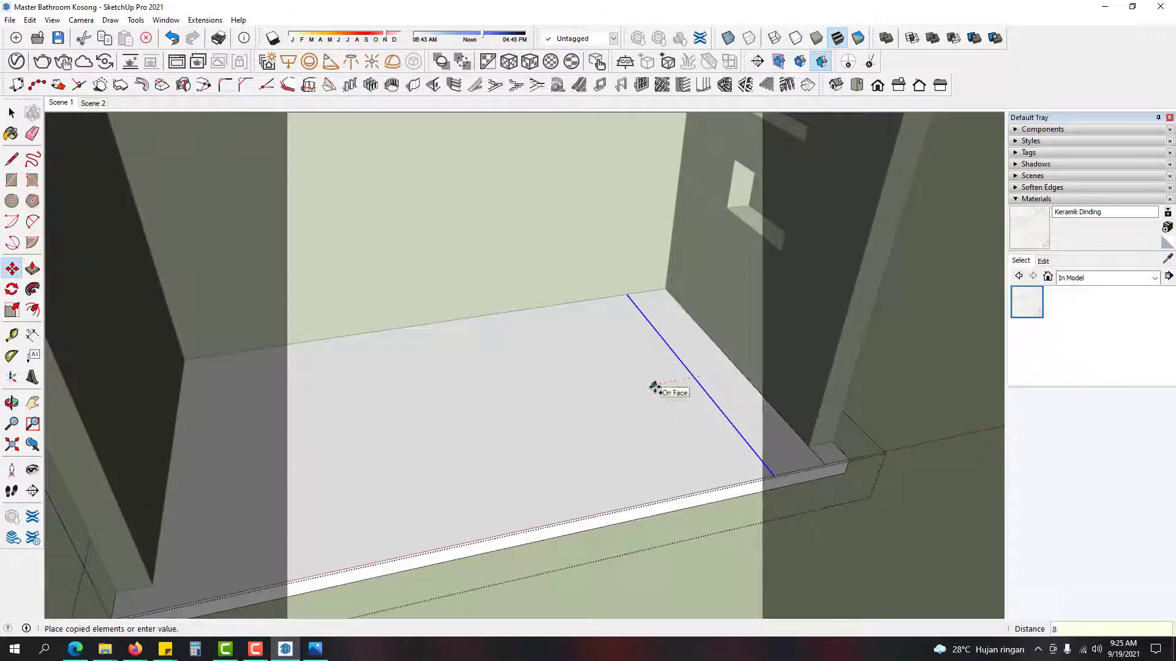
text(24)
key(Return)
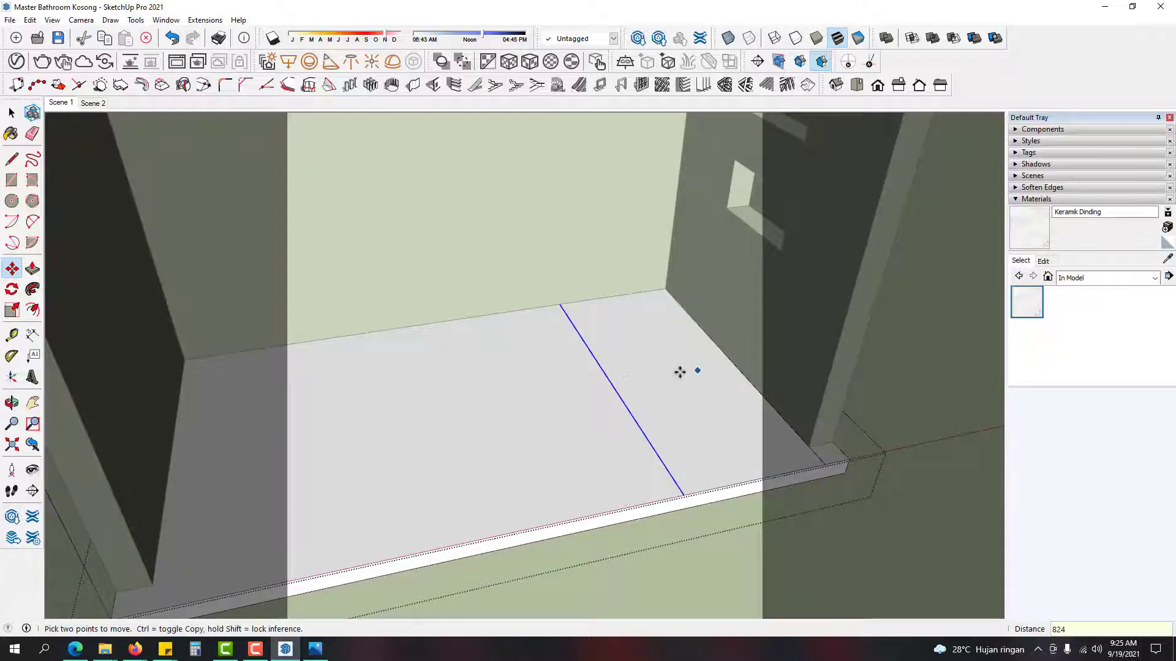
Step: Copy the inner floor line about 857 mm further across, matching the spacing of the reference room's floor lines
middle_drag(689, 340, 693, 400)
scroll(656, 387, up, 2)
shift+middle_drag(622, 370, 925, 523)
scroll(632, 385, up, 4)
scroll(704, 399, up, 3)
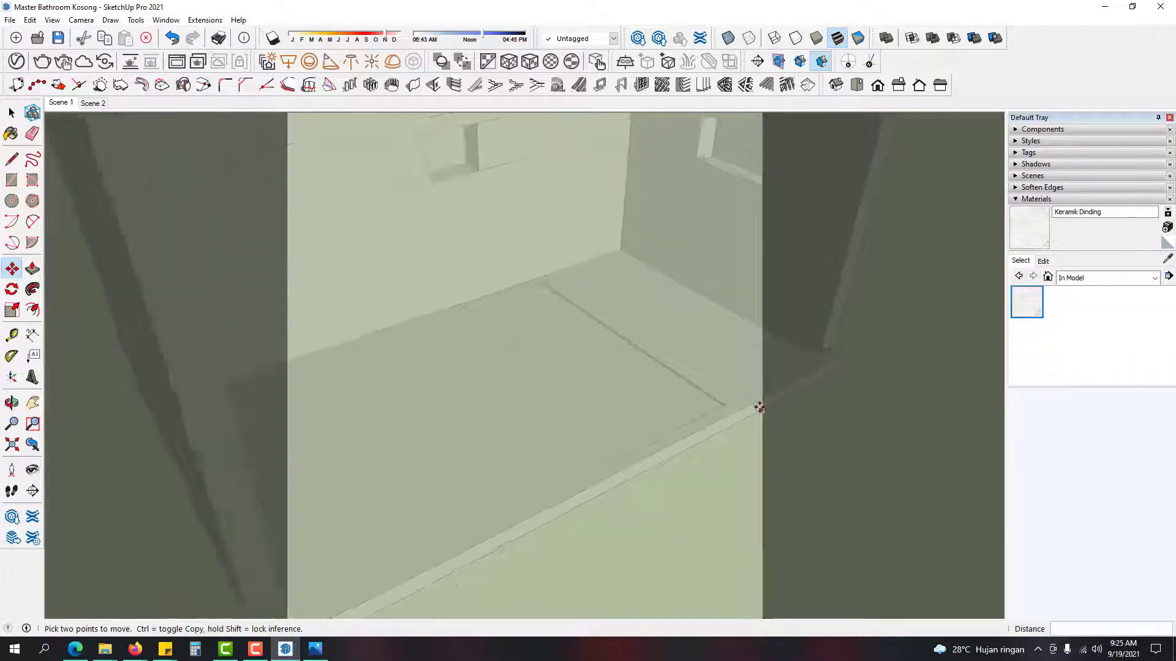
click(711, 404)
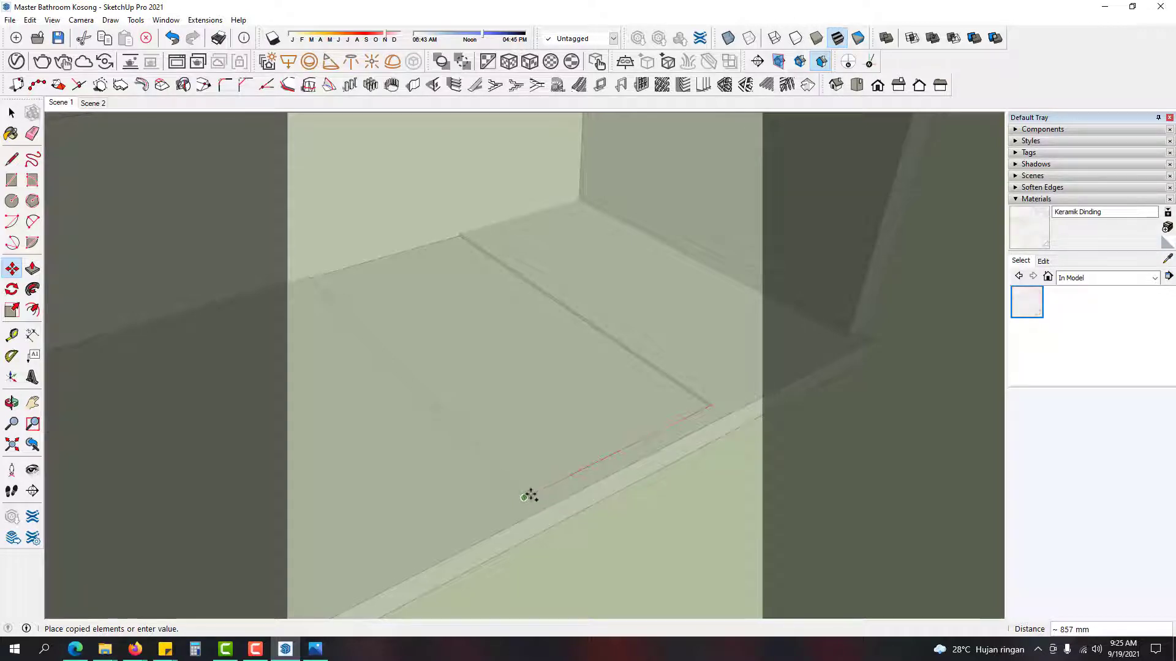
click(530, 494)
key(space)
Step: Copy the middle floor strip's front edge inward by the distance the floor projects beyond the end of the niche wall
scroll(604, 460, down, 6)
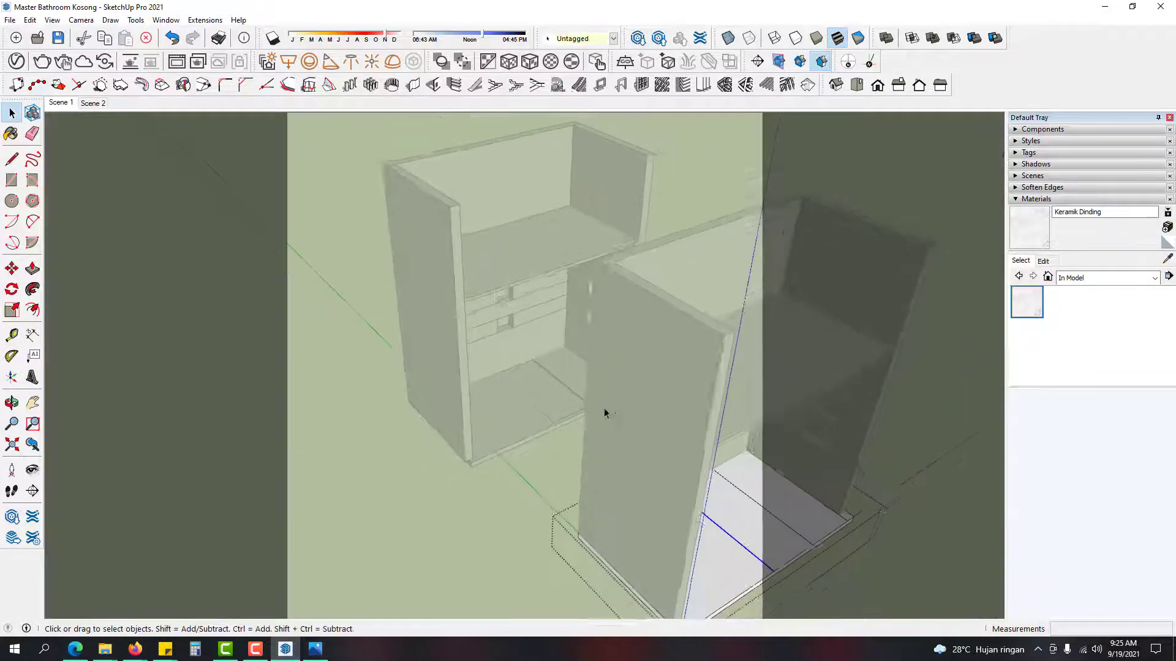
scroll(604, 409, up, 5)
click(689, 468)
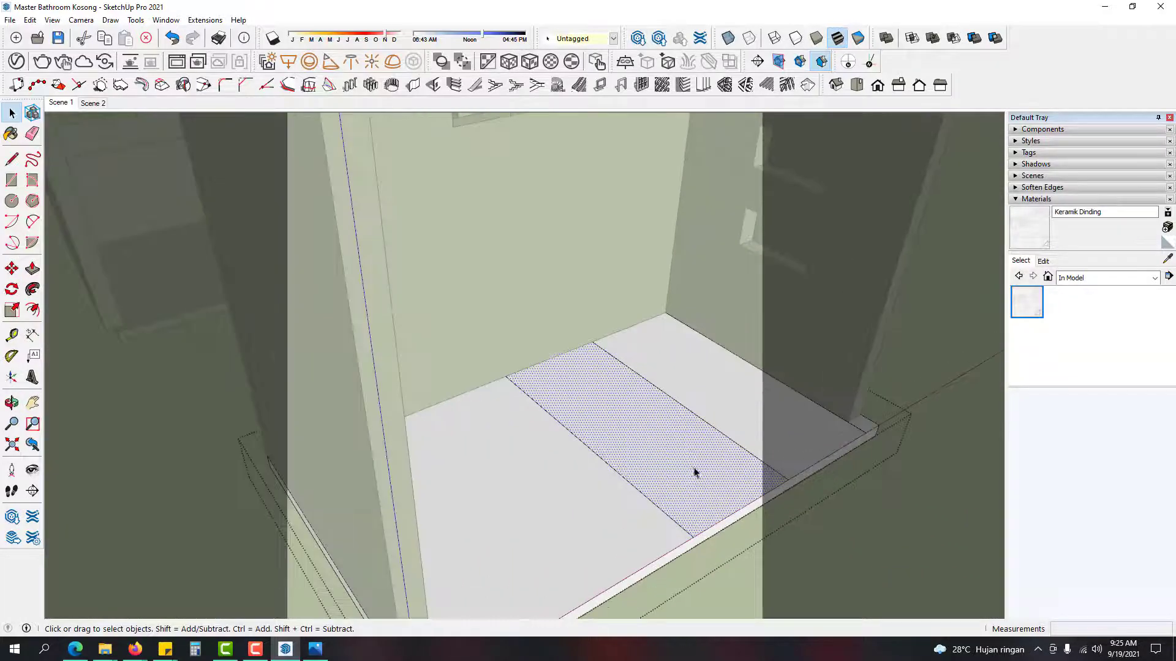
scroll(721, 485, up, 2)
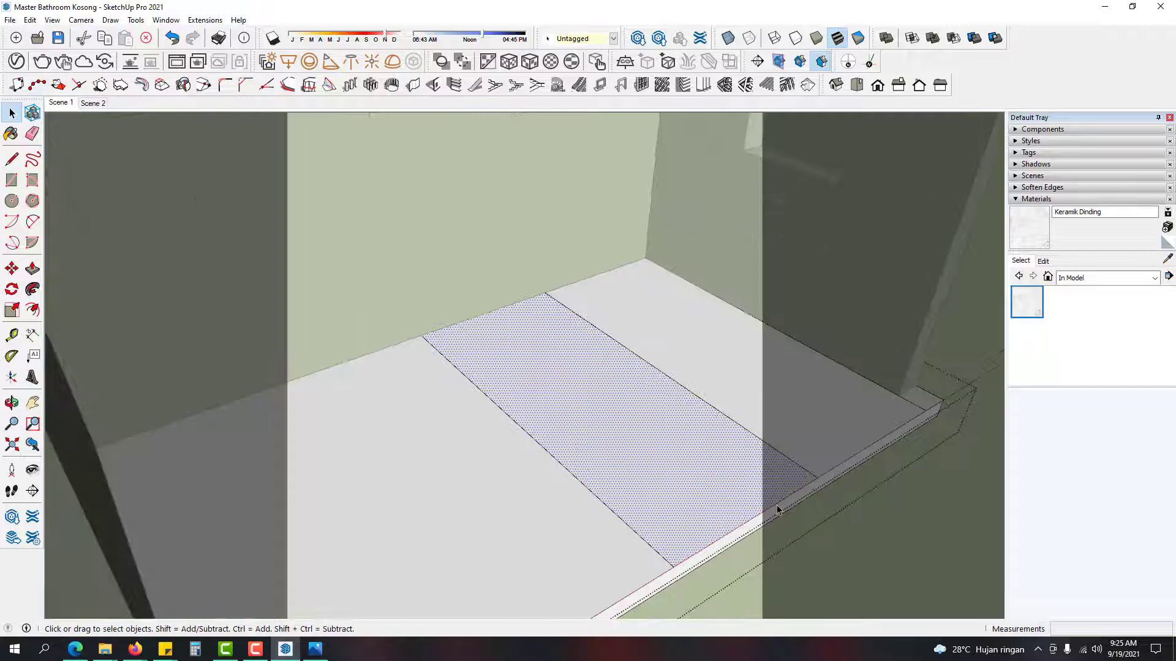
click(777, 508)
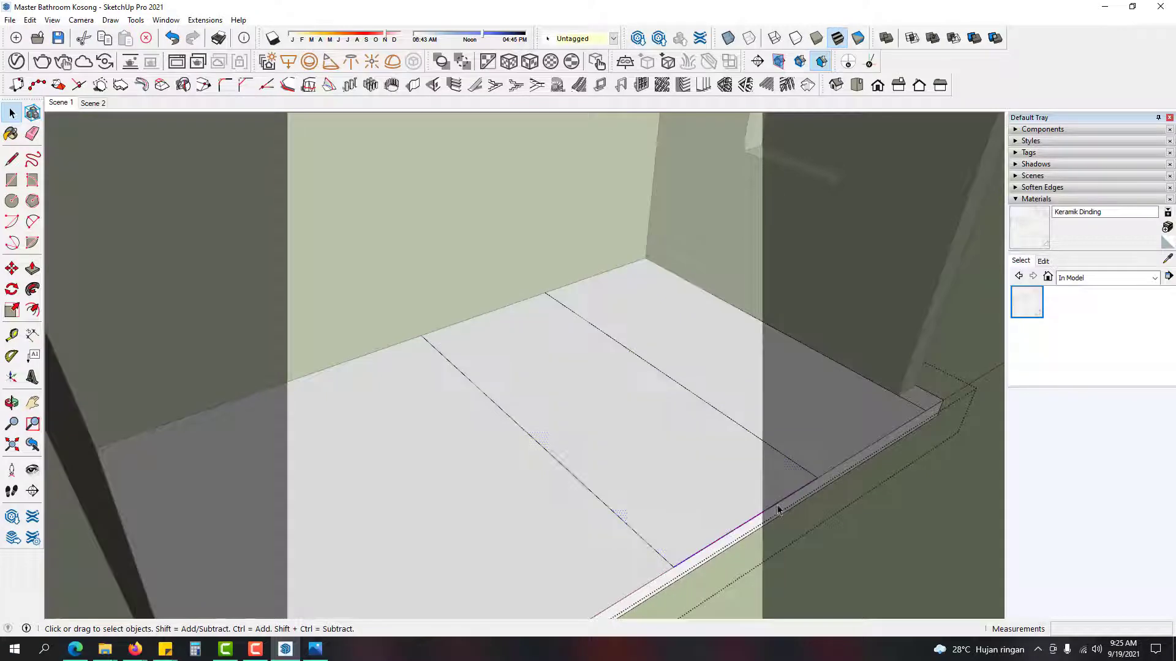
scroll(821, 486, up, 1)
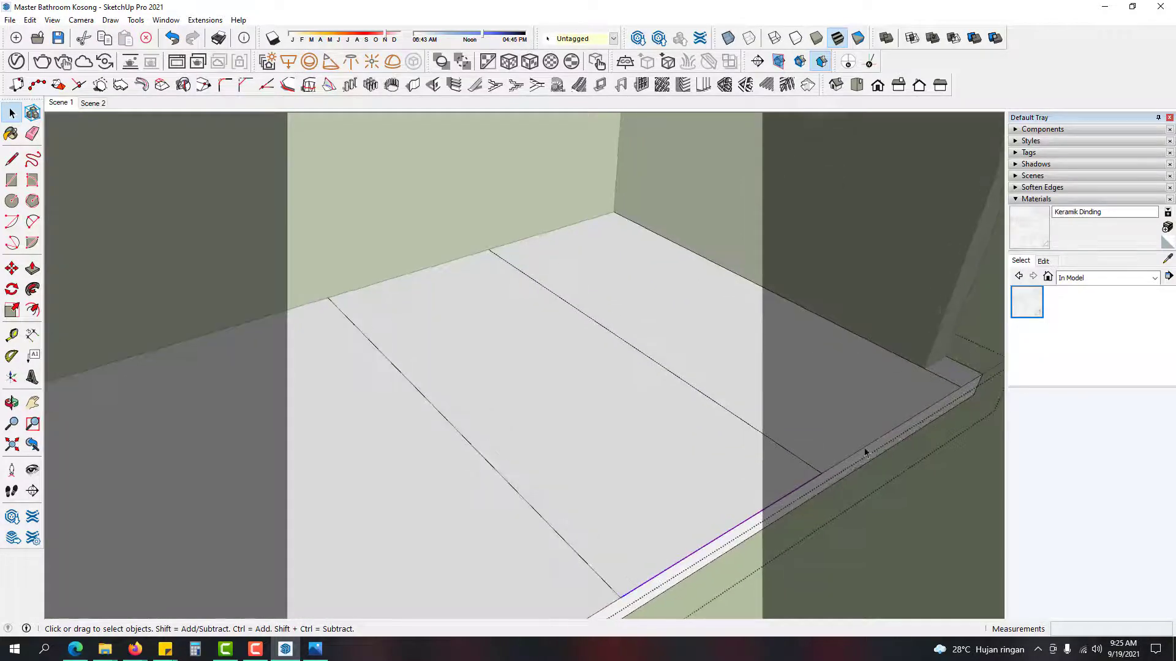
key(m)
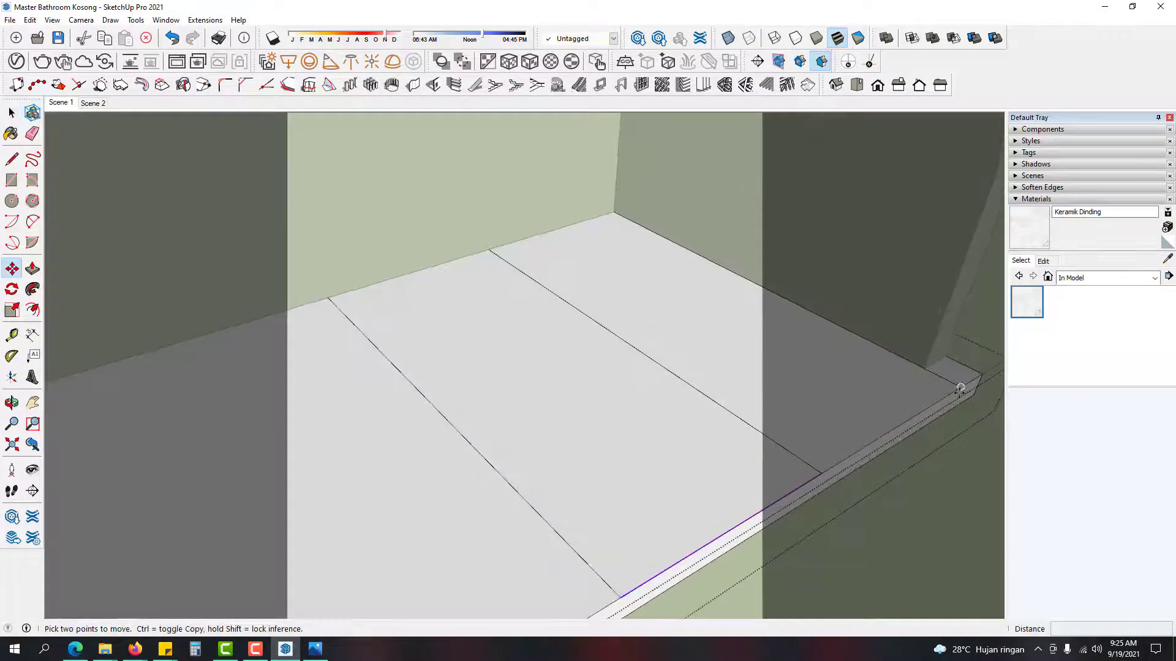
key(ctrl)
click(961, 387)
click(924, 368)
key(space)
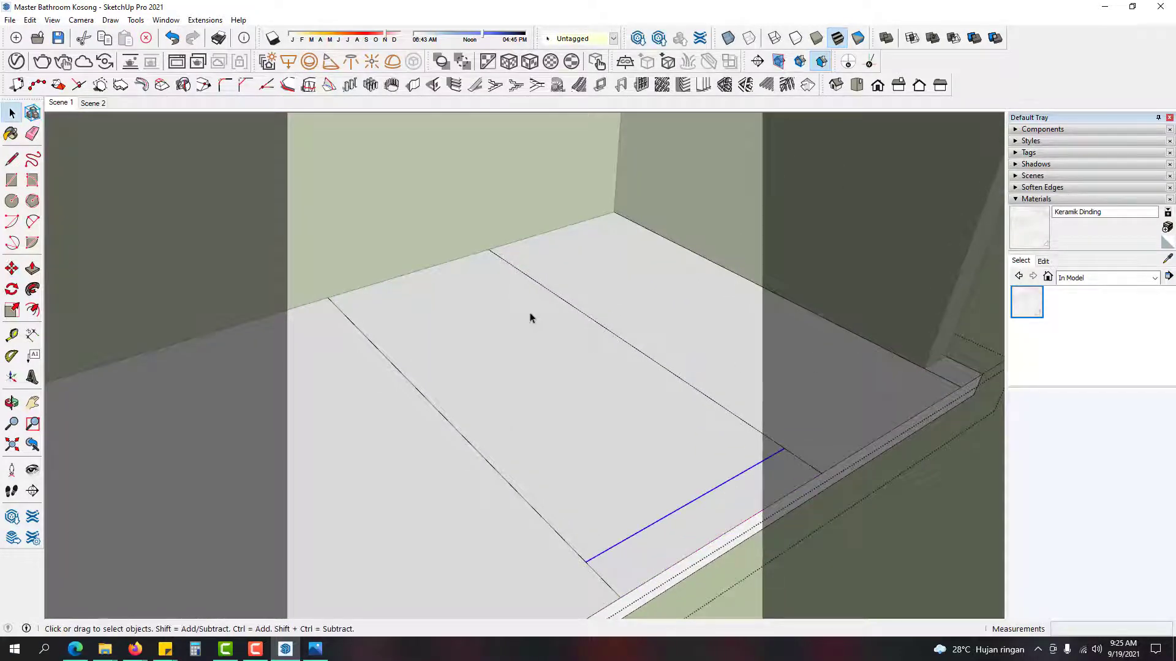
Step: Hide the rest of the model and push the middle floor panel's face down slightly to form a recess
key(i)
click(525, 335)
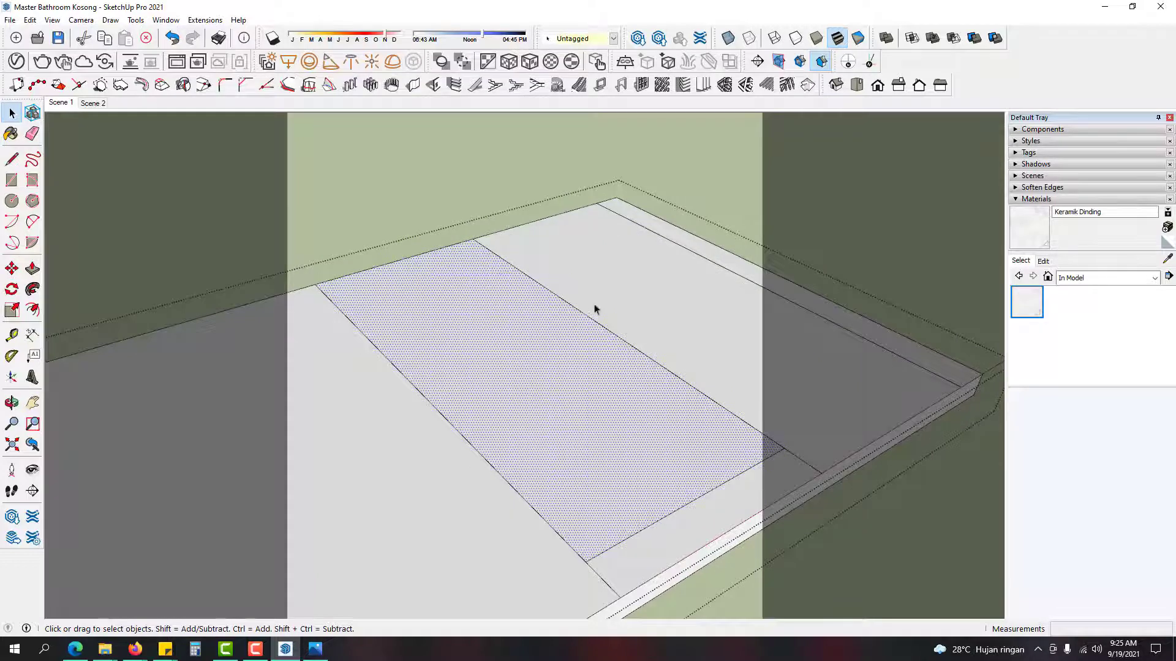
key(i)
scroll(547, 329, up, 2)
key(p)
click(556, 316)
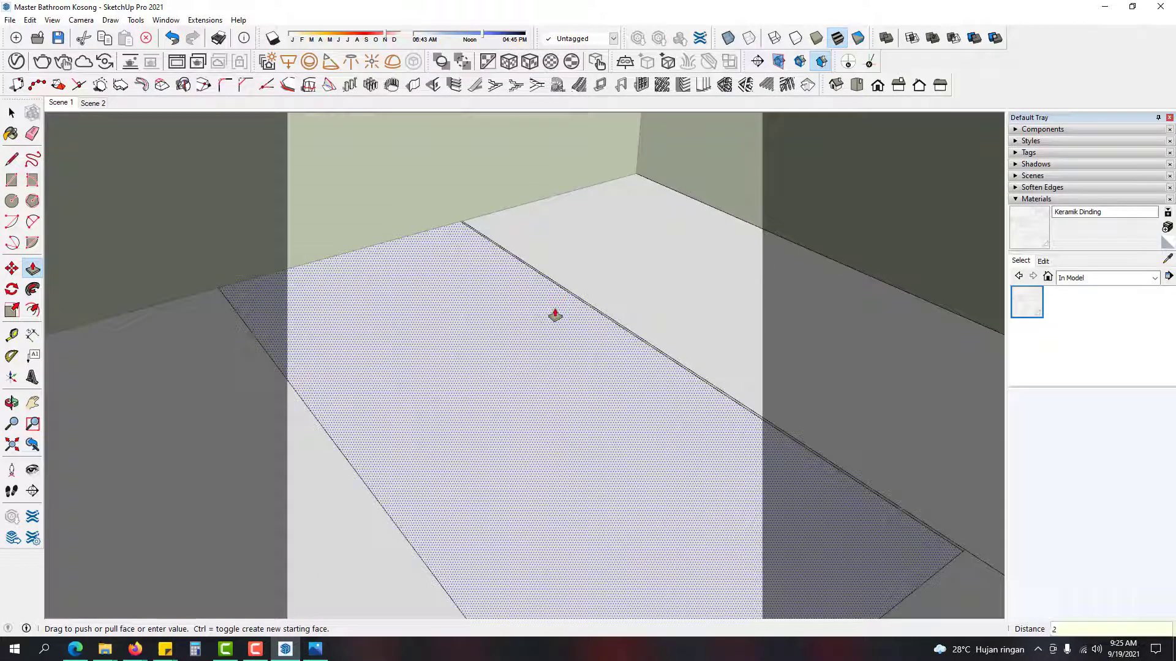
key(Return)
key(space)
Step: Examine the recessed floor panel and both bathroom models from several angles
middle_drag(551, 313, 738, 367)
scroll(490, 340, down, 5)
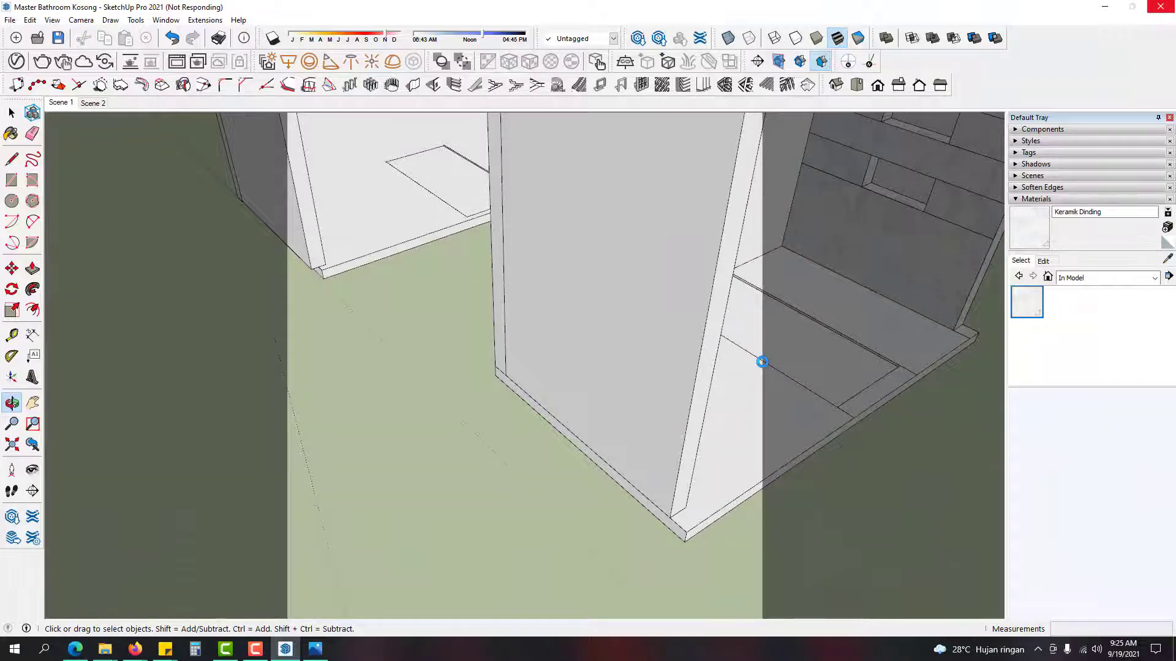
middle_drag(603, 311, 462, 467)
scroll(492, 413, up, 3)
middle_drag(496, 410, 525, 278)
scroll(488, 304, up, 3)
scroll(496, 331, down, 3)
middle_drag(512, 365, 557, 360)
scroll(683, 422, down, 2)
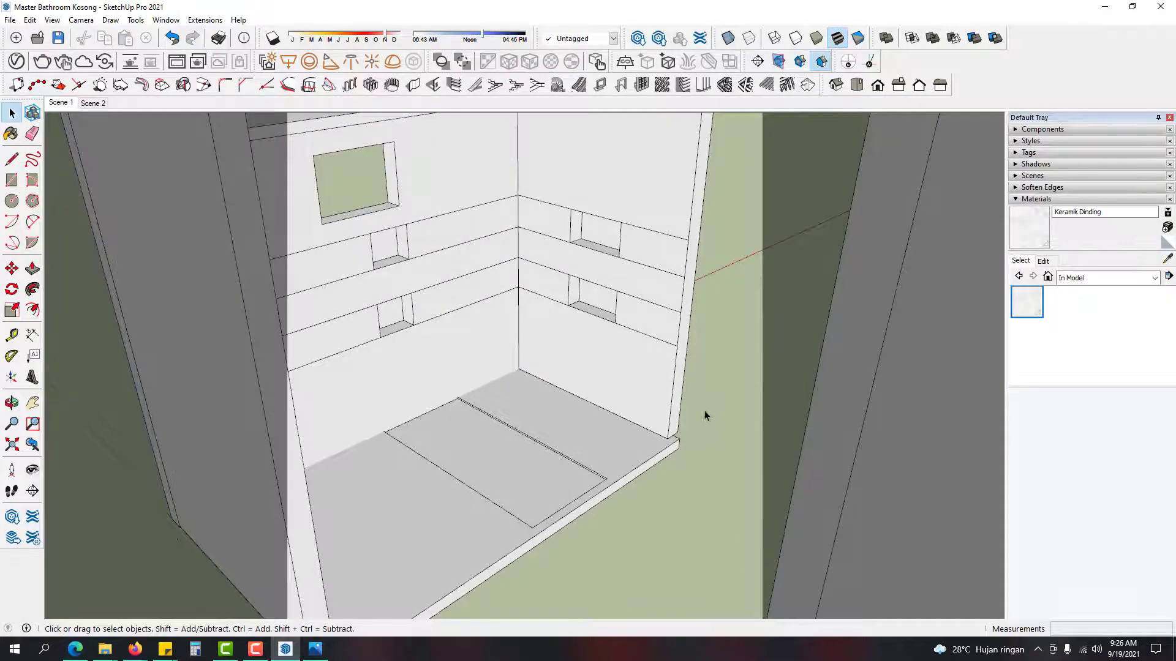
scroll(703, 438, down, 3)
middle_drag(706, 399, 608, 374)
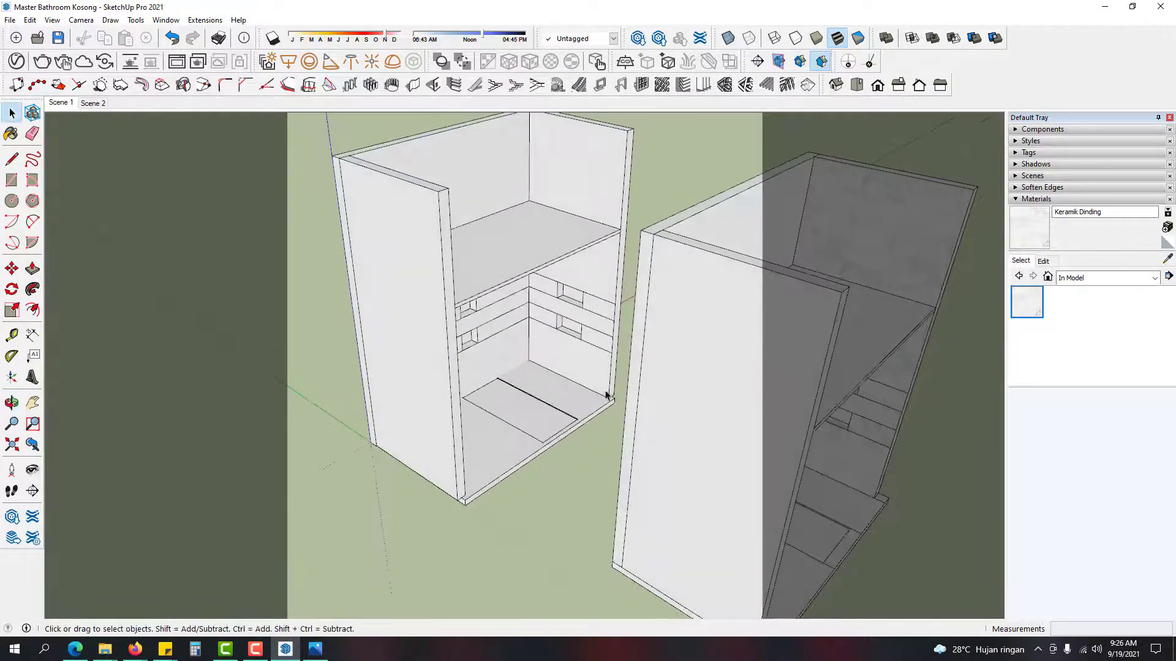
scroll(577, 402, up, 4)
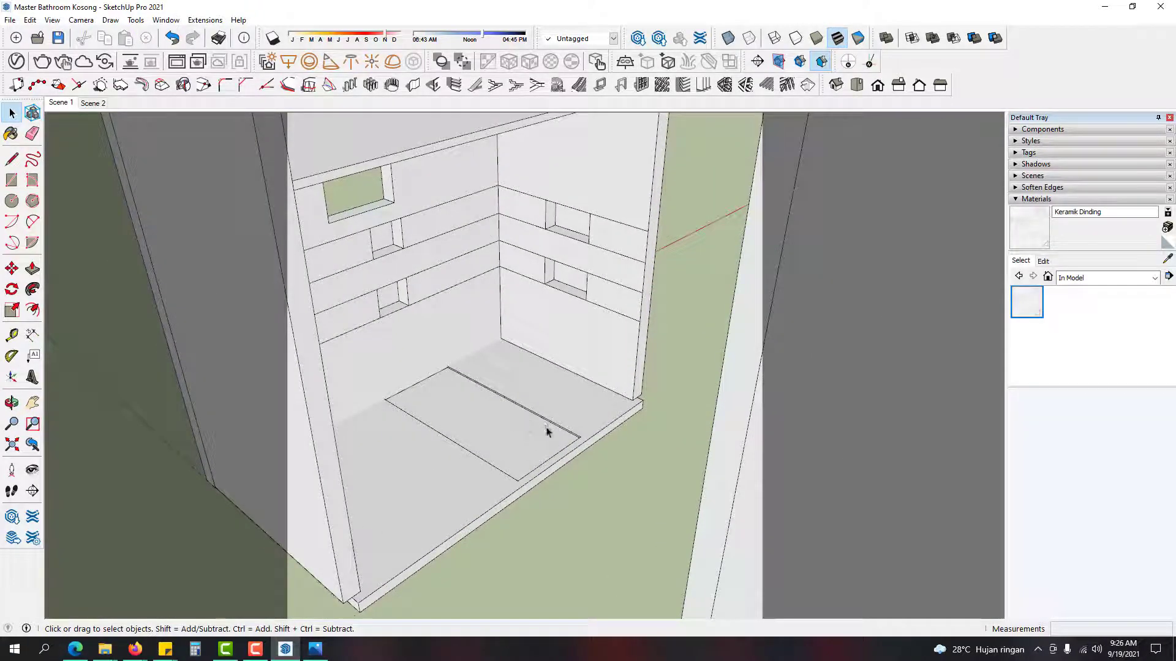
Step: Start a new material named "Keramik Lantai"
click(1167, 228)
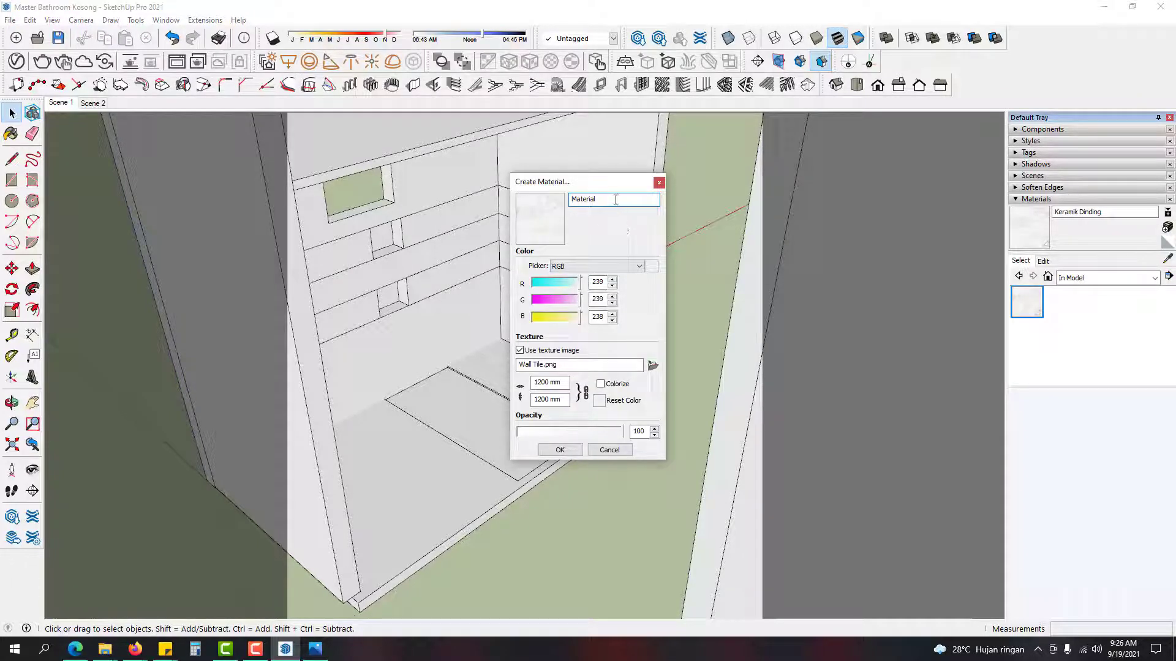
double_click(583, 199)
text(Keramik Lantai)
Step: Preview the grey square-tile image in the maps folder and load it as the new material's texture
click(653, 366)
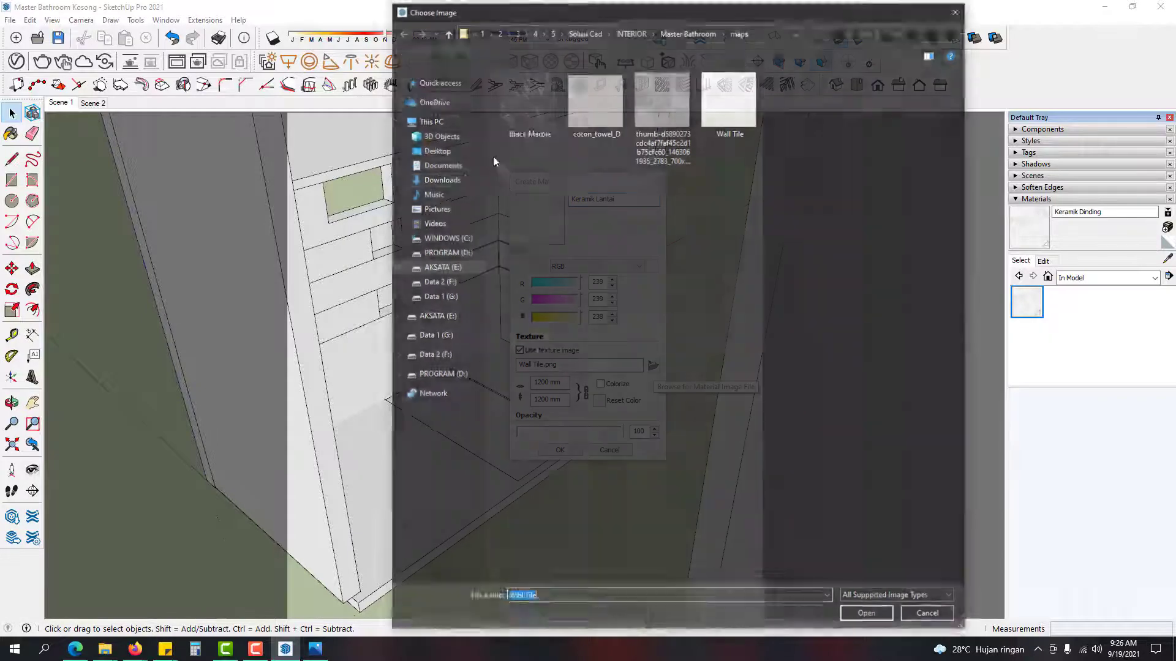
click(669, 107)
right_click(668, 101)
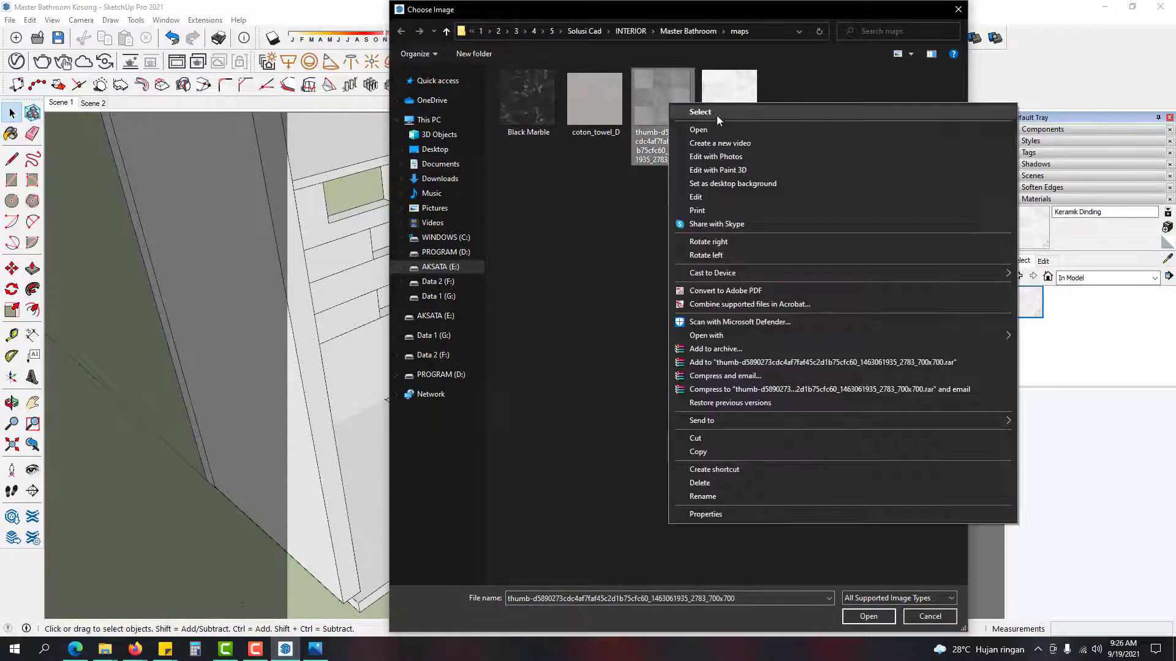
click(727, 132)
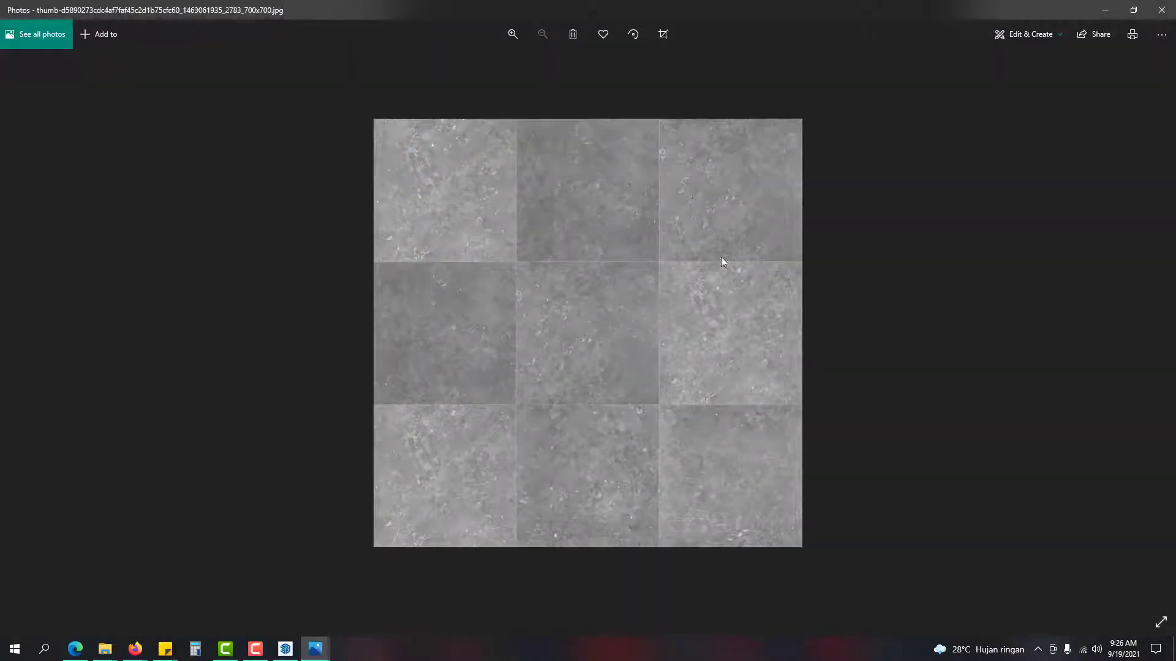
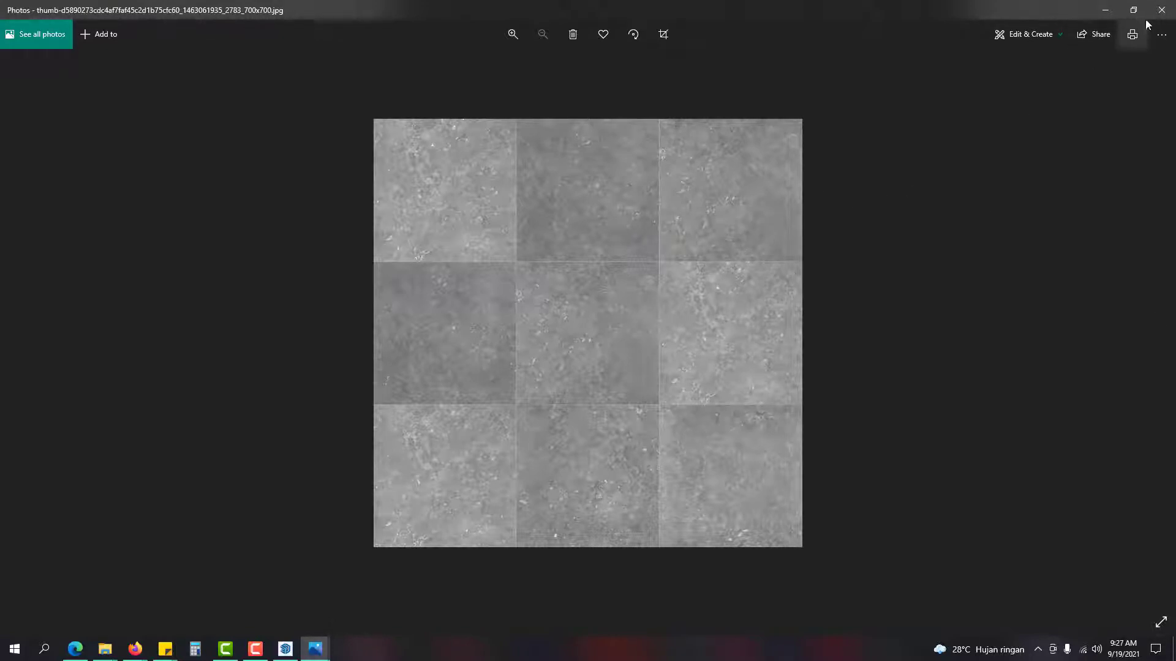
click(1161, 11)
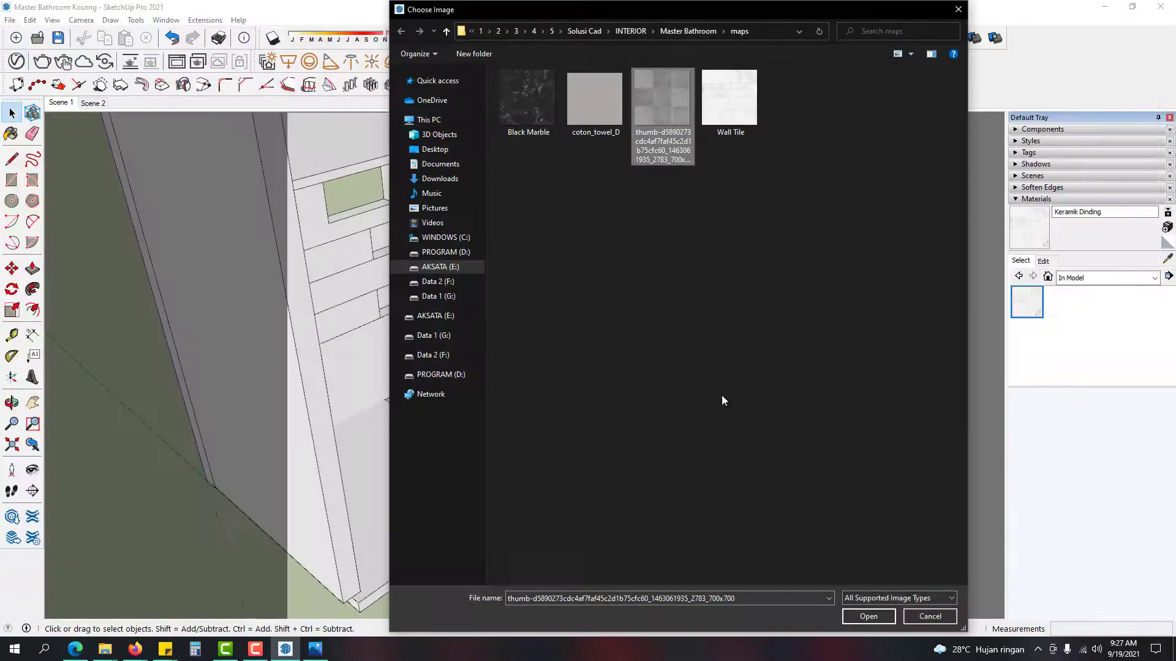
click(868, 616)
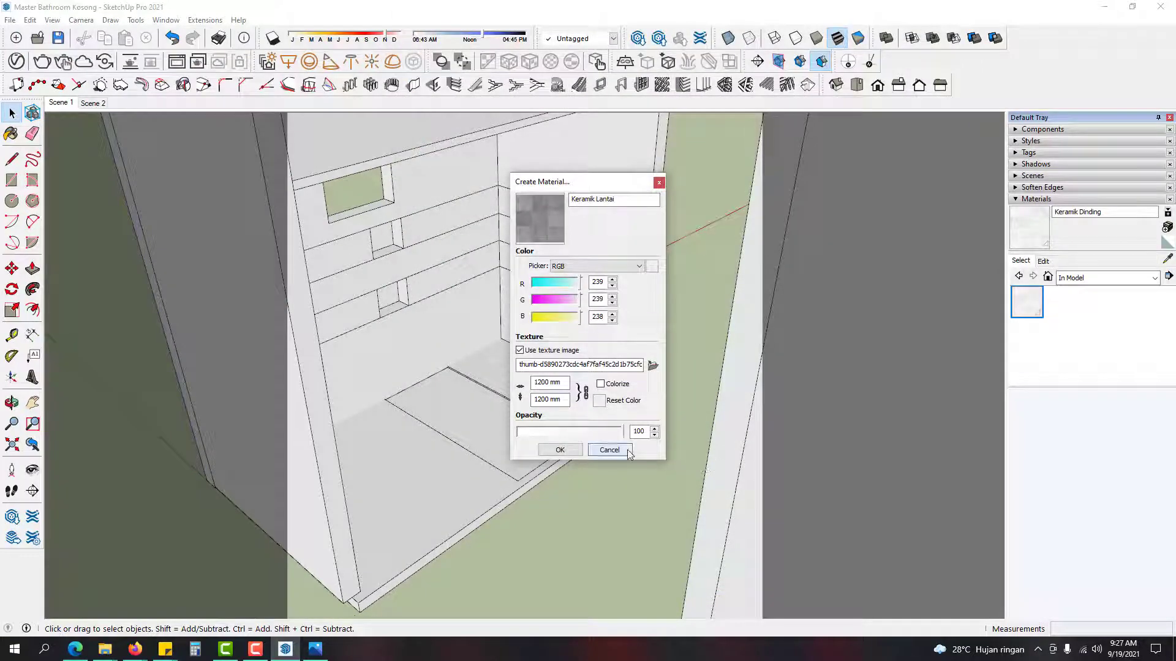
Step: Reduce the texture width of the Keramik Lantai material and finish creating it
double_click(546, 382)
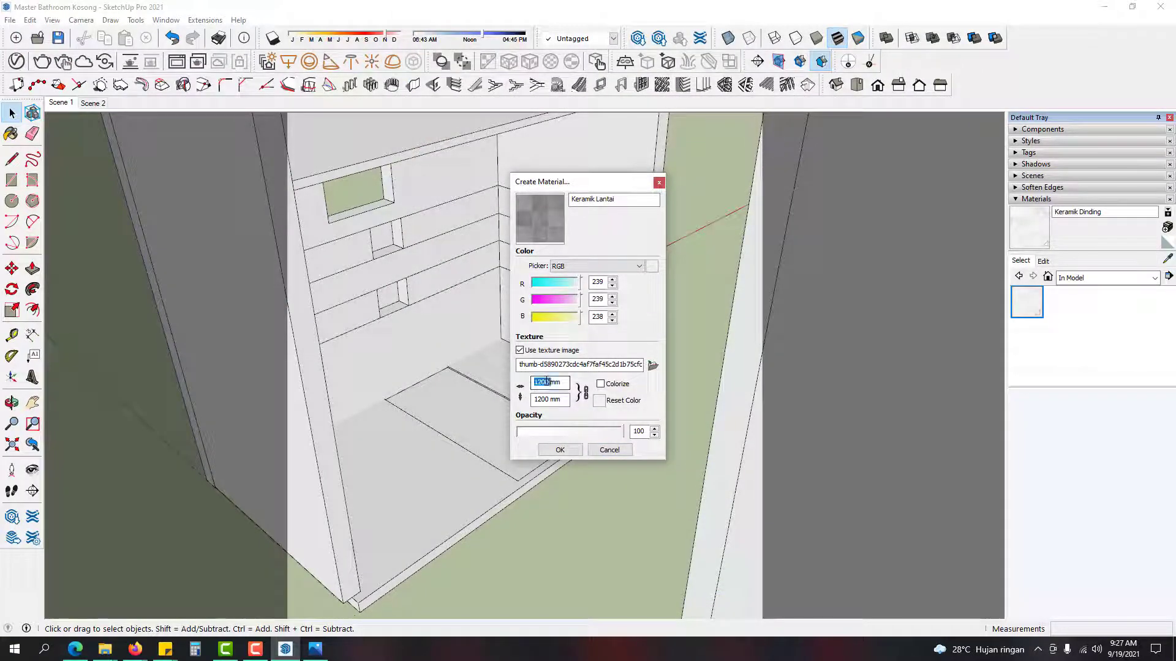
text(8)
click(559, 449)
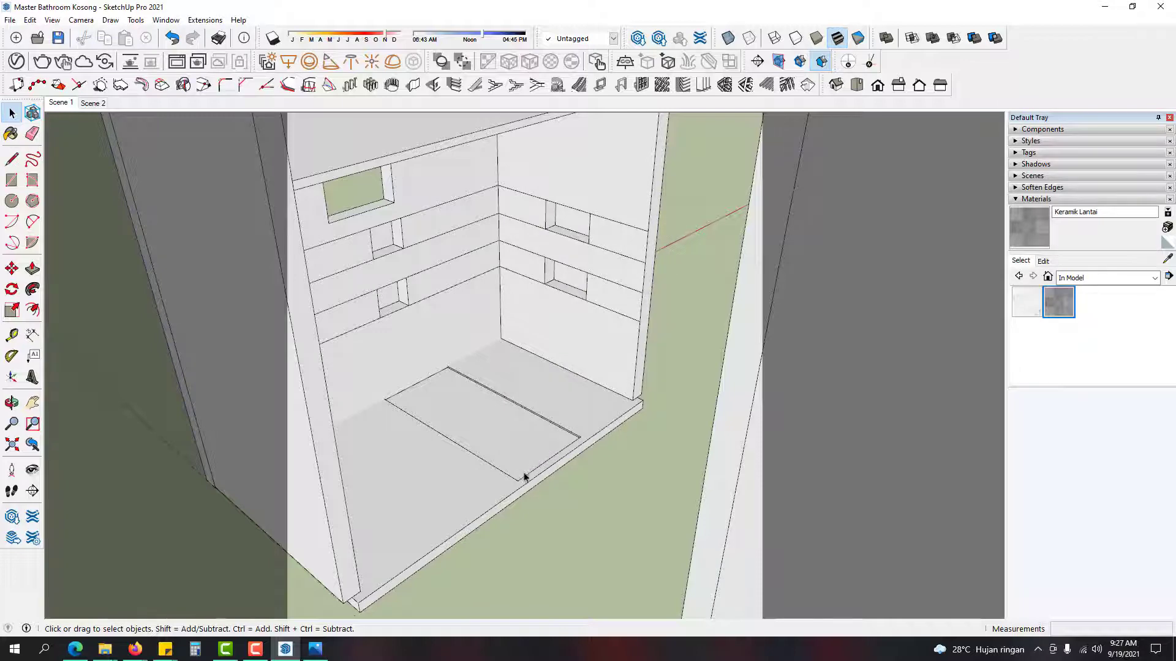
Step: Open the floor group and paint the floor's top face and the recessed middle panel with Keramik Lantai
scroll(448, 475, up, 1)
double_click(448, 475)
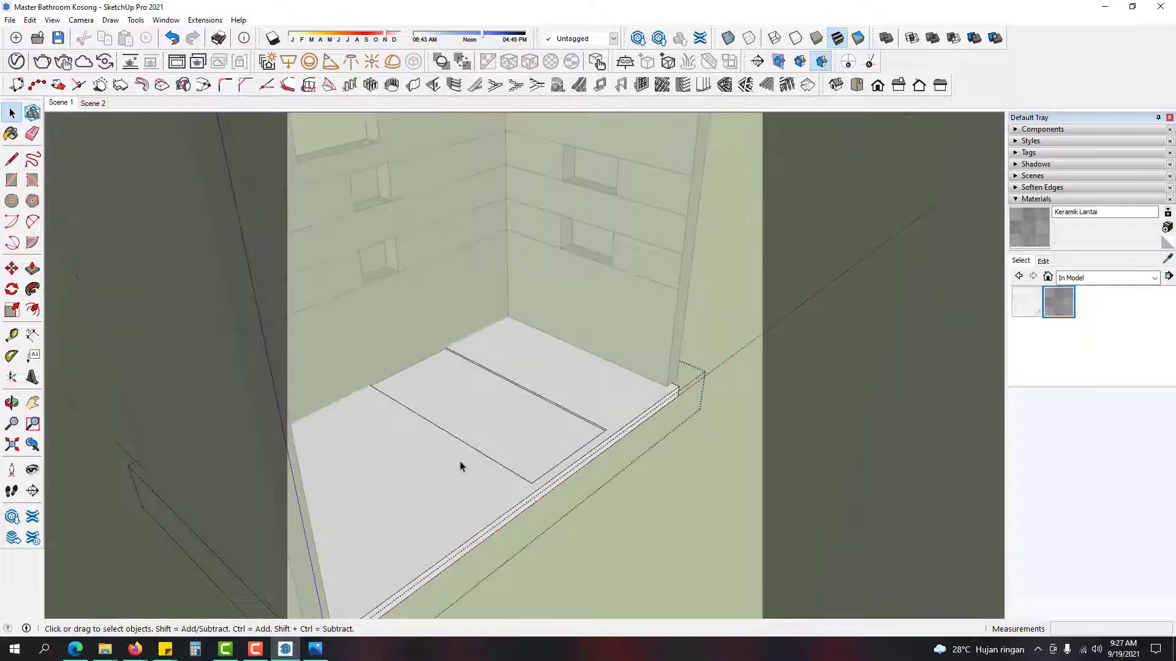
double_click(461, 461)
click(1047, 236)
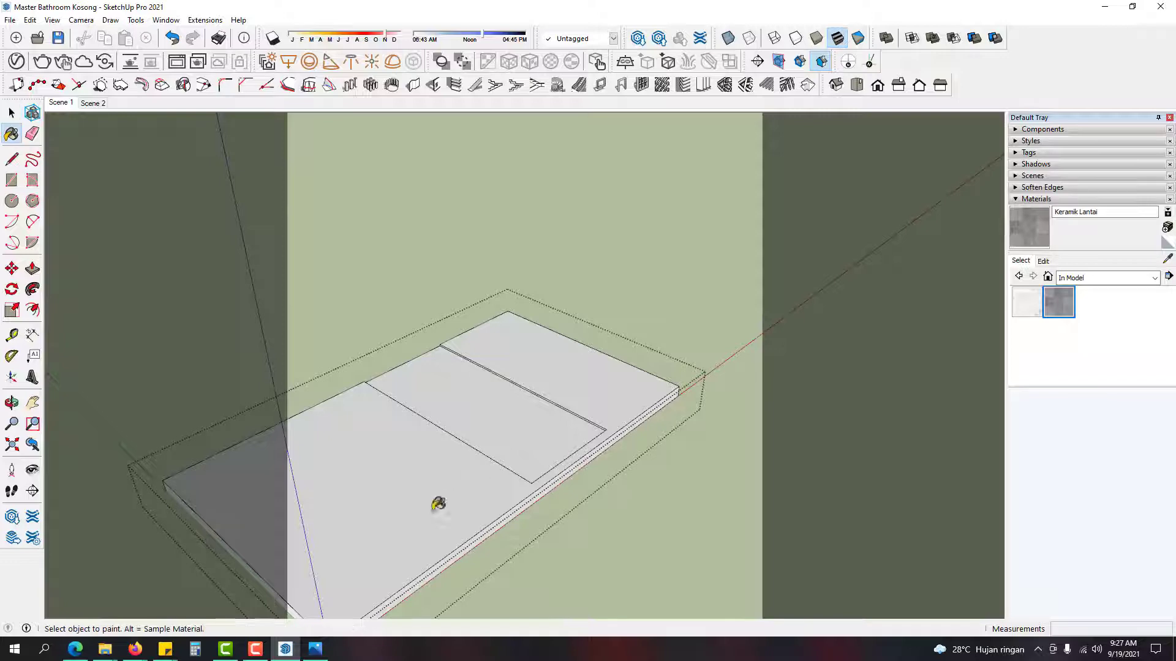
scroll(415, 493, up, 2)
click(415, 488)
click(516, 409)
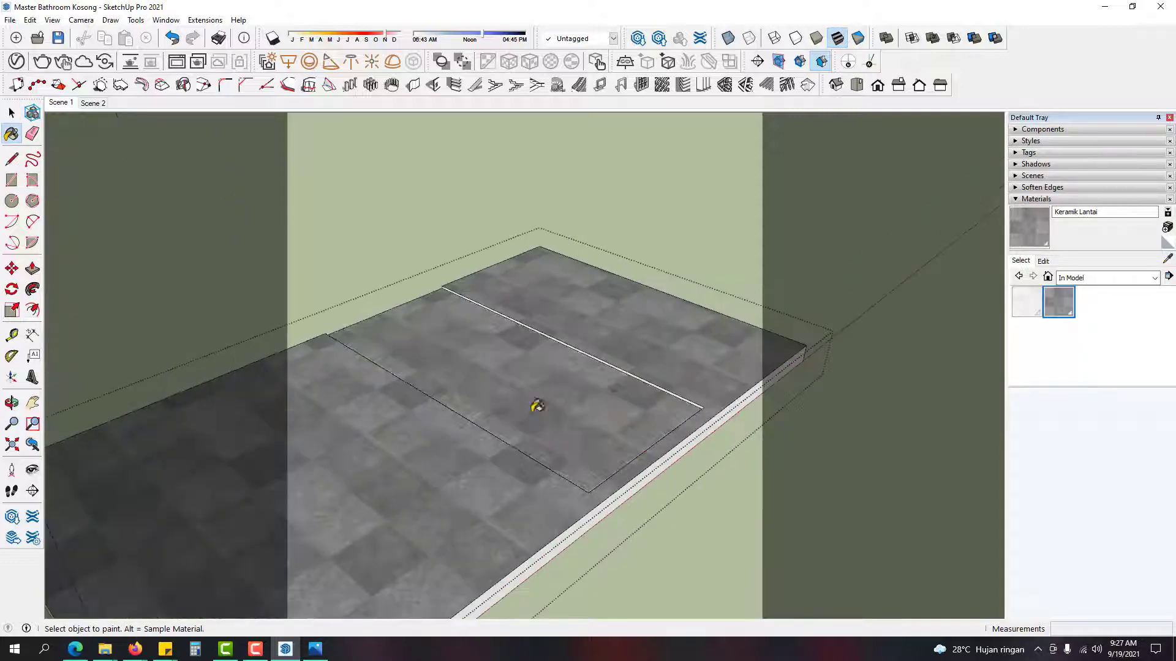
Step: Measure the width of one floor tile in the applied texture with the Line tool, without drawing a line
mouse_move(532, 407)
middle_down()
mouse_move(368, 457)
mouse_move(258, 341)
mouse_move(458, 351)
mouse_move(685, 336)
mouse_move(707, 431)
middle_up()
scroll(458, 351, up, 2)
scroll(599, 370, up, 2)
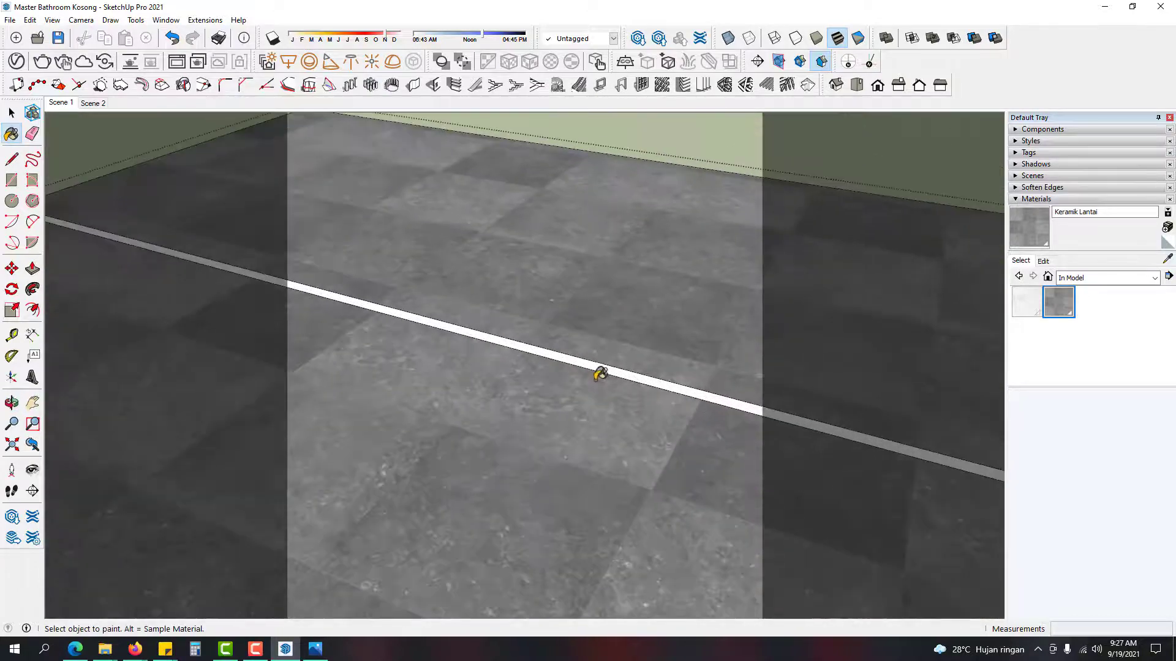
mouse_move(603, 359)
middle_down()
mouse_move(564, 398)
mouse_move(585, 406)
mouse_move(480, 438)
mouse_move(659, 244)
mouse_move(441, 401)
mouse_move(441, 381)
mouse_move(480, 349)
middle_up()
key(space)
scroll(431, 384, up, 3)
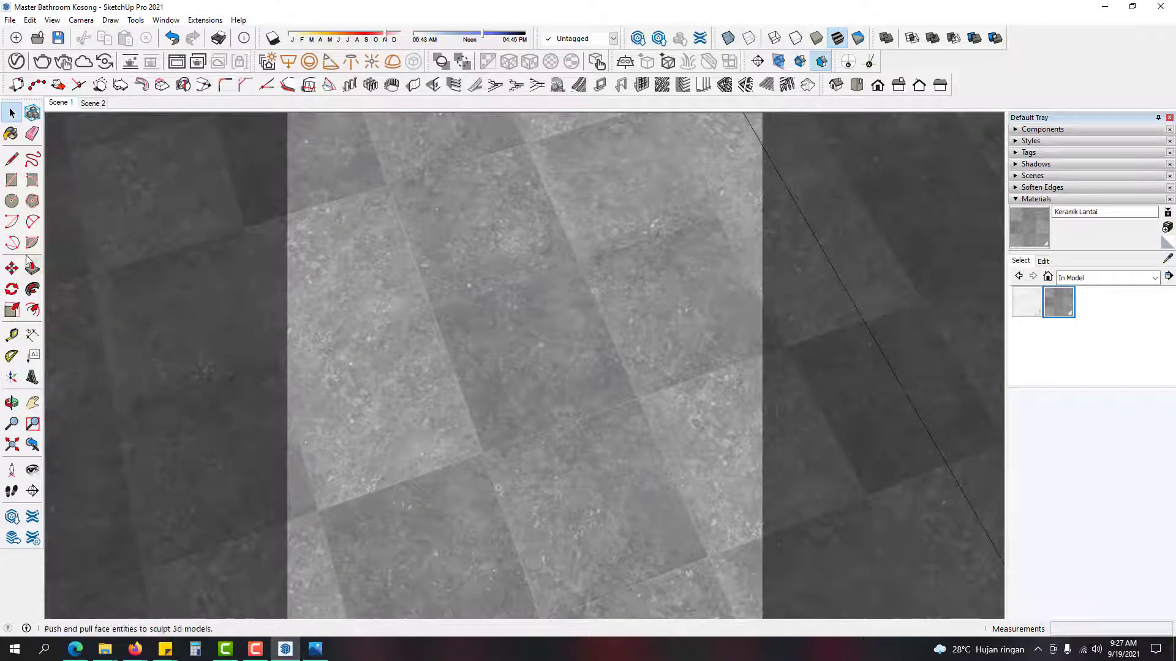
click(11, 159)
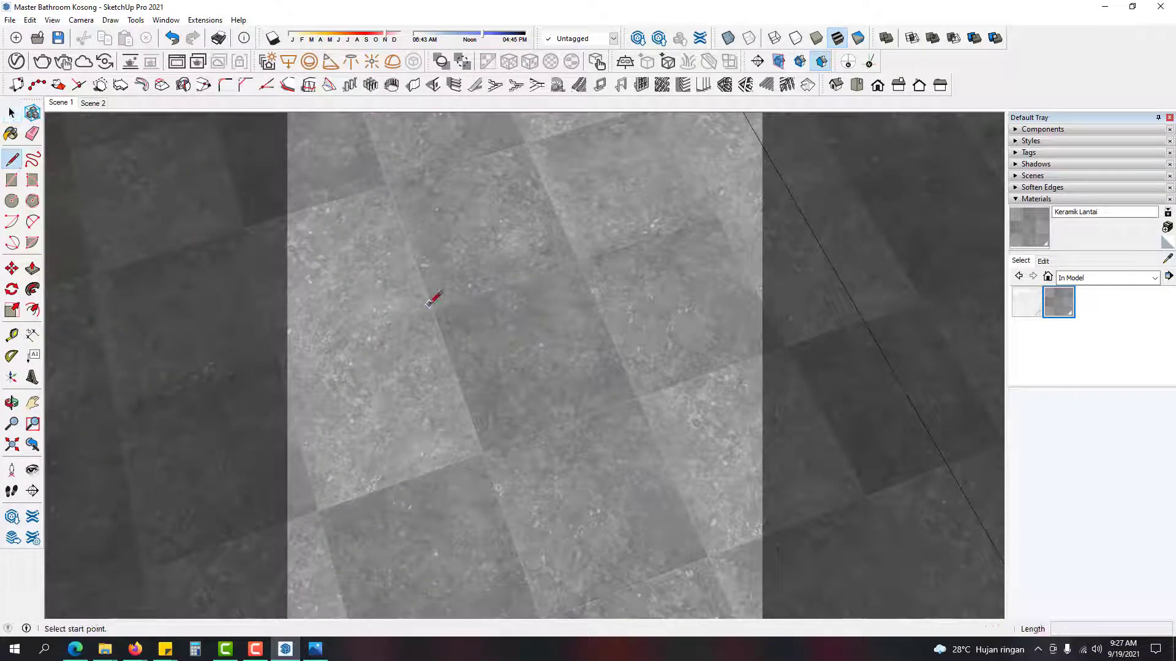
click(432, 310)
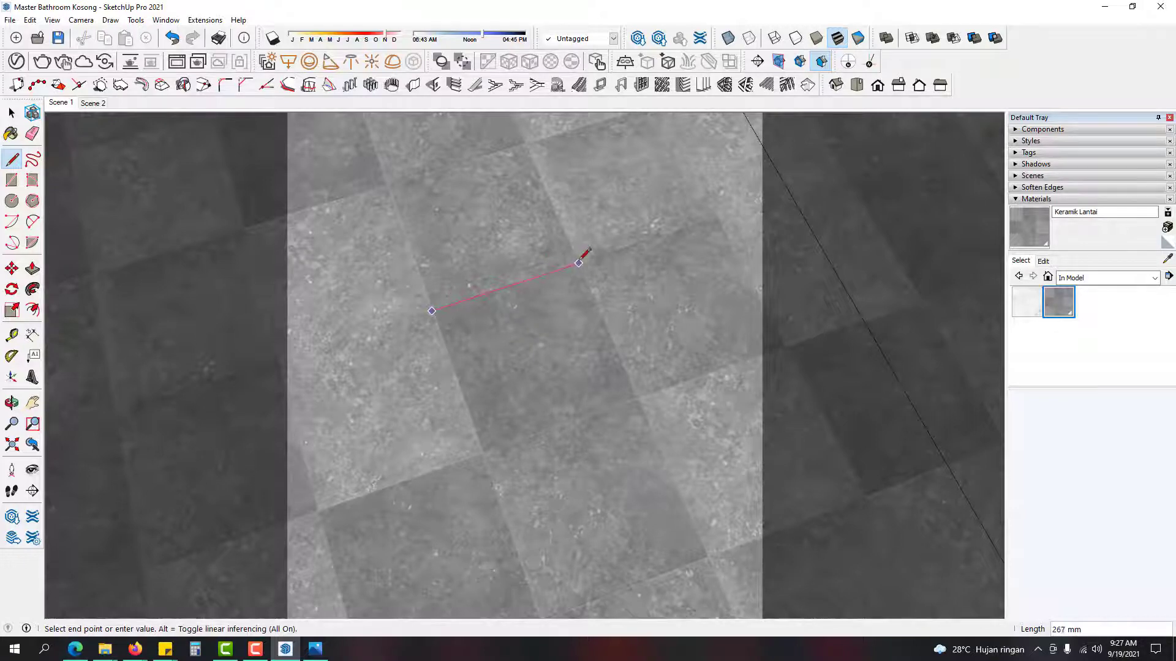
scroll(579, 263, up, 3)
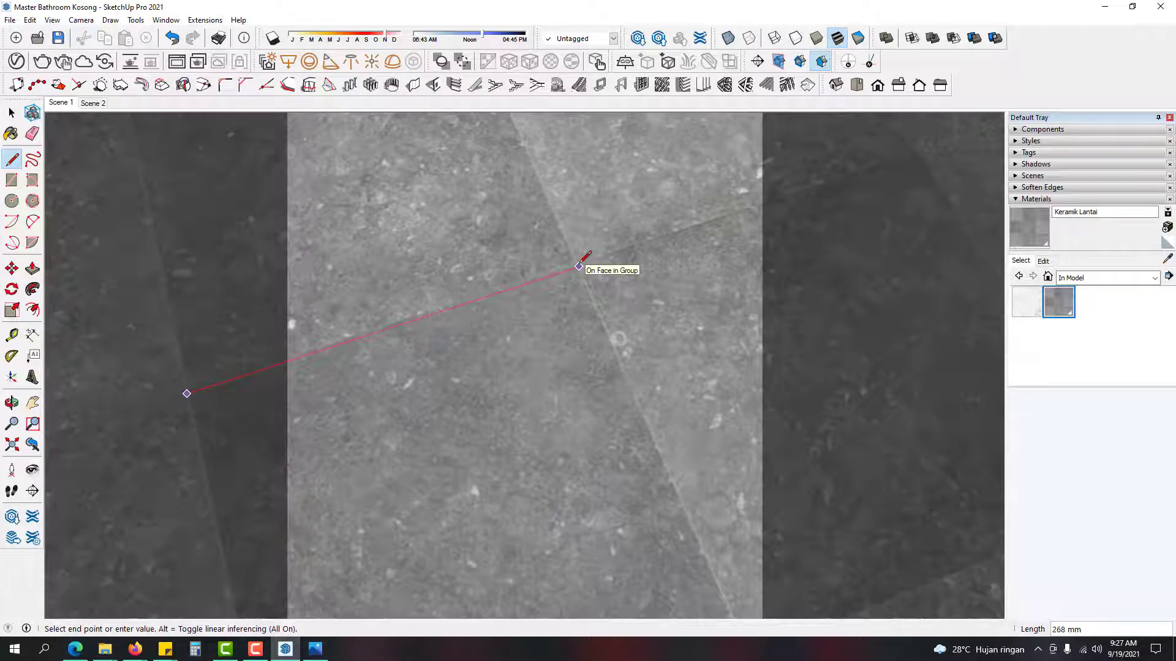
key(space)
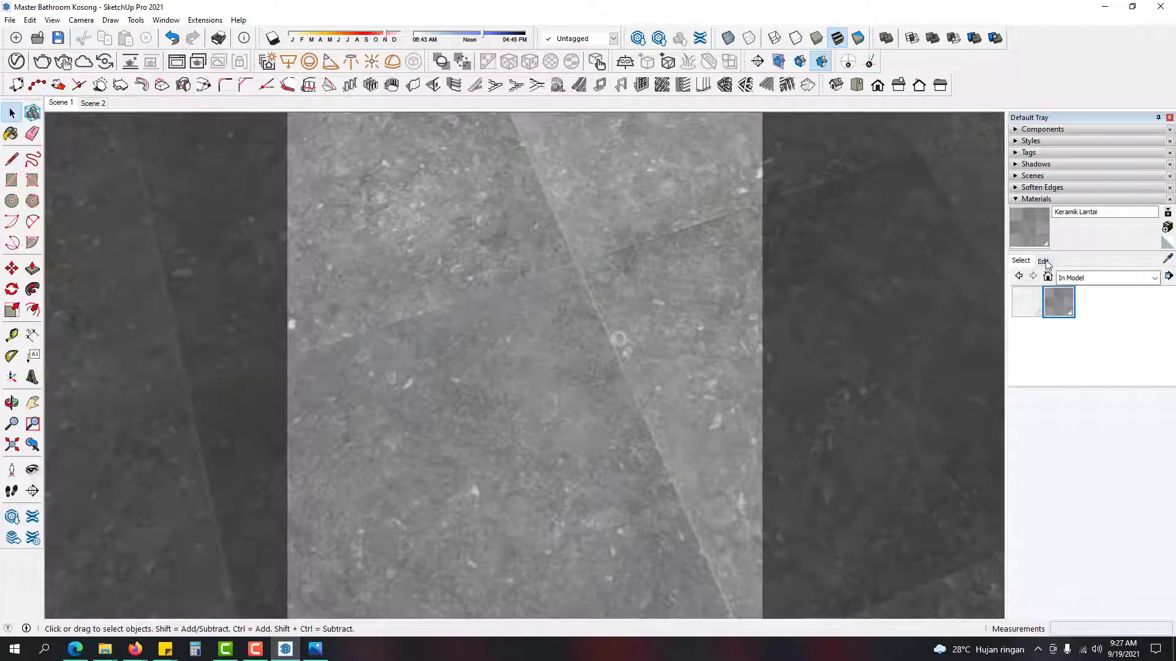
Step: Set the Keramik Lantai texture width to 810 mm
click(1042, 261)
triple_click(1042, 400)
text(810)
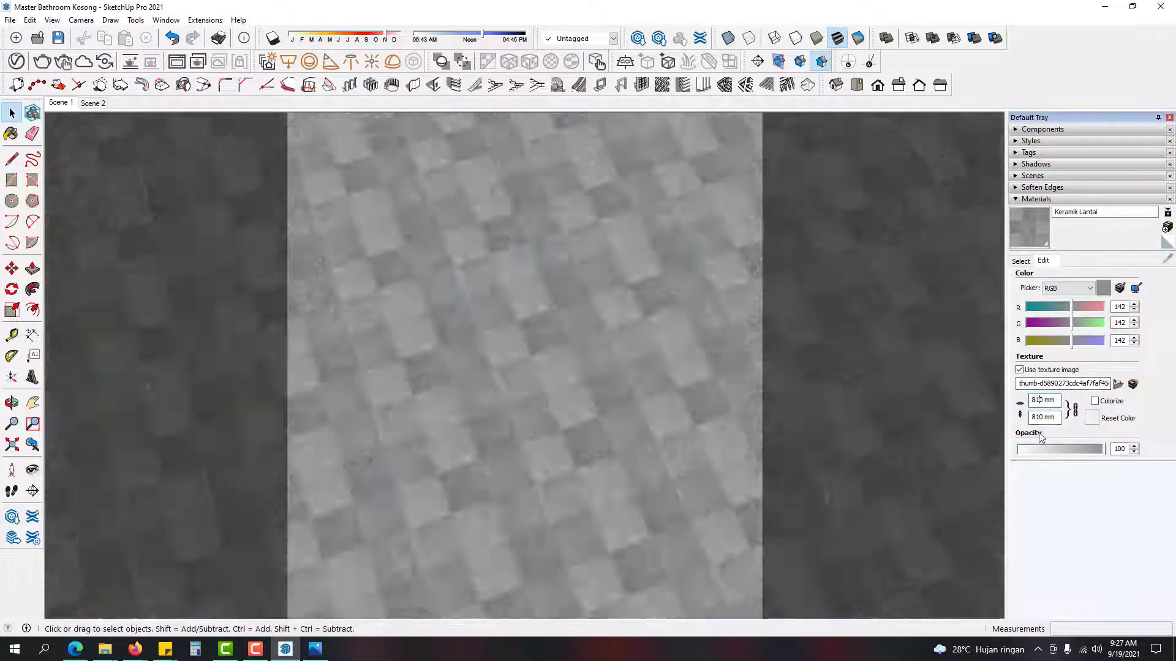
key(Return)
Step: Measure one floor tile's width again along its edge after resizing the texture
key(l)
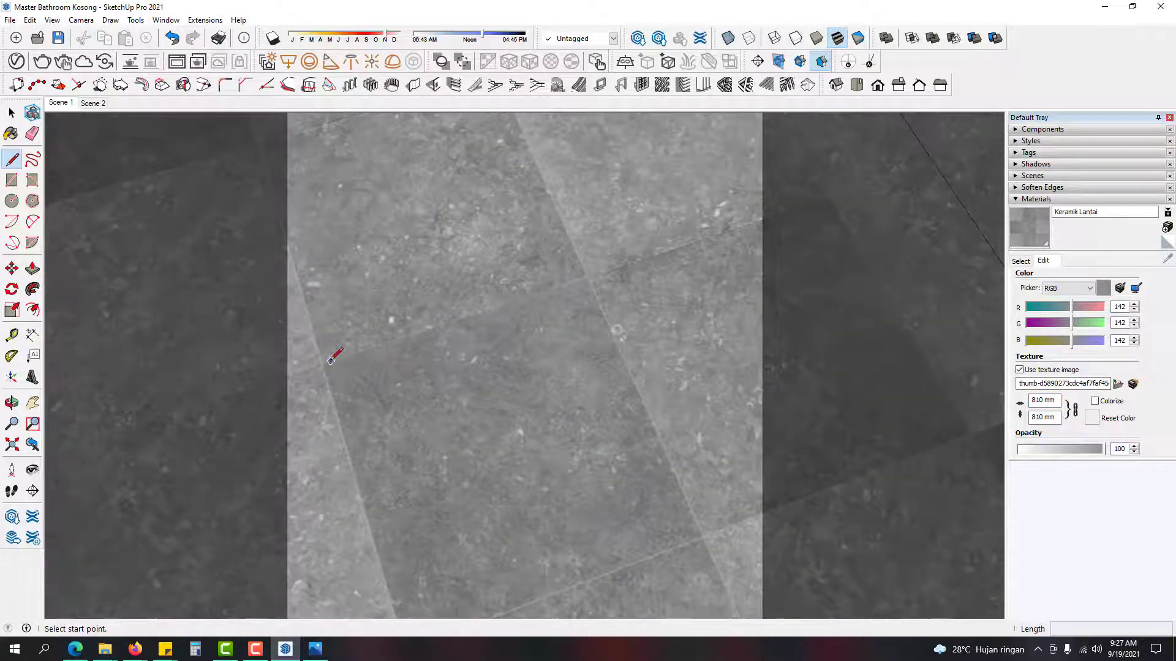
click(324, 364)
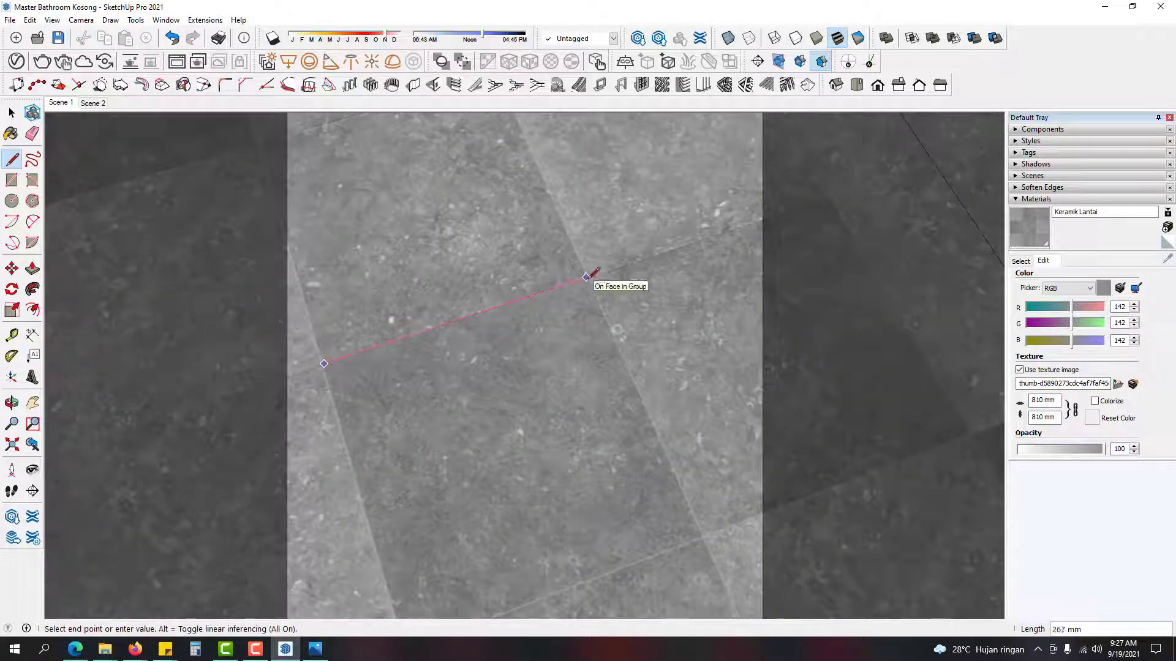
key(space)
Step: Set the Keramik Lantai texture width to 830 mm and measure one floor tile's width with the Line tool
click(1036, 400)
key(BackSpace)
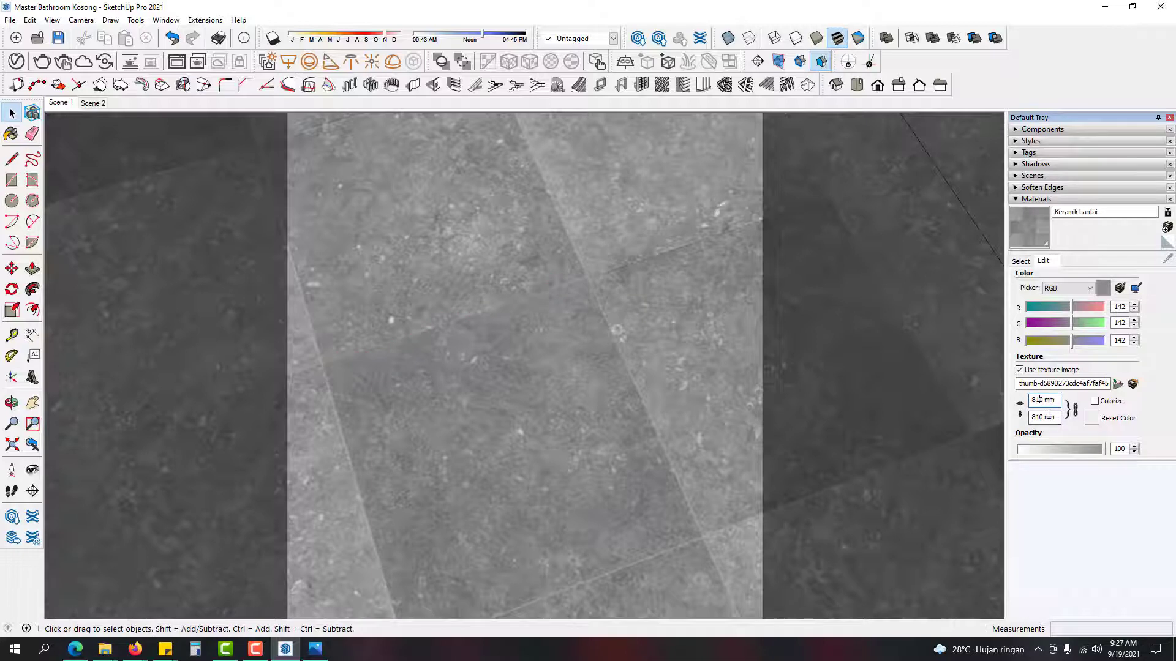
key(Return)
text(3)
key(Return)
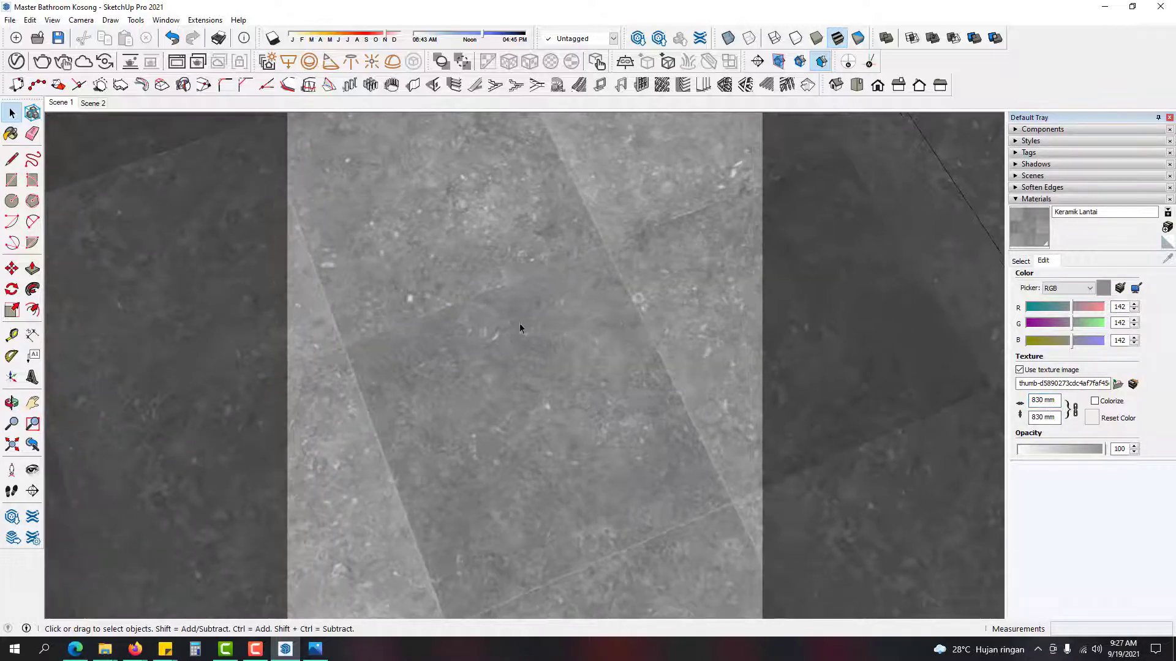
key(l)
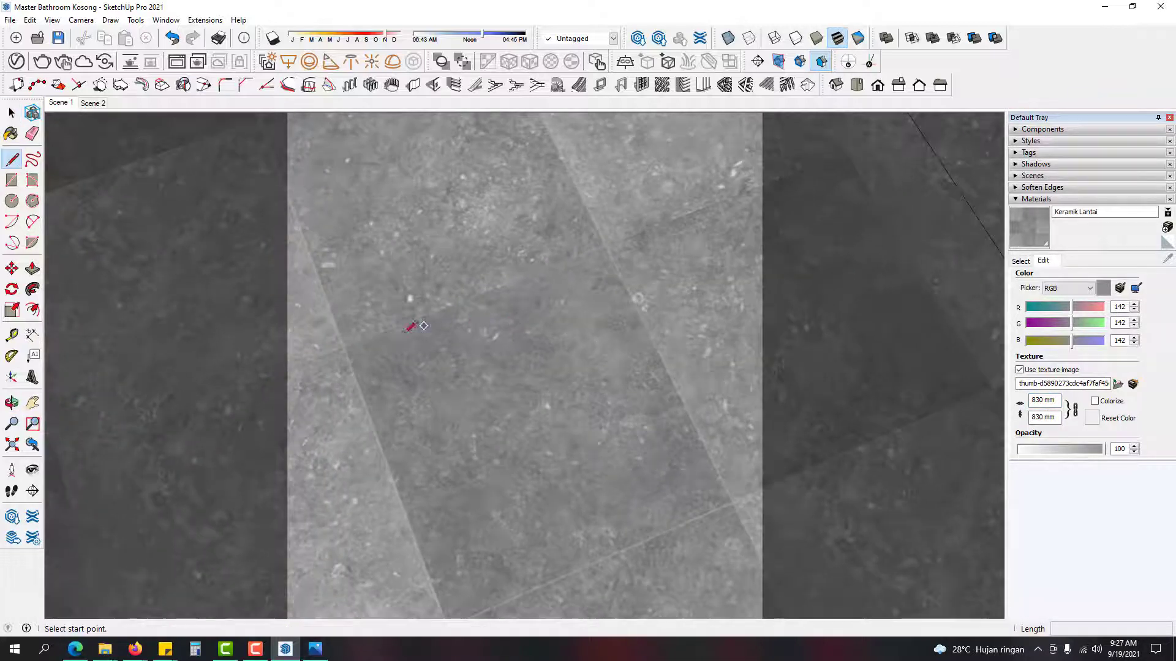
click(346, 349)
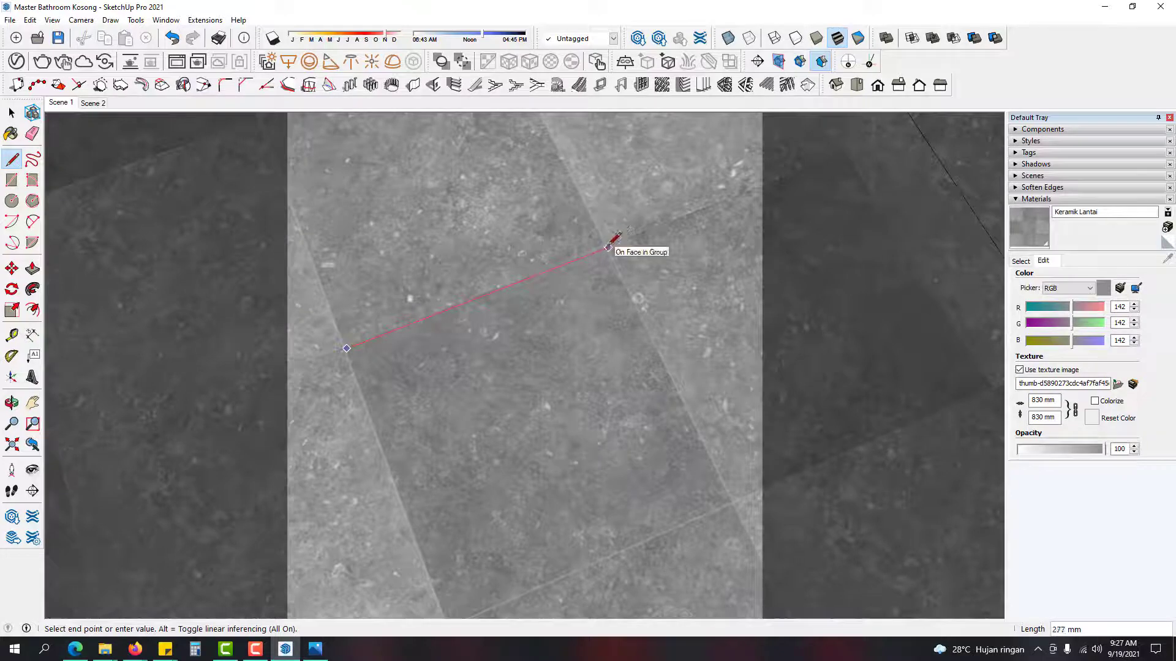
key(space)
Step: Set the Keramik Lantai texture width to 850 mm and measure the tile's width again
click(1041, 400)
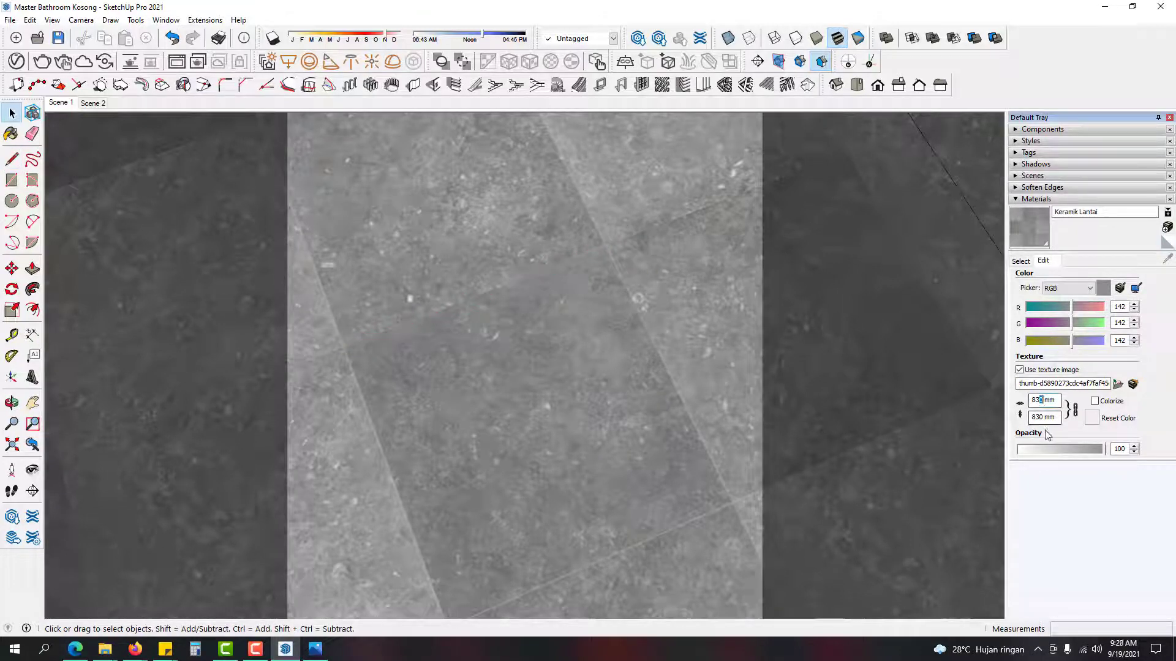
key(BackSpace)
text(5)
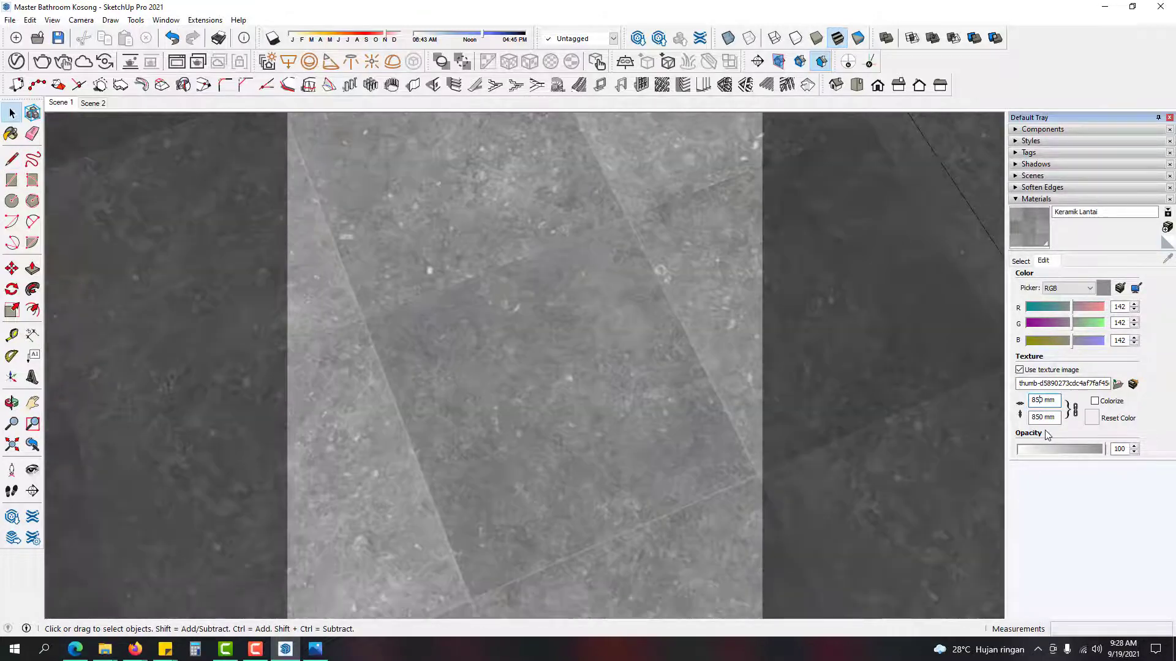
text(l)
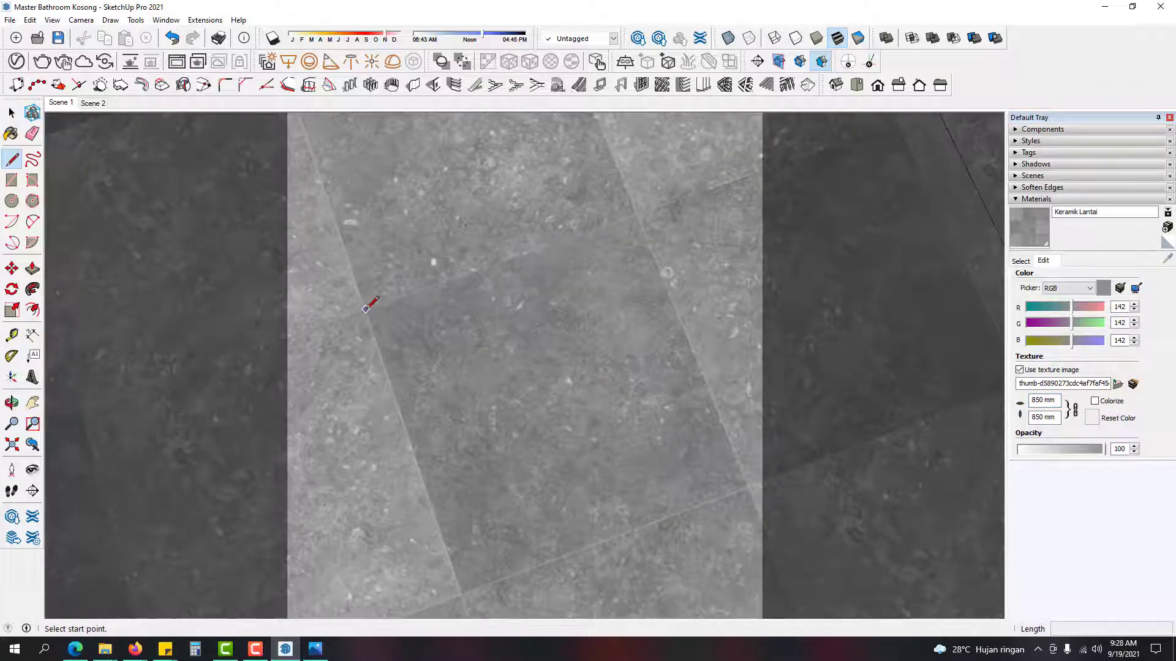
click(366, 309)
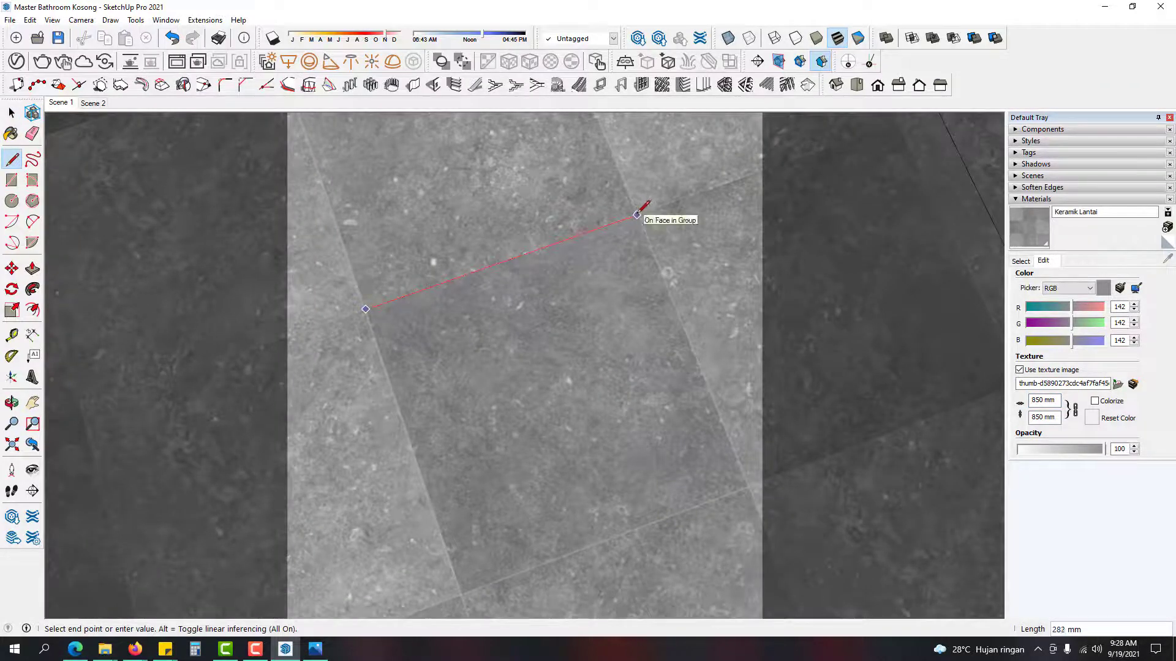
key(space)
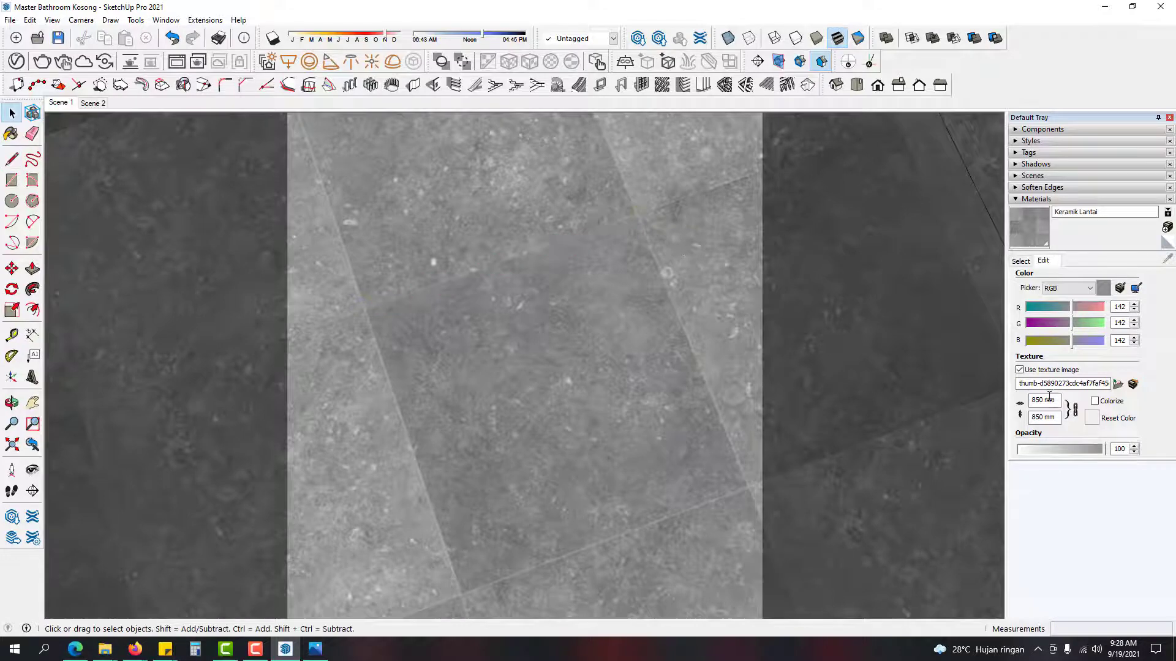
Step: Set the Keramik Lantai texture width to 855 mm and remeasure one floor tile along its edge
click(1045, 400)
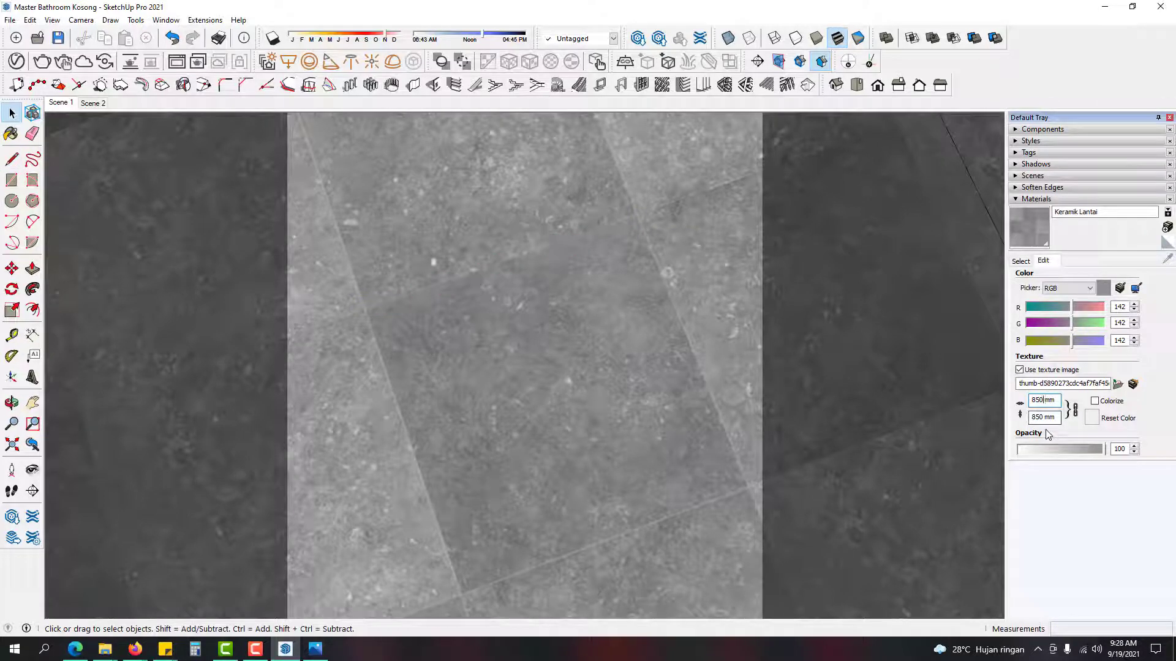
key(BackSpace)
text(5)
key(Return)
key(l)
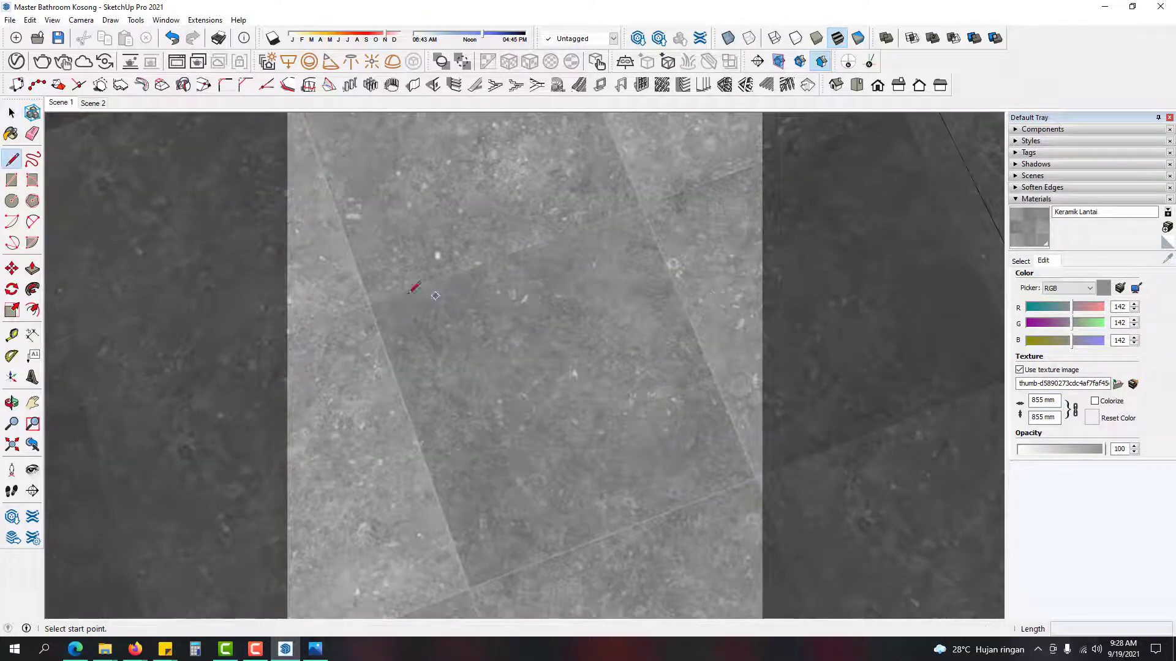
click(371, 304)
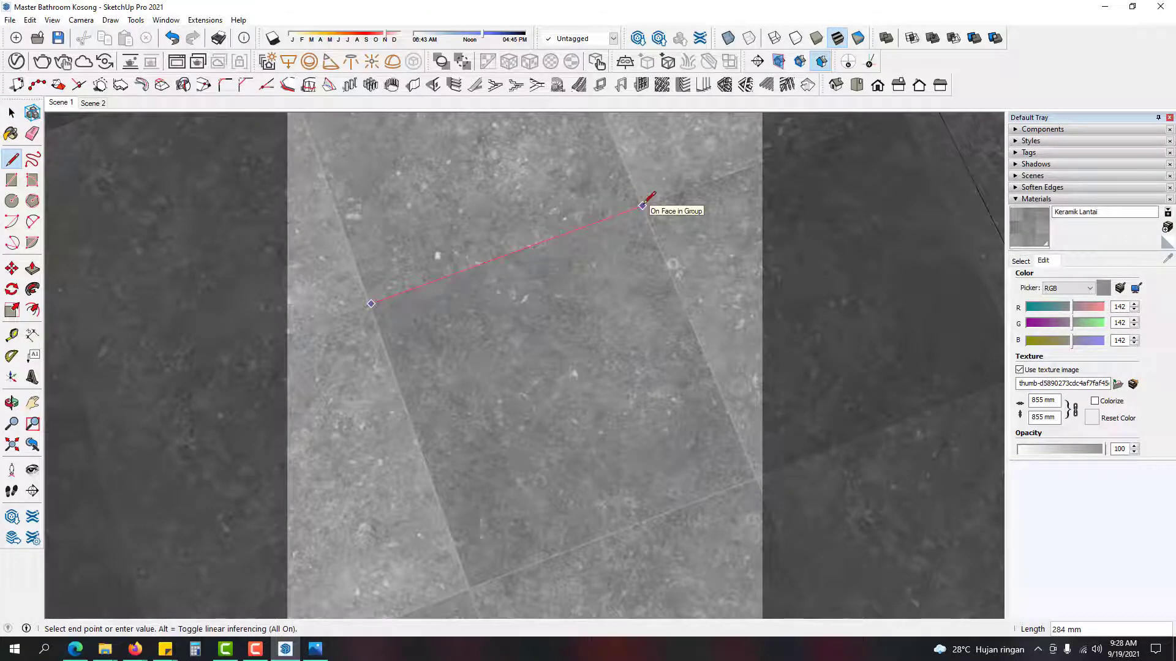
key(space)
Step: Set the Keramik Lantai texture width to 885 mm and check the width of one floor tile
click(1039, 400)
key(BackSpace)
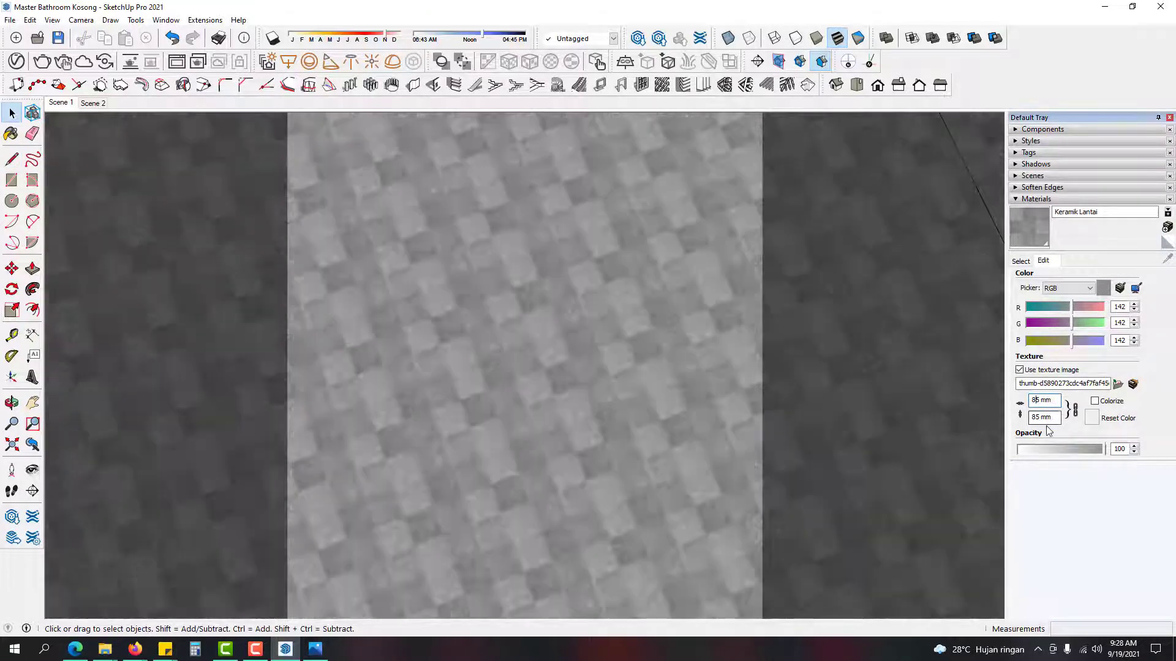
text(8)
text(l)
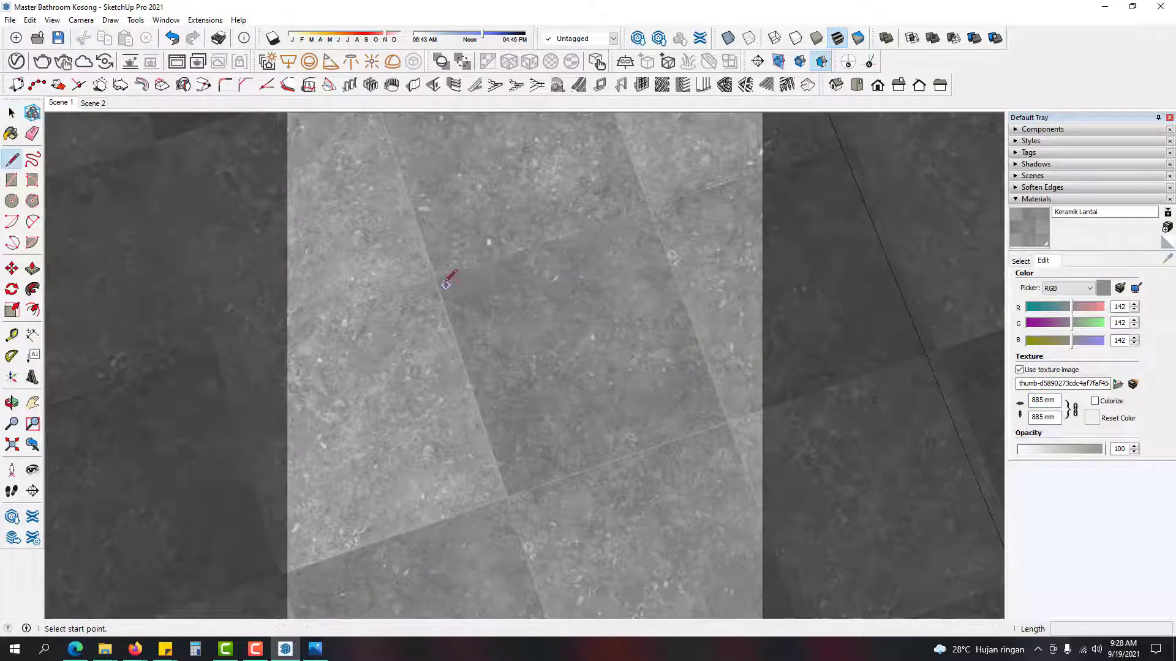
click(436, 278)
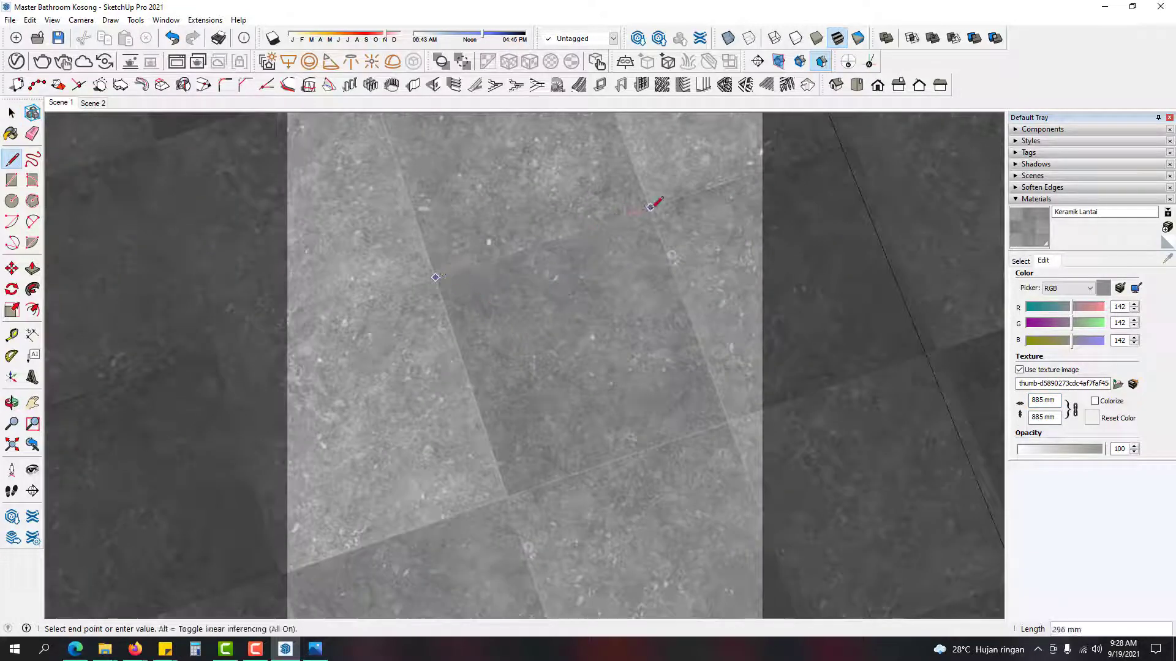
key(space)
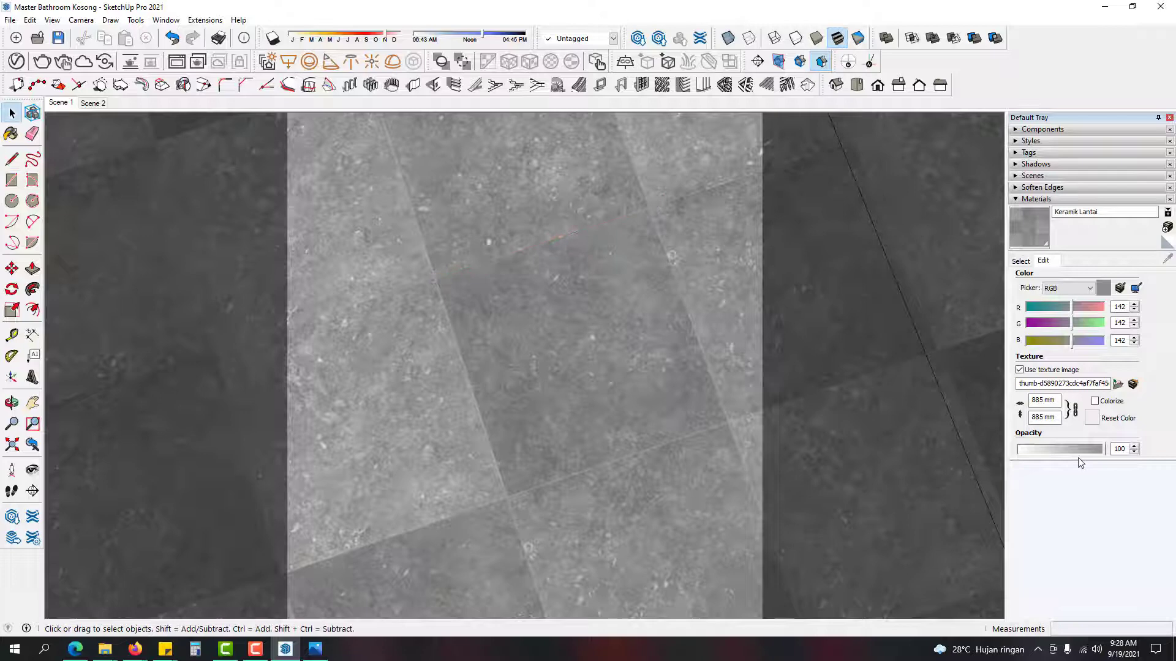
Step: Set the Keramik Lantai texture width to 890 mm and measure the floor tile once more without drawing a line
double_click(1042, 399)
text(890)
key(Return)
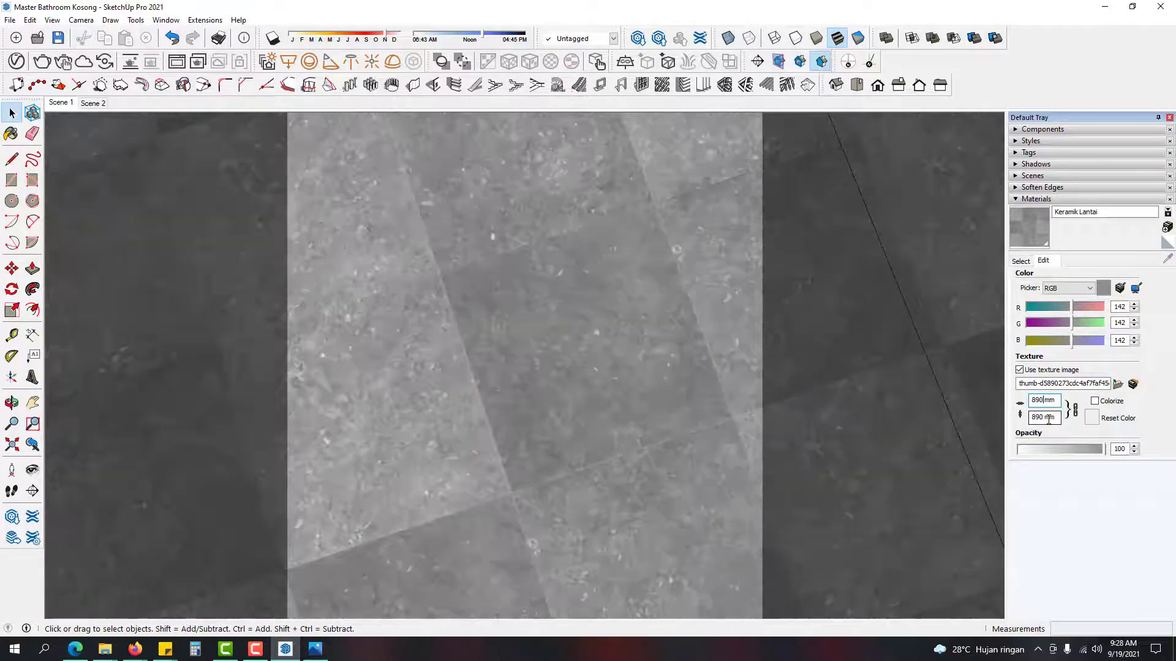
key(l)
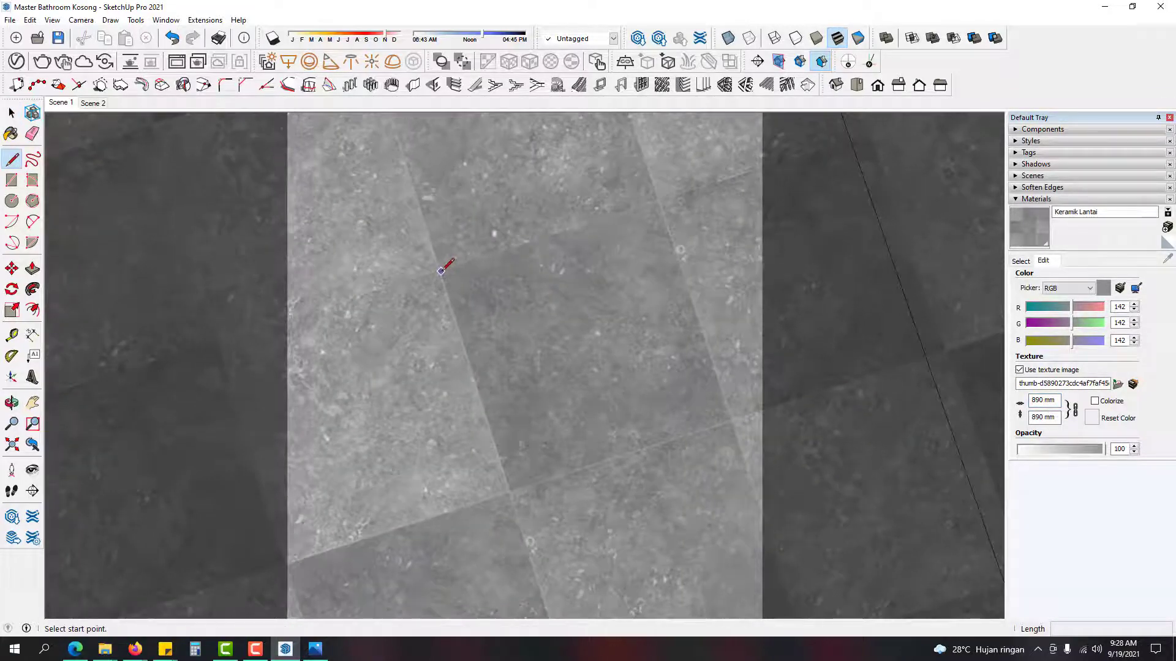
click(441, 271)
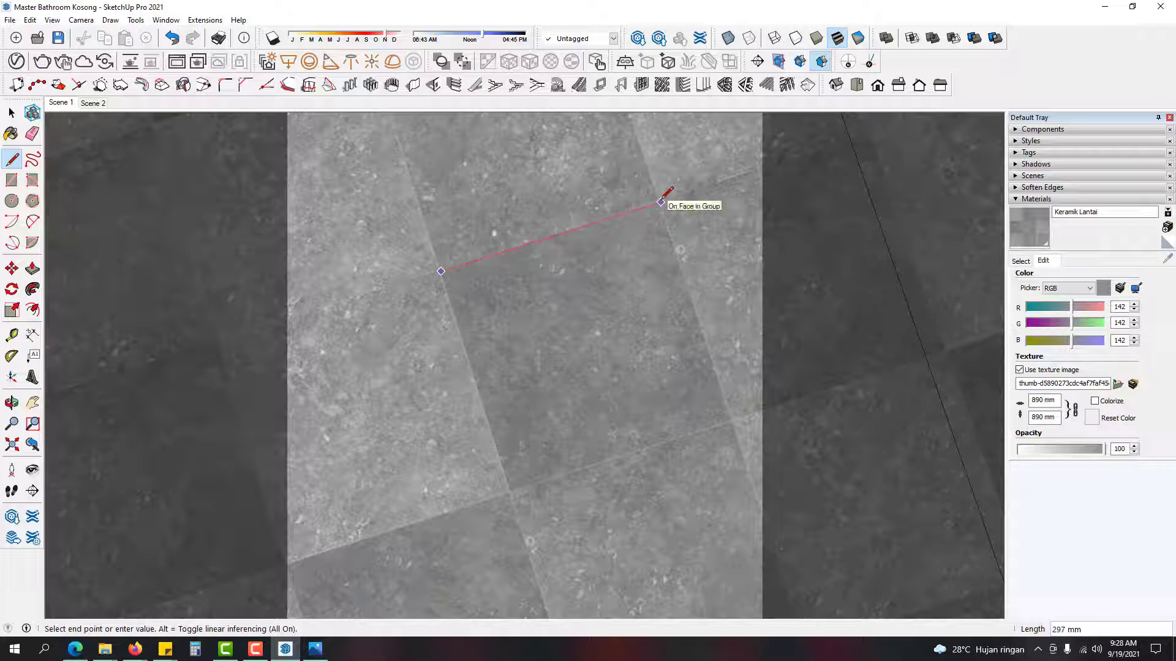
key(space)
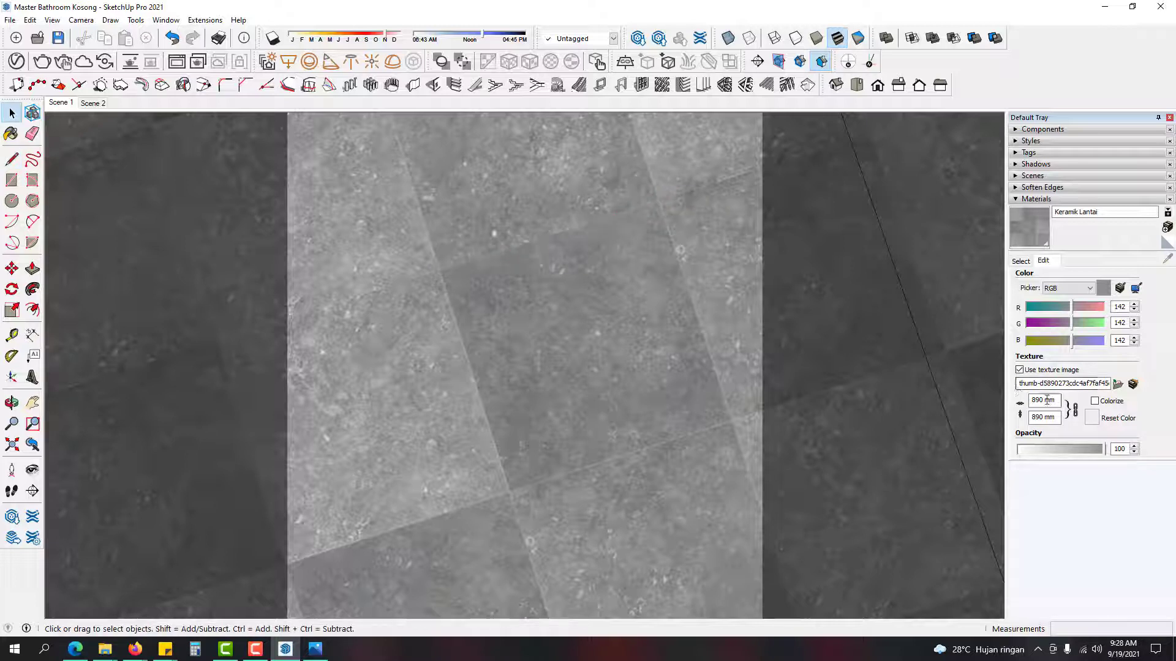
Step: Set the Keramik Lantai texture width to 895 mm
click(1042, 400)
key(Return)
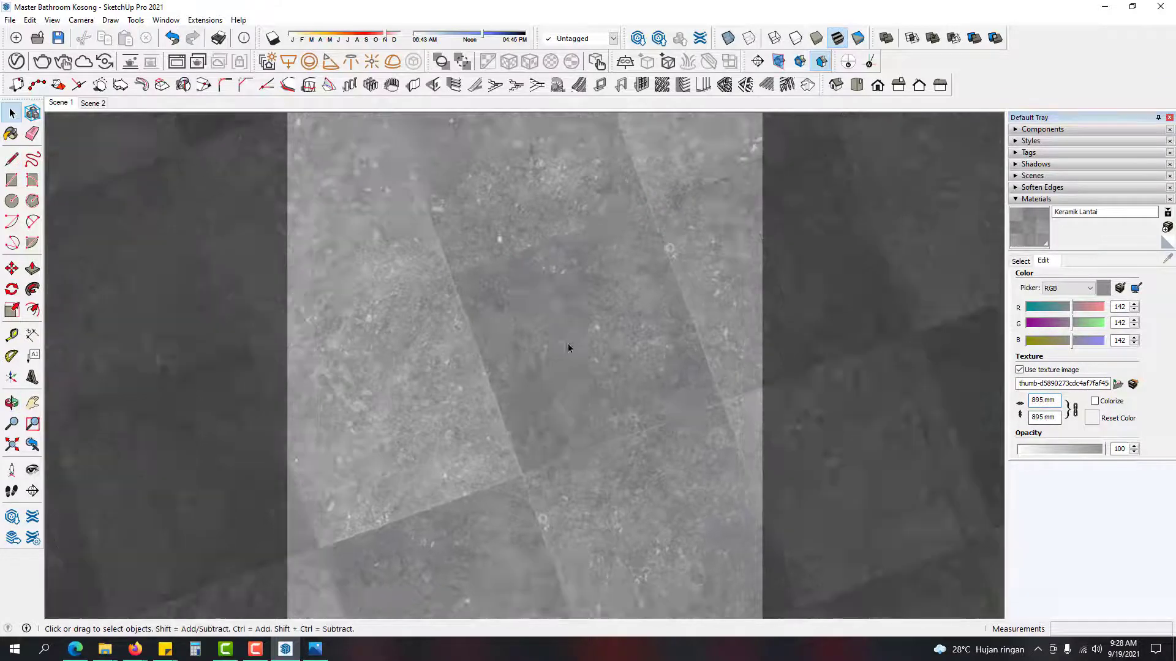
middle_drag(567, 346, 647, 346)
scroll(566, 350, down, 6)
middle_drag(564, 351, 756, 362)
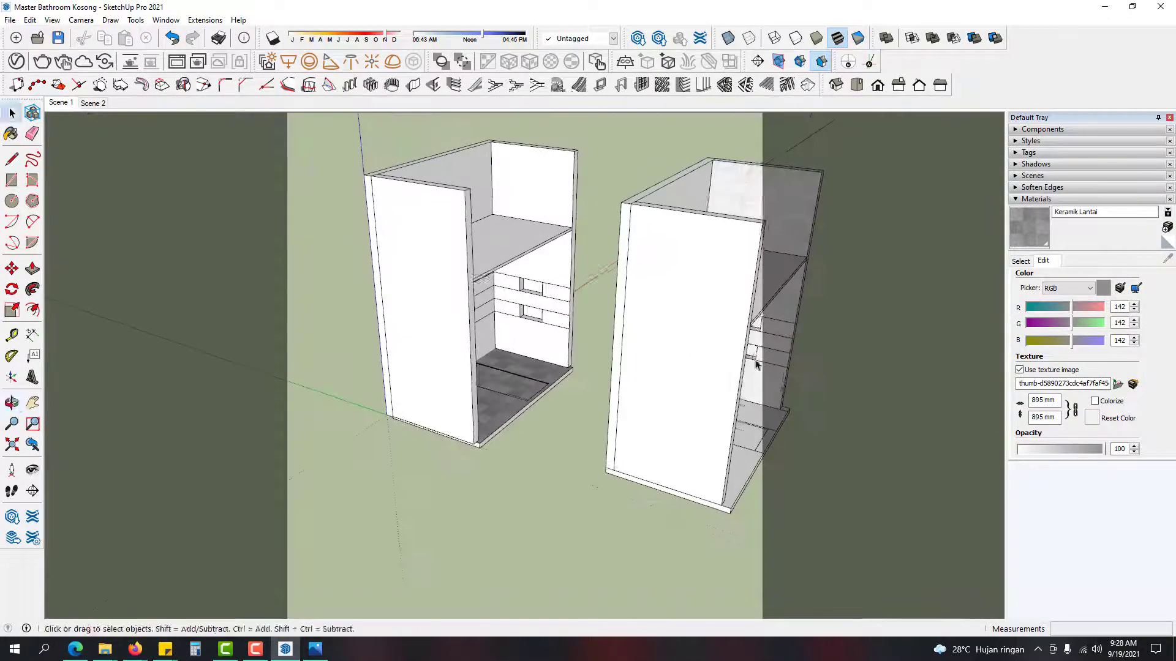
middle_drag(606, 328, 453, 300)
Step: Paint the lower part of the end wall with niches and its lower niche strip with Keramik Dinding
click(1021, 261)
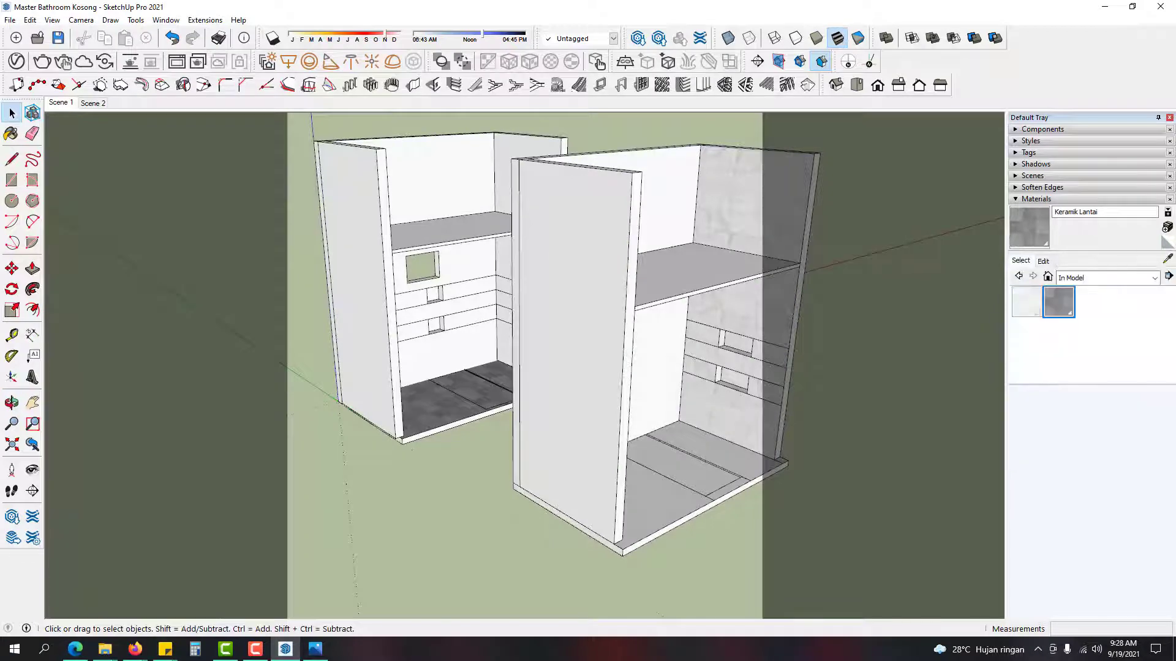
click(1026, 302)
mouse_move(773, 312)
middle_down()
mouse_move(489, 324)
mouse_move(609, 302)
middle_up()
scroll(489, 325, up, 10)
click(540, 339)
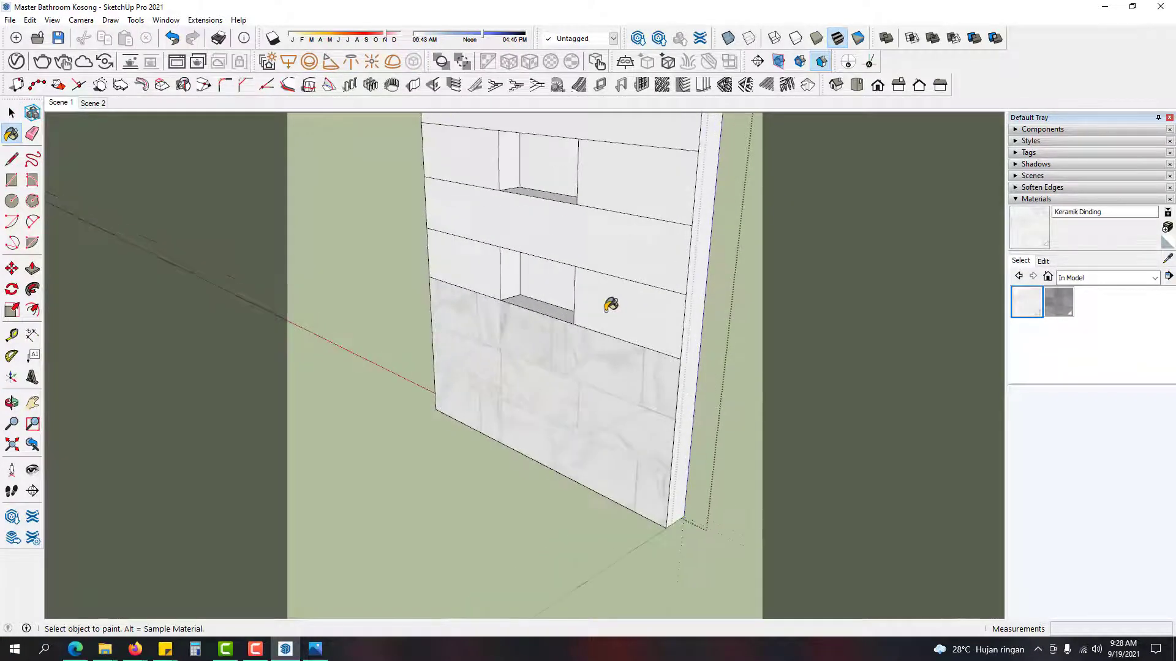
click(608, 301)
Step: Apply Keramik Dinding to the faces around the end wall's lower niche and the strip between the two niches
mouse_move(525, 281)
middle_down()
mouse_move(636, 250)
mouse_move(614, 359)
mouse_move(771, 204)
mouse_move(799, 195)
middle_up()
scroll(525, 375, up, 6)
scroll(724, 345, up, 4)
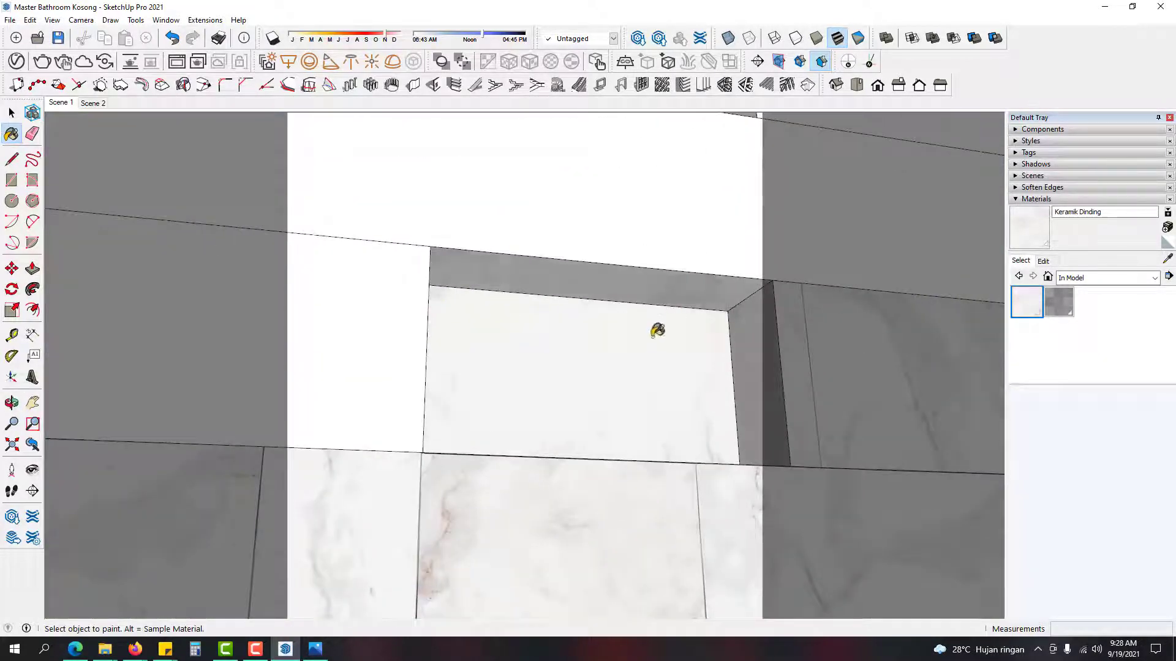
middle_drag(656, 331, 468, 438)
click(426, 245)
scroll(478, 343, down, 4)
middle_drag(555, 416, 585, 487)
click(674, 301)
click(582, 278)
Step: Paint the upper niche's floor and left side and the wall strip beside it with Keramik Dinding
scroll(490, 339, up, 2)
middle_drag(490, 339, 462, 392)
scroll(513, 371, up, 1)
click(512, 360)
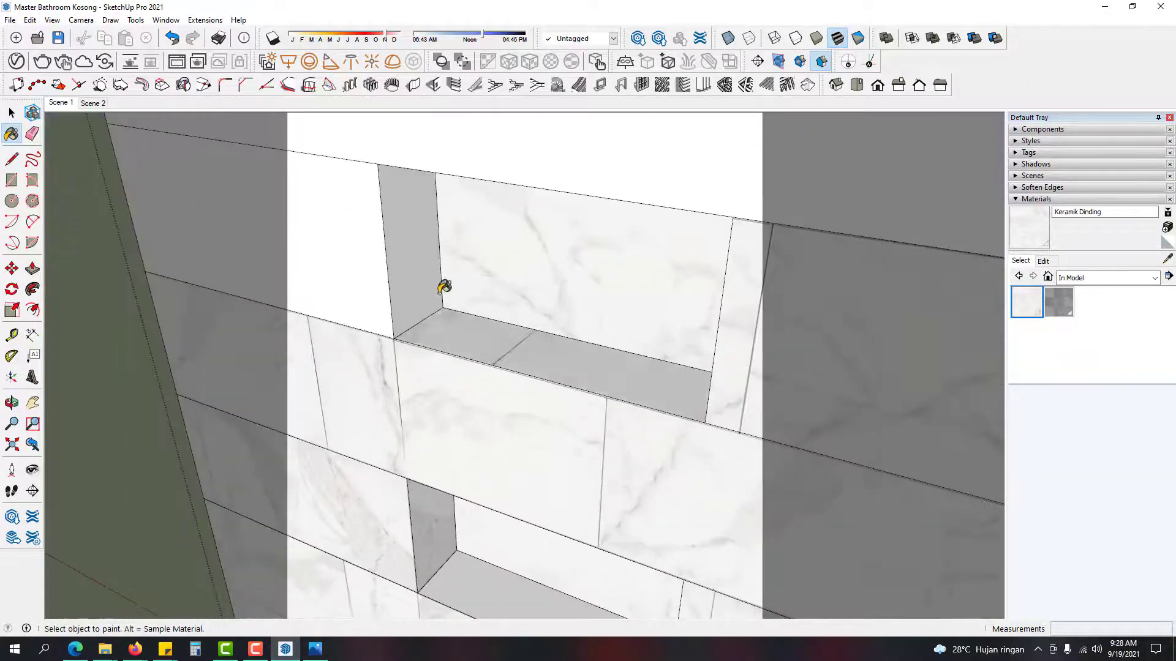
click(411, 269)
click(360, 262)
Step: Paint the upper niche's remaining top and side faces on the end wall with Keramik Dinding
middle_drag(362, 259, 423, 355)
click(452, 285)
mouse_move(454, 284)
middle_down()
mouse_move(653, 189)
mouse_move(625, 401)
middle_up()
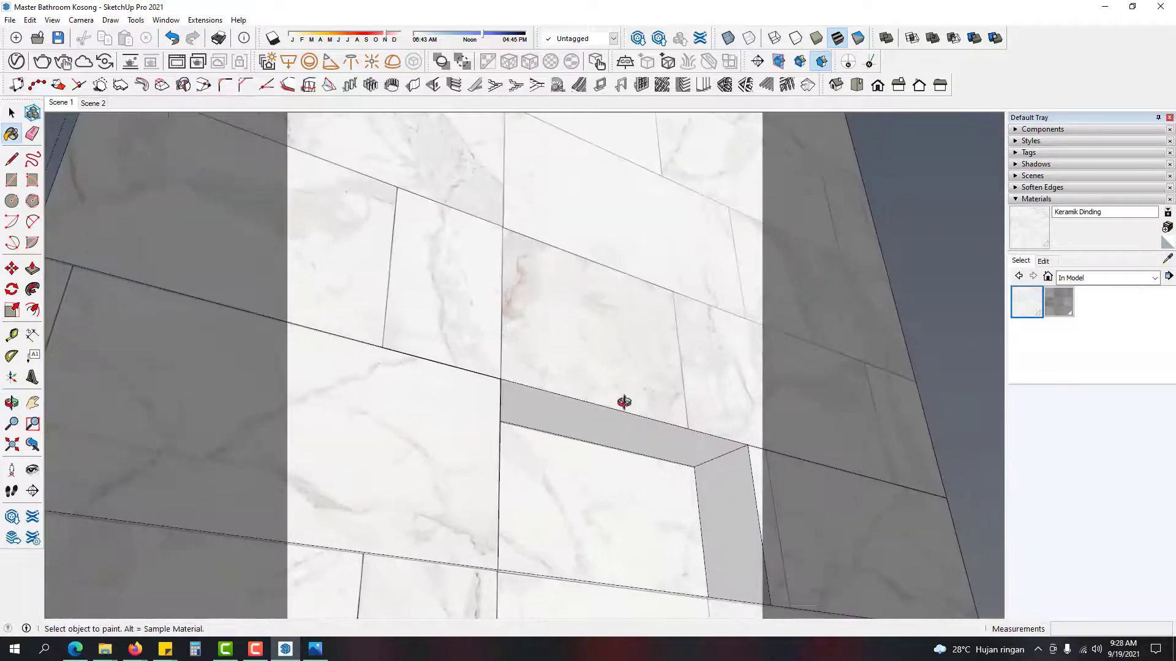
click(659, 426)
click(734, 493)
middle_drag(734, 491, 385, 584)
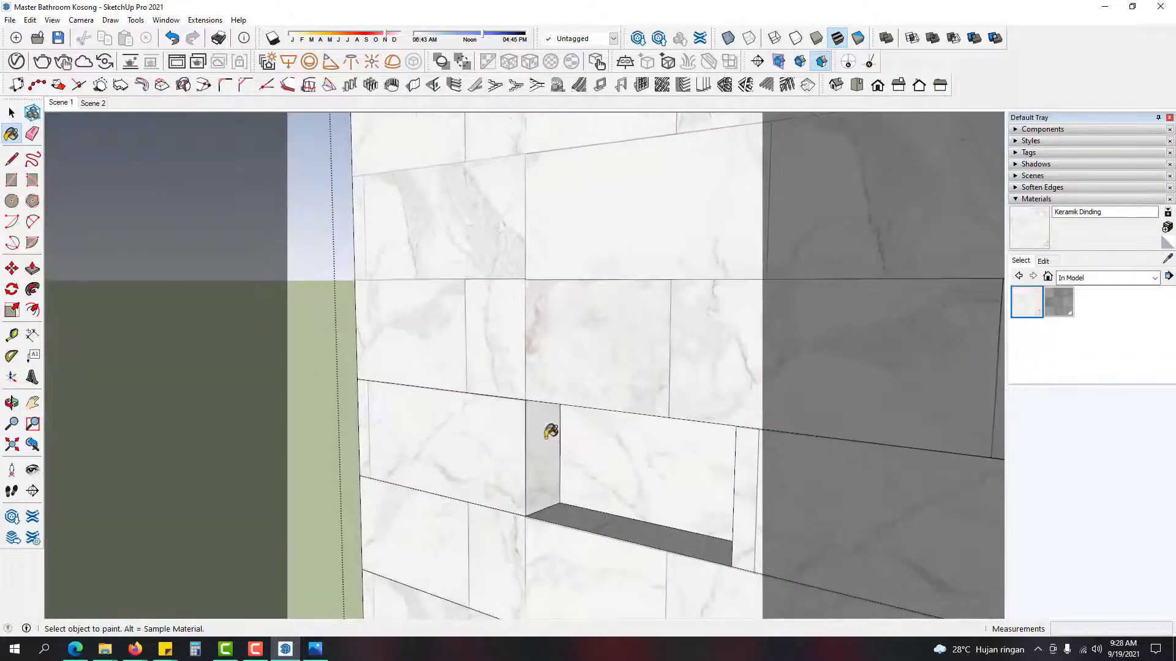
Step: Close the end wall's group, open the window wall's group and paint its large upper face with Keramik Dinding
scroll(619, 404, down, 5)
key(space)
key(Escape)
scroll(703, 351, down, 2)
middle_drag(690, 331, 540, 305)
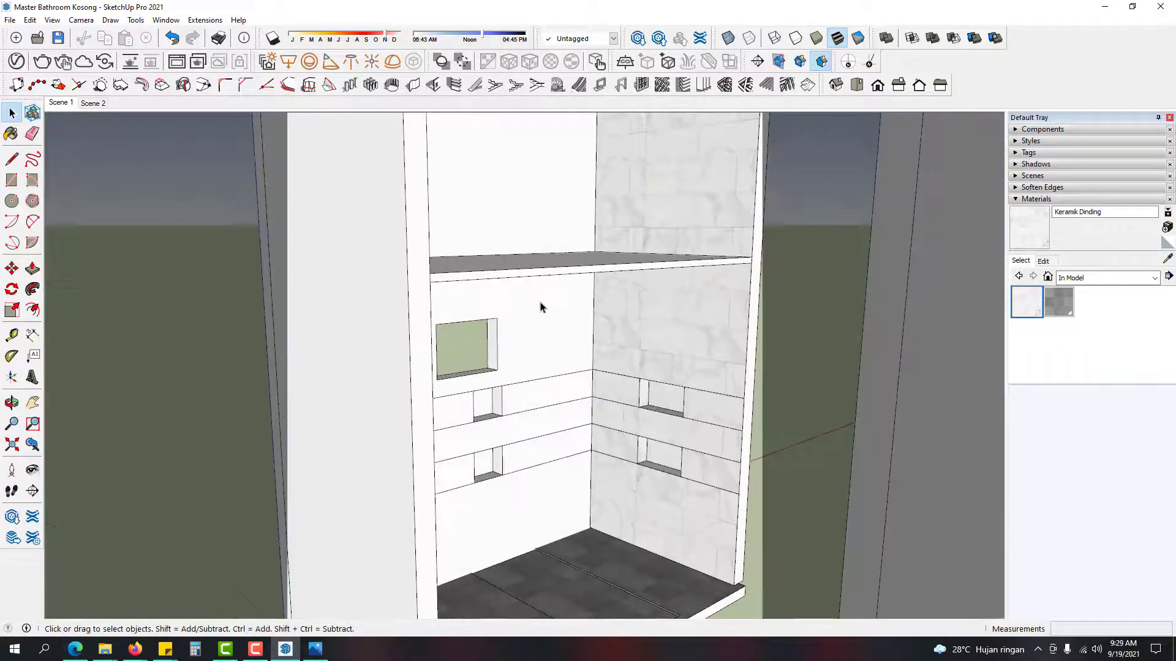
double_click(544, 312)
click(544, 313)
scroll(543, 312, up, 2)
key(b)
click(558, 299)
scroll(551, 414, up, 2)
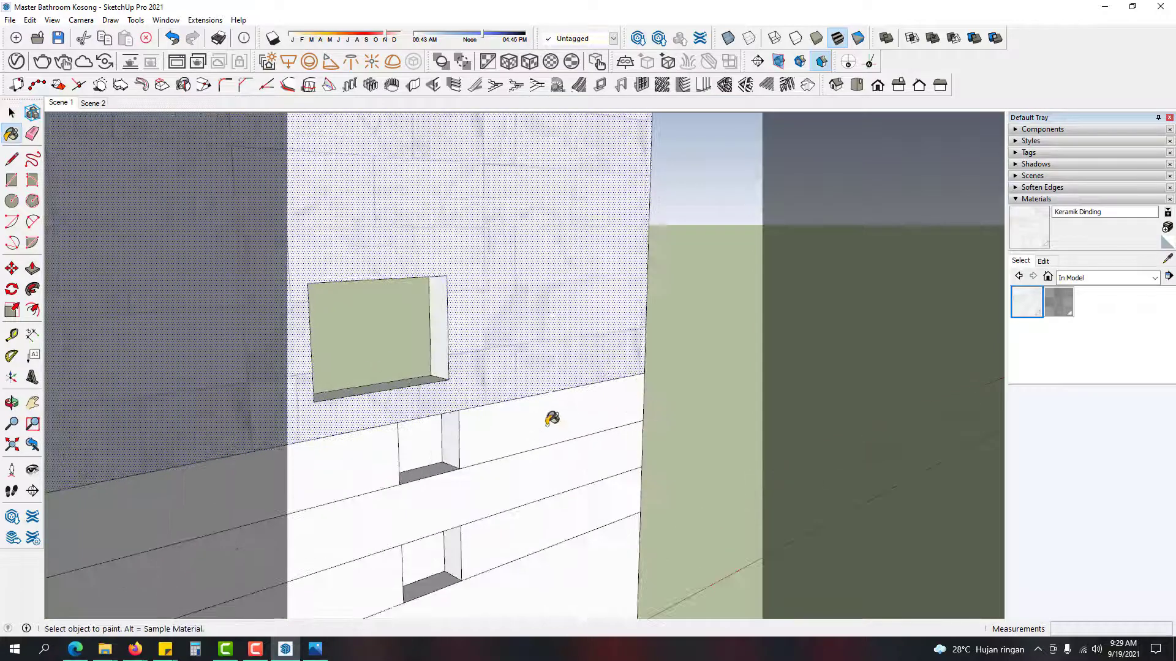
Step: Paint the window wall's horizontal strips and niche faces below the window with Keramik Dinding
mouse_move(448, 460)
middle_down()
mouse_move(375, 428)
mouse_move(420, 491)
mouse_move(441, 414)
middle_up()
scroll(376, 428, up, 3)
click(394, 380)
click(407, 480)
click(331, 433)
click(441, 415)
click(515, 428)
Step: Paint the window wall's lower area, remaining strip and niche sides with Keramik Dinding, and close the group
scroll(496, 424, up, 3)
click(506, 531)
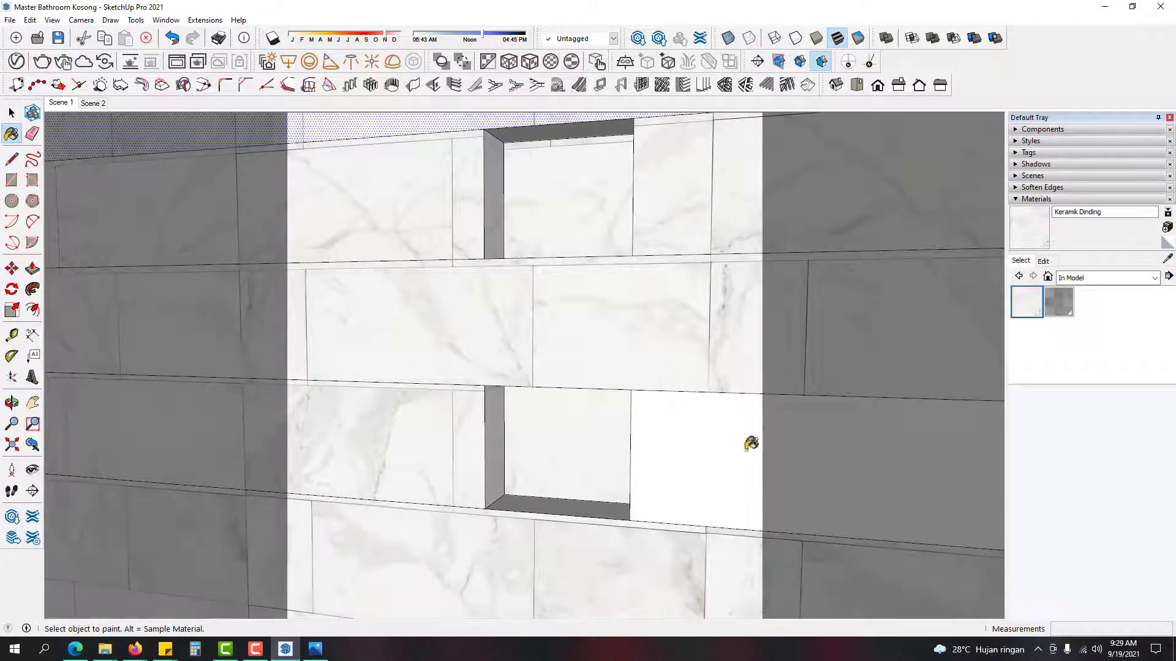
click(672, 439)
middle_drag(673, 439, 876, 395)
scroll(651, 420, up, 3)
click(637, 420)
mouse_move(637, 420)
middle_down()
mouse_move(623, 354)
mouse_move(559, 333)
middle_up()
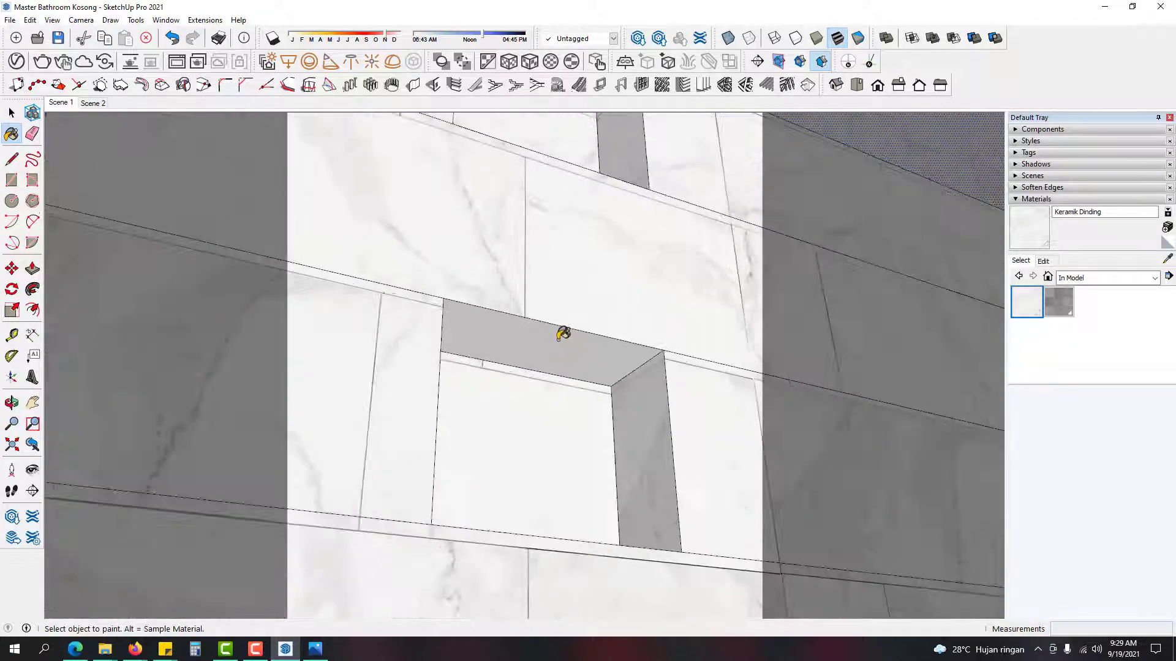
mouse_move(598, 265)
middle_down()
mouse_move(641, 370)
mouse_move(641, 234)
mouse_move(524, 572)
mouse_move(630, 349)
mouse_move(629, 543)
mouse_move(638, 509)
middle_up()
scroll(637, 506, down, 7)
key(space)
click(600, 454)
Step: Delete the duplicate bathroom, unhide all hidden objects and delete the duplicate's leftover wall
middle_drag(600, 455, 541, 228)
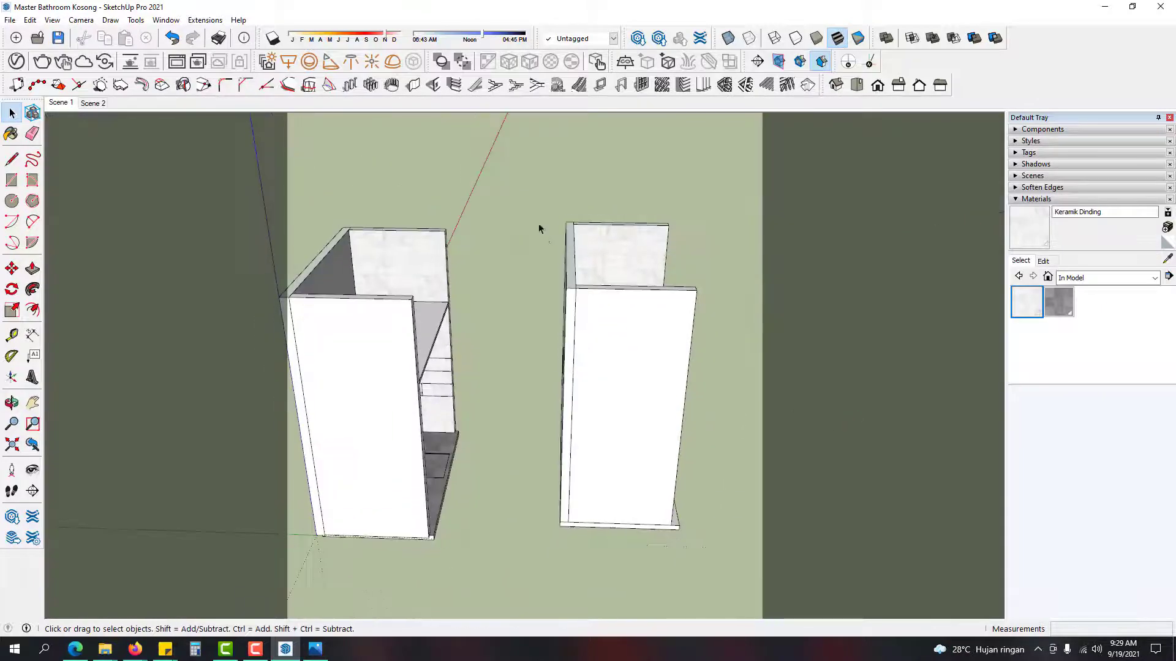
click(619, 392)
key(Delete)
key(shift+h)
click(675, 357)
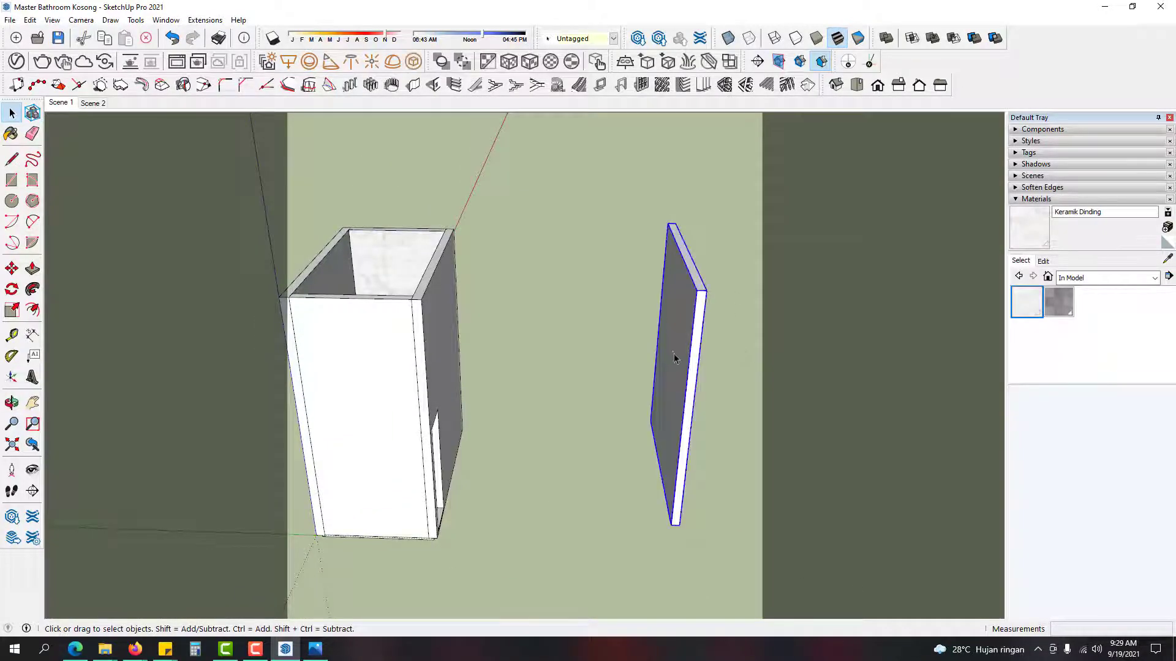
key(Delete)
Step: Hide the front end wall, open the door wall's group and paint its inner face with Keramik Dinding
click(423, 366)
key(Delete)
scroll(343, 428, up, 3)
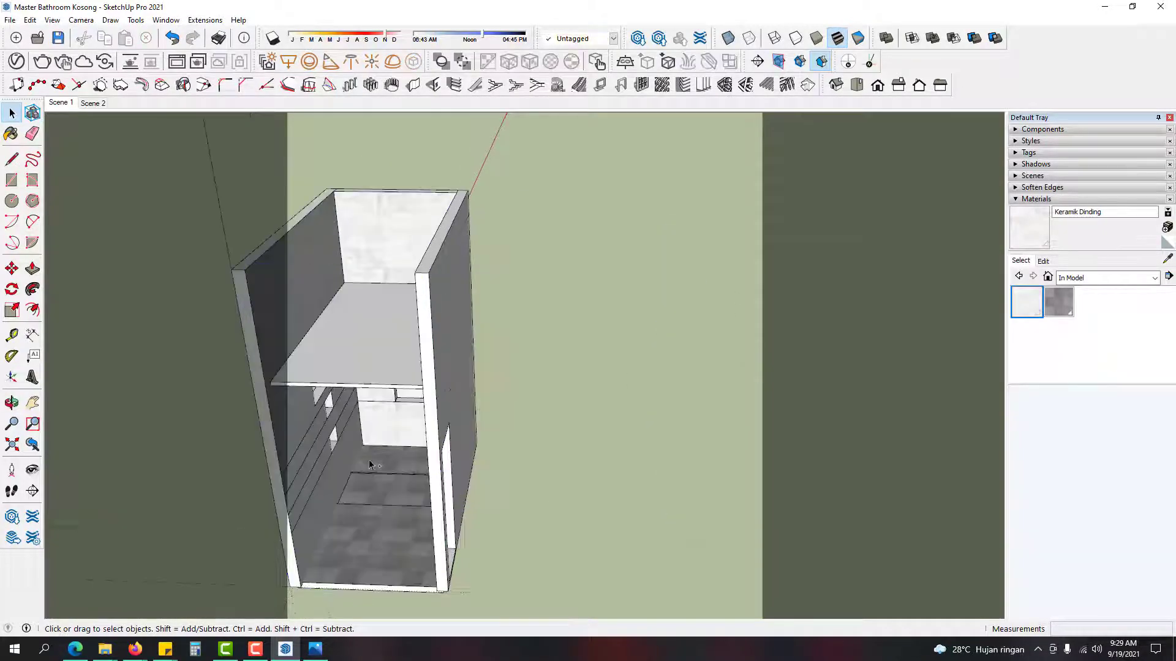
mouse_move(333, 464)
middle_down()
mouse_move(252, 425)
mouse_move(499, 383)
mouse_move(454, 412)
mouse_move(720, 449)
mouse_move(519, 438)
mouse_move(476, 273)
mouse_move(539, 467)
mouse_move(759, 467)
mouse_move(533, 305)
mouse_move(582, 350)
mouse_move(653, 367)
mouse_move(228, 348)
mouse_move(688, 144)
mouse_move(696, 355)
mouse_move(709, 370)
mouse_move(772, 343)
middle_up()
double_click(643, 456)
key(b)
click(658, 446)
key(space)
key(Escape)
Step: Open the remaining wall's group, paint its inner face with Keramik Dinding and close the group
scroll(519, 437, up, 2)
double_click(517, 419)
key(b)
scroll(516, 422, down, 2)
click(535, 404)
key(space)
key(Escape)
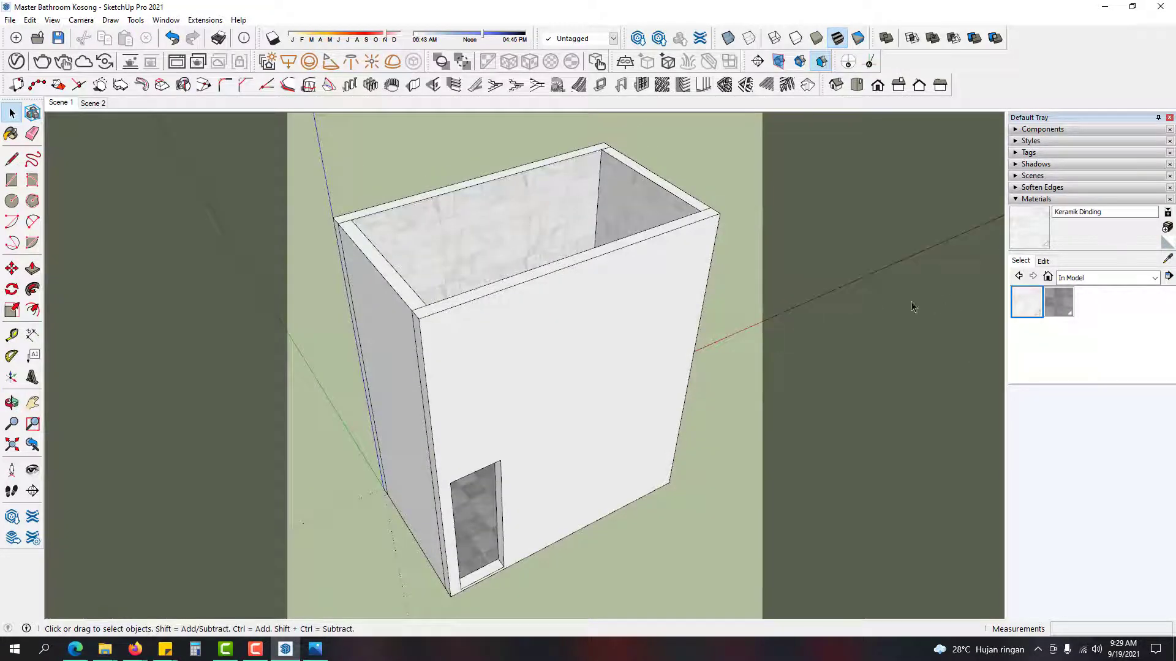
Step: Hide the door wall temporarily and inspect the tiled interior of the bathroom
click(638, 388)
key(Delete)
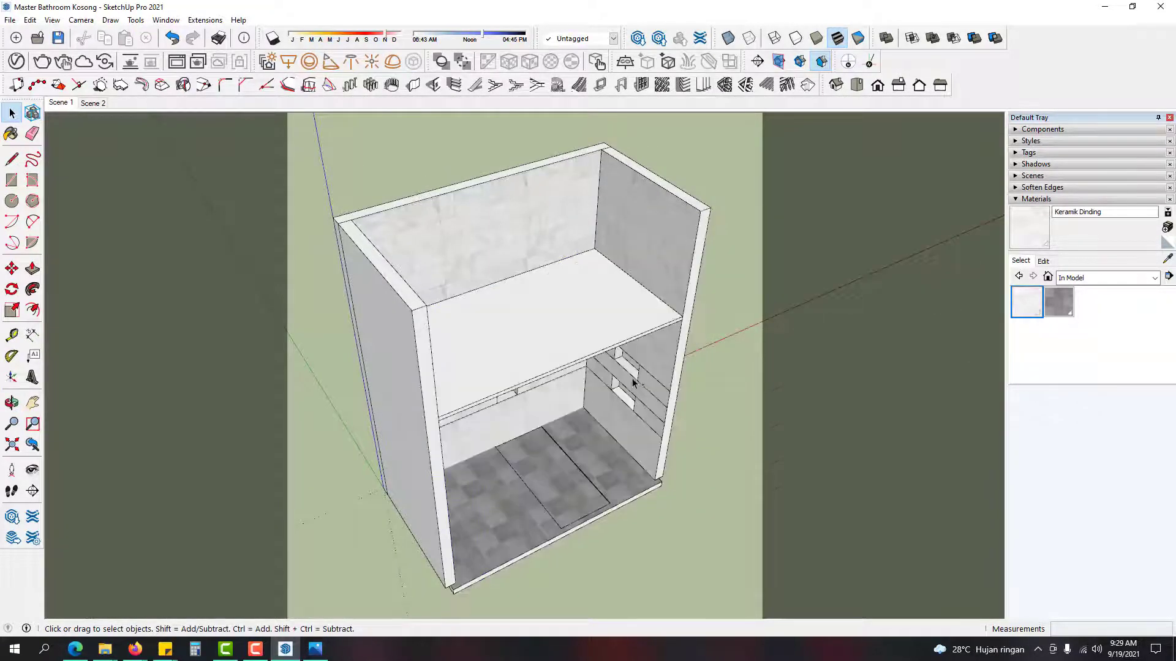
middle_drag(634, 381, 280, 220)
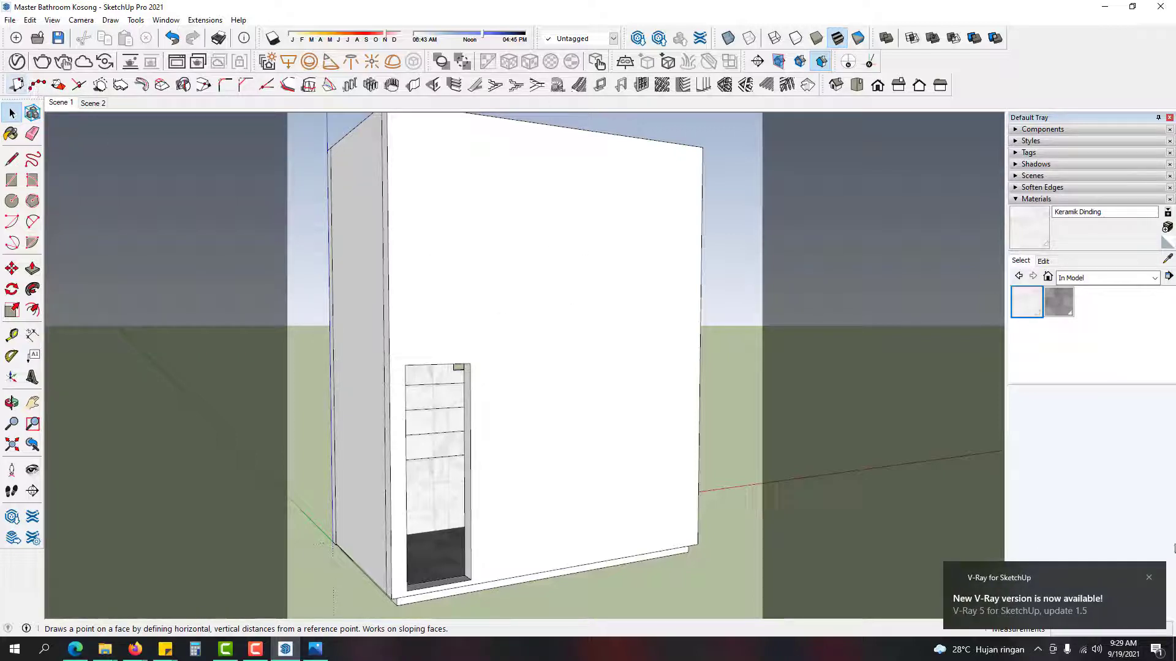
Step: Dismiss the V-Ray update notification, open the V-Ray Asset Editor and expand its material library
click(1149, 577)
click(23, 67)
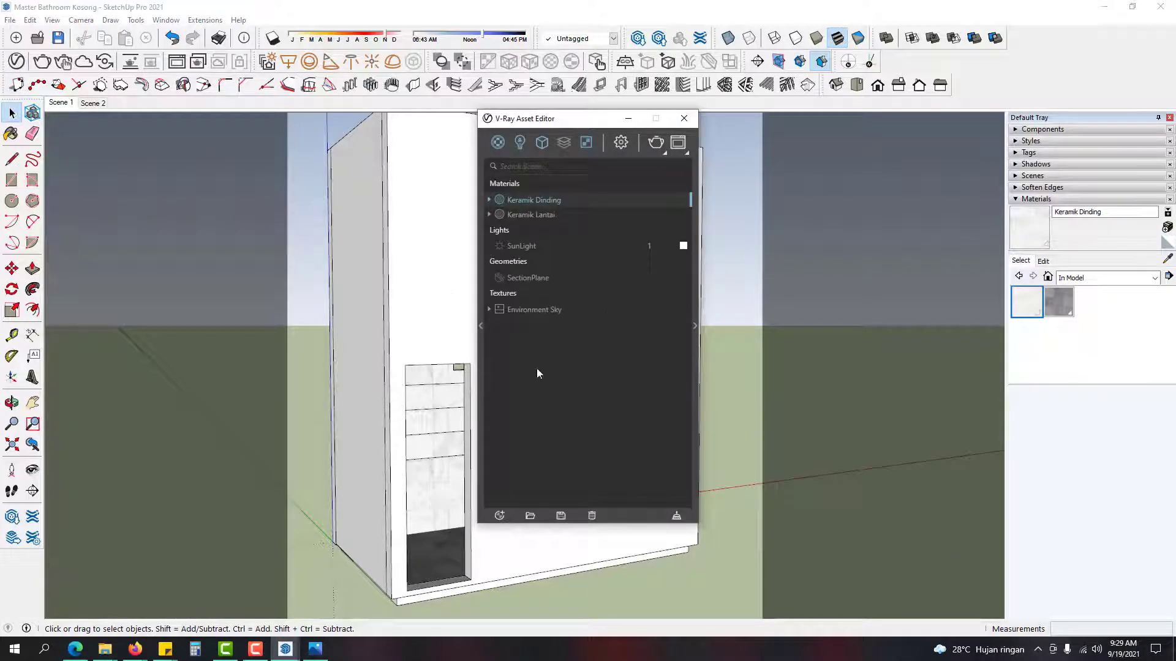
click(482, 325)
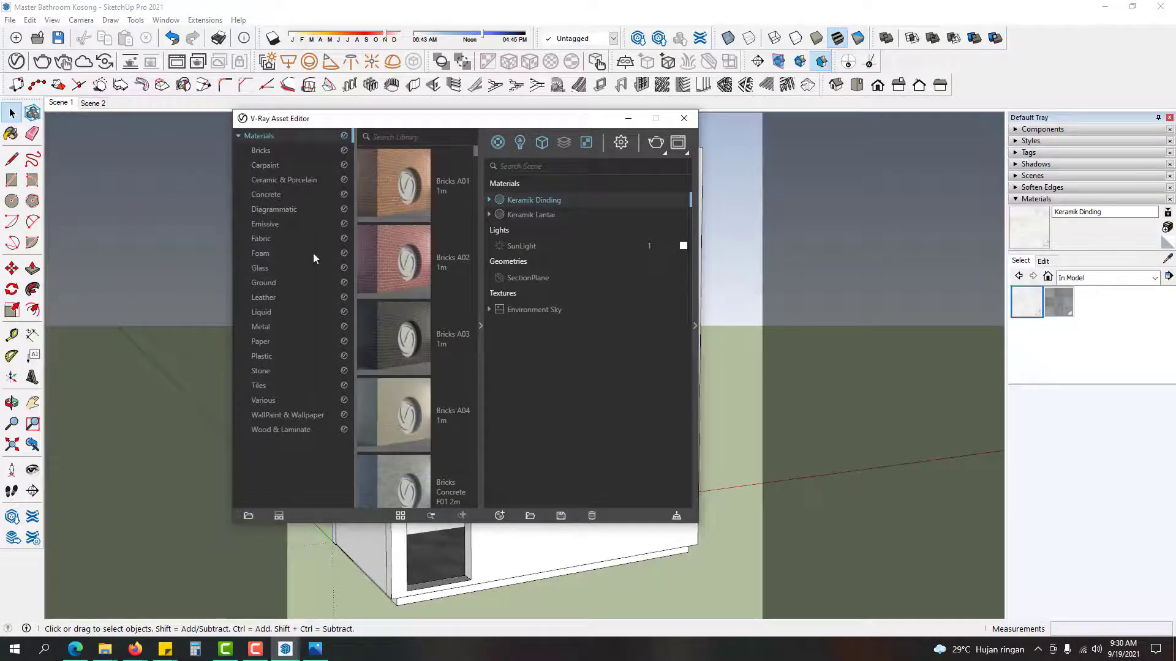
Step: Add the WallPaint FineGrain 01 White 1m material from the WallPaint & Wallpaper library to the scene and show only scene materials
click(283, 417)
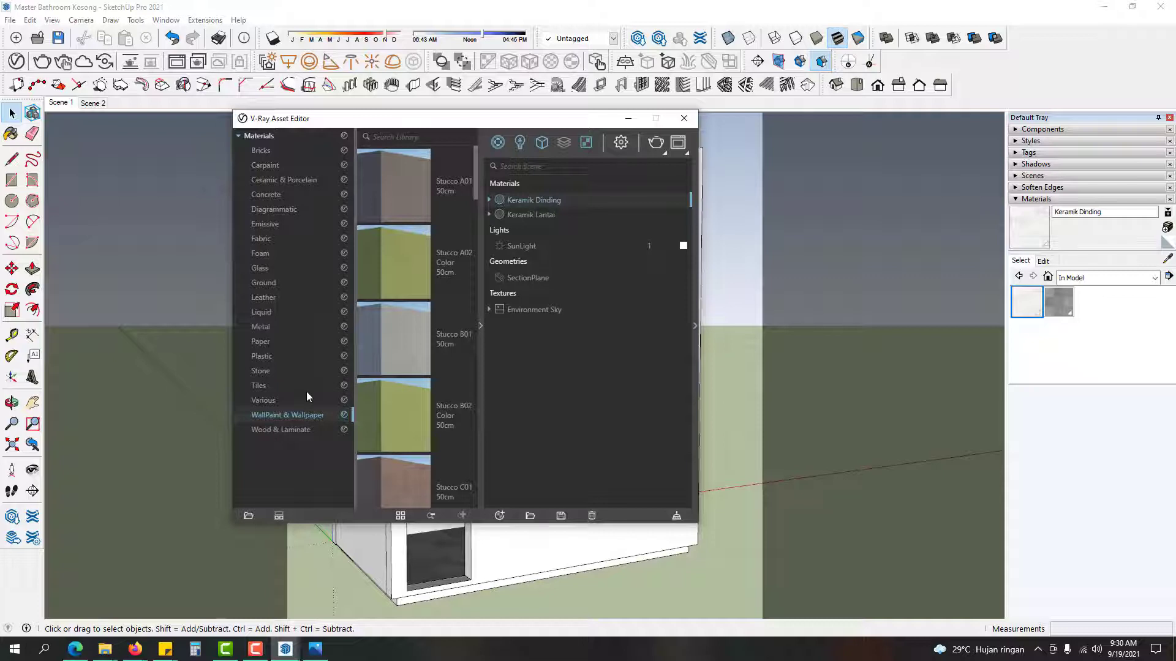
scroll(410, 368, down, 8)
scroll(410, 367, down, 10)
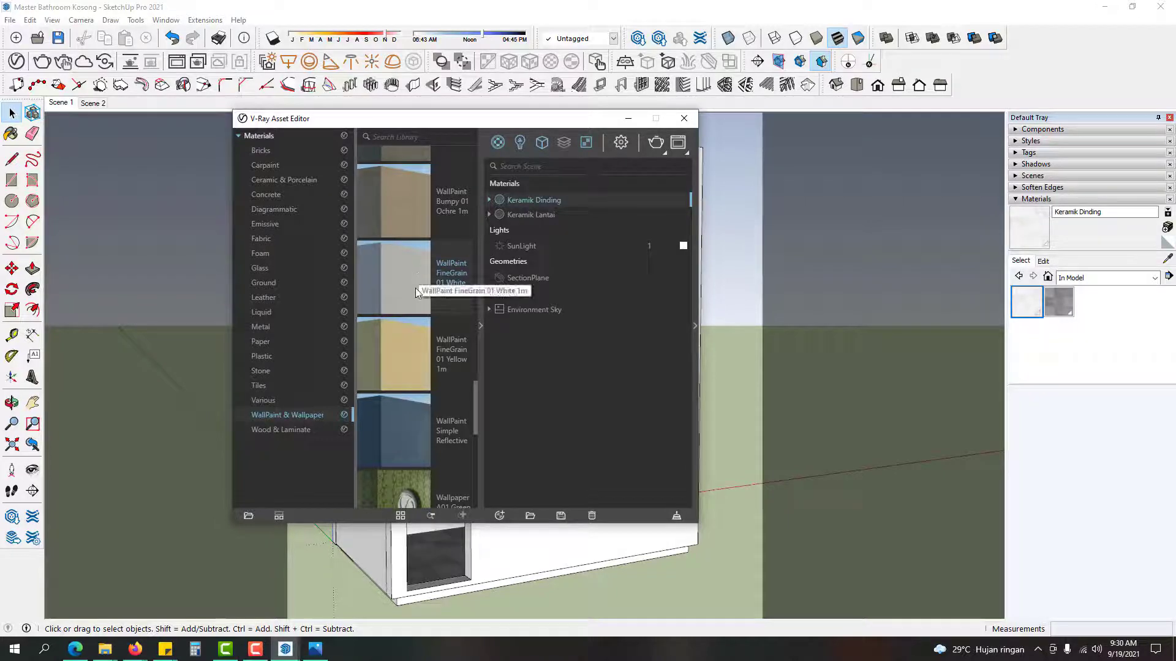
drag(409, 278, 570, 273)
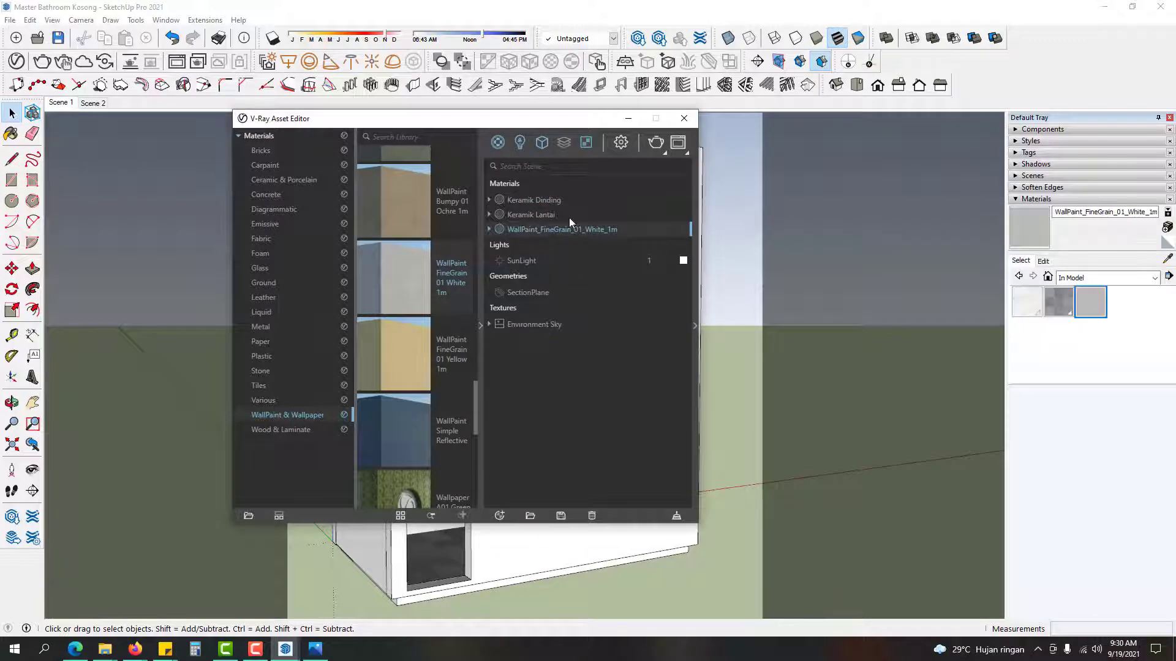
click(499, 144)
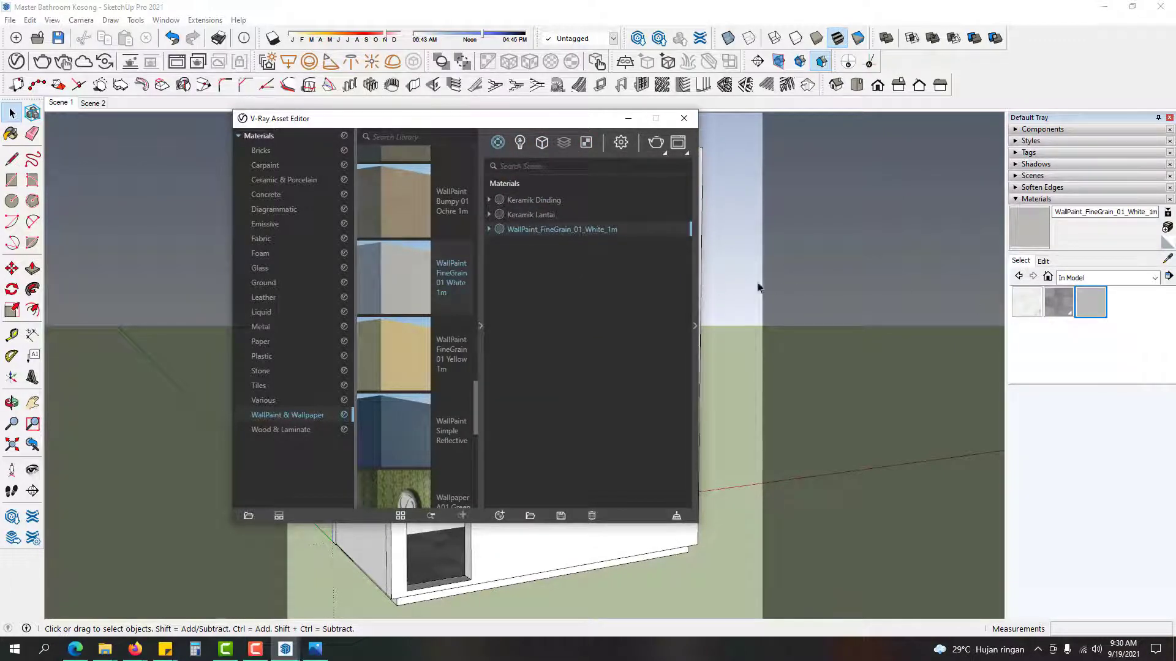
Step: Expand the wall paint material's settings, open its diffuse colour for editing and set the colour range to 0 to 255
click(695, 322)
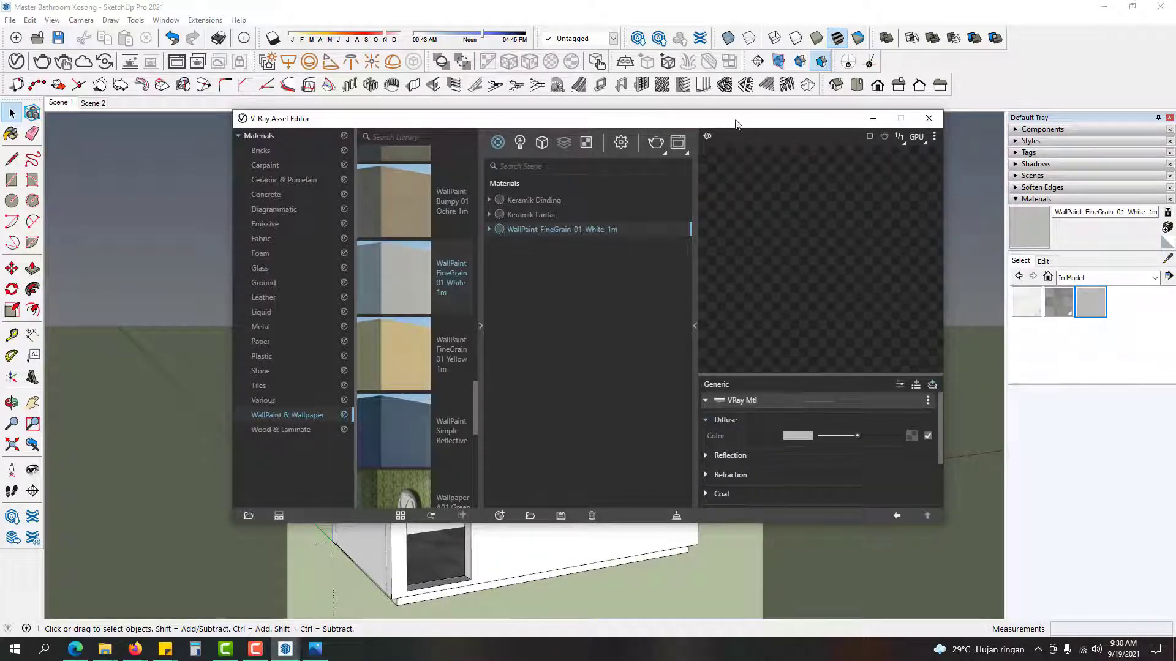
drag(737, 124, 617, 120)
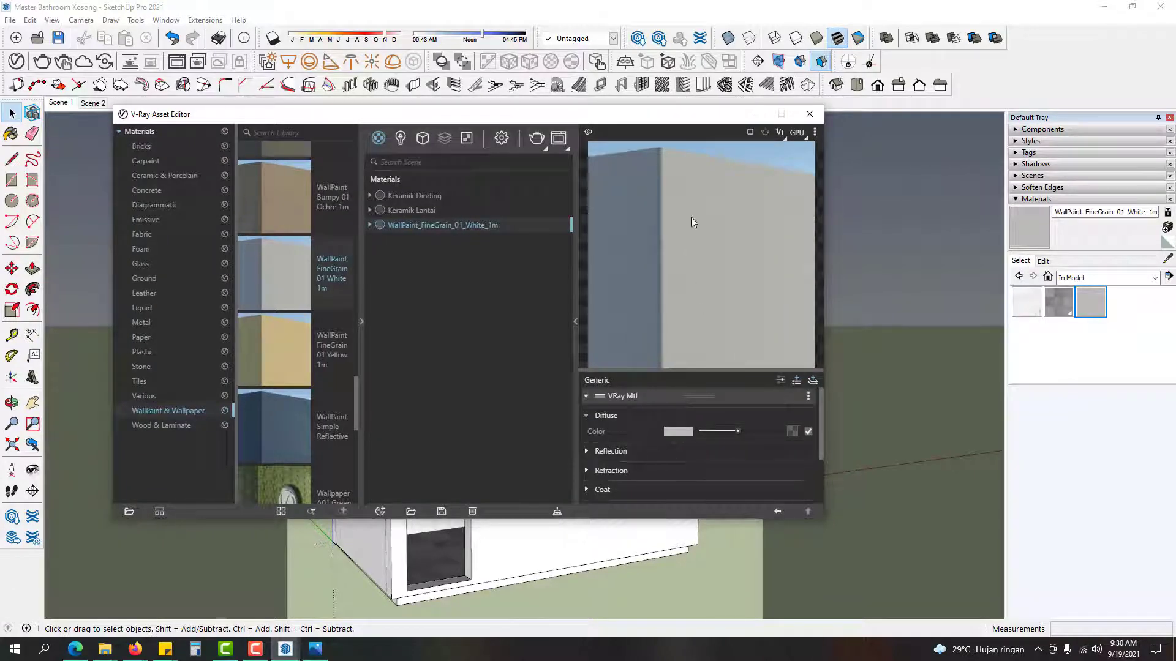
mouse_move(688, 432)
click(678, 431)
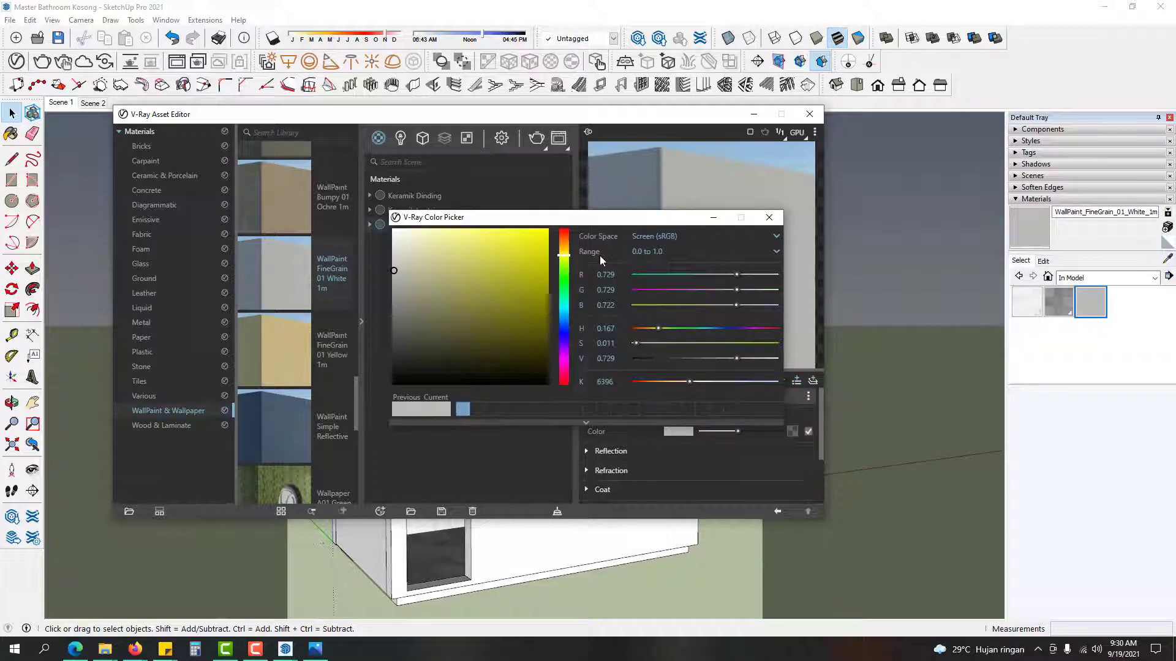
click(643, 252)
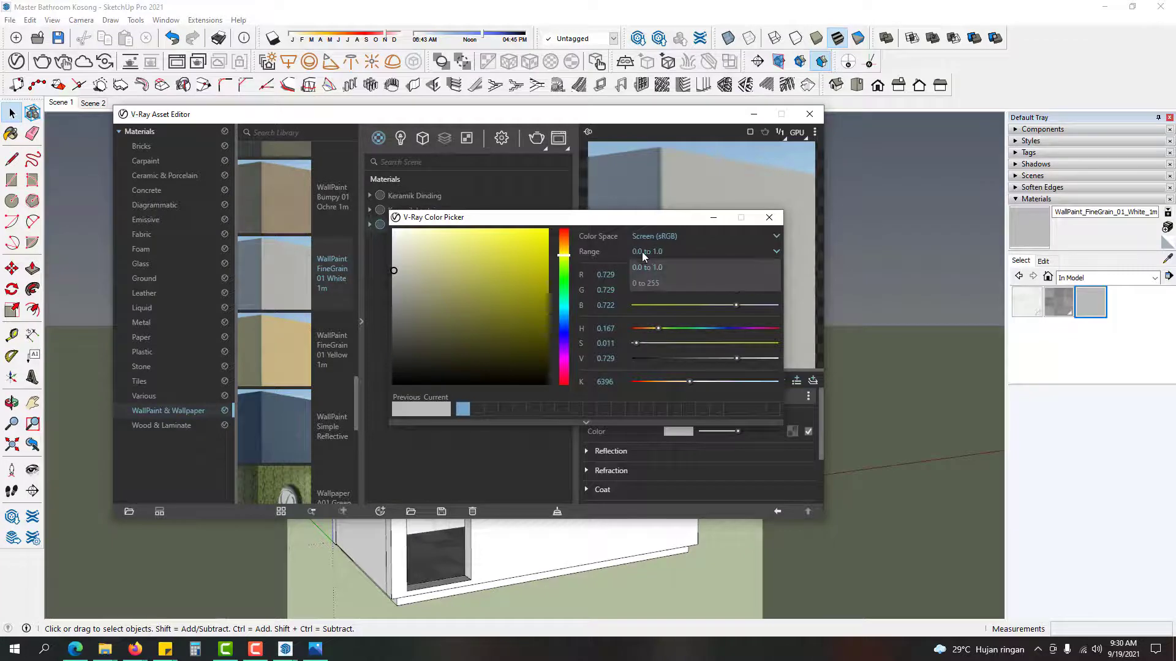
click(658, 285)
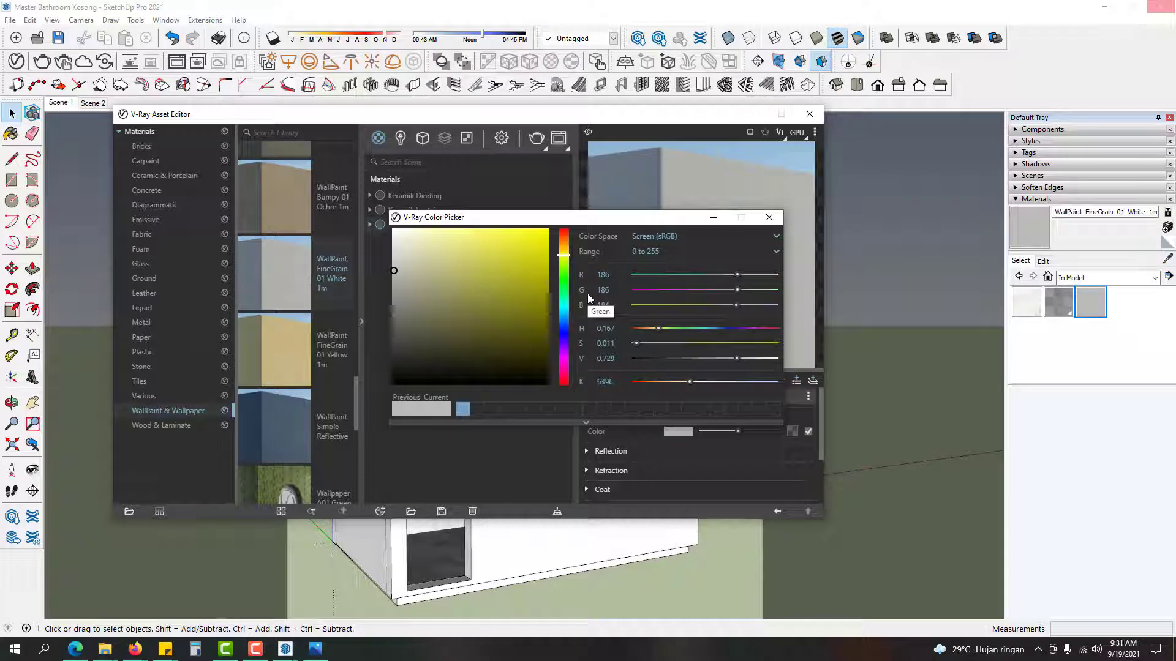
Step: Set the wall paint's diffuse colour to RGB 238, 238, 238 and return to the model
double_click(616, 275)
text(238)
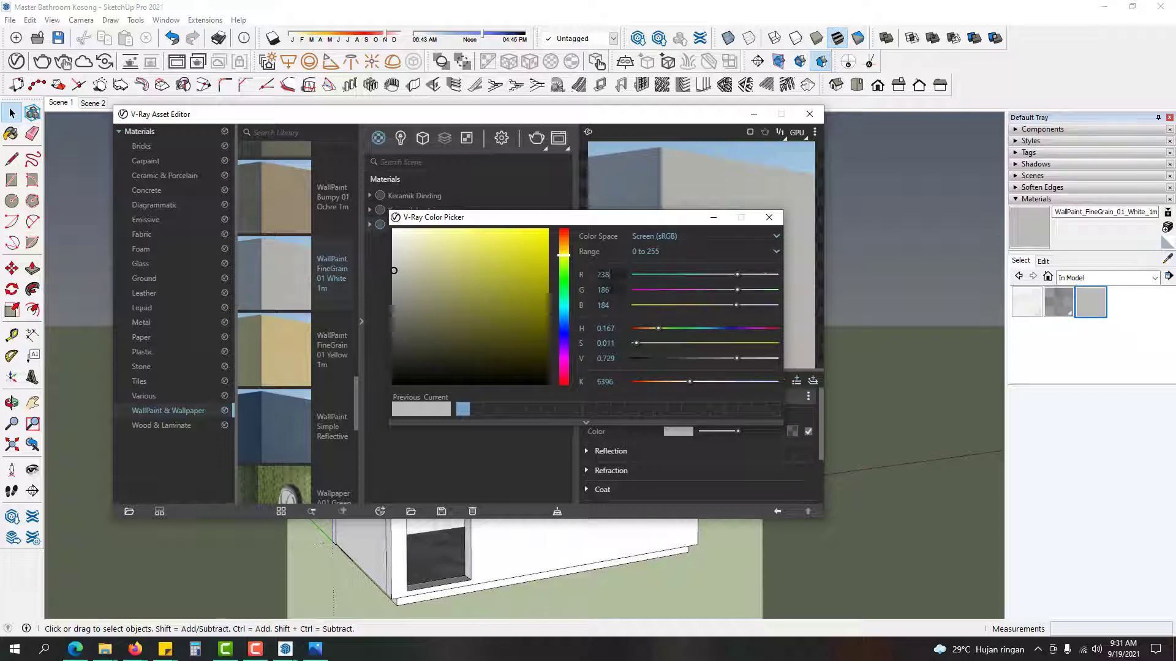
double_click(613, 289)
text(238)
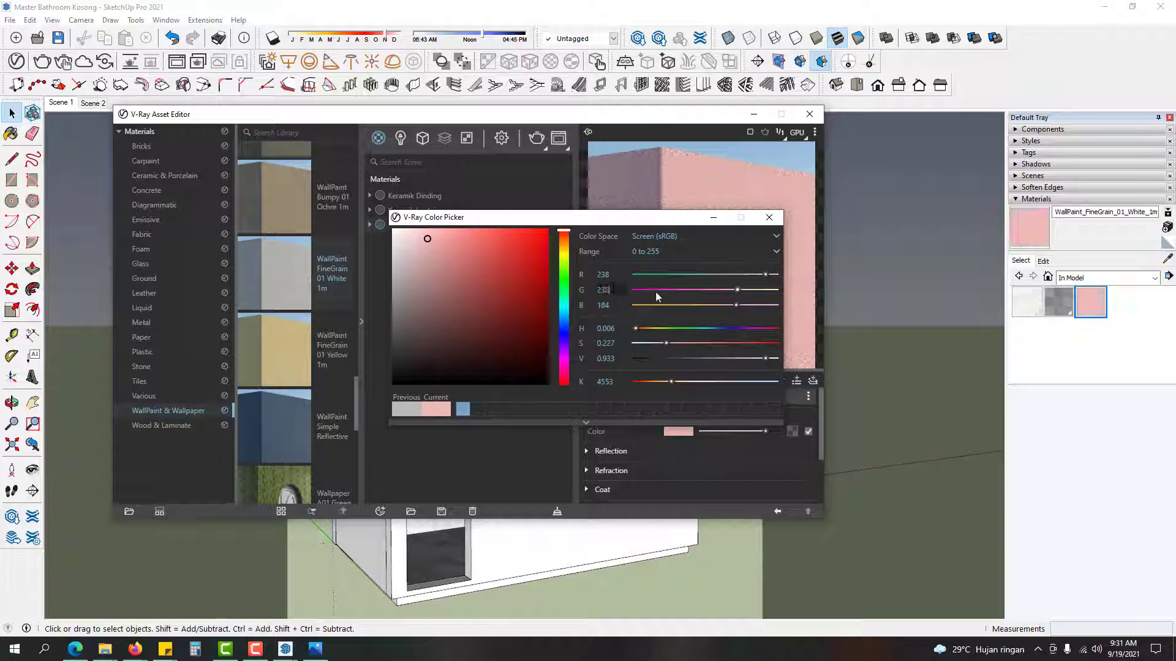
double_click(609, 305)
text(238)
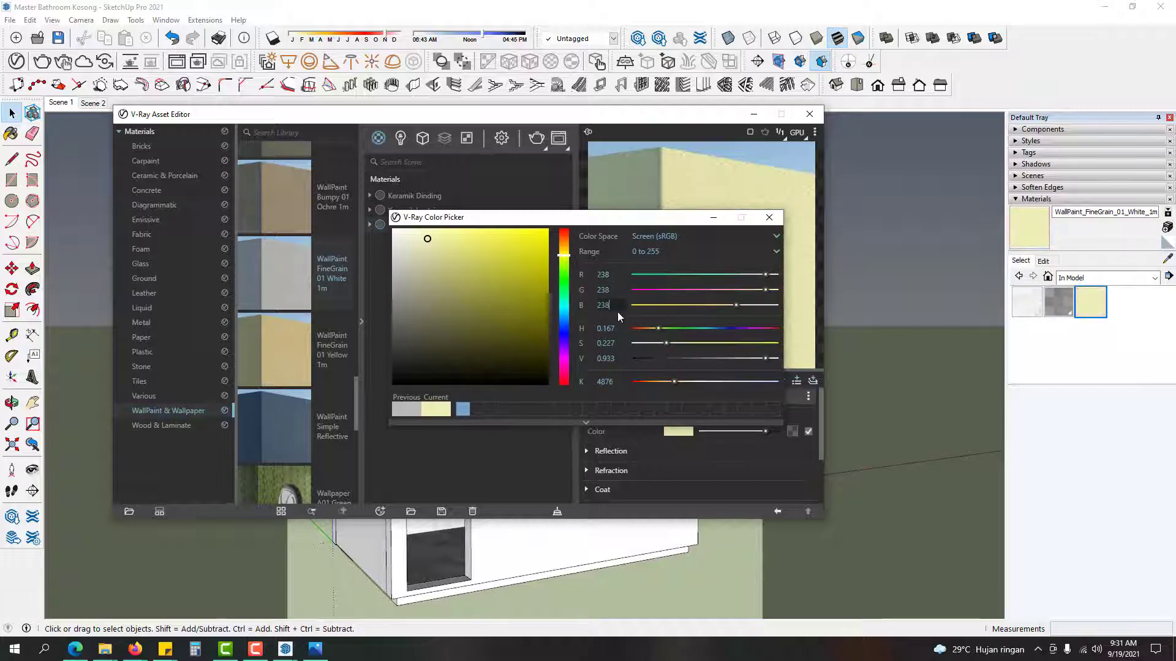
key(Return)
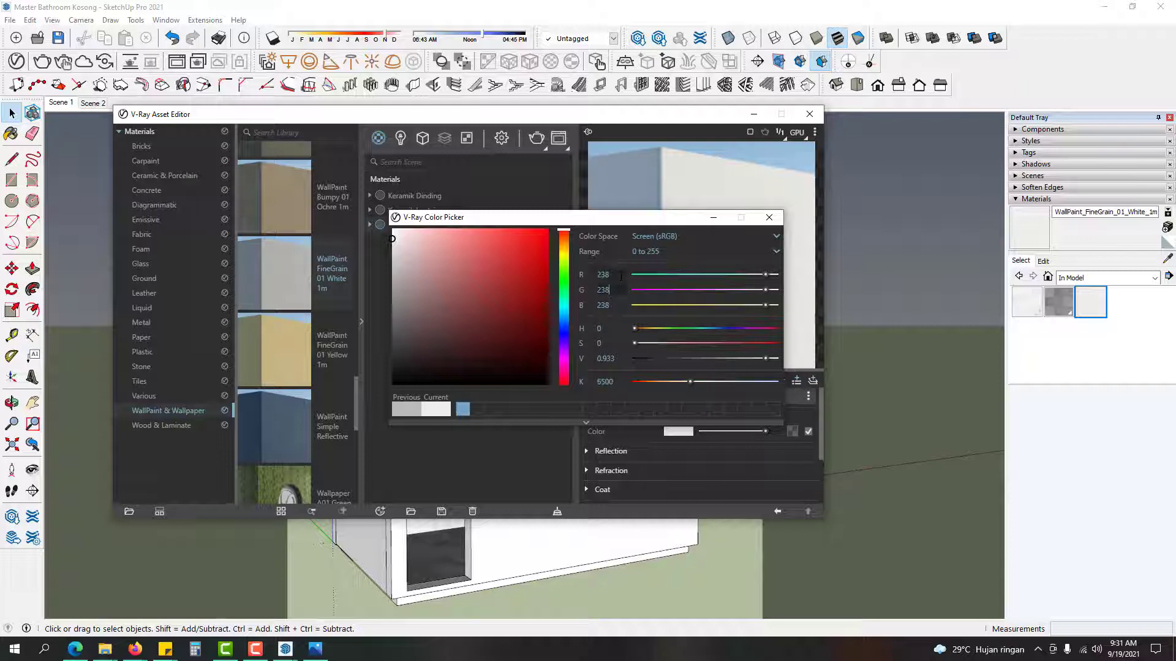
click(770, 218)
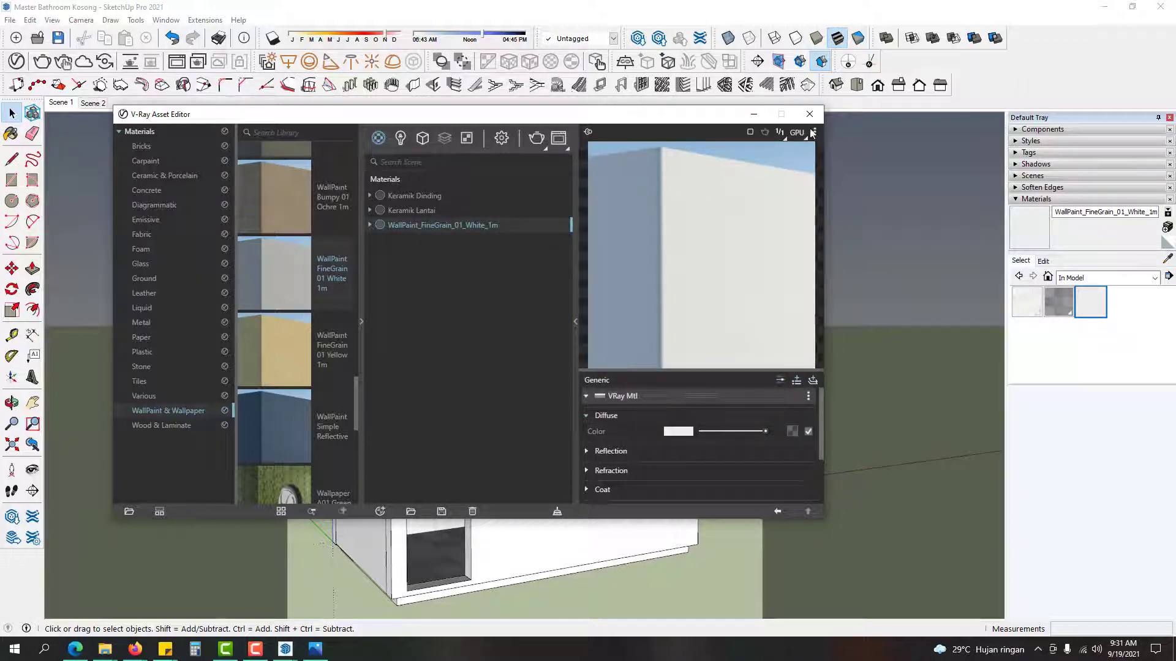
click(962, 278)
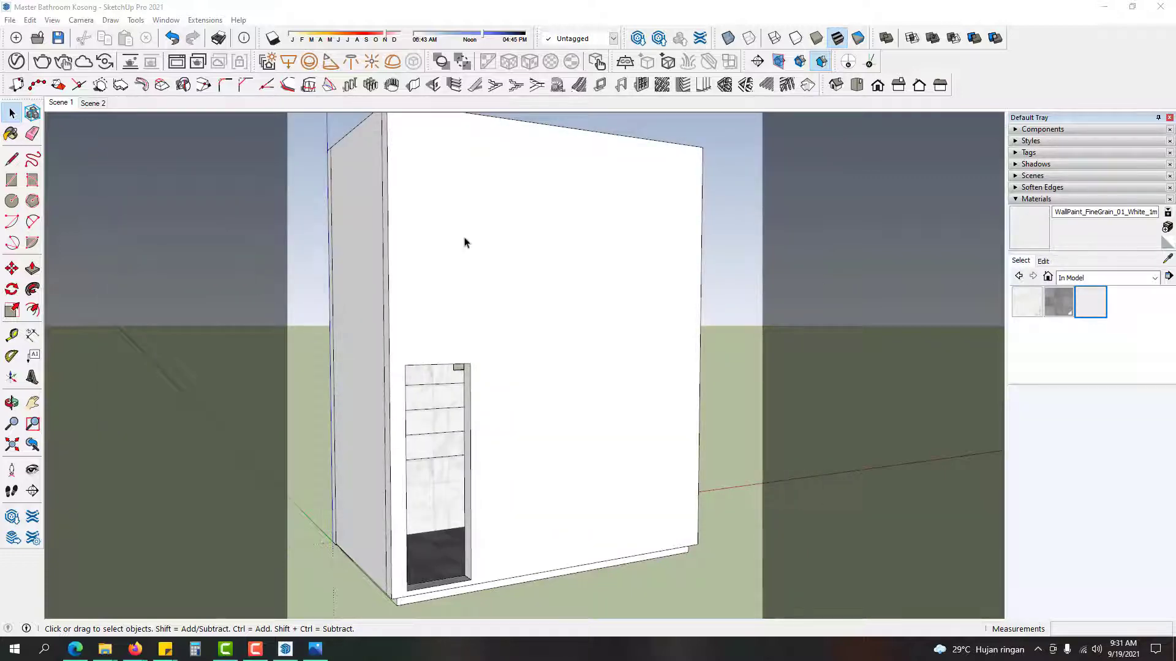
Step: Change the red value of WallPaint_FineGrain_01_White_1m to 110 to make the wall paint stand out
middle_drag(464, 243, 596, 236)
click(1044, 262)
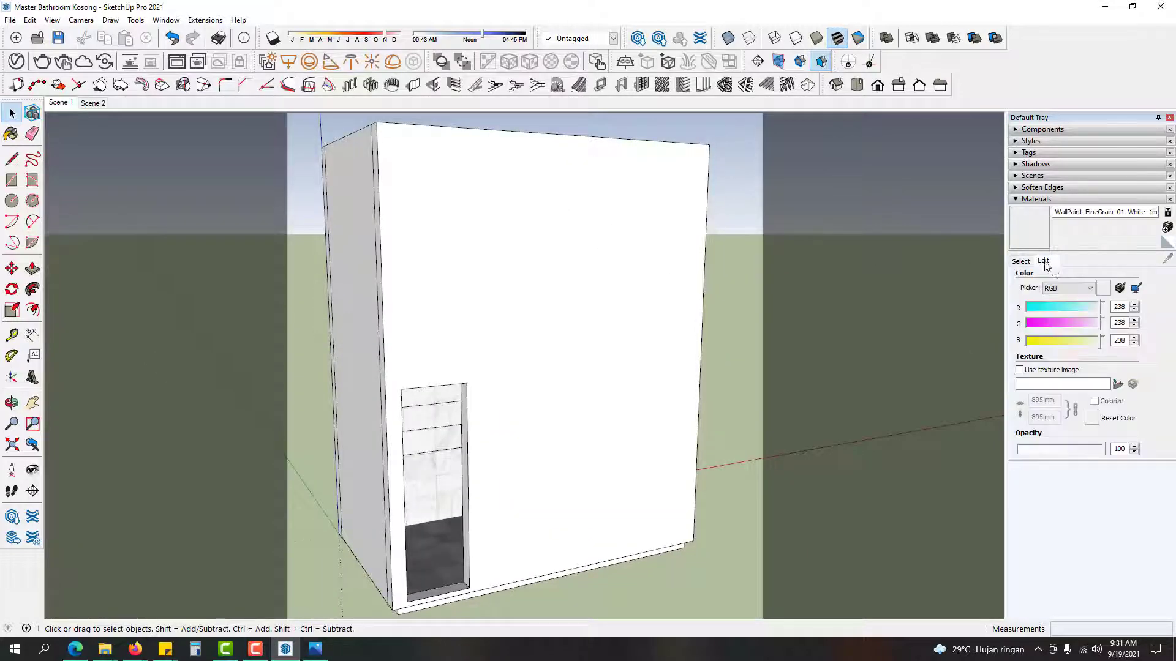
click(1061, 307)
Step: Paint the bathroom's outer walls and floor slab with WallPaint_FineGrain_01_White_1m
click(1034, 227)
mouse_move(537, 277)
middle_down()
mouse_move(653, 366)
mouse_move(619, 441)
middle_up()
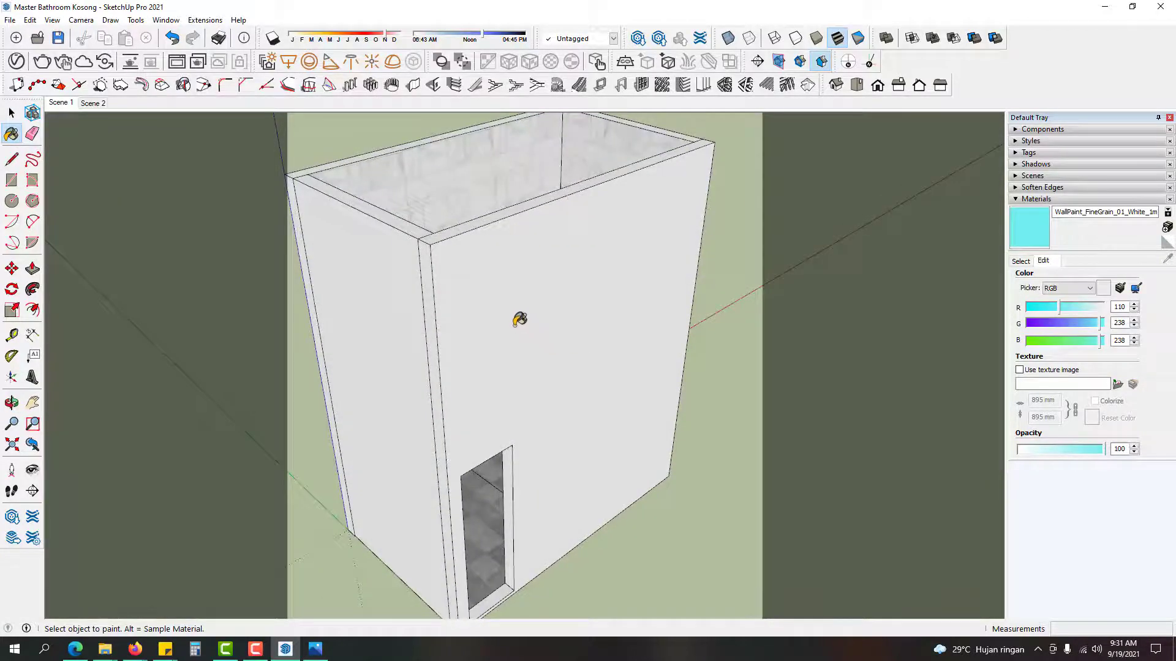
click(526, 293)
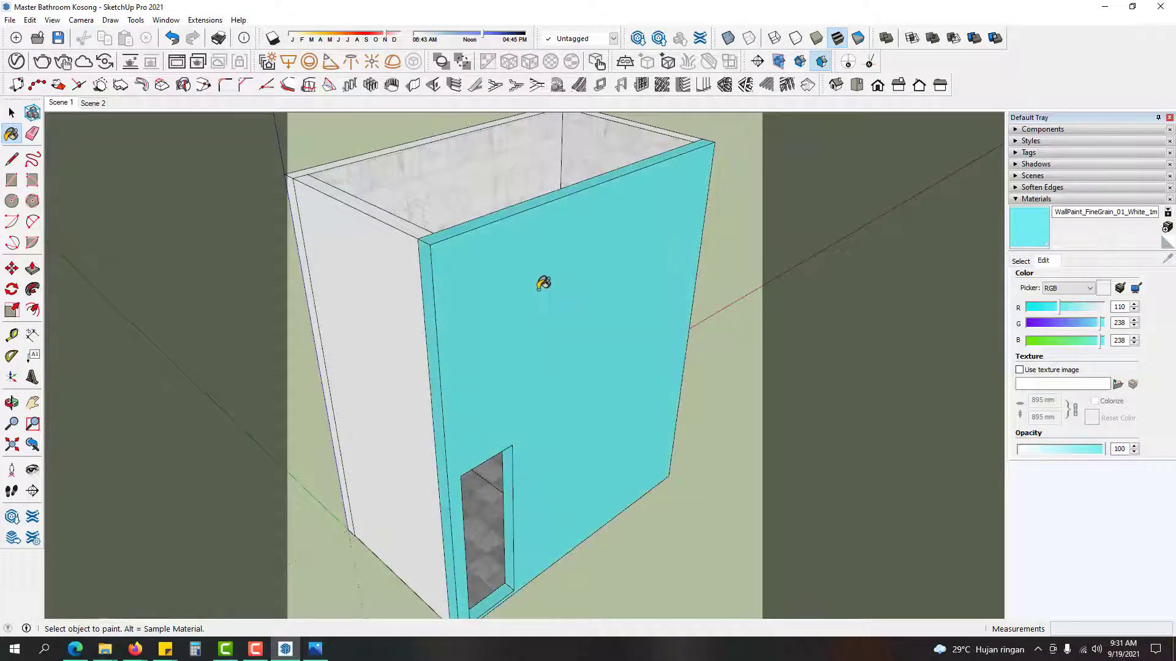
mouse_move(377, 290)
middle_down()
mouse_move(839, 281)
mouse_move(625, 270)
mouse_move(990, 255)
mouse_move(604, 237)
mouse_move(480, 244)
mouse_move(512, 412)
mouse_move(507, 502)
middle_up()
click(559, 226)
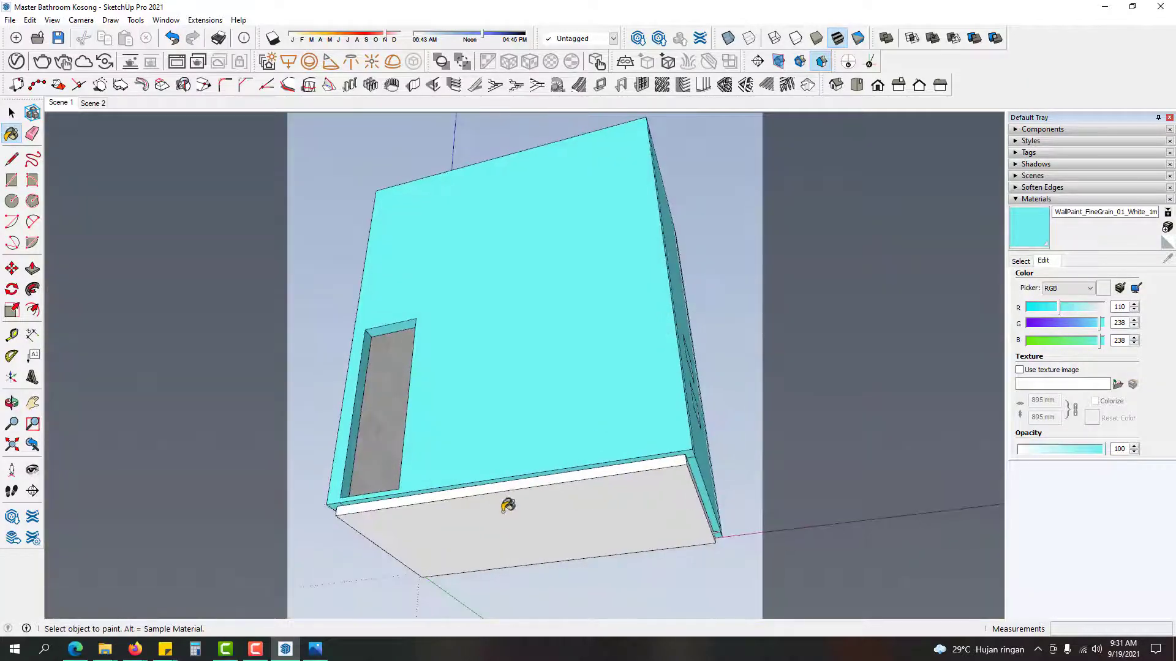
click(499, 490)
mouse_move(482, 446)
middle_down()
mouse_move(451, 515)
mouse_move(615, 310)
mouse_move(634, 372)
mouse_move(562, 147)
mouse_move(525, 204)
mouse_move(554, 249)
mouse_move(547, 385)
middle_up()
Step: Open the side wall with the two niches for editing and hide the rest of the model
key(space)
middle_drag(716, 295, 692, 456)
double_click(515, 428)
scroll(520, 428, up, 2)
scroll(687, 422, up, 4)
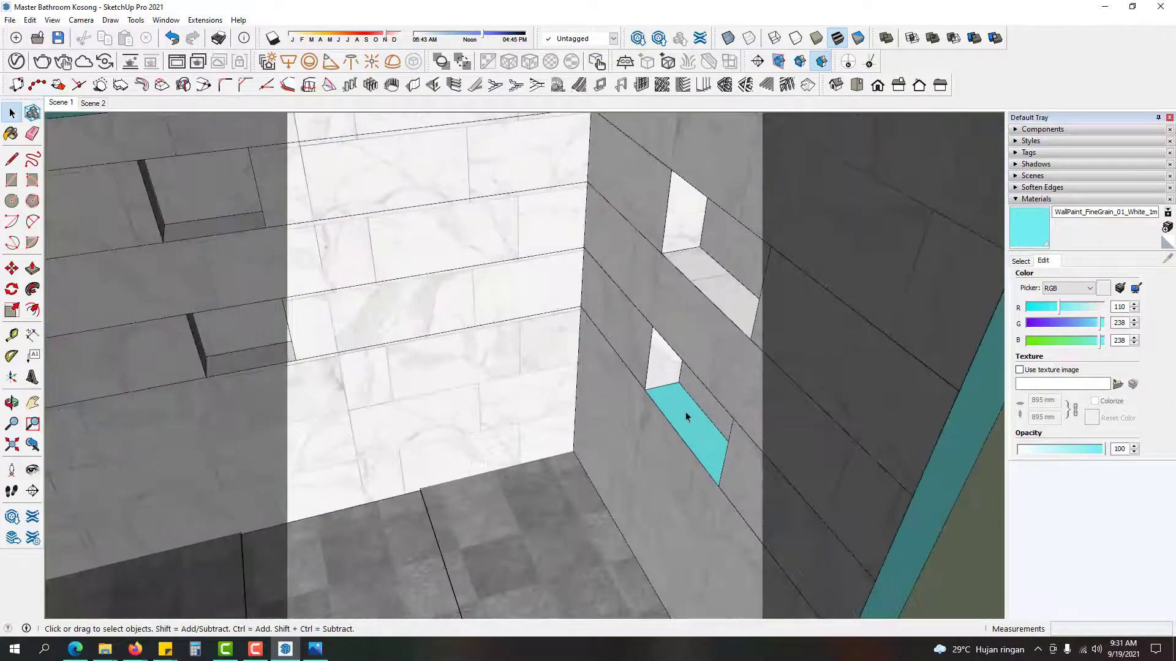
key(h)
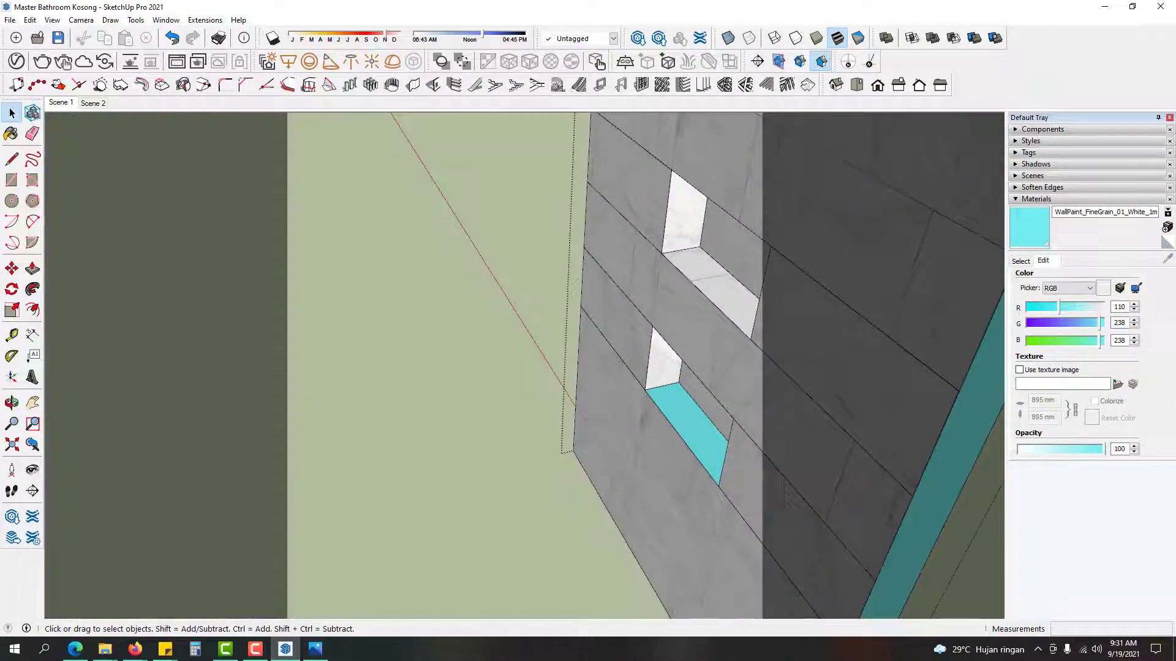
Step: Paint the cyan face inside the side wall's lower niche with Keramik Dinding
click(1020, 261)
click(1027, 302)
scroll(693, 419, up, 2)
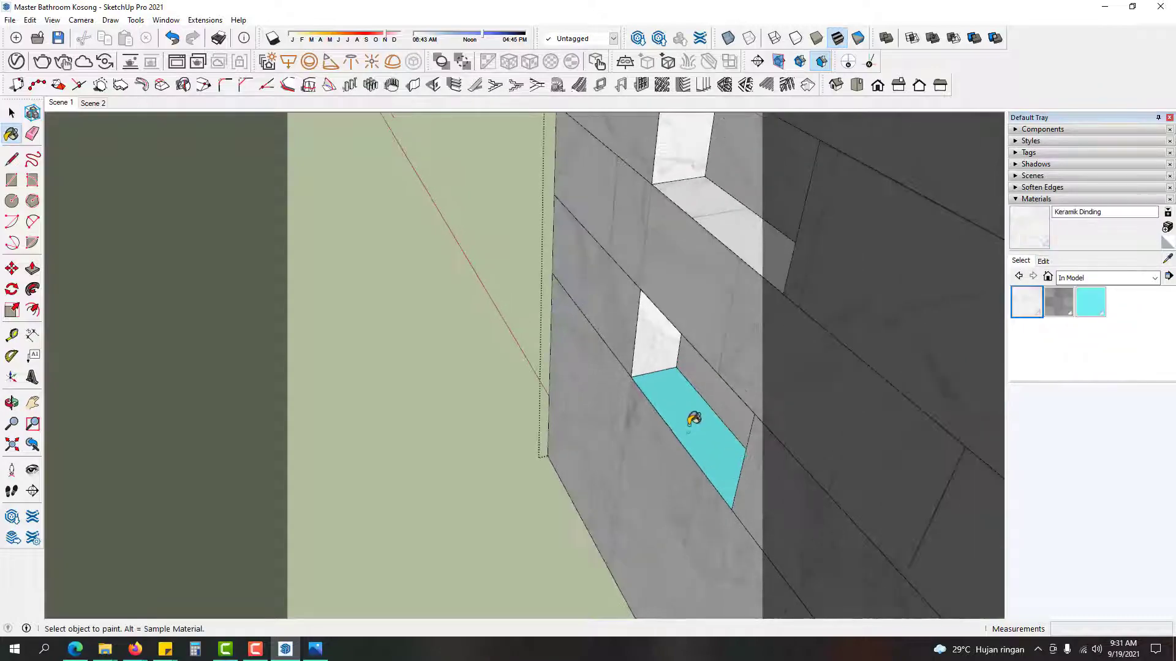
click(694, 420)
mouse_move(694, 419)
middle_down()
mouse_move(687, 376)
mouse_move(743, 476)
mouse_move(412, 480)
mouse_move(588, 305)
mouse_move(480, 462)
mouse_move(412, 421)
mouse_move(637, 414)
mouse_move(498, 281)
middle_up()
key(space)
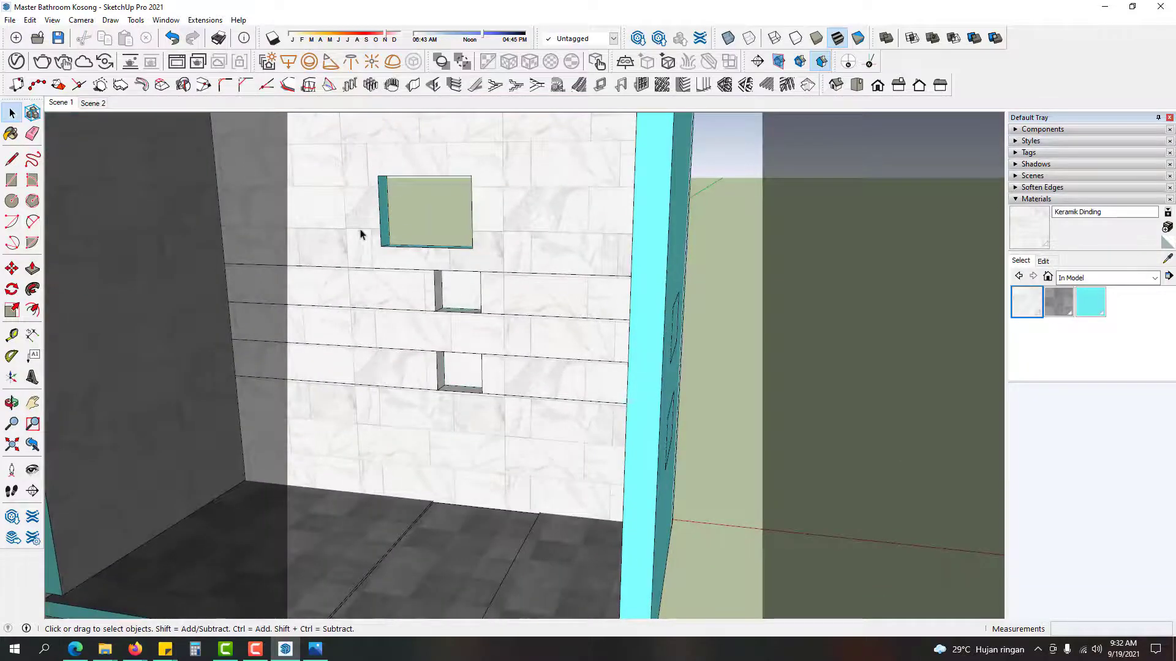
Step: Set the red value of WallPaint_FineGrain_01_White_1m to 238 so the paint is off-white
scroll(360, 234, down, 5)
scroll(567, 265, up, 3)
middle_drag(620, 304, 709, 245)
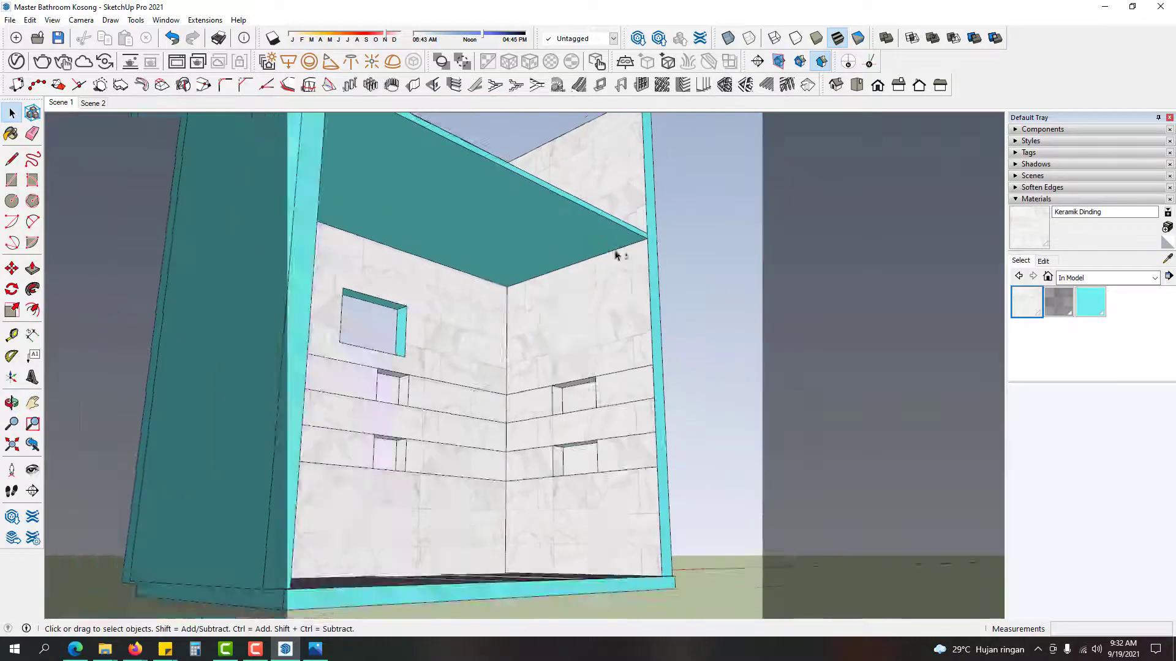
scroll(690, 341, down, 5)
middle_drag(690, 341, 661, 126)
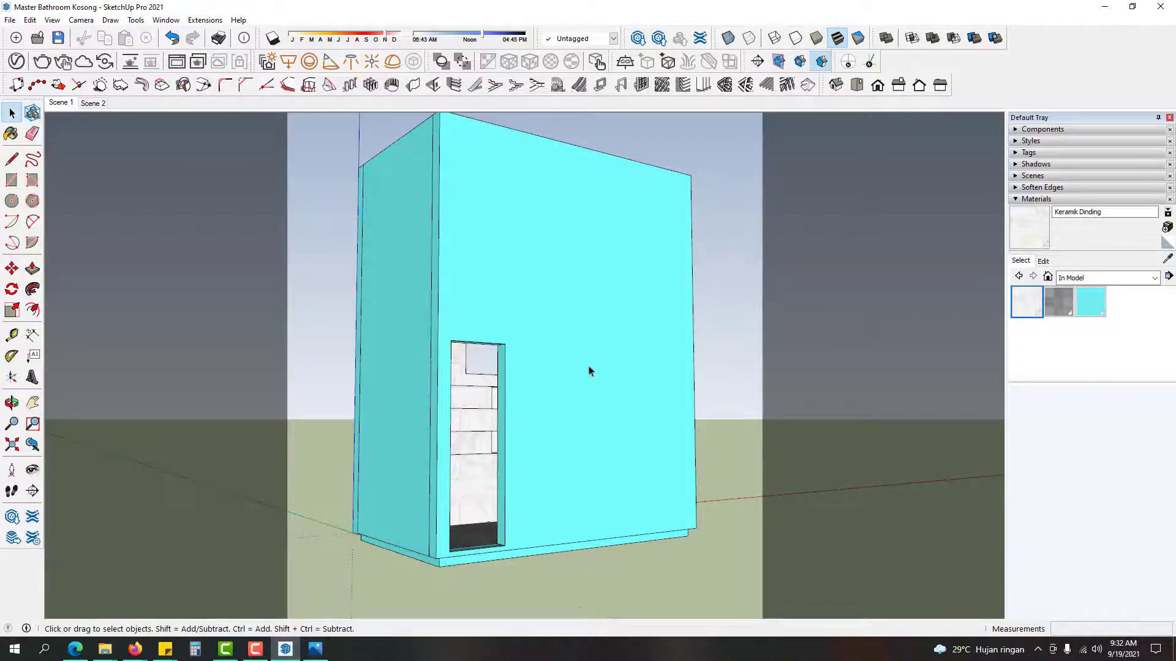
middle_drag(588, 370, 823, 325)
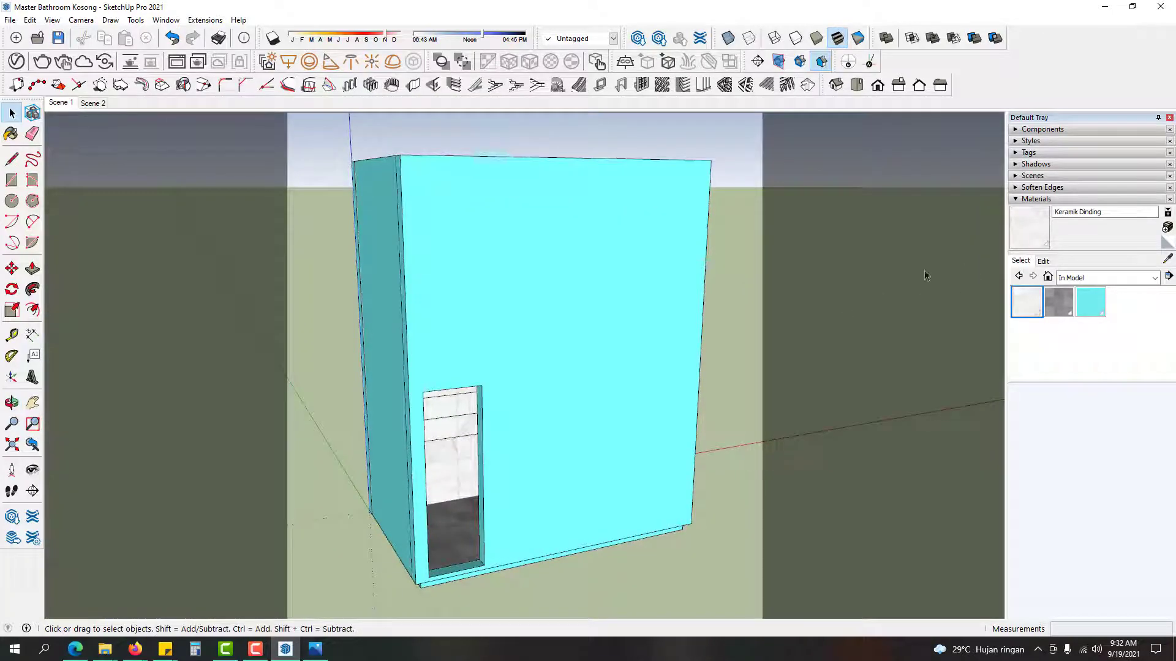
click(1101, 309)
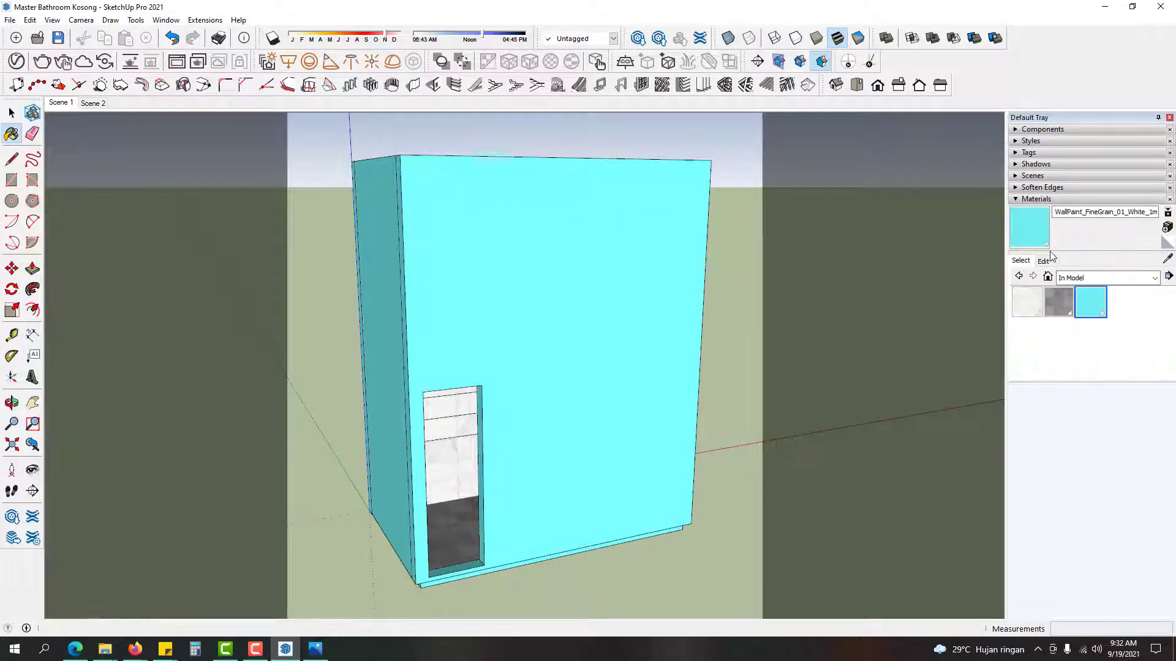
click(1043, 262)
double_click(1119, 307)
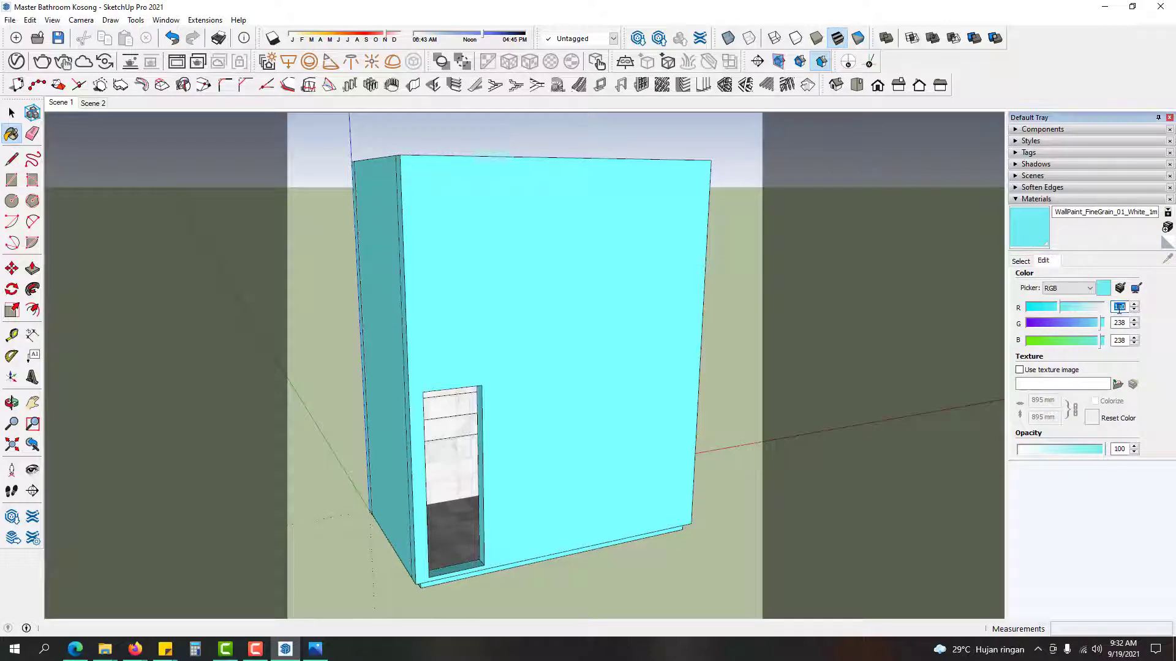
text(238)
key(Return)
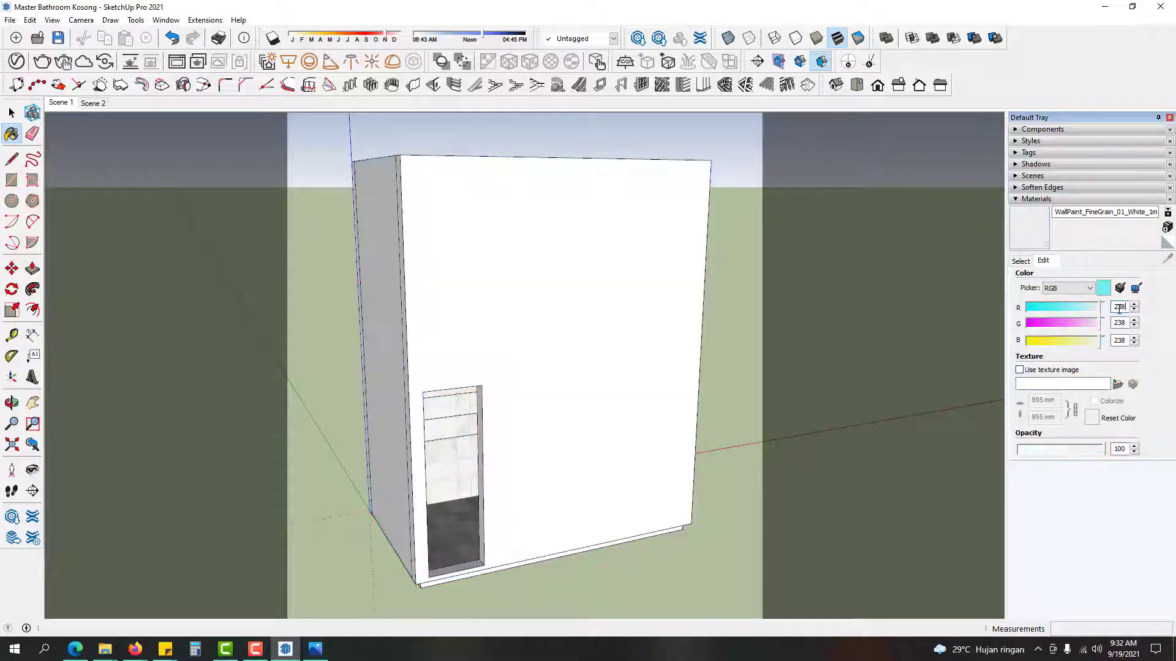
click(1021, 261)
Step: Remove the front wall with the door opening to expose the bathroom interior
middle_drag(760, 294, 764, 380)
key(space)
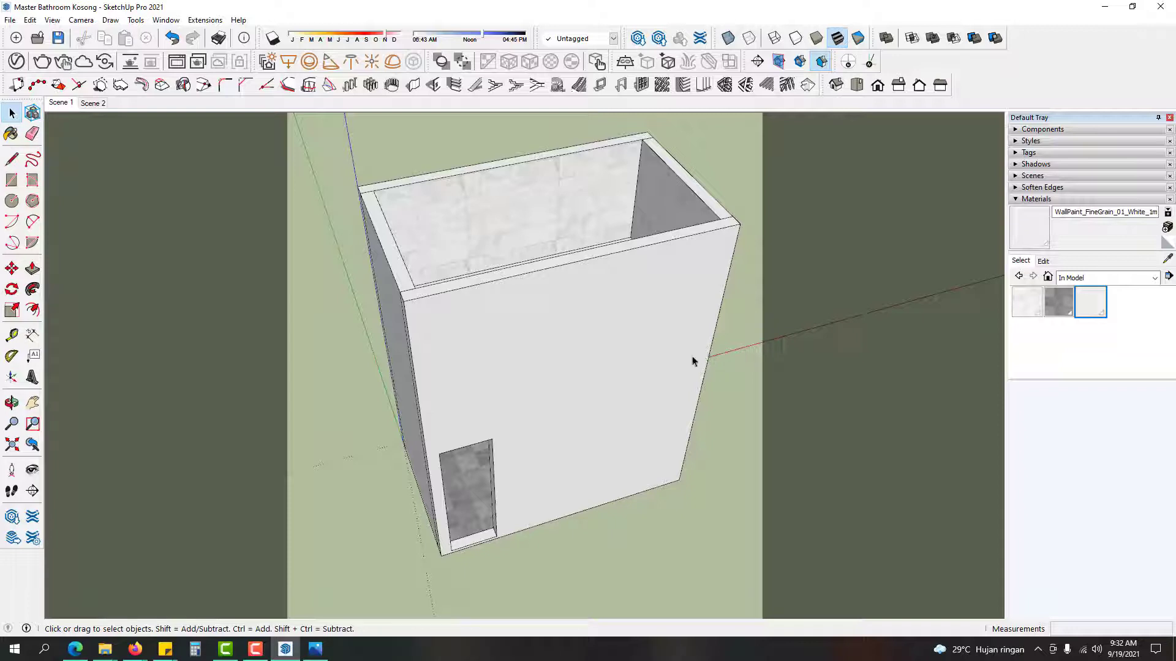
double_click(678, 350)
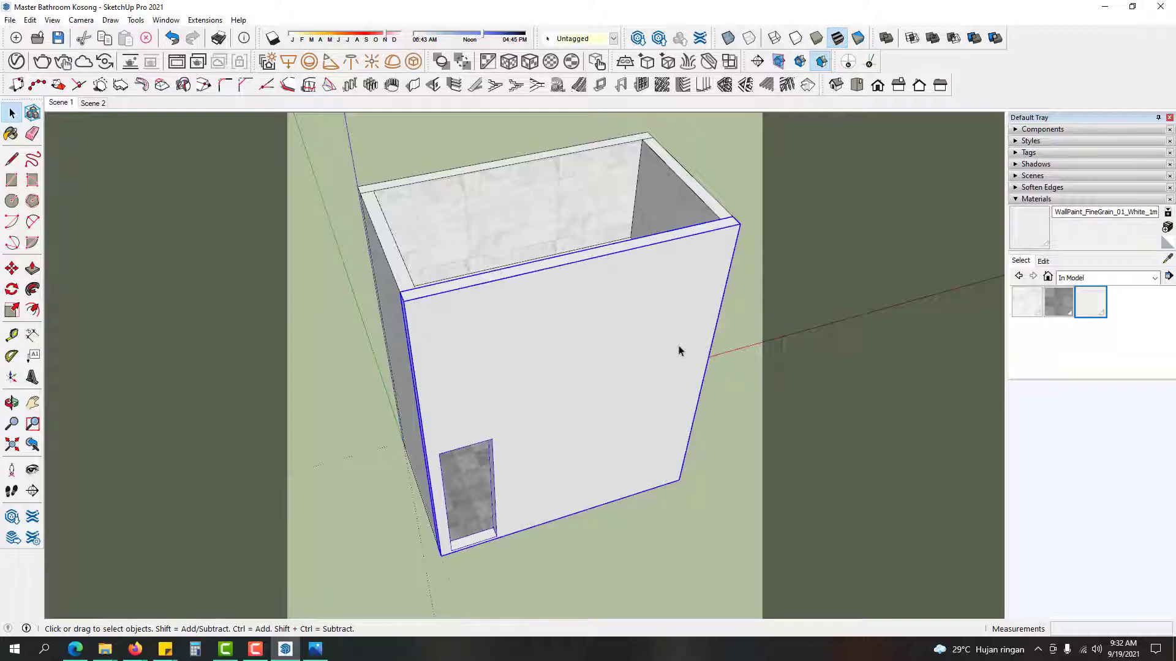
key(Delete)
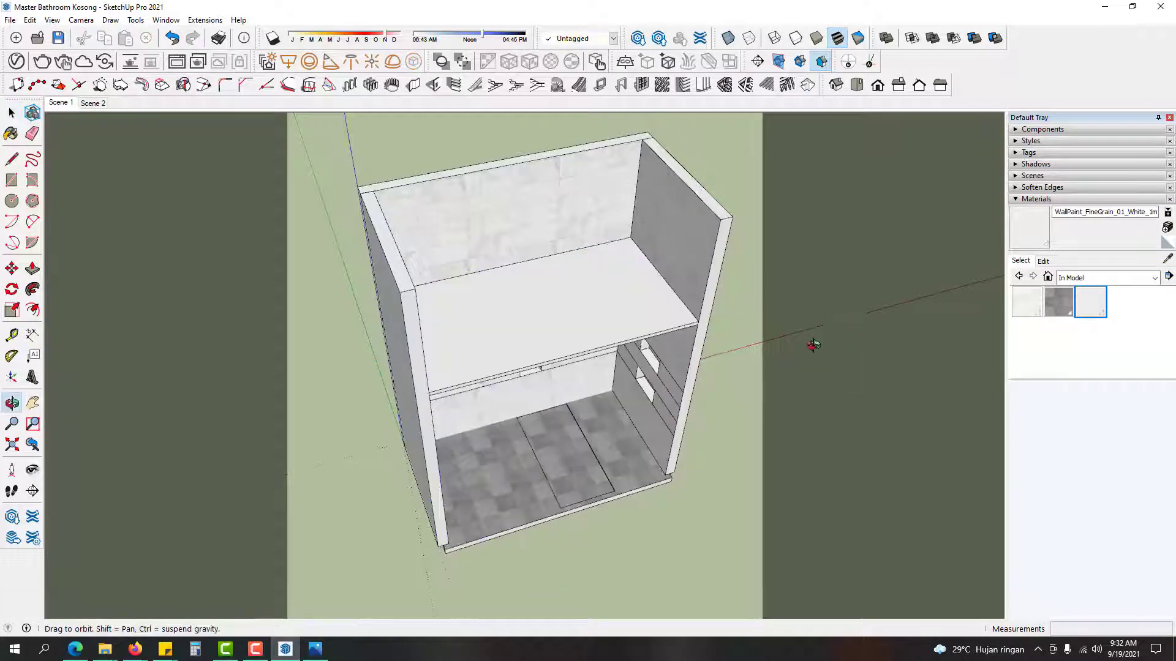
Step: View the painted bathroom interior from Scene 1 and Scene 2
mouse_move(814, 341)
middle_down()
mouse_move(314, 192)
mouse_move(561, 113)
mouse_move(637, 111)
mouse_move(756, 270)
mouse_move(745, 367)
middle_up()
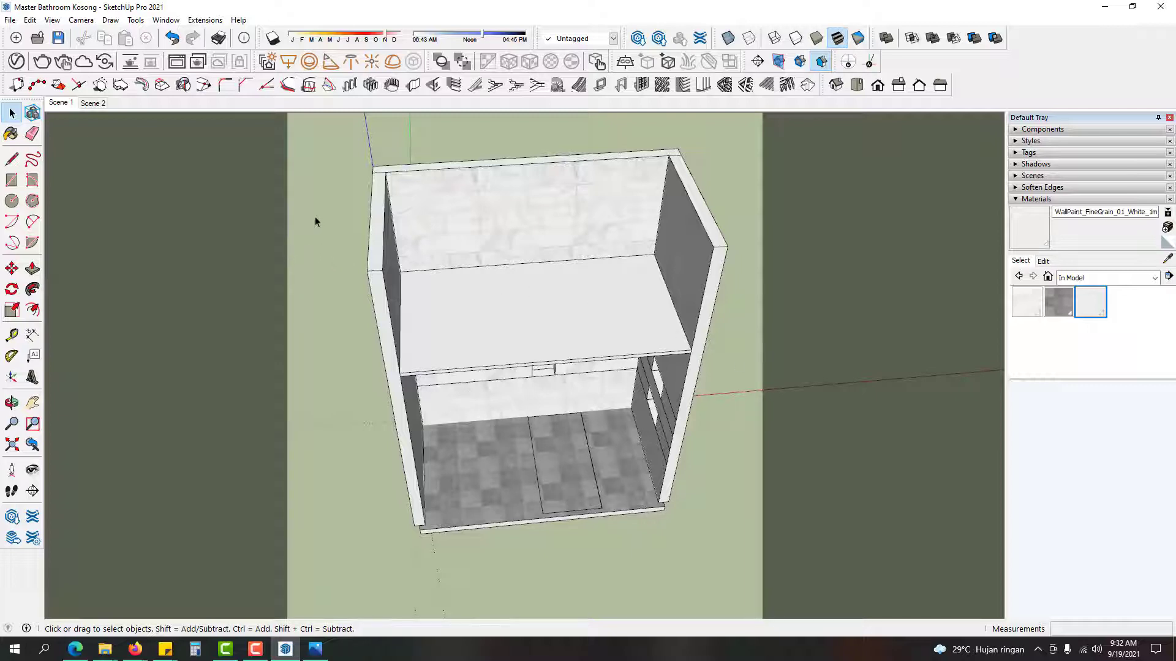
click(64, 104)
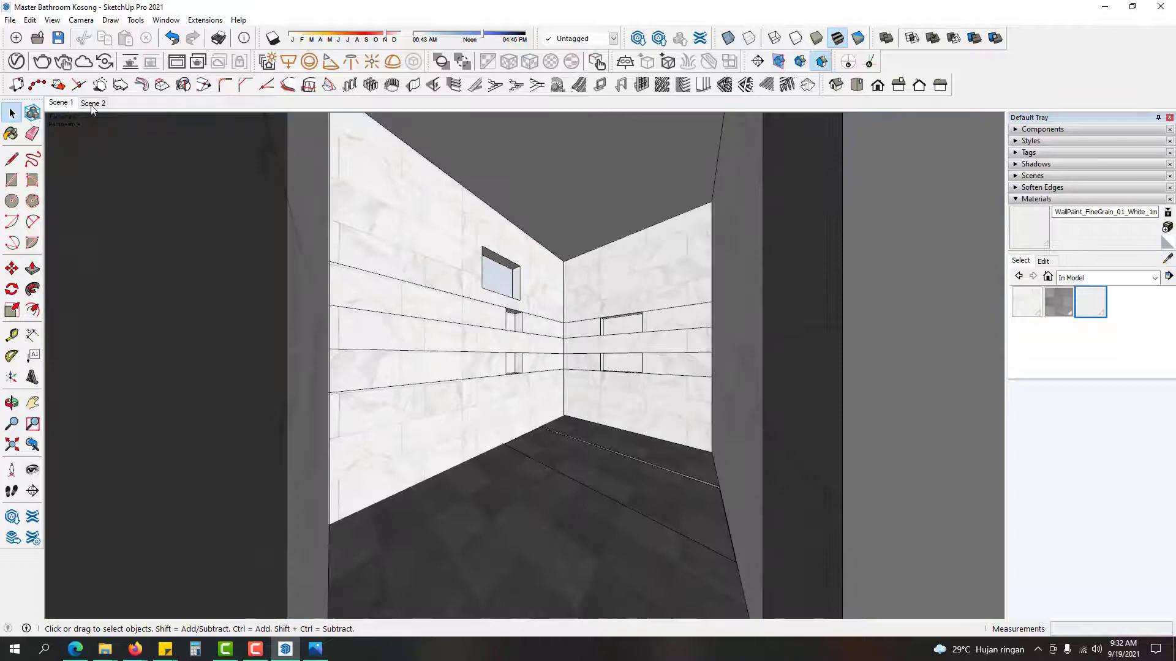
click(92, 104)
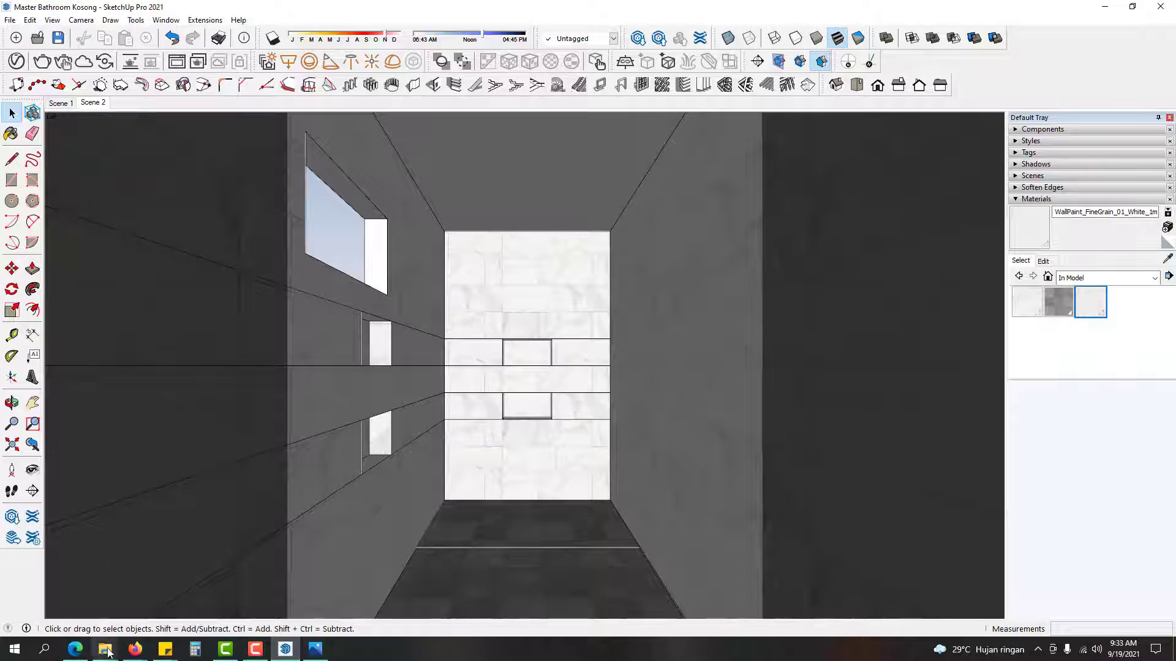
Step: Open Mater Bathroom Panorama from the project's Render > Panorama folder and view the finished panoramic render
mouse_move(107, 652)
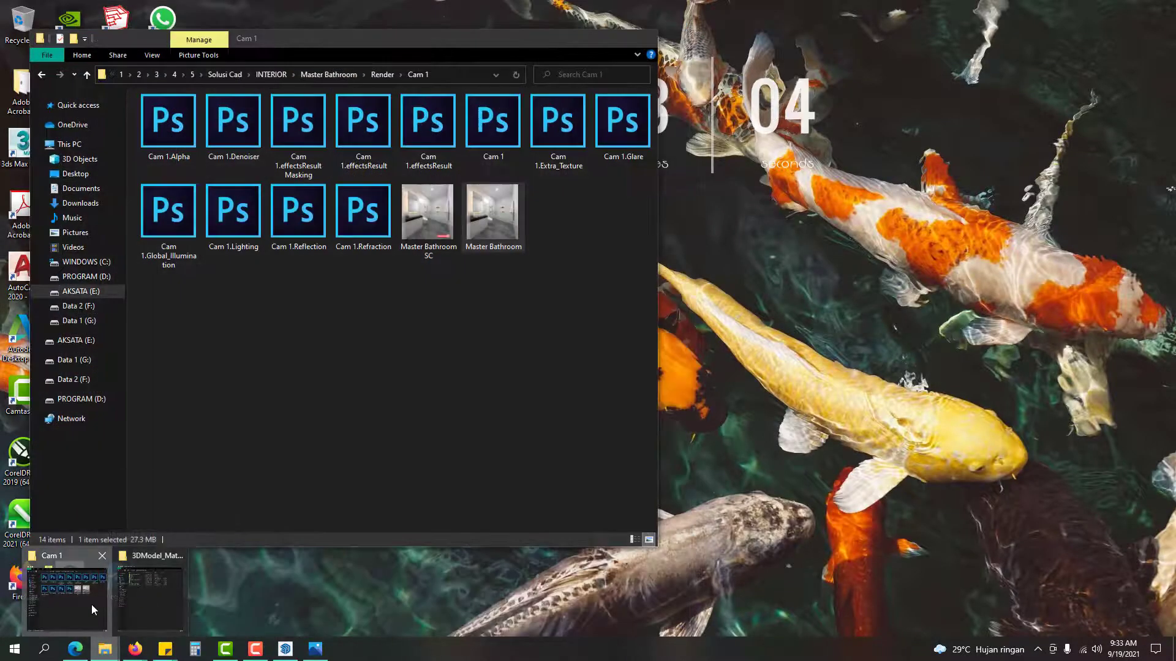
click(90, 605)
click(43, 75)
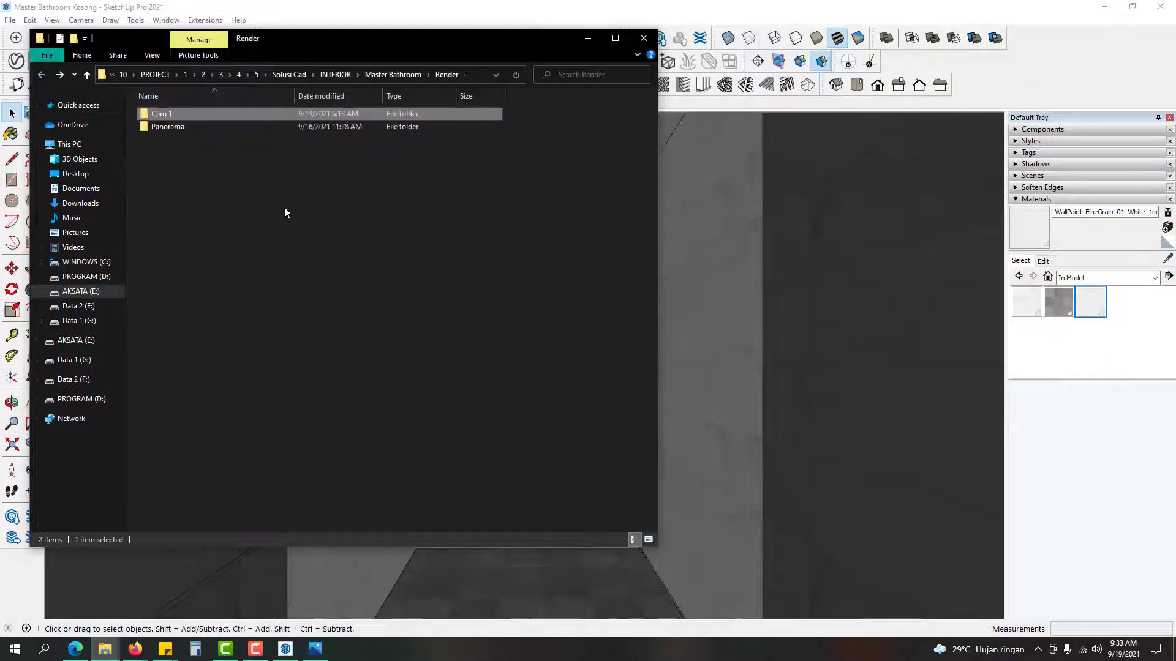
double_click(198, 130)
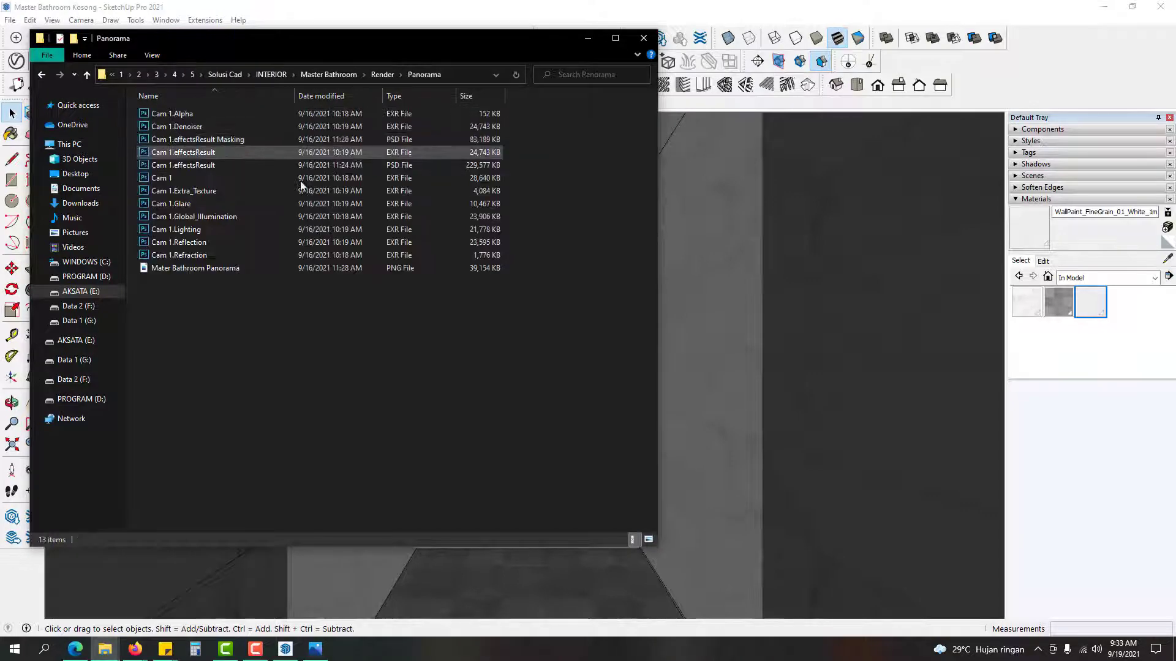
double_click(228, 268)
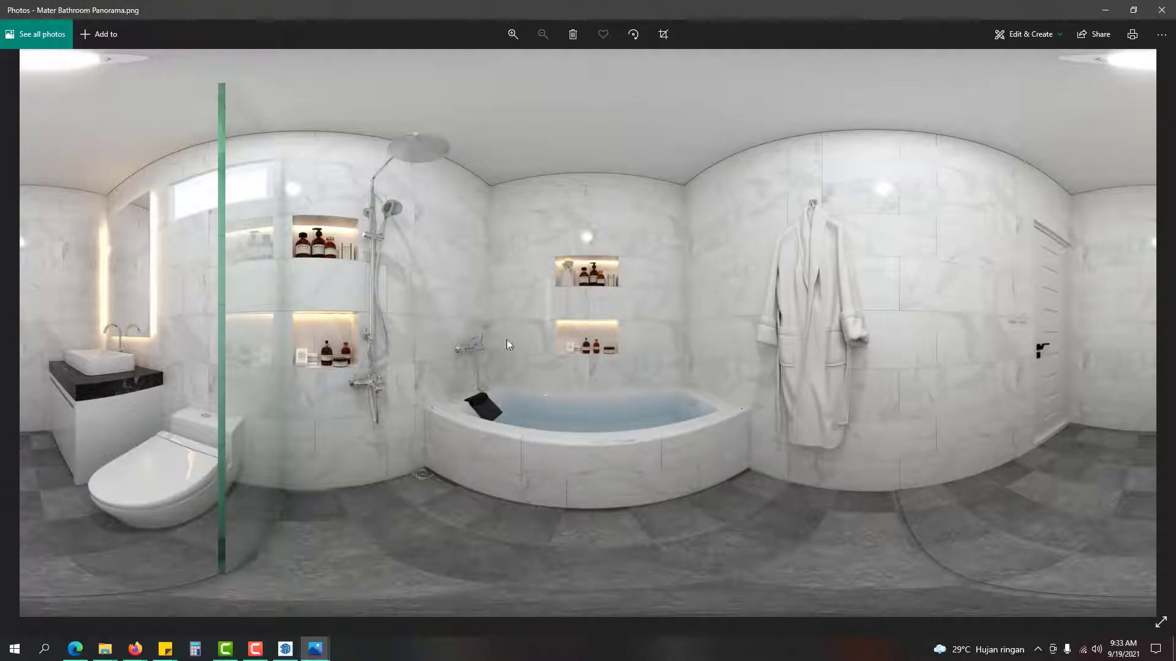
click(1100, 17)
Step: Switch to the browser and look around the Master bathroom panorama on Kuula in full screen, covering all walls and fixtures
click(83, 651)
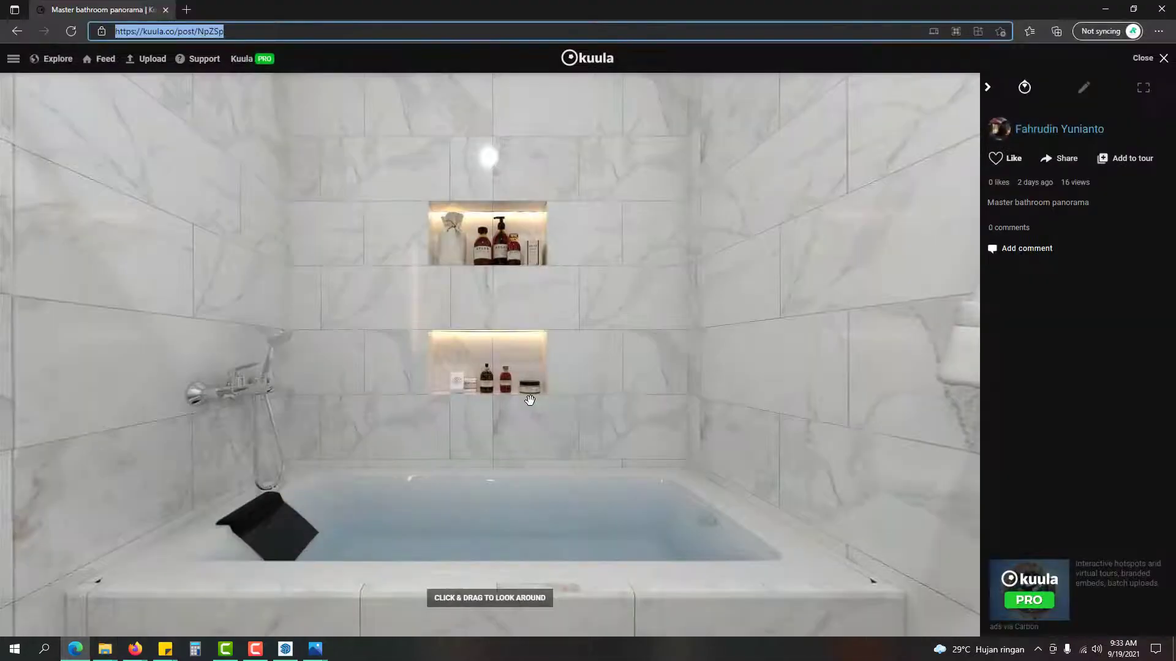
click(1143, 87)
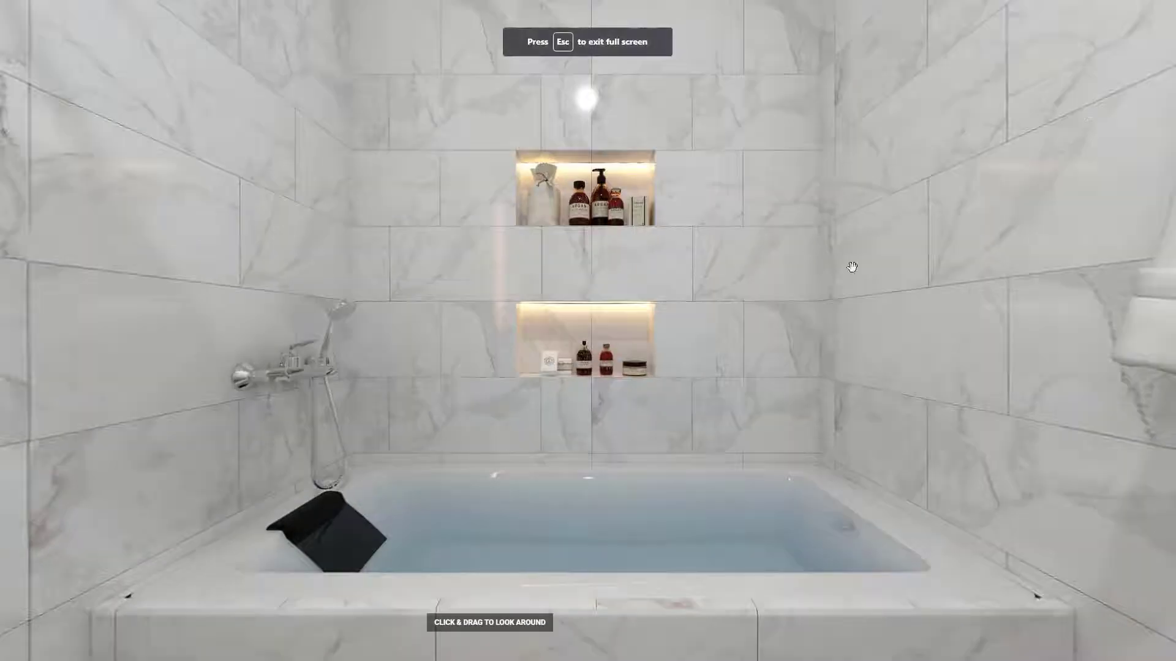
drag(677, 293, 324, 319)
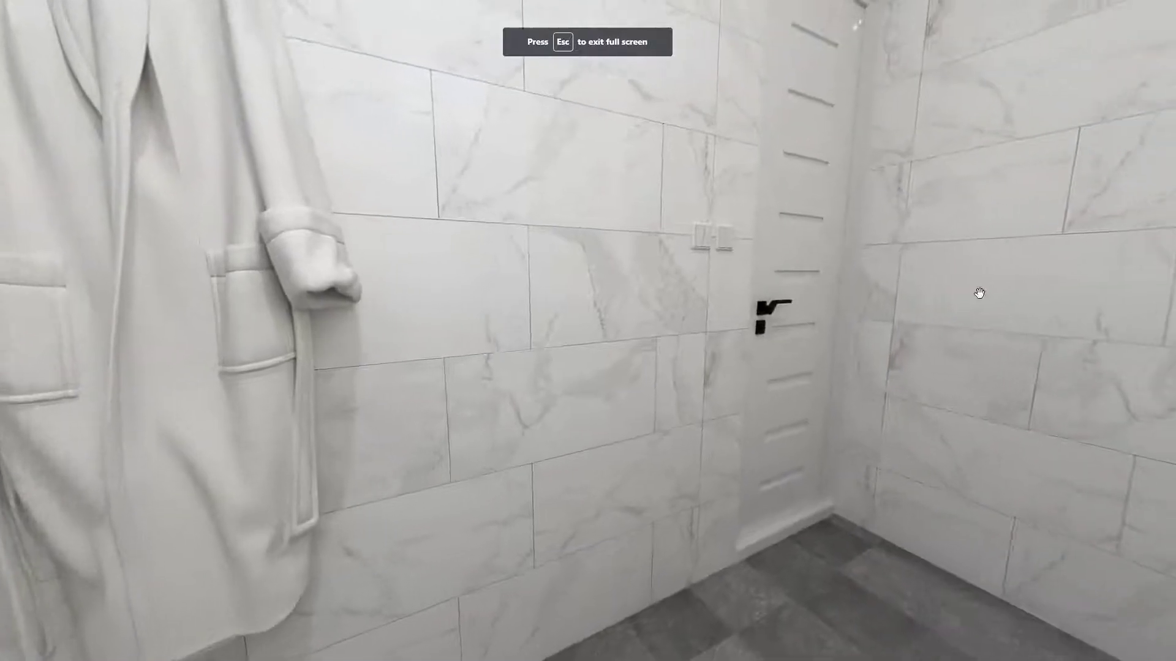
drag(980, 293, 633, 290)
drag(808, 331, 465, 328)
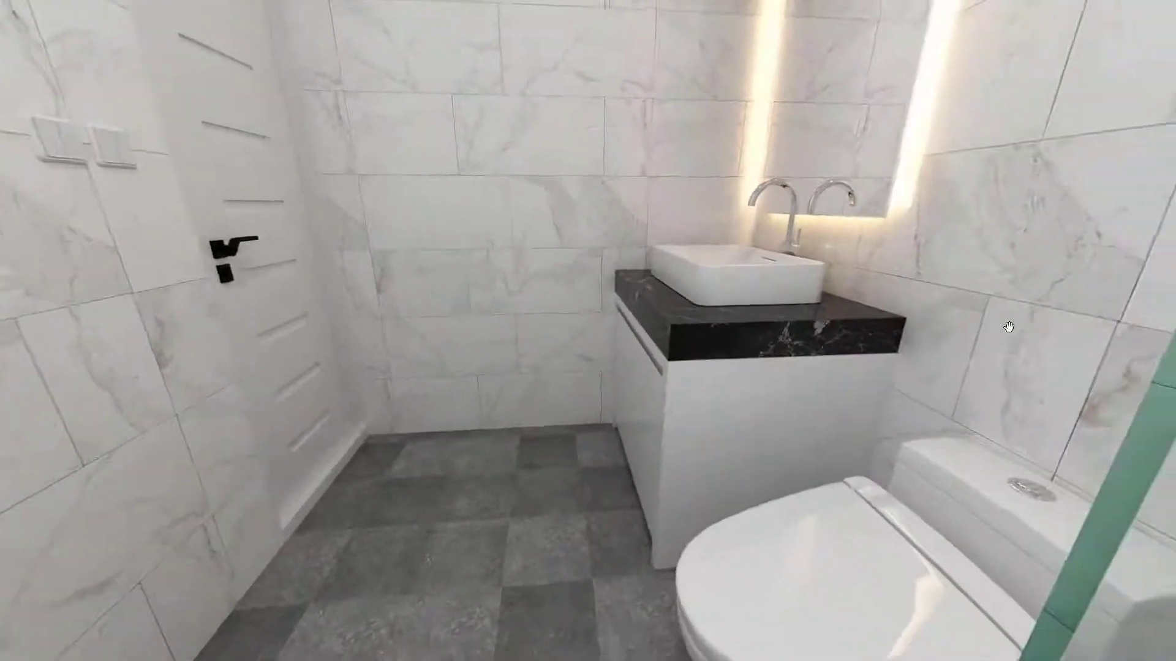
drag(1008, 325, 585, 313)
drag(955, 297, 551, 282)
drag(949, 232, 723, 223)
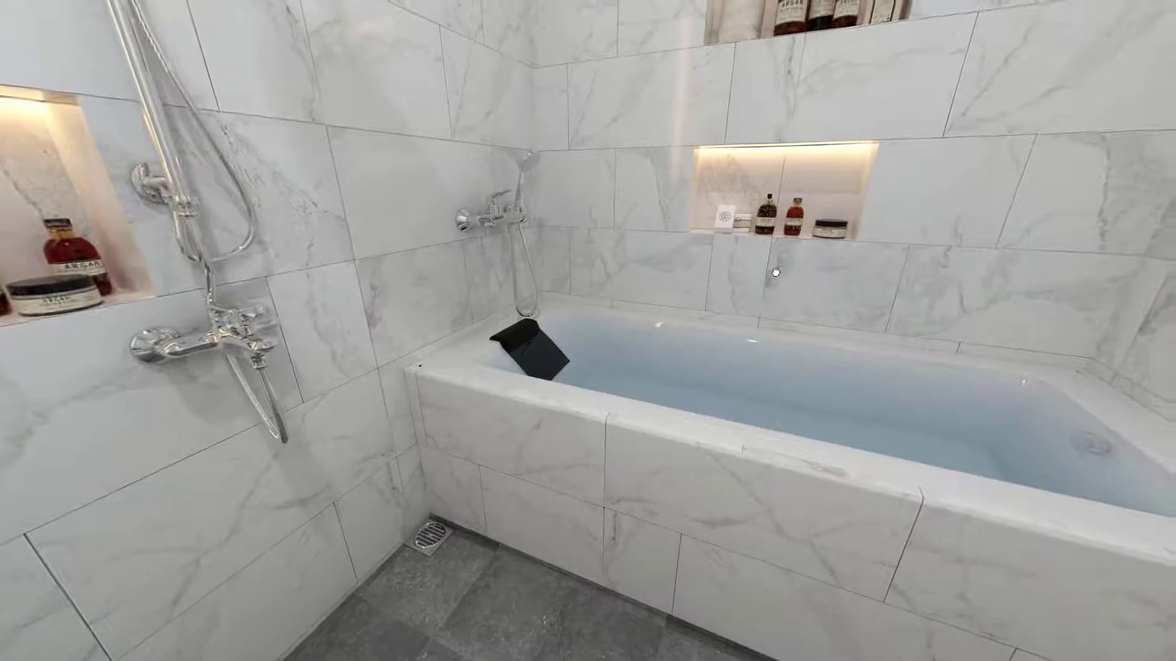
click(827, 188)
drag(827, 188, 693, 324)
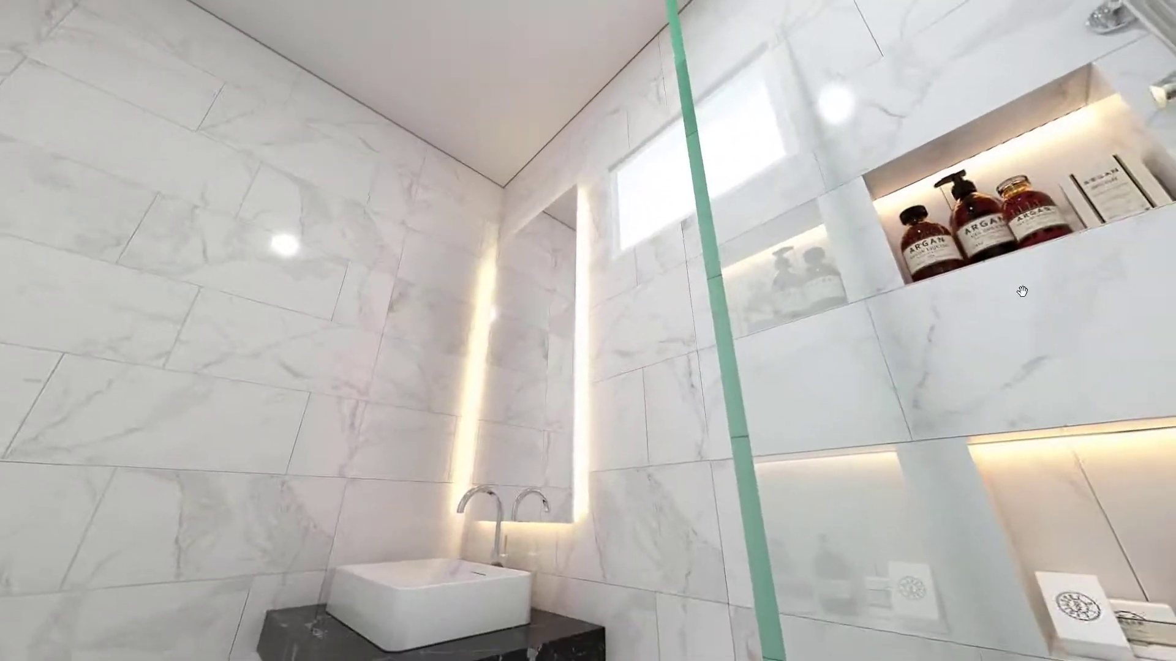
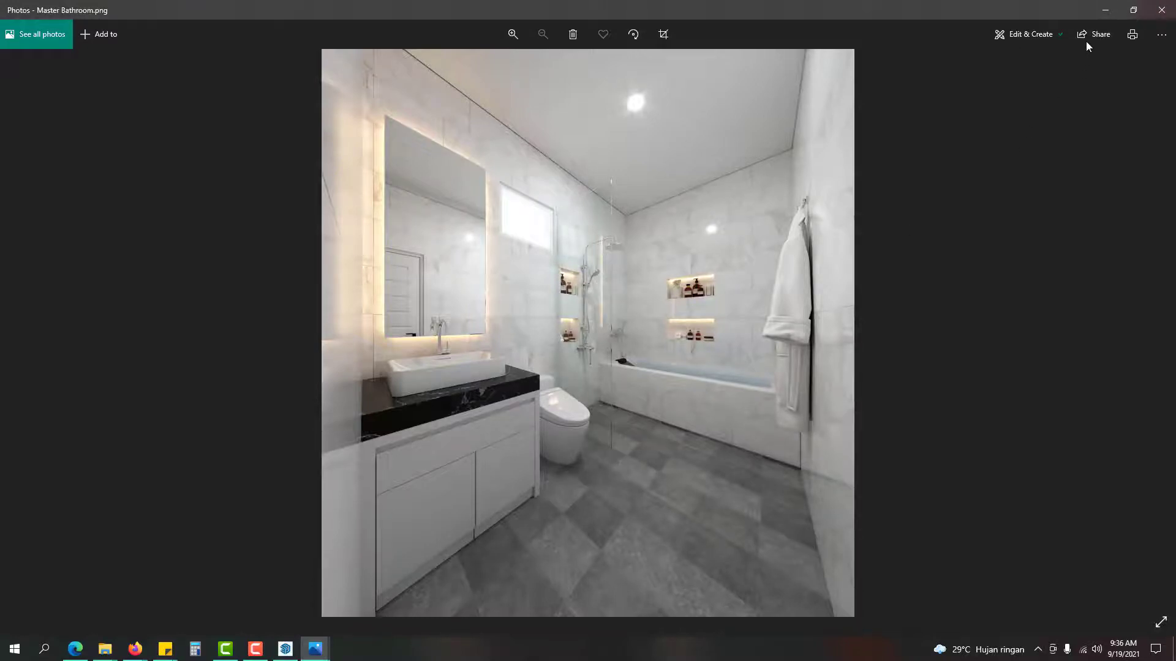
Step: Return to SketchUp and position the camera on the bathroom floor at the front corner near the door opening
click(1105, 9)
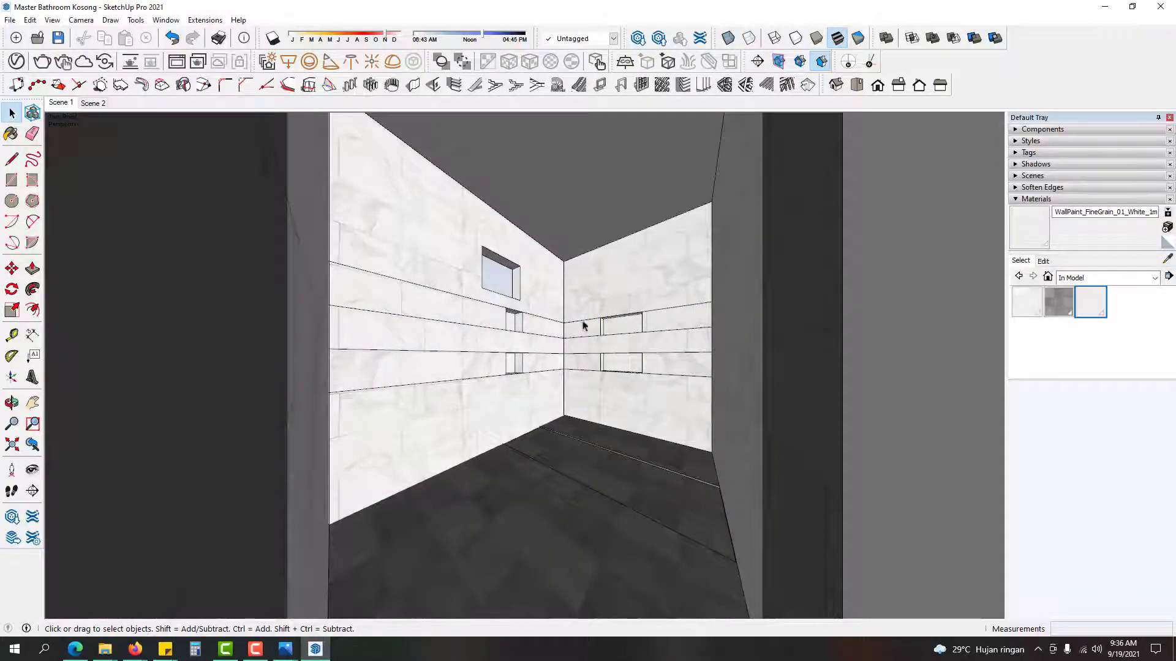
middle_drag(690, 436, 671, 468)
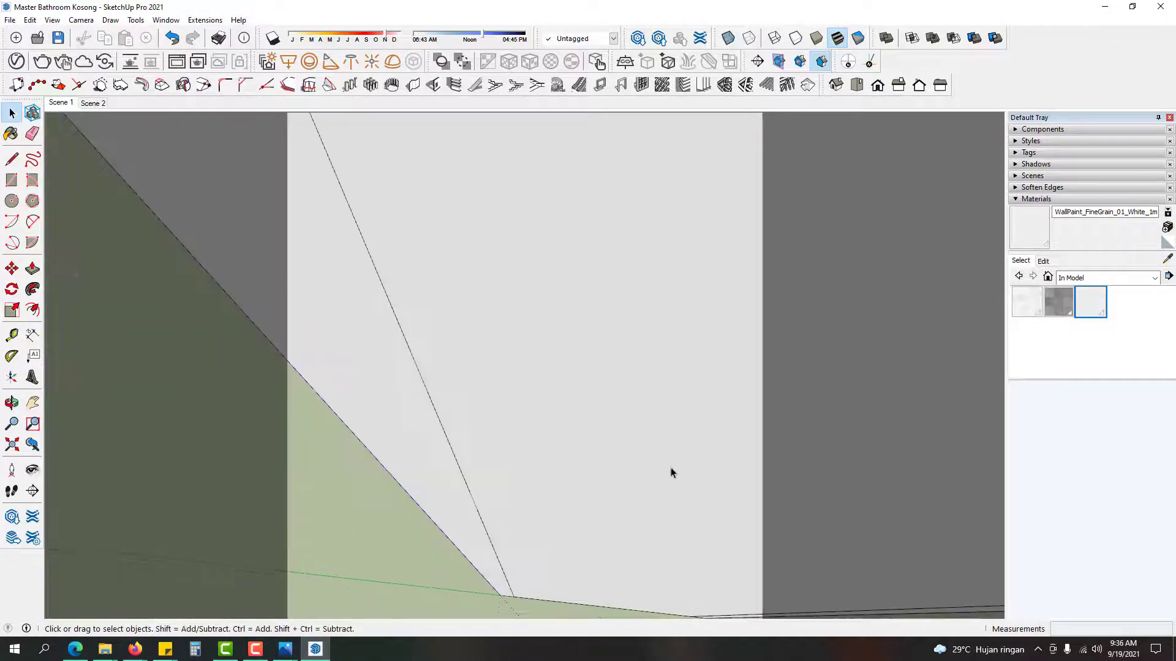
key(z)
scroll(660, 464, up, 3)
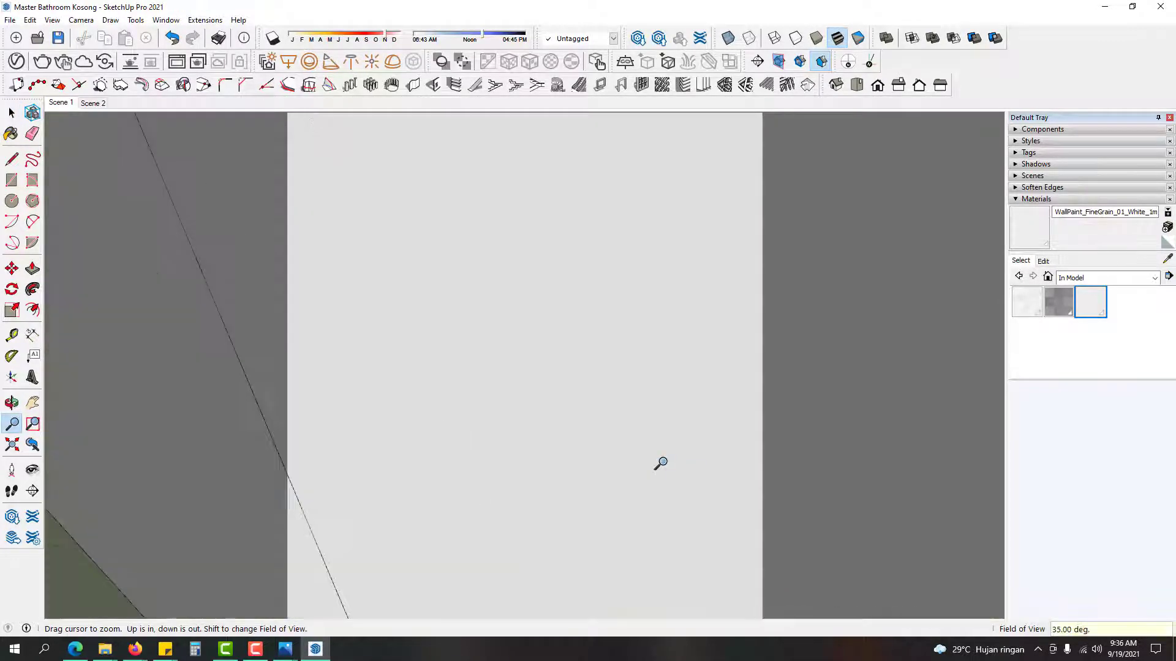
key(space)
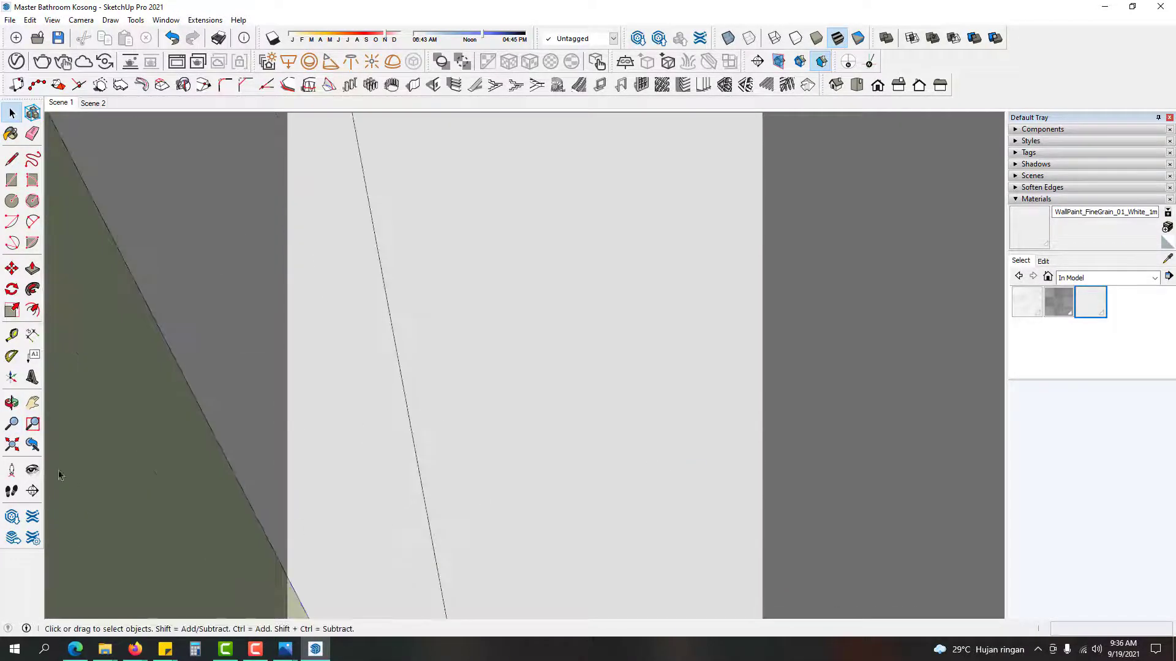
click(11, 425)
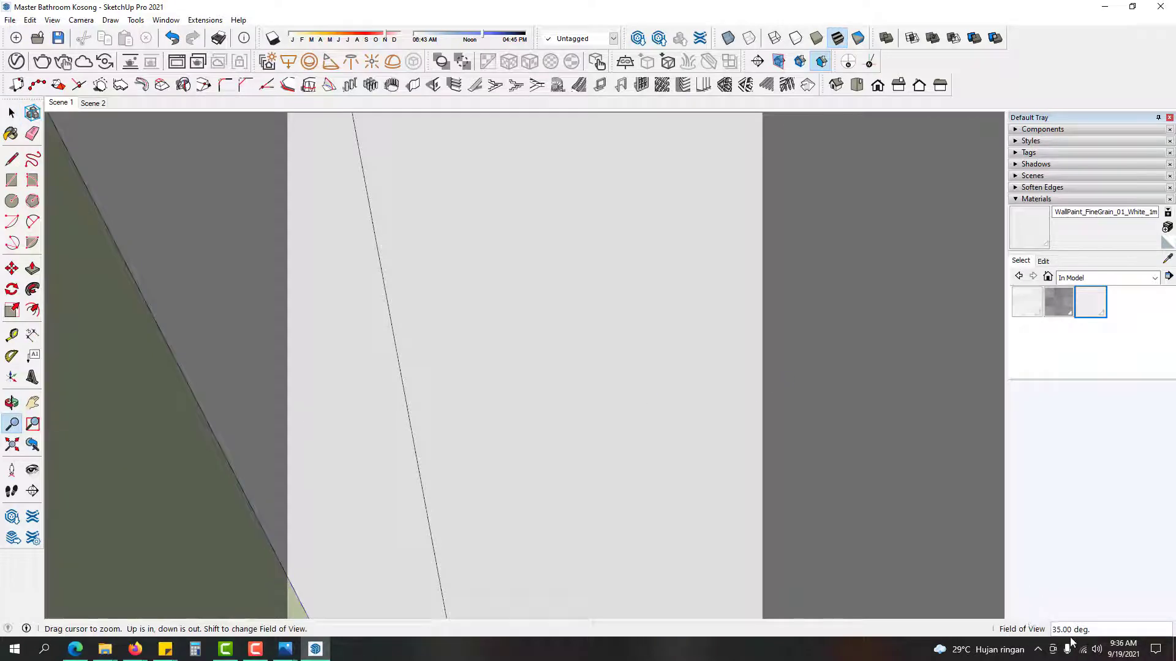
middle_drag(551, 412, 562, 434)
key(space)
scroll(559, 449, down, 5)
scroll(561, 434, up, 5)
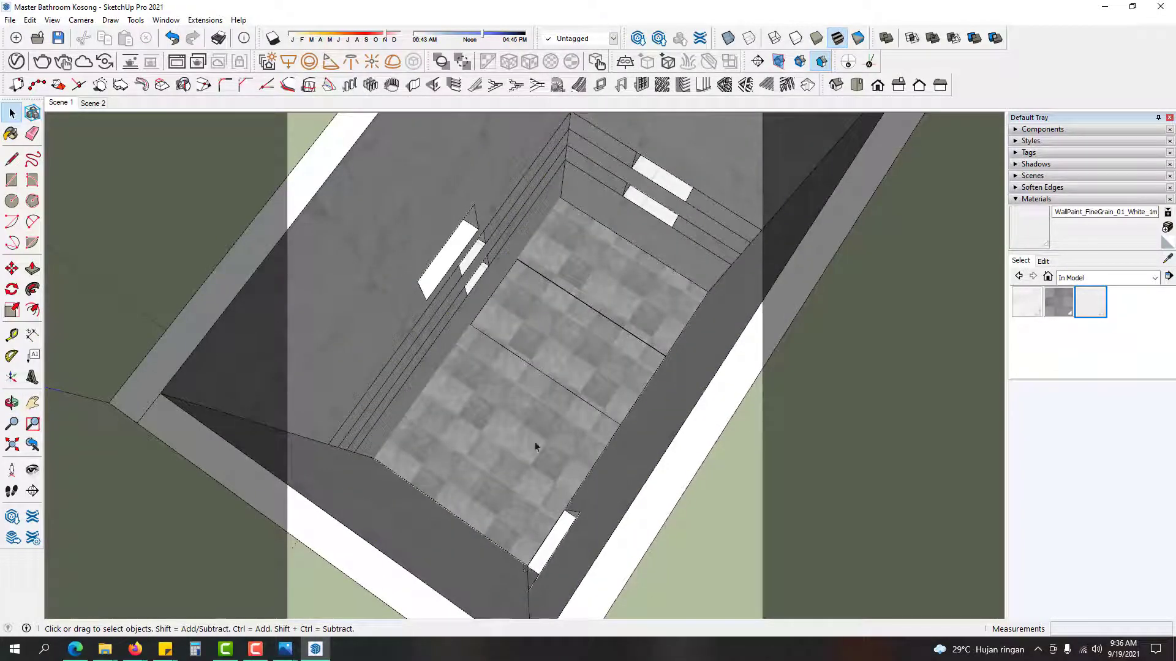
click(12, 469)
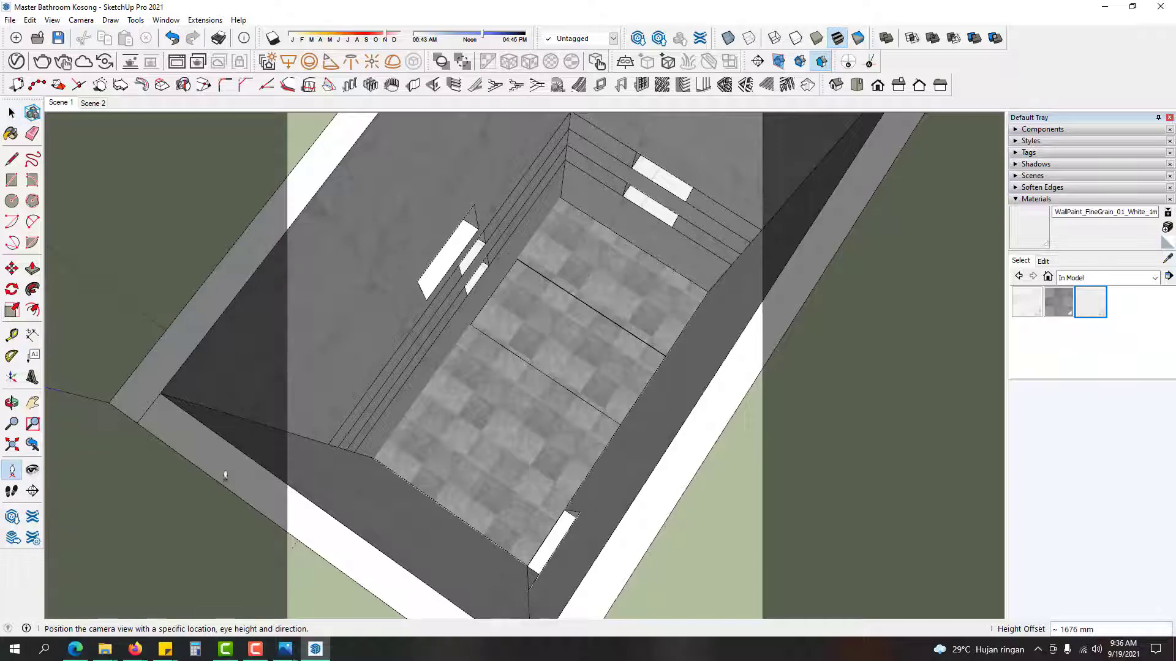
click(522, 547)
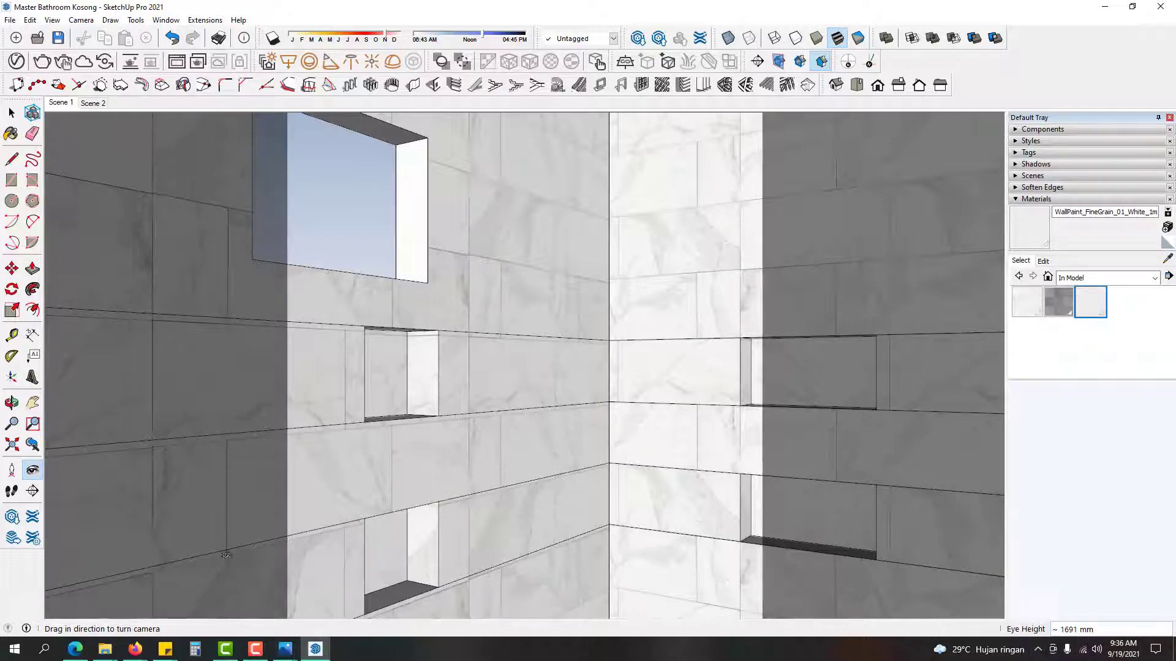
Step: Check the Master Bathroom.png reference render and set the camera's eye height to 1200 mm
mouse_move(289, 648)
click(225, 583)
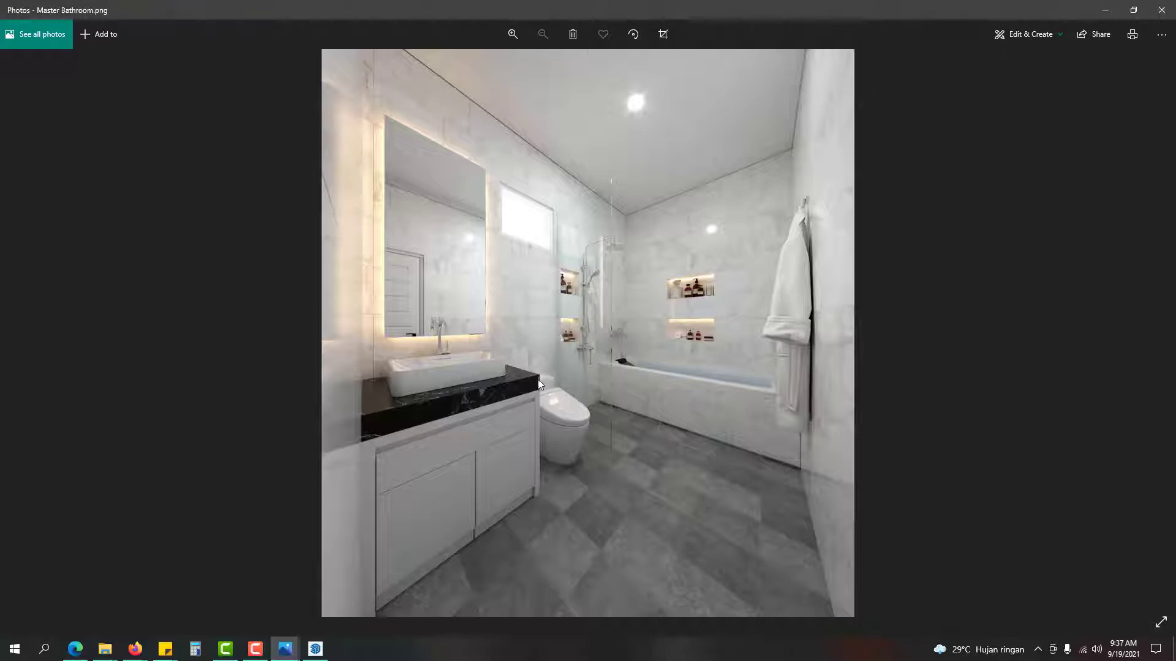
click(1106, 9)
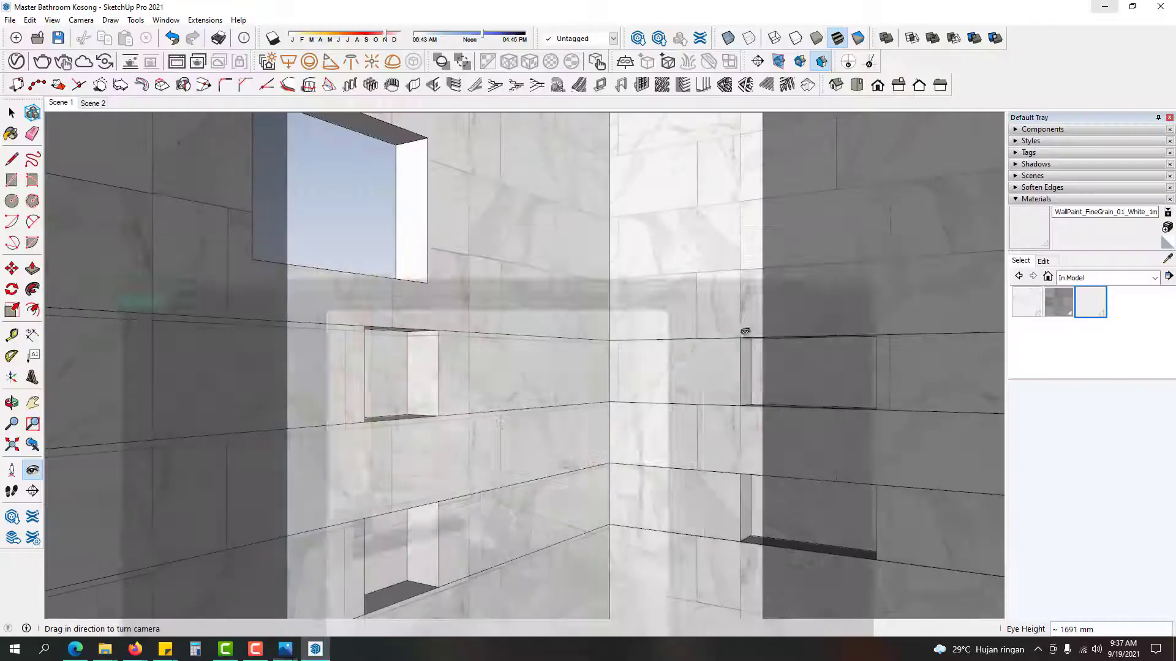
text(12)
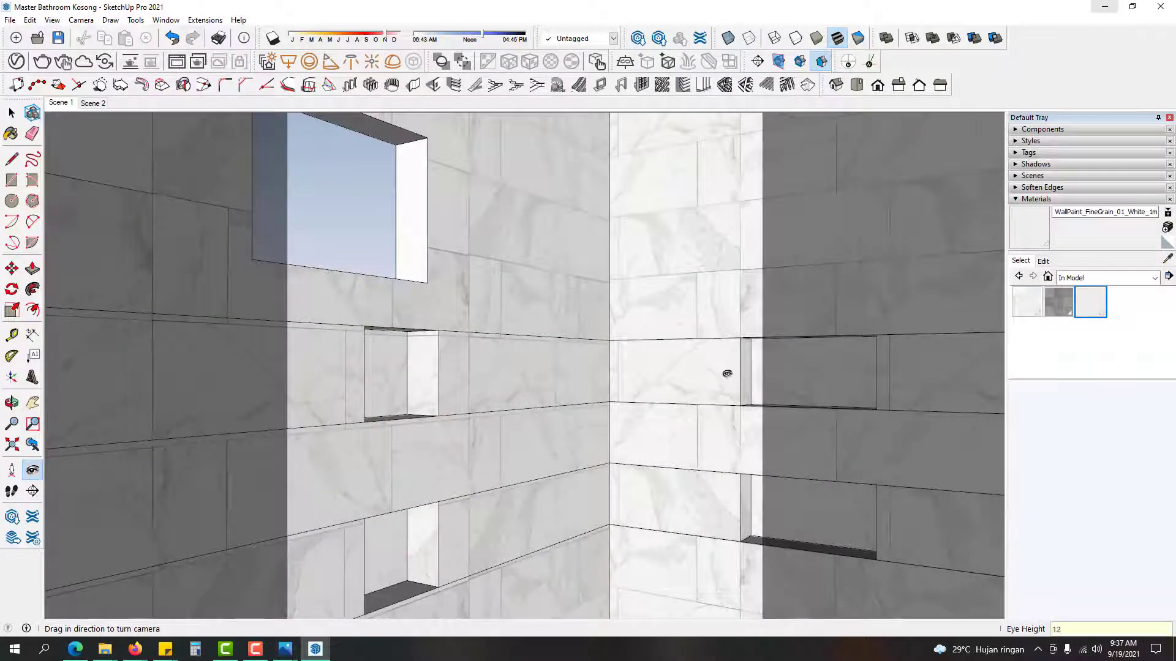
text(00)
key(Return)
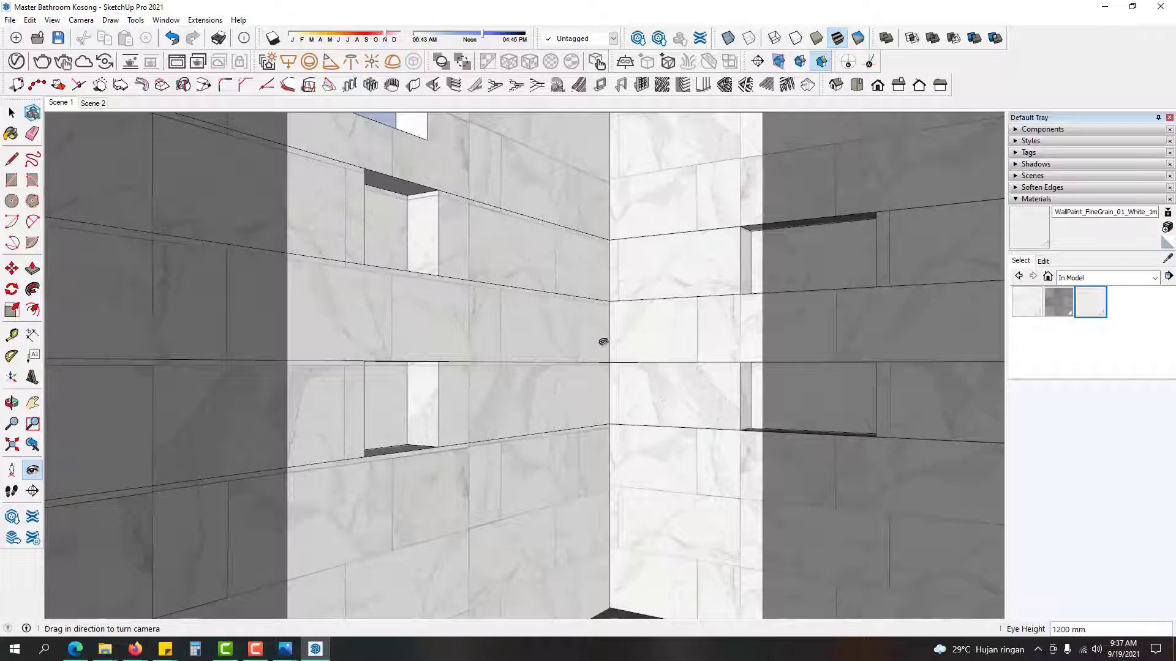
Step: Set the camera's field of view to 79.1 degrees
click(13, 424)
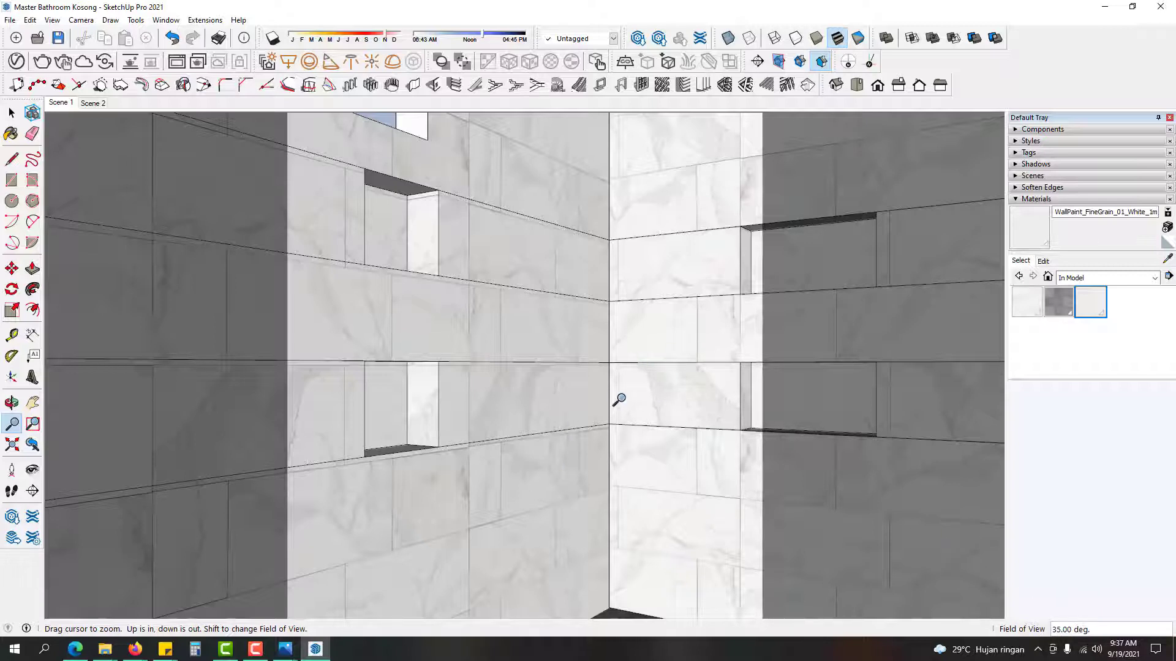
text(79.1)
key(Return)
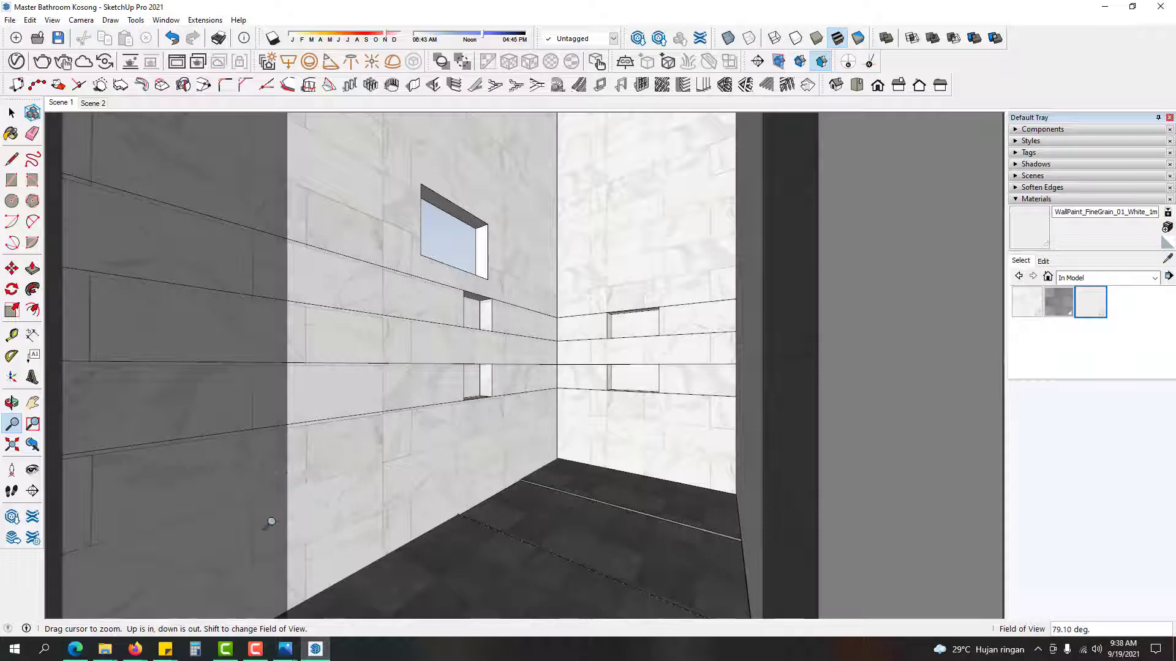
Step: Turn the camera slightly toward the window wall and compare the framing with the Master Bathroom.png render
click(32, 470)
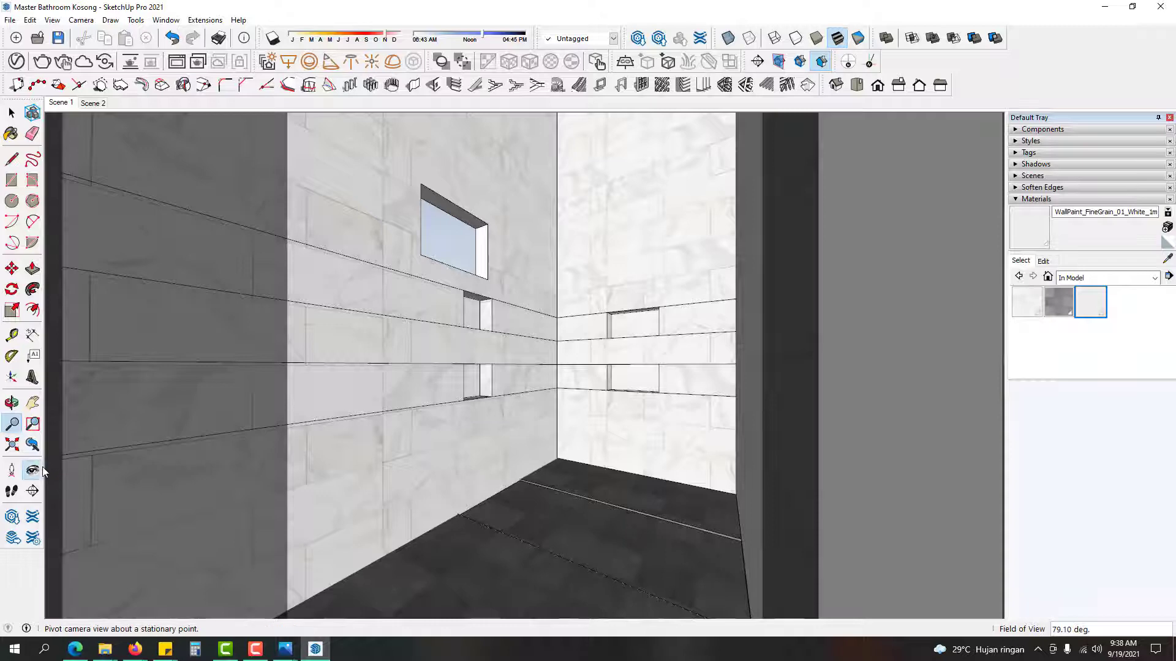
drag(690, 417, 638, 415)
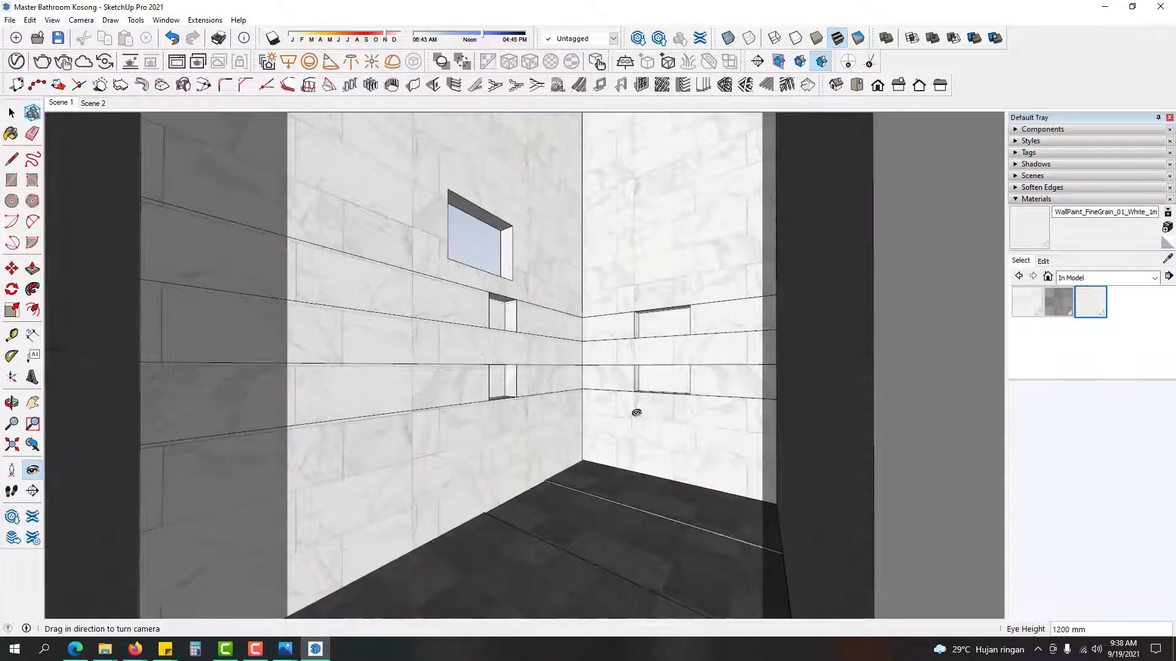
click(278, 649)
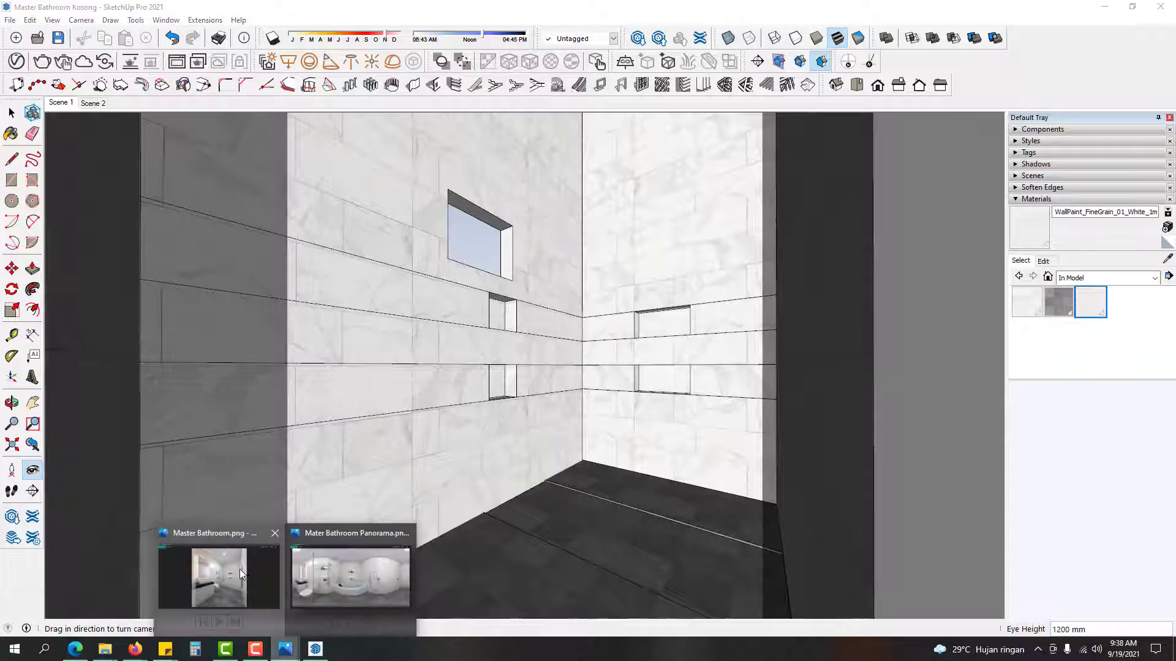
click(240, 569)
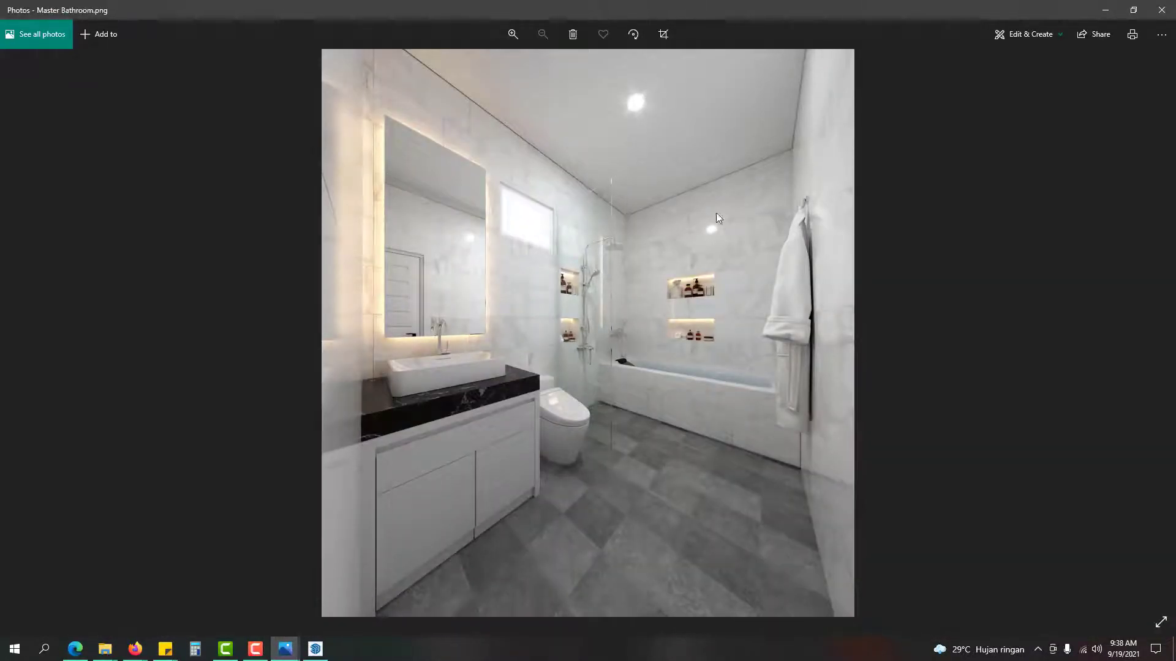
click(1105, 10)
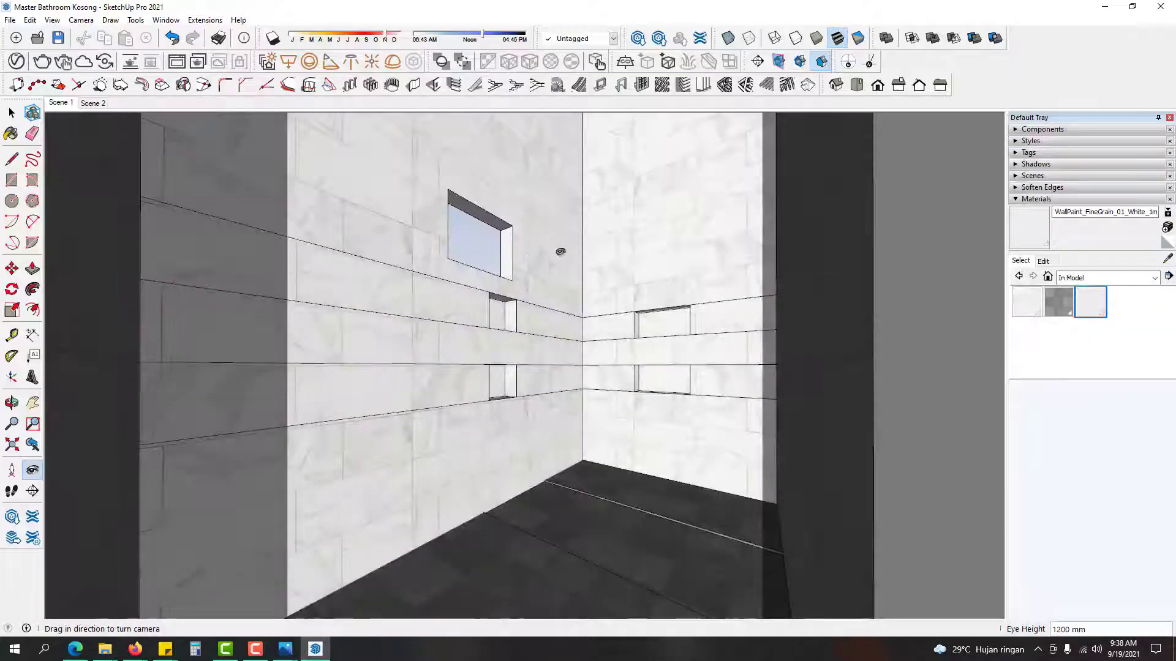
Step: Switch the interior camera to Two-Point Perspective and zoom out slightly to frame more of the room
click(82, 20)
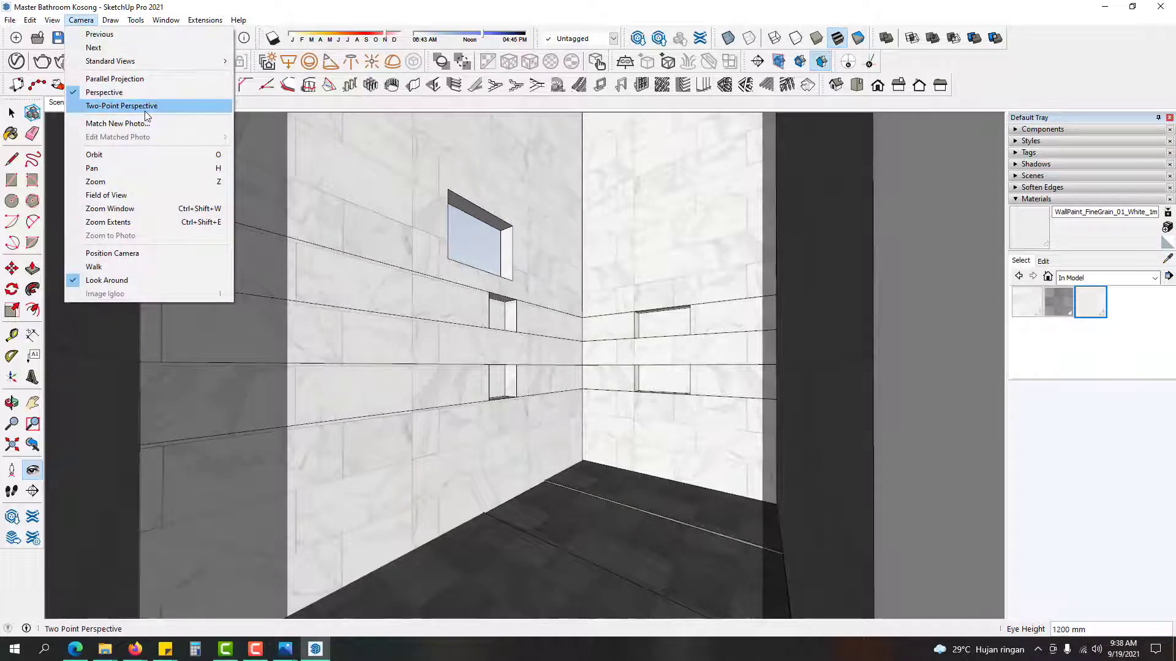
click(489, 255)
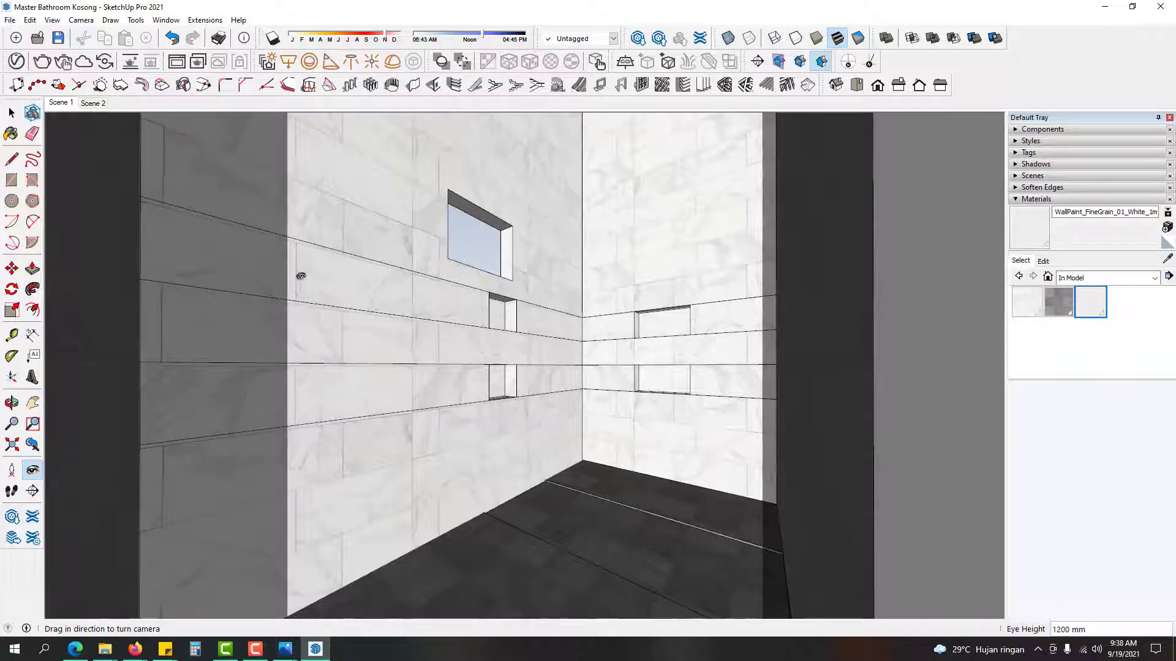
mouse_move(299, 216)
mouse_down()
mouse_move(307, 226)
mouse_move(317, 157)
mouse_move(336, 281)
mouse_move(282, 244)
mouse_move(291, 237)
mouse_up()
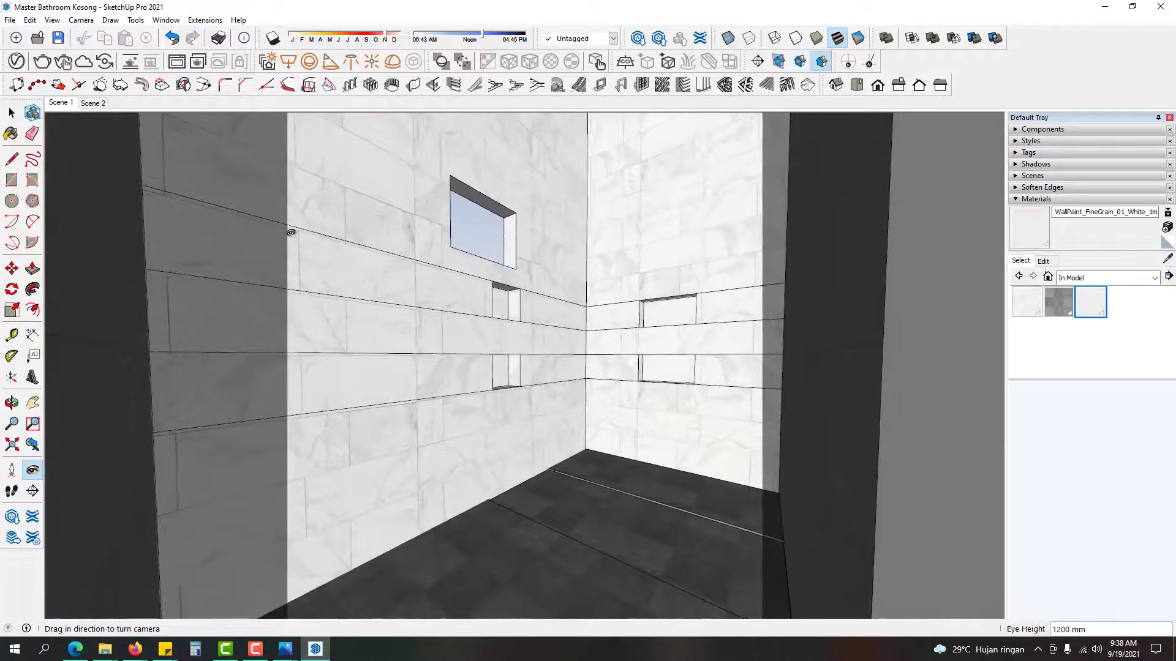
click(81, 20)
click(135, 105)
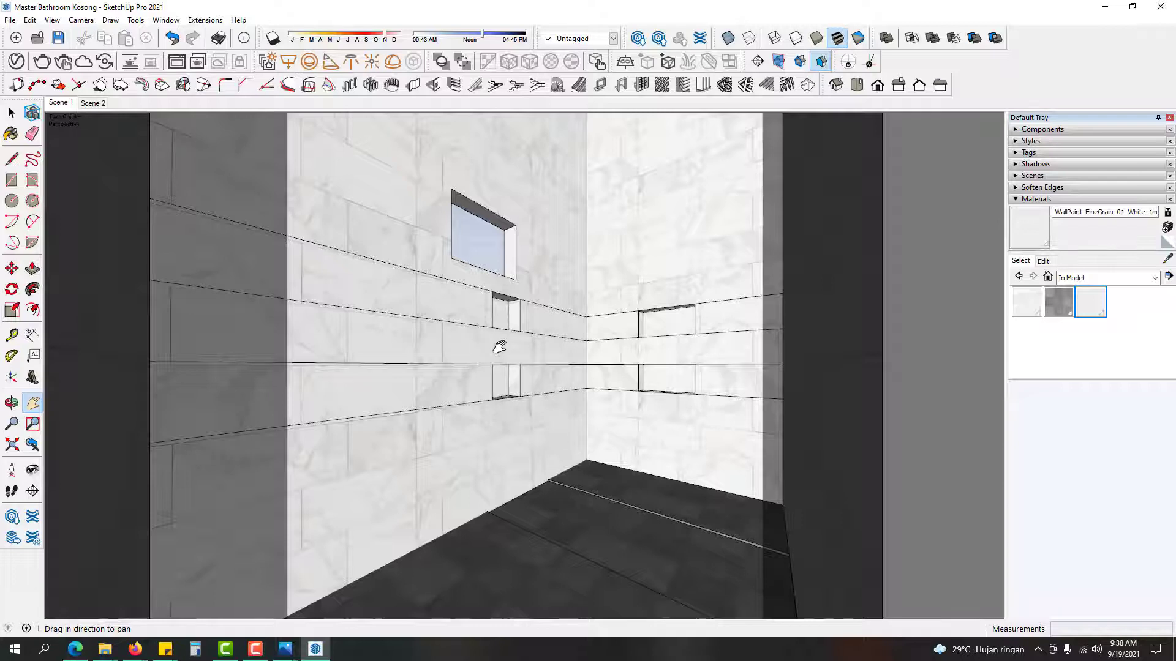
scroll(500, 347, down, 1)
scroll(502, 347, down, 1)
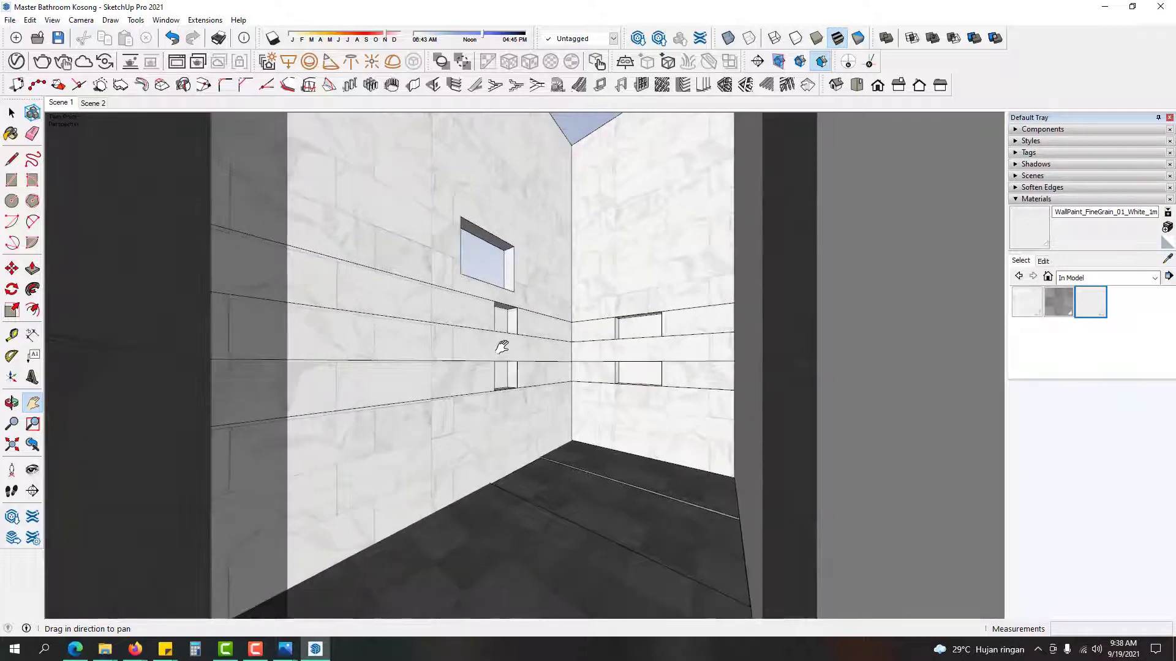
Step: Reframe the two-point perspective interior view around the far room corner, the window wall and the dark tiled floor
mouse_move(598, 318)
mouse_down()
mouse_move(648, 350)
mouse_move(628, 357)
mouse_move(592, 338)
mouse_up()
scroll(624, 339, down, 1)
scroll(598, 341, up, 1)
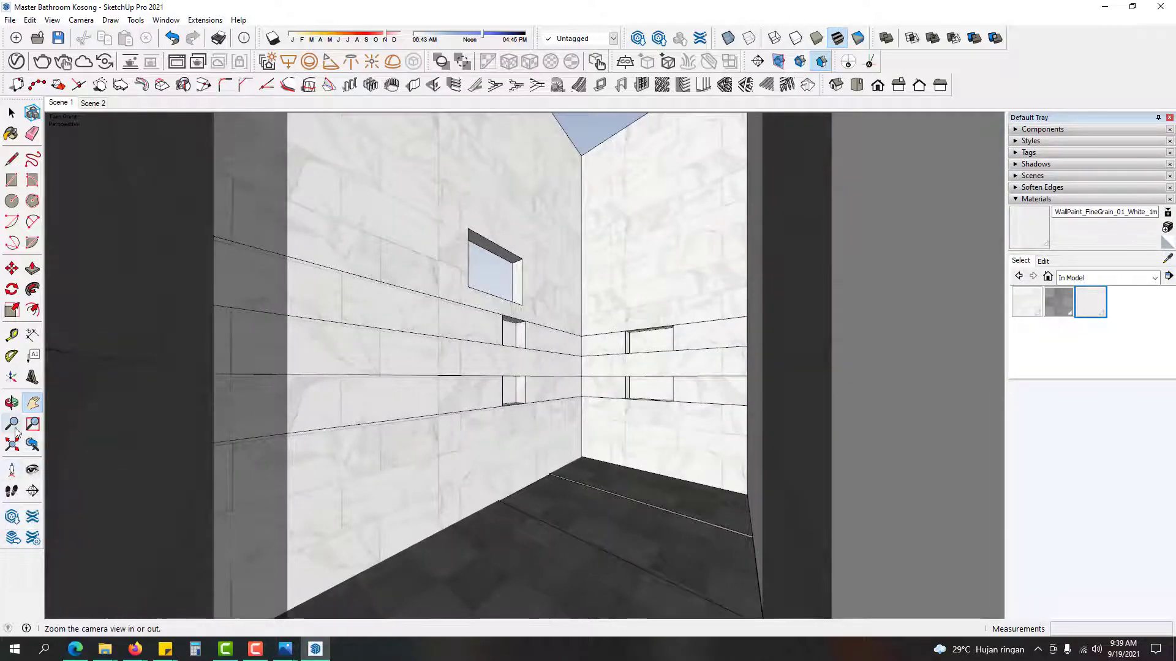
scroll(623, 373, down, 1)
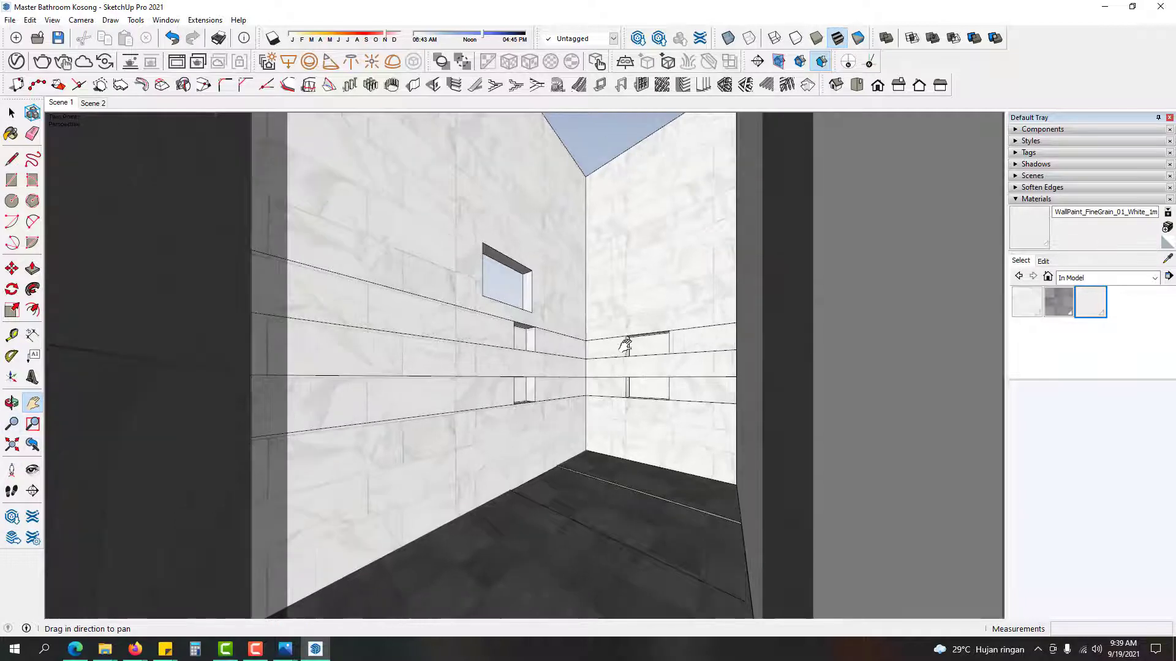
scroll(623, 366, up, 2)
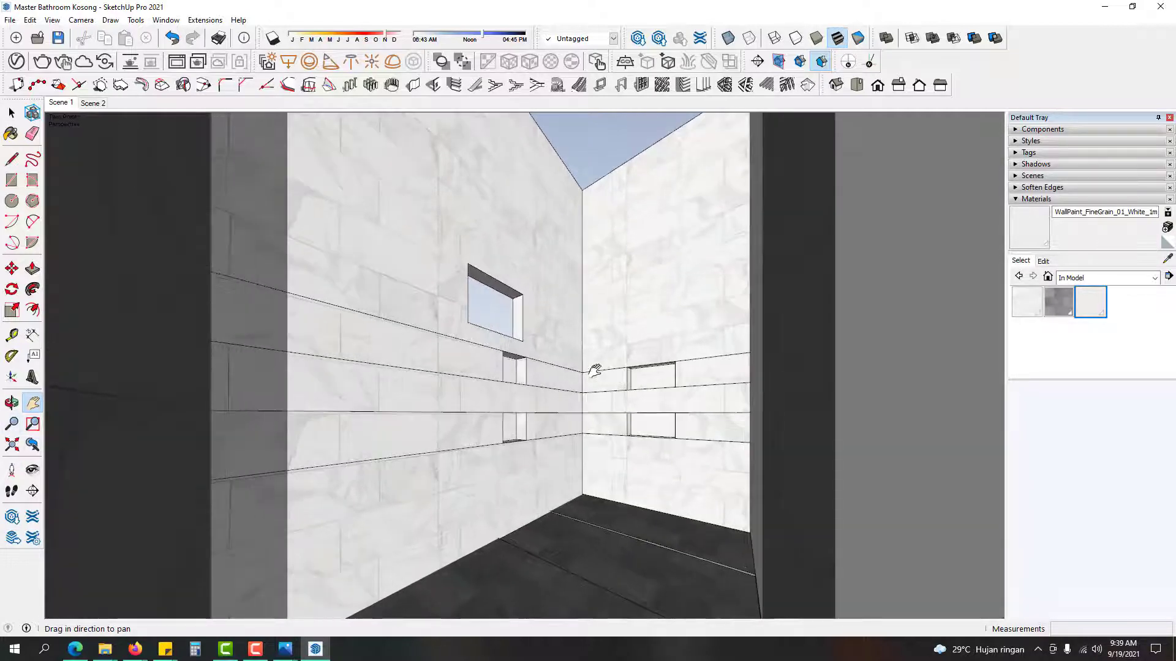
drag(606, 369, 641, 314)
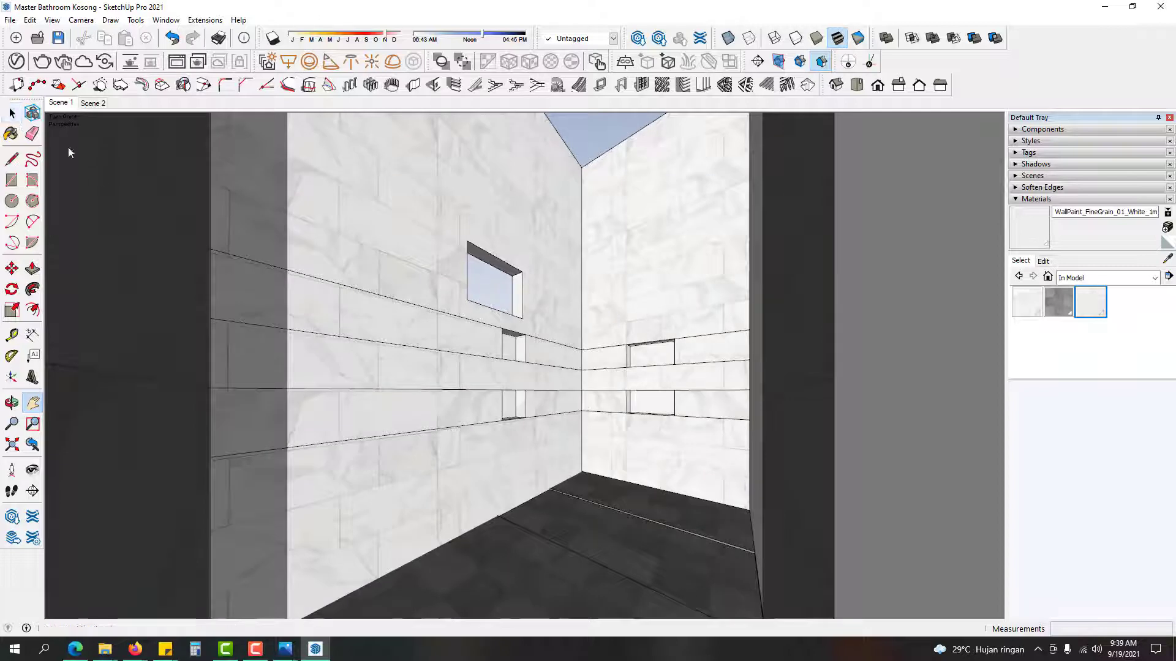
key(space)
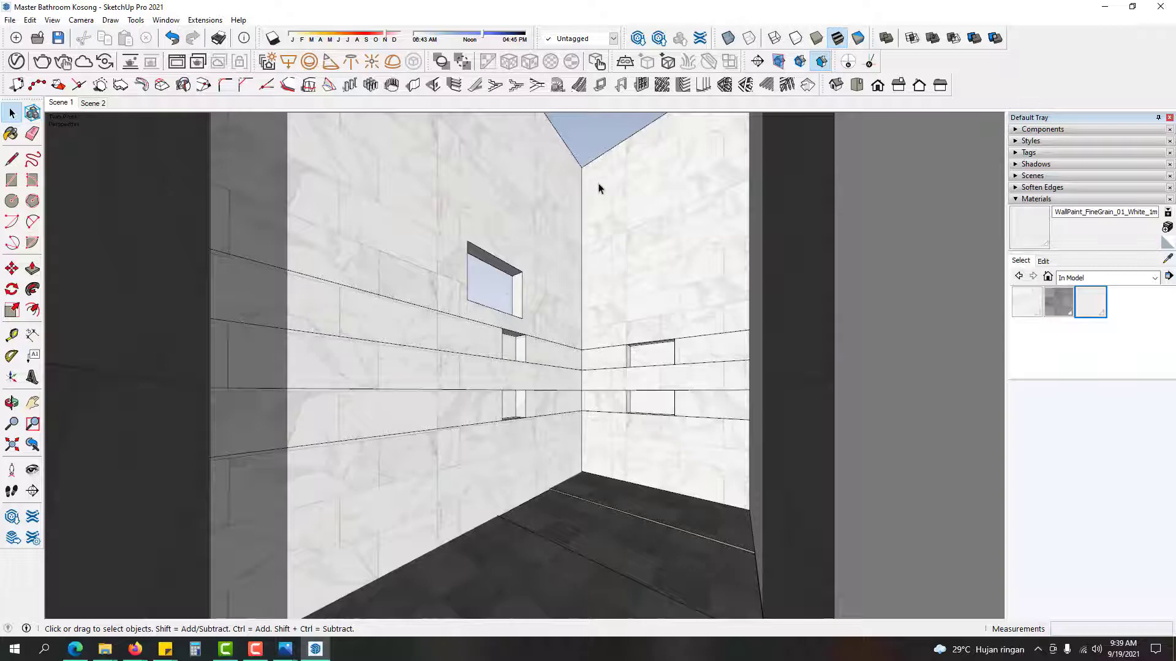
Step: Recall the saved Scene 1 camera view and close the Default Tray
click(72, 104)
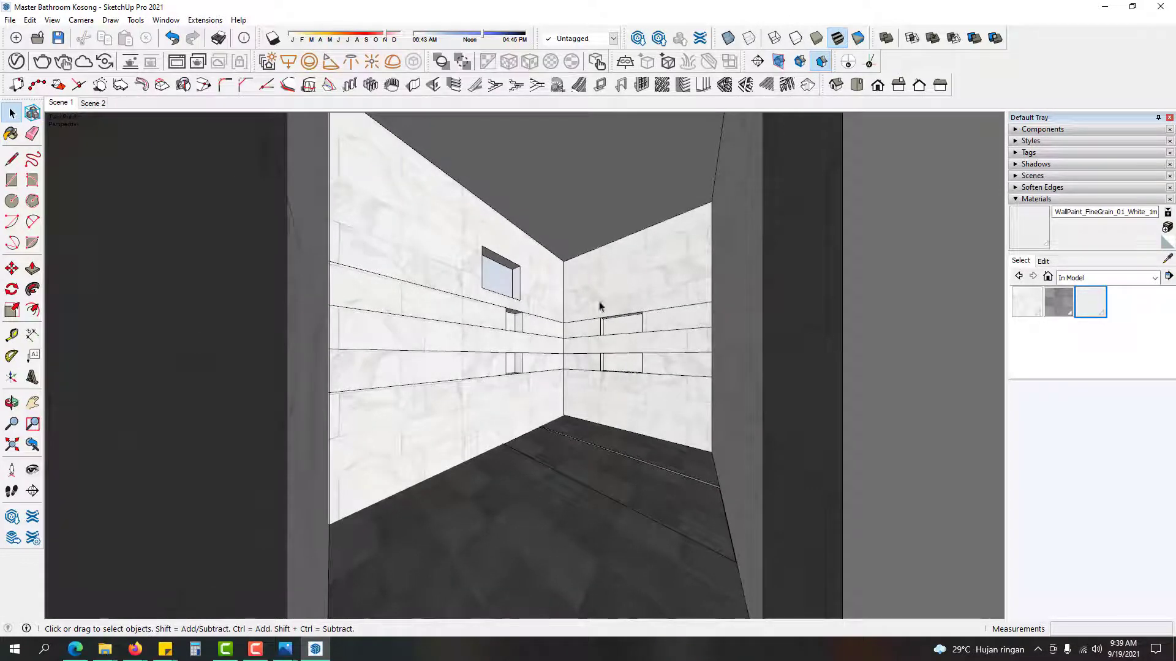
key(z)
key(space)
click(68, 106)
click(1115, 199)
click(1170, 117)
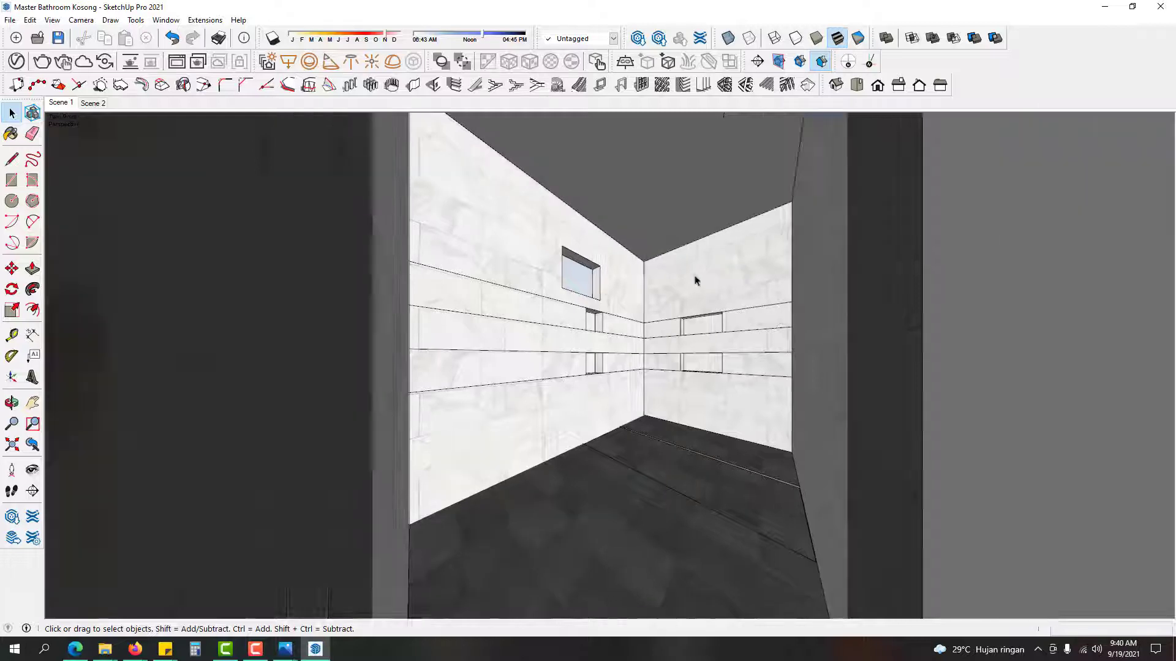
Step: Leave the interior camera for an outside view of the bathroom and set the field of view to 35 degrees
middle_drag(694, 277, 420, 447)
scroll(572, 370, down, 4)
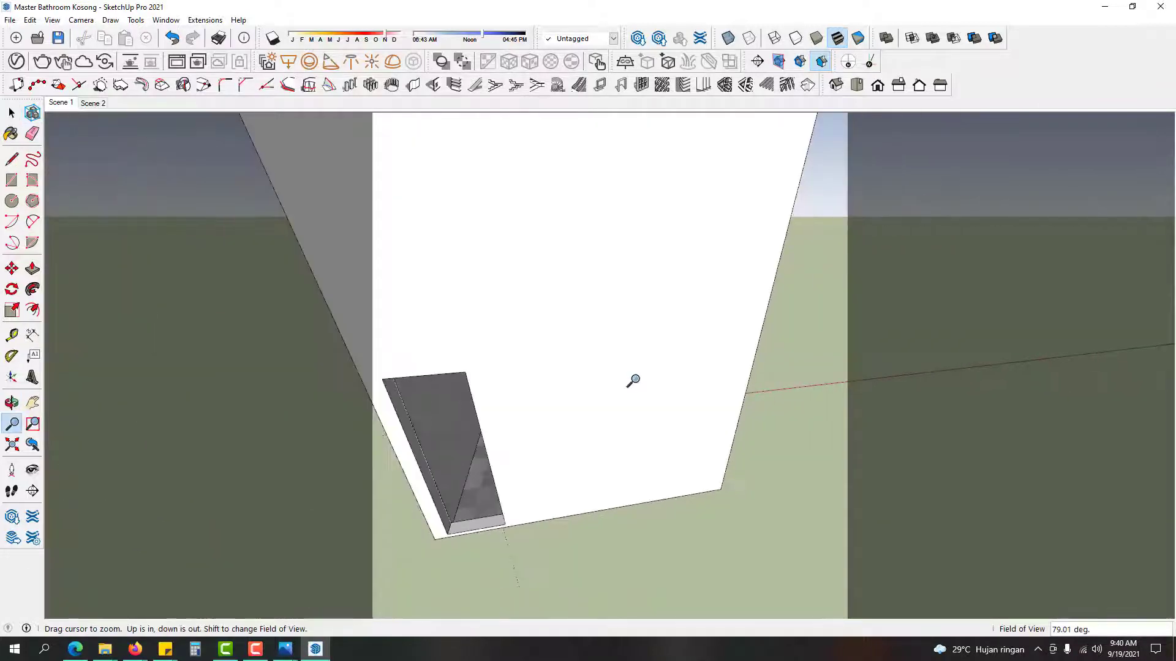
text(34)
key(Return)
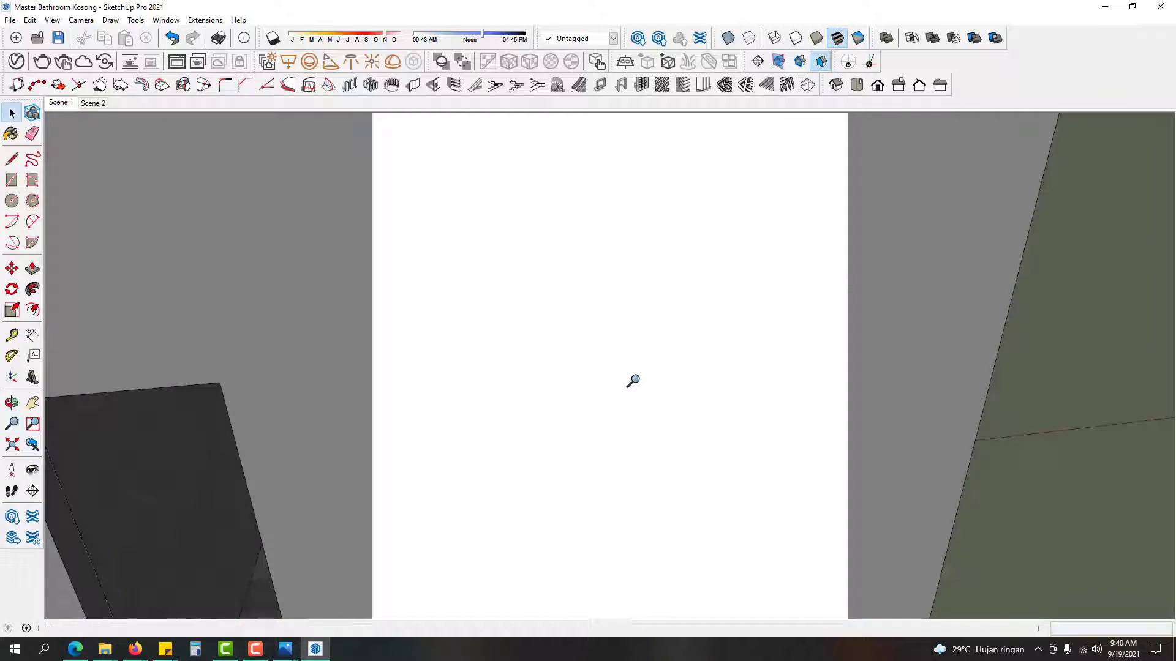
scroll(577, 365, down, 3)
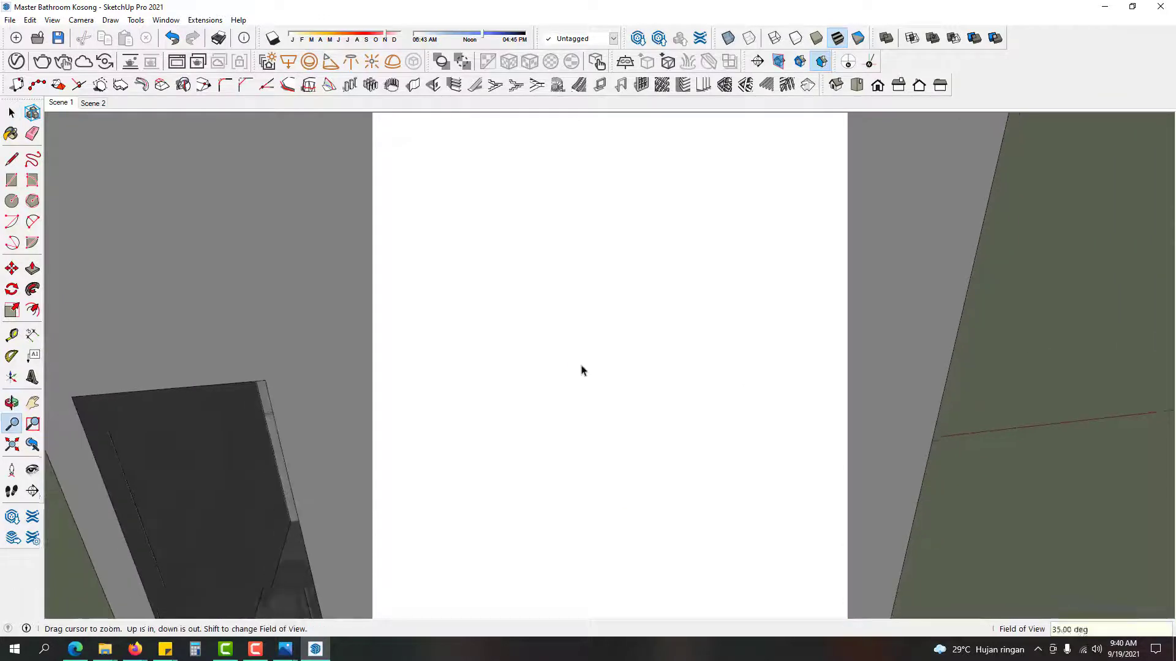
scroll(597, 435, down, 3)
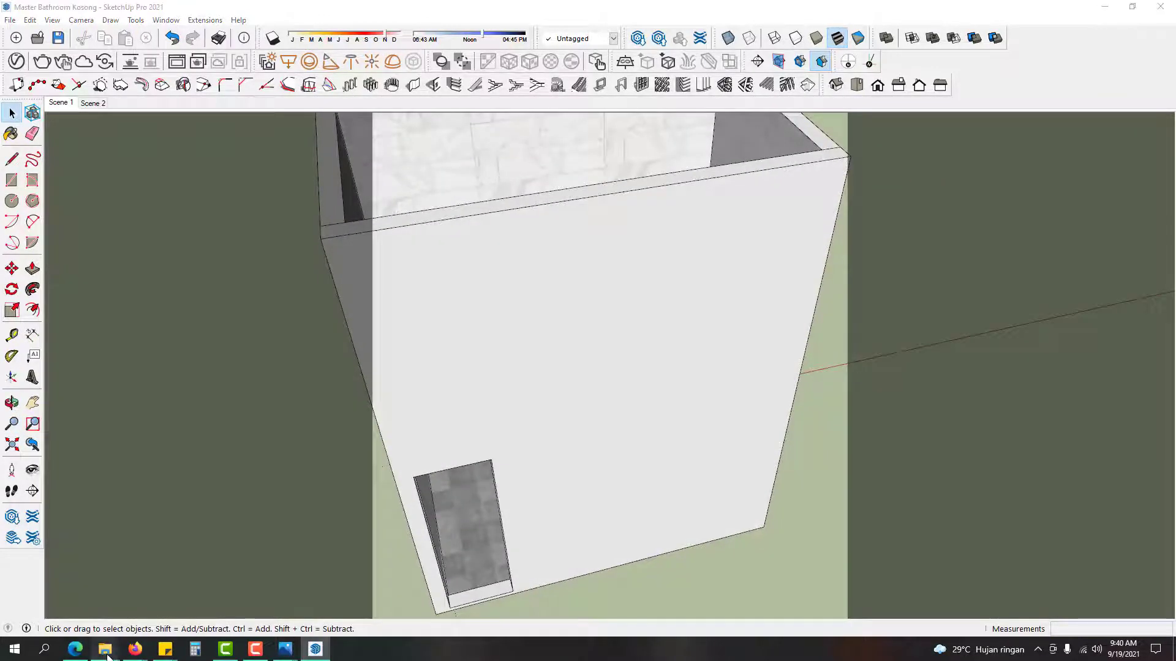
Step: Switch to File Explorer and look through the SketchUp files in the Master Bathroom project's 3D Model folder
mouse_move(105, 649)
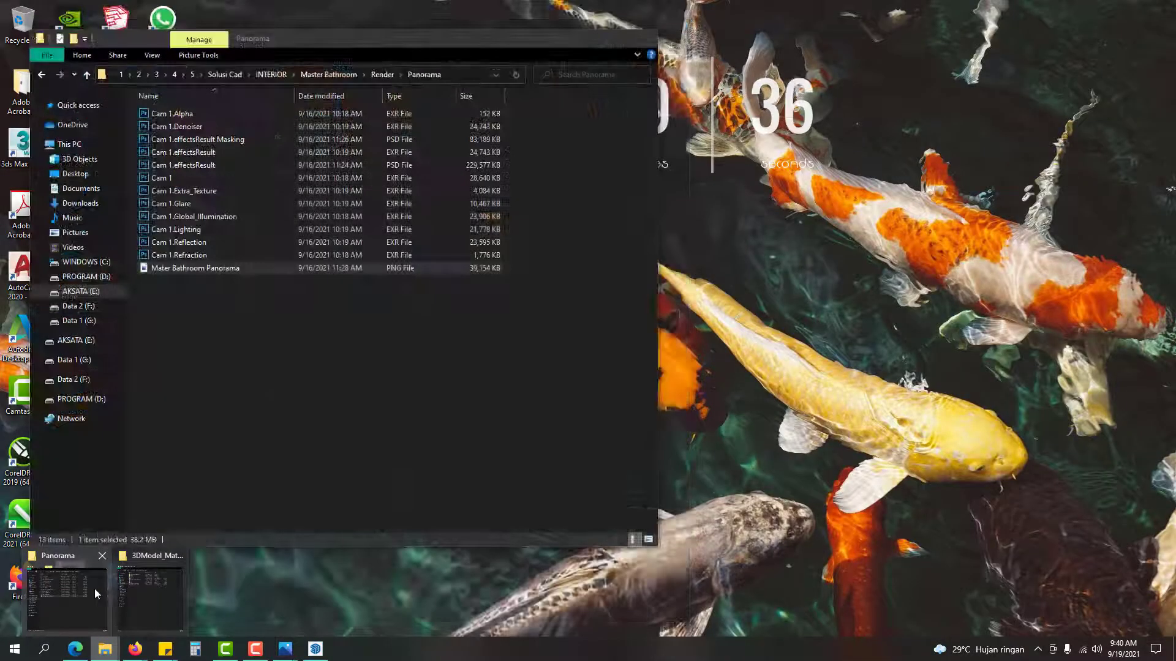
click(94, 589)
click(340, 414)
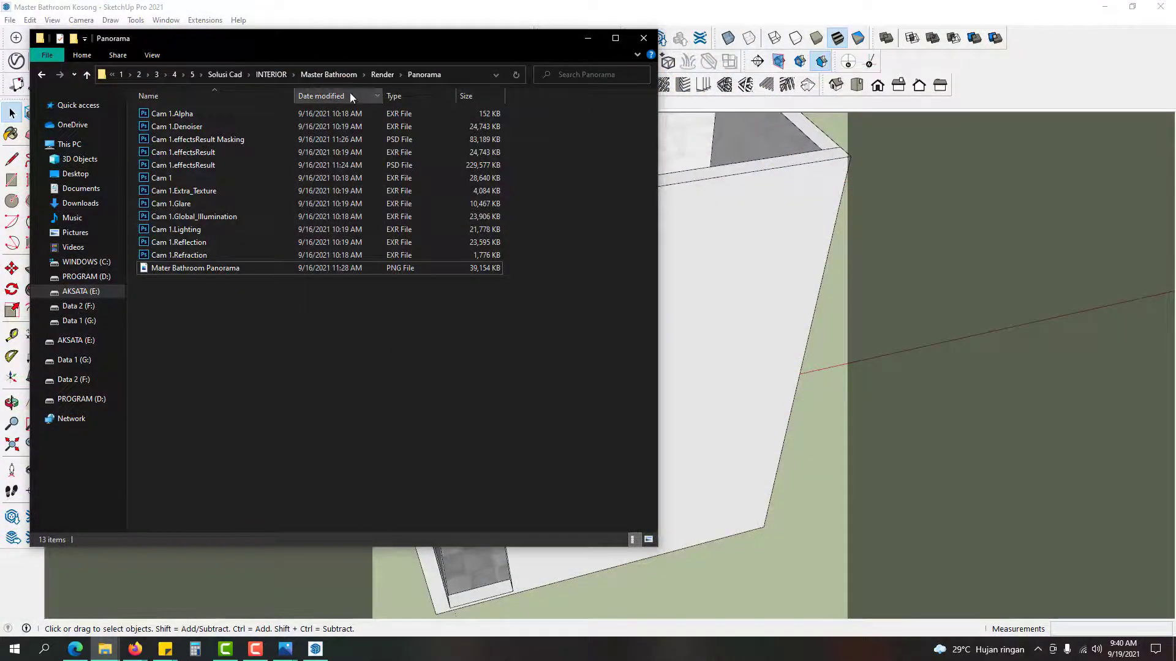
click(310, 74)
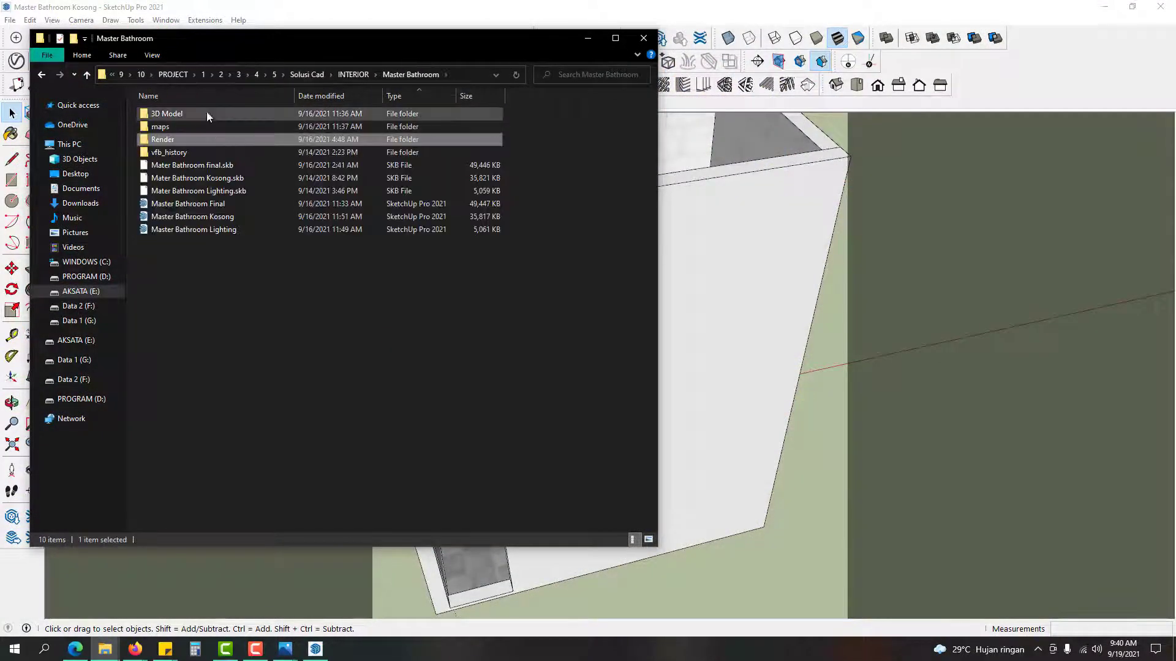
double_click(207, 114)
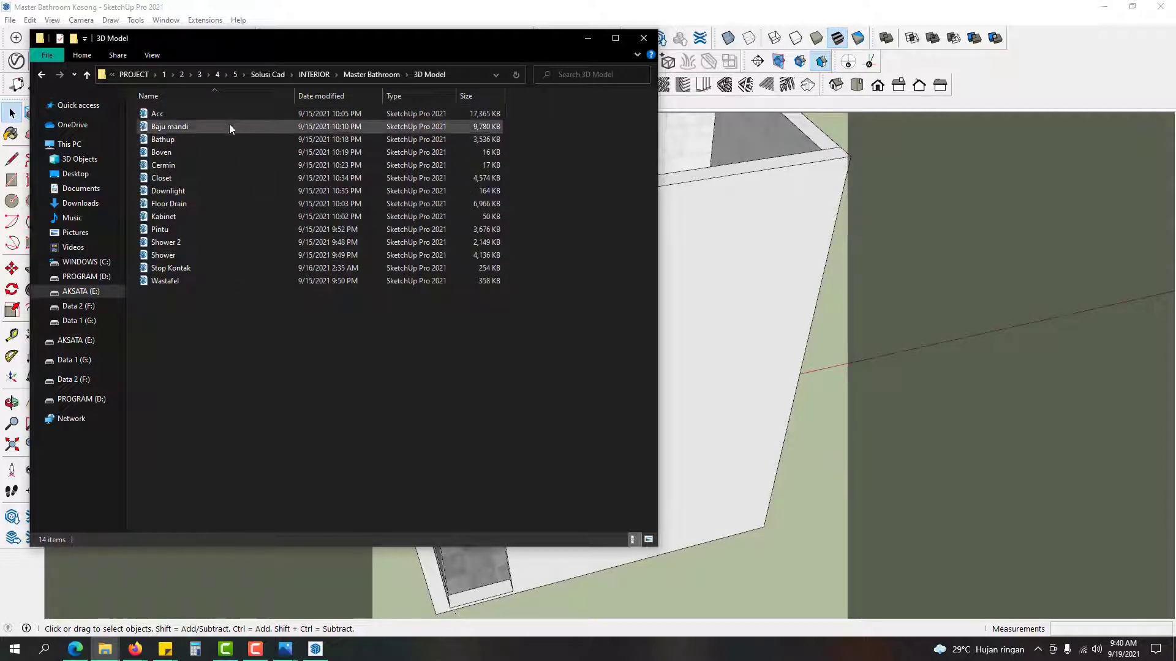
click(224, 122)
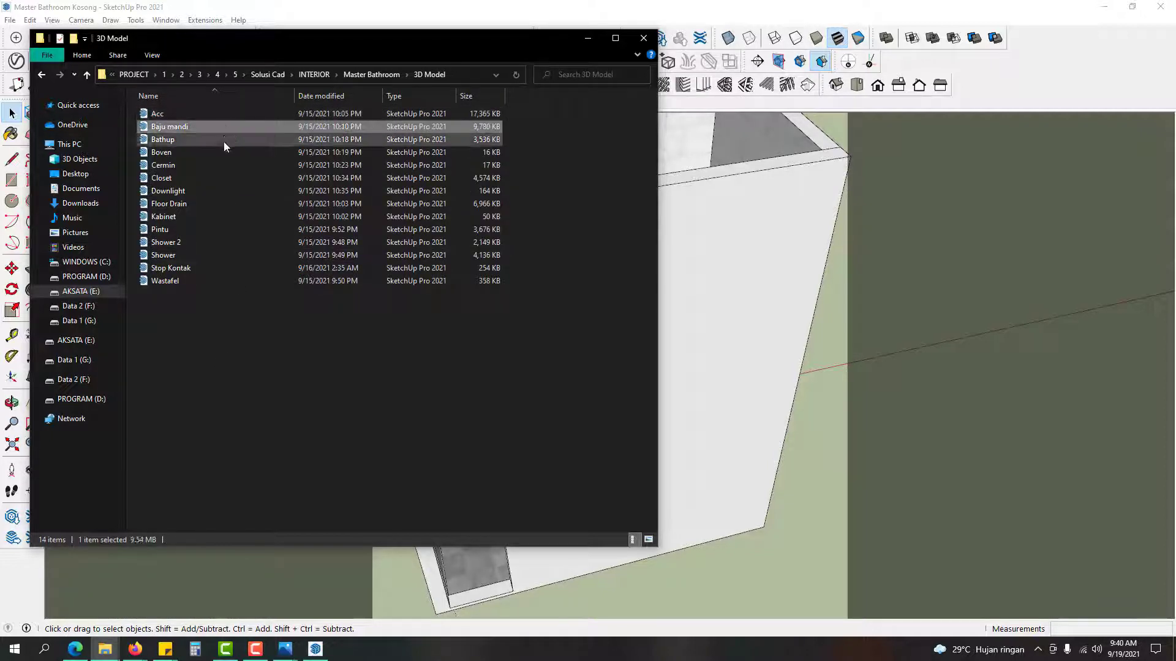
click(214, 178)
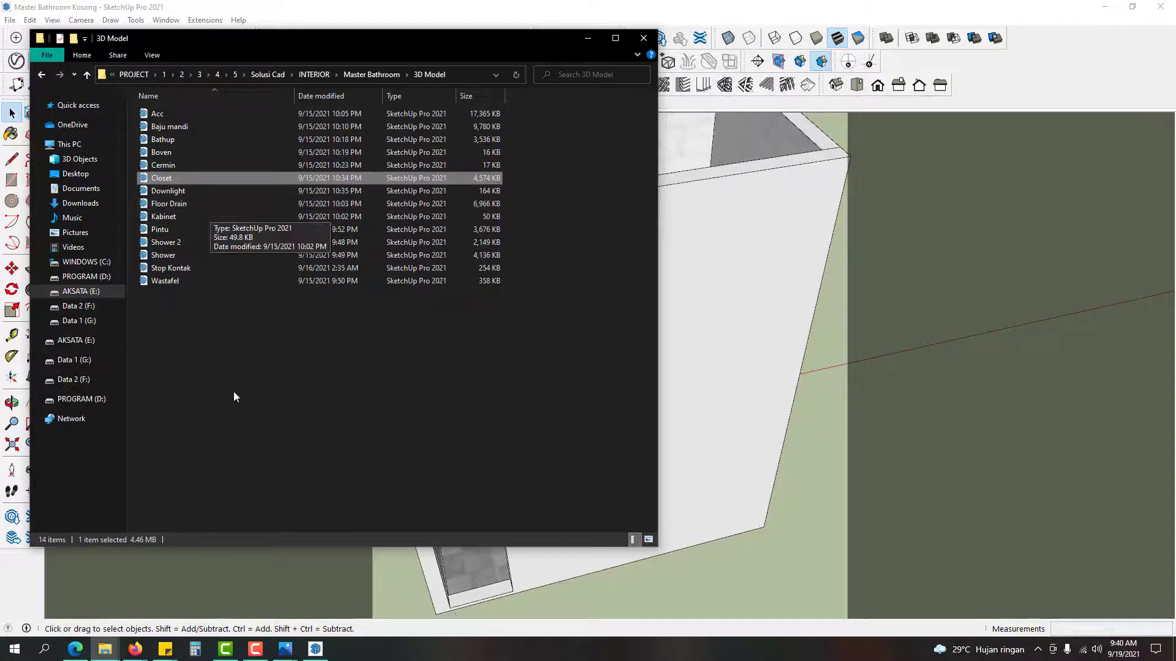
click(254, 318)
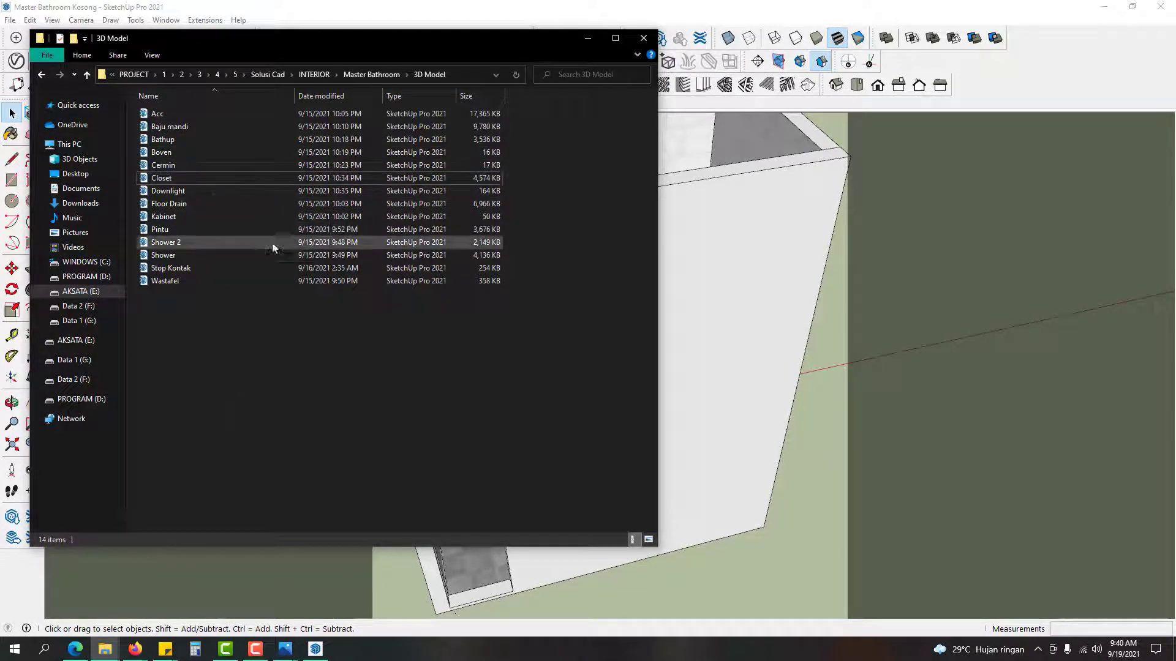
click(588, 39)
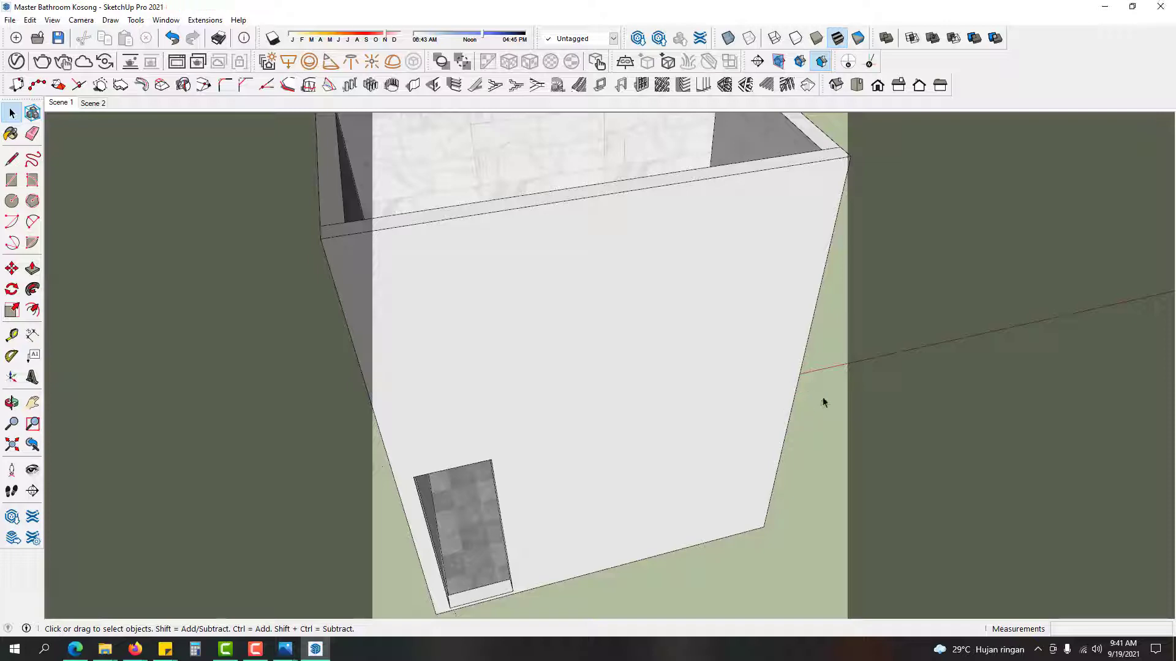
Step: Import the Boven model from the Master Bathroom 3D Model folder and place it on the ground outside the door wall
middle_drag(680, 399, 702, 502)
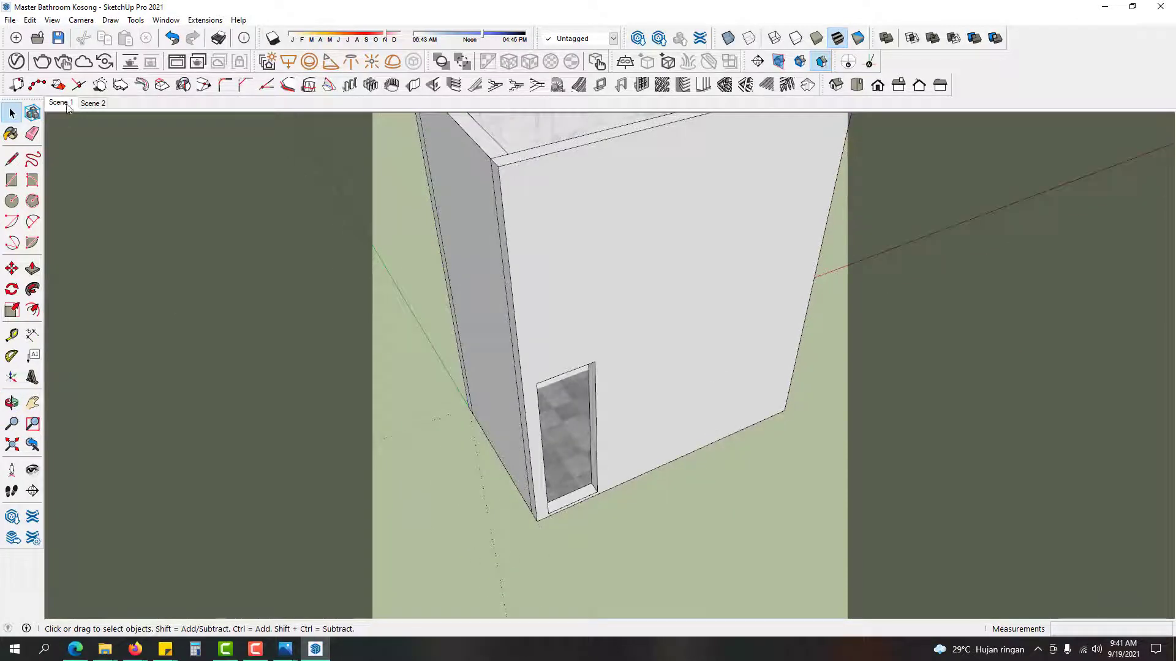
click(7, 22)
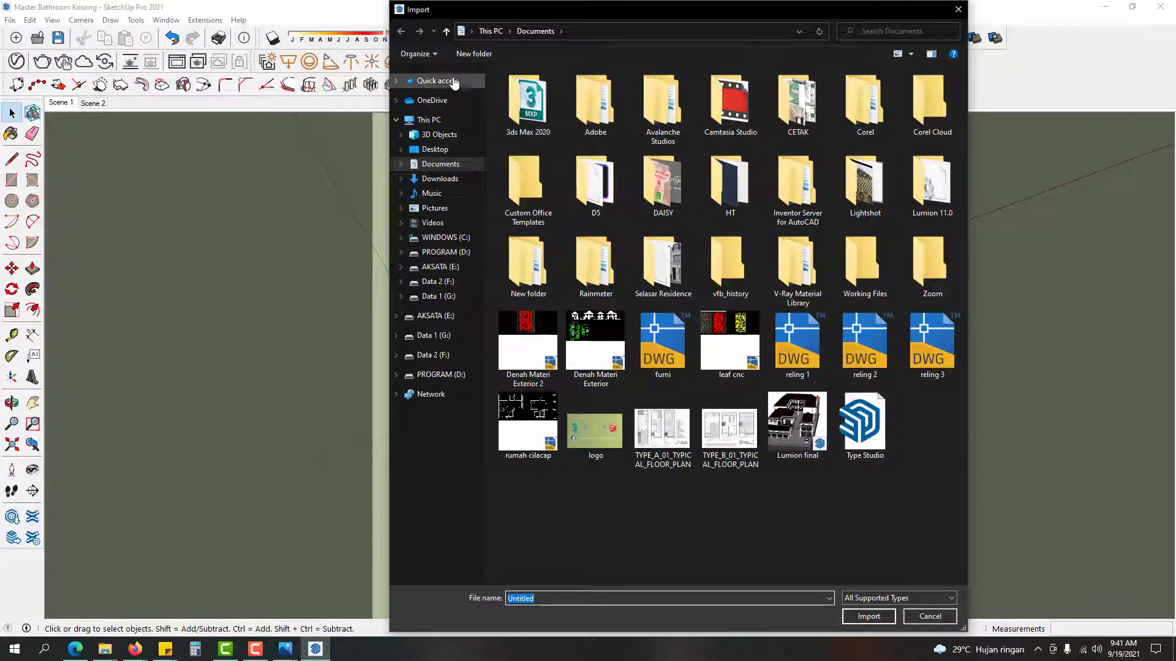
click(454, 82)
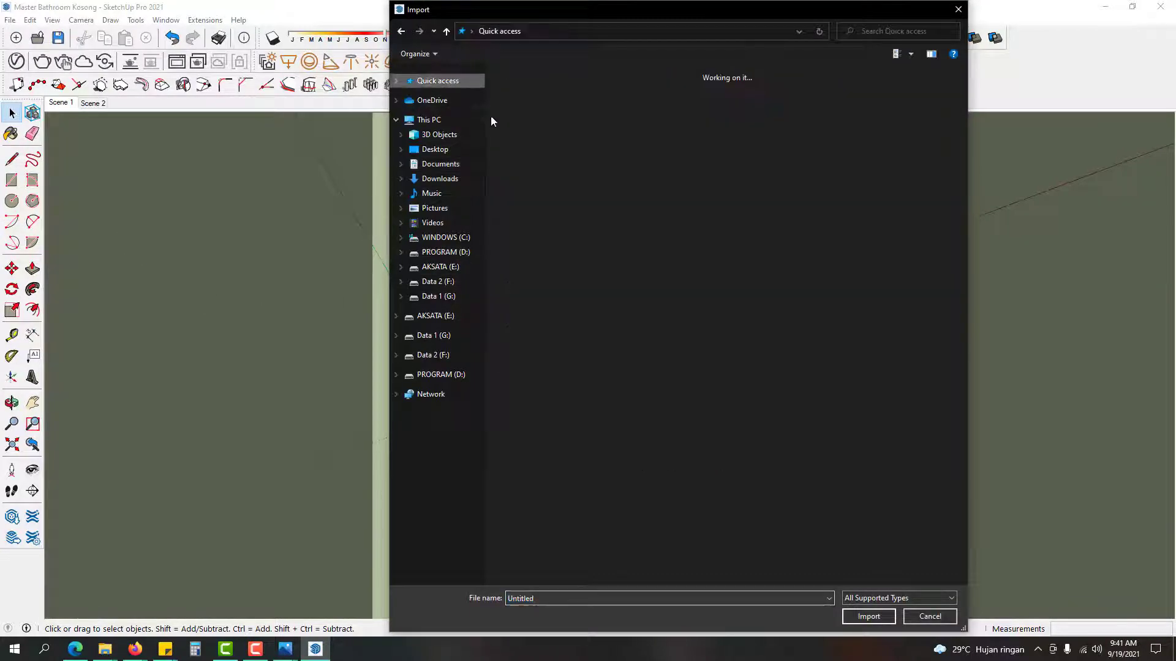
double_click(574, 180)
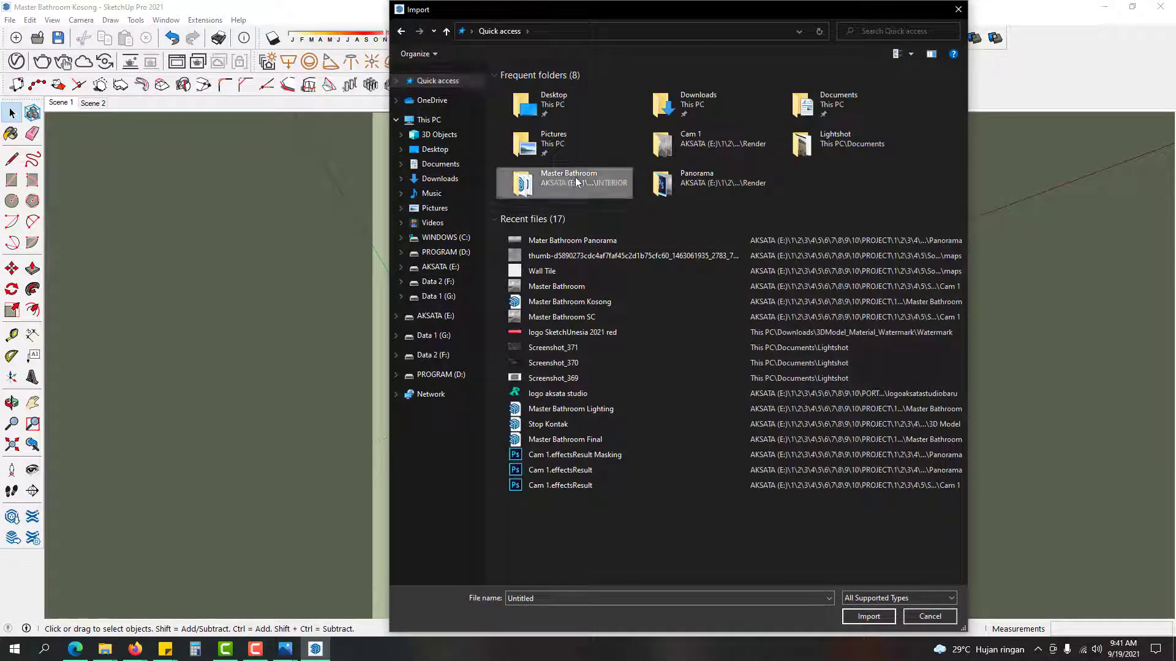
double_click(570, 90)
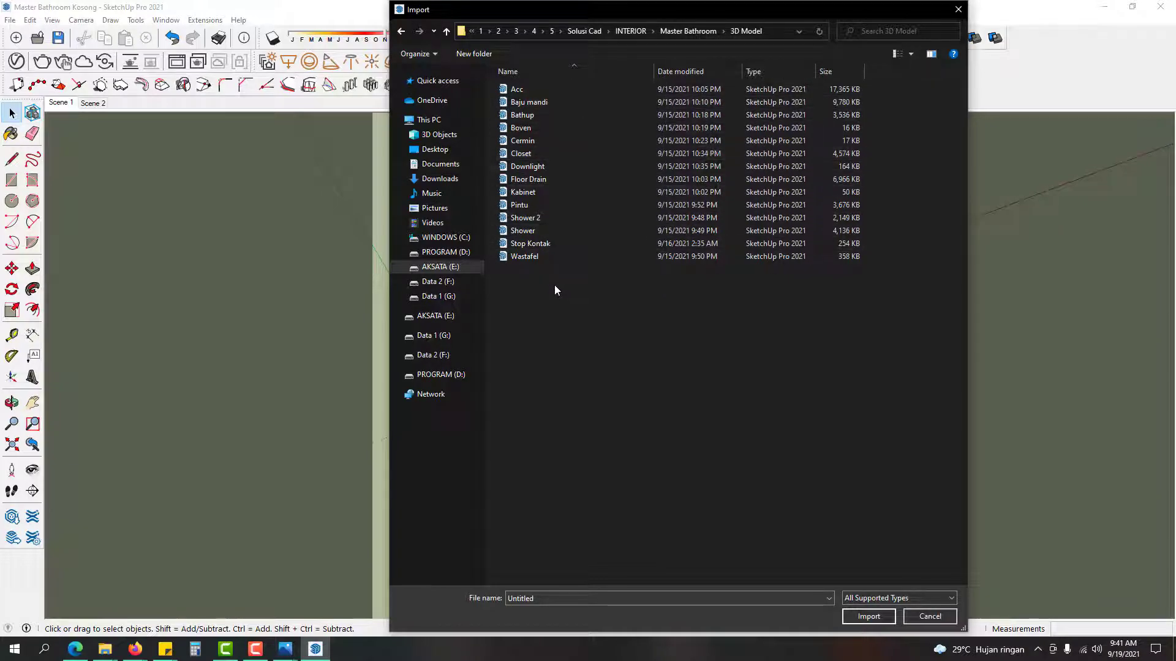
click(564, 130)
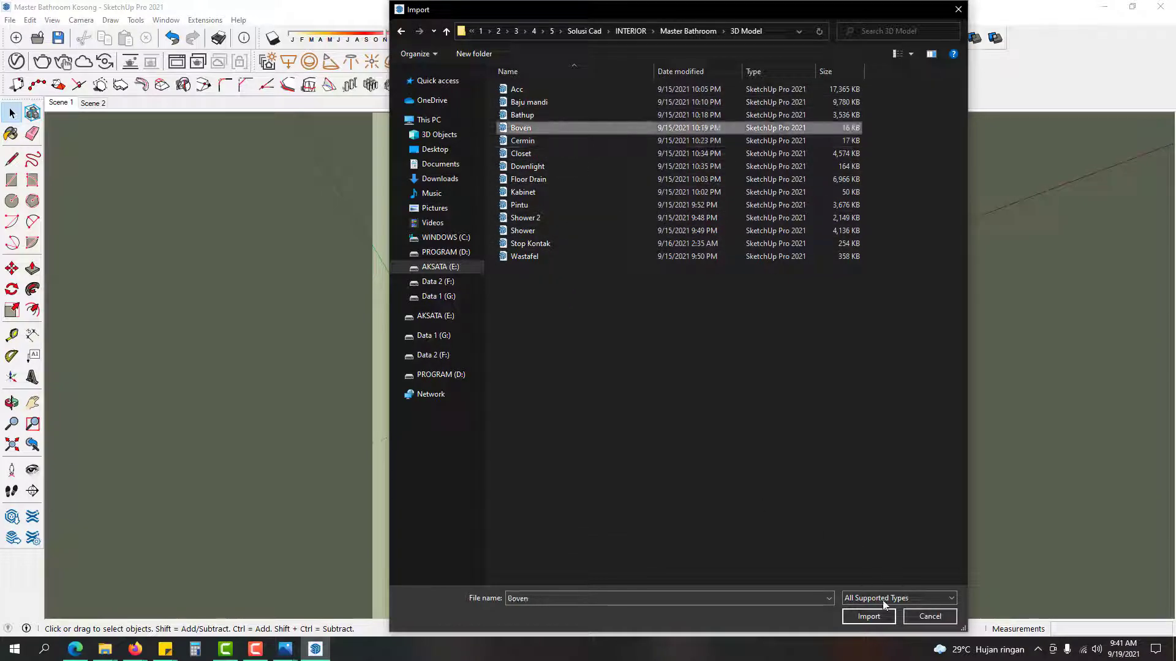
click(872, 616)
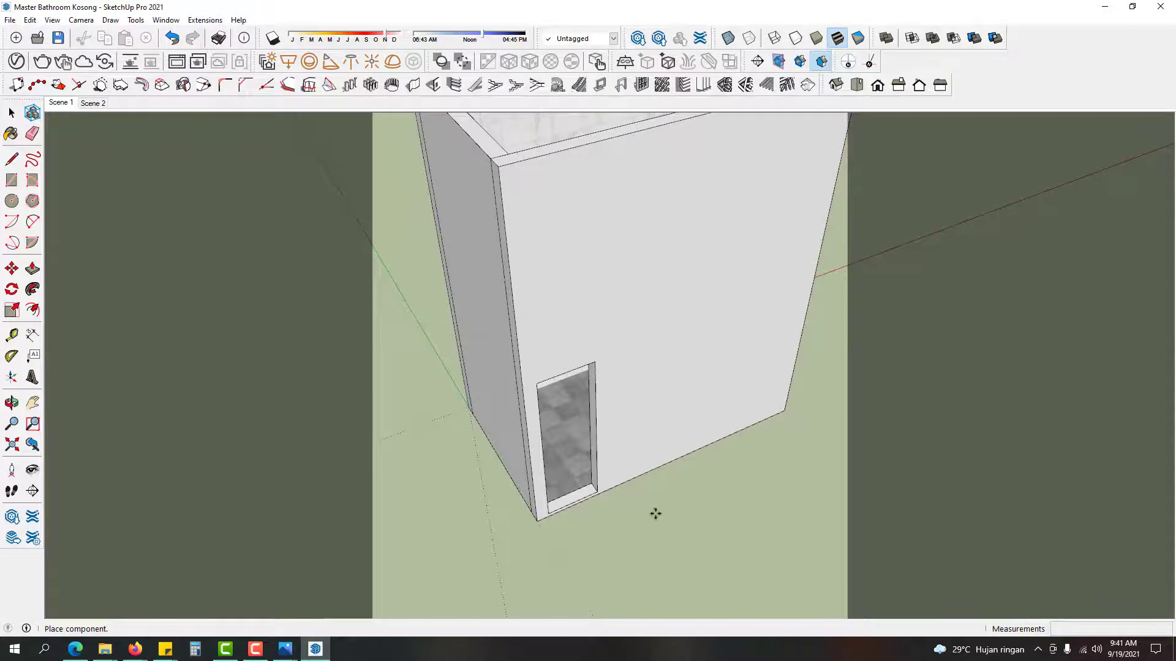
middle_drag(559, 390, 561, 373)
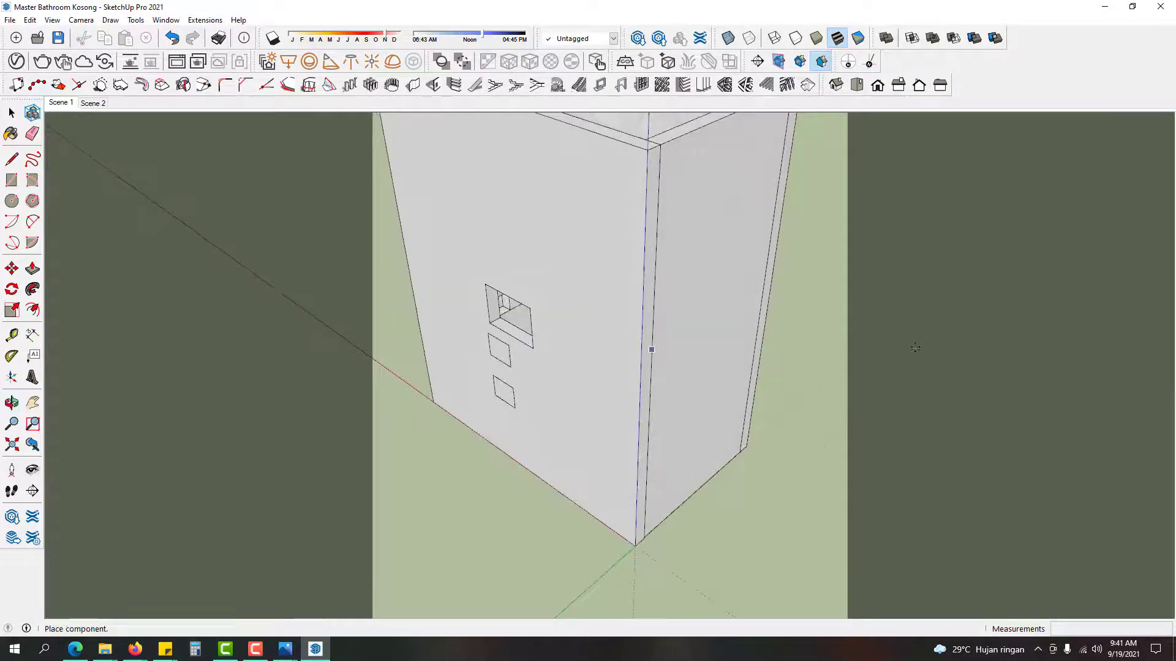
middle_drag(915, 348, 679, 534)
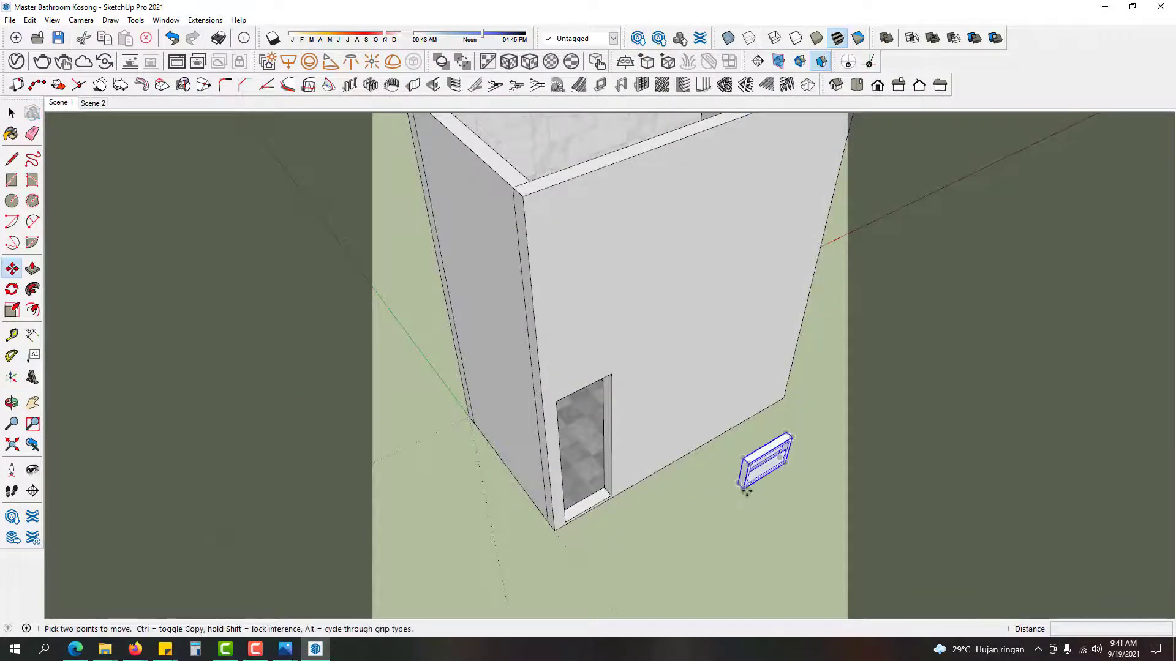
Step: Move the Boven window frame by its lower outer corner to the lower corner of the upper window opening
scroll(743, 490, up, 4)
middle_drag(738, 486, 459, 477)
scroll(480, 433, up, 5)
middle_drag(564, 436, 995, 468)
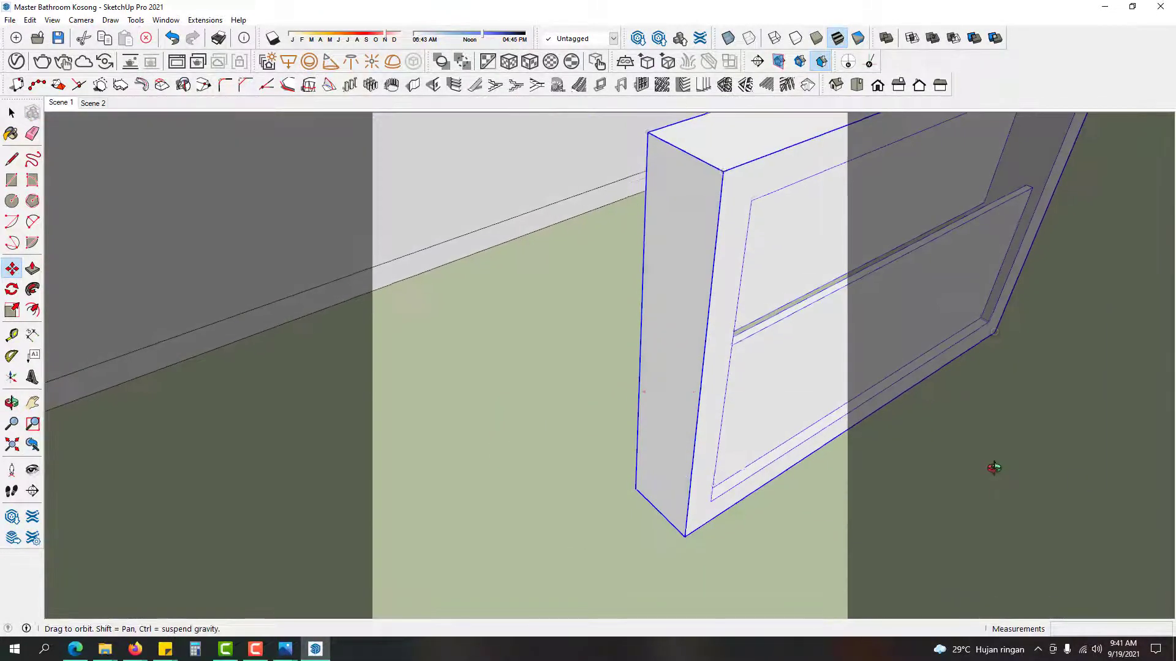
click(687, 538)
scroll(549, 398, down, 4)
shift+middle_drag(549, 398, 564, 203)
shift+middle_drag(561, 269, 688, 433)
scroll(650, 349, up, 1)
scroll(645, 263, up, 5)
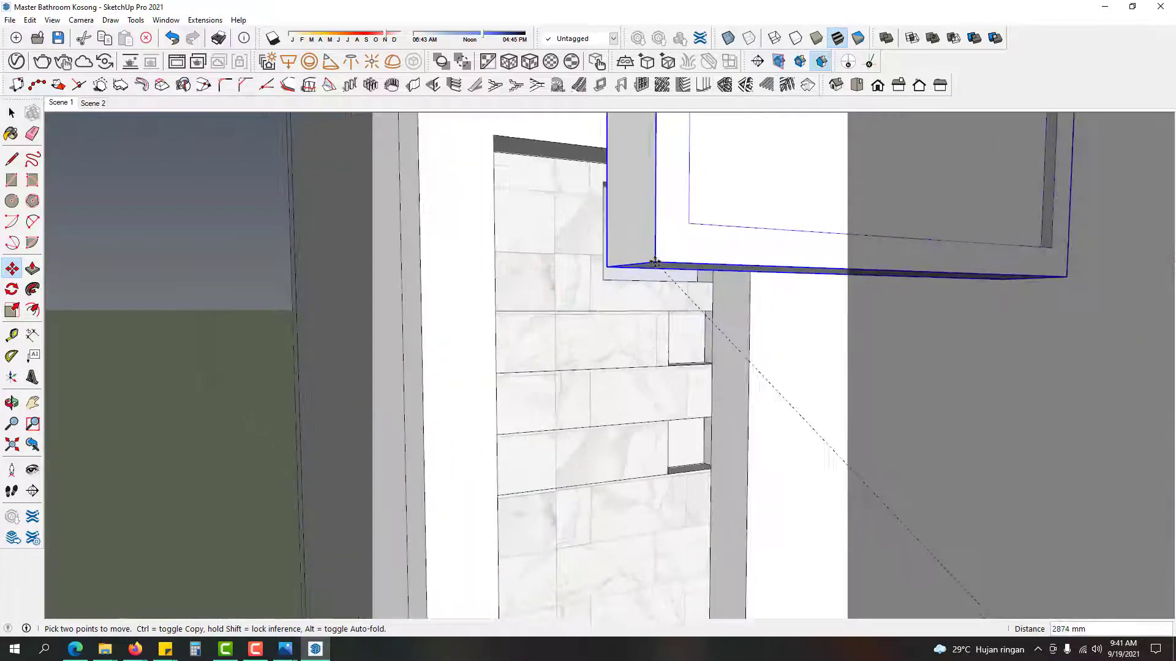
scroll(619, 257, up, 6)
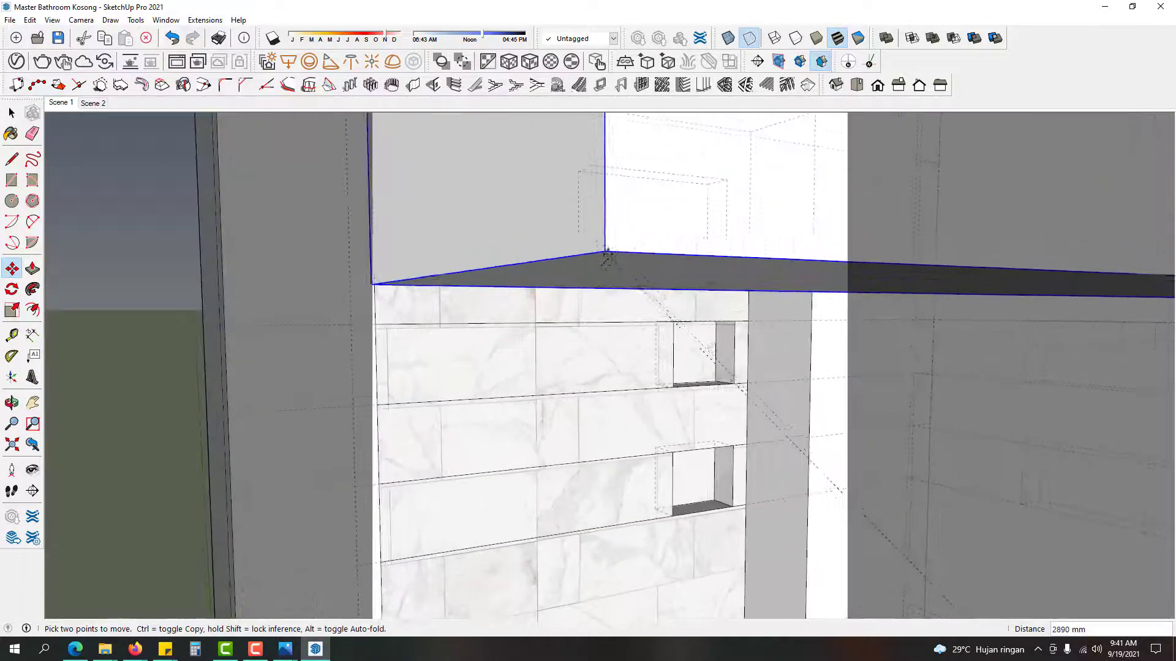
scroll(594, 270, up, 2)
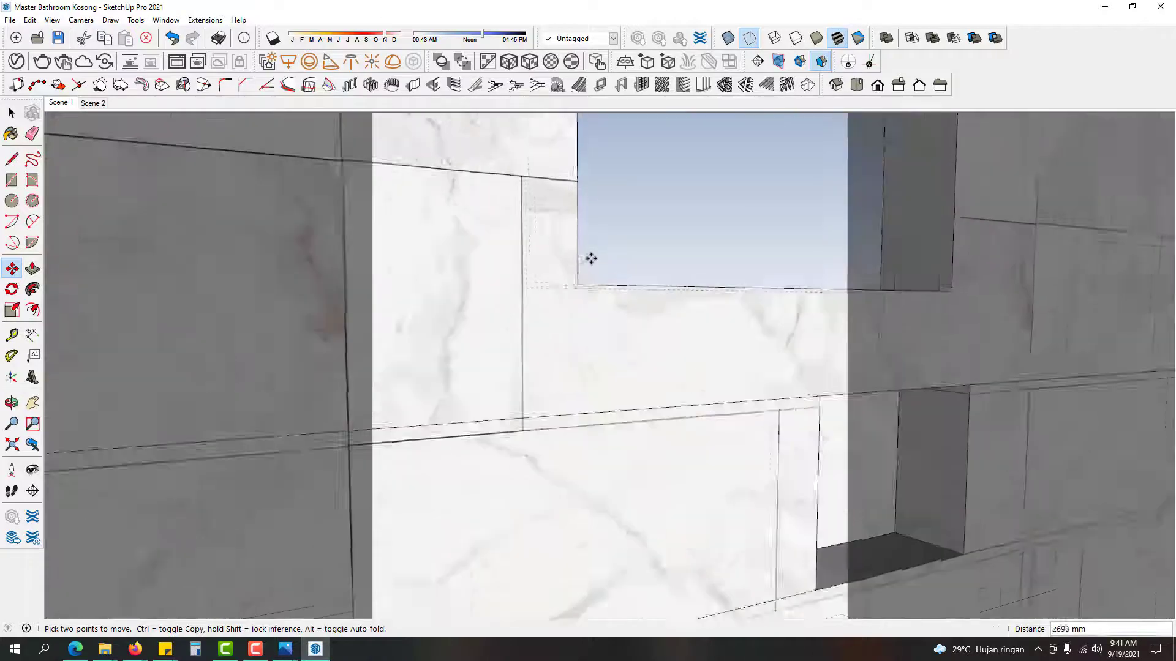
middle_drag(591, 258, 549, 312)
click(573, 292)
Step: Shift the Boven window frame along the green axis until it sits flush with the edge of the wall opening
click(548, 313)
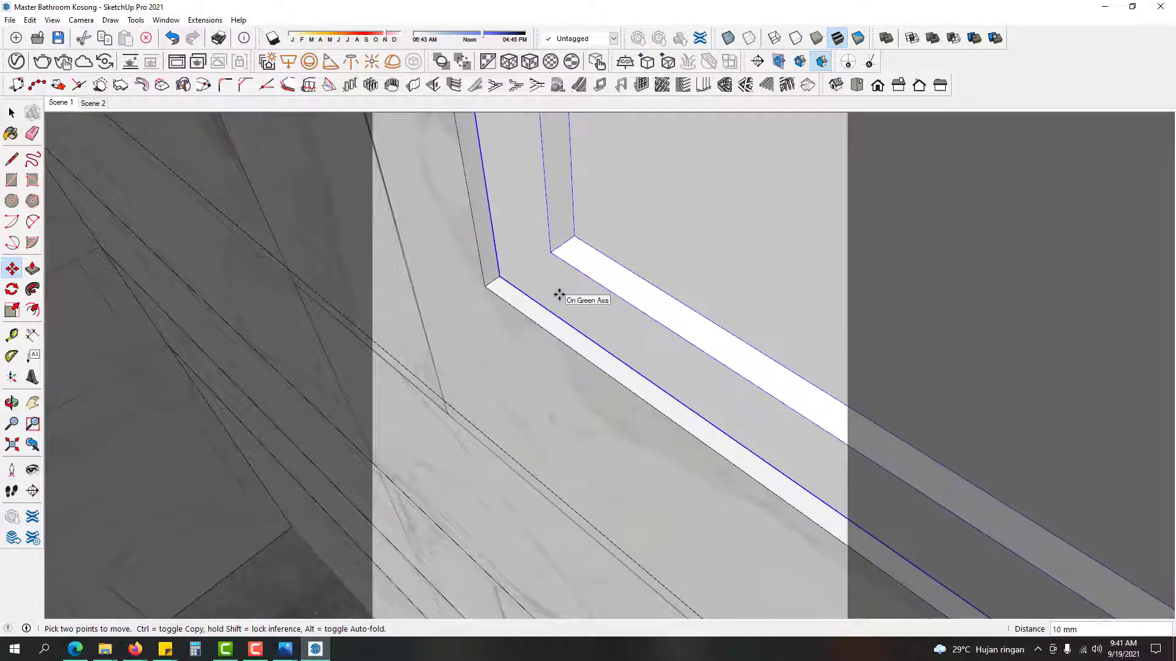
click(570, 308)
key(space)
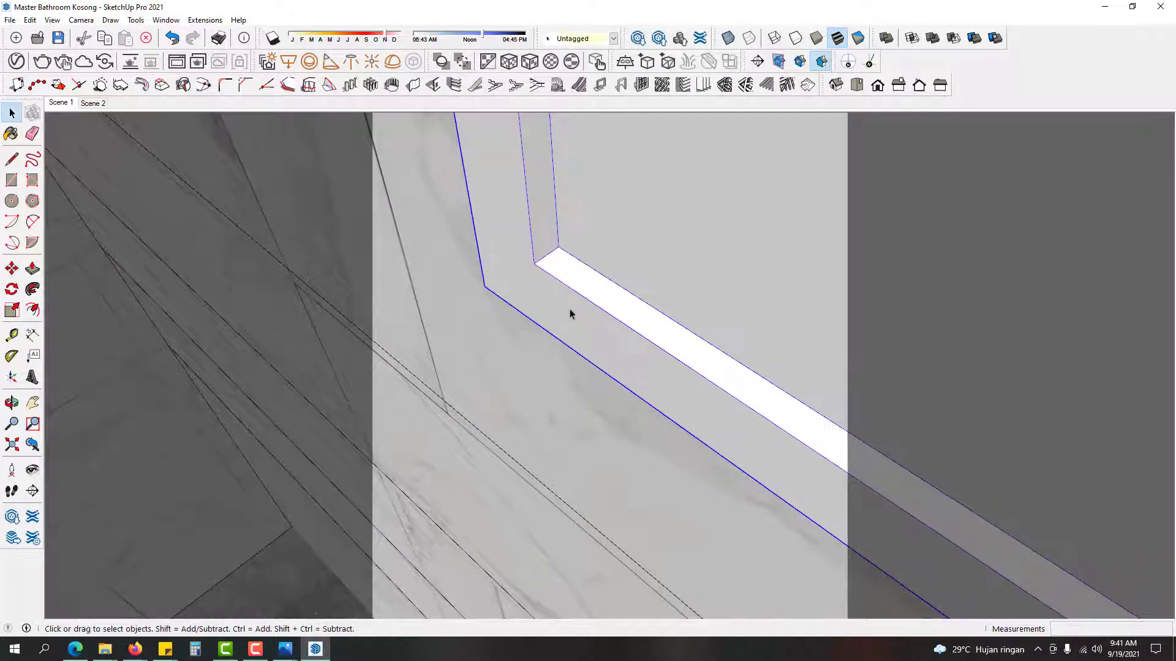
Step: Measure the Boven window frame's depth along the green axis between its lower corners with the Line tool
middle_drag(570, 308, 662, 431)
key(l)
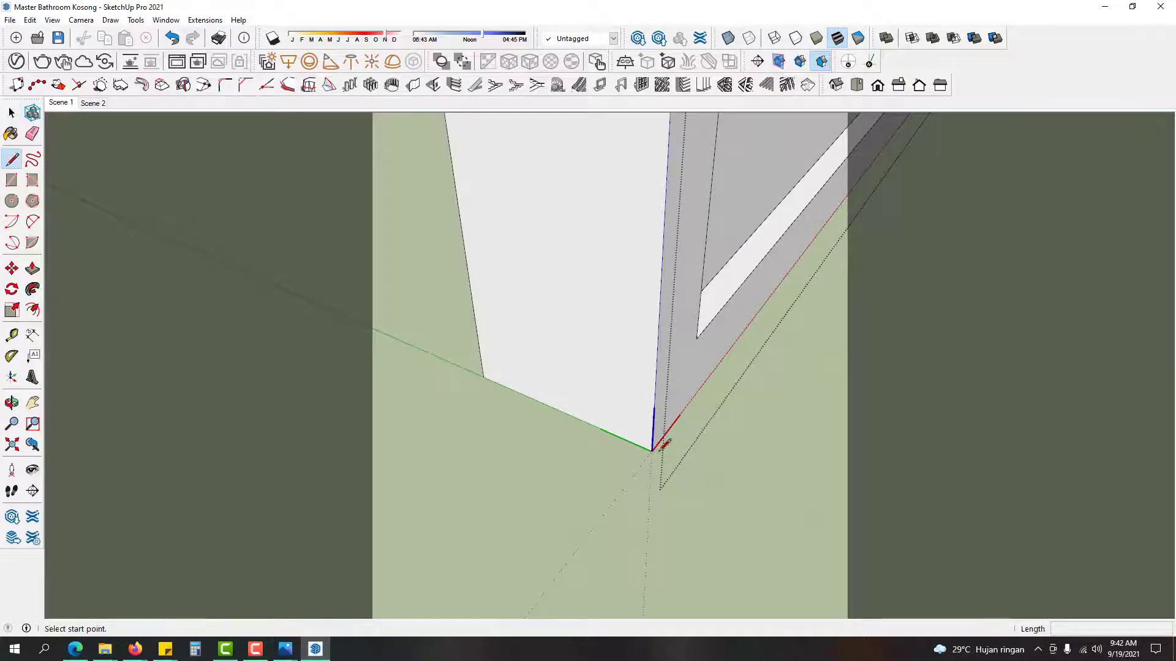
click(652, 450)
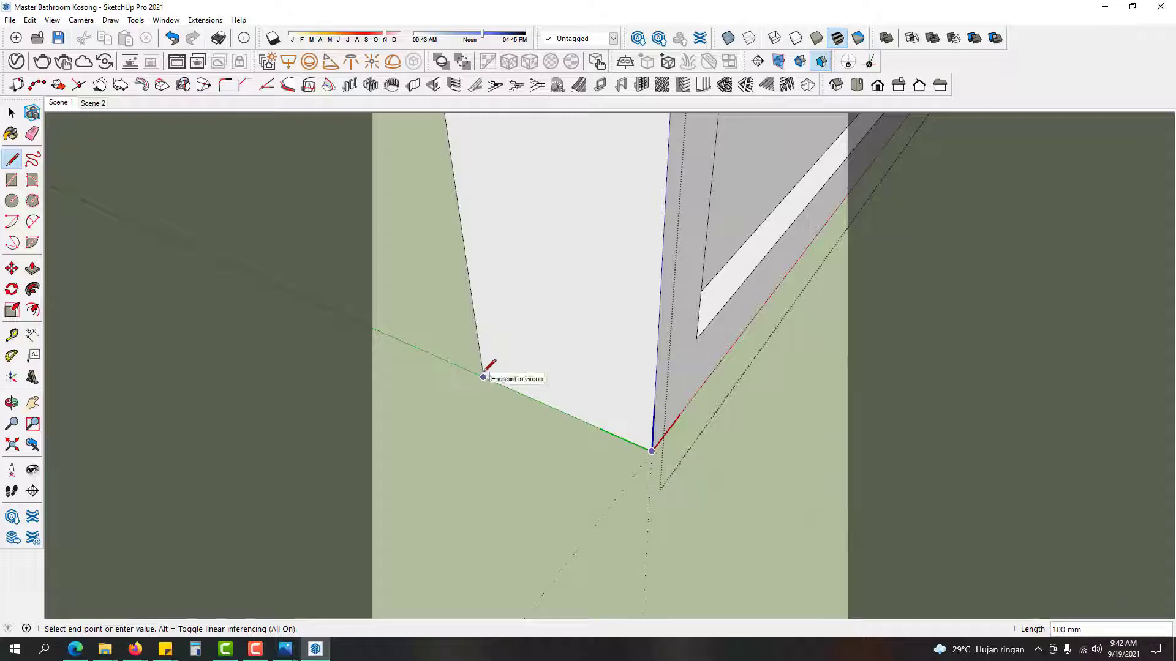
key(space)
Step: Move the Boven window frame 25 mm along the green axis, recessing it into the opening from the interior wall face
middle_drag(480, 364, 343, 276)
click(656, 441)
middle_drag(656, 442, 603, 480)
key(m)
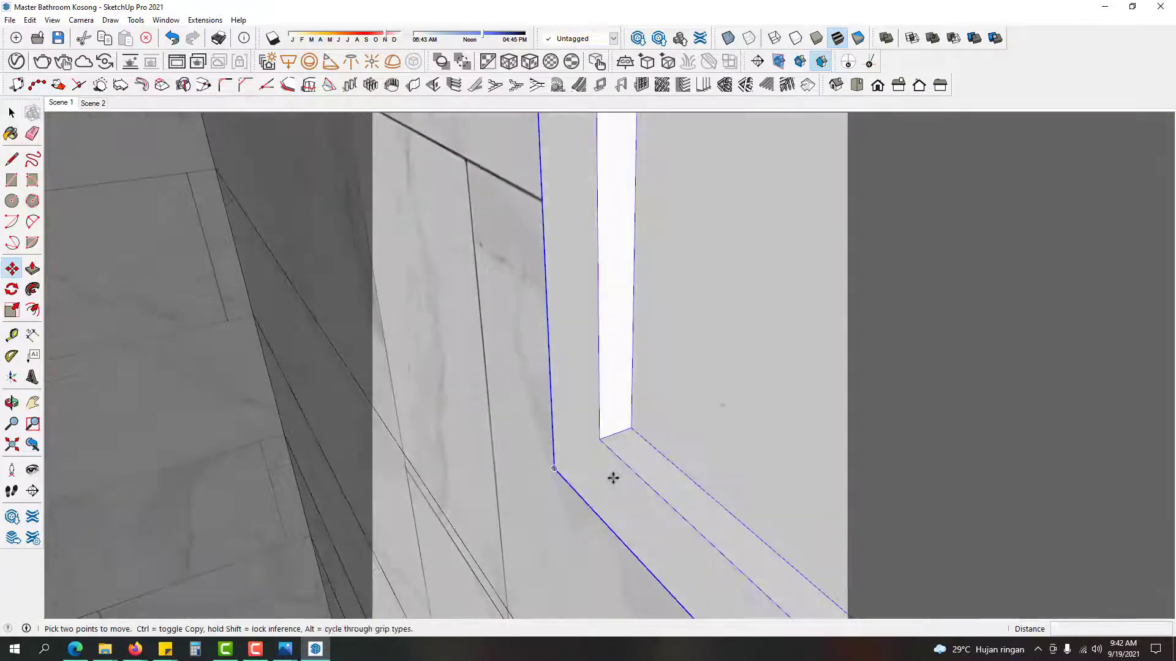
click(613, 478)
text(25)
key(Return)
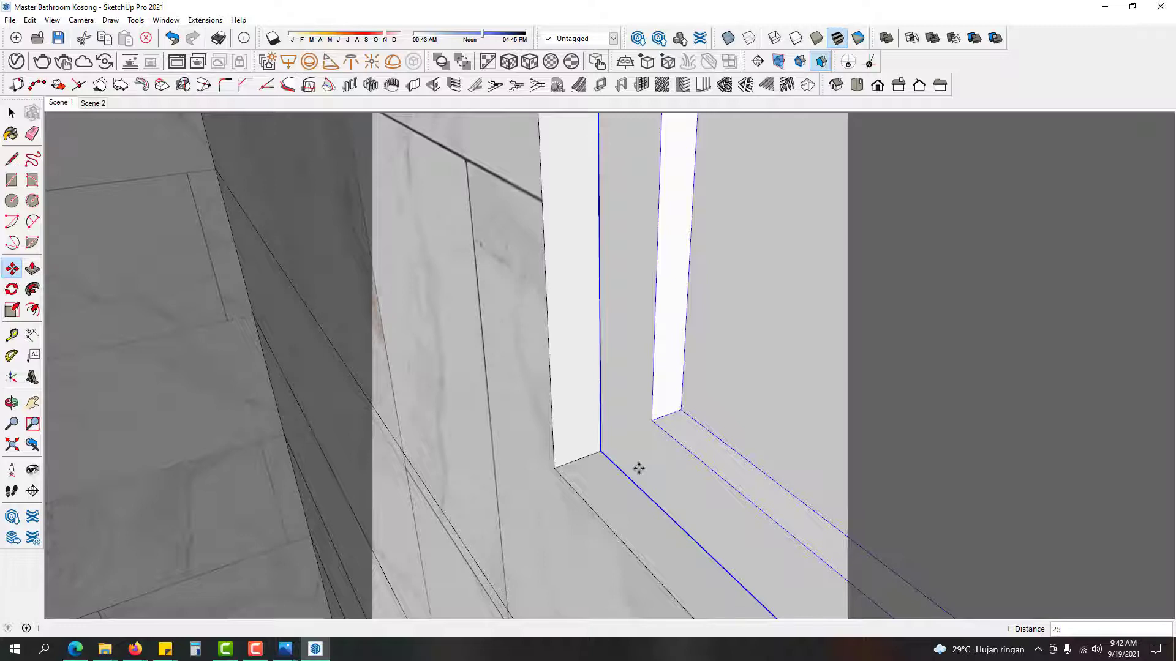
middle_drag(716, 413, 899, 325)
key(space)
Step: Check the window's position in the Master Bathroom.png reference render, then return to the model
mouse_move(287, 644)
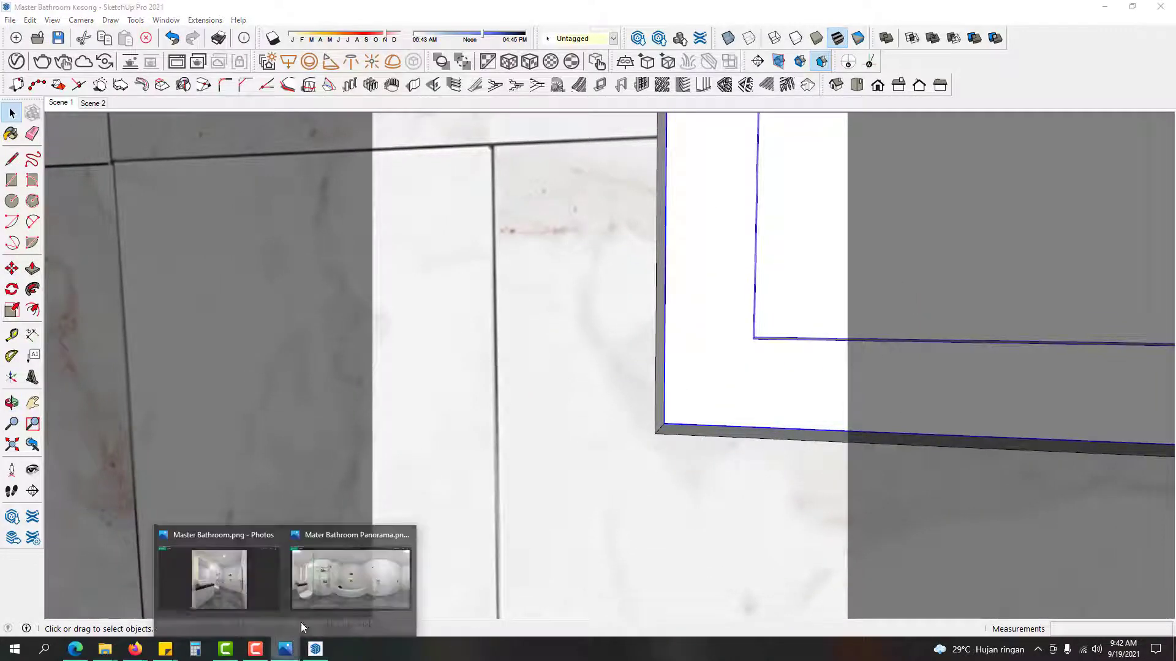
click(342, 579)
ctrl+scroll(523, 237, up, 3)
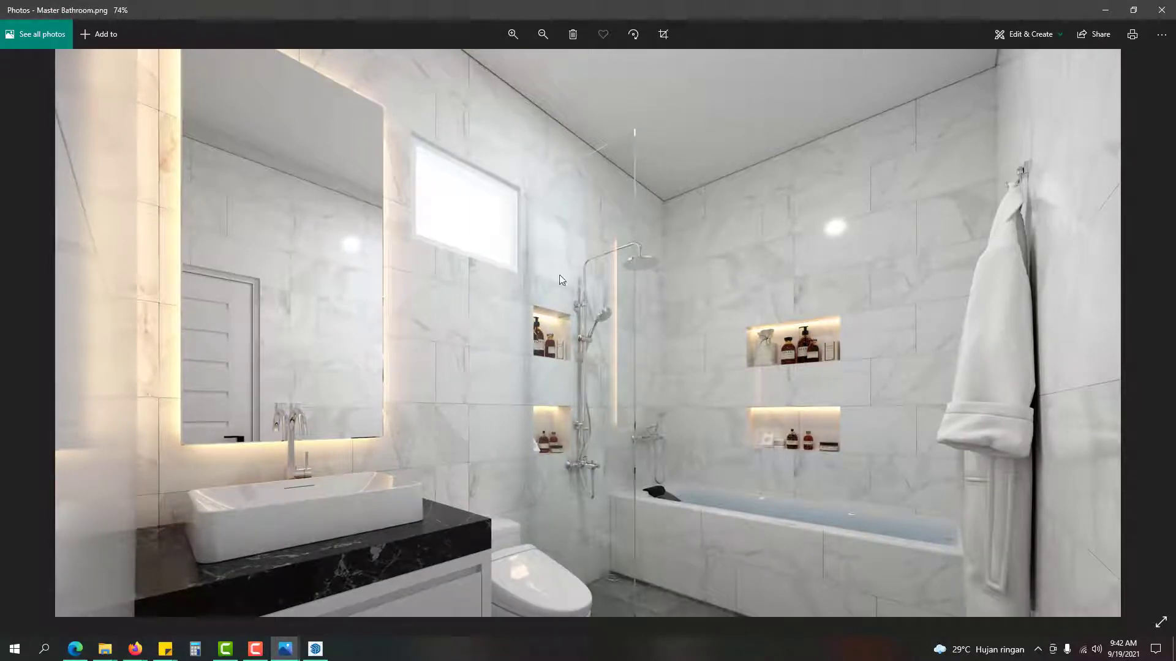
key(alt+Tab)
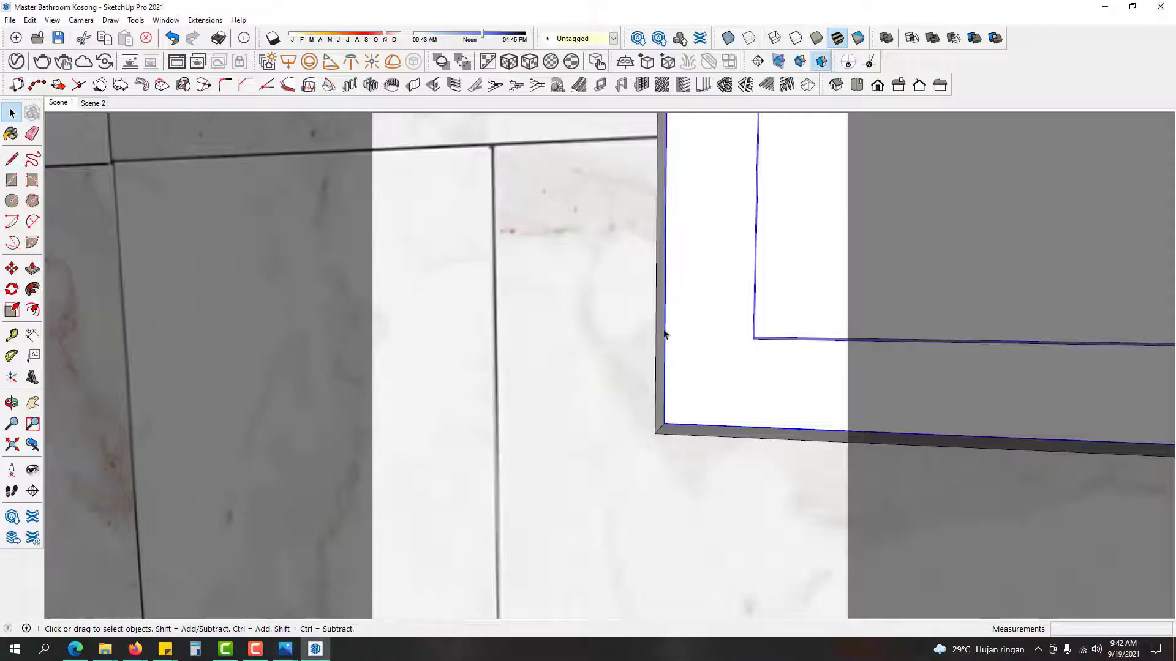
Step: Draw a rectangle of about 741 × 917 mm on the ground outside the door wall
mouse_move(665, 332)
middle_down()
mouse_move(588, 383)
mouse_move(812, 377)
mouse_move(578, 500)
mouse_move(653, 480)
middle_up()
scroll(782, 380, down, 10)
scroll(549, 493, up, 5)
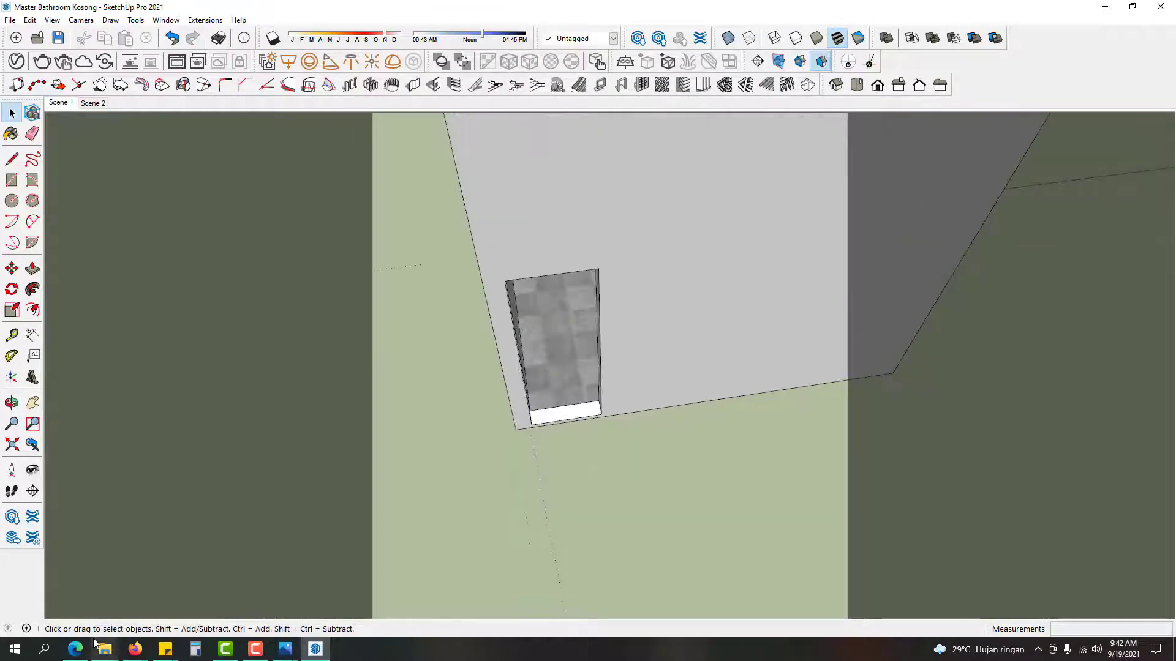
middle_drag(643, 482, 729, 368)
key(r)
click(726, 371)
click(761, 476)
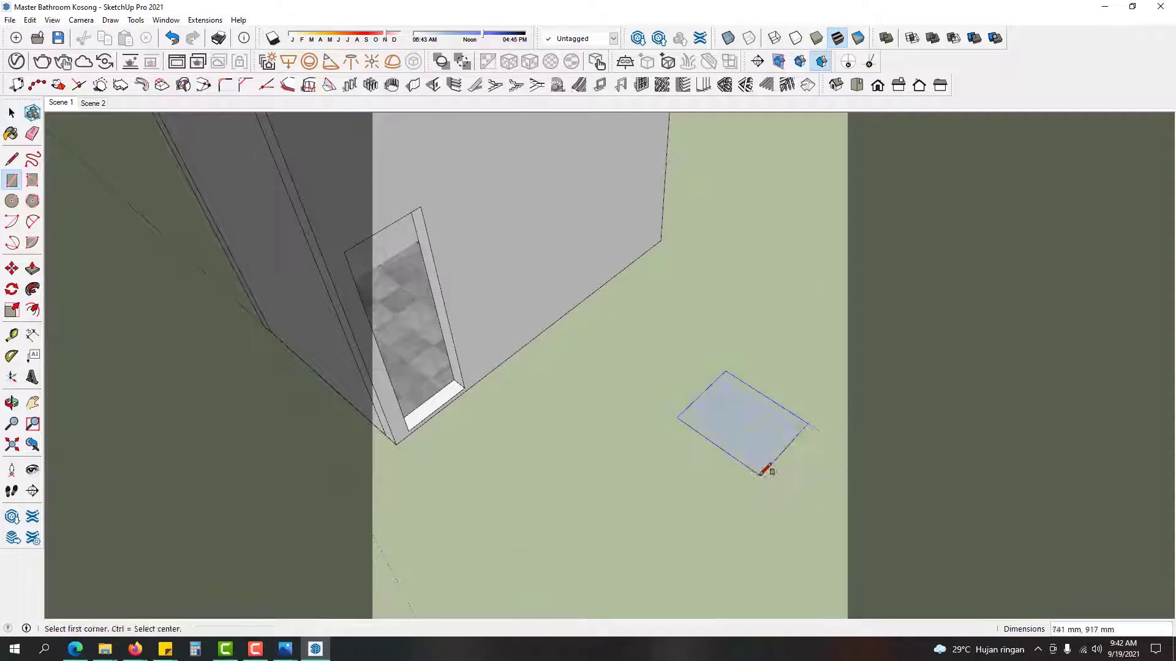
Step: Turn the ground rectangle's face and edges into a component with the default settings
key(space)
double_click(741, 434)
click(704, 542)
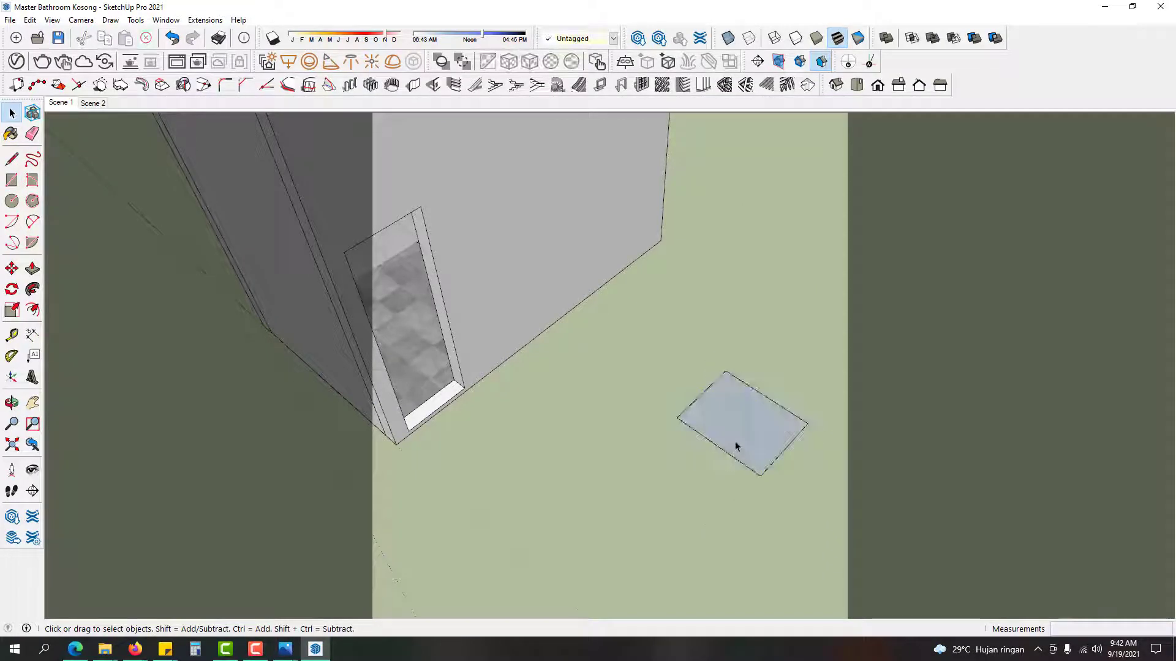
double_click(735, 441)
key(g)
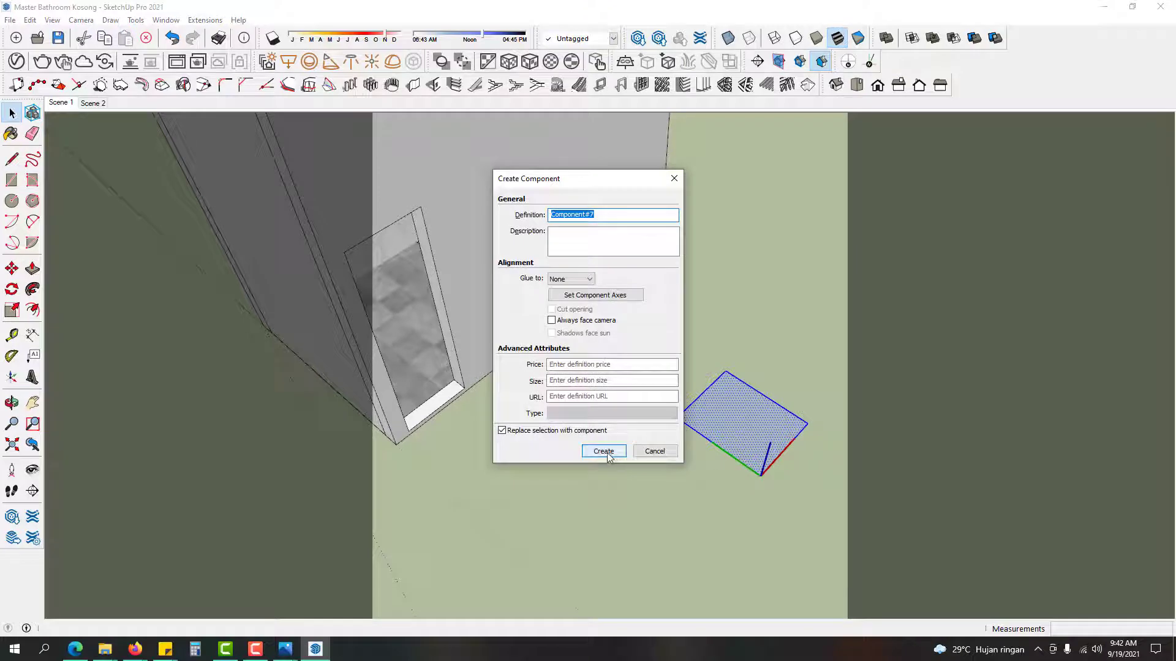
click(604, 452)
Step: Reload the rectangle component with the Pintu model from the Master Bathroom project's 3D Model folder
right_click(746, 440)
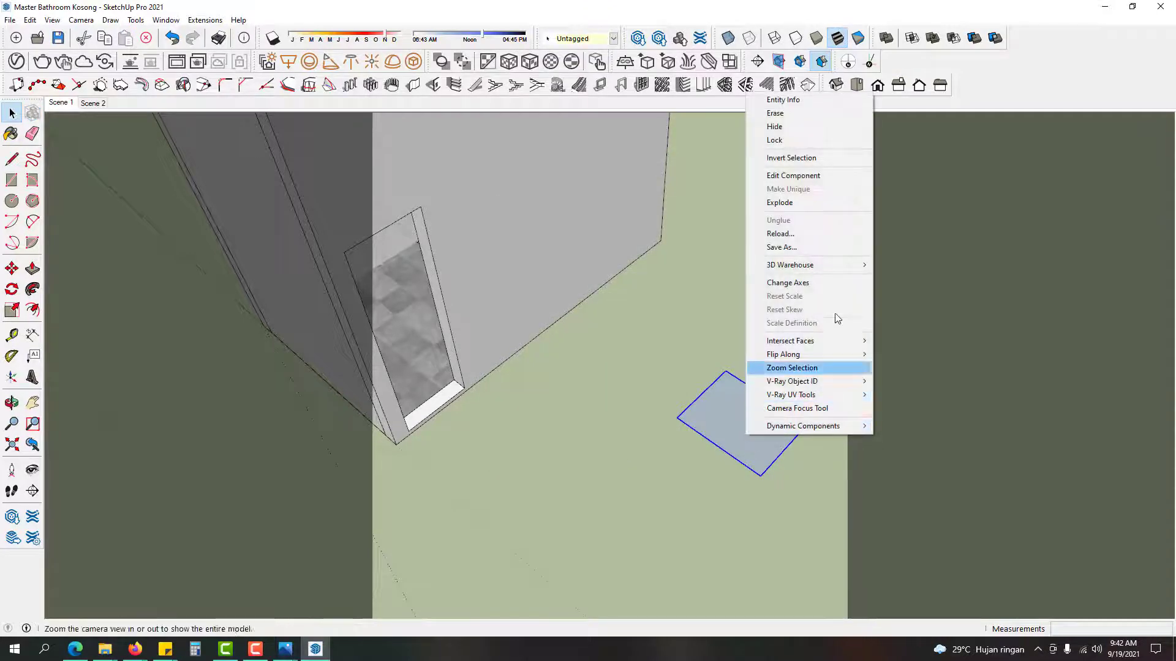
click(811, 236)
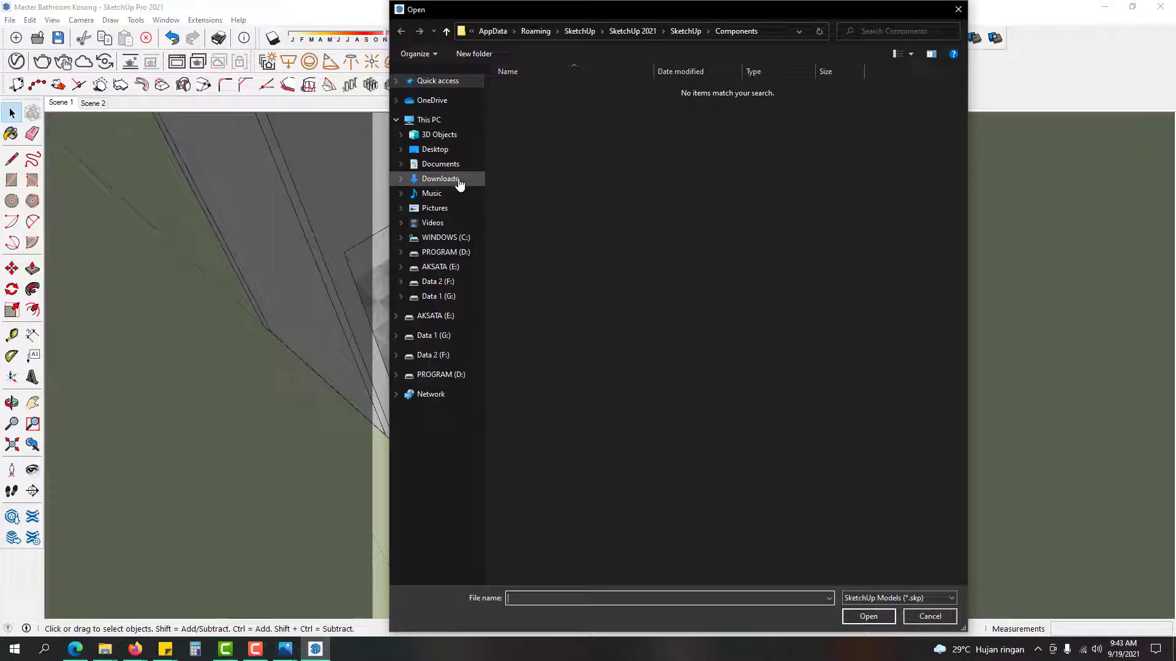
click(438, 83)
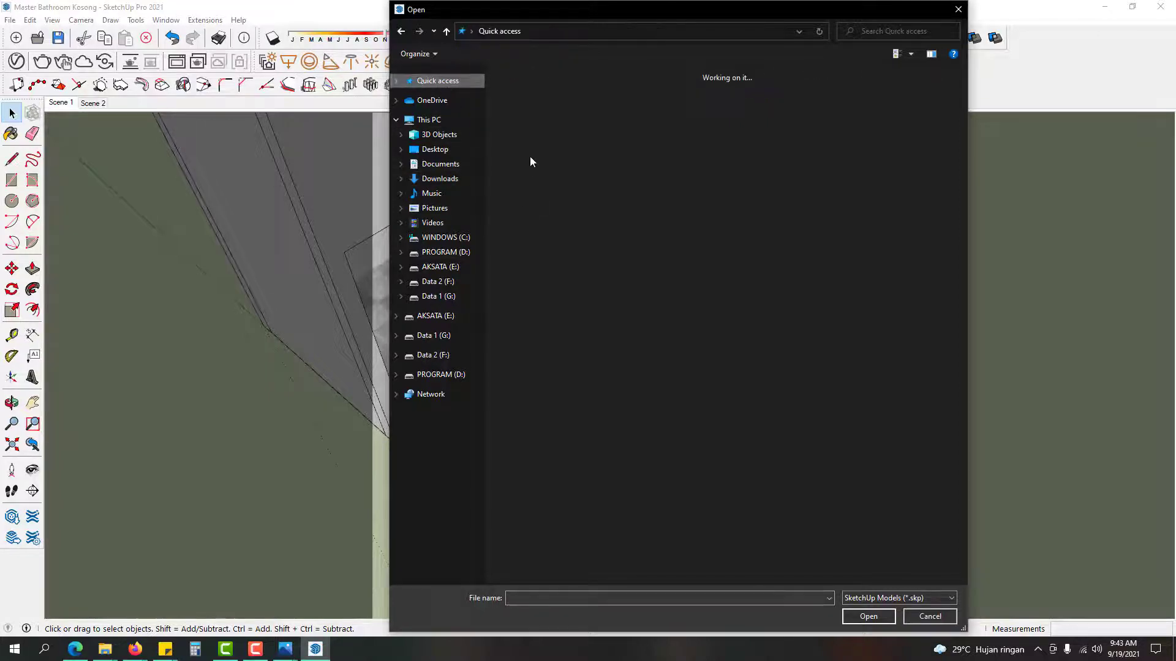
double_click(587, 174)
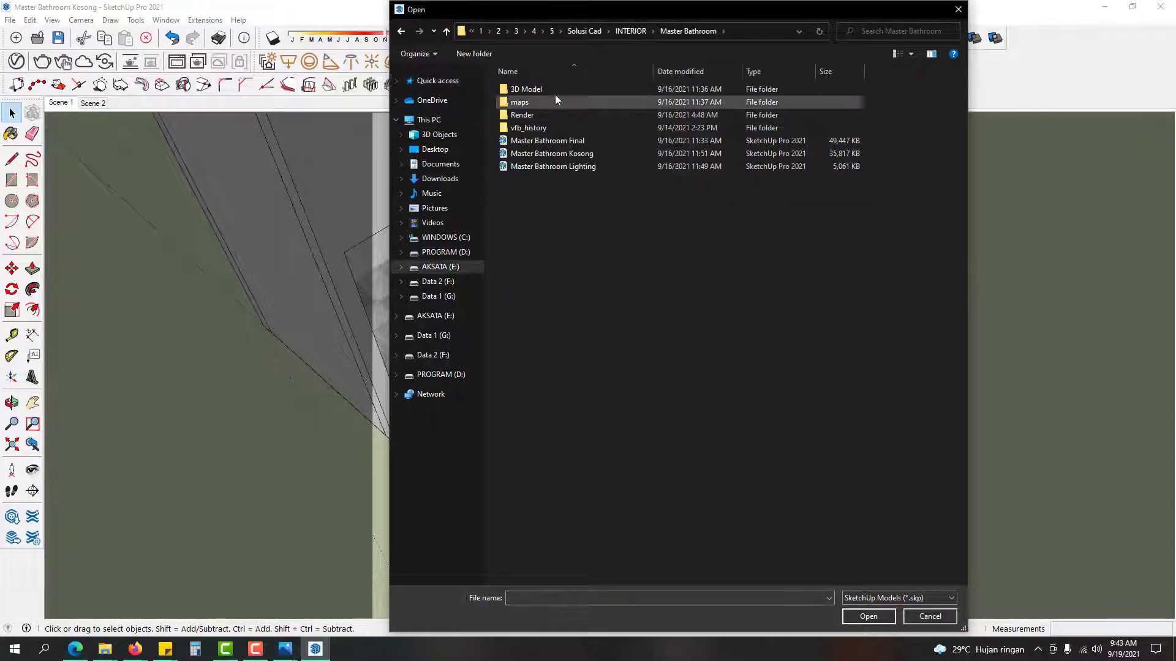
double_click(553, 86)
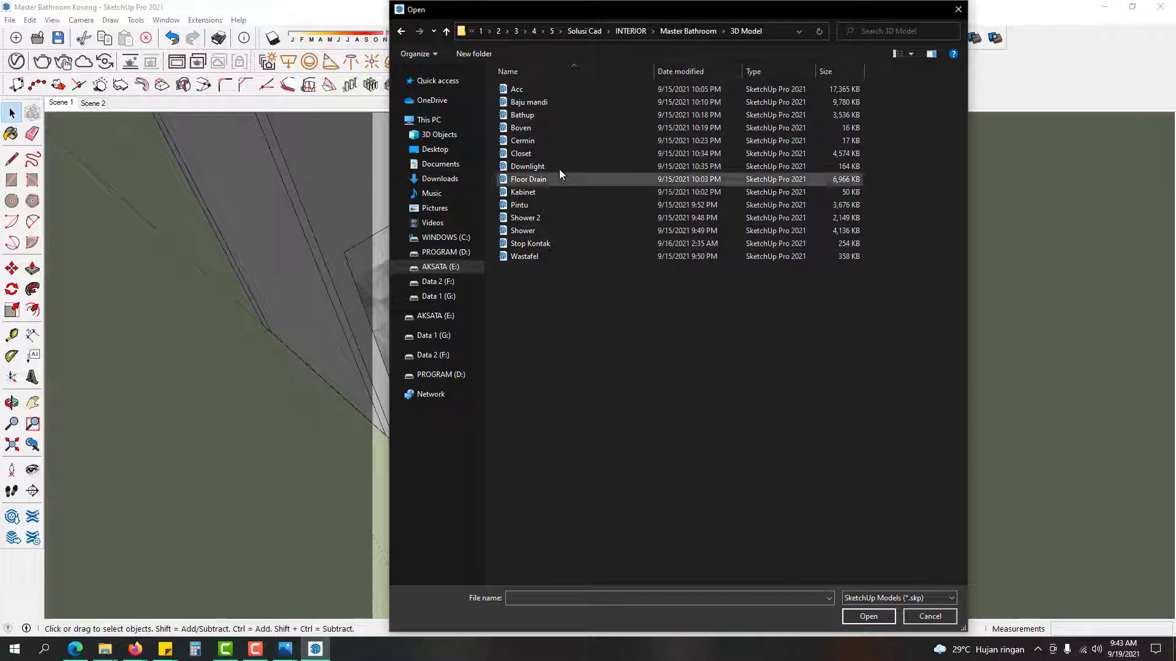
click(546, 203)
click(858, 616)
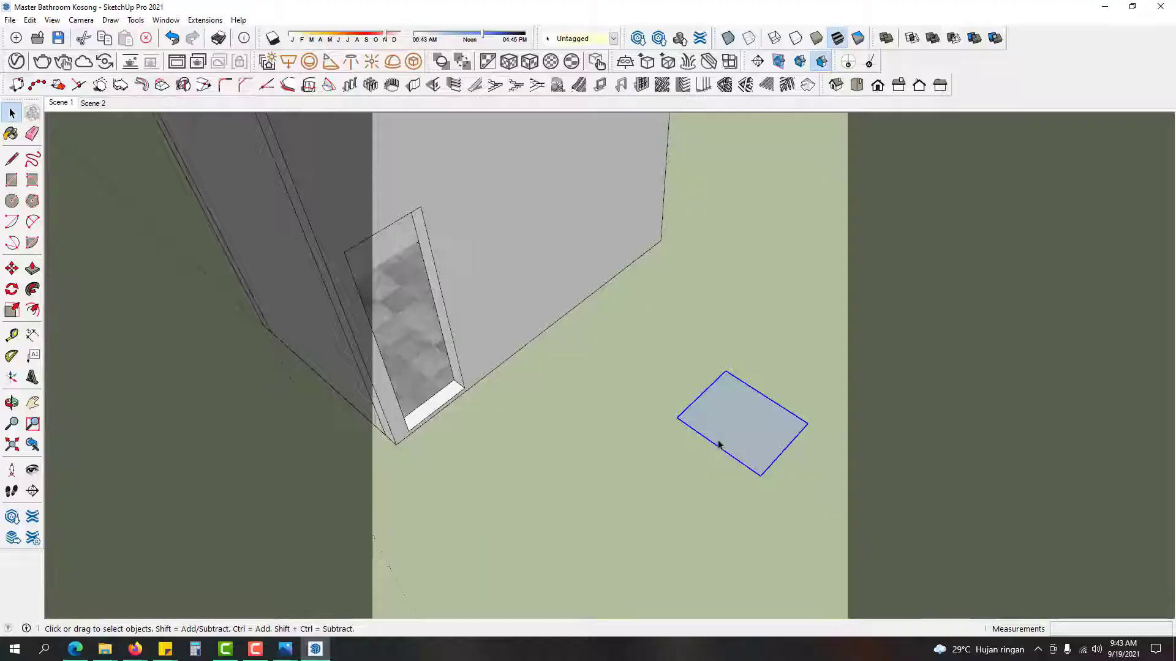
Step: Move the Pintu door by its lower frame corner to the lower corner of the door opening
click(734, 491)
middle_drag(739, 460, 793, 281)
key(m)
click(590, 495)
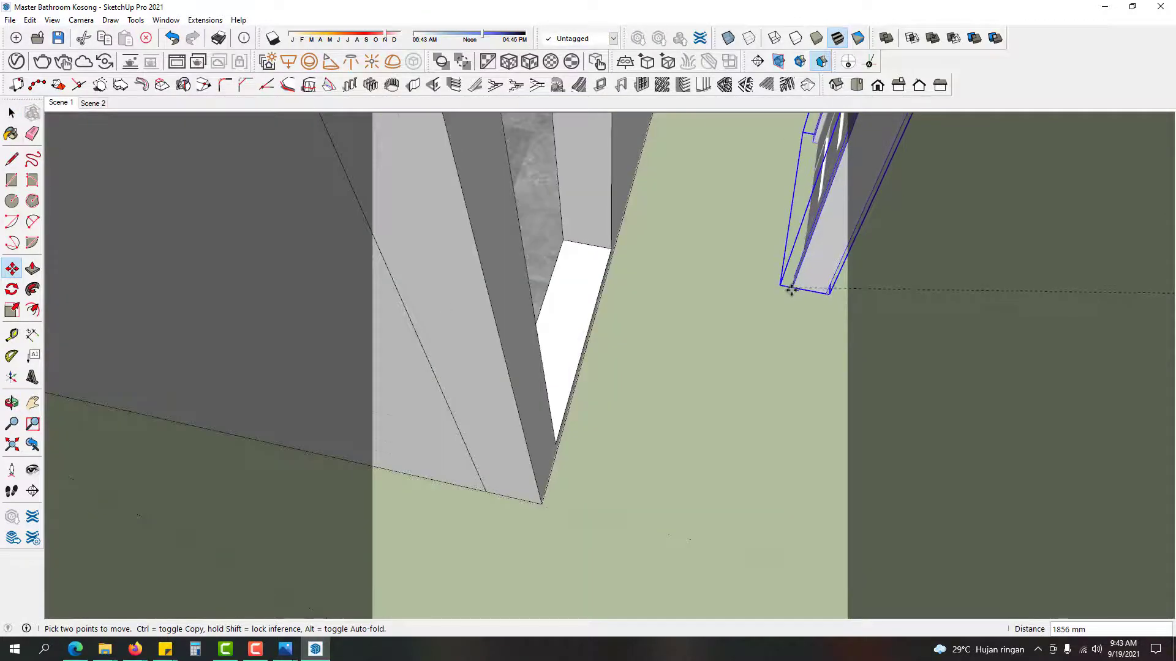
middle_drag(635, 368, 762, 421)
click(738, 414)
Step: Move the Pintu door 25 mm into the opening so its frame is recessed from the interior wall face
scroll(762, 421, up, 2)
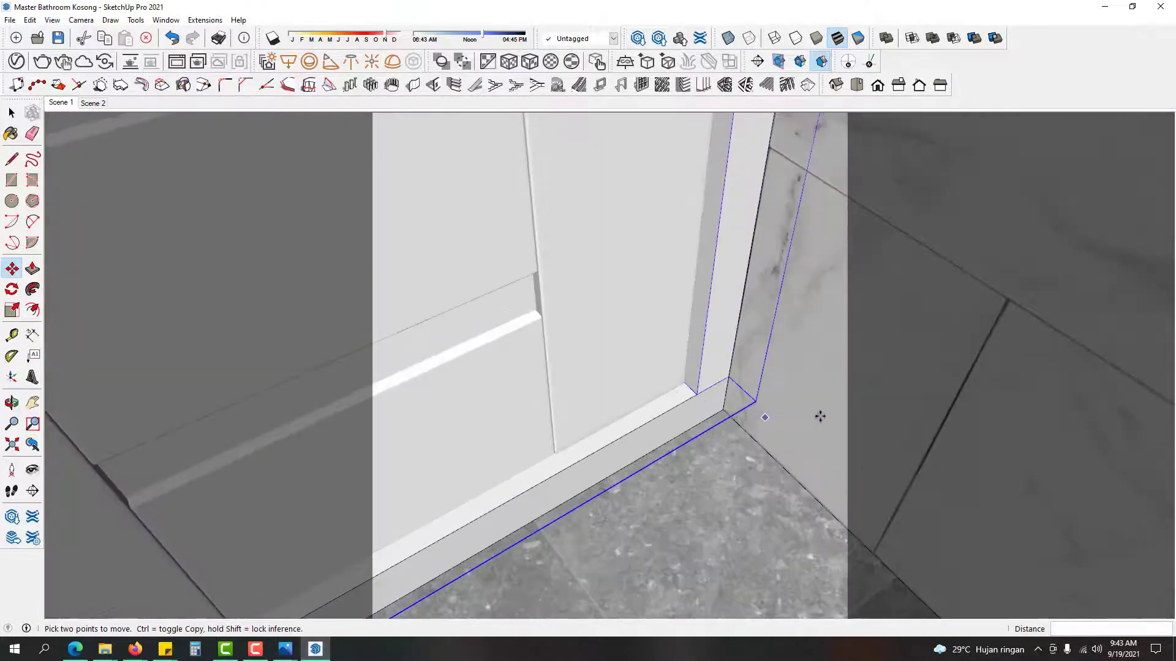
scroll(821, 417, up, 2)
click(820, 416)
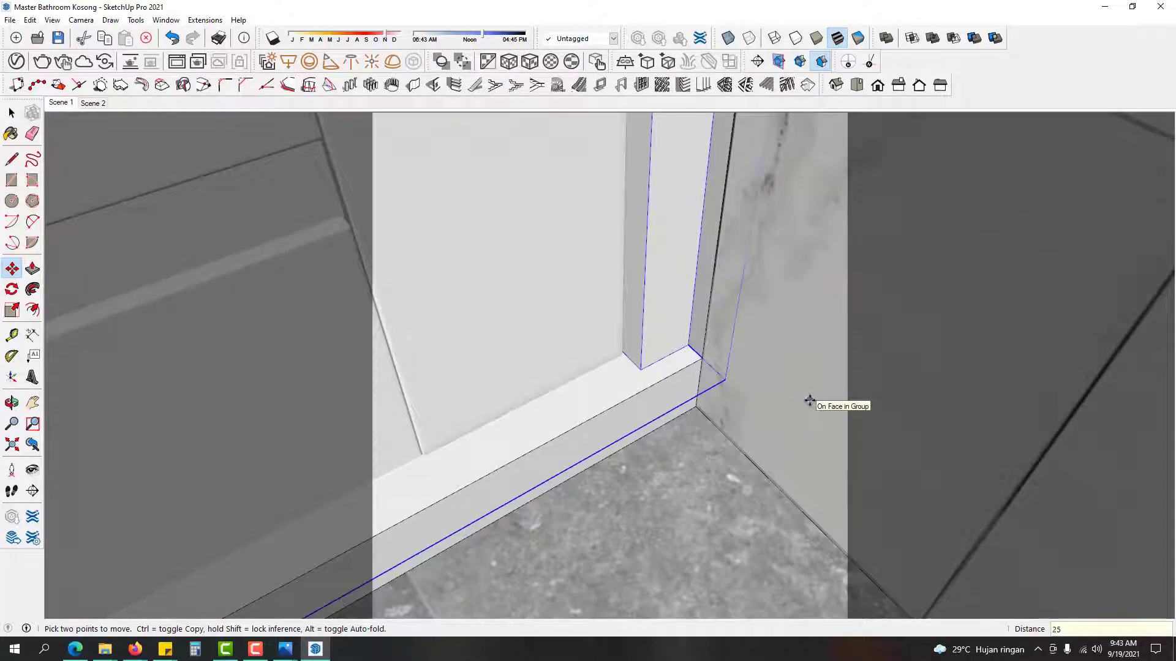
click(800, 386)
Step: Examine the door's fit in its opening from outside and from above the room
middle_drag(800, 386, 1147, 337)
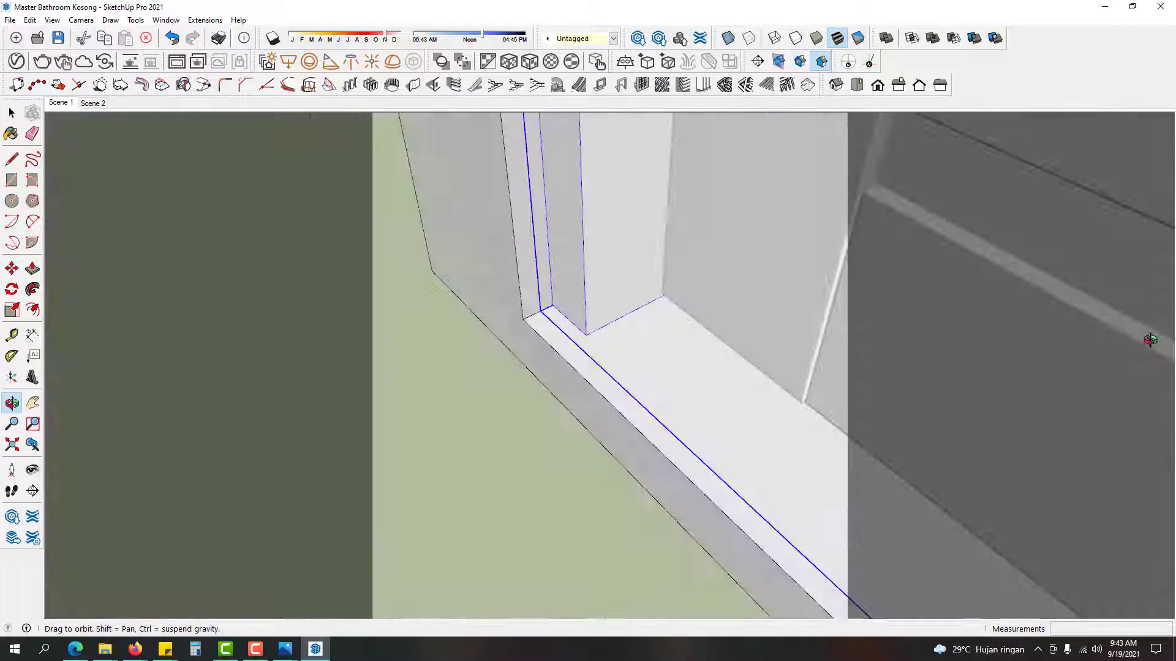
click(522, 528)
middle_drag(618, 472, 528, 506)
scroll(821, 365, down, 3)
scroll(527, 507, down, 3)
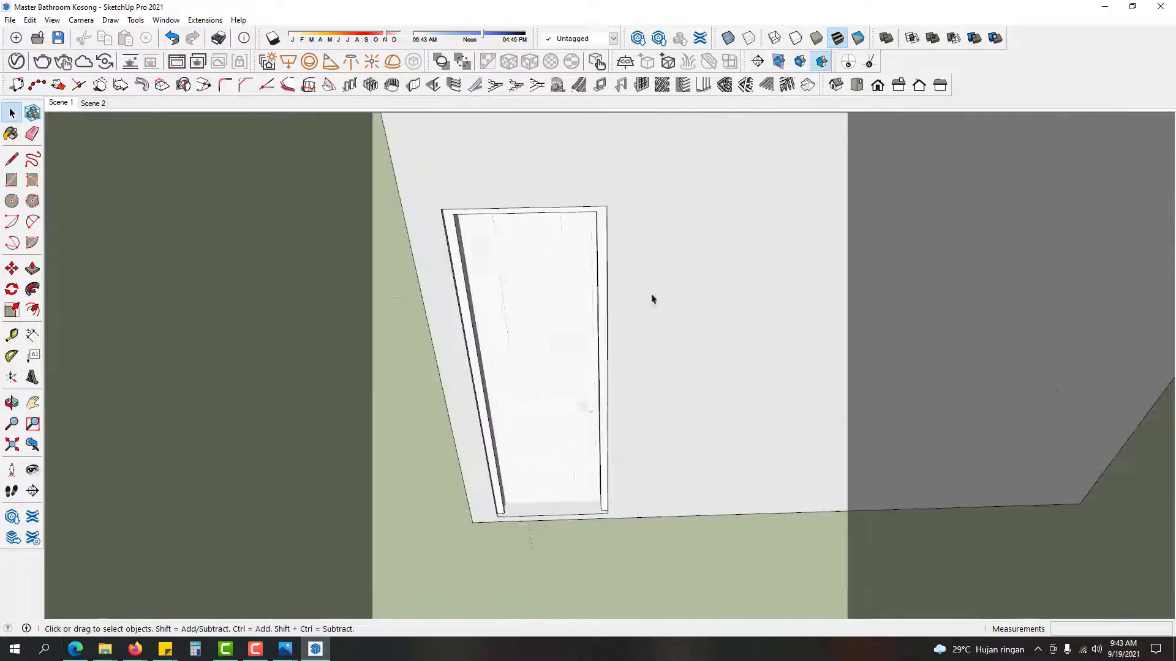
middle_drag(651, 298, 701, 341)
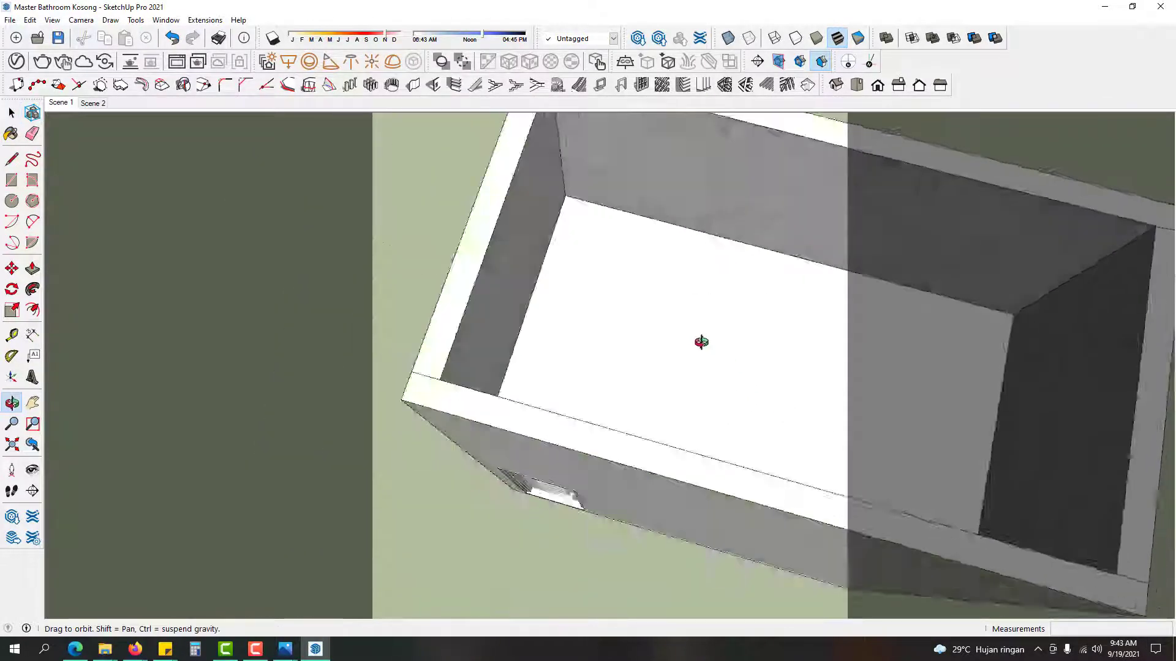
middle_drag(816, 357, 530, 360)
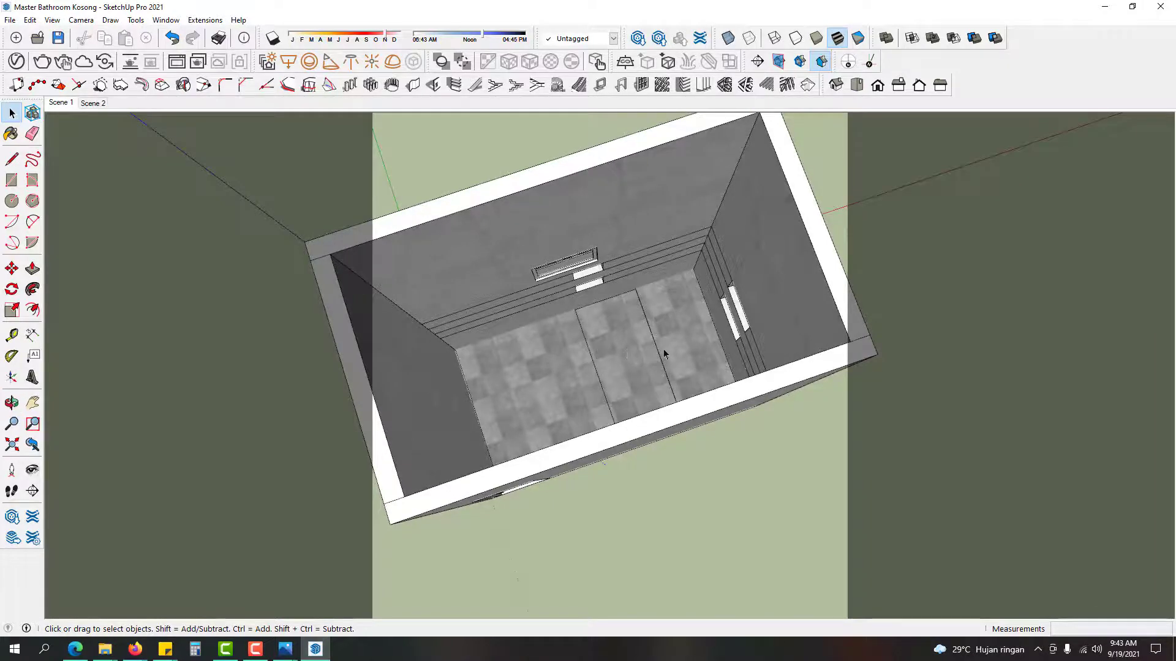
middle_drag(665, 354, 359, 386)
key(space)
scroll(622, 310, up, 3)
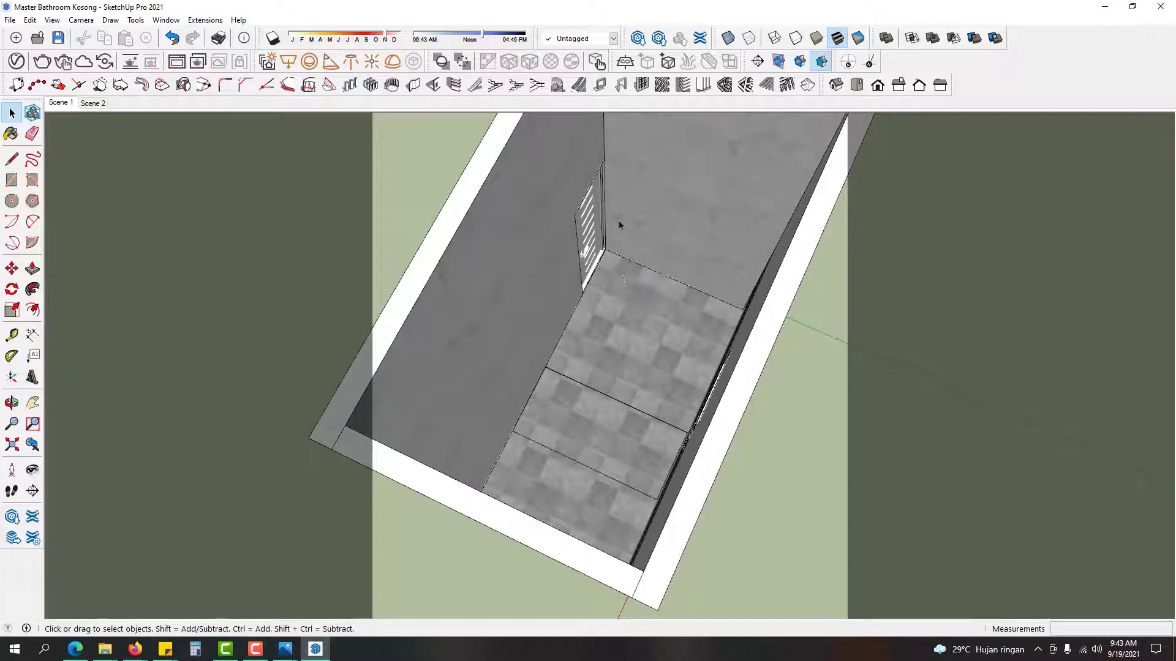
middle_drag(615, 291, 474, 271)
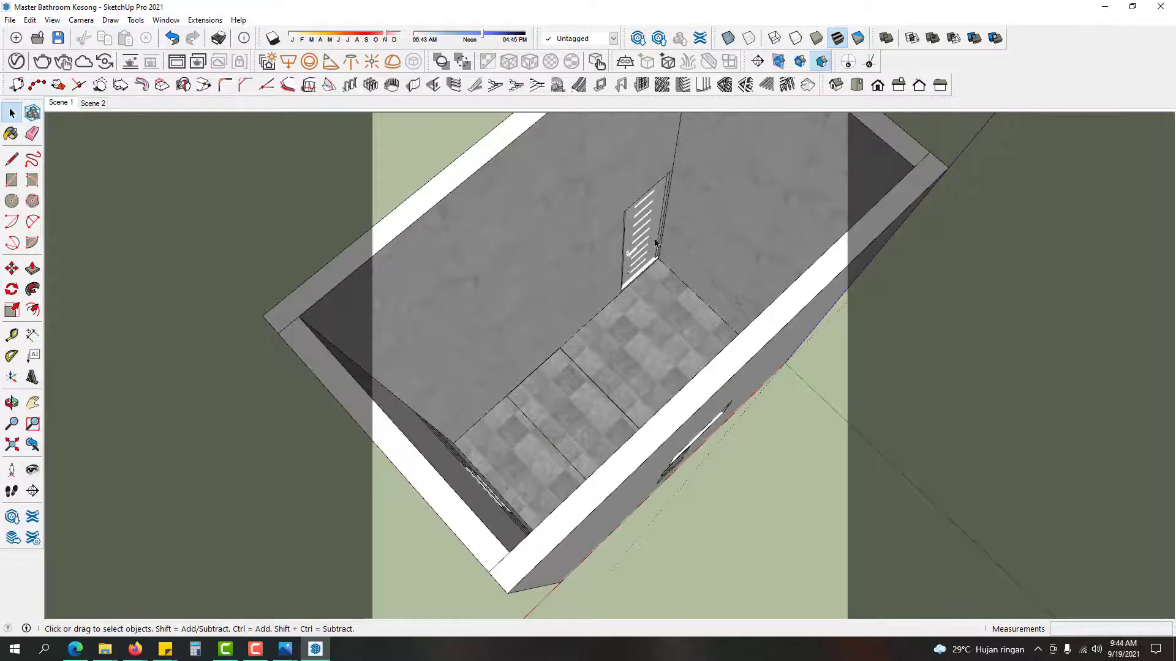
Step: Open the Pintu door component for editing and bring its frame and leaf into view
scroll(650, 232, up, 5)
double_click(643, 219)
middle_drag(643, 219, 714, 388)
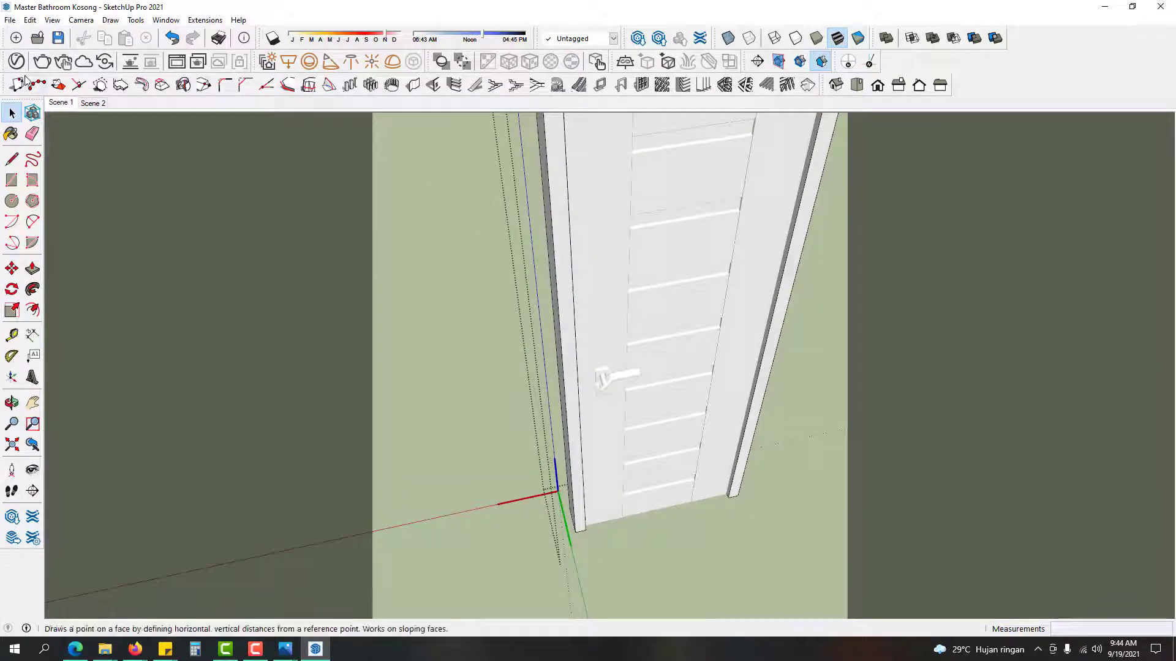
Step: Add Plastic Simple Shiny Gray from the V-Ray Plastic material library to the scene materials
click(637, 38)
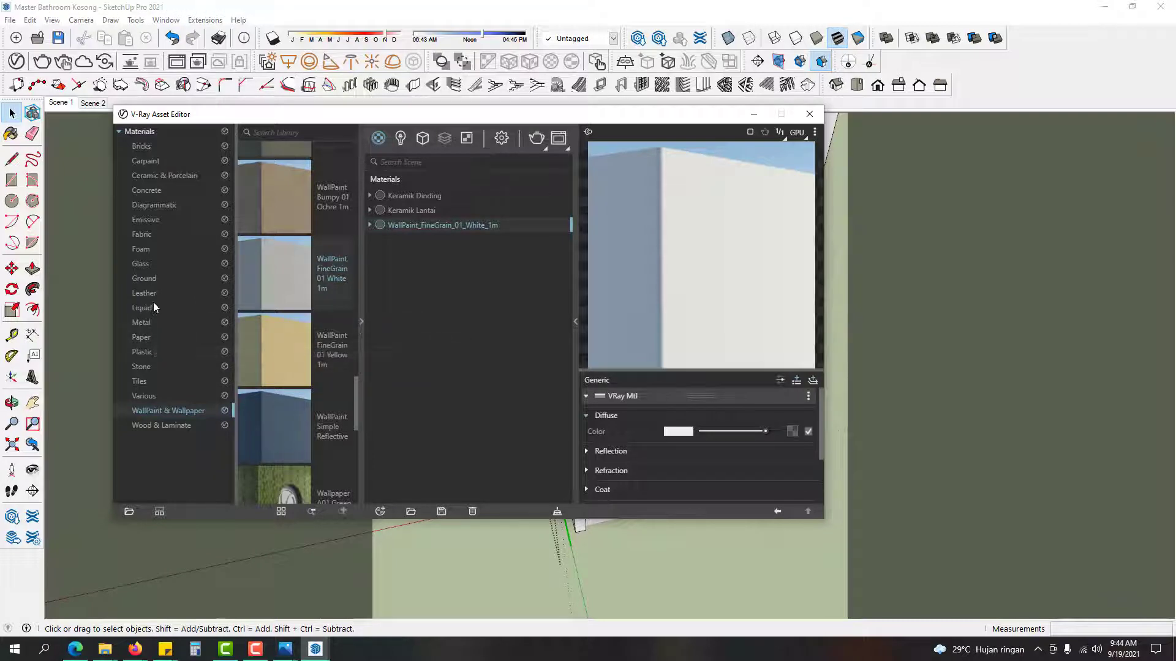
click(149, 351)
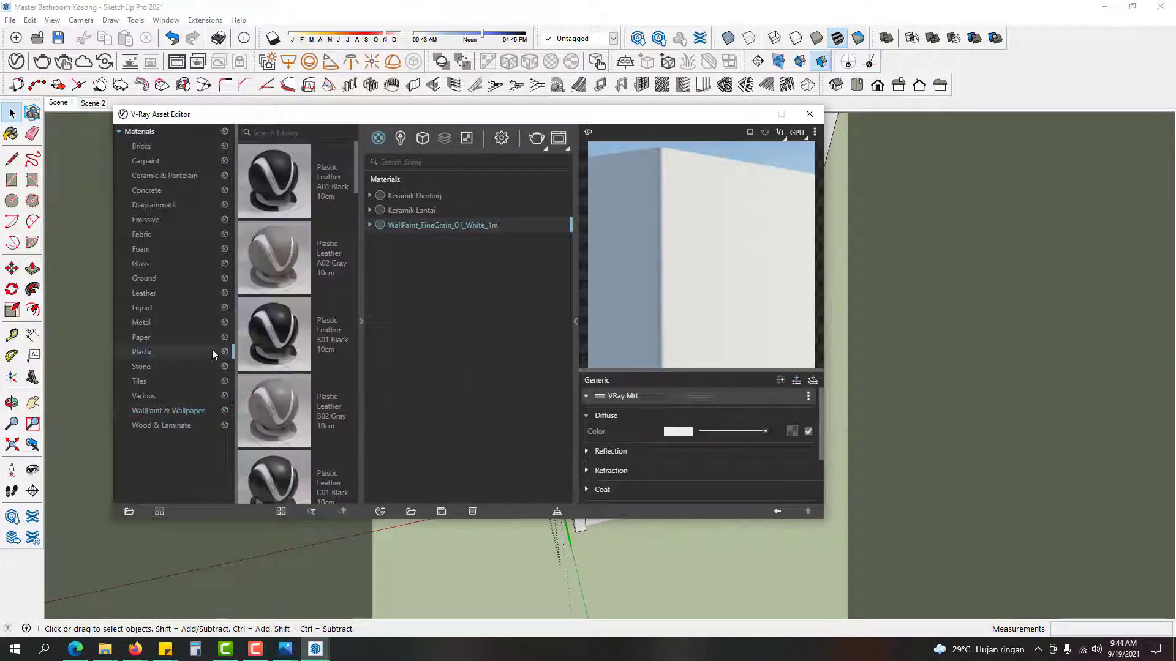
scroll(276, 411, down, 10)
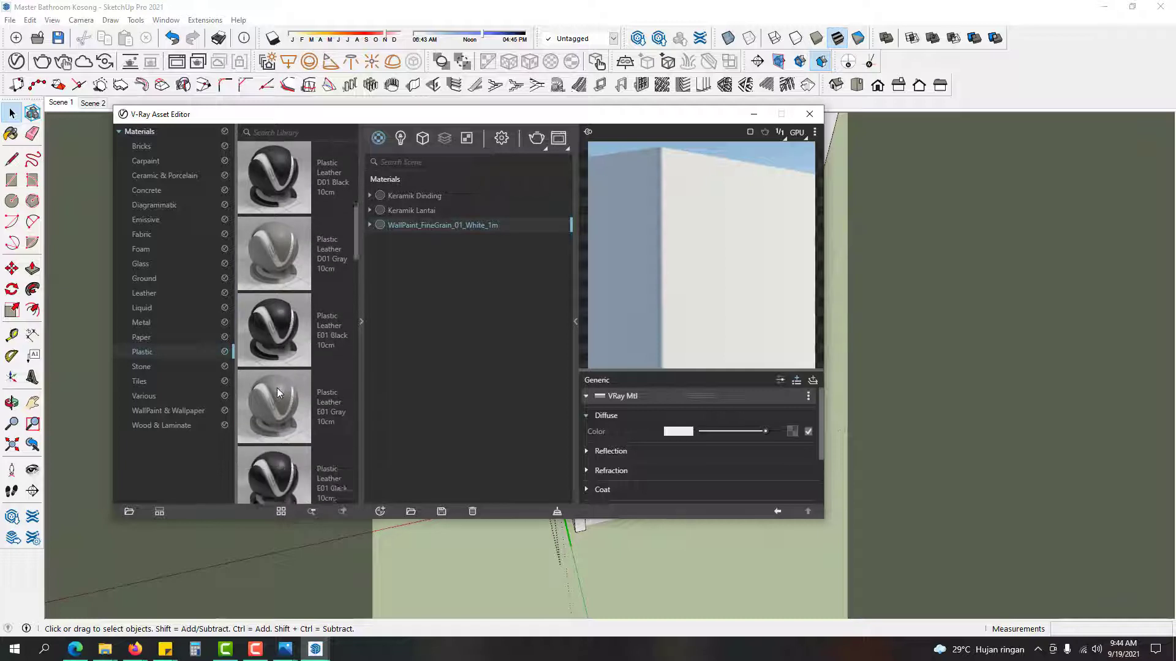
scroll(276, 392, down, 2)
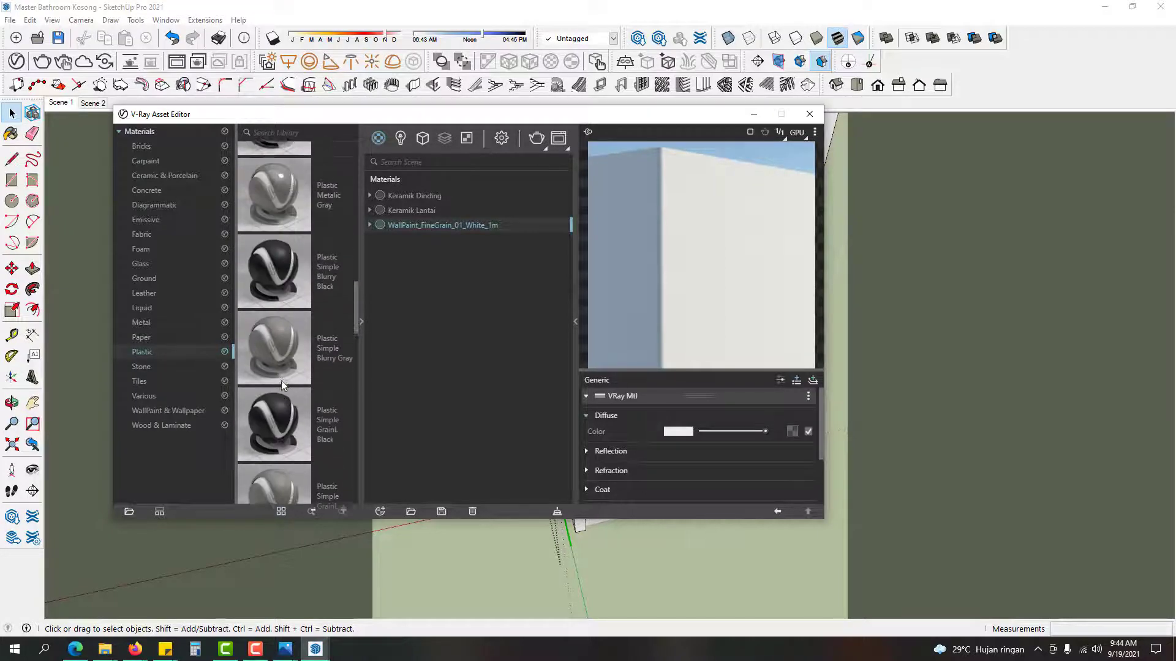
scroll(281, 385, up, 3)
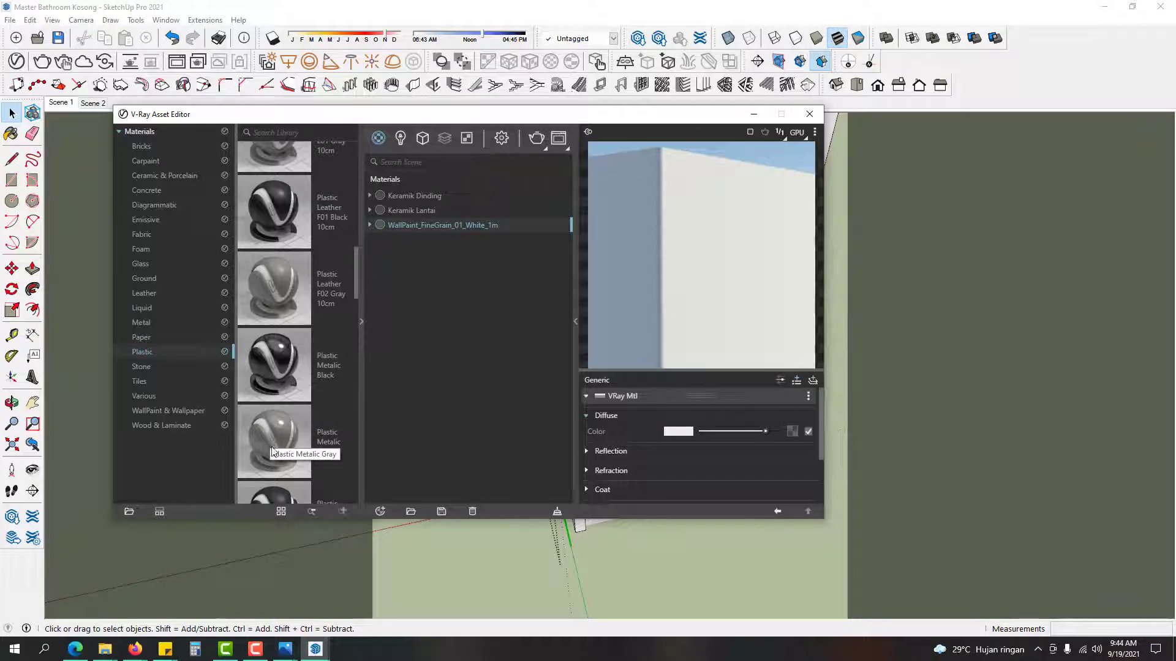
scroll(302, 431, down, 10)
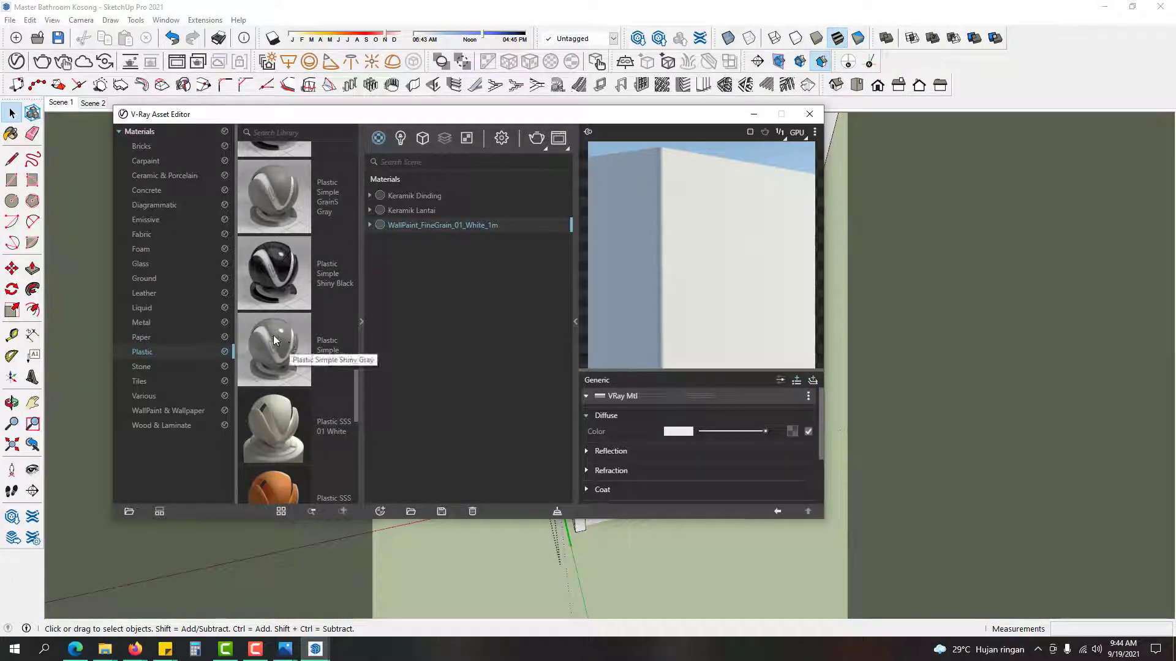
drag(273, 344, 471, 289)
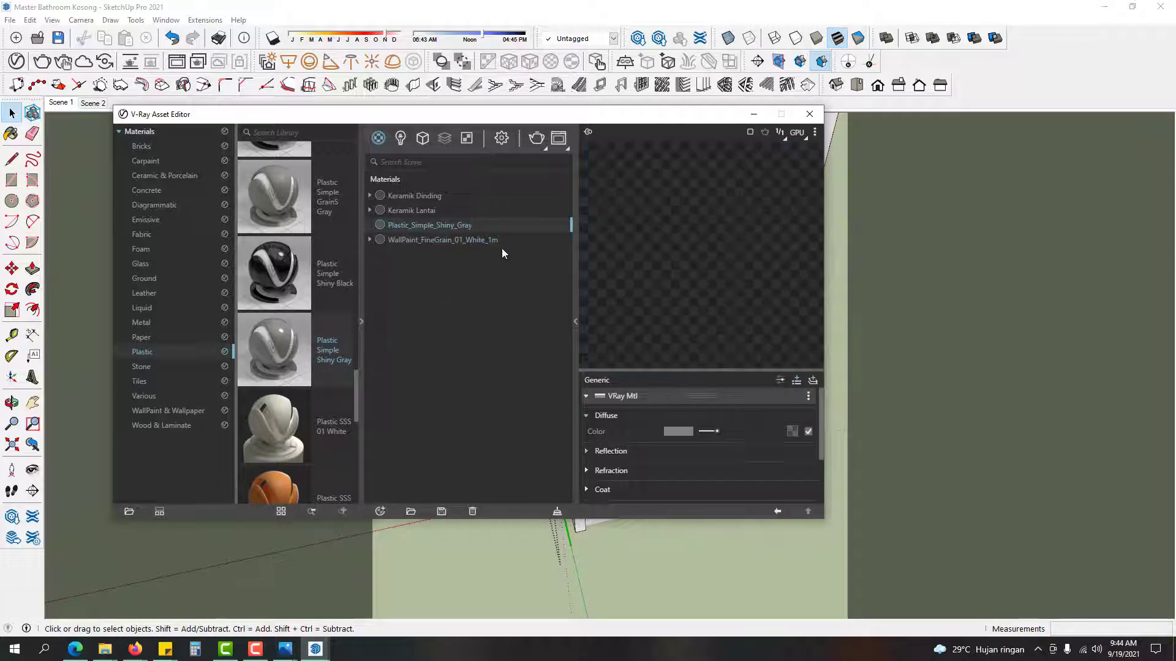
Step: Rename the Plastic_Simple_Shiny_Gray scene material as Plastic_Simple_Shiny_Wahite
right_click(508, 223)
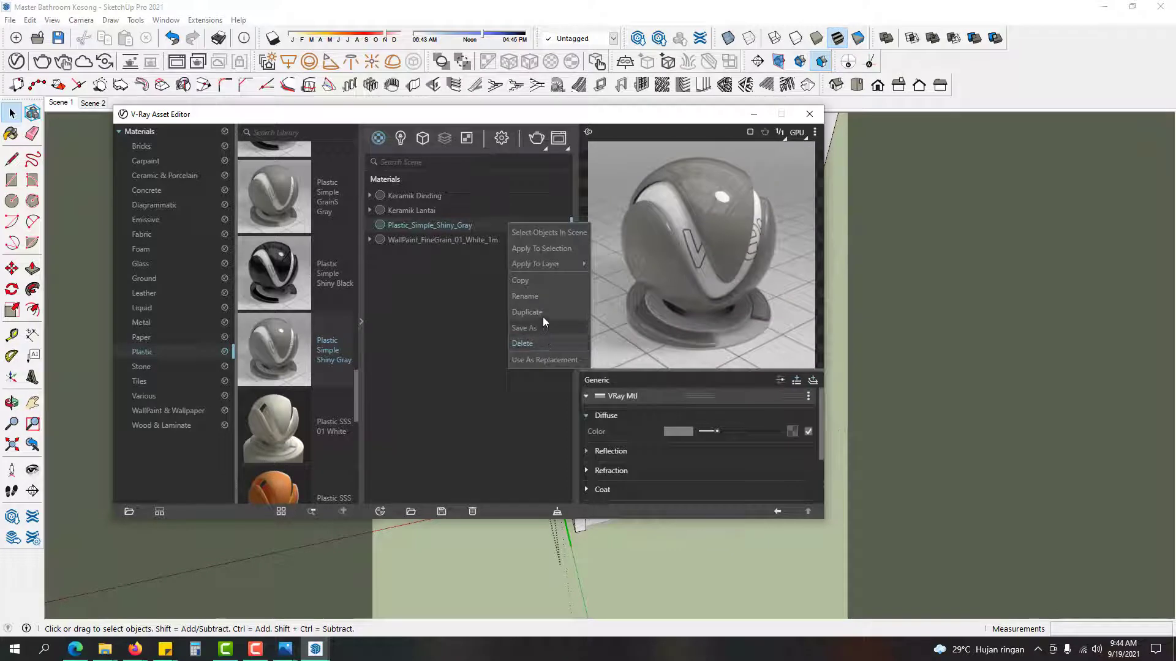
click(546, 296)
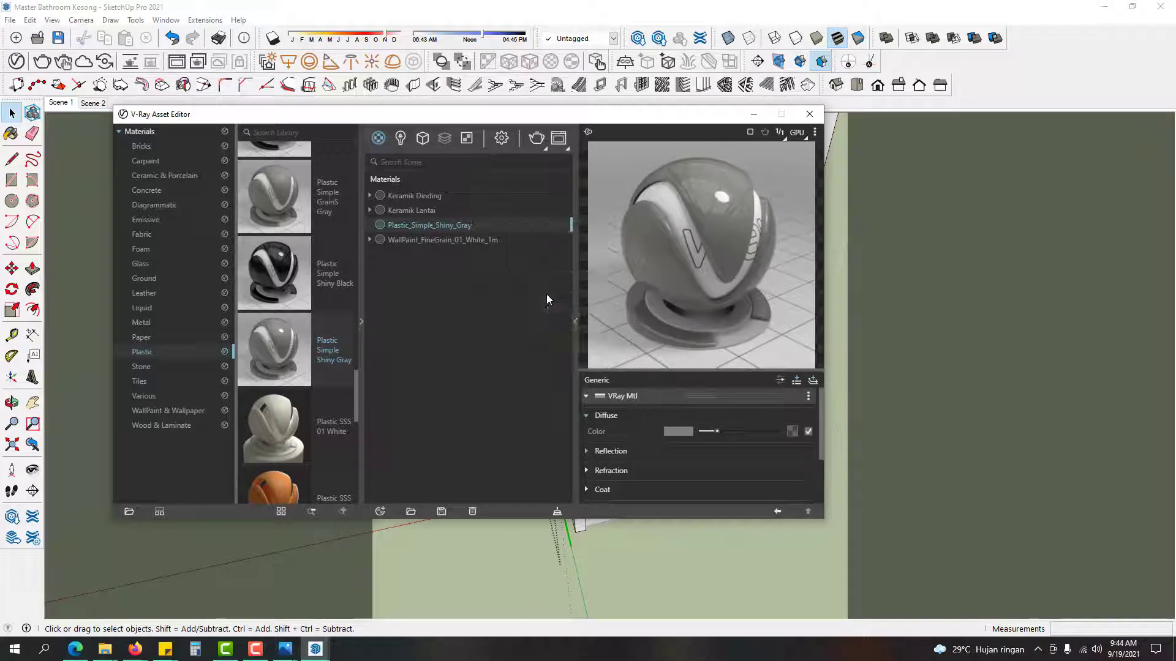
key(BackSpace)
key(BackSpace)
key(BackSpace)
key(BackSpace)
text(Whahite)
key(Return)
Step: Copy the diffuse color of WallPaint_FineGrain_01_White_1m to Plastic_Simple_Shiny_Wahite and close the V-Ray material editor
click(483, 242)
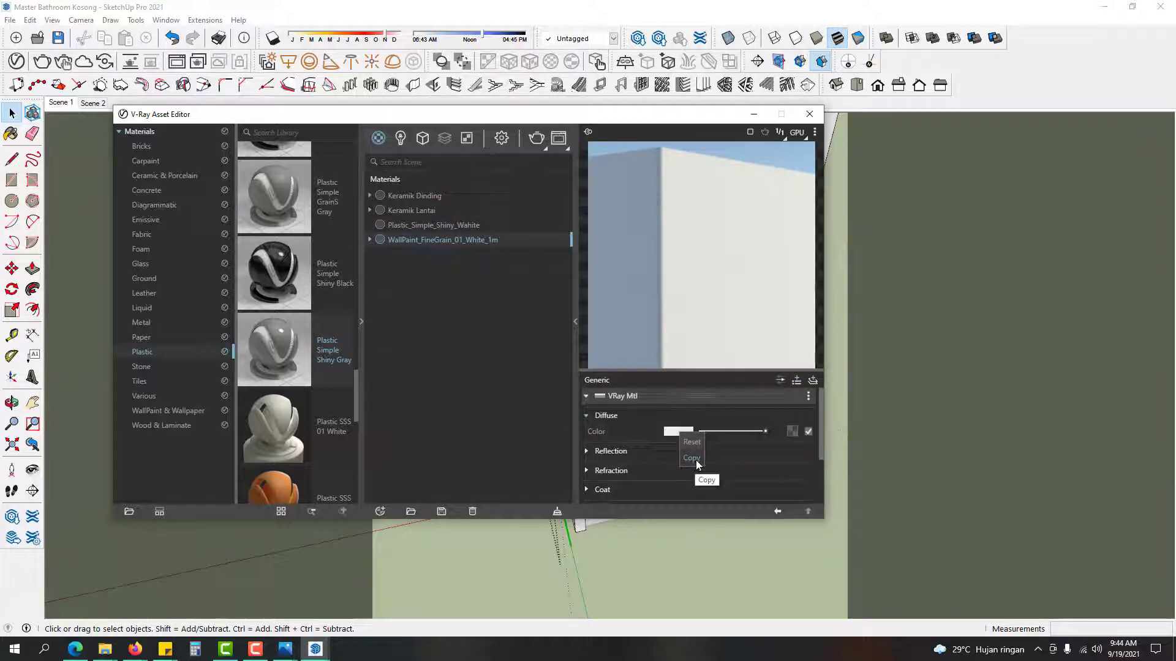
click(694, 459)
click(467, 226)
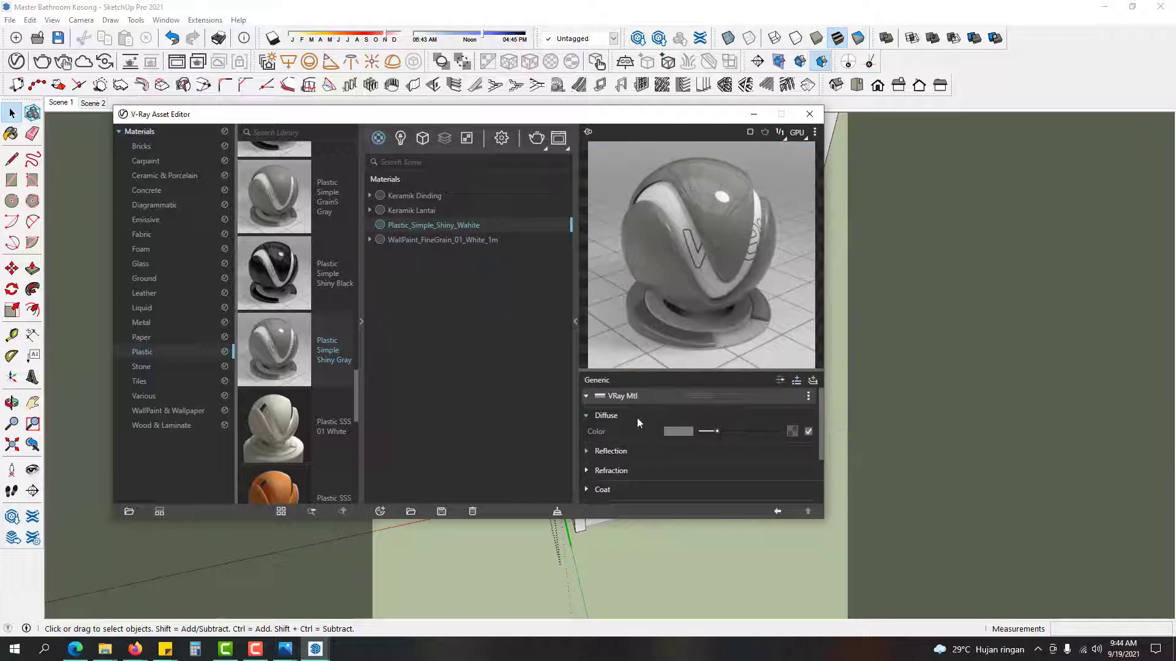
right_click(683, 435)
click(699, 479)
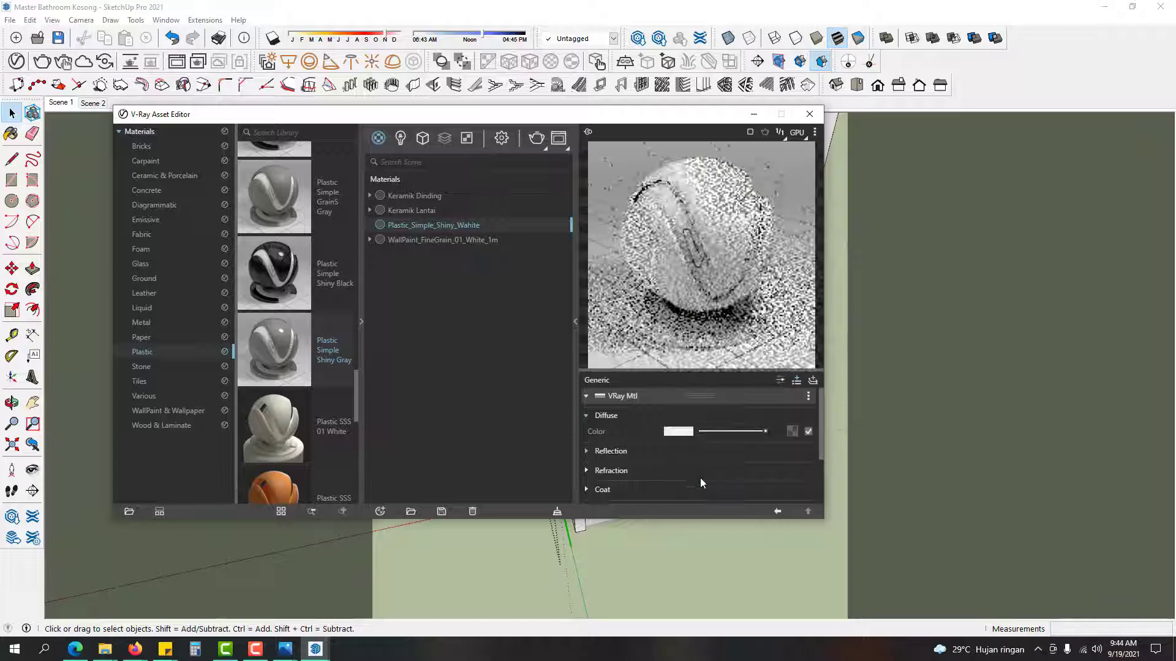
click(808, 115)
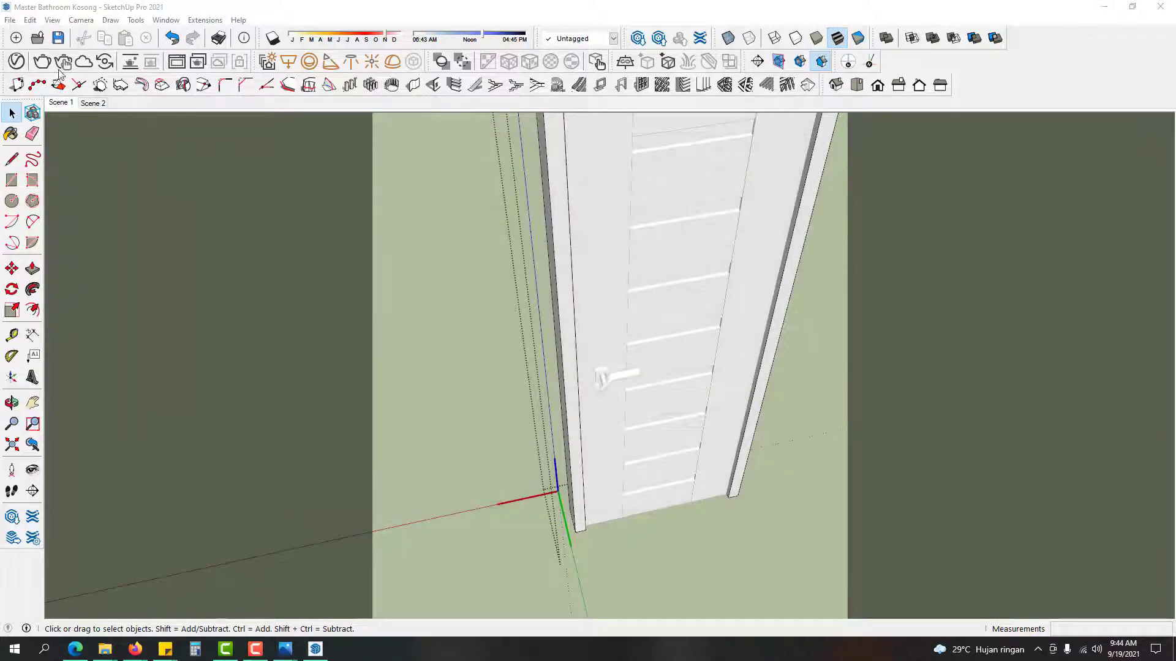
Step: Tint the Plastic_Simple_Shiny_Wahite material pink by setting its green value to 129
click(12, 134)
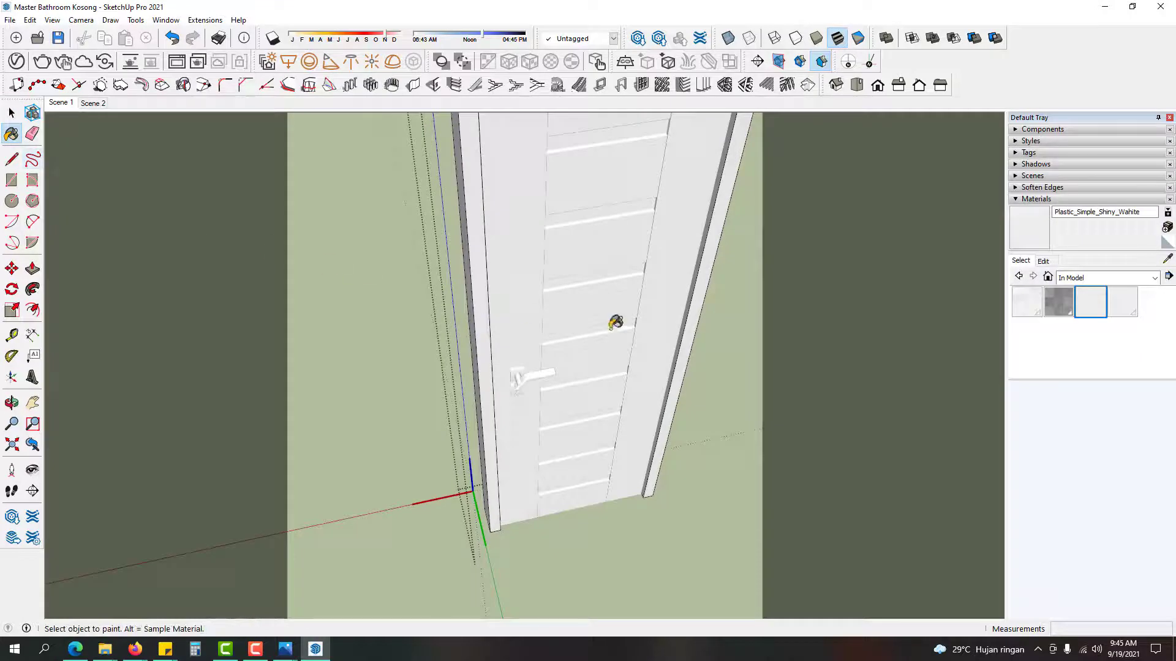
click(1043, 261)
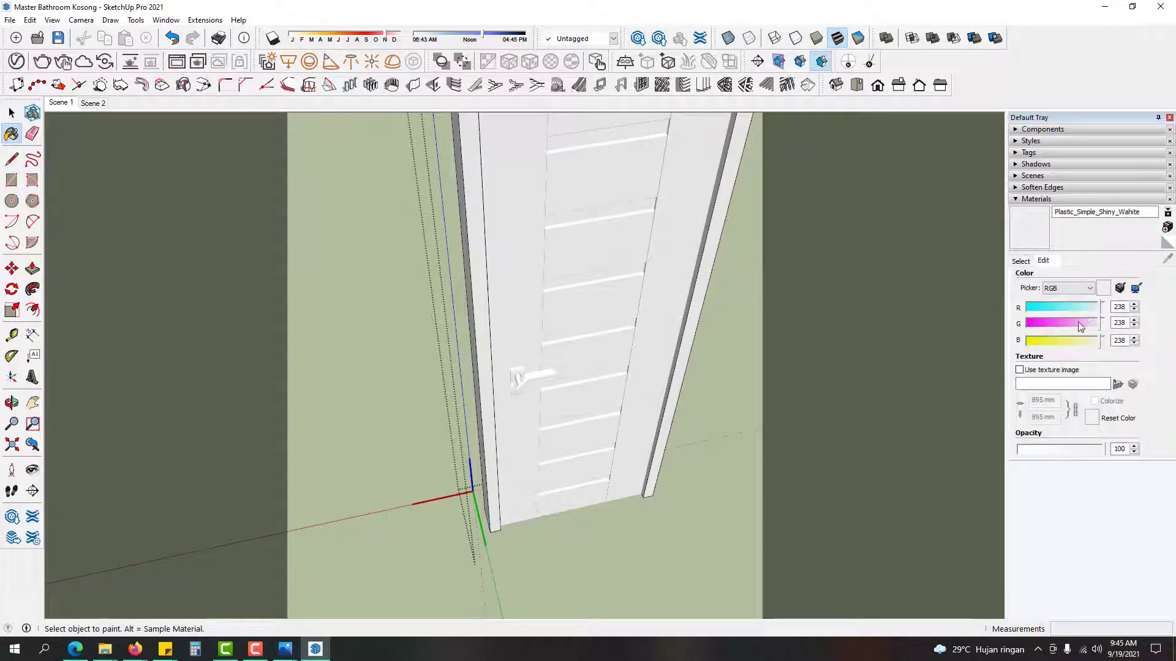
click(1066, 323)
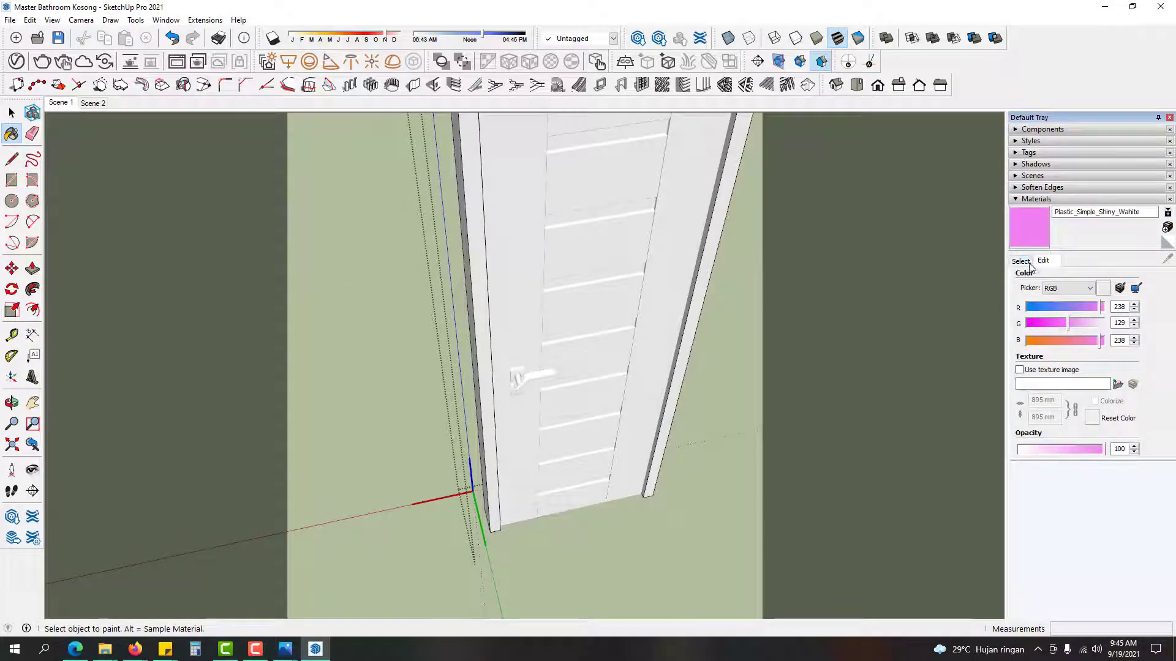
click(1024, 262)
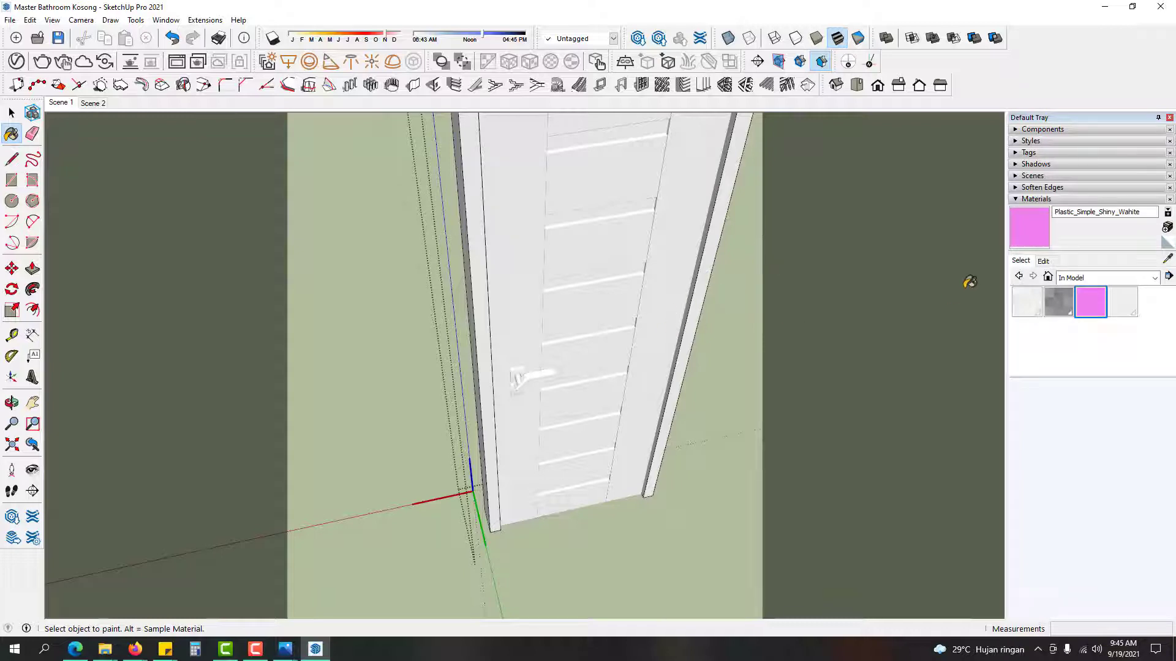
Step: Paint the door leaf and door frame with Plastic_Simple_Shiny_Wahite
middle_drag(716, 247, 667, 291)
mouse_move(704, 249)
middle_down()
mouse_move(659, 265)
mouse_move(598, 354)
mouse_move(613, 307)
middle_up()
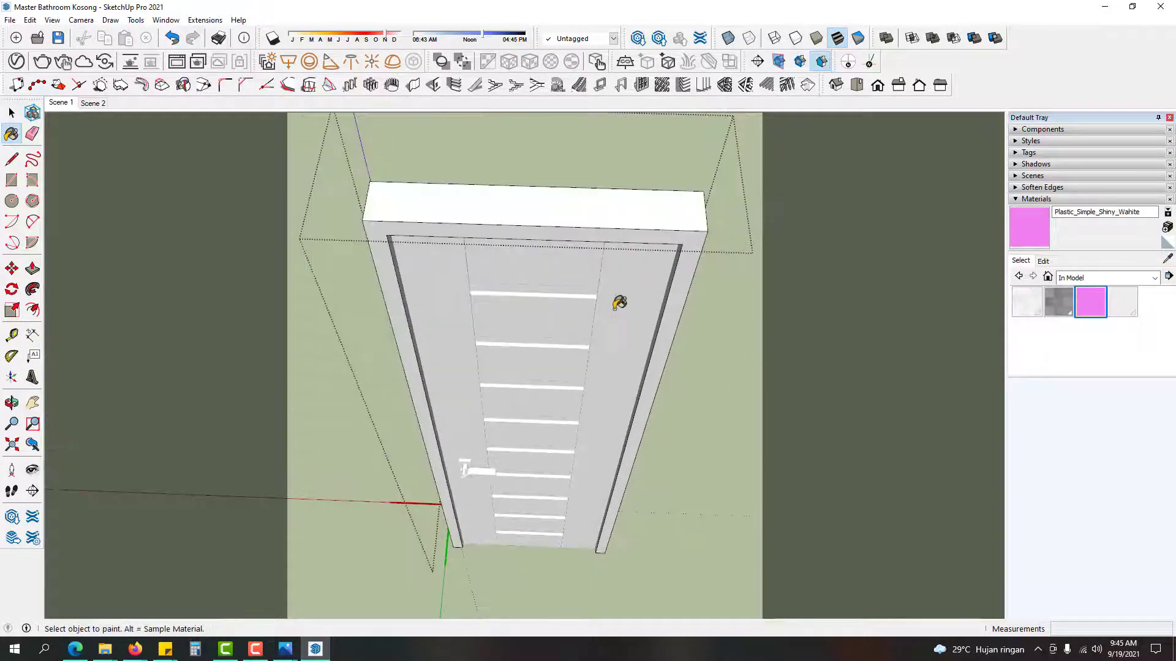
click(618, 304)
click(689, 223)
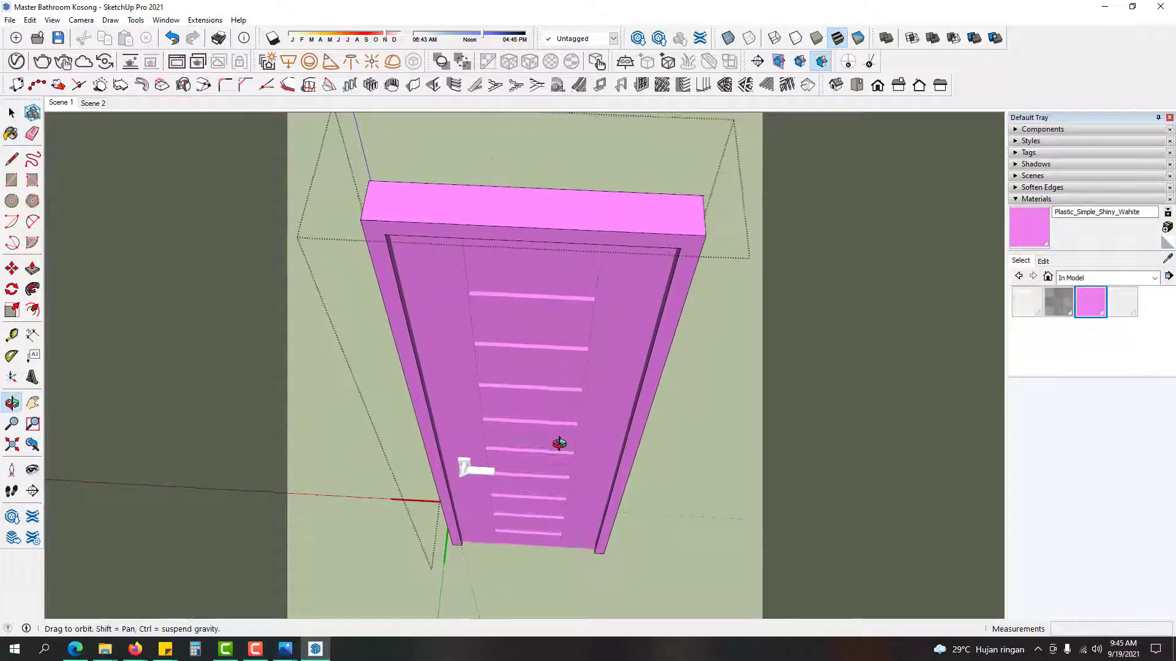
Step: Select the door handle and add Plastic Simple GrainS Black from the V-Ray Plastic library to the scene materials
scroll(560, 447, up, 3)
key(space)
scroll(445, 475, up, 2)
click(447, 475)
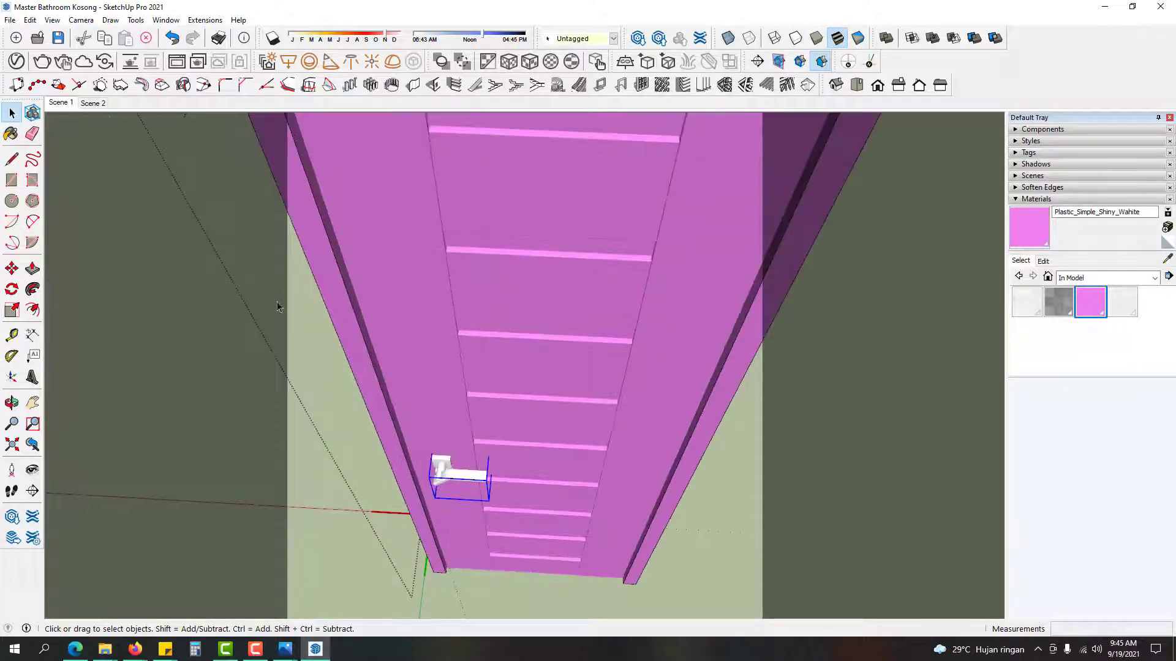
click(14, 62)
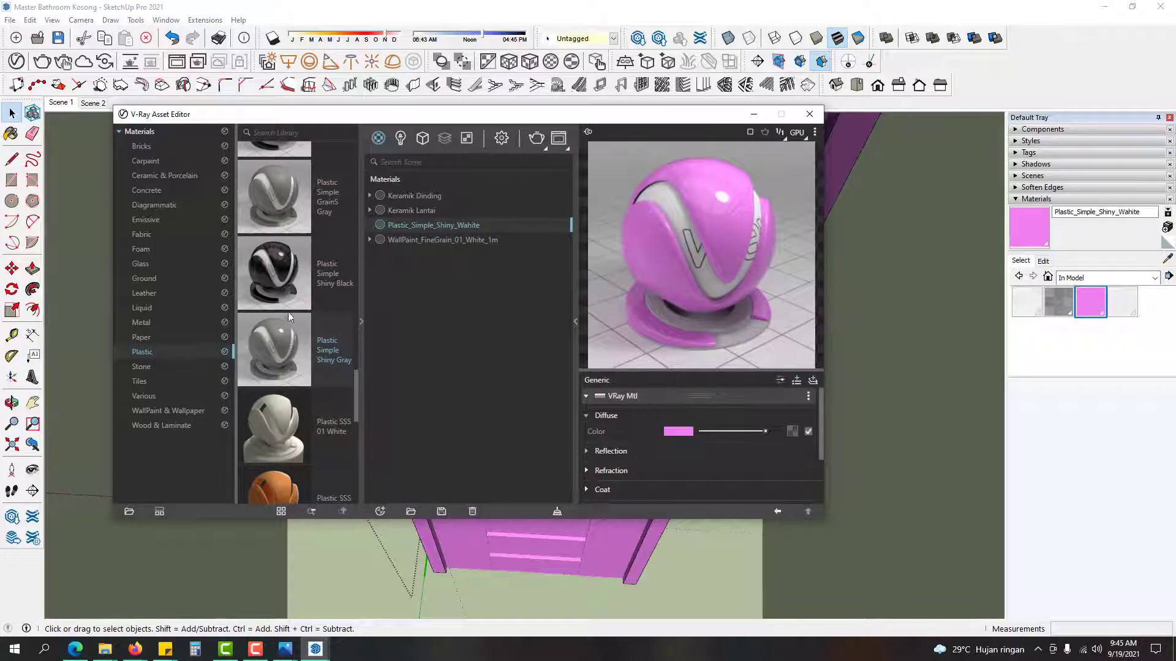
scroll(289, 312, up, 5)
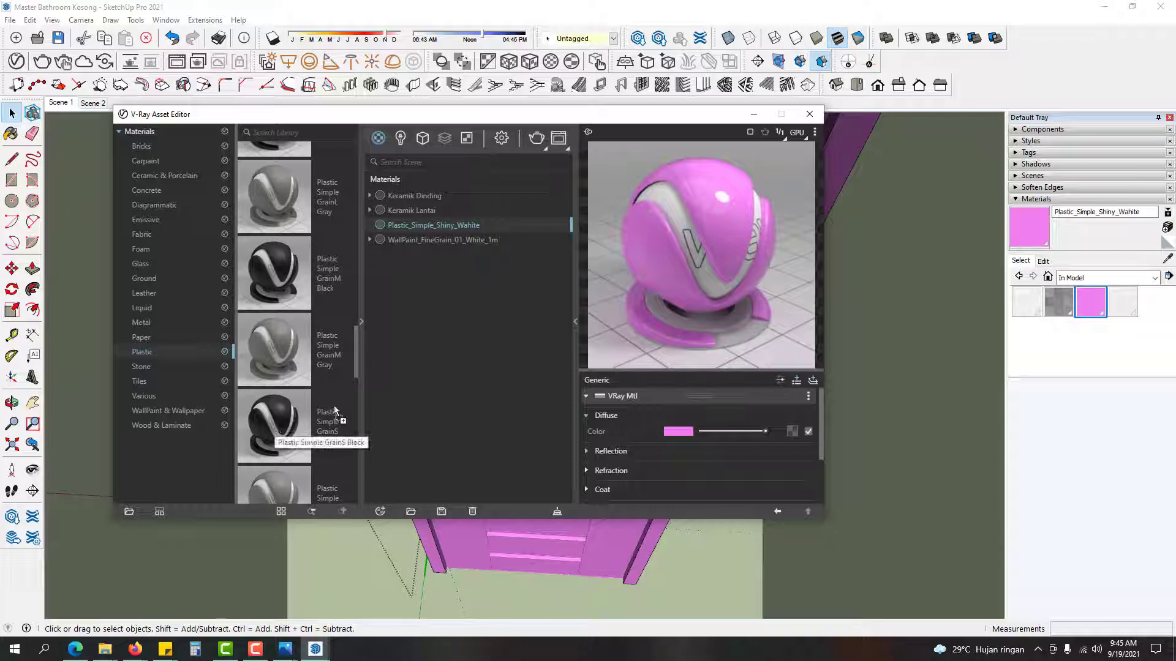
drag(333, 407, 461, 347)
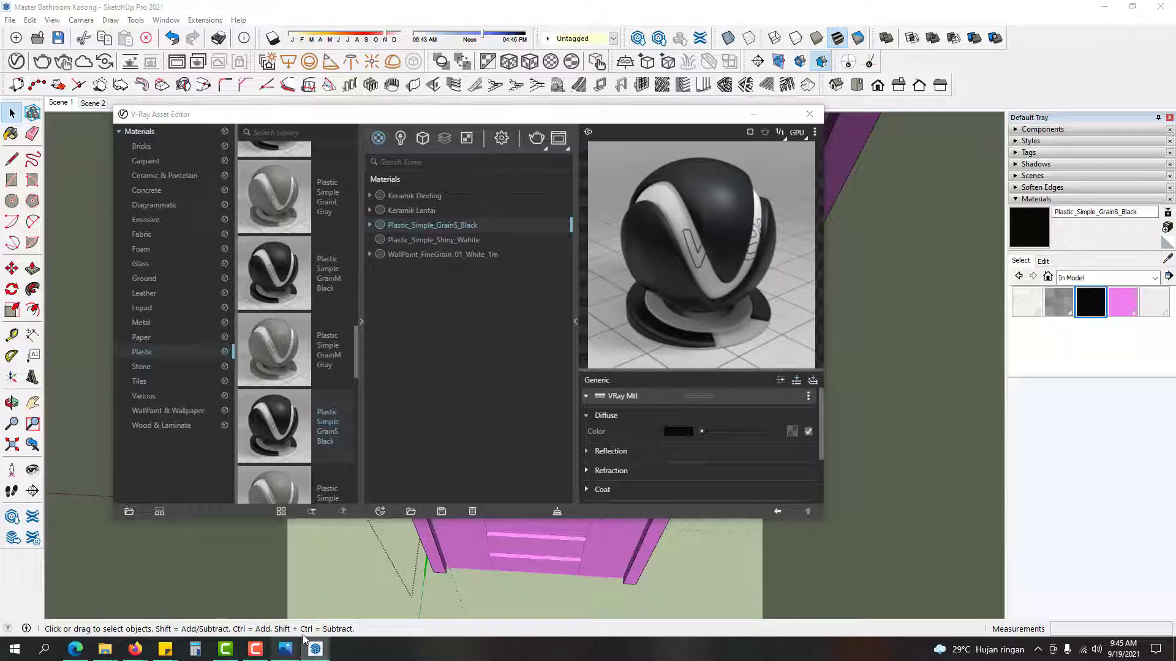
Step: Check the door handle in the reference panorama in Photos, return to SketchUp and paint the handle with Plastic_Simple_GrainS_Black
mouse_move(286, 650)
click(351, 587)
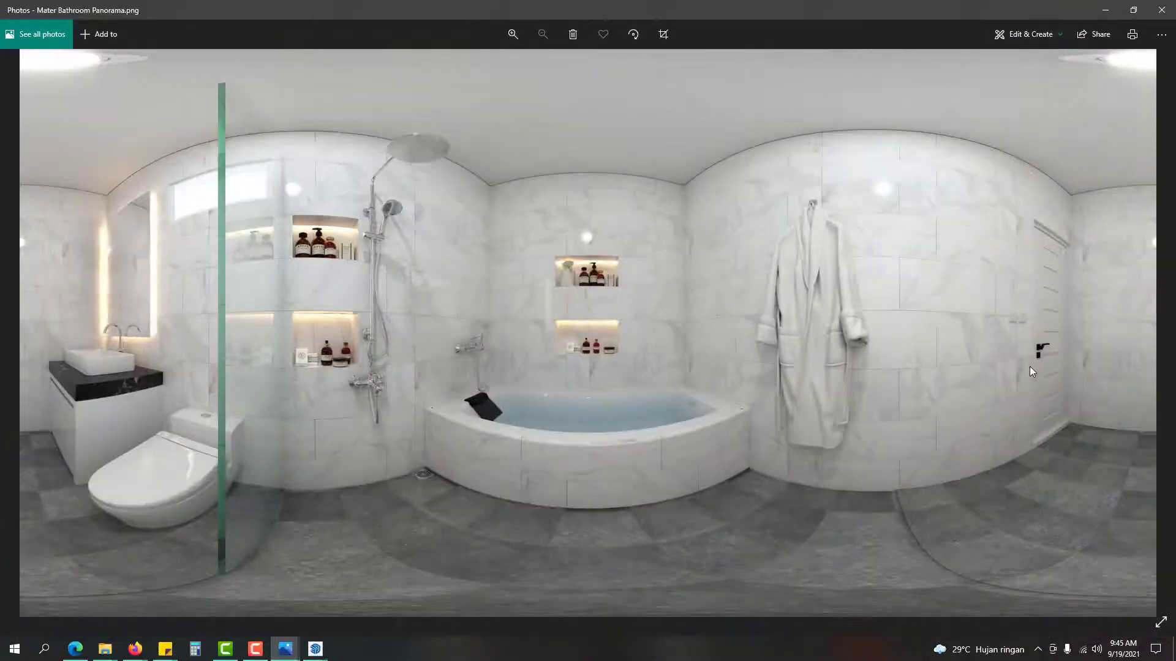
scroll(1030, 366, up, 4)
scroll(1057, 336, down, 4)
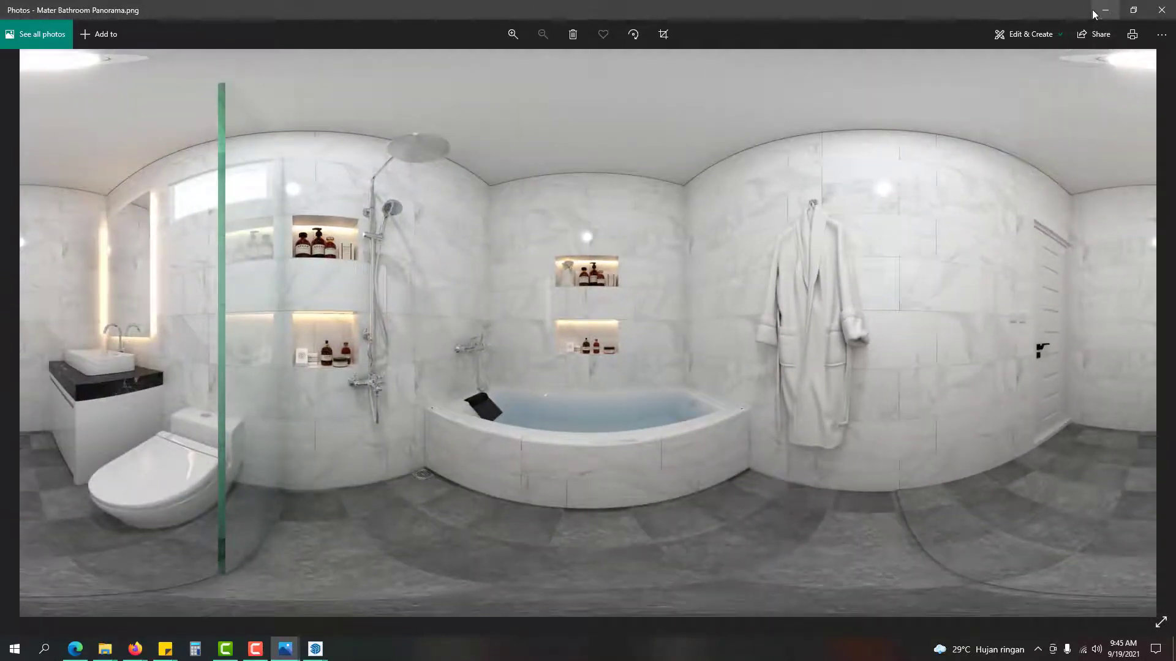
click(1096, 11)
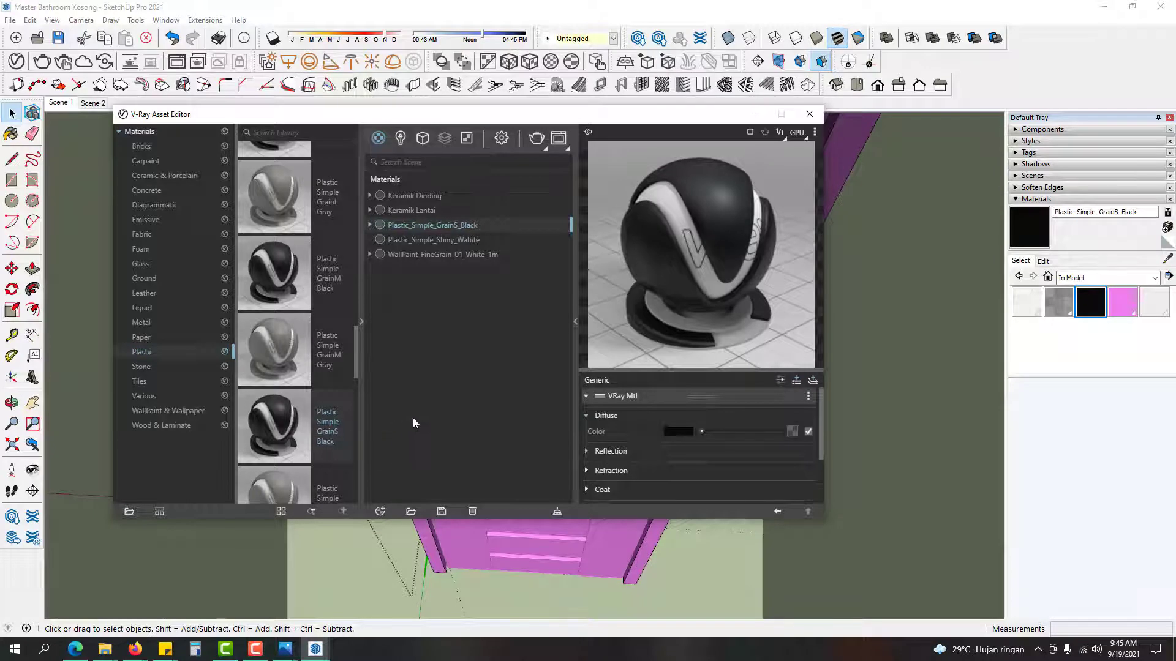
click(811, 117)
click(1040, 230)
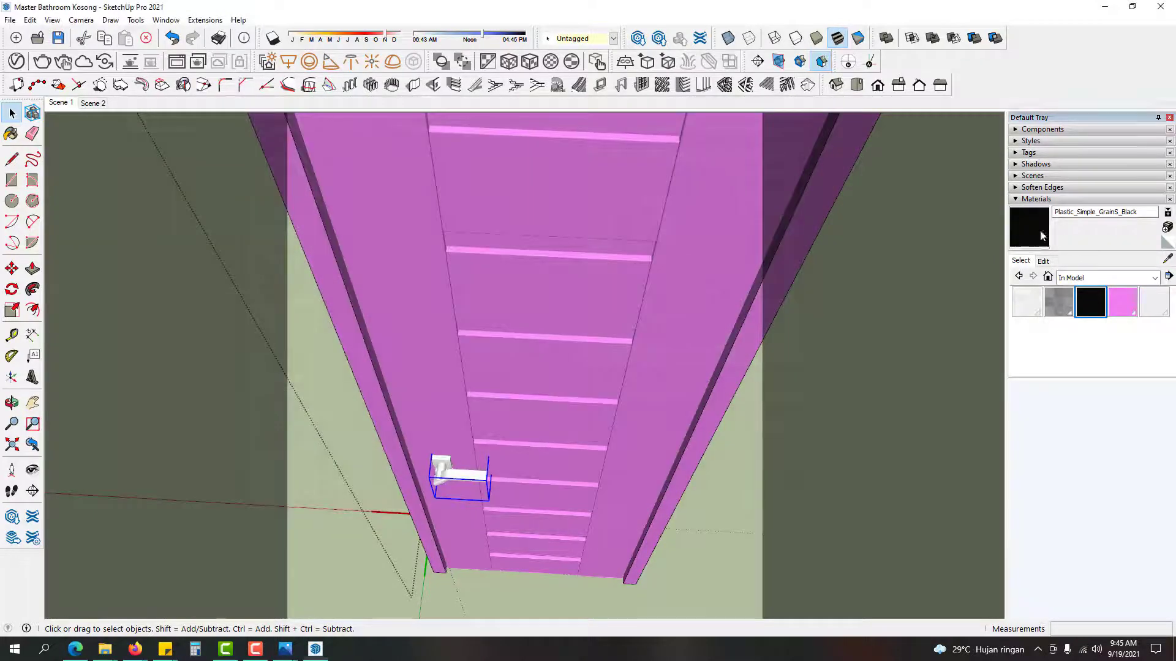
scroll(464, 482, up, 1)
click(445, 465)
scroll(445, 465, up, 1)
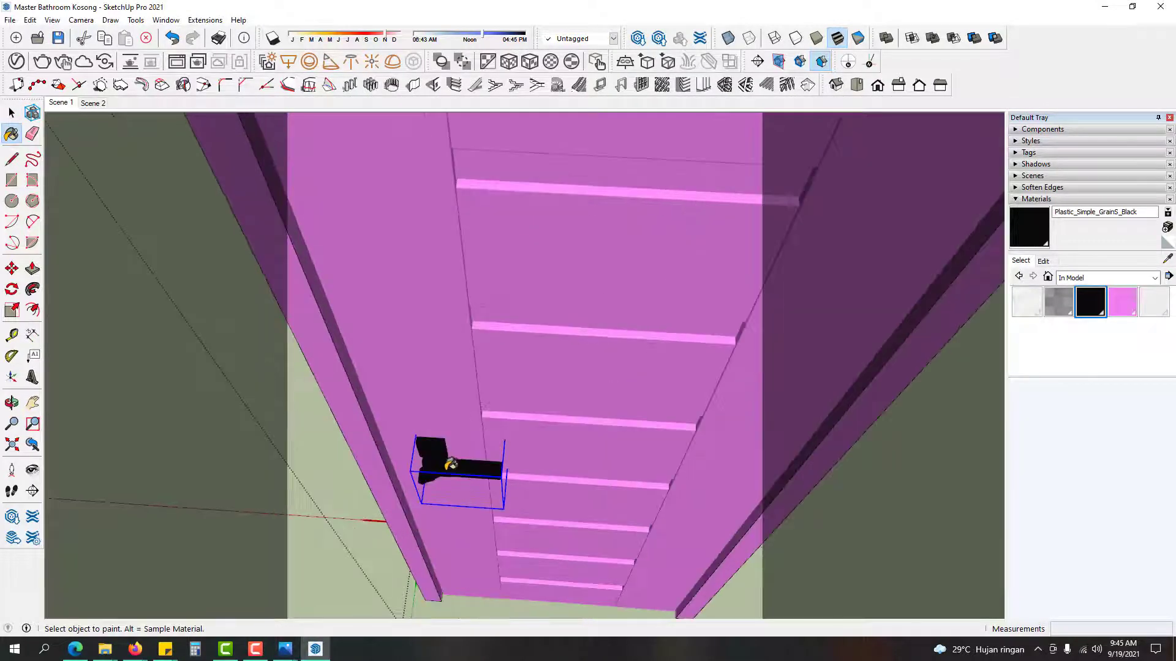
key(space)
Step: Open the bathroom window component for editing and paint its outer frame with Plastic_Simple_Shiny_Wahite
scroll(564, 457, down, 1)
mouse_move(564, 456)
middle_down()
mouse_move(517, 349)
mouse_move(553, 379)
mouse_move(104, 357)
middle_up()
scroll(560, 398, down, 5)
middle_drag(570, 398, 641, 331)
scroll(641, 330, up, 2)
double_click(653, 329)
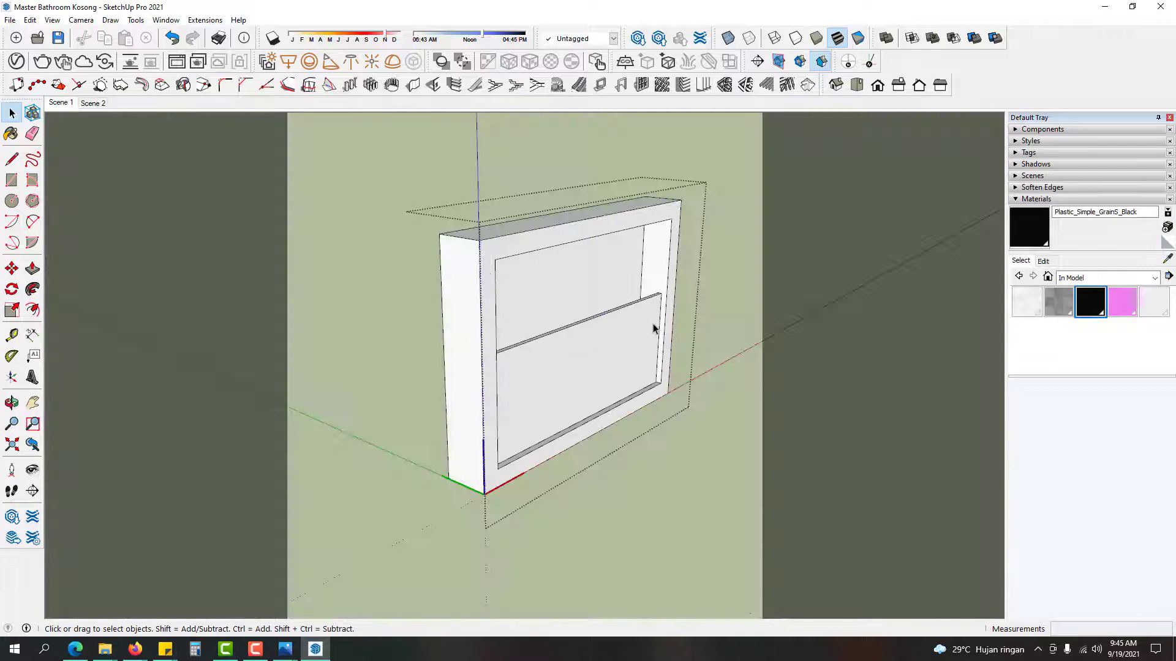
click(637, 224)
click(1122, 301)
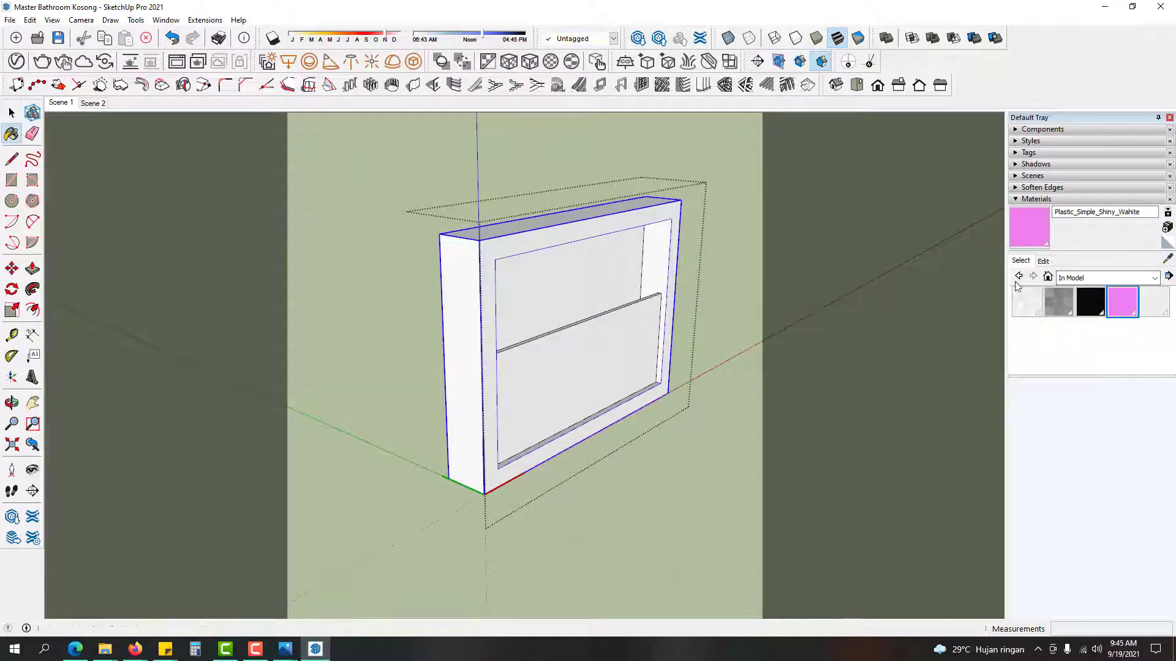
click(664, 215)
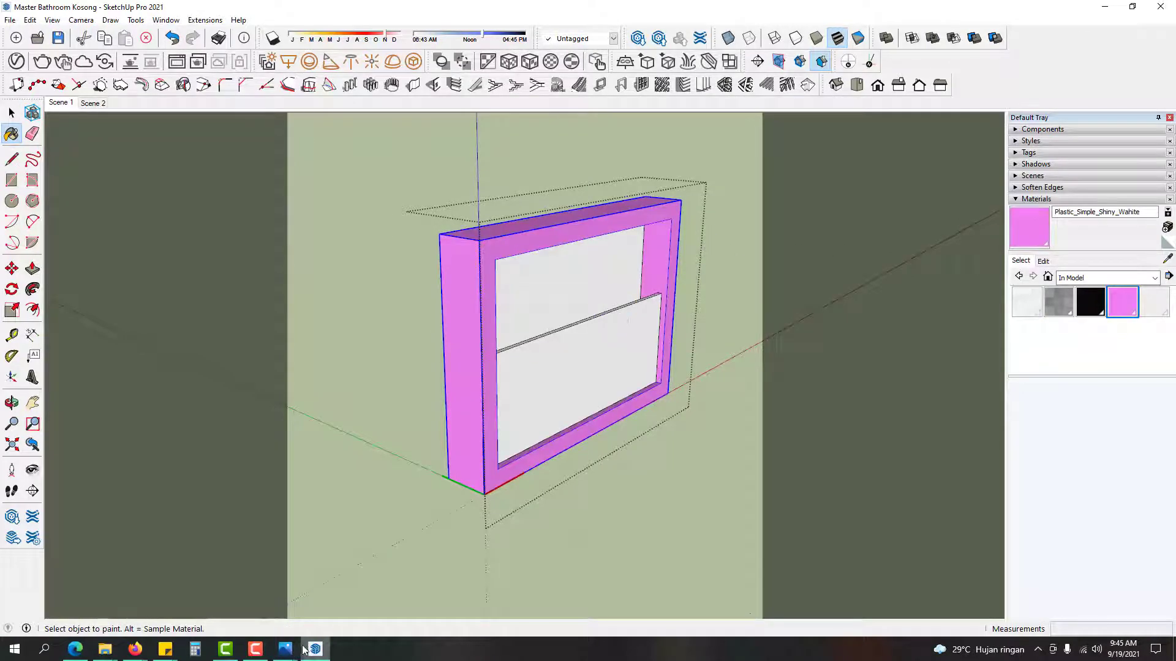
Step: Check the window in the Photos reference render, return to SketchUp and add Glass Window Neutral from the V-Ray Glass library to the scene
mouse_move(284, 649)
click(223, 583)
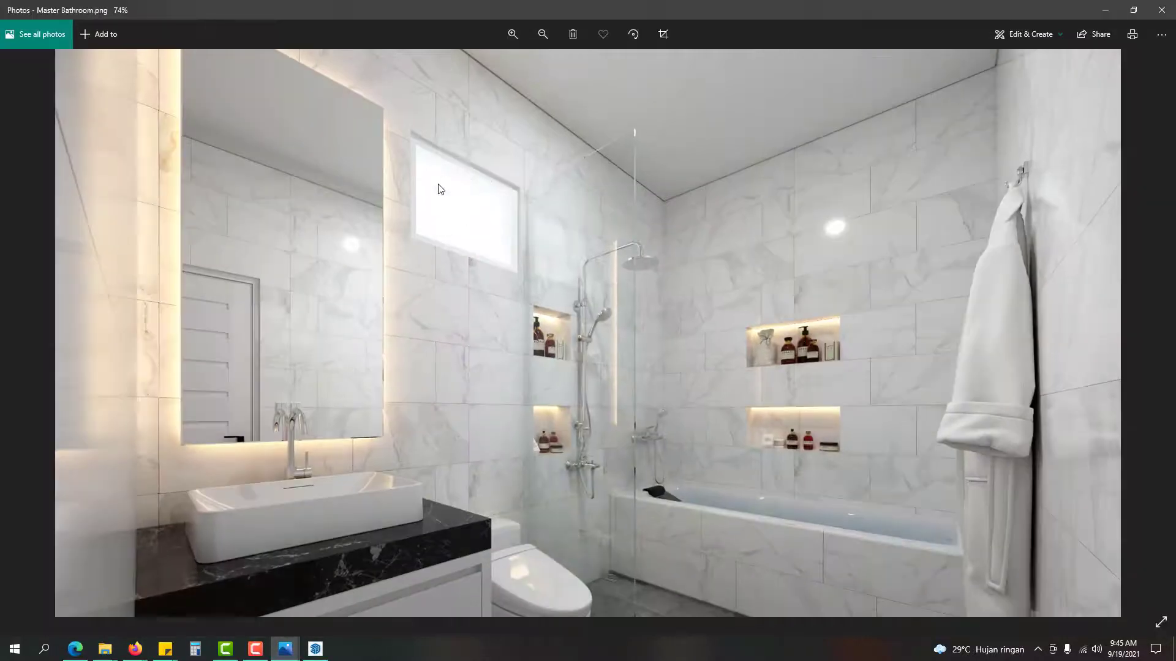
click(1106, 10)
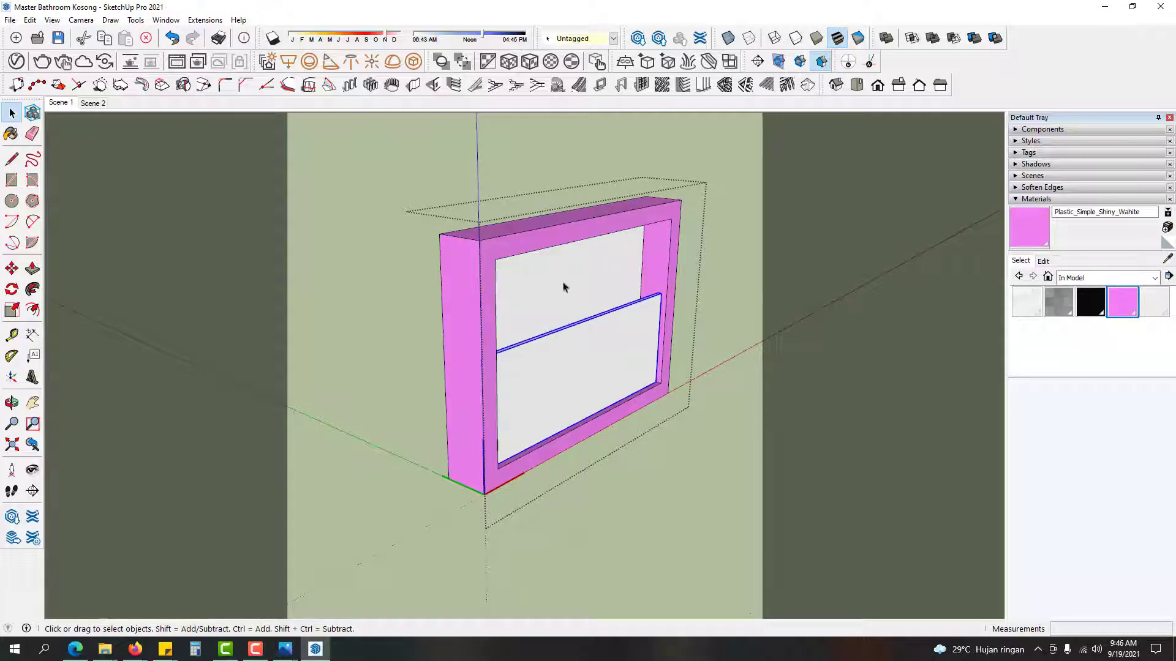
middle_drag(564, 285, 415, 323)
click(16, 62)
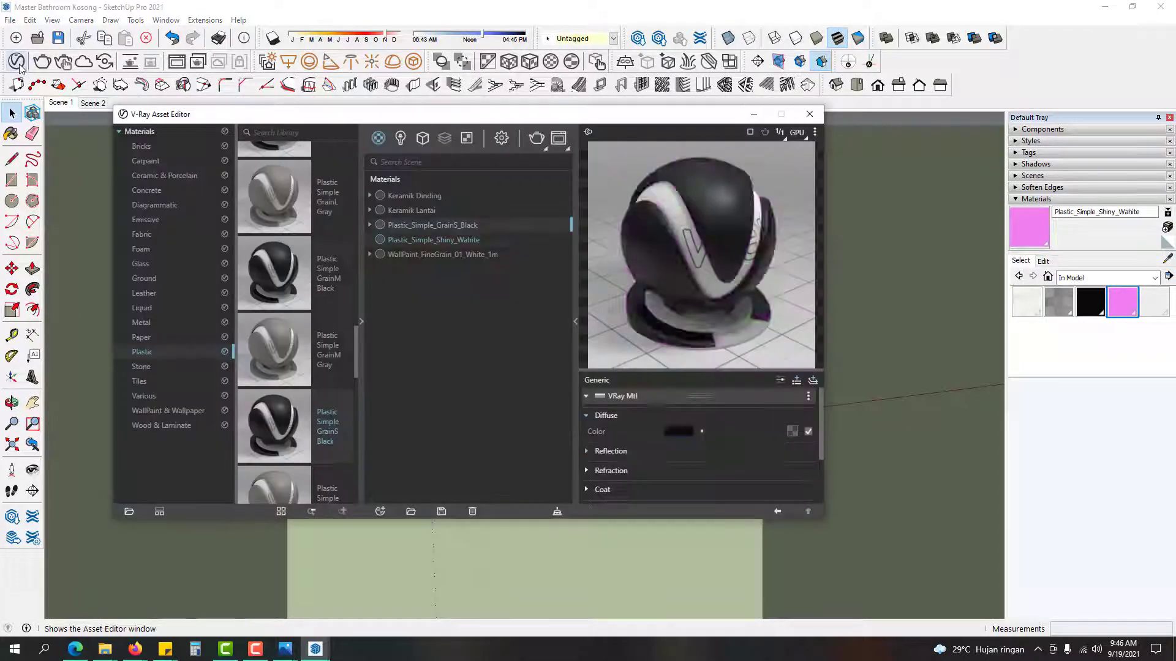
click(158, 266)
scroll(310, 388, down, 5)
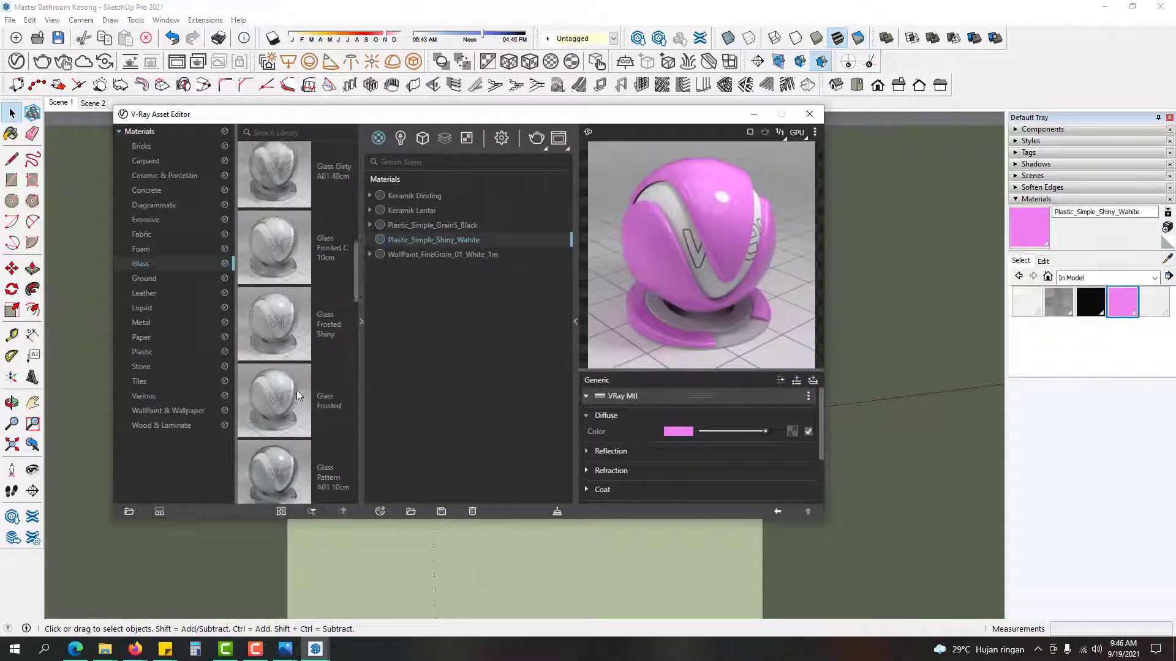
scroll(297, 396, down, 10)
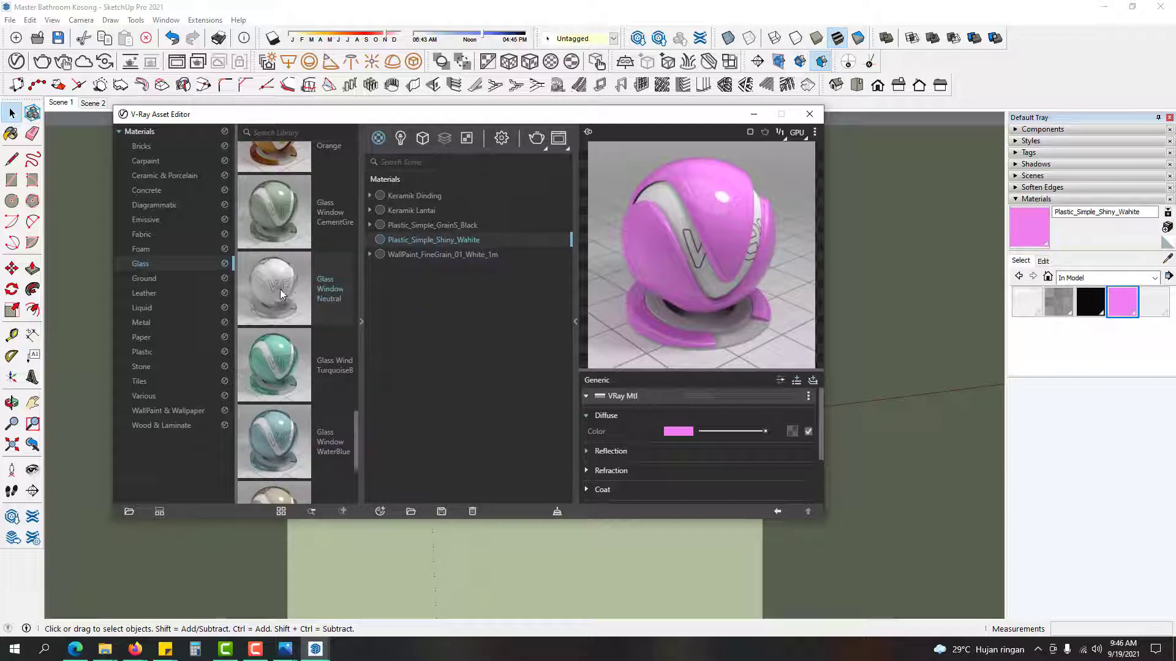
drag(280, 289, 466, 294)
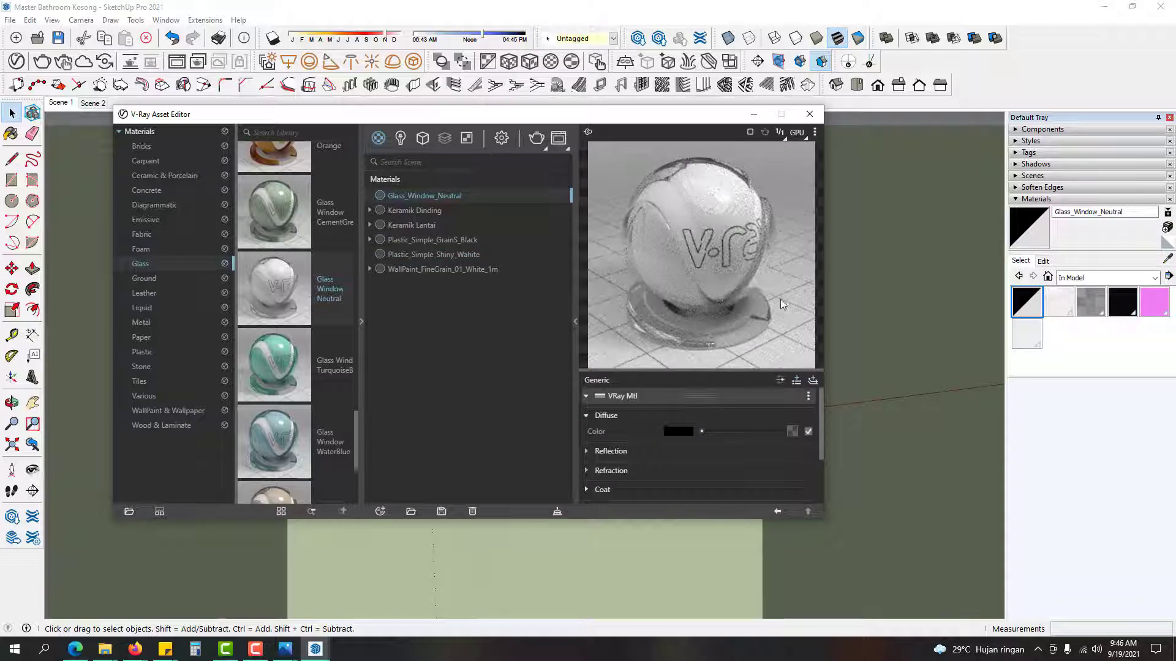
click(809, 114)
Step: Paint the two window panes with Glass_Window_Neutral and leave the window component
key(b)
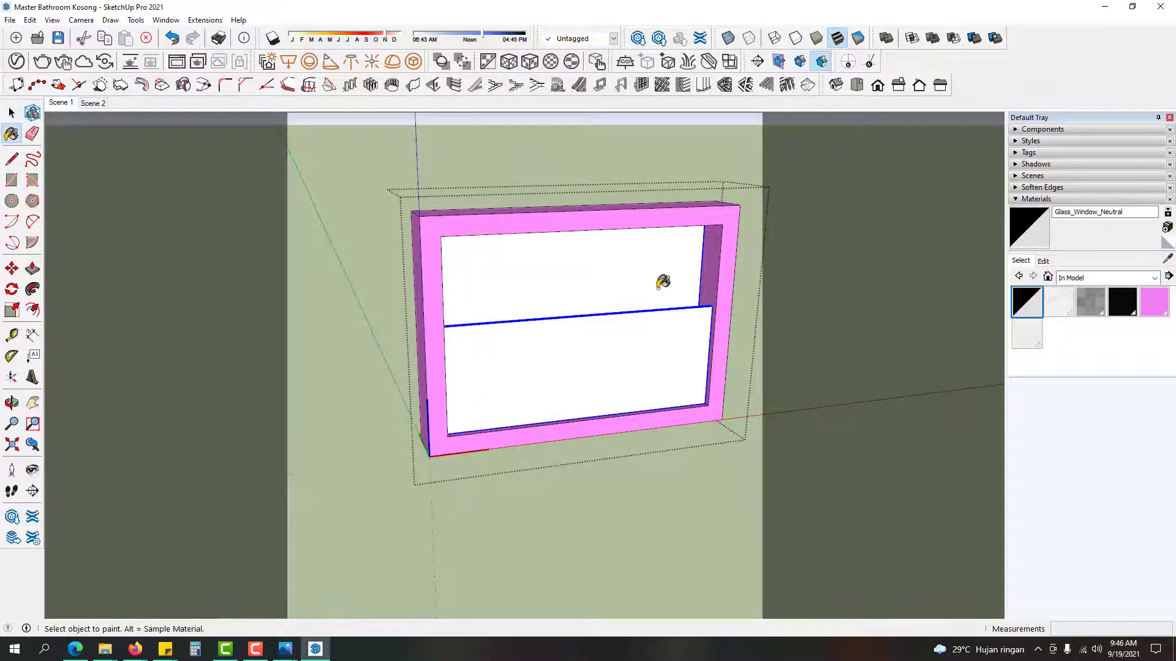
click(660, 284)
middle_drag(597, 289, 575, 265)
key(space)
key(Escape)
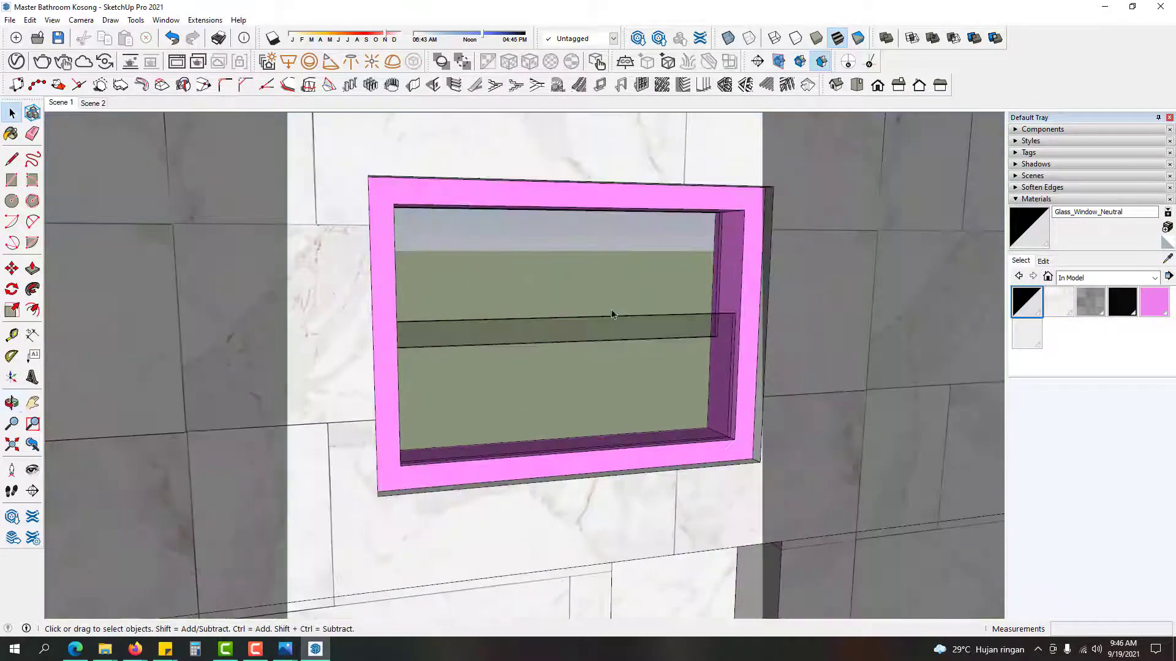
Step: Delete the two near-side elements enclosing the room to expose the bathroom interior
middle_drag(614, 310, 572, 331)
click(571, 331)
key(Delete)
click(528, 454)
key(Delete)
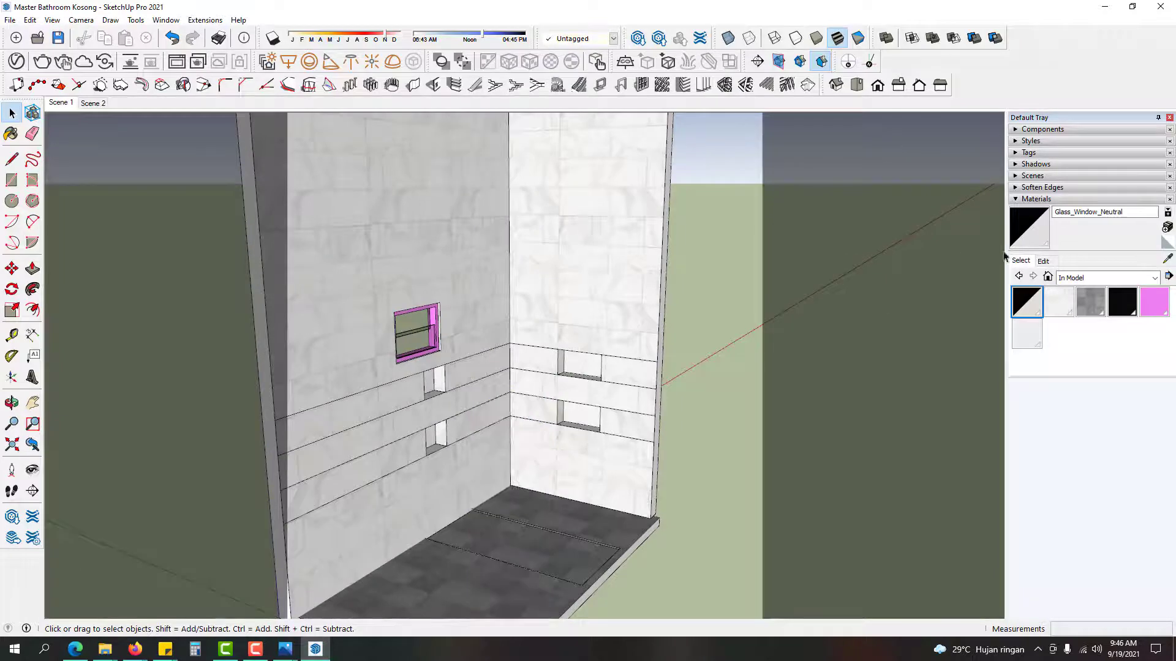
click(16, 61)
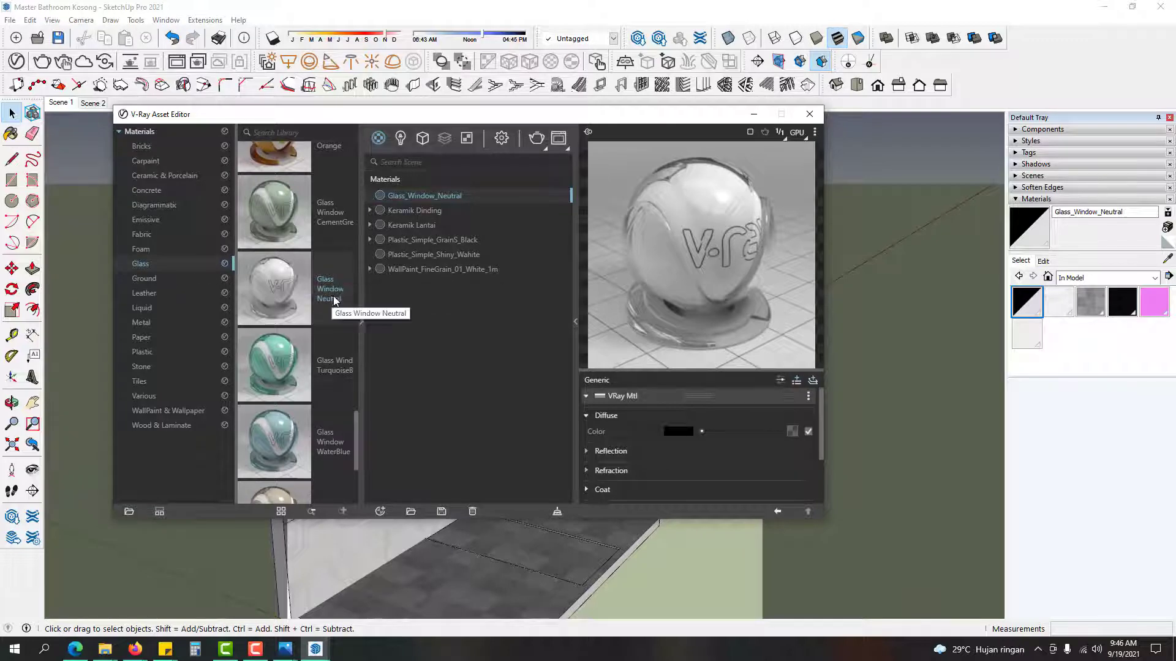
click(809, 114)
scroll(476, 350, up, 5)
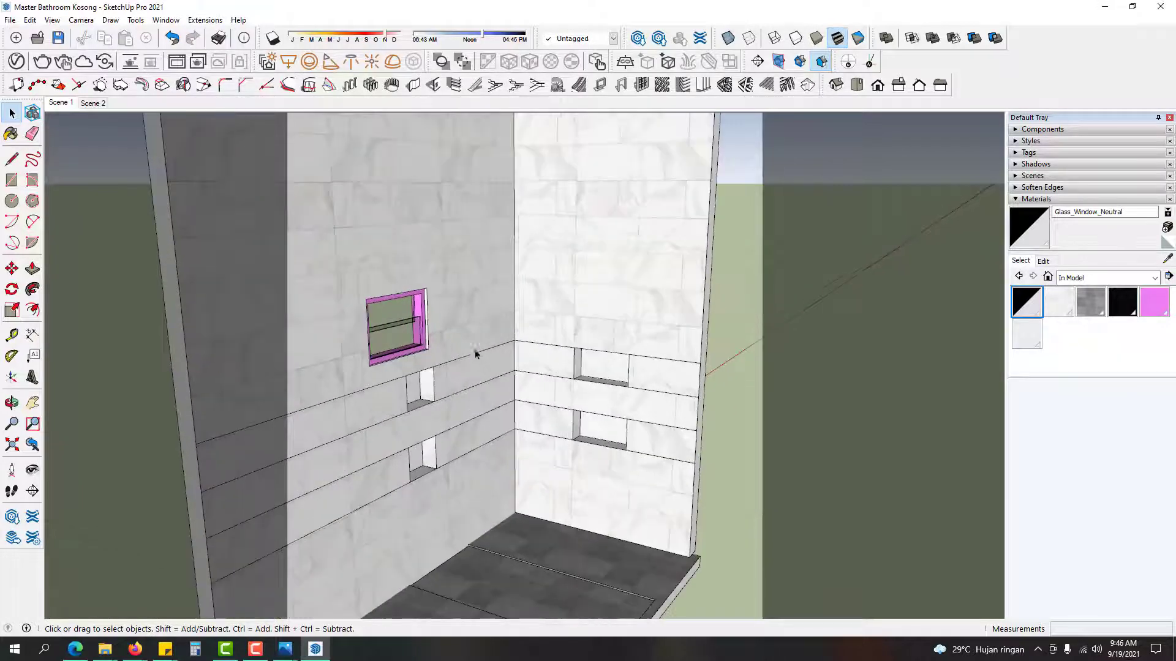
Step: Study the shower glass, window and wall niches in the Master Bathroom render and the panorama in Photos, and return to SketchUp
scroll(372, 309, up, 2)
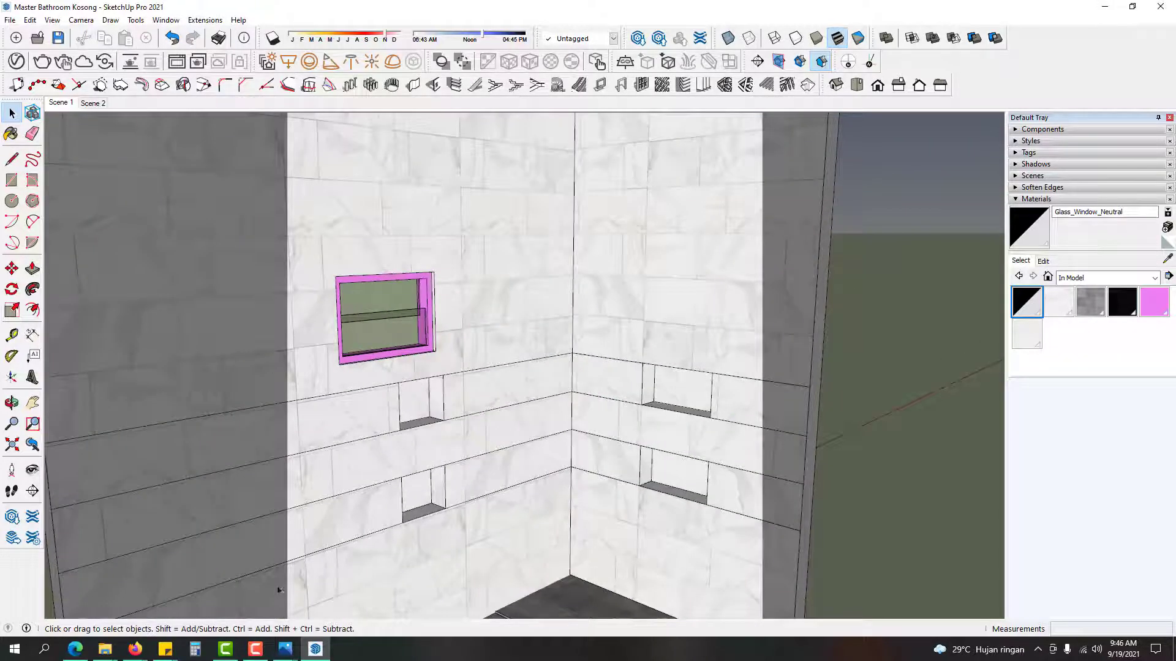
click(286, 650)
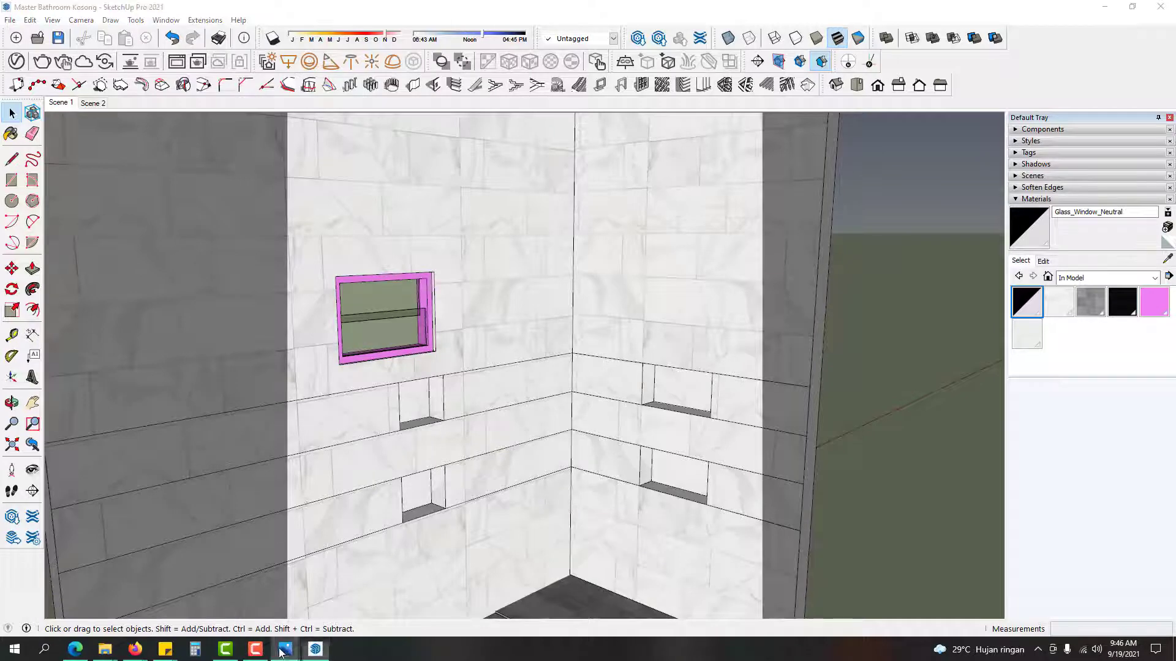
click(234, 578)
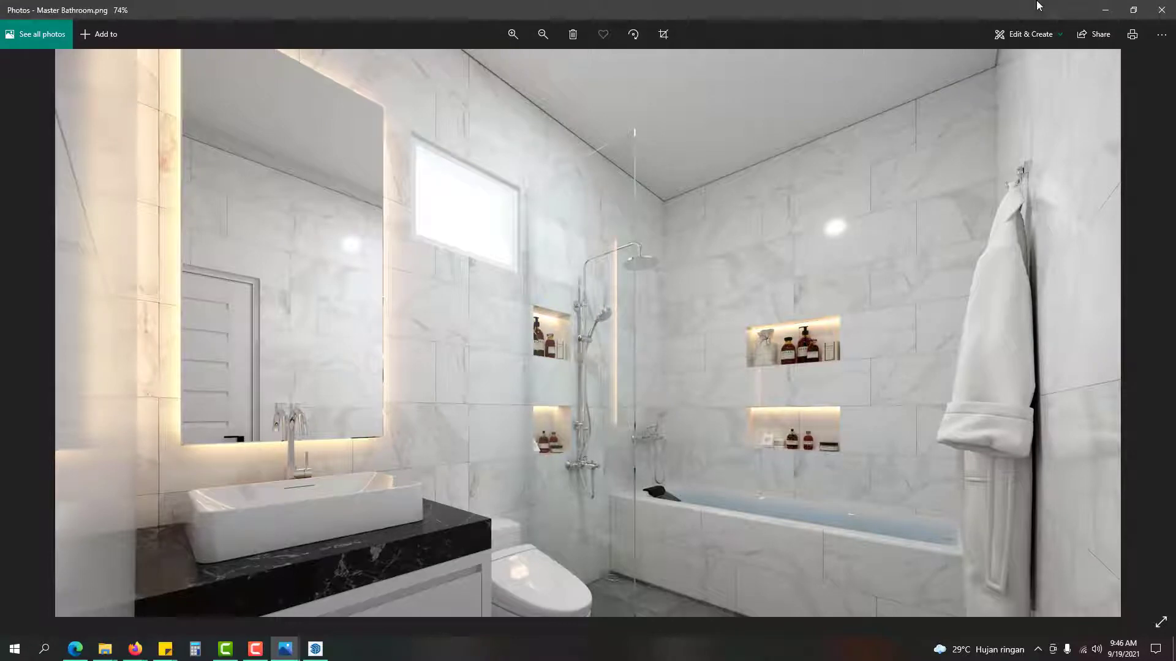
click(1106, 10)
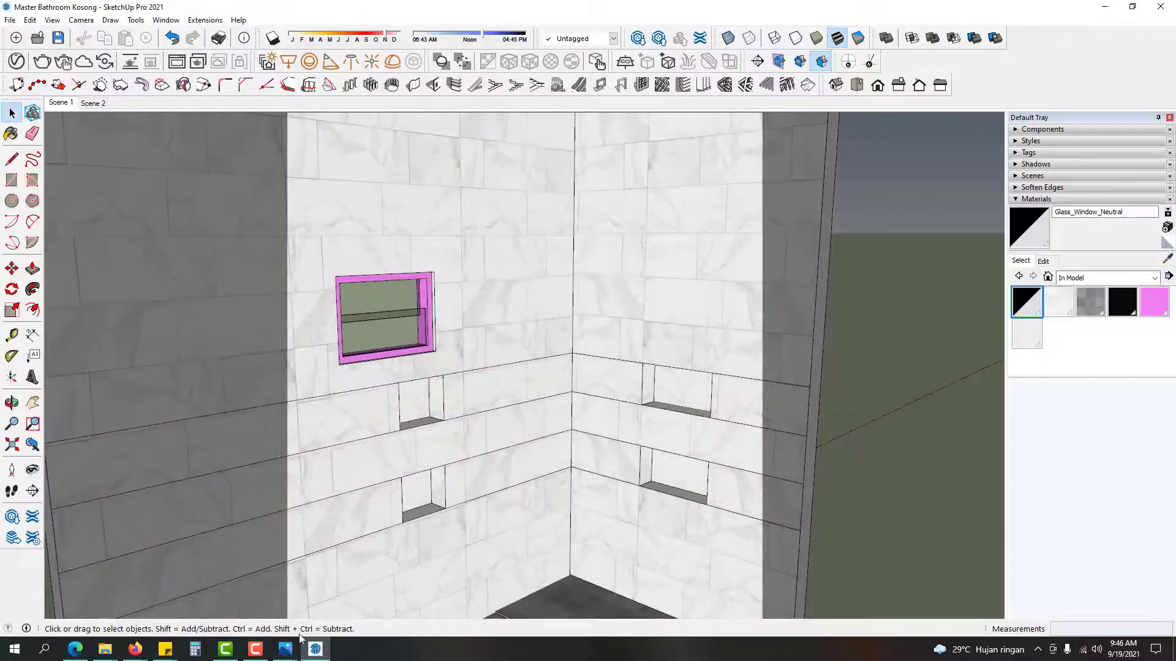
click(287, 648)
click(339, 572)
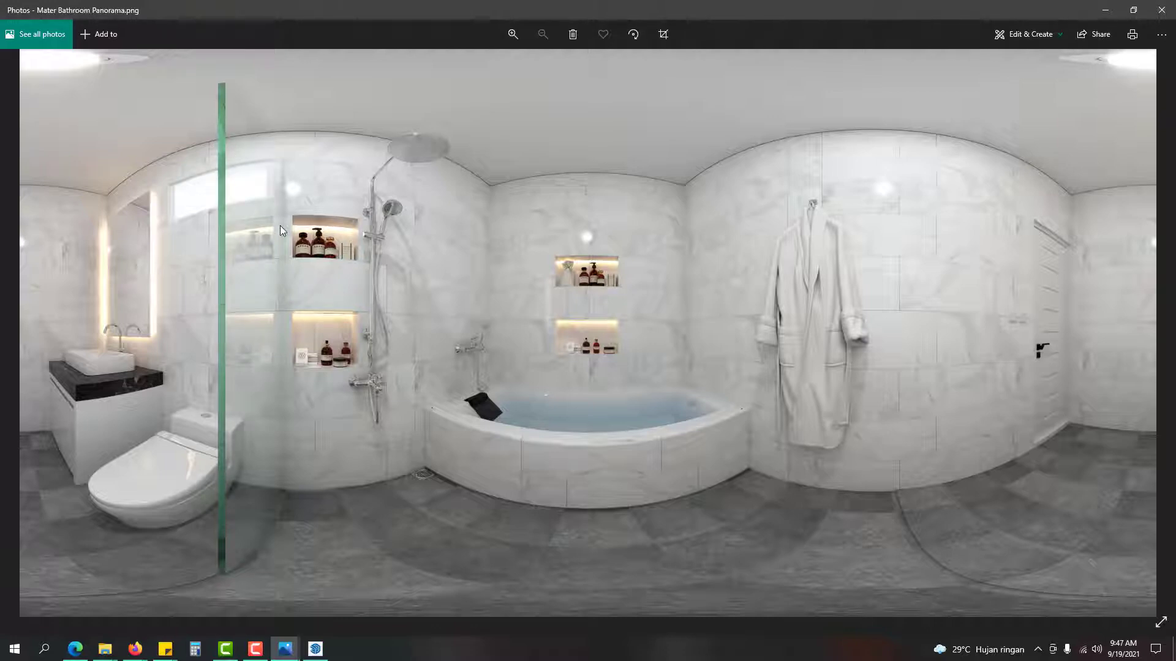
click(1105, 10)
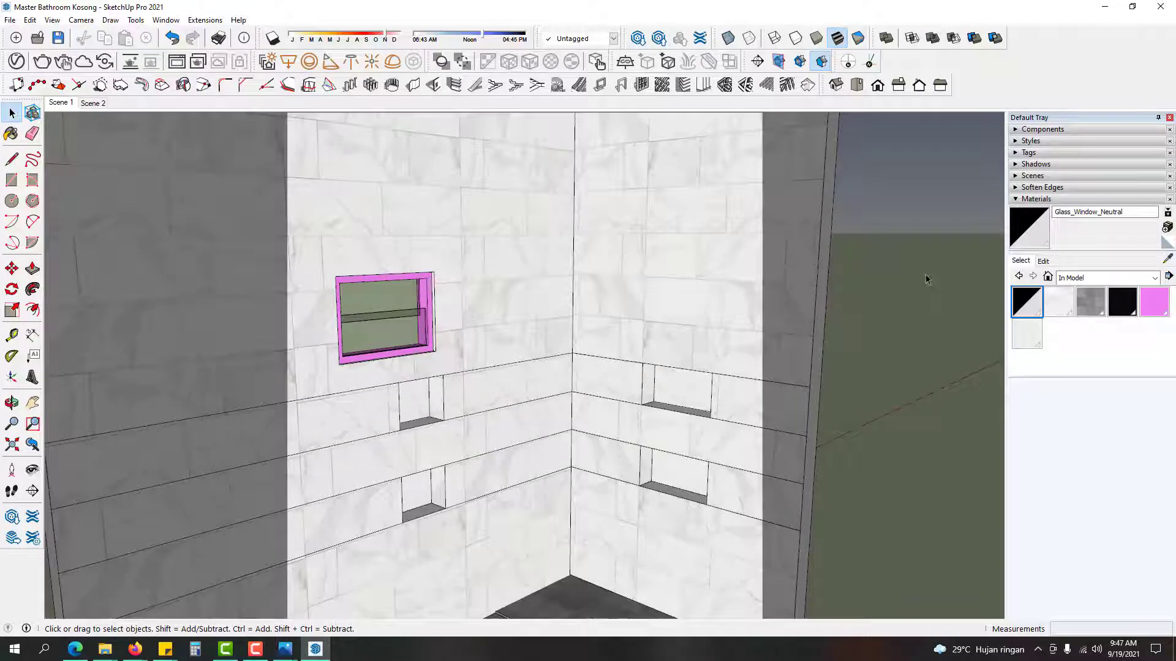
Step: Draw a 550 mm line from the wall corner along the lower edge of the floor step
middle_drag(924, 248, 457, 507)
scroll(457, 507, up, 8)
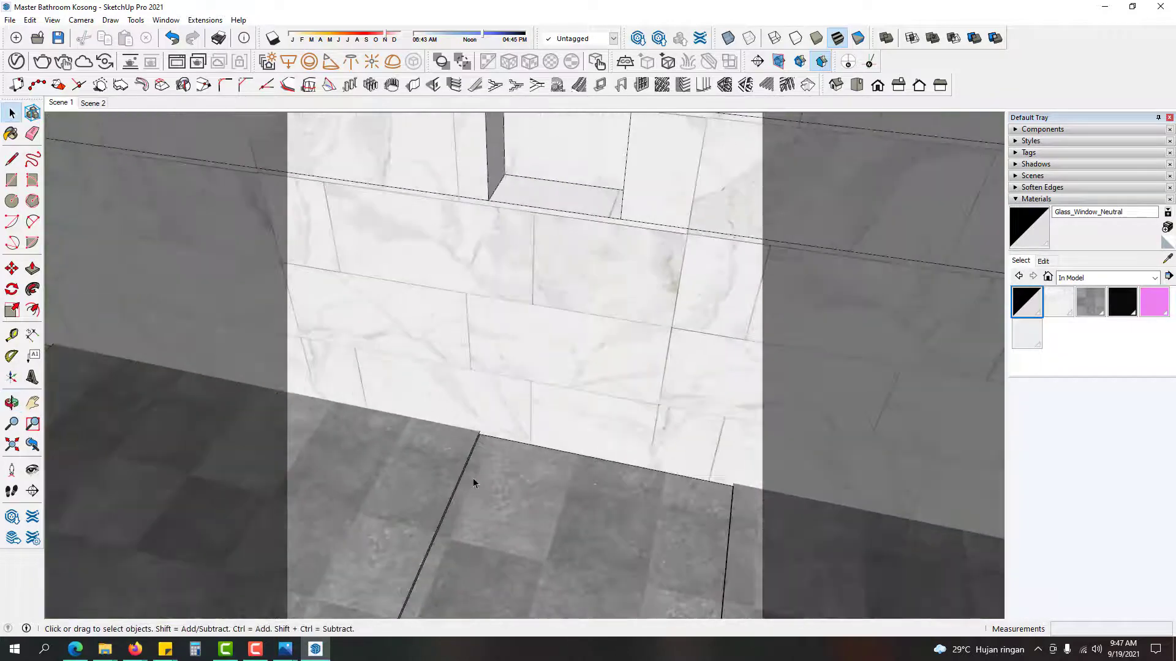
scroll(498, 422, up, 5)
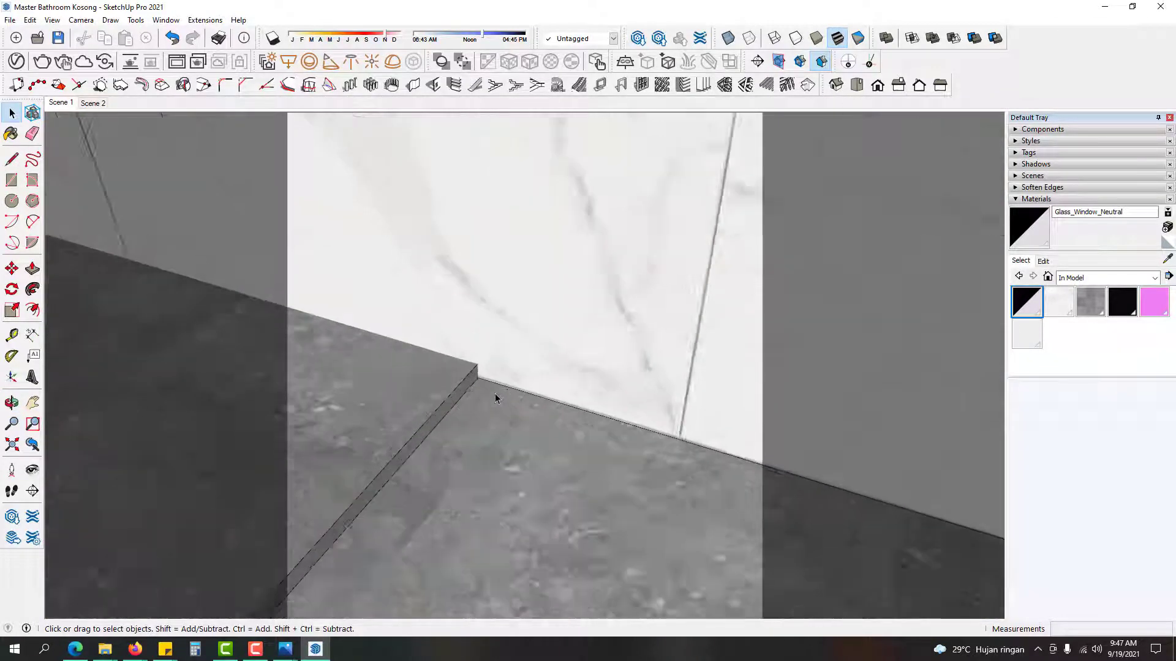
key(l)
click(466, 368)
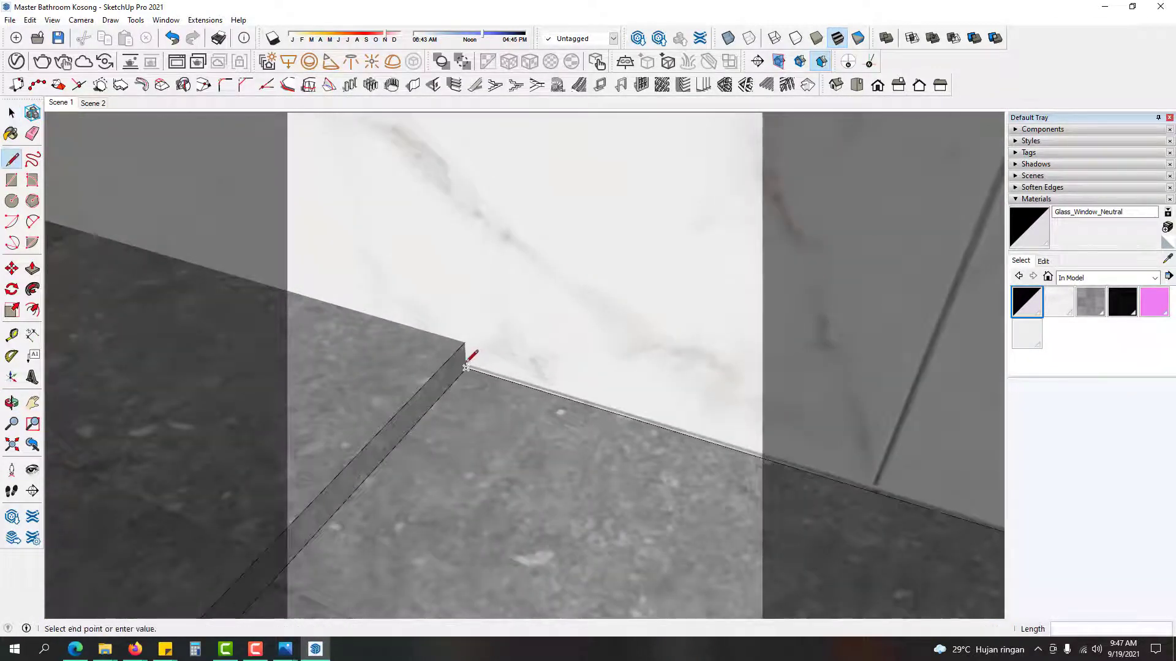
shift+middle_drag(466, 368, 530, 366)
scroll(530, 367, down, 2)
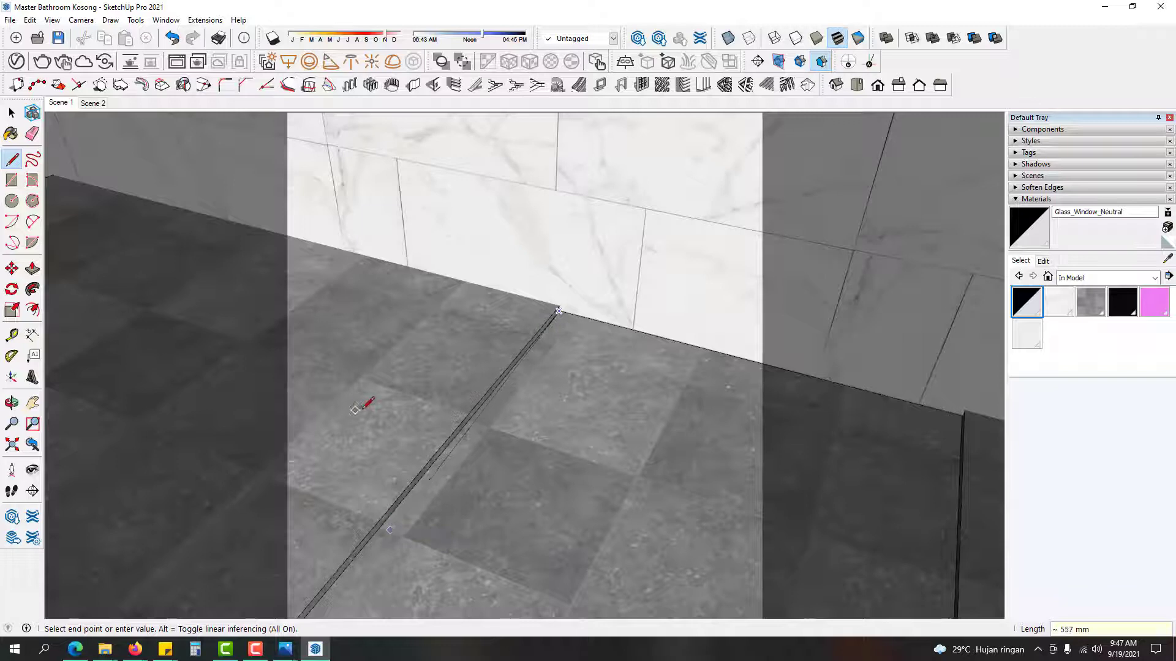
middle_drag(362, 409, 363, 401)
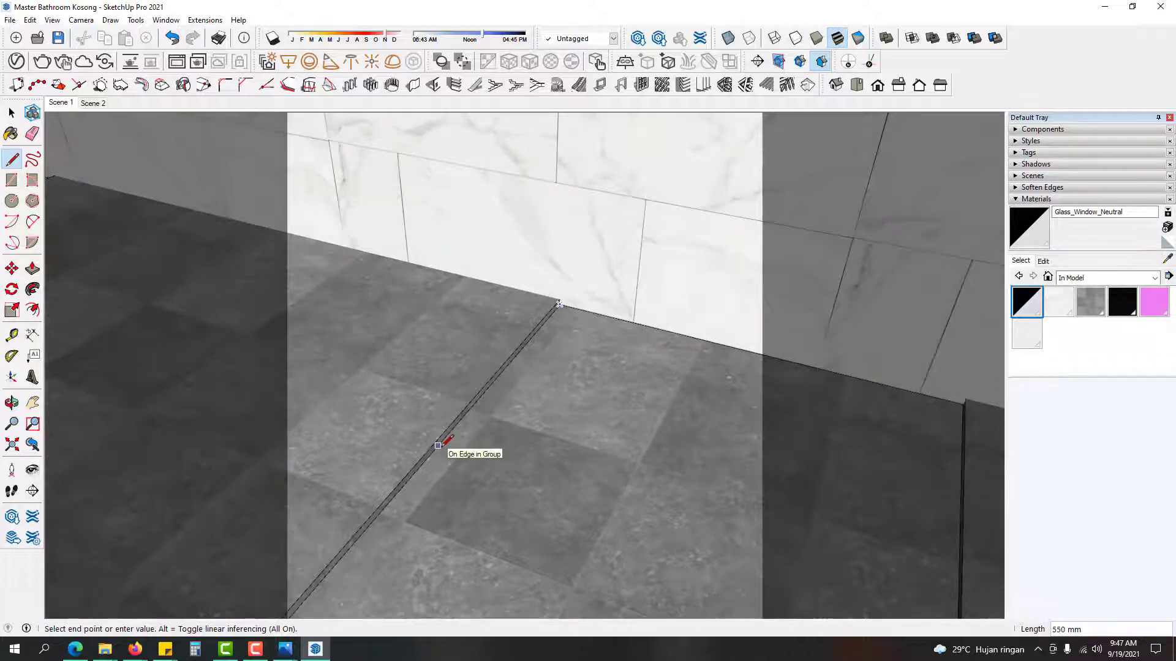
key(Return)
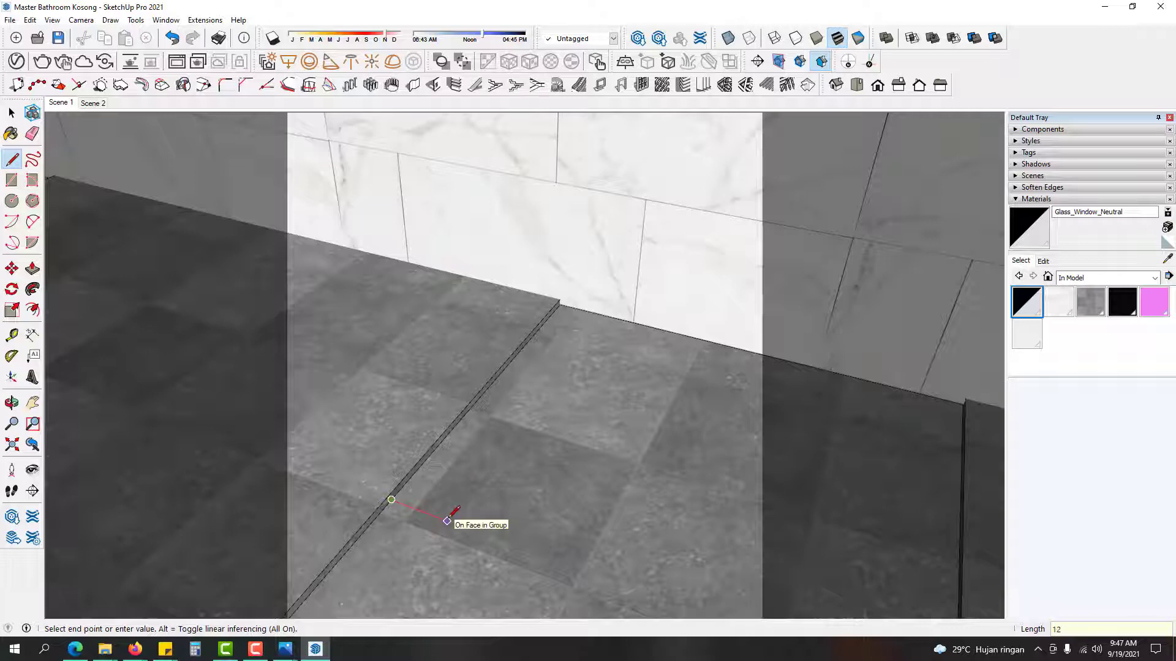
Step: Complete the outline of a 12 mm wide strip beside the floor step, closing it back at the wall
text(12)
key(Return)
scroll(550, 325, up, 5)
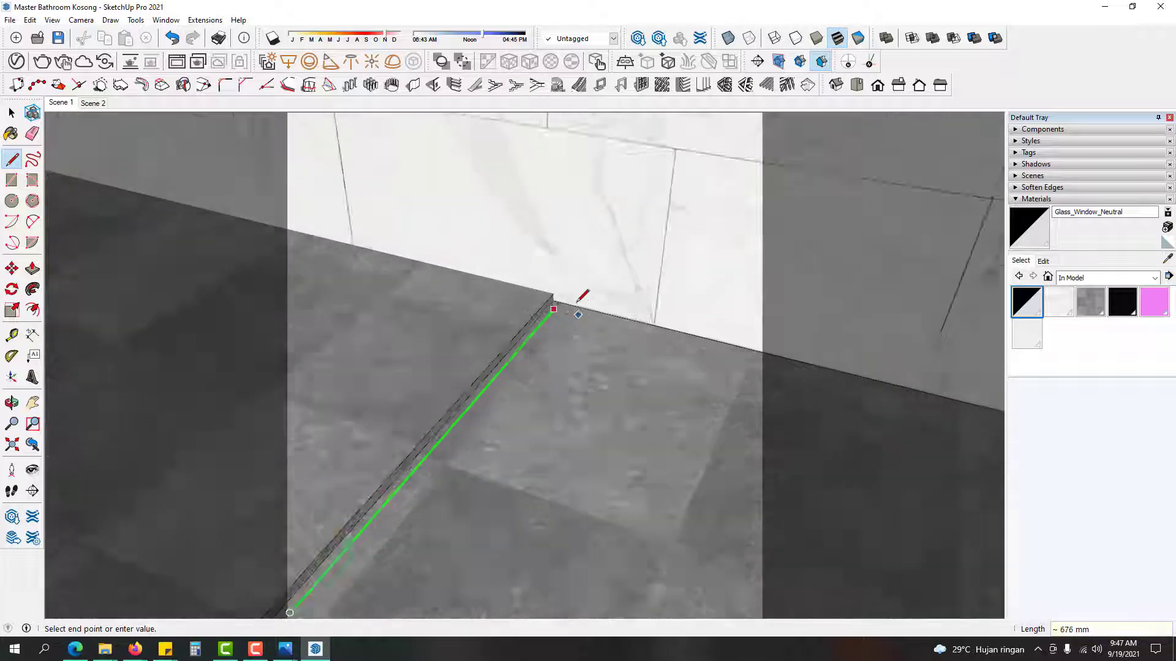
click(577, 289)
key(space)
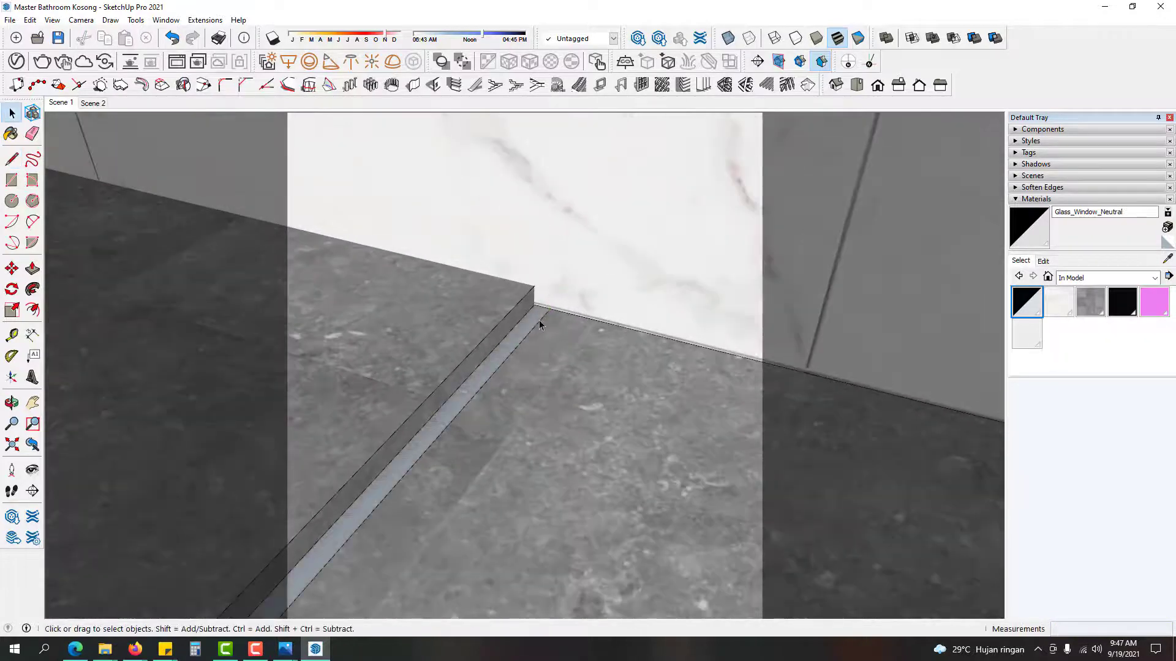
Step: Push/Pull the floor strip up into a tall shower partition reaching the top of the window, and select it
key(p)
scroll(536, 319, down, 5)
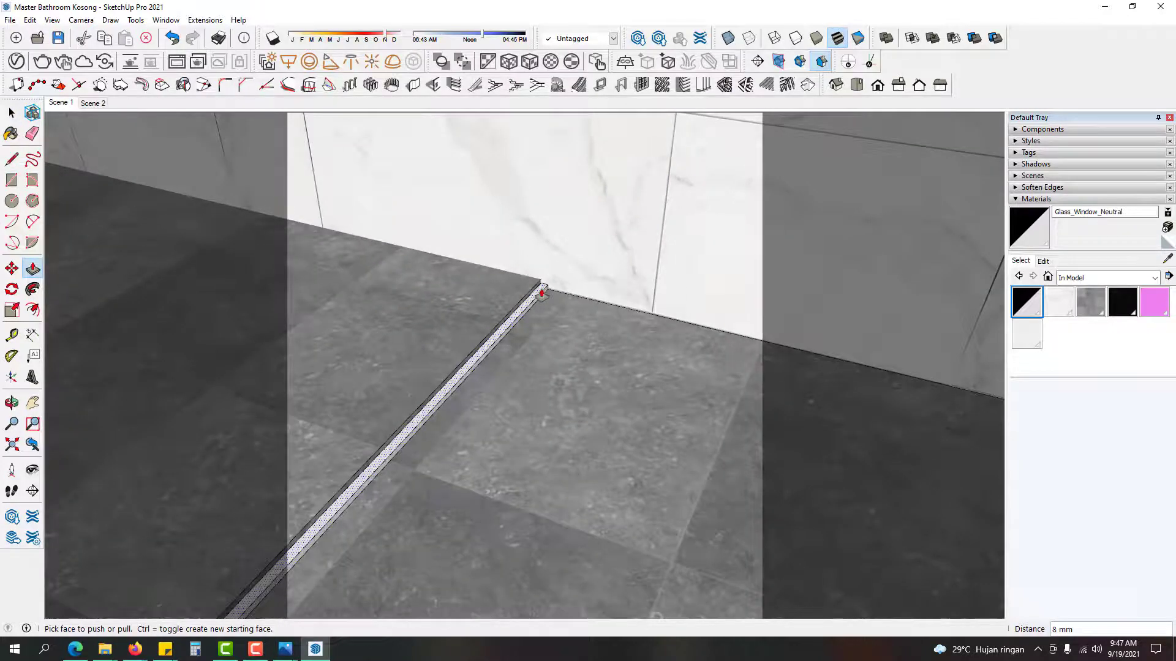
click(543, 292)
middle_drag(547, 222, 461, 296)
click(589, 222)
key(space)
click(461, 296)
scroll(463, 305, down, 3)
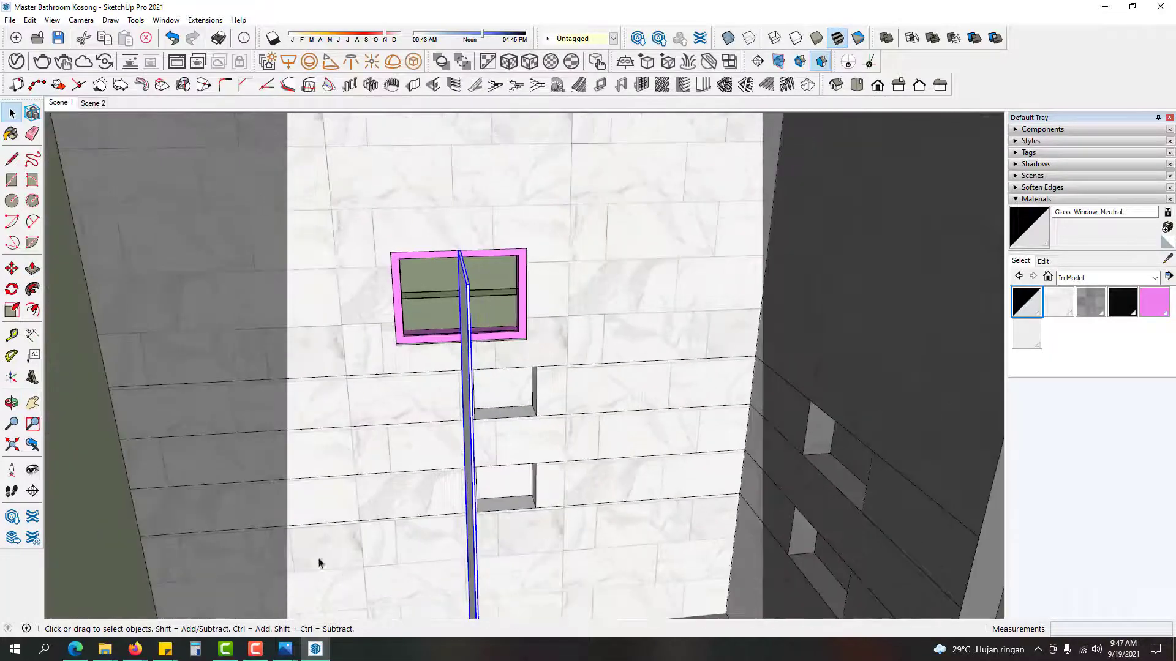
Step: Check the window's position relative to the shower glass in the Master Bathroom render and return to SketchUp
mouse_move(289, 651)
click(226, 572)
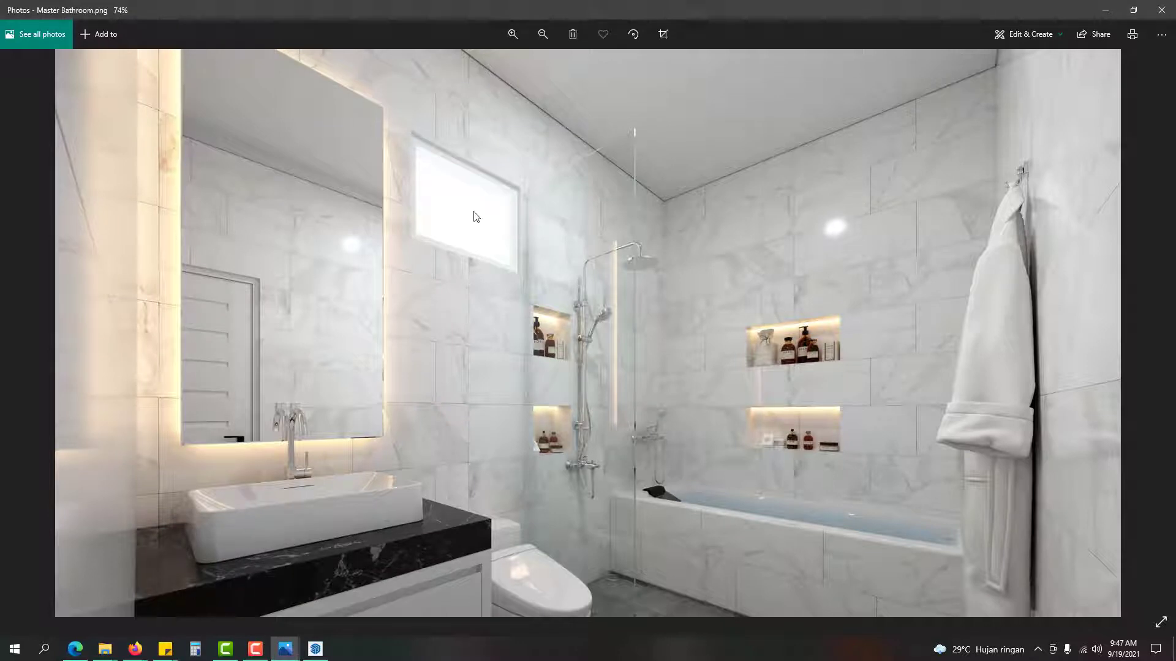
click(1111, 17)
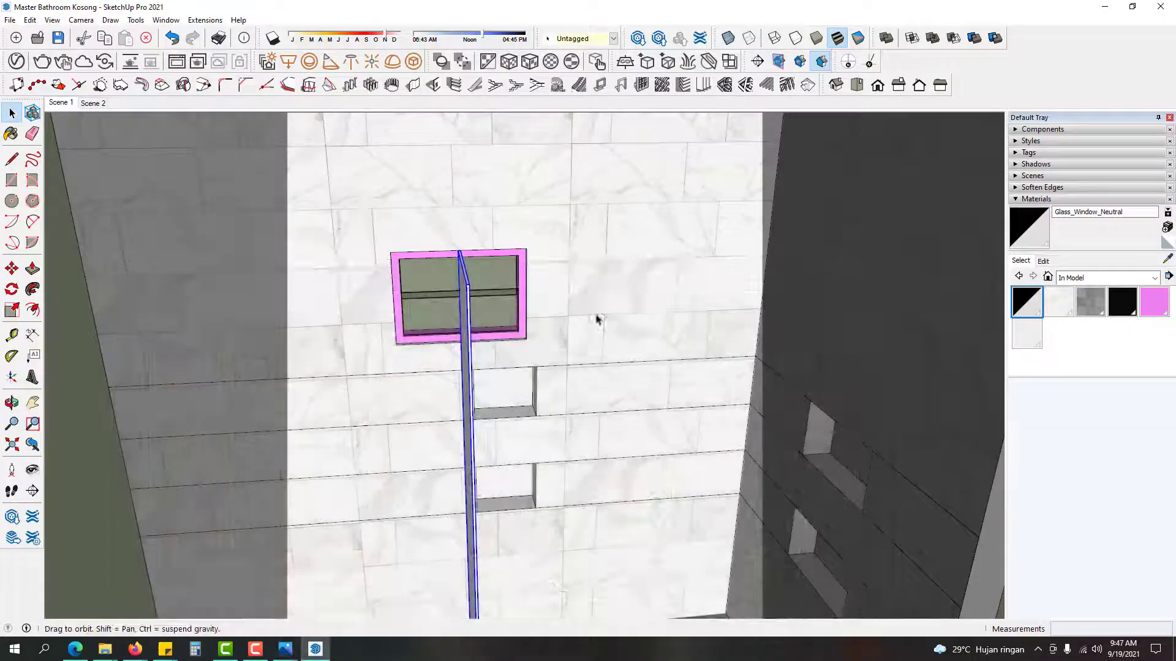
Step: Shift the window opening in the tiled wall sideways so its nearer edge clears the shower partition by 50 mm
mouse_move(596, 317)
middle_down()
mouse_move(666, 251)
mouse_move(467, 218)
middle_up()
middle_drag(598, 341, 552, 212)
drag(373, 191, 690, 407)
middle_drag(690, 407, 624, 252)
key(m)
click(620, 241)
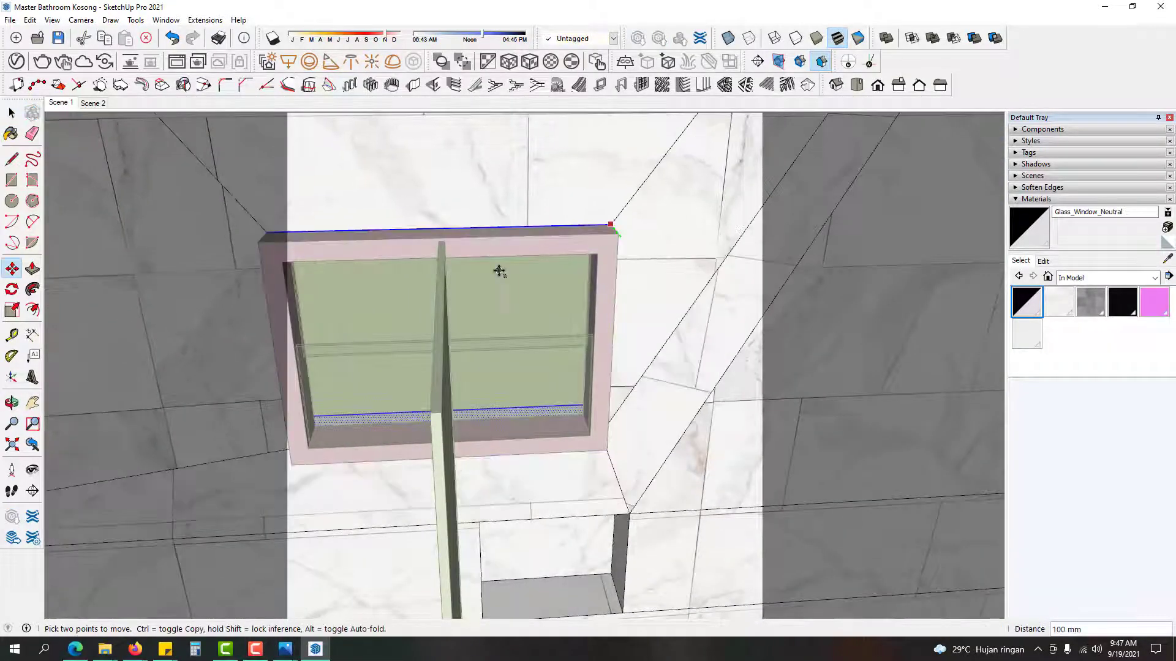
scroll(456, 245, up, 2)
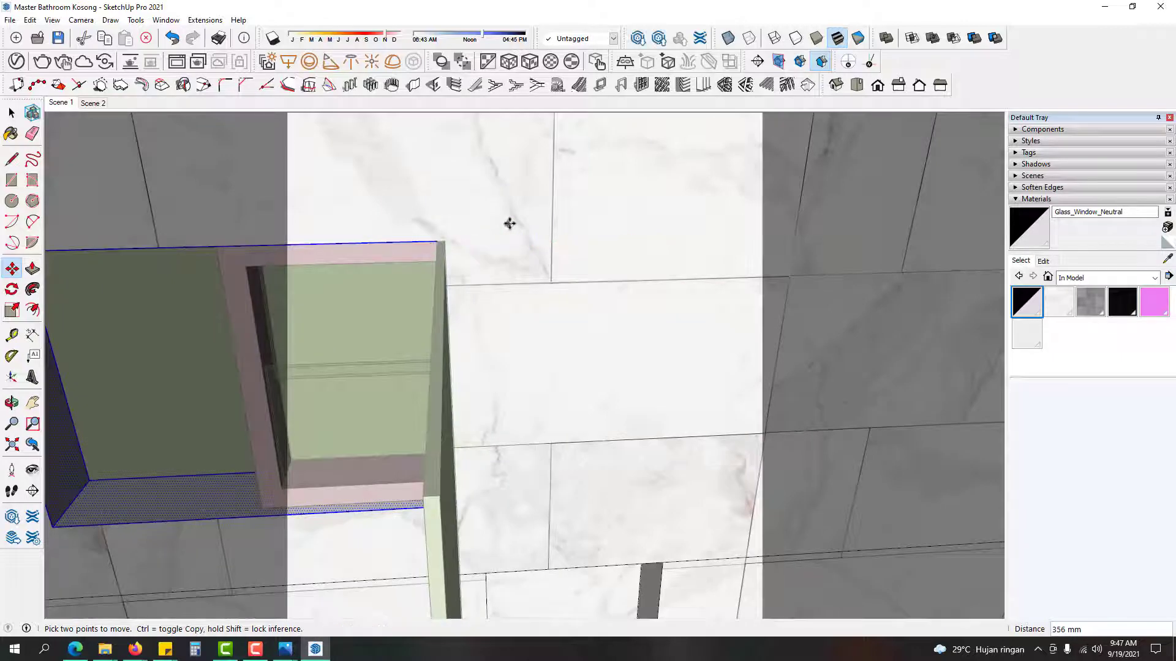
text(50)
key(Return)
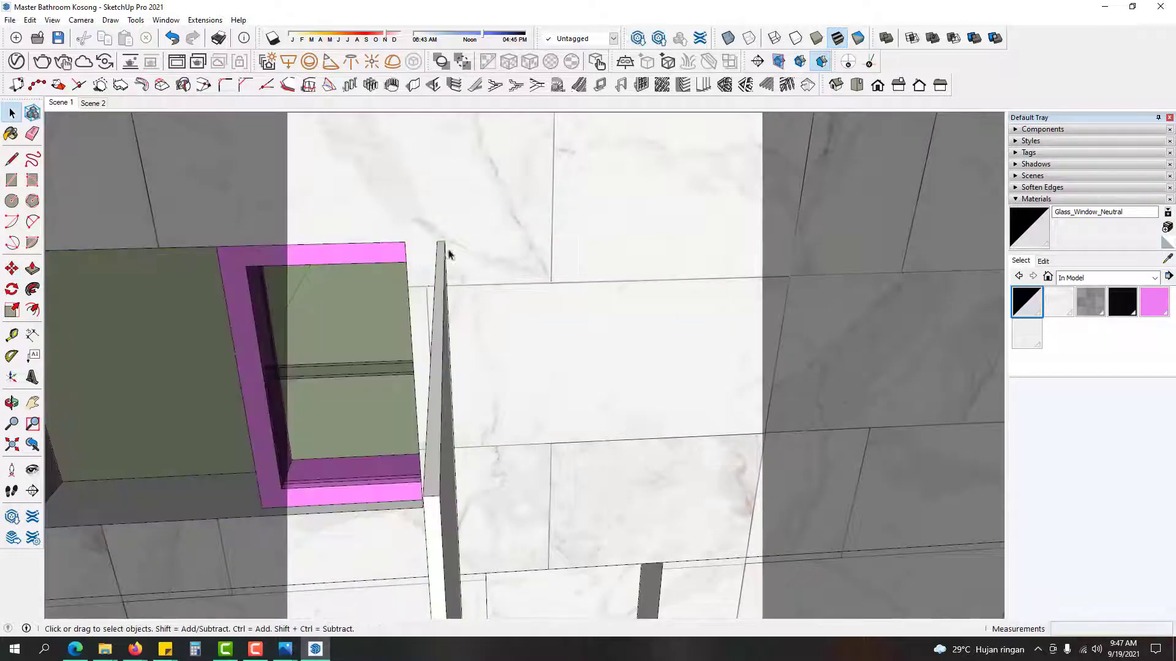
Step: Move the window component into the shifted wall opening, aligning its lower corners with the opening
middle_drag(447, 255, 467, 428)
click(467, 418)
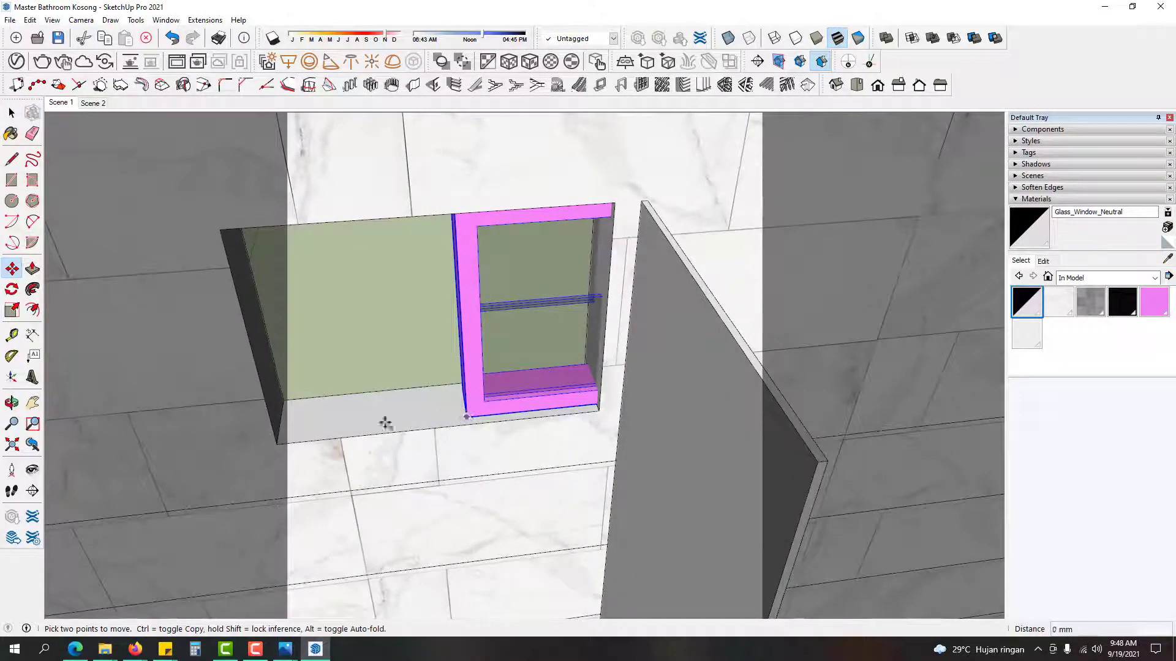
scroll(354, 426, down, 1)
click(289, 436)
scroll(547, 398, up, 4)
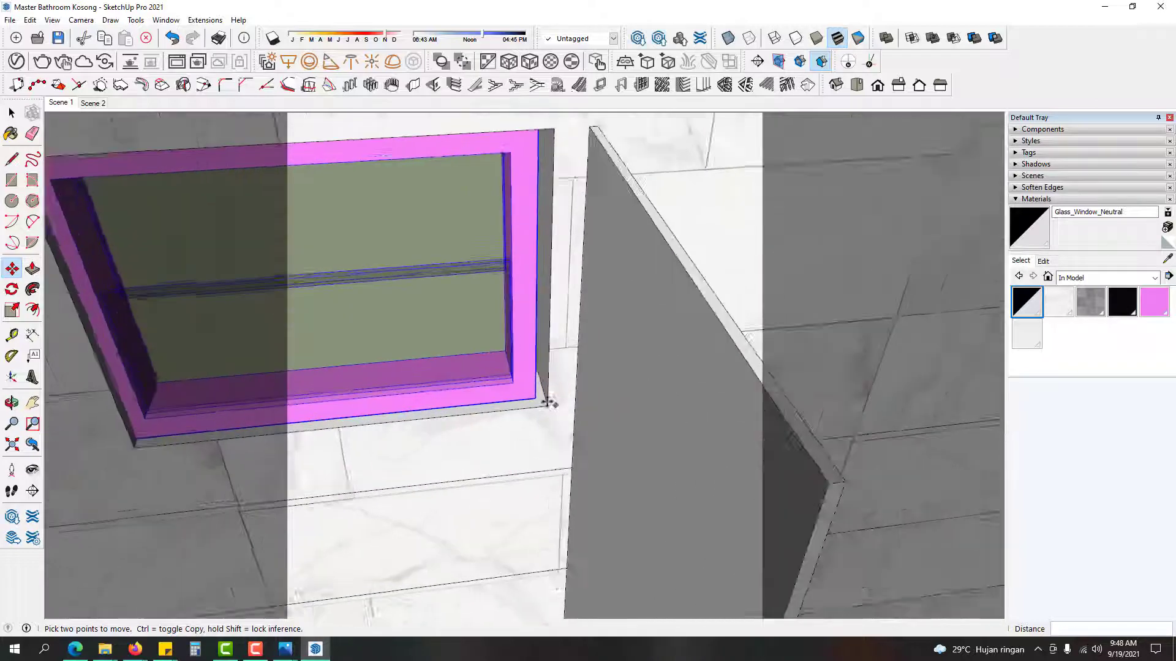
click(535, 398)
click(550, 402)
key(space)
scroll(564, 390, down, 5)
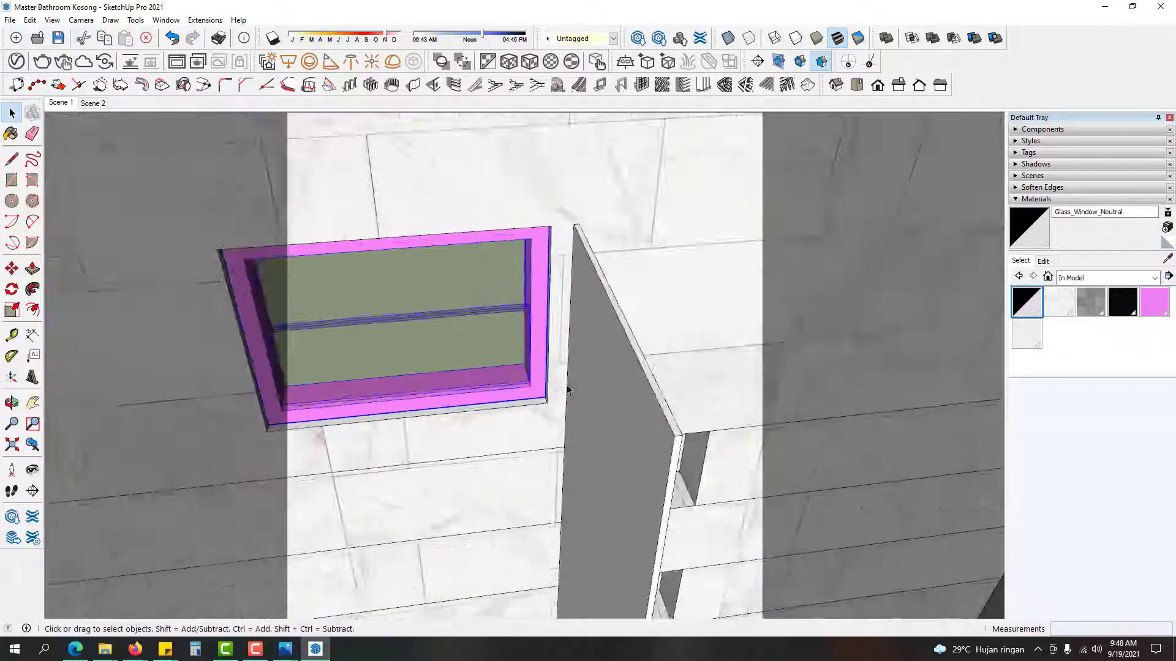
Step: Paint the shower partition with Glass_Window_Neutral and deselect it
click(613, 412)
click(1046, 223)
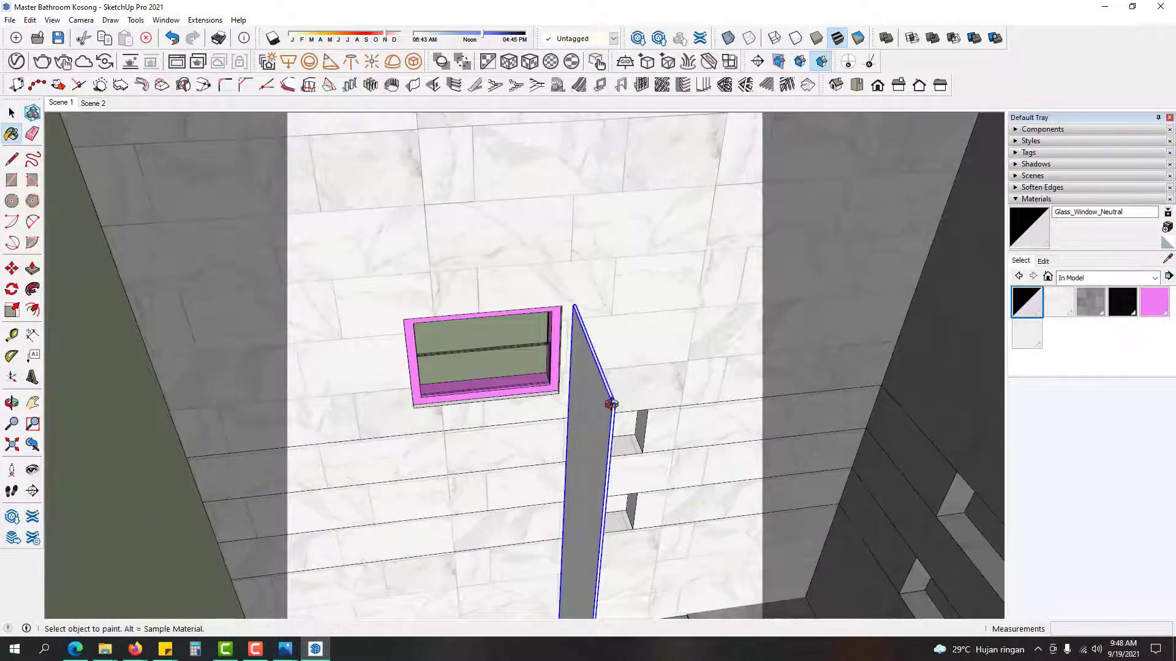
scroll(609, 398, up, 4)
click(660, 373)
key(space)
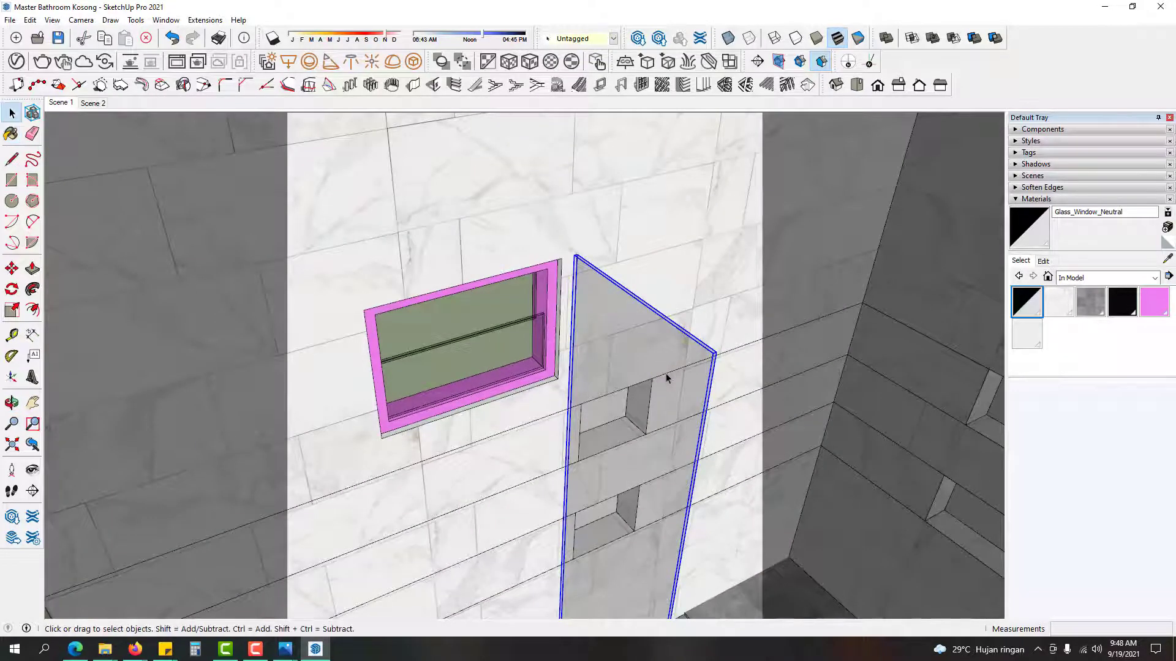
scroll(662, 376, down, 2)
scroll(664, 379, down, 2)
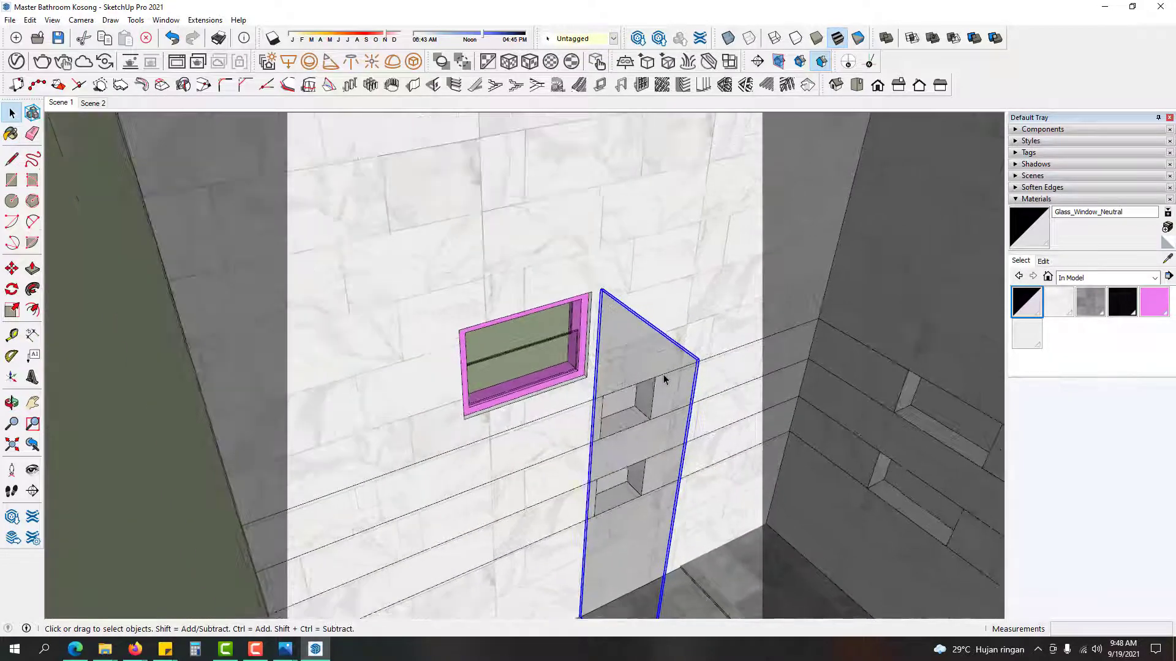
middle_drag(664, 379, 470, 357)
scroll(471, 354, down, 1)
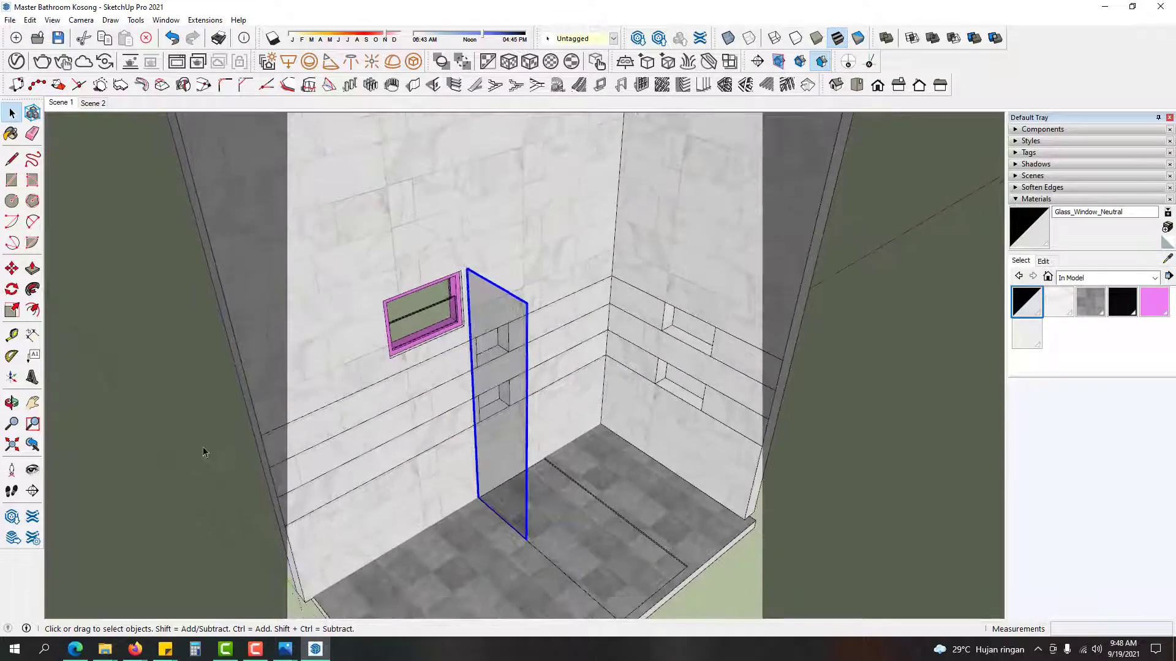
click(204, 449)
scroll(505, 342, up, 3)
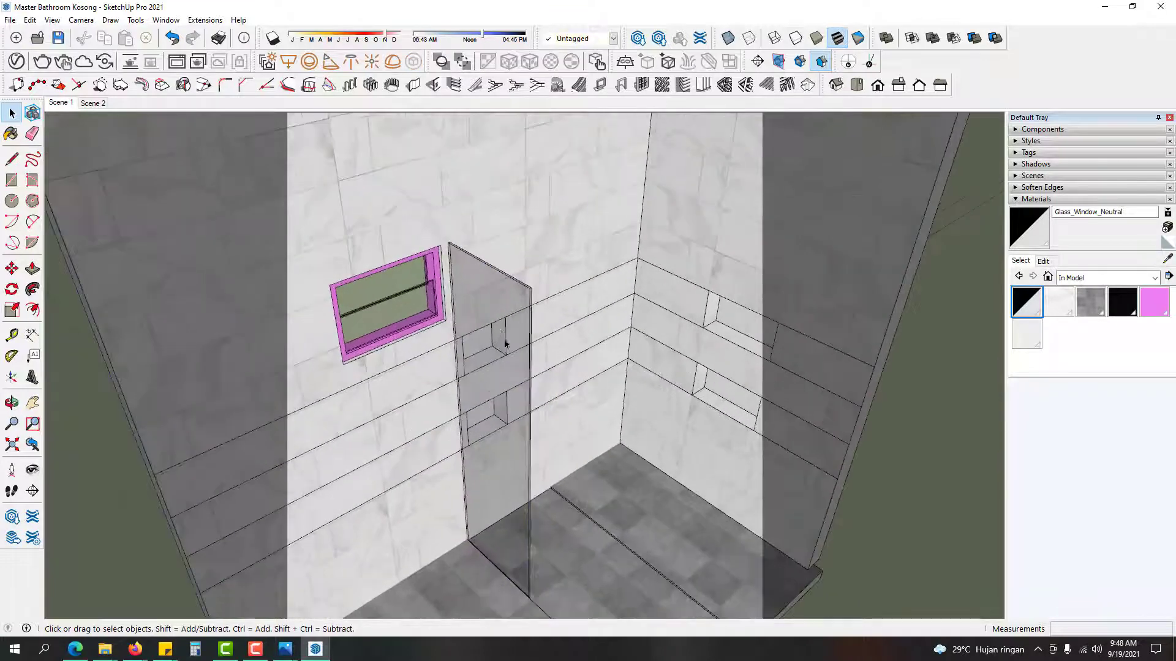
Step: Set the Glass_Window_Neutral refraction fog color to RGB 172, 226, 203 in the V-Ray Asset Editor
click(16, 62)
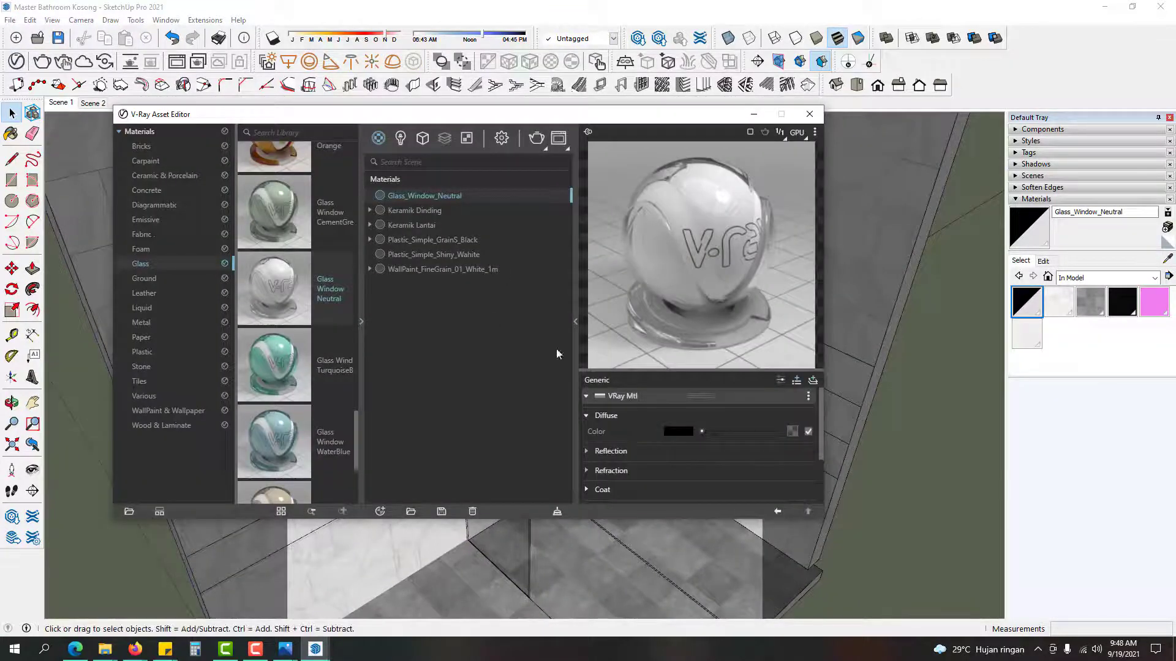
drag(646, 106, 645, 16)
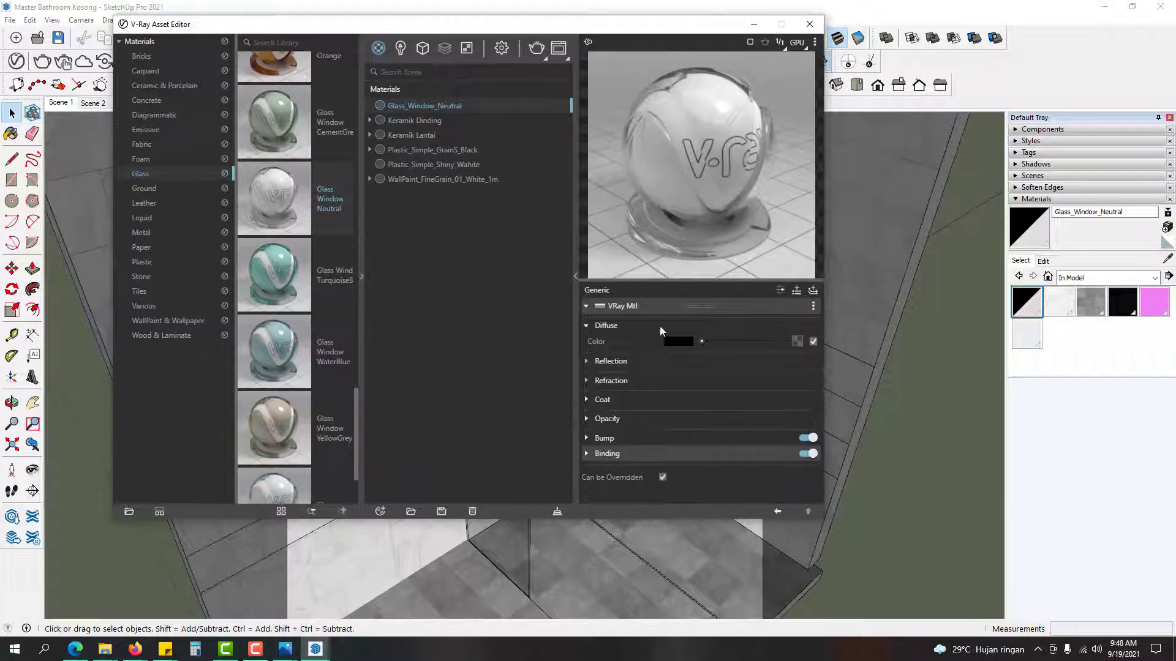
click(648, 382)
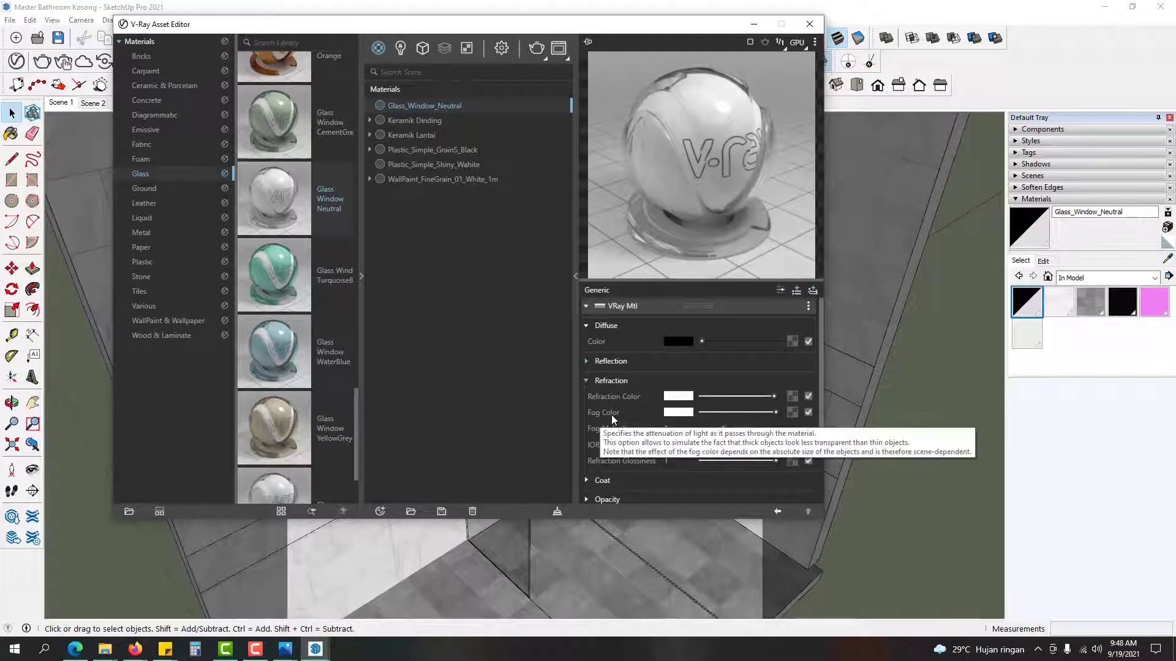
click(691, 412)
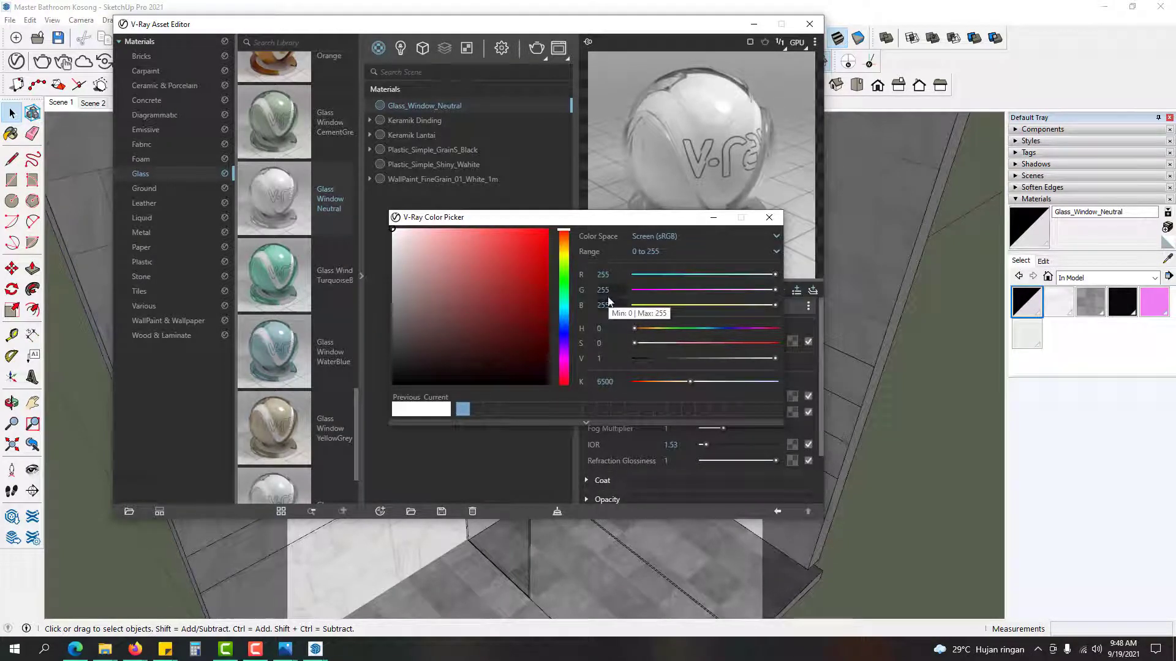
double_click(610, 276)
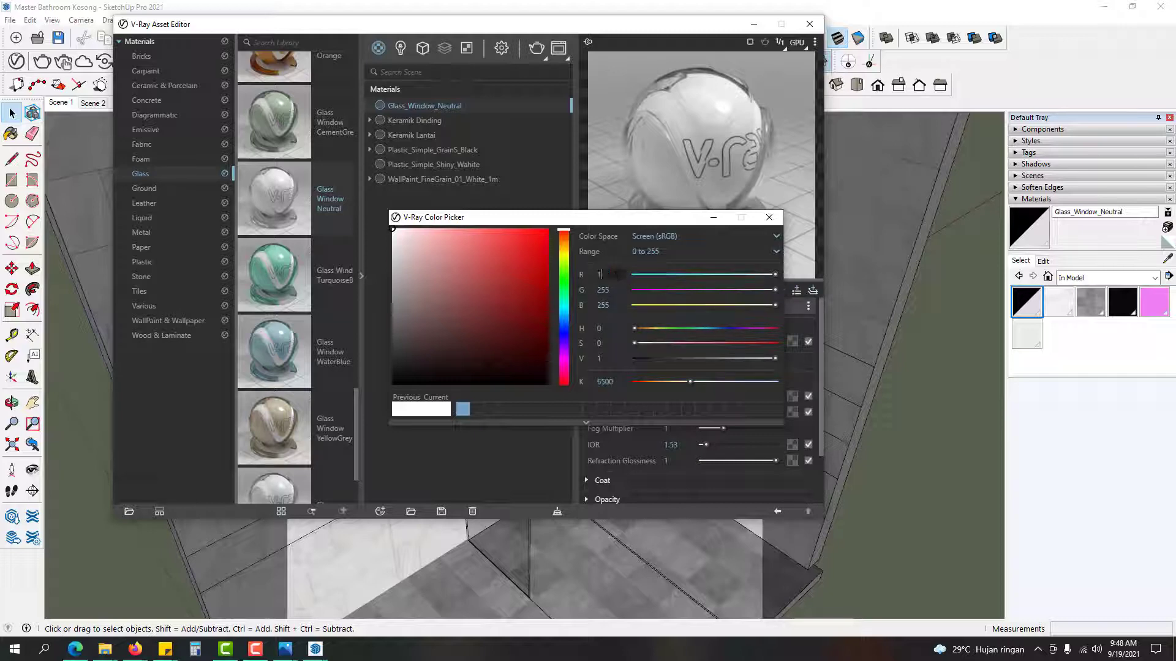
double_click(615, 291)
text(2)
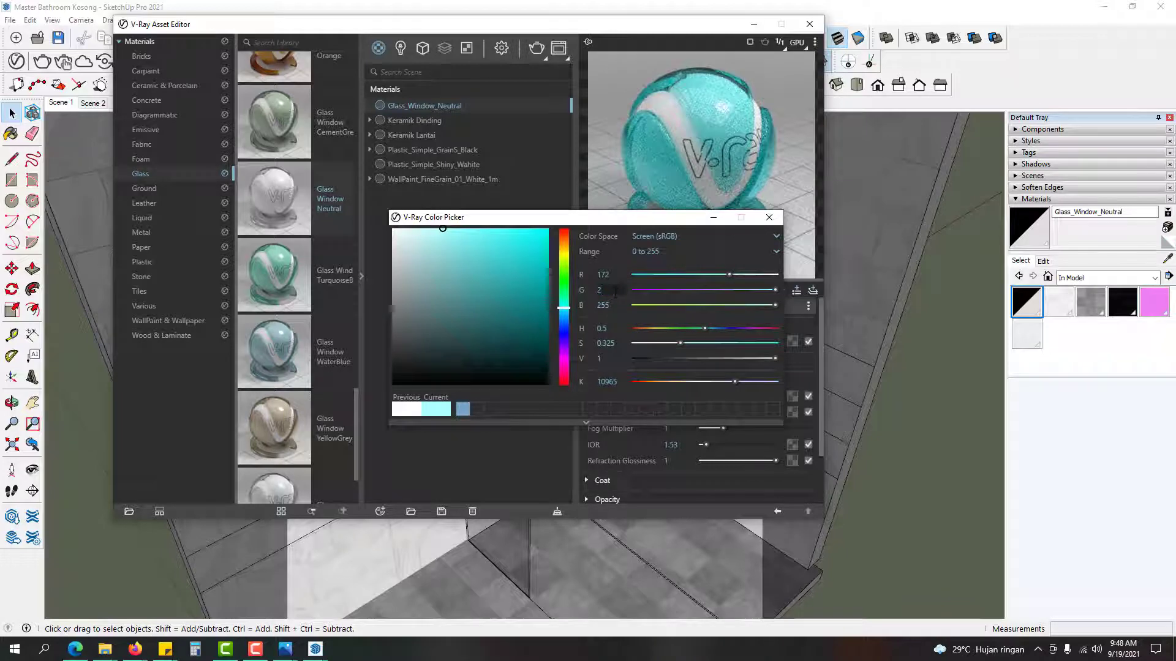
text(46)
key(Tab)
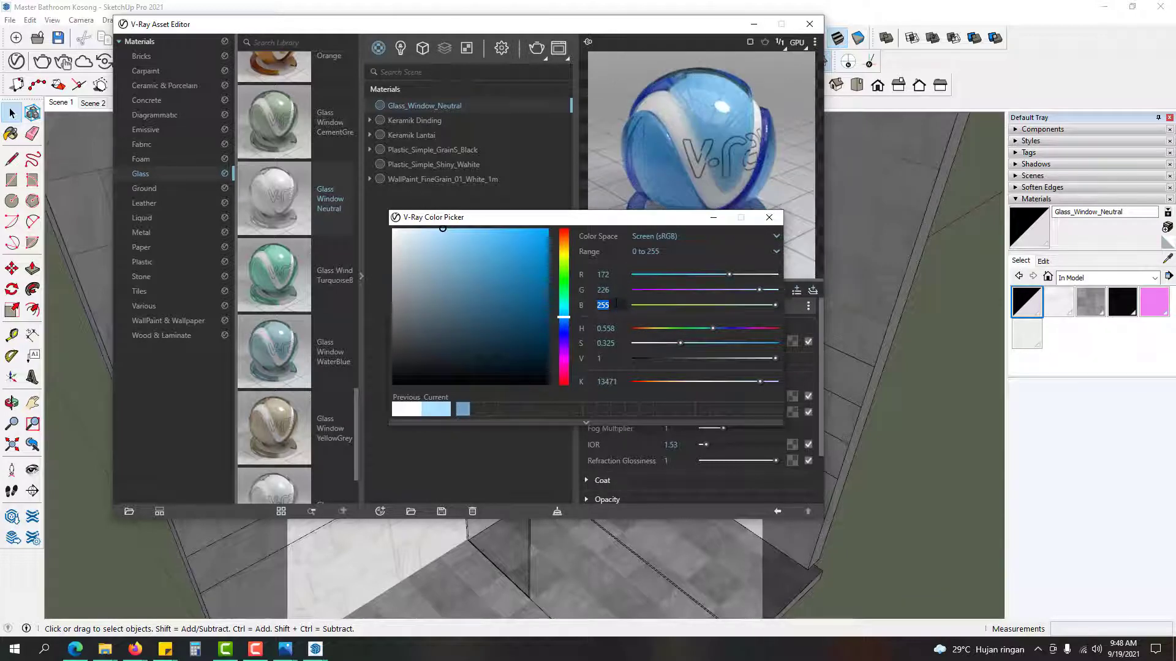
text(20)
key(Return)
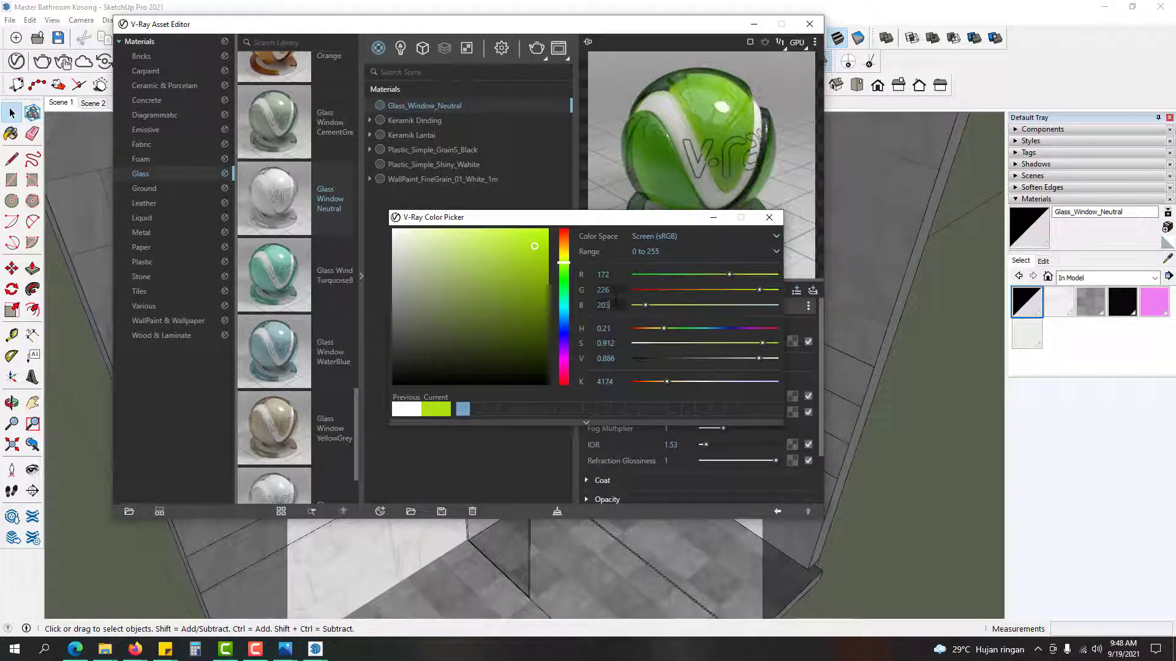
text(3)
key(Return)
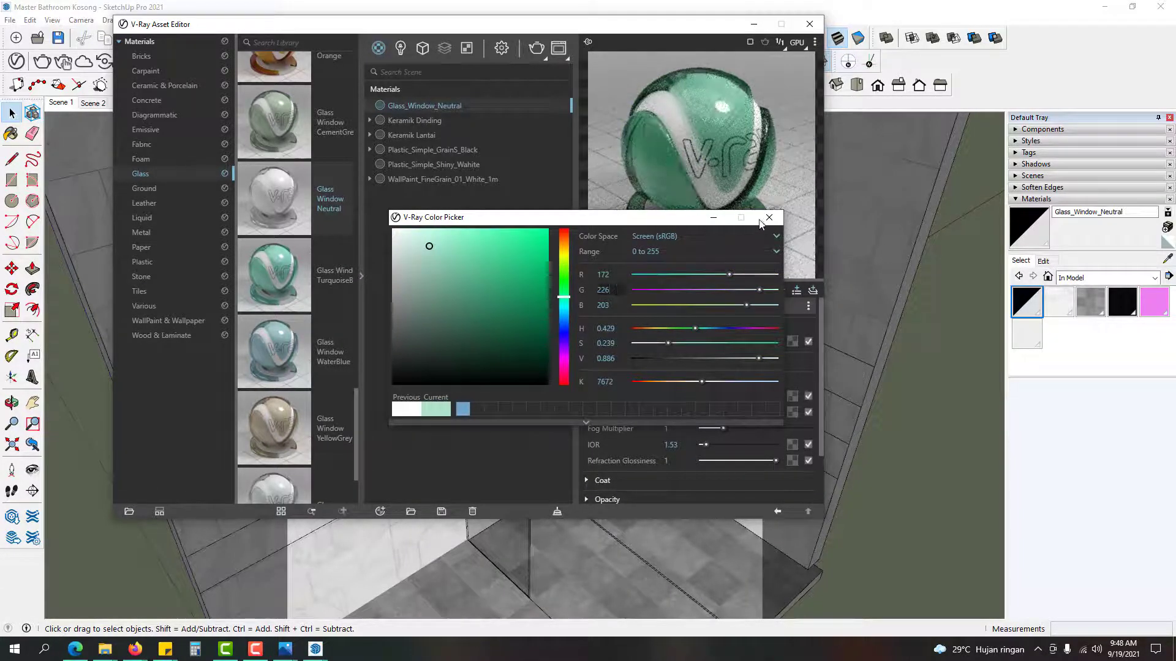
click(767, 219)
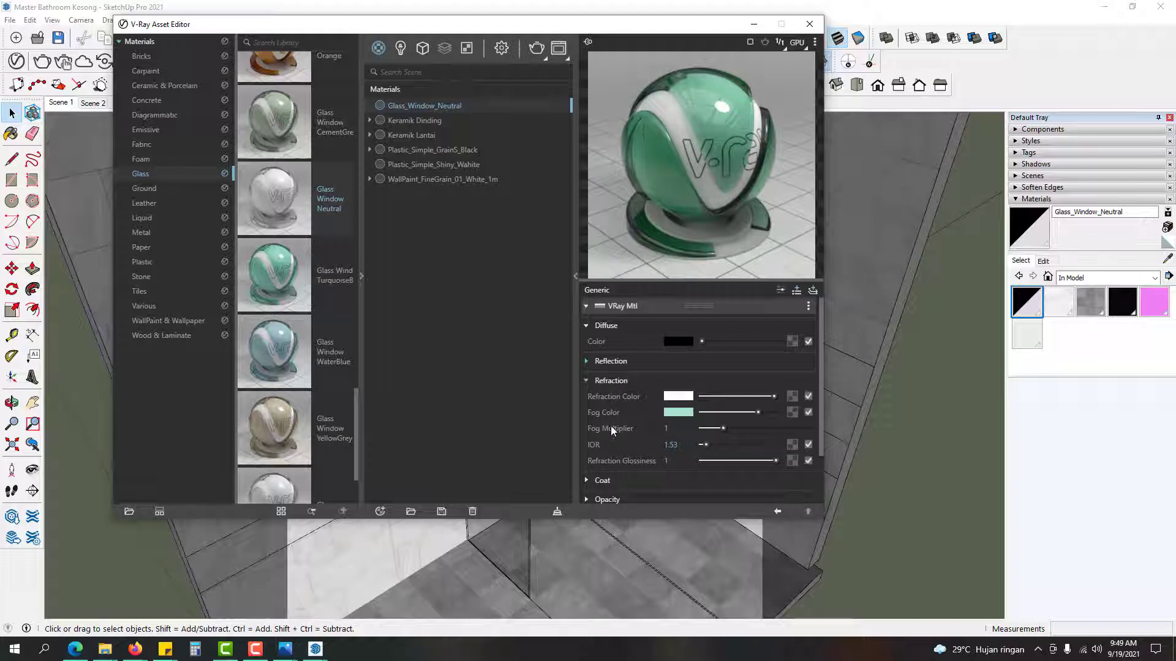
Step: Set the glass material's fog multiplier to 0.05 and close the V-Ray Asset Editor
click(681, 432)
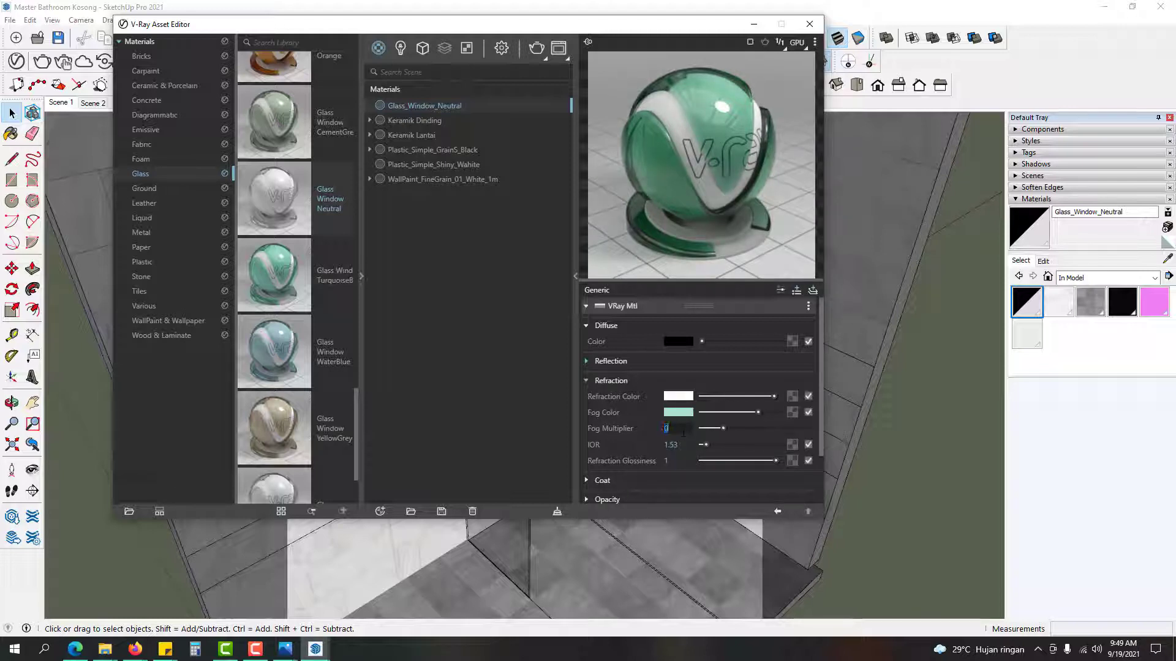
text(0.050)
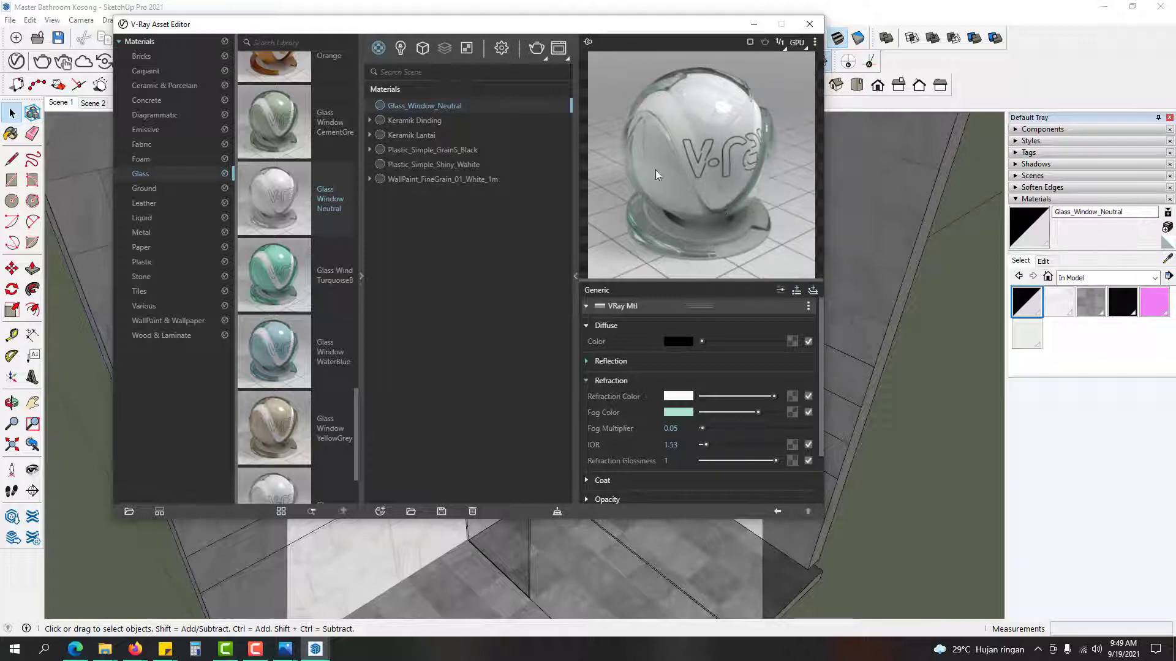
click(810, 24)
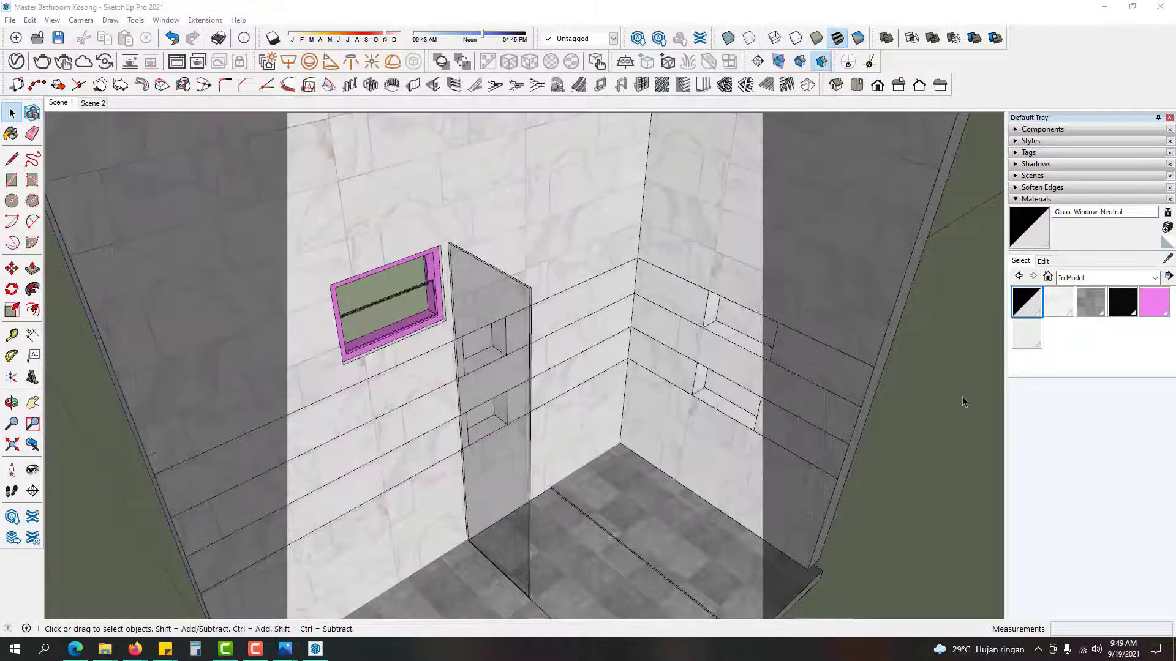
Step: Unhide the hidden geometry and hide the wall containing the door to expose the bathroom interior
middle_drag(960, 398, 508, 422)
key(shift+h)
click(651, 396)
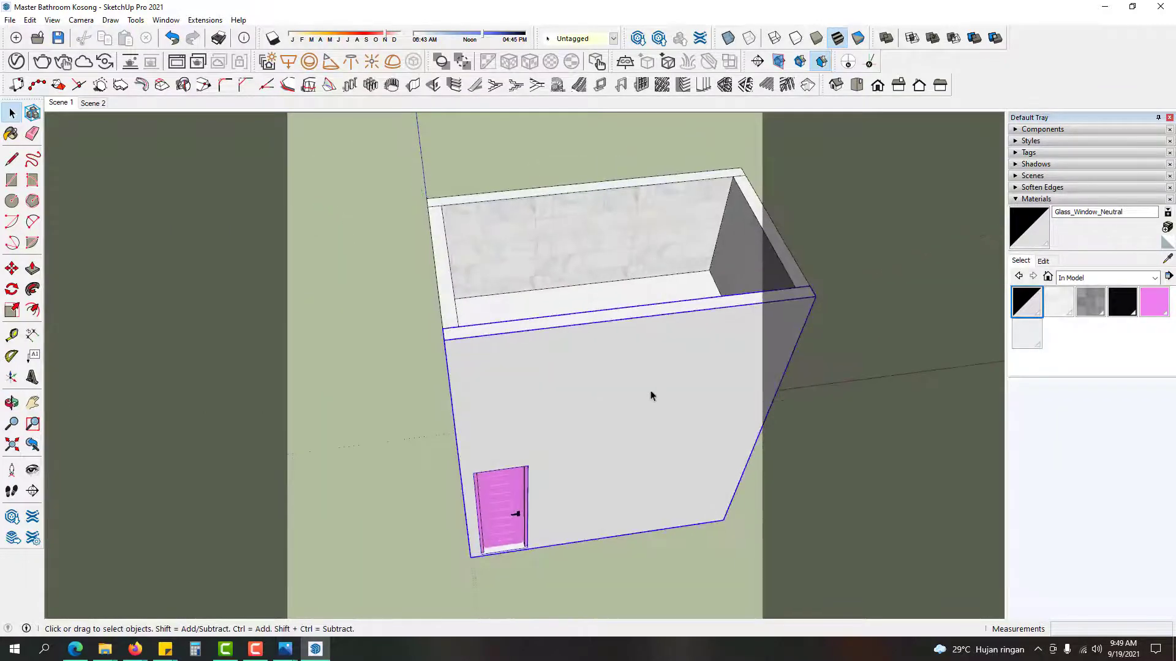
key(h)
middle_drag(523, 472, 570, 183)
Step: Check the ceiling edge in the Master Bathroom reference render and return to SketchUp
click(285, 649)
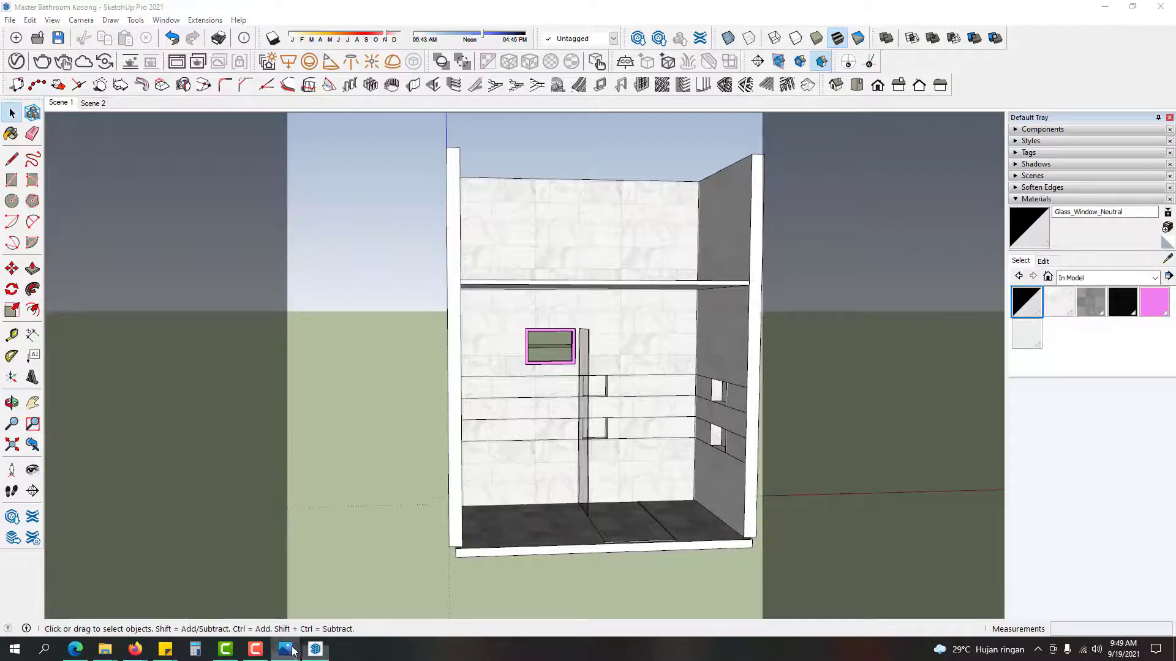
click(248, 579)
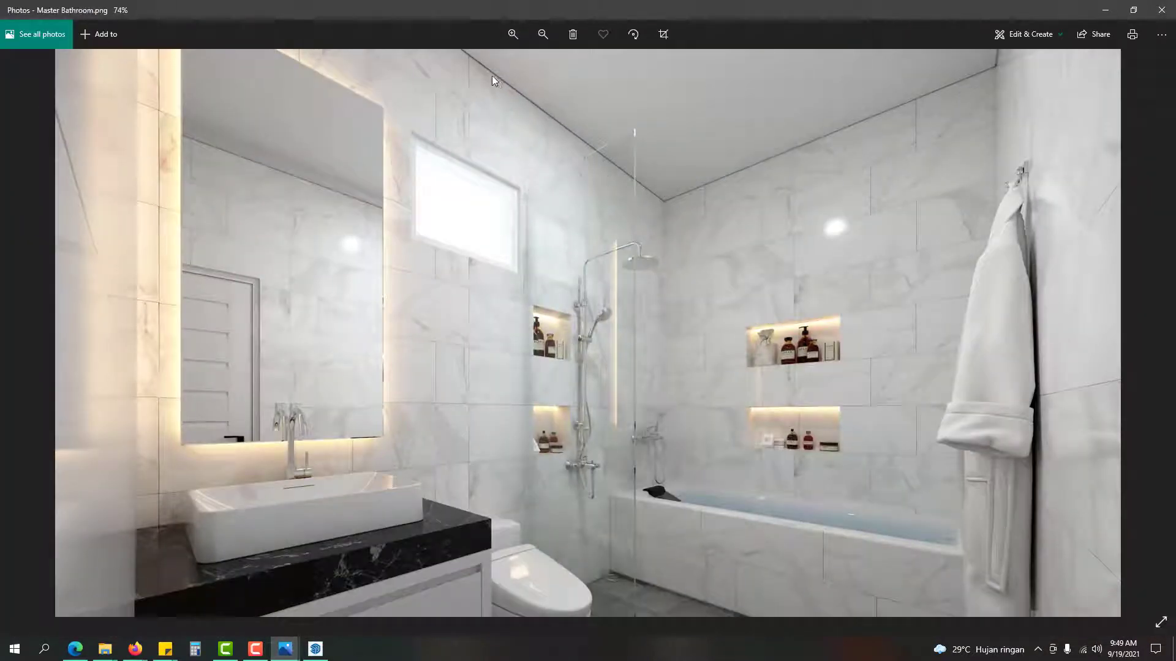
click(1107, 10)
Step: Open the ceiling group and offset its underside outline inward by 5 mm to form a narrow border strip
mouse_move(674, 202)
middle_down()
mouse_move(761, 116)
mouse_move(615, 279)
middle_up()
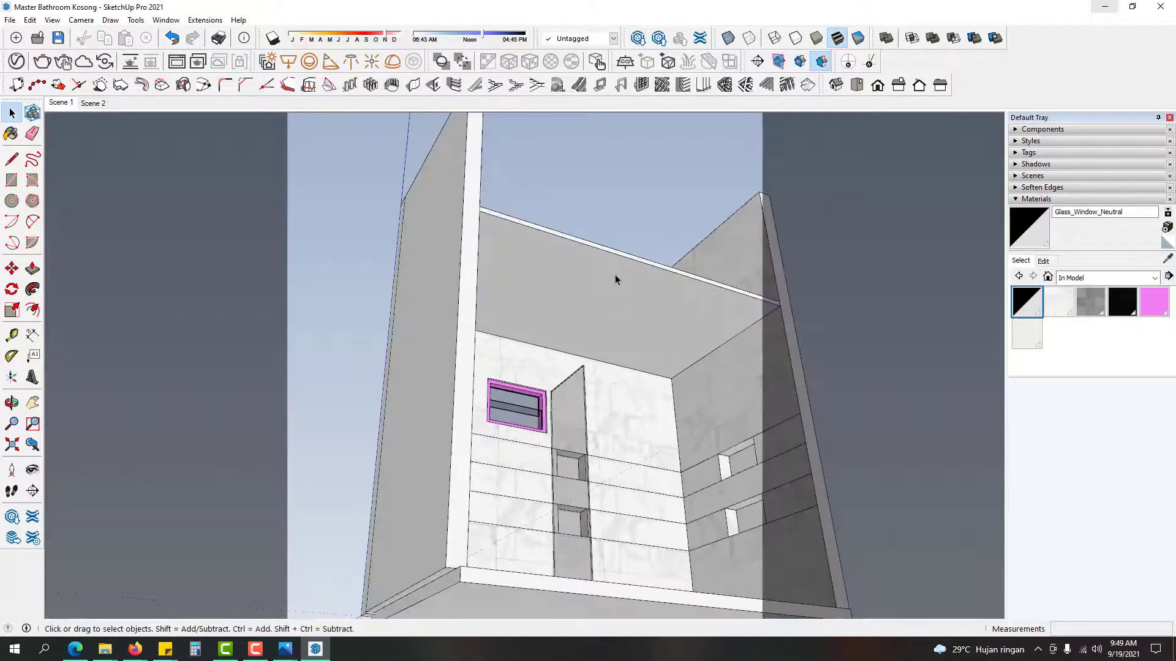
double_click(614, 278)
click(612, 278)
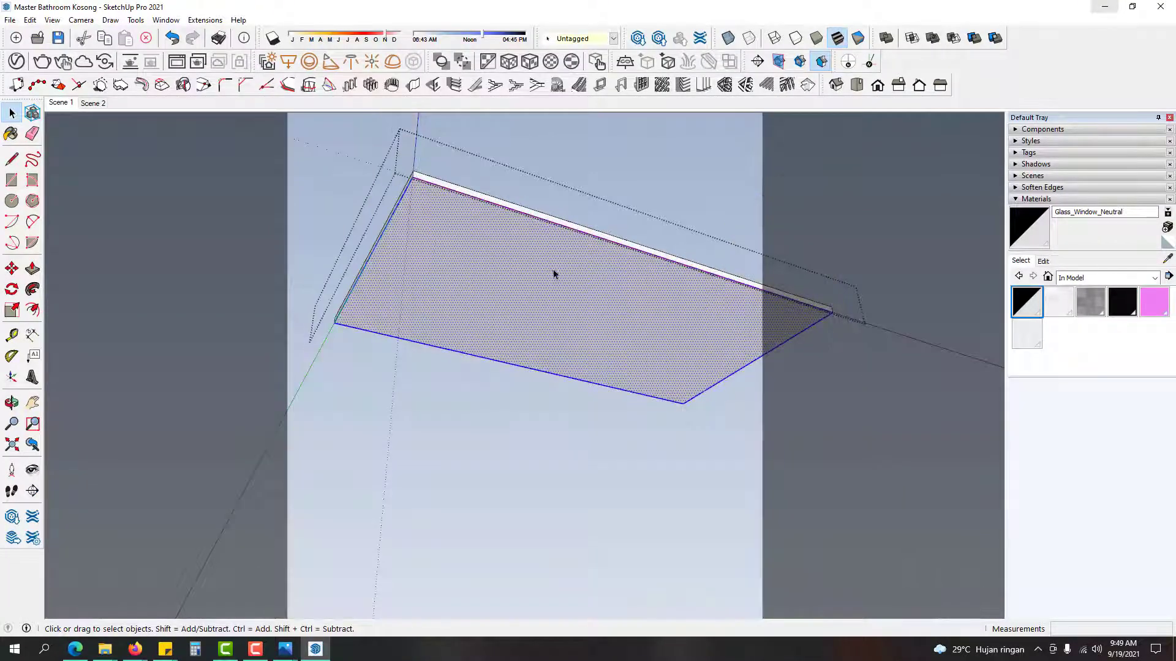
scroll(554, 274, up, 6)
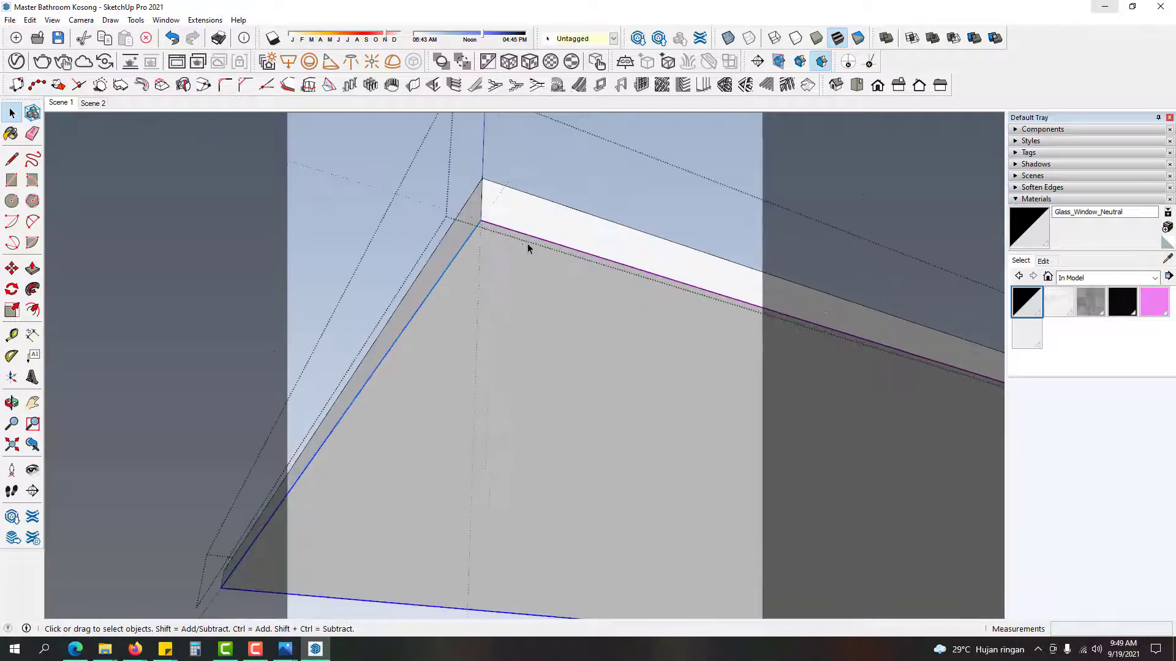
scroll(527, 232, up, 4)
key(f)
click(526, 223)
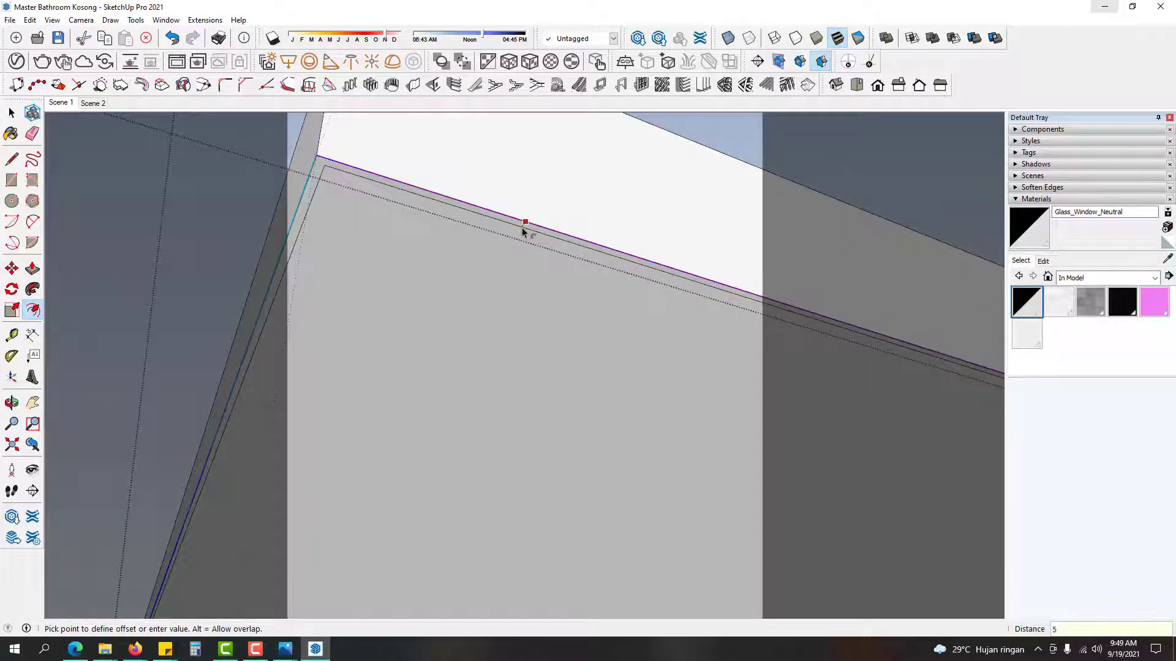
click(525, 228)
Step: Try to push the narrow border strip up into the ceiling's underside and undo the push
key(space)
key(p)
click(520, 223)
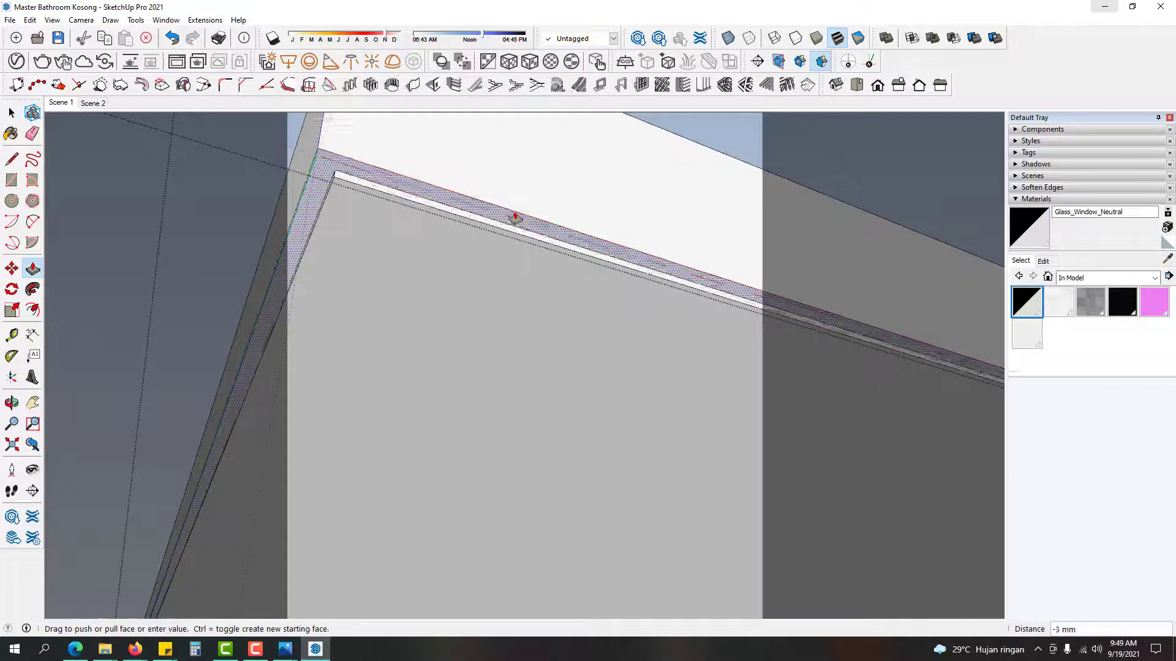
click(515, 215)
key(space)
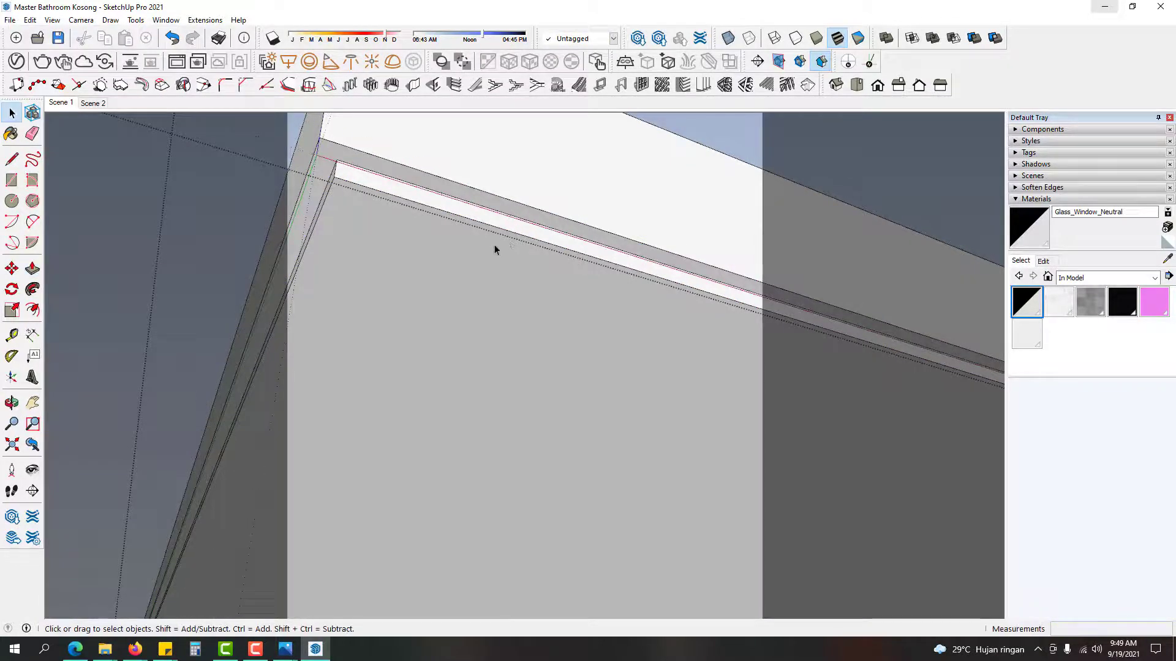
middle_drag(493, 250, 498, 168)
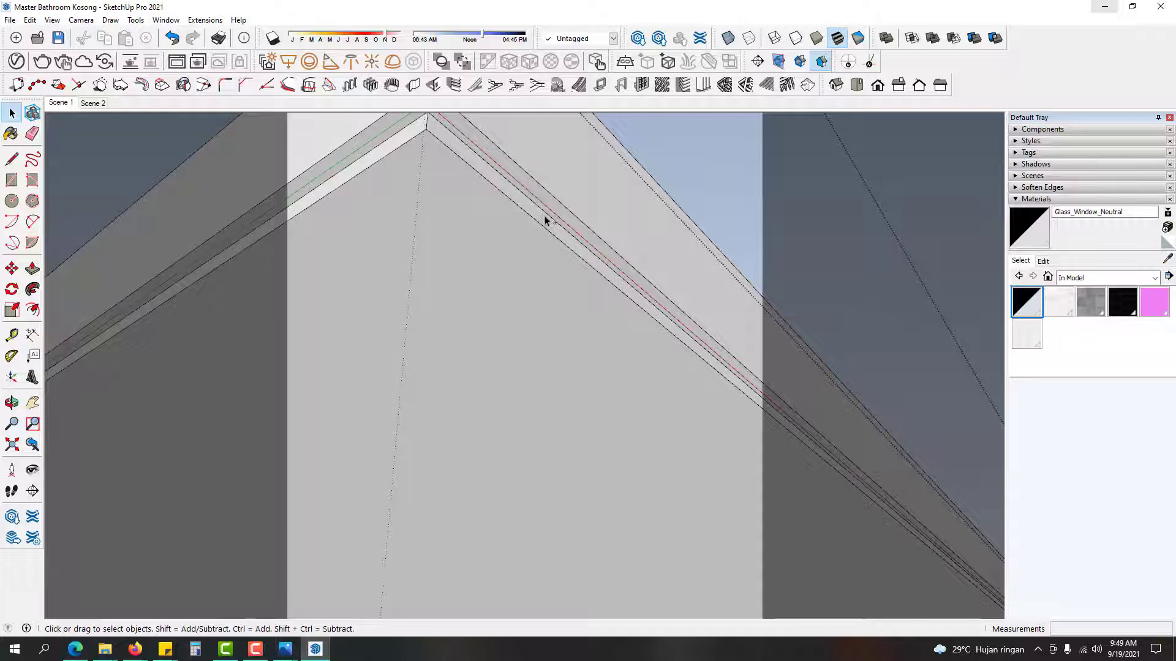
key(ctrl+z)
Step: Add the Aluminum Blurry metal from the V-Ray library to the scene materials and close the Asset Editor
click(19, 63)
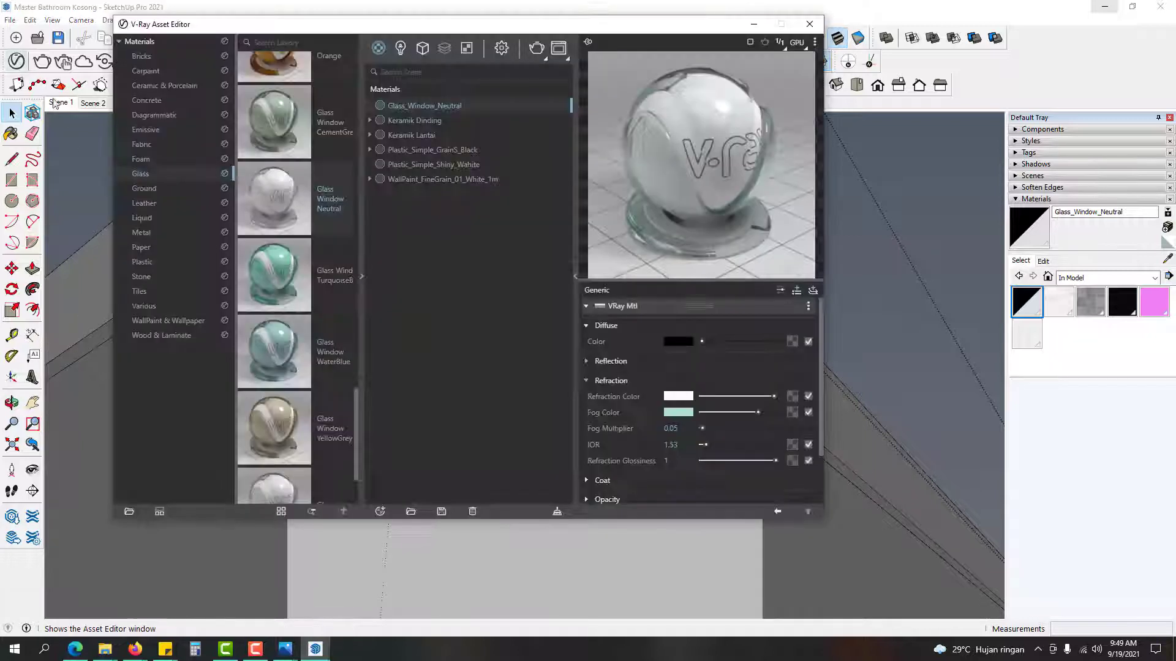
click(158, 233)
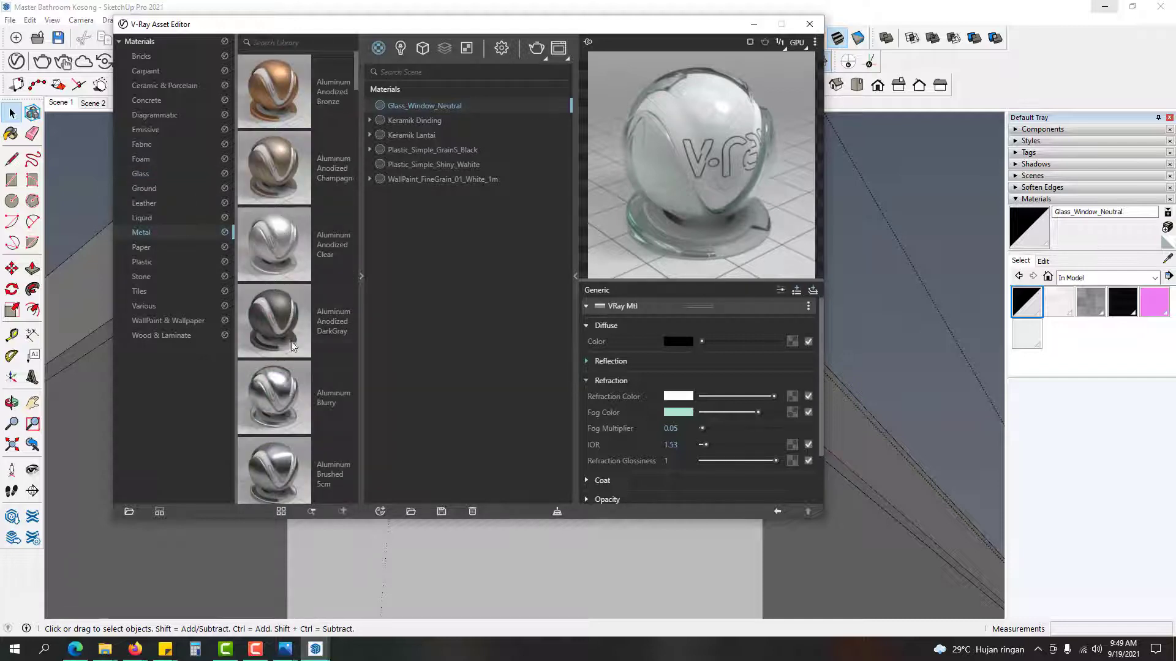
scroll(291, 347, down, 3)
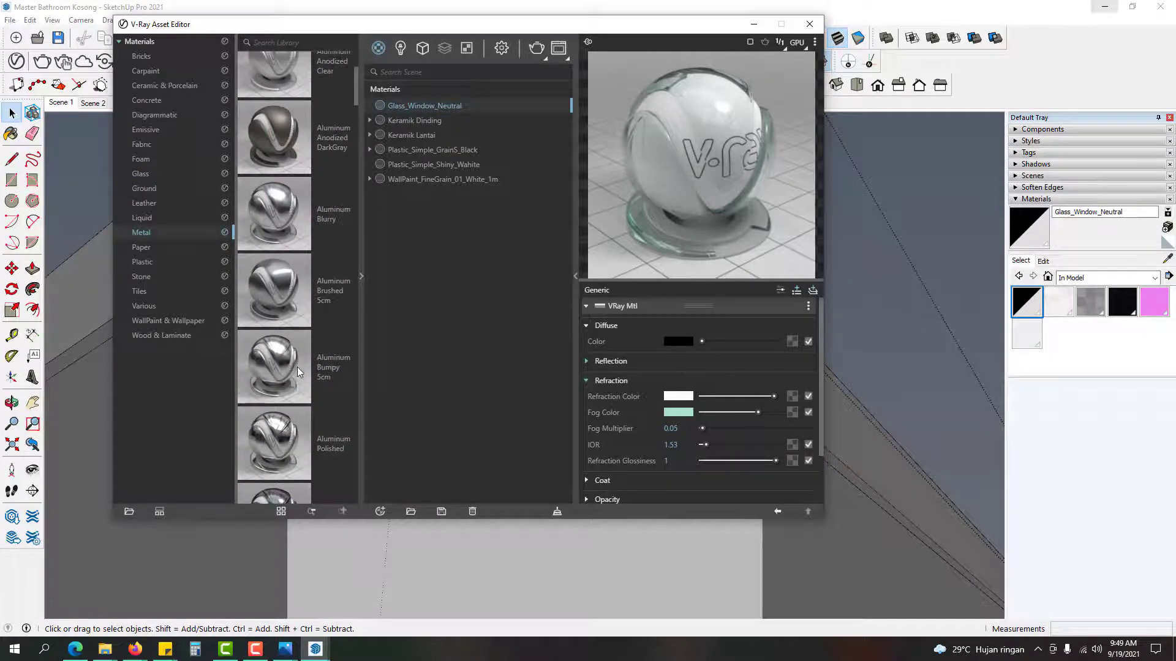
scroll(297, 366, down, 1)
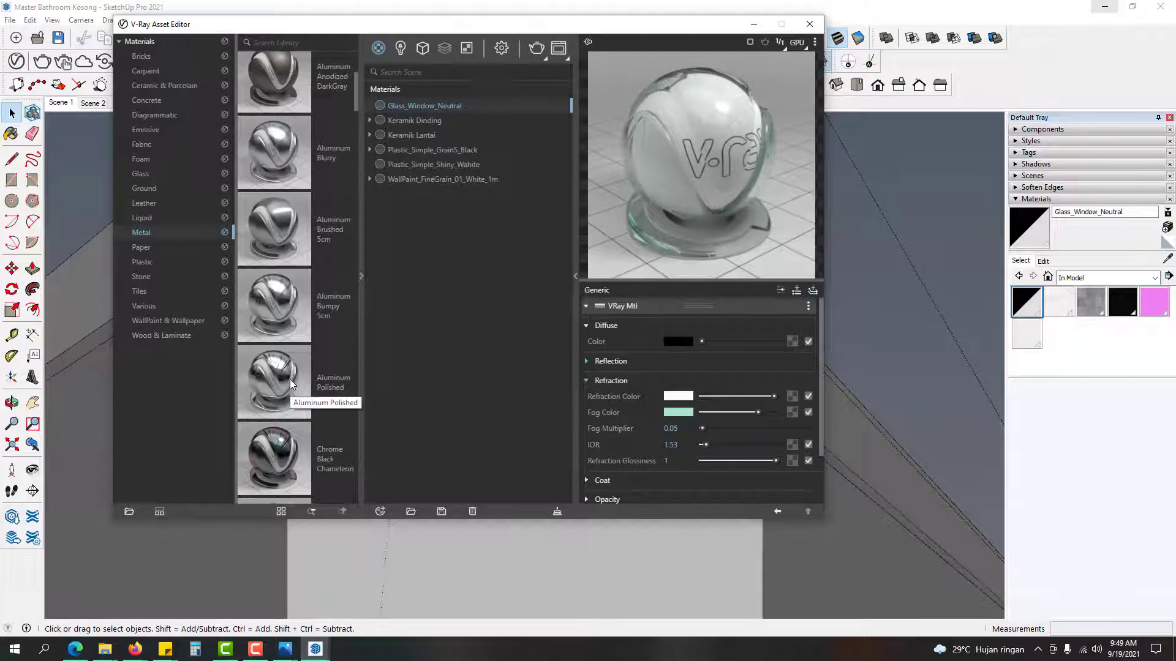
scroll(282, 218, up, 1)
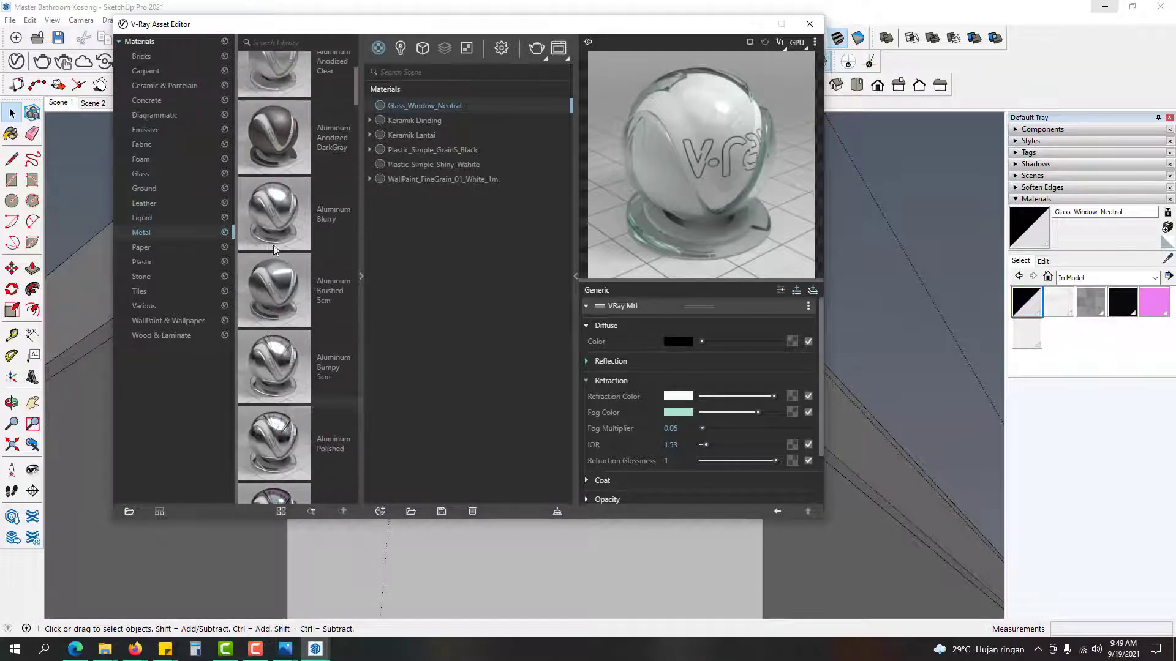
drag(320, 216, 473, 212)
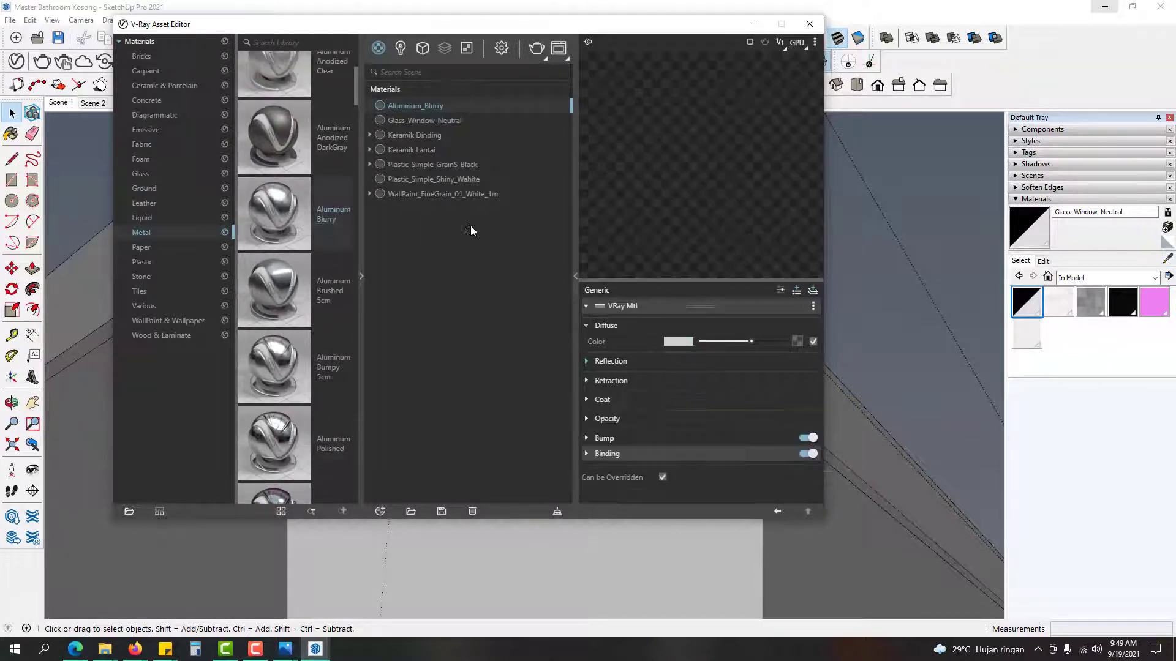
click(810, 24)
Step: Paint the narrow border strip on the ceiling's underside with Aluminum_Blurry
click(1027, 226)
scroll(467, 145, up, 1)
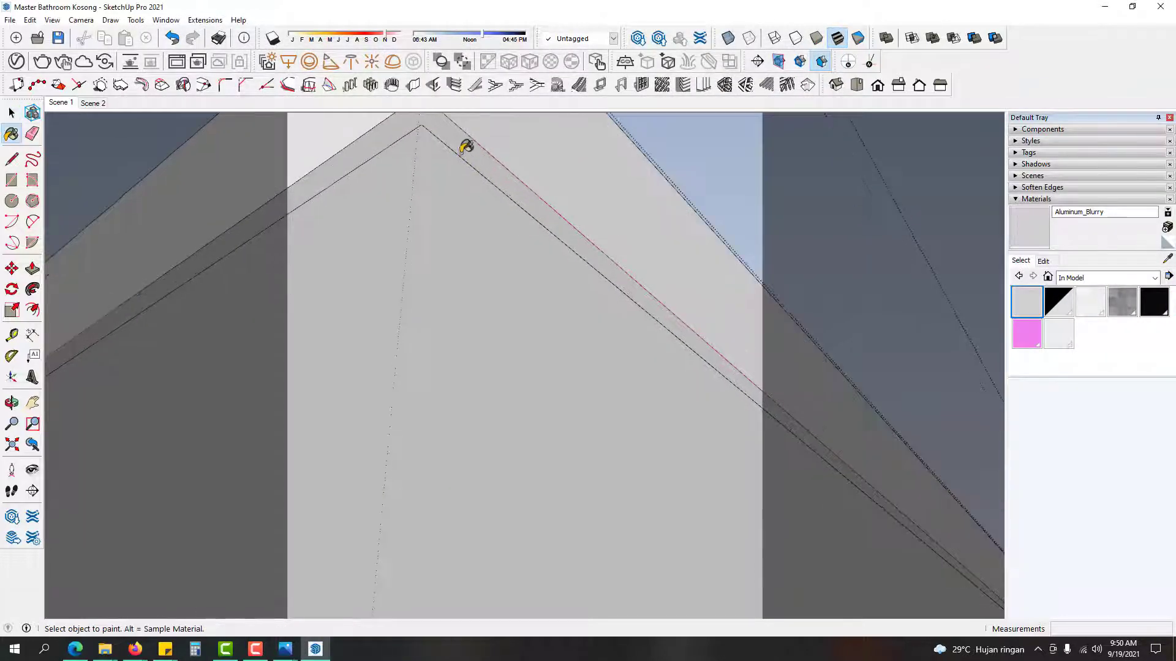
click(467, 142)
key(space)
Step: Push the ceiling's border strip 5 mm up to form a shadow-gap groove
middle_drag(475, 150, 509, 218)
key(p)
click(506, 222)
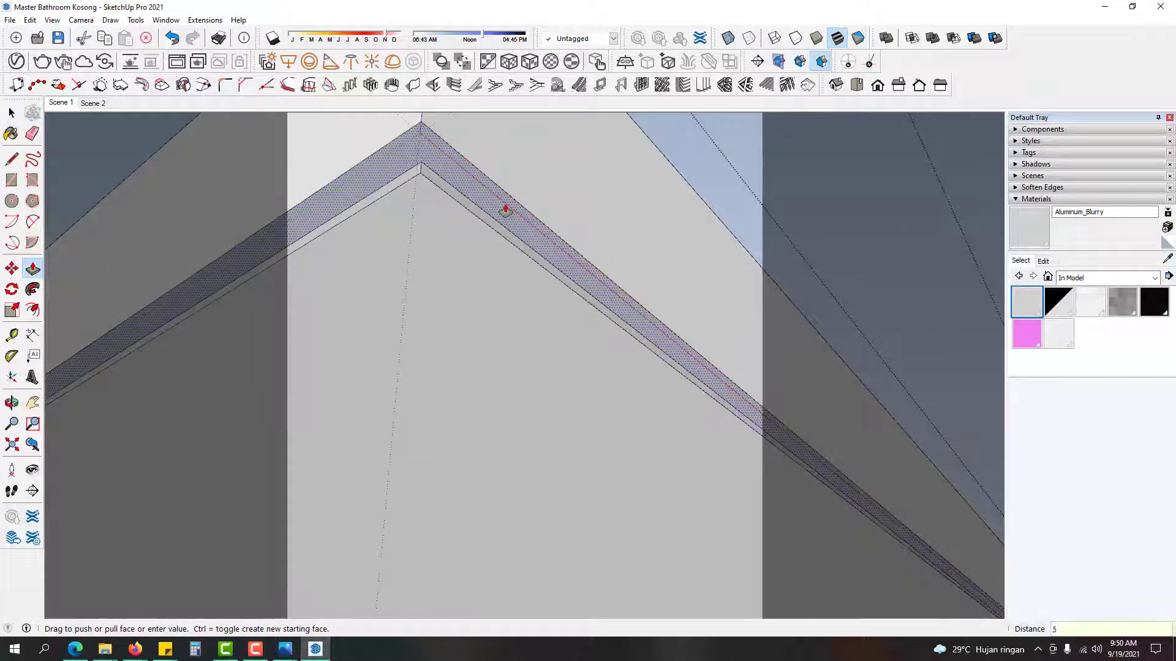
text(5)
key(Return)
key(space)
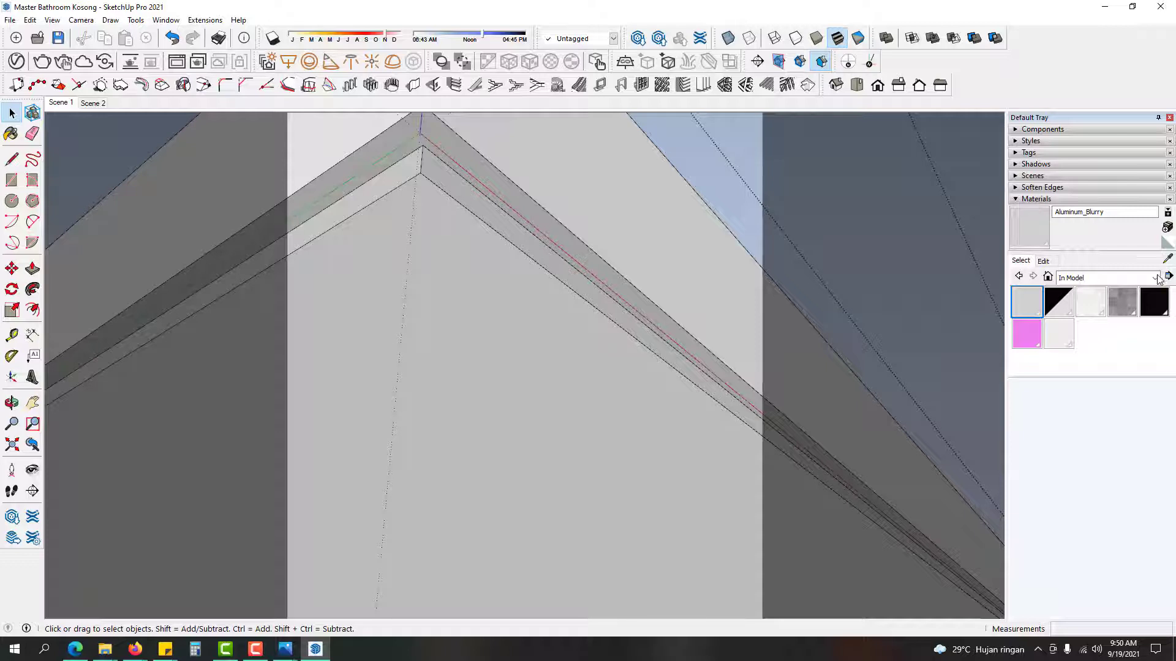
Step: Sample the material at the groove along the ceiling edge and undo the 5 mm push
click(1167, 257)
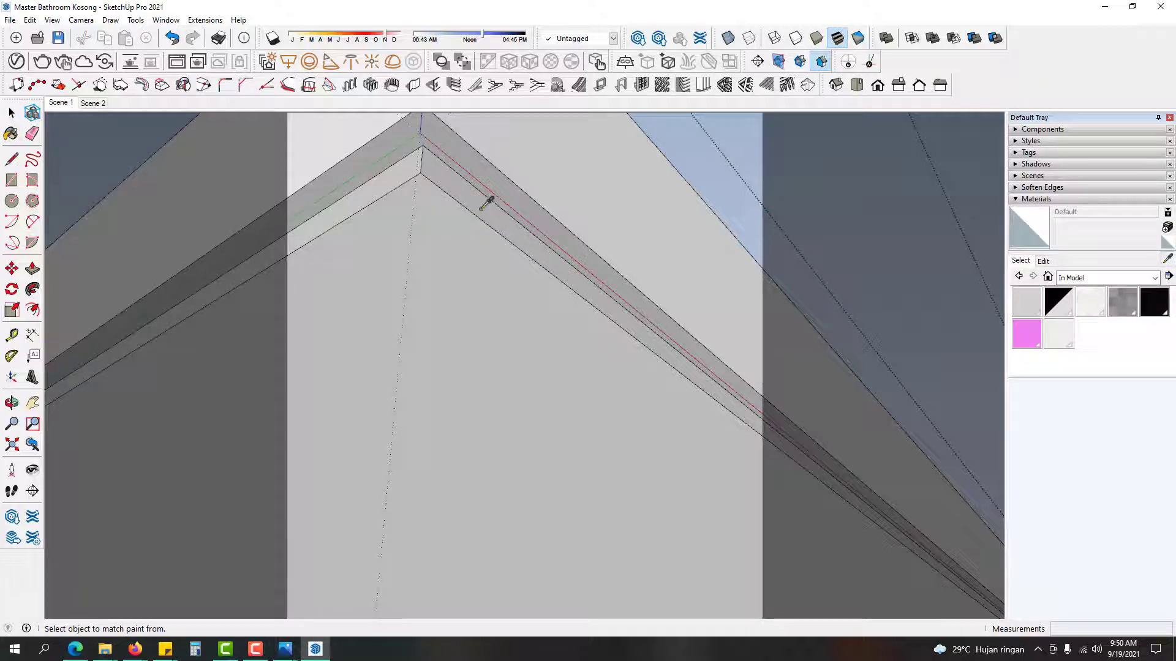
click(487, 204)
key(space)
middle_drag(624, 204, 520, 206)
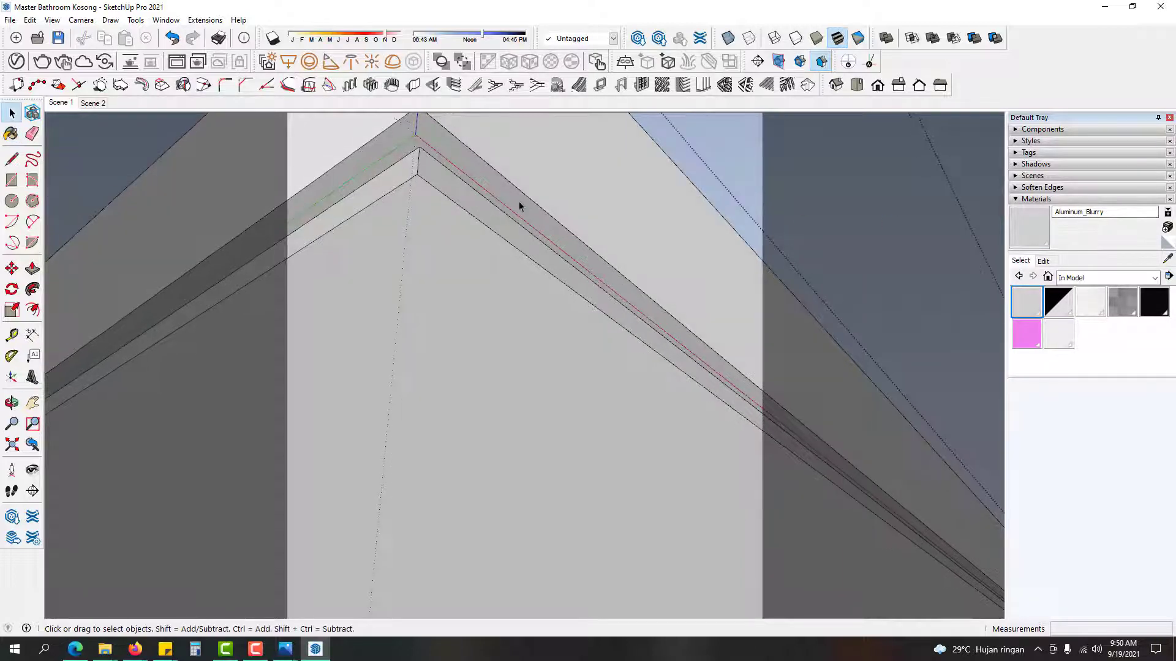
key(ctrl+z)
Step: Sample the WallPaint_FineGrain_01_White material and paint the ceiling's narrow border strip with it
key(b)
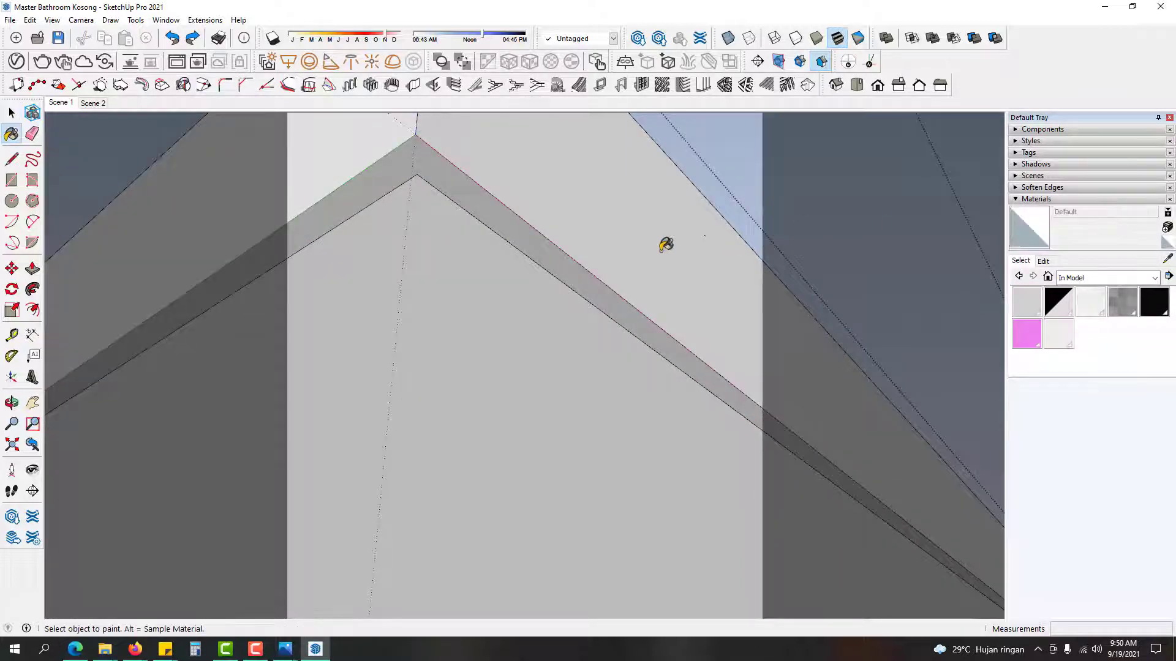
click(1168, 260)
click(577, 377)
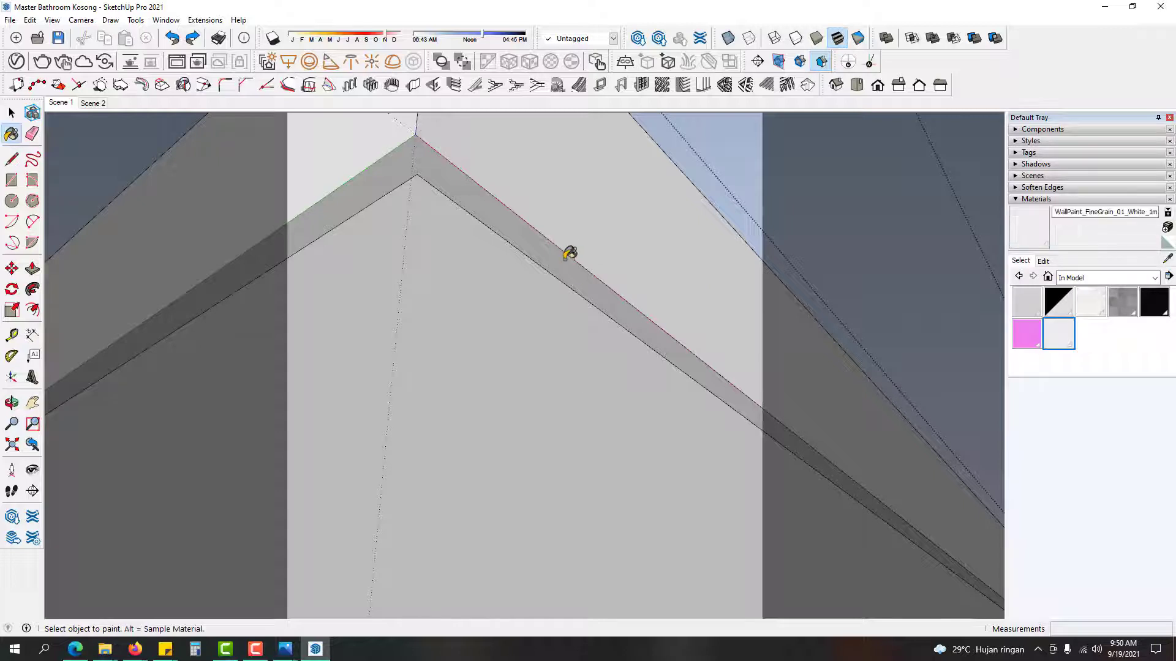
click(570, 259)
Step: Try pushing the wall-painted ceiling border strip up into a groove, inspect the corner and undo the change
key(space)
key(p)
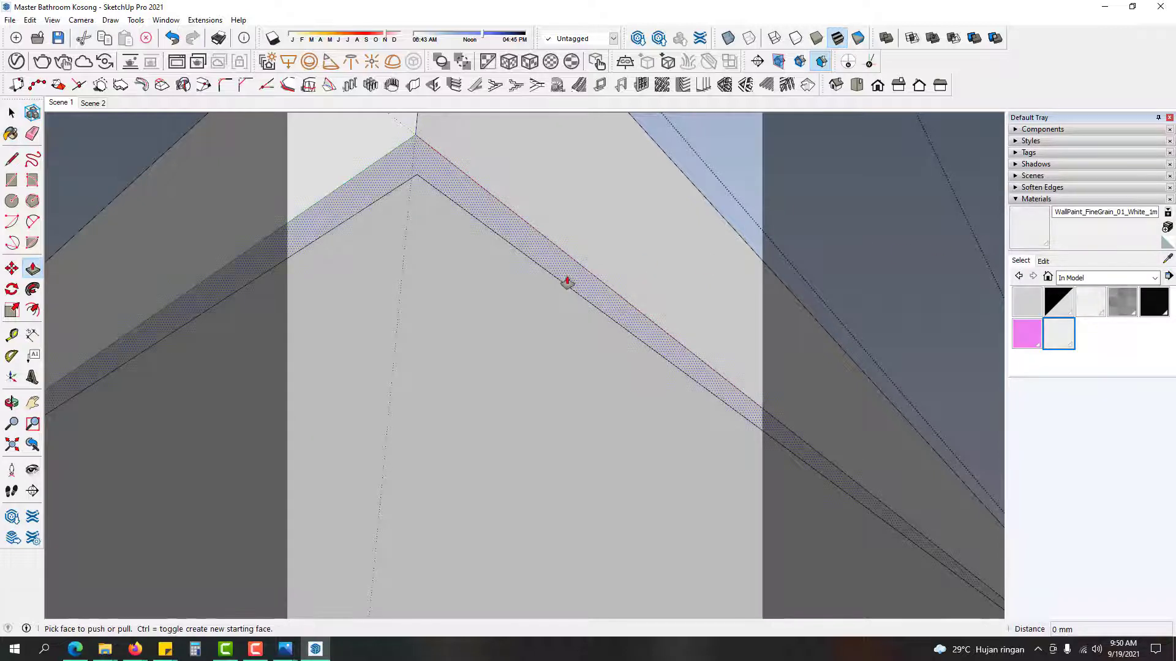
click(564, 281)
key(Return)
key(space)
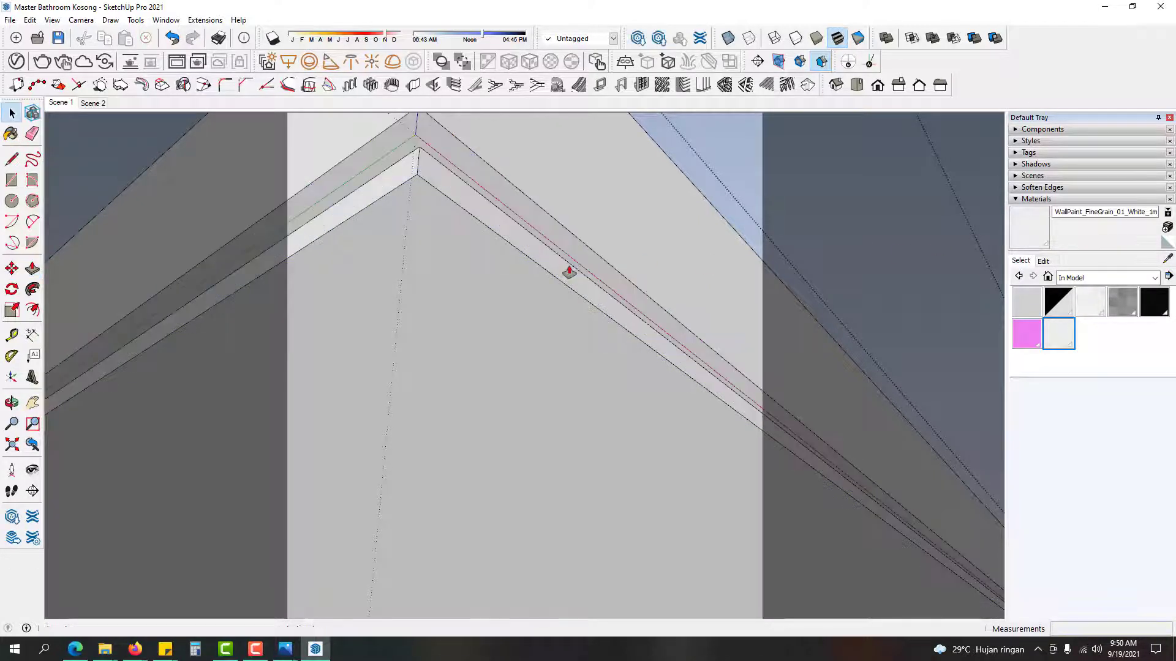
middle_drag(408, 179, 470, 302)
scroll(475, 270, up, 3)
key(ctrl+z)
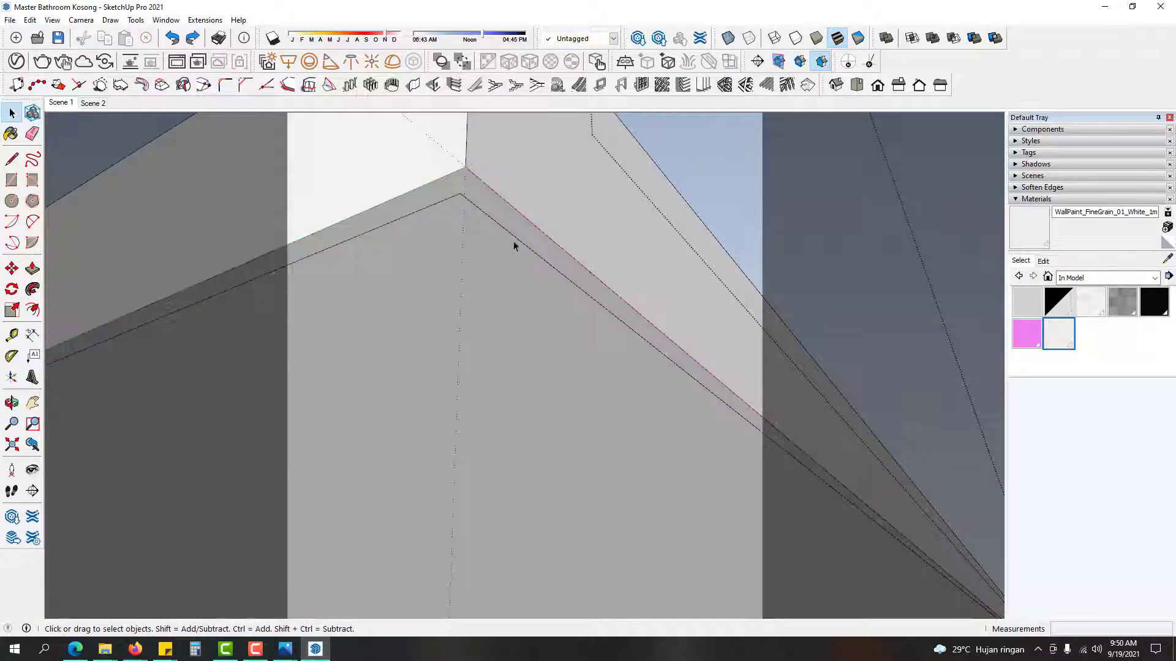
Step: Paint the ceiling's border strip with Aluminum_Blurry and push it up to form the shadow-gap groove
click(1026, 302)
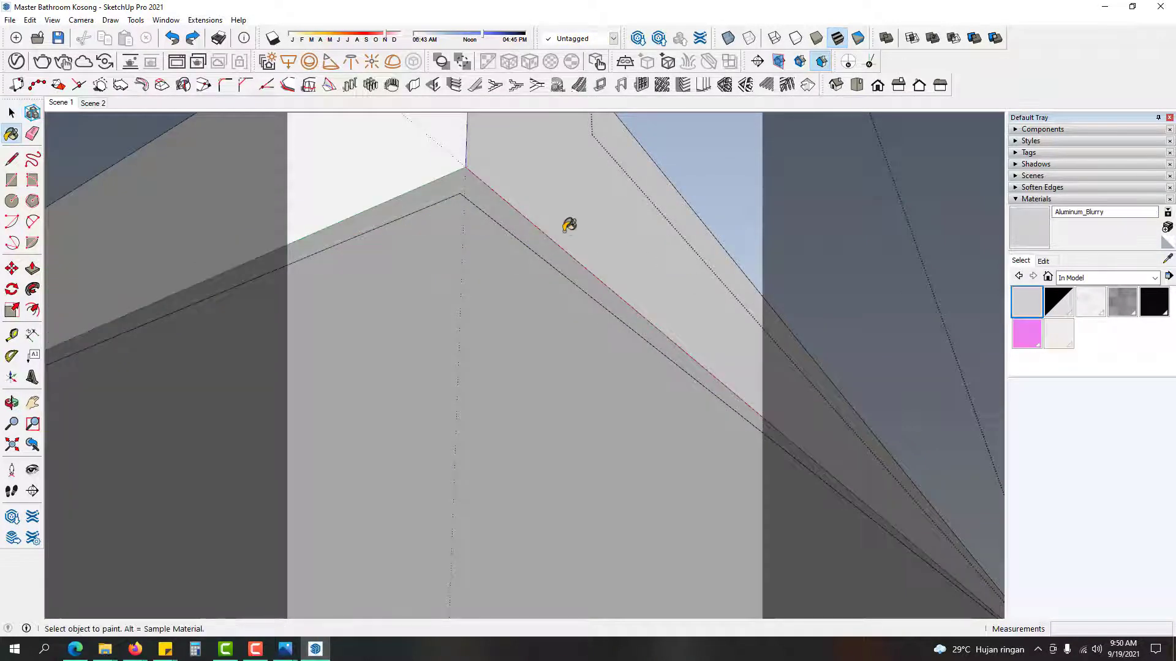
click(501, 212)
key(space)
scroll(503, 207, up, 1)
key(p)
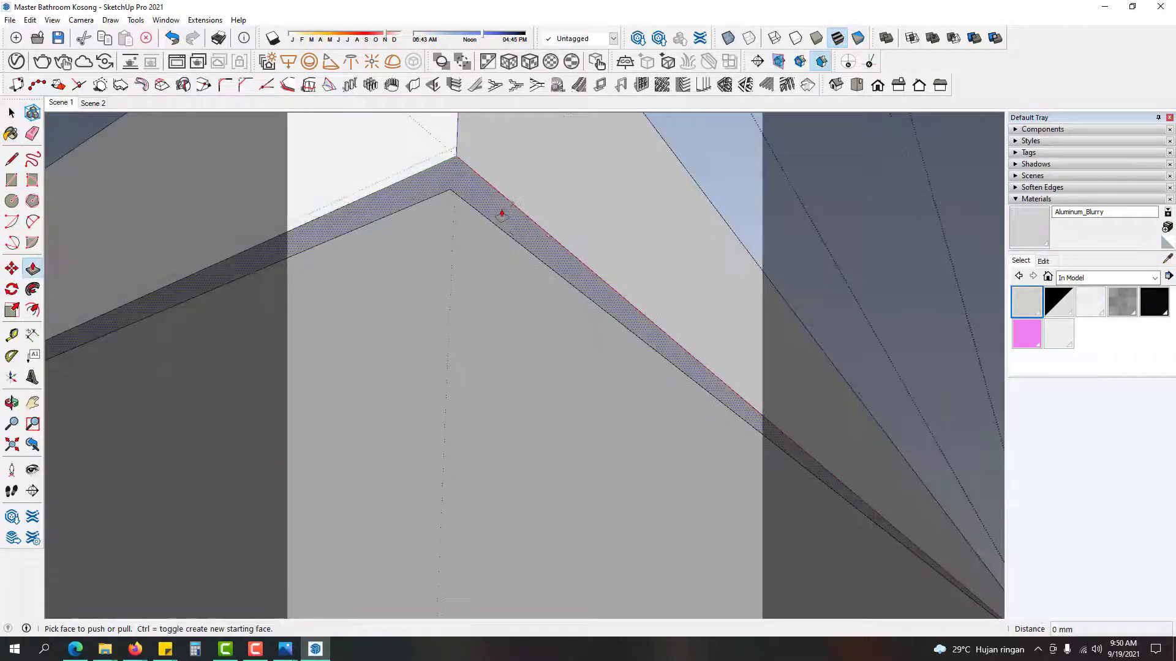
click(507, 204)
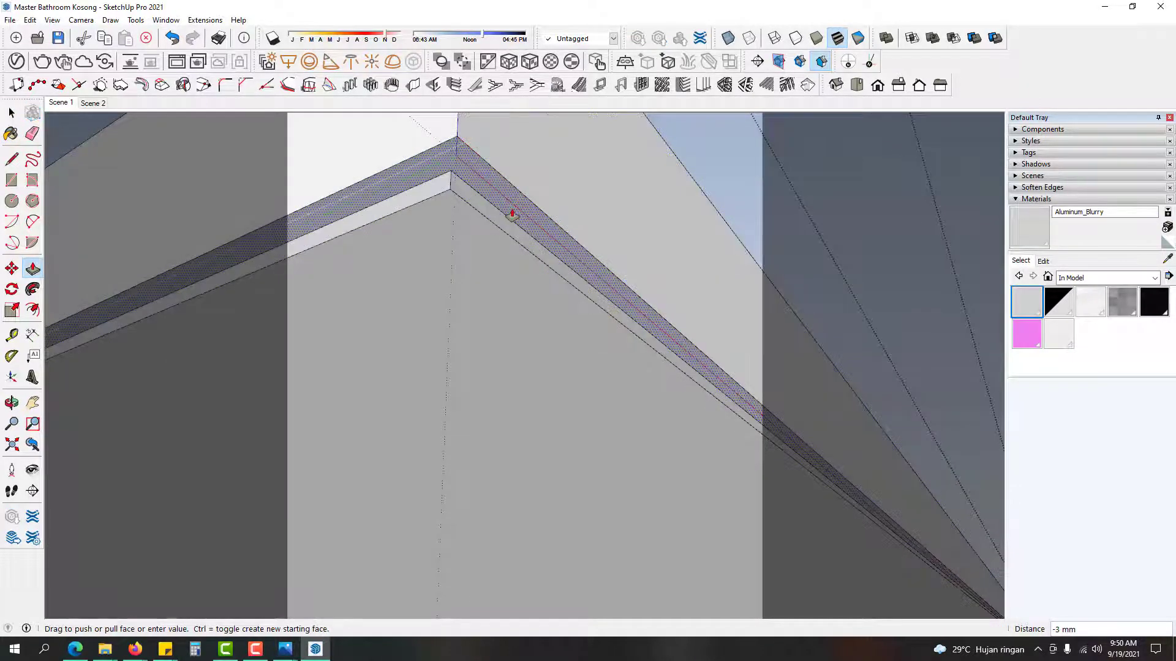
middle_drag(512, 215, 489, 247)
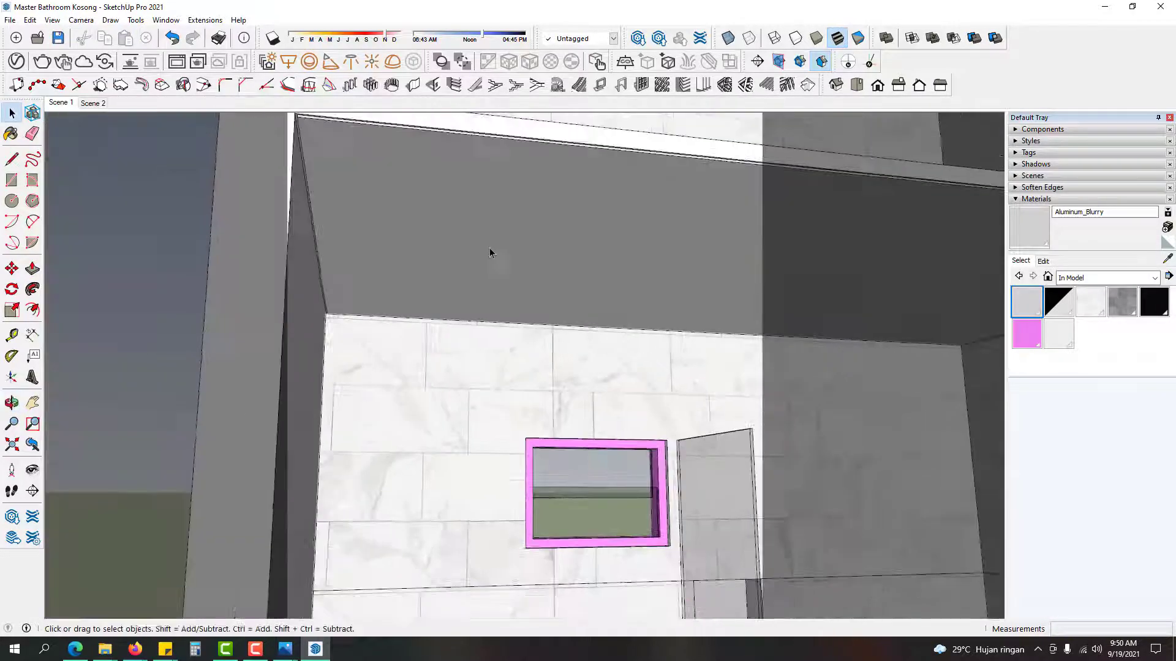
Step: Return to the Scene 1 view and set the green value of the Plastic_Simple_Shiny_Wahite material to 238
scroll(526, 255, down, 3)
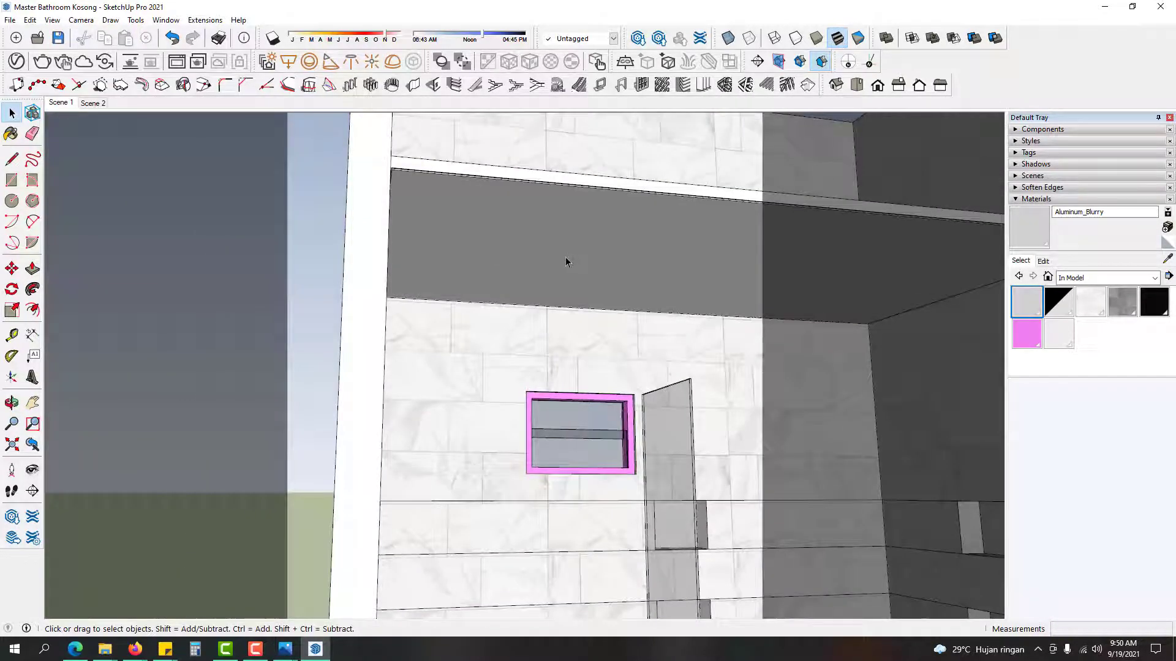
scroll(556, 260, down, 3)
middle_drag(737, 329, 926, 300)
click(58, 104)
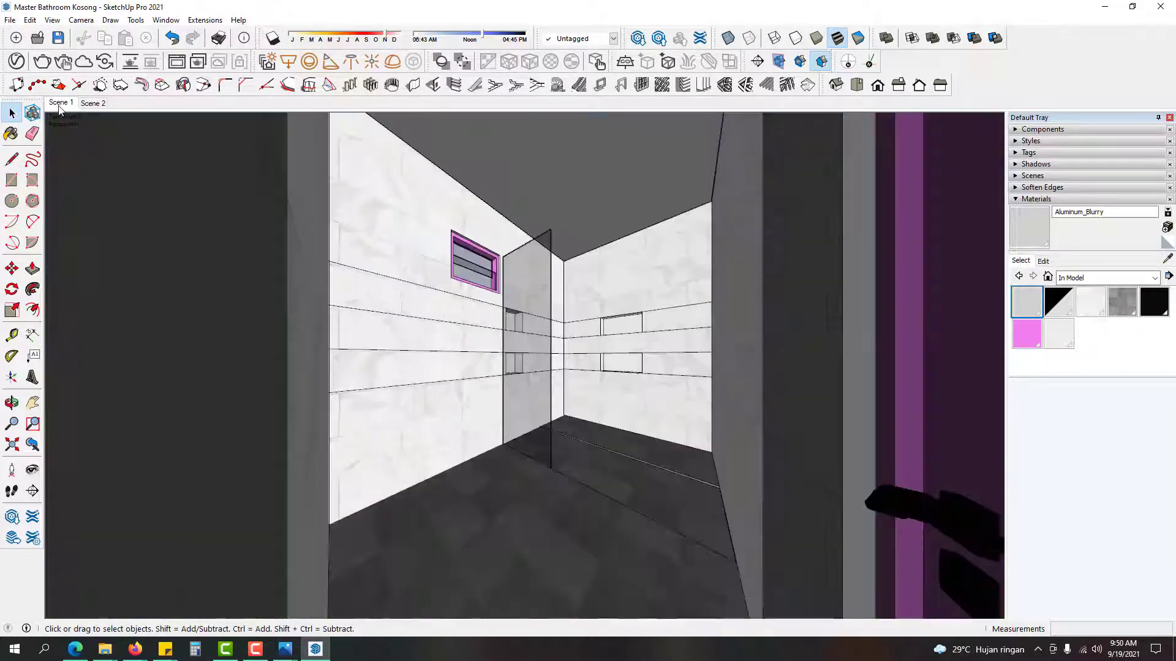
click(1027, 335)
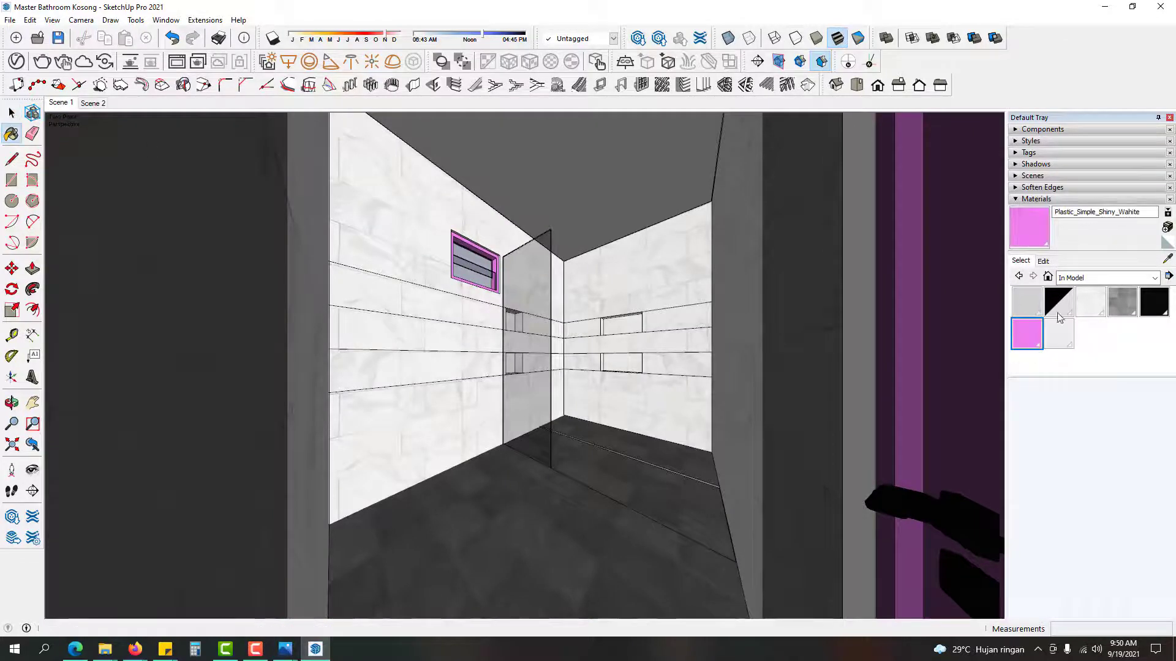
click(1043, 261)
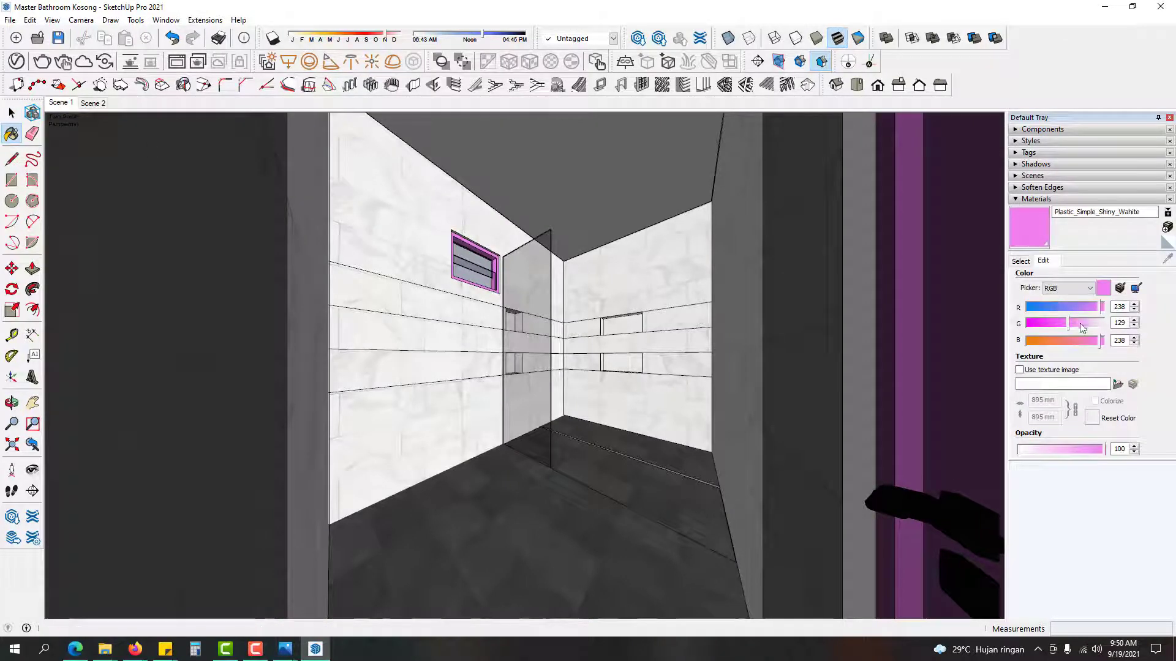
click(1120, 307)
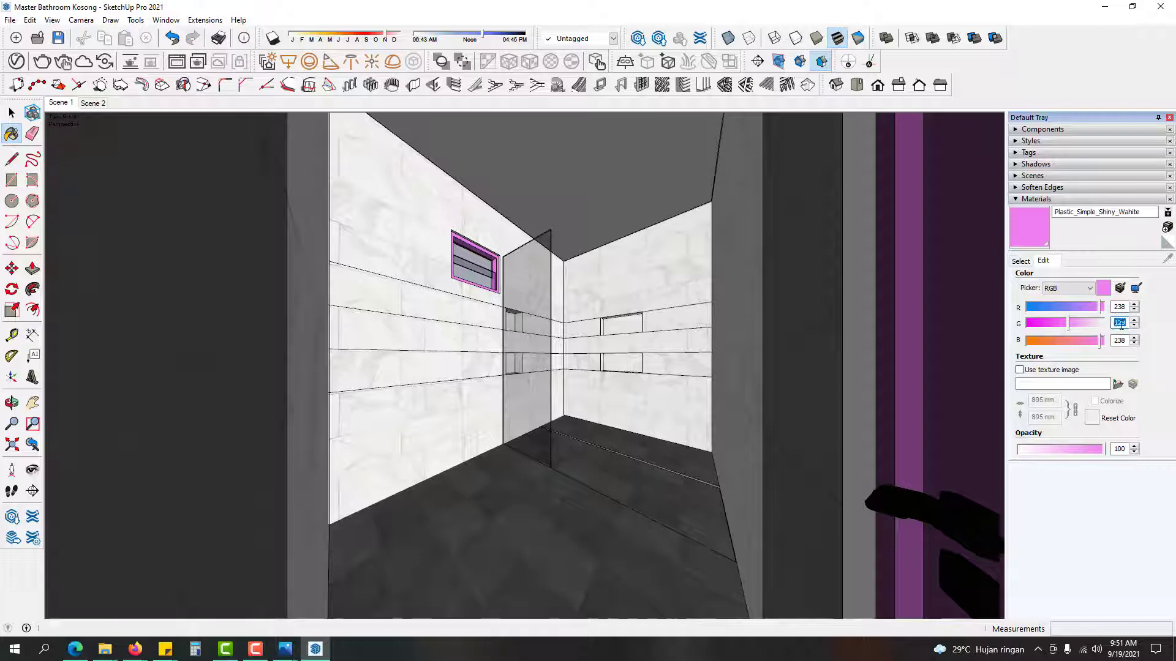
text(23)
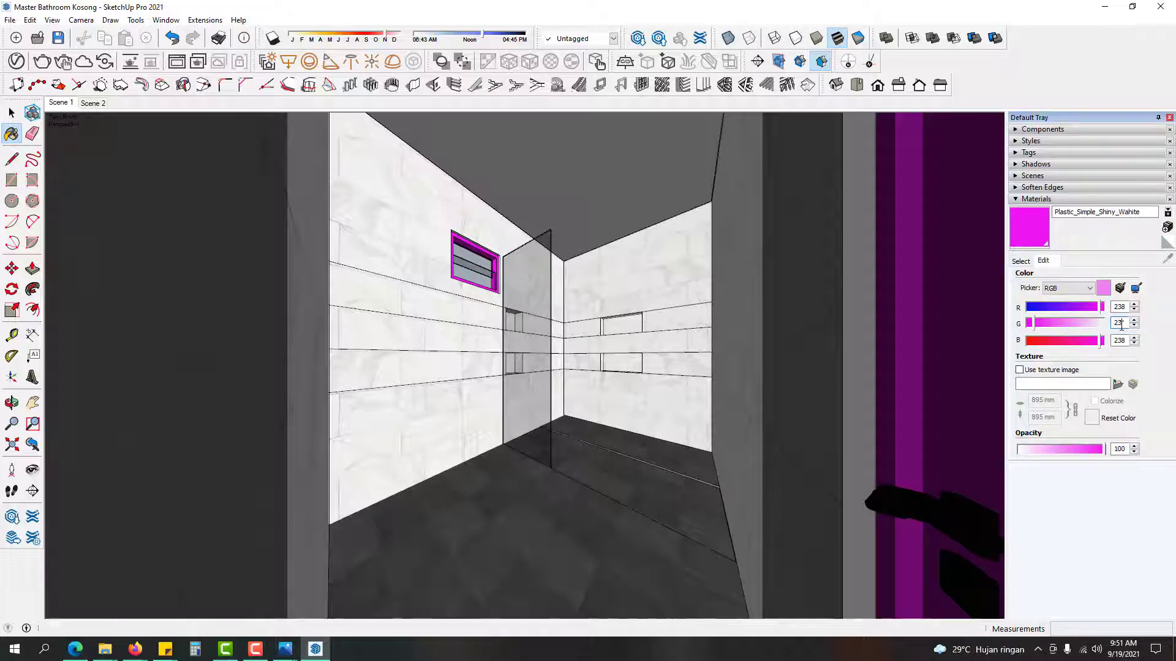
text(8)
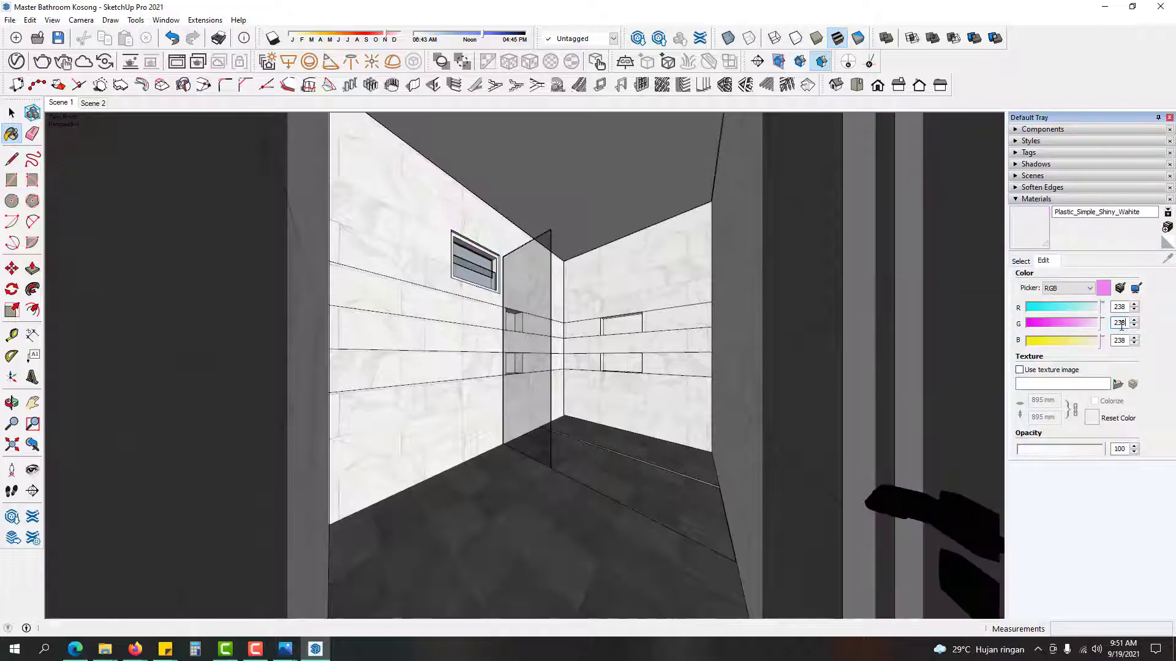
click(1027, 262)
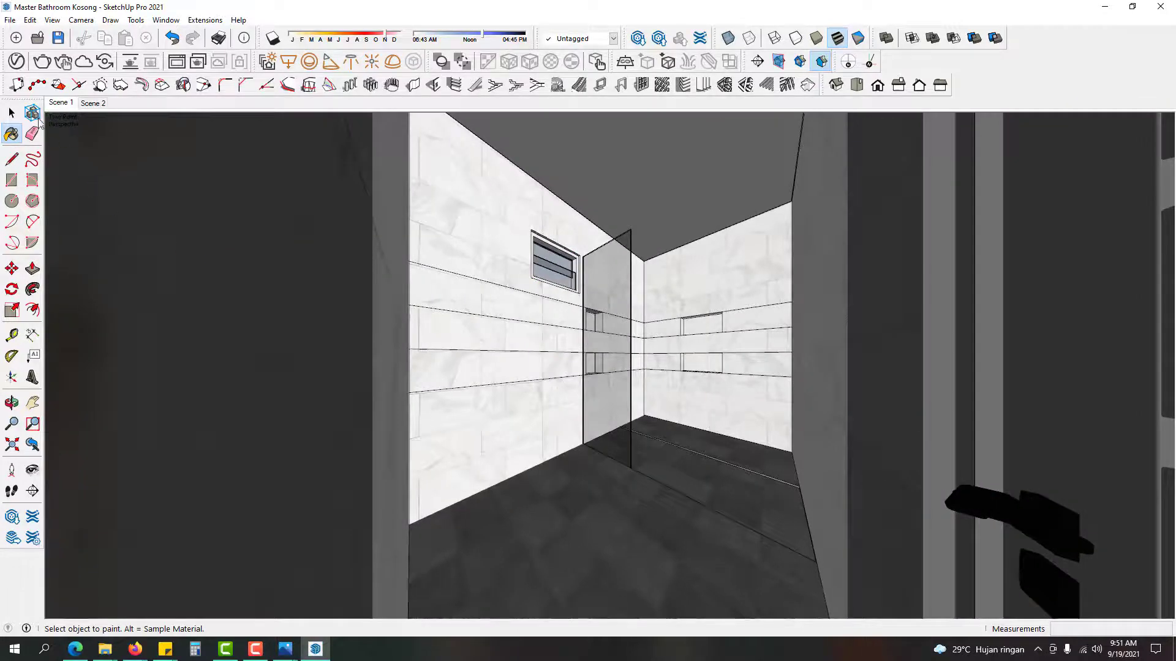
Step: Set the noise limit to 0.01 in the V-Ray render quality settings
click(11, 112)
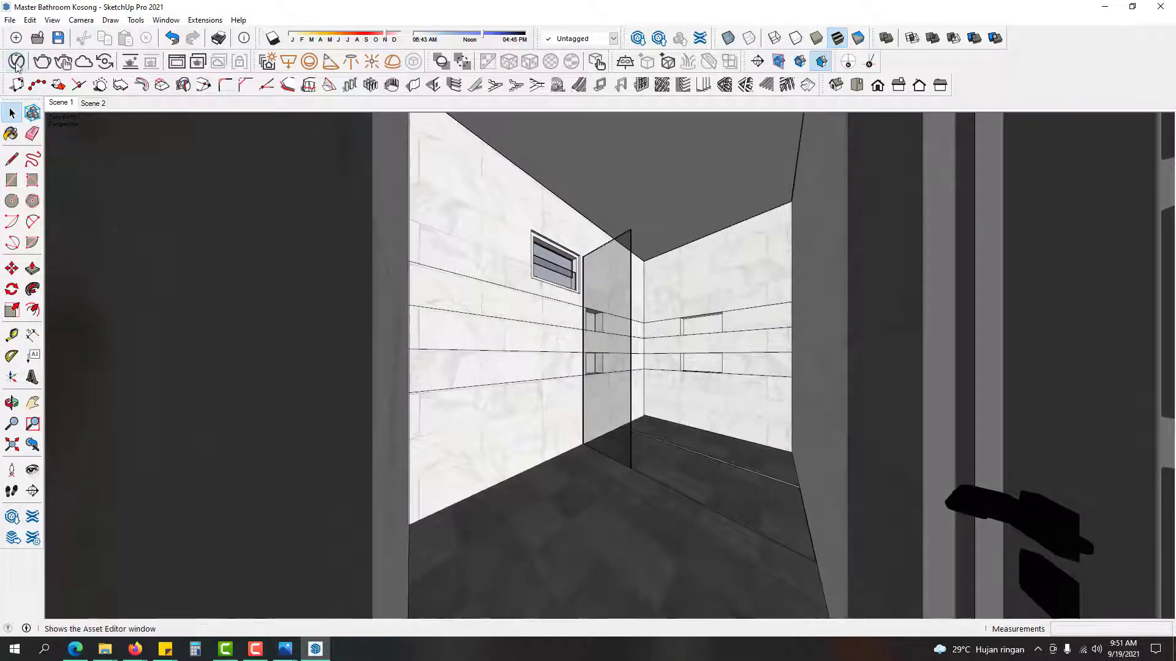
click(16, 61)
click(501, 47)
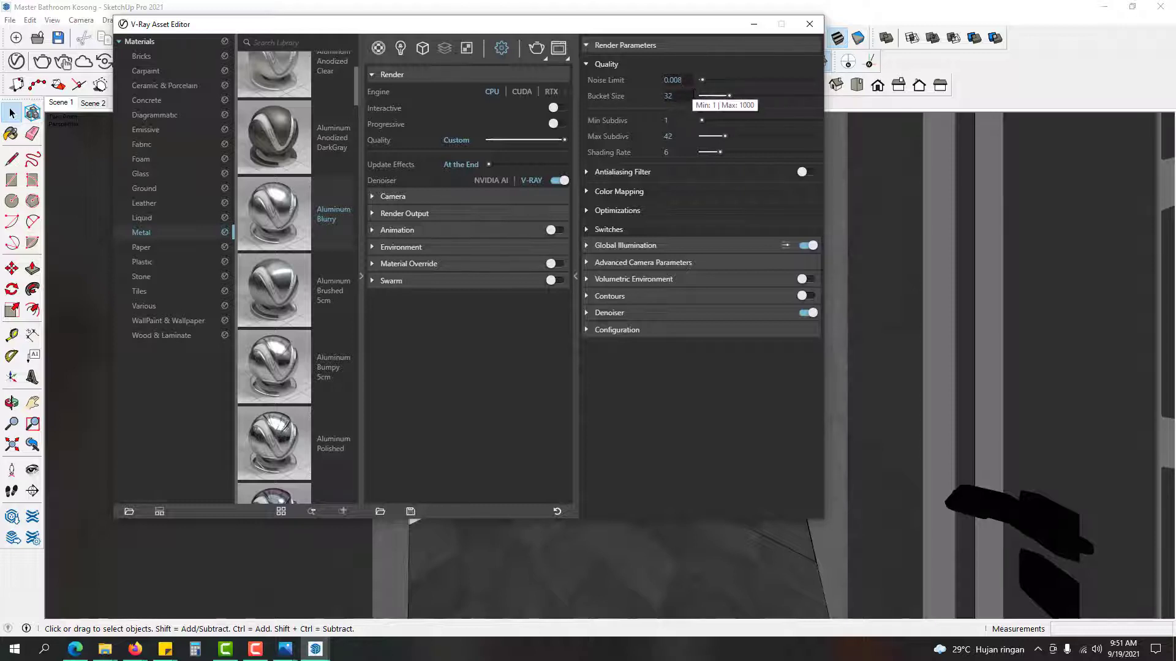
key(BackSpace)
key(BackSpace)
text(1)
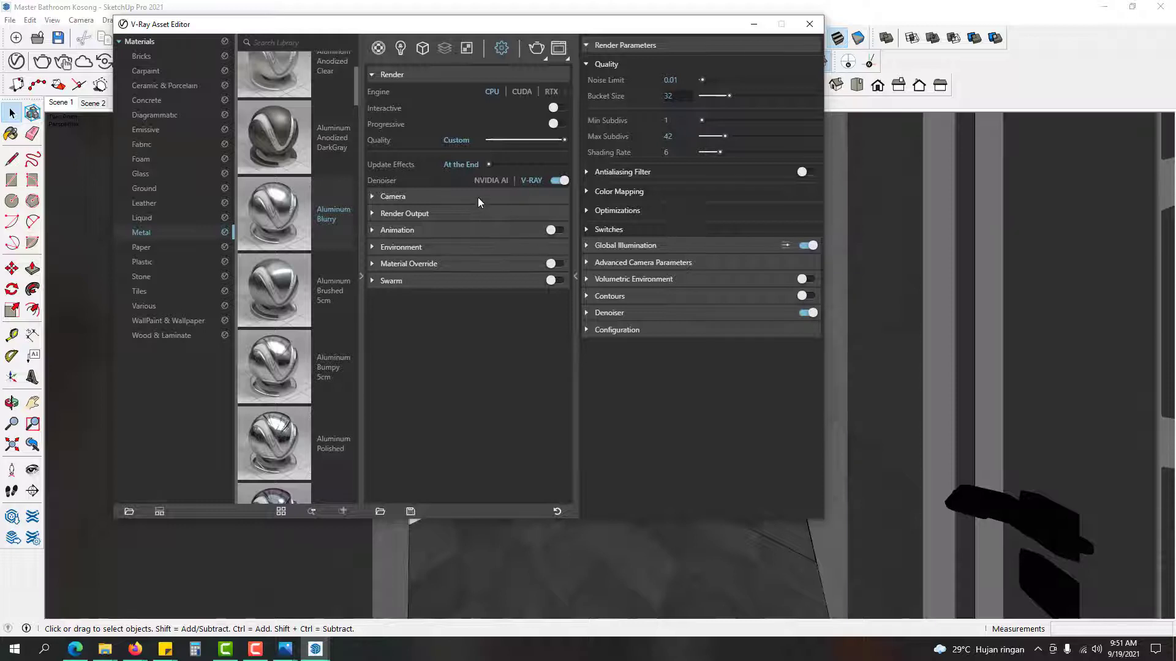
Step: Examine the V-Ray camera exposure, environment background and scene light settings
click(495, 200)
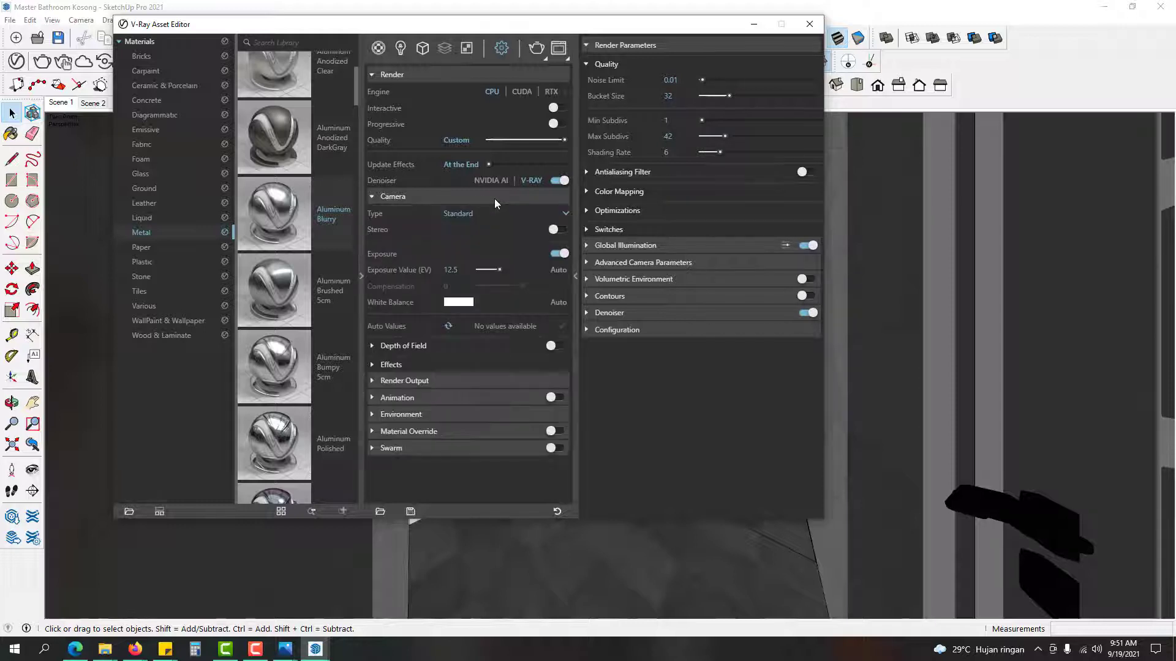
click(494, 198)
click(494, 198)
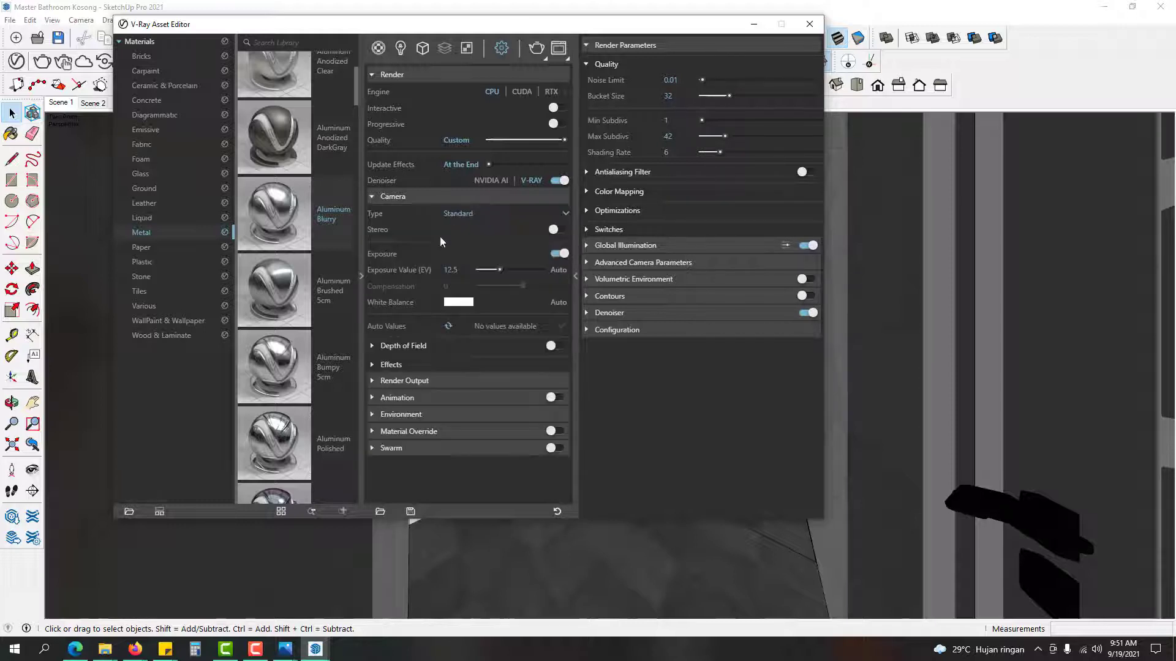
click(465, 273)
click(477, 198)
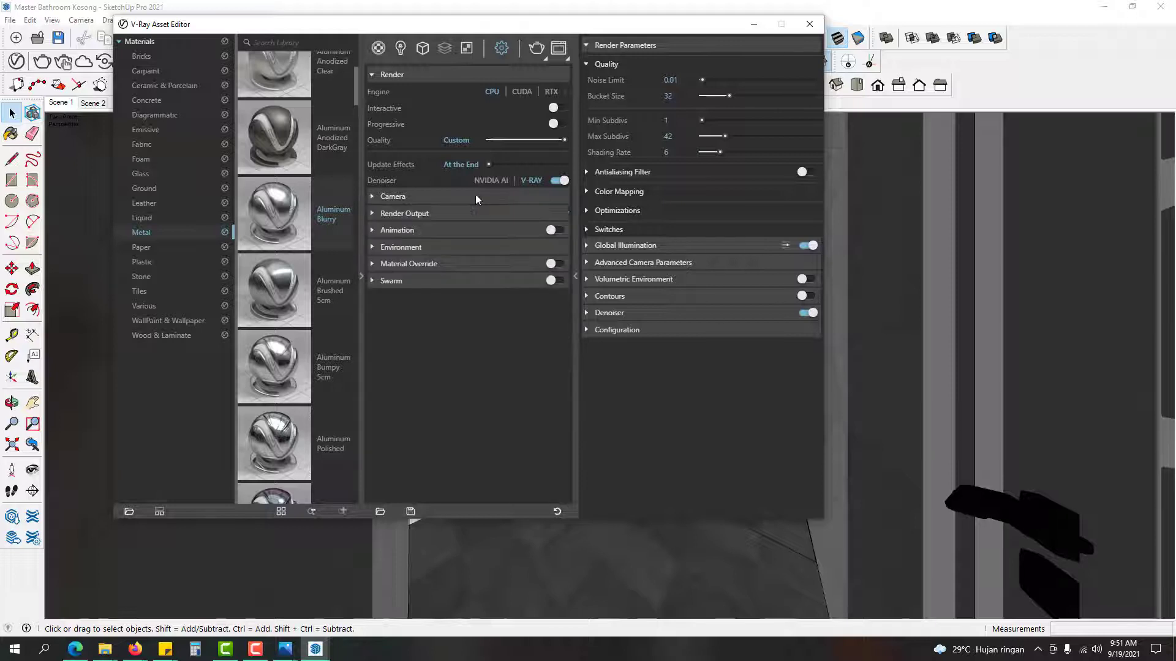
click(465, 248)
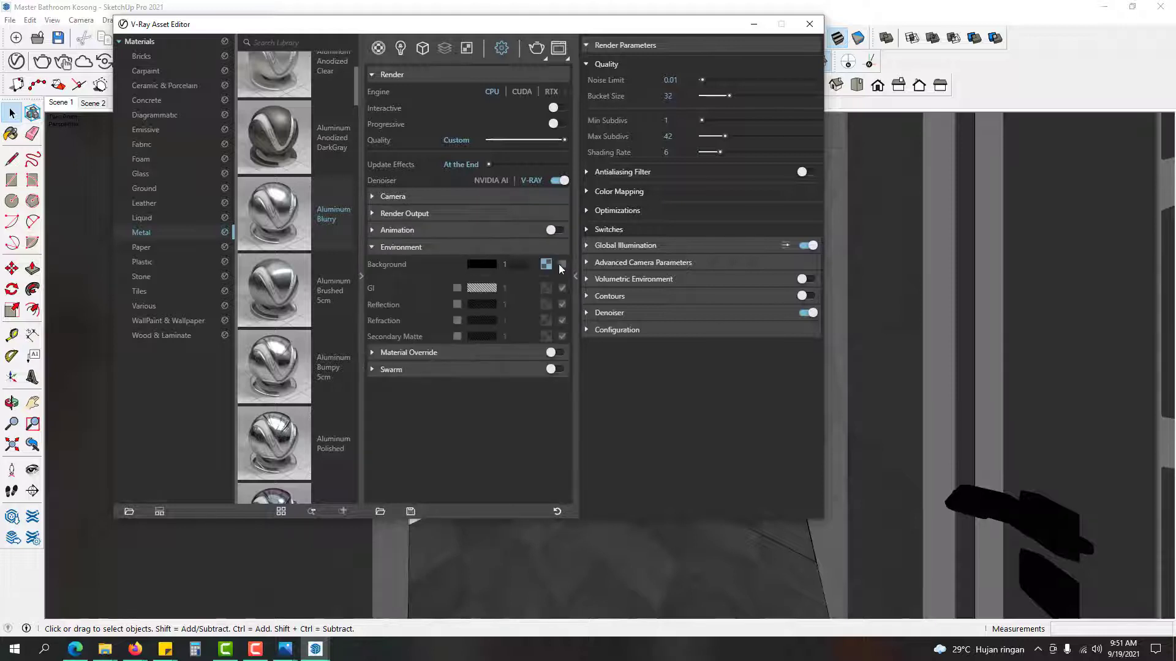
click(401, 49)
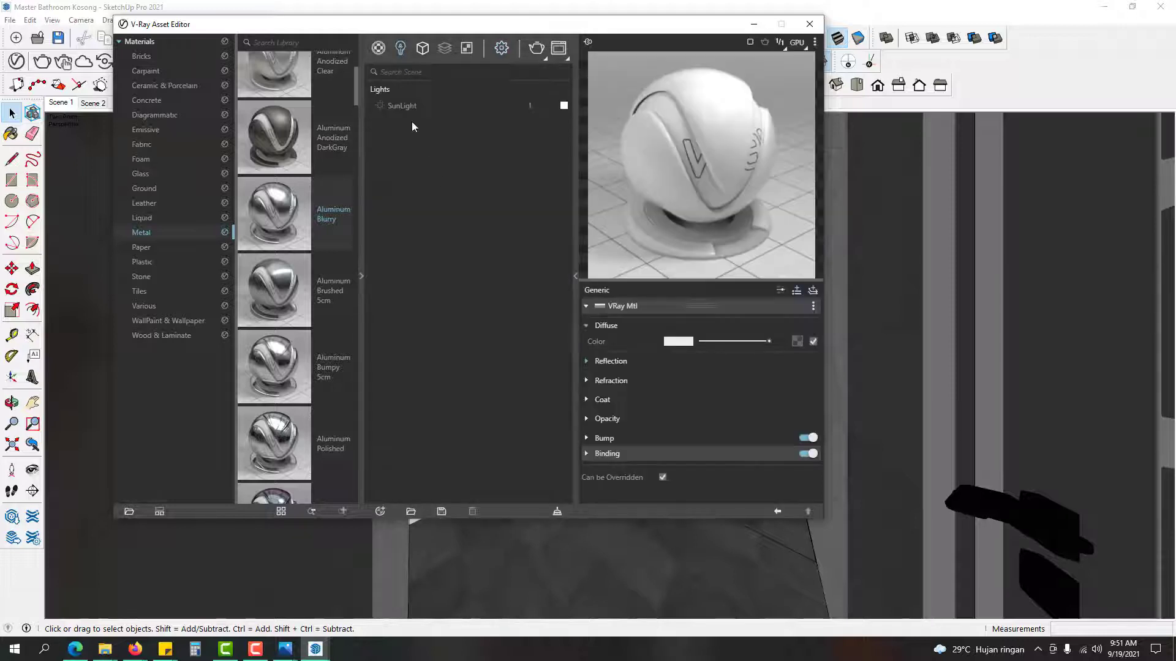
Step: Close the Asset Editor, run a V-Ray test render of the bathroom view and close the frame buffer
click(809, 23)
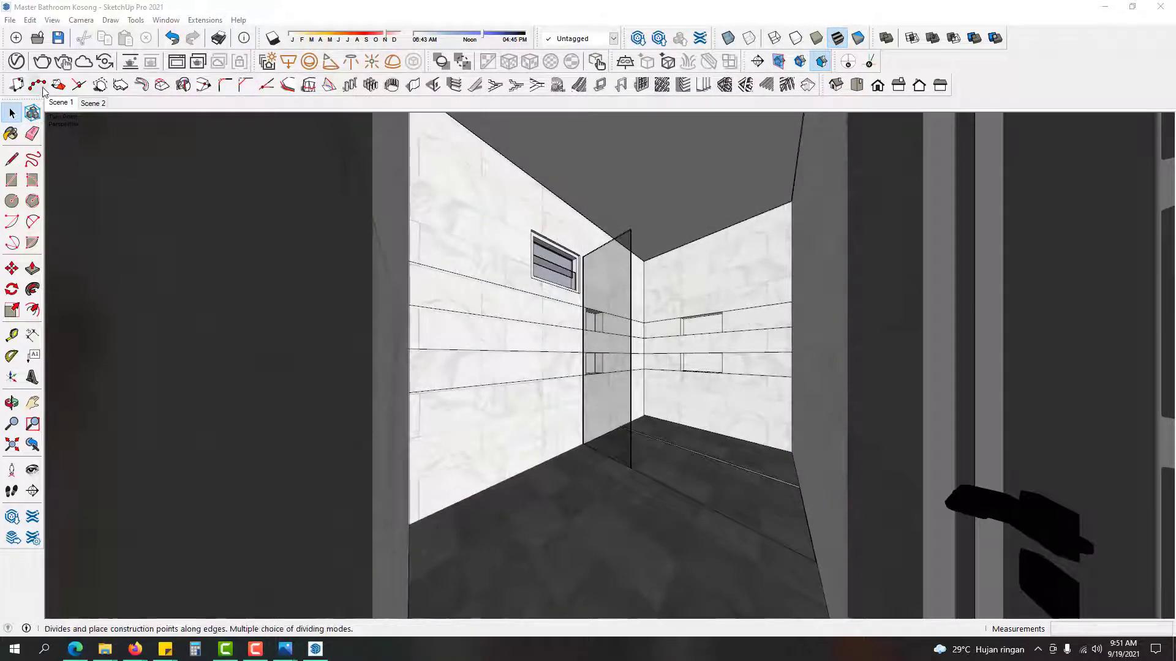
click(43, 64)
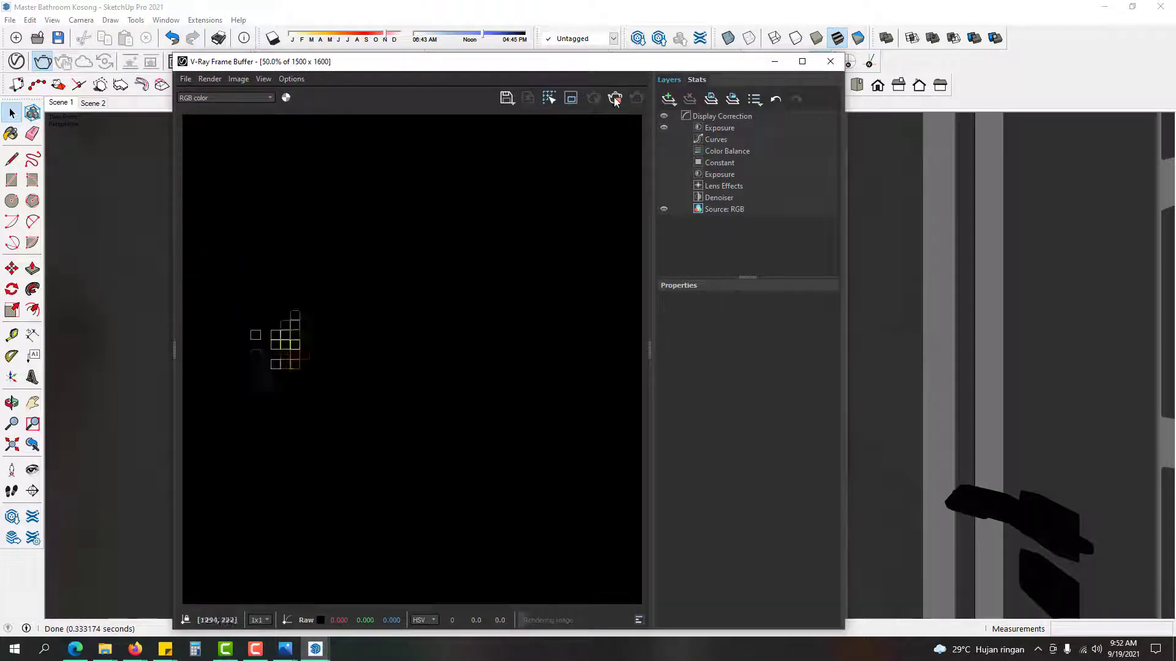
click(830, 62)
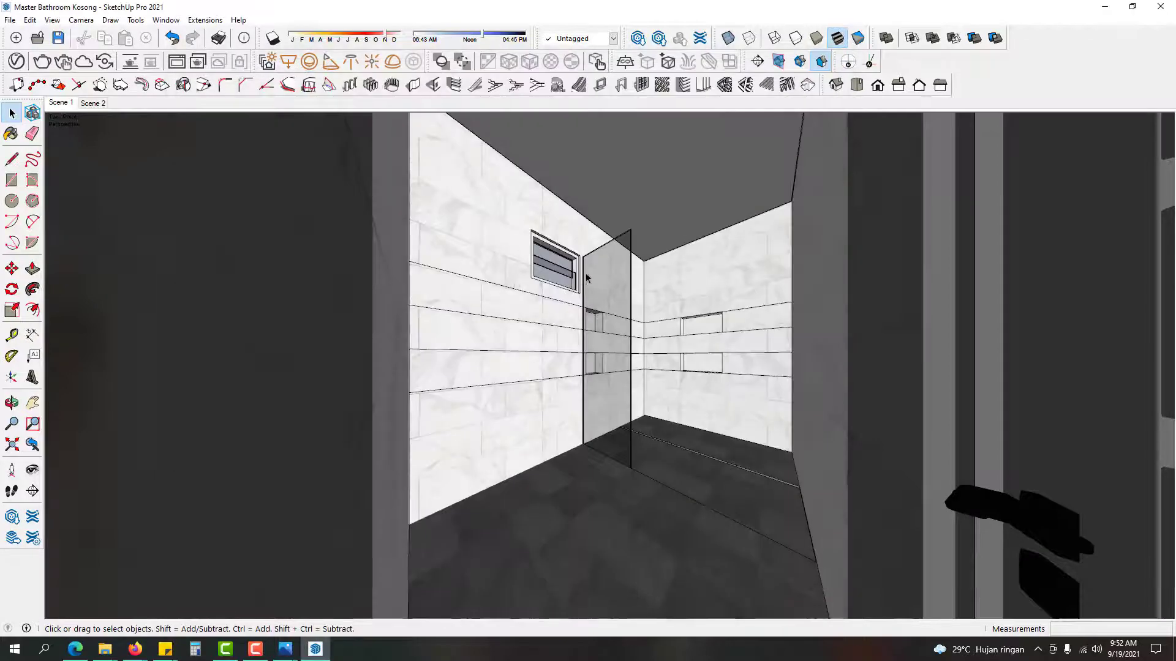
Step: Review the V-Ray environment background settings, run another test render and close the frame buffer
click(16, 62)
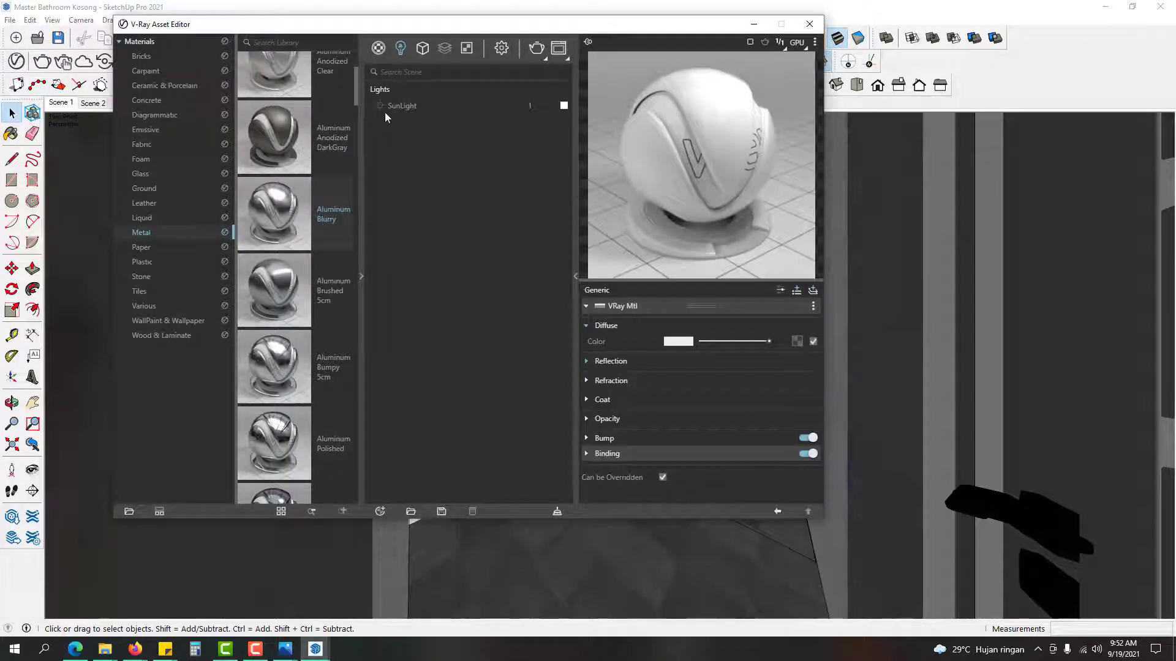
click(501, 48)
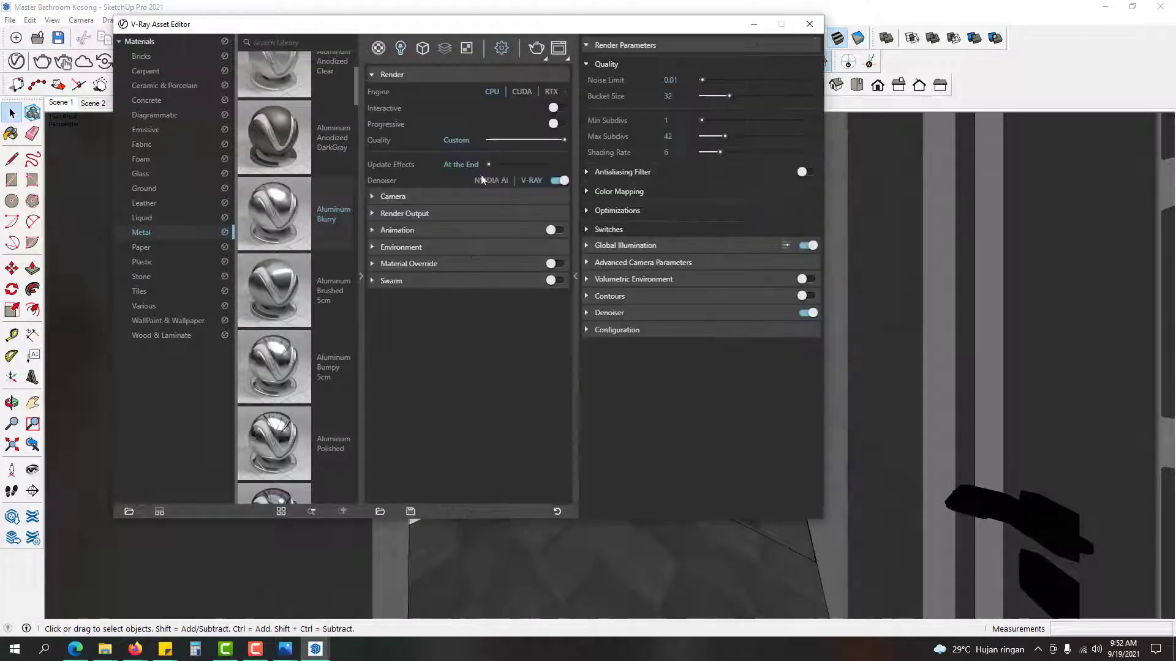
click(497, 246)
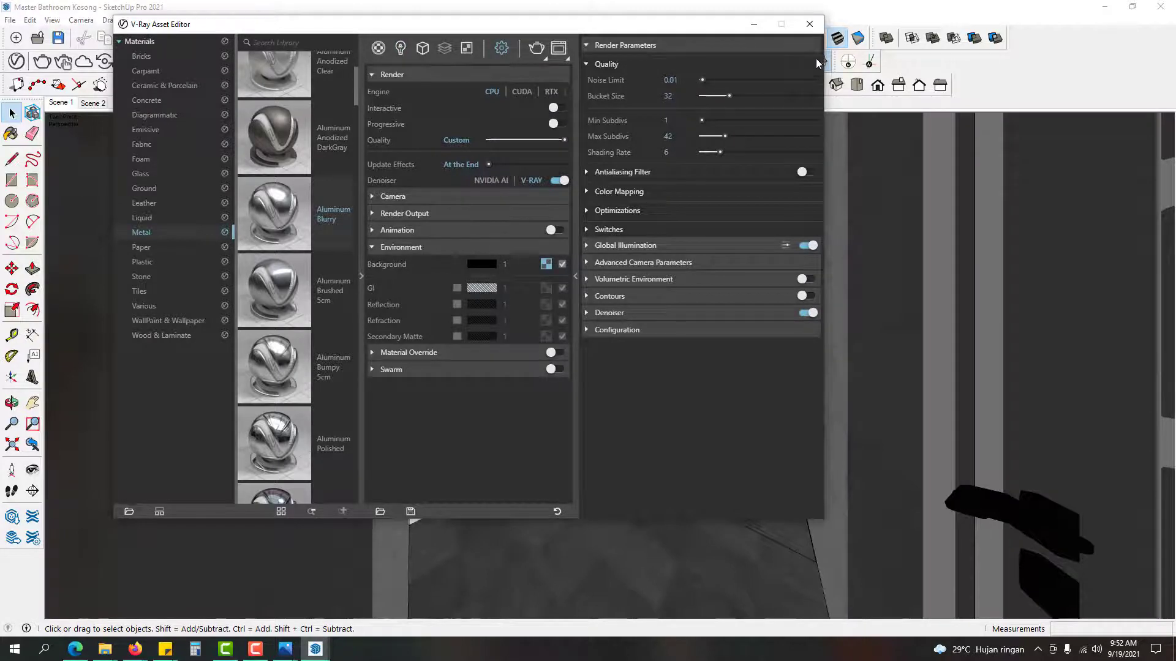
click(809, 25)
click(42, 64)
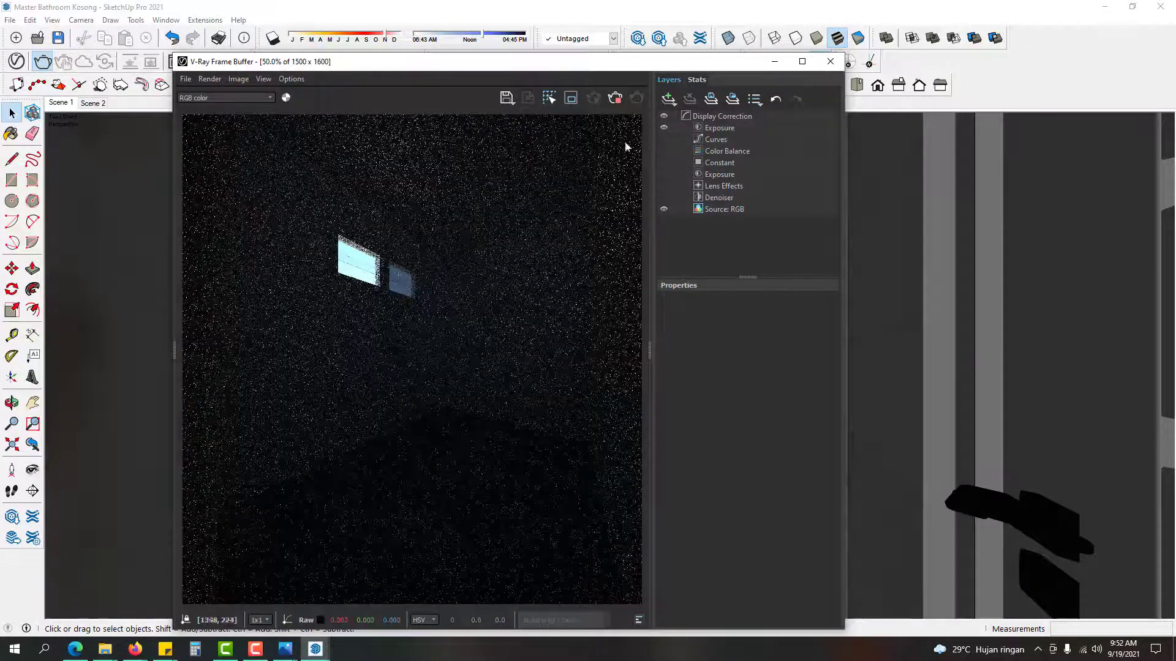
click(831, 62)
Step: Review the scene's V-Ray light list and the render output image size settings in the Asset Editor
click(17, 64)
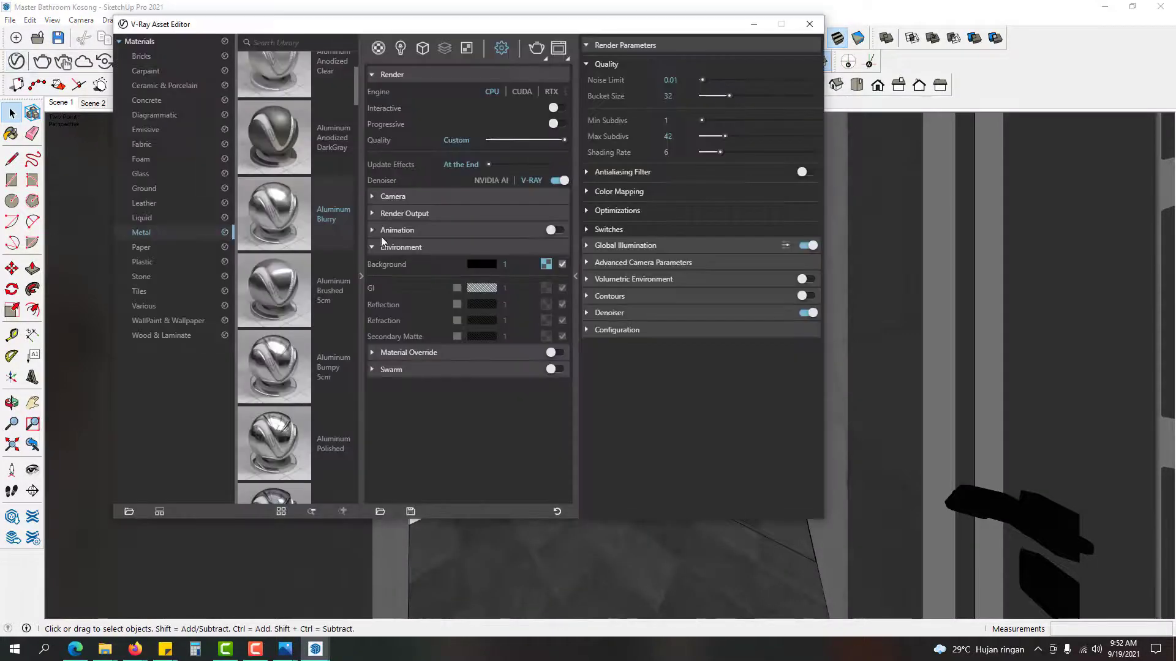
click(400, 50)
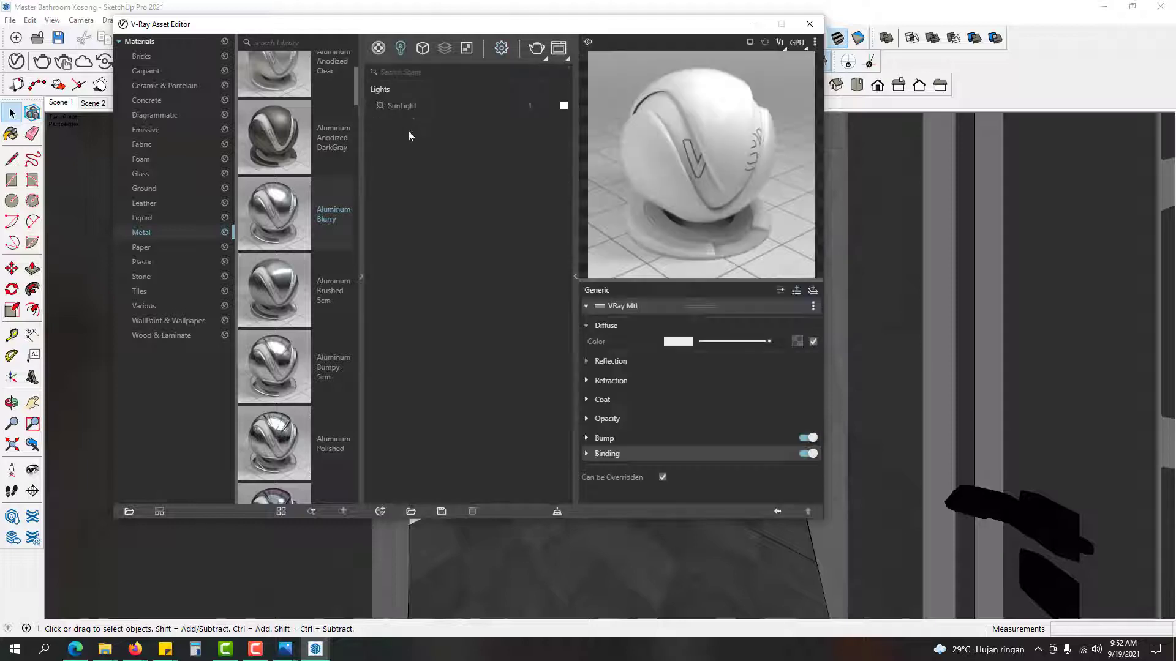
click(501, 47)
click(490, 215)
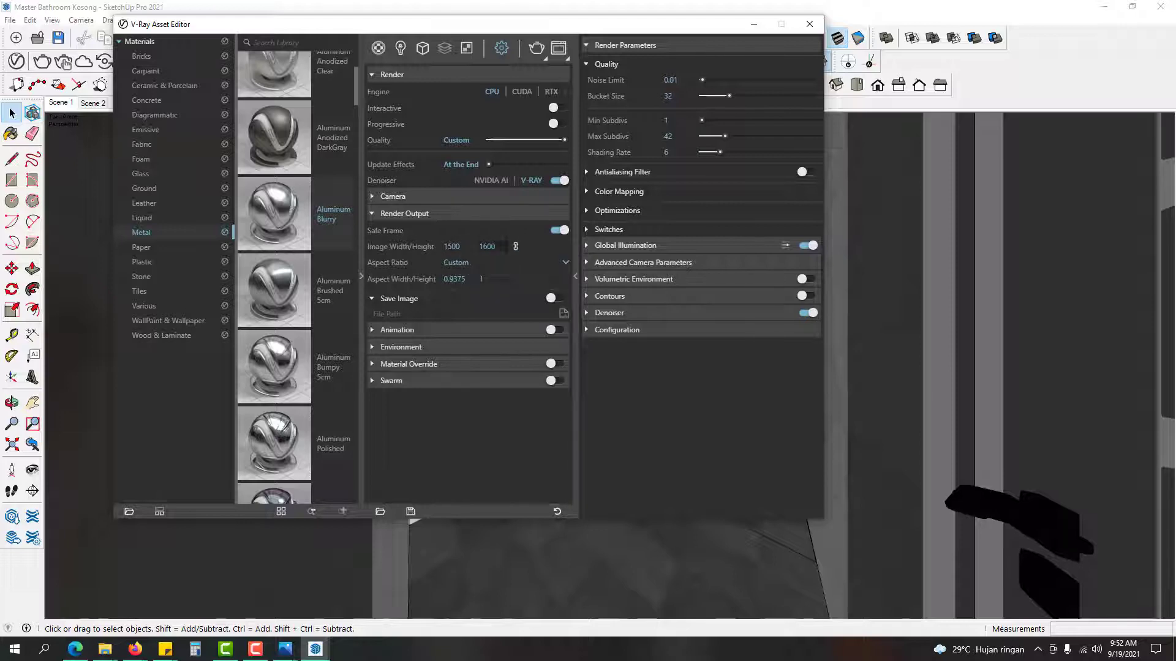
click(809, 24)
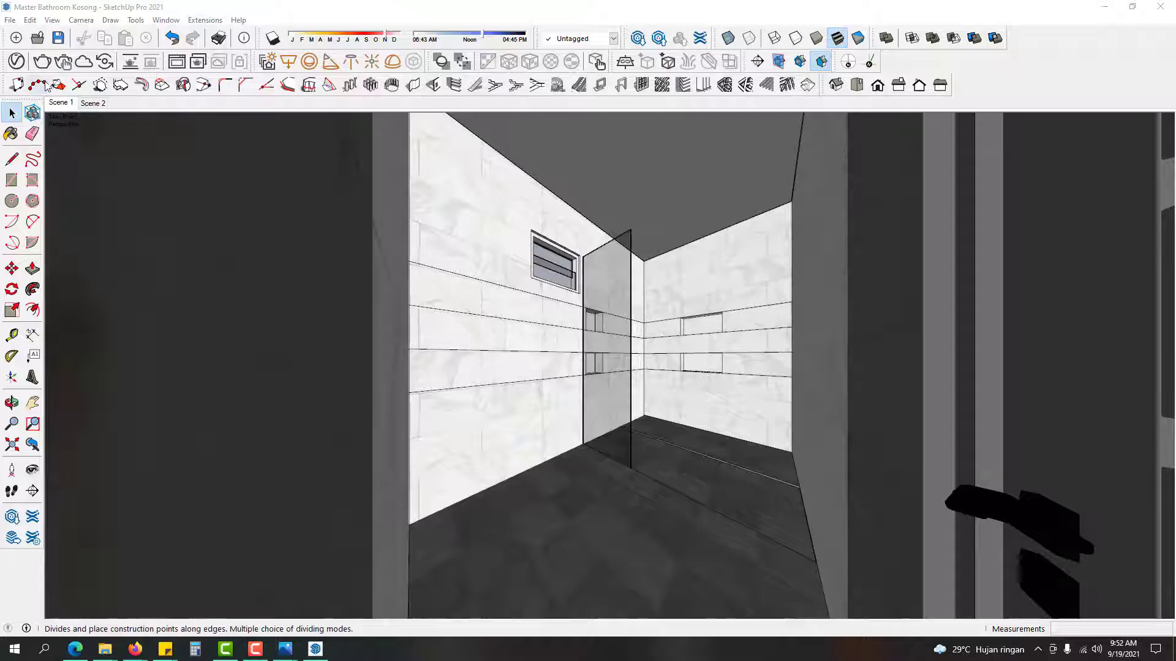
click(15, 62)
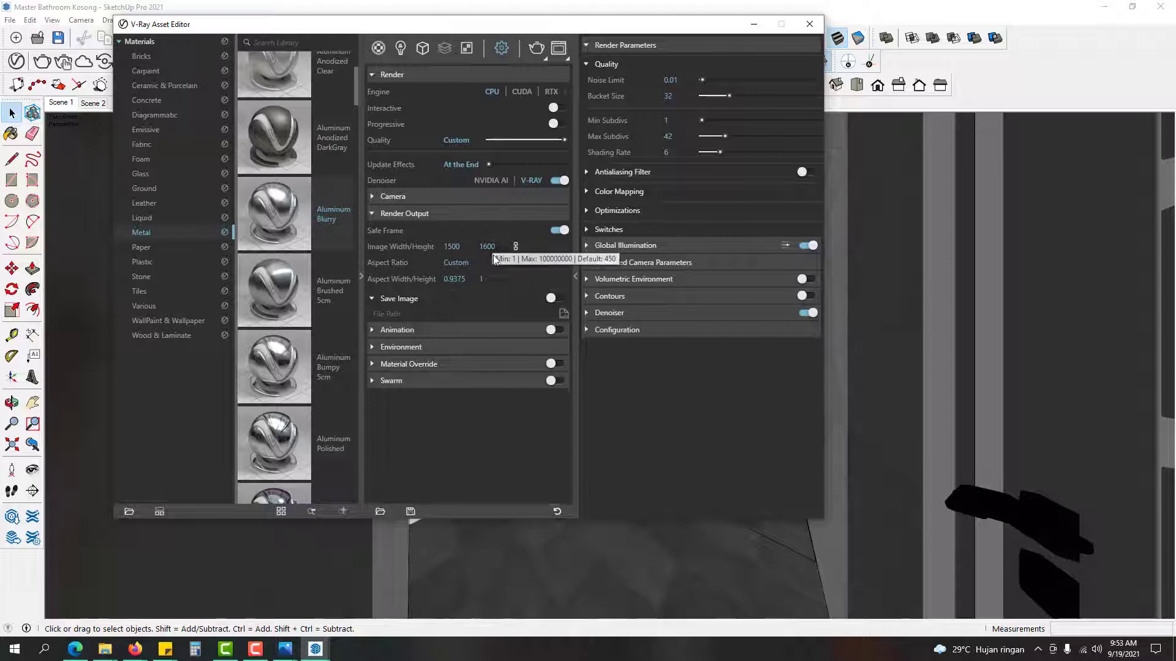
click(811, 24)
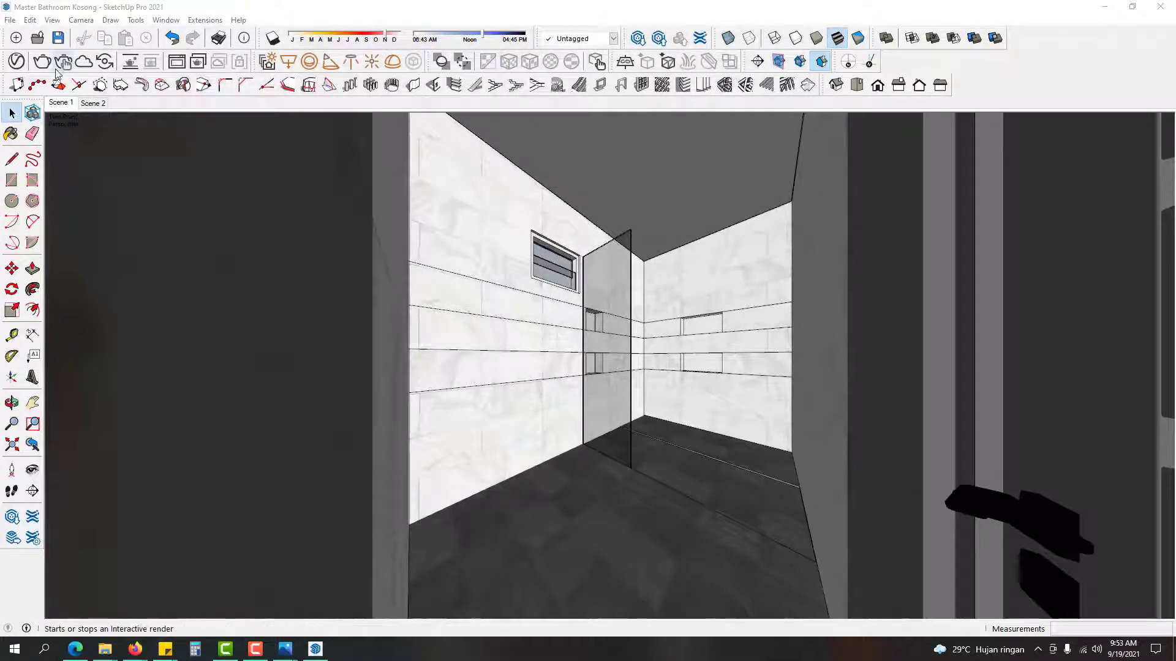
click(16, 61)
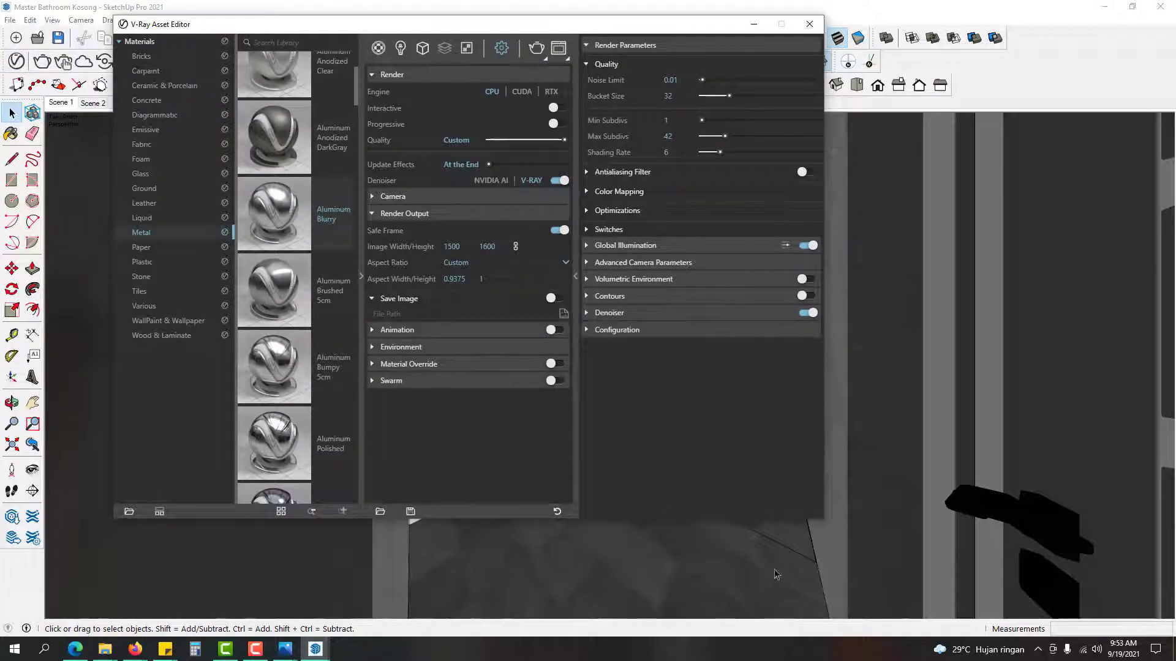
click(538, 215)
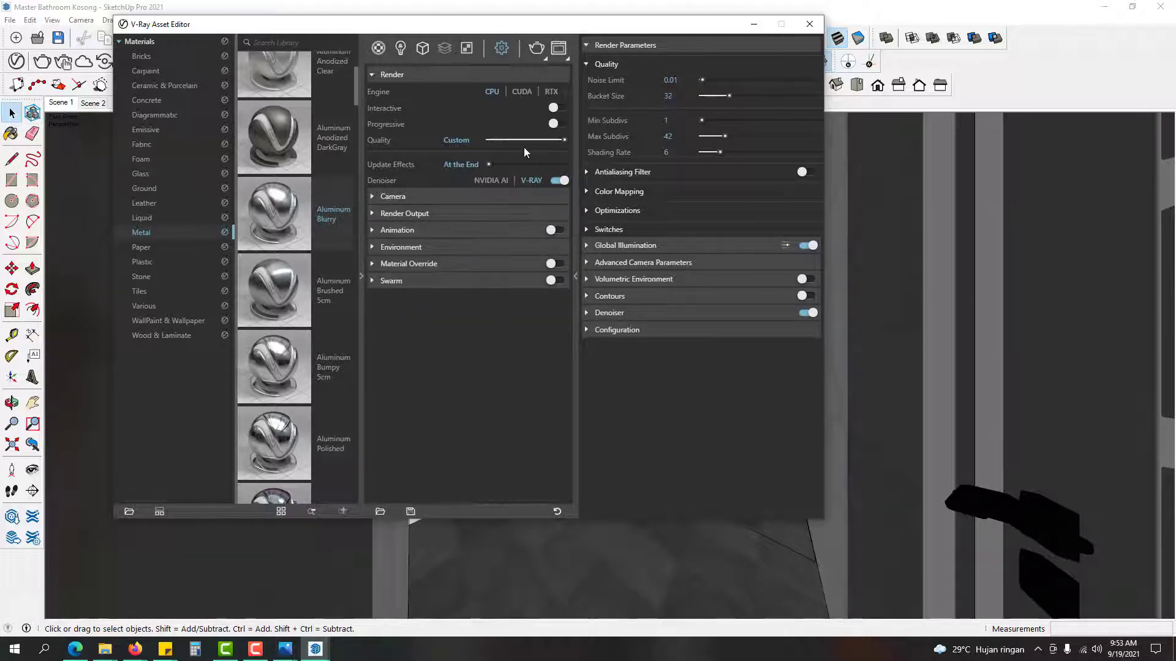
Step: Show the advanced global illumination options, review the ray engine choices and set the V-Ray render quality to Medium+
drag(561, 142, 525, 141)
click(709, 245)
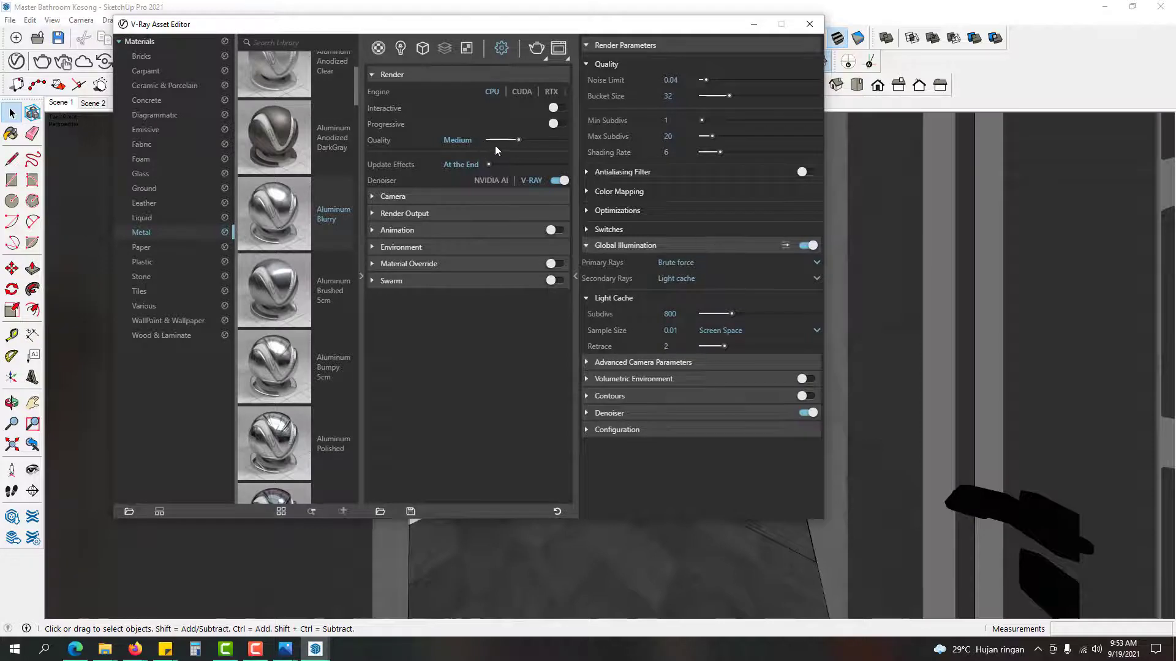
click(786, 244)
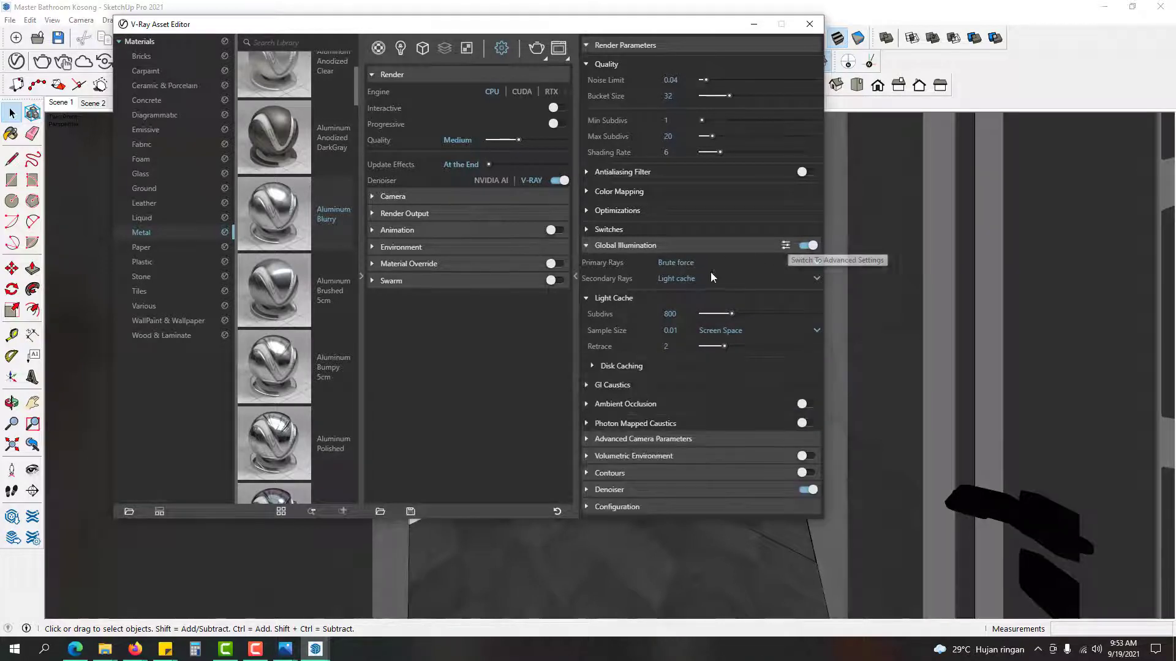
click(678, 278)
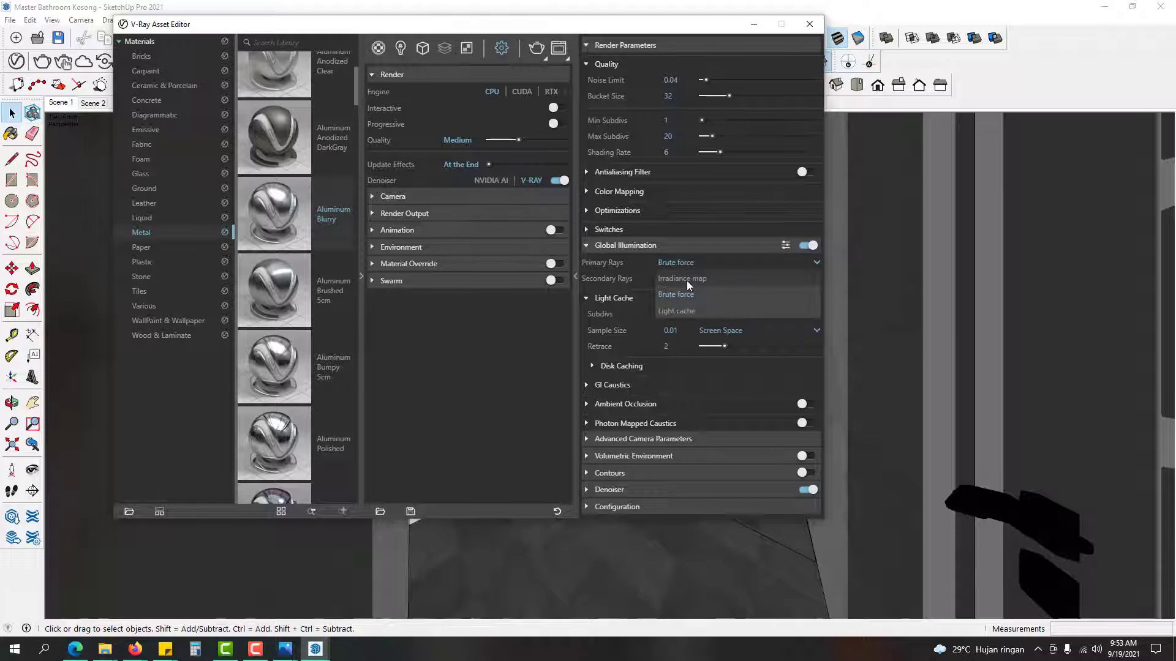
click(676, 311)
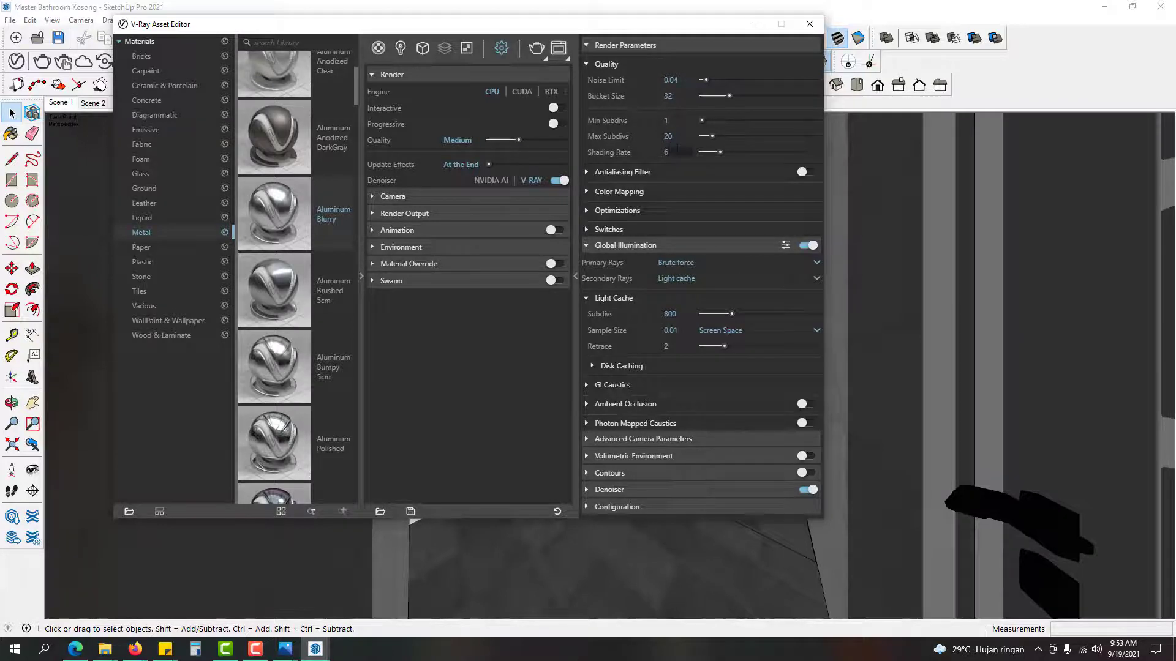
click(526, 141)
mouse_move(530, 140)
mouse_down()
mouse_move(519, 140)
mouse_move(533, 140)
mouse_up()
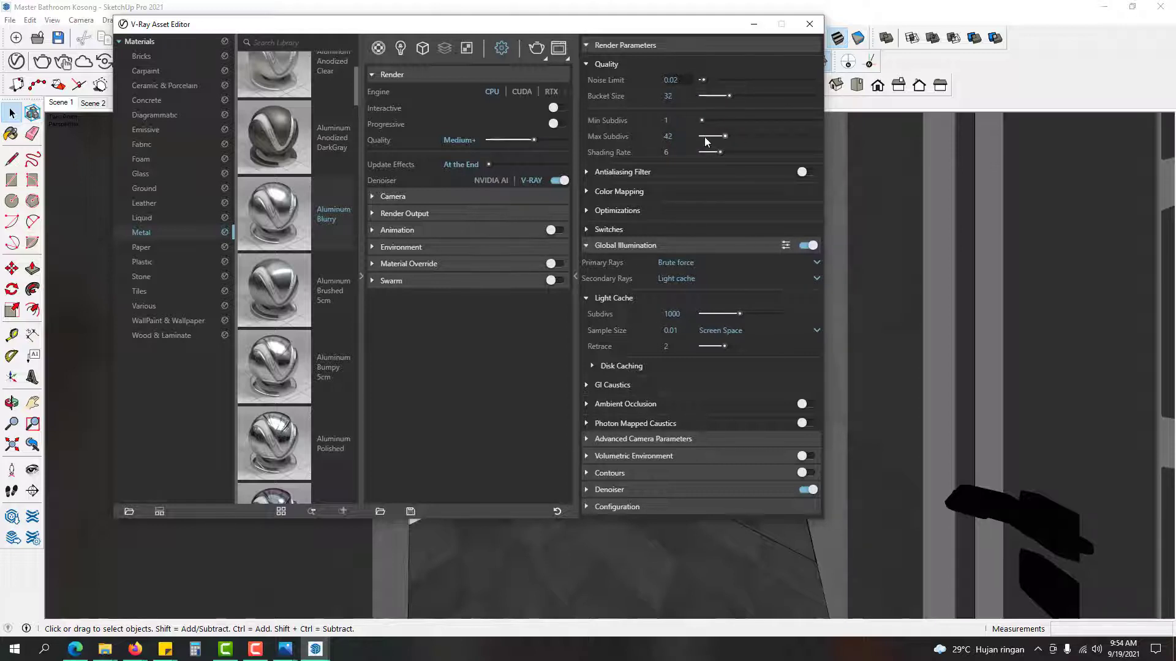
Step: Set the noise limit to 0.008 in the V-Ray render quality settings
text(08)
key(Return)
drag(674, 79, 689, 80)
text(5)
key(Return)
key(Tab)
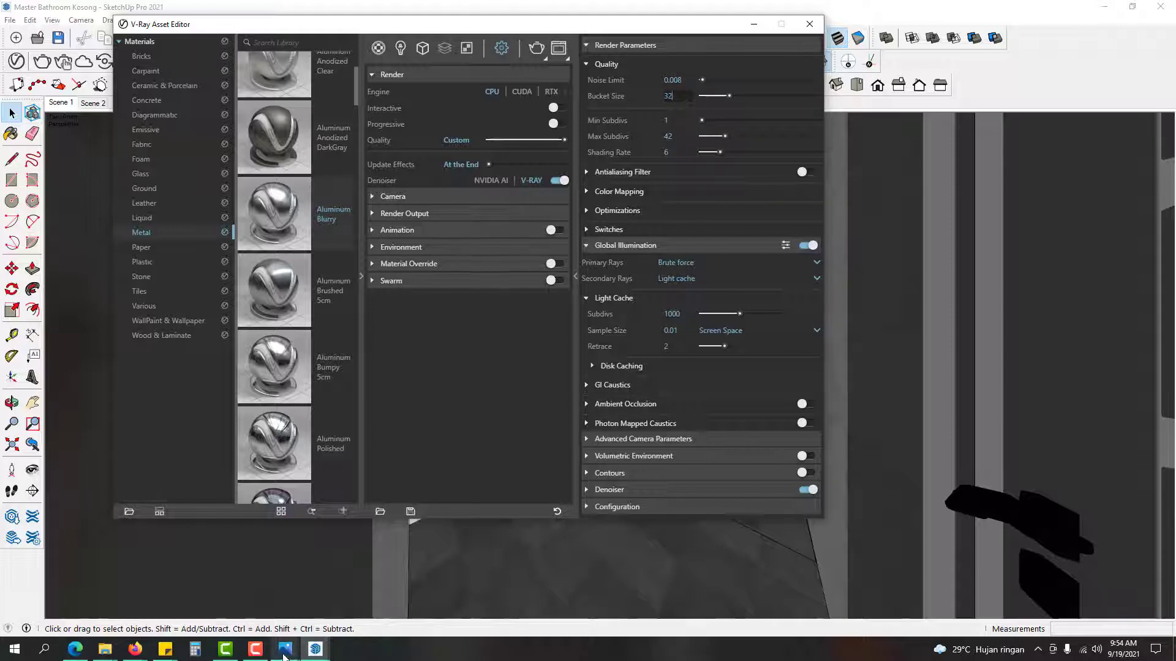
Step: Examine the lighting, ceiling and floor in the Master Bathroom.png reference render in Photos, and return to SketchUp
mouse_move(285, 649)
click(222, 578)
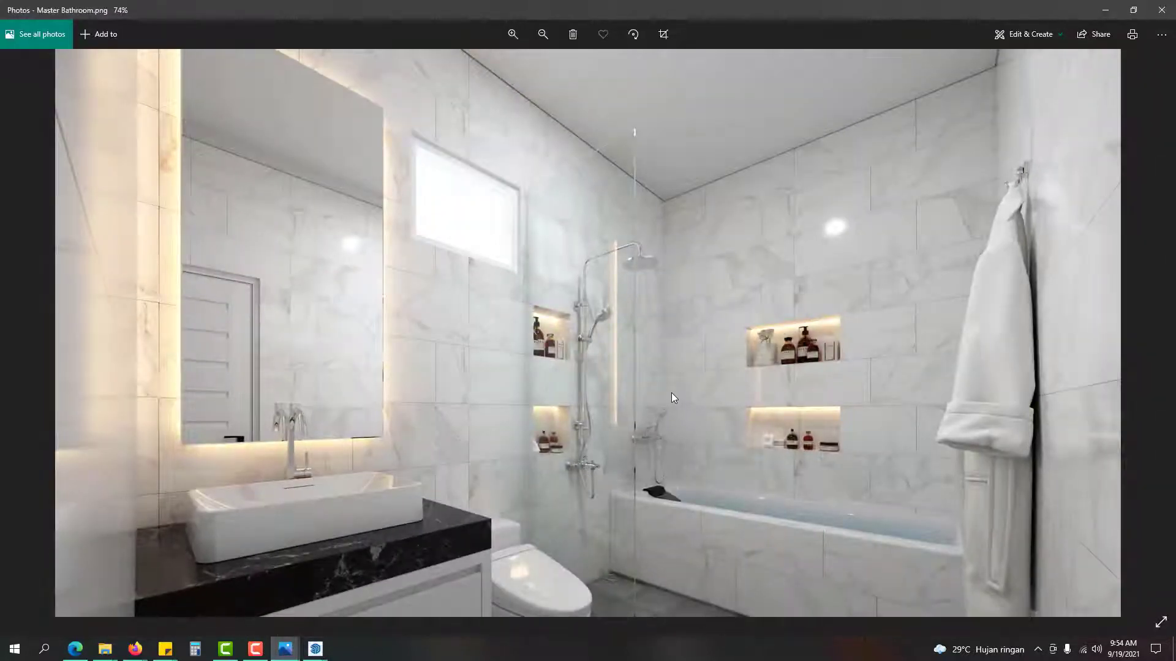
scroll(671, 392, down, 3)
scroll(630, 505, up, 3)
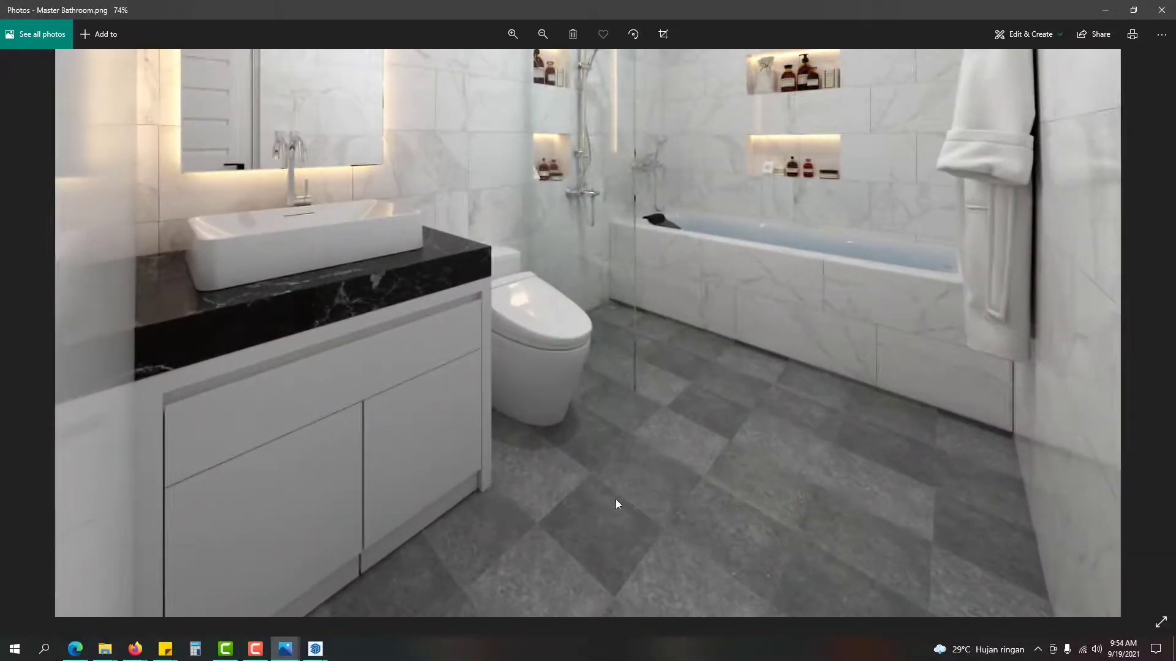
scroll(772, 397, up, 6)
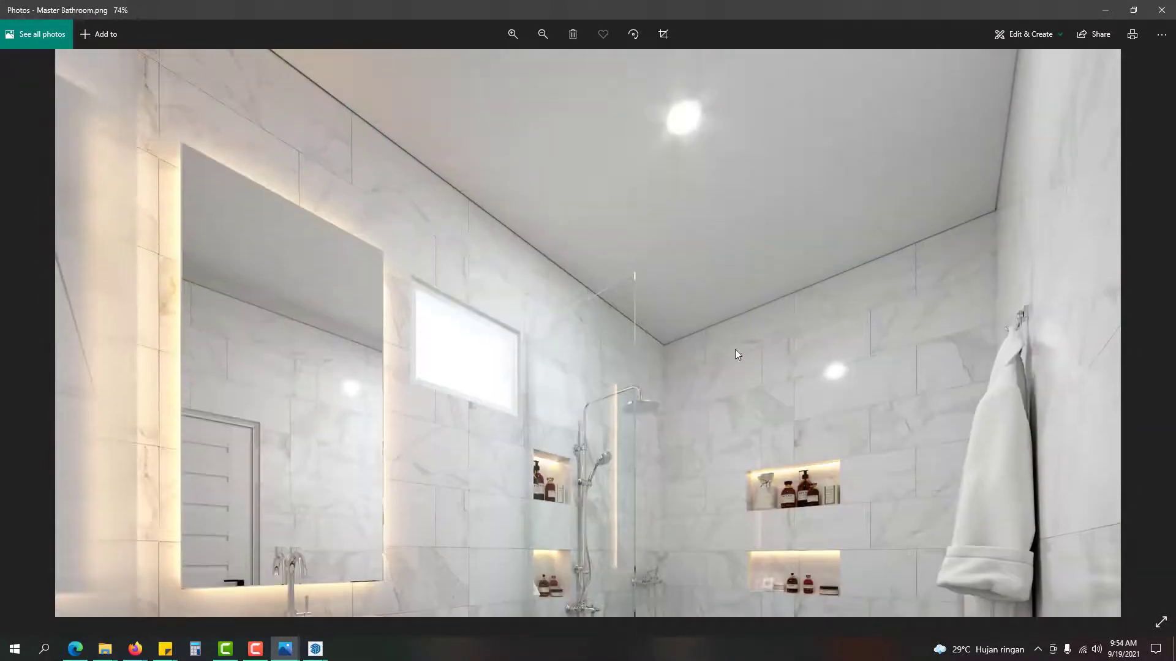
scroll(779, 277, down, 3)
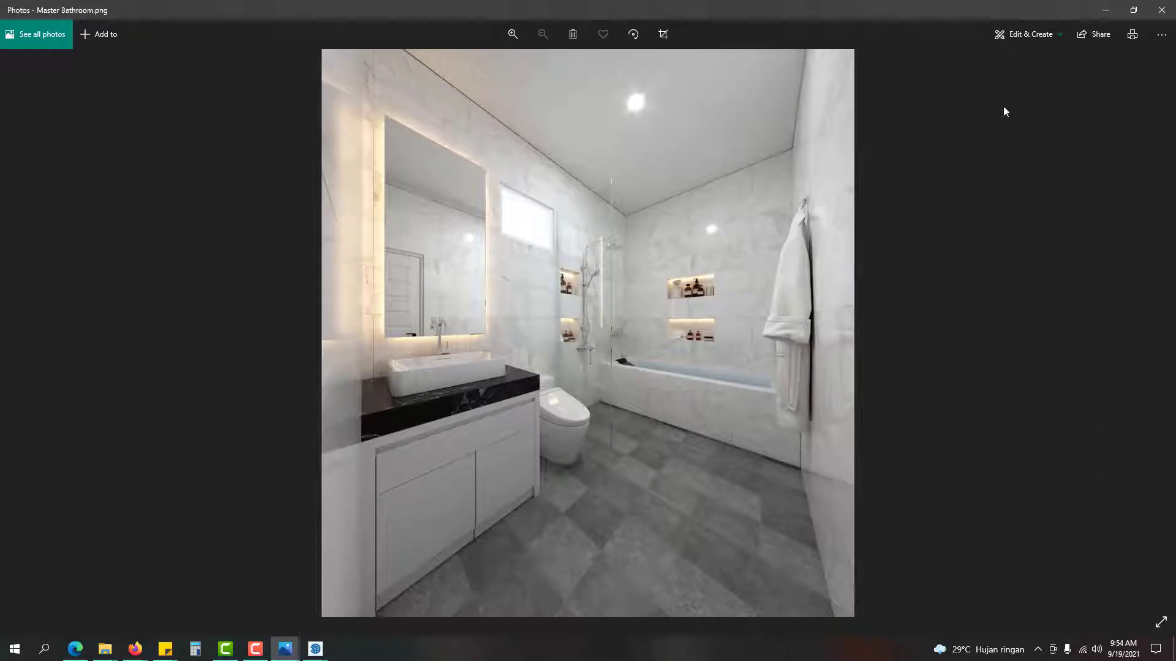
key(alt+Tab)
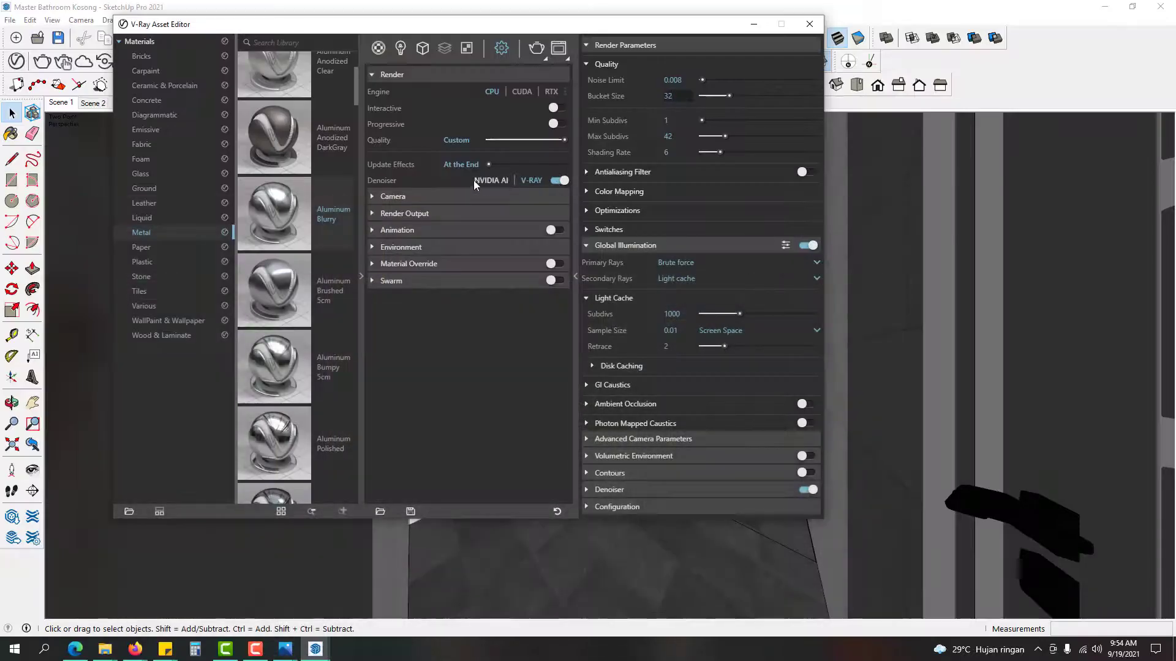
Step: Choose the Mild preset for the V-Ray denoiser and collapse its settings
click(699, 479)
click(703, 473)
click(699, 489)
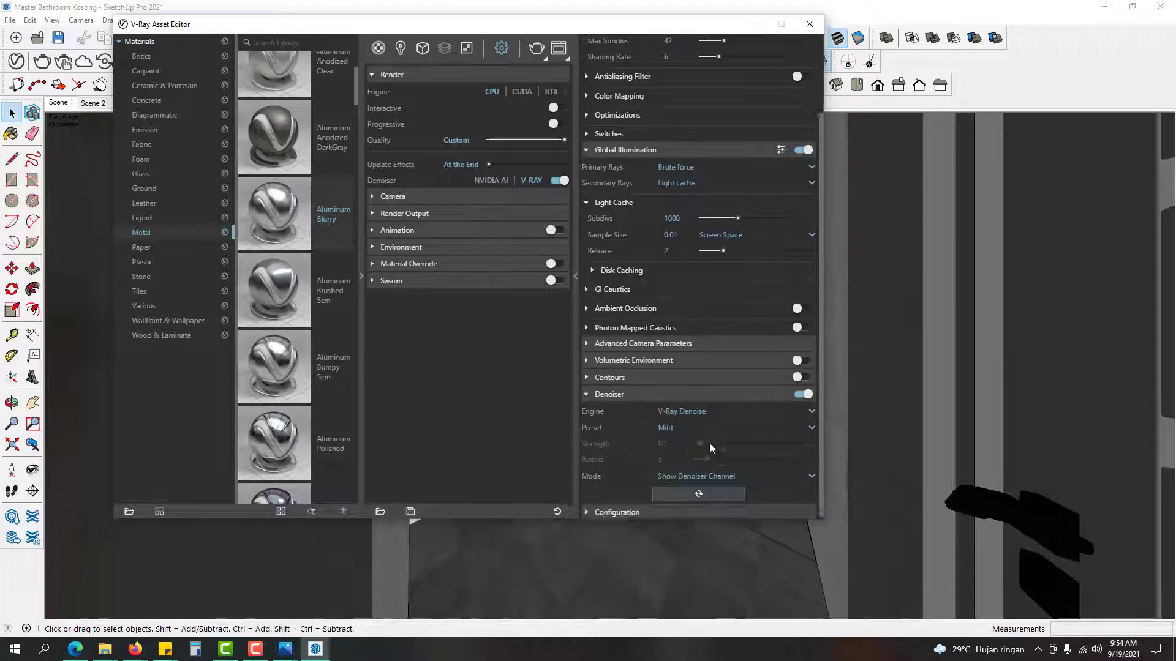
click(670, 426)
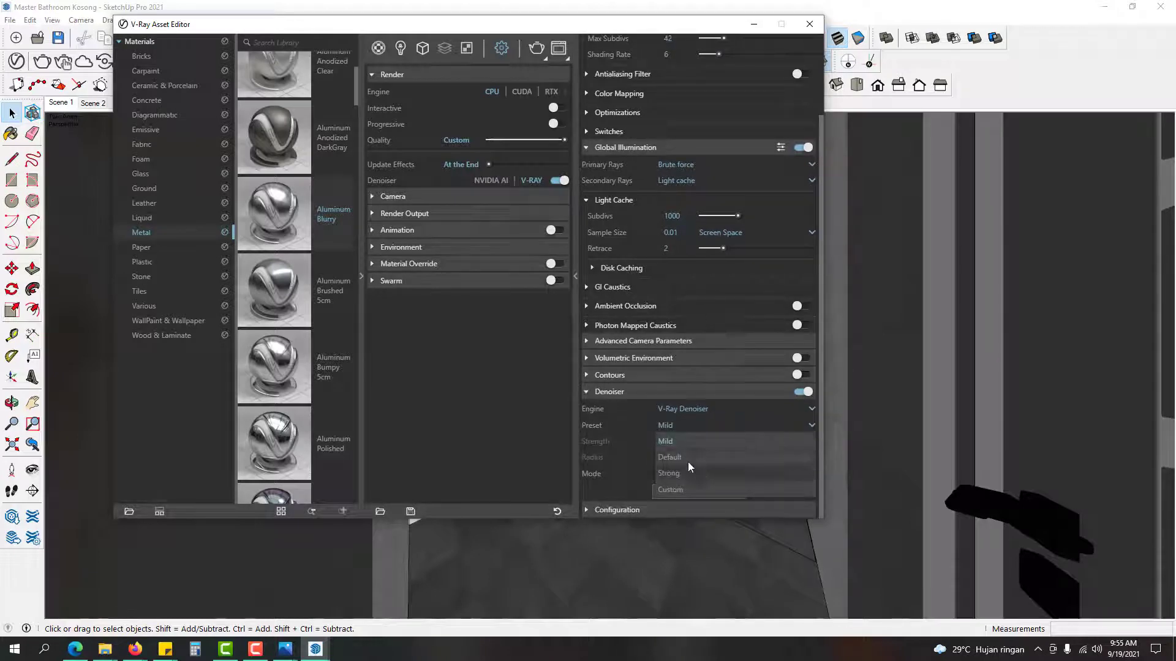
click(677, 442)
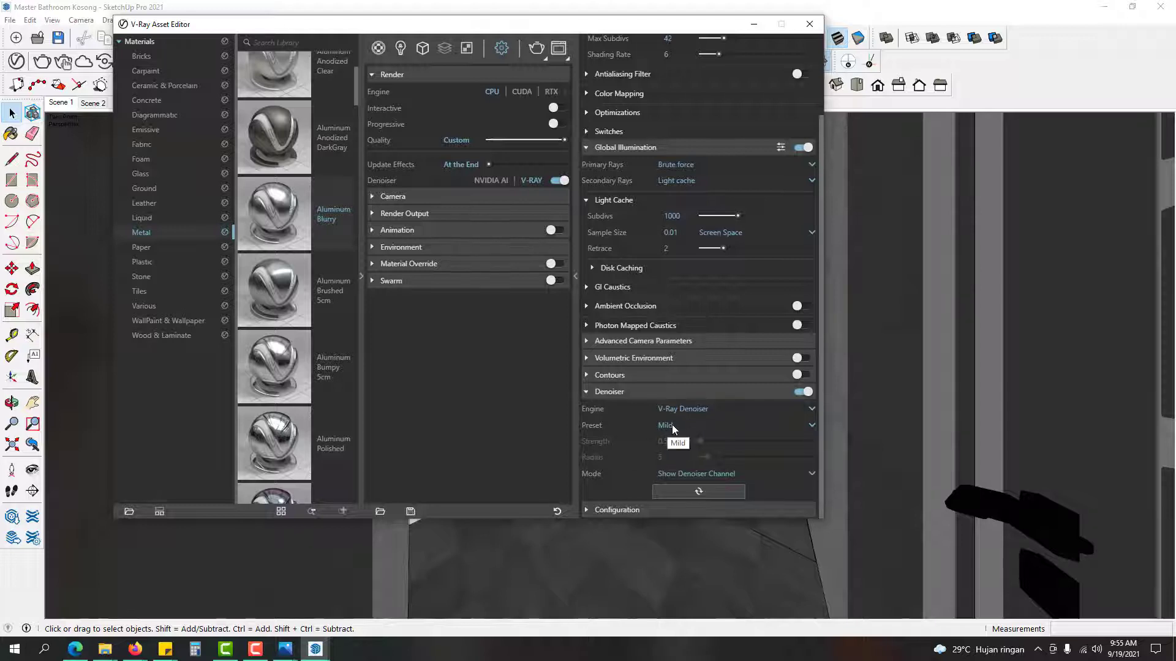
scroll(672, 436, up, 1)
click(696, 454)
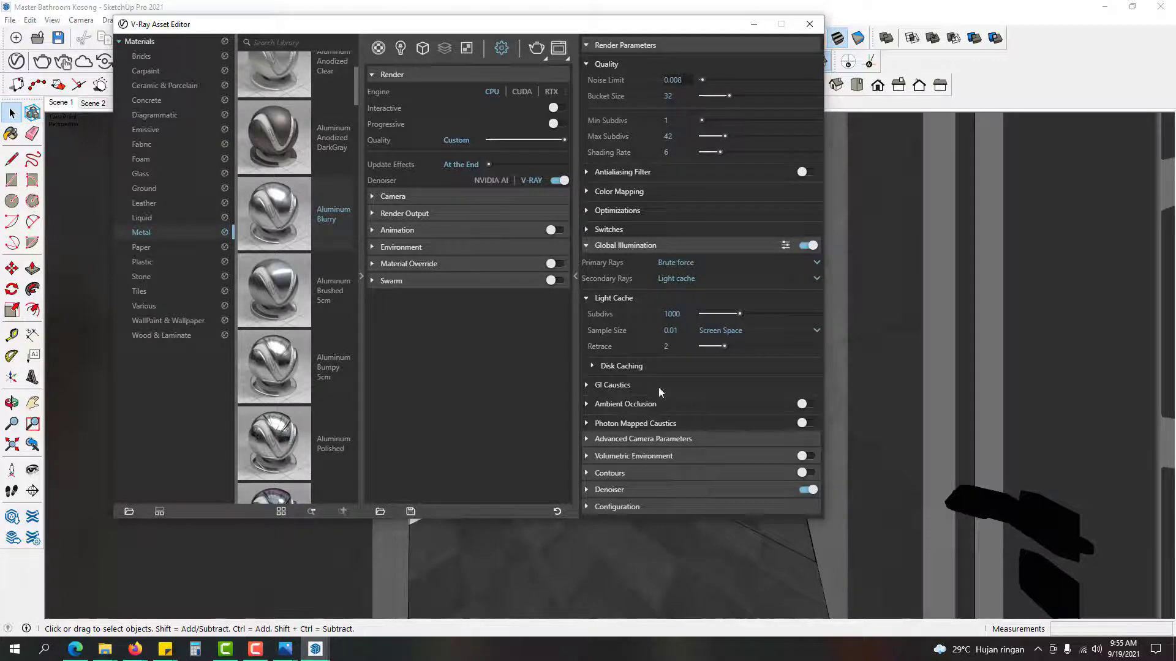
click(688, 490)
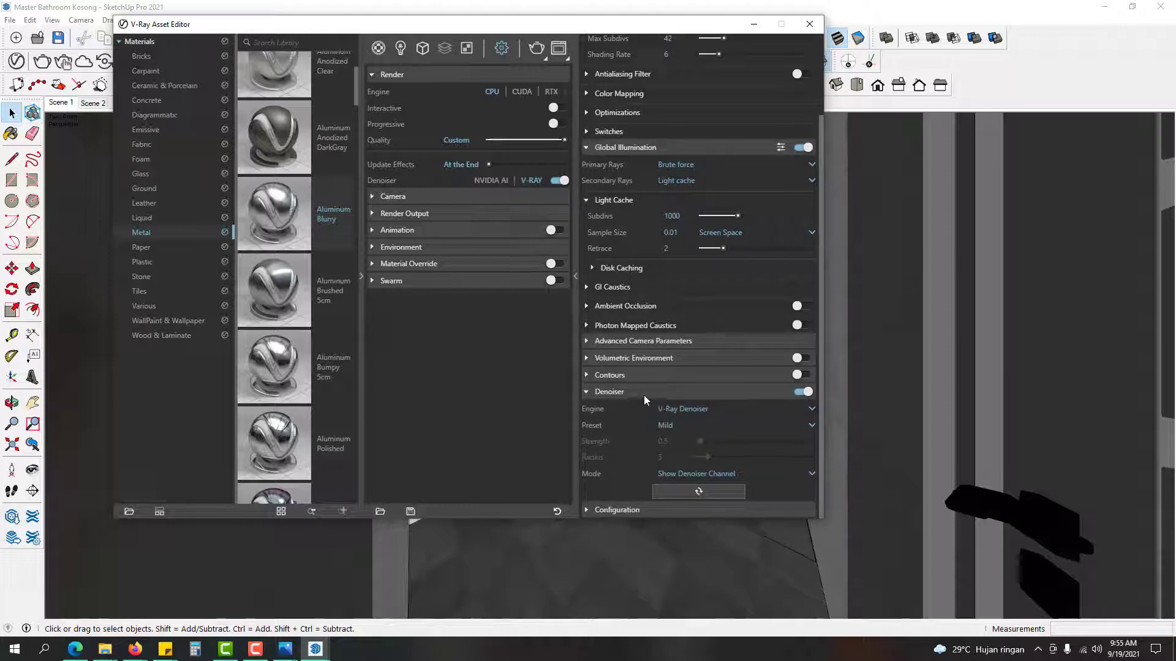
click(698, 396)
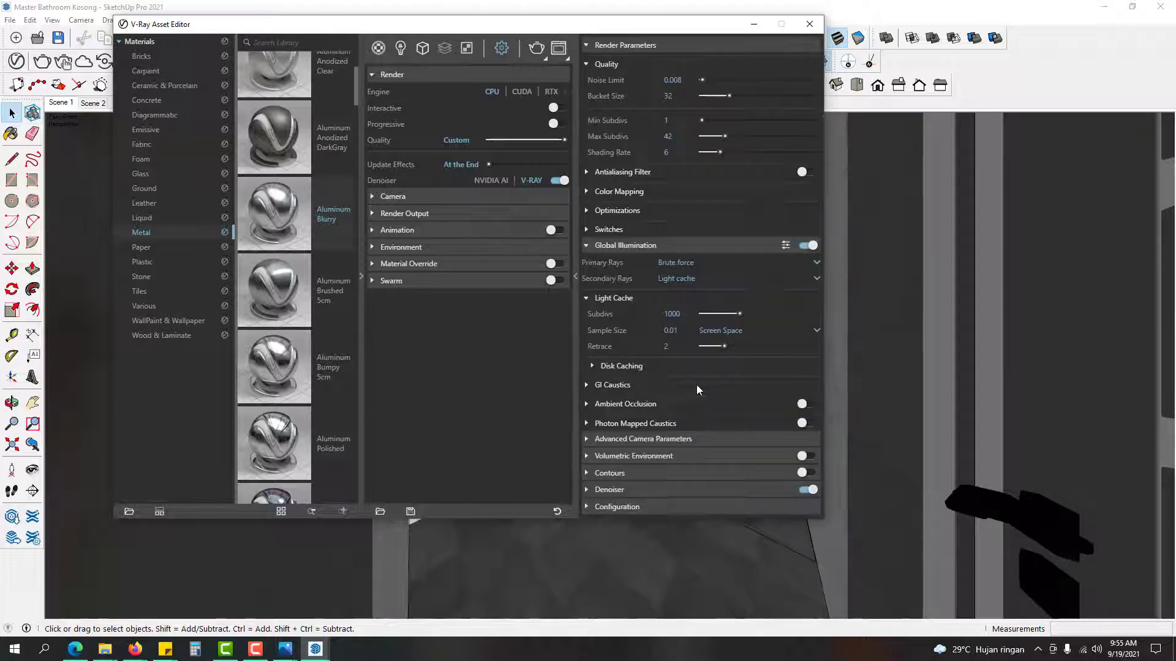
Step: Close the Asset Editor, check the last bathroom render in the V-Ray Frame Buffer and close it
click(809, 24)
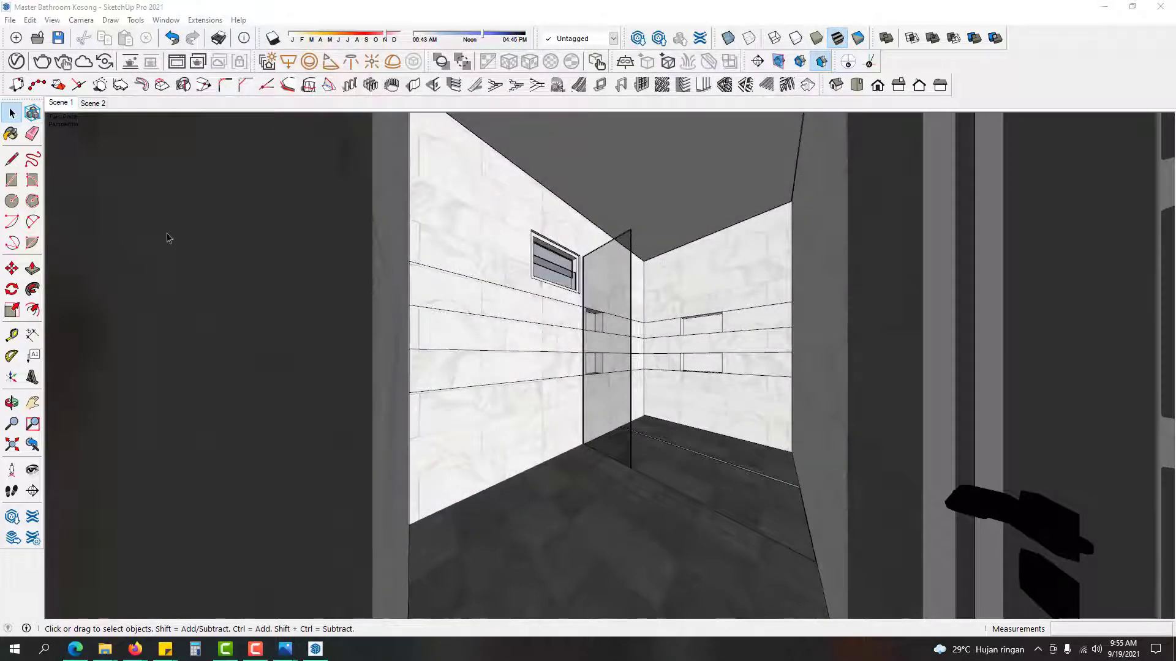
click(177, 62)
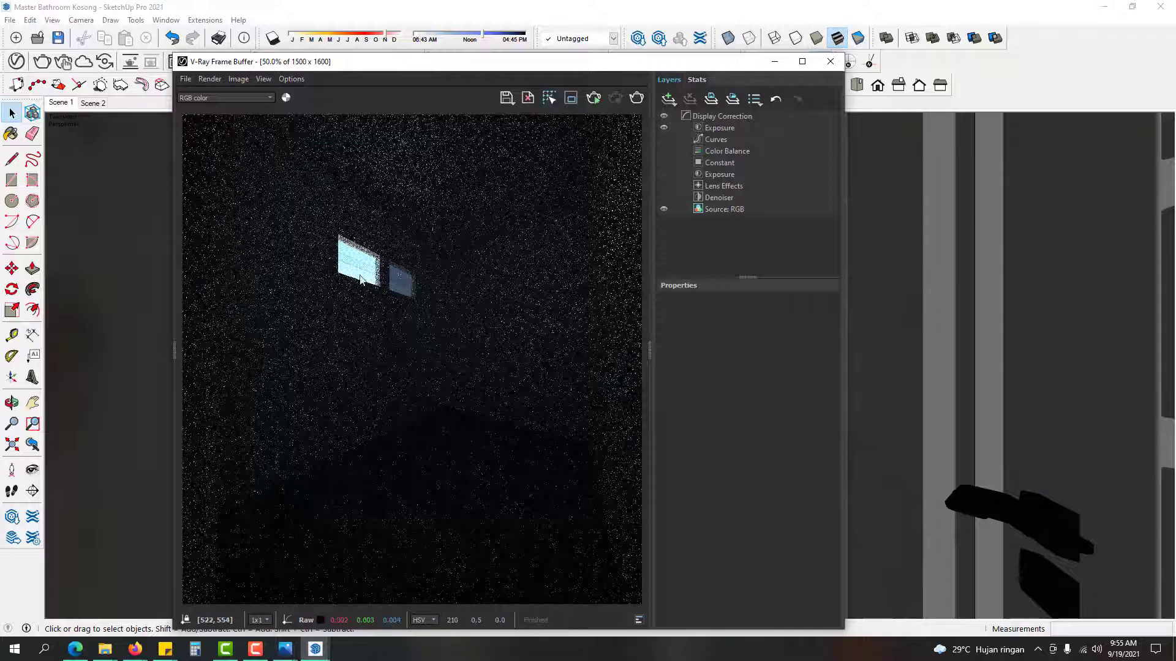
click(830, 61)
Step: Hide the bathroom ceiling so the room's interior can be worked on from above
middle_drag(705, 234, 667, 523)
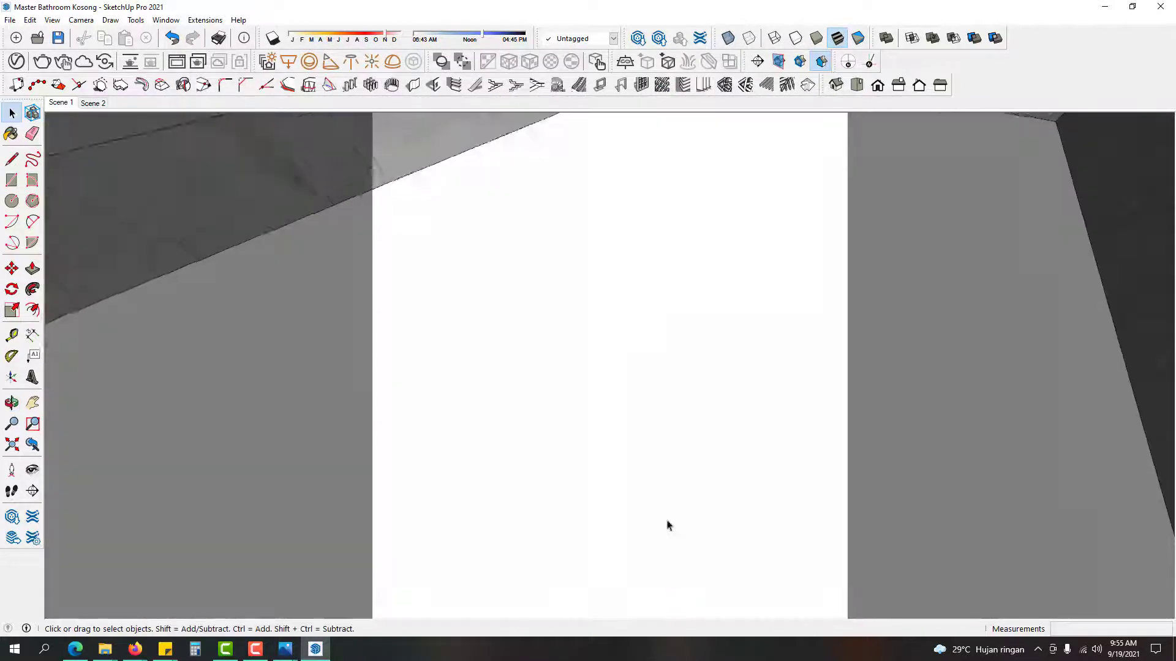
middle_drag(649, 302, 532, 422)
scroll(532, 422, down, 4)
click(592, 343)
key(z)
scroll(696, 366, down, 5)
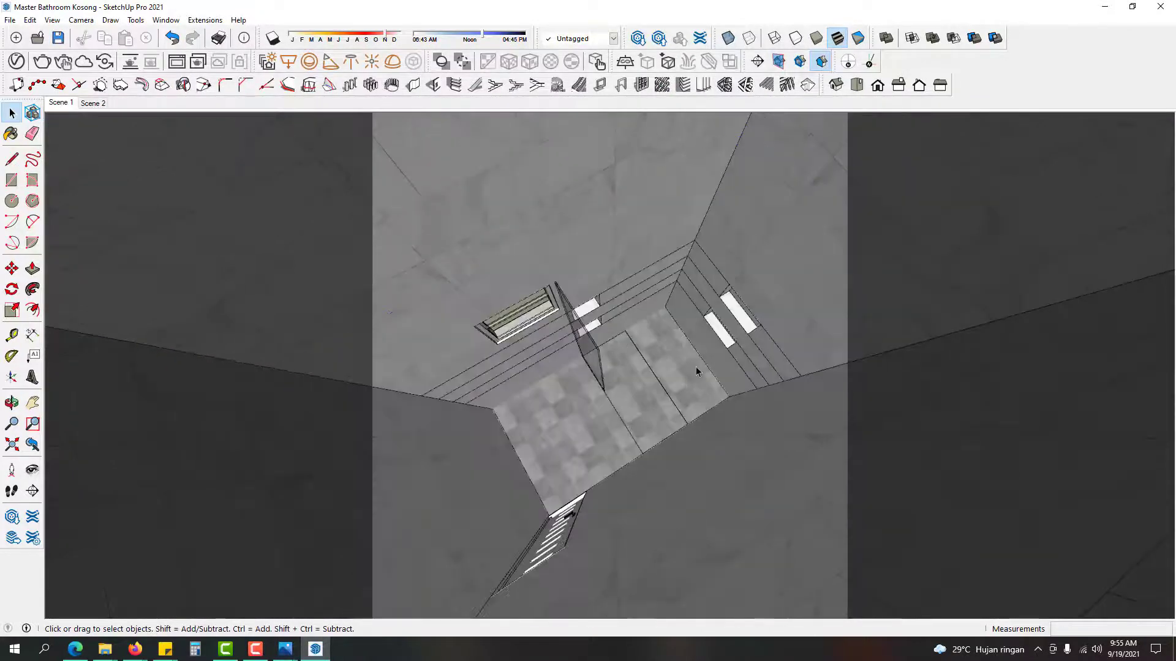
key(Return)
key(space)
scroll(746, 400, down, 5)
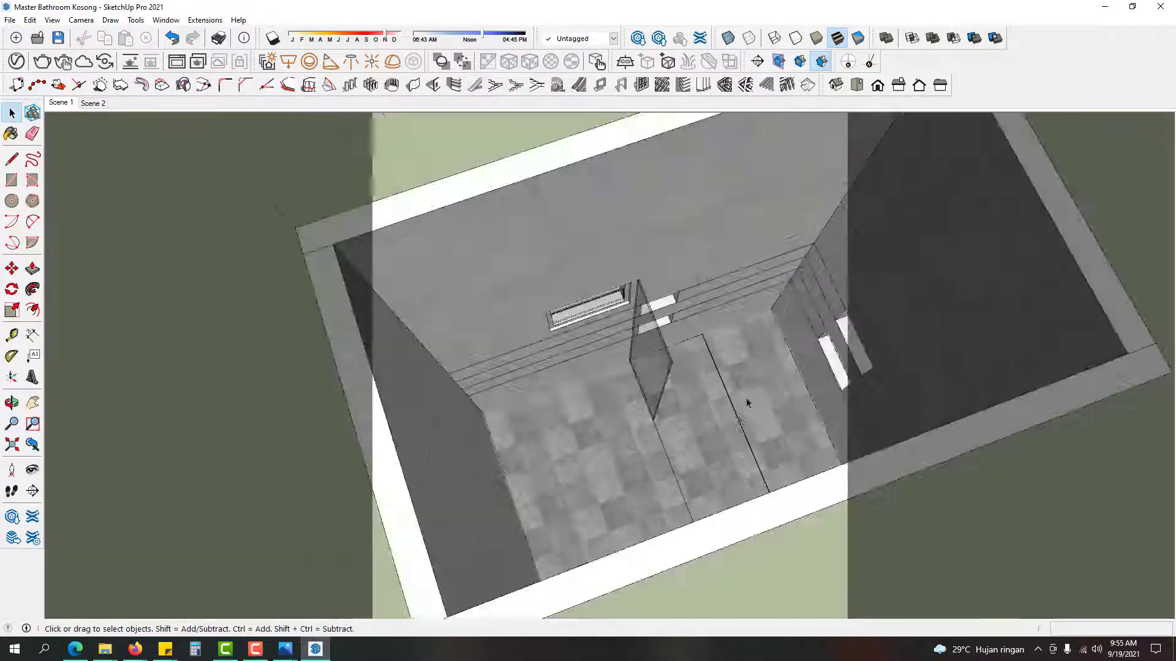
middle_drag(745, 399, 655, 226)
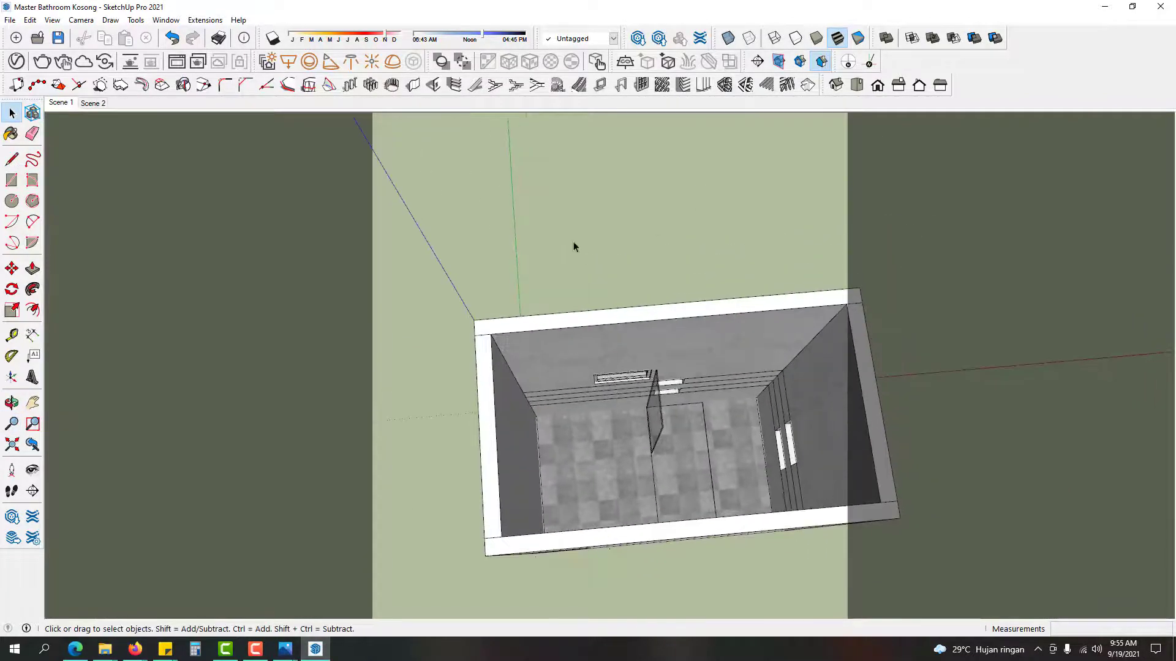
Step: Draw a diagonal guide line between two opposite inner corners at the top of the bathroom walls
click(11, 159)
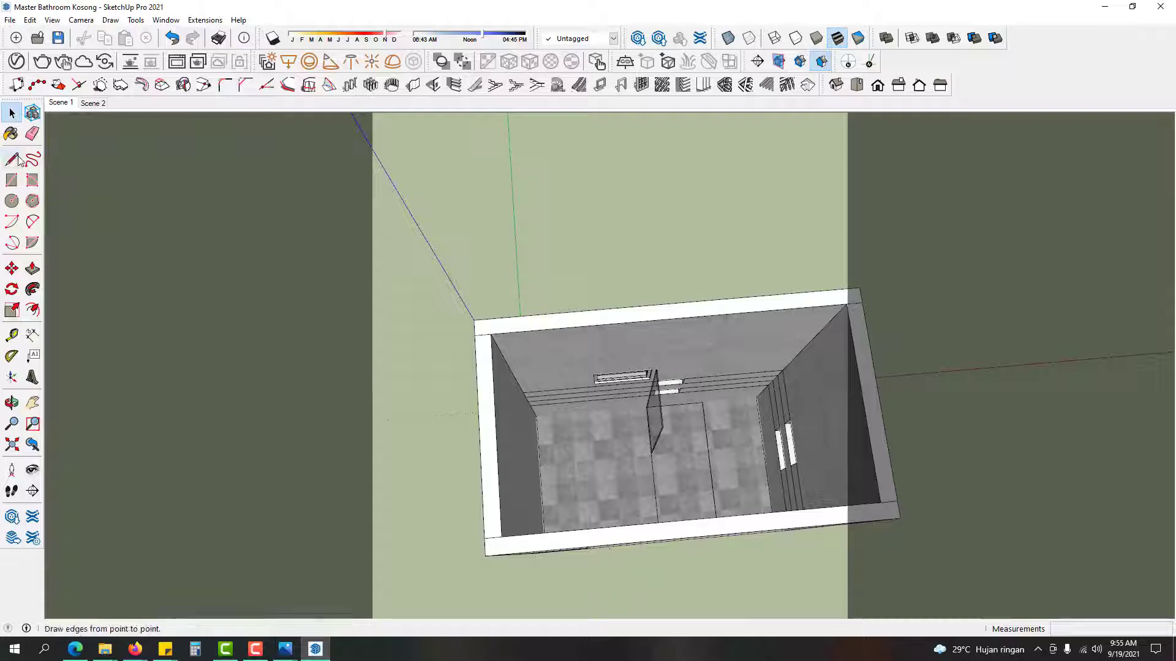
click(491, 335)
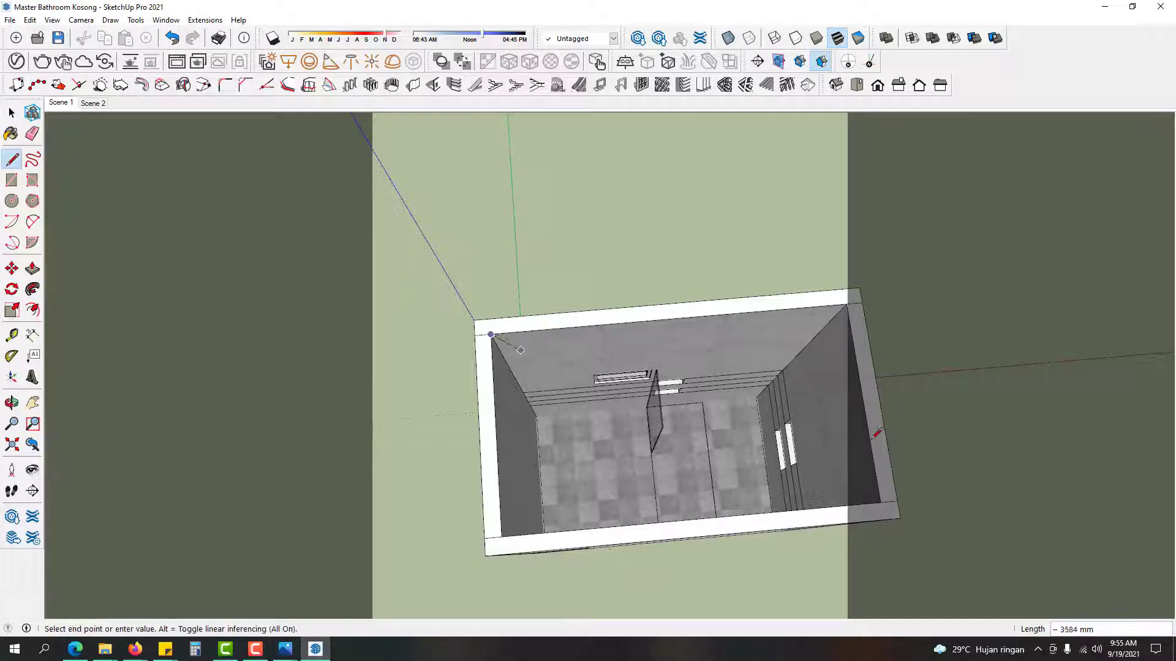
click(880, 502)
middle_drag(669, 424, 656, 452)
key(space)
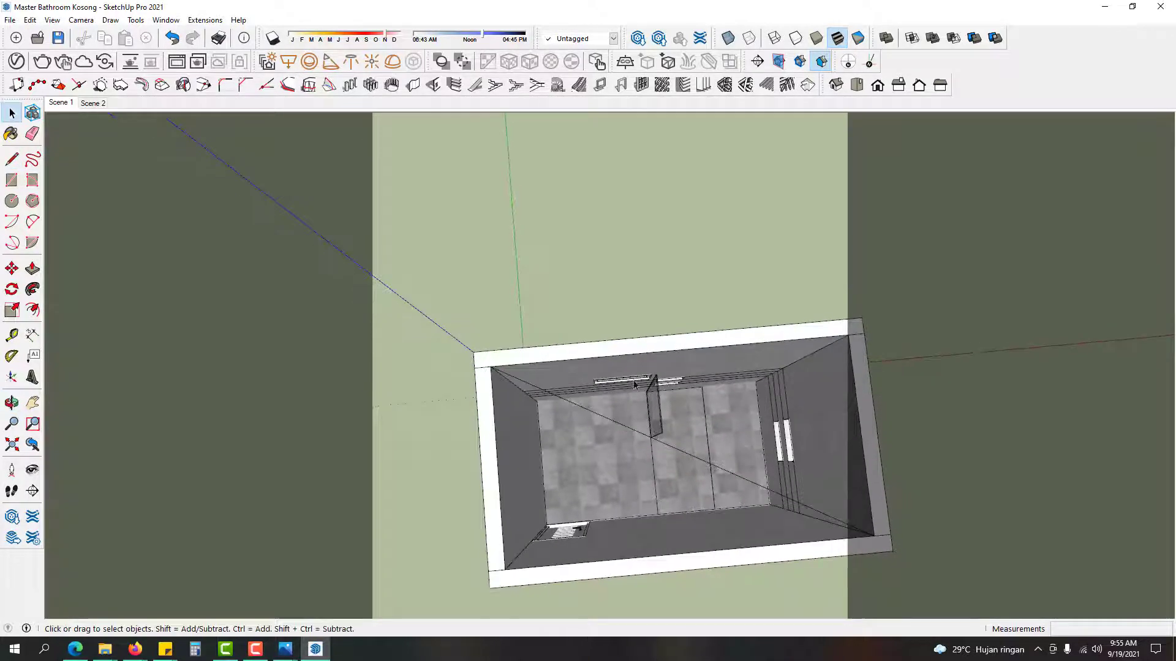
Step: Place a V-Ray sphere light centred on the midpoint of the diagonal guide line above the bathroom
click(309, 61)
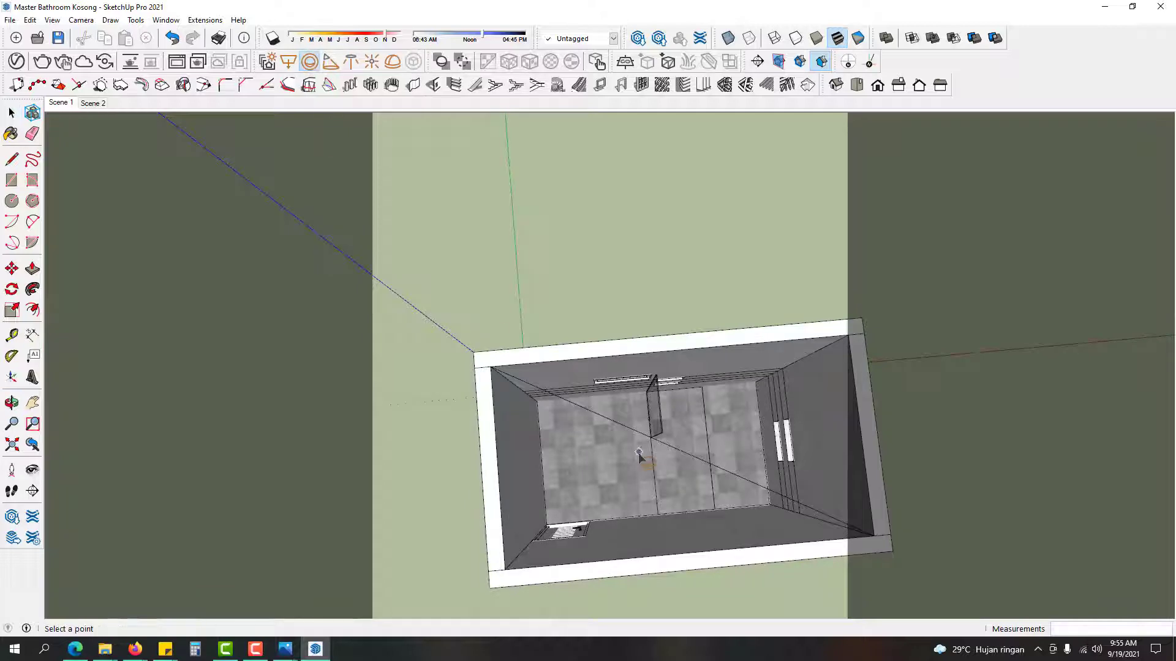
click(680, 450)
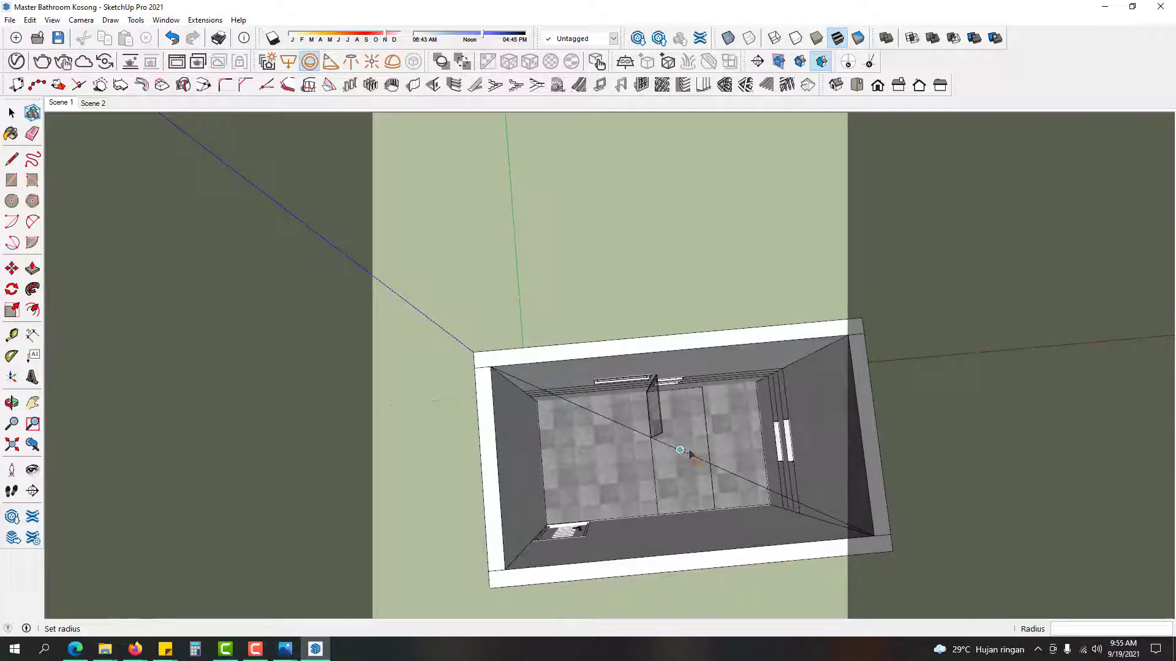
click(697, 452)
key(space)
scroll(672, 446, down, 1)
middle_drag(671, 445, 757, 298)
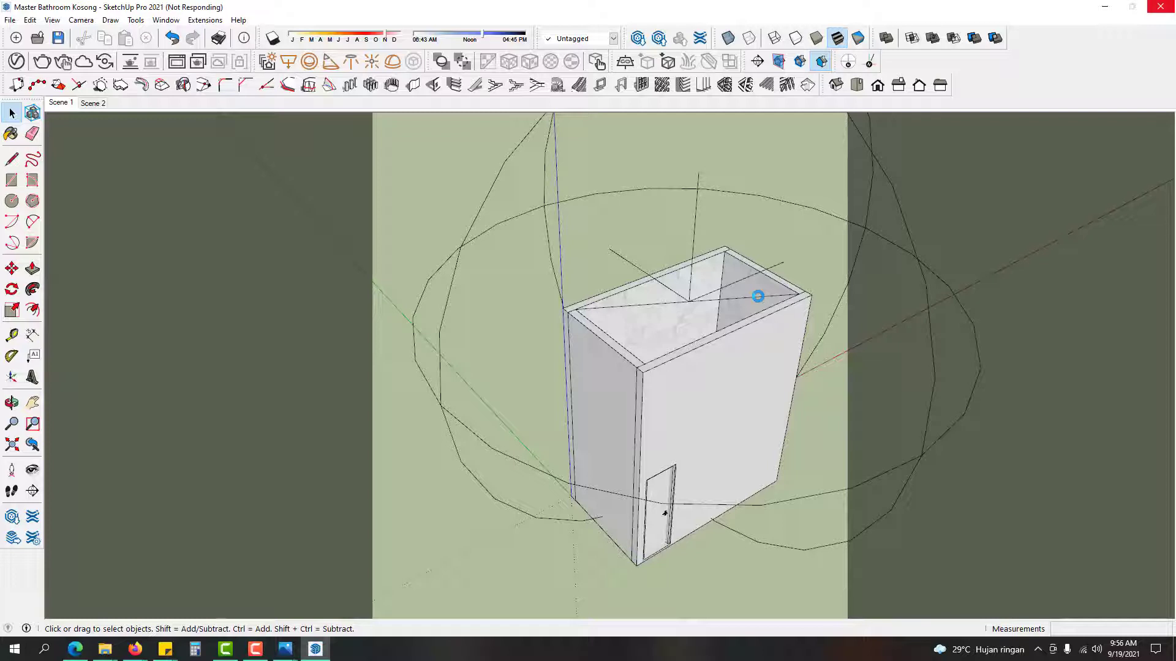
Step: Erase the diagonal guide line running between the inner corners of the bathroom walls
key(e)
click(758, 296)
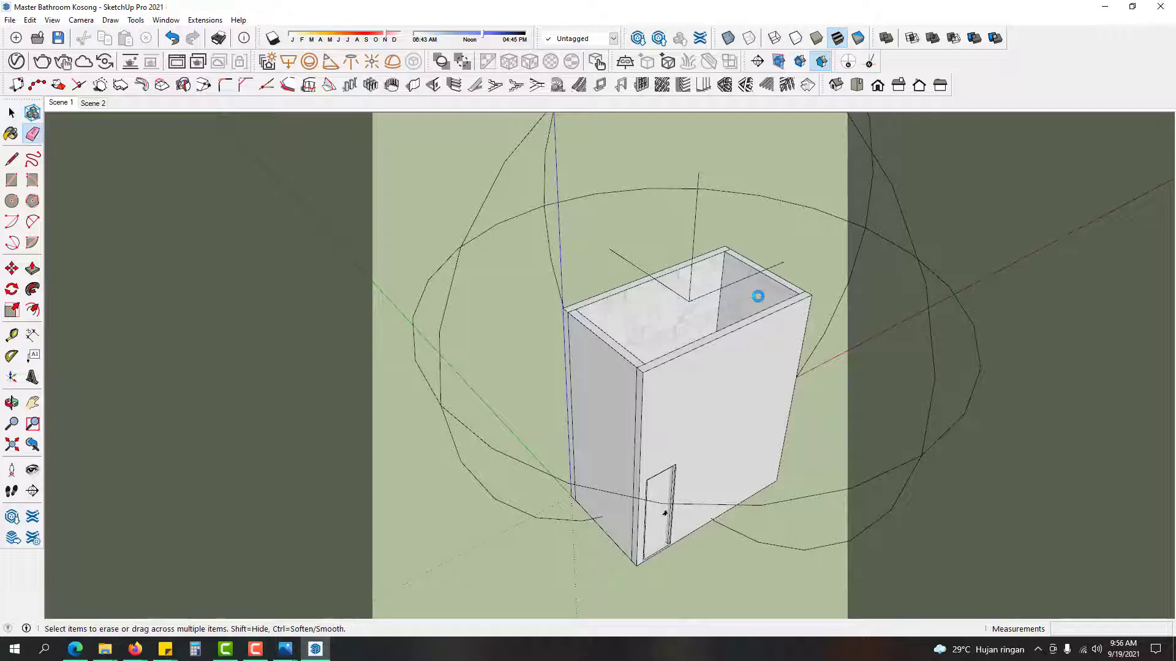
key(space)
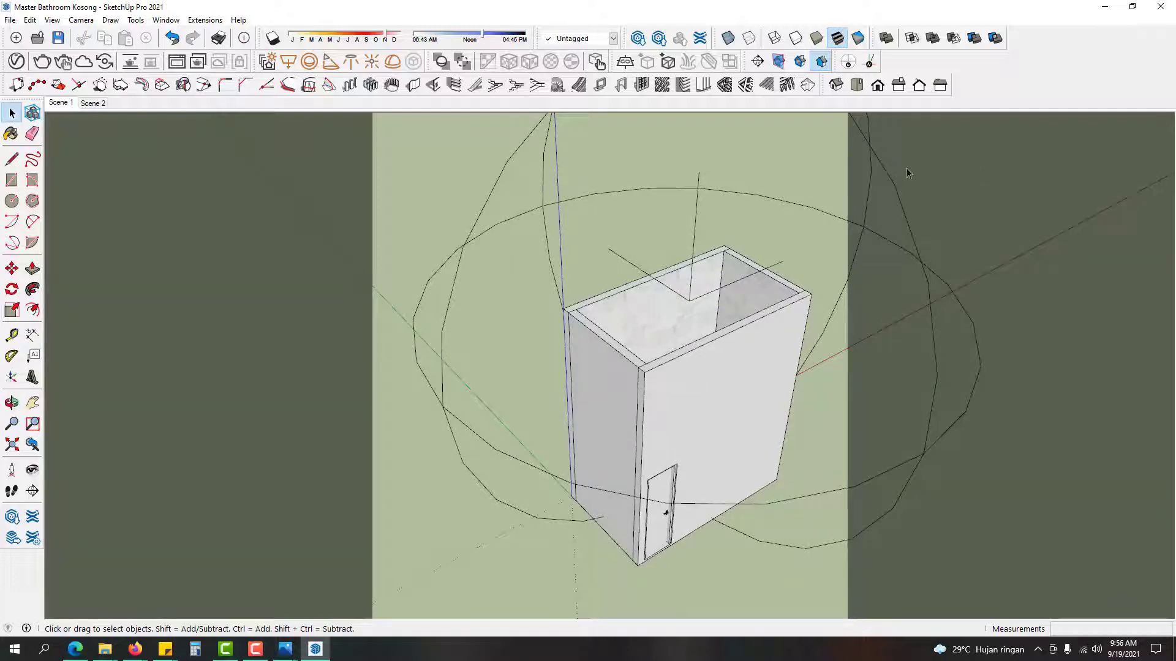
Step: Select the sphere light and set its size to 30 in the V-Ray Asset Editor
click(838, 187)
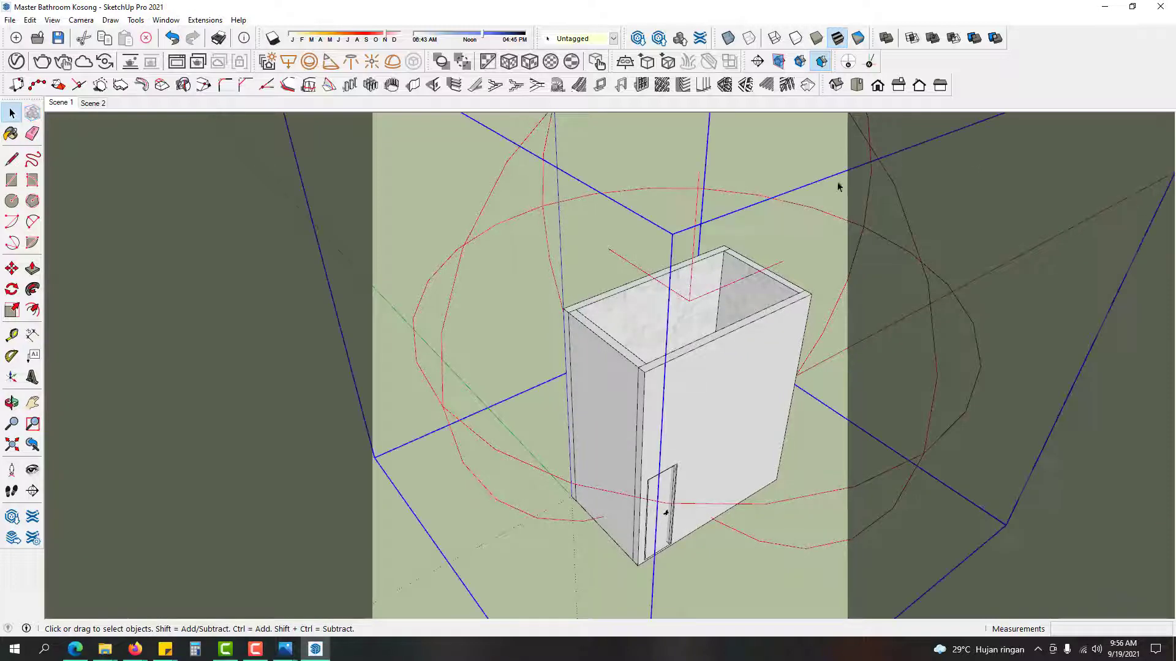
click(16, 62)
click(660, 400)
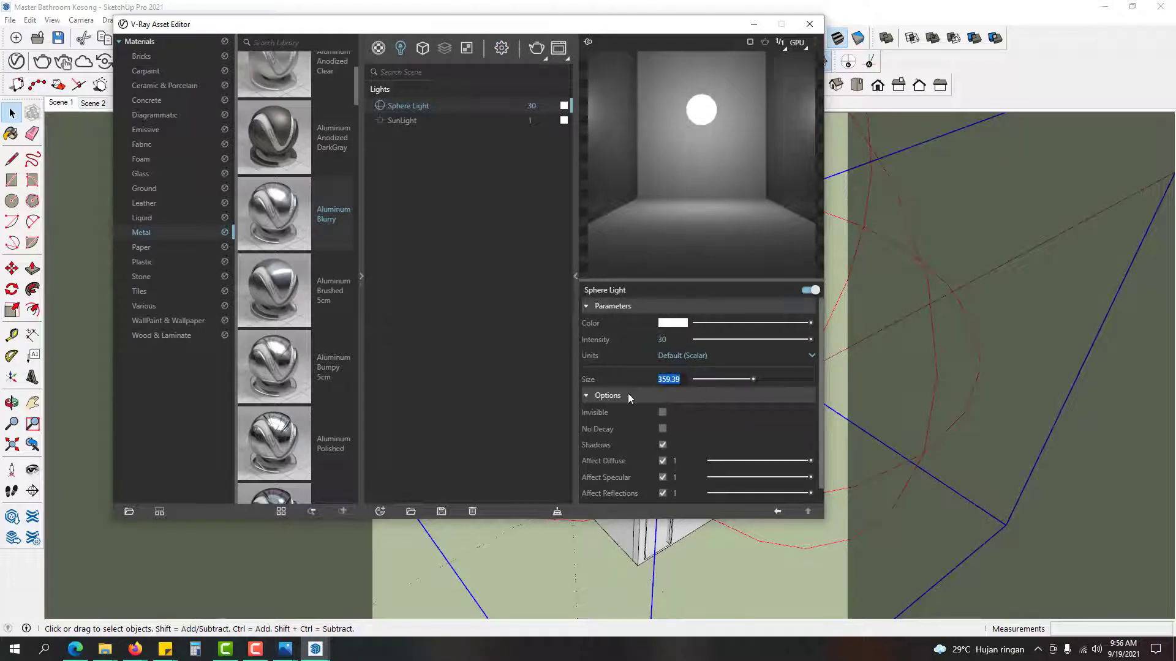
text(30)
key(Return)
Step: Make the sphere light invisible, turn off its effect on specular and reflections, and close the Asset Editor
click(663, 412)
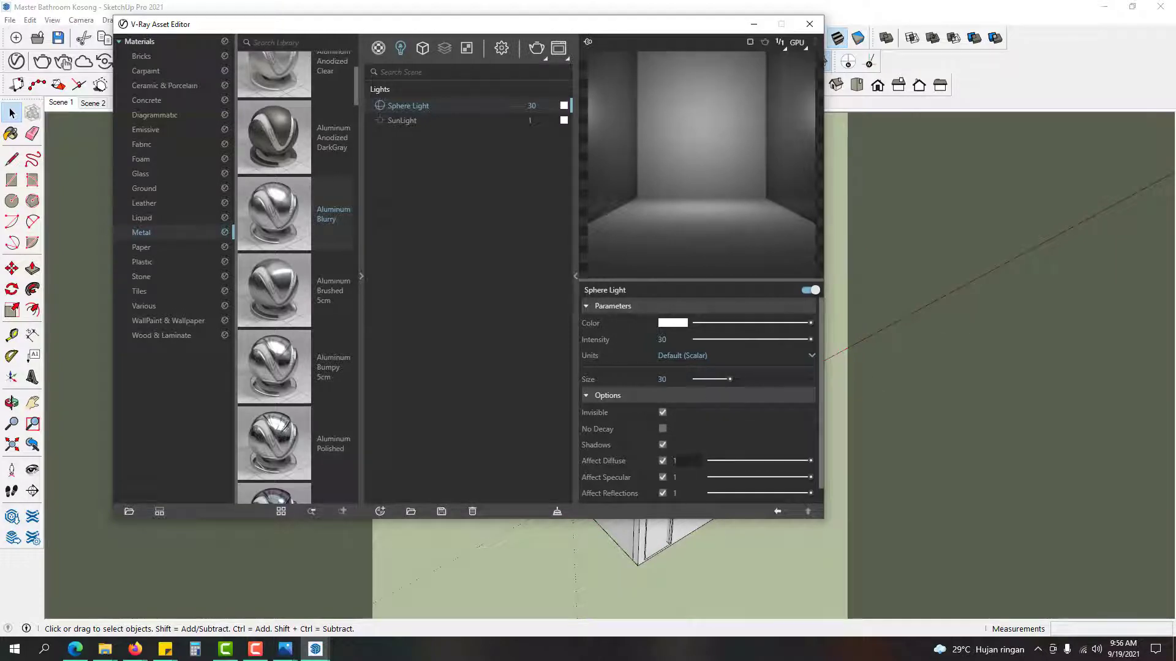
click(662, 477)
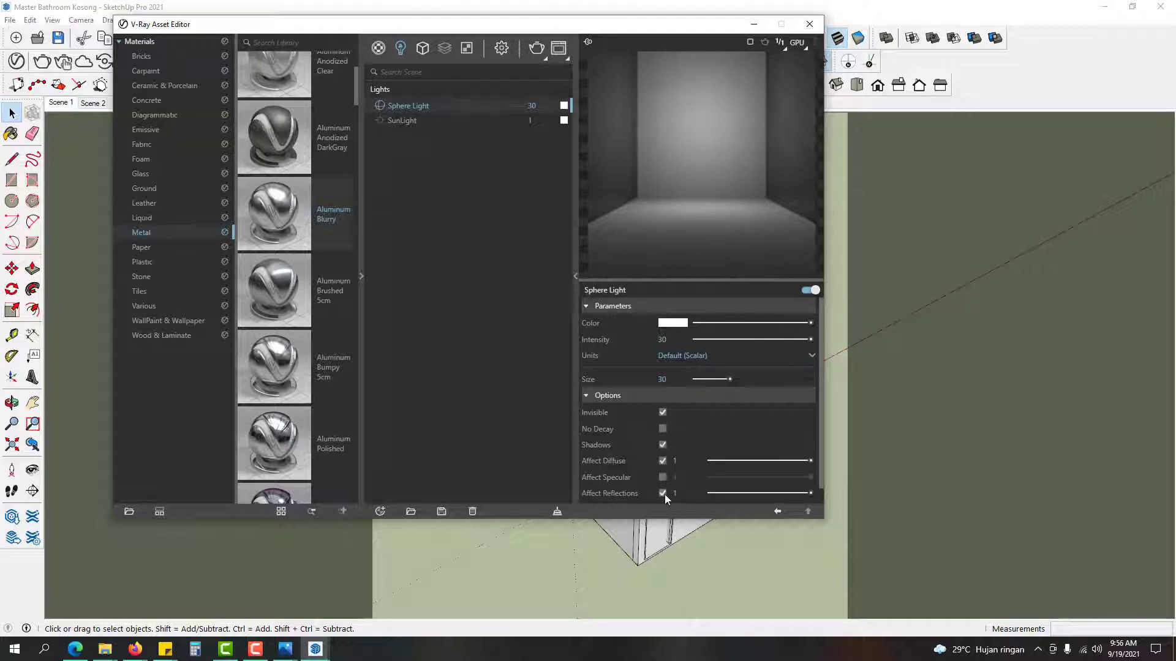
click(663, 494)
click(809, 24)
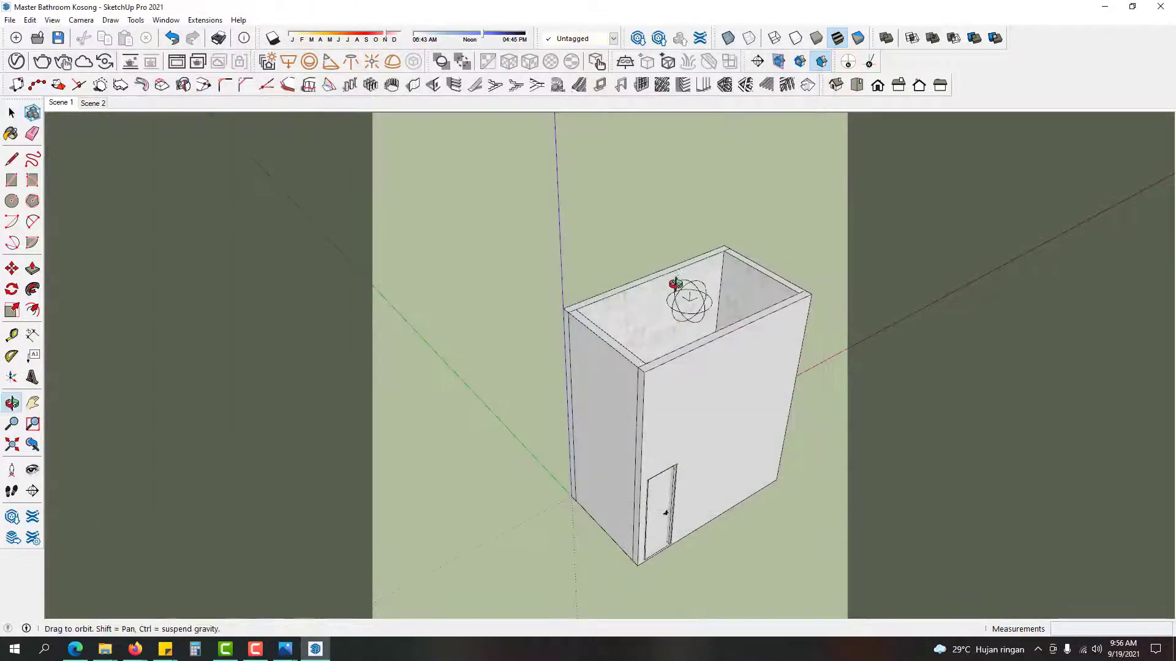
Step: Move the sphere light straight down to the bathroom floor and raise it 1500 along the vertical axis
scroll(687, 315, up, 3)
click(687, 315)
scroll(688, 314, up, 3)
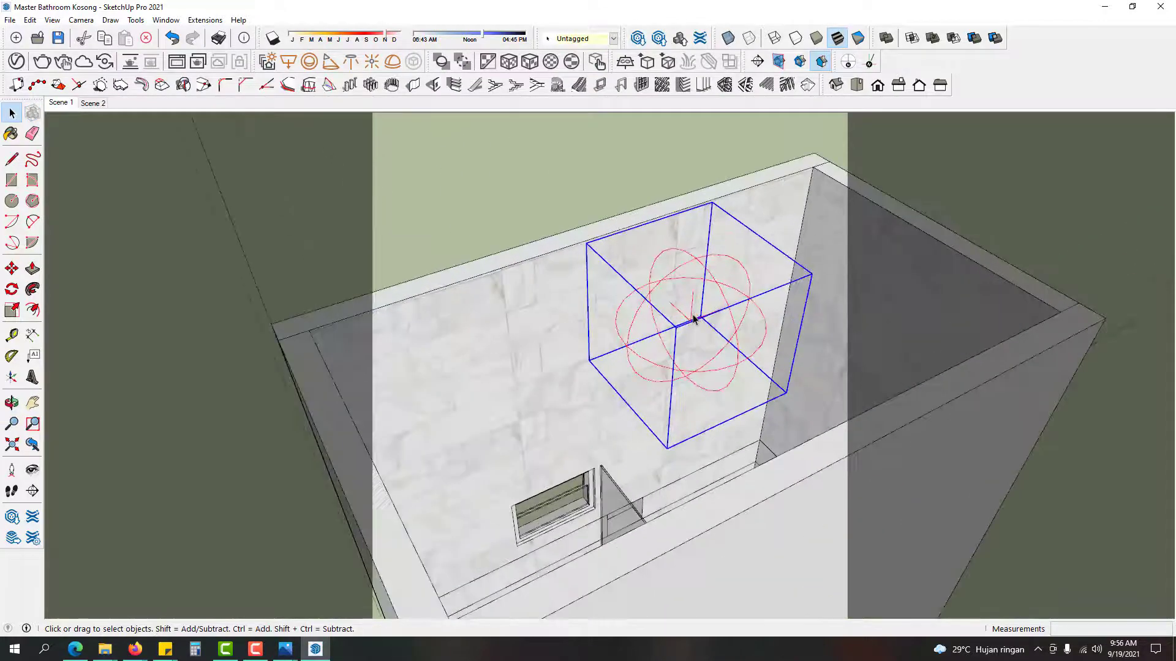
key(m)
click(692, 314)
middle_drag(685, 333, 688, 357)
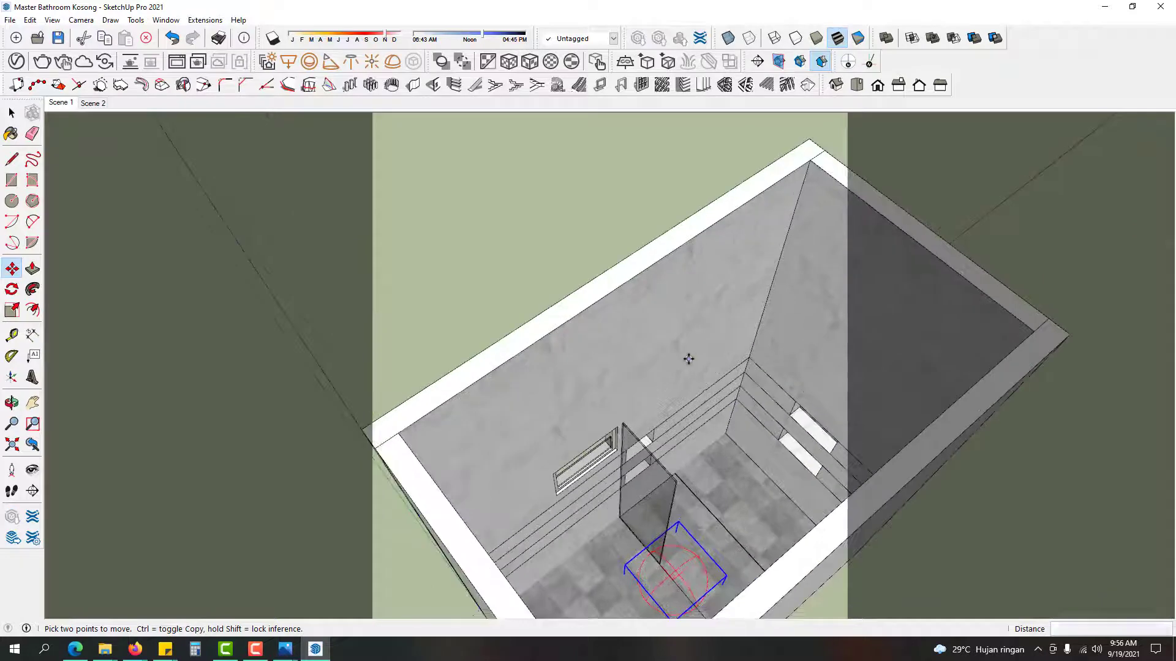
text(1500)
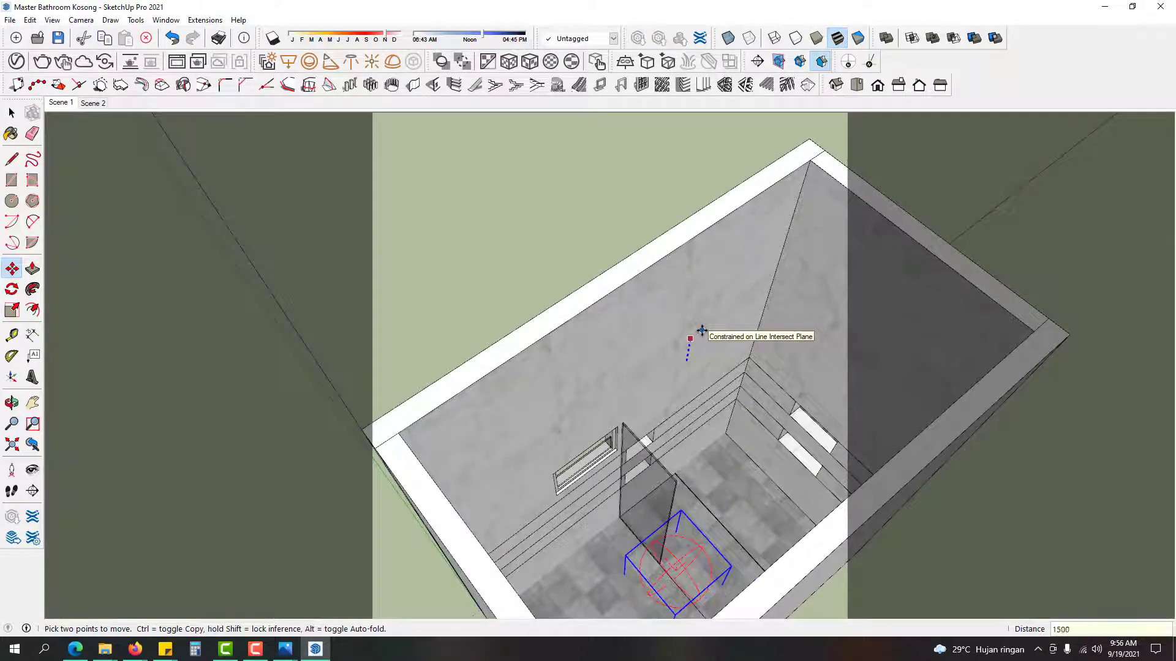
key(Return)
key(space)
click(584, 234)
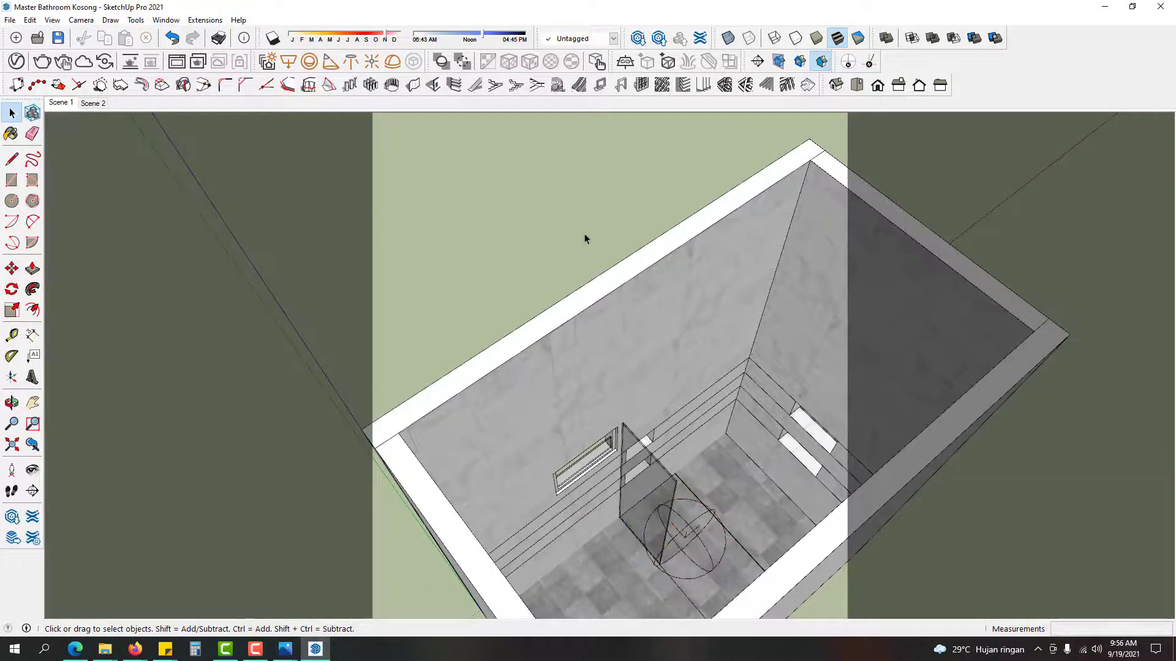
middle_drag(584, 235, 715, 281)
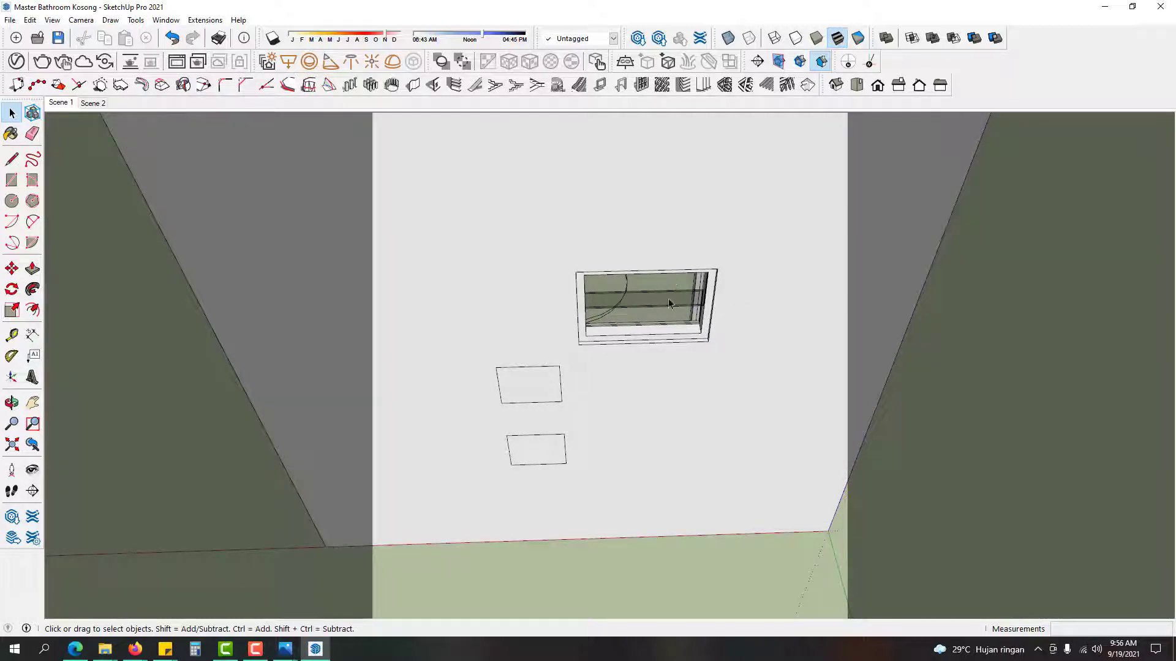
click(289, 62)
click(576, 273)
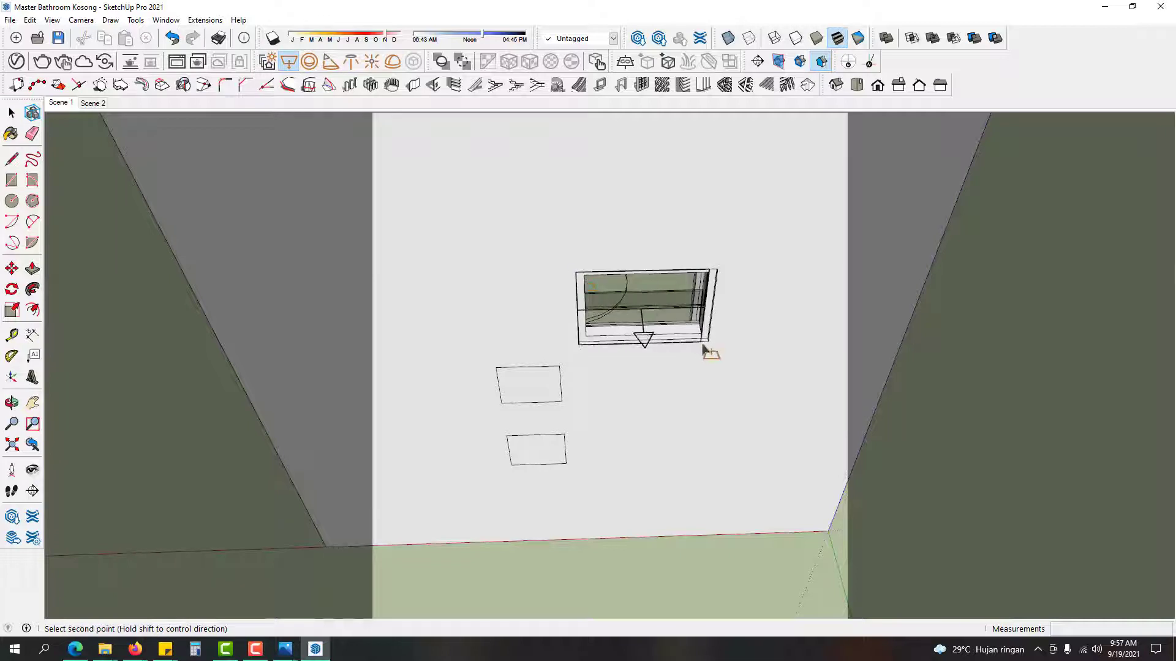
click(699, 343)
key(ctrl+z)
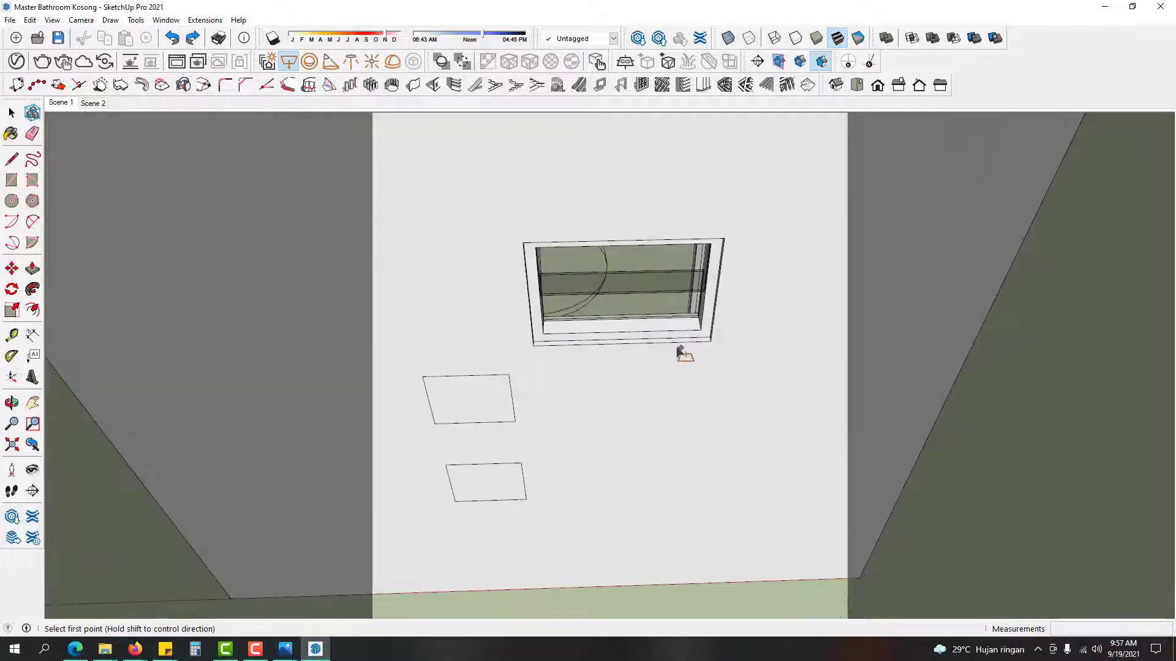
key(space)
click(18, 64)
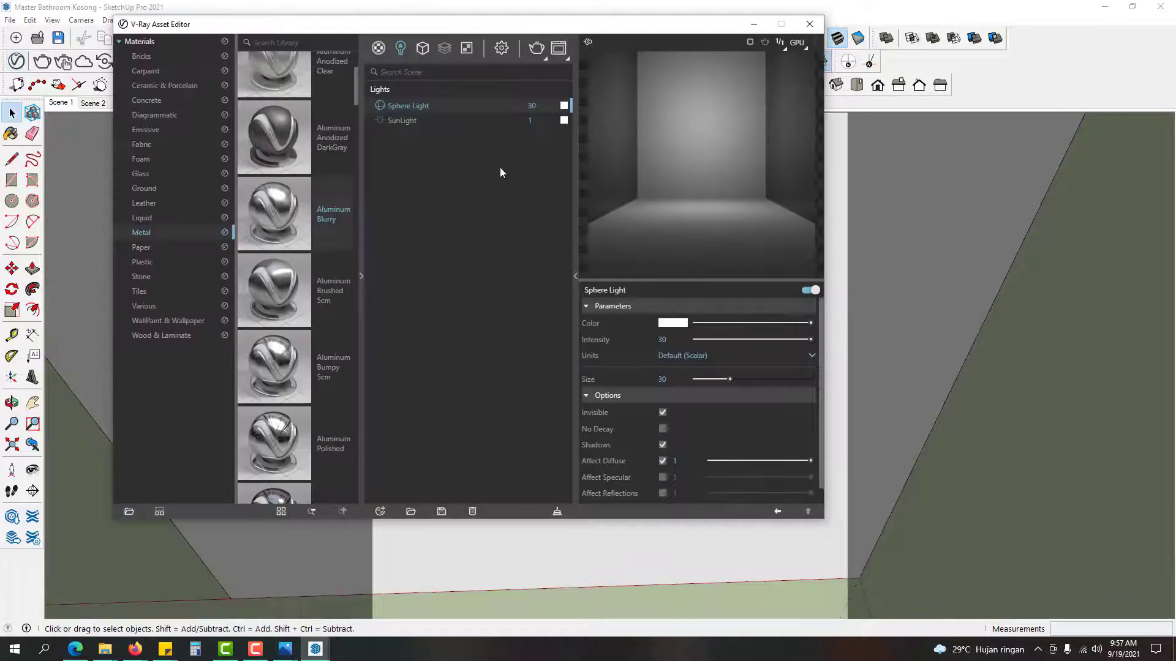
click(809, 24)
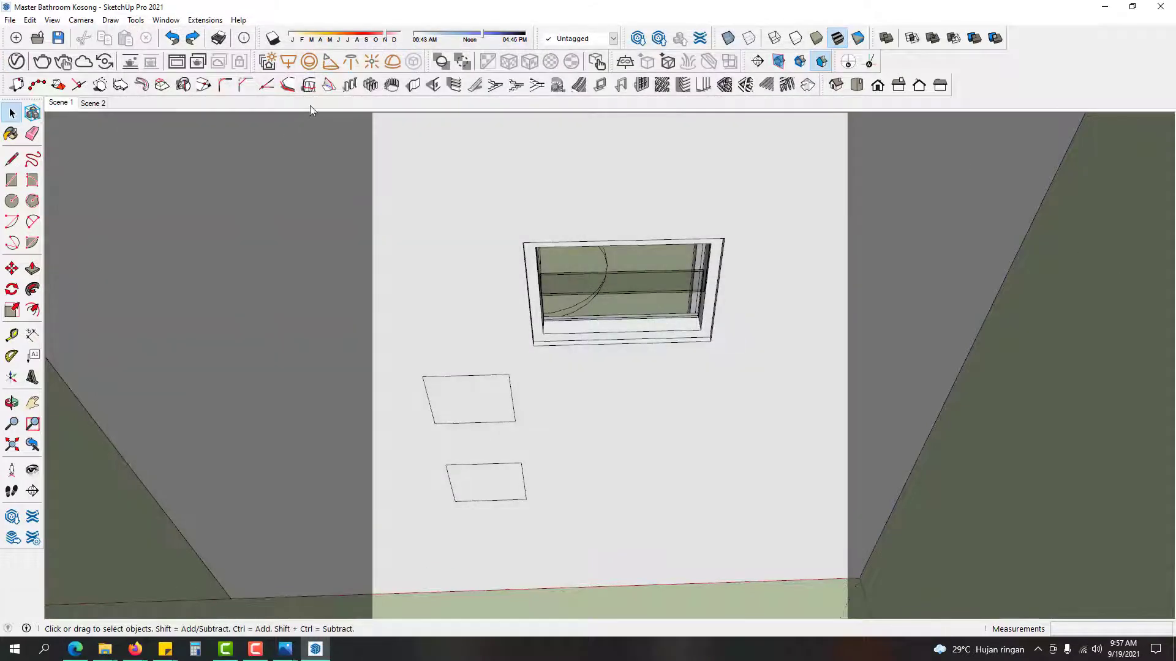
Step: Draw a V-Ray rectangle light over the outside of the bathroom window, between opposite corners of its frame
click(291, 63)
click(524, 243)
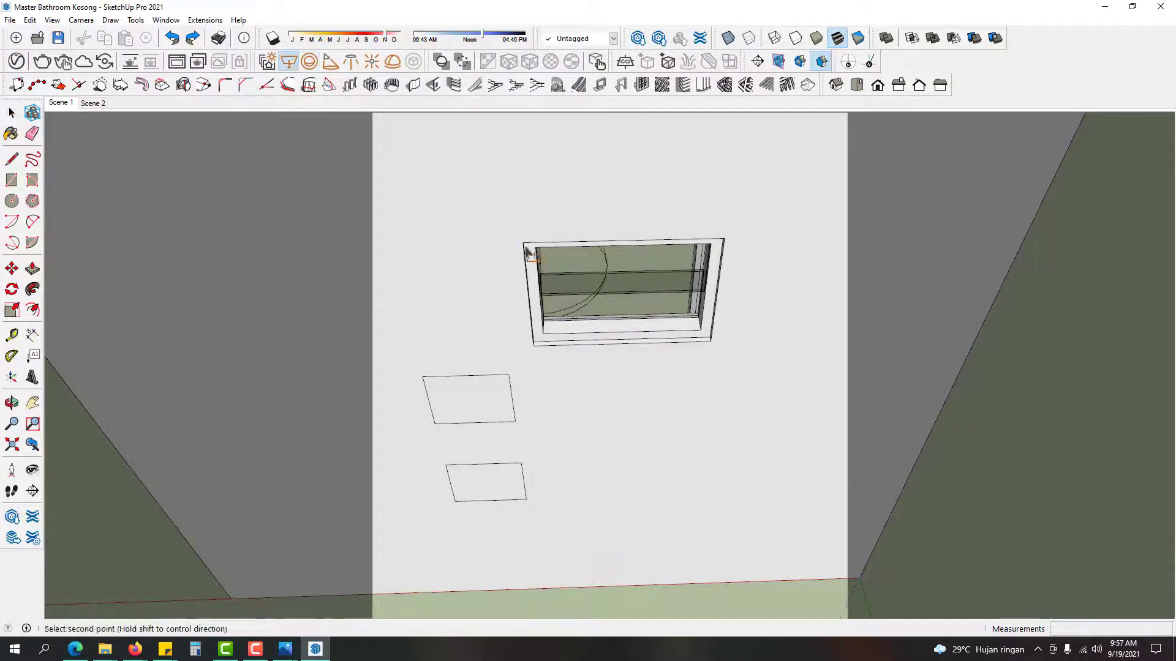
click(709, 346)
Step: Flip the rectangle light to face into the bathroom with a blue-axis scale of -1 and check its settings in the Asset Editor
middle_drag(710, 347, 793, 358)
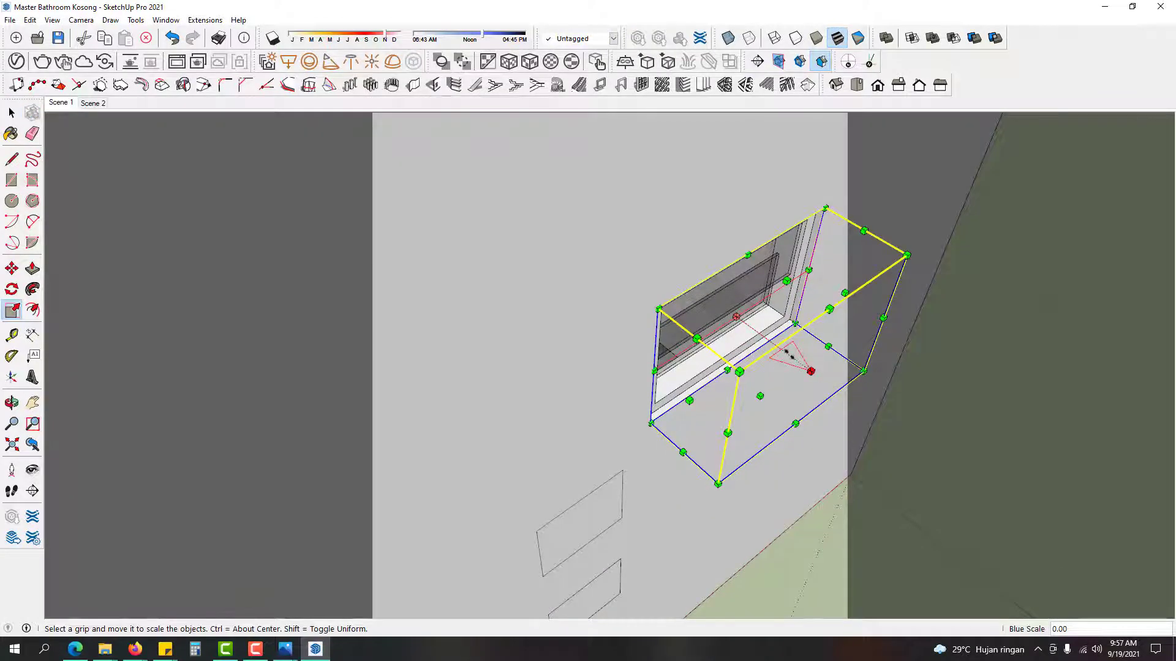
click(790, 355)
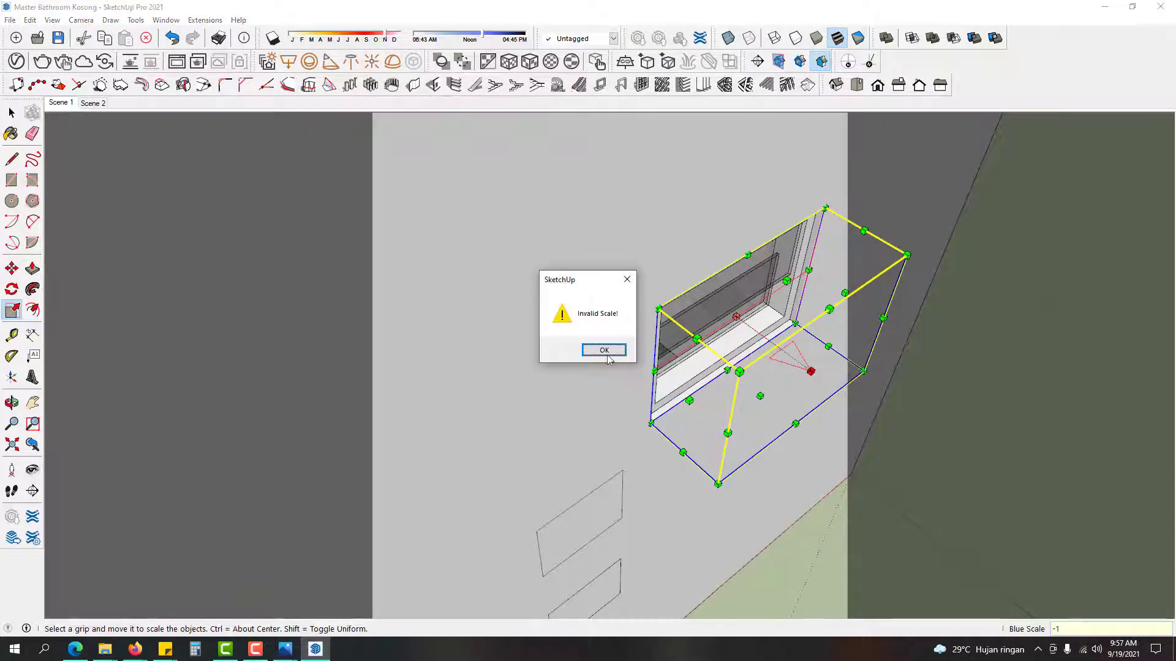
click(607, 363)
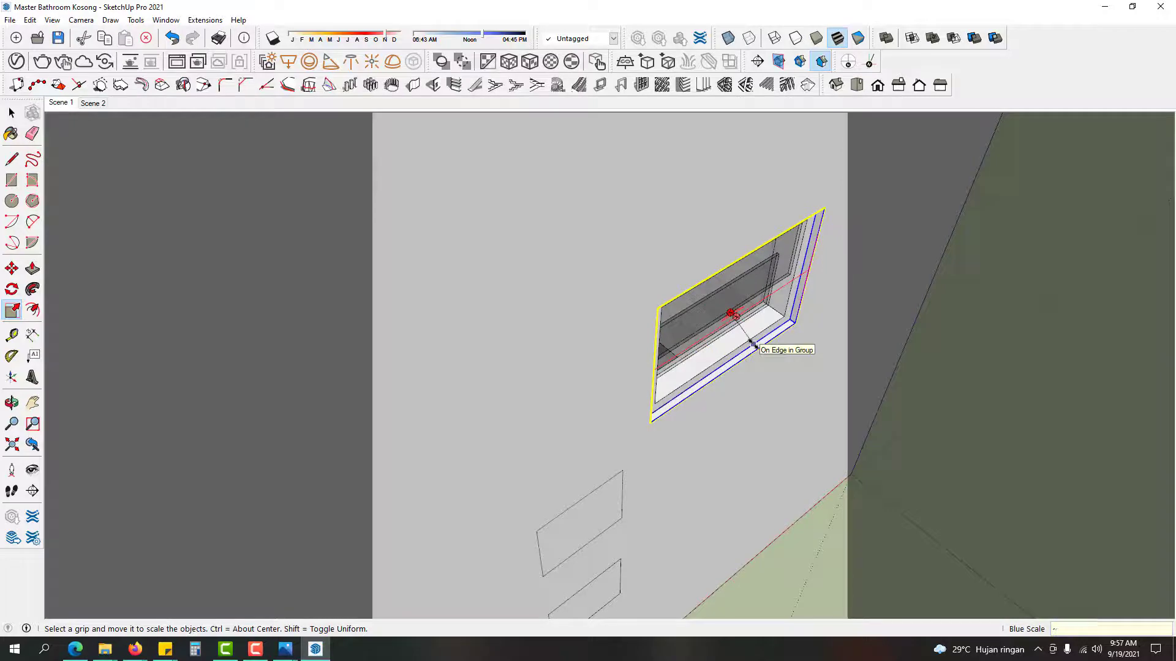
key(Return)
middle_drag(777, 343, 889, 295)
key(space)
click(509, 61)
click(16, 62)
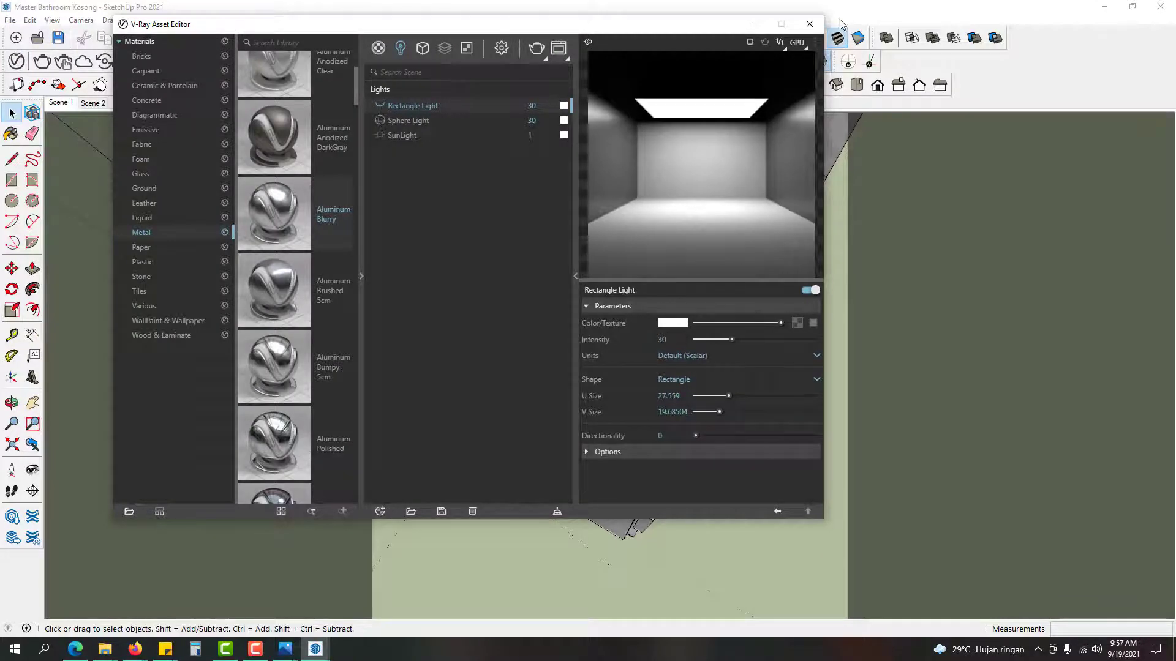
click(809, 24)
Step: Return to the Scene 1 view and start a V-Ray render of the bathroom
middle_drag(851, 315, 731, 366)
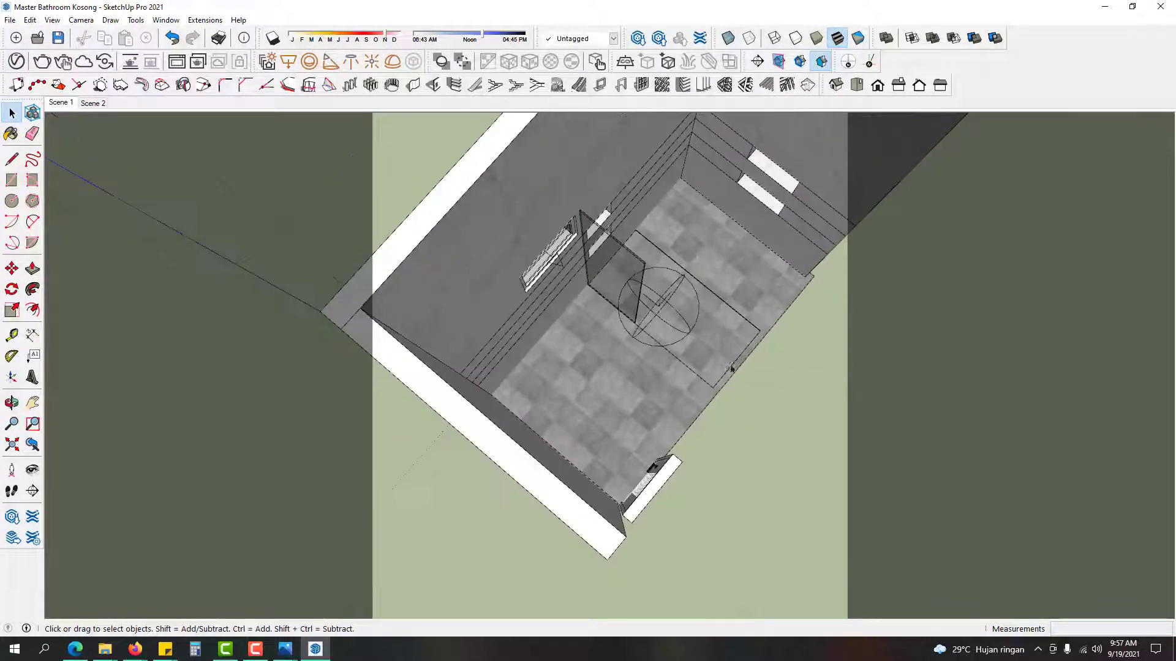
click(61, 104)
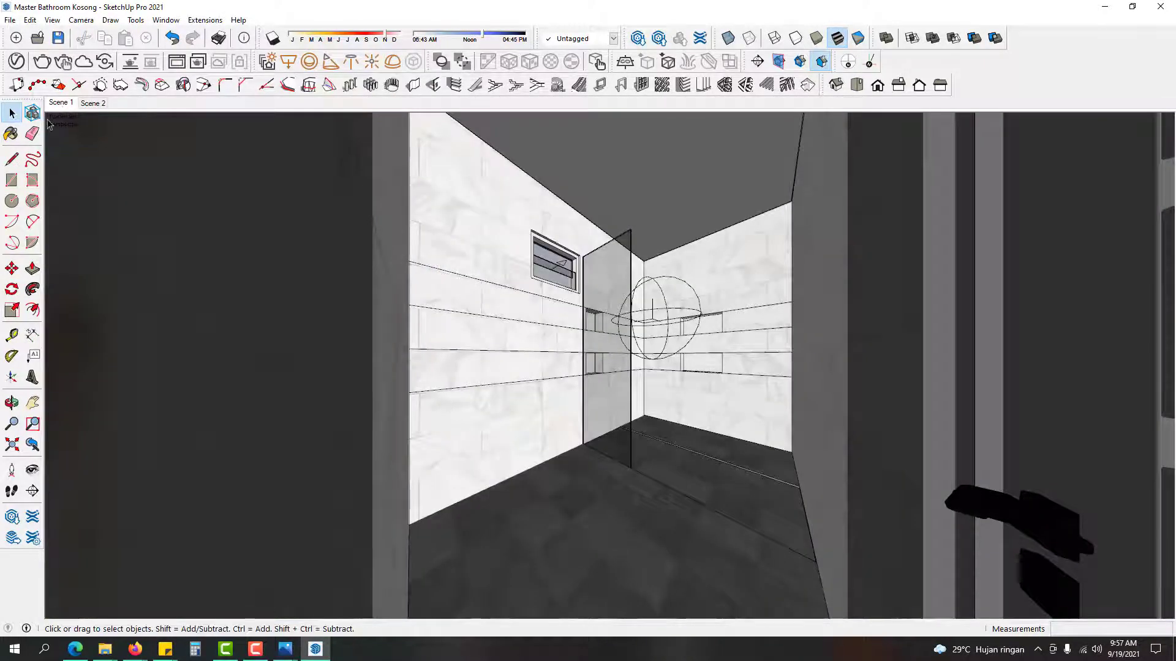
click(47, 65)
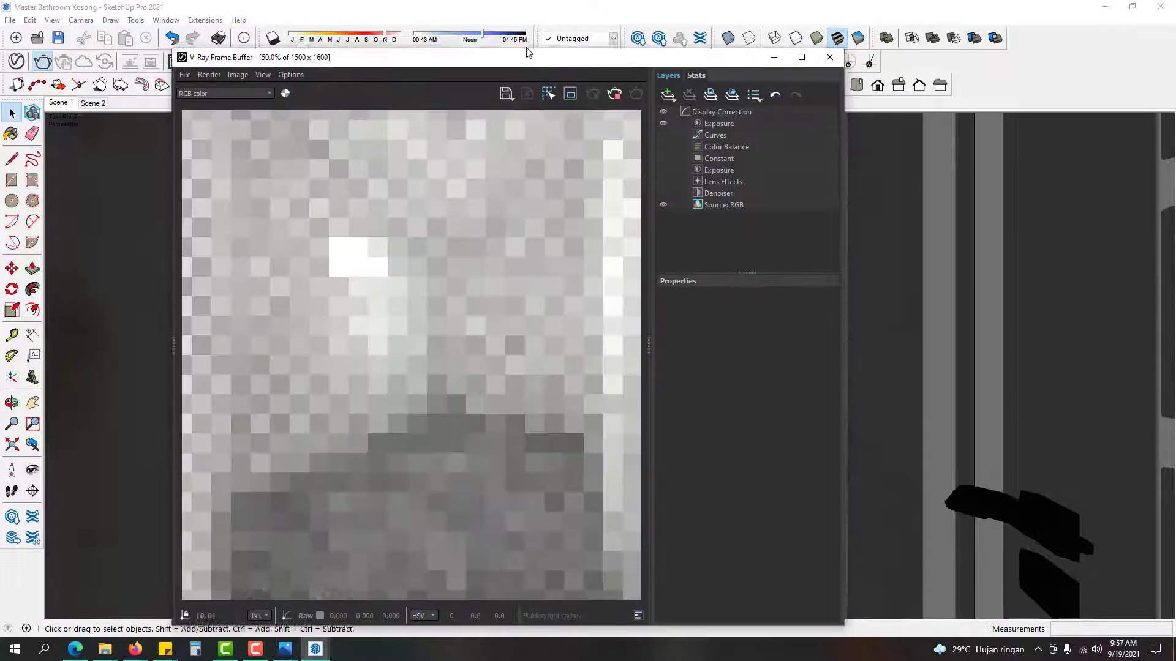
drag(537, 73, 516, 28)
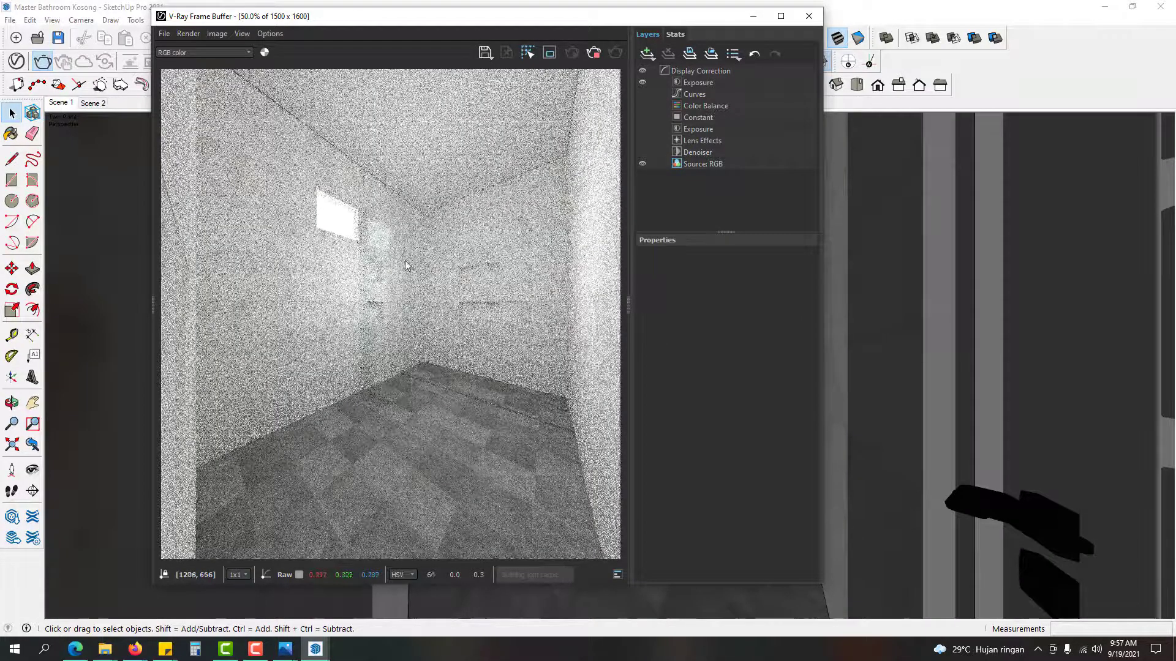
Step: Review the rectangle light, sphere light and render settings in the Asset Editor while the render runs
click(15, 61)
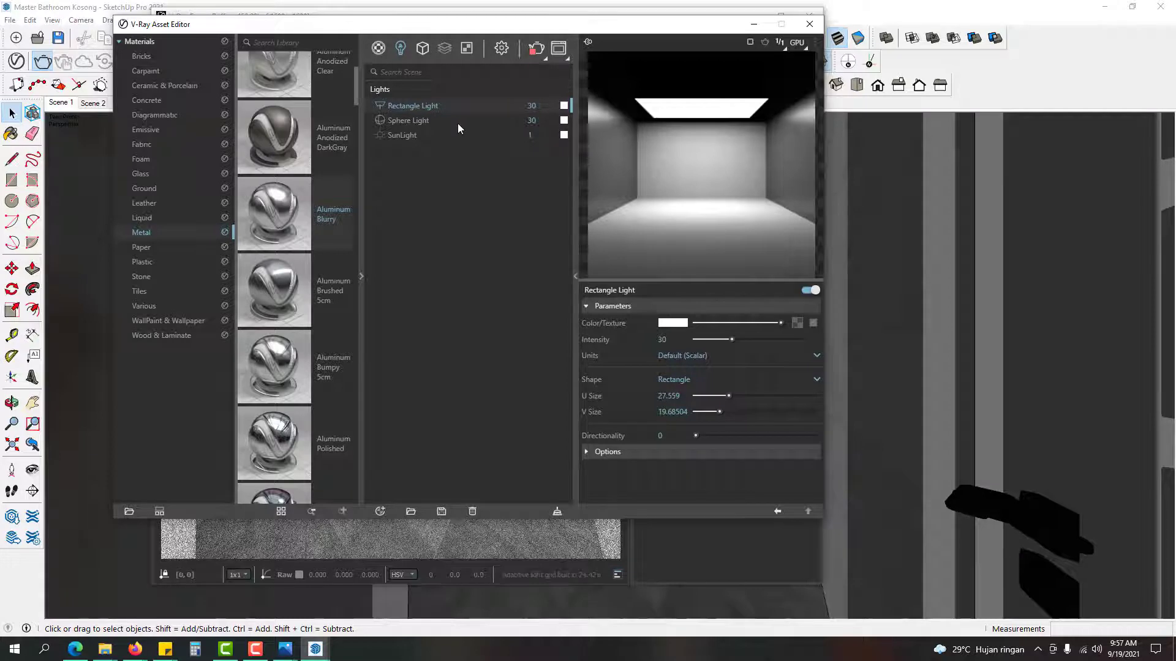
click(436, 122)
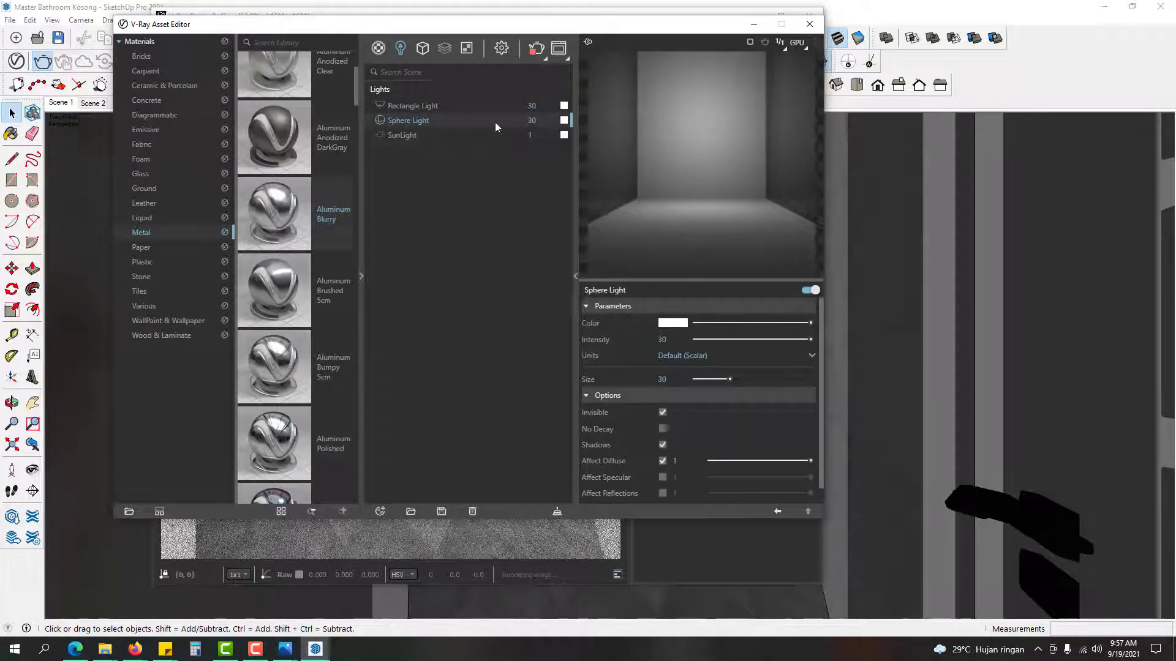
click(438, 109)
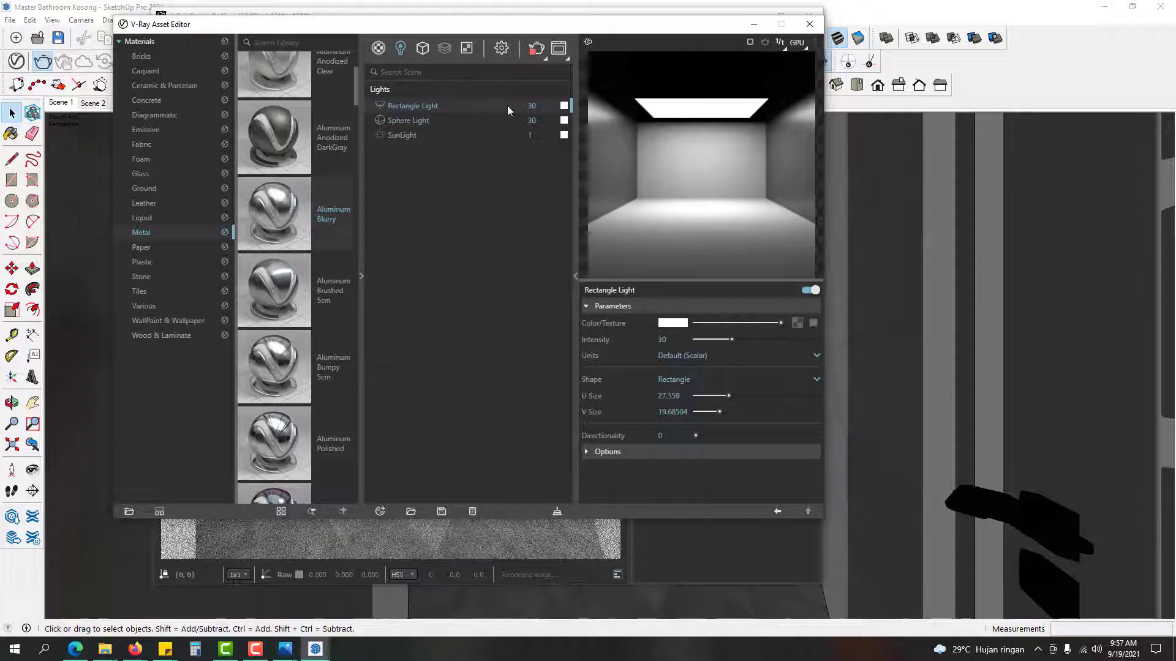
click(501, 48)
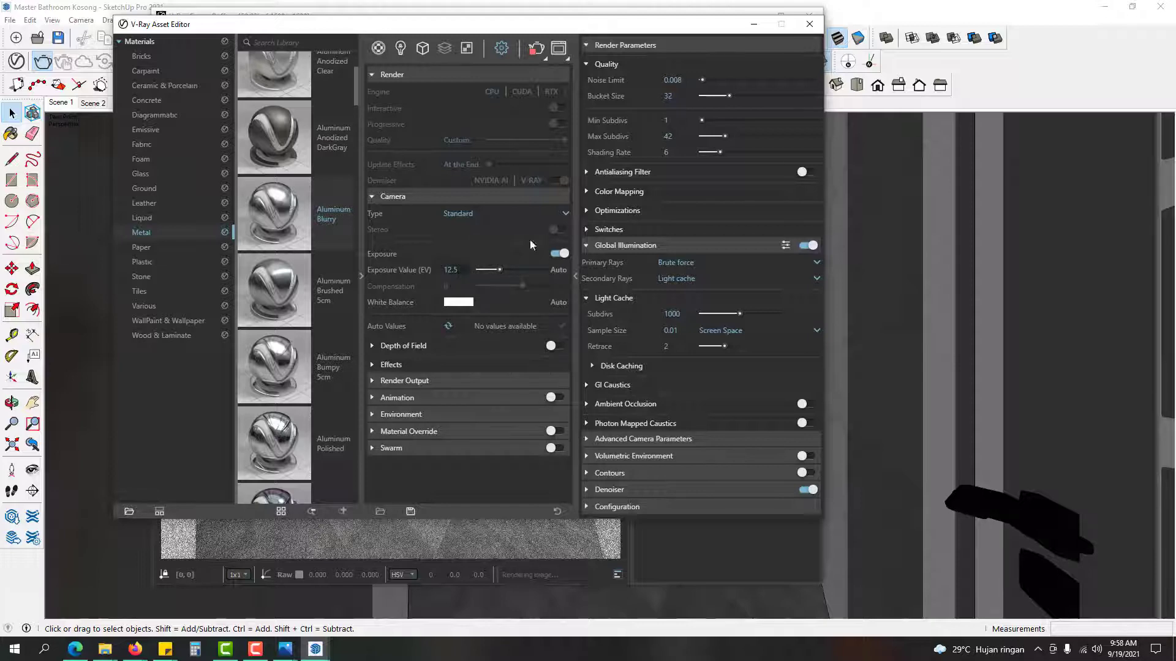
click(810, 25)
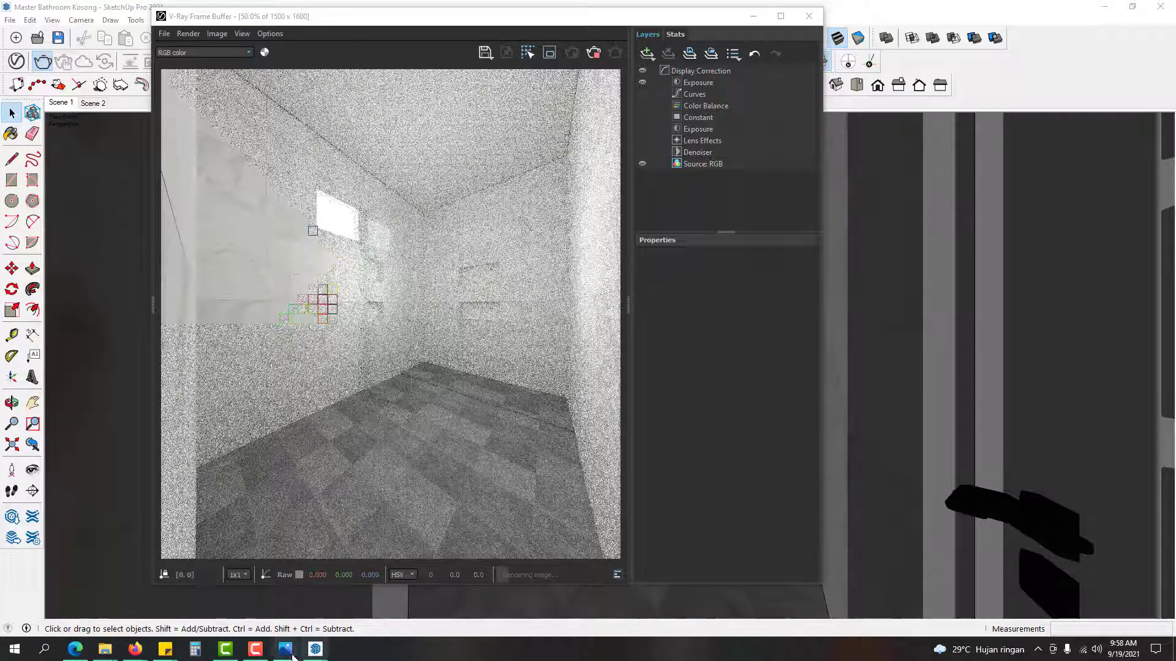
Step: Switch to Photos to compare the running render with the reference image Master Bathroom.png, and minimize it again
mouse_move(293, 655)
click(255, 585)
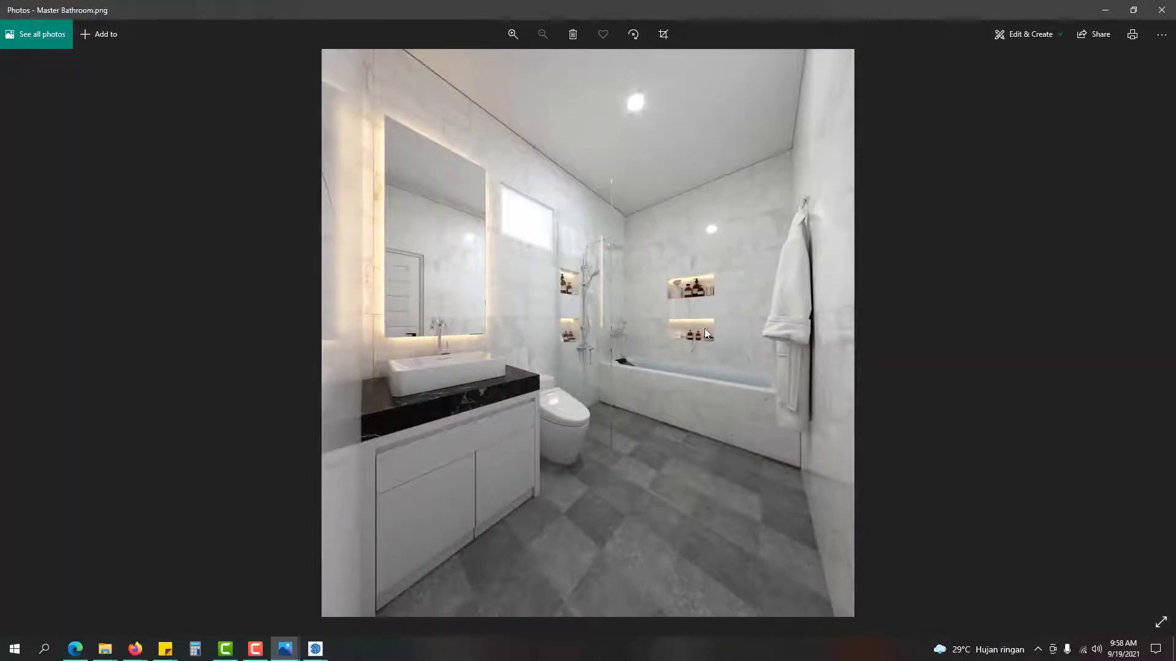
click(1106, 10)
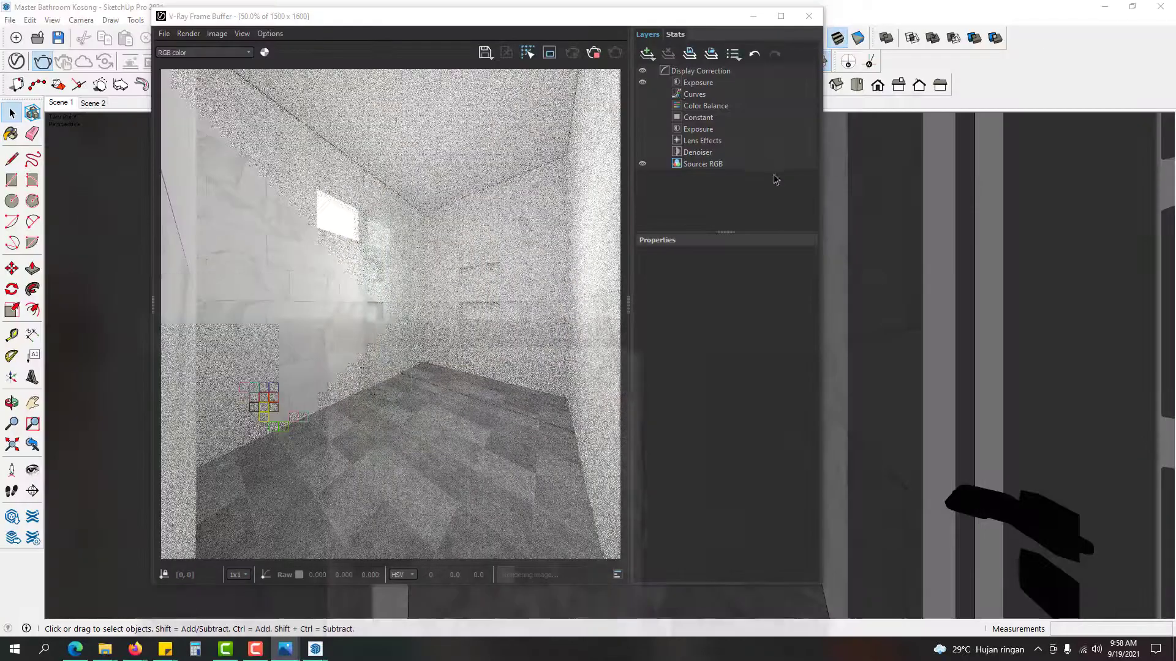
Step: Stop the running V-Ray render, close its frame buffer and delete the sphere light from the bathroom
click(594, 54)
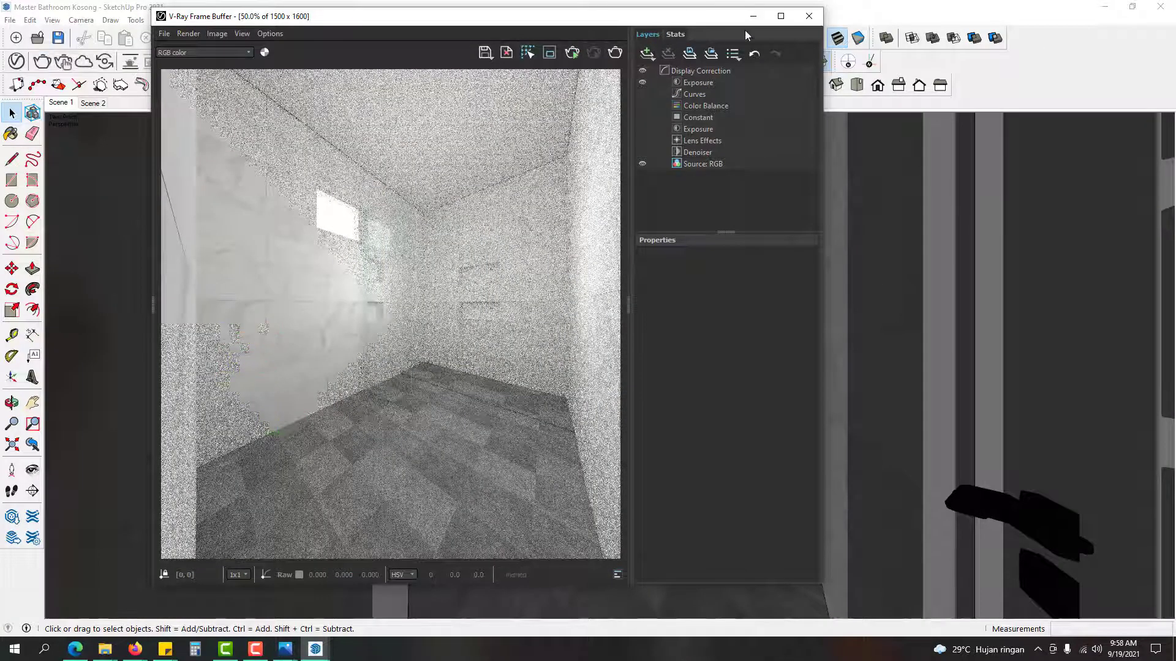
click(810, 17)
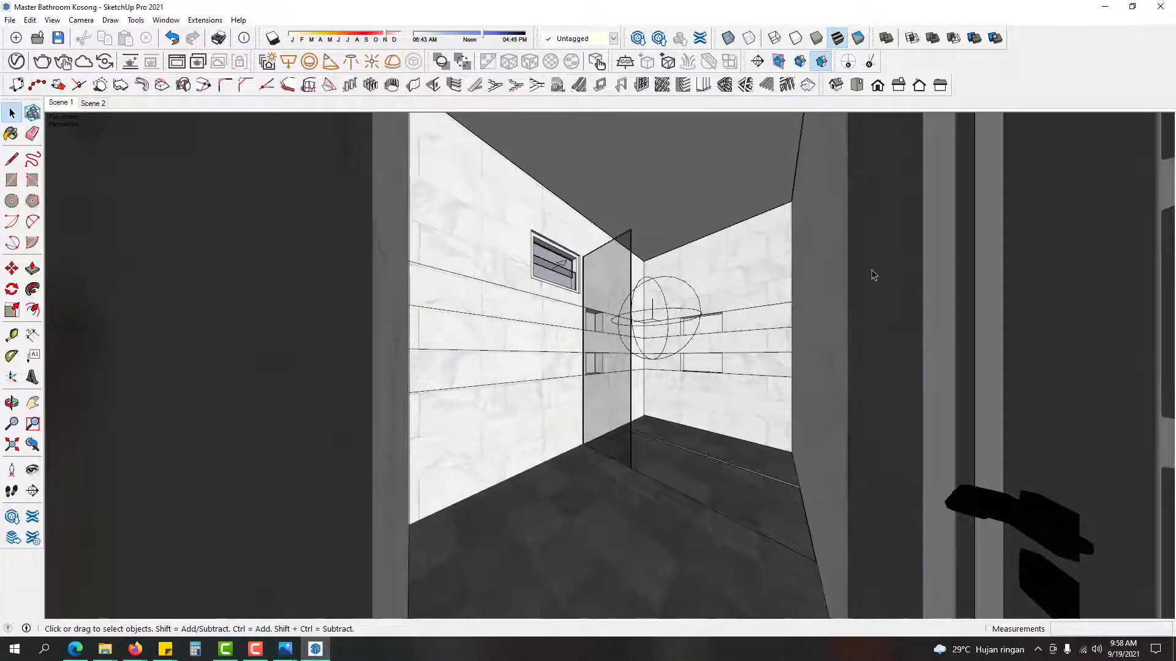
middle_drag(315, 368, 538, 323)
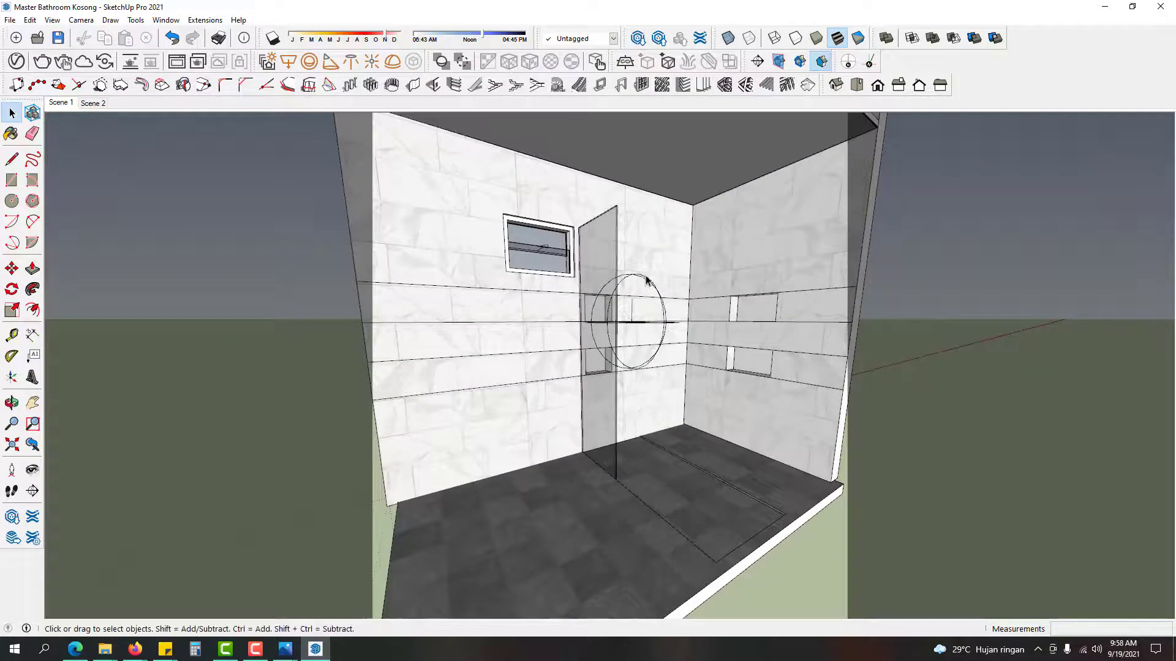
click(647, 281)
key(Delete)
Step: Draw a 30 mm line from the inner upper corner of the marble wall niche along its top edge
middle_drag(652, 283, 619, 280)
scroll(687, 343, up, 2)
scroll(616, 279, up, 5)
scroll(568, 297, up, 8)
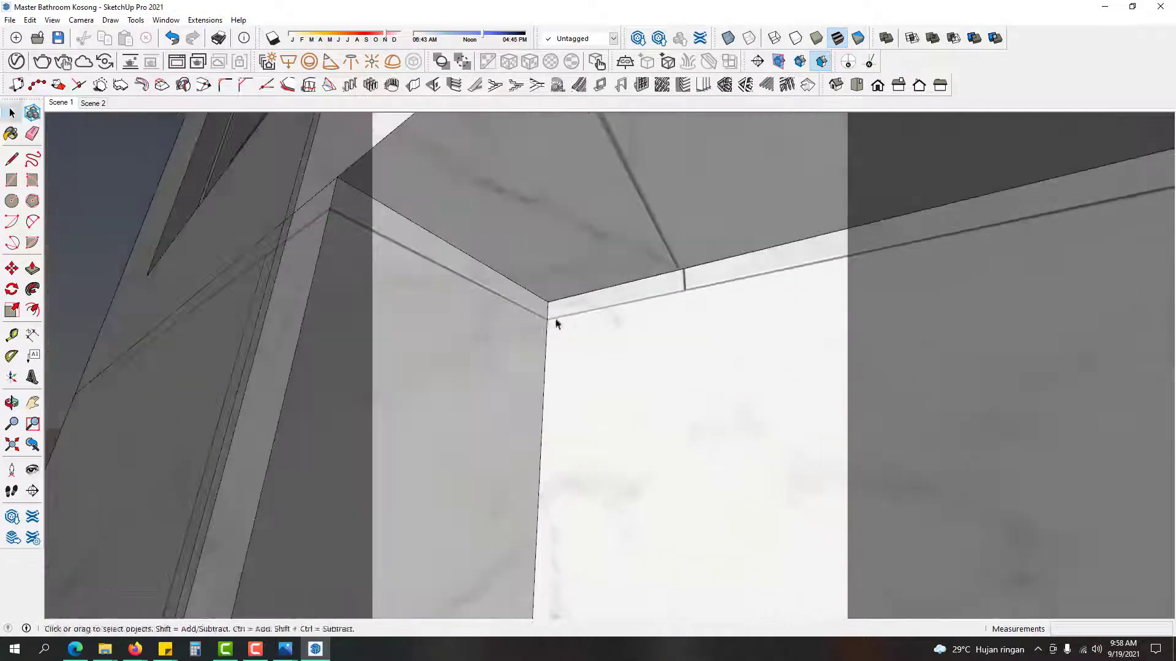
key(l)
click(547, 302)
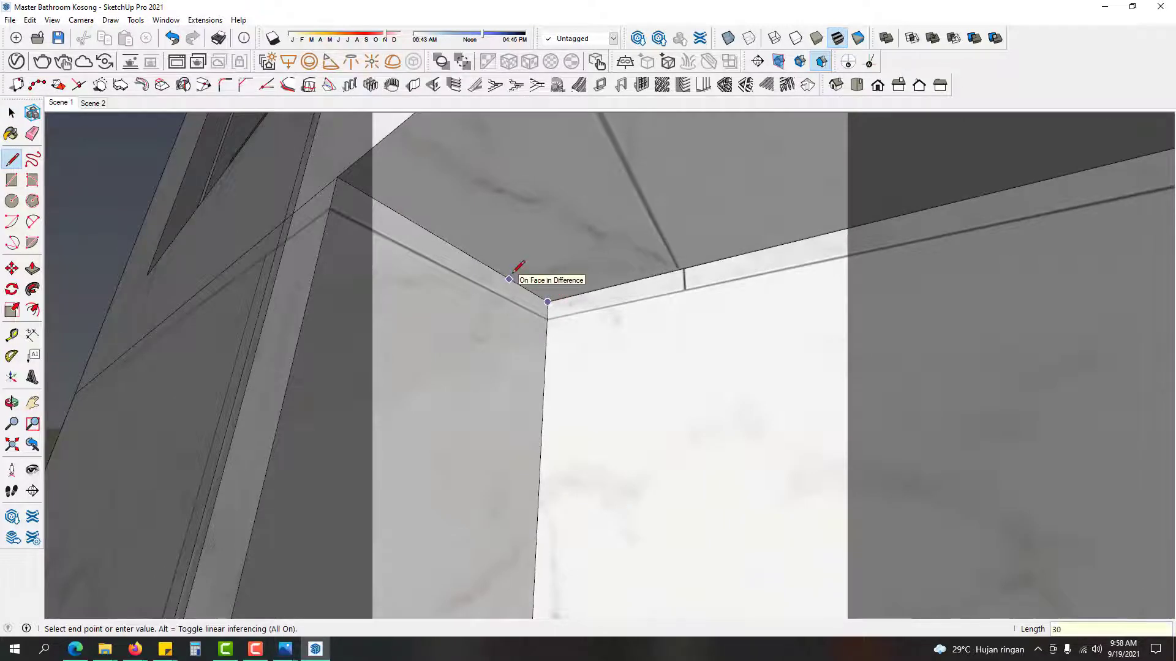
text(30)
key(Return)
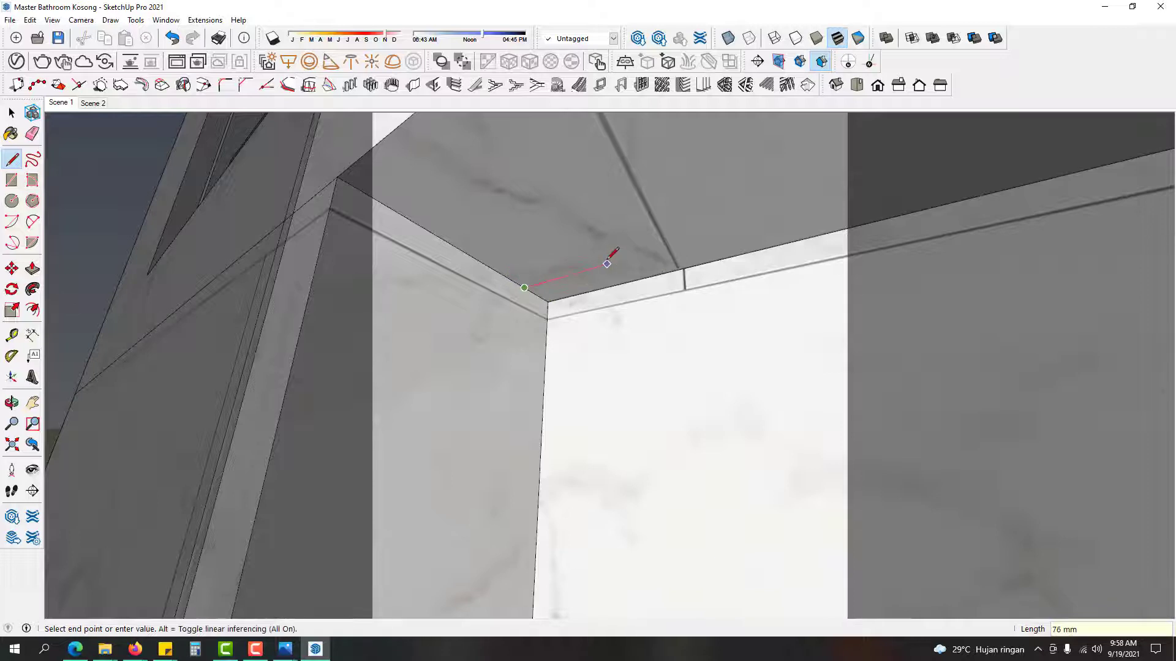
Step: Delete the short construction segment at the niche's back corner and draw a rectangle light across the back of the niche ceiling up to the guide line
key(space)
drag(475, 283, 574, 353)
key(Delete)
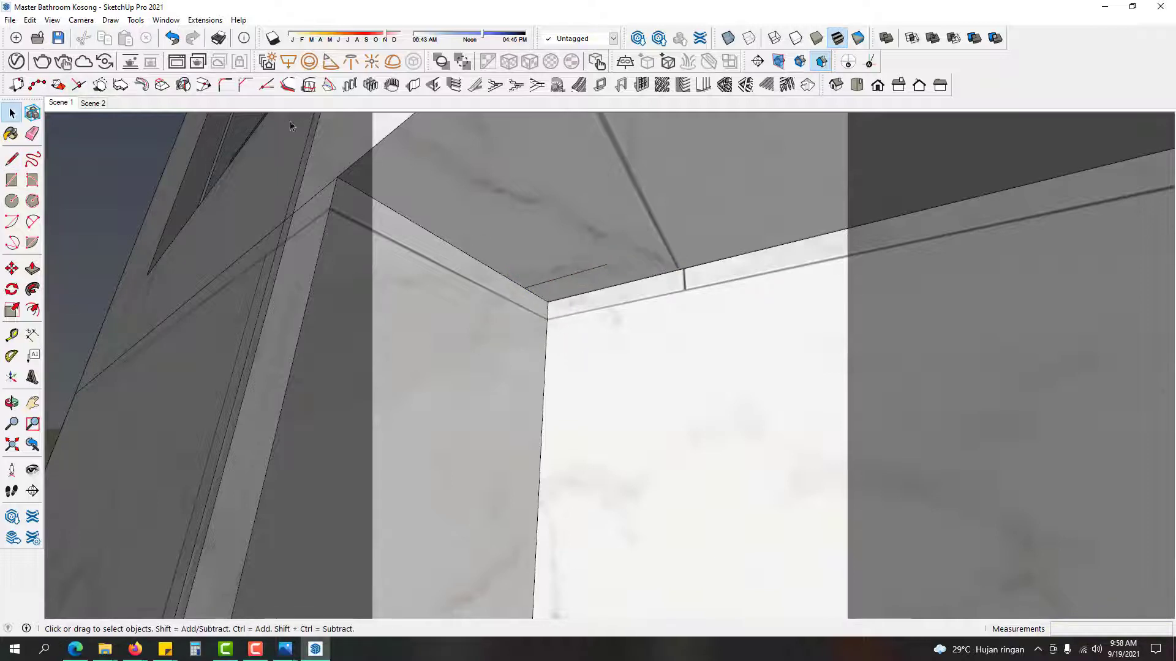
click(289, 61)
mouse_move(531, 296)
middle_down()
mouse_move(777, 299)
mouse_move(643, 255)
middle_up()
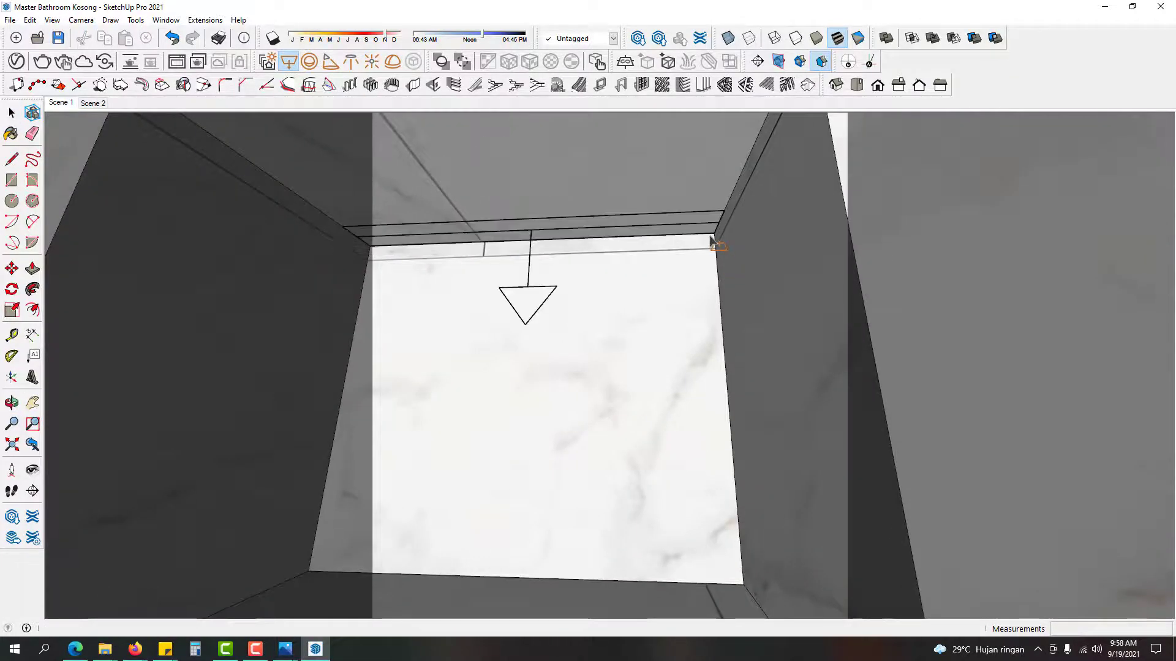
scroll(711, 241, down, 3)
key(space)
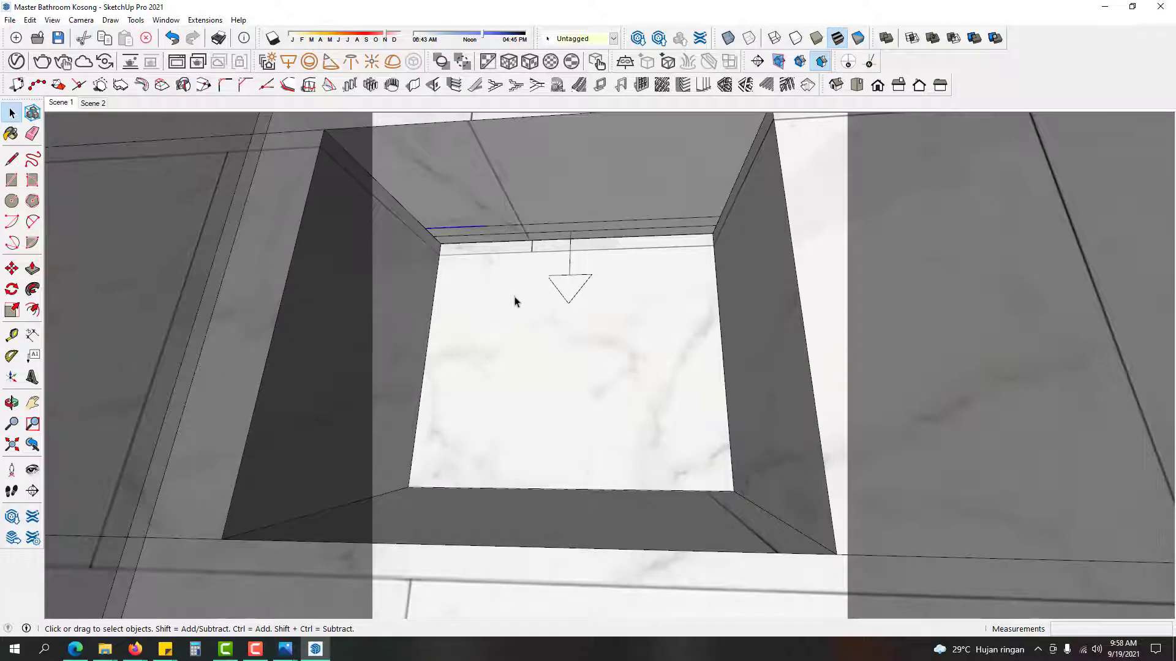
Step: Select the rectangle light in the narrow upper niche and move it down 1 mm from the niche ceiling
click(556, 258)
click(571, 243)
middle_drag(570, 243, 611, 320)
key(m)
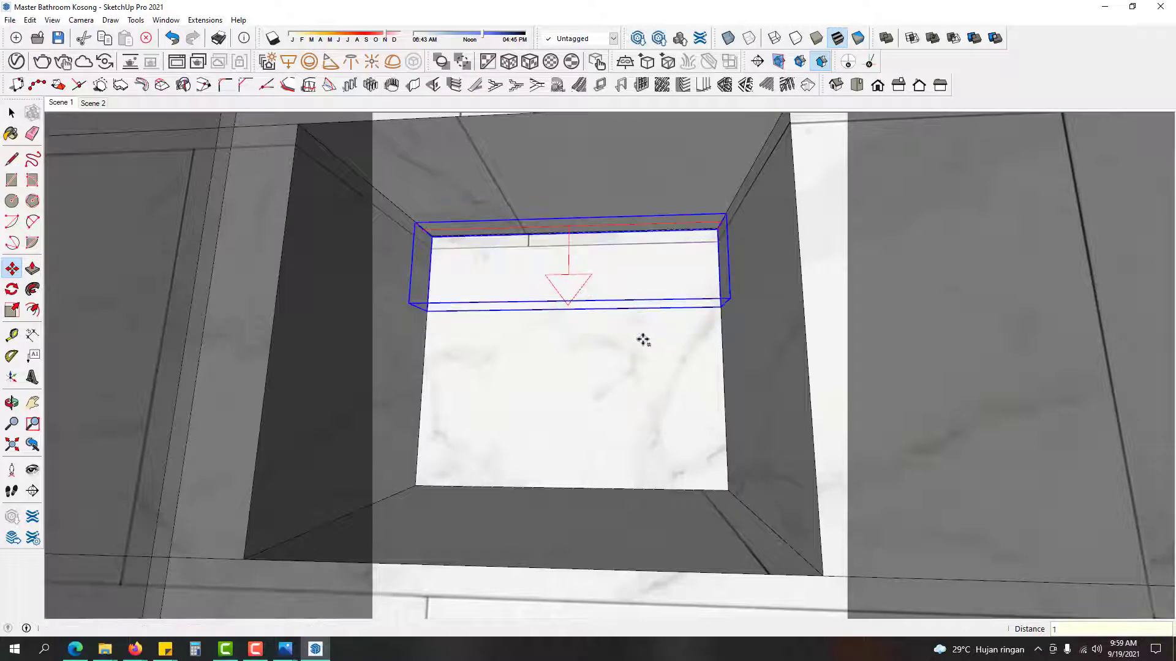
key(ctrl)
click(648, 318)
middle_drag(648, 318, 645, 200)
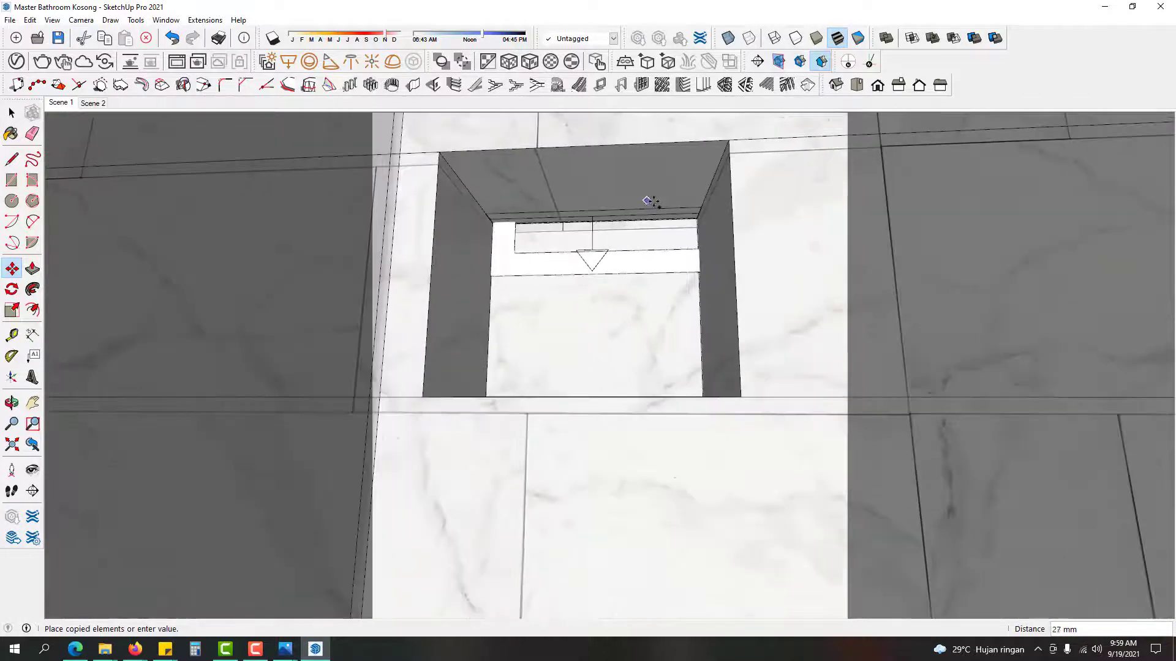
key(space)
Step: Copy the rectangle light from the narrow upper niche to the same corner of the niche below it
middle_drag(589, 227, 498, 333)
key(m)
key(ctrl)
click(493, 210)
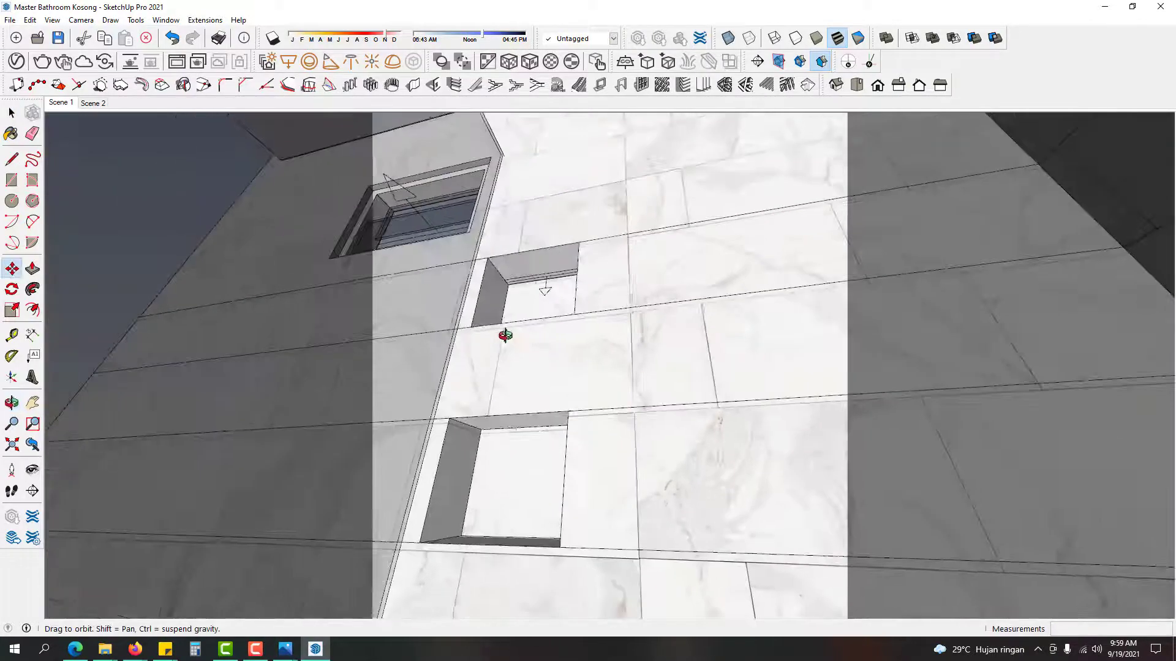
click(450, 419)
key(space)
Step: Draw a guide line on the wide upper niche's ceiling, starting 30 mm out from the back corner, and select the short offset segment
middle_drag(527, 429, 597, 520)
scroll(575, 337, down, 4)
scroll(840, 357, up, 4)
middle_drag(575, 336, 587, 404)
scroll(587, 404, up, 8)
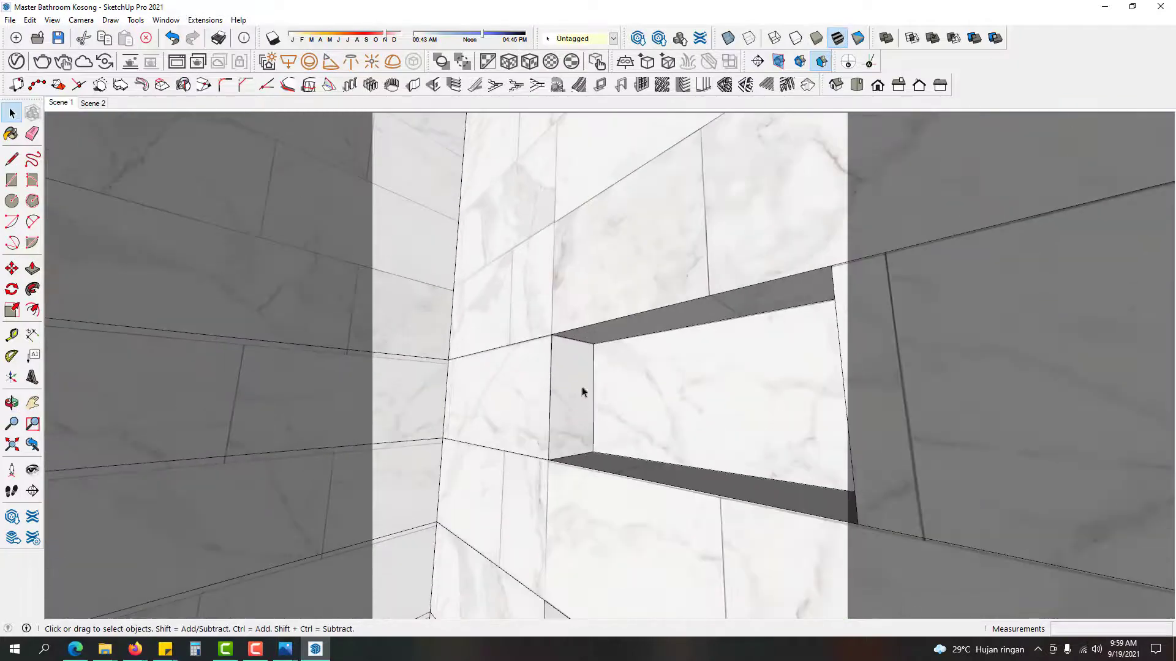
key(l)
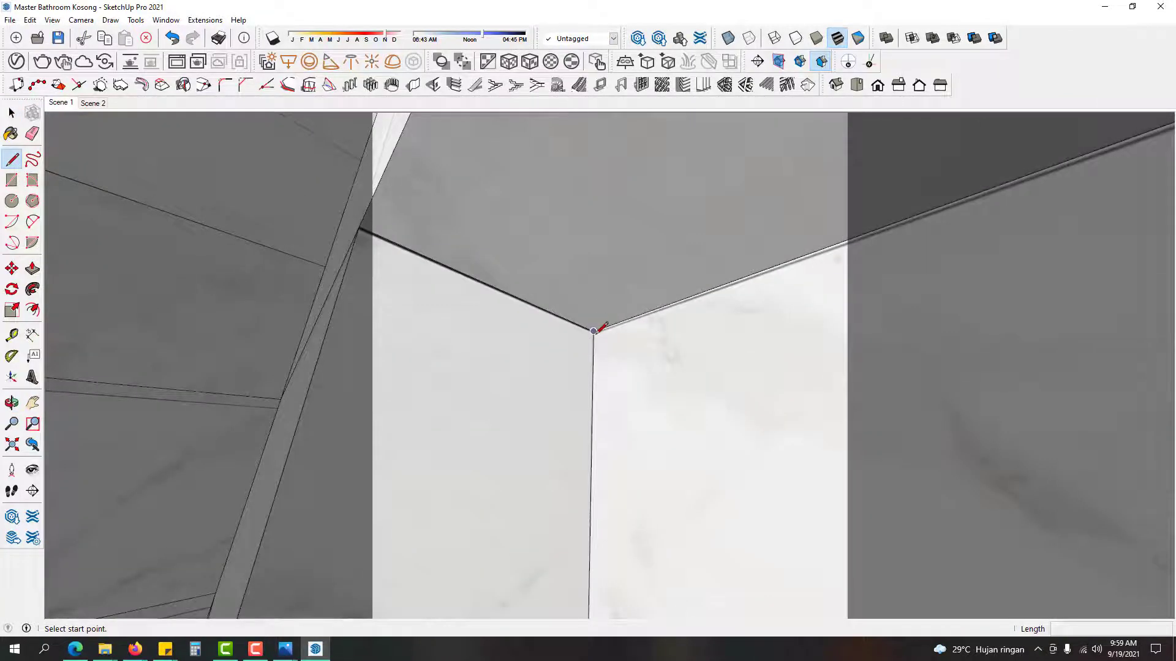
click(565, 319)
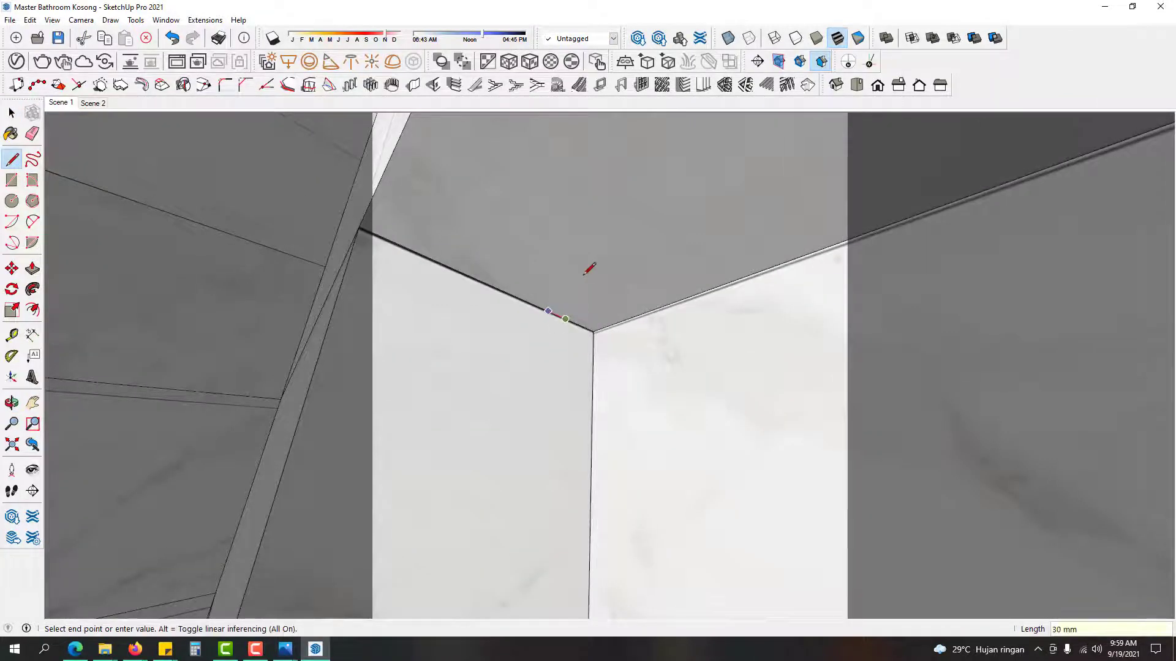
click(656, 280)
key(space)
drag(537, 264, 625, 370)
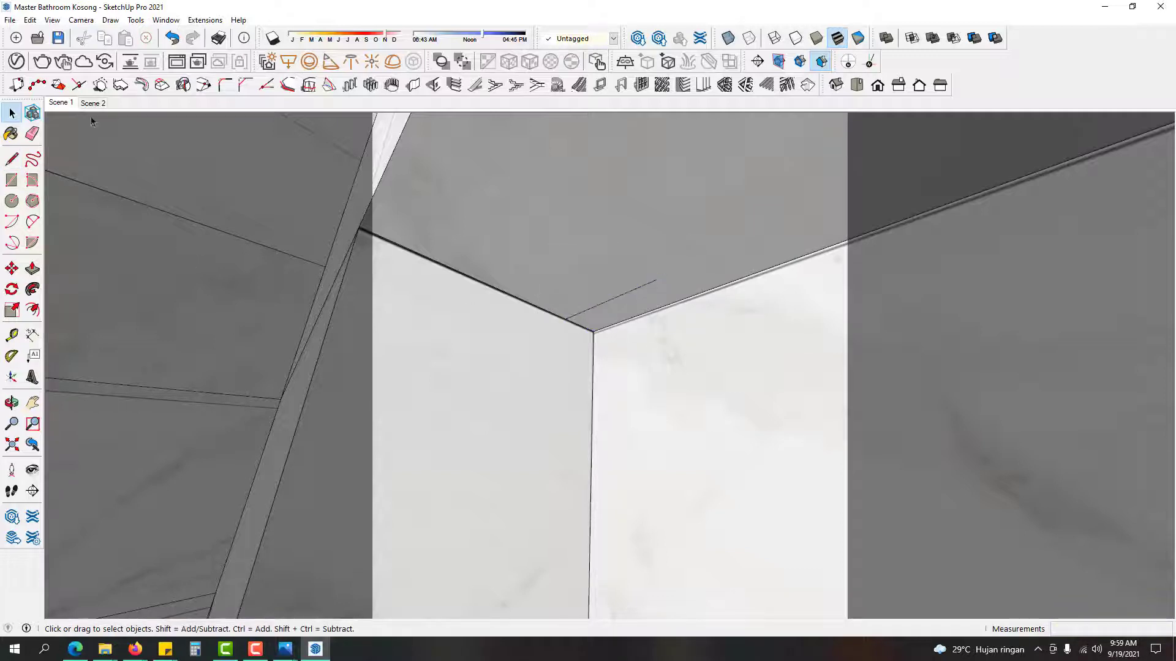
Step: Draw a rectangle light strip along the back edge of the wide upper niche's ceiling, sized by the guide line, and clear the guide
click(289, 61)
click(578, 328)
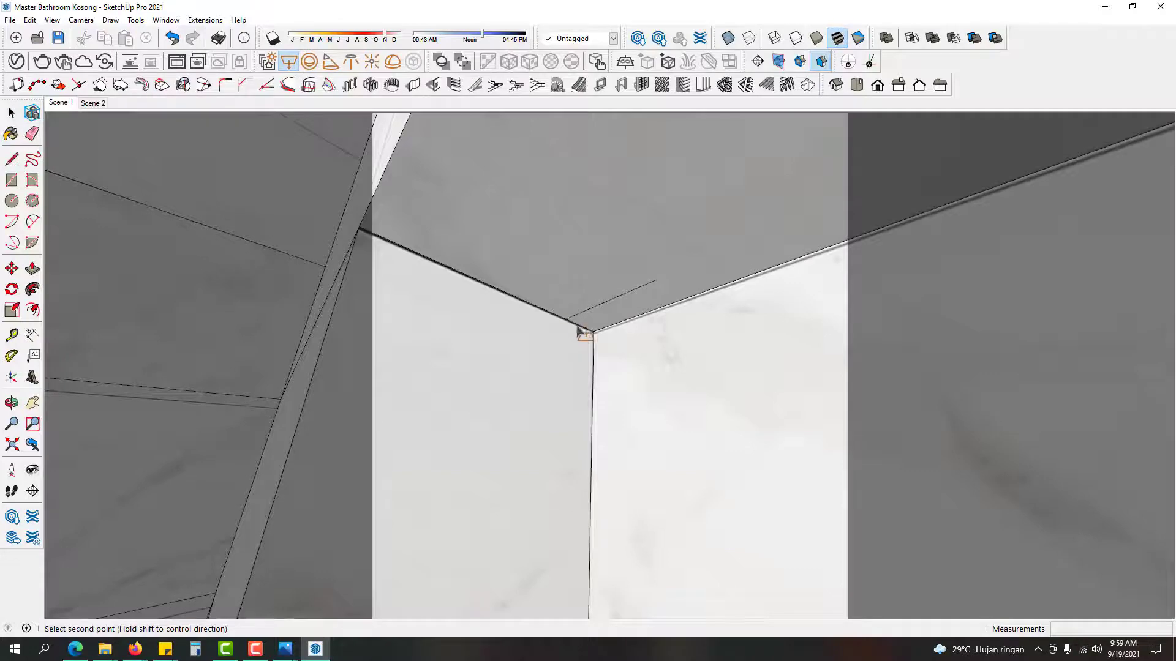
middle_drag(578, 330, 468, 237)
click(722, 305)
key(space)
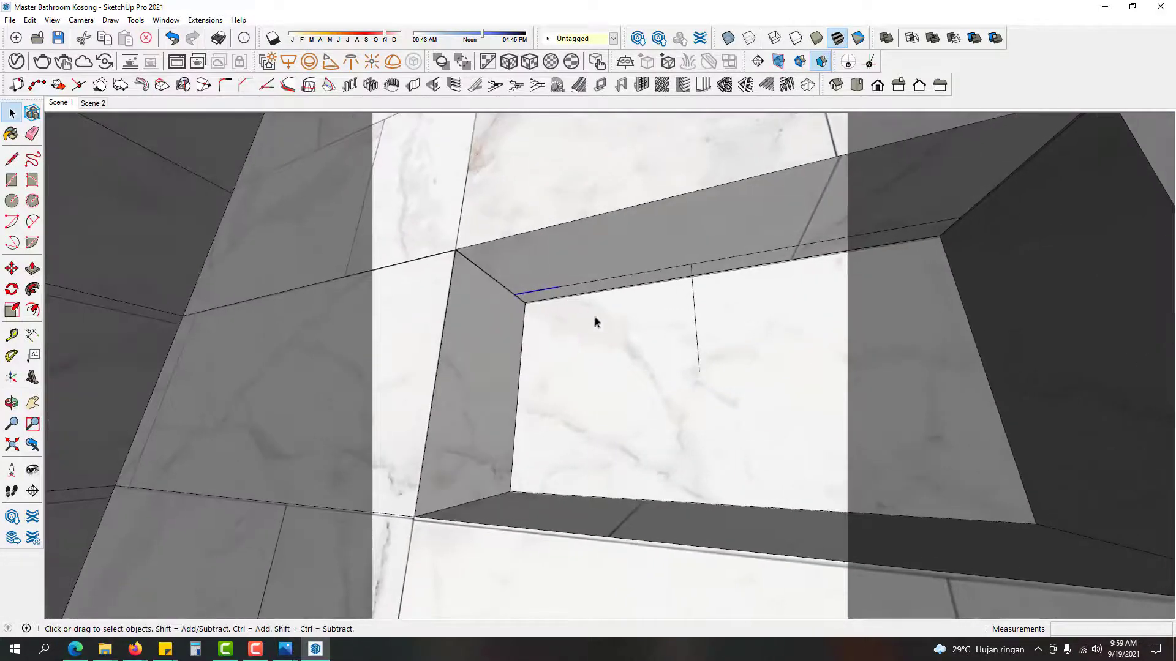
key(Escape)
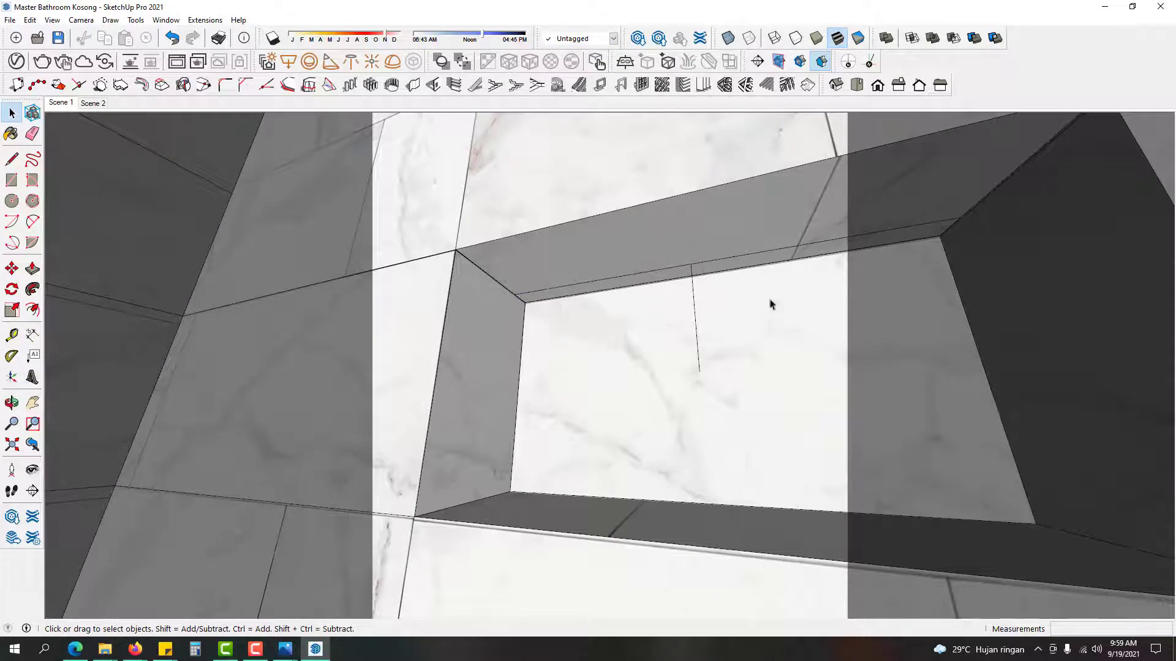
Step: Select the rectangle light in the wide upper niche and move it down 1 mm from the ceiling
middle_drag(663, 307, 700, 300)
click(693, 290)
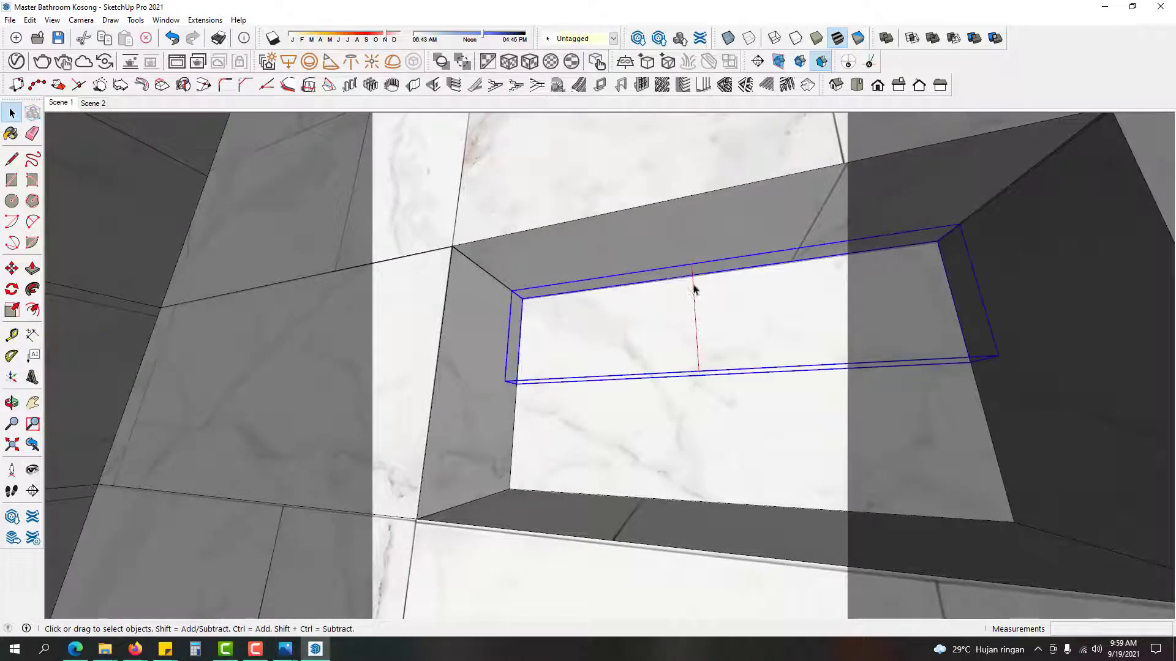
key(m)
click(659, 320)
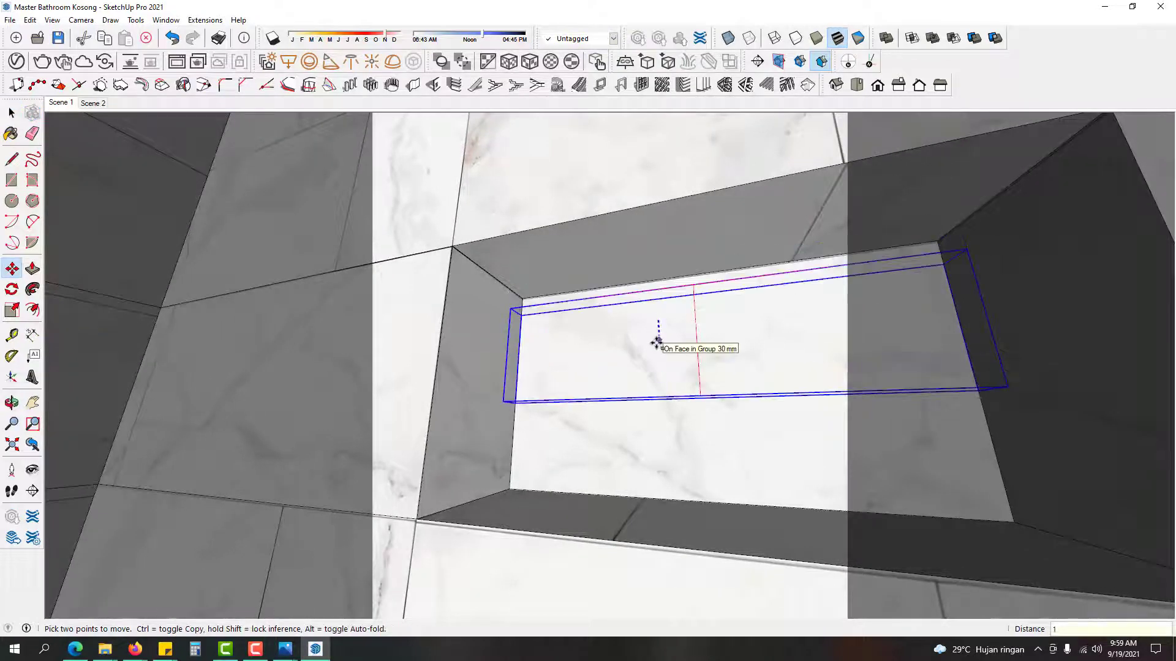
Step: Copy the rectangle light from the wide upper niche to the matching corner of the wide niche below it
key(space)
scroll(601, 286, down, 3)
key(m)
key(ctrl)
click(611, 266)
middle_drag(612, 269, 613, 355)
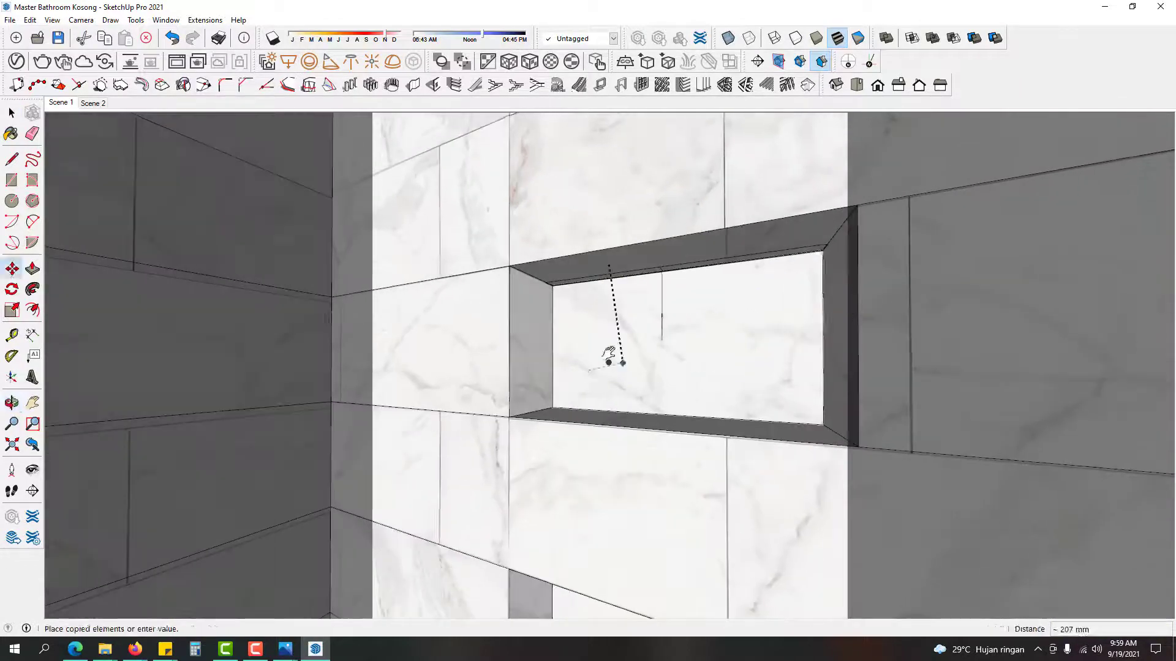
scroll(617, 392, down, 2)
shift+middle_drag(621, 429, 613, 361)
scroll(545, 262, up, 3)
click(561, 266)
key(space)
scroll(564, 275, down, 5)
key(Escape)
scroll(551, 355, up, 3)
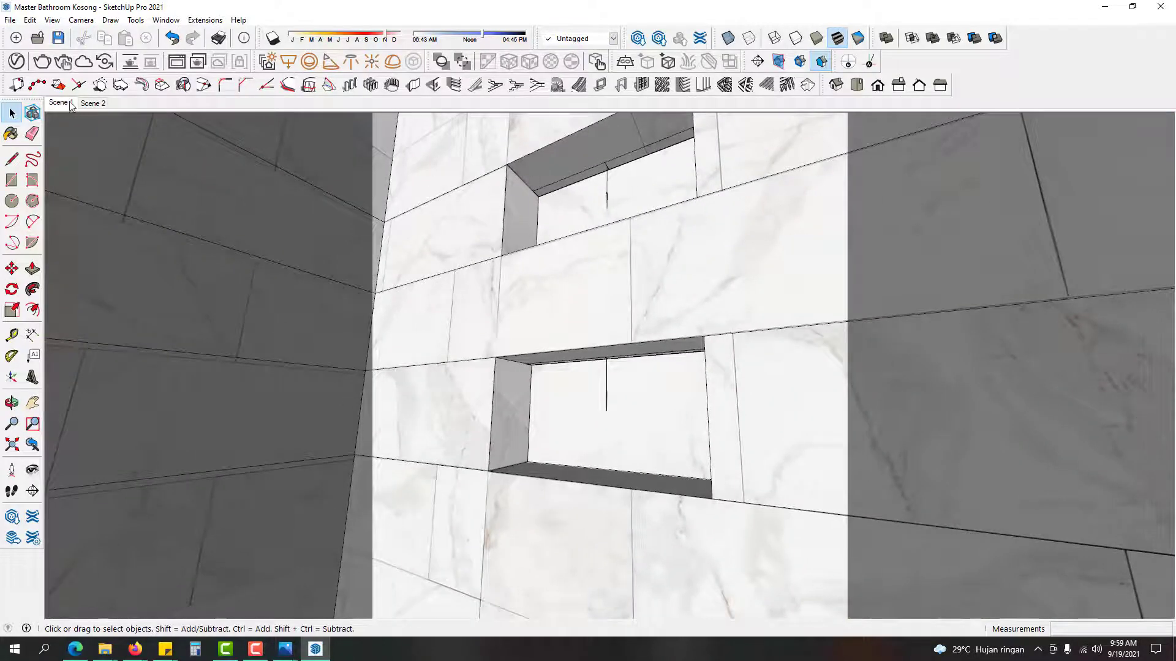
Step: In the V-Ray Asset Editor, set the color temperature of Rectangle Light#1 to 3500 K
click(16, 61)
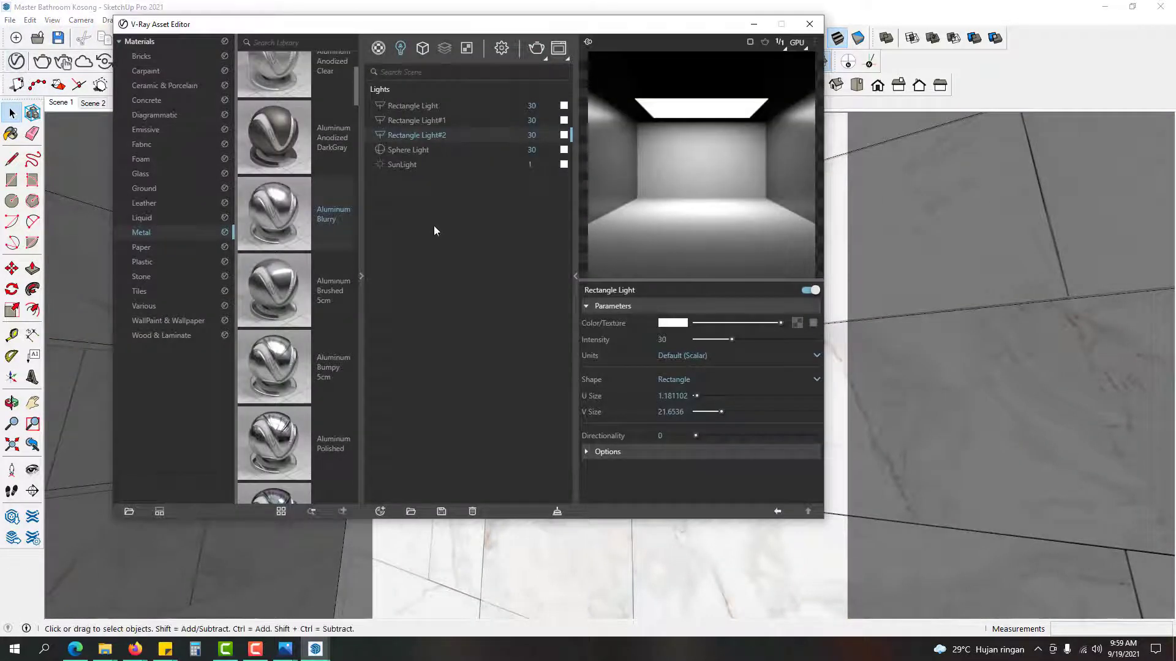
click(450, 122)
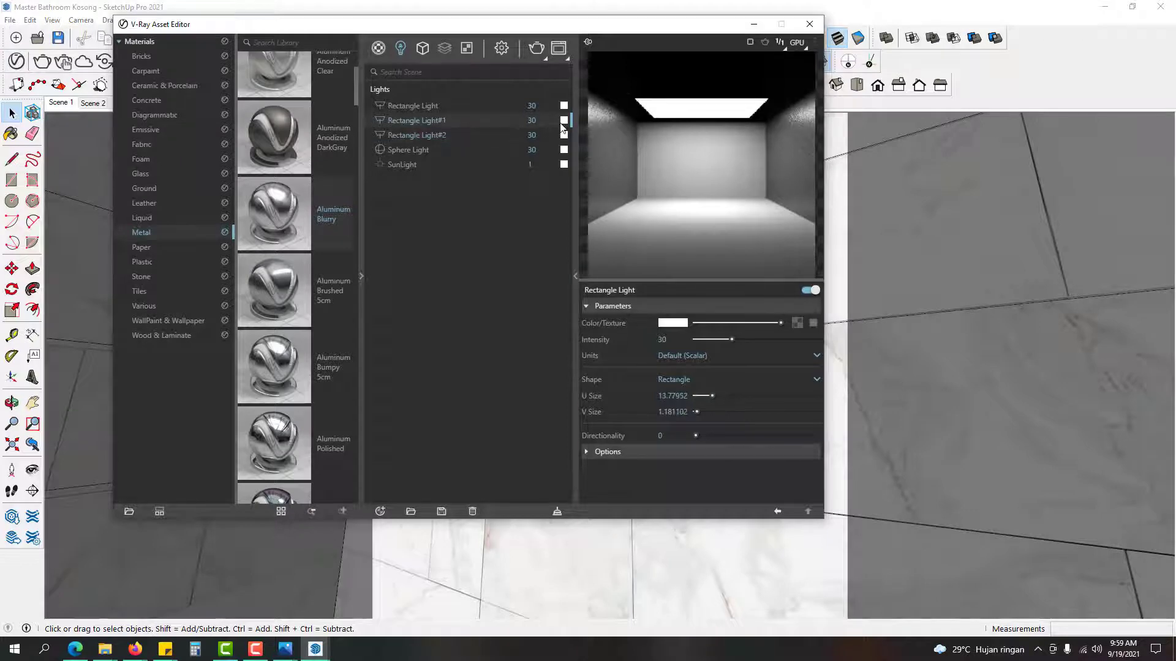
click(810, 23)
middle_drag(466, 294, 578, 289)
scroll(548, 294, down, 3)
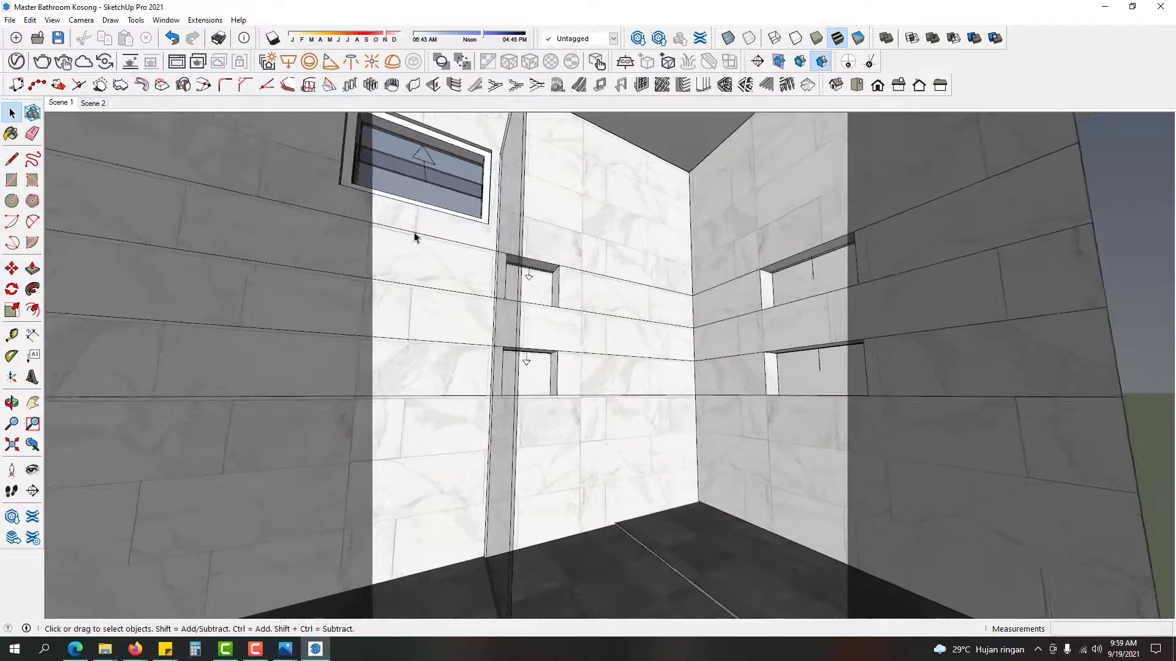
click(16, 62)
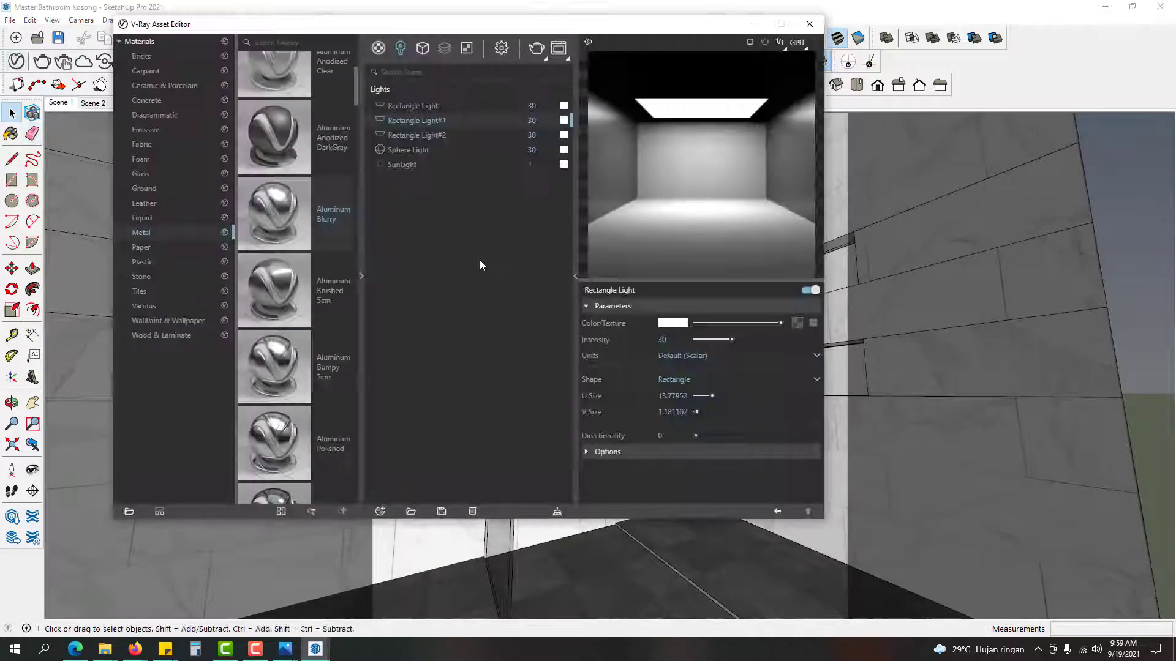
click(564, 120)
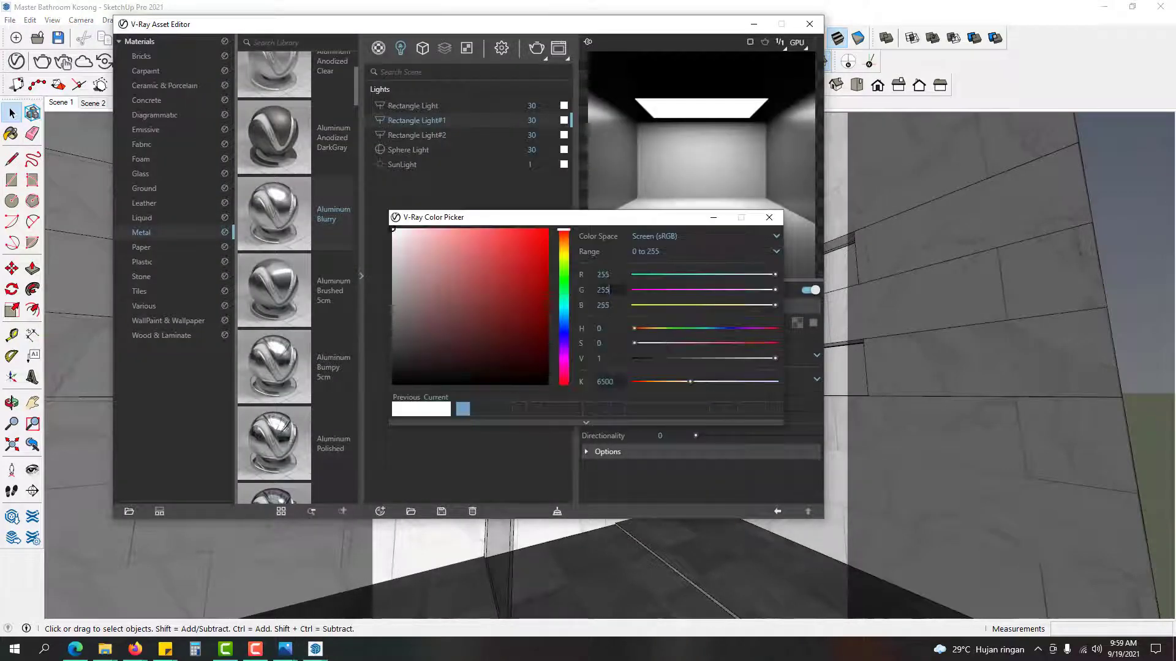
drag(601, 381, 586, 395)
text(3)
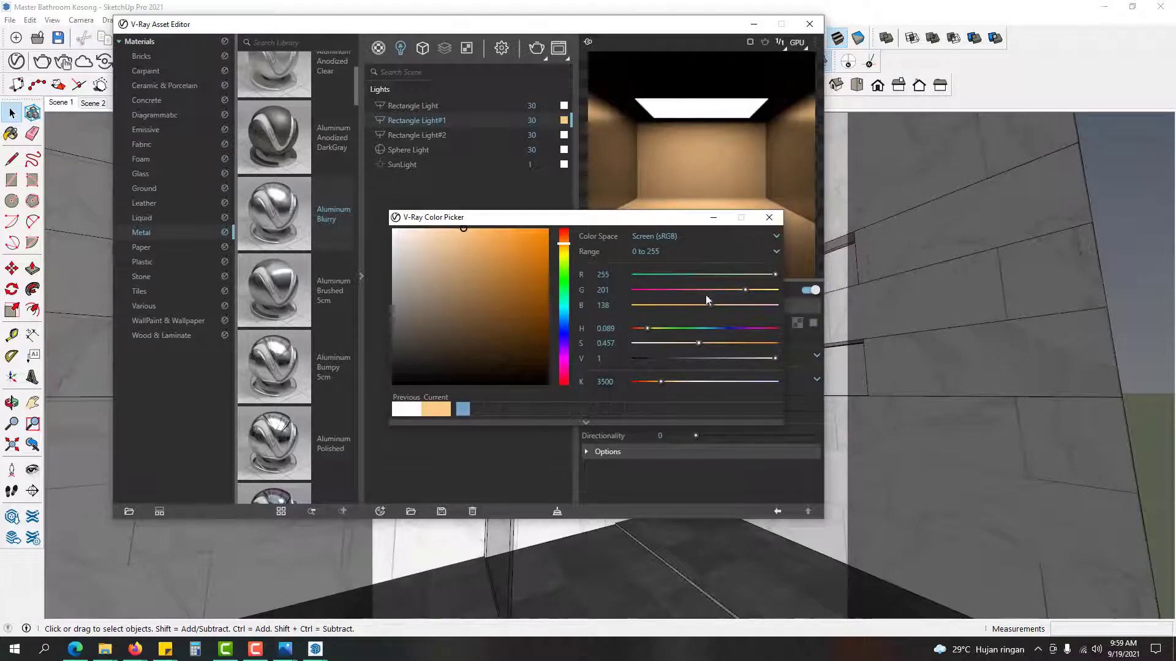
click(769, 218)
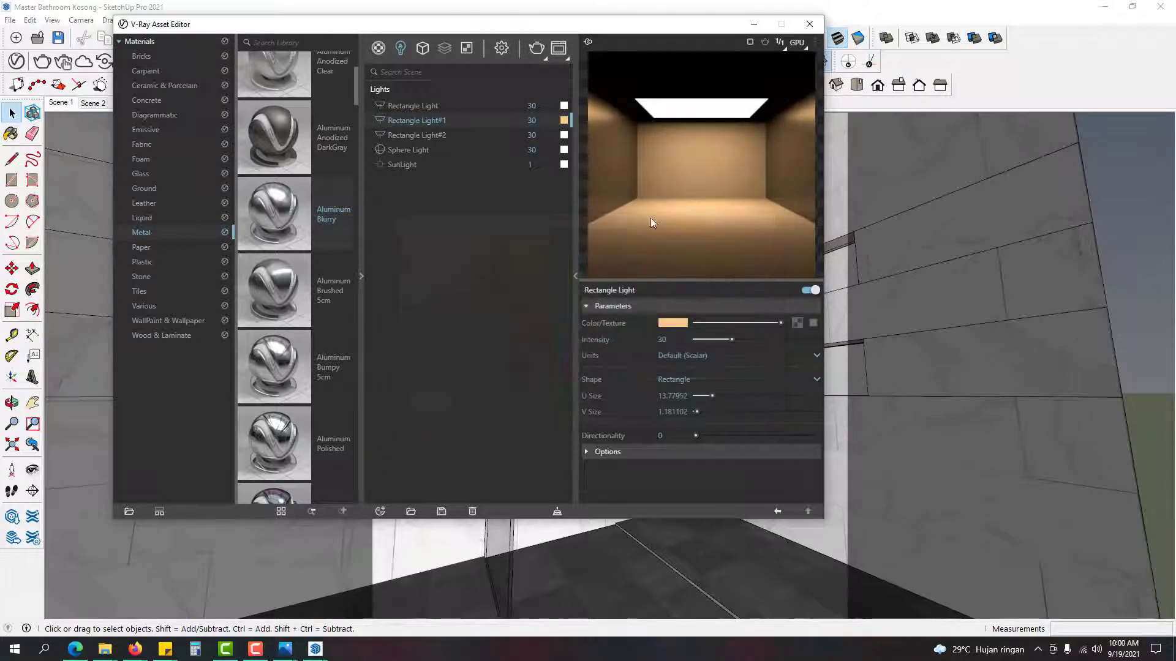
Step: Copy the warm color of Rectangle Light#1 onto Rectangle Light#2 and close the asset editor
click(654, 454)
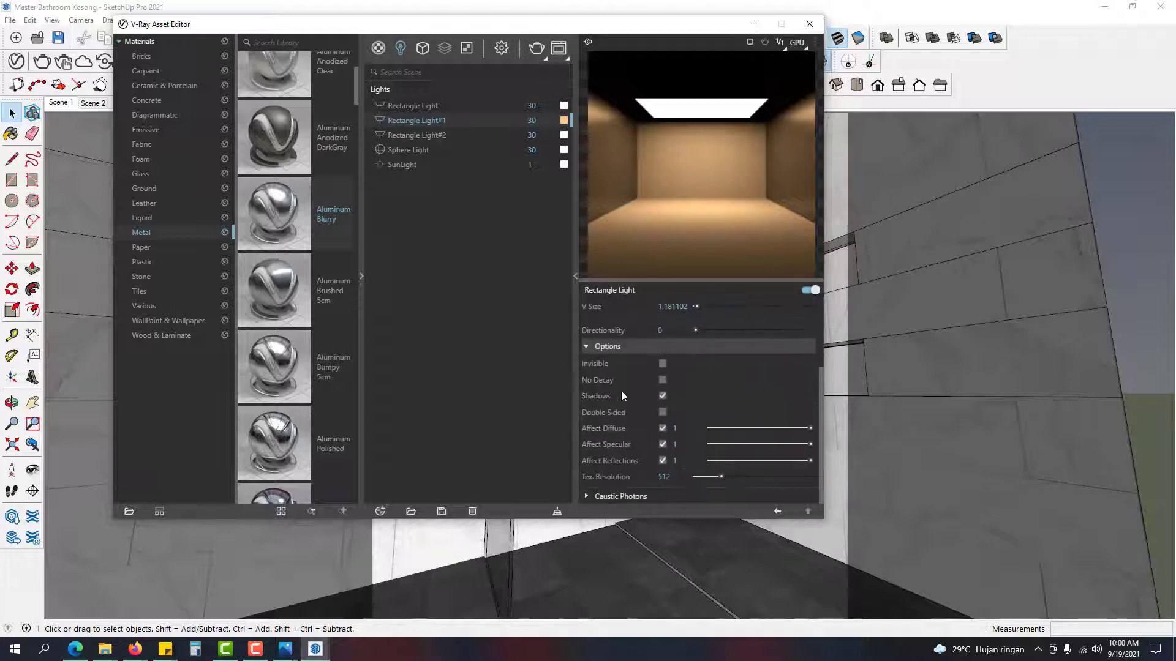
click(643, 352)
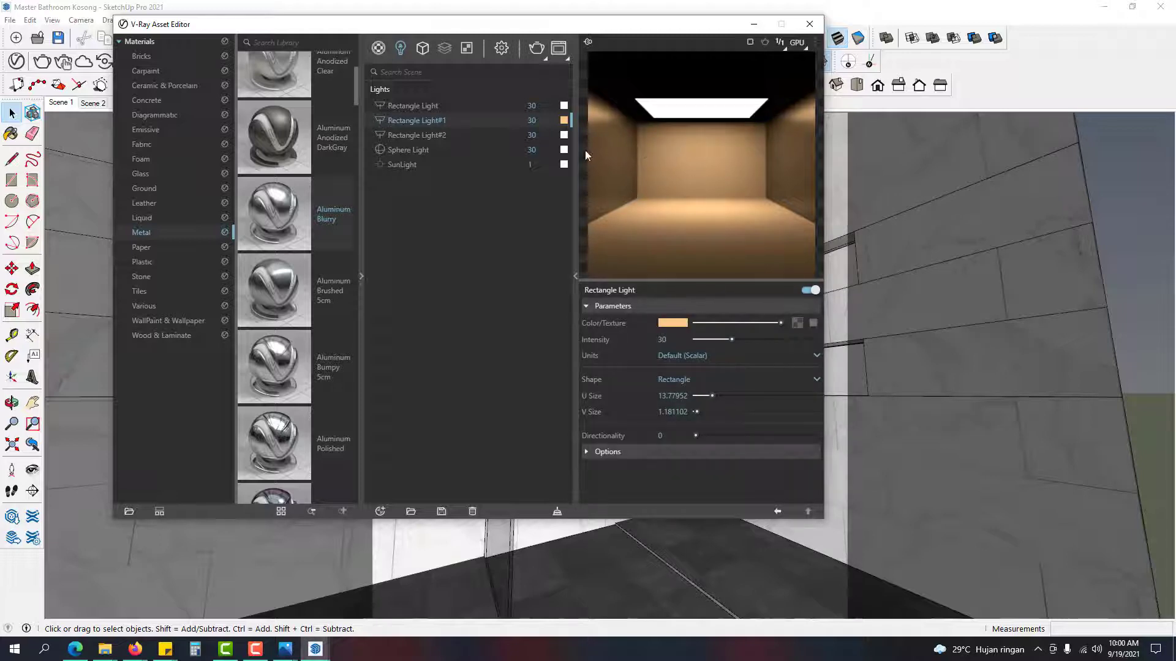
right_click(567, 120)
right_click(564, 137)
click(576, 178)
click(810, 24)
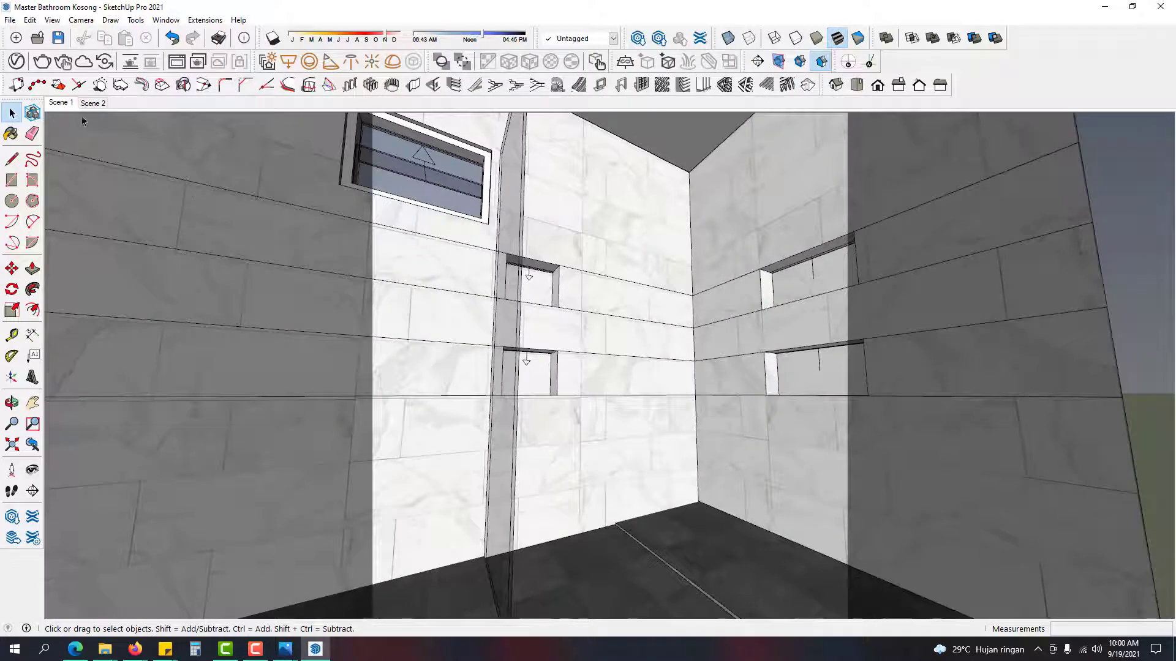
Step: Switch to the Scene 1 view and start a V-Ray render of it
click(63, 104)
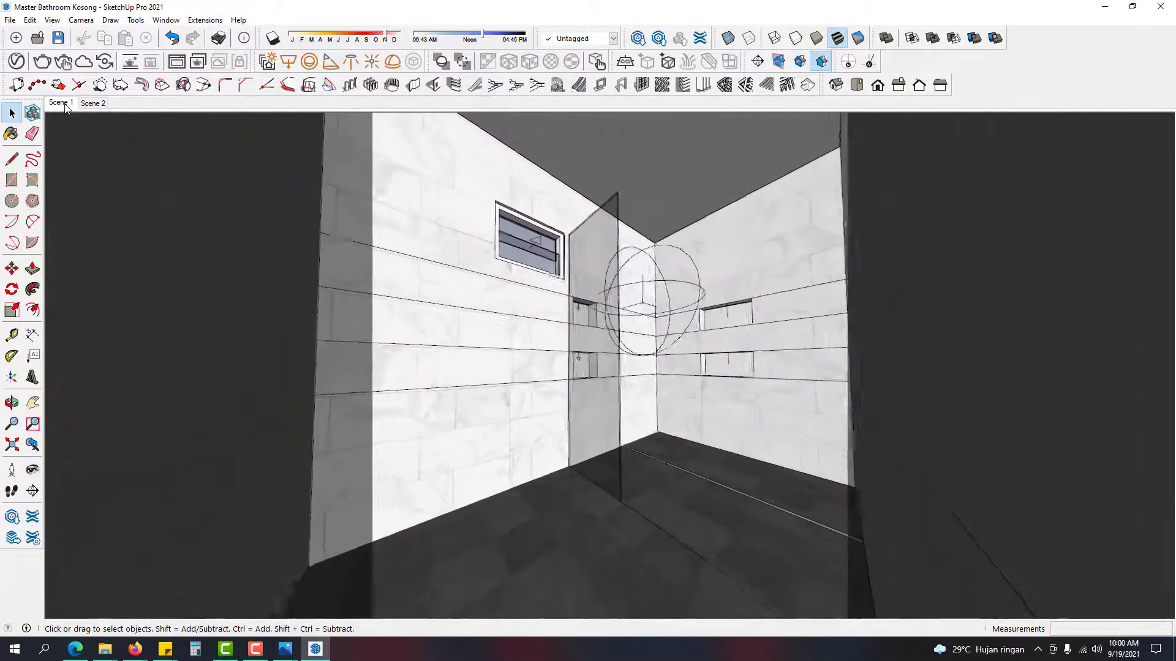
click(42, 62)
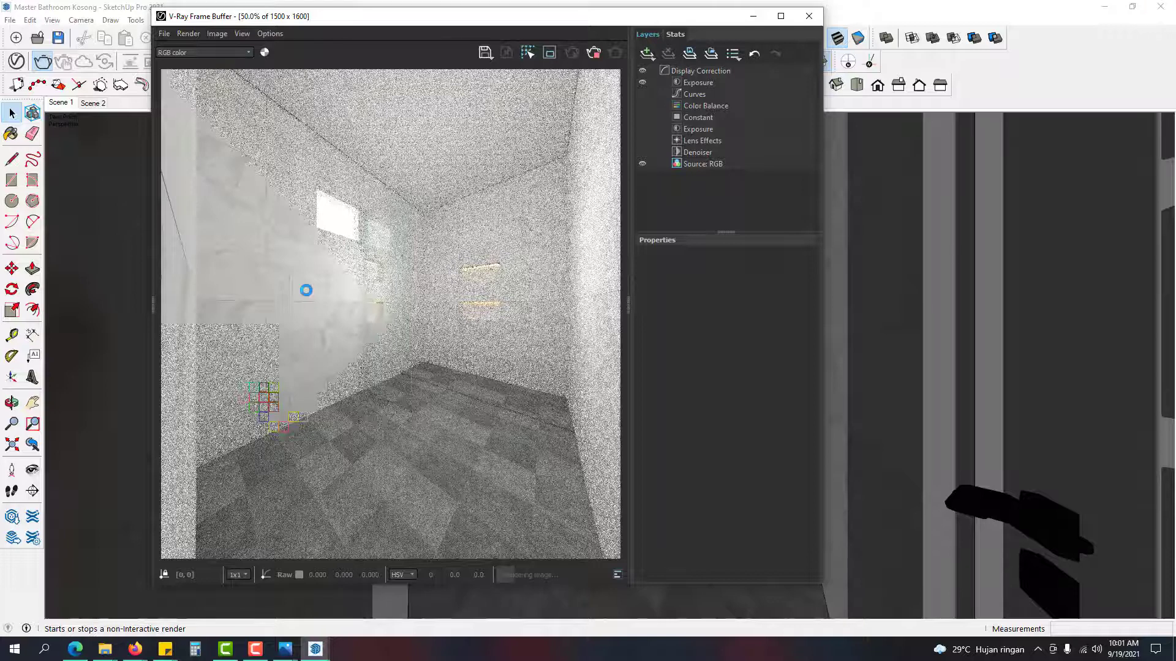
Step: Examine the wall tiles, floor and niche lighting up close in the render, and close the frame buffer
scroll(307, 295, up, 2)
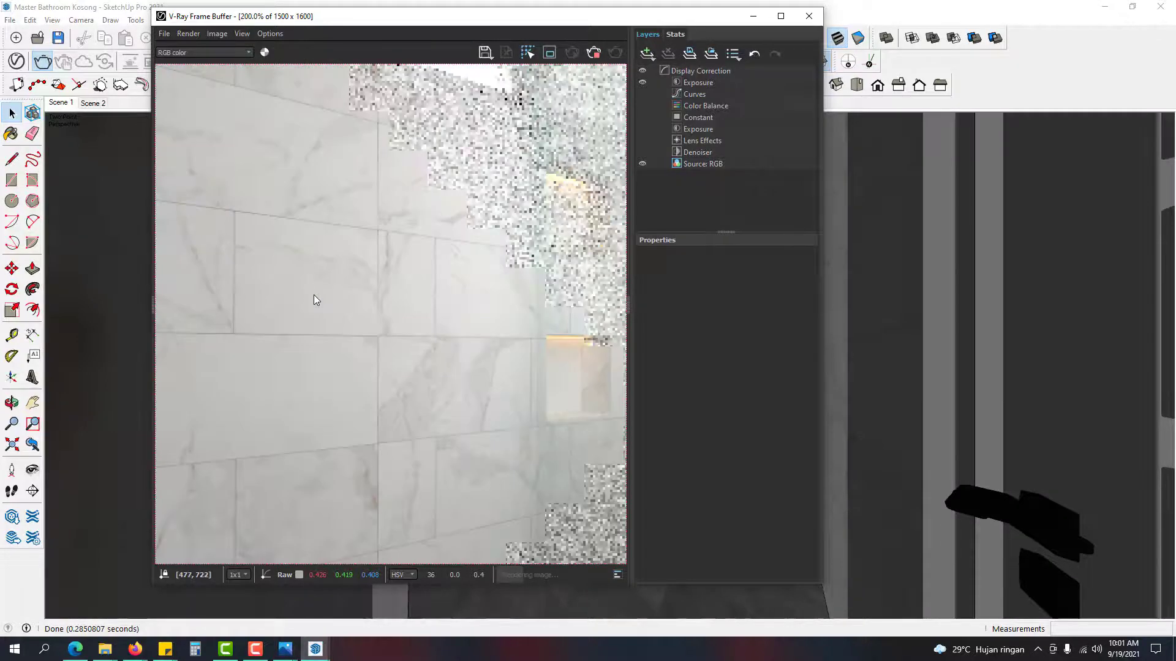
scroll(355, 315, down, 1)
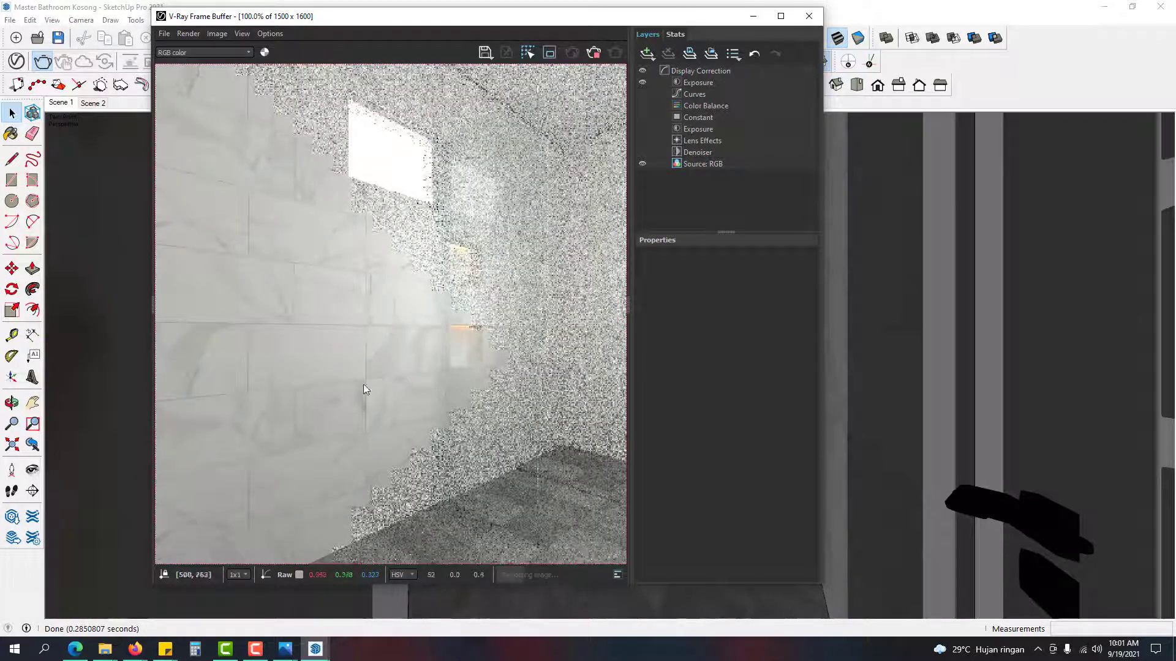
middle_drag(383, 356, 478, 263)
middle_drag(294, 471, 284, 424)
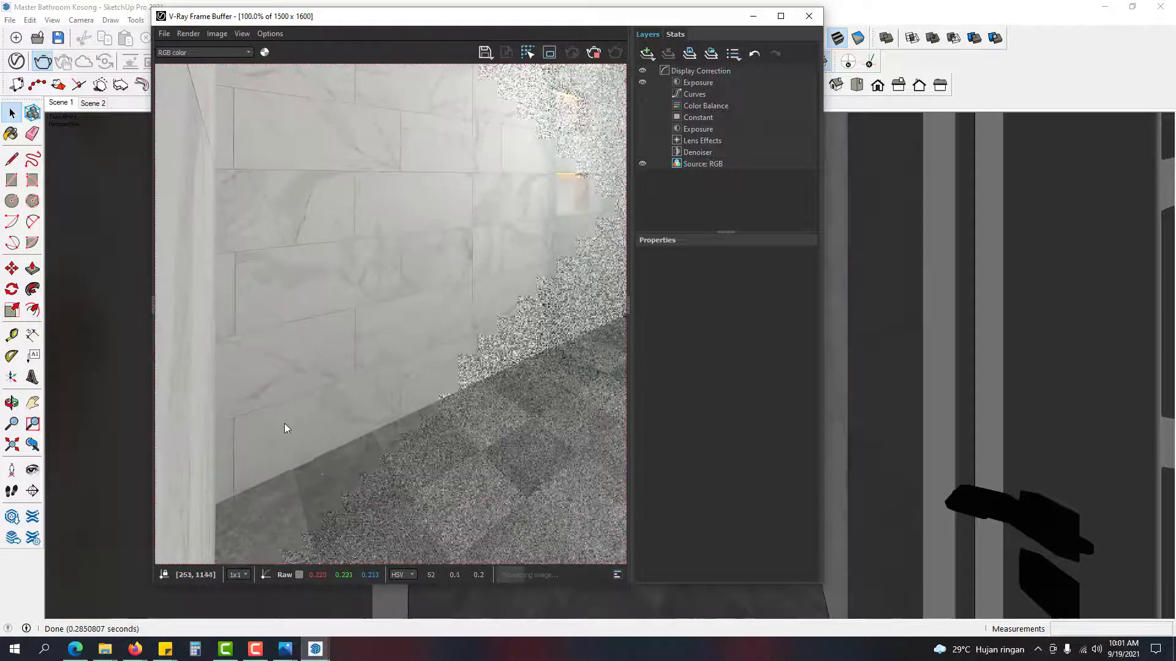
middle_drag(276, 330, 282, 461)
middle_drag(315, 318, 346, 476)
middle_drag(318, 276, 273, 292)
scroll(273, 291, down, 1)
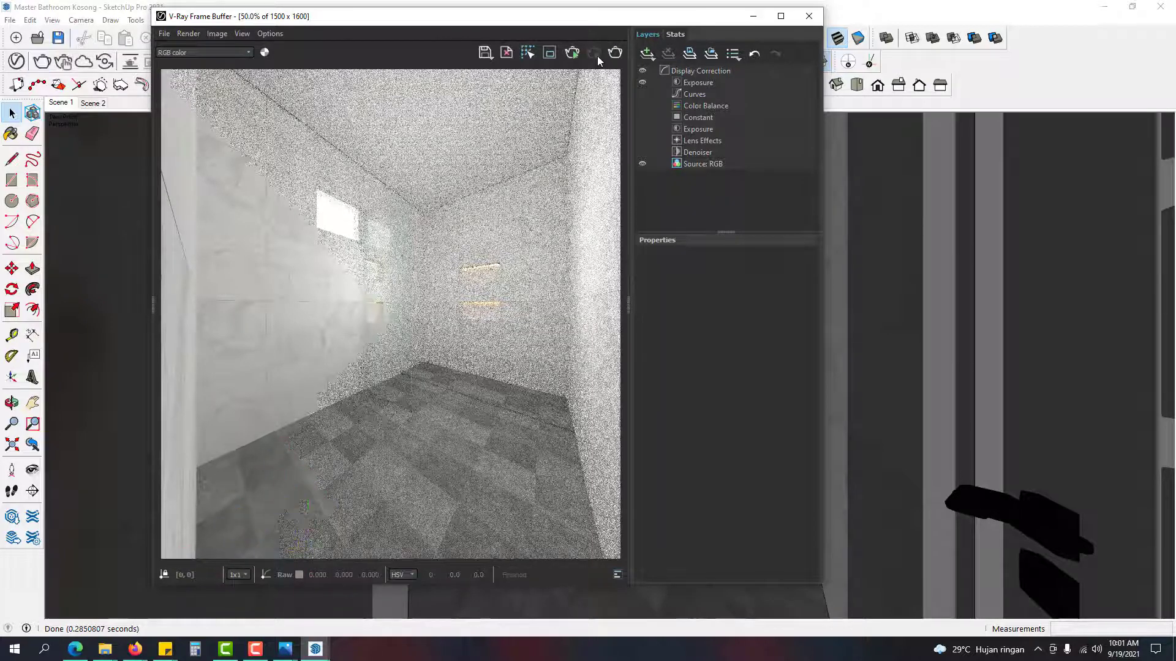
click(809, 16)
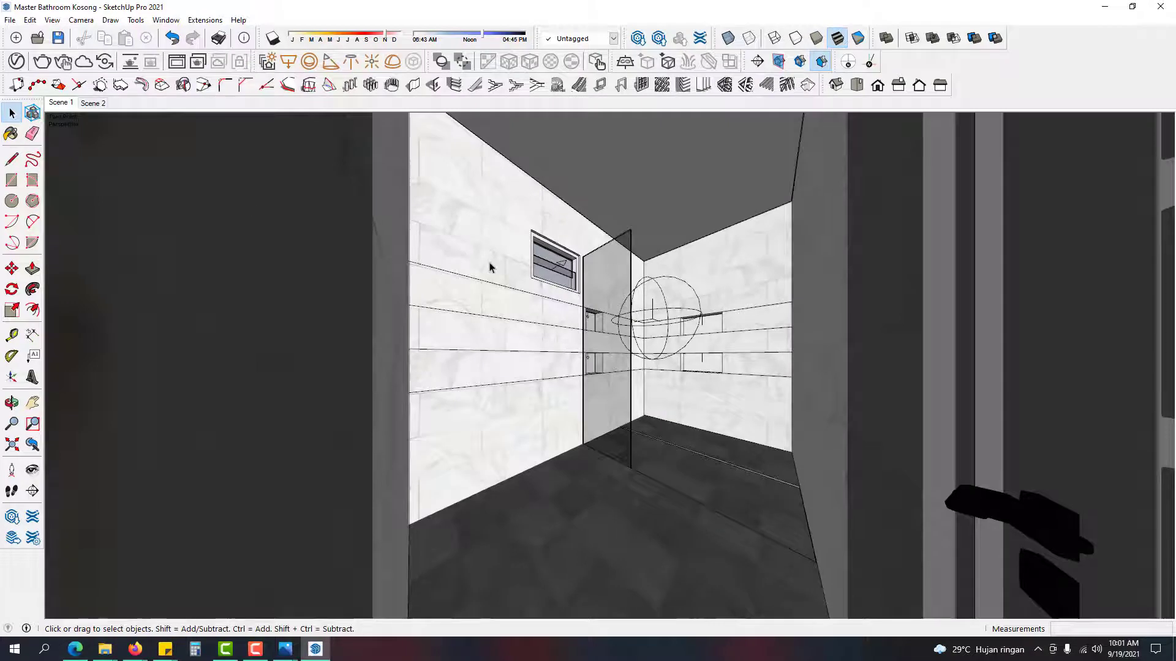
Step: In the V-Ray Asset Editor, set the reflection color of the Keramik Lantai material to RGB 220, 220, 220
click(16, 61)
click(378, 49)
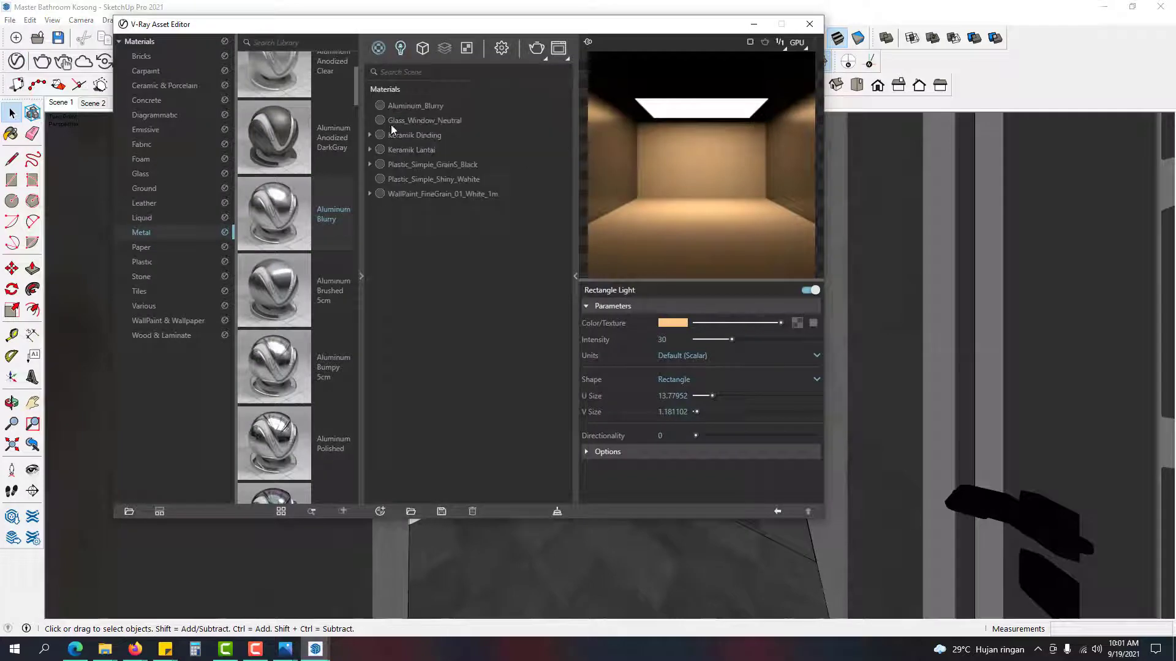
click(359, 276)
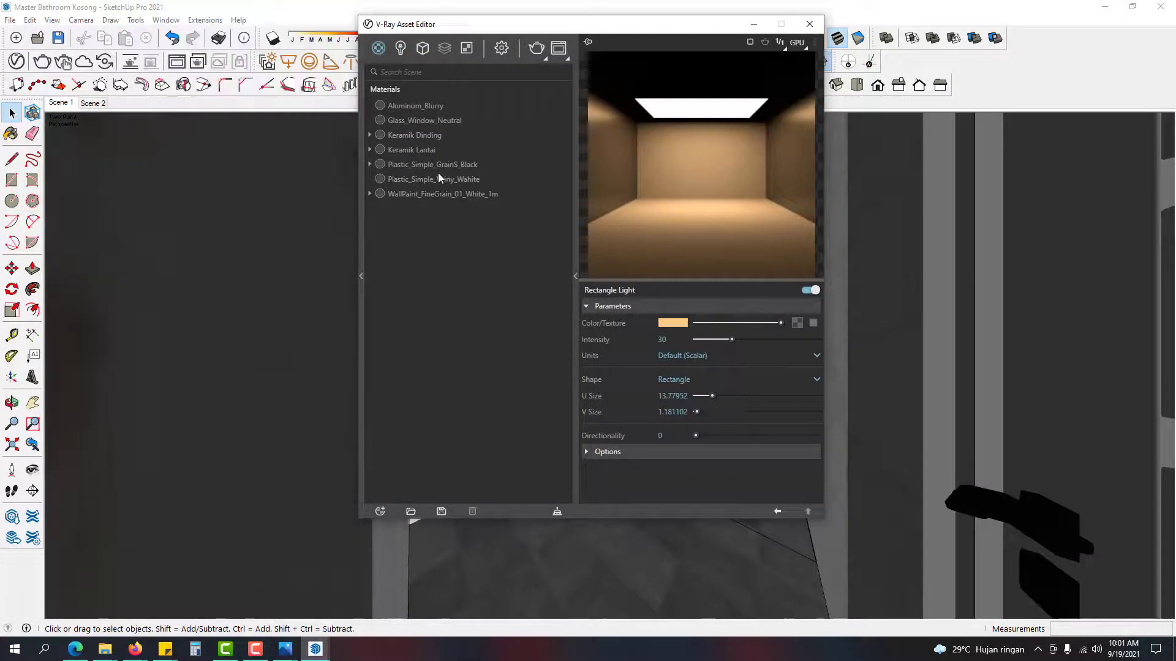
click(431, 153)
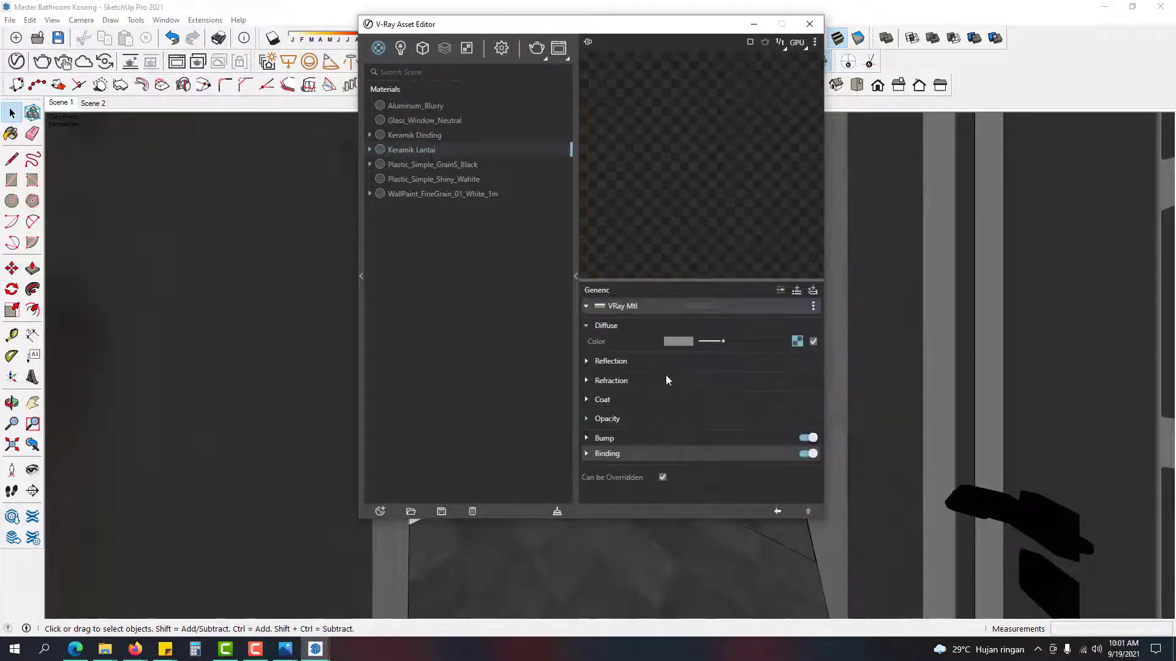
click(671, 360)
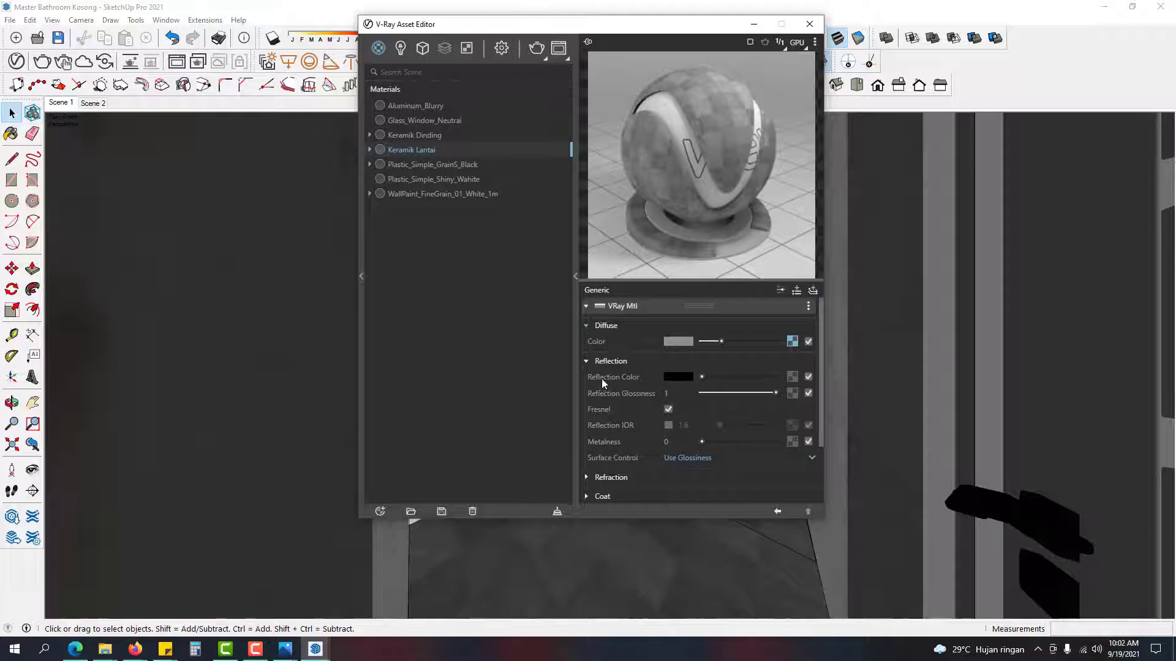
click(675, 377)
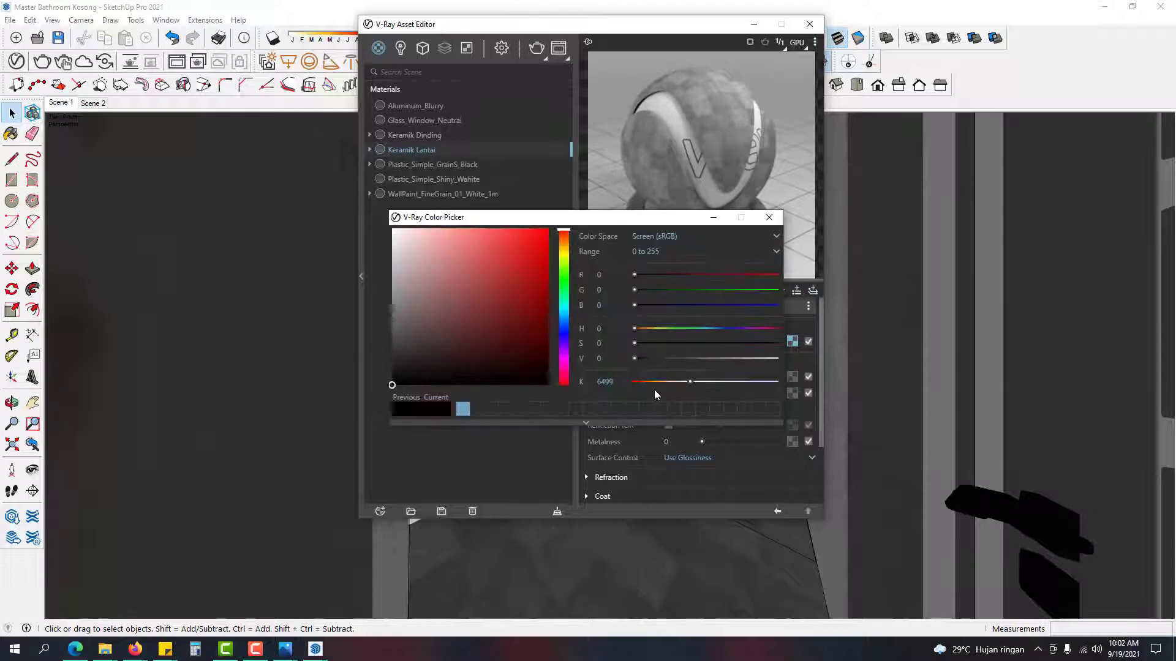
click(619, 273)
text(220)
click(614, 289)
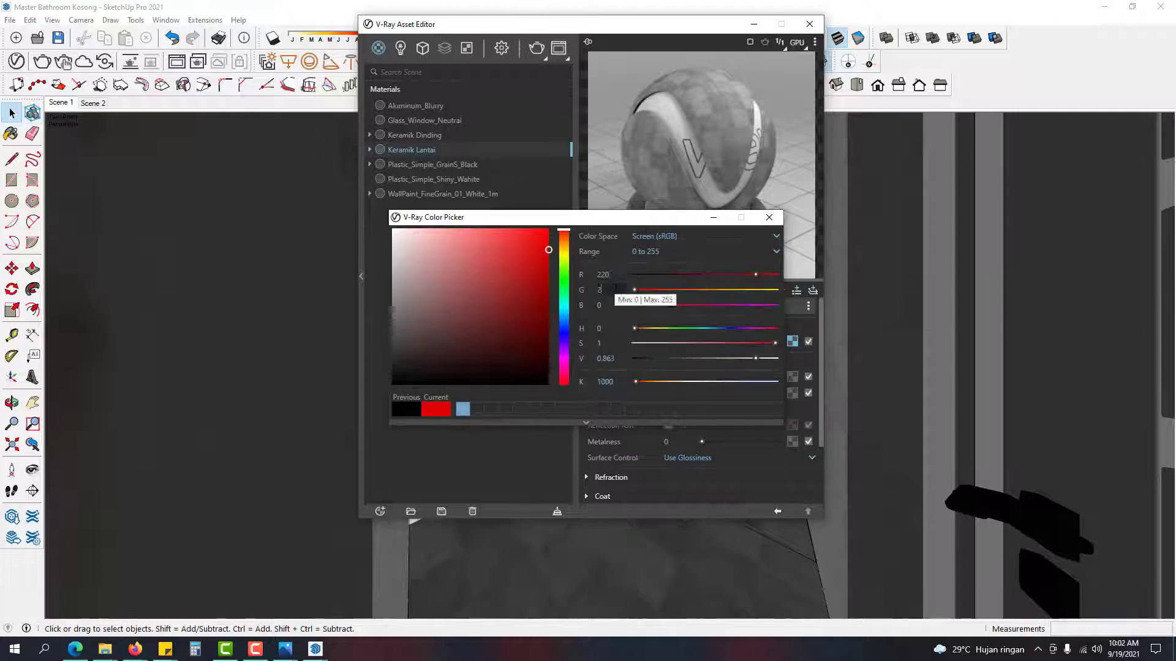
text(220)
click(615, 305)
text(220)
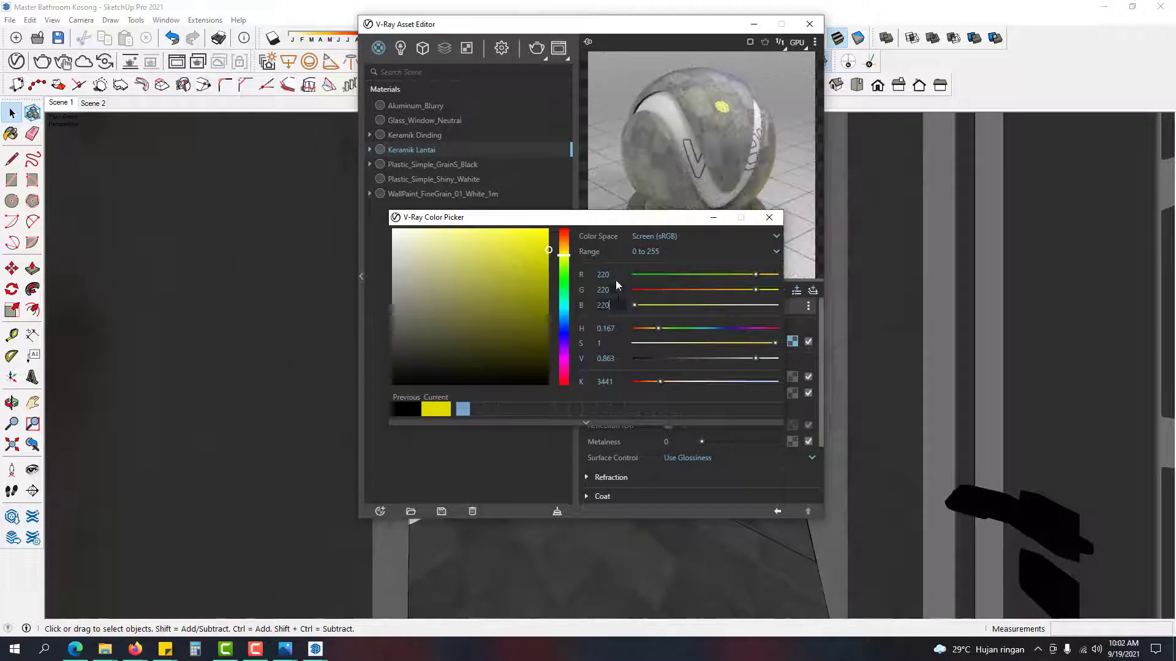
click(616, 275)
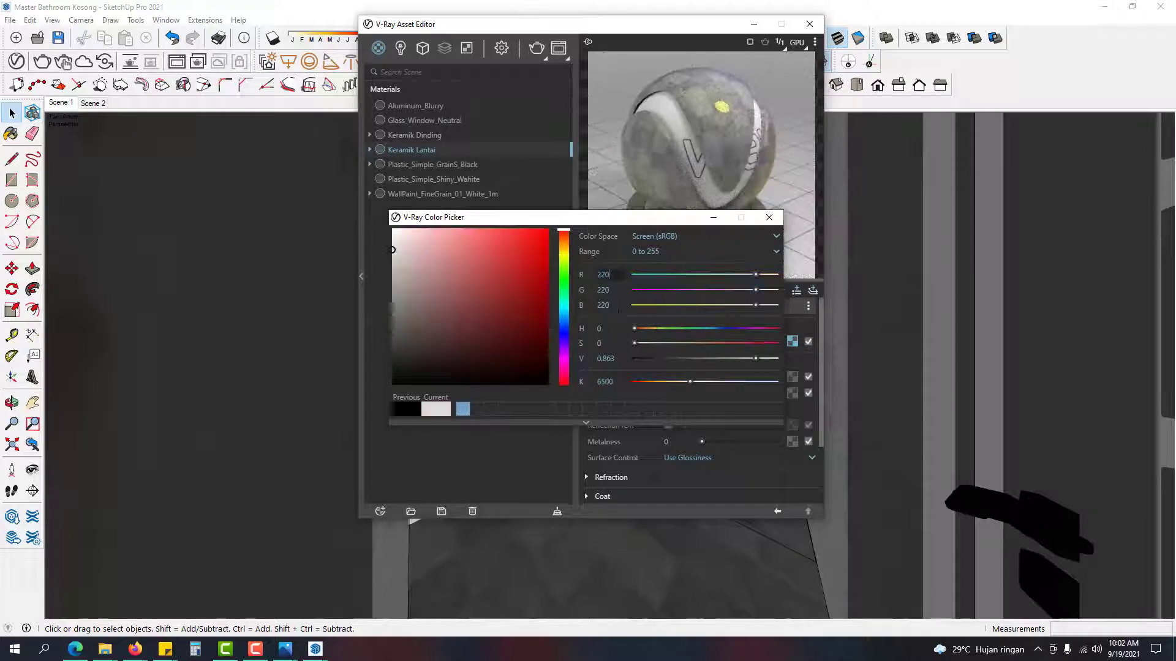
click(769, 218)
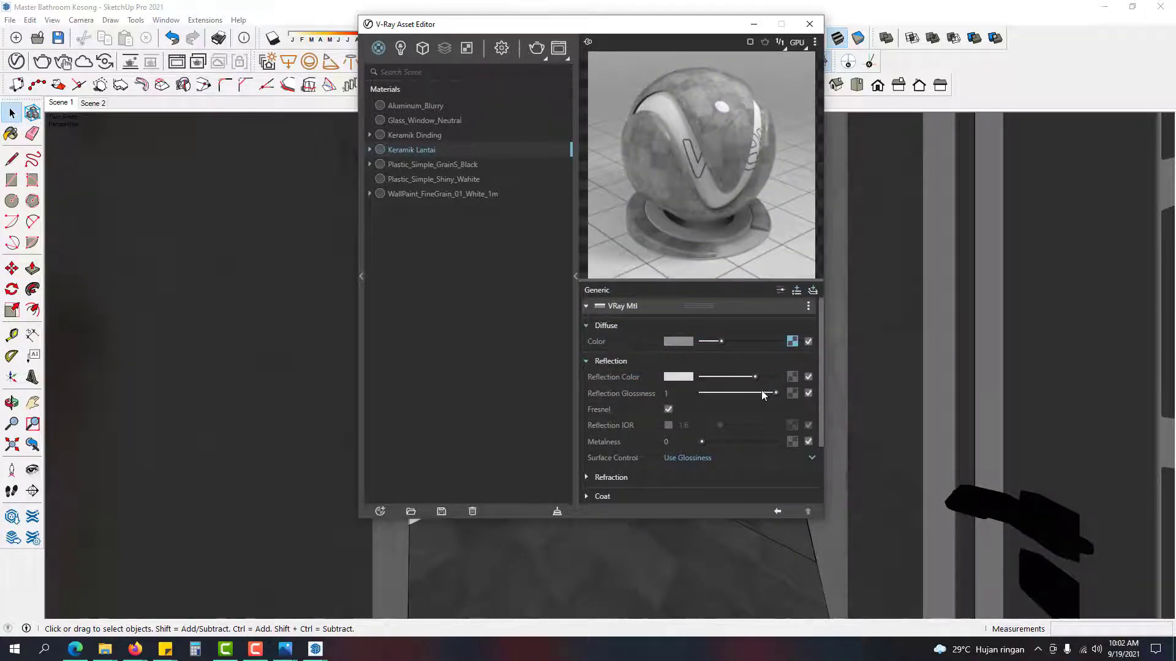
Step: Set the reflection glossiness of Keramik Lantai to 0.75 and enable its Reflection IOR
double_click(681, 395)
text(0.75)
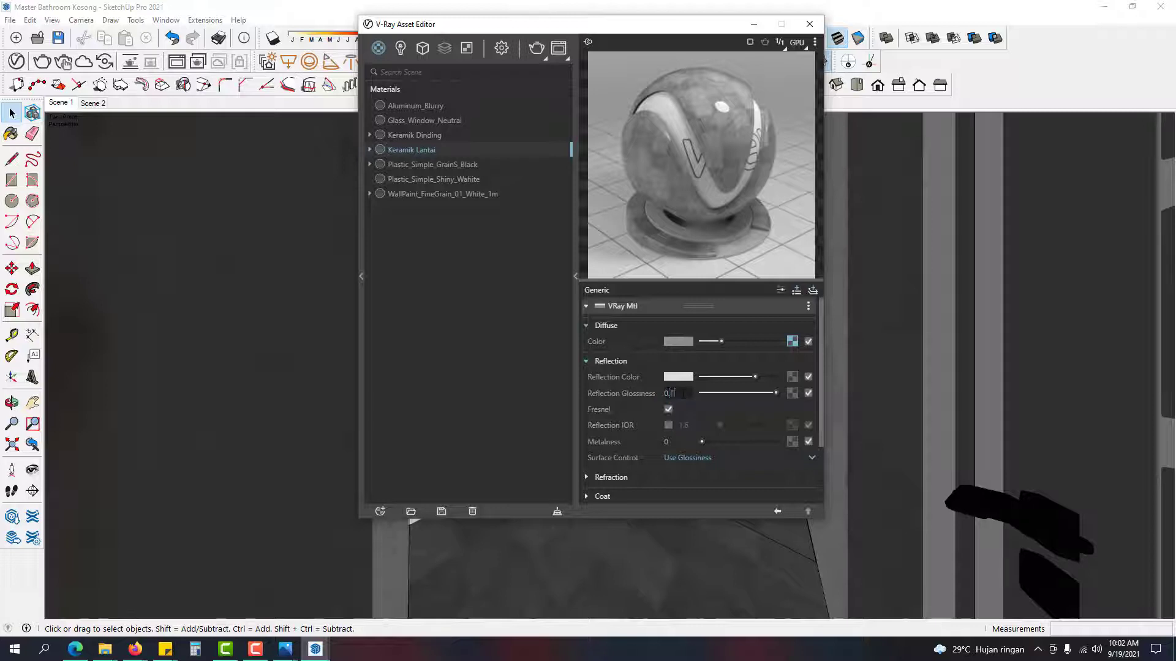
key(Return)
click(668, 425)
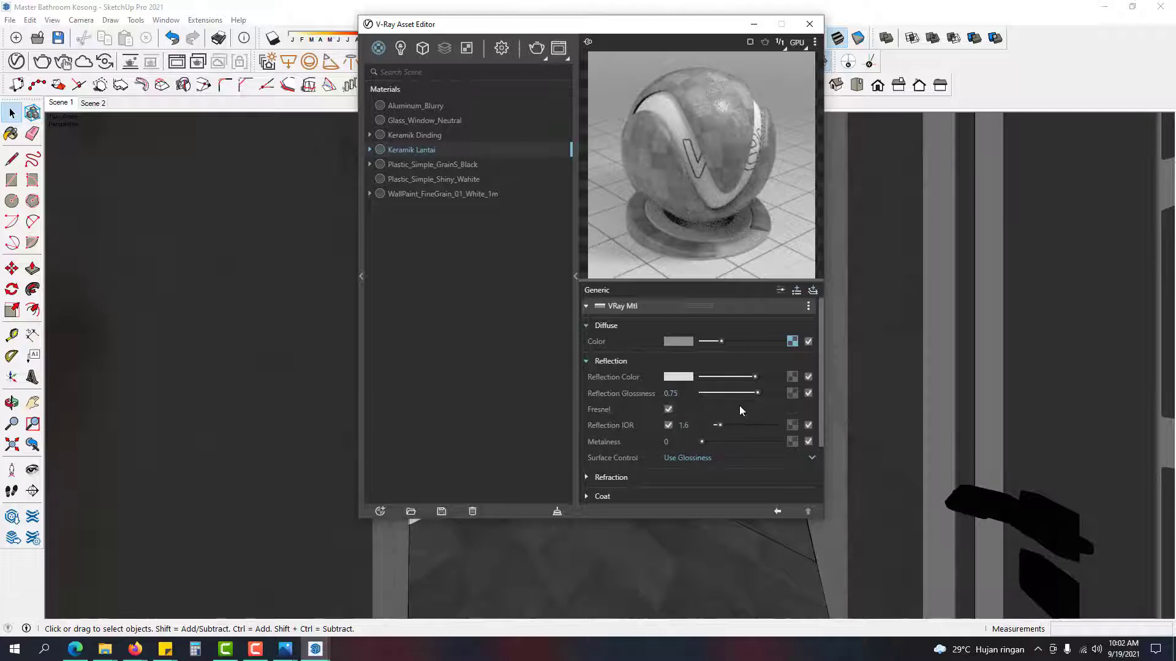
Step: Load the gray floor tile image from the maps folder as Keramik Lantai's bump bitmap, using the Rendering Space (Linear) color space
scroll(735, 400, down, 1)
scroll(734, 400, down, 1)
click(693, 458)
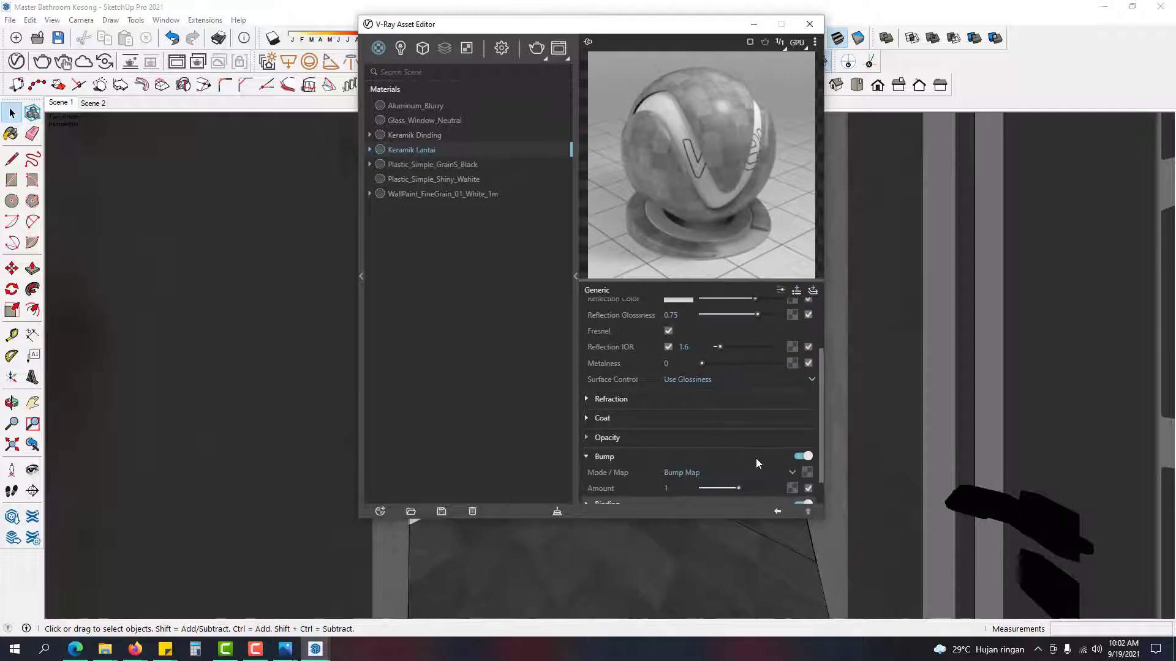
click(808, 469)
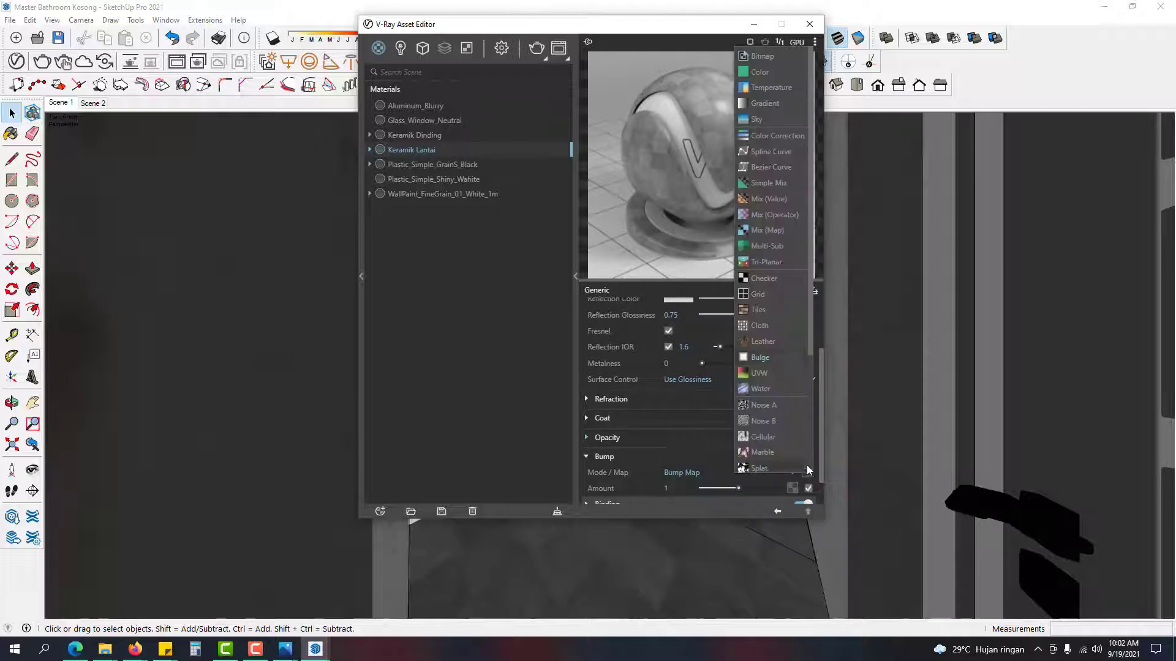
click(778, 57)
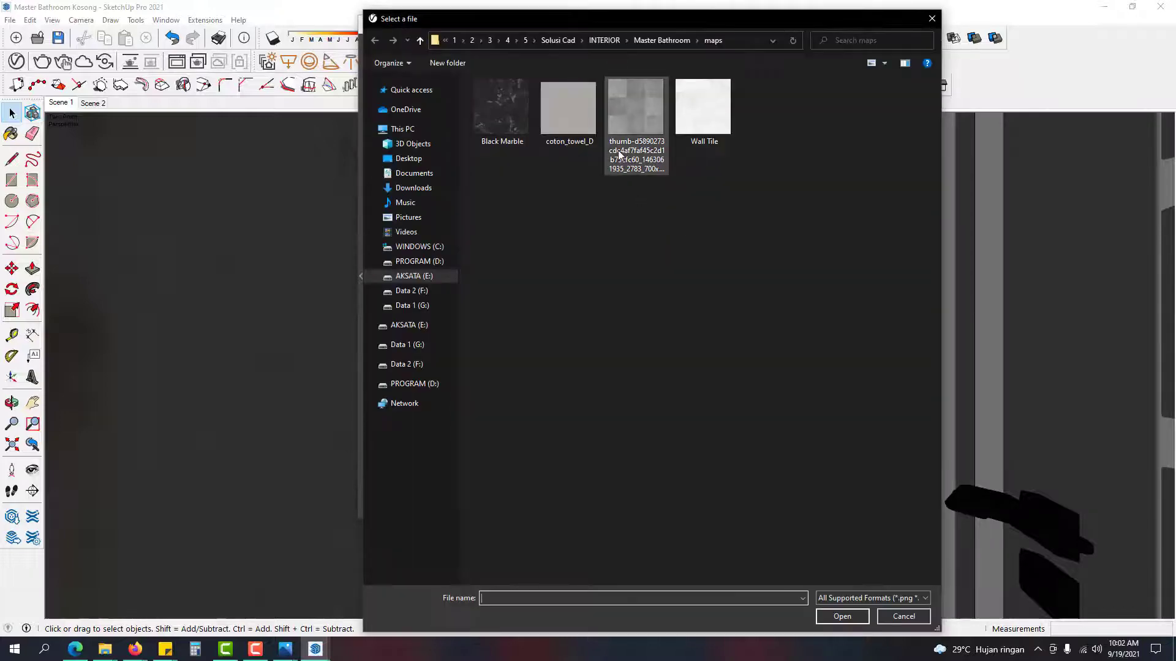
double_click(649, 120)
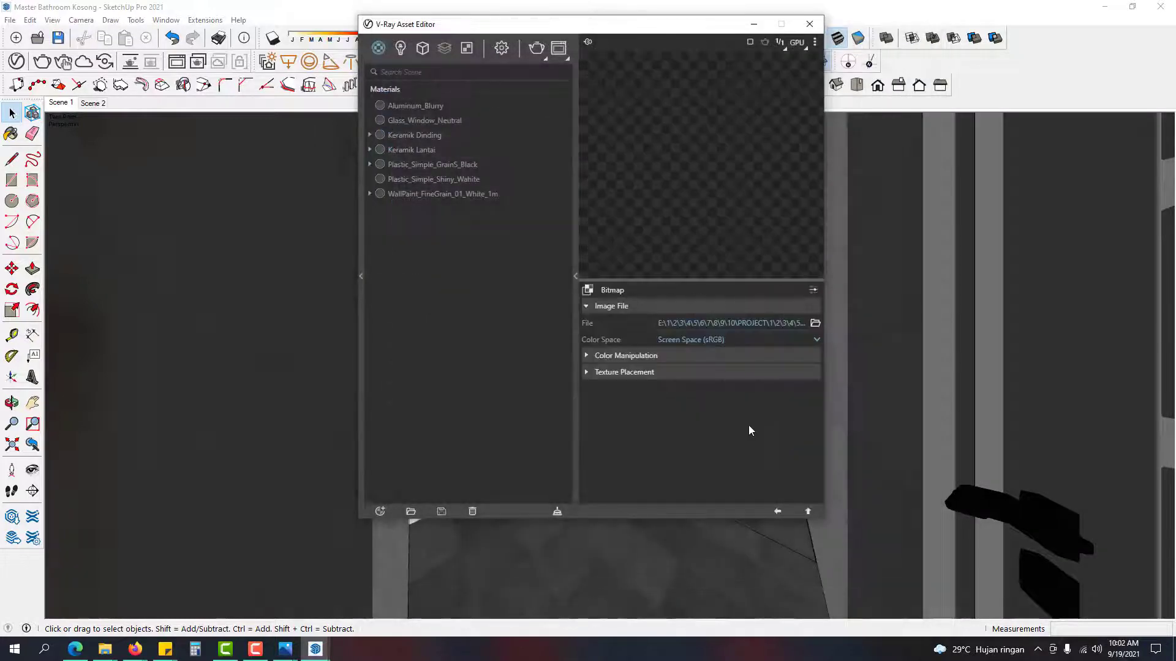
click(718, 339)
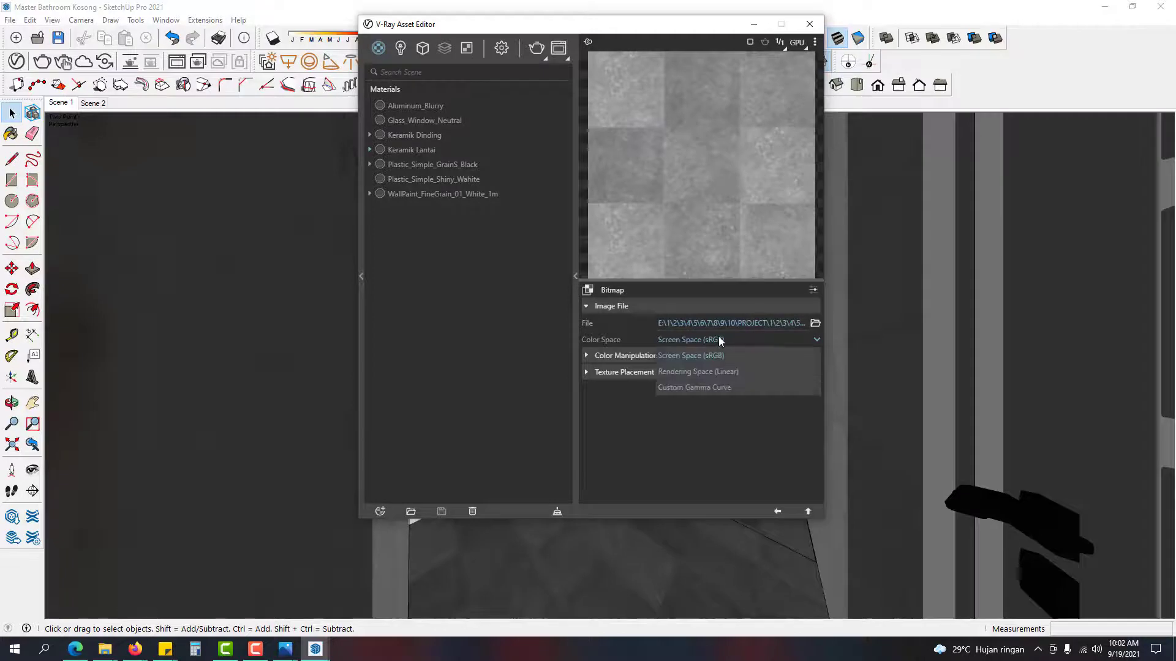
click(727, 372)
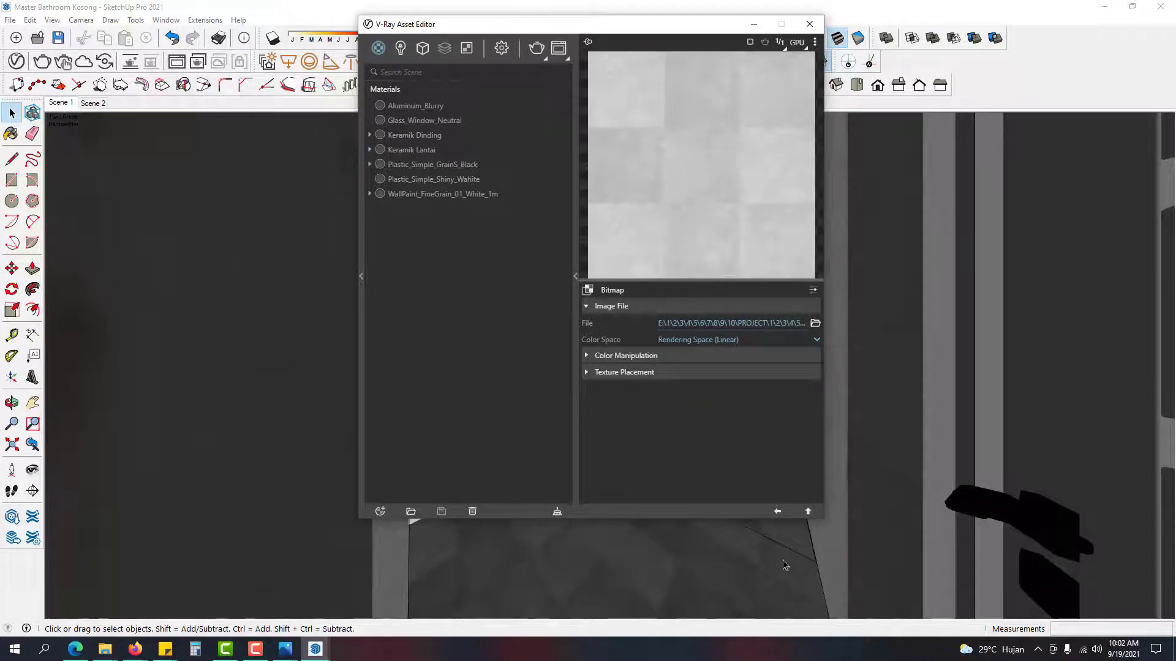
click(777, 512)
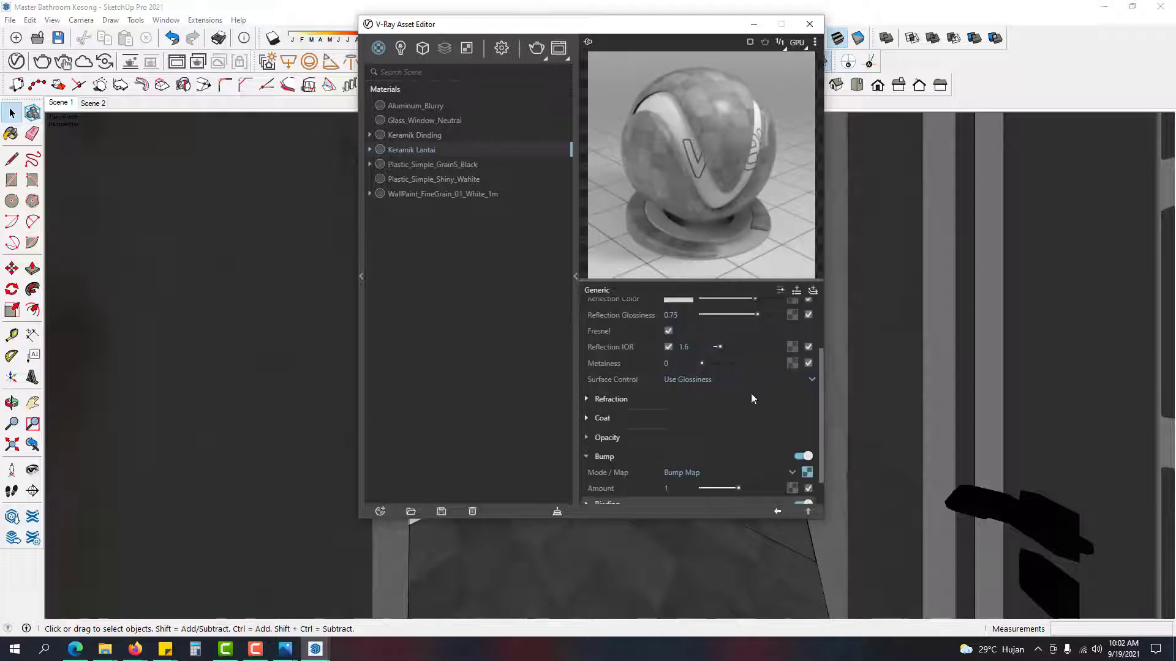
Step: Set the bump amount of Keramik Lantai to 0.3
click(682, 487)
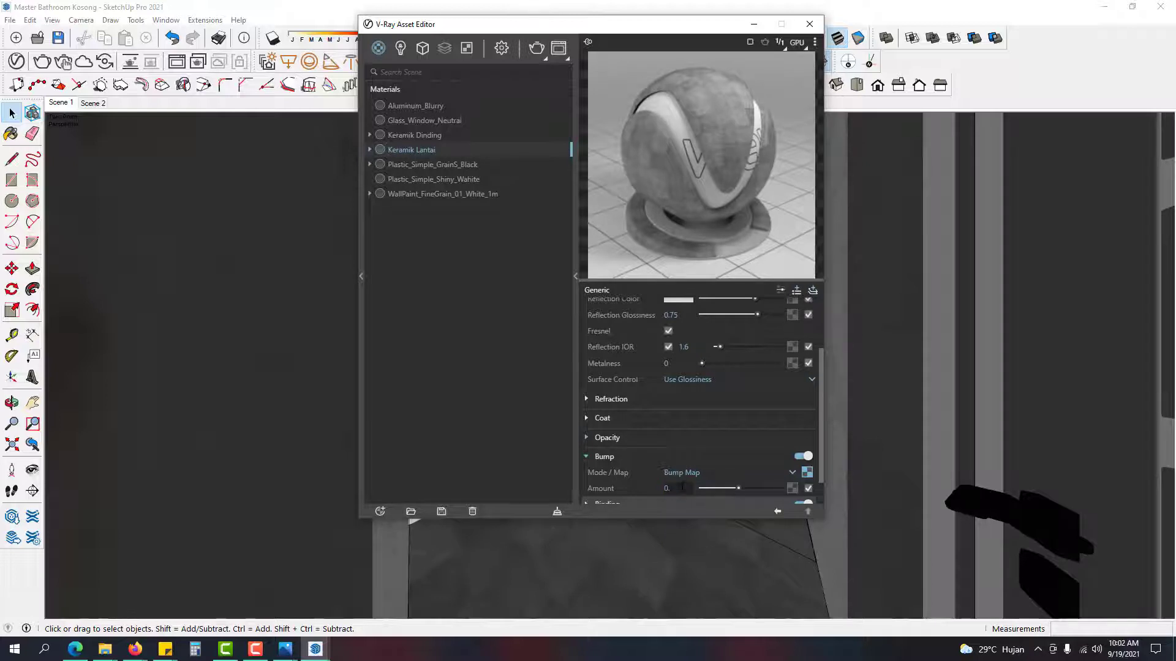
text(0.3)
key(Return)
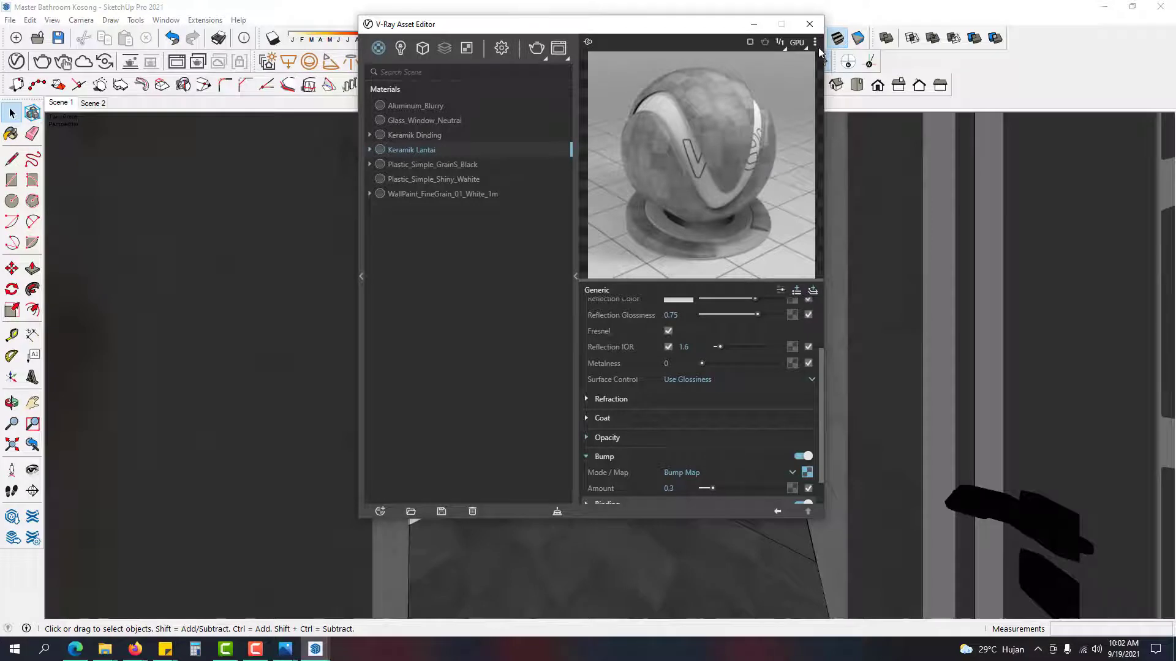
Step: Set the reflection color of the Keramik Dinding material to RGB 228, 228, 228
click(446, 135)
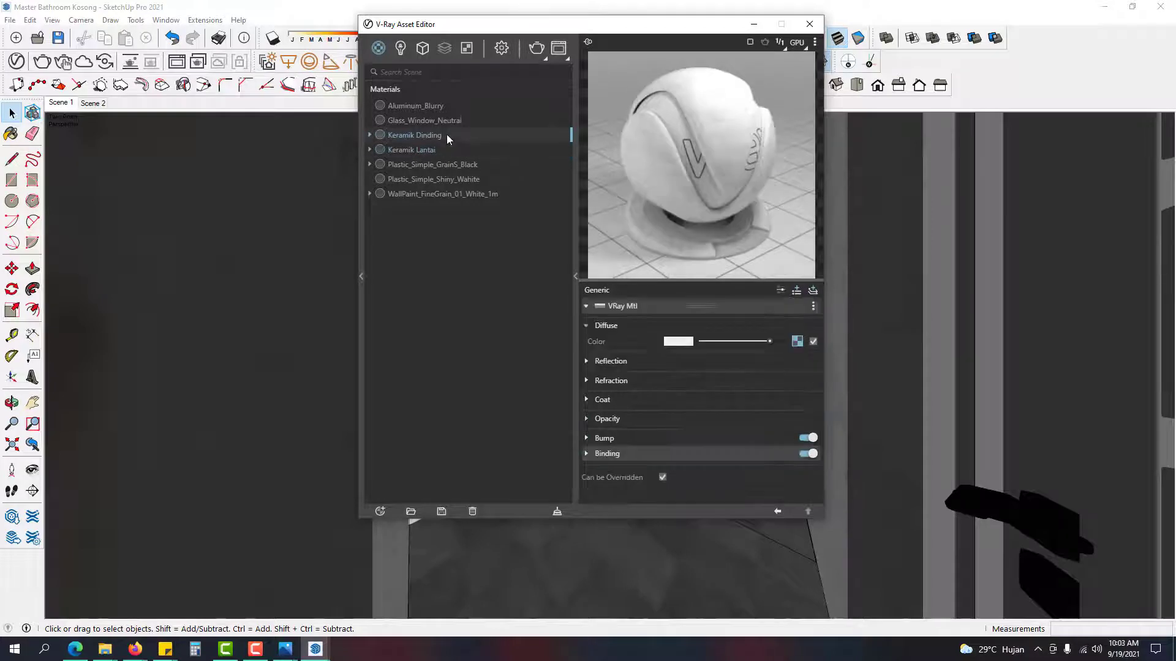
click(676, 357)
click(681, 376)
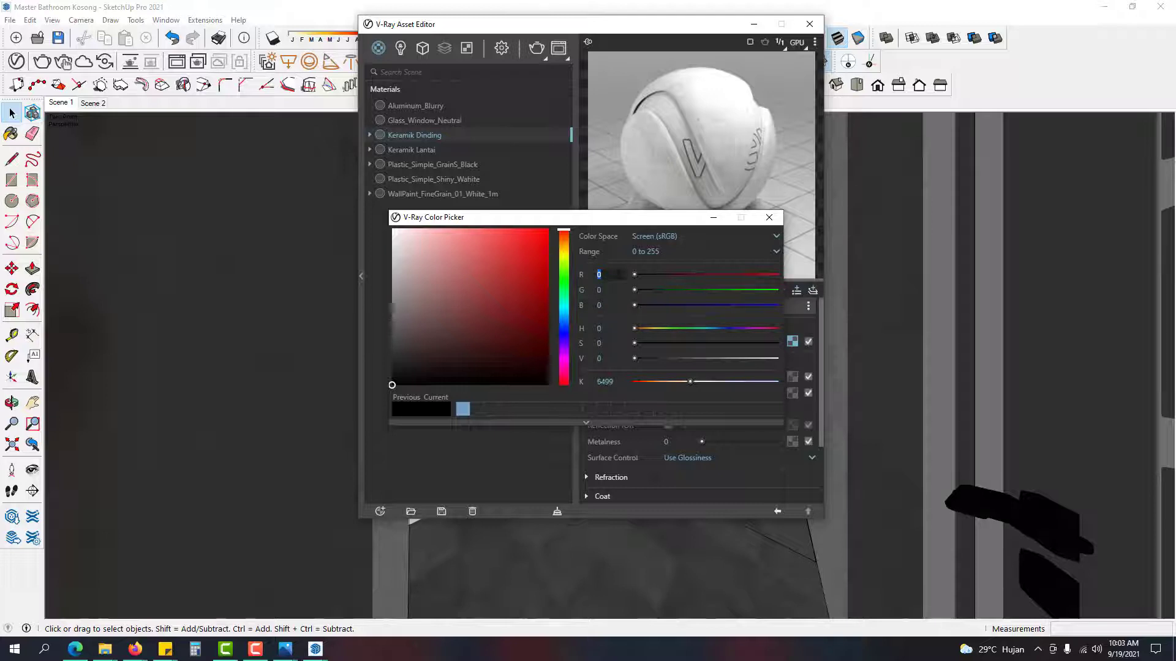
text(228)
click(620, 288)
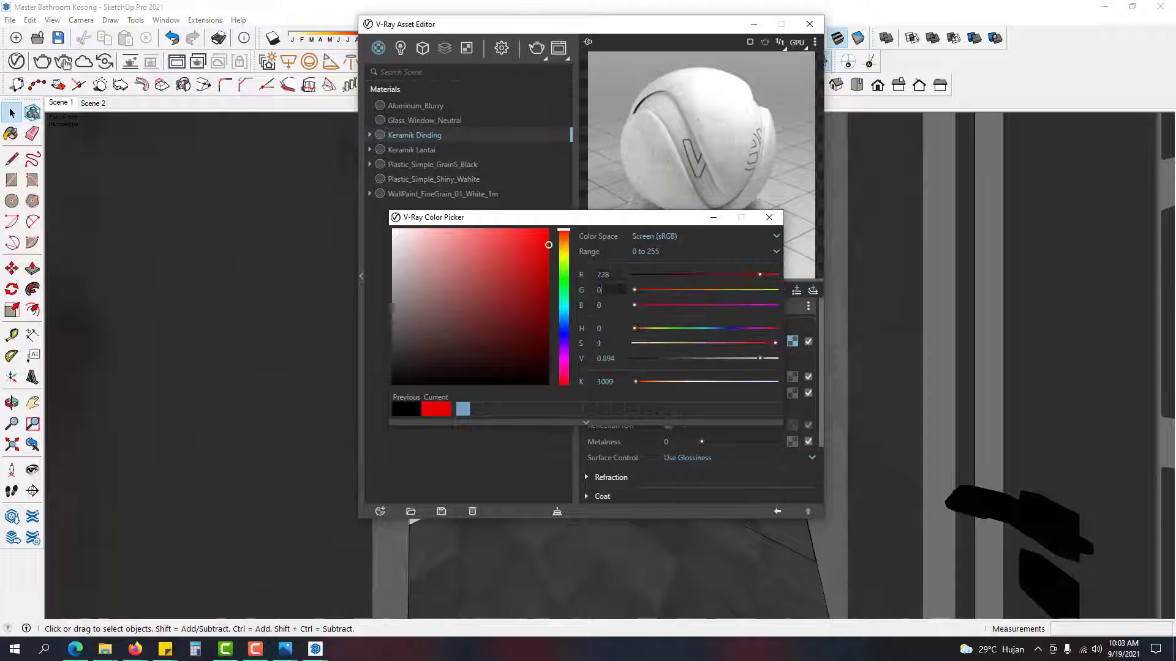
text(228)
click(623, 305)
text(228)
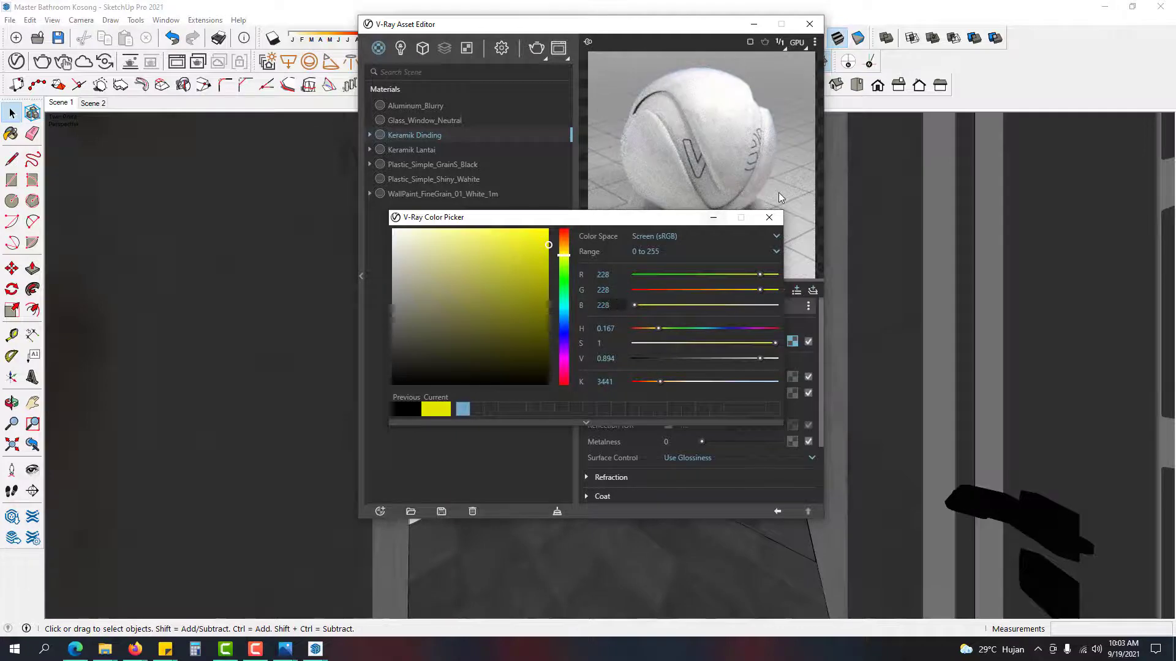
click(769, 219)
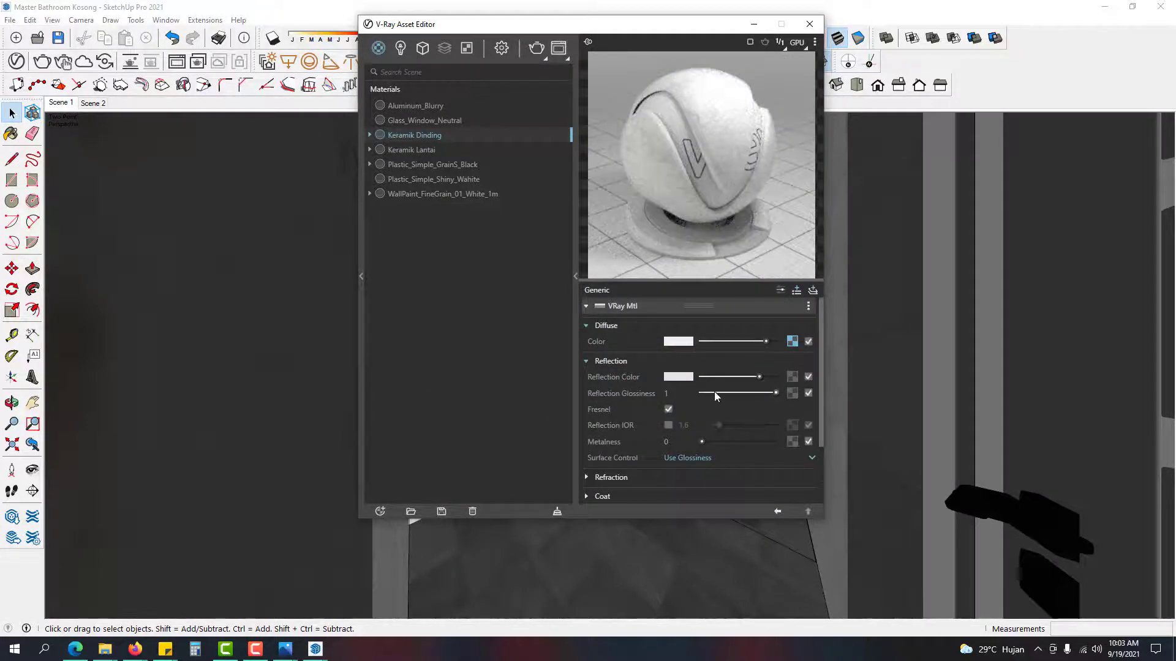
Step: Set the reflection glossiness of Keramik Dinding to 0.9, enable its Reflection IOR, and close the asset editor
click(691, 393)
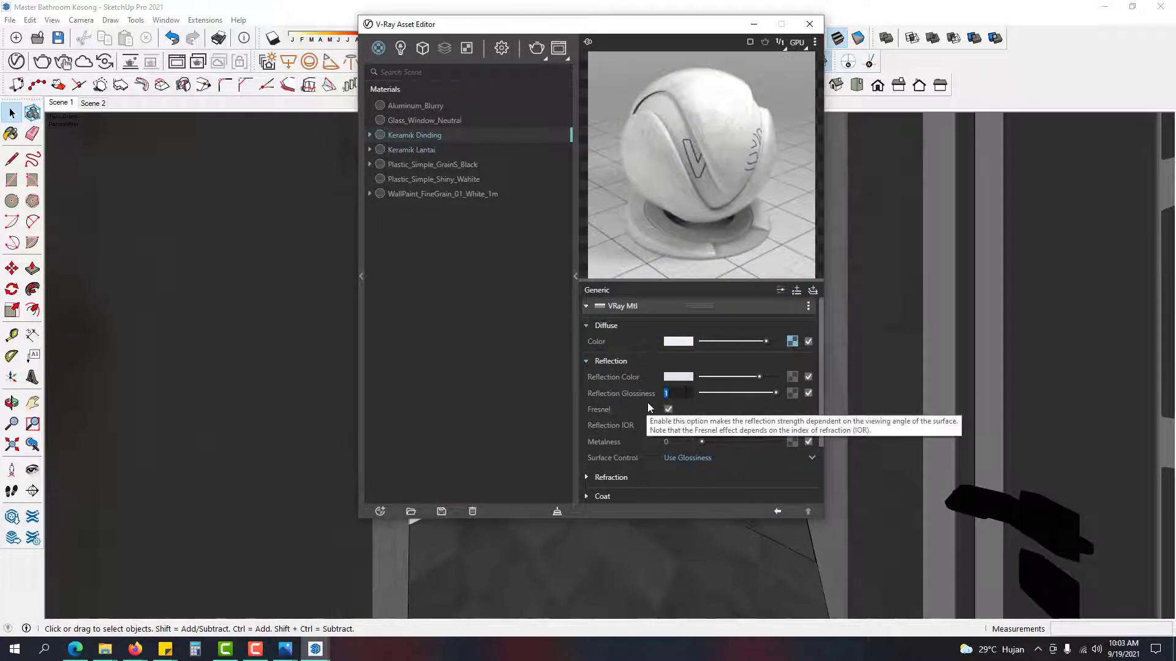
text(0.9)
key(Return)
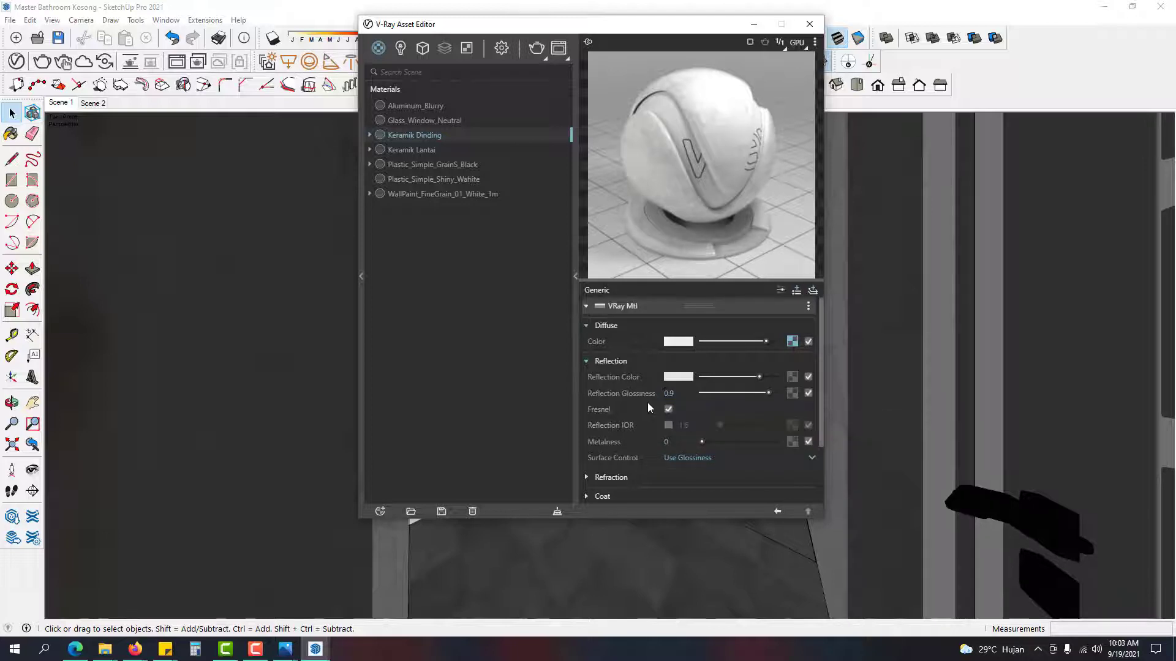
click(667, 409)
click(668, 409)
click(668, 425)
click(808, 25)
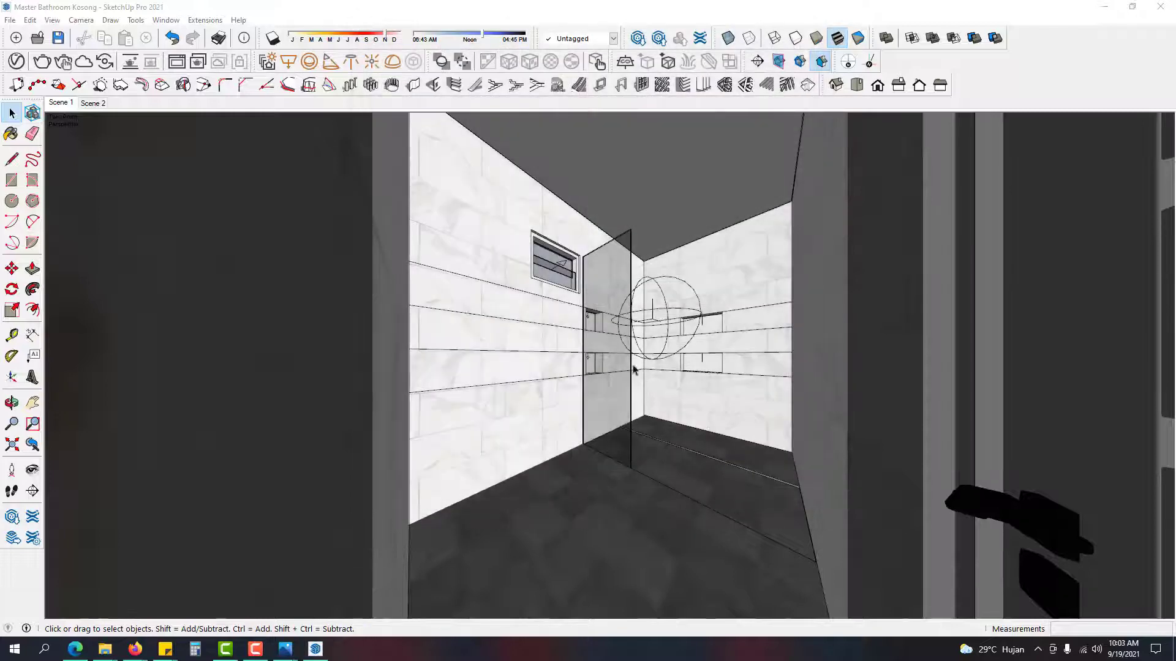
Step: Check the previous render in the frame buffer, and set the render output image height to 1000 with the proportions locked
click(177, 61)
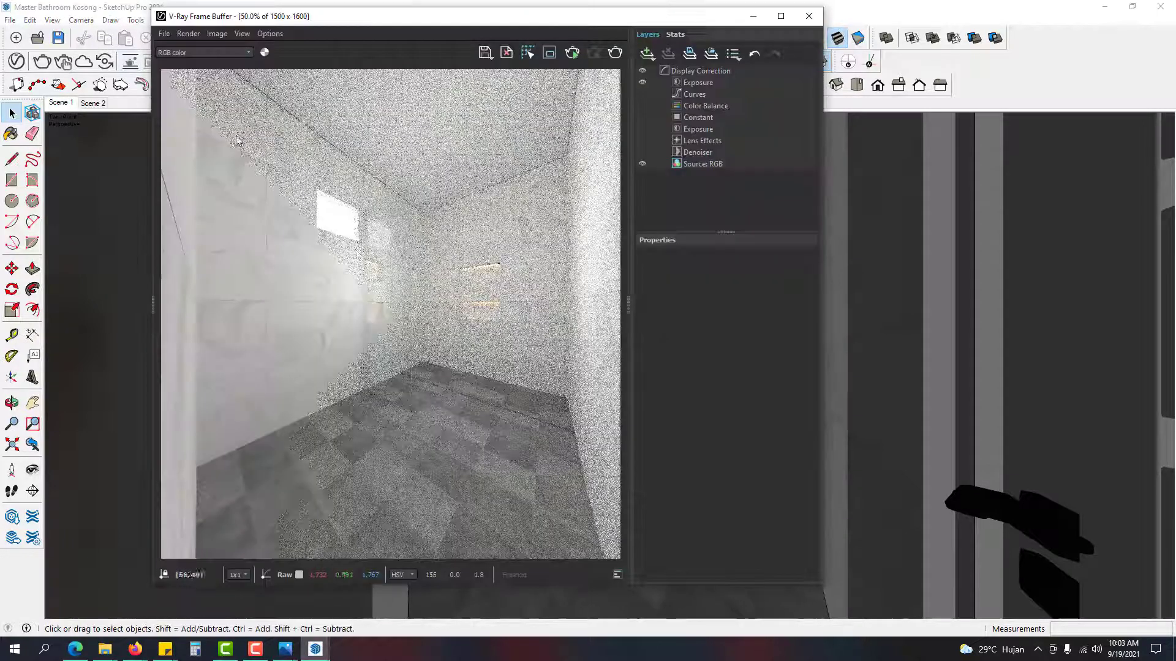
click(809, 16)
click(16, 61)
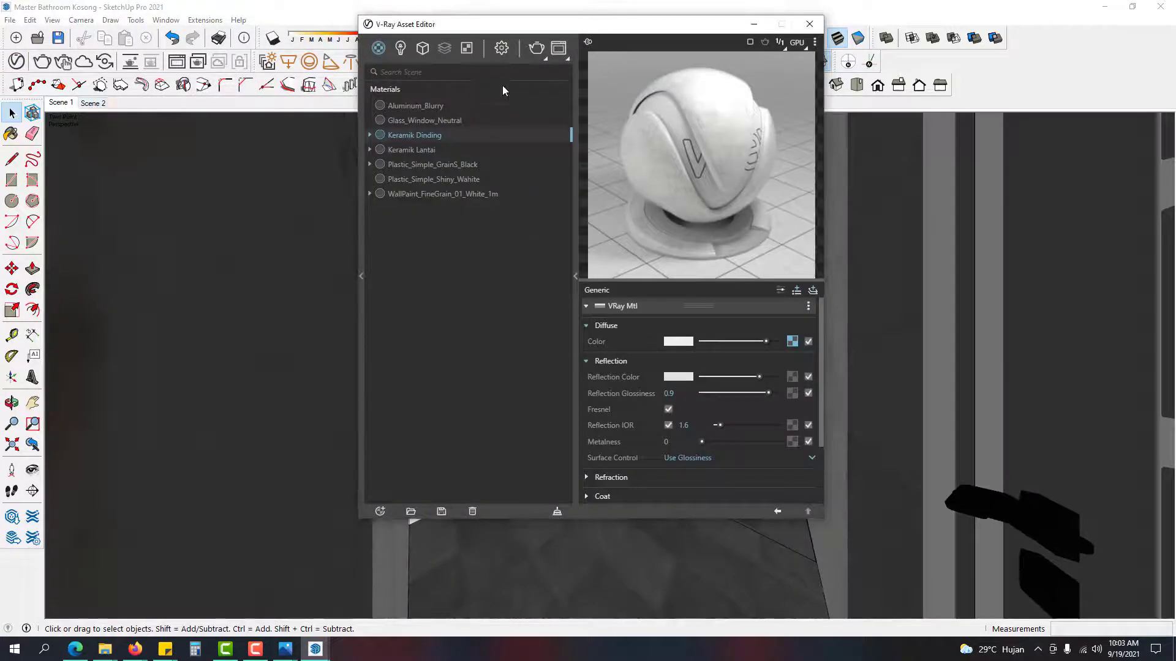
click(502, 49)
click(490, 194)
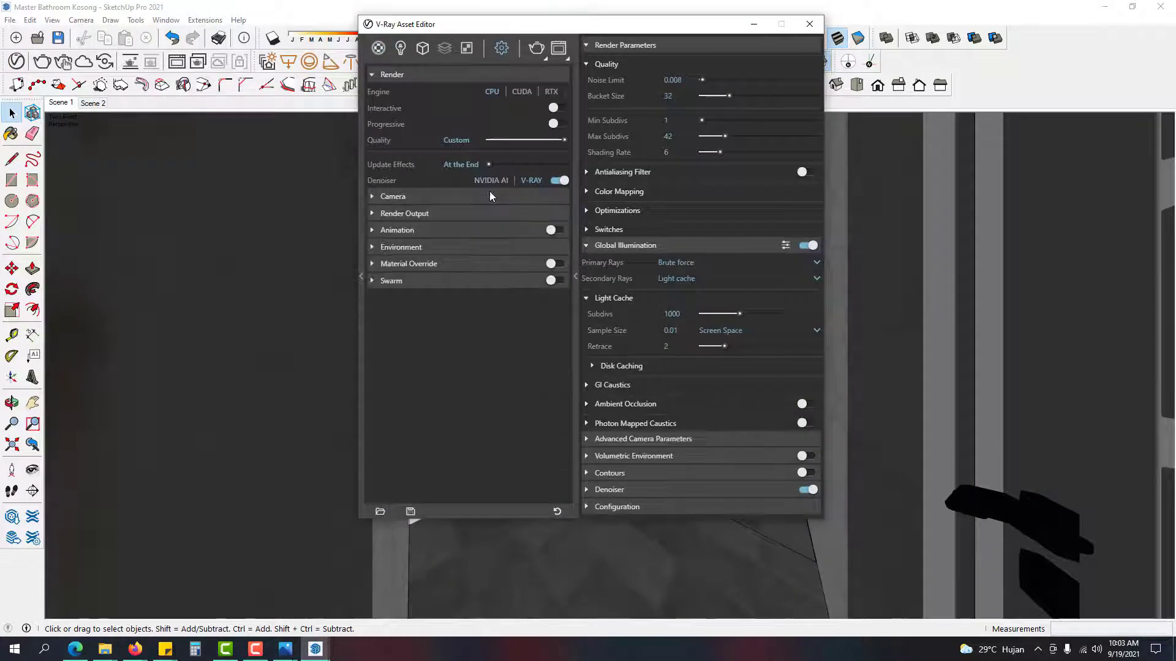
click(466, 213)
double_click(487, 246)
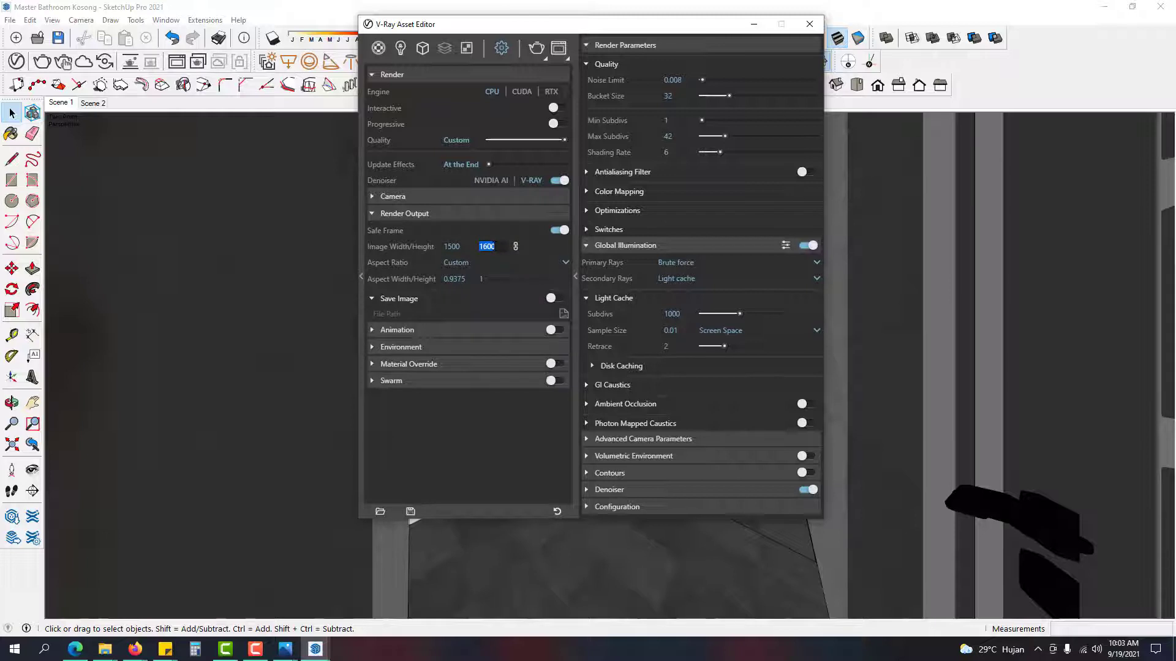
text(1000)
key(Return)
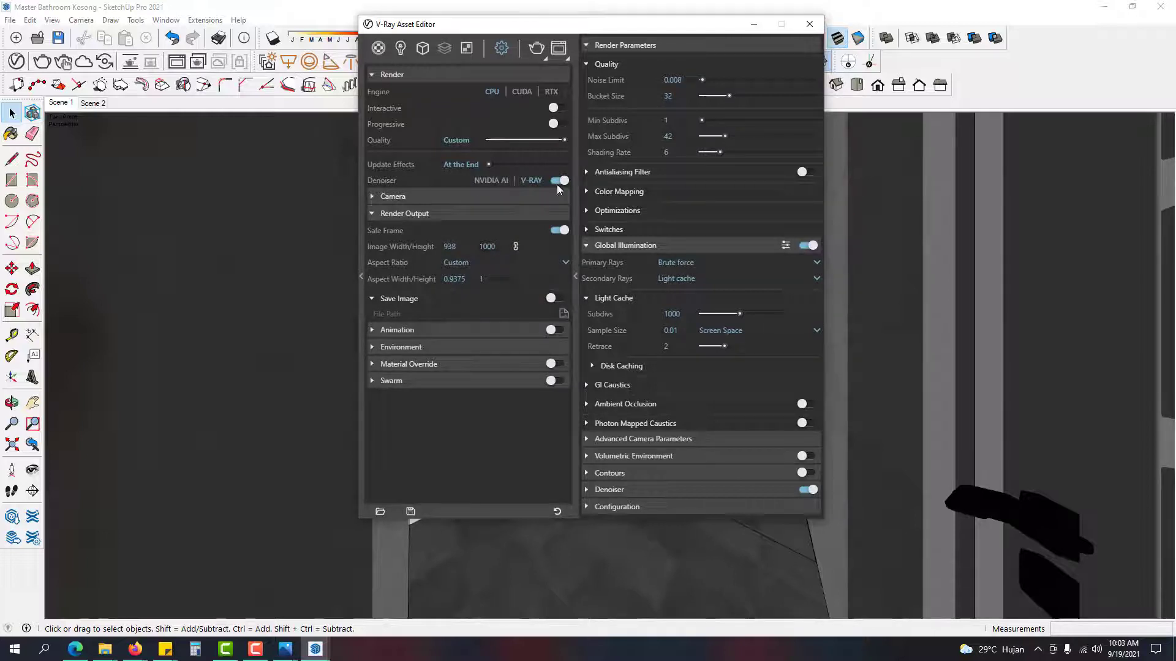
click(539, 215)
Step: Set the render quality noise limit to 0.005 and start a new V-Ray render of the scene
drag(676, 80, 684, 81)
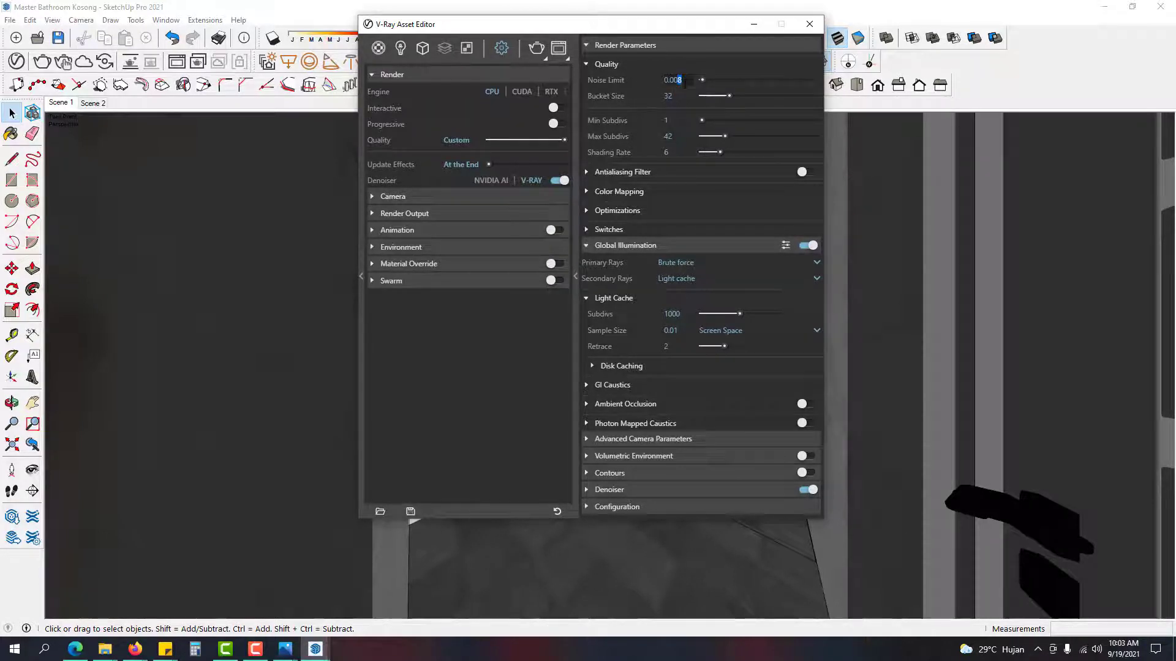
key(BackSpace)
text(5)
click(15, 61)
click(43, 62)
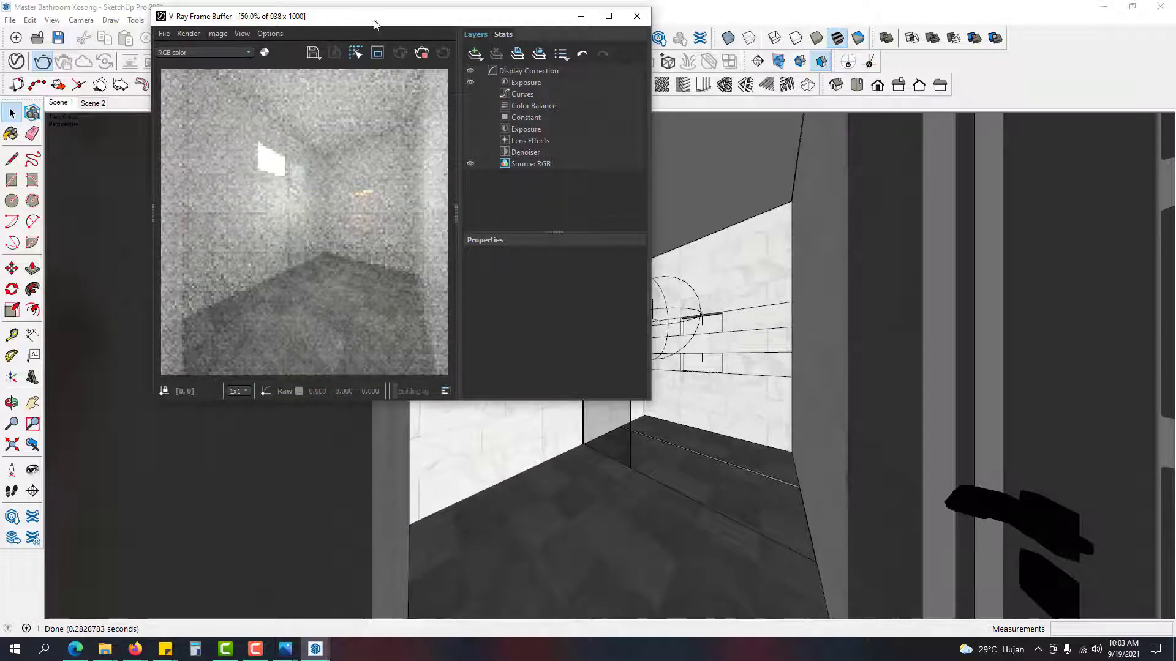
Step: Compare the render in progress with the reference image Master Bathroom.png, and close the frame buffer once the render is done
drag(361, 16, 625, 74)
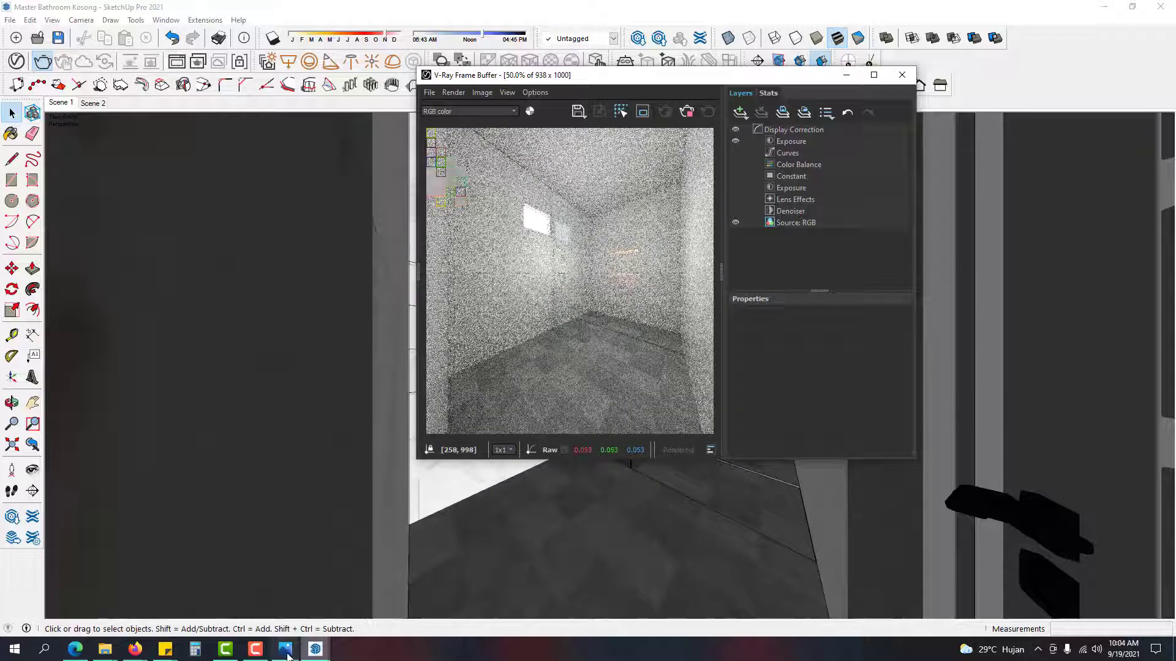
mouse_move(284, 649)
click(295, 578)
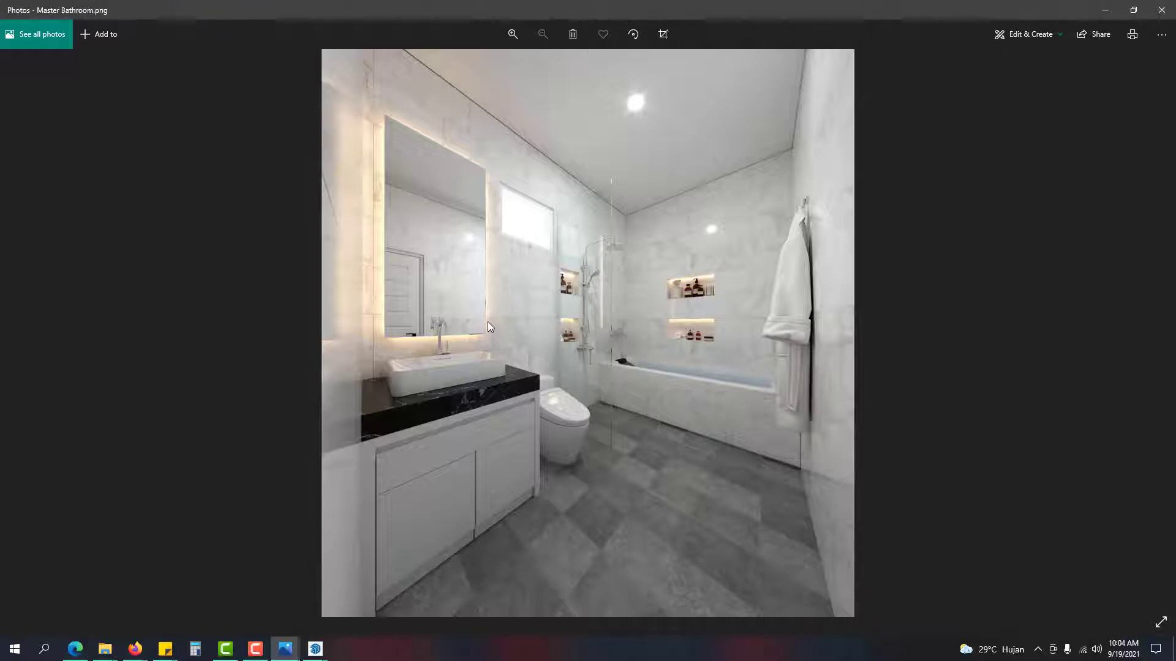
click(1105, 10)
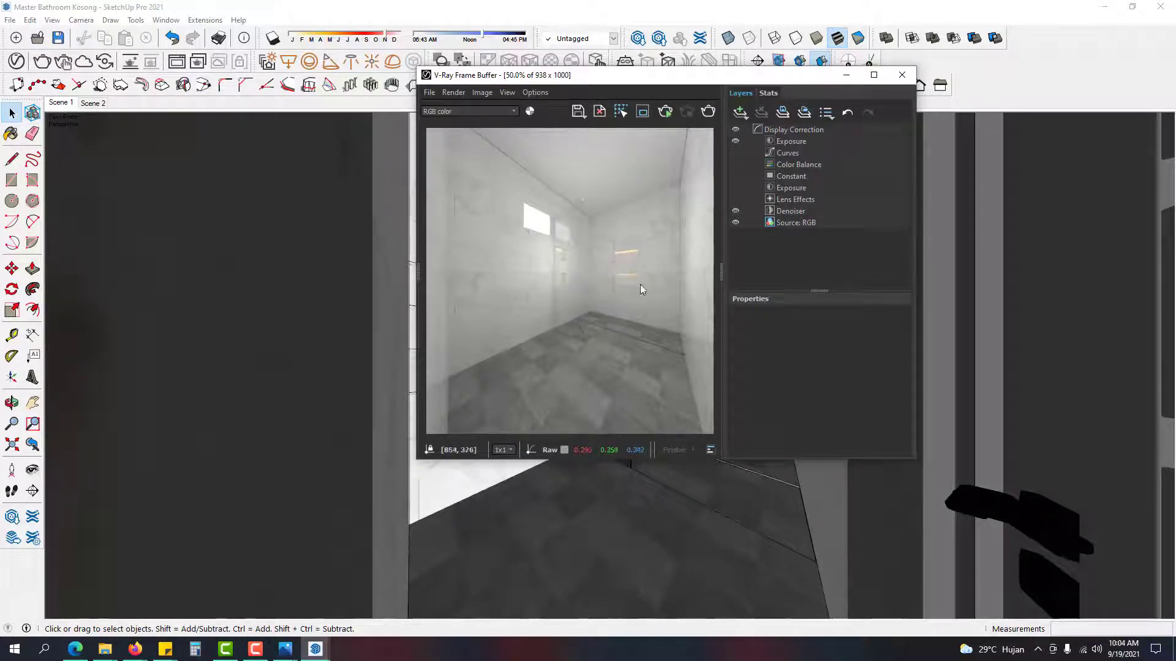
click(901, 76)
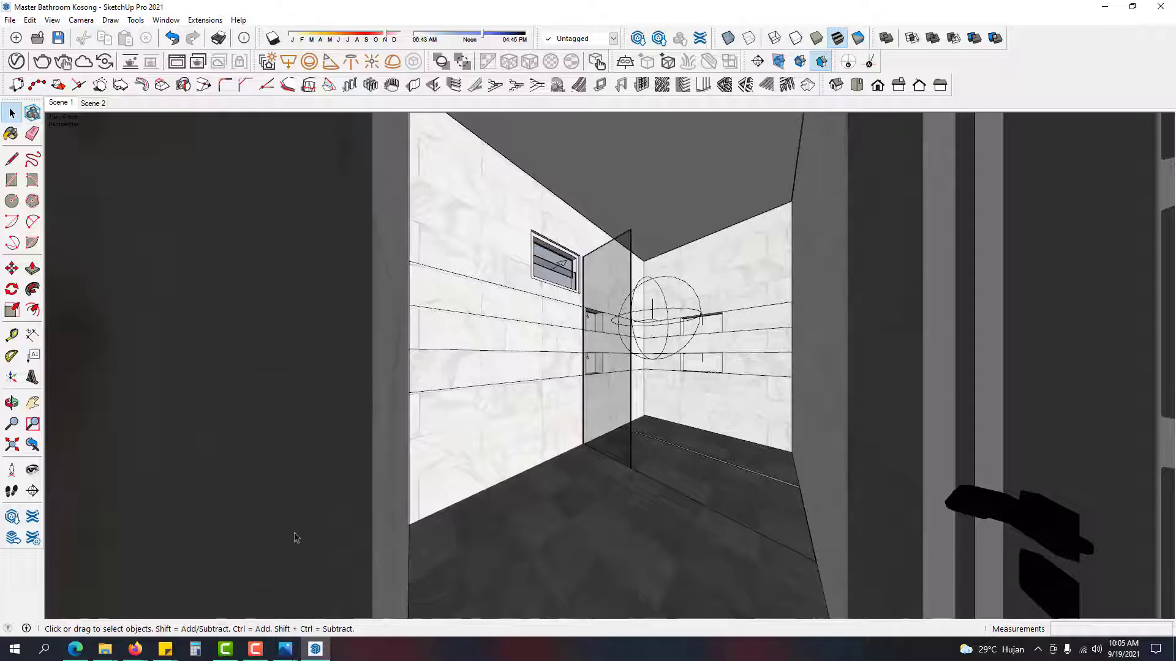
Step: Close the current model by starting a new file, and open the Master Bathroom Final model
click(17, 39)
click(601, 351)
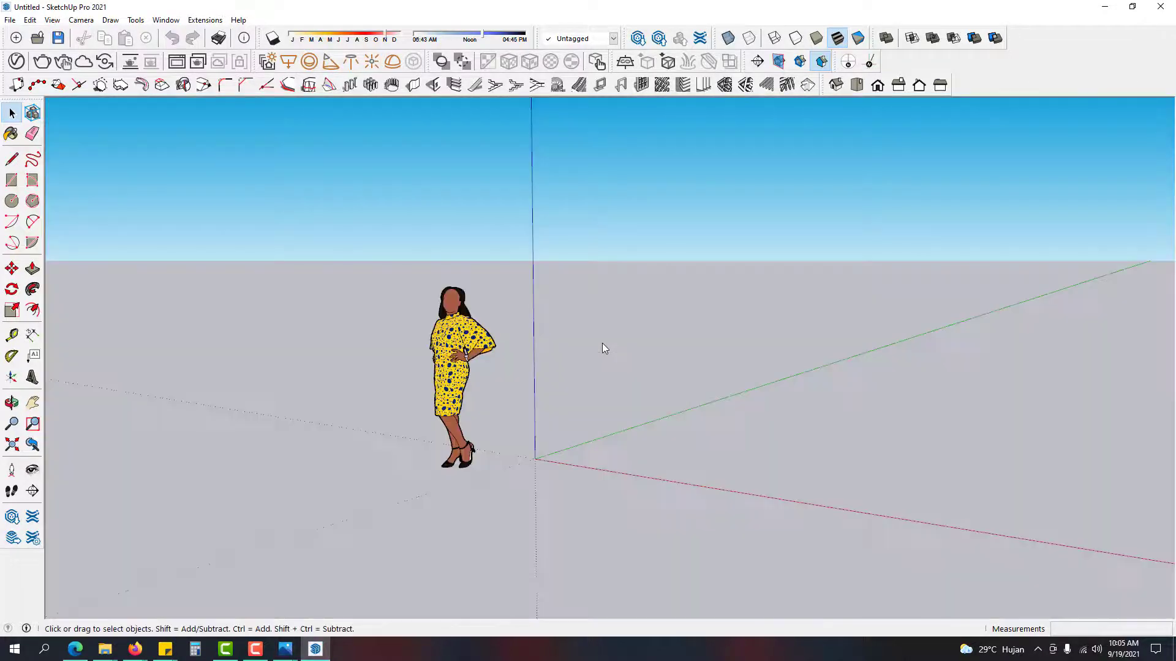
click(37, 38)
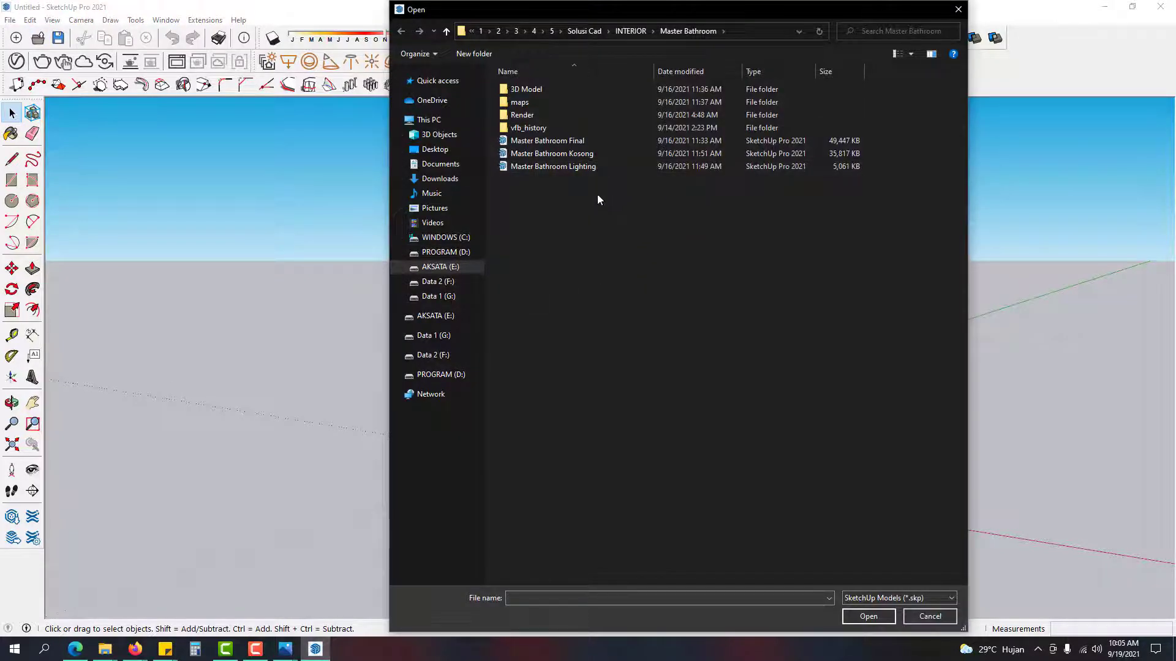
click(598, 144)
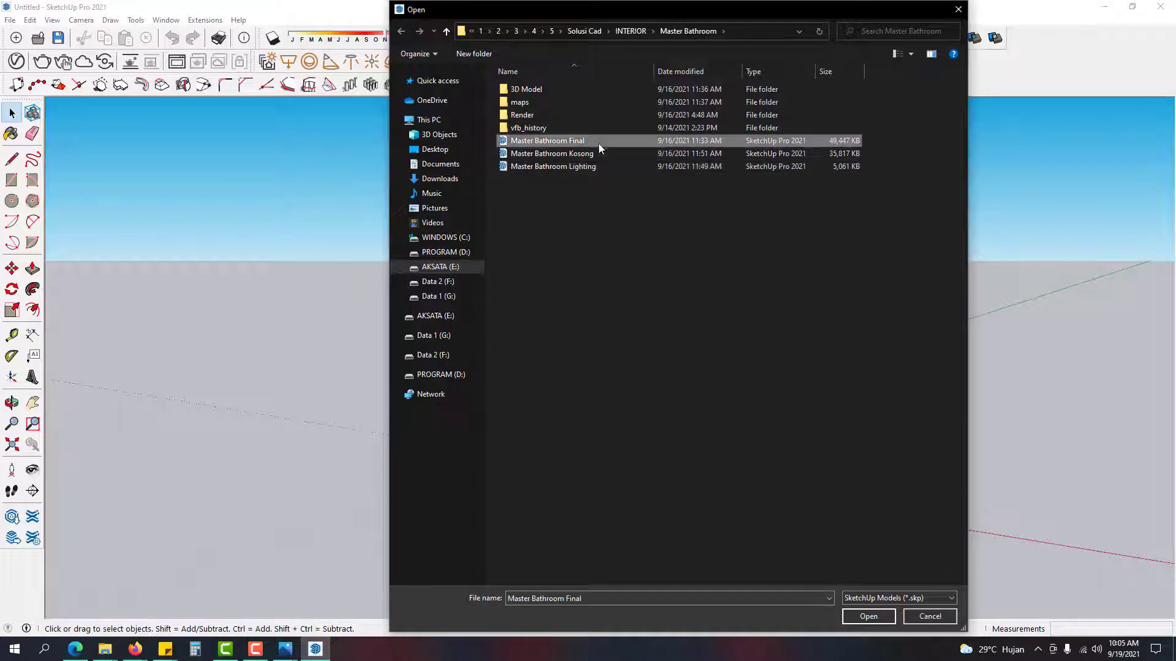
click(868, 616)
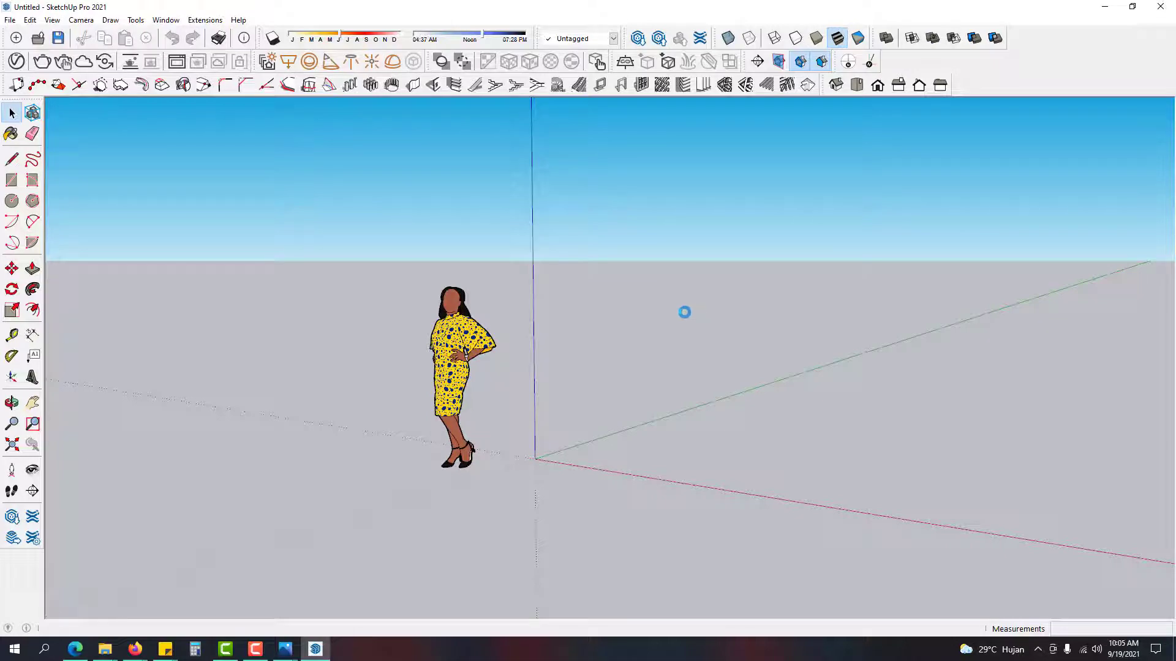
Step: Locate the Master Bathroom Final file in the Master Bathroom project folder in File Explorer, and return to the model
mouse_move(105, 648)
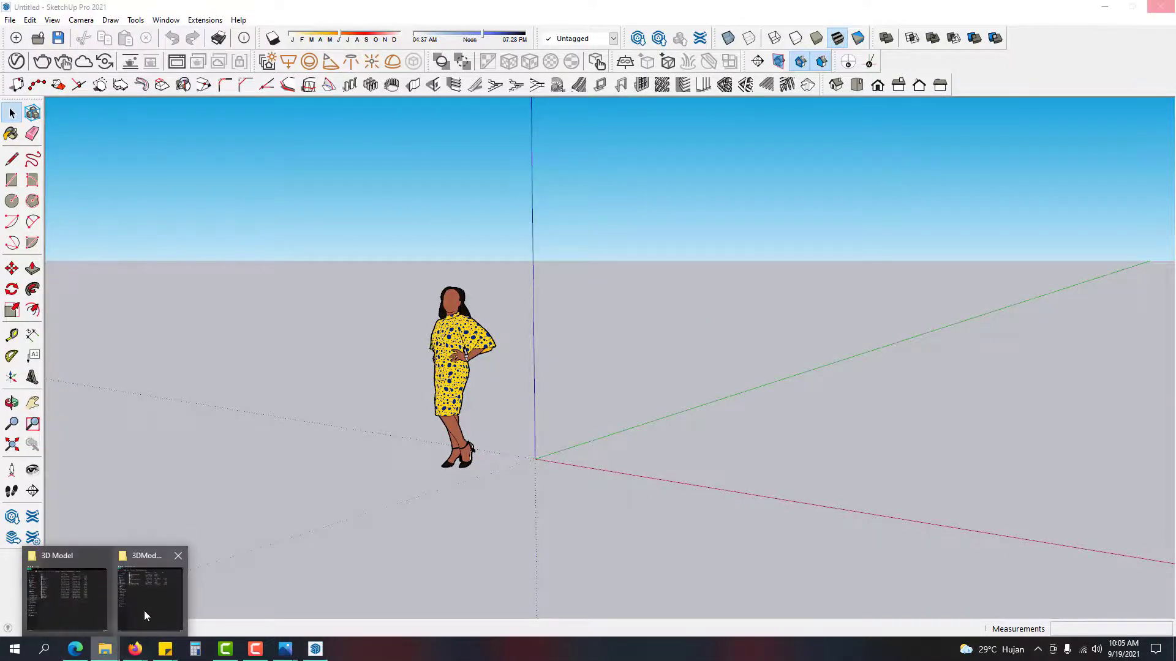
mouse_move(148, 609)
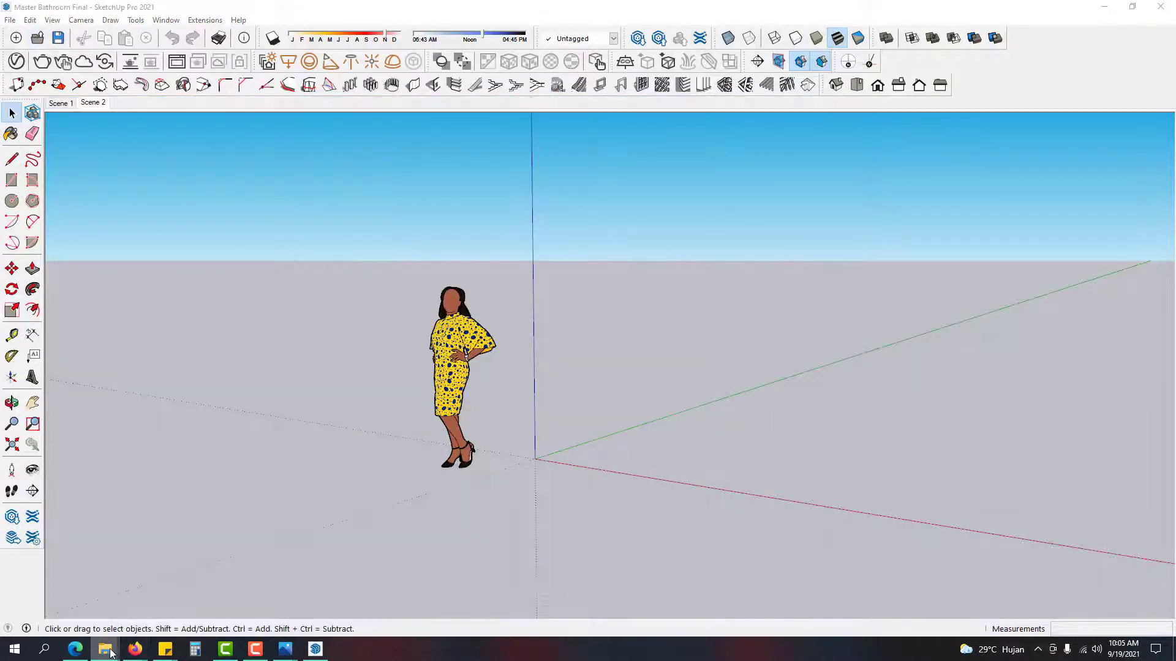
click(71, 619)
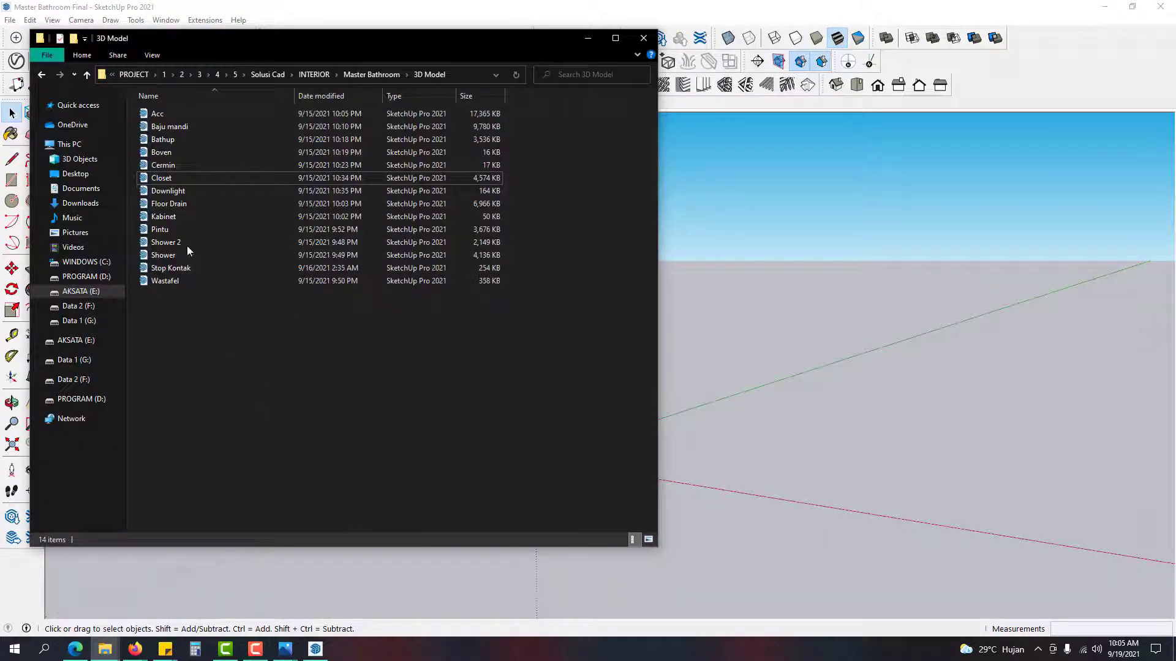
click(368, 74)
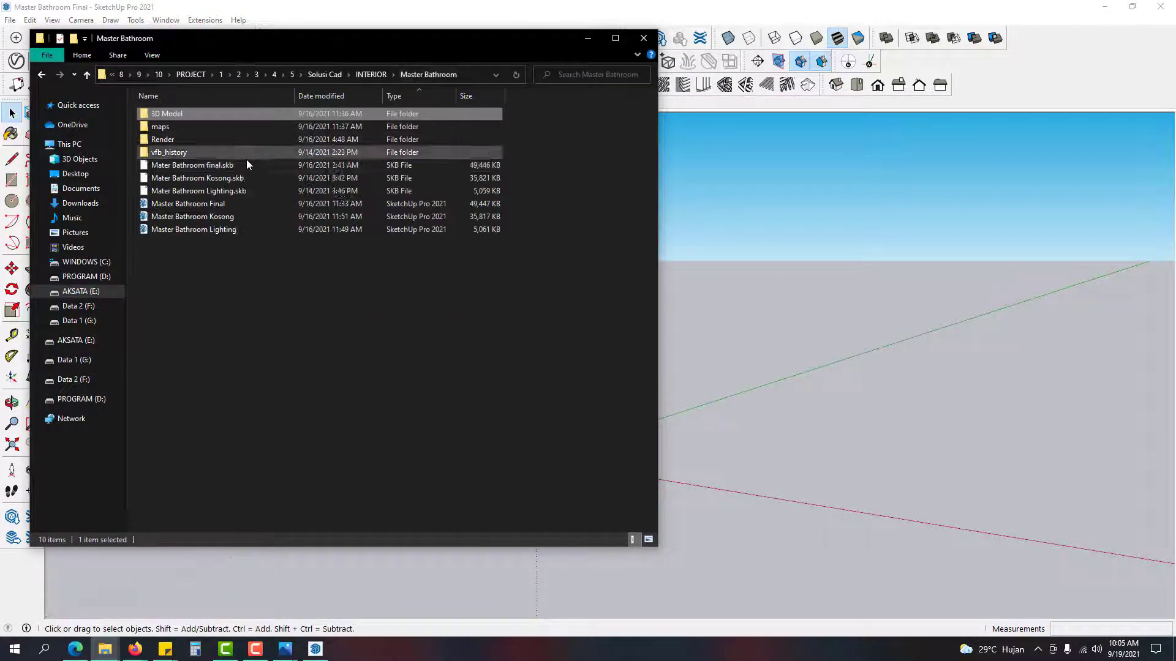
click(236, 205)
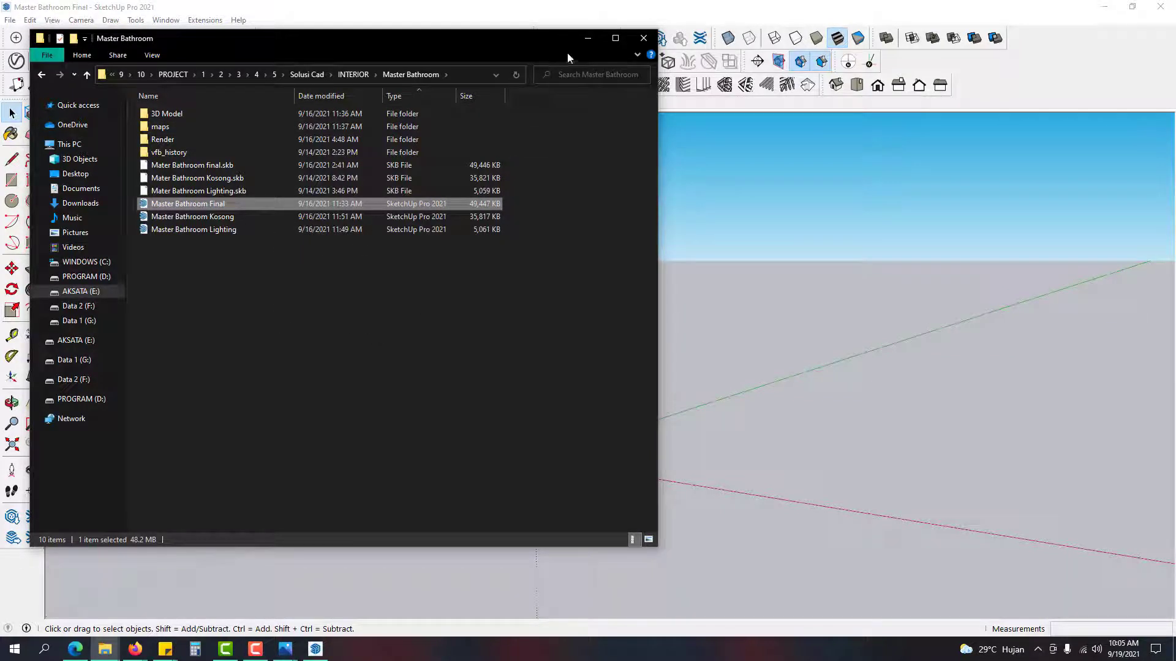
click(588, 39)
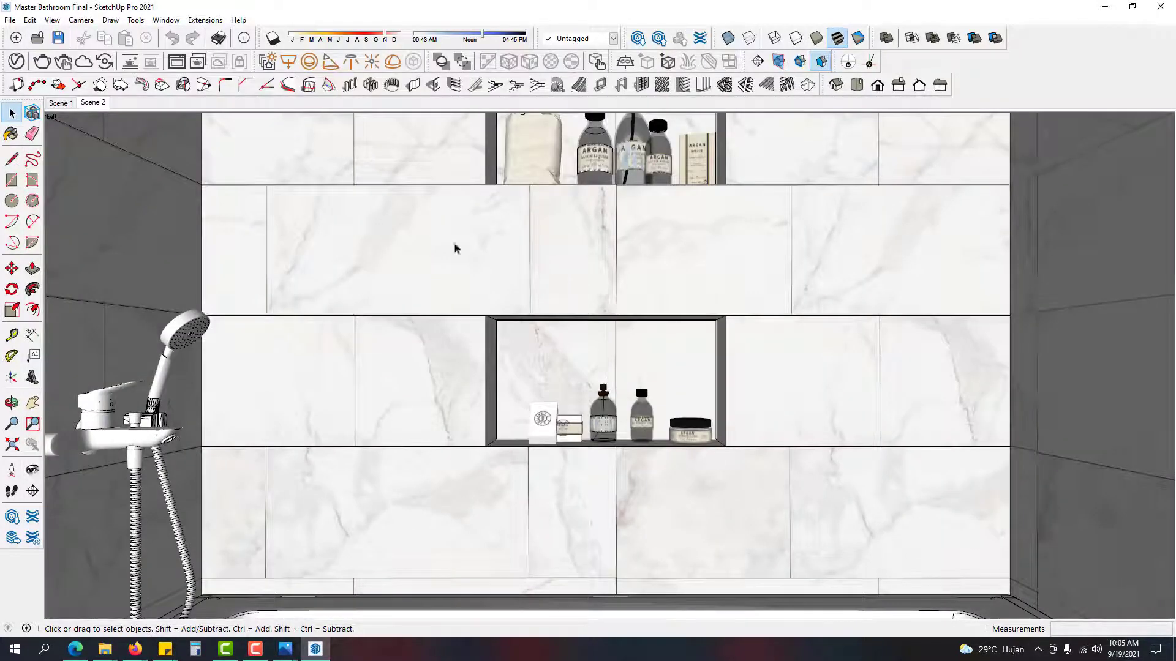
Step: View Scene 1 and Scene 2 of the final model, and review its V-Ray render quality, global illumination and denoiser settings
click(63, 104)
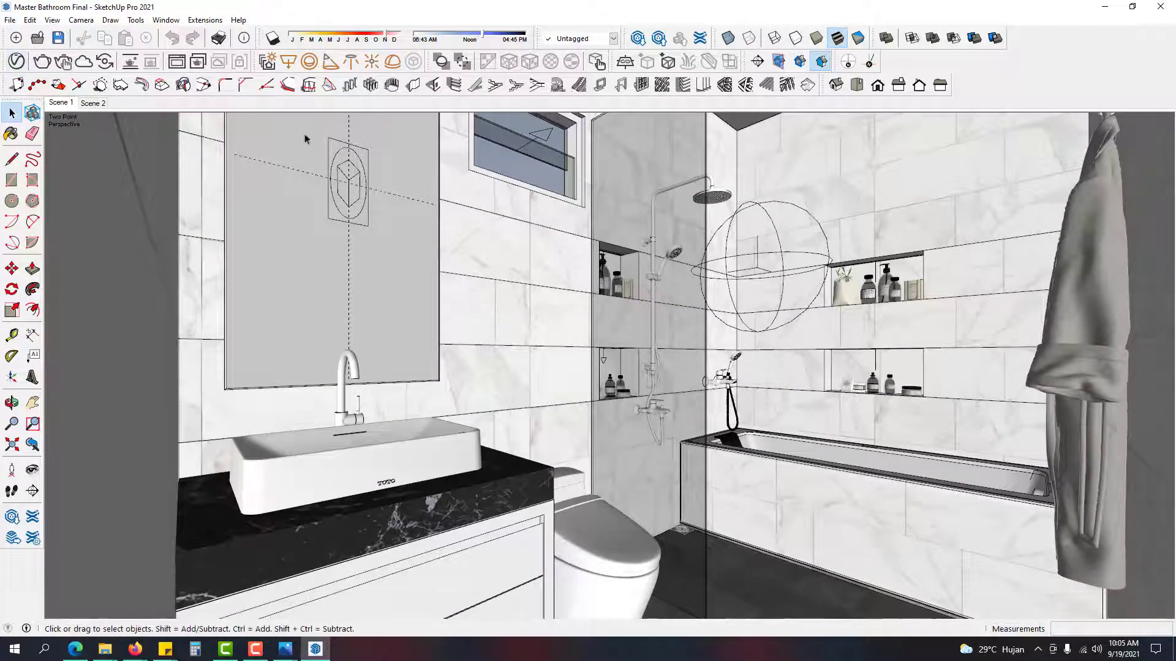
click(98, 105)
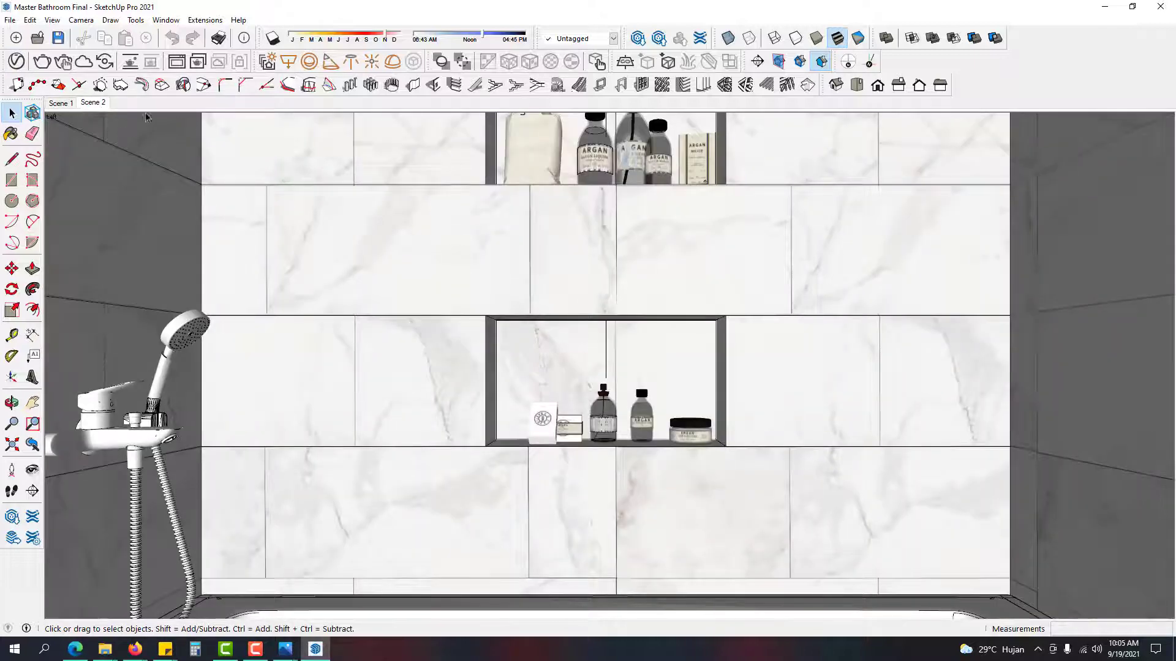
click(17, 61)
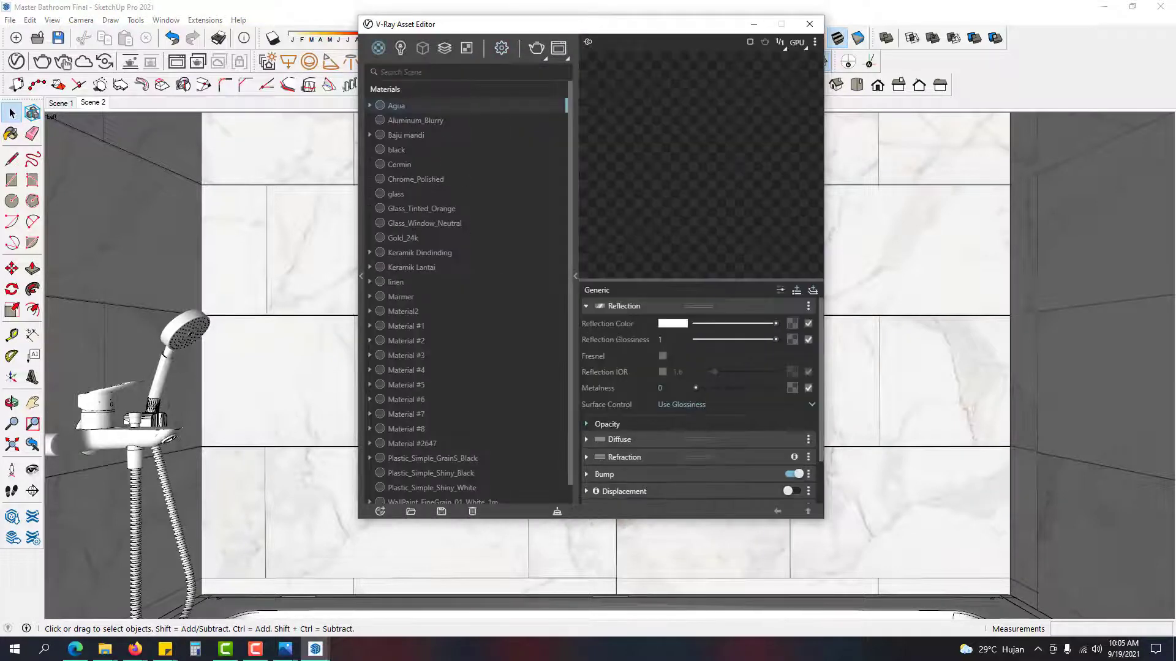
click(501, 48)
click(466, 214)
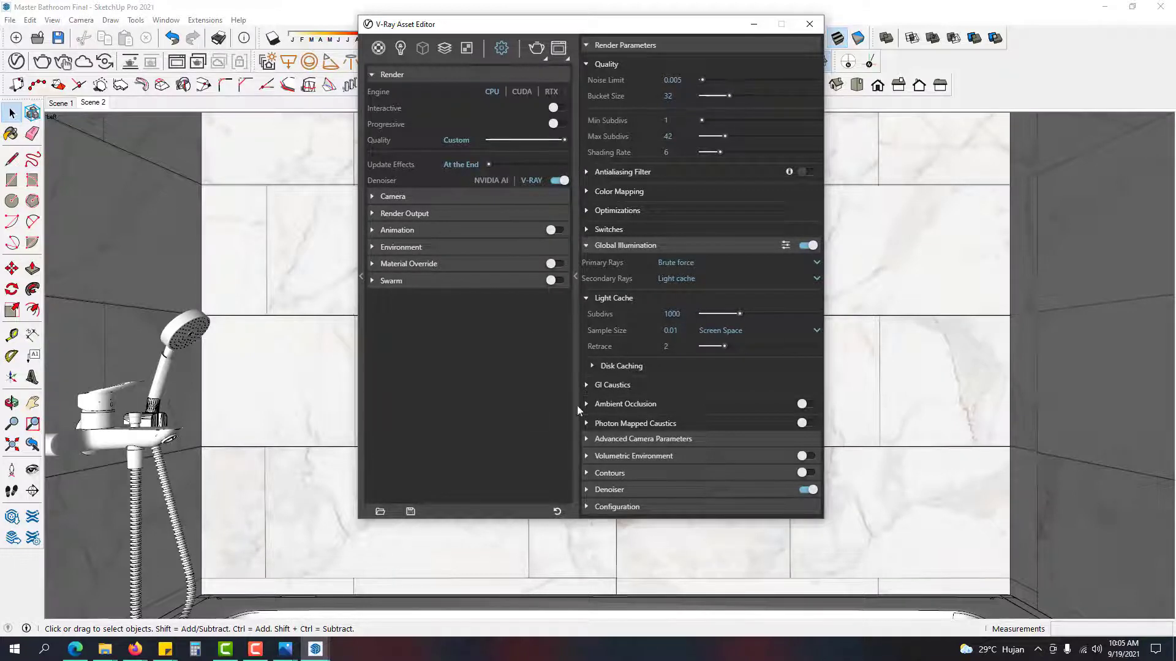
click(678, 489)
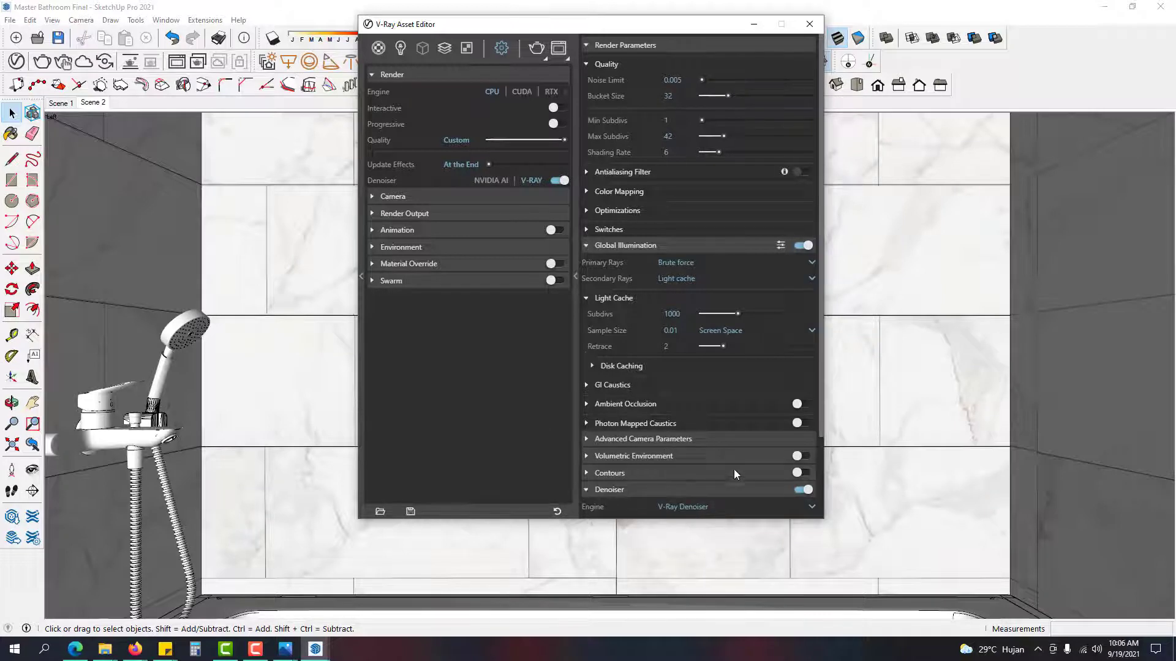
scroll(734, 469, down, 1)
scroll(713, 422, up, 1)
Step: Examine the Extra Texture render element with its Dirt texture, and the Global Illumination, Lighting, Reflection and Refraction elements
click(444, 48)
click(421, 107)
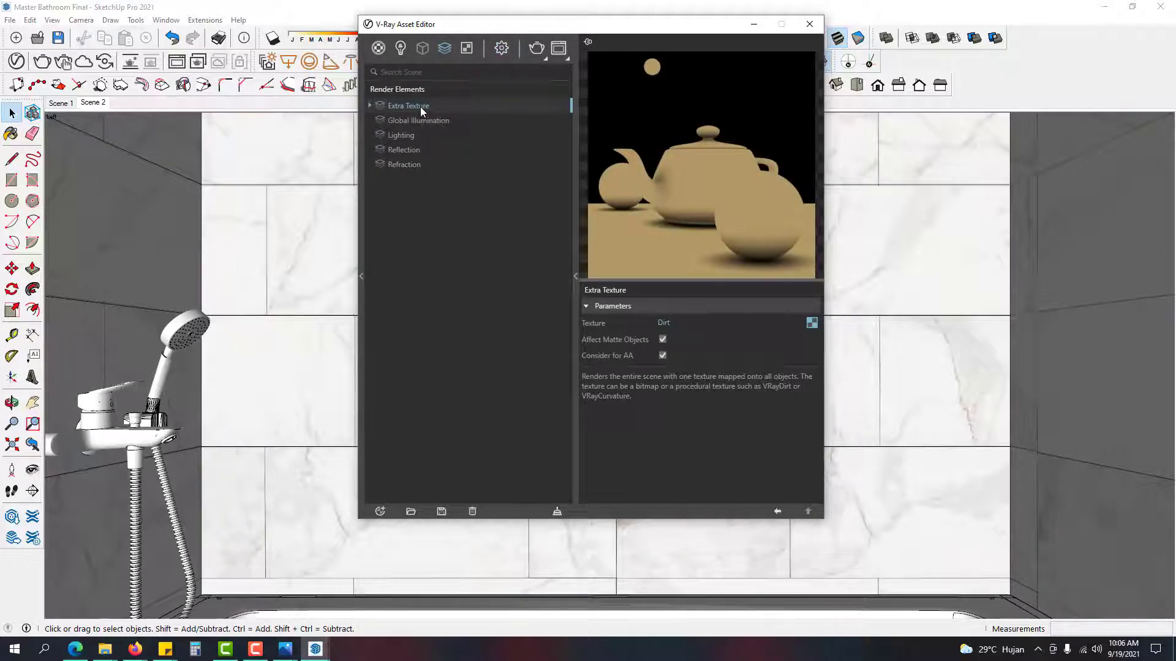
click(811, 322)
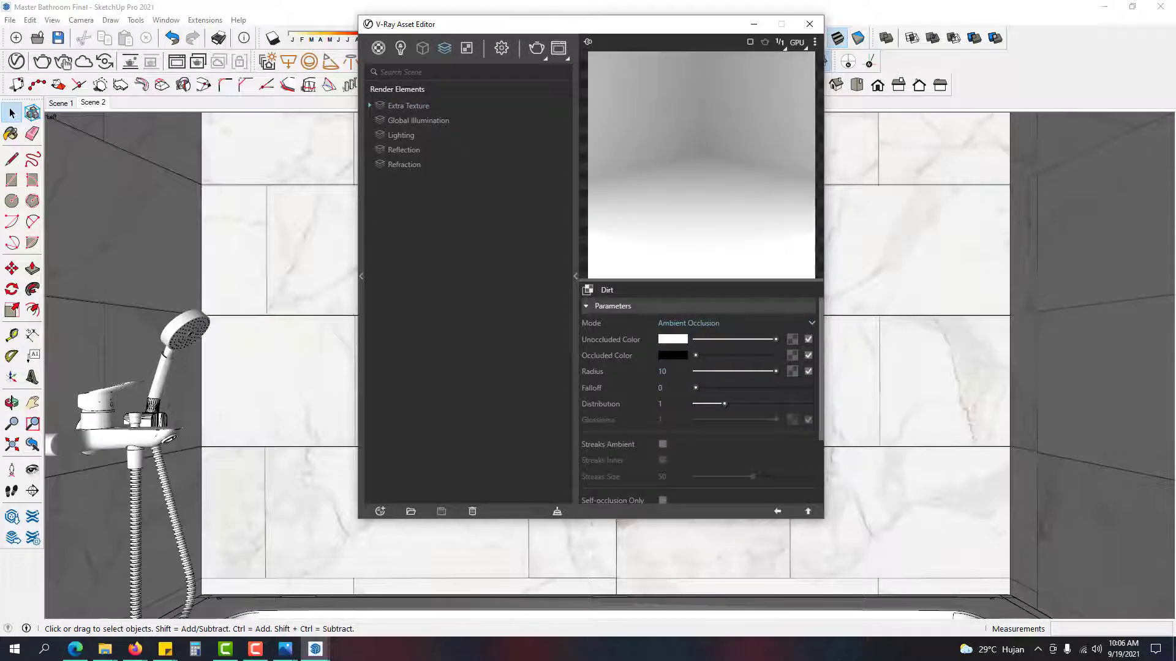
click(777, 511)
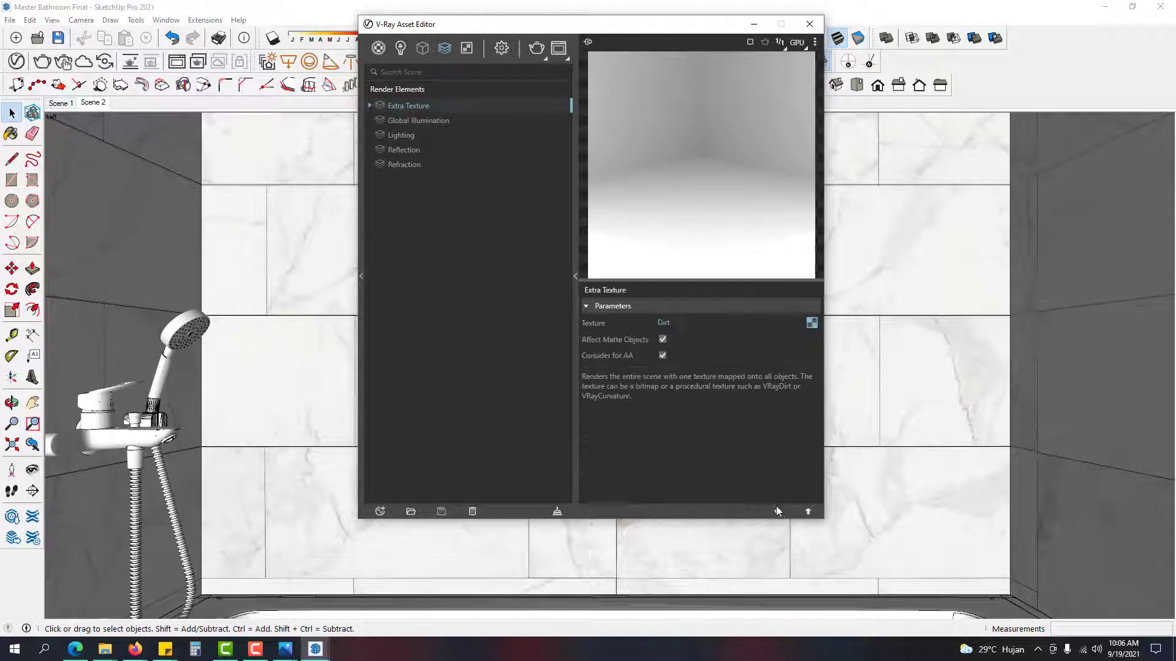
click(420, 120)
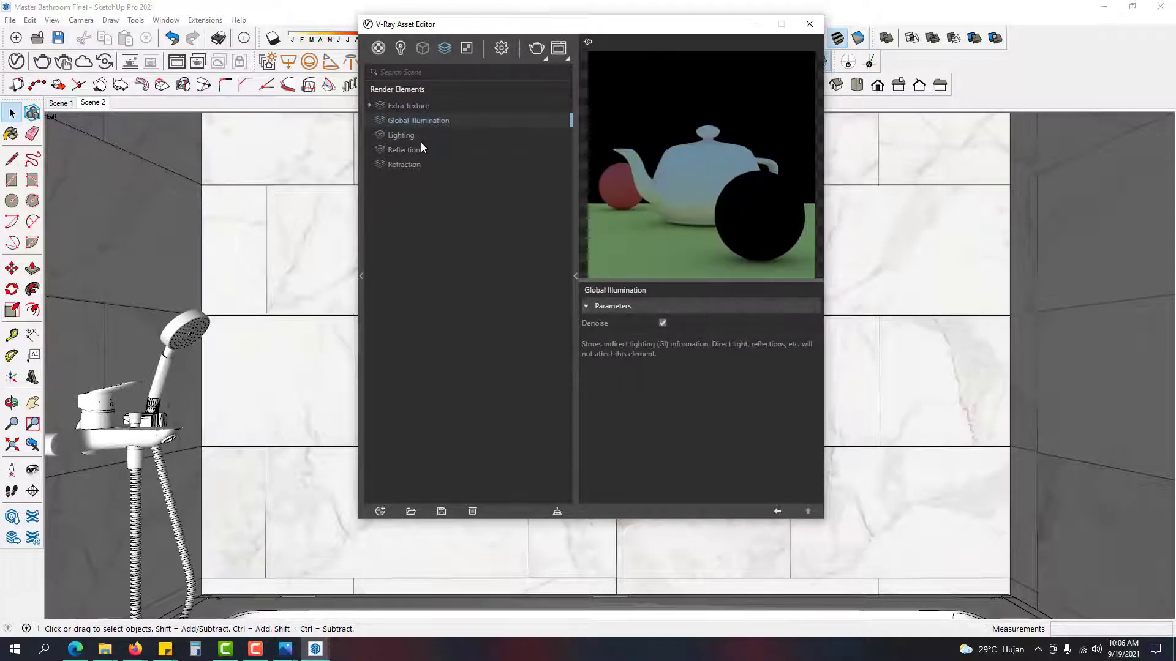
click(404, 135)
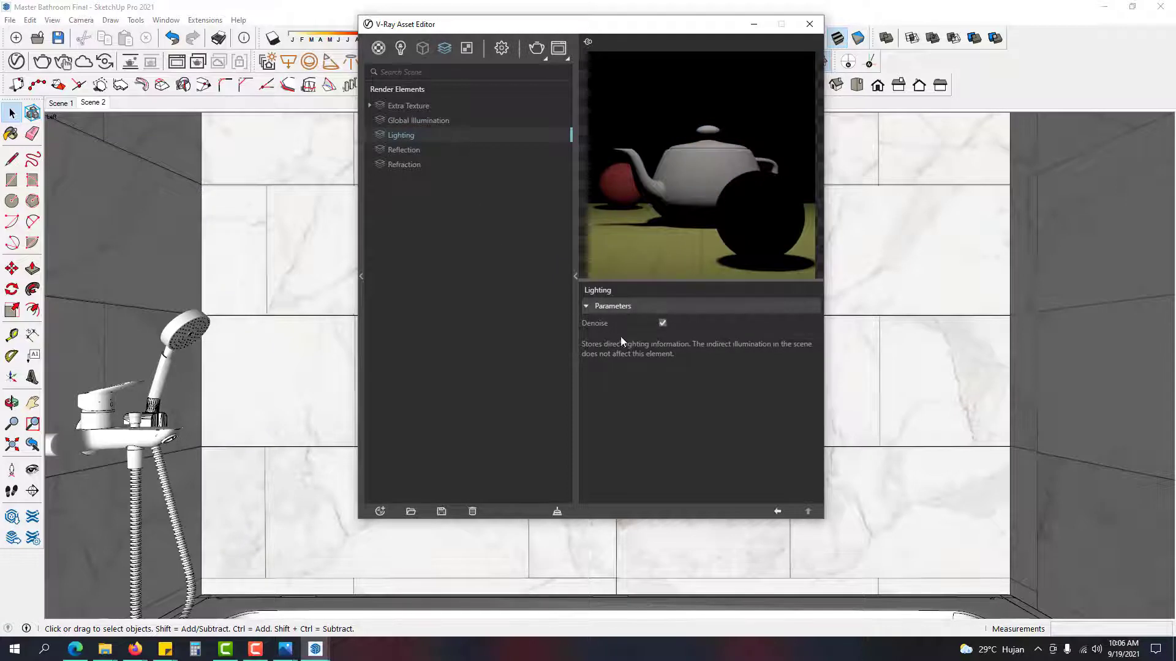
click(412, 150)
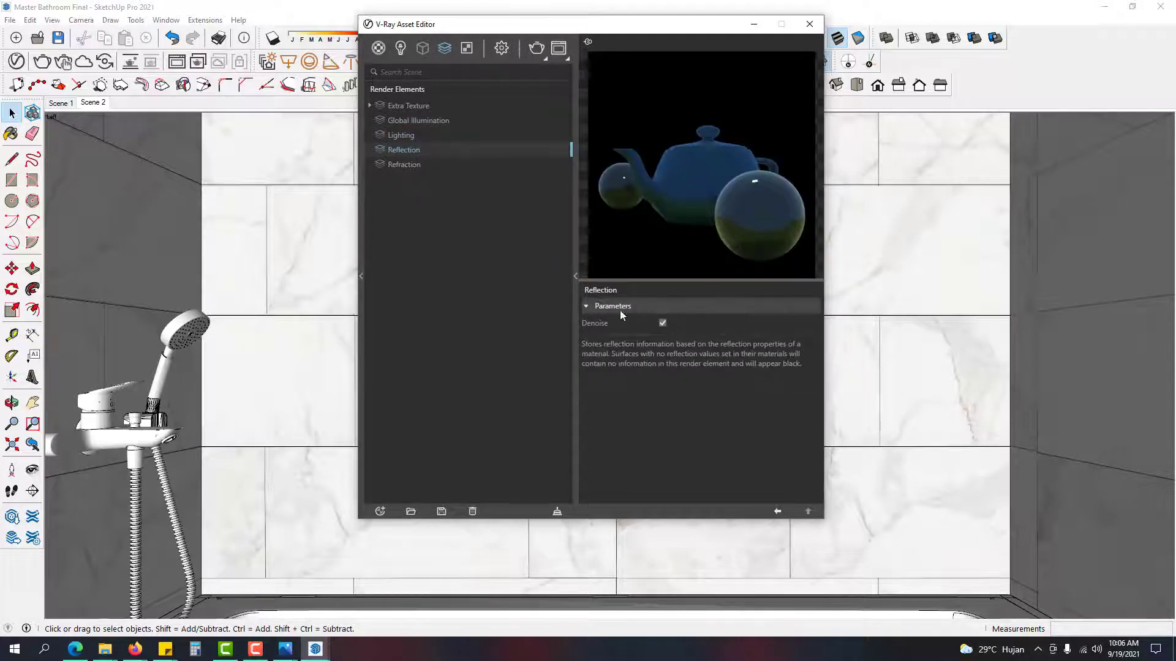
click(407, 165)
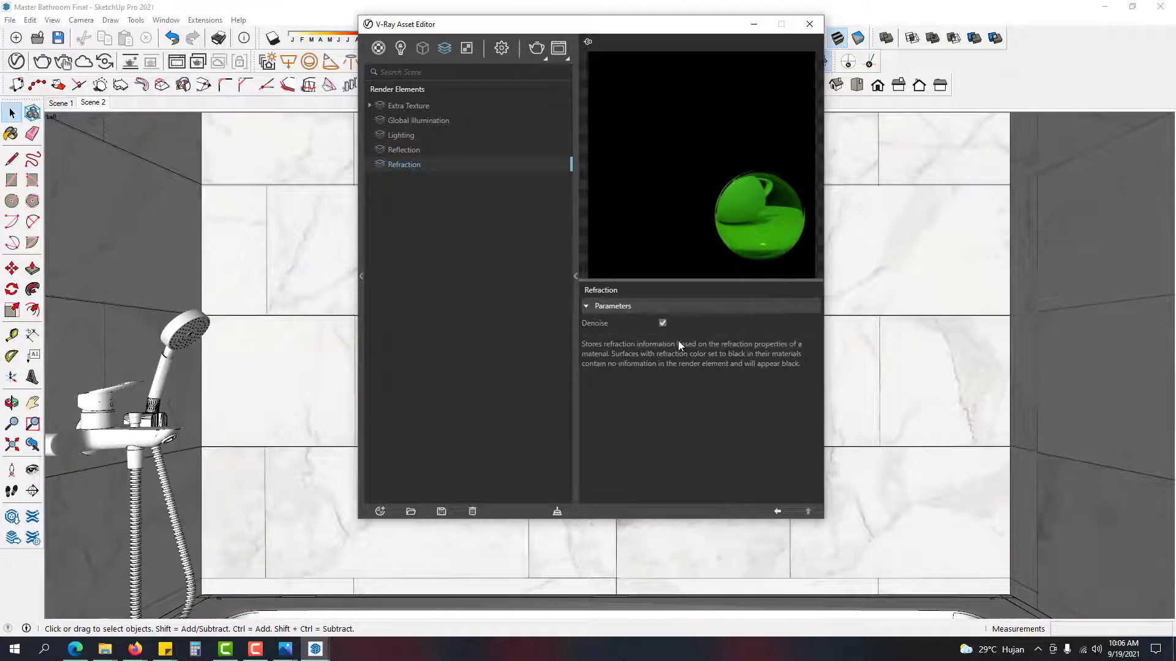
Step: Check the camera exposure and environment sections of the render settings, and collapse them again
click(499, 47)
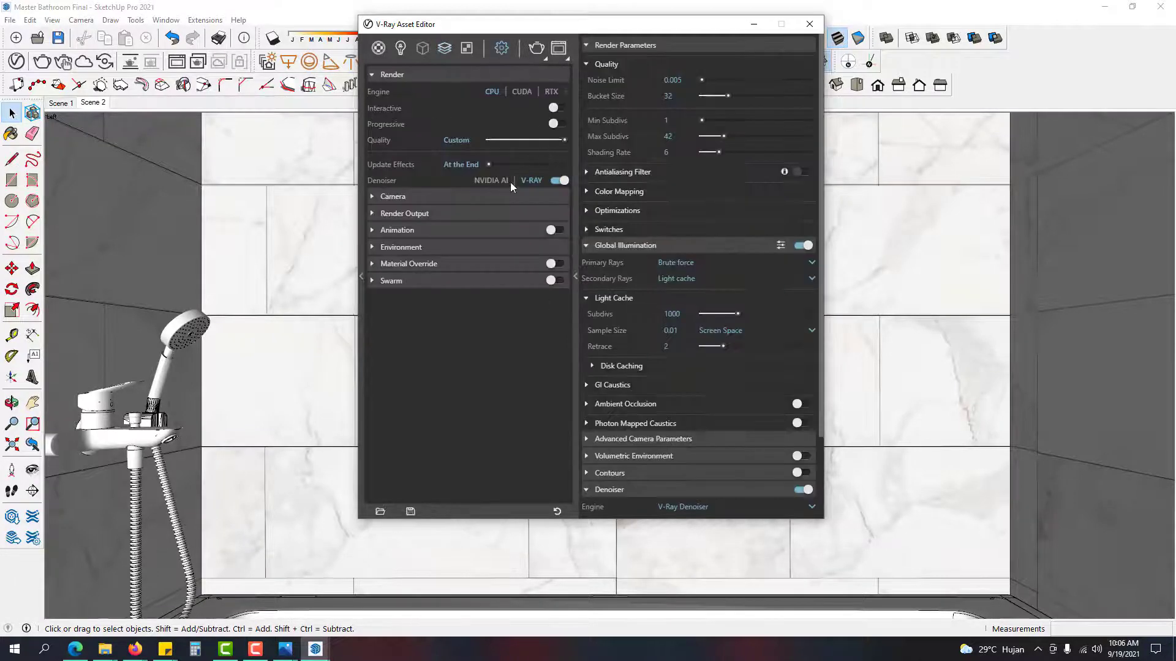
click(483, 197)
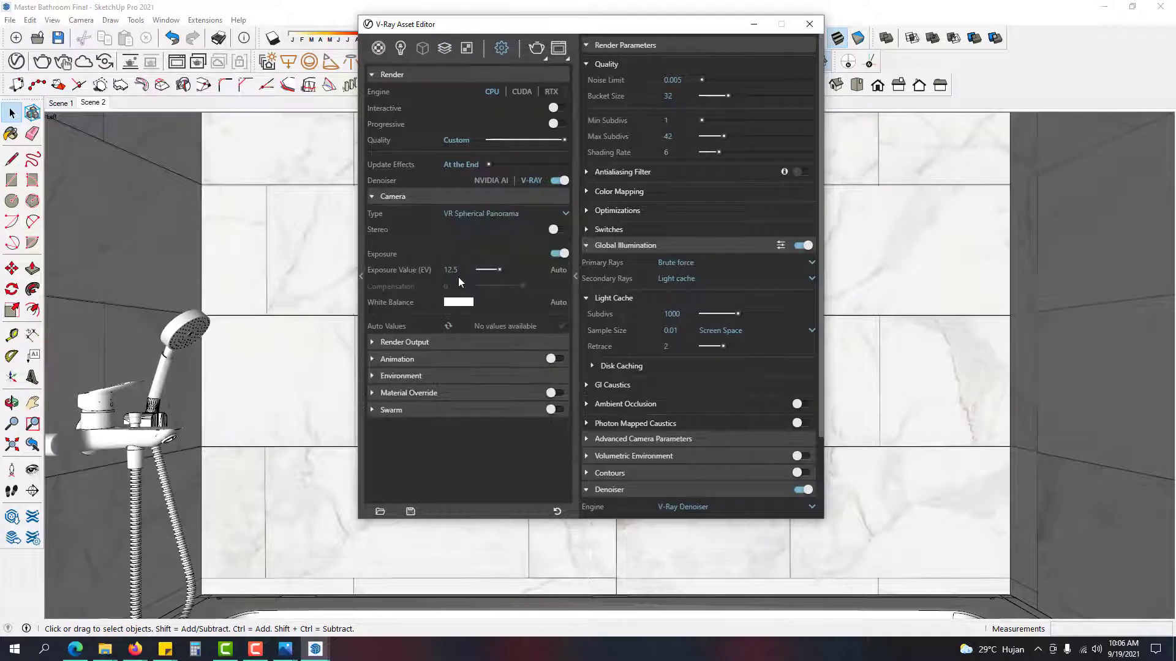
click(461, 195)
click(461, 246)
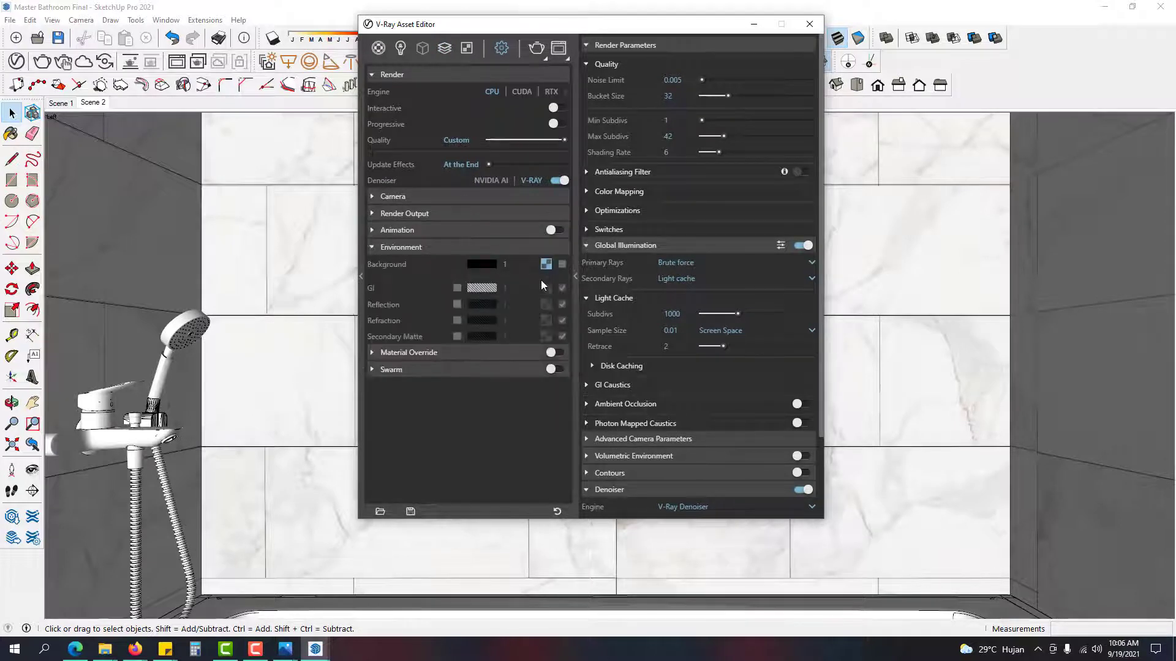
click(490, 248)
Step: Review the parameters of the scene's mesh lights, window and first soap-niche rectangle lights, and sphere light
click(402, 50)
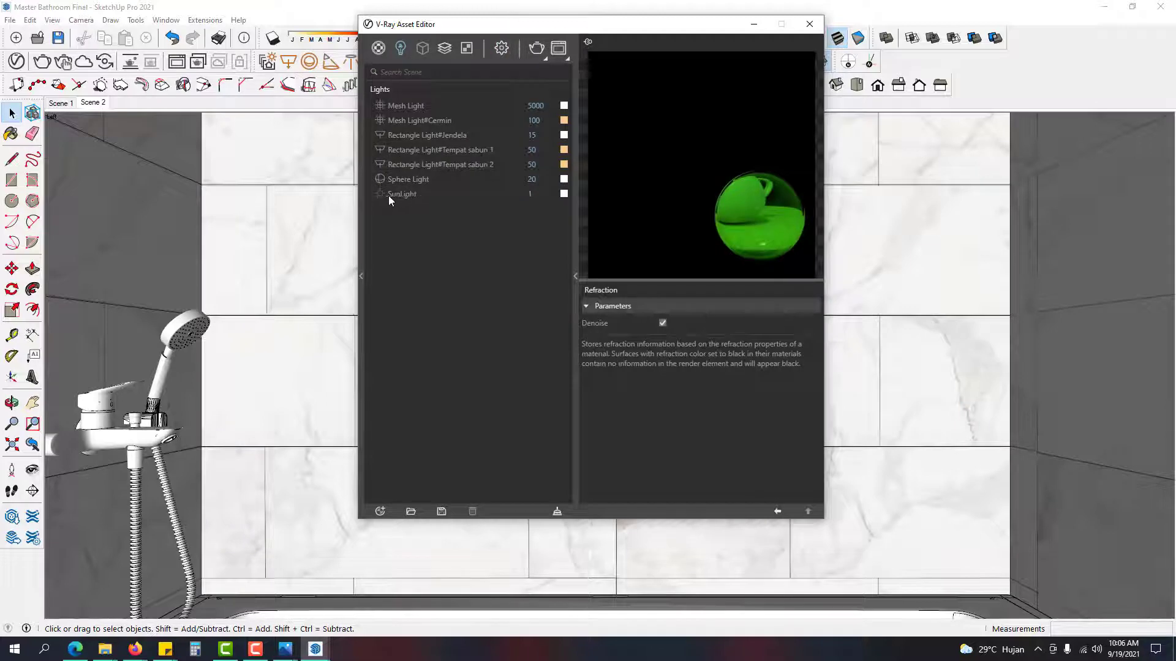
click(423, 108)
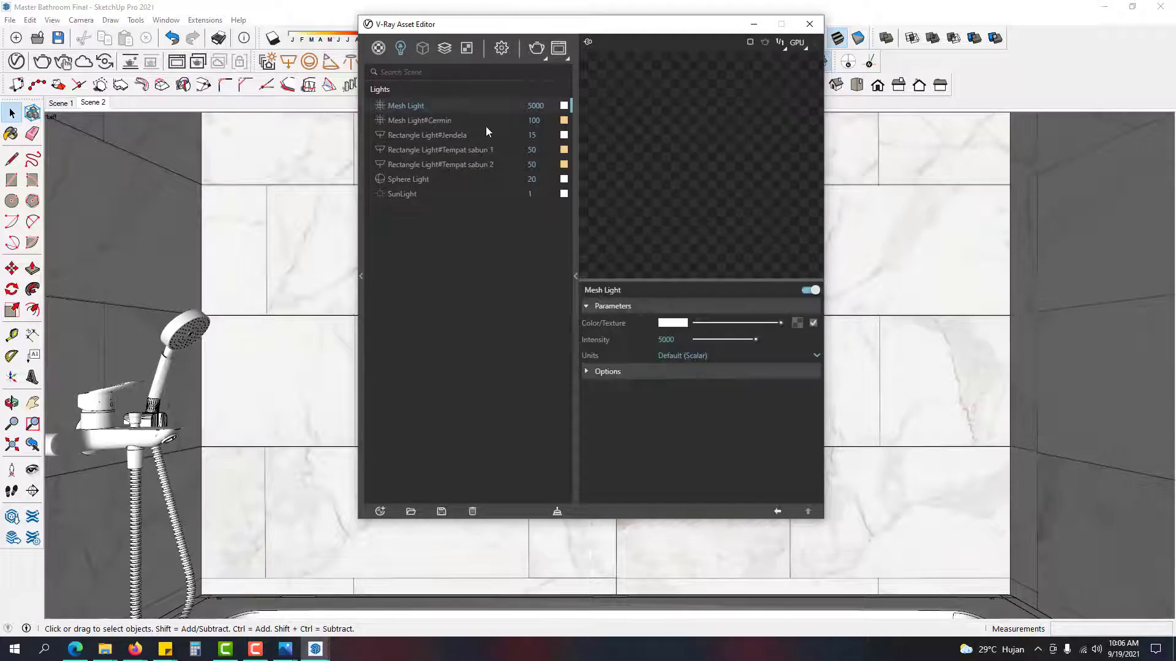
click(465, 121)
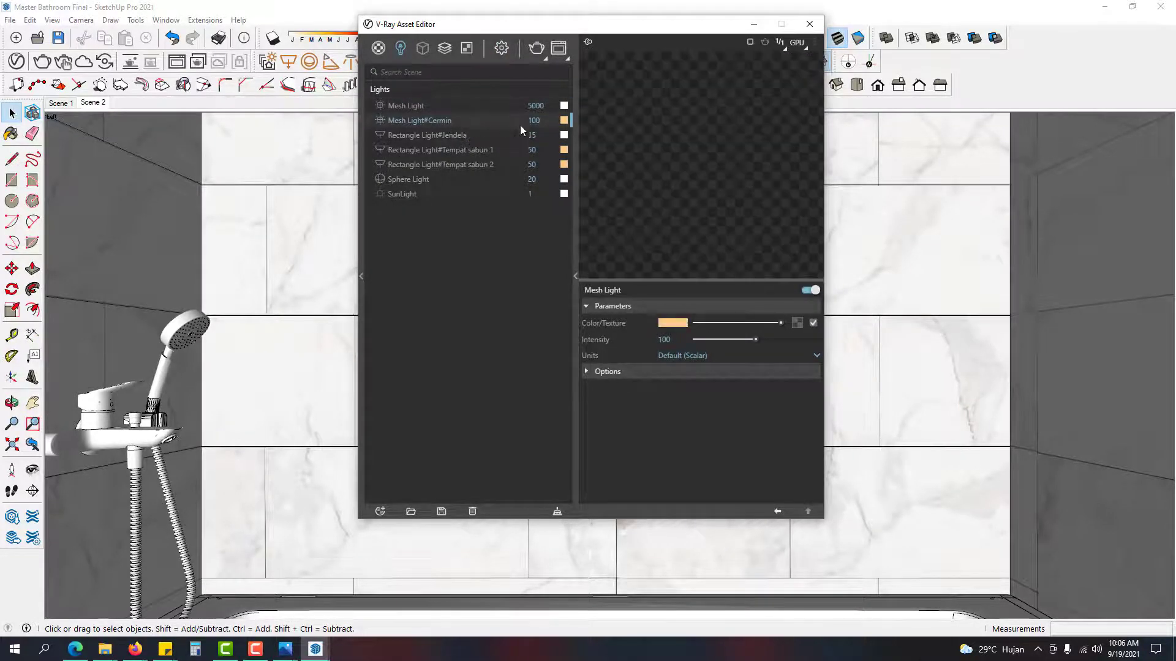
click(467, 136)
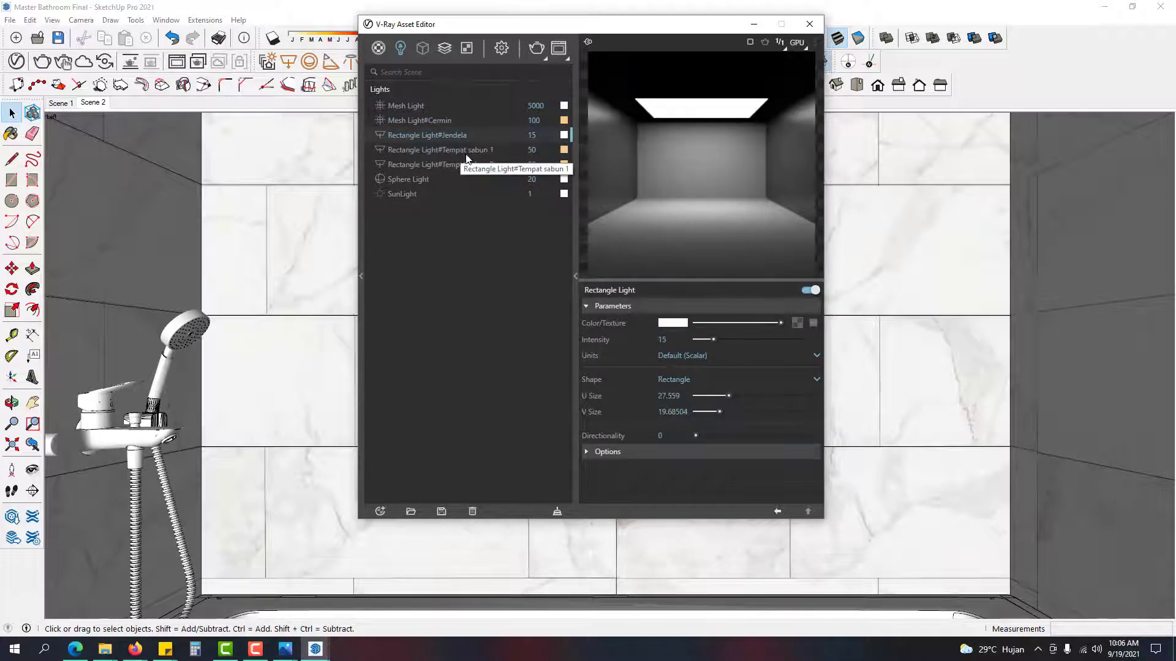
click(469, 154)
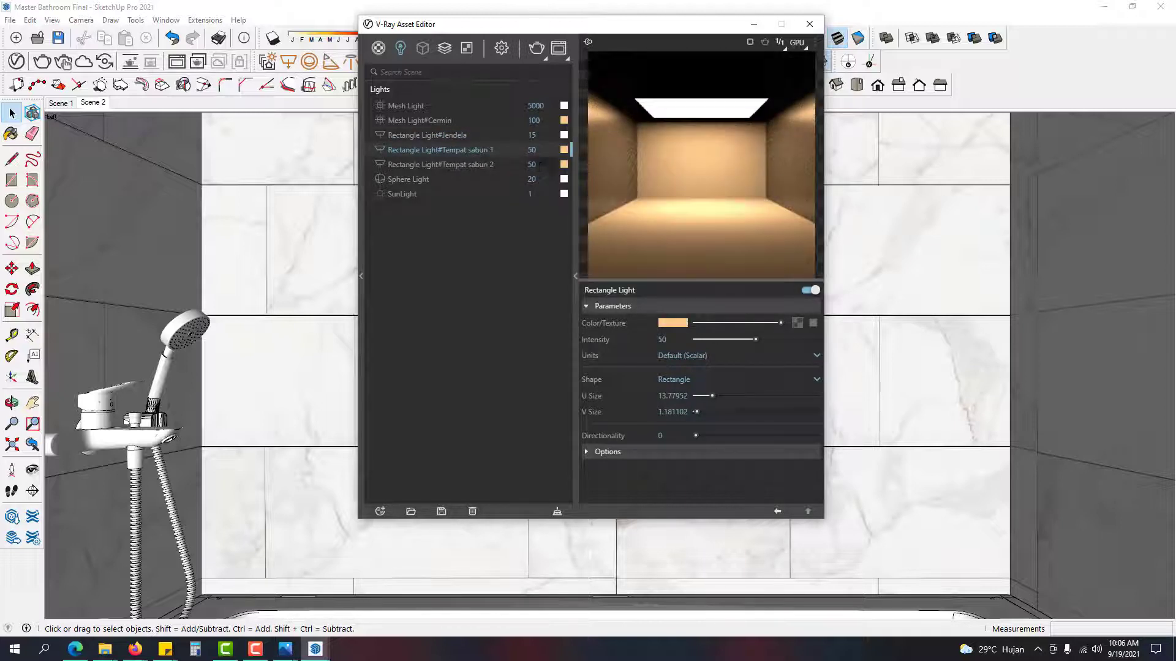
click(430, 179)
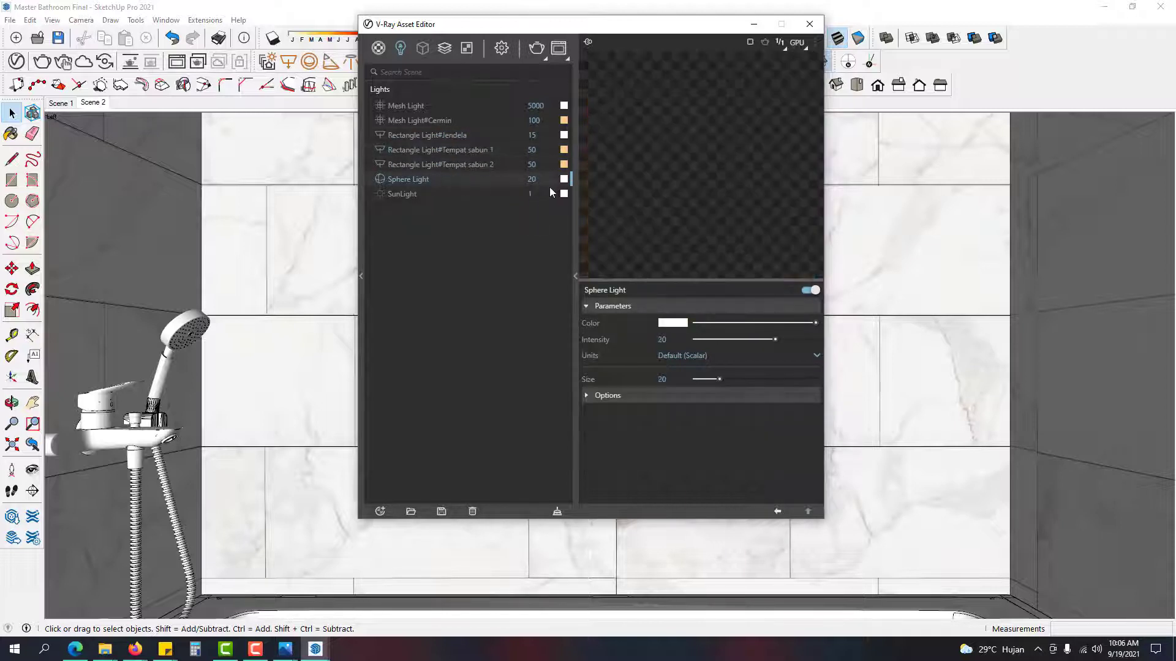
Step: Close the V-Ray Asset Editor, render the Scene 2 panorama, and enable the upper Exposure correction layer in the frame buffer
click(501, 52)
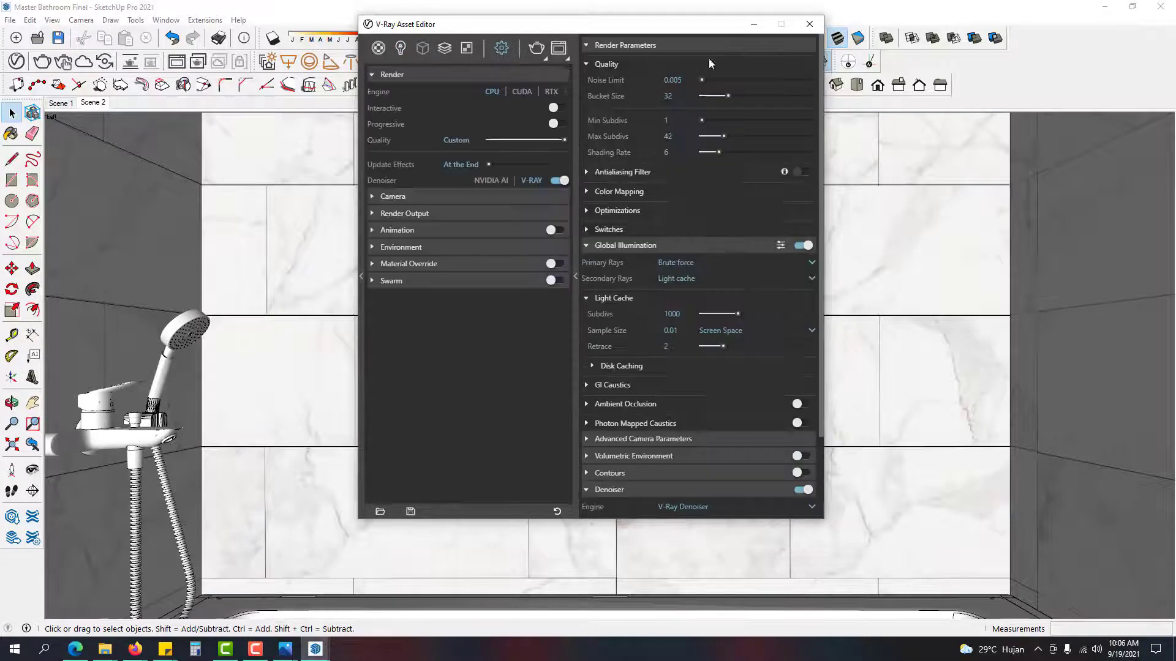
click(808, 25)
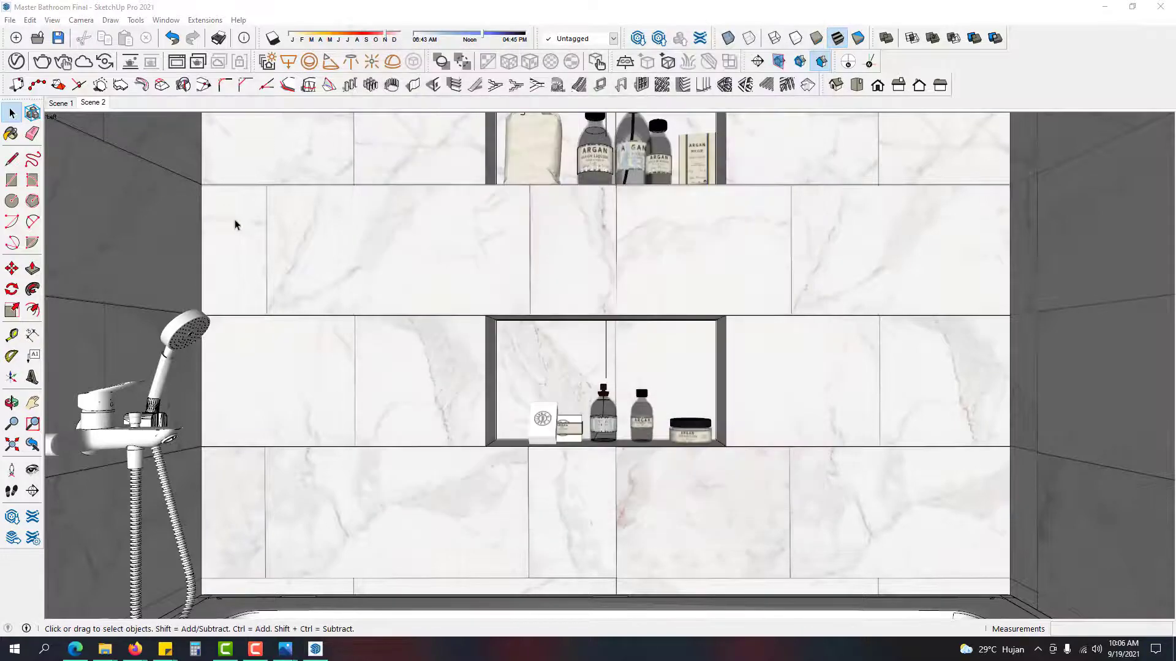
click(43, 63)
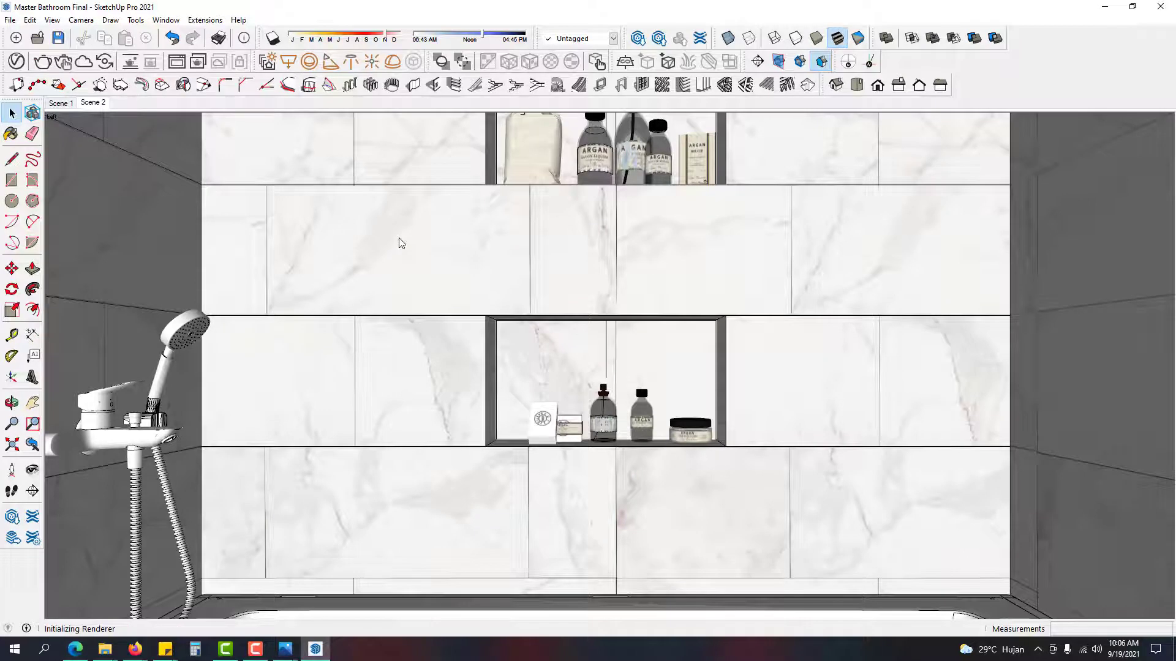
mouse_move(287, 648)
click(340, 574)
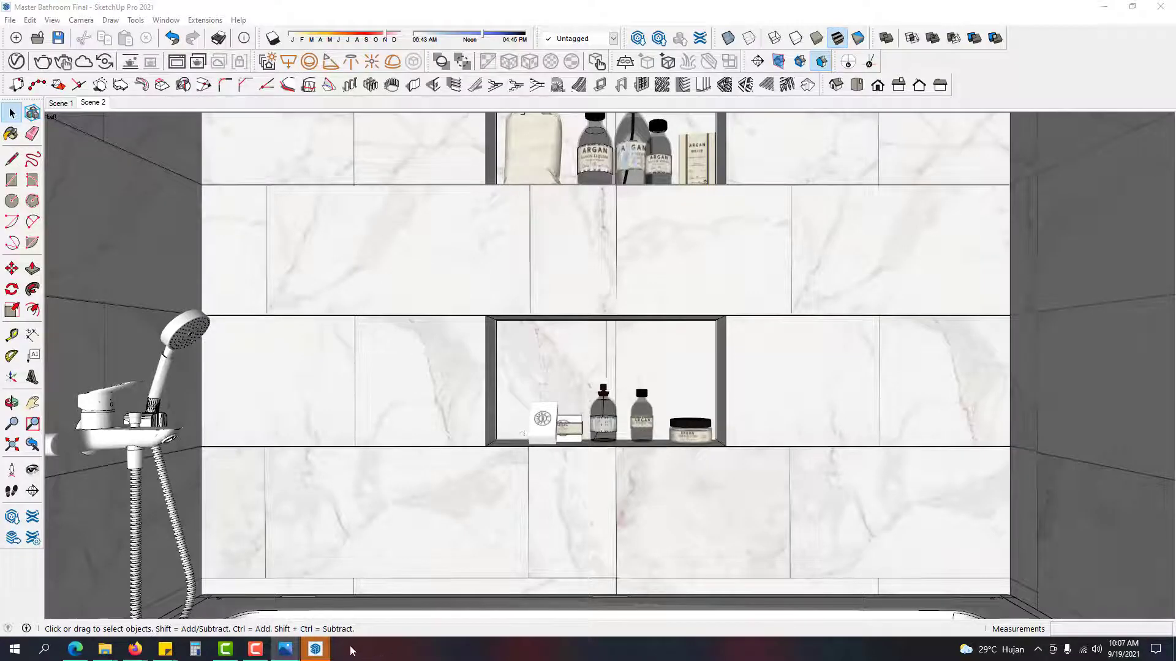
mouse_move(315, 650)
click(373, 584)
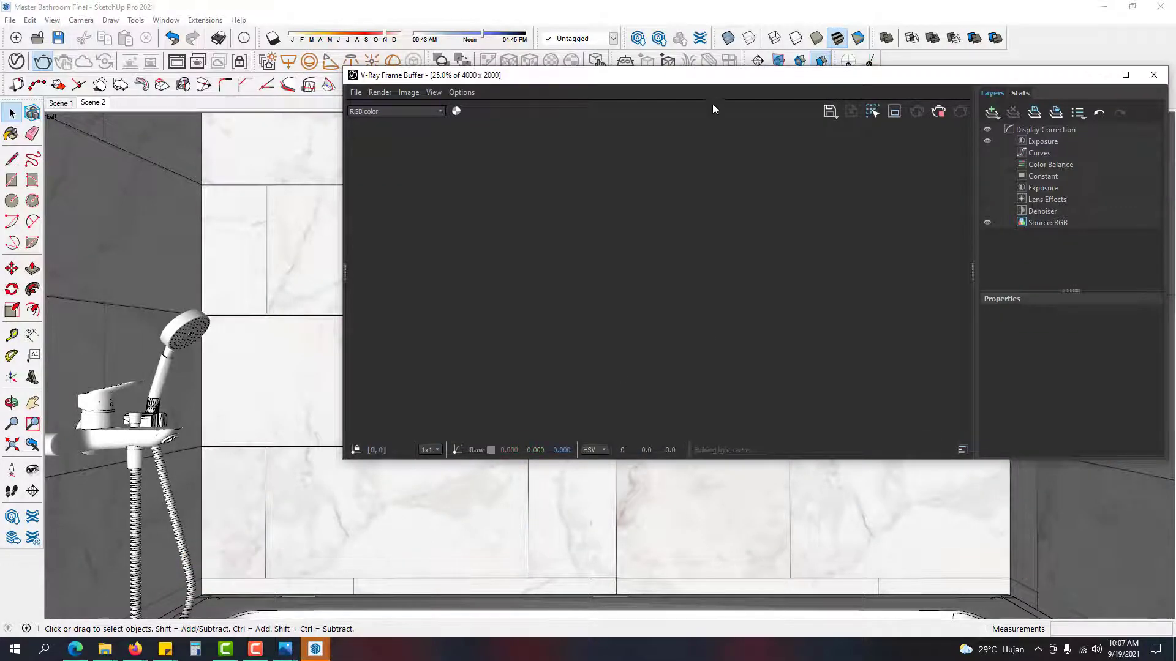
drag(693, 84, 580, 95)
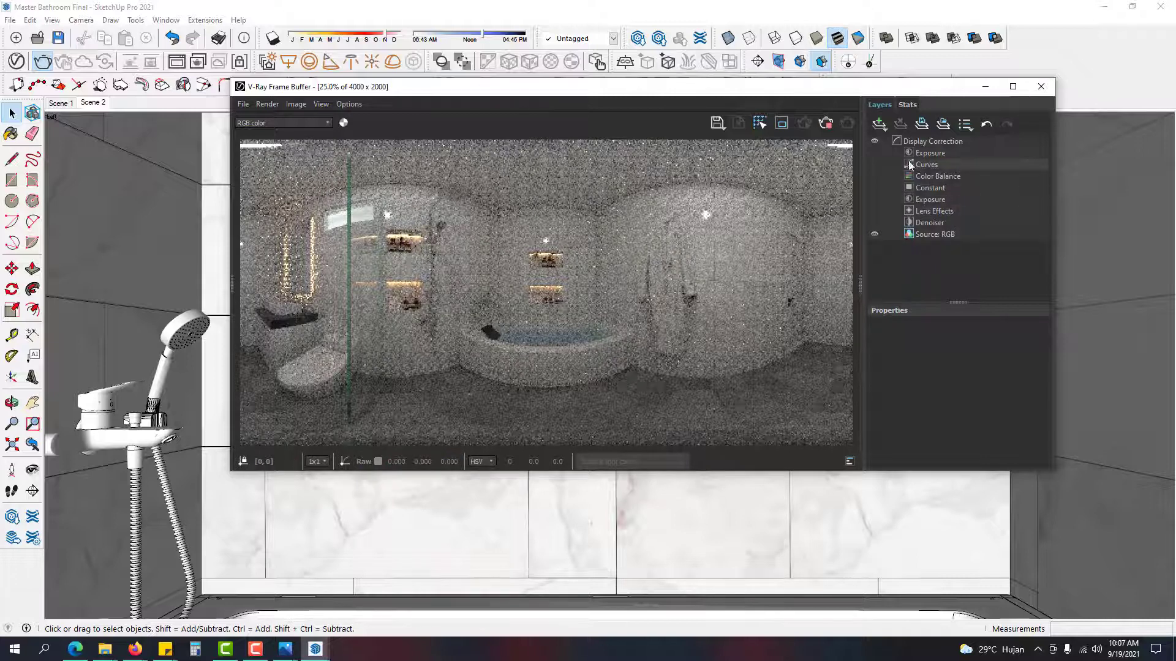
click(873, 153)
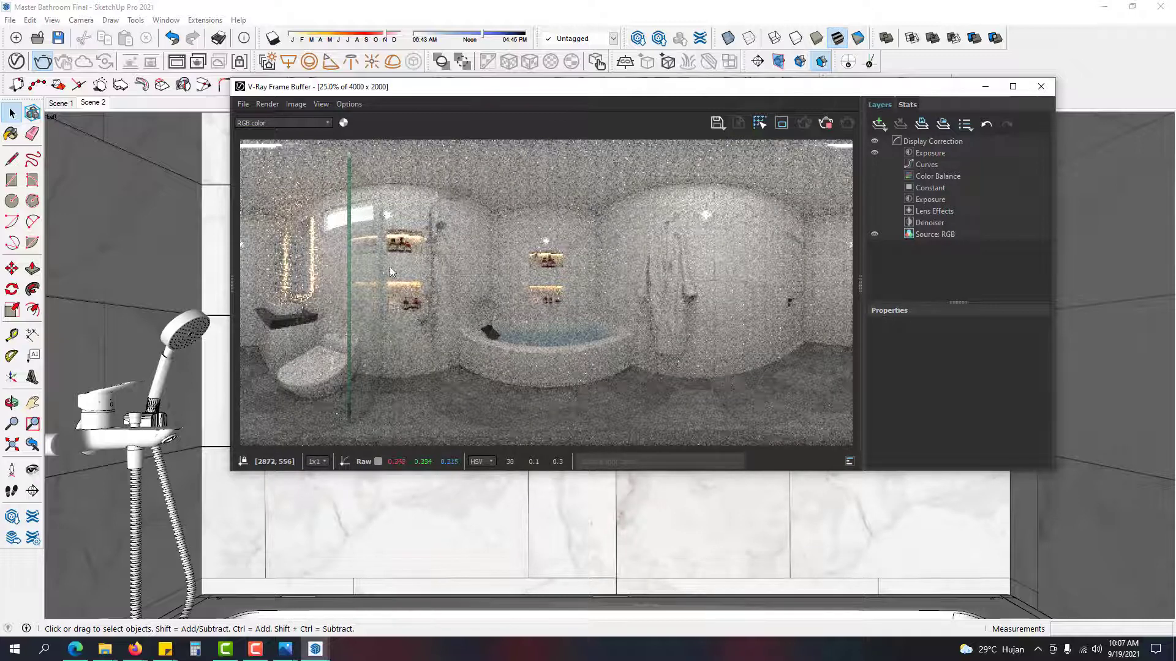
Step: Compare the panorama render with the finished Mater Bathroom Panorama.png in Photos, and close the frame buffer
mouse_move(285, 647)
click(367, 589)
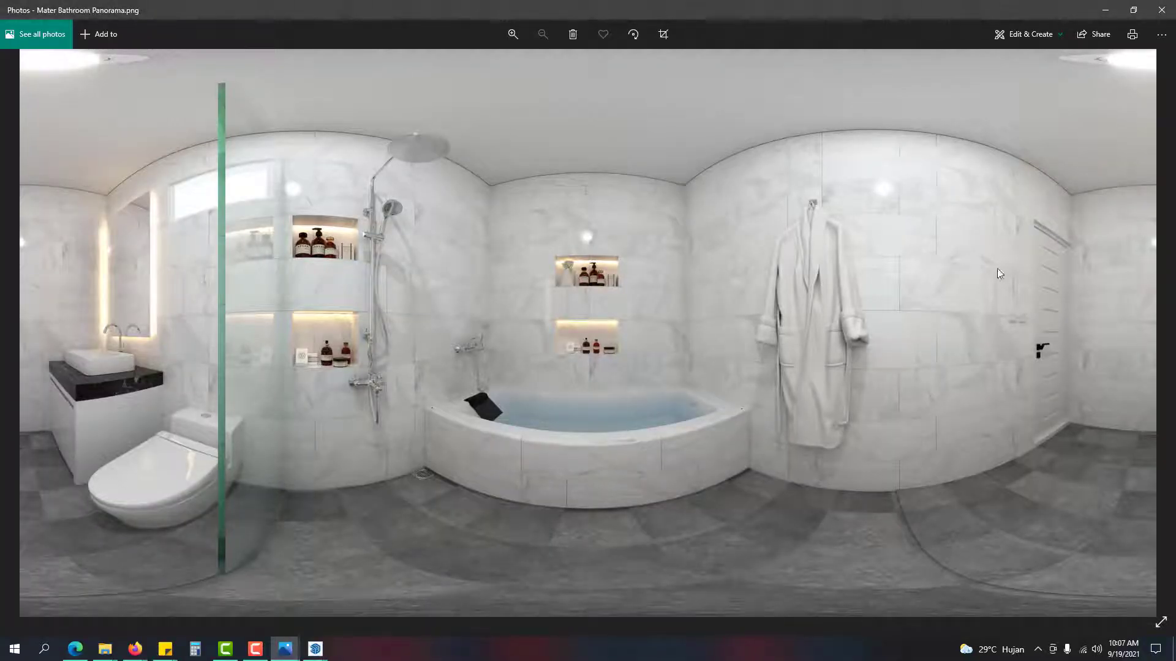
click(1105, 10)
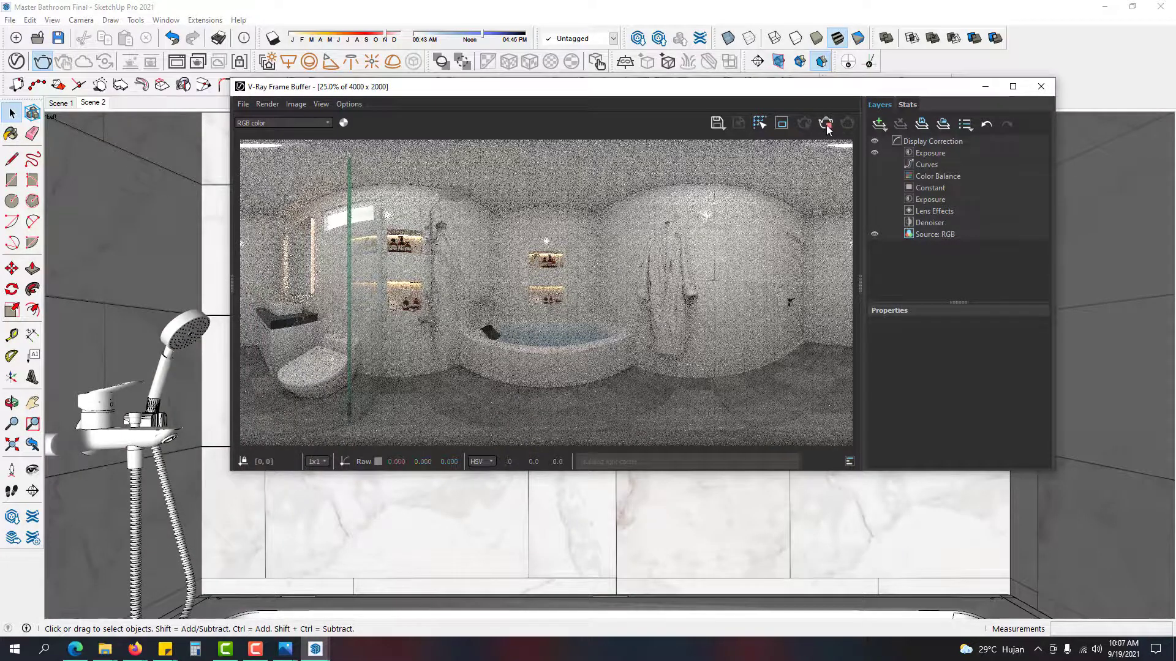
click(1041, 86)
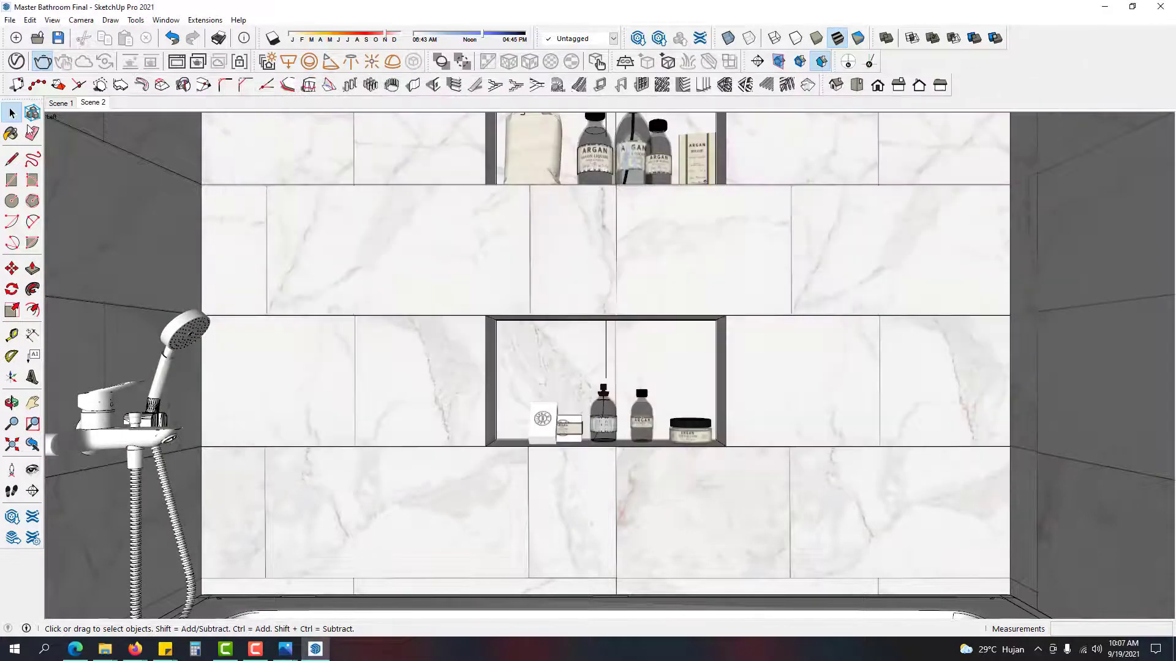
Step: Switch to Scene 1 and set the V-Ray camera type to Standard, with the render output settings expanded
click(60, 103)
click(16, 61)
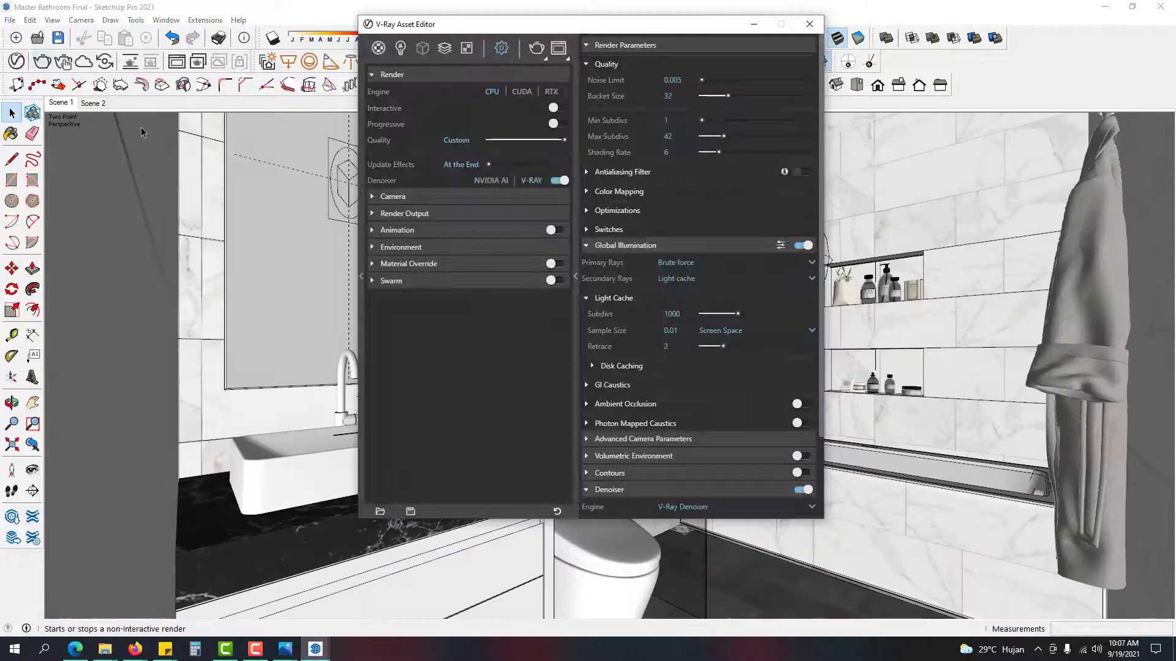
click(508, 214)
click(458, 197)
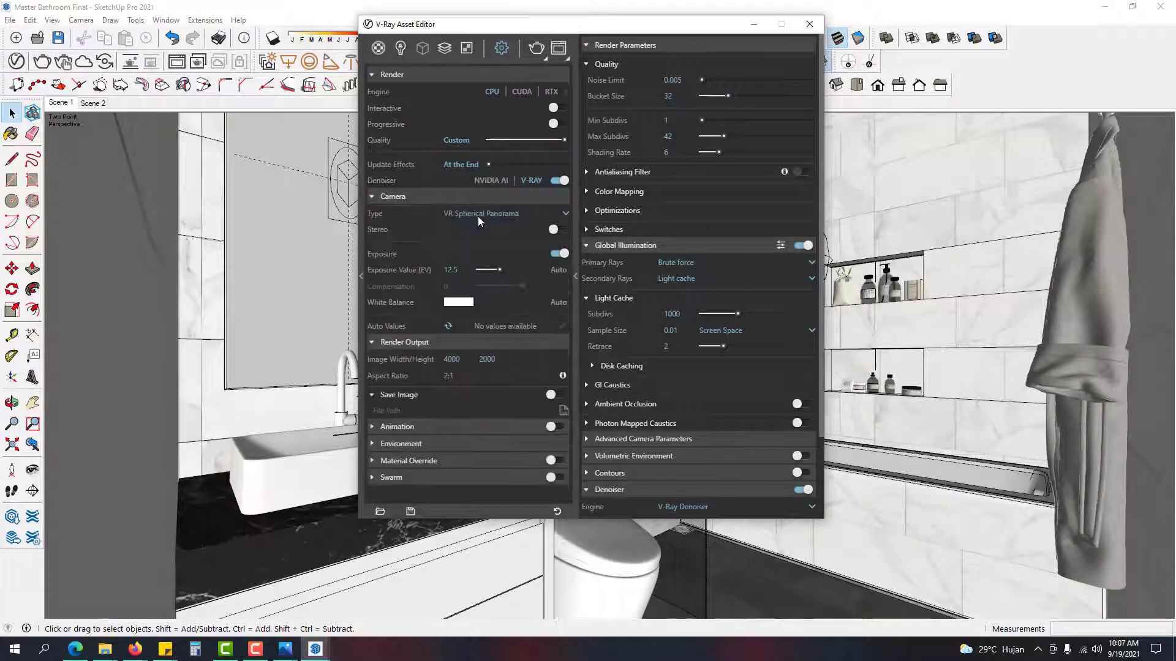
click(479, 219)
click(487, 228)
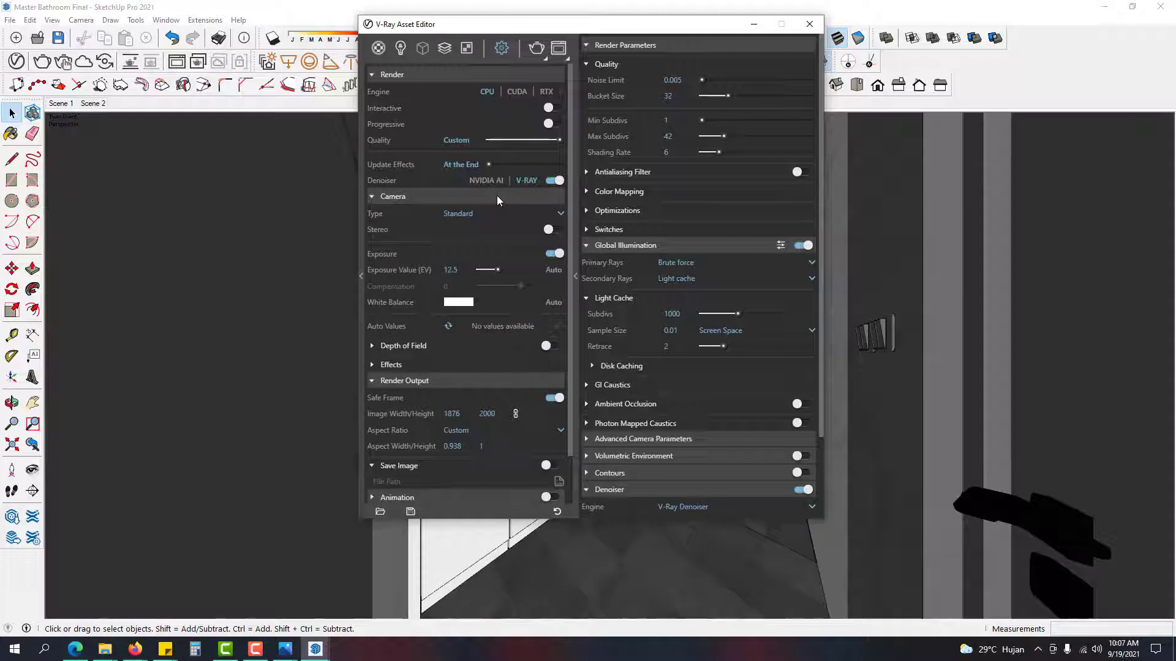
click(498, 196)
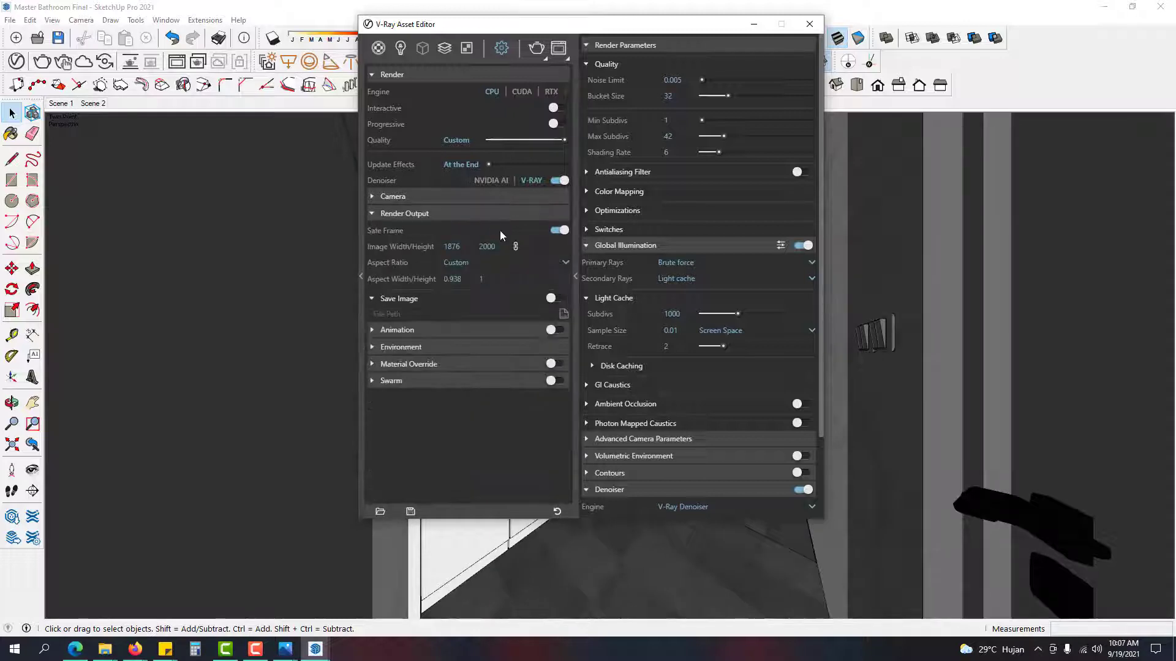
Step: Close the Asset Editor and start a V-Ray render of the standard camera view
click(809, 24)
click(43, 62)
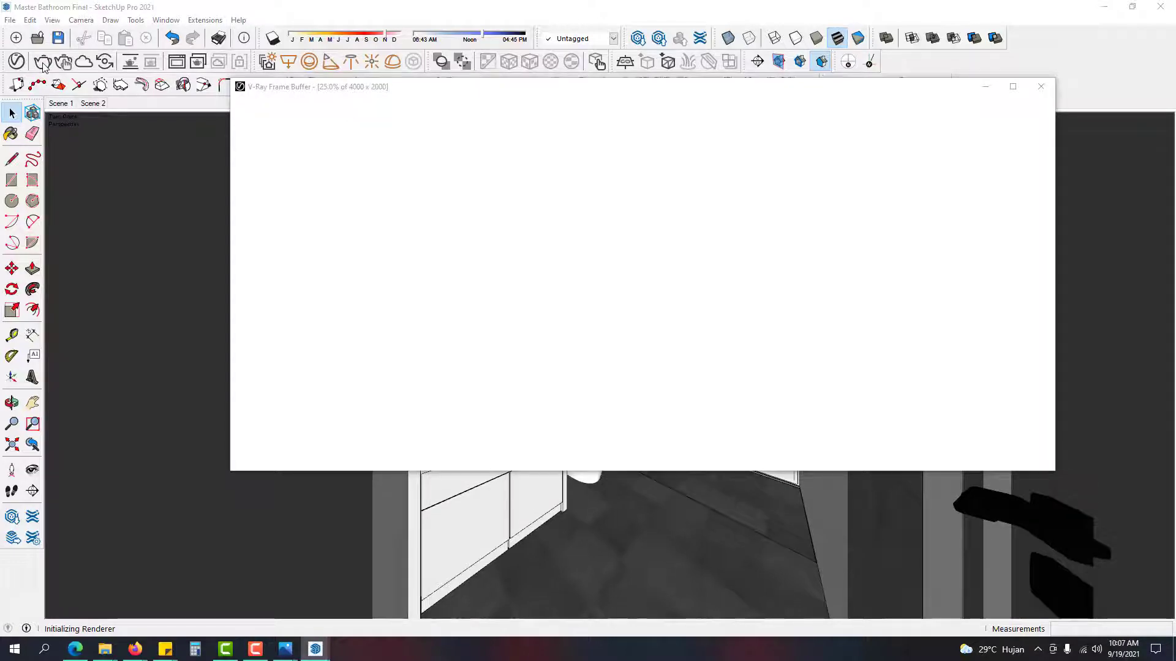
click(43, 65)
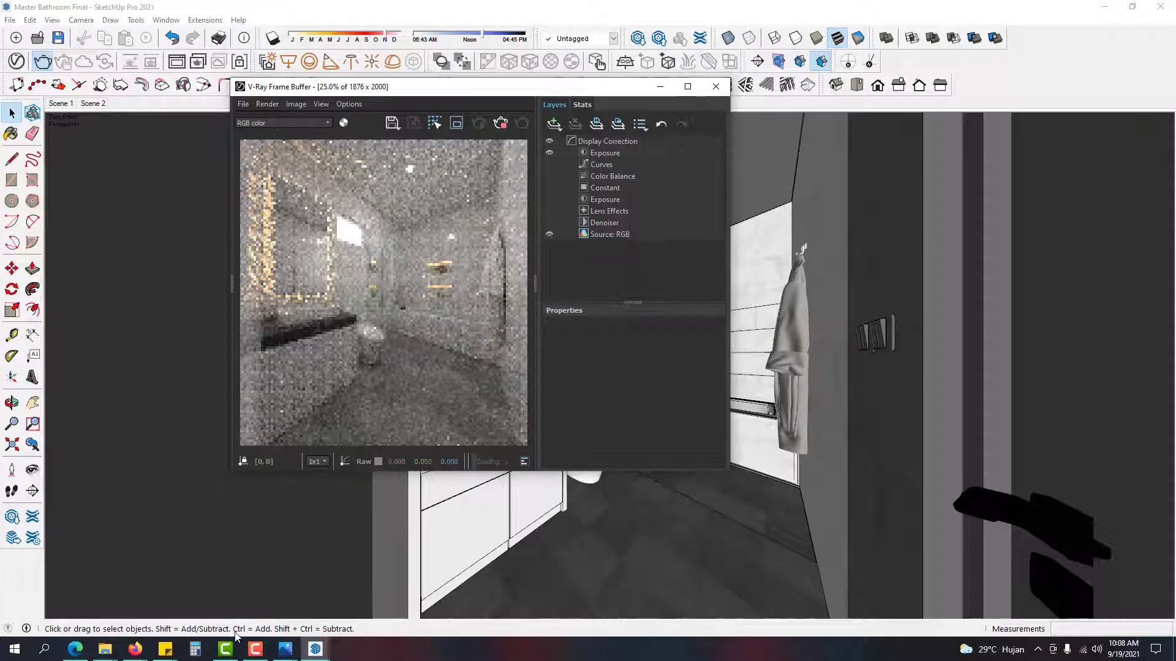
Step: Compare the running render side by side with the finished Master Bathroom.png in Photos, and stop the render
click(285, 649)
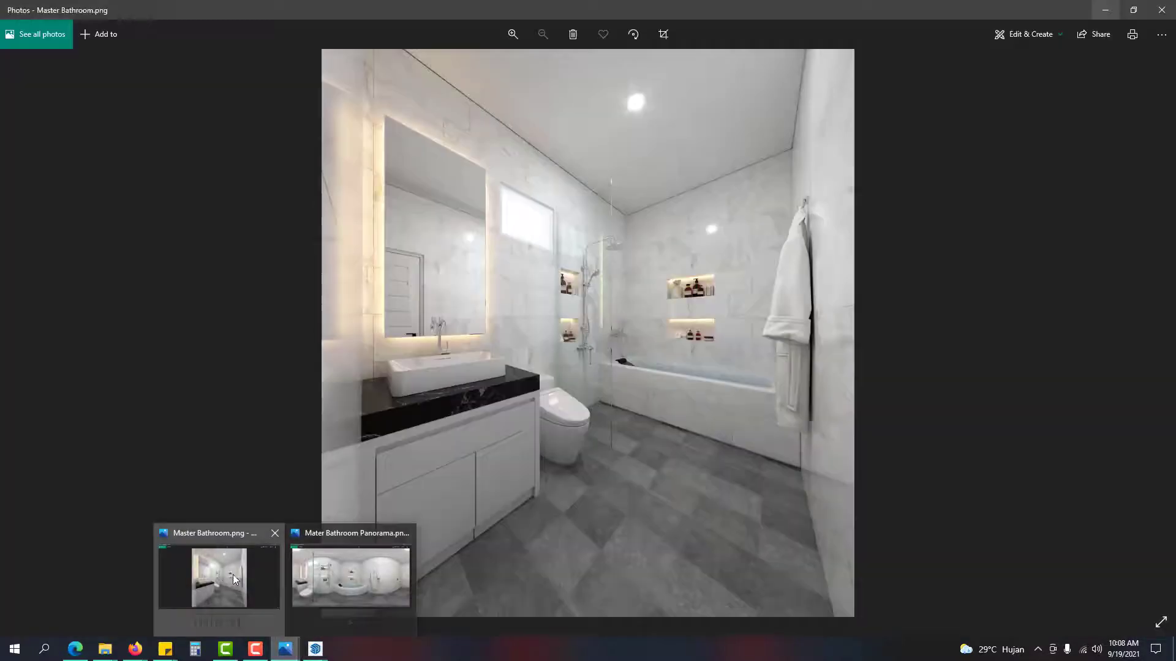
click(232, 579)
mouse_move(913, 2)
mouse_down()
mouse_move(915, 68)
mouse_move(782, 108)
mouse_move(692, 91)
mouse_up()
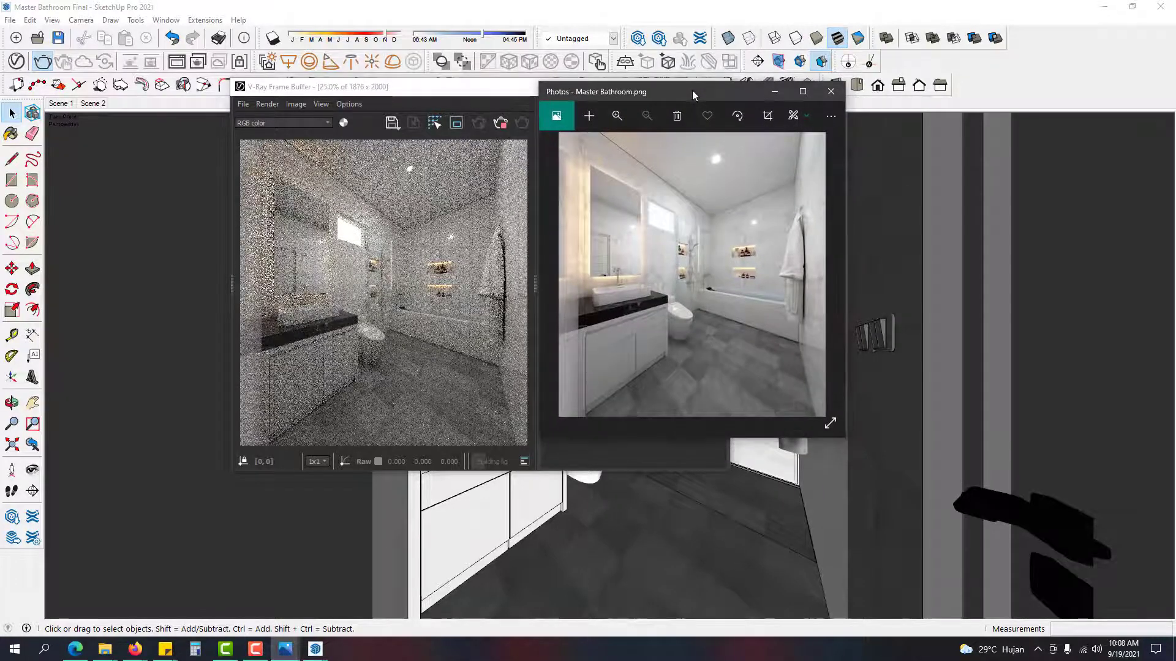
drag(845, 437, 949, 520)
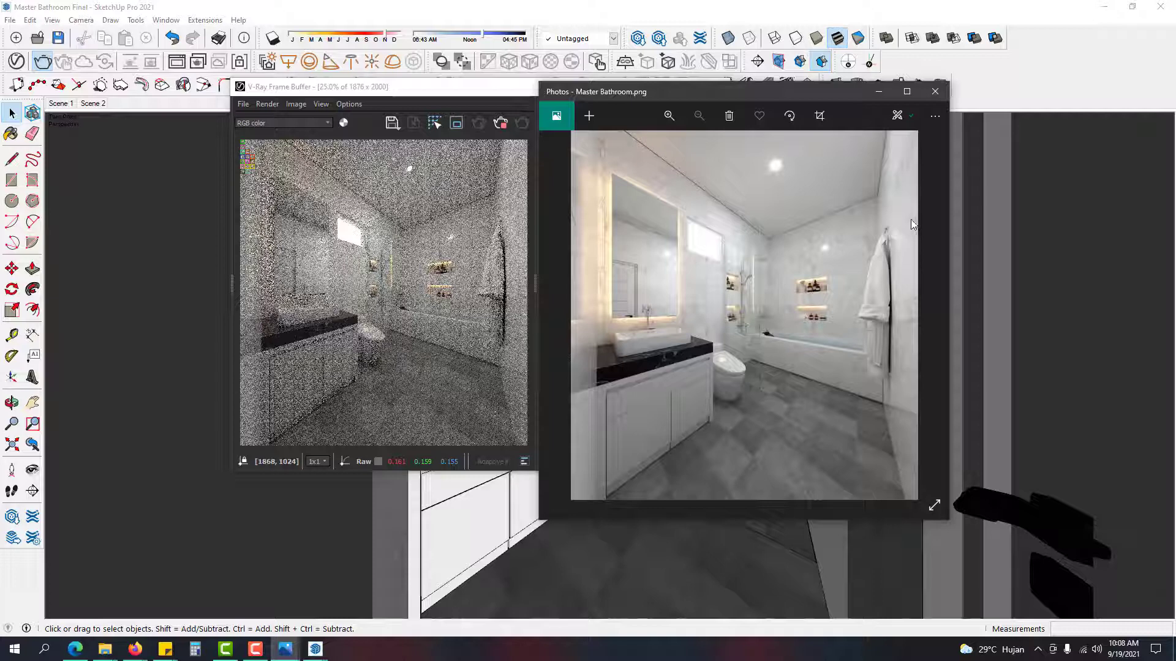
click(878, 93)
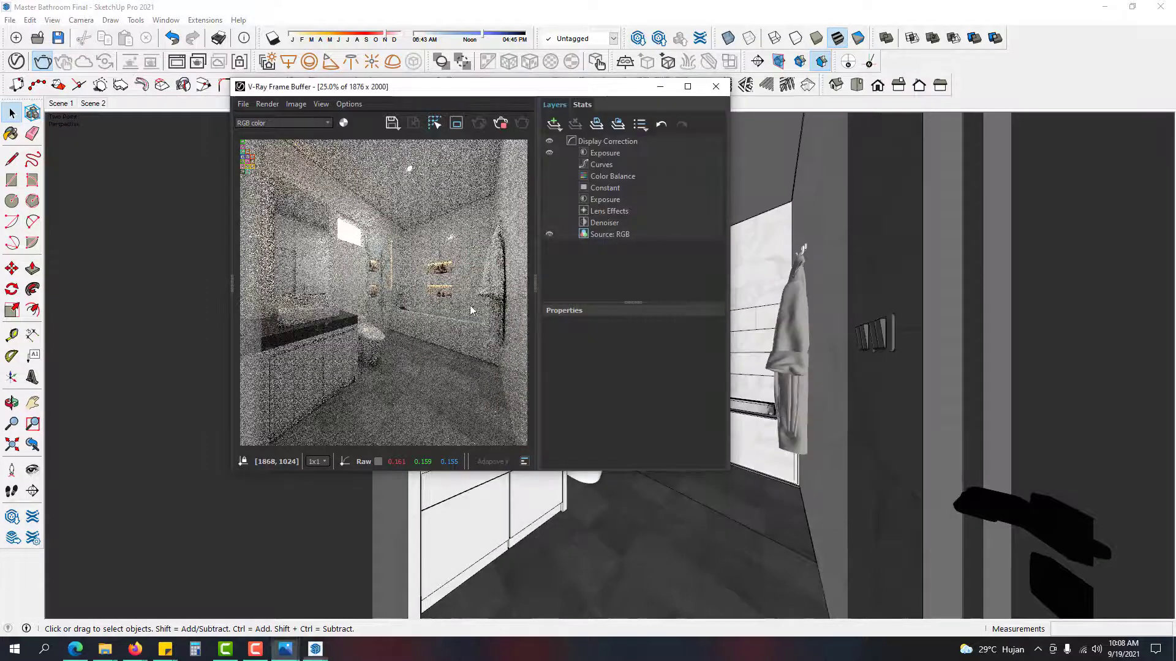
click(501, 127)
click(660, 88)
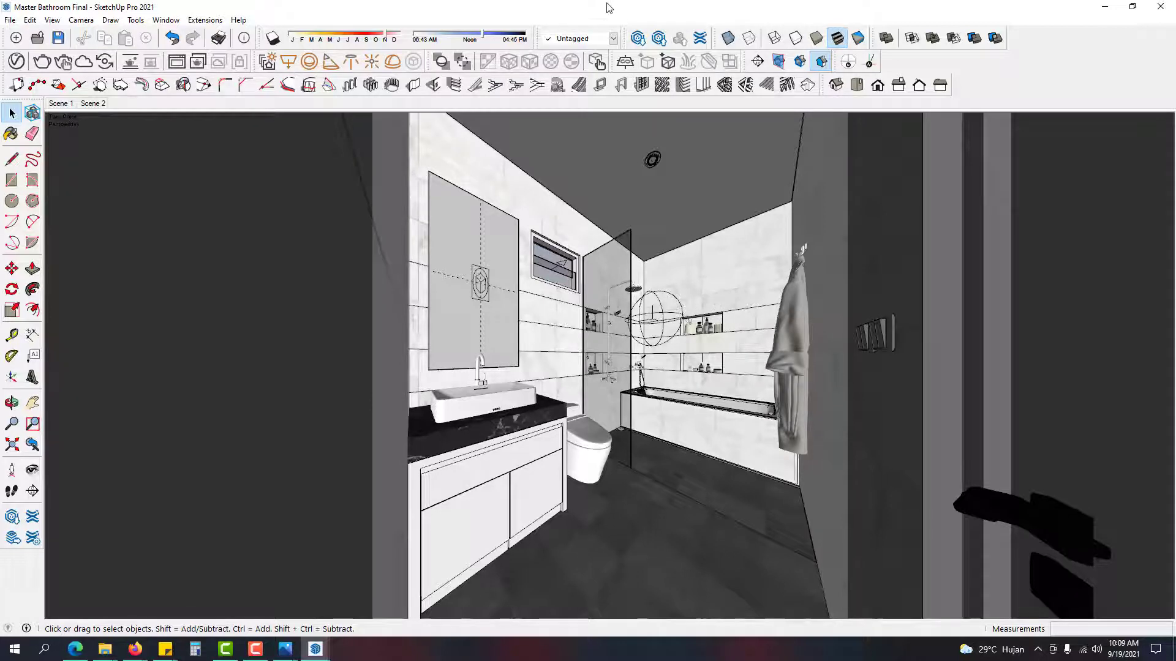
Step: Try to save the frame buffer render as PNG in the Master Bathroom project's Render folder Cam 1, checking the available image formats
click(177, 61)
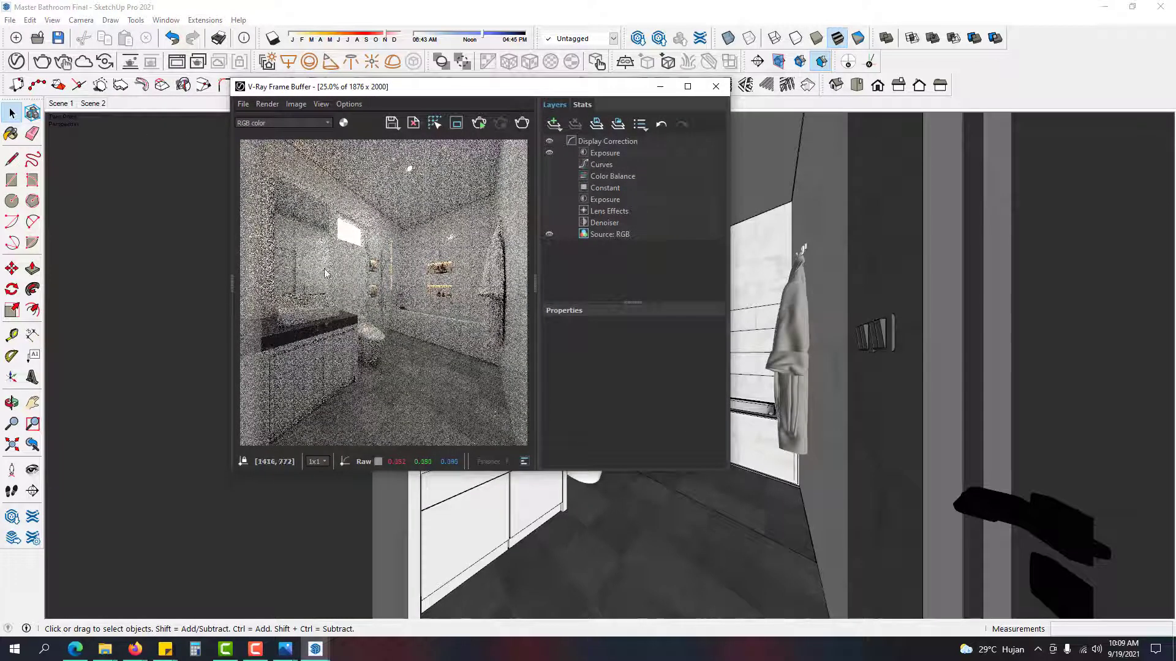
click(392, 126)
click(409, 151)
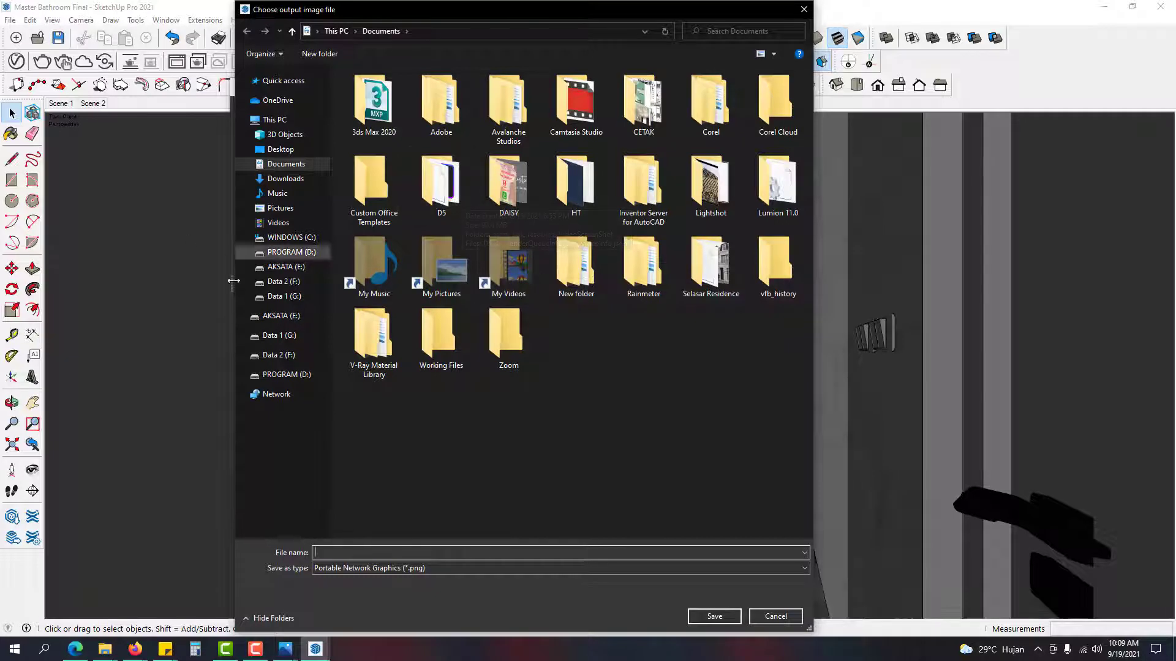
click(298, 82)
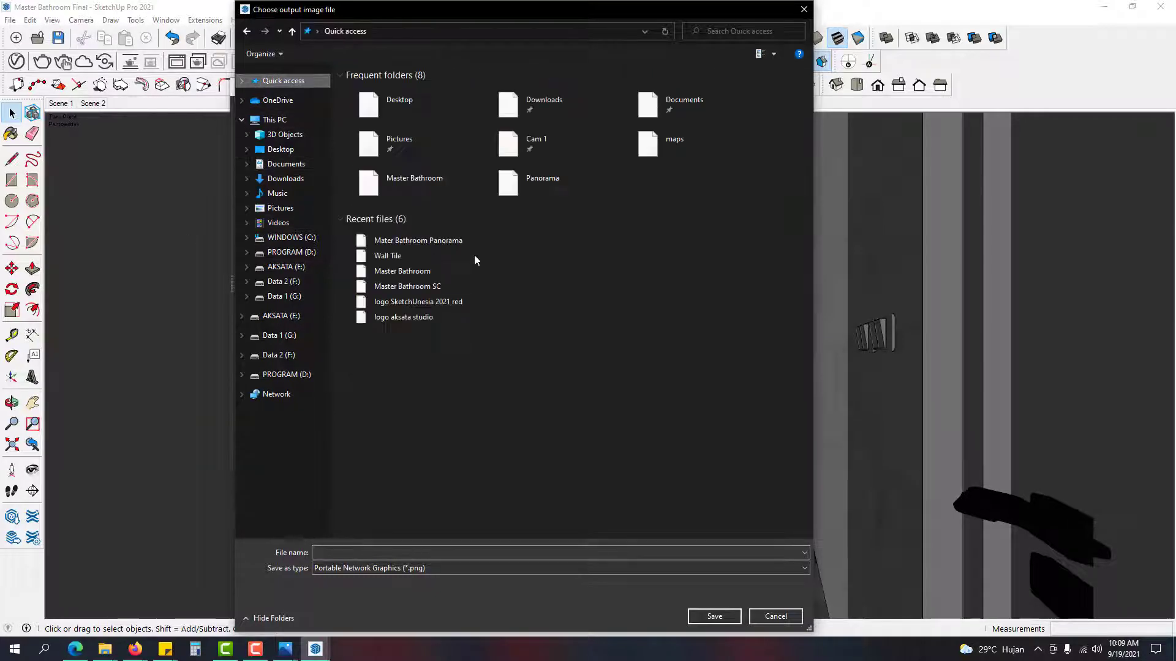
double_click(436, 184)
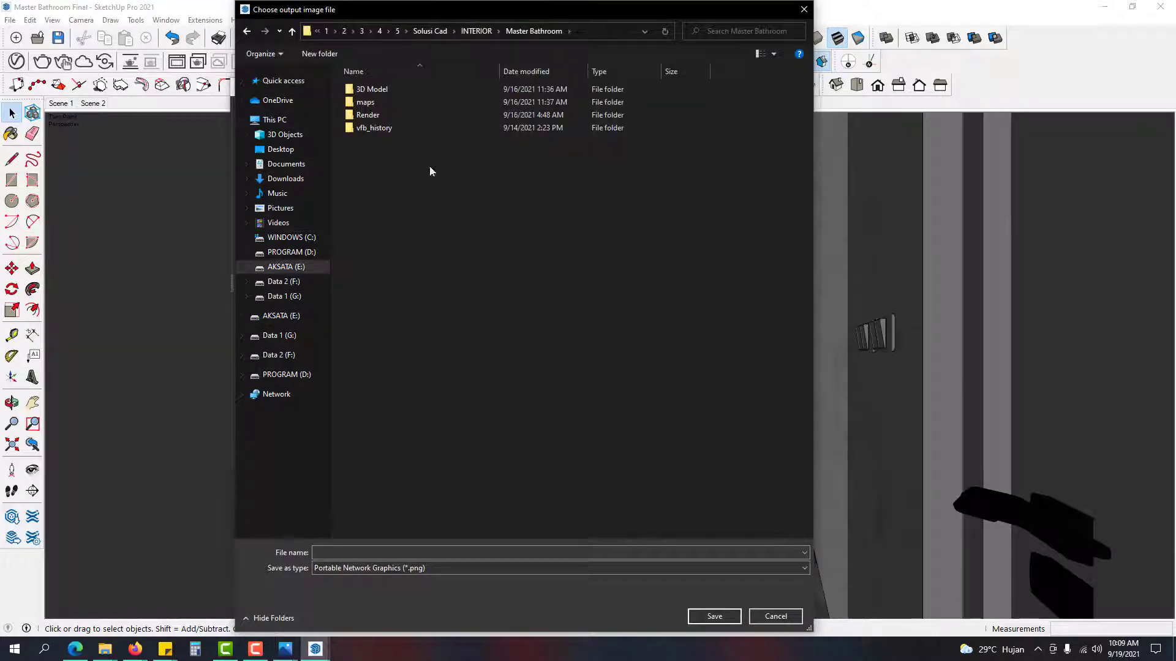
double_click(417, 114)
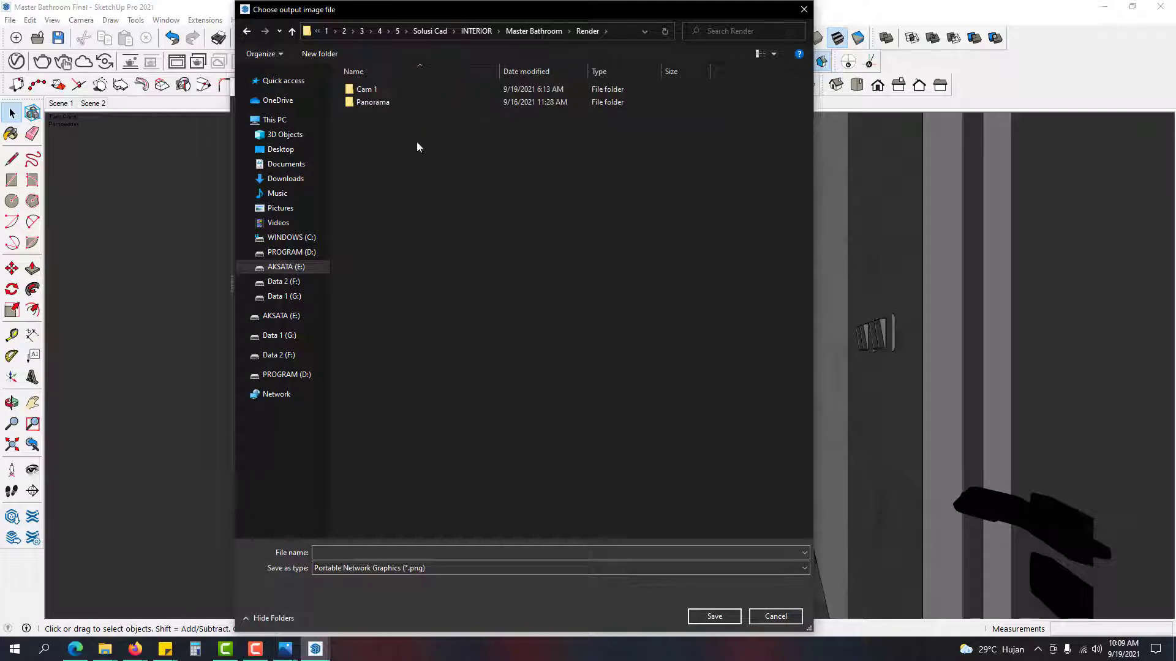
double_click(403, 91)
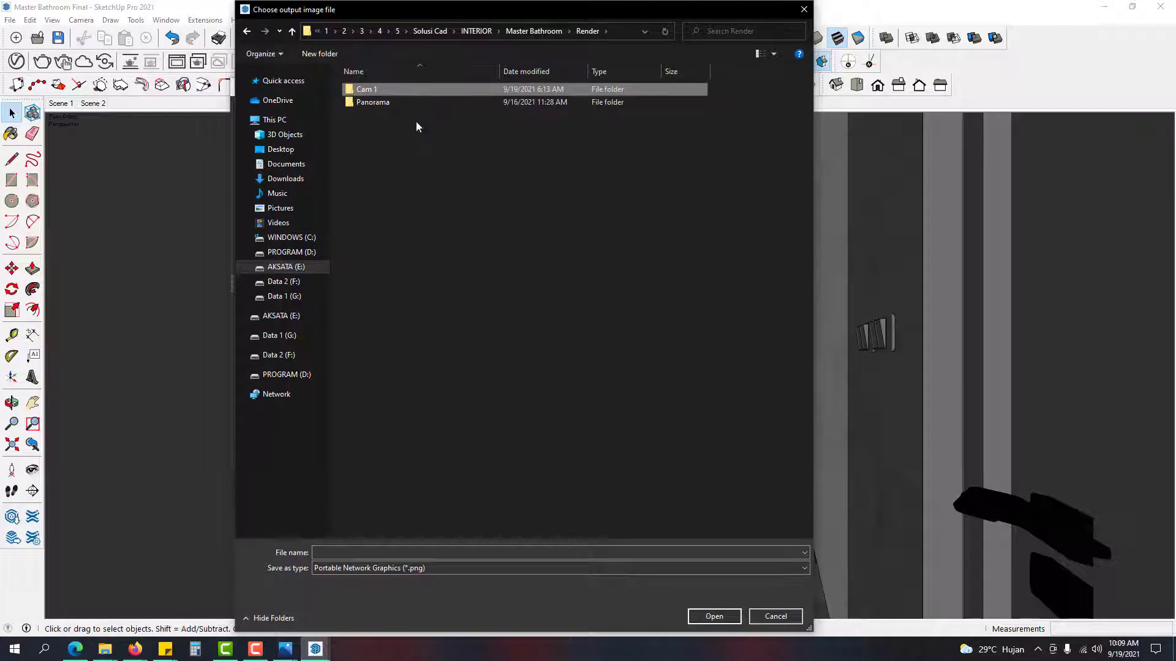
click(439, 570)
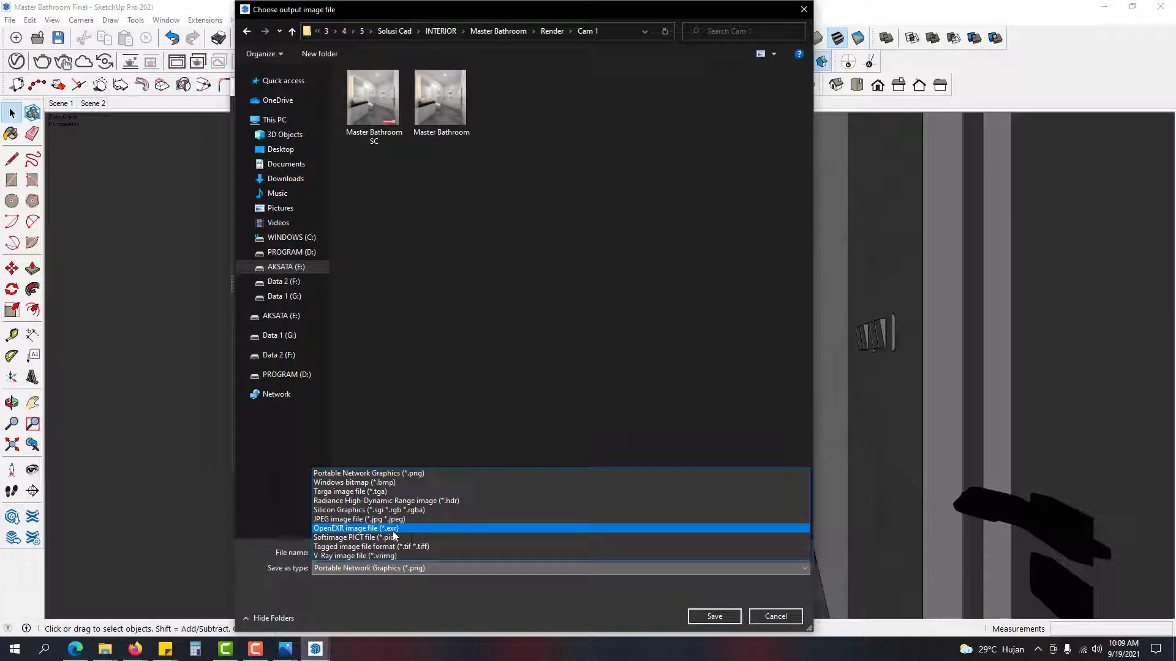
click(411, 474)
click(780, 620)
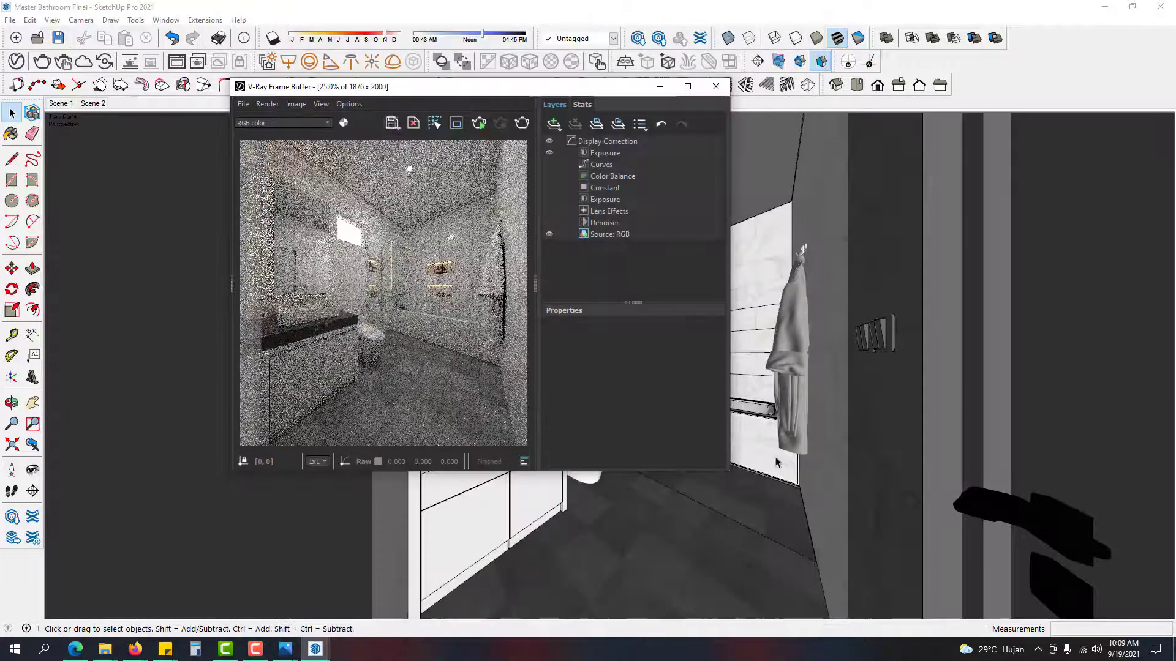
click(661, 87)
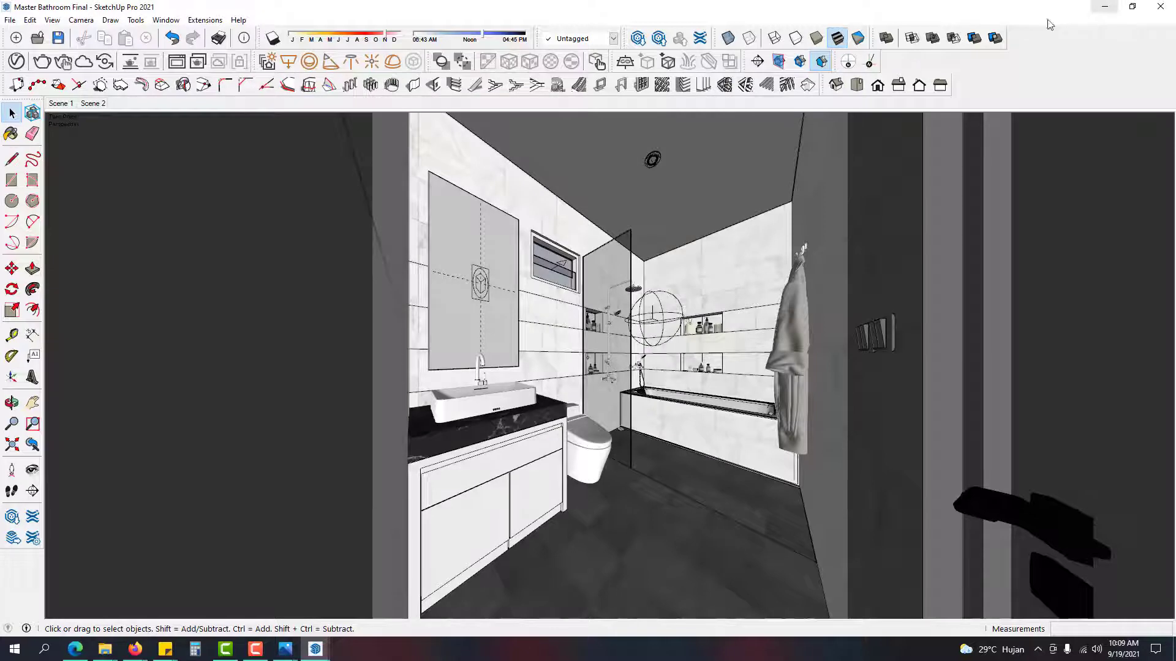
Step: Find and launch Photoshop CC from the system search
click(44, 649)
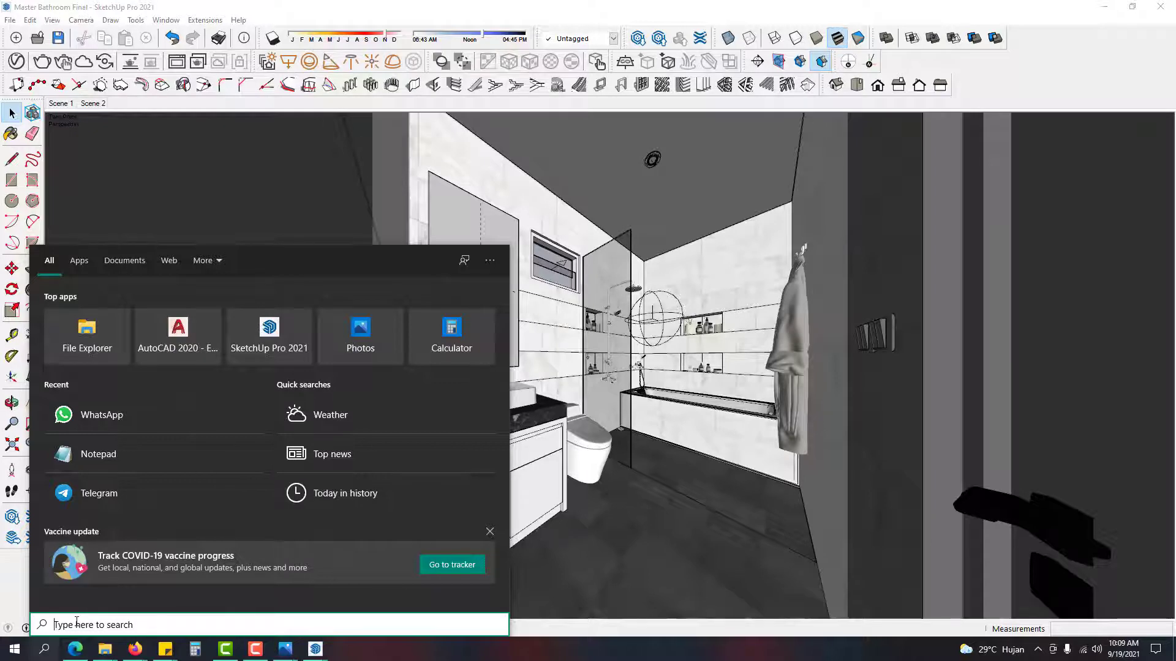
text(photos)
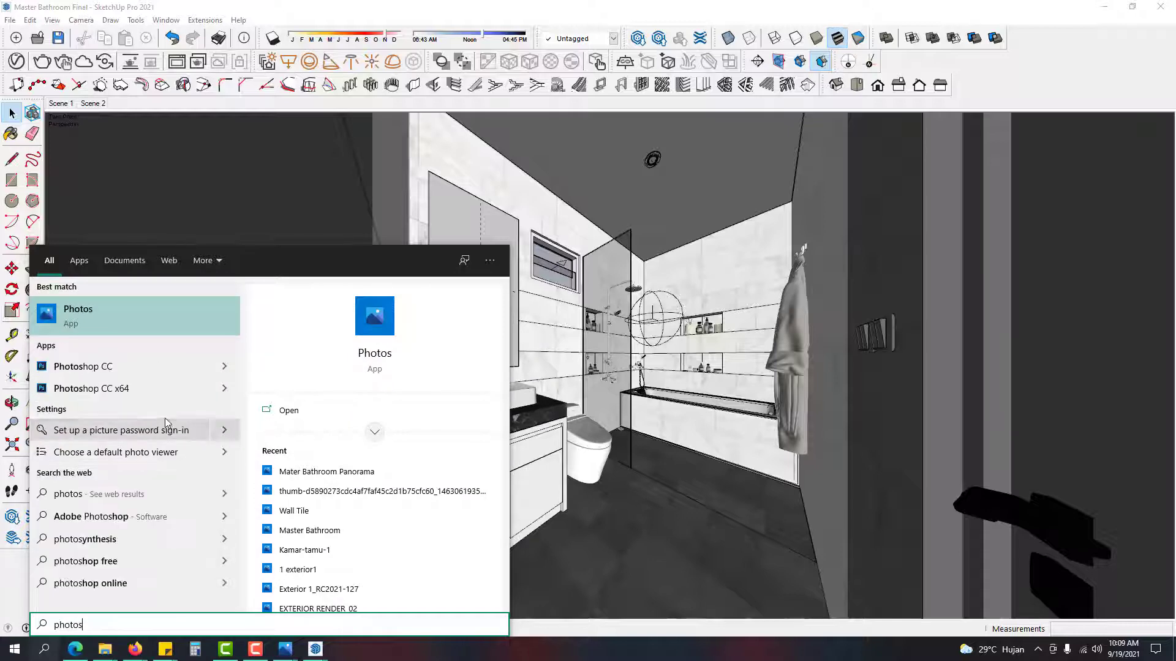
click(136, 369)
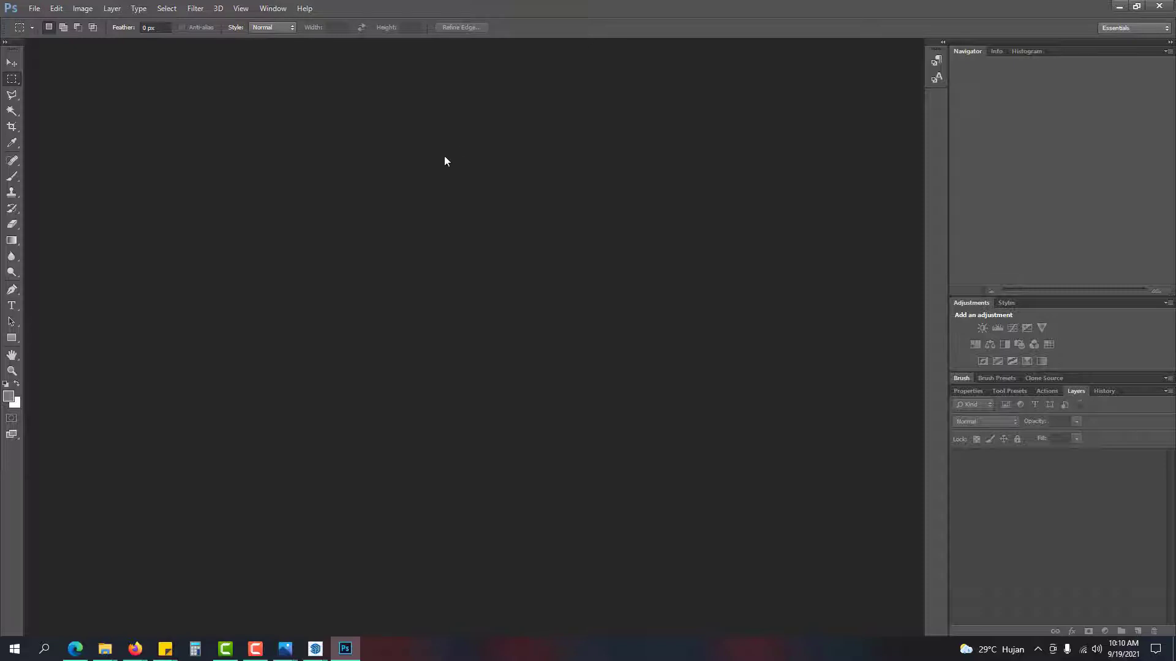
Step: Open Cam 1.effectsResult and Cam 1.Extra_Texture together from the INTERIOR project's Bedroom 1 > Render > PNG folder
click(34, 9)
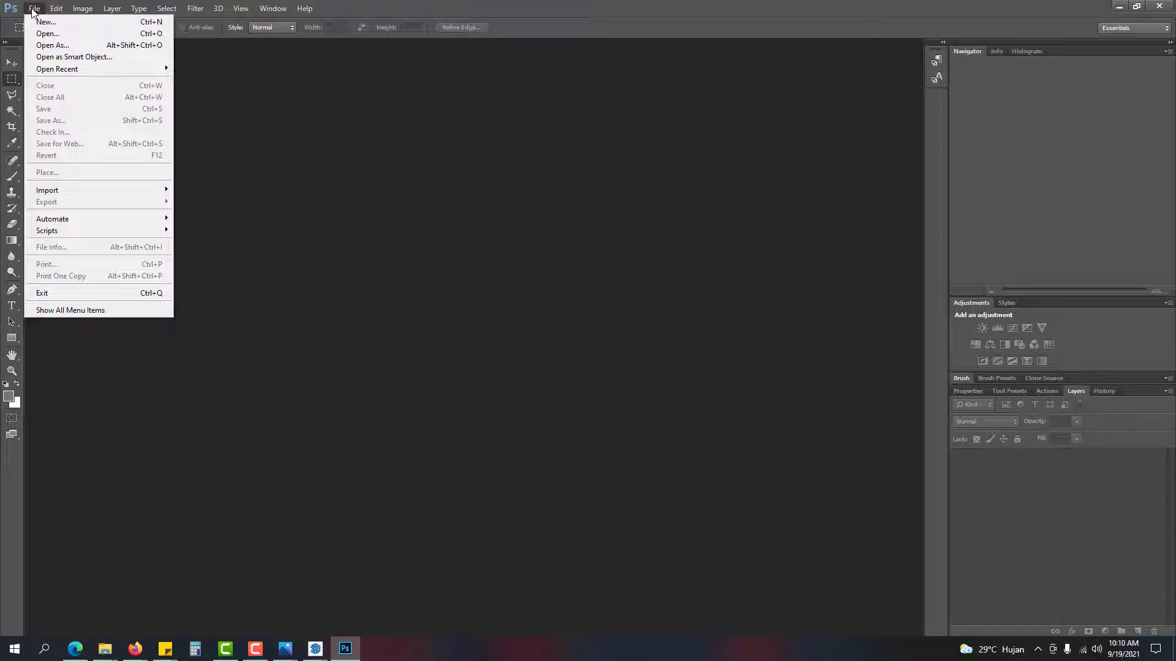
click(51, 34)
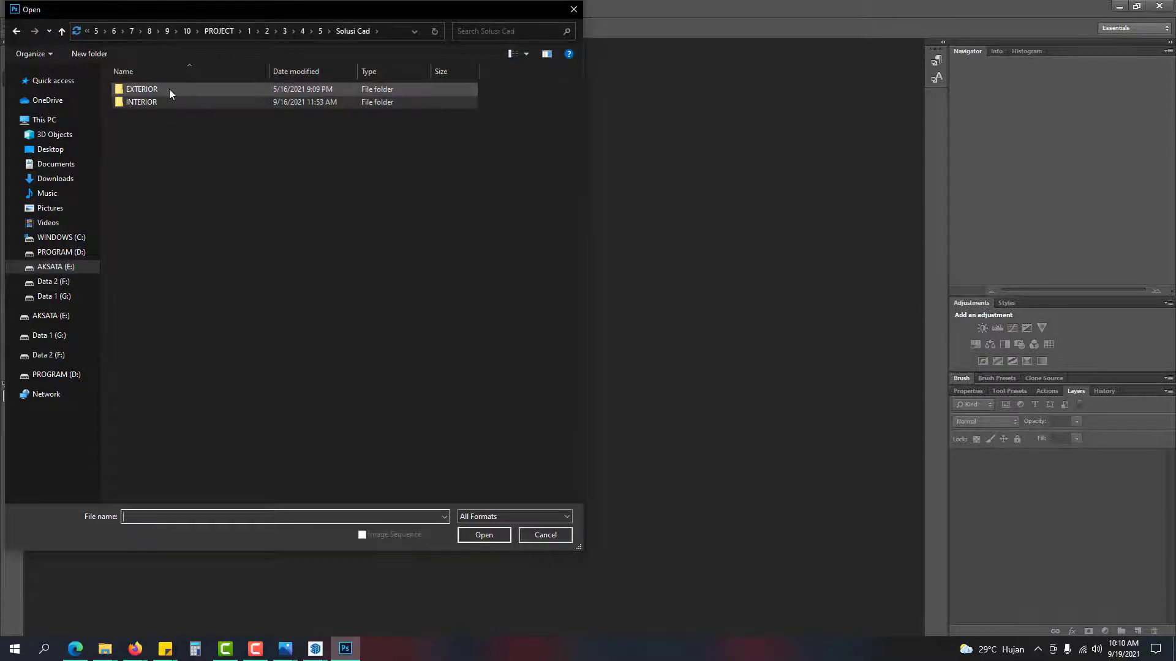
double_click(169, 90)
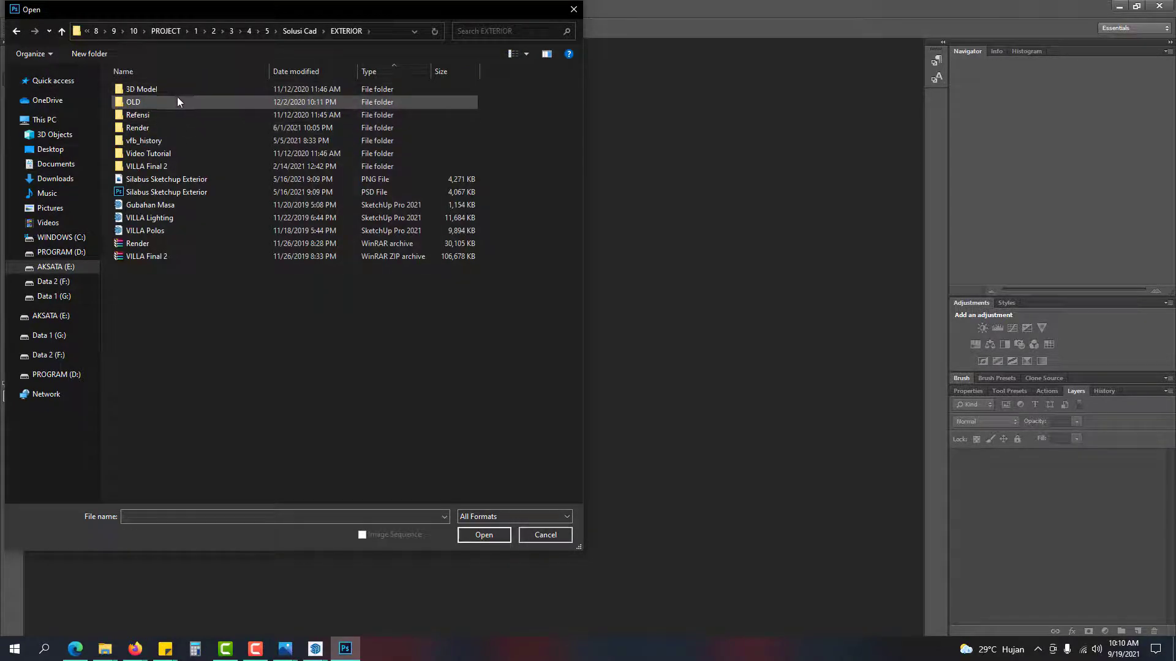
double_click(171, 130)
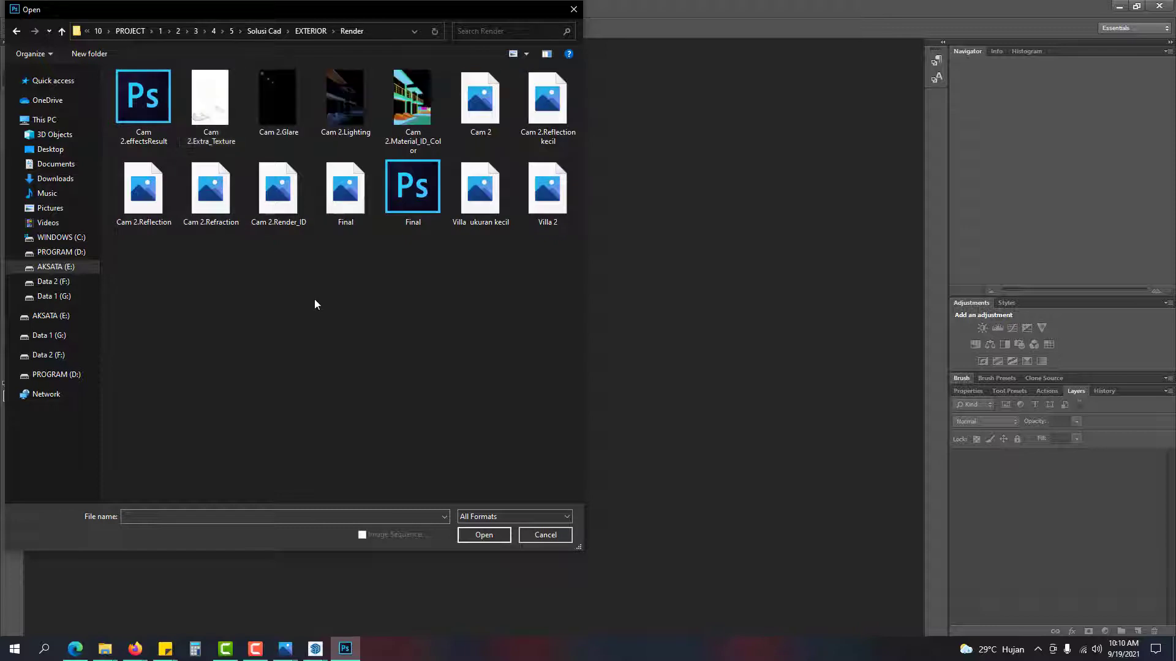
click(267, 33)
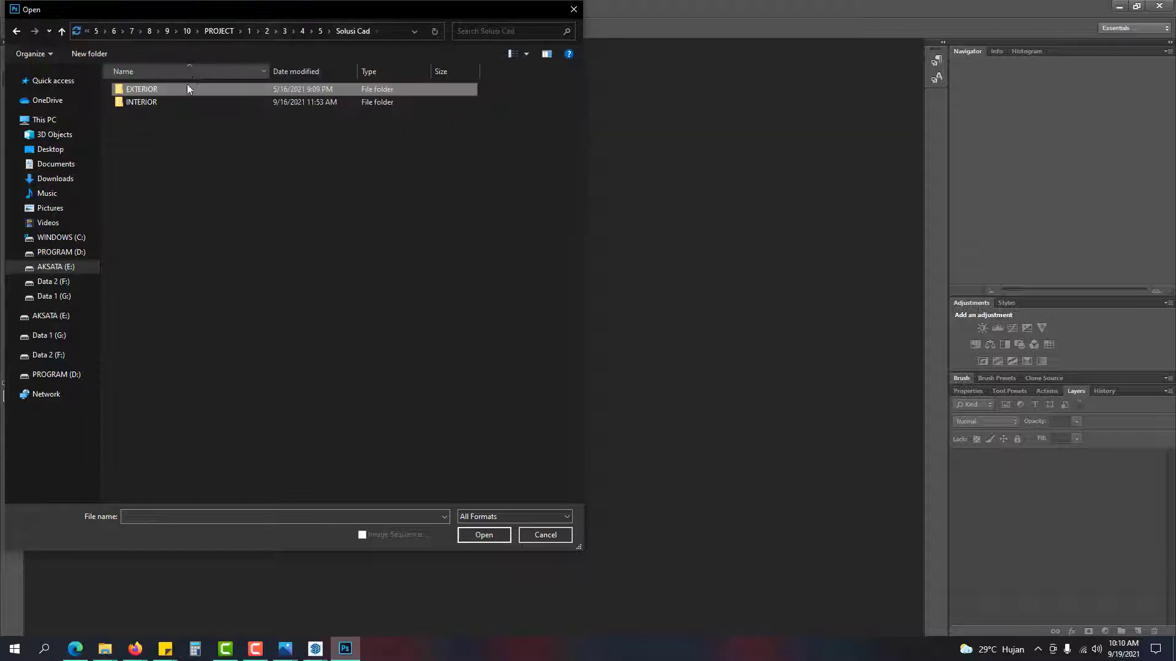
double_click(171, 102)
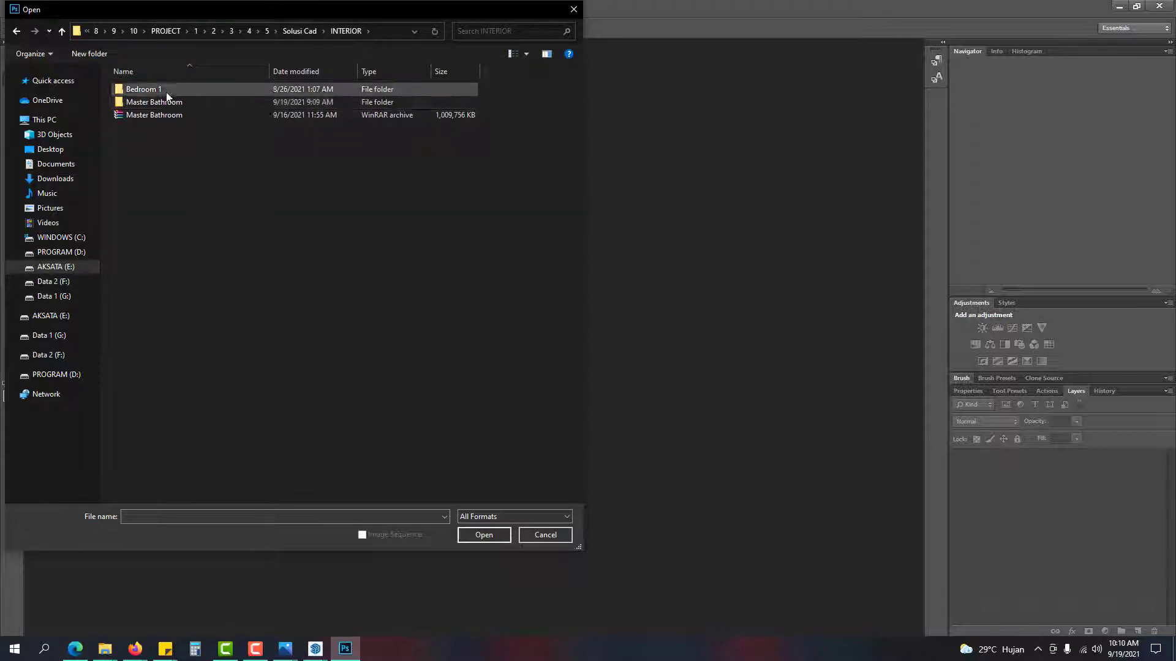
double_click(167, 90)
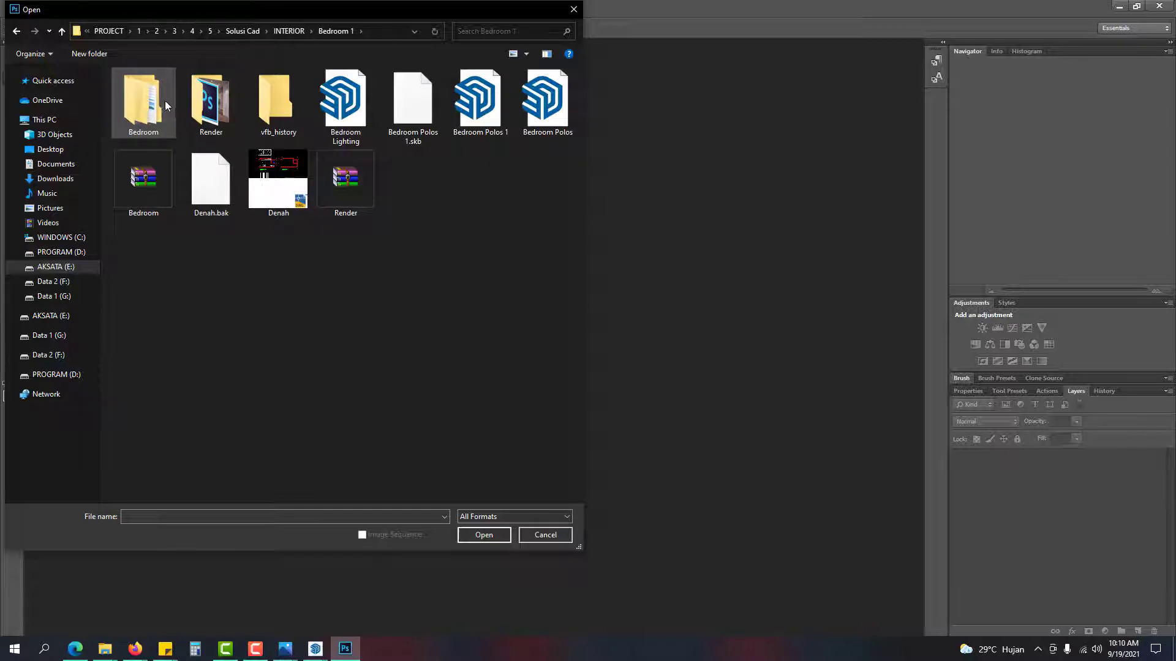
double_click(210, 105)
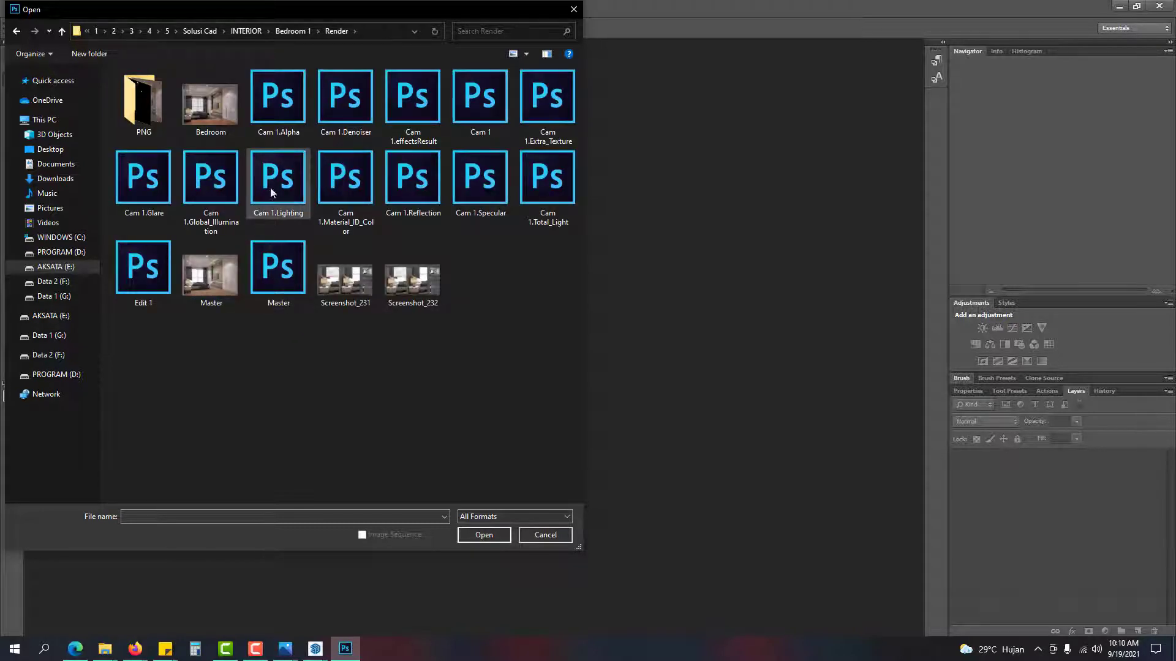
double_click(156, 112)
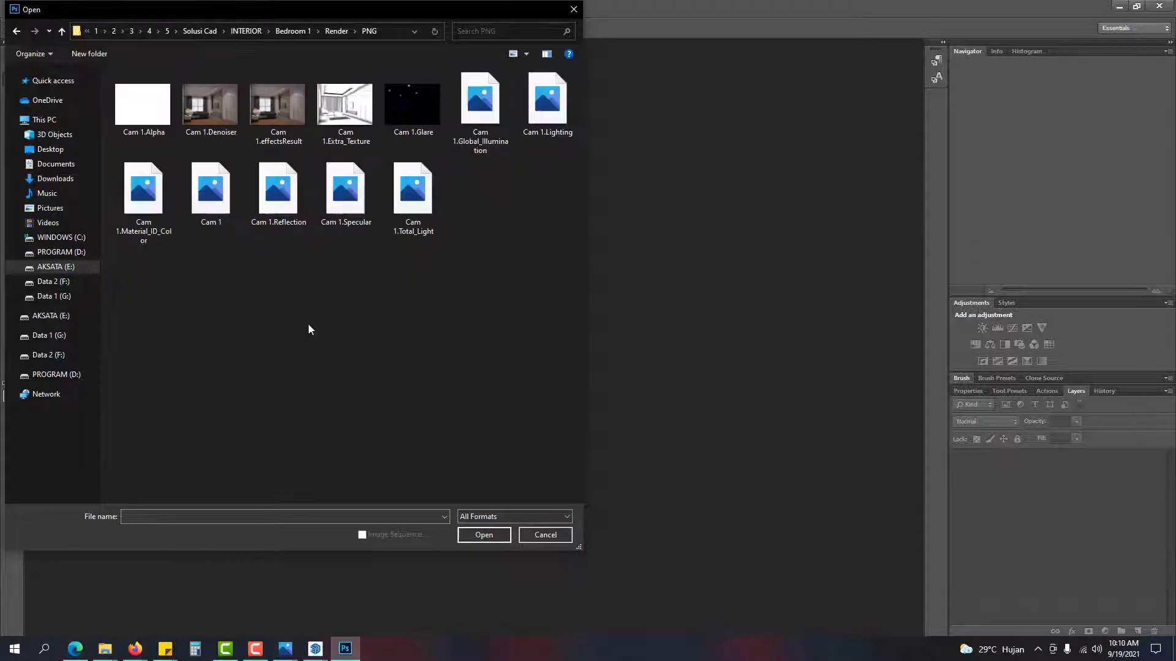
click(285, 120)
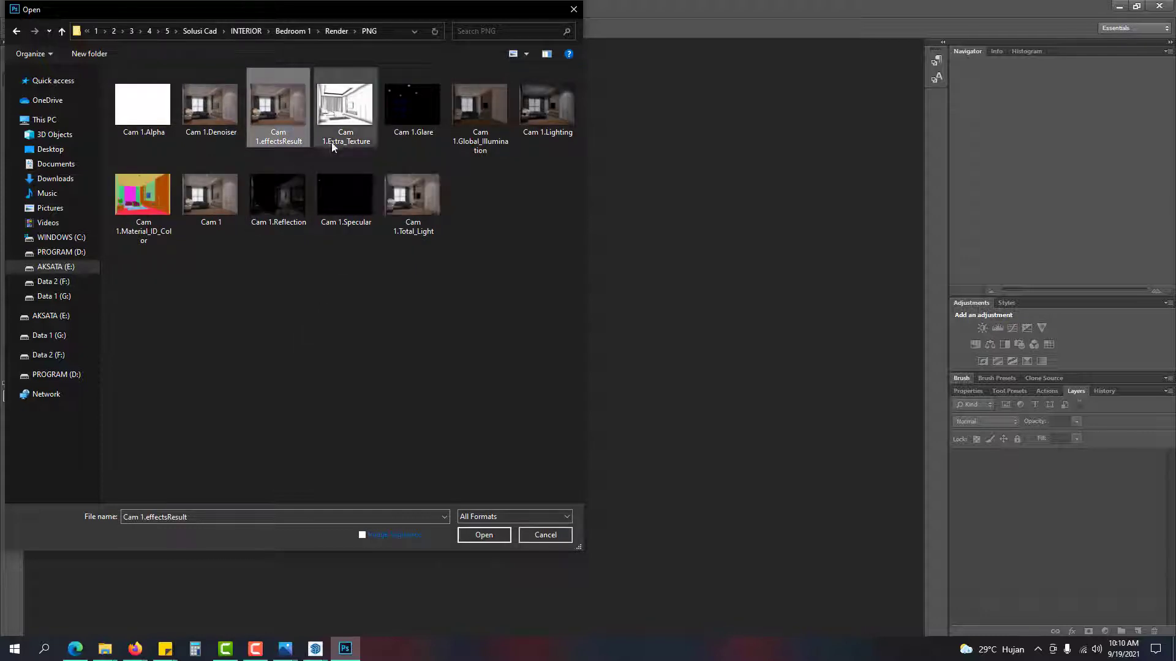
ctrl+click(354, 122)
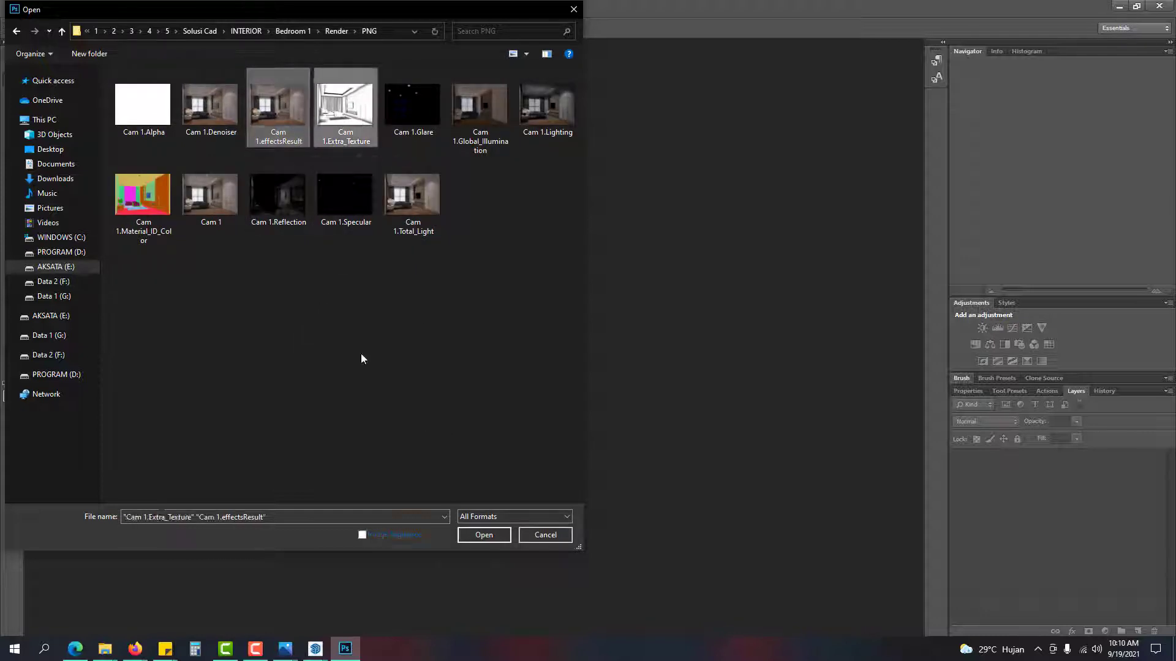
click(494, 535)
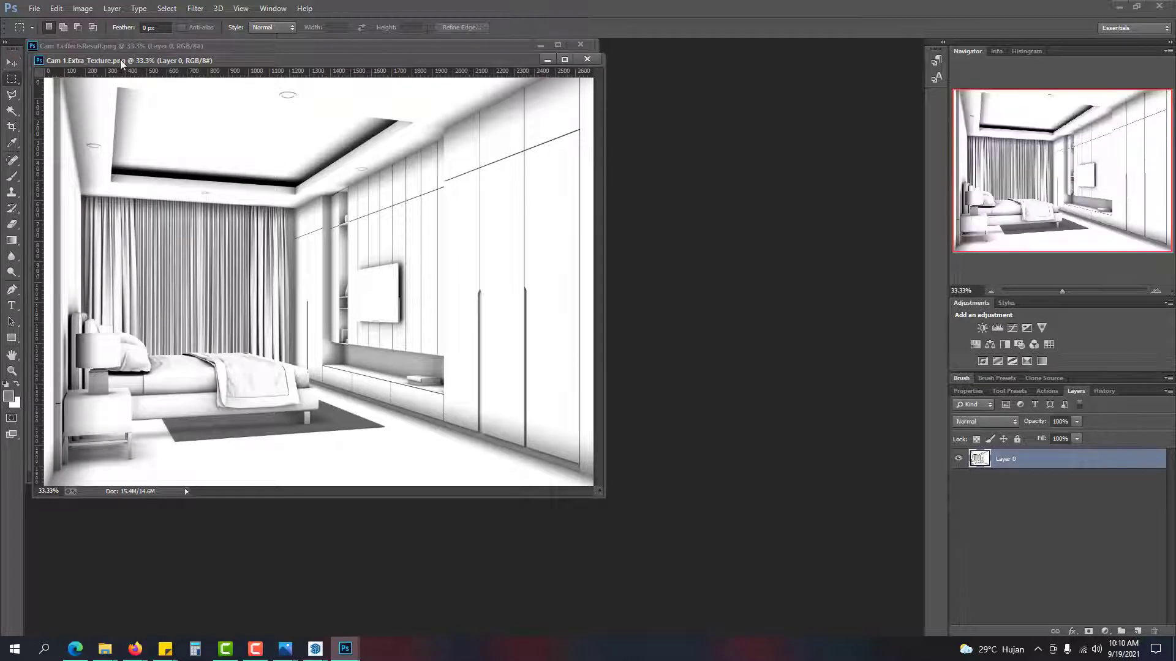
Step: Copy the Extra_Texture image into the Cam 1.effectsResult document as a new layer and align it exactly over the bedroom render
click(11, 62)
drag(289, 61, 748, 142)
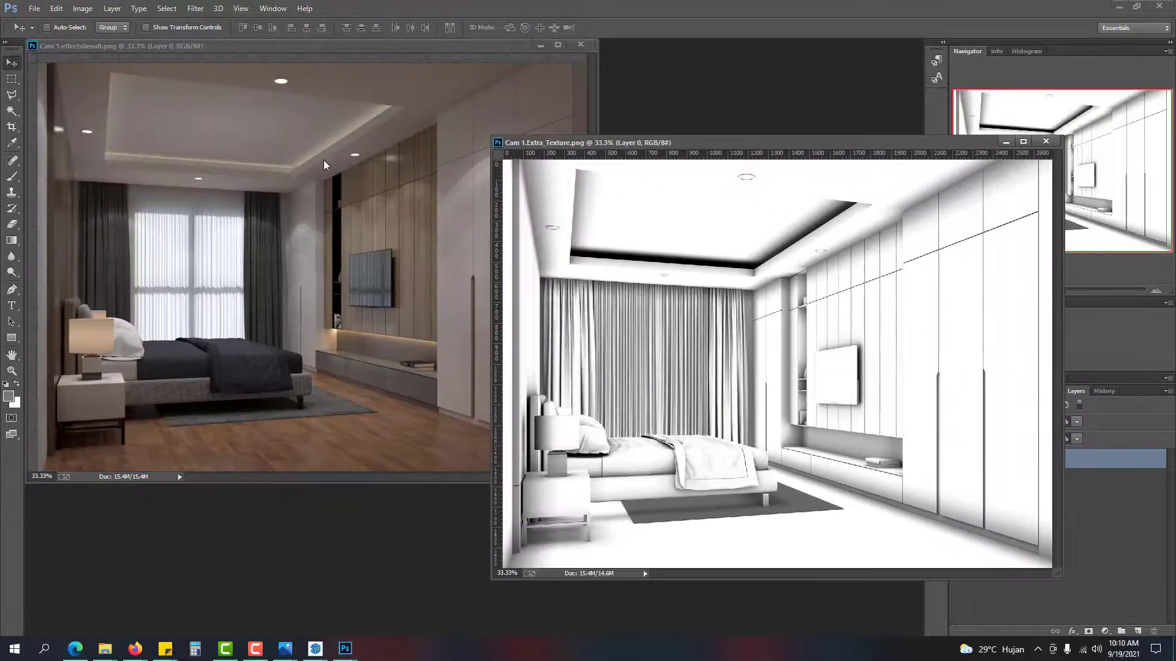
click(362, 216)
alt+scroll(366, 221, down, 1)
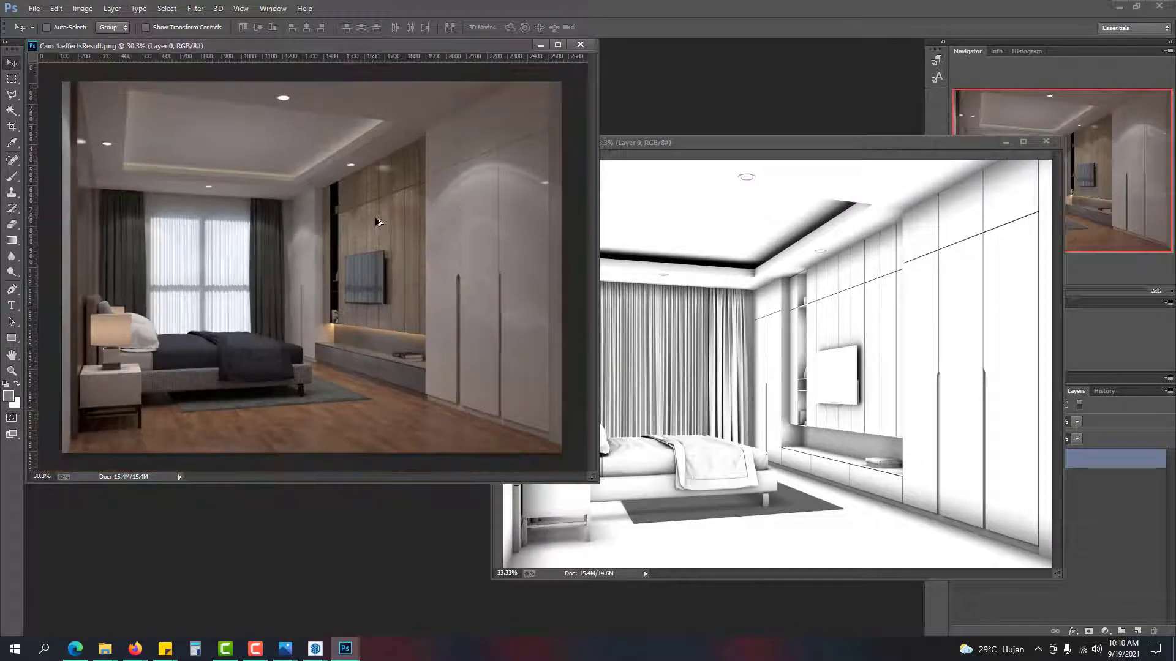
click(727, 287)
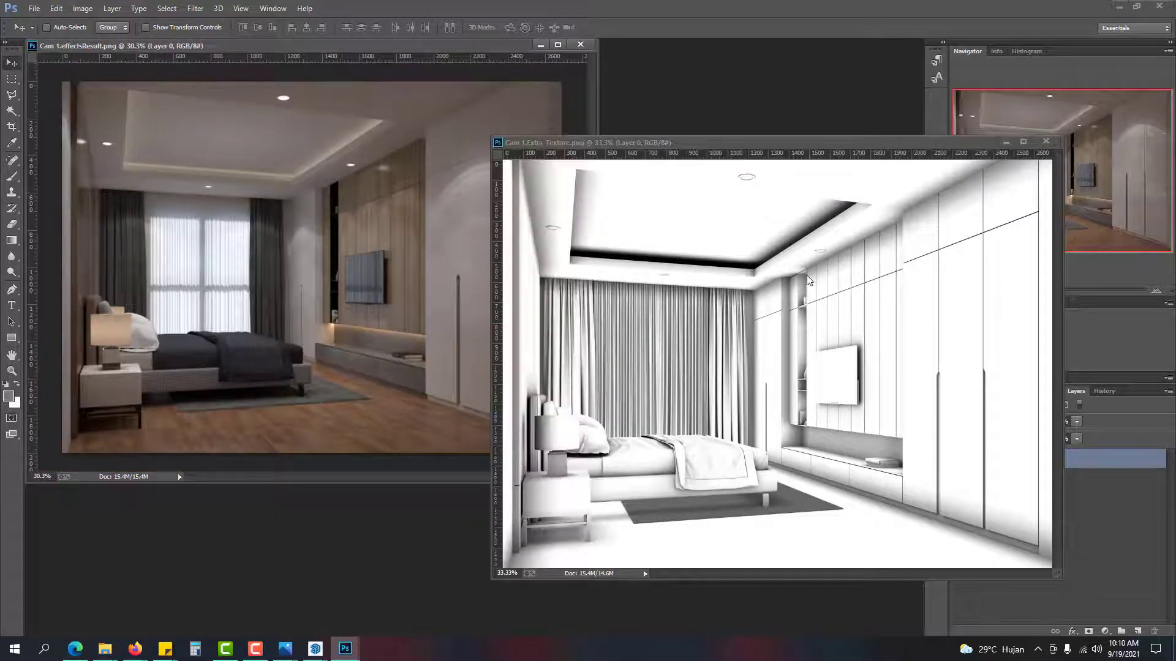
drag(777, 270, 425, 204)
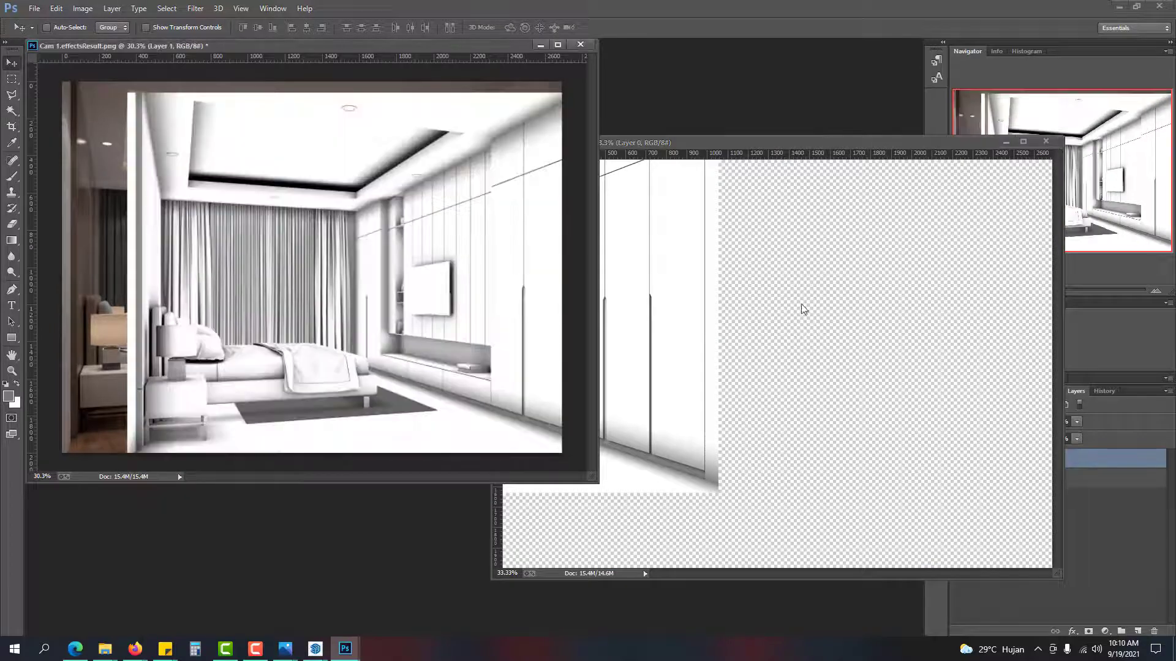
click(361, 169)
drag(361, 168, 251, 151)
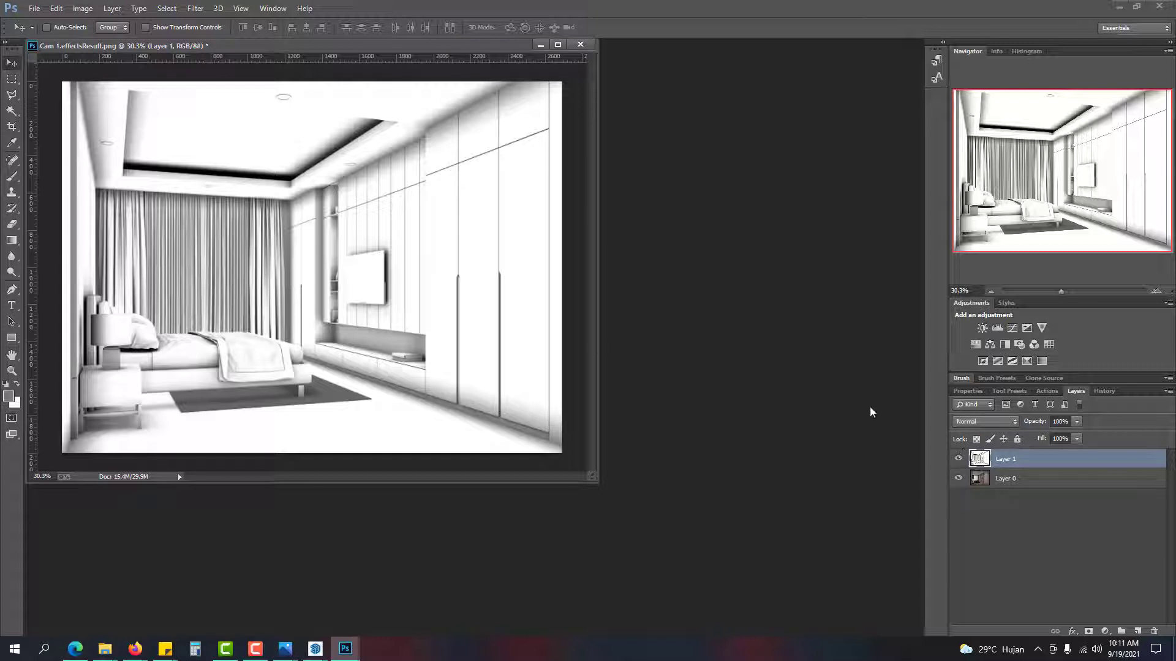
Step: Set the Extra_Texture layer's blend mode to Multiply and its opacity to 30%
click(985, 423)
click(991, 147)
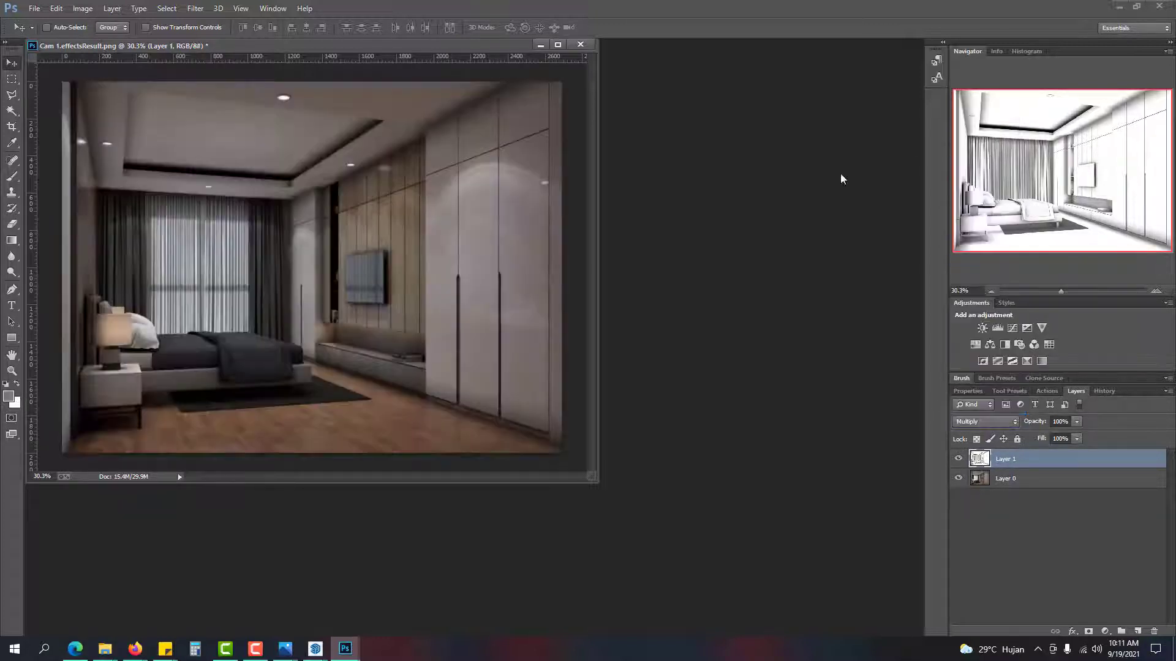
click(1062, 420)
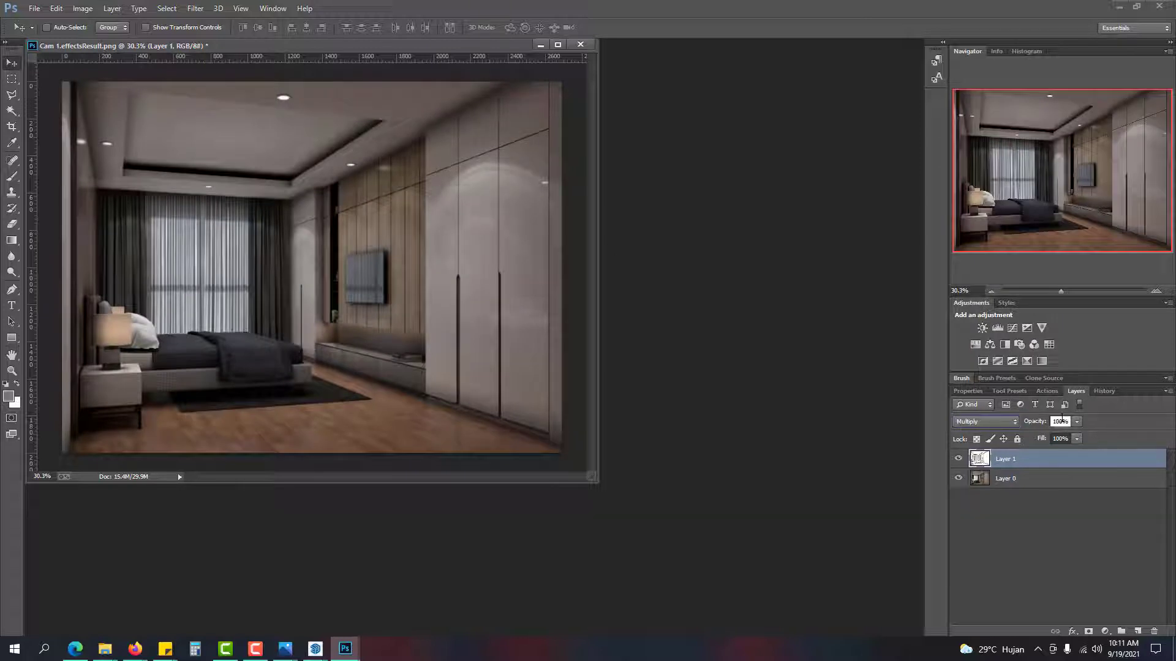
double_click(1061, 422)
text(30)
key(Return)
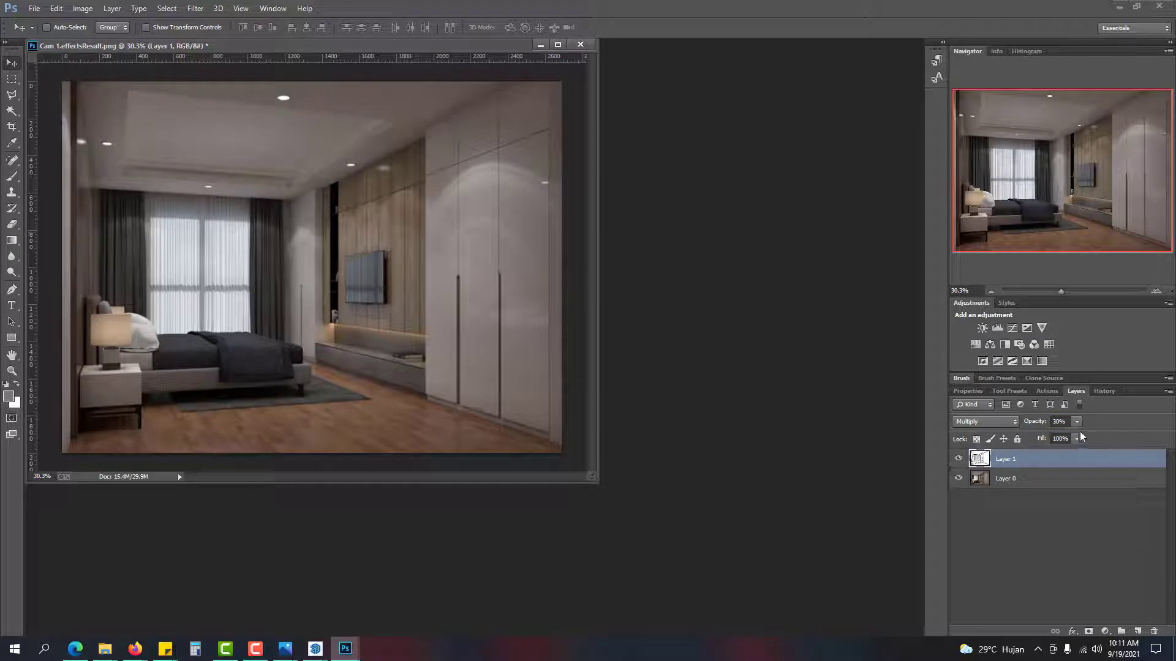
Step: Try the Extra_Texture layer at 50% opacity, set it to 20%, and deselect the layer
click(1057, 421)
text(50)
key(Return)
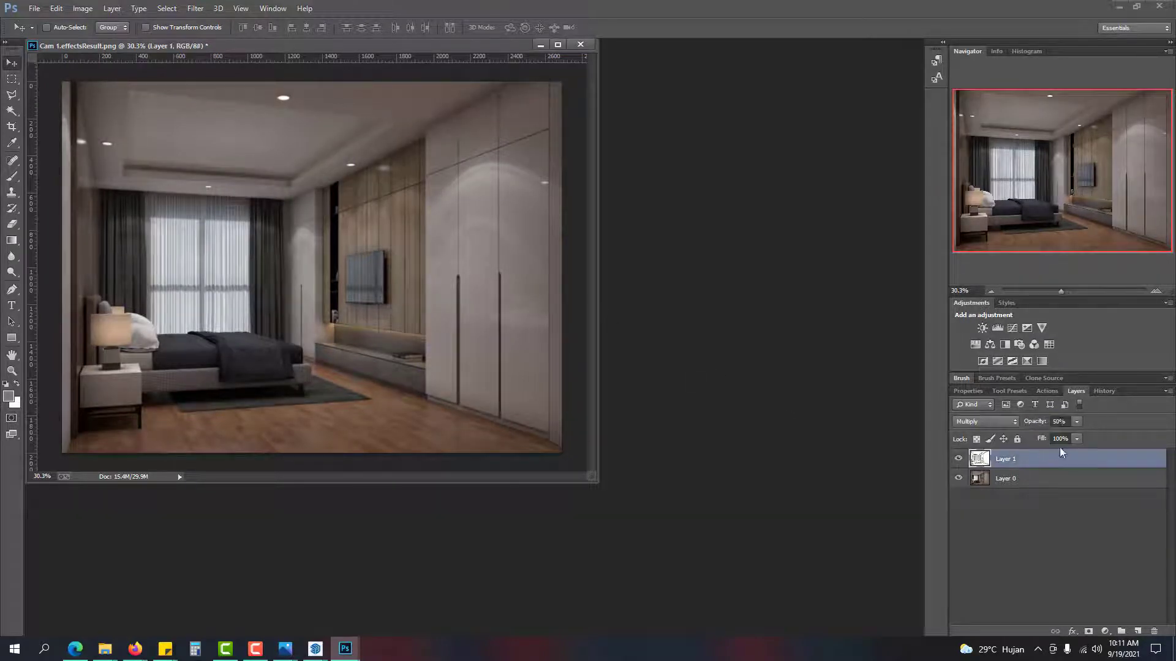
click(1059, 421)
text(20)
key(Return)
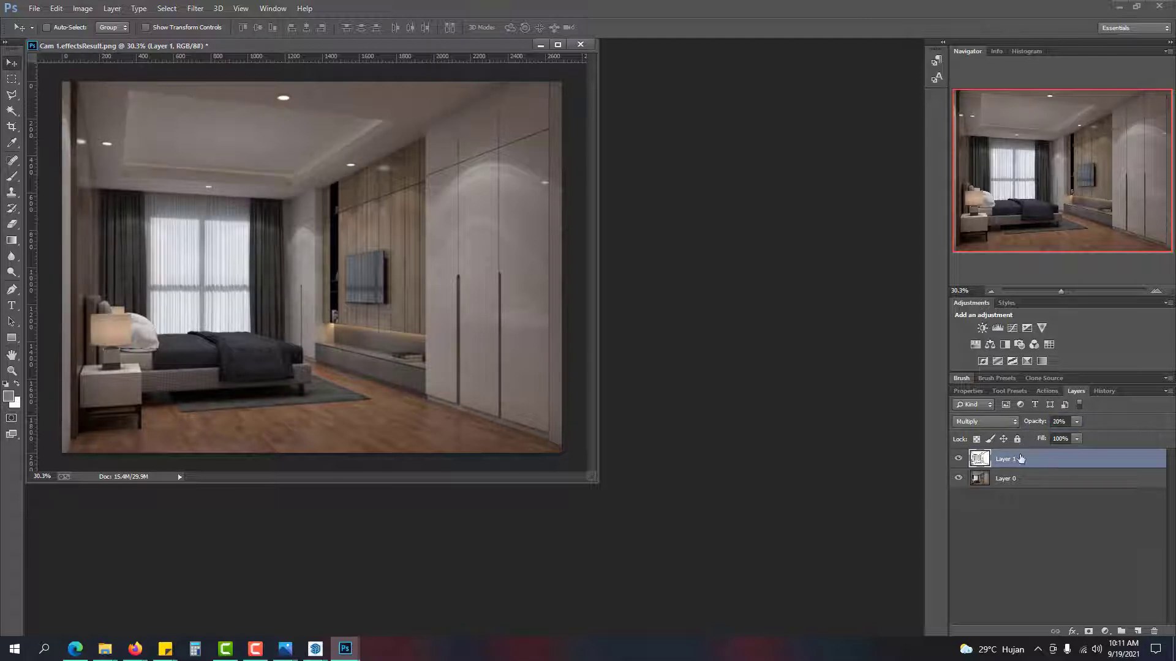
click(1043, 575)
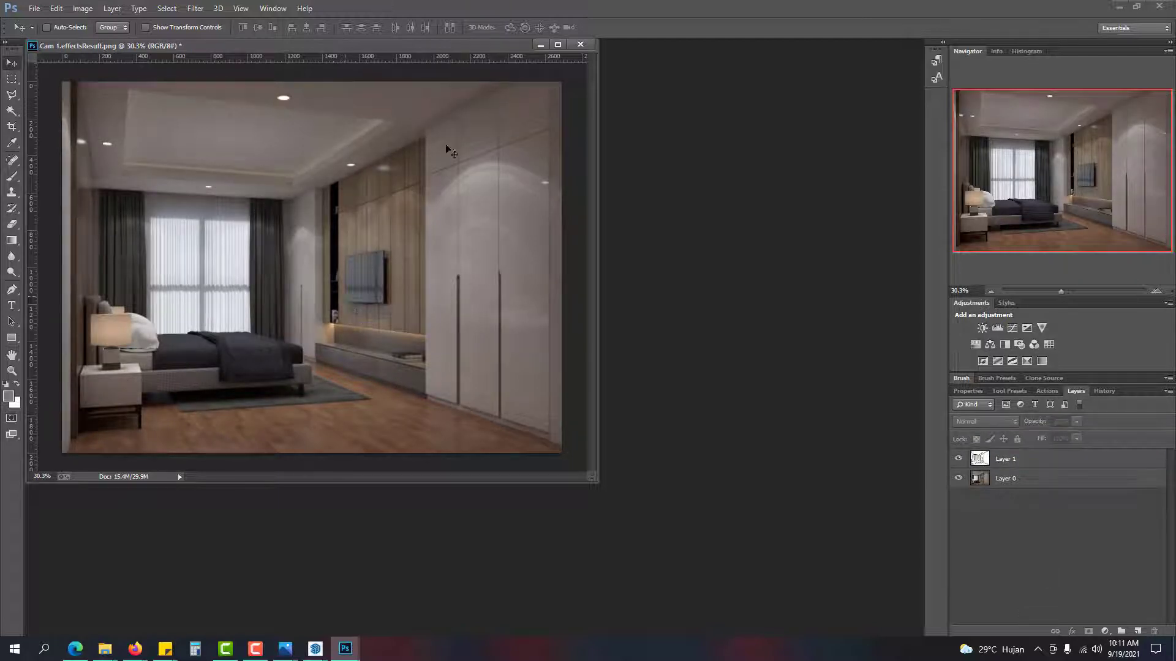
Step: Start opening another file and browse to the Bedroom 1 project's main Render folder
click(35, 9)
click(49, 32)
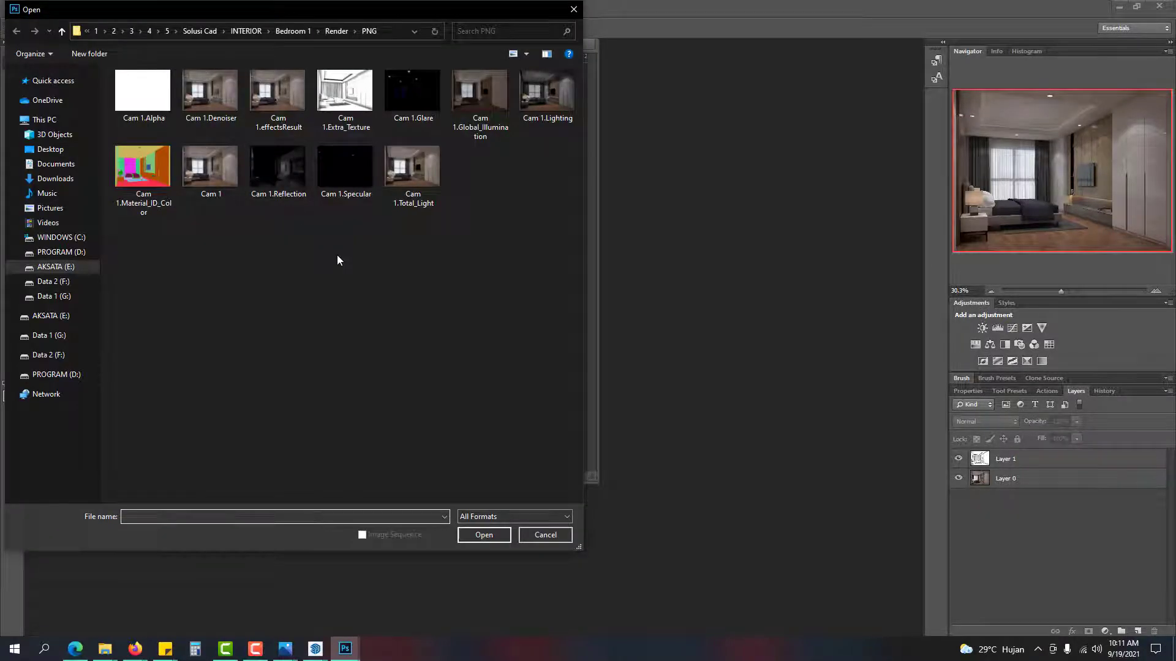
click(300, 31)
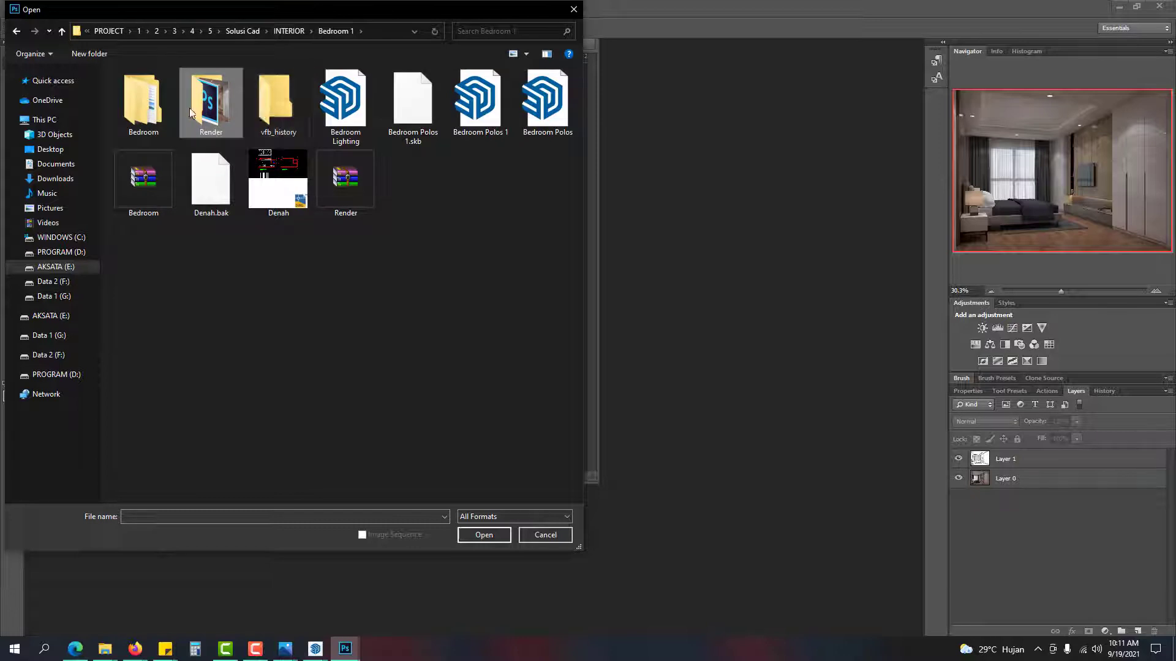
click(146, 104)
double_click(146, 104)
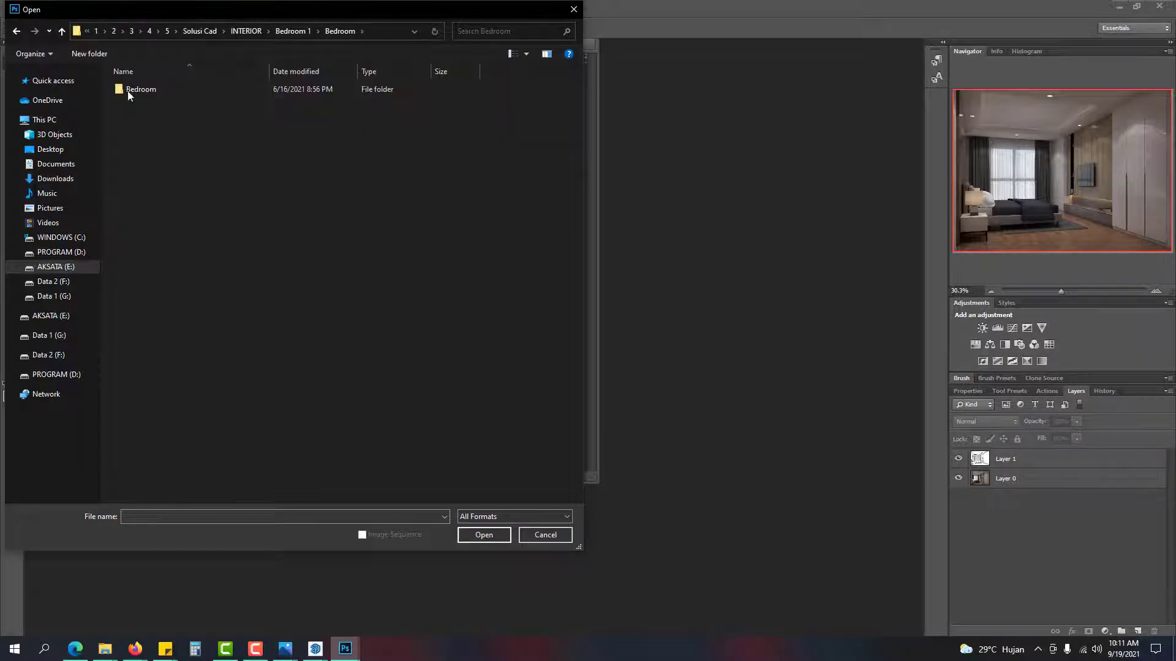
click(17, 31)
double_click(211, 105)
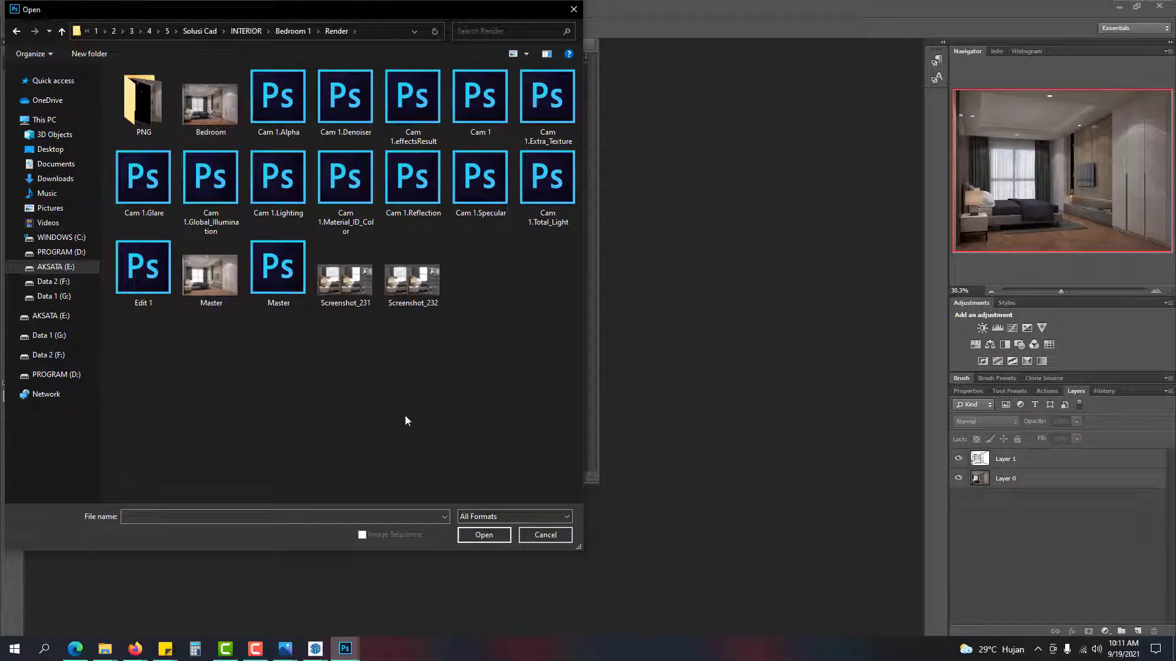
Step: Check the file type of the Bedroom 1 Cam 1.effectsResult file in its properties
click(427, 118)
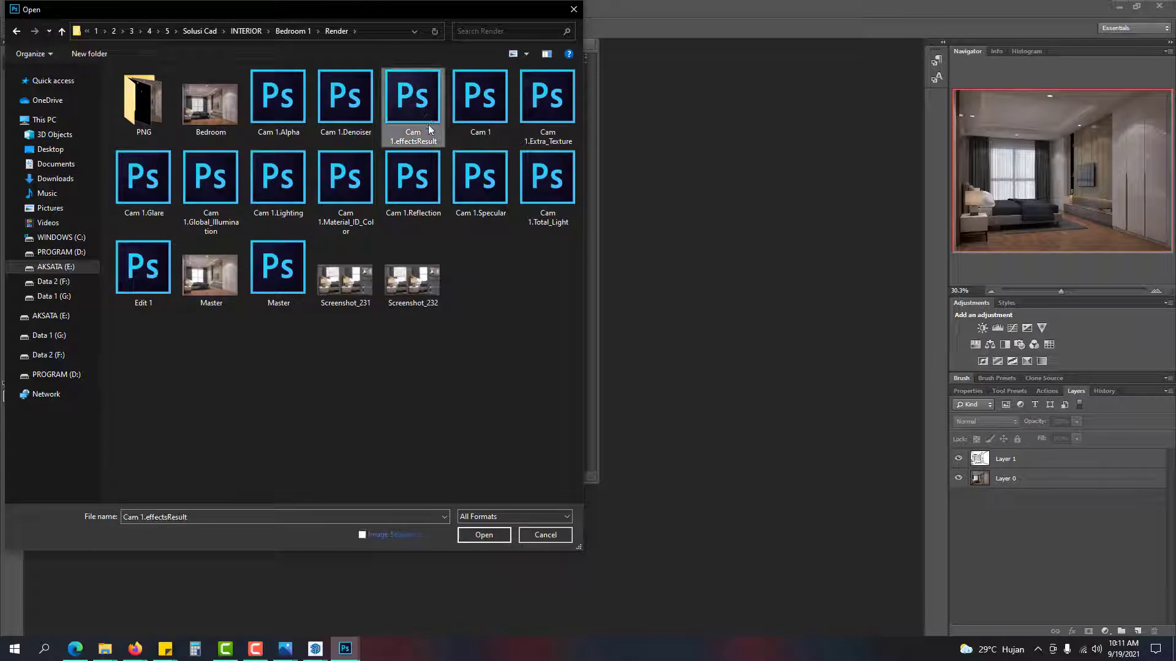
right_click(427, 119)
click(506, 337)
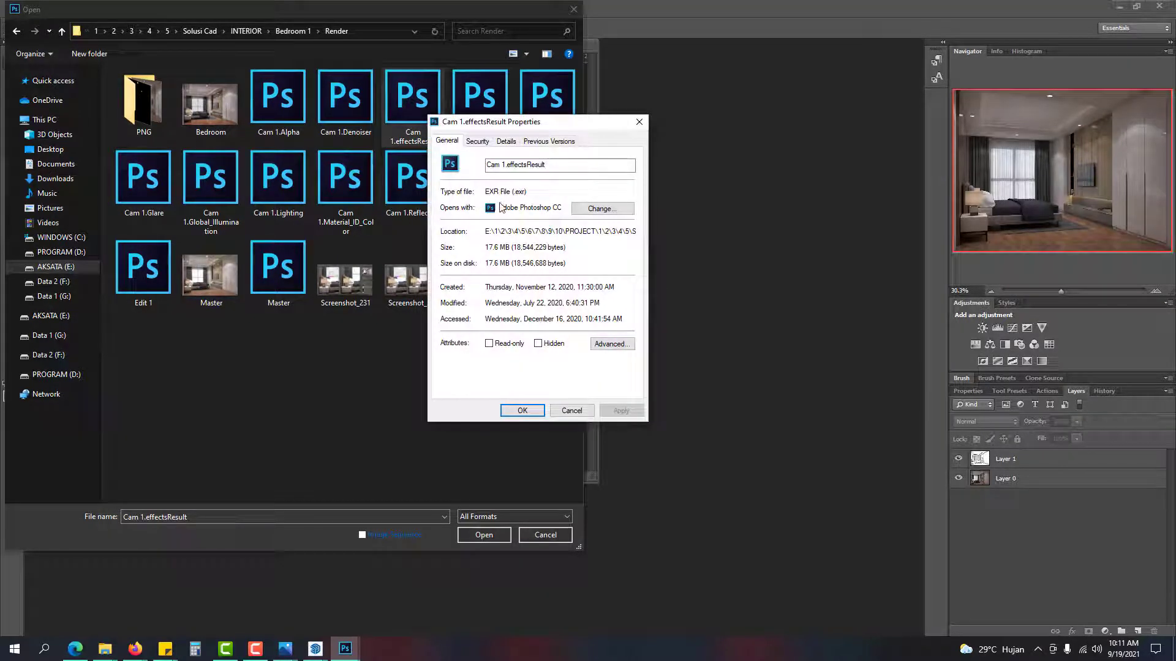
click(639, 121)
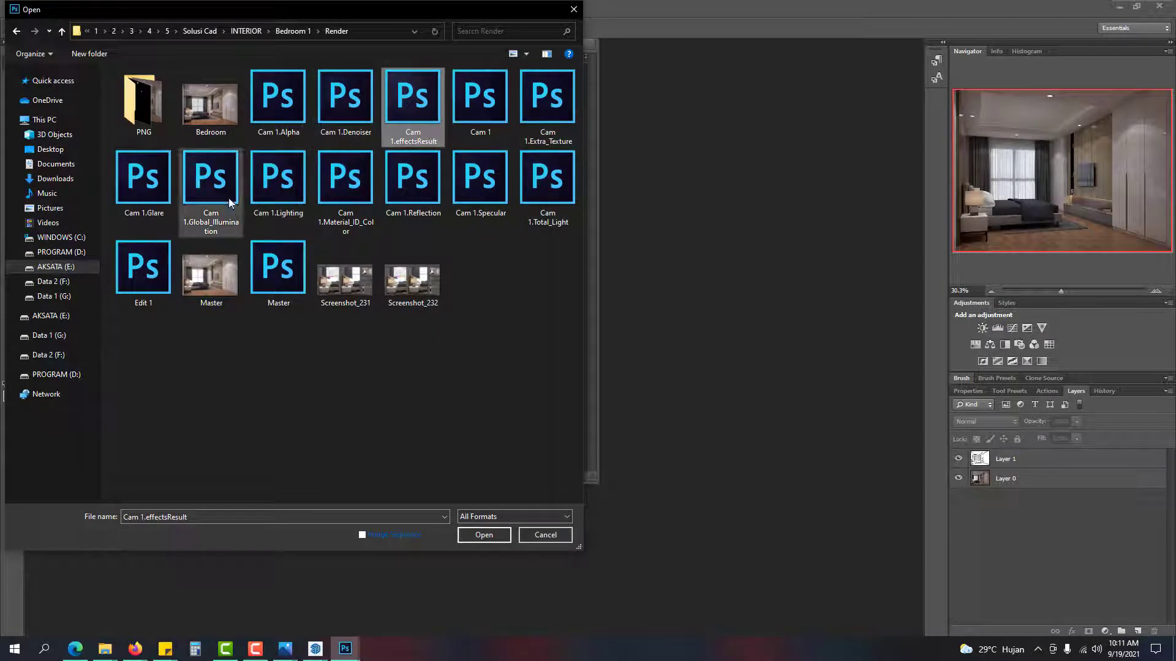
Step: Open Cam 1.effectsResult and Cam 1.Extra_Texture as EXR files with alpha read as transparency, and move their windows apart
ctrl+click(552, 109)
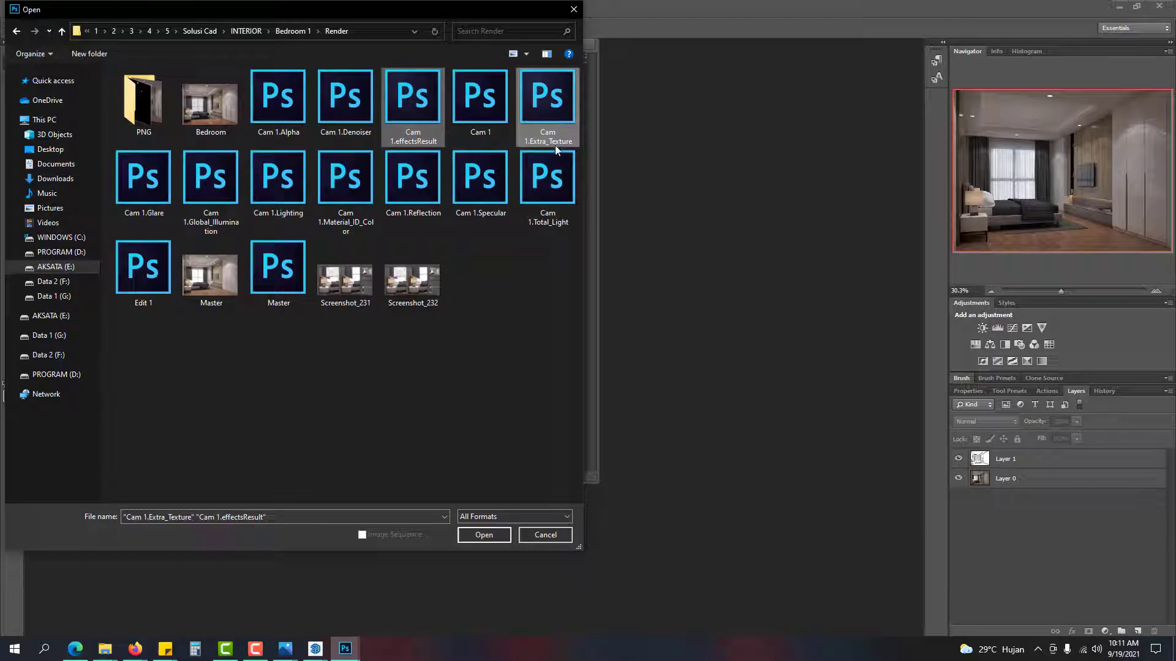
click(483, 534)
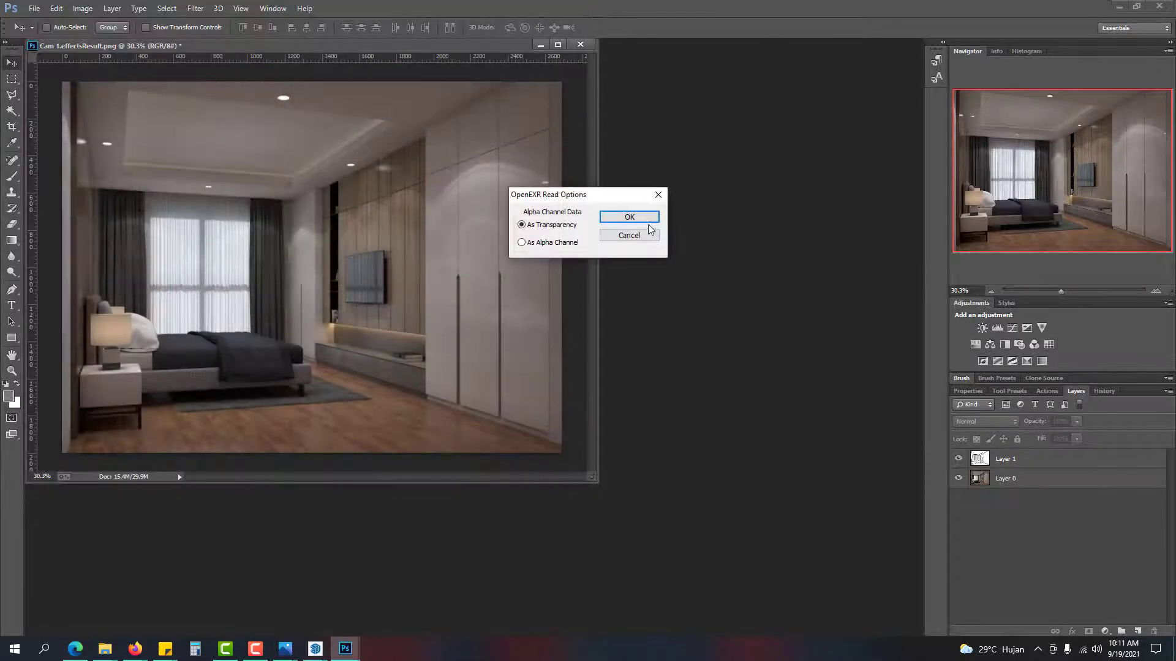
click(640, 216)
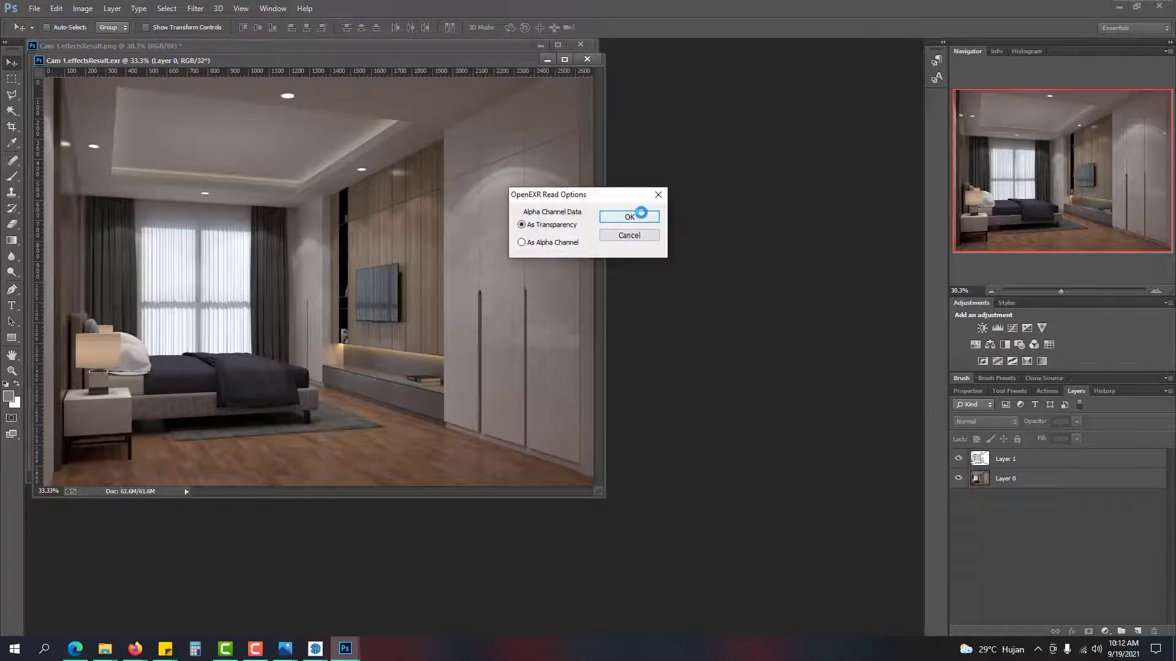
click(640, 214)
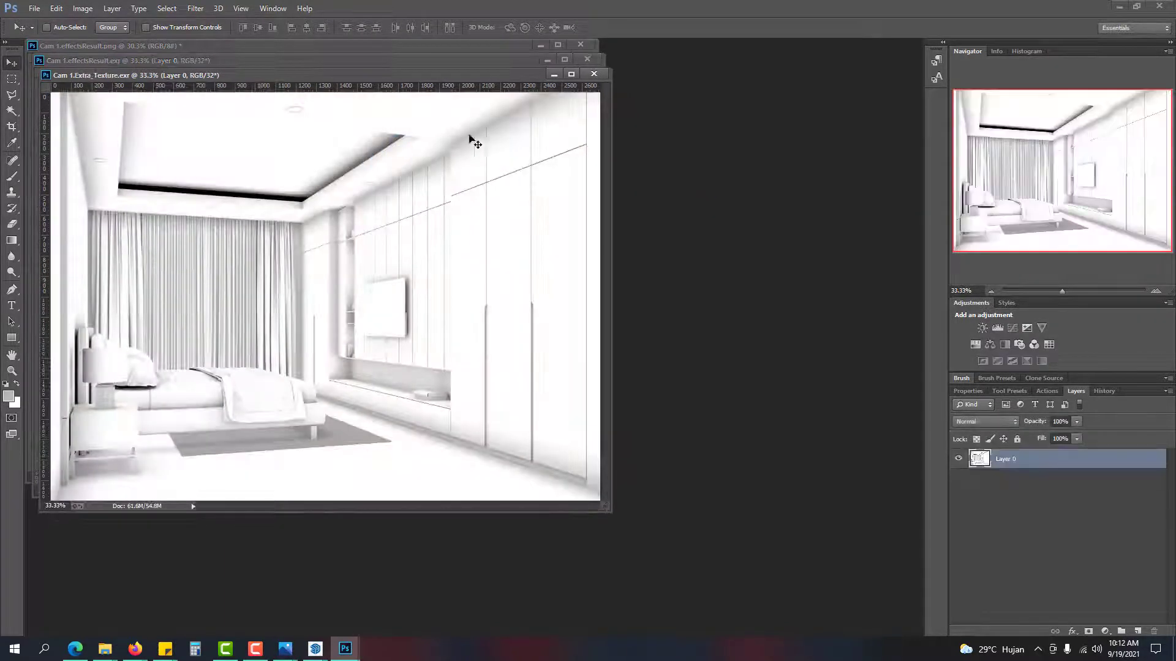
drag(419, 74, 799, 81)
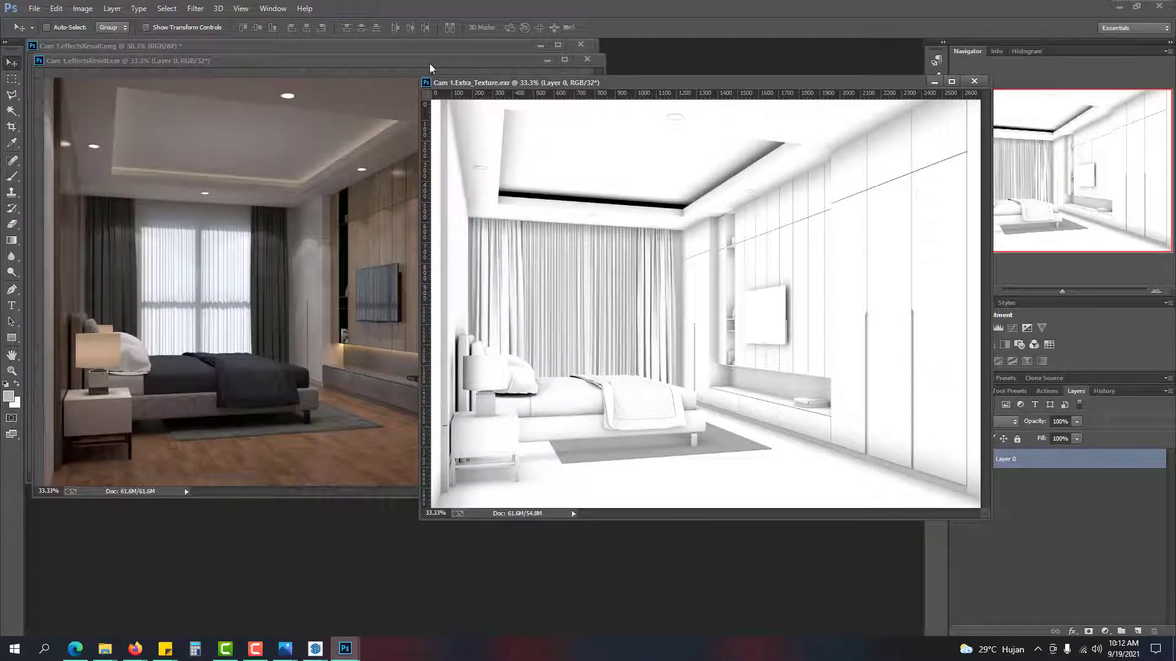
drag(430, 69, 391, 245)
Step: In the effectsResult PNG document, set the Extra_Texture layer's opacity to 100% and its blend mode to Normal
click(300, 151)
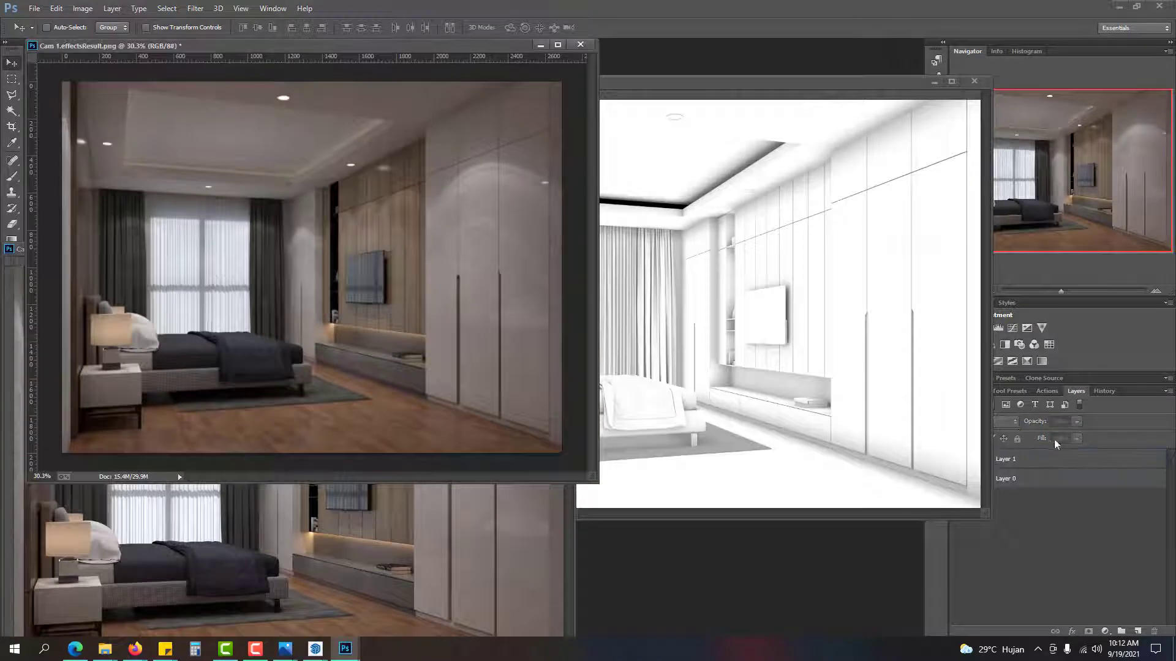
click(1045, 463)
click(1058, 421)
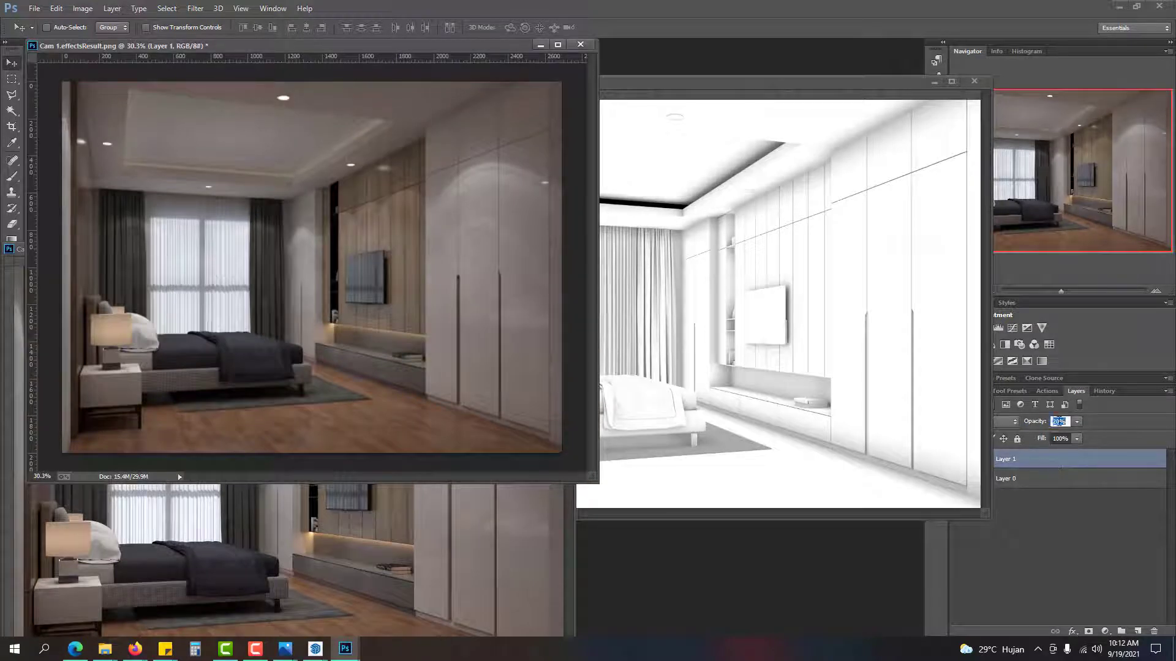
text(100)
key(Return)
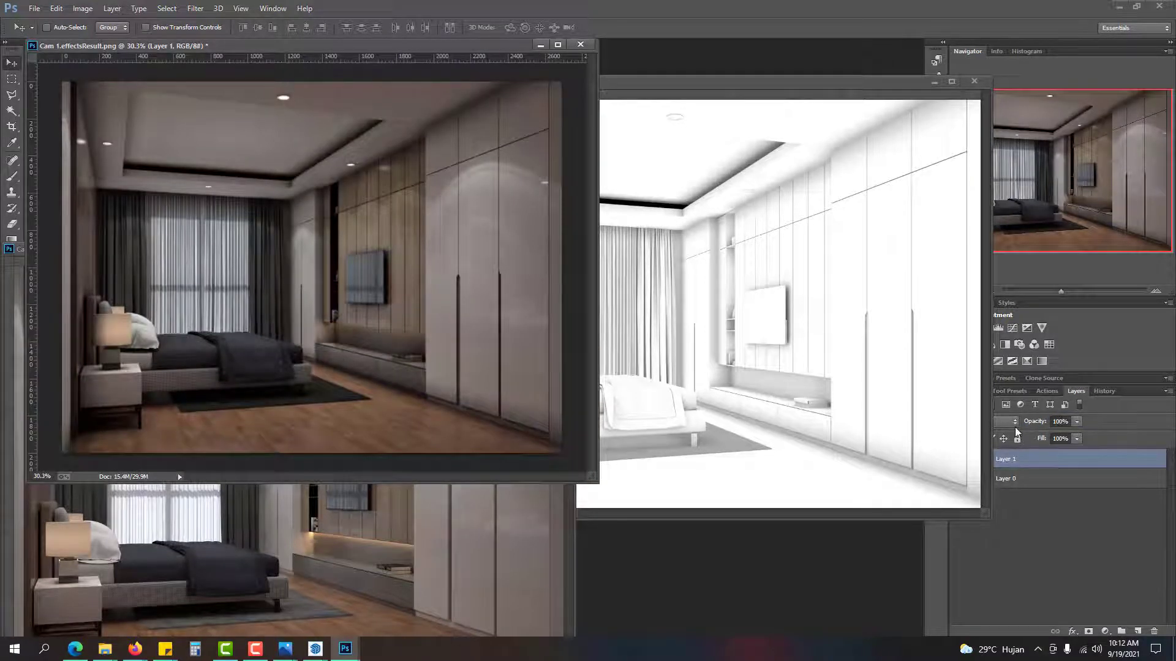
click(1017, 424)
click(968, 106)
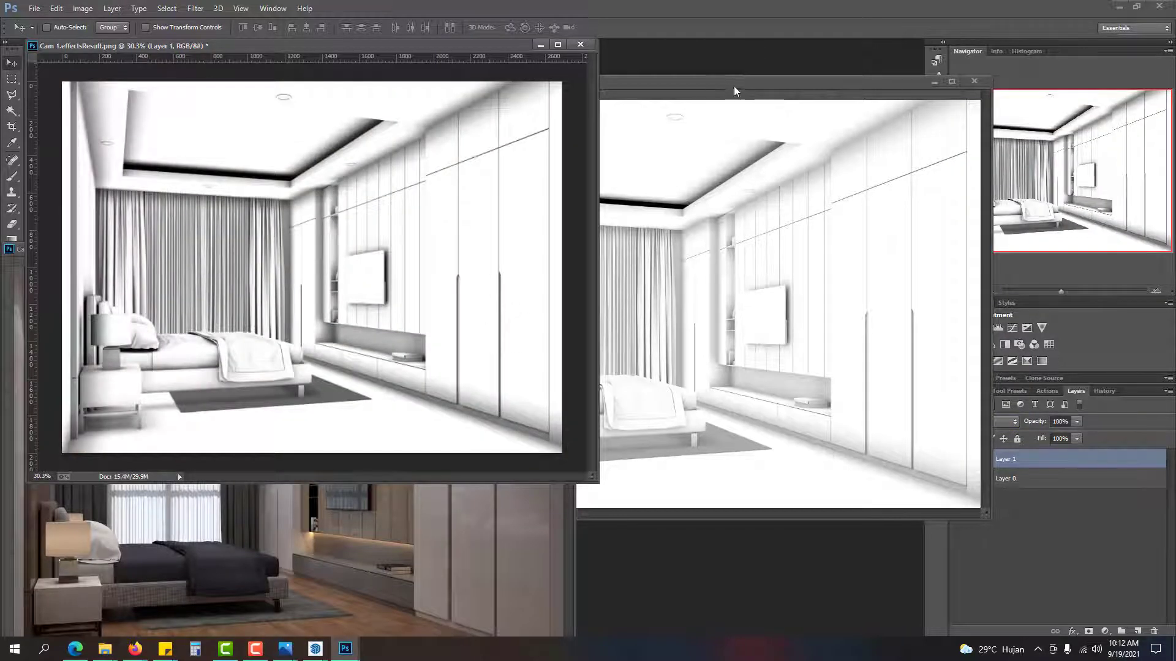
Step: Compare the bits-per-channel mode of the Extra_Texture EXR with that of the effectsResult PNG document
drag(733, 91, 758, 187)
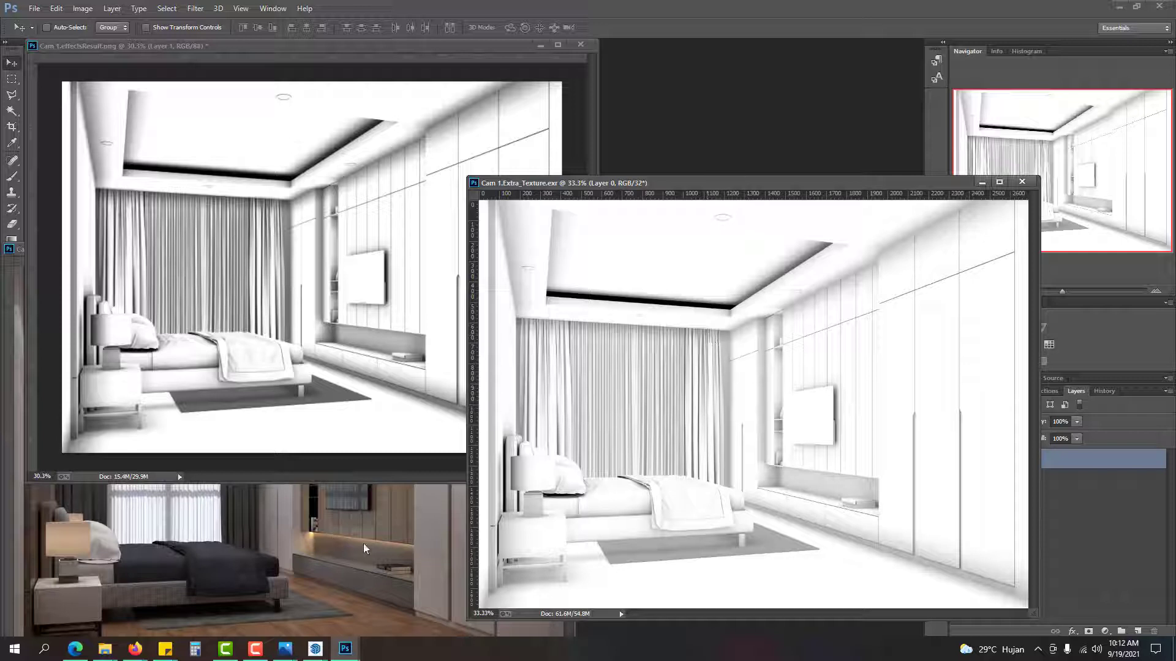
click(83, 8)
mouse_move(101, 22)
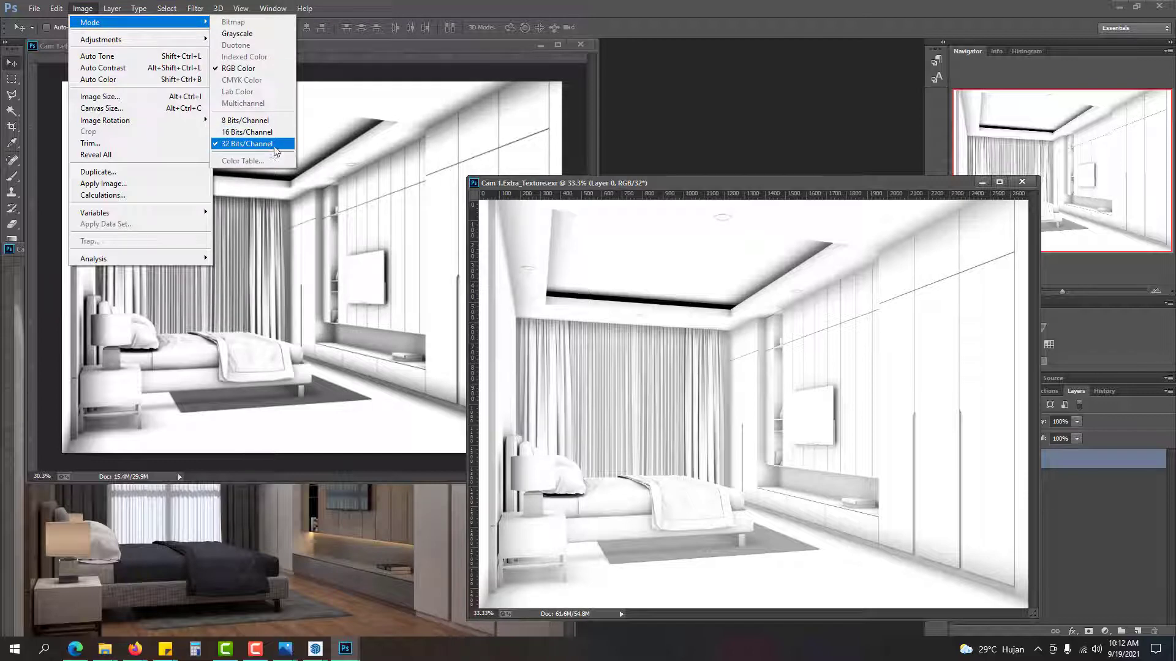
click(322, 185)
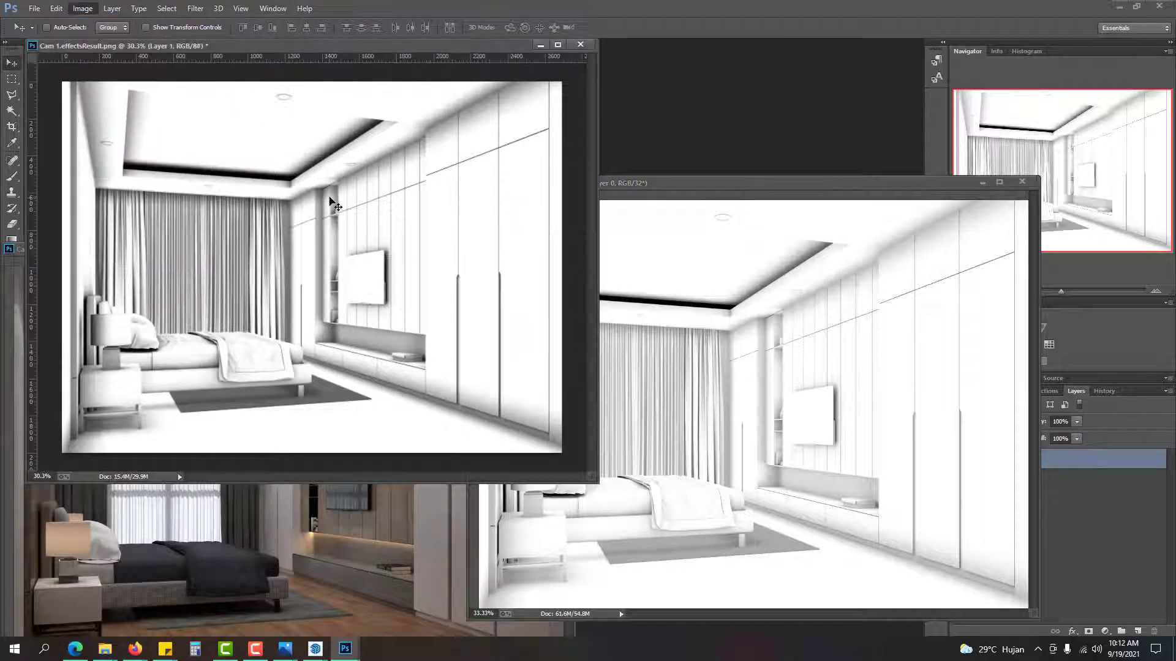
click(83, 9)
mouse_move(114, 25)
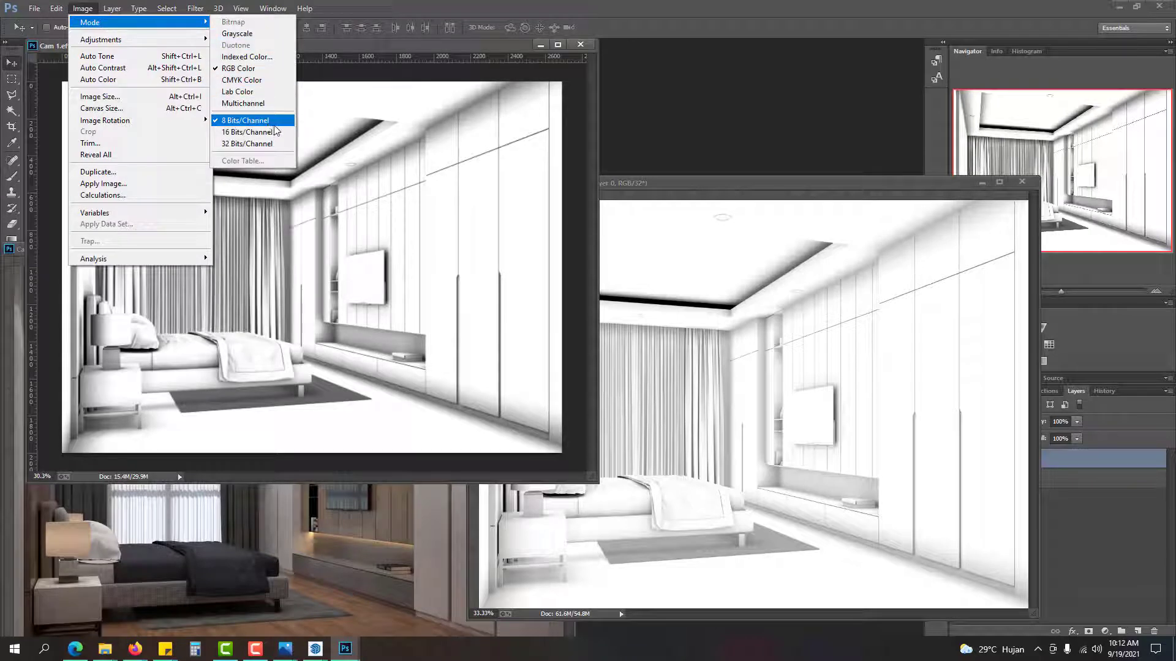
click(375, 146)
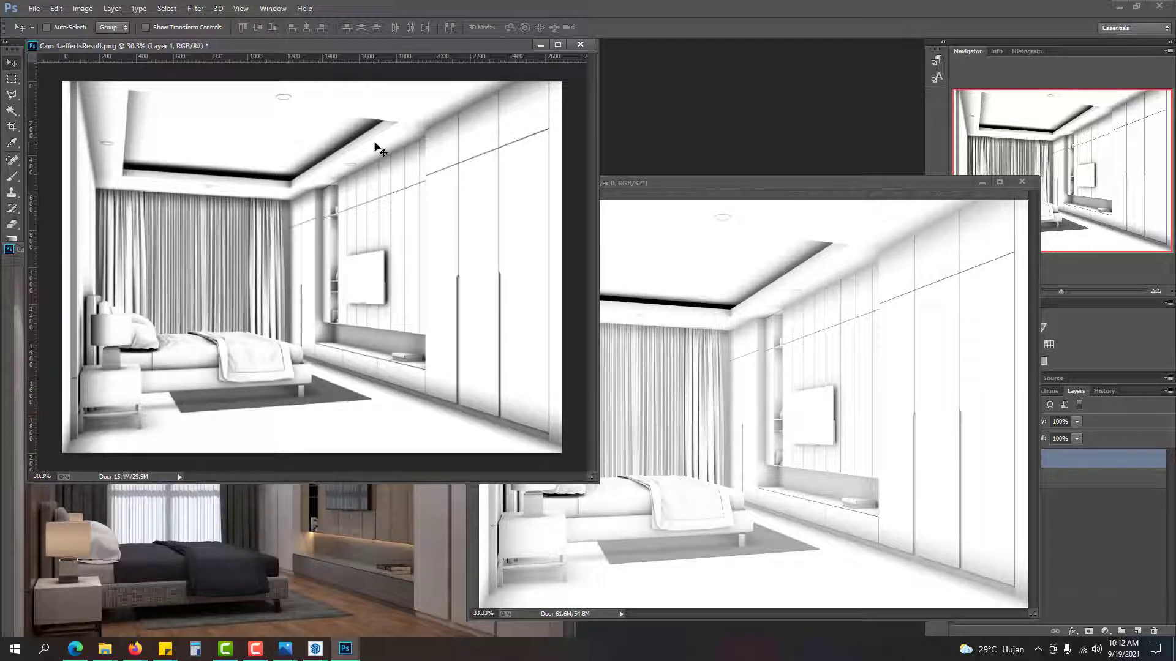
Step: Move the effectsResult EXR window up beside the Extra_Texture EXR and view the two renders together
click(386, 531)
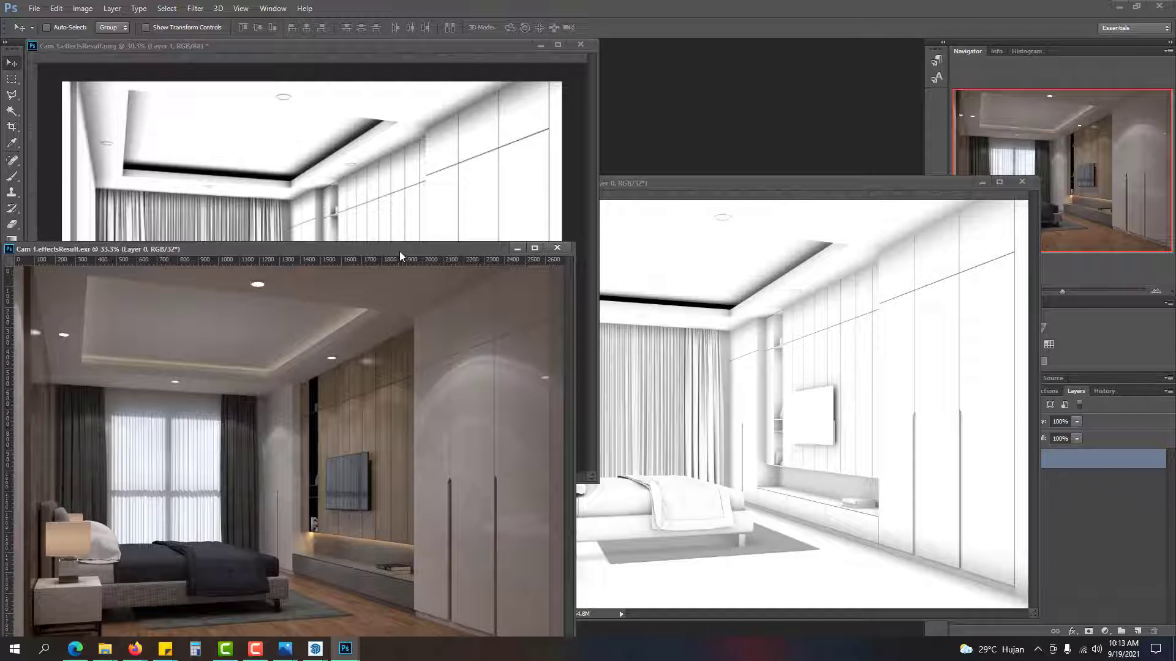
drag(399, 251, 488, 99)
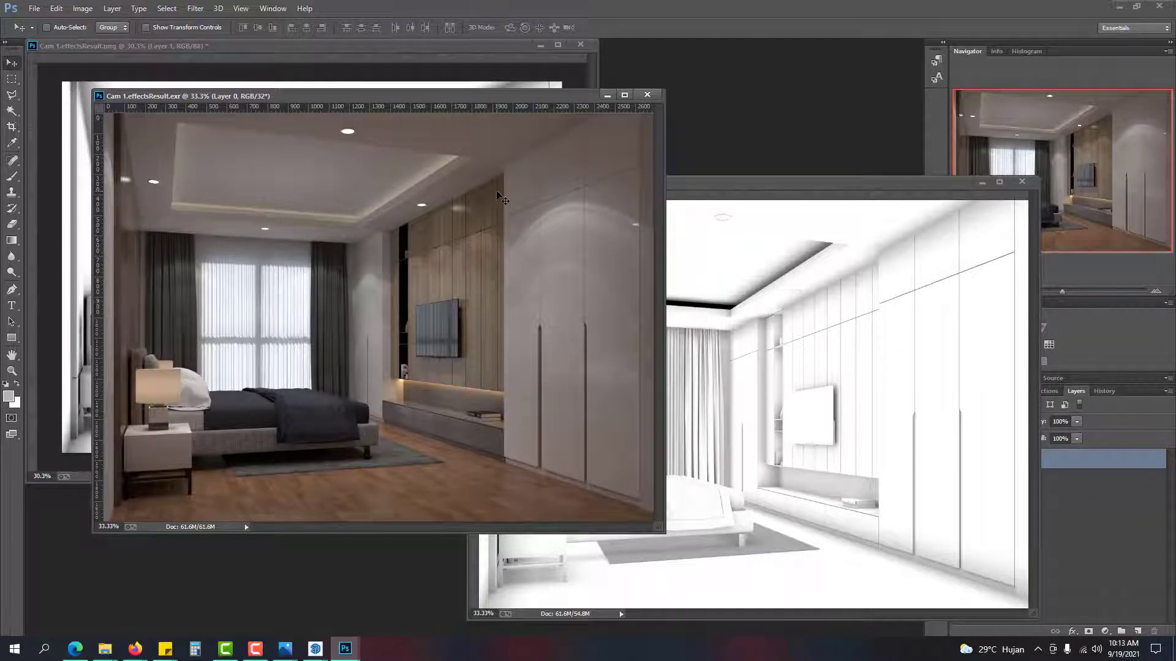
click(825, 284)
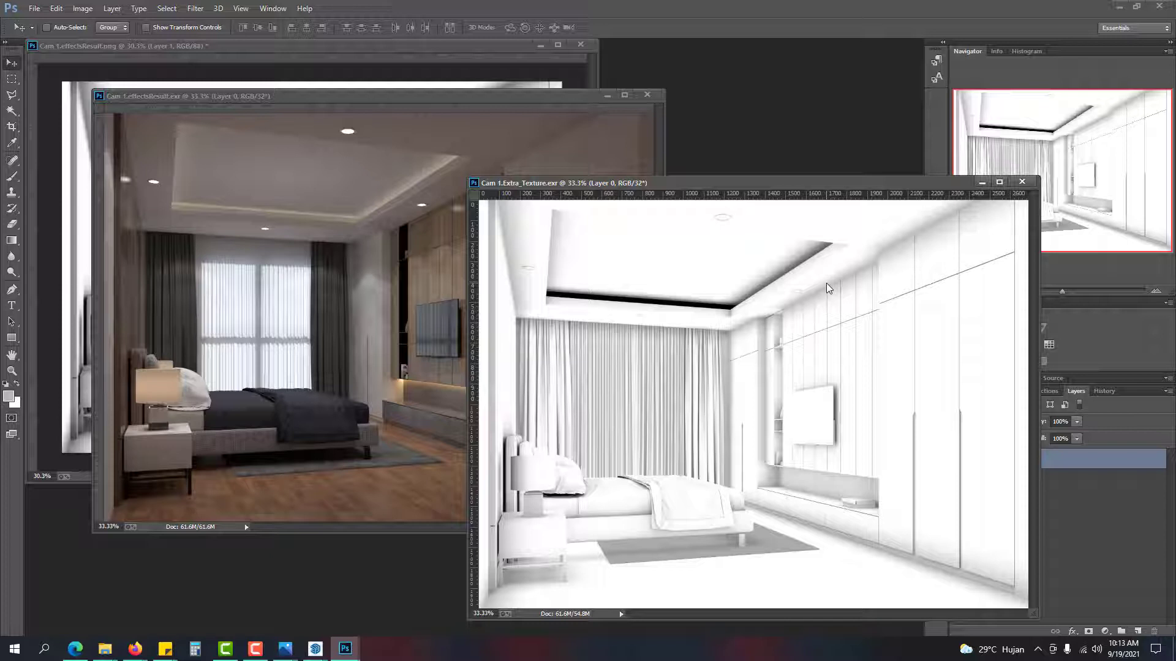
click(417, 302)
Step: Close both EXR documents and the effectsResult PNG document, discarding the PNG's changes
click(1022, 182)
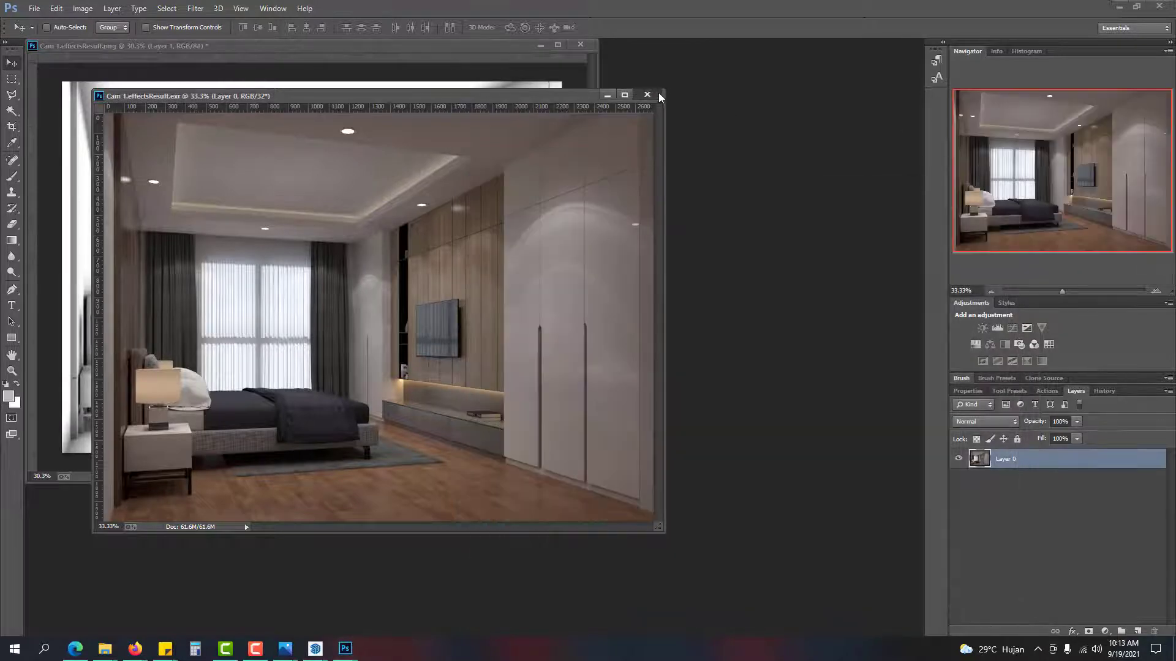
click(647, 95)
click(589, 44)
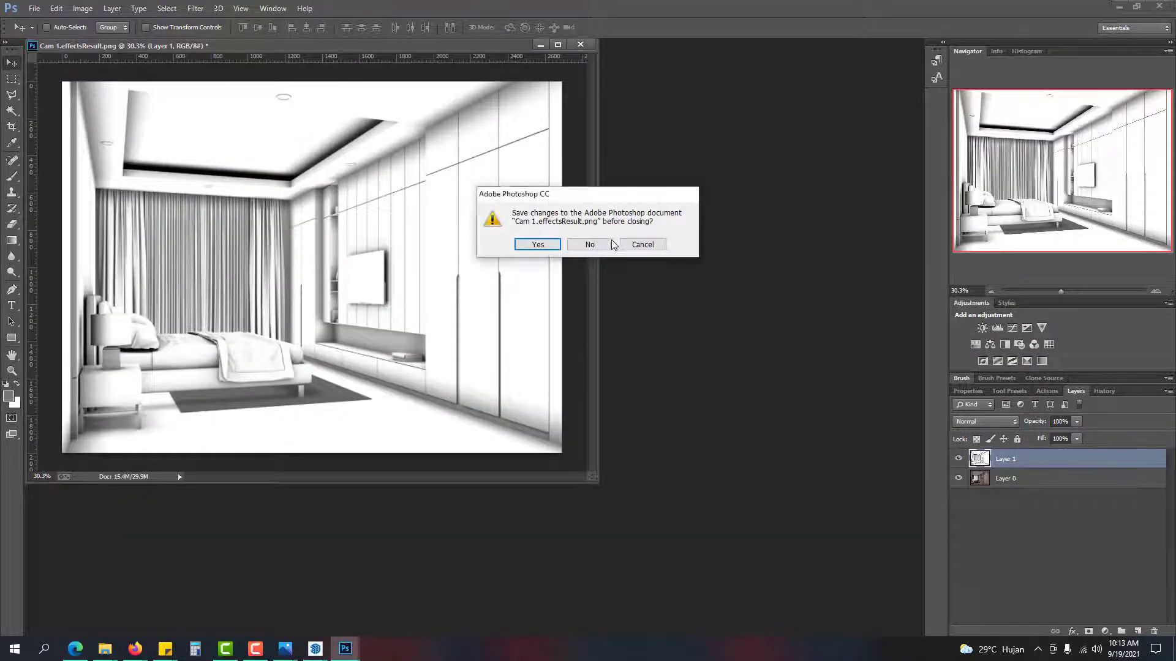
click(588, 244)
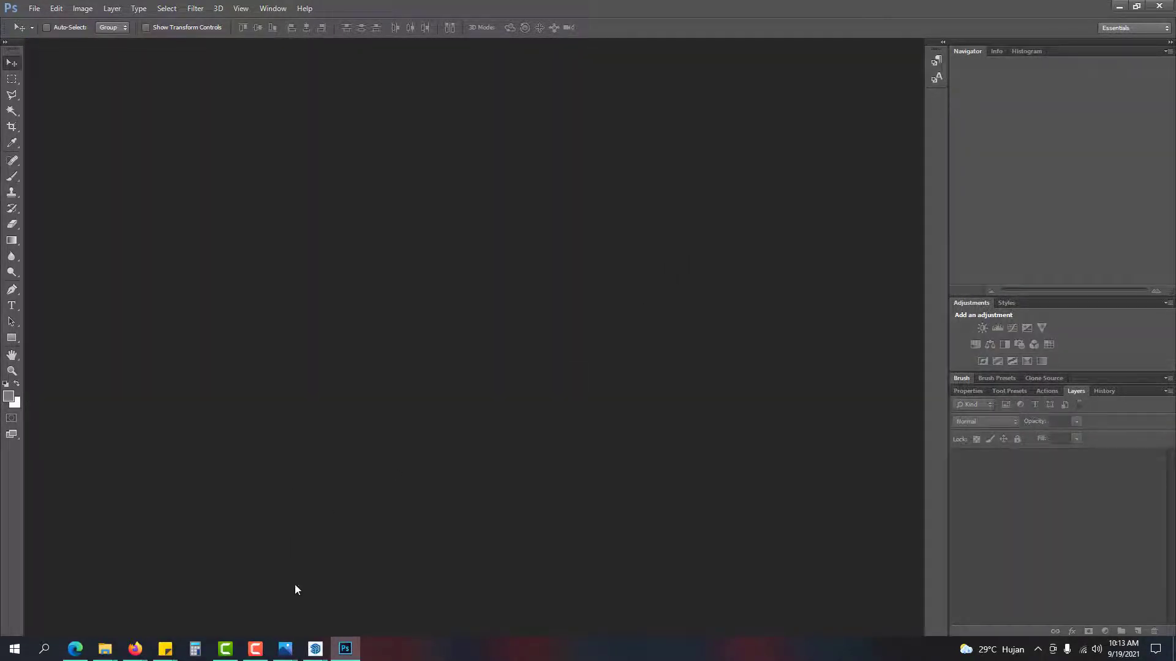
Step: Open the Cam 1.effectsResult Masking document from the Master Bathroom project's Render > Cam 1 folder
click(36, 8)
click(58, 33)
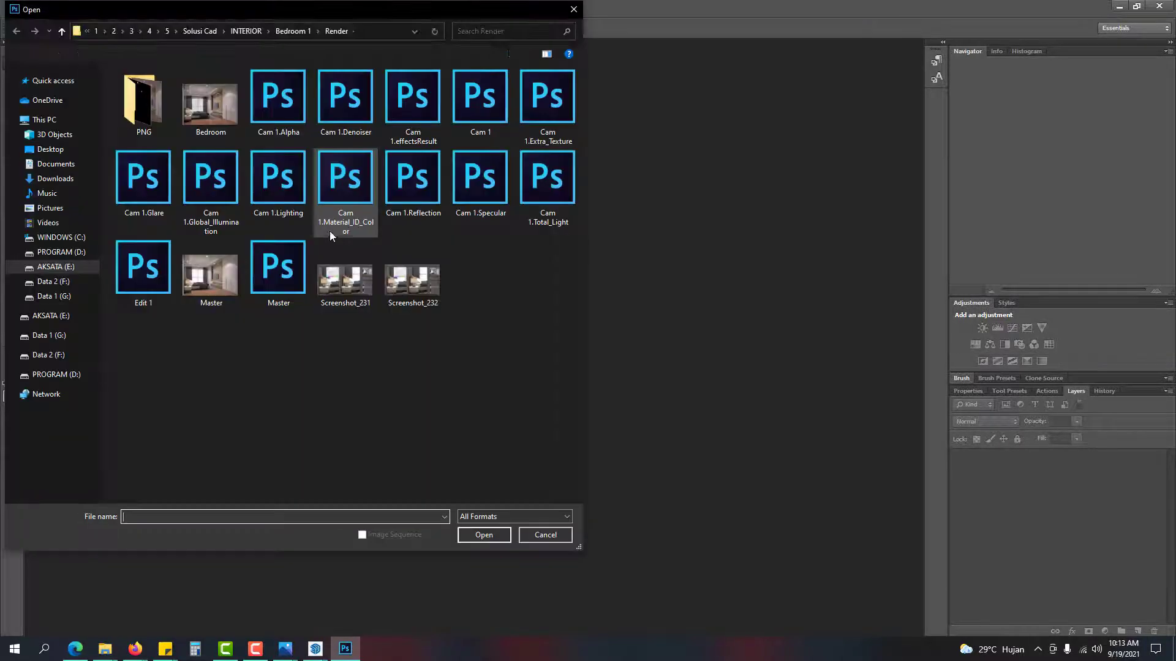
click(246, 31)
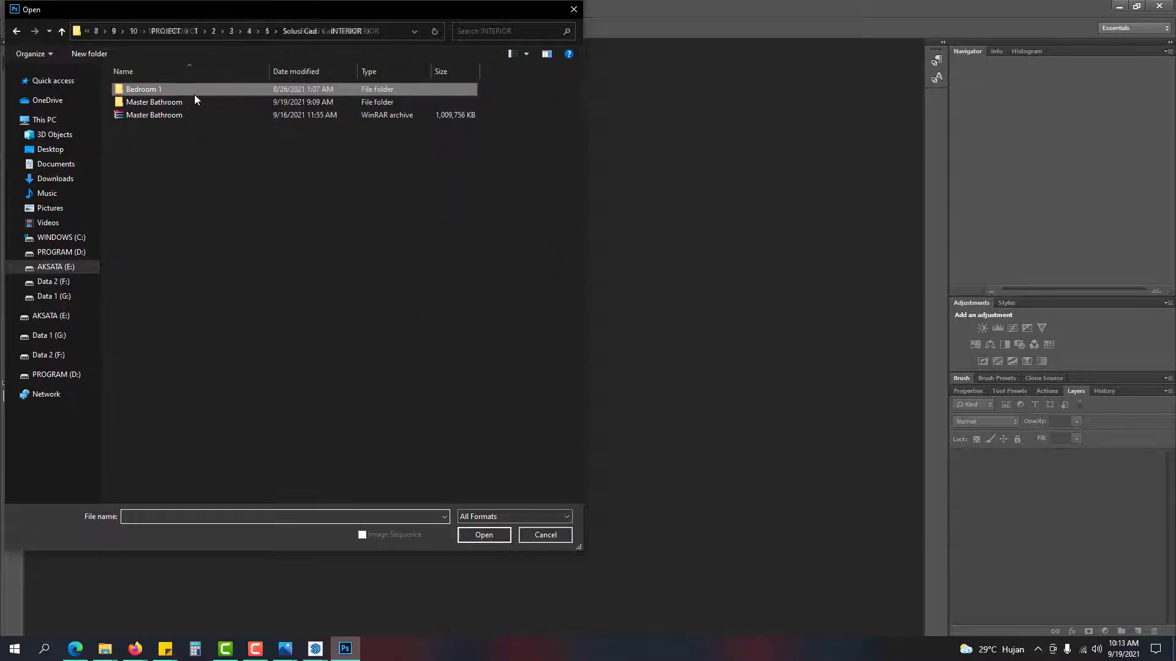
double_click(190, 100)
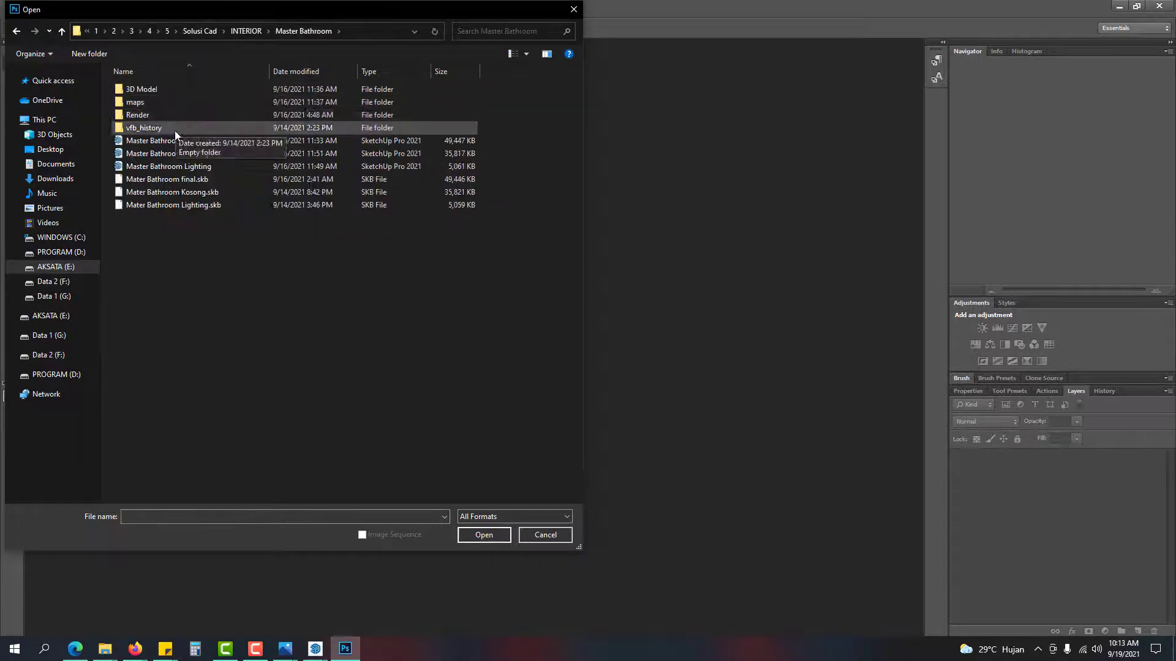
double_click(164, 116)
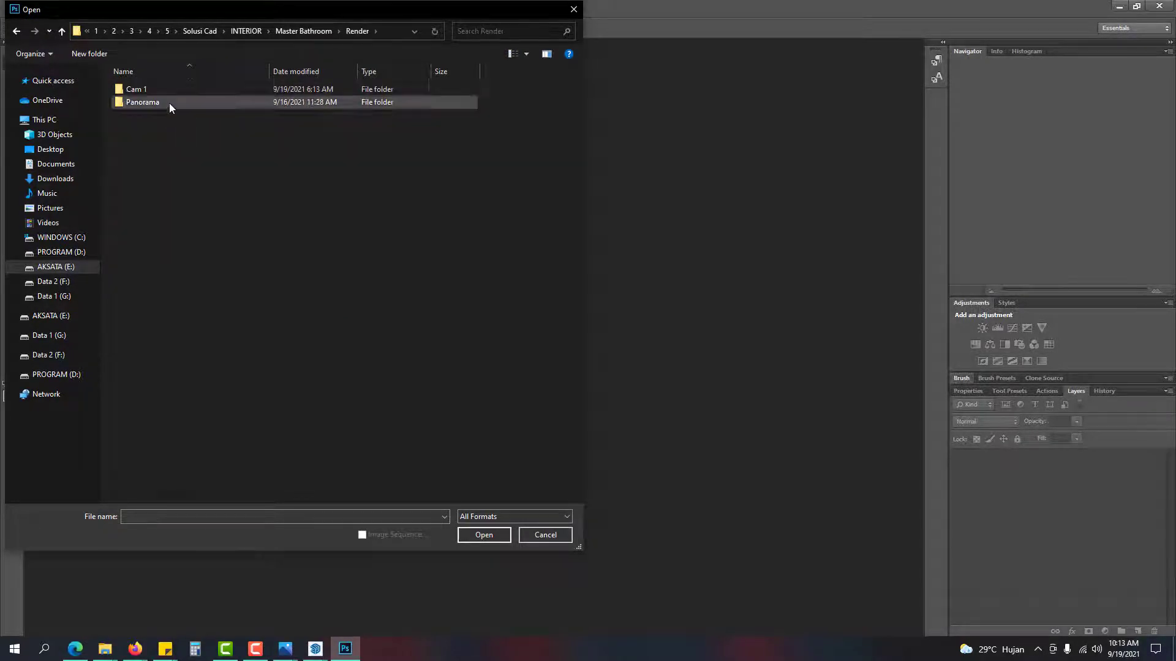
double_click(163, 89)
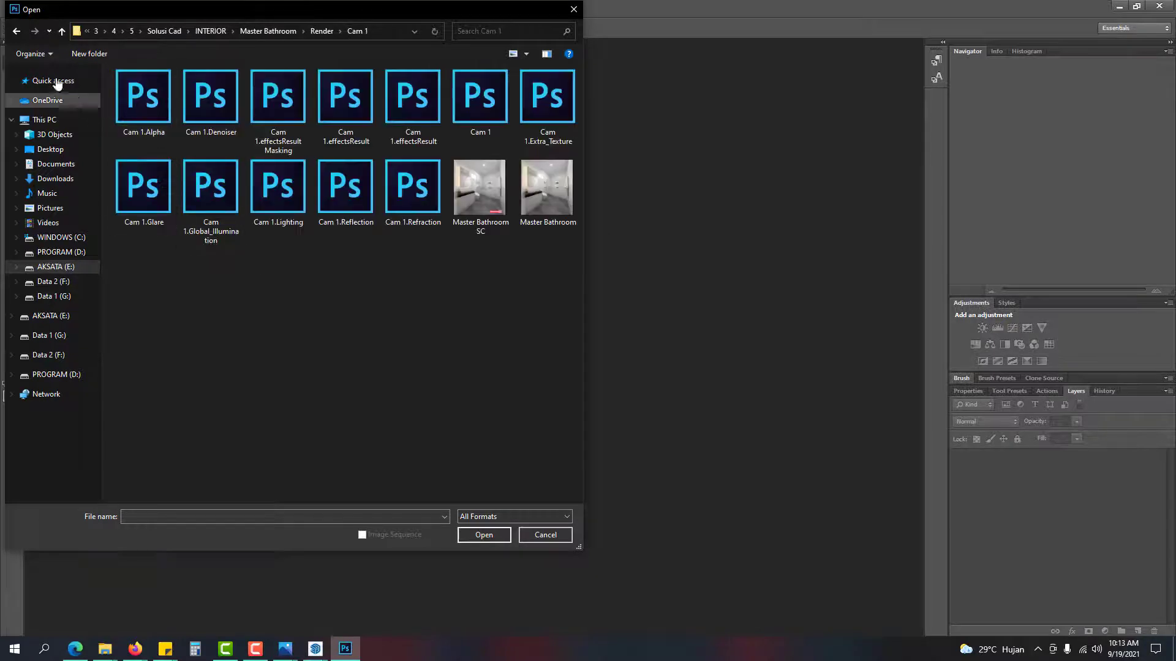
click(16, 31)
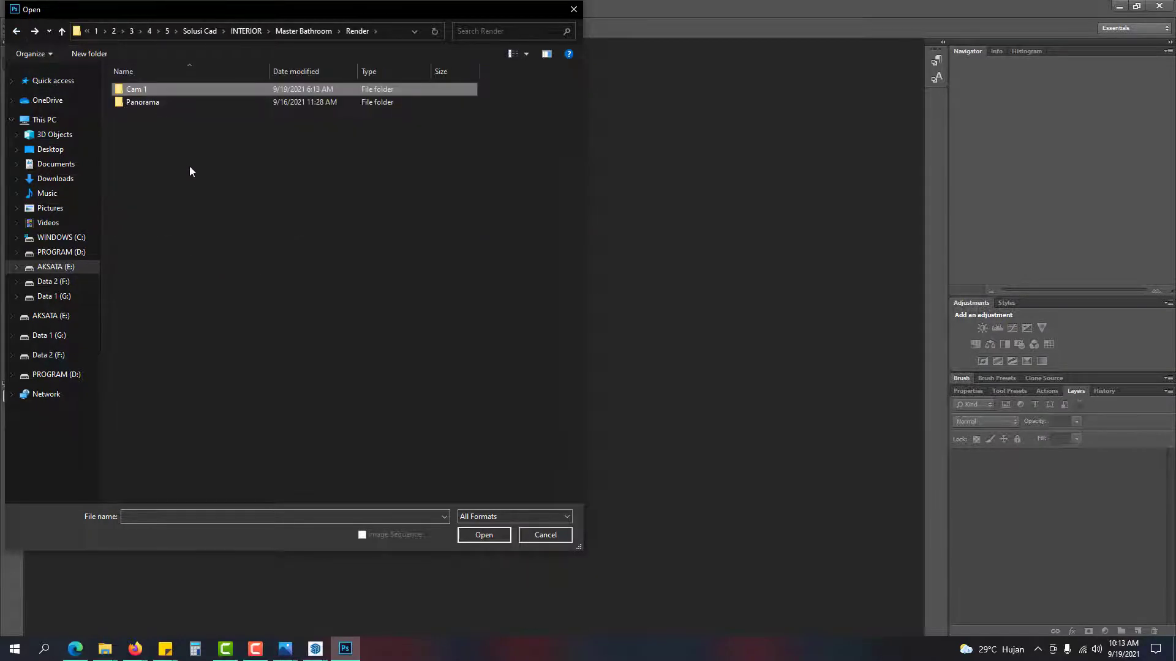
double_click(168, 90)
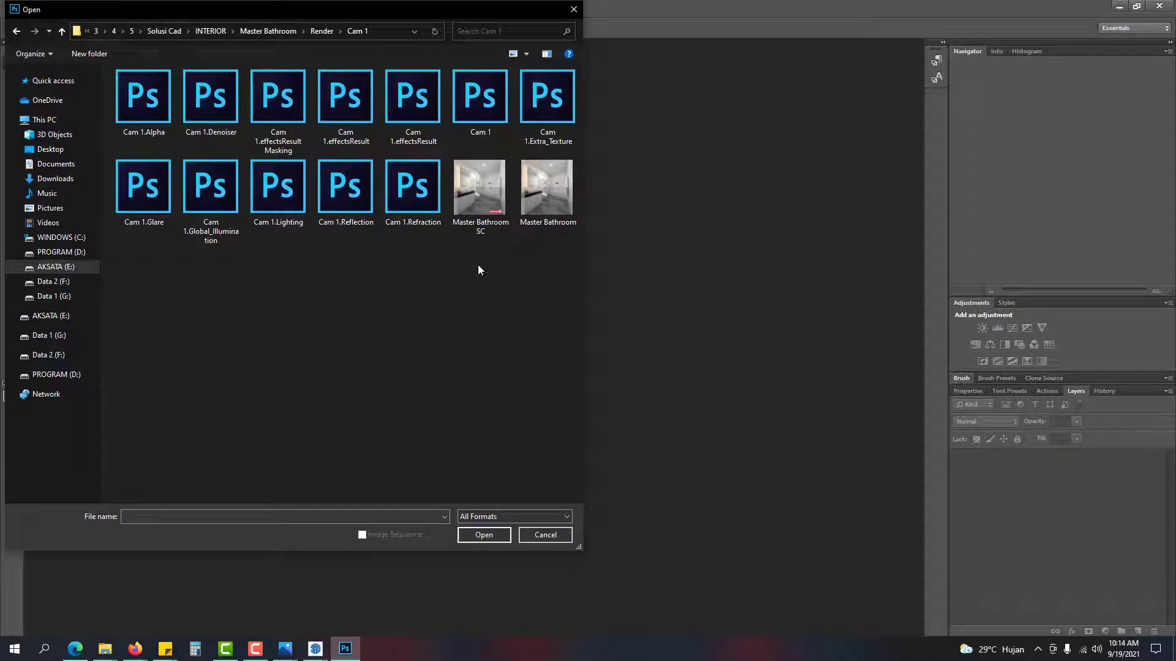
double_click(286, 109)
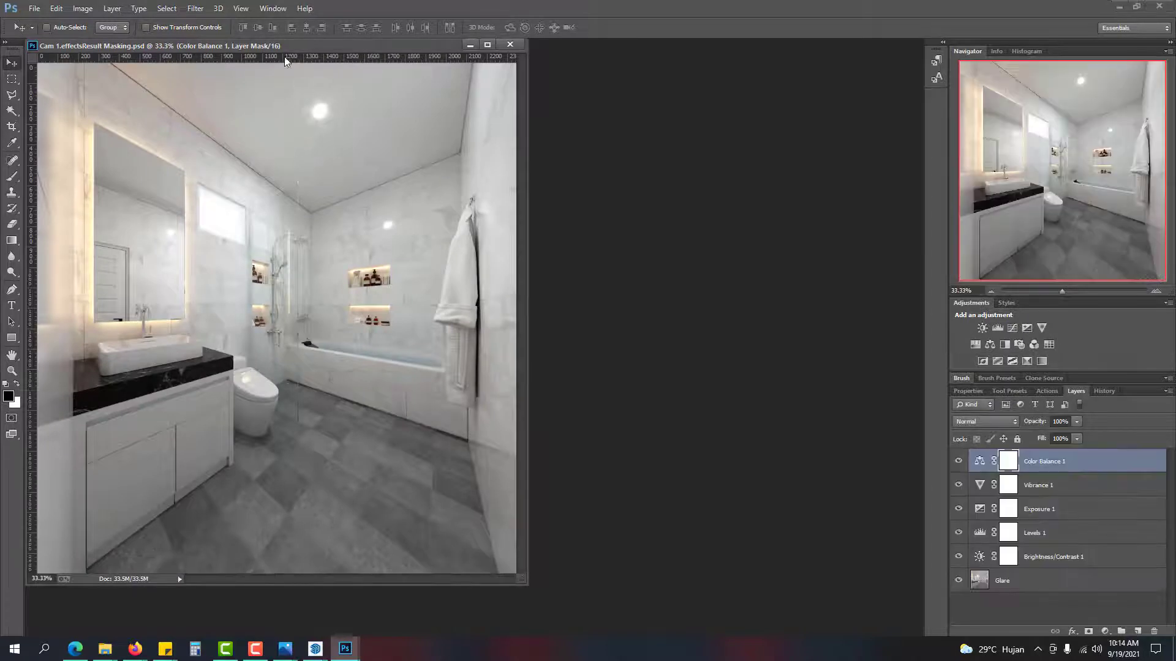
Step: Close the Masking document and open the layered Cam 1.effectsResult PSD from the same Cam 1 folder
click(513, 48)
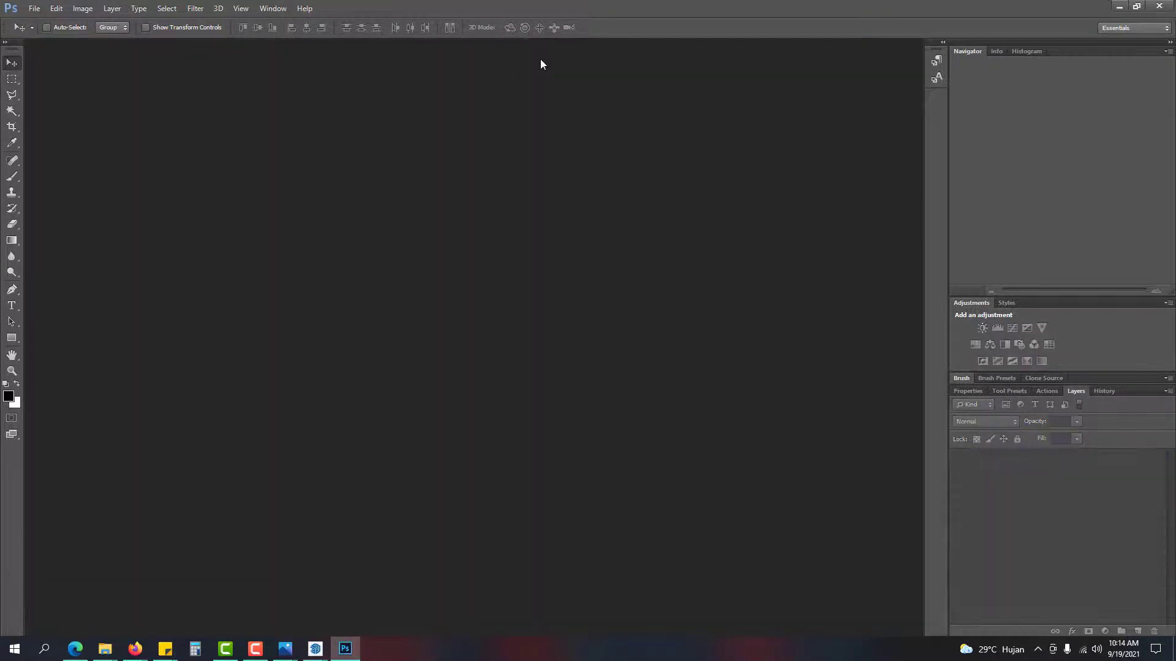
double_click(540, 60)
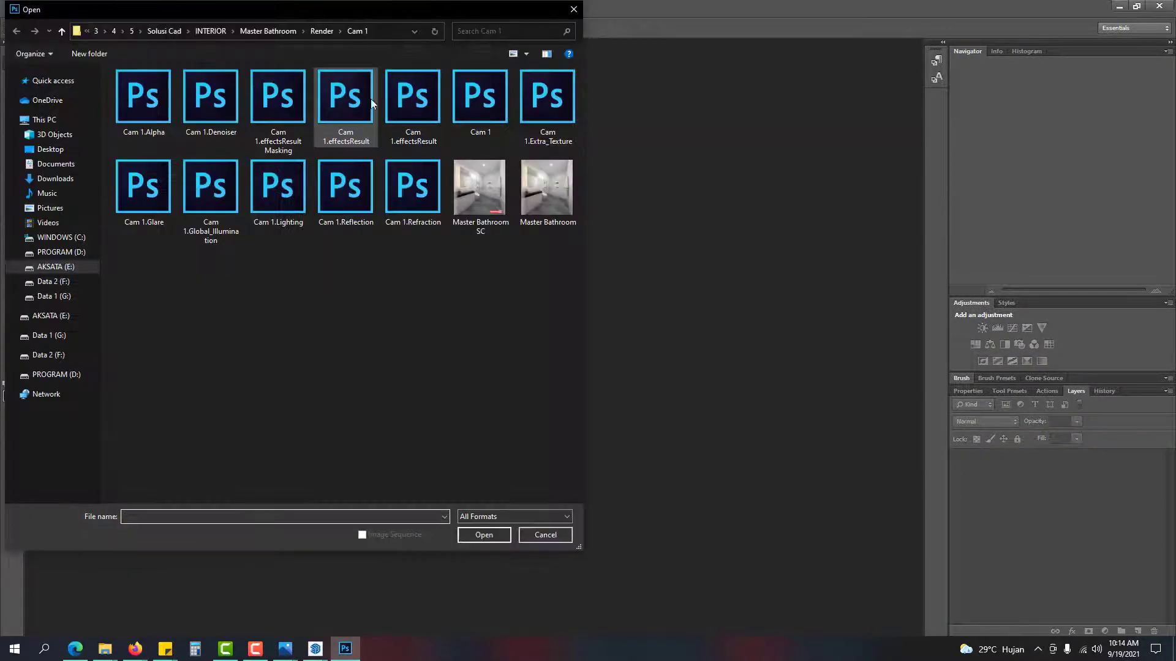
click(405, 104)
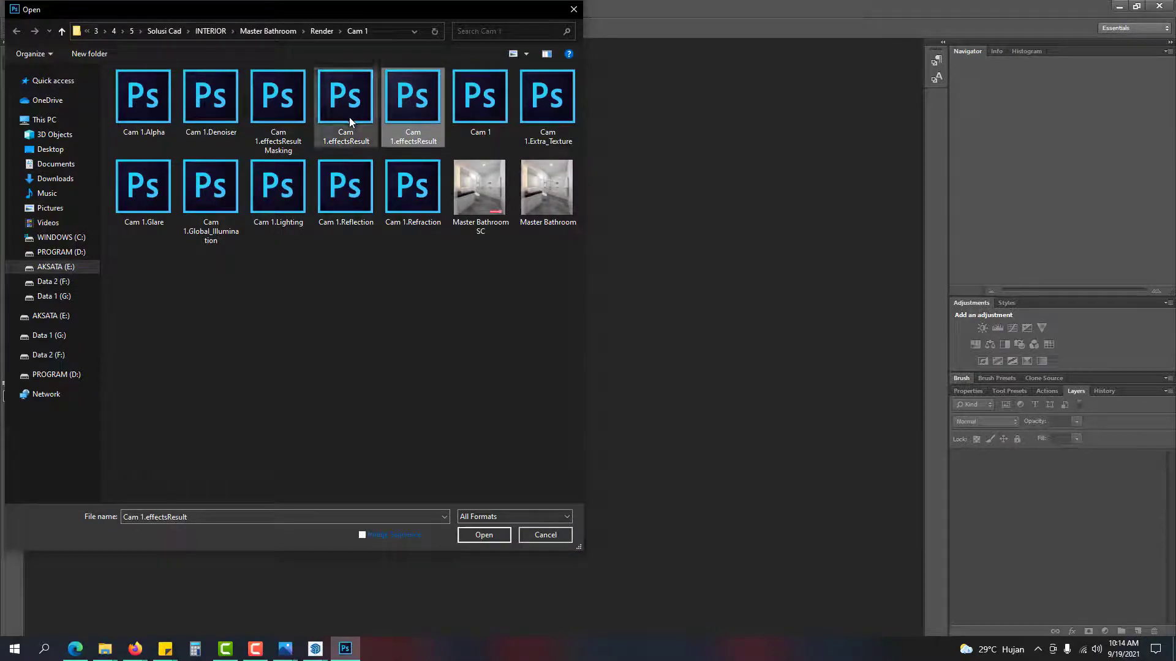
double_click(411, 109)
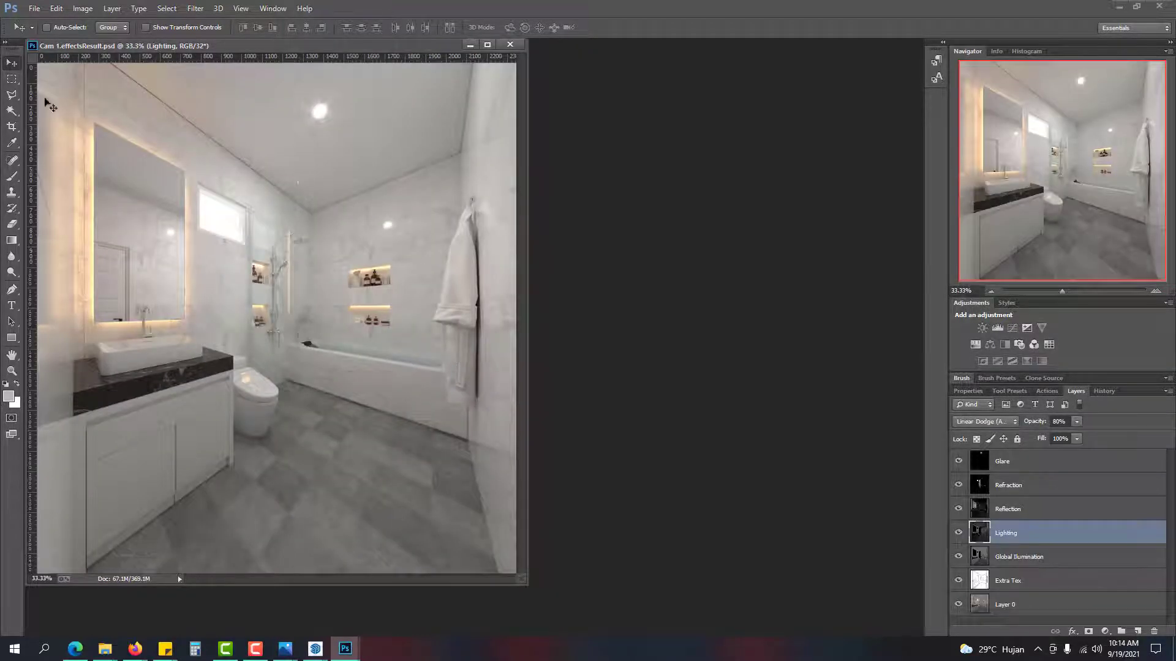
Step: Dock the floating Cam 1.effectsResult PSD window as a tab and fit the whole image on screen
drag(112, 45, 208, 47)
click(12, 371)
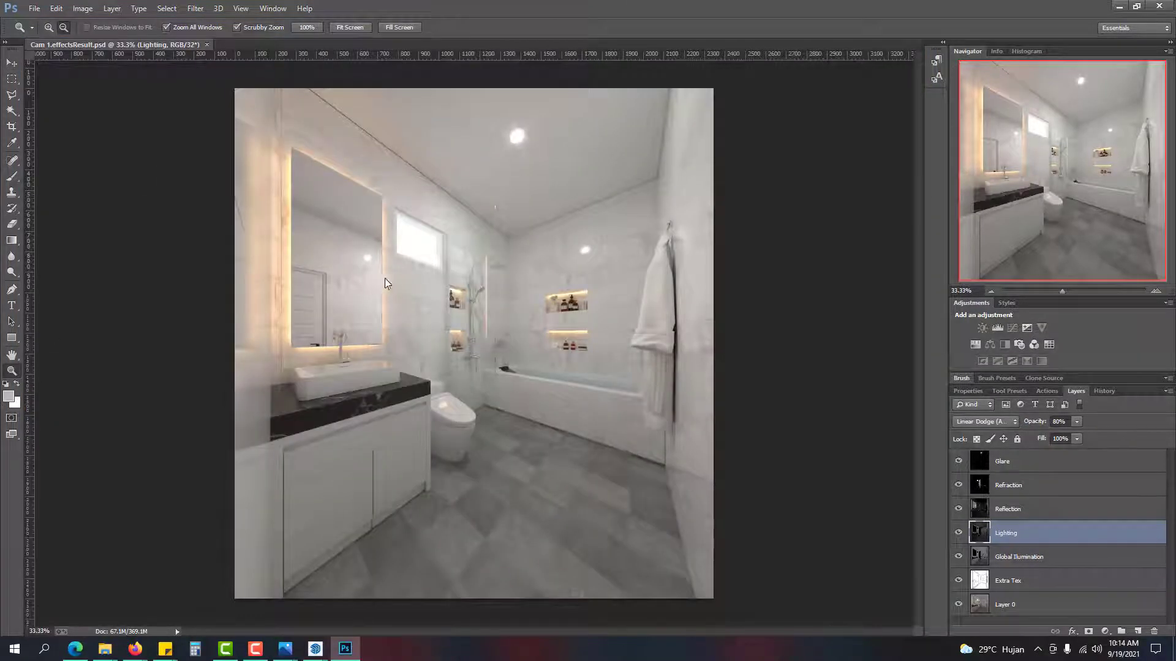
right_click(355, 278)
click(392, 293)
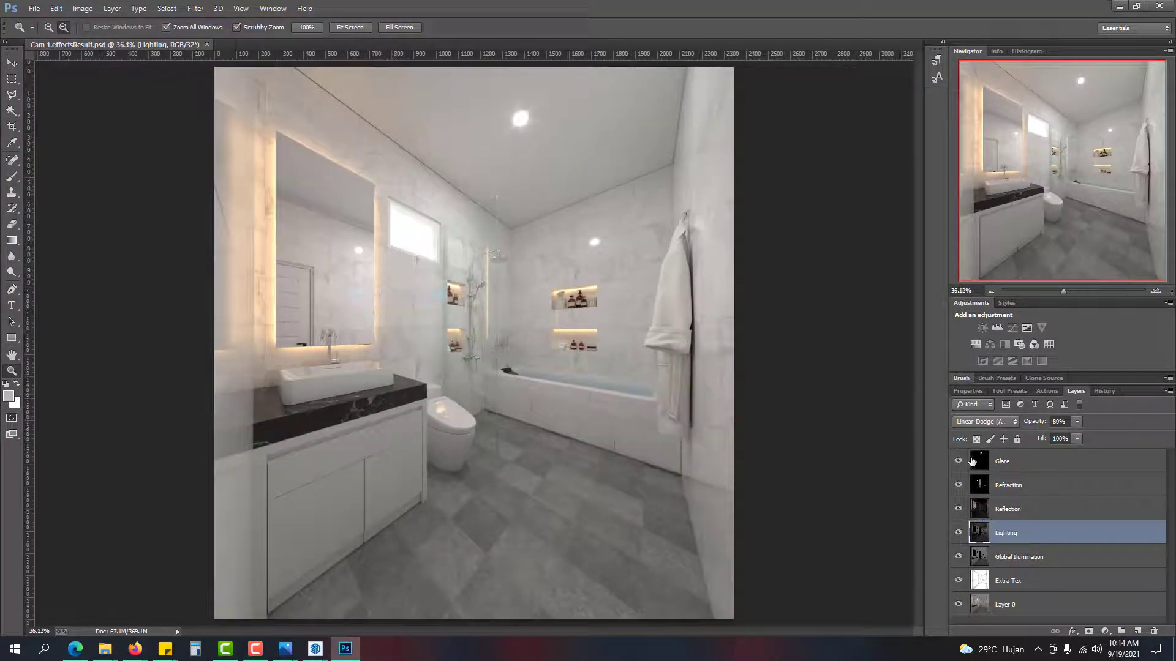
Step: Hide the Glare, Refraction, Reflection, Lighting, Global Illumination and Extra Tex layers so only Layer 0 is shown
click(959, 461)
click(959, 485)
drag(962, 530, 959, 583)
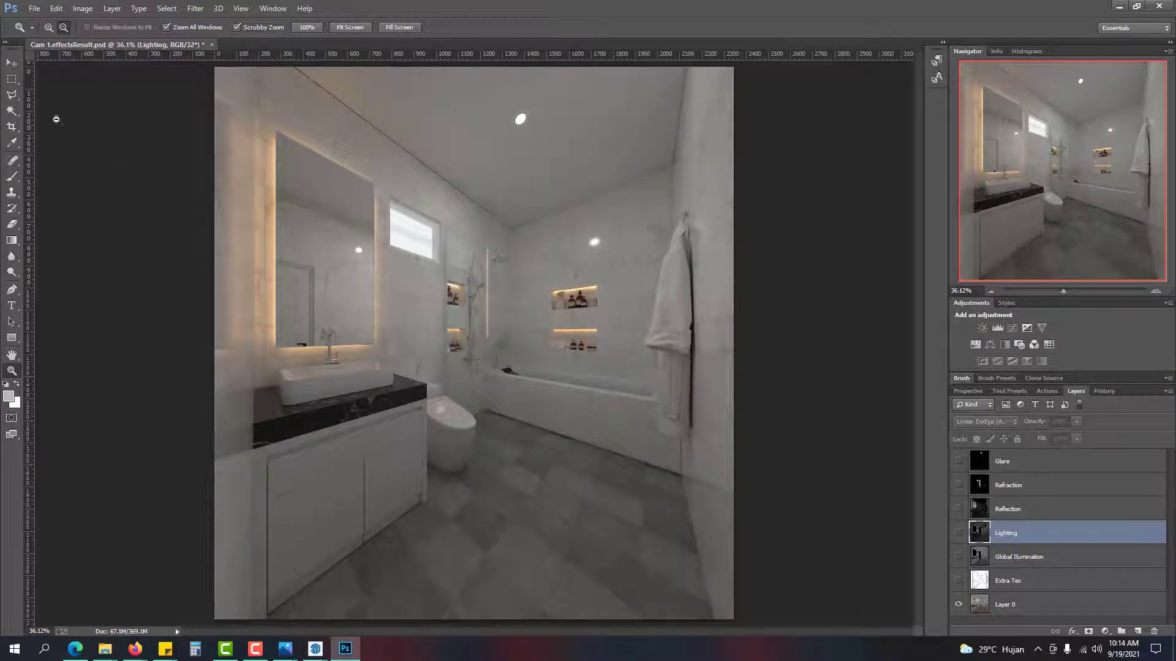
click(11, 62)
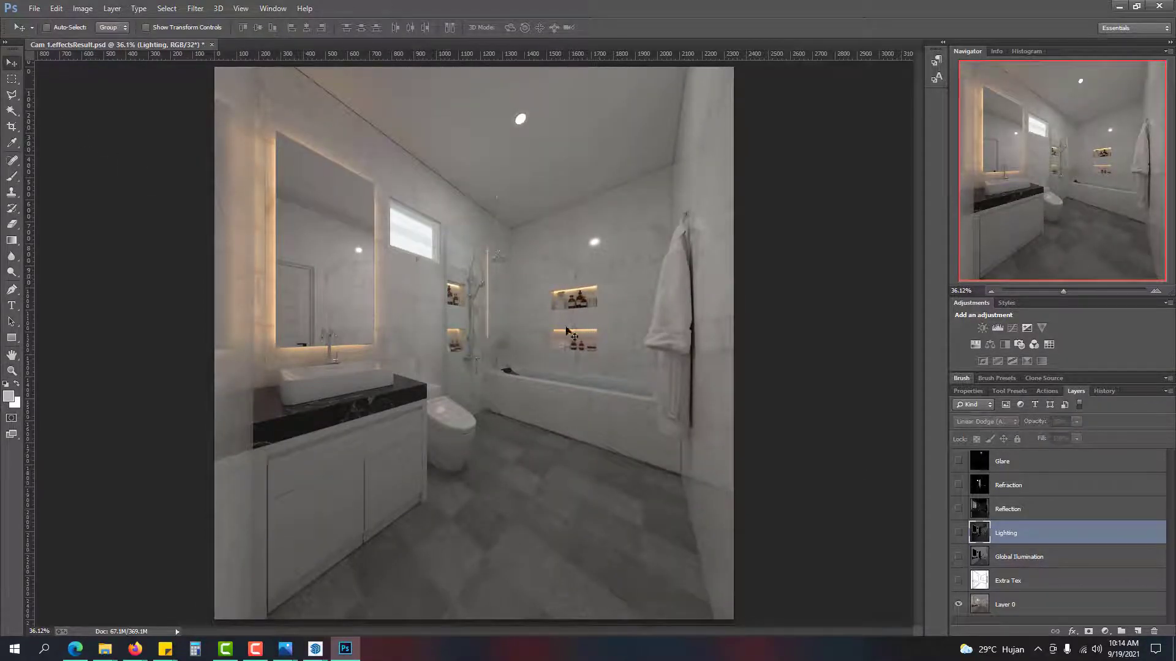
Step: Make the Extra Tex layer visible above Layer 0 and check its blend mode
click(1036, 583)
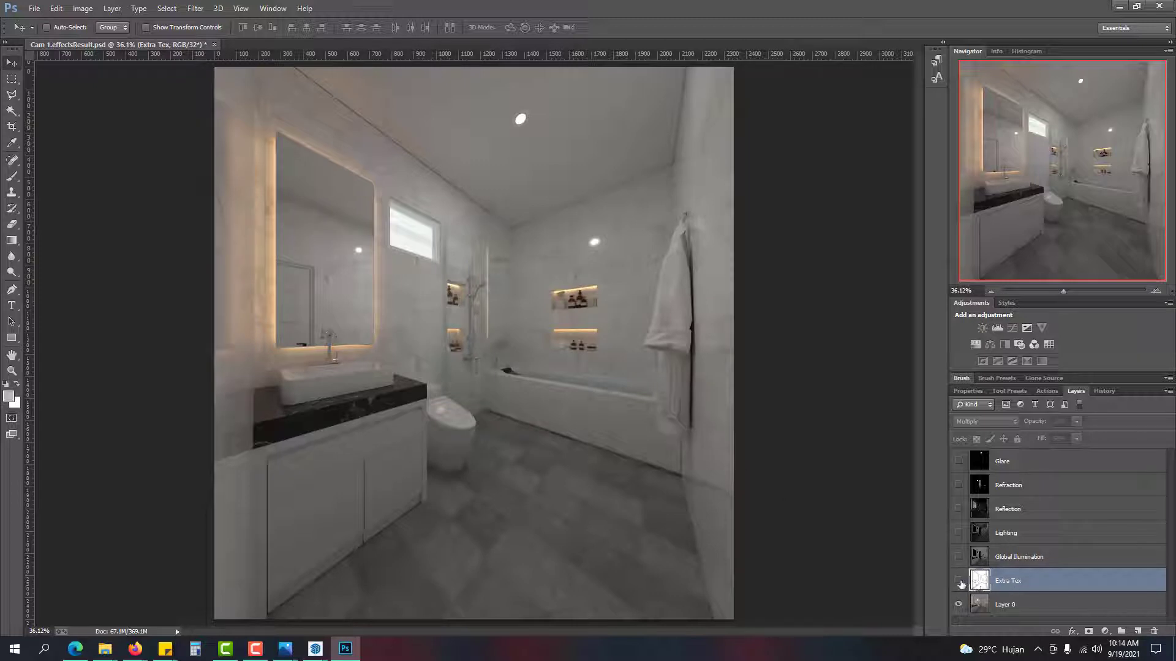
click(959, 582)
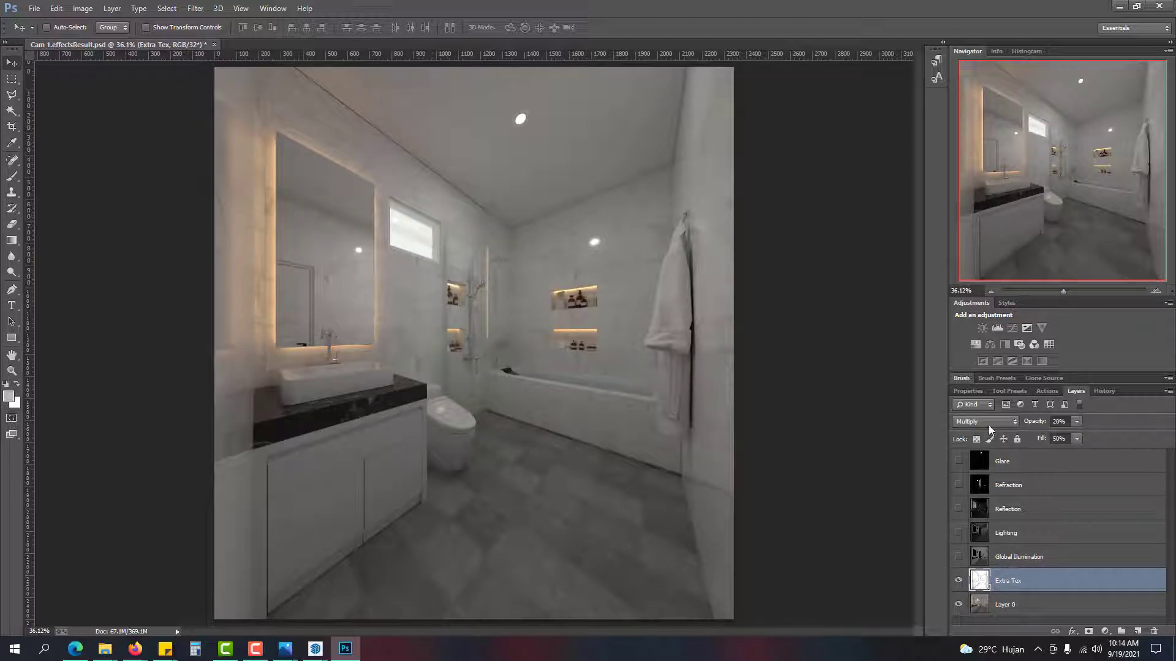
click(987, 422)
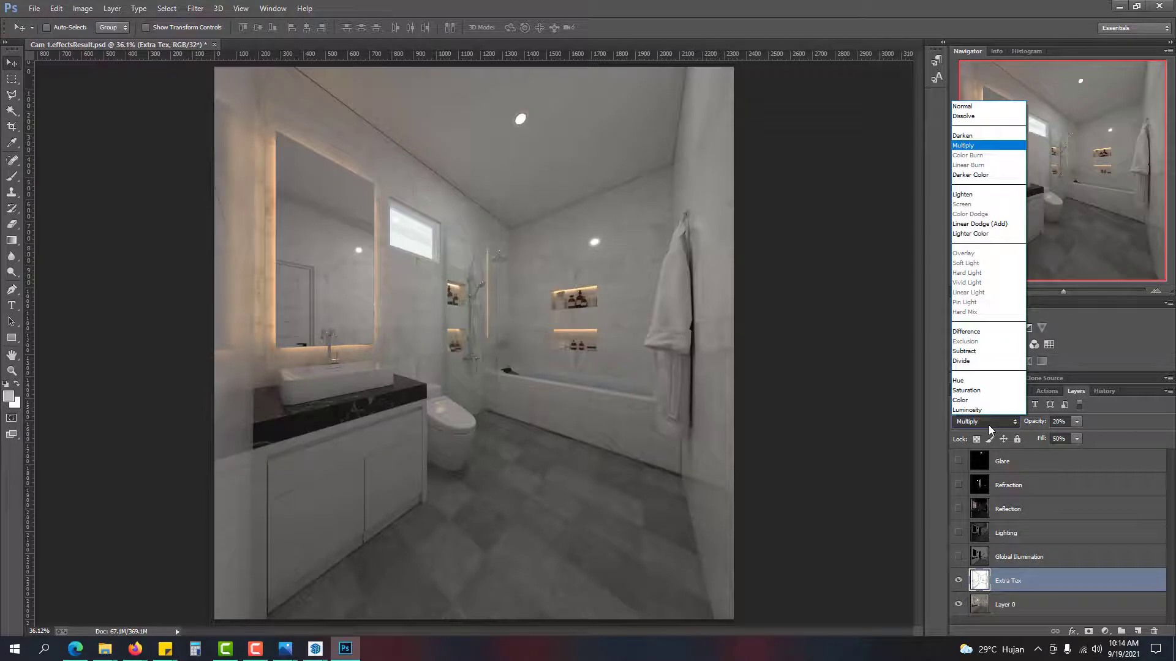
click(988, 422)
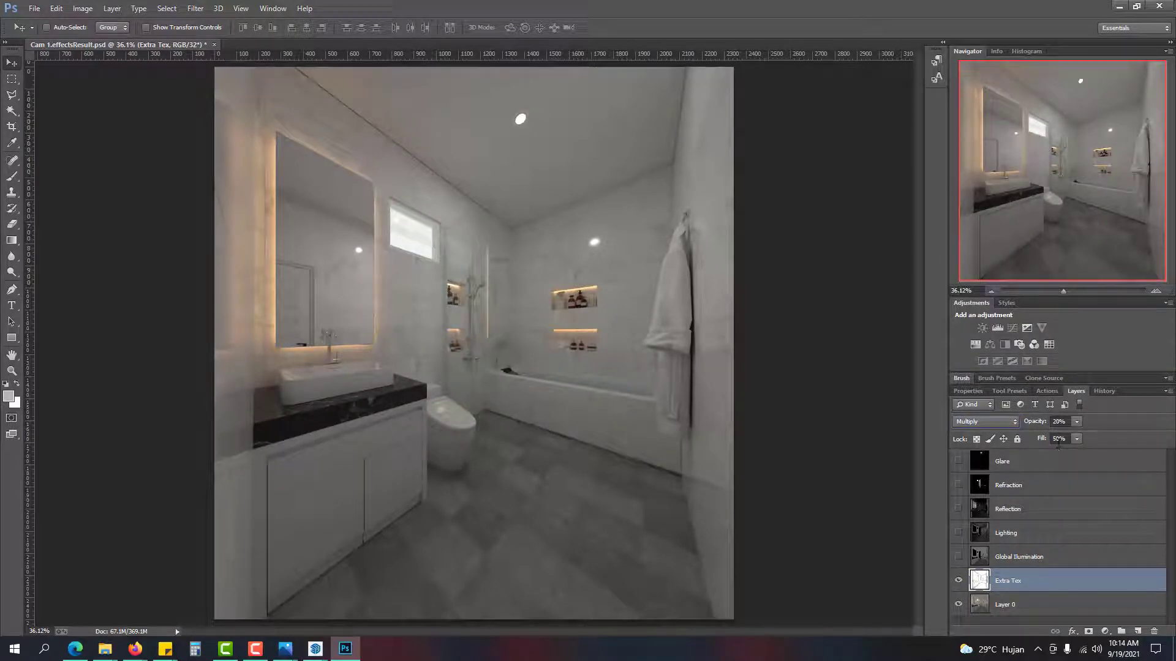
Step: Toggle the Extra Tex layer off and on repeatedly to compare the bathroom render with and without it, ending with it shown
click(958, 582)
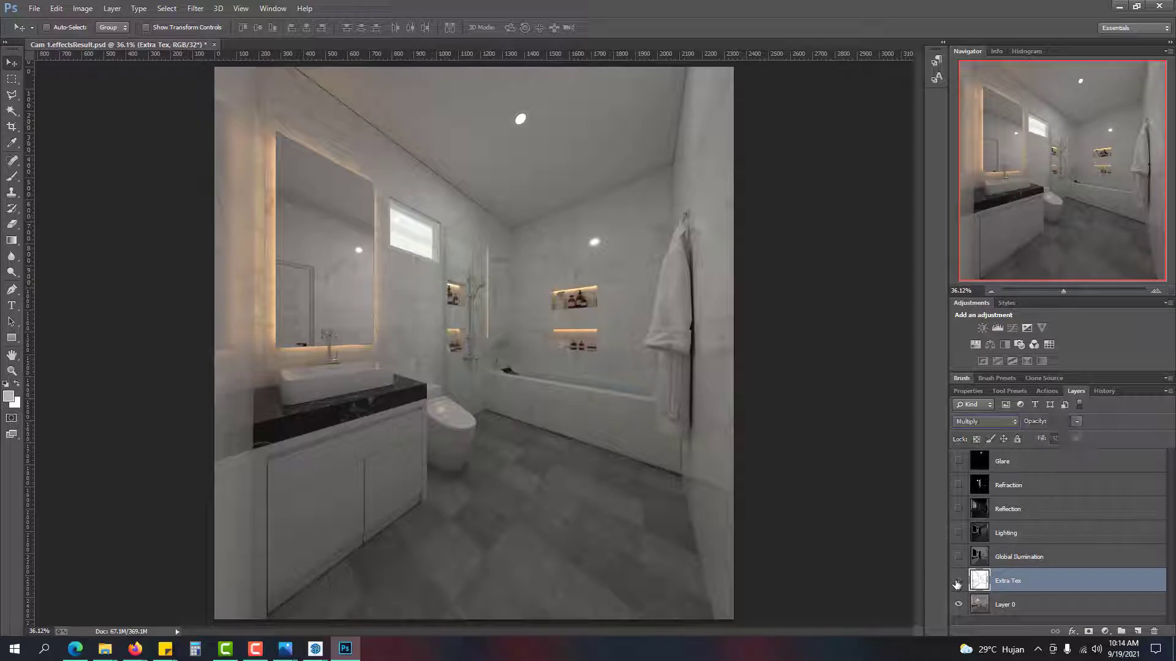
click(958, 582)
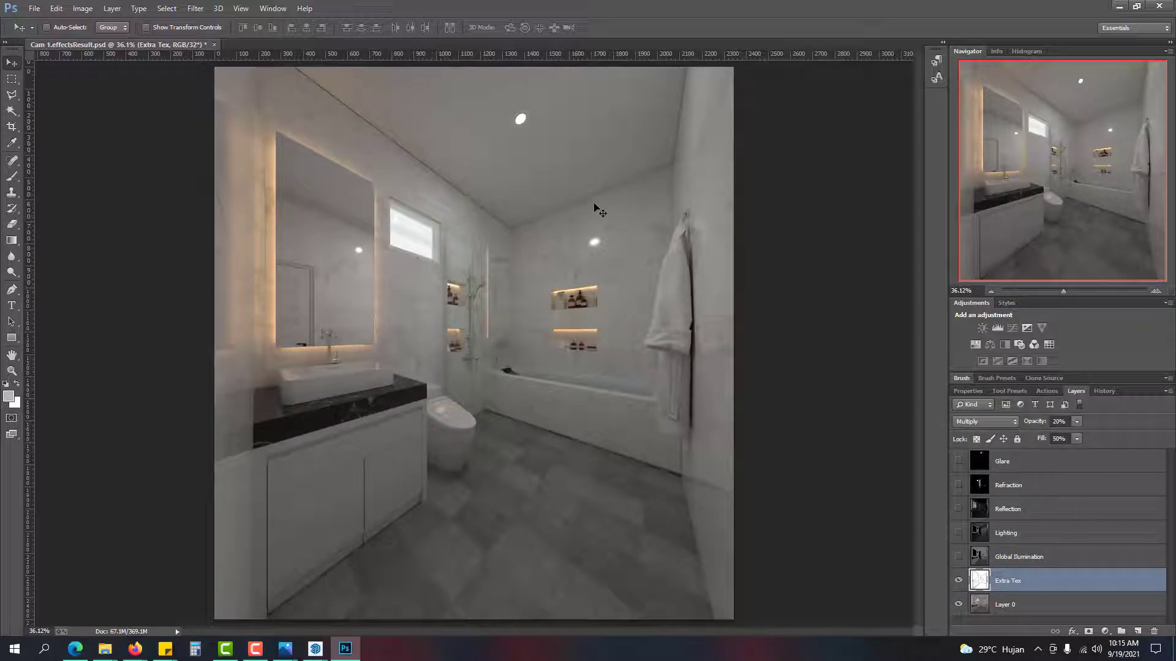
click(958, 582)
click(959, 581)
click(959, 582)
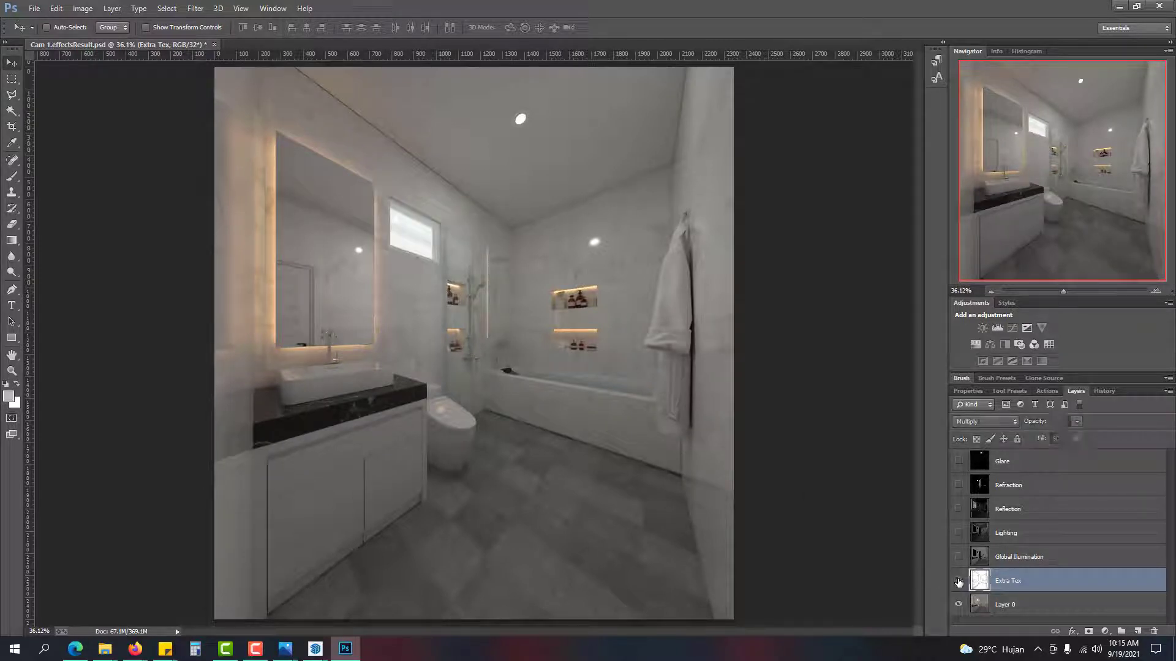
click(958, 581)
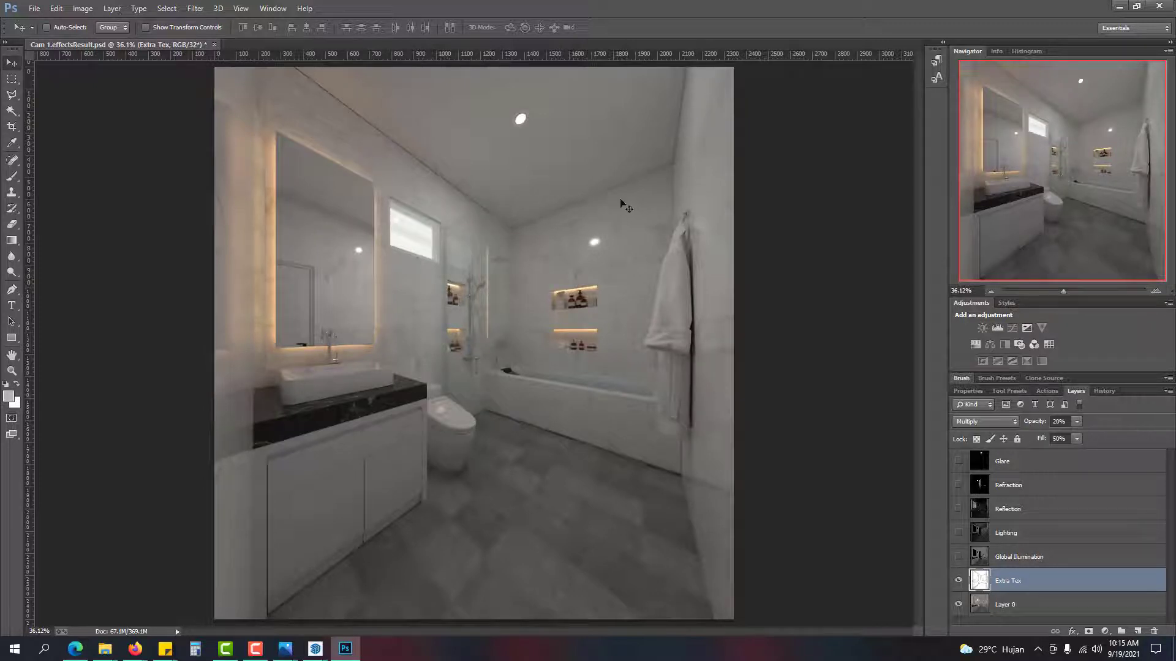
click(959, 580)
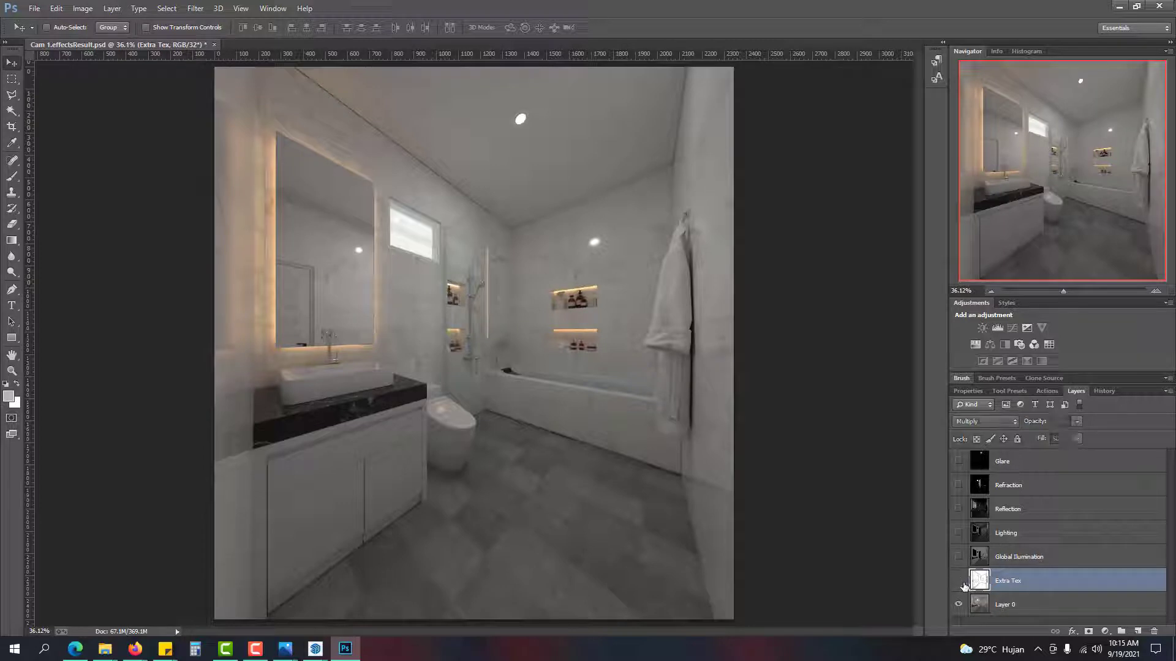
click(963, 585)
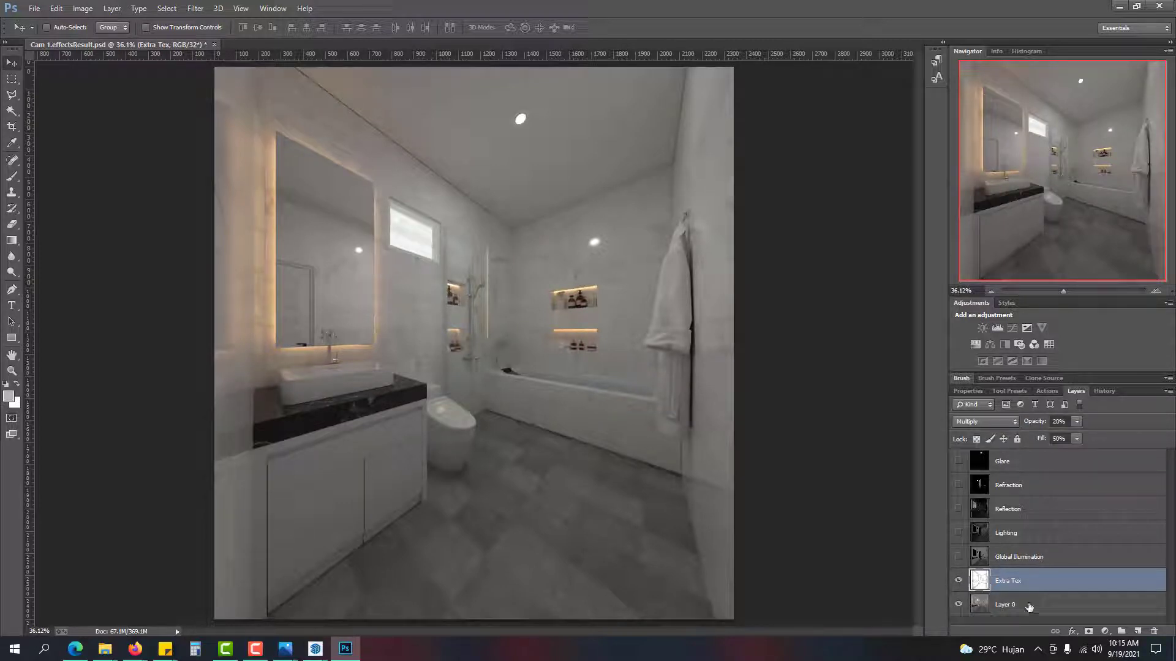
Step: Make the Global Illumination layer visible and check its blend mode
click(982, 557)
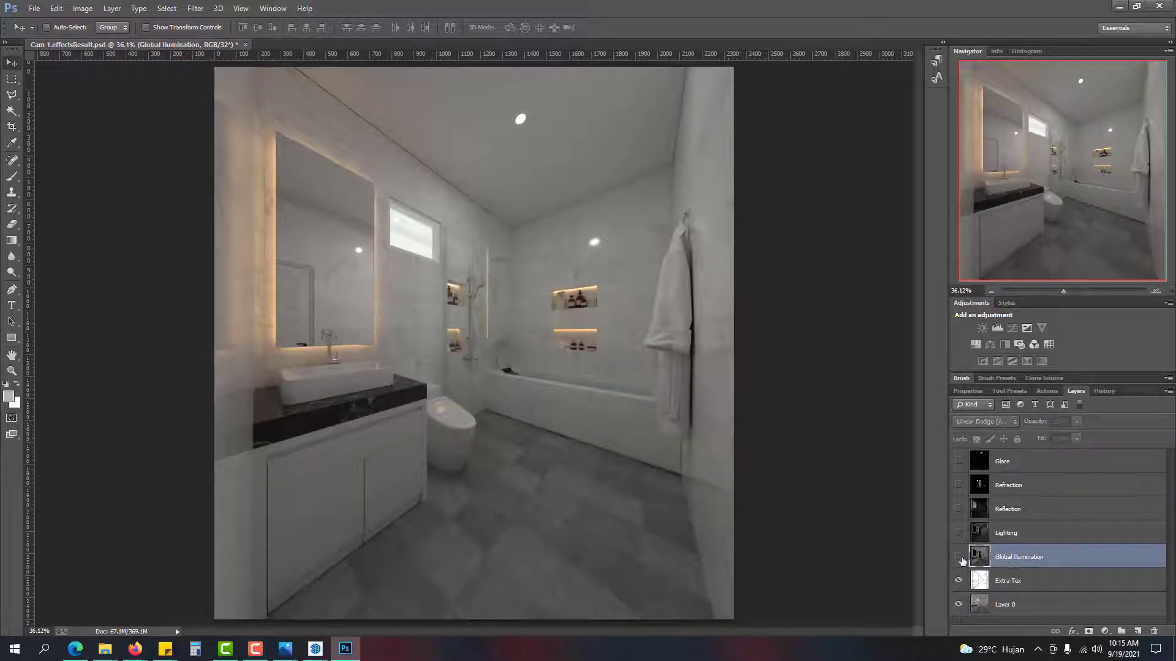
click(959, 557)
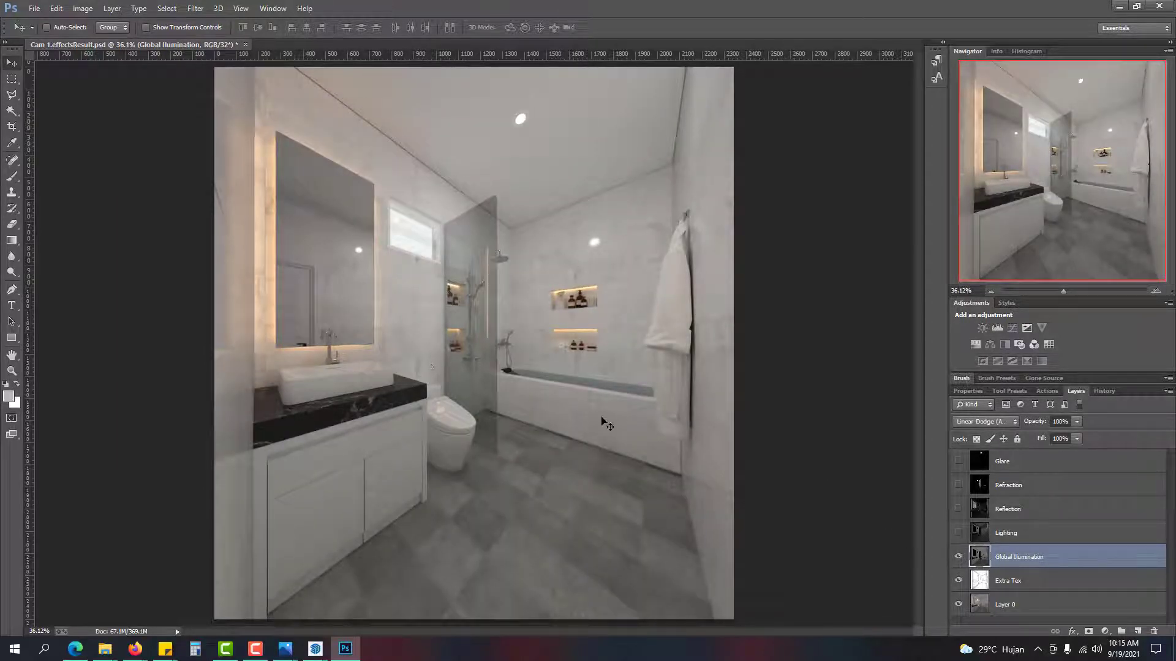
click(993, 422)
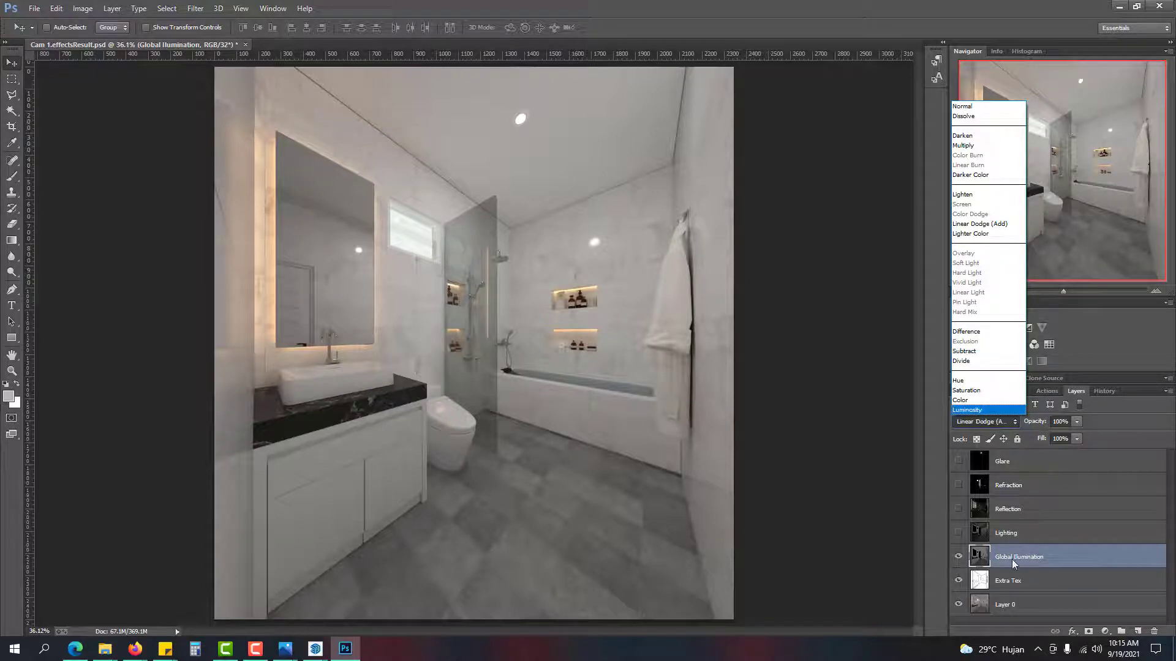
click(1069, 568)
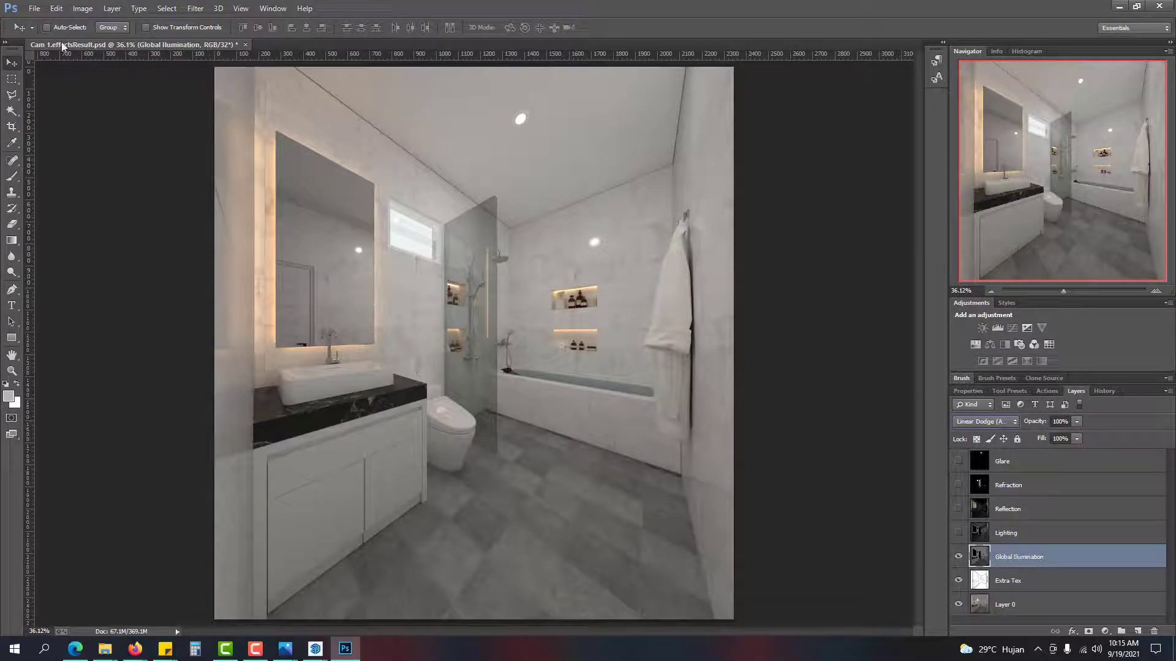
Step: Open the Cam 1.effectsResult PNG from the Bedroom 1 project's Render > PNG folder
click(34, 10)
click(37, 29)
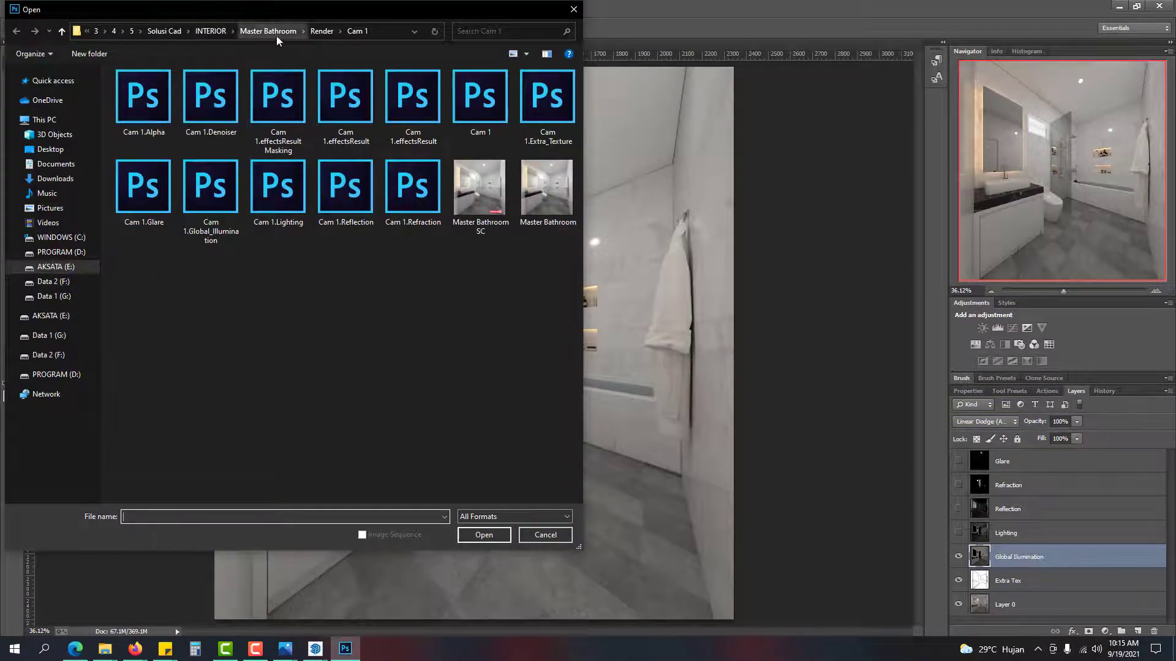
click(276, 36)
click(247, 35)
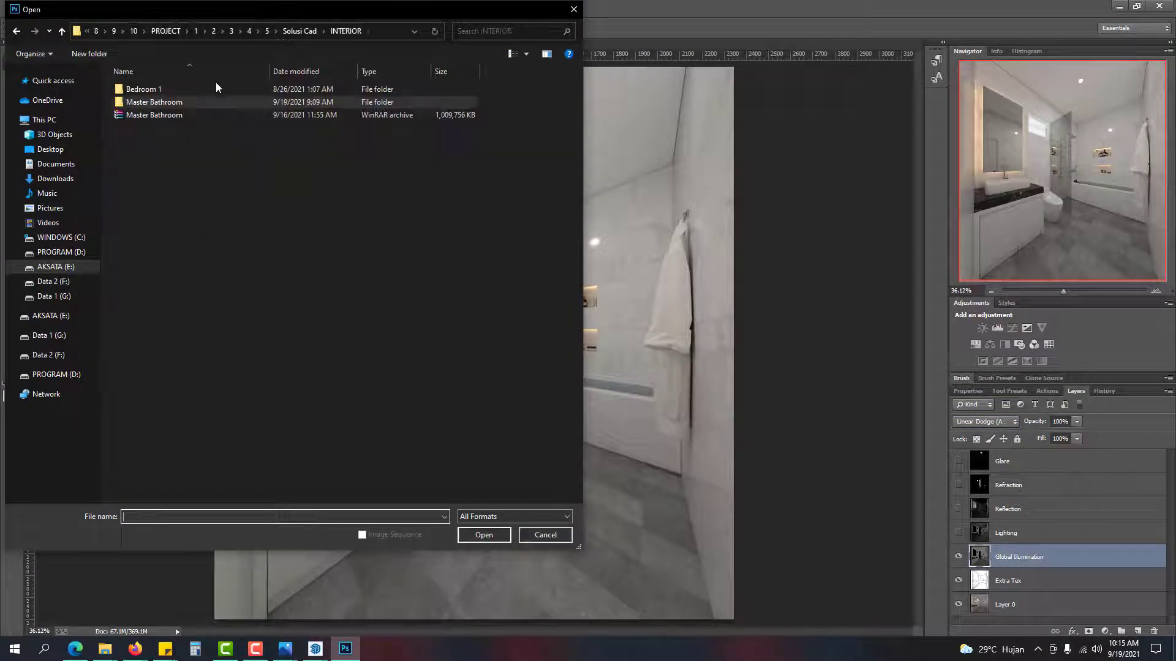
double_click(208, 88)
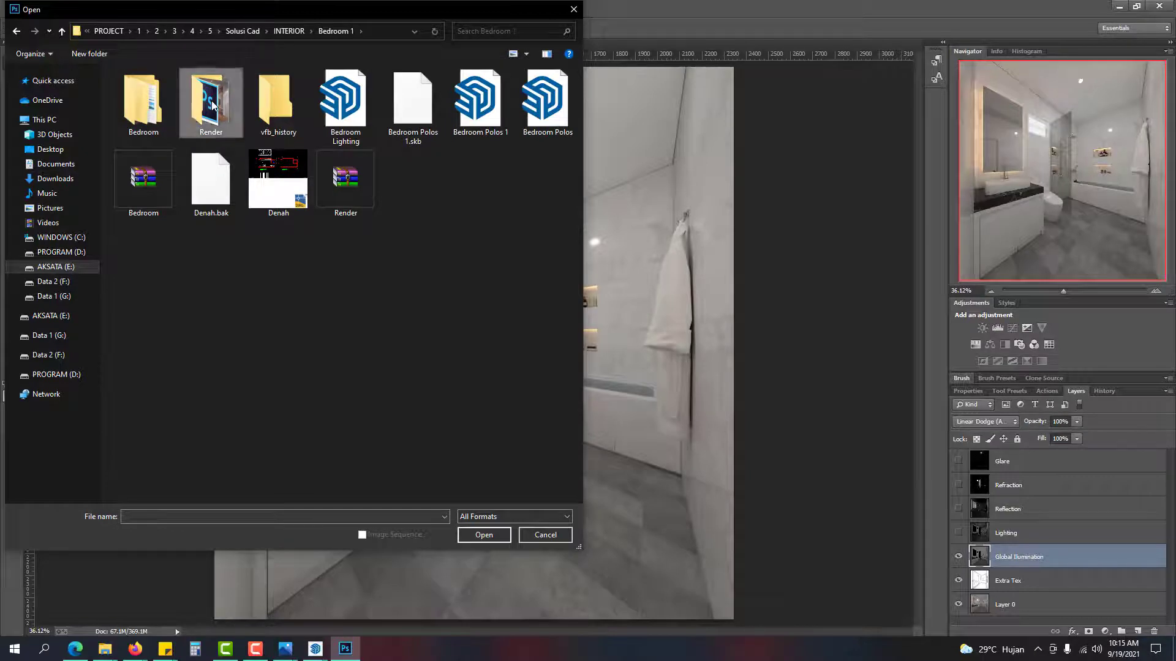
double_click(212, 105)
double_click(150, 104)
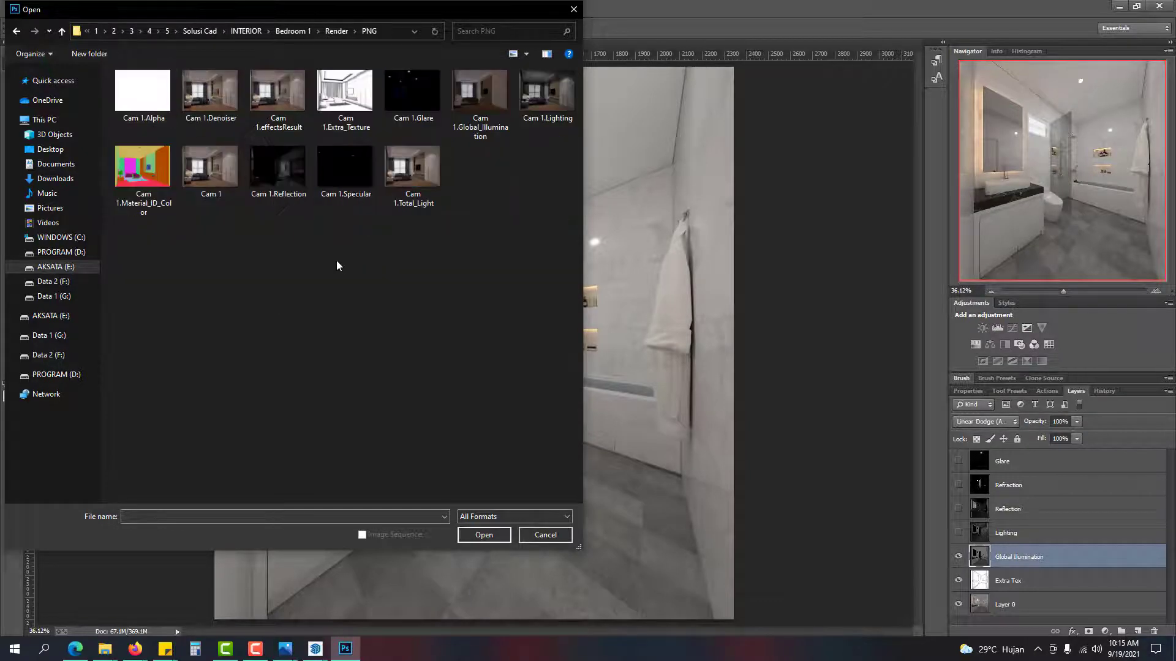
double_click(289, 94)
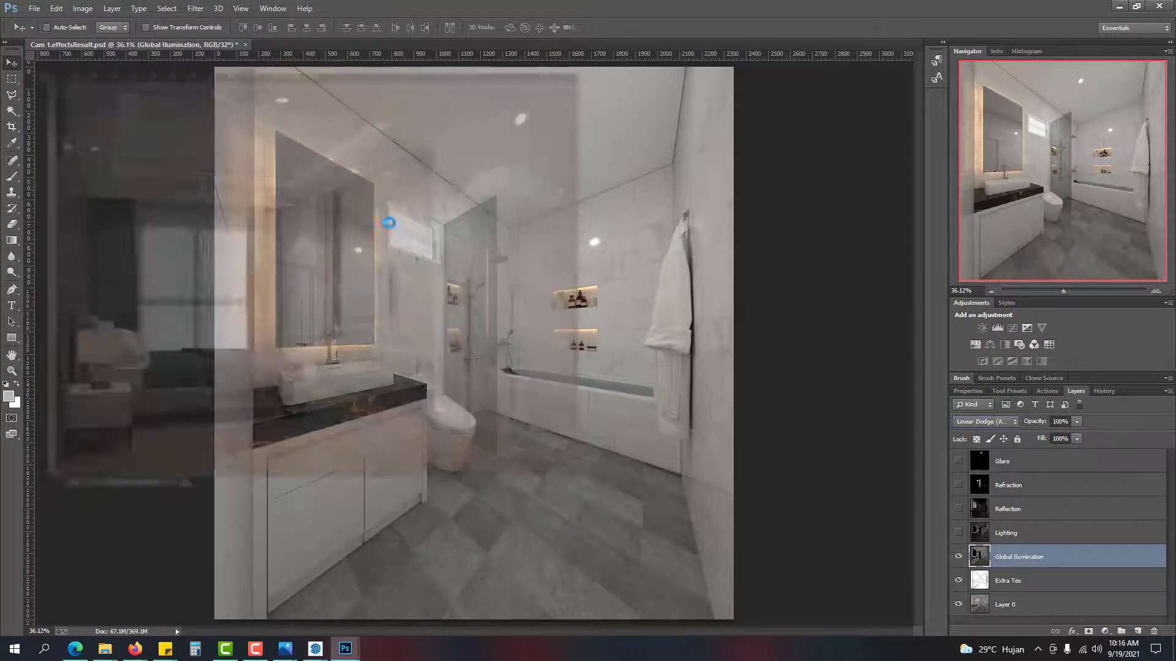
Step: Open the Cam 1.Global_Illumination PNG from the same PNG folder
click(35, 8)
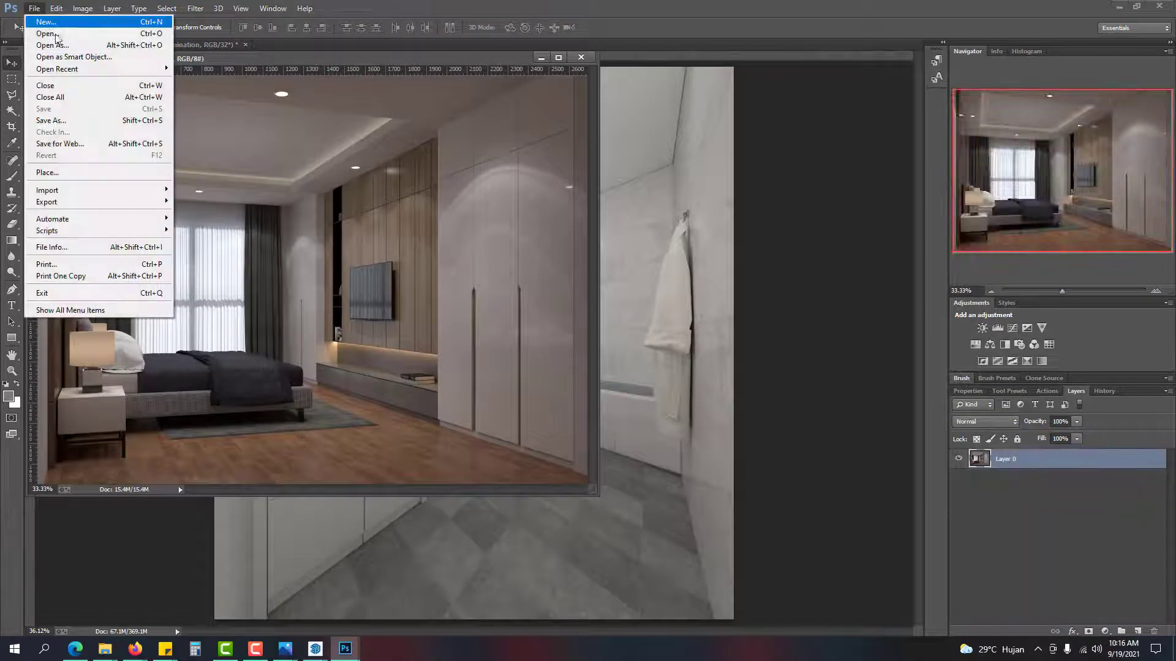
click(60, 33)
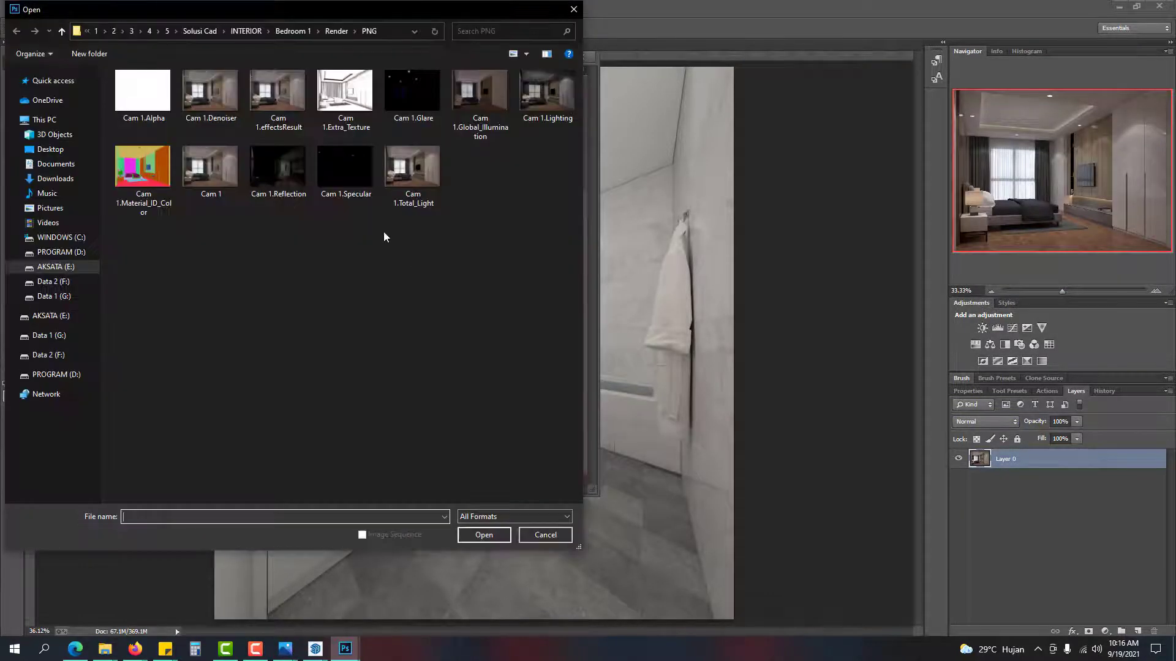
double_click(488, 112)
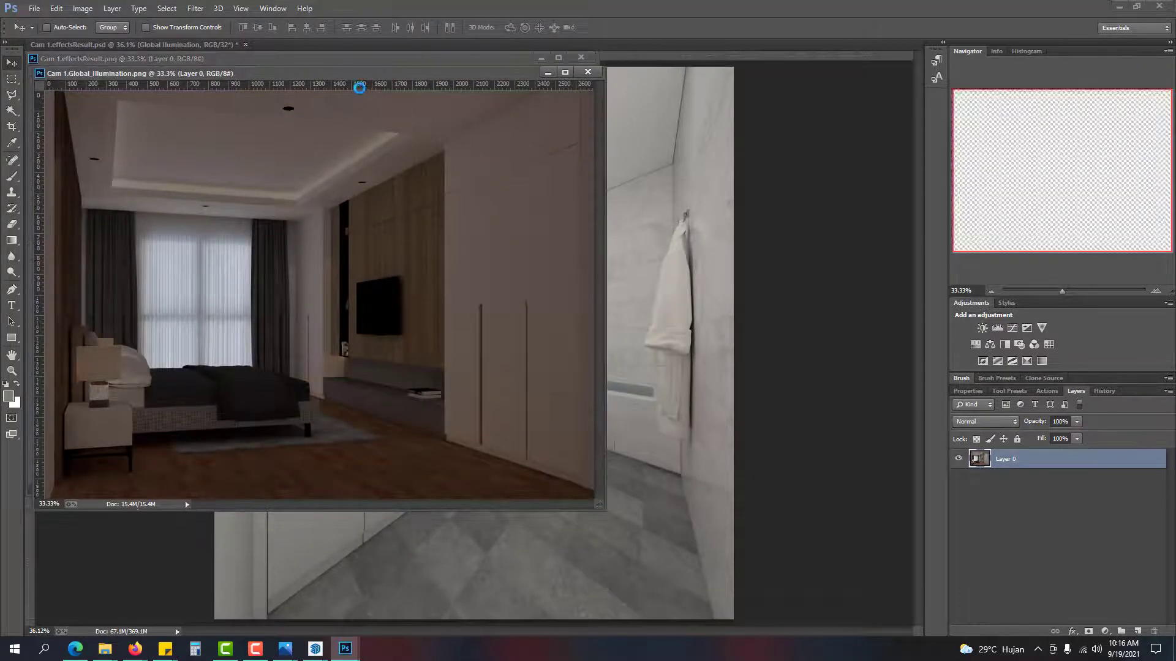
Step: Copy the Global_Illumination image into the effectsResult PNG as a new layer and close the Global_Illumination document
drag(354, 75, 687, 130)
drag(656, 201, 268, 193)
click(758, 197)
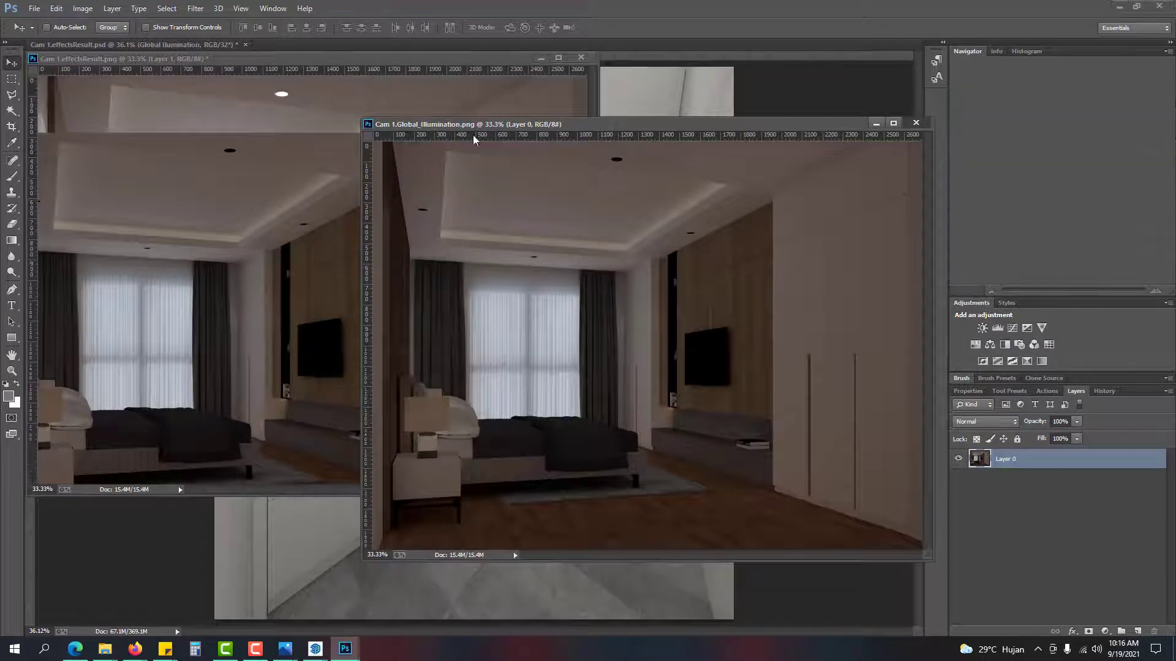
click(917, 123)
Step: Align the copied Global Illumination layer over the bedroom render and set its blend mode to Linear Dodge (Add)
drag(314, 140, 298, 163)
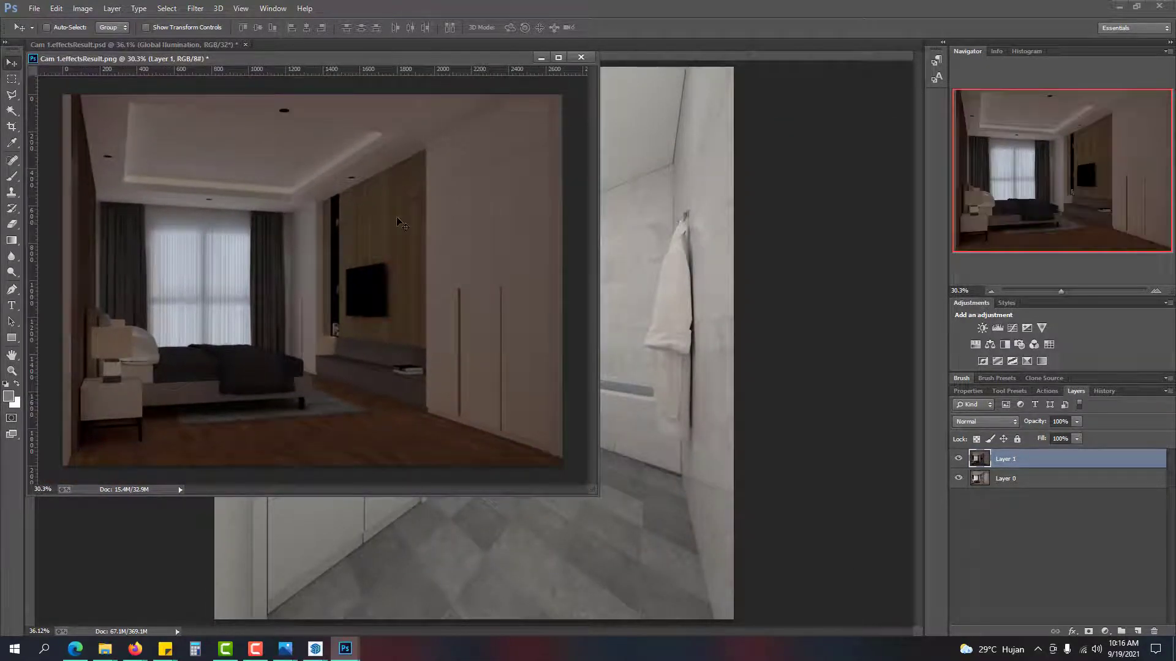
click(1005, 422)
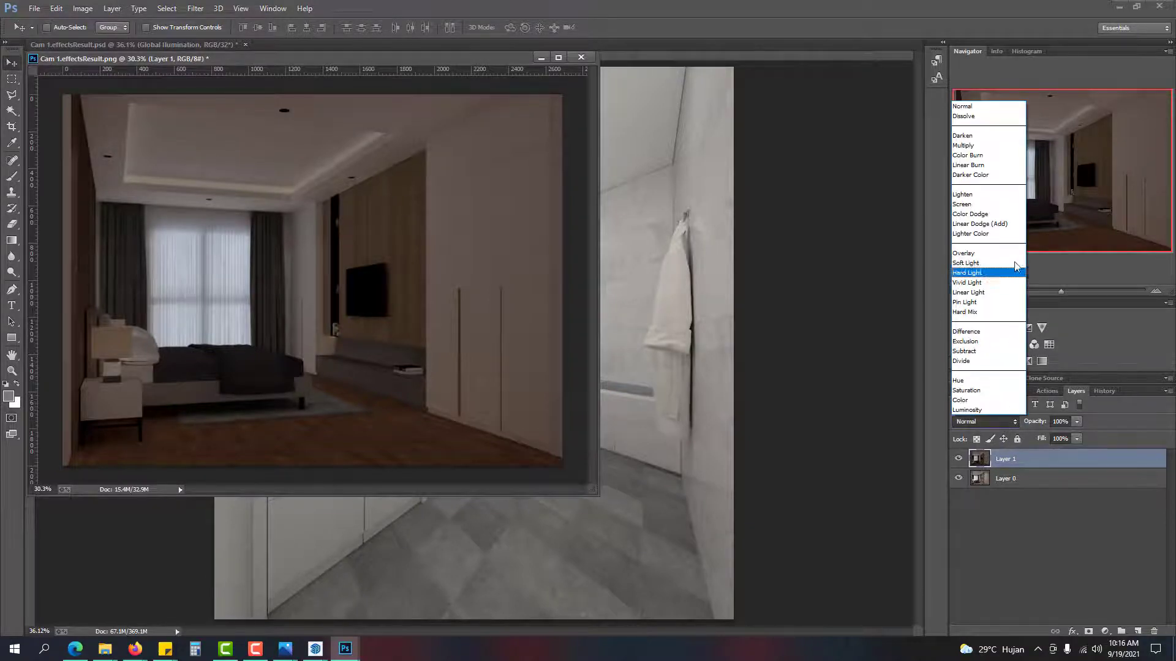
click(1001, 224)
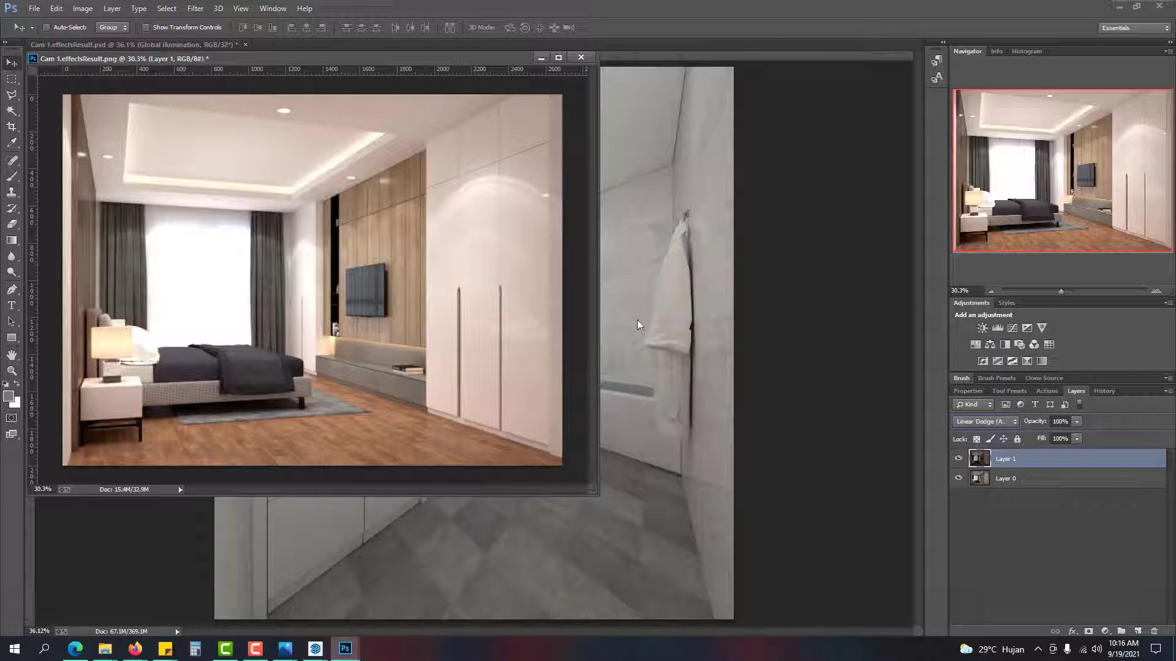
Step: Open the Cam 1.effectsResult and Cam 1.Global_Illumination EXR files from Bedroom 1's Render folder, reading alpha channel data as transparency
click(34, 8)
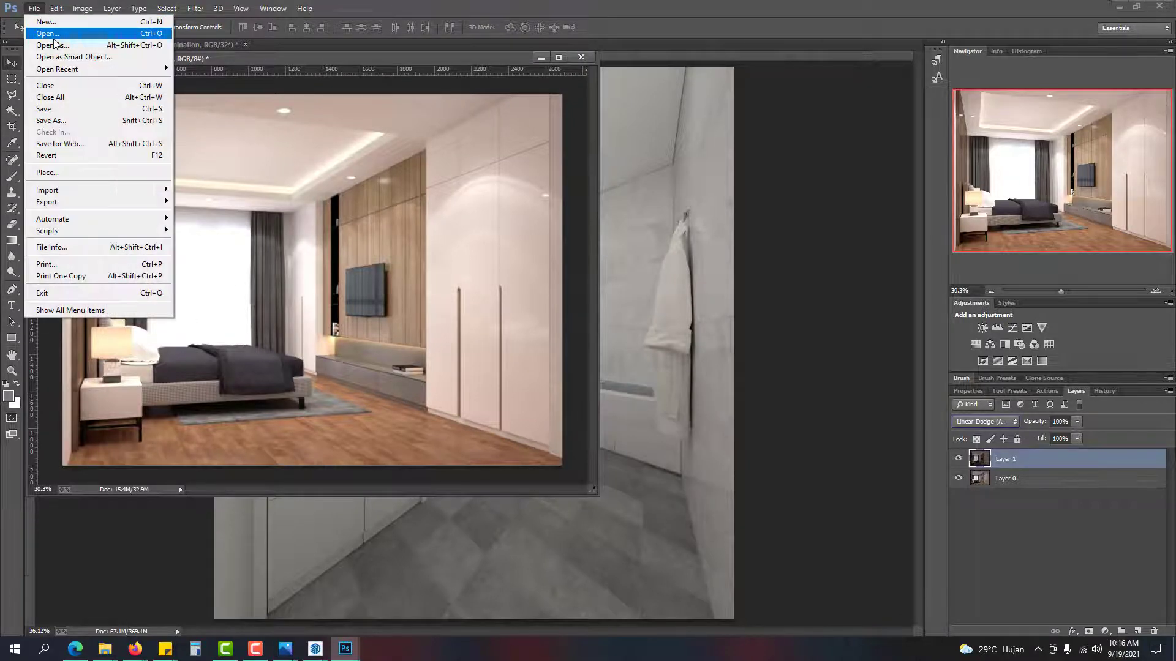
click(54, 35)
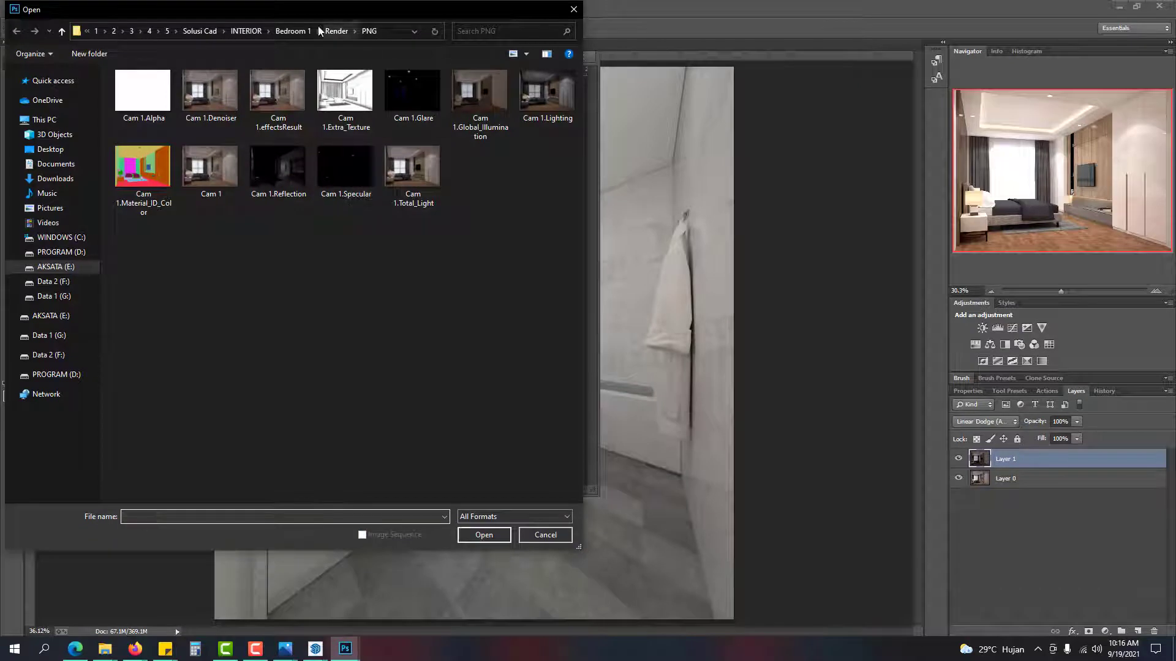
click(336, 32)
click(422, 104)
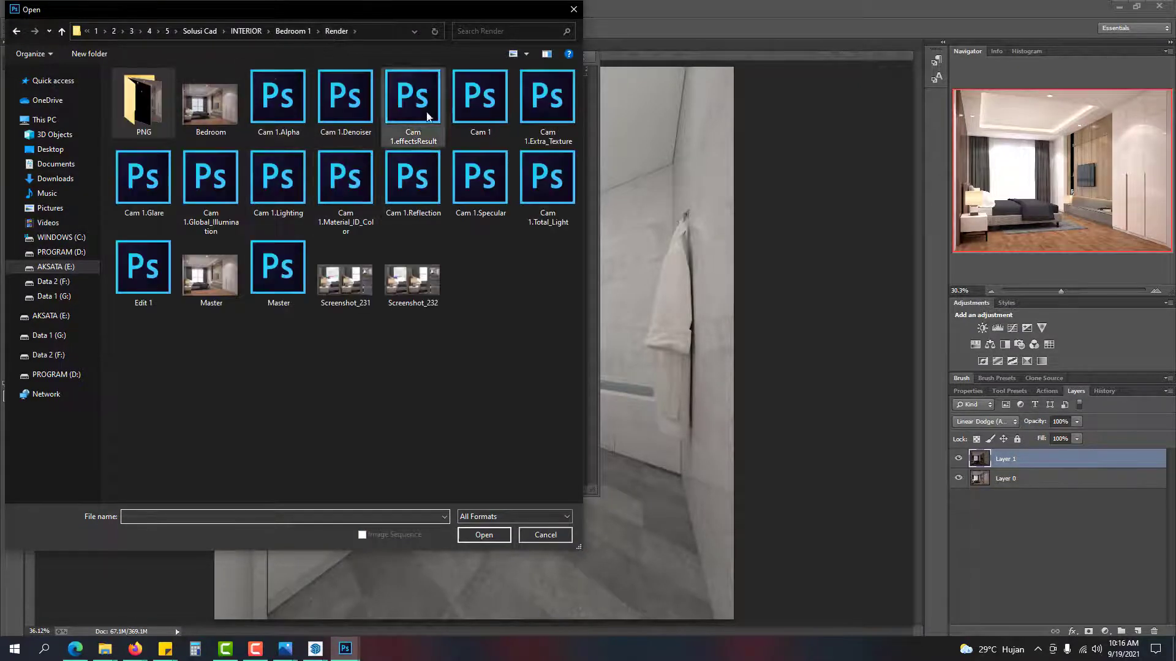
ctrl+click(178, 223)
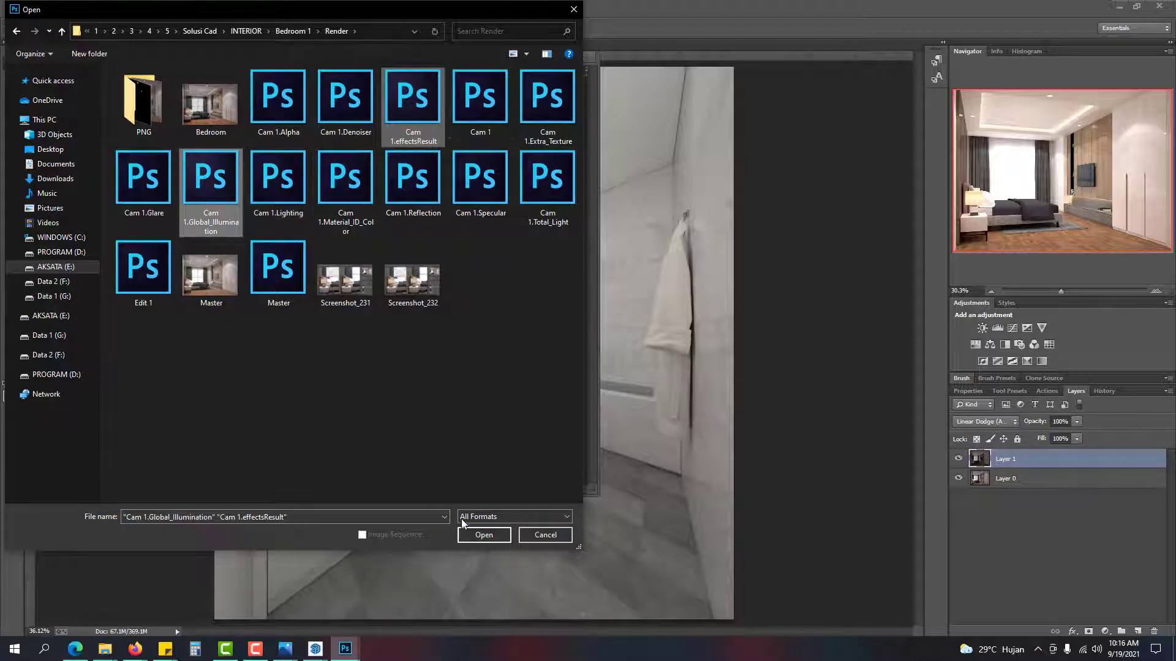
click(484, 535)
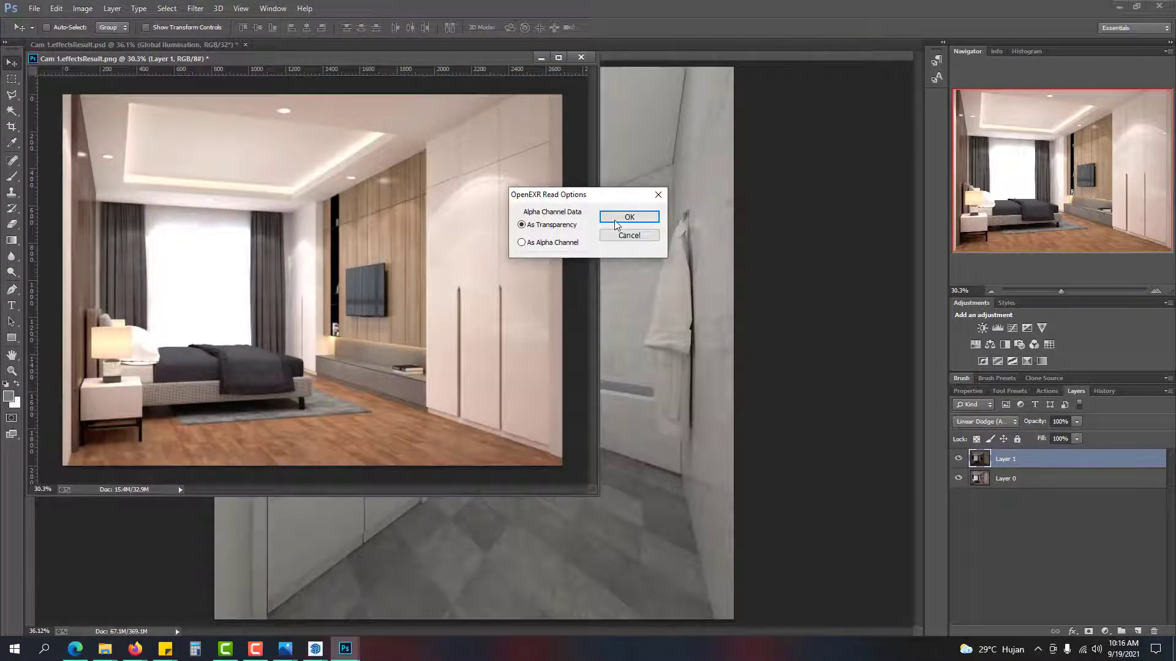
click(613, 219)
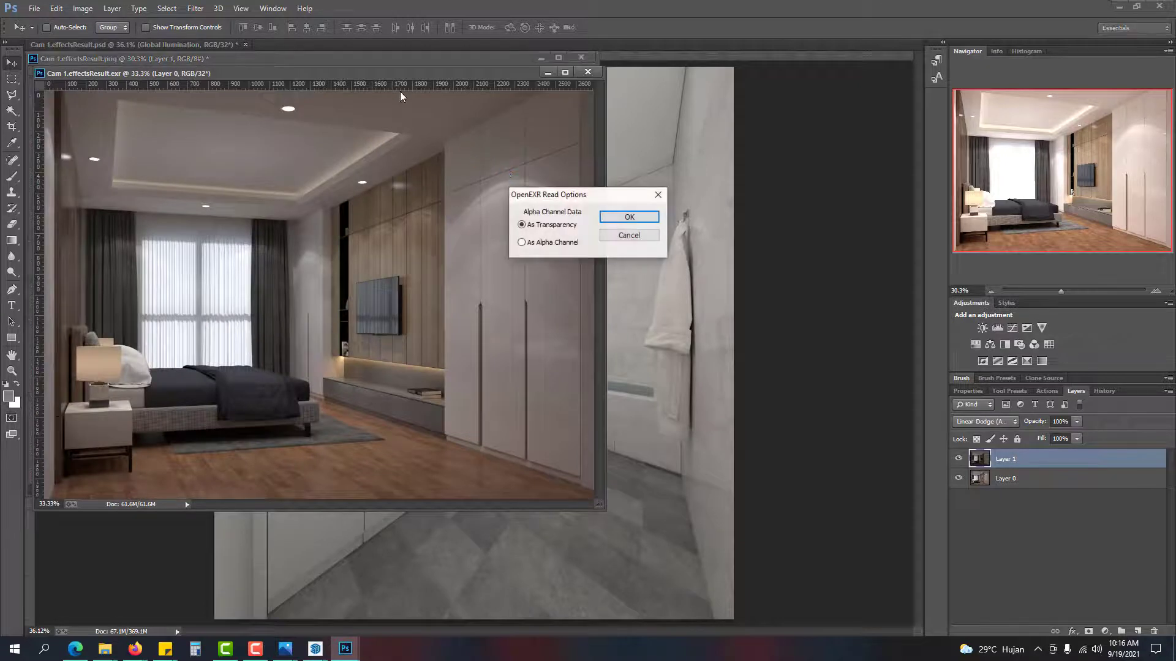
click(634, 218)
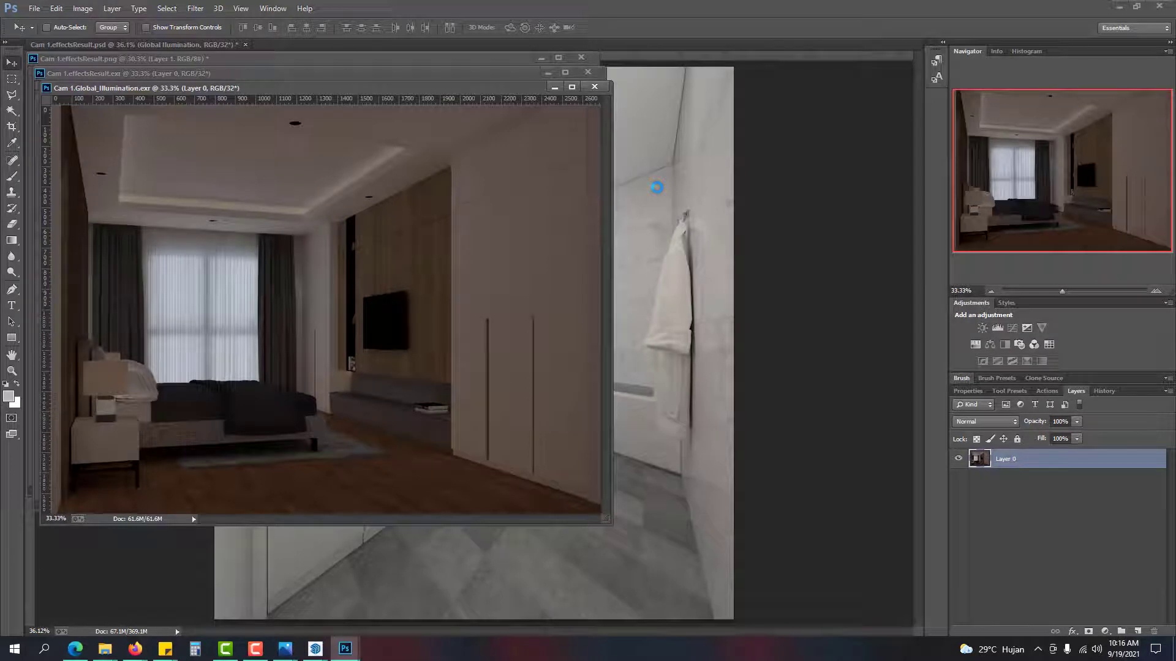
Step: Copy the Global_Illumination EXR image into the effectsResult EXR as a new layer aligned over the bedroom render
drag(258, 76, 759, 127)
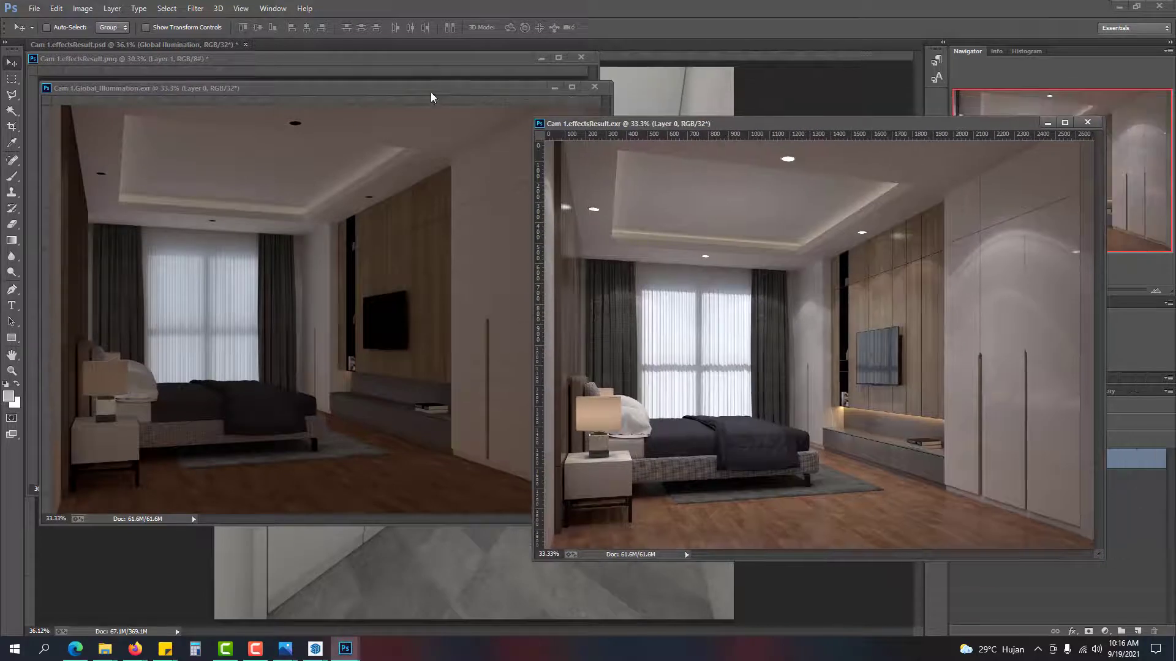
drag(431, 89, 430, 323)
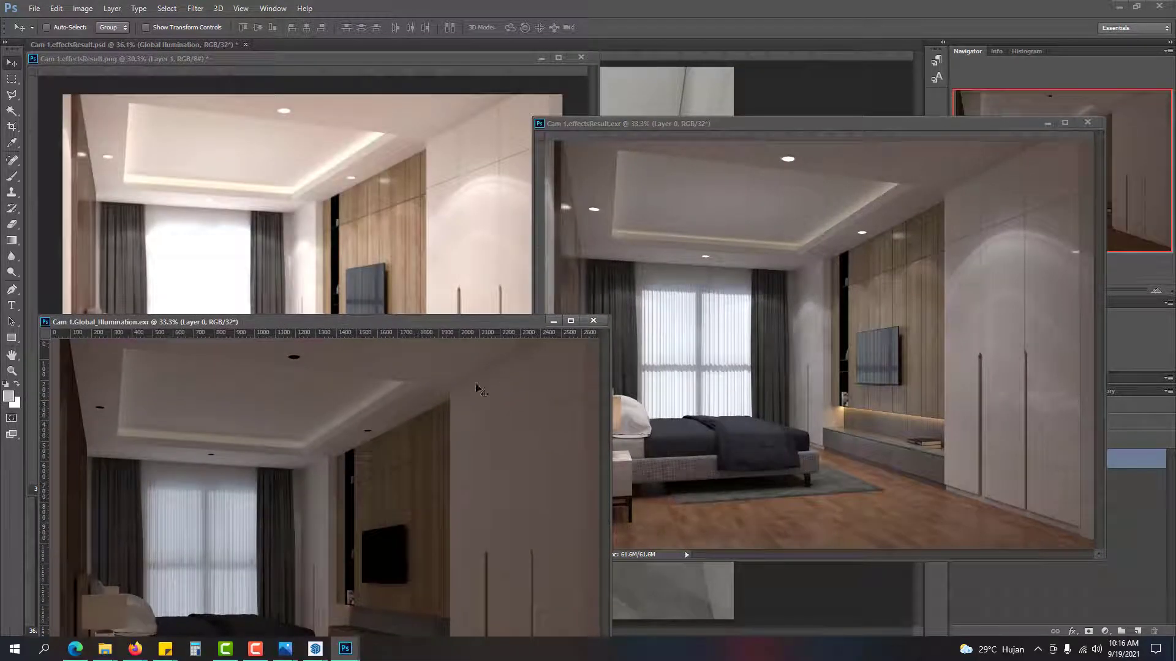
drag(481, 390, 729, 306)
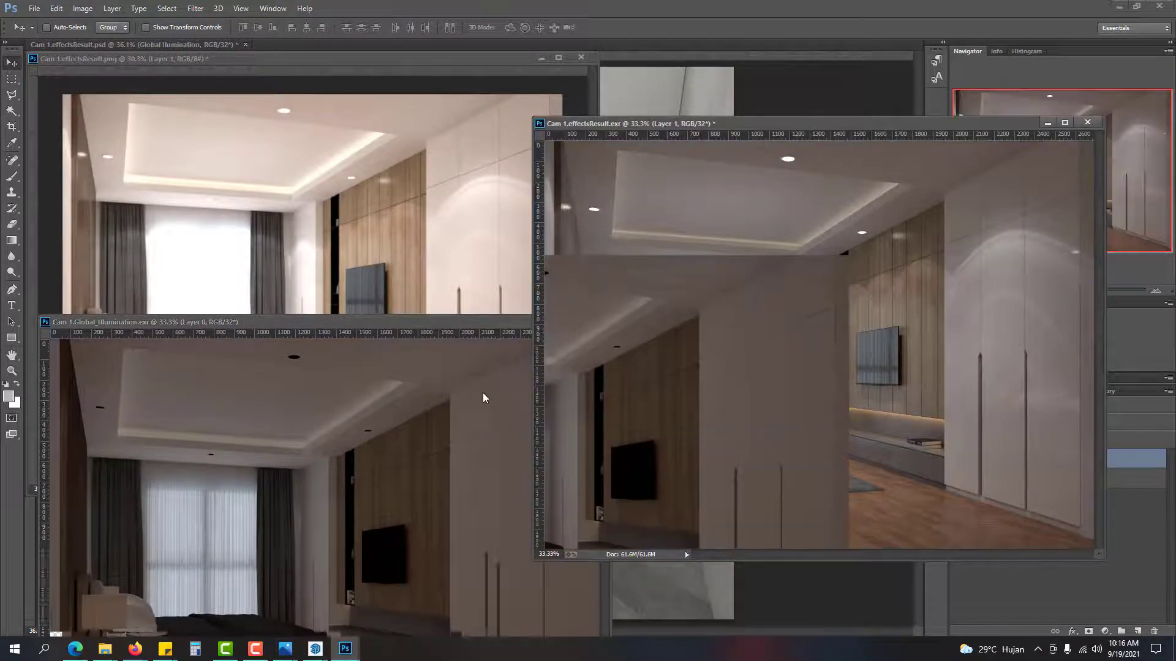
drag(482, 398, 742, 257)
Step: Set the copied Global Illumination layer's blend mode to Linear Dodge (Add) in the effectsResult EXR
drag(708, 123, 666, 101)
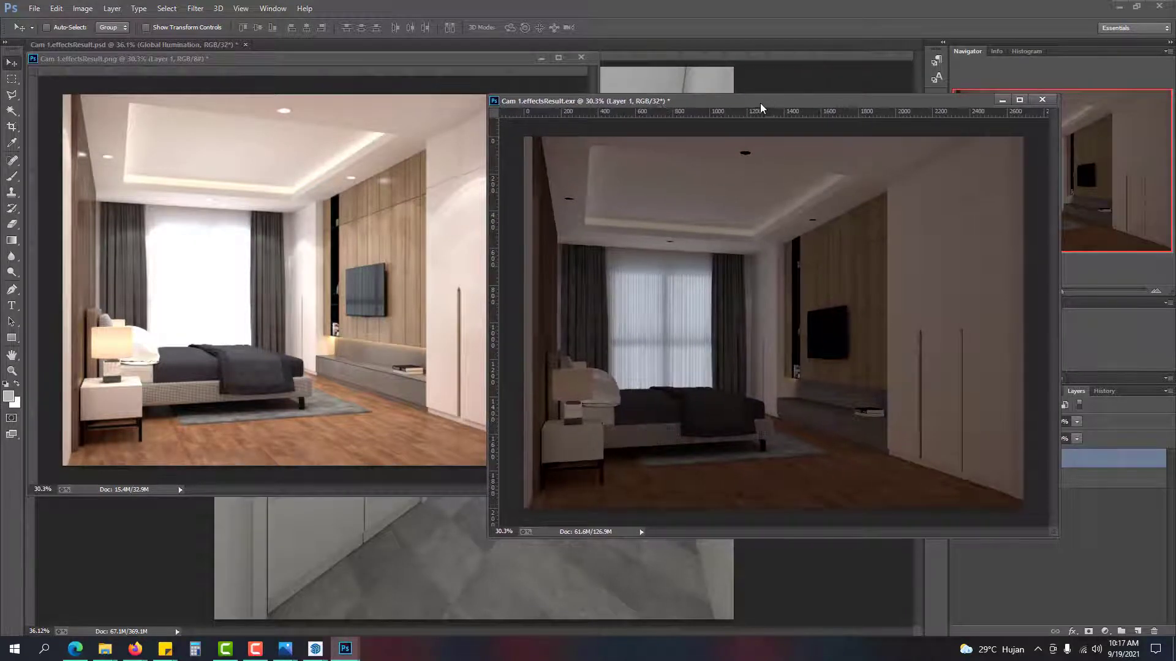
drag(761, 108, 626, 112)
click(995, 421)
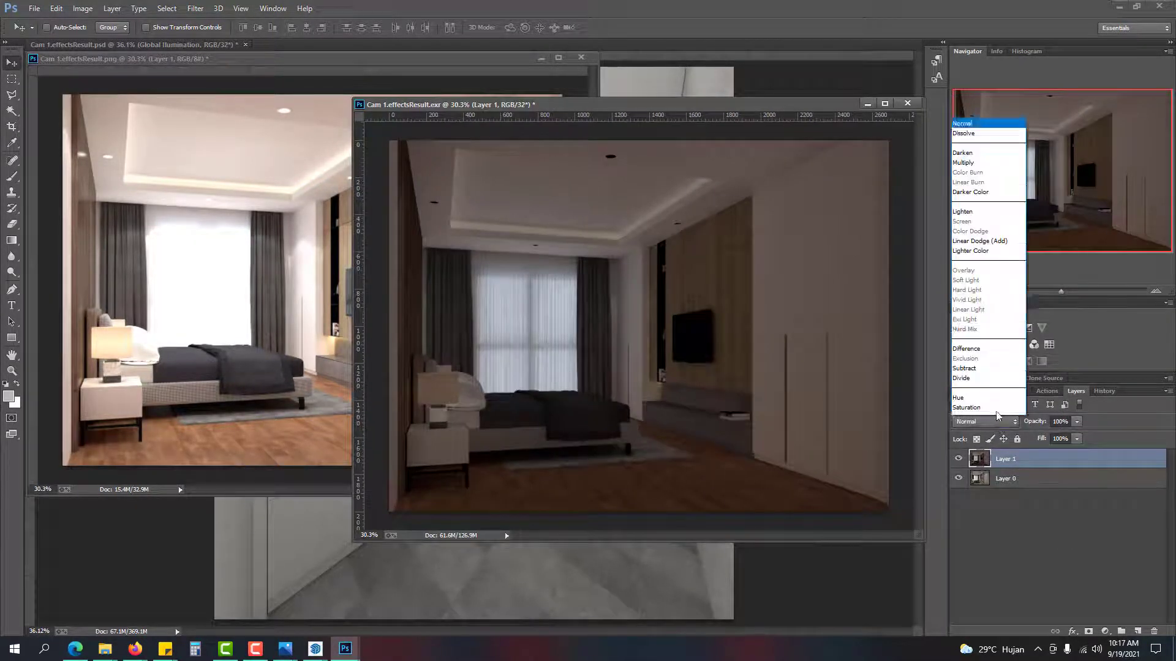
click(980, 240)
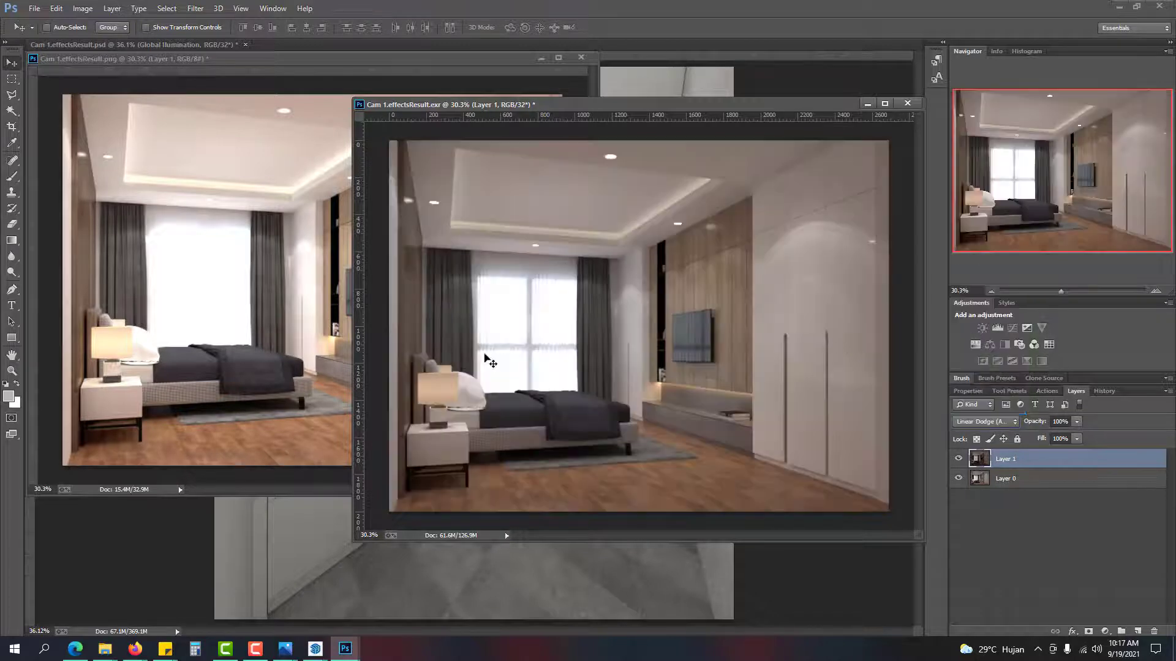
Step: Place the effectsResult EXR beside the PNG version and compare how the two blended bedroom images handle the bright window
click(256, 334)
key(ctrl+r)
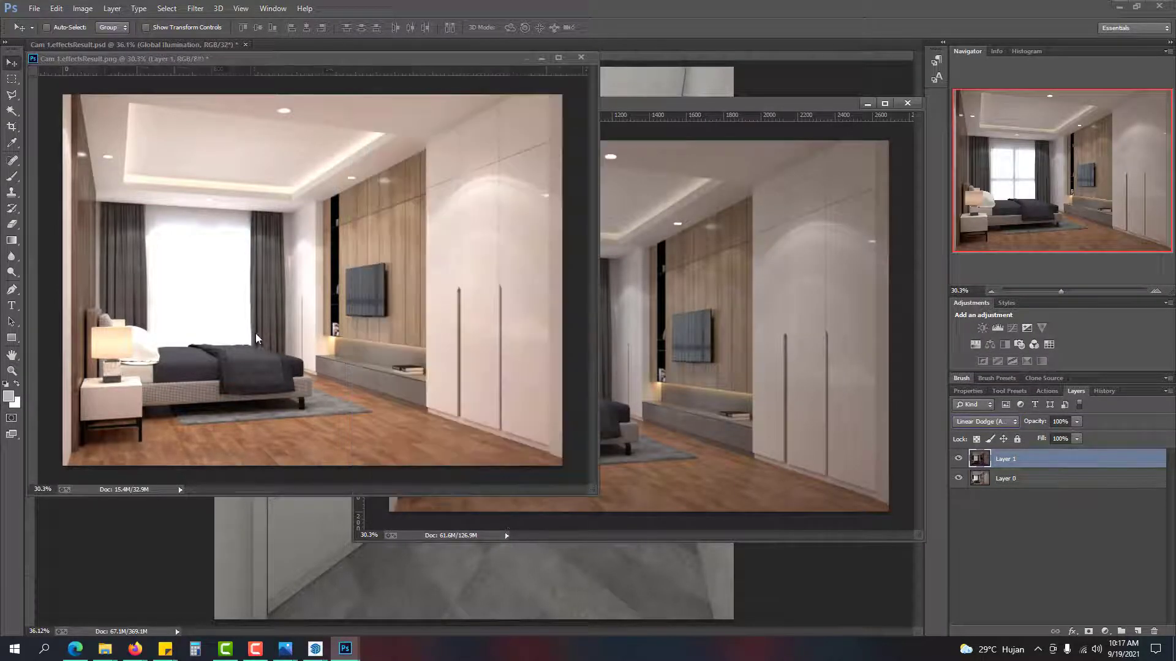
click(707, 195)
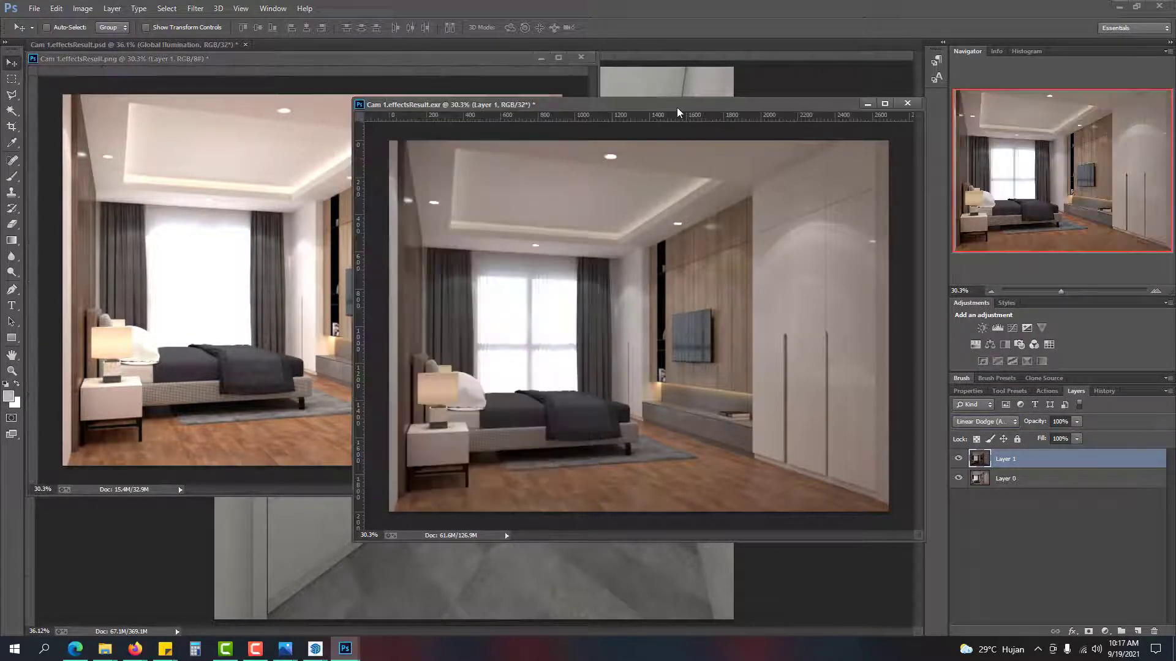
drag(680, 107, 899, 60)
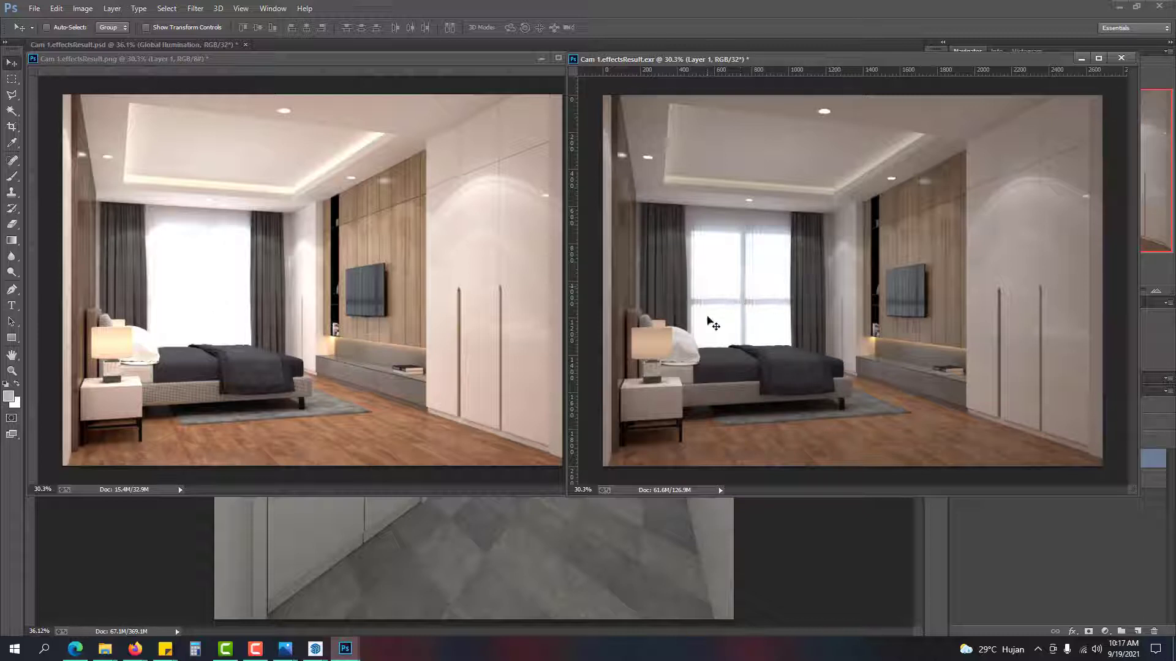
Step: Close the bedroom effectsResult EXR and PNG documents without saving, returning to the bathroom PSD
click(1120, 58)
click(590, 243)
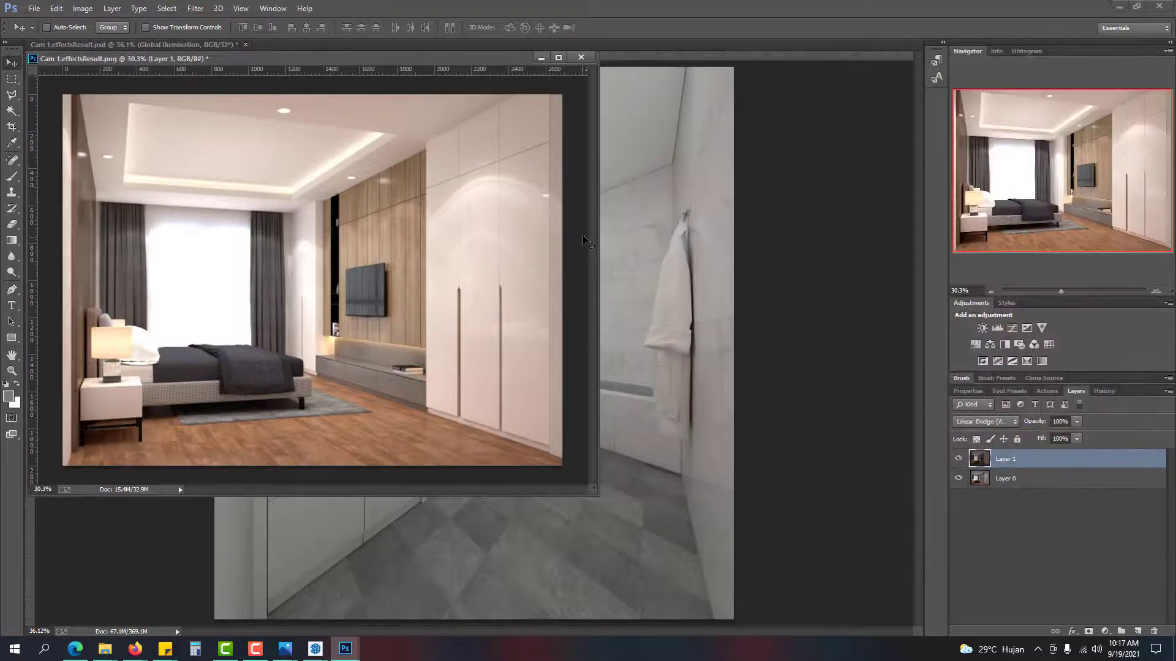
click(581, 59)
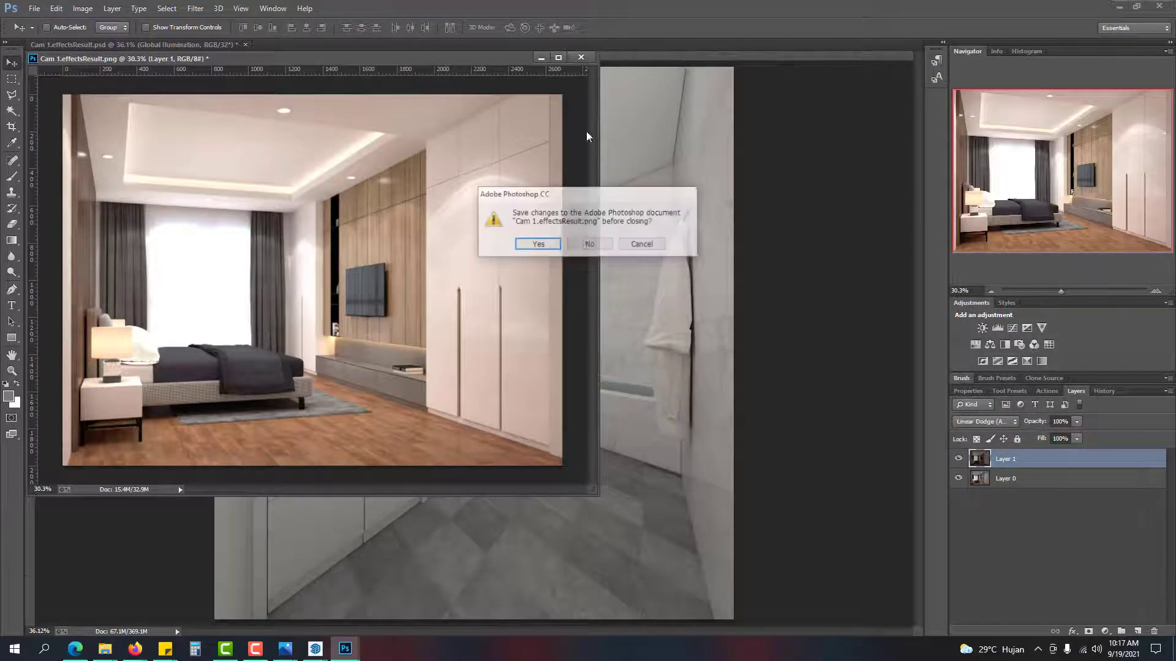
click(593, 248)
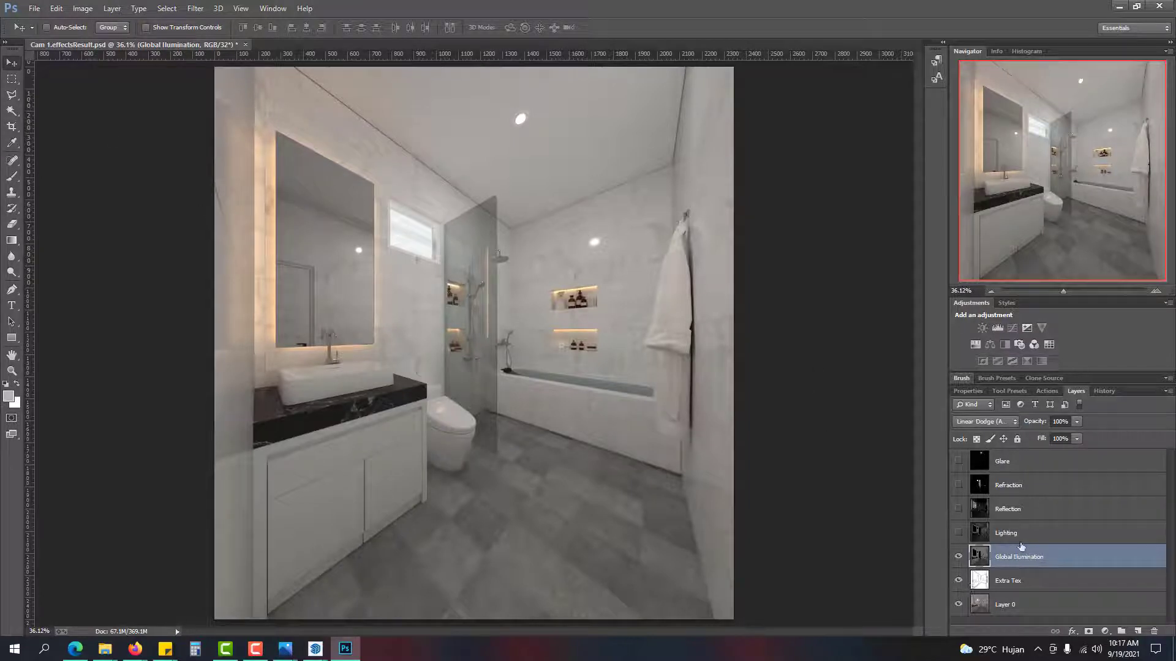
Step: Show the Lighting layer above Global Illumination in the bathroom PSD and check its blend mode
click(1056, 537)
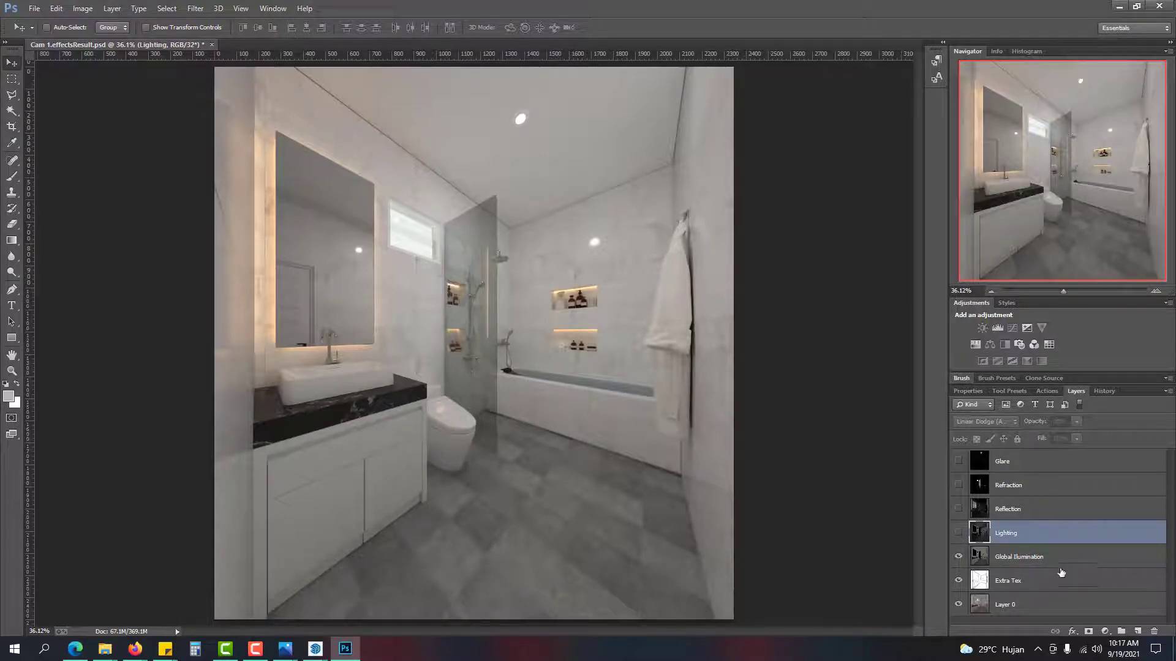
click(1035, 562)
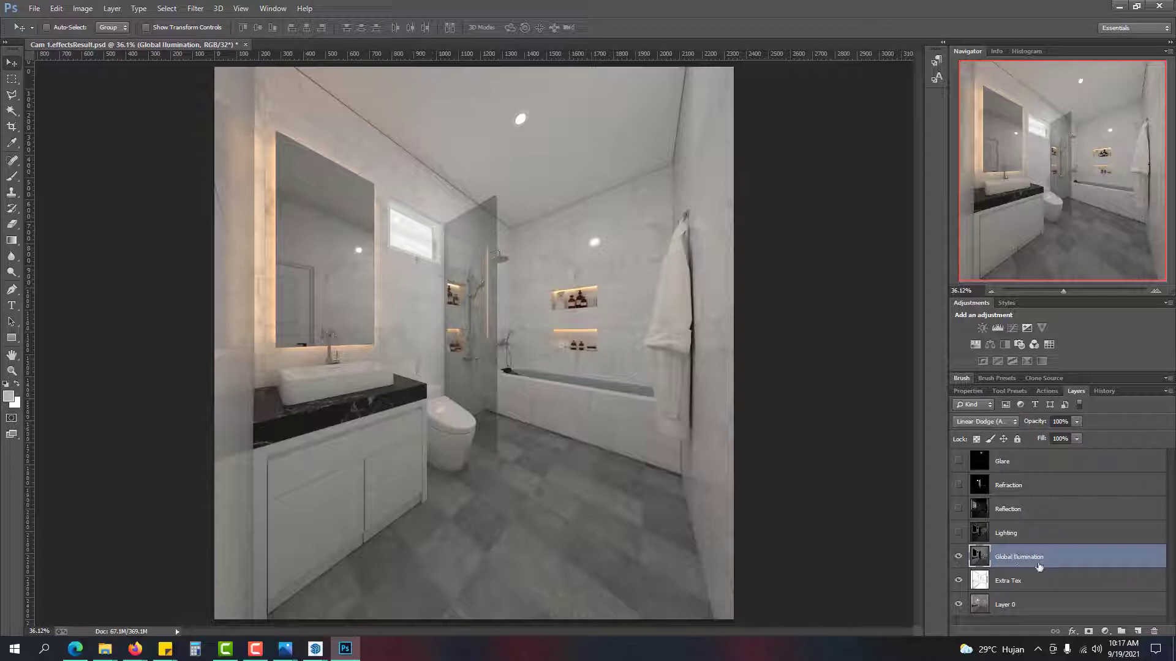
click(1023, 533)
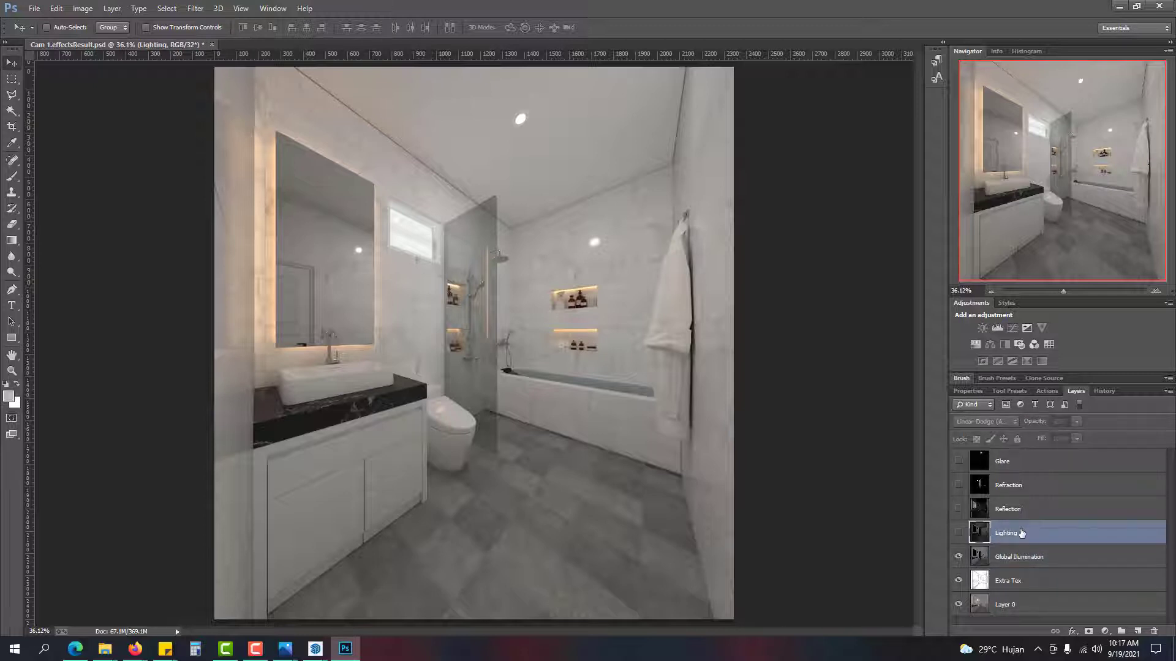
click(959, 533)
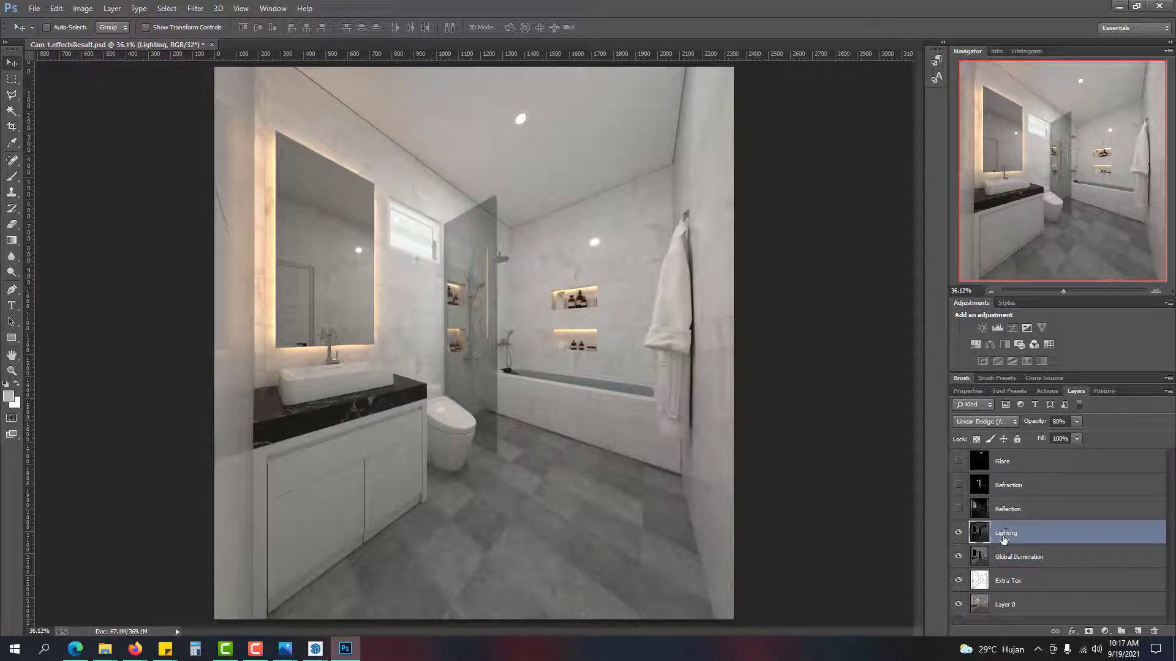
click(1009, 423)
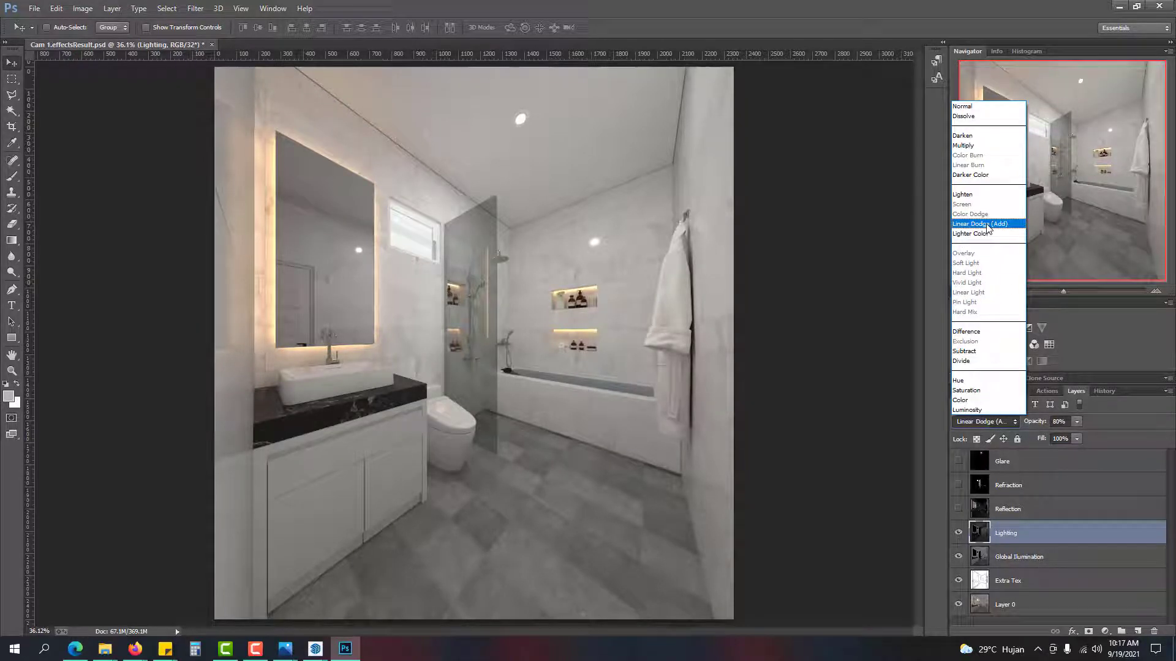
click(1040, 536)
Step: Show the Reflection layer and set its blend mode to Linear Dodge (Add)
click(1037, 509)
click(958, 509)
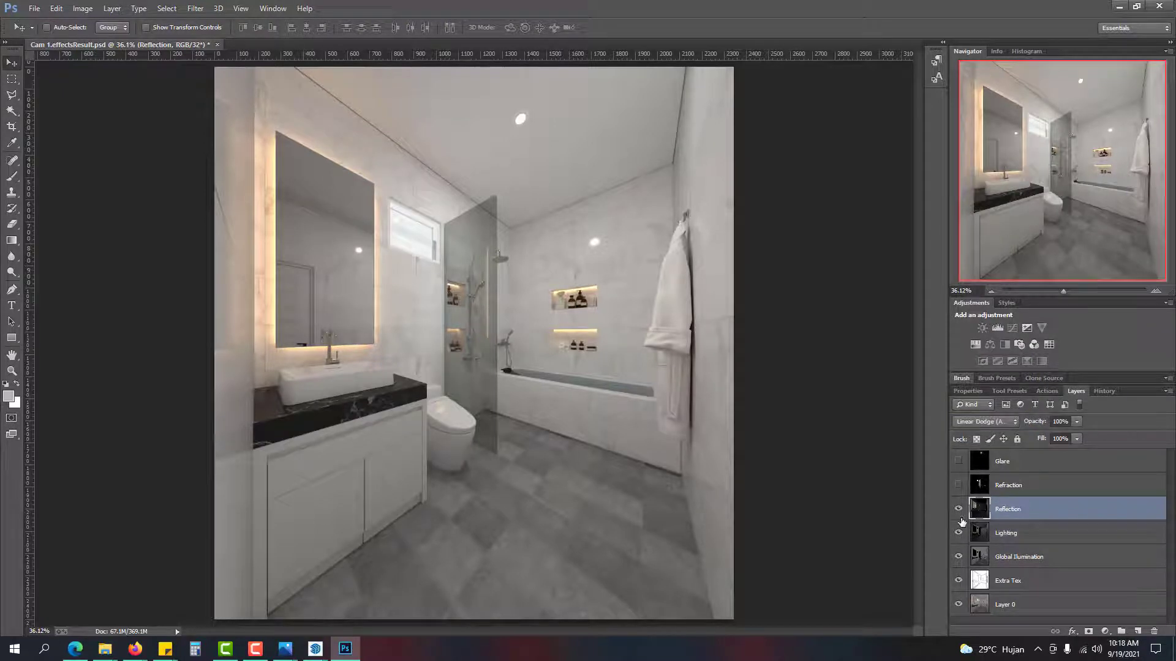
click(1009, 424)
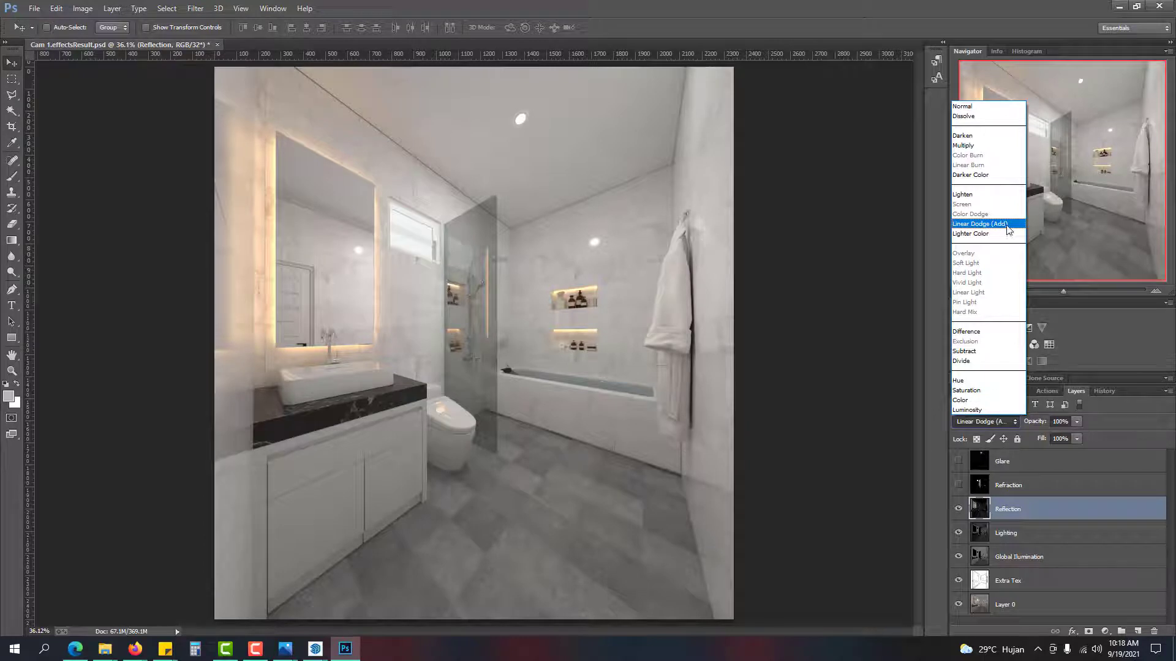
click(1008, 228)
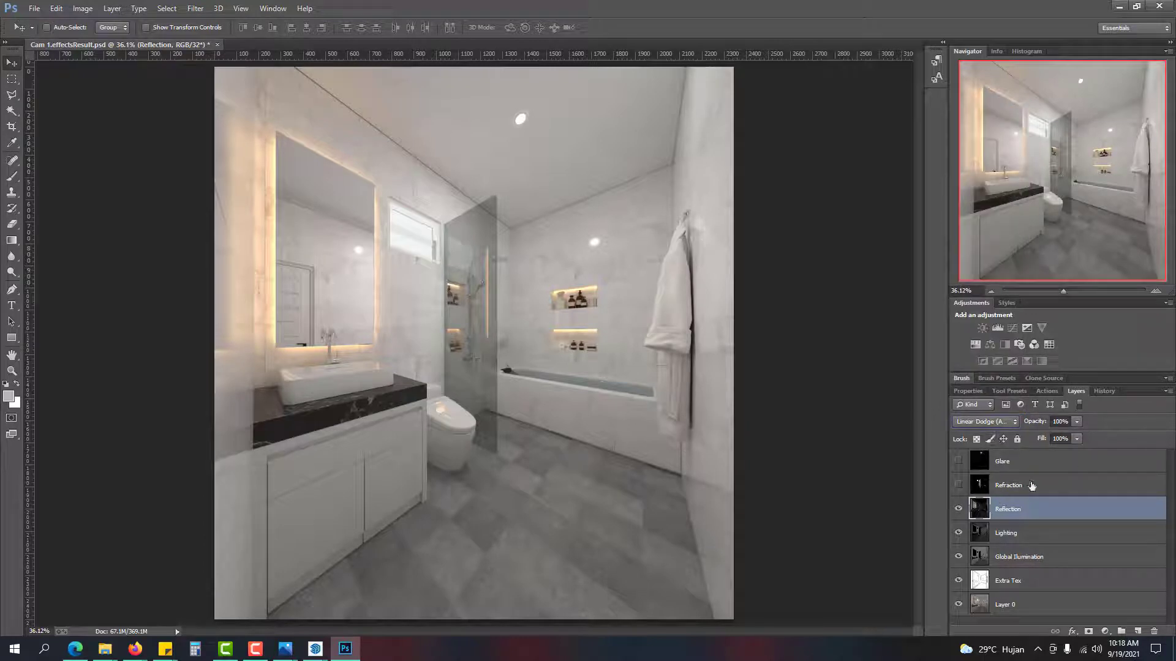
Step: Show the Refraction layer, toggling first it and then the Reflection layer off and on to compare their effects
click(1005, 486)
click(959, 486)
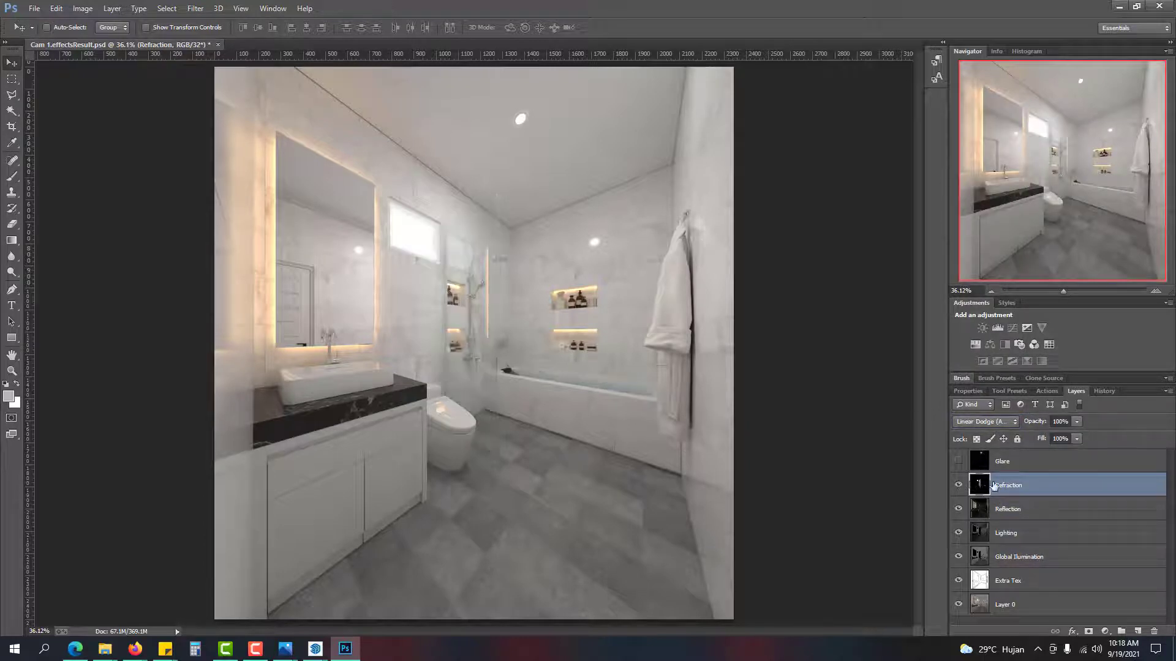
click(959, 486)
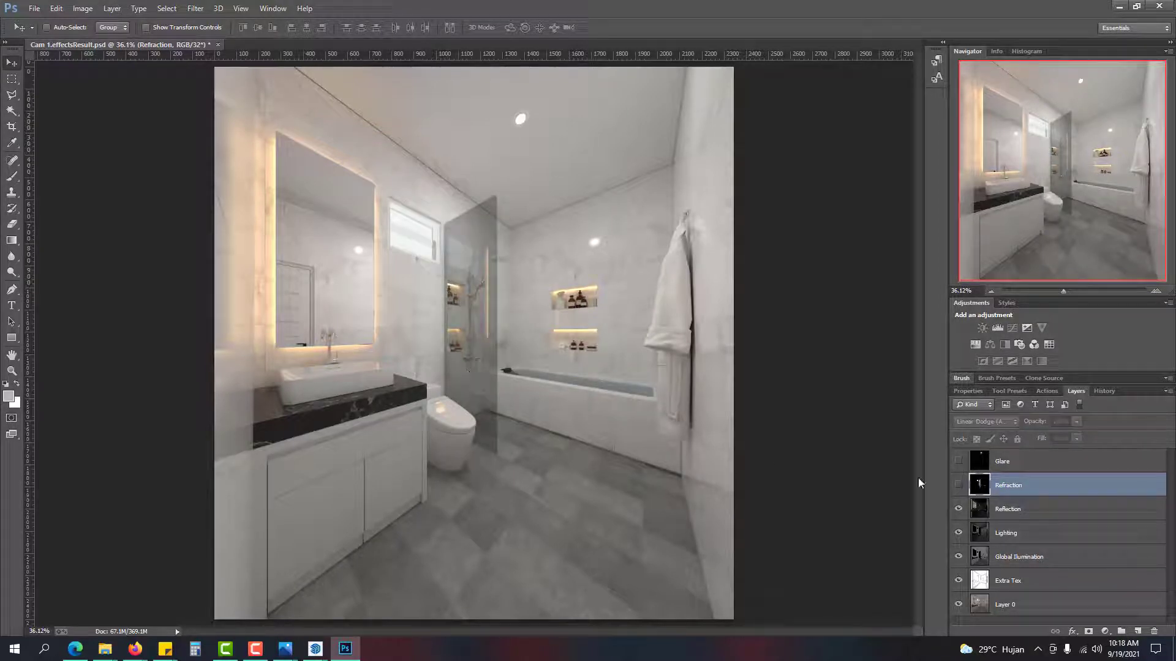
click(959, 486)
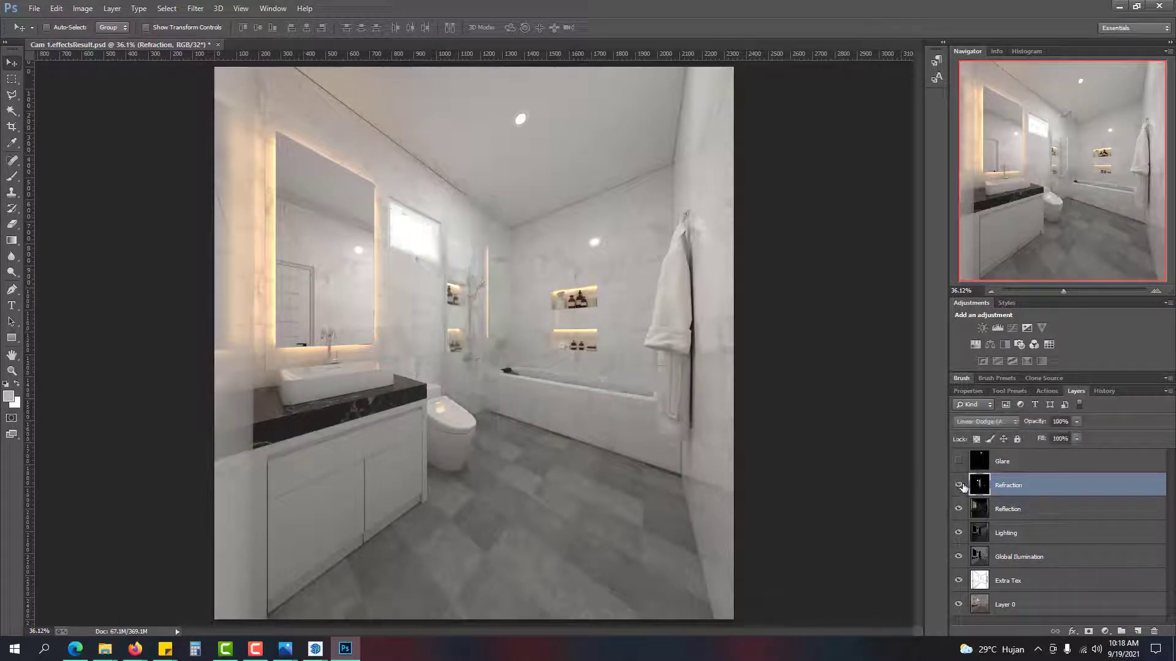
click(959, 486)
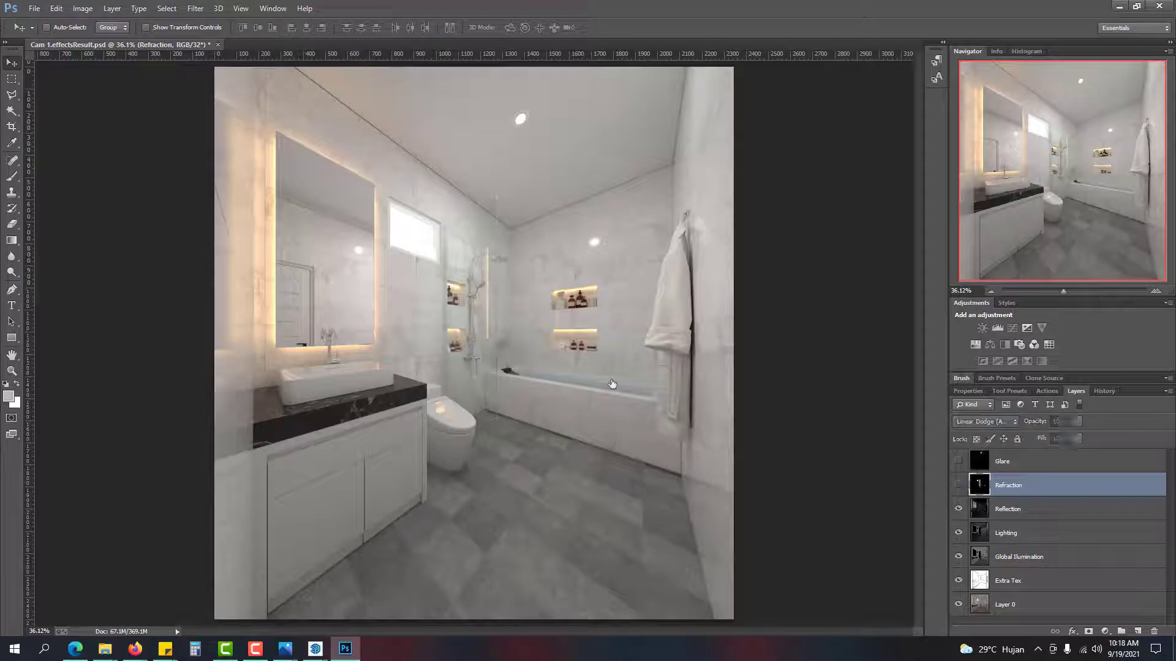
click(959, 486)
click(959, 510)
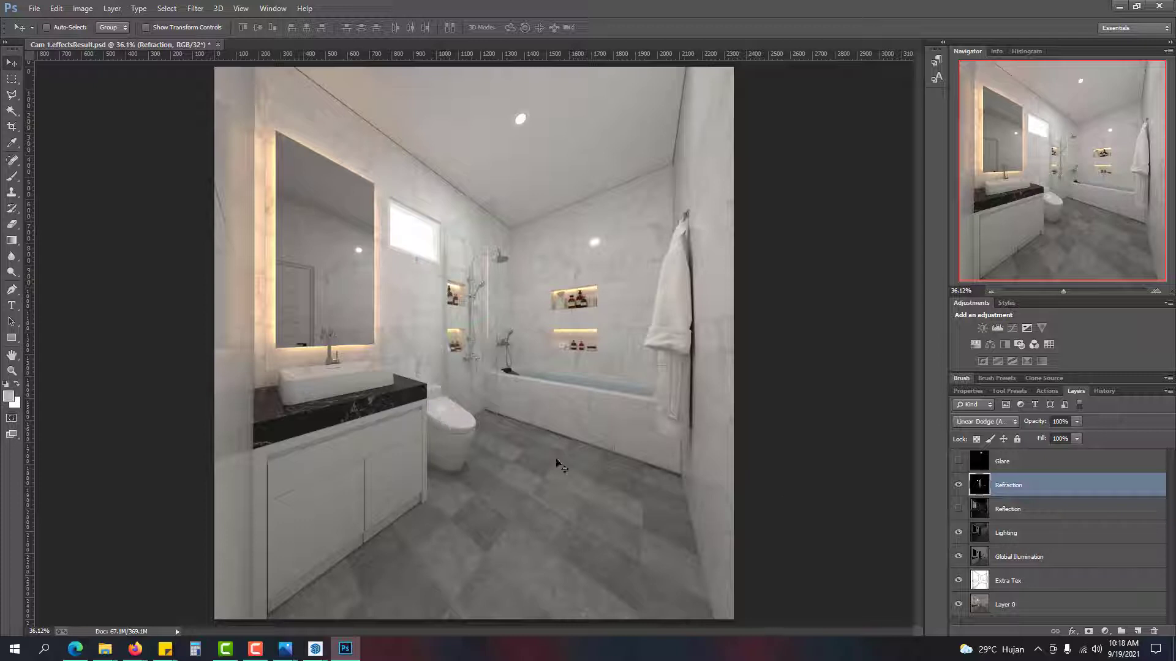
click(959, 509)
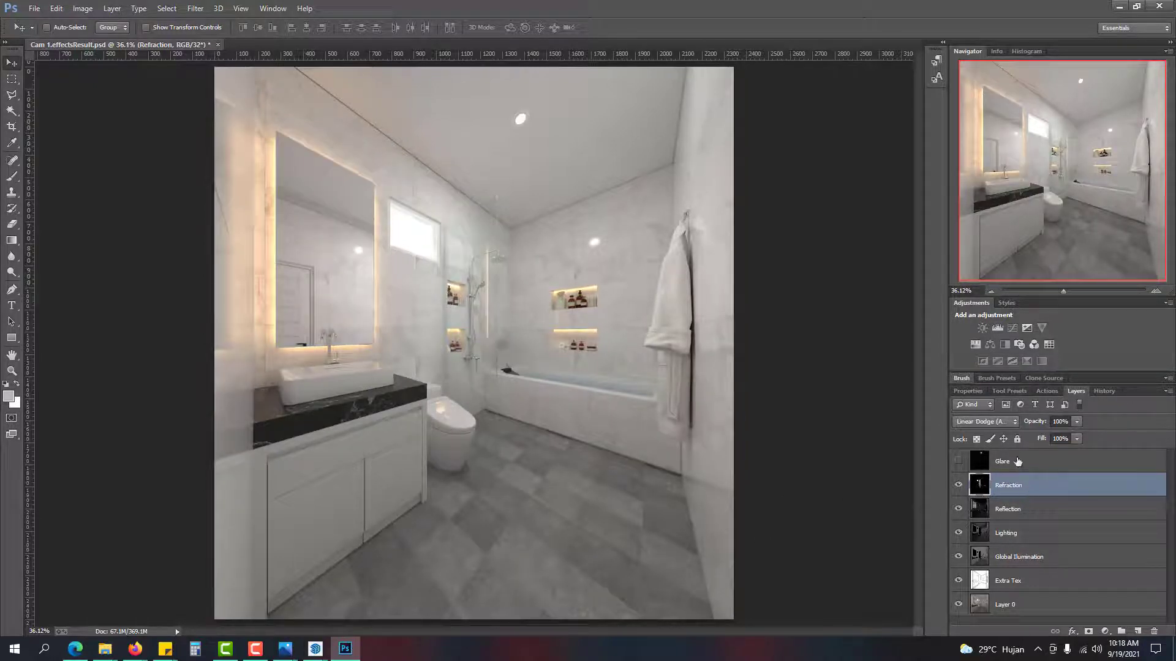
Step: Toggle the Glare layer on and off to compare its effect on the bathroom's ceiling light
click(1018, 461)
click(958, 462)
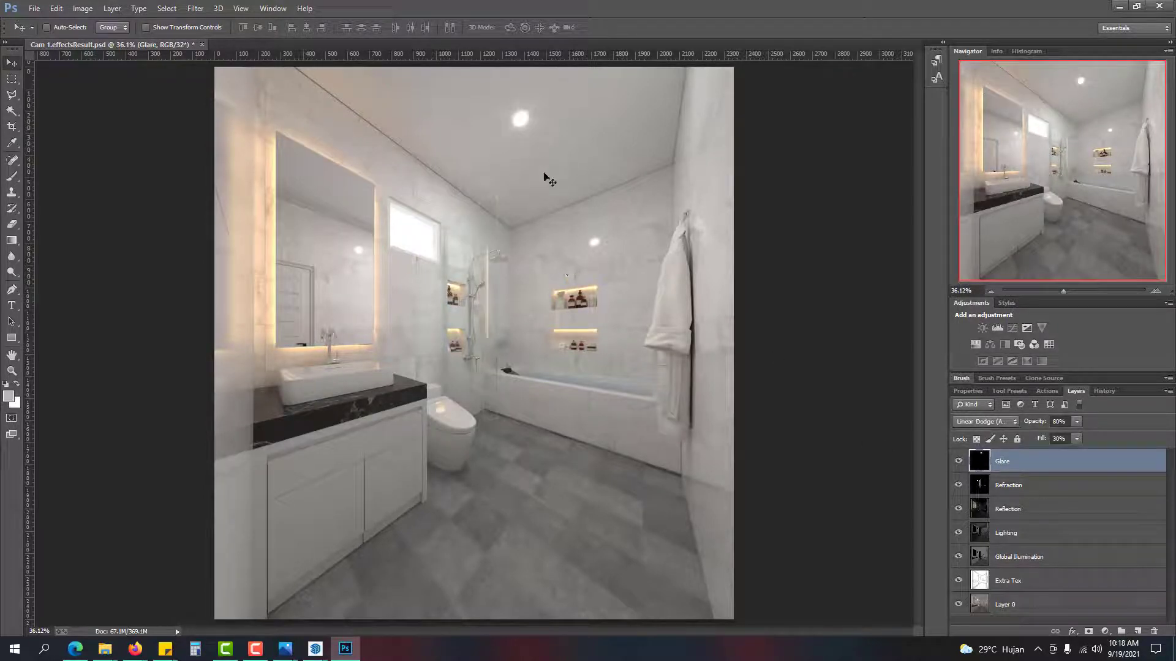
click(958, 462)
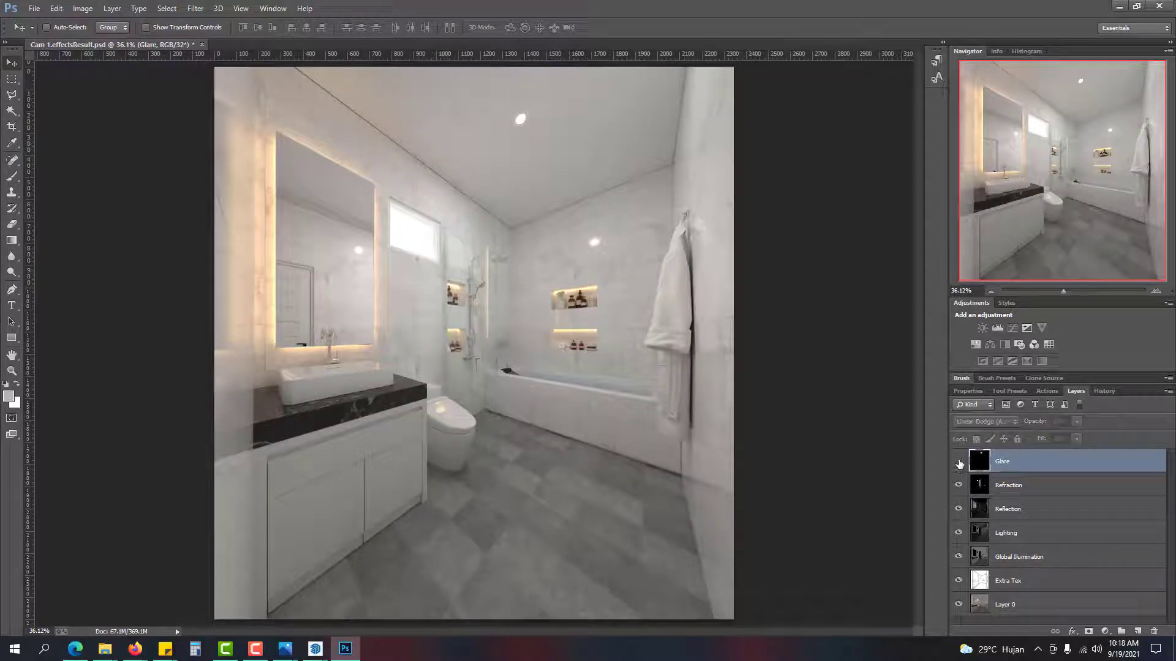
Step: Turn the Glare layer back on in the bathroom PSD, minimizing the SketchUp window if it comes to the front
click(959, 463)
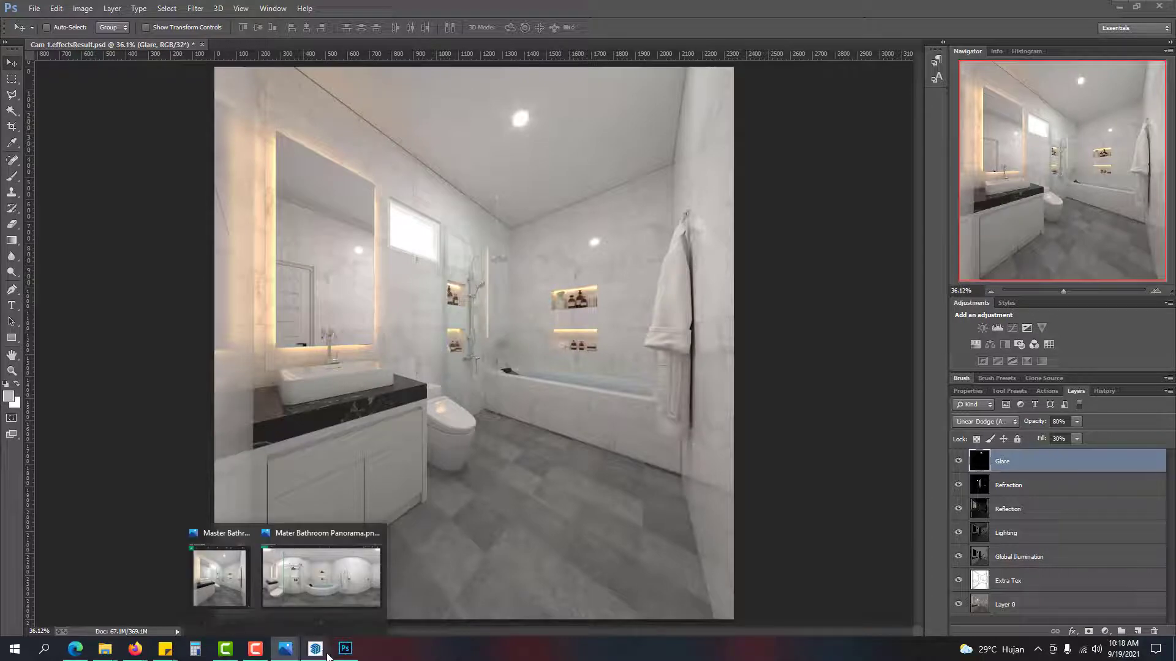
click(361, 623)
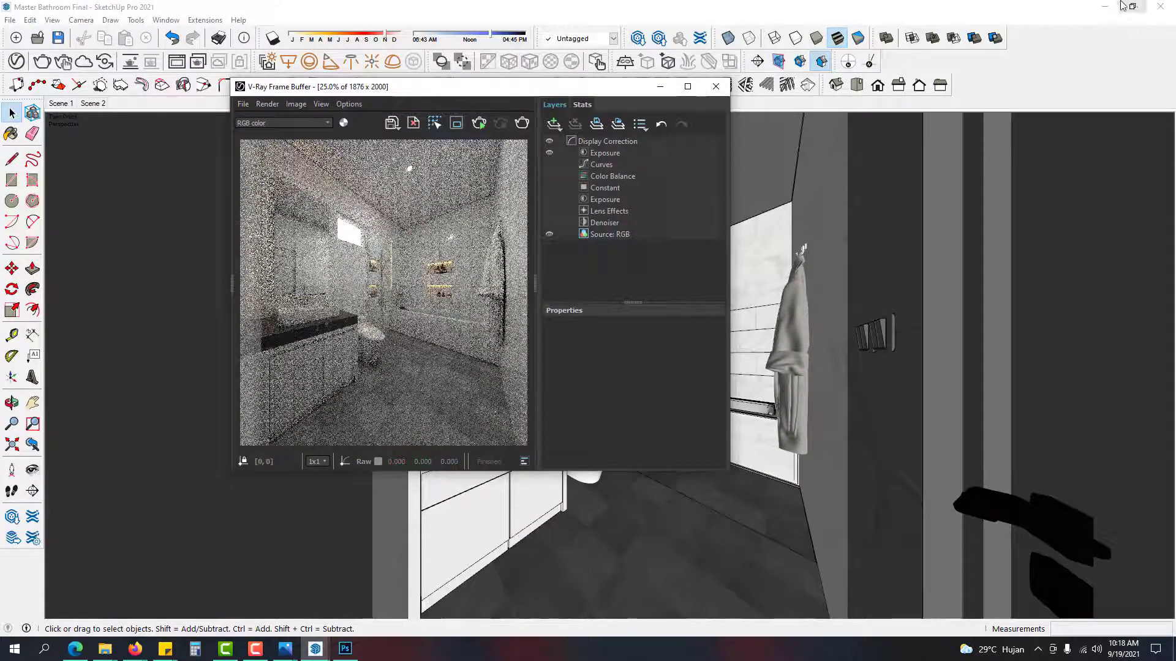
click(1085, 31)
click(1104, 7)
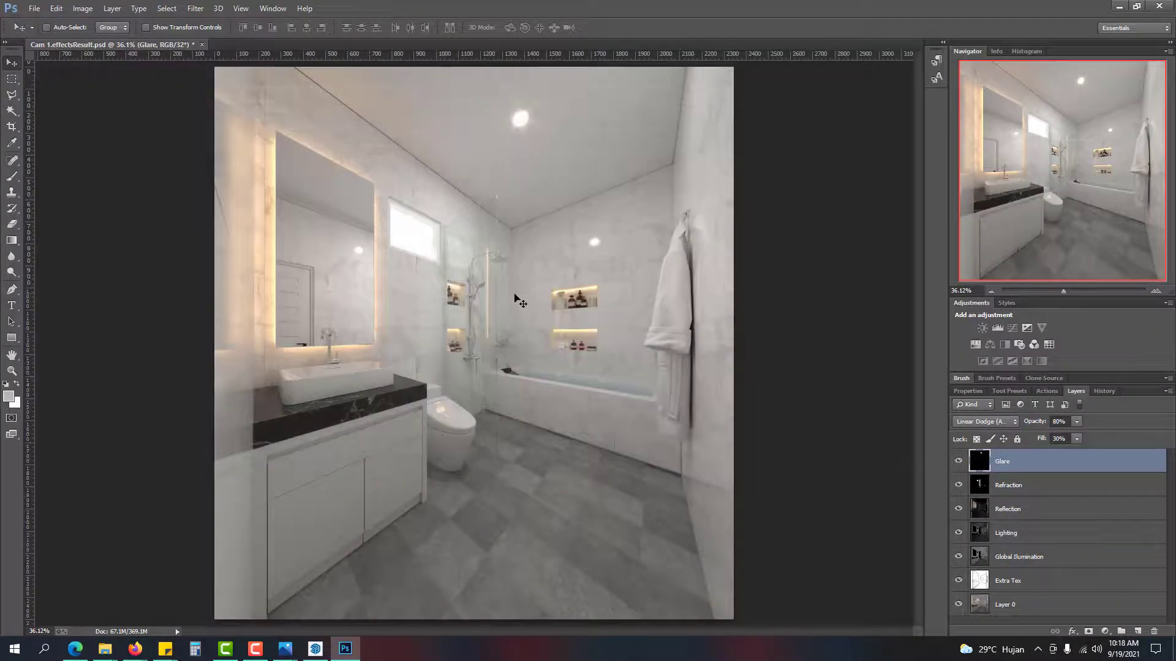
Step: Inspect the blended bathroom image at 100% from the bathtub up to the ceiling light, then fit it on screen with the Move tool active
click(12, 371)
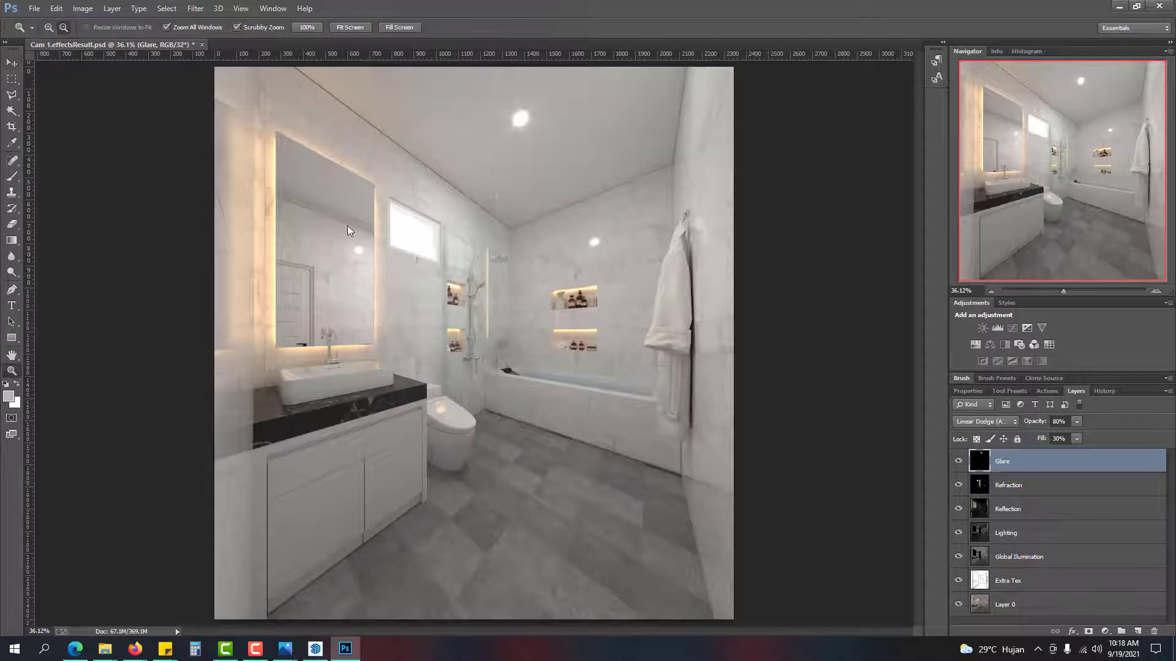
right_click(443, 233)
click(453, 253)
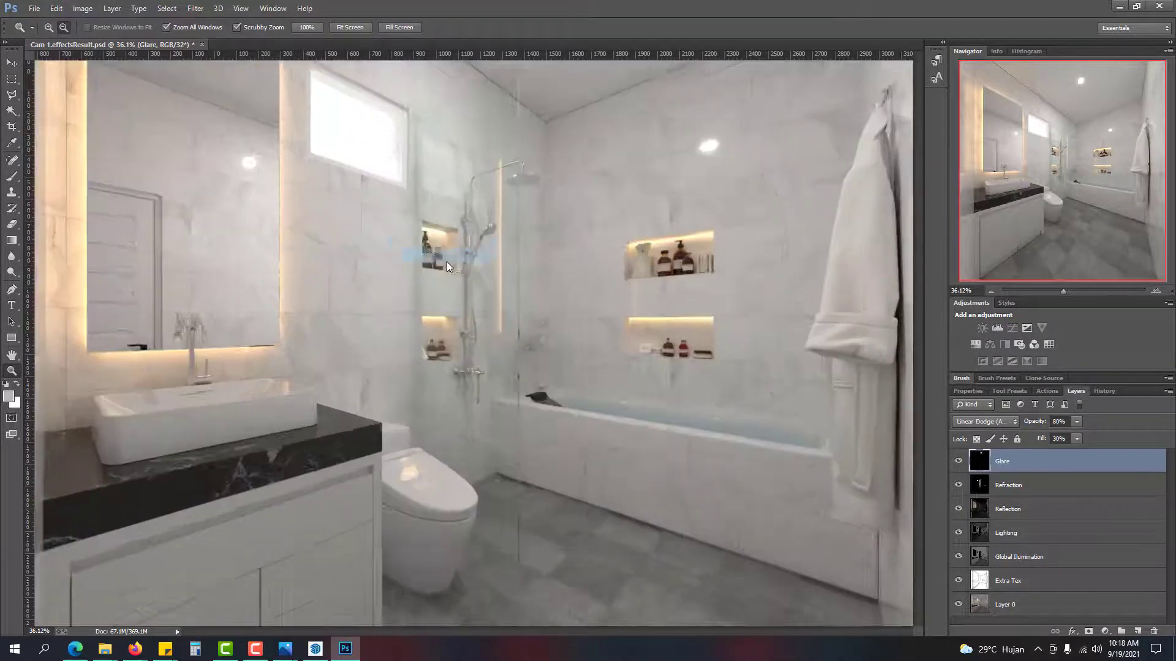
scroll(570, 480, down, 5)
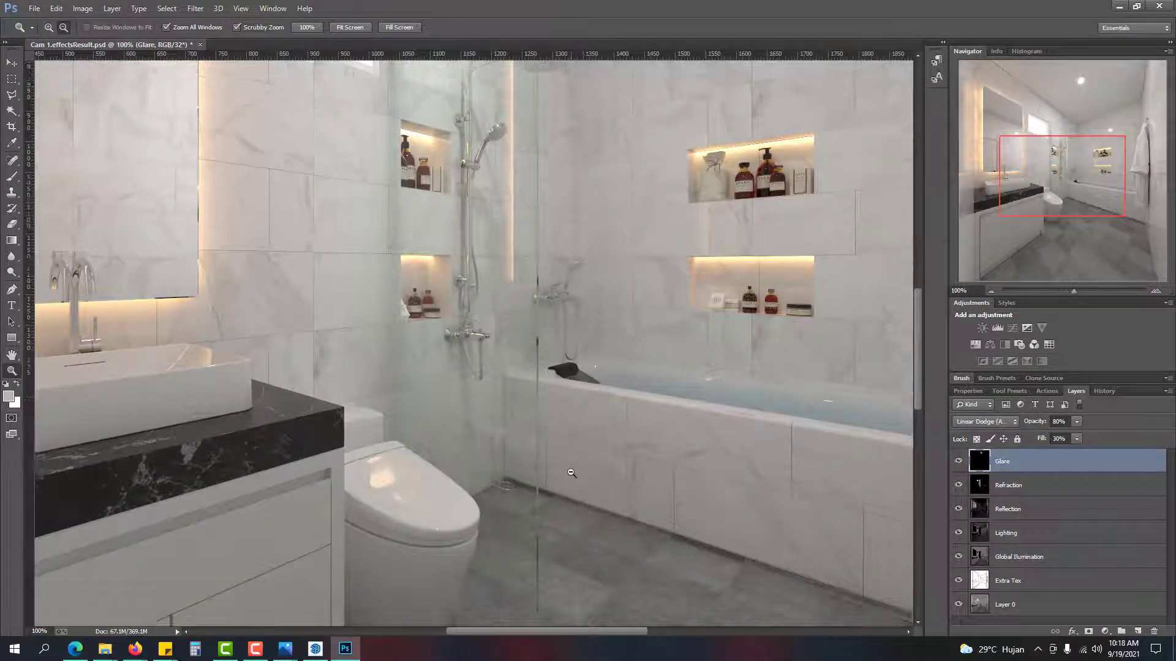
scroll(571, 472, up, 10)
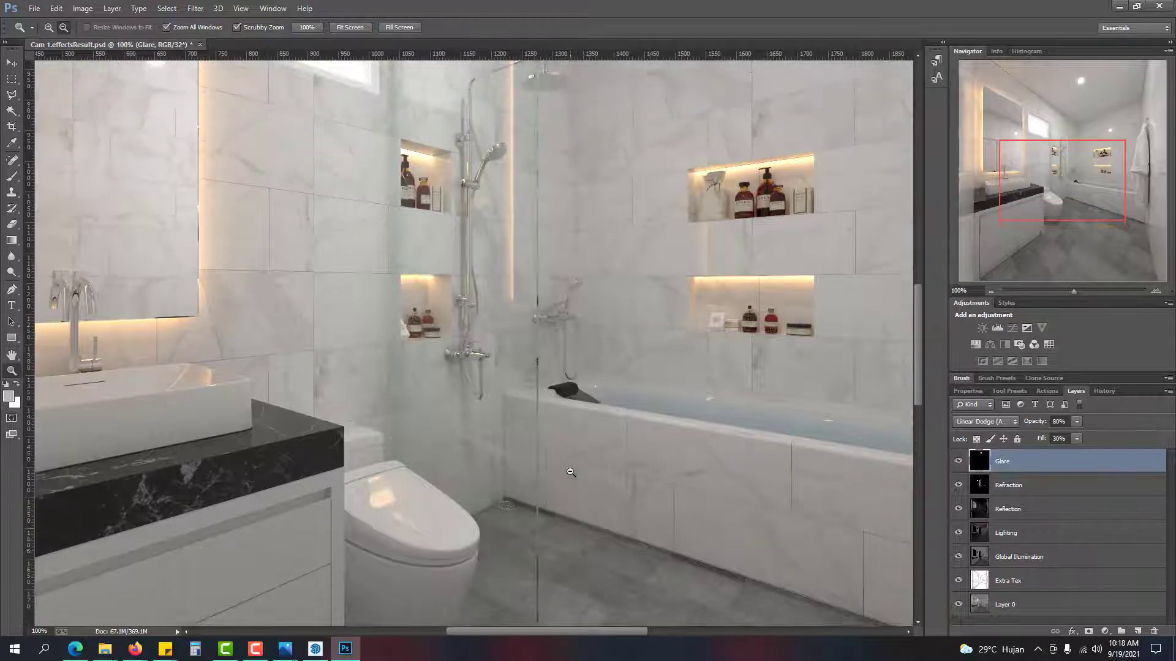
scroll(571, 467, up, 13)
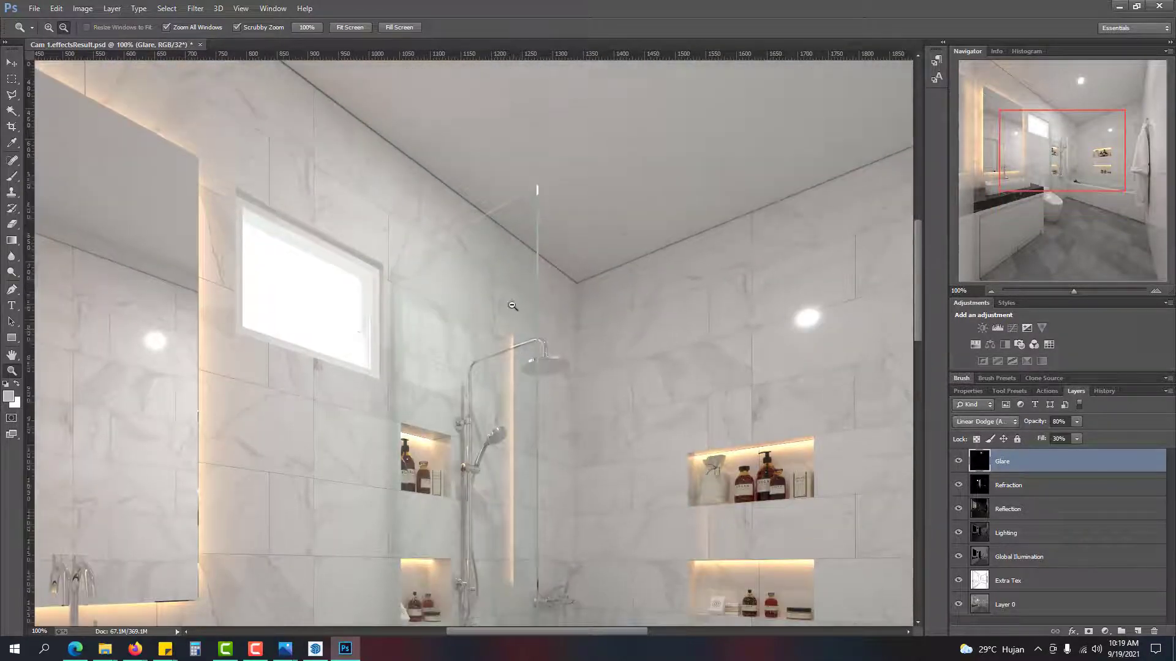
right_click(441, 233)
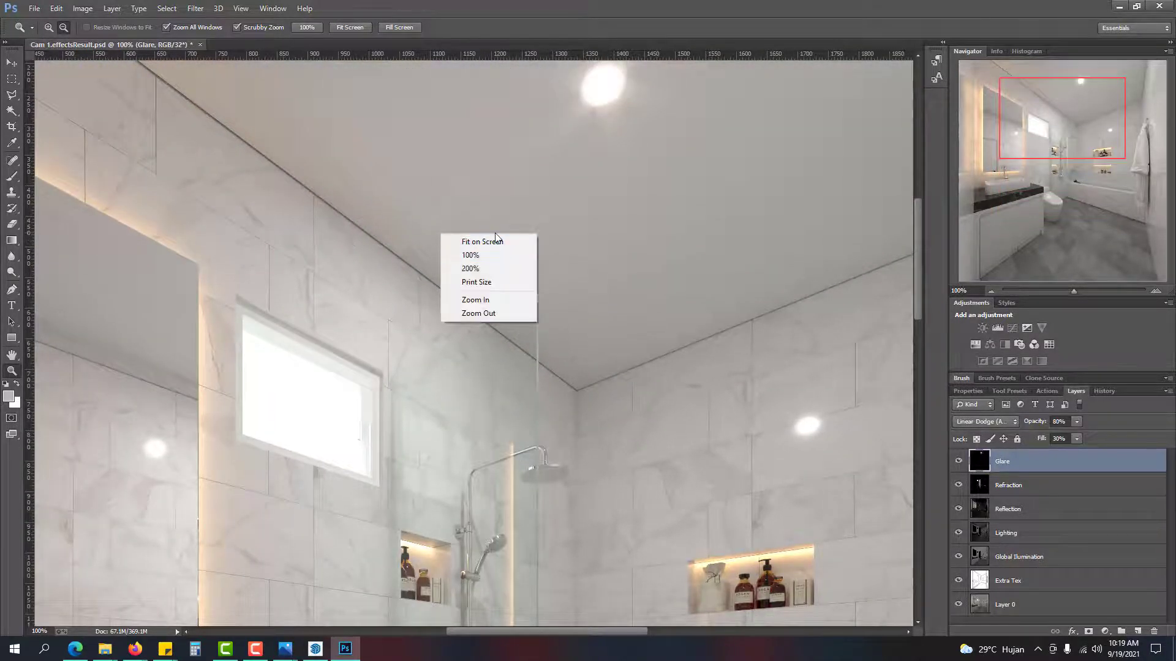
click(508, 238)
key(v)
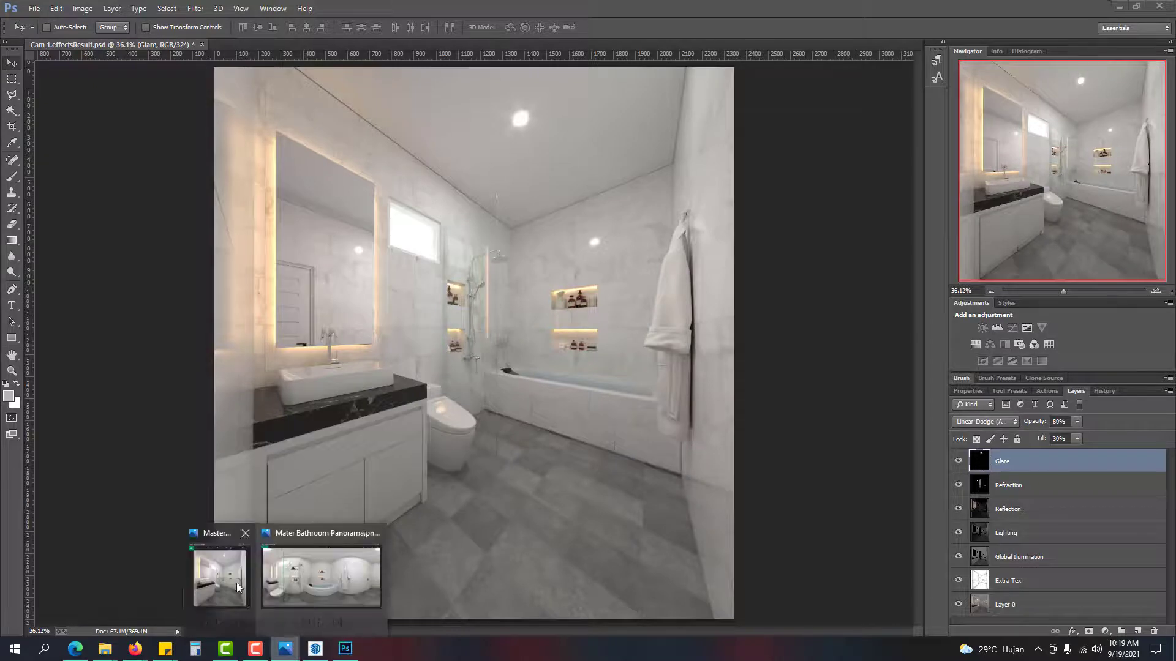
Step: Compare the composite with the finished Master Bathroom.png in Photos, then minimize that window
click(236, 582)
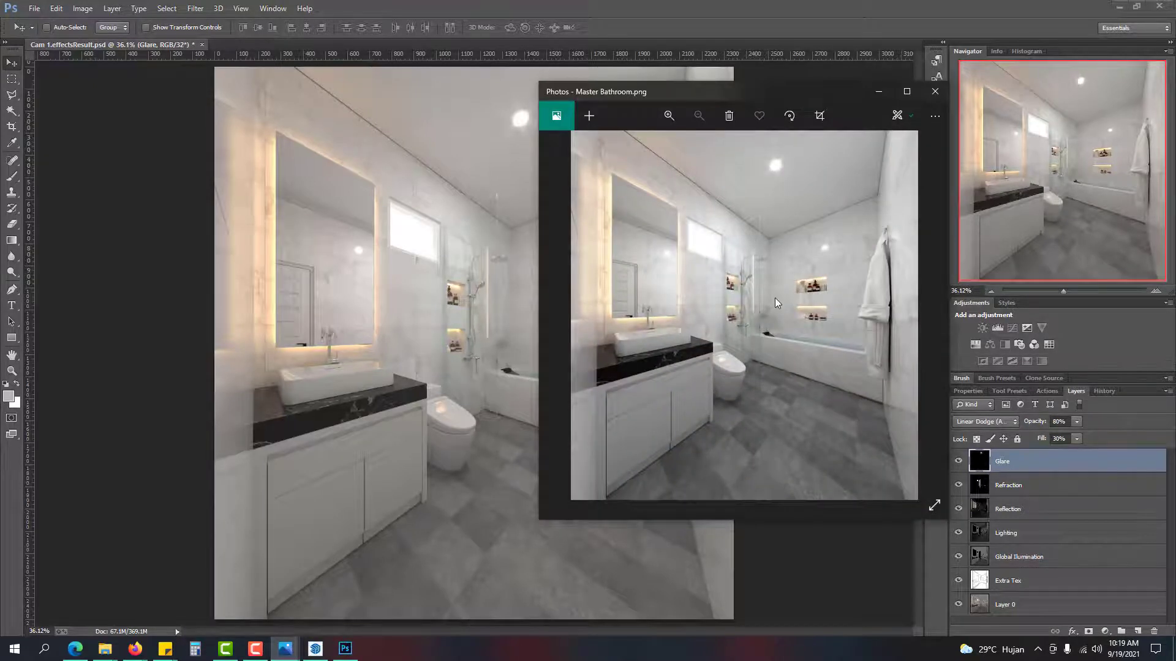
click(879, 91)
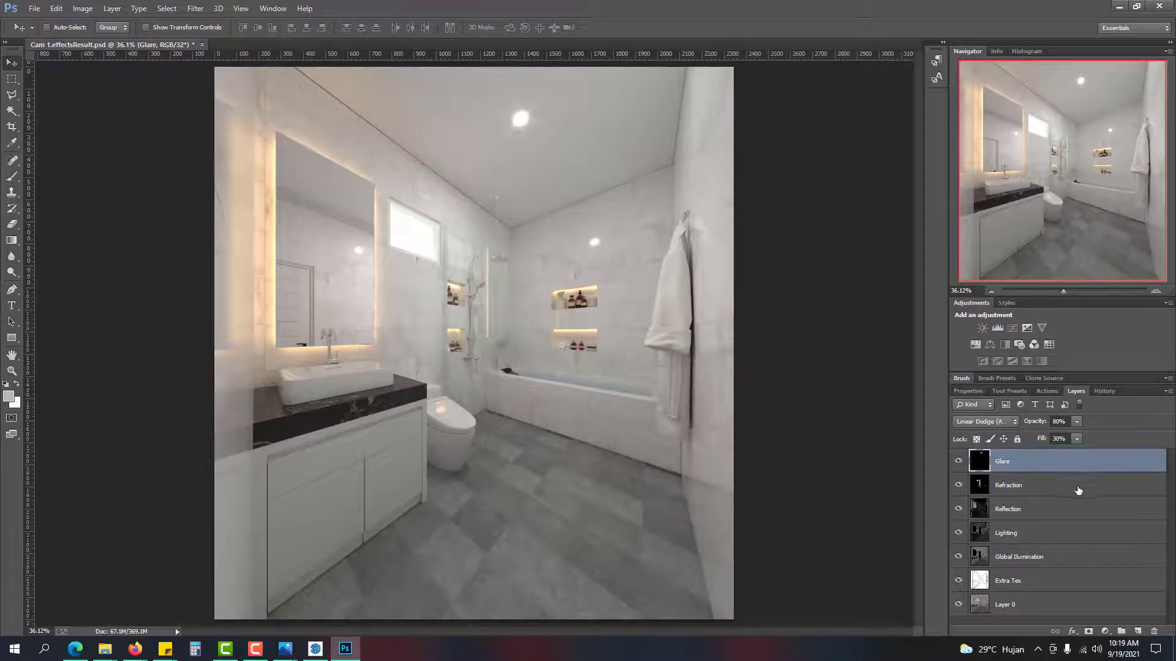
Step: Check which file formats Save As offers for the layered 32-bit document, then leave without saving
click(40, 9)
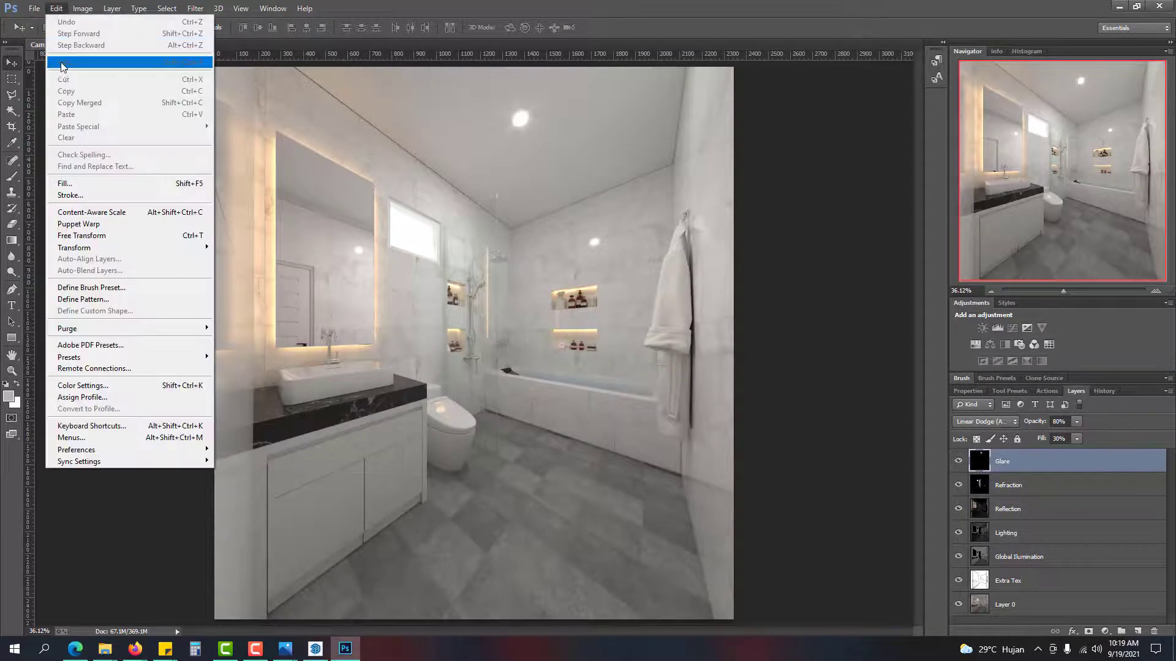
click(34, 9)
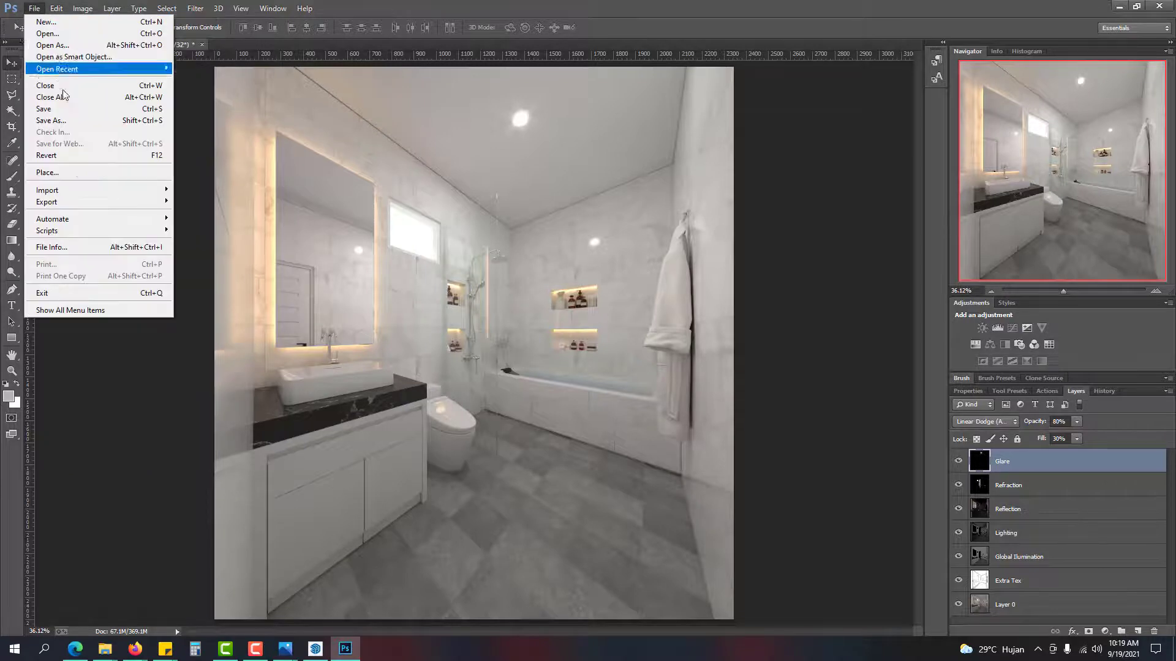
click(73, 125)
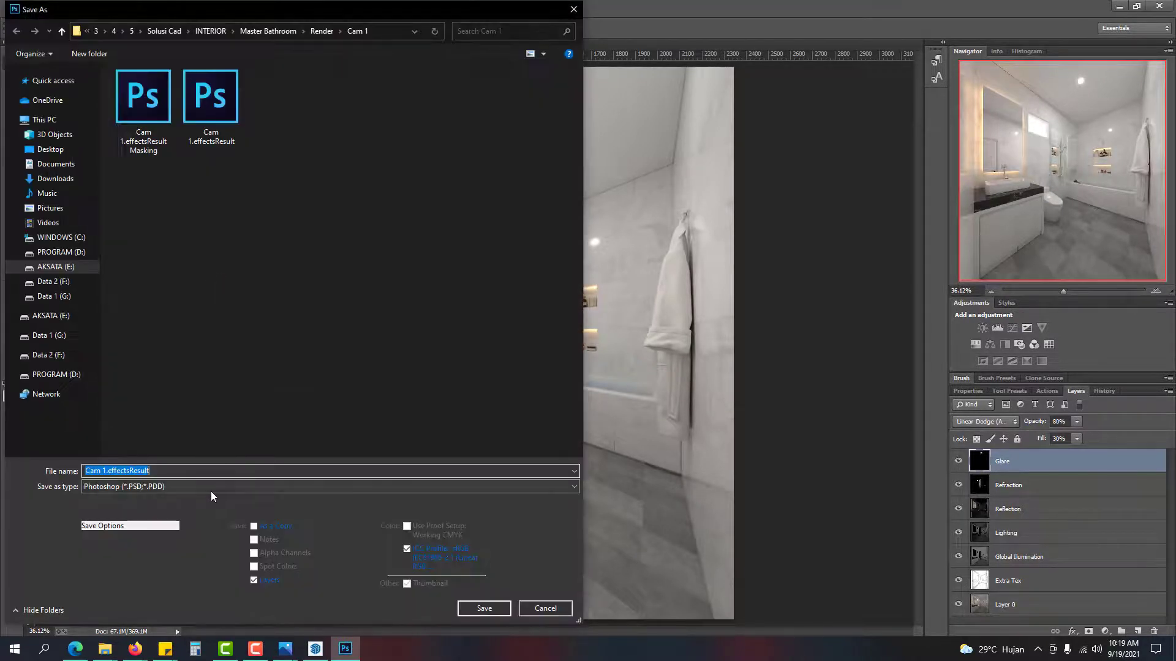
click(210, 490)
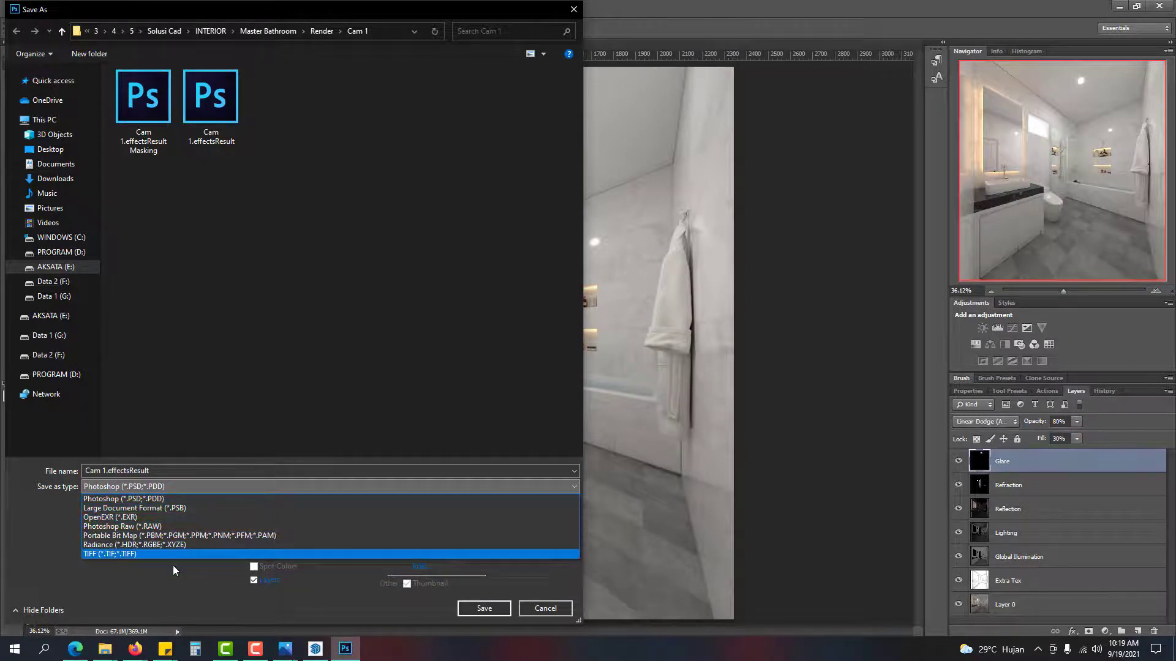
click(562, 614)
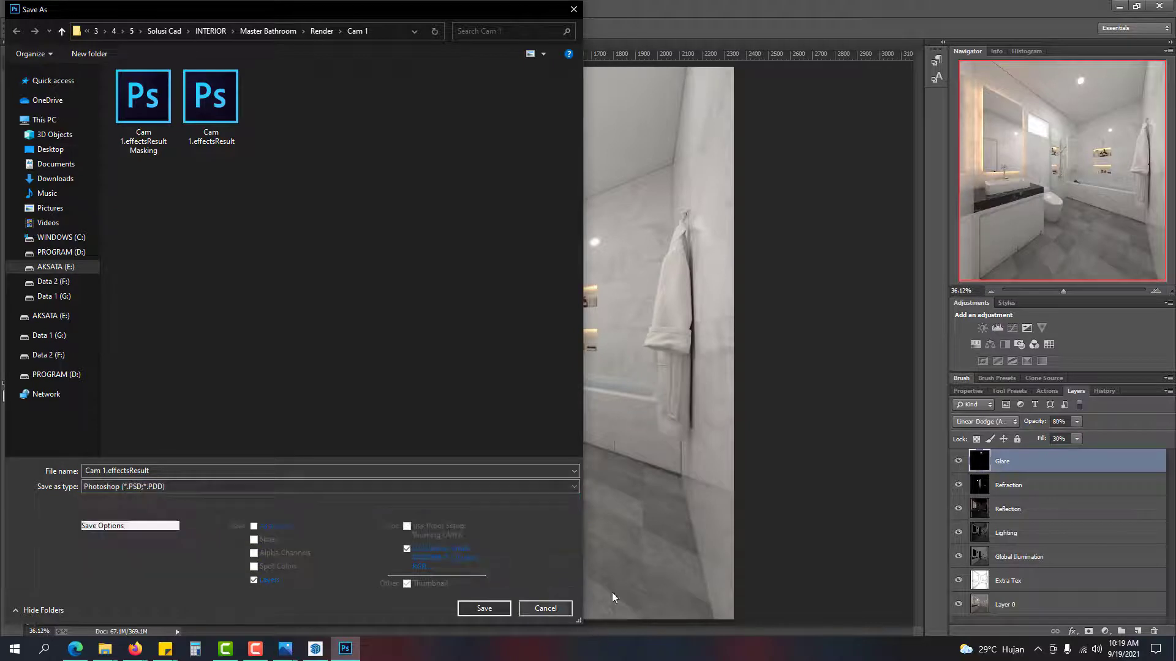
click(569, 608)
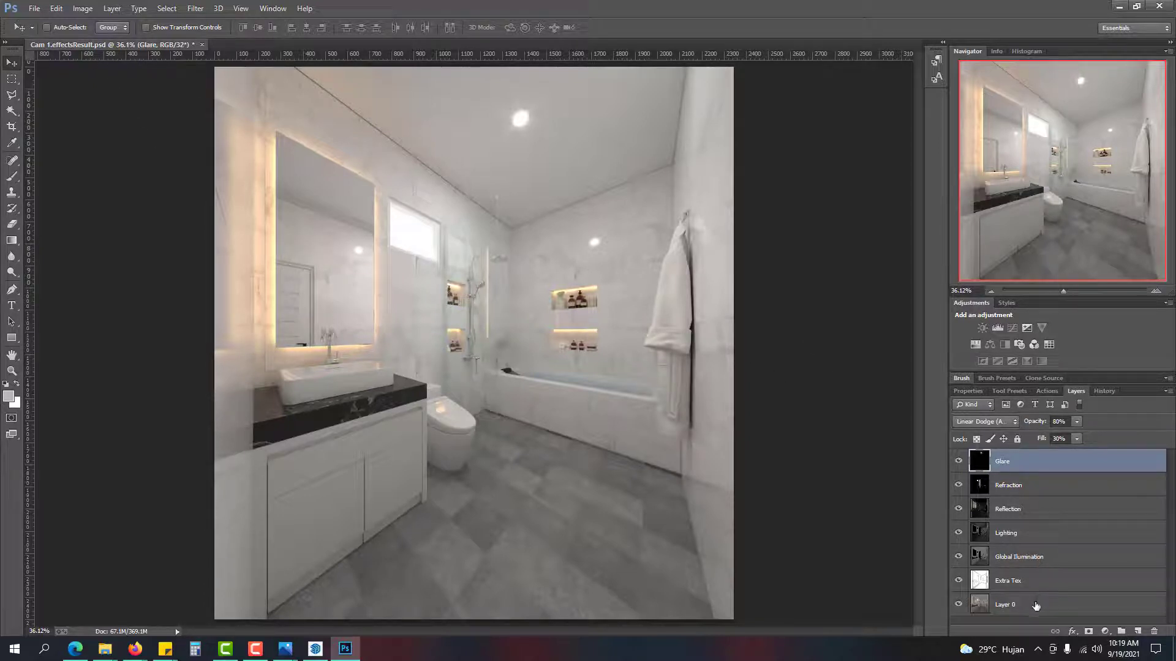
Step: Merge all layers from Glare down to Layer 0 into a single layer
click(1049, 484)
click(1049, 468)
shift+click(1029, 605)
right_click(1029, 607)
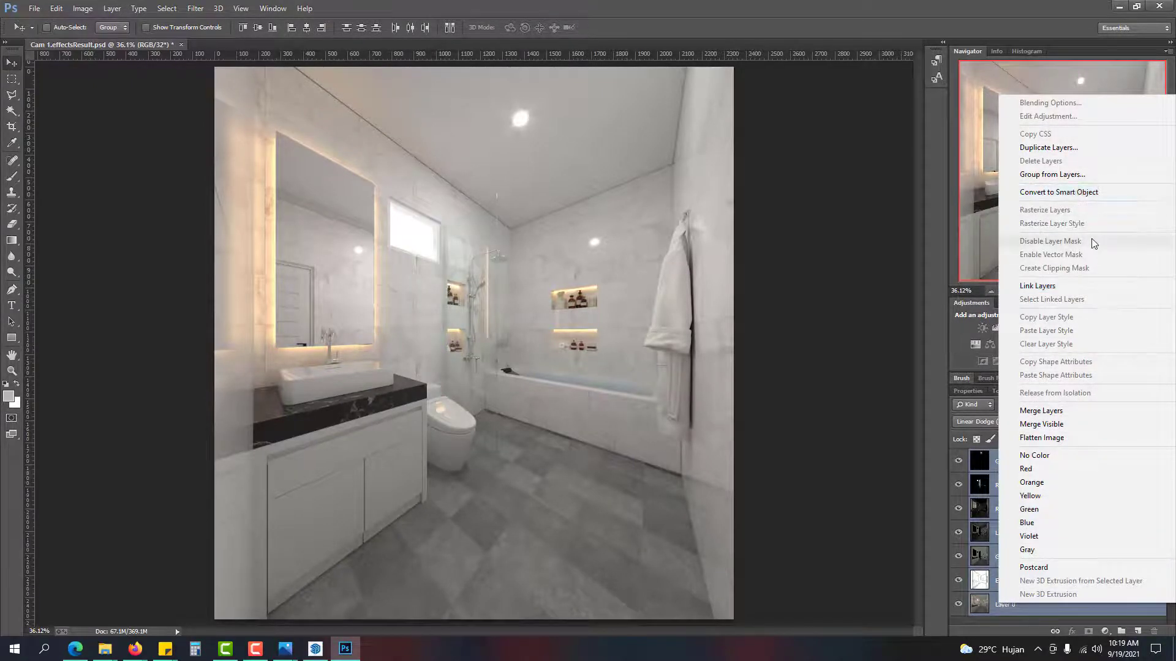
click(1072, 410)
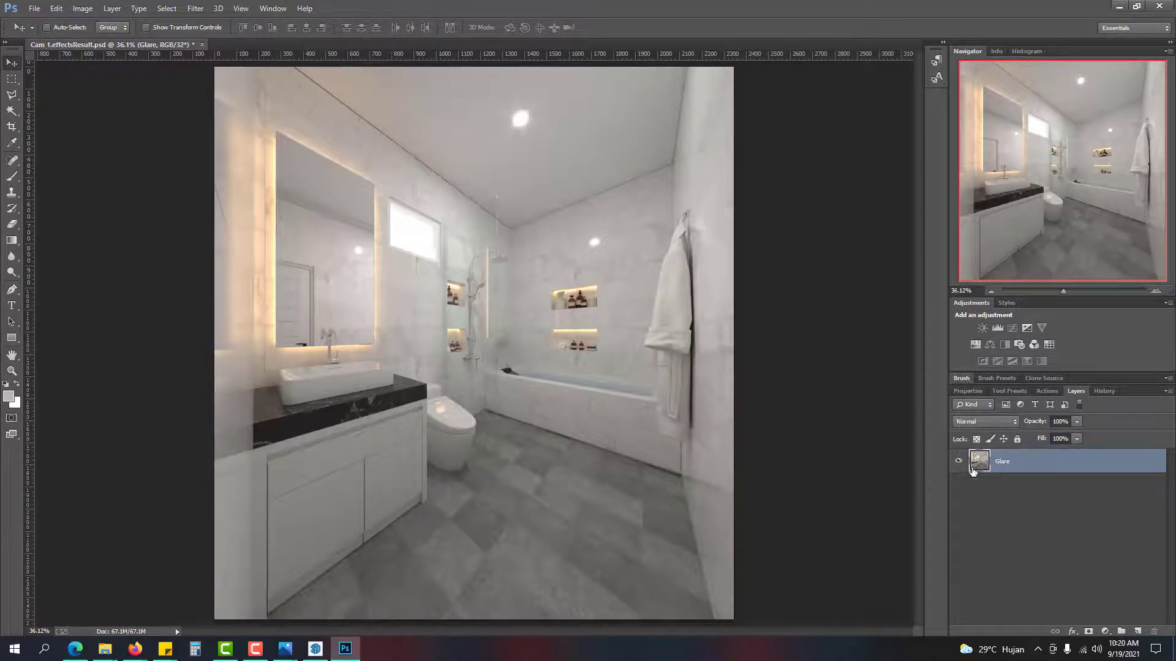
Step: Try to convert the merged image to 16 Bits/Channel with the Don't Merge option
click(90, 12)
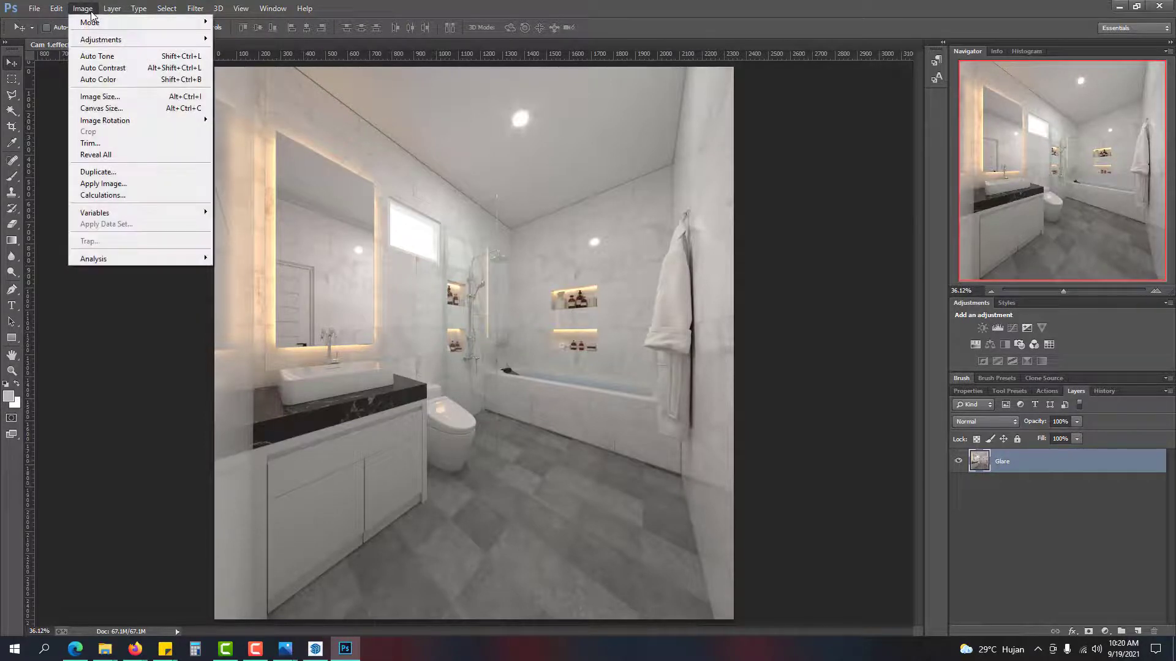
mouse_move(96, 23)
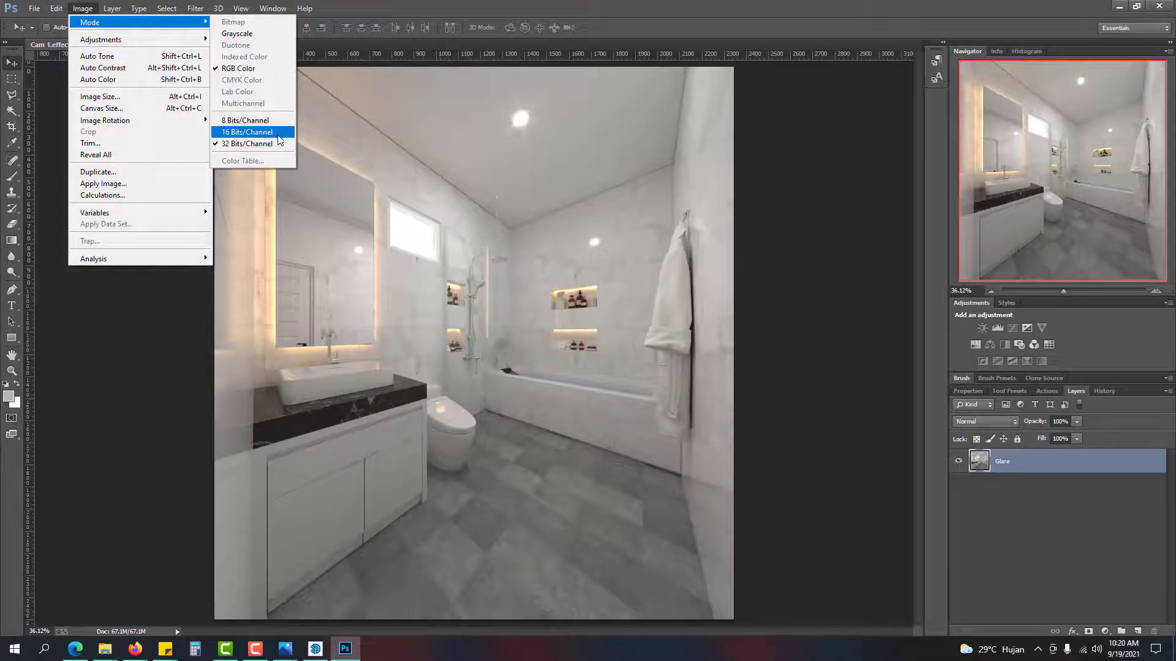
click(248, 132)
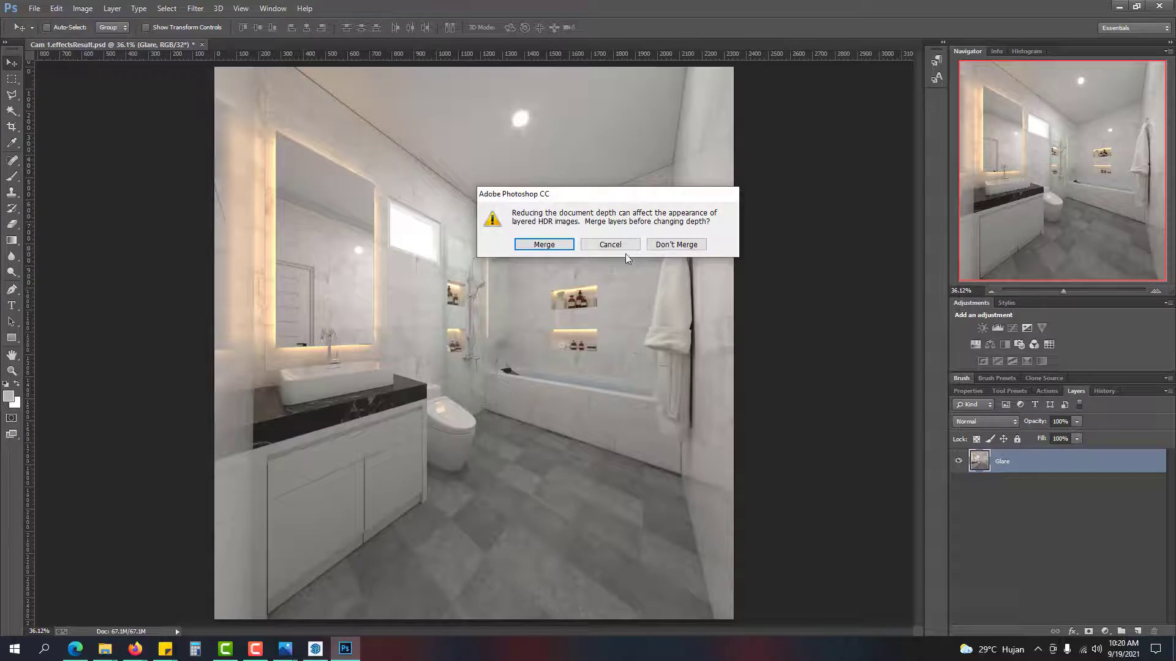
drag(602, 203, 512, 204)
click(587, 246)
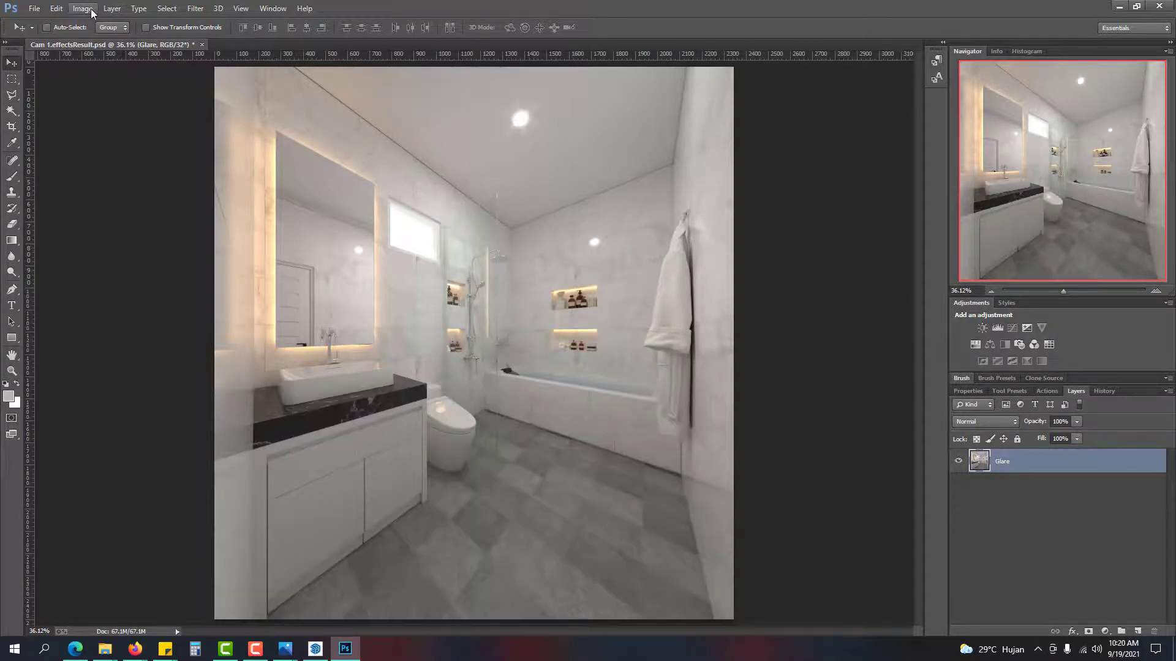
Step: Try to convert the image to 16 Bits/Channel with the Merge option, then cancel HDR Toning and return to the Move tool
click(91, 8)
mouse_move(107, 24)
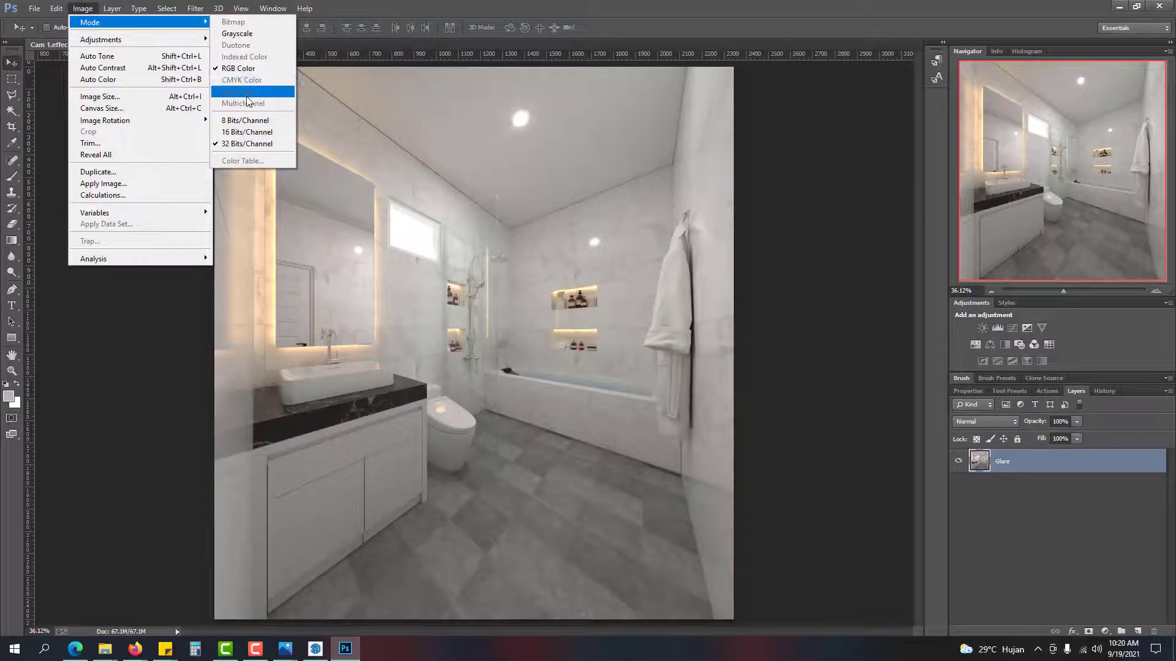
click(82, 8)
click(82, 8)
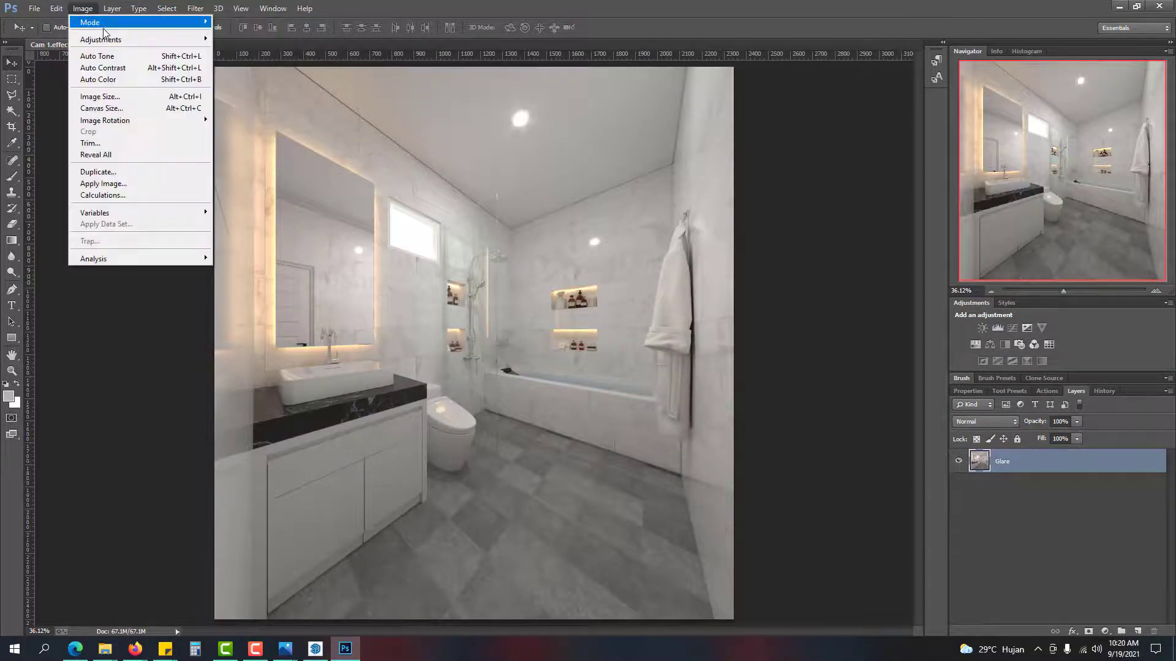
mouse_move(104, 25)
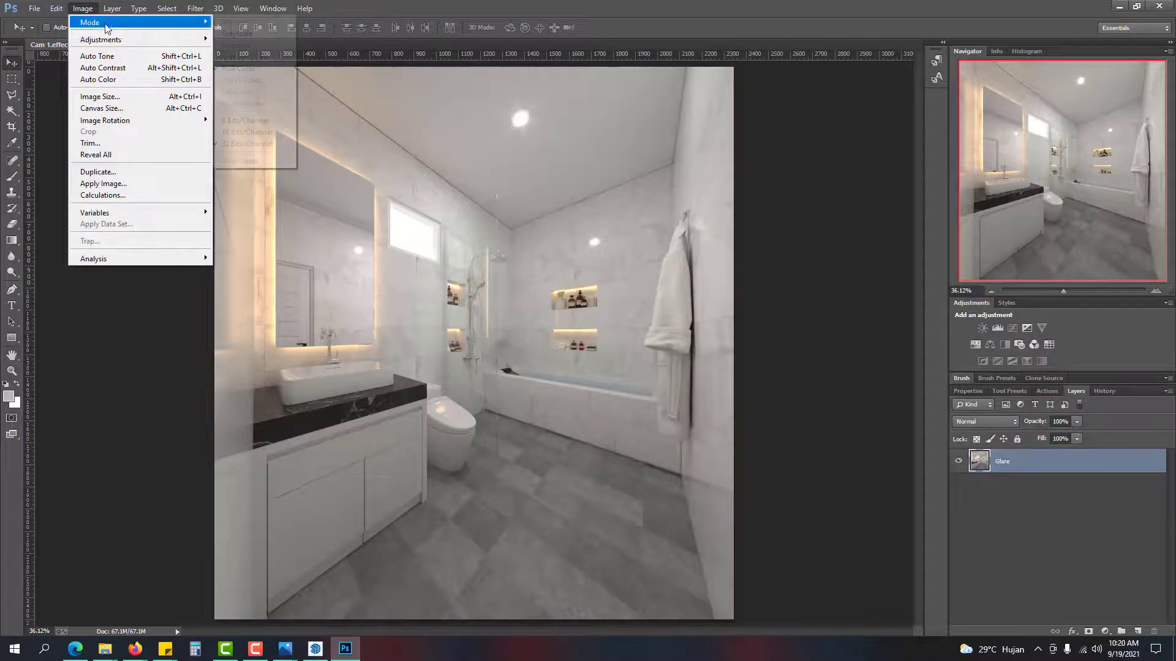
click(267, 135)
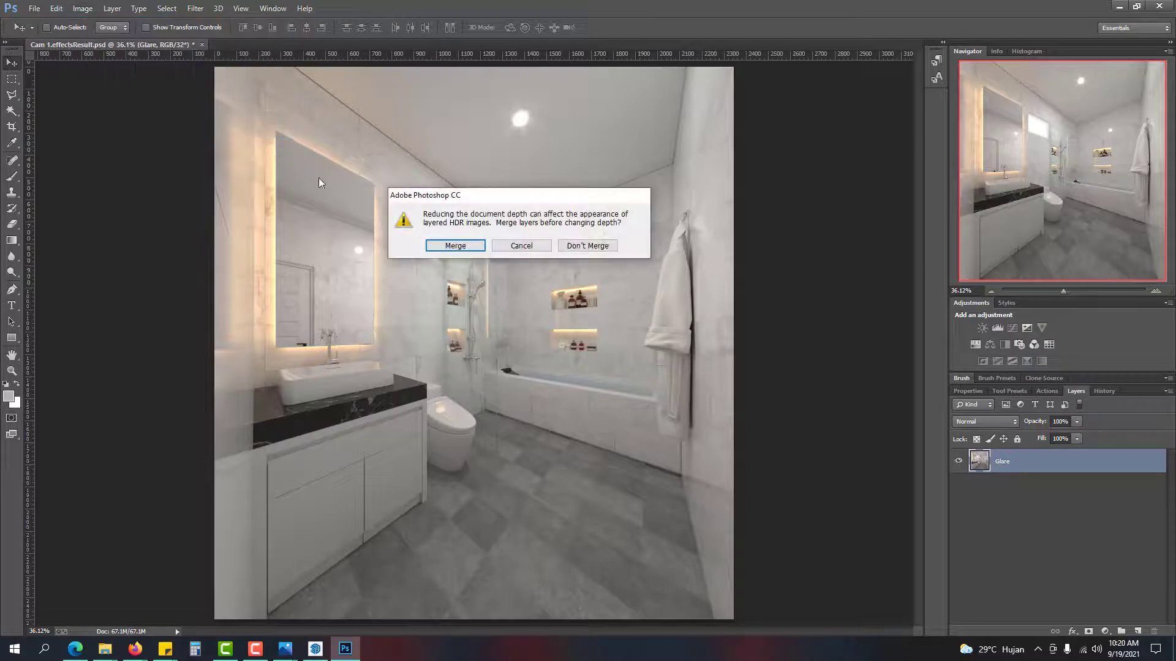
click(478, 248)
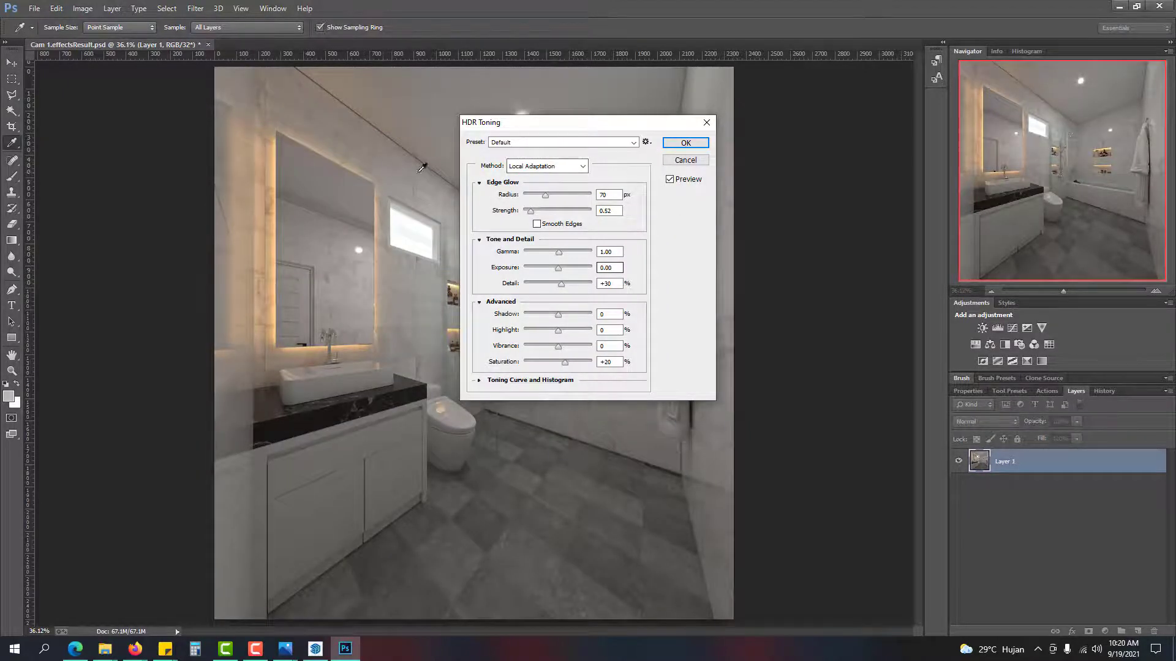
click(685, 160)
key(v)
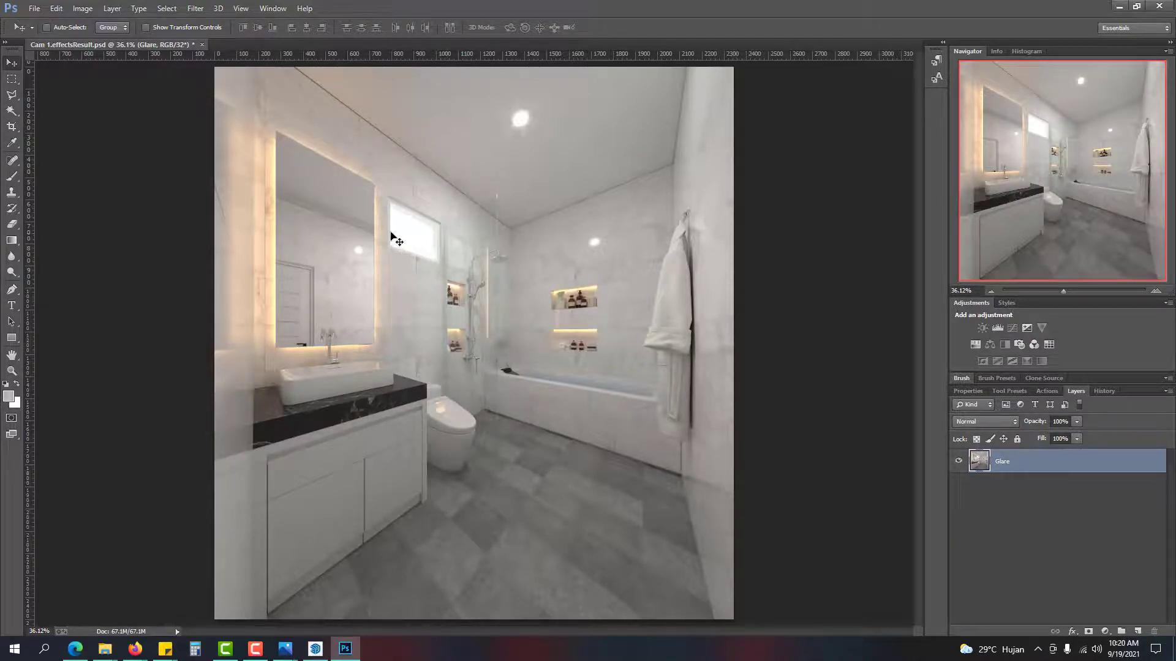
Step: Check the Save As file formats again for the merged 32-bit image, then cancel the save
click(35, 9)
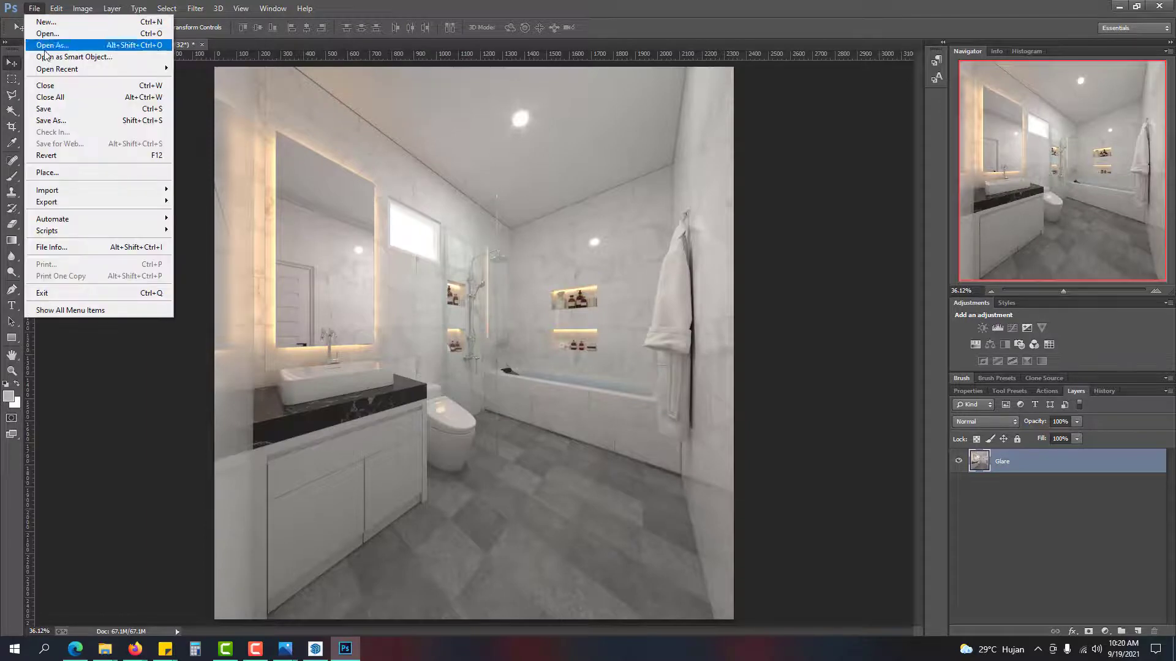
click(88, 122)
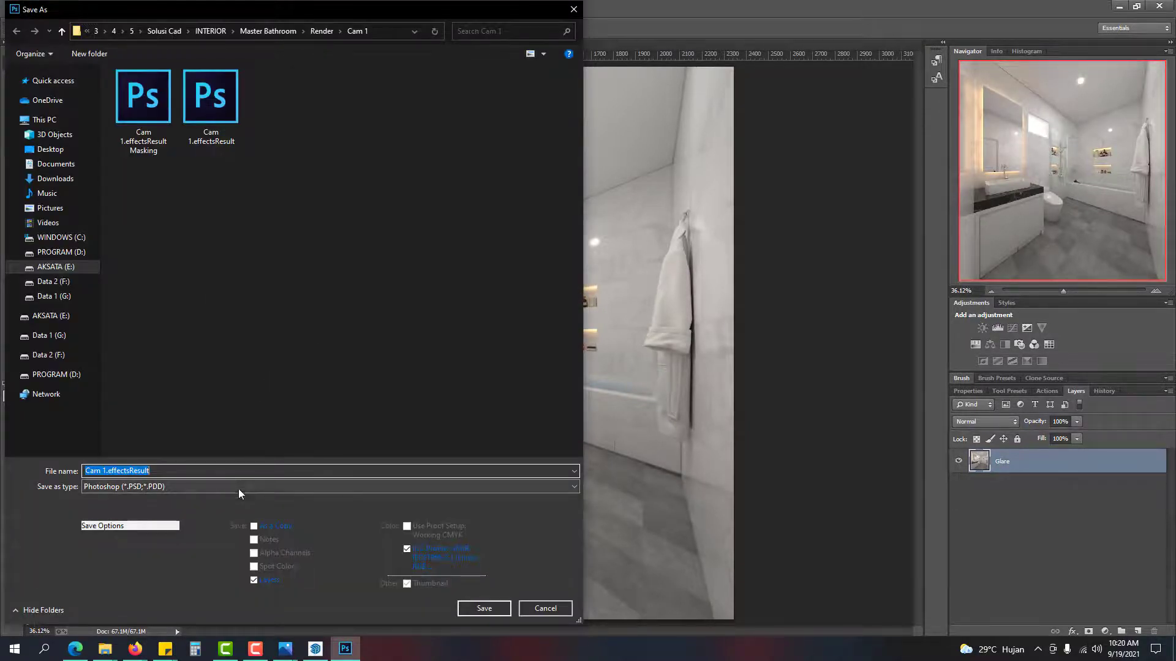
click(238, 489)
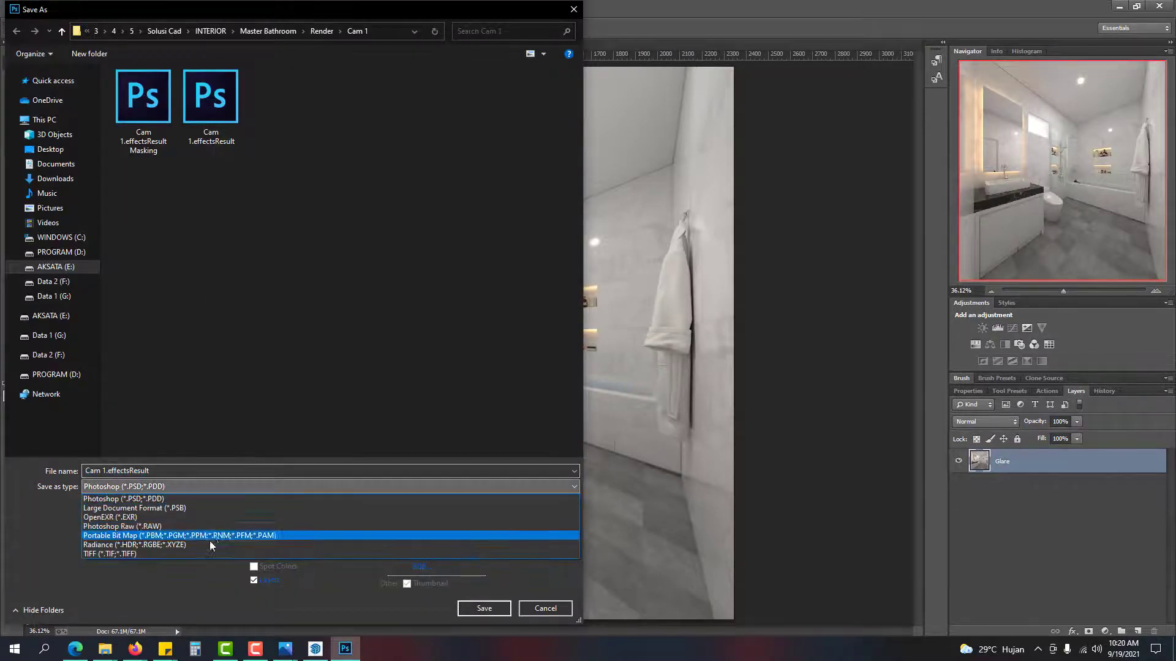
click(318, 355)
click(545, 609)
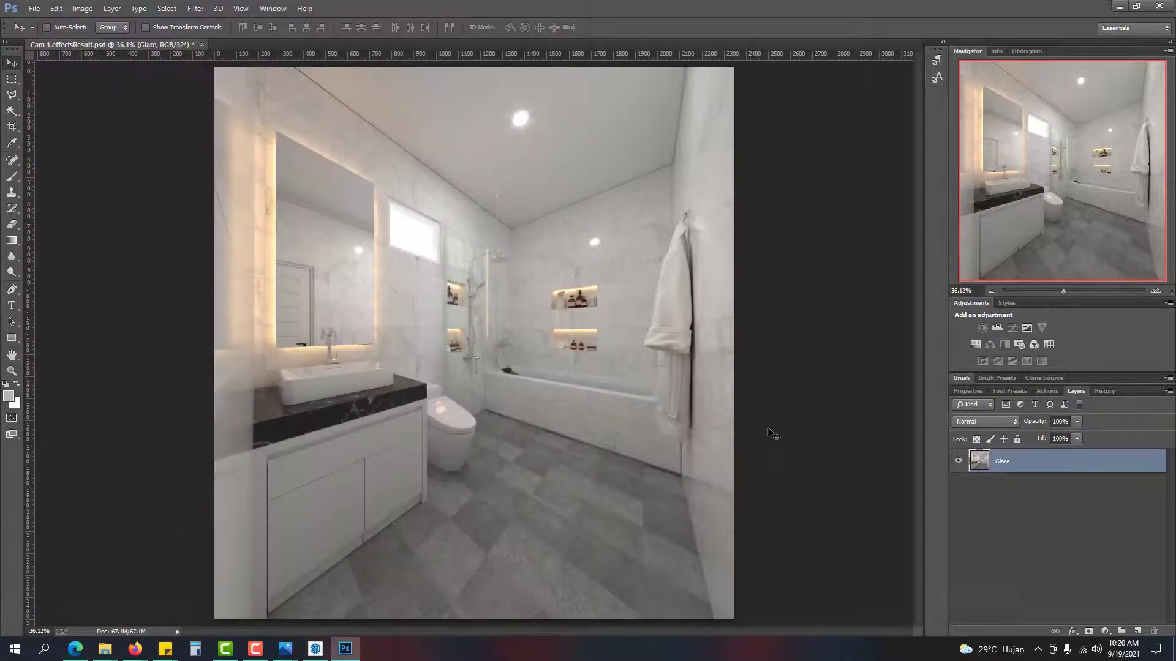
Step: Convert the merged bathroom image from 32-bit to 16 Bits/Channel using the Don't Merge option
click(83, 9)
mouse_move(106, 24)
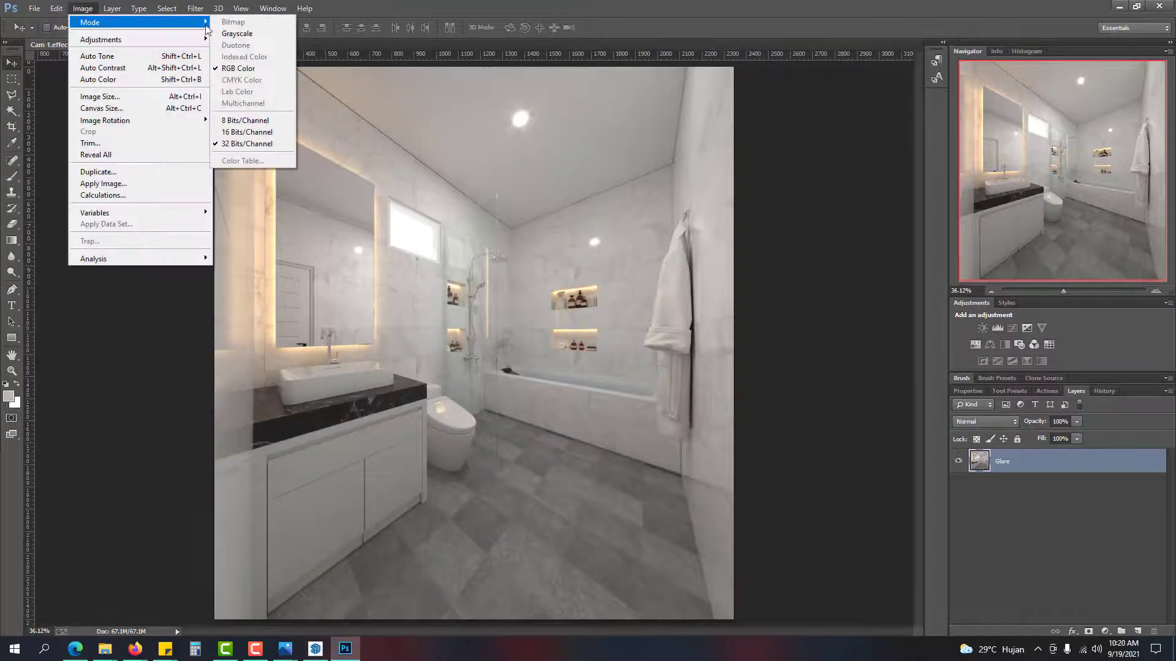
click(257, 132)
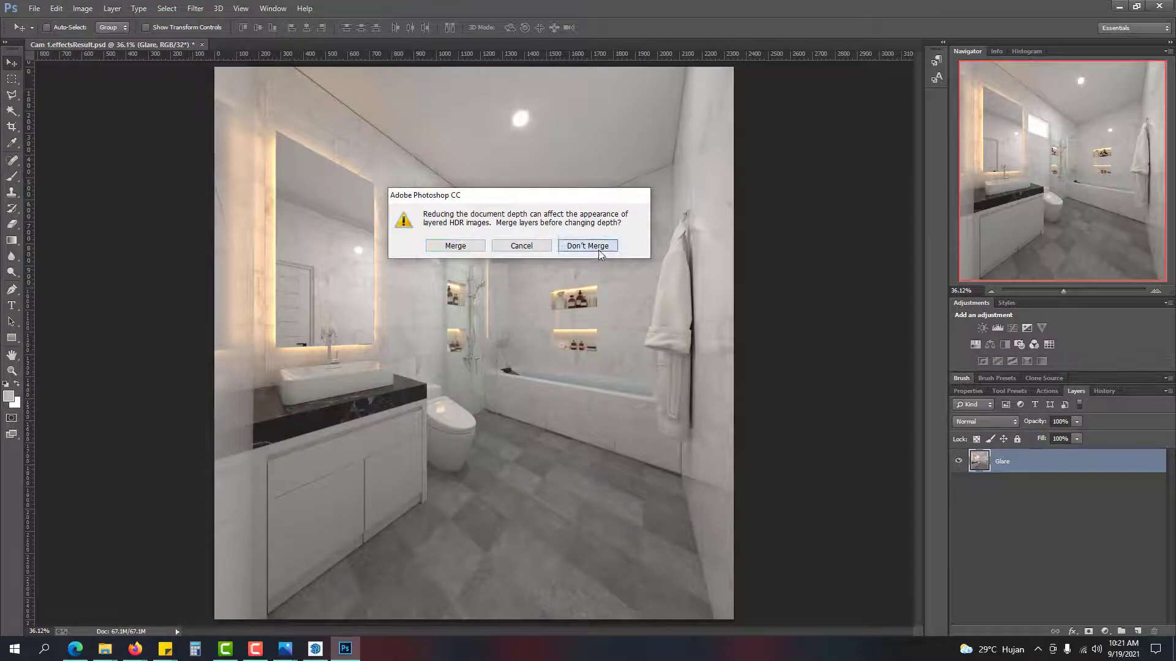
click(598, 248)
Step: Check the Save As file formats for the 16-bit image, choosing PNG, and cancel the save
click(36, 9)
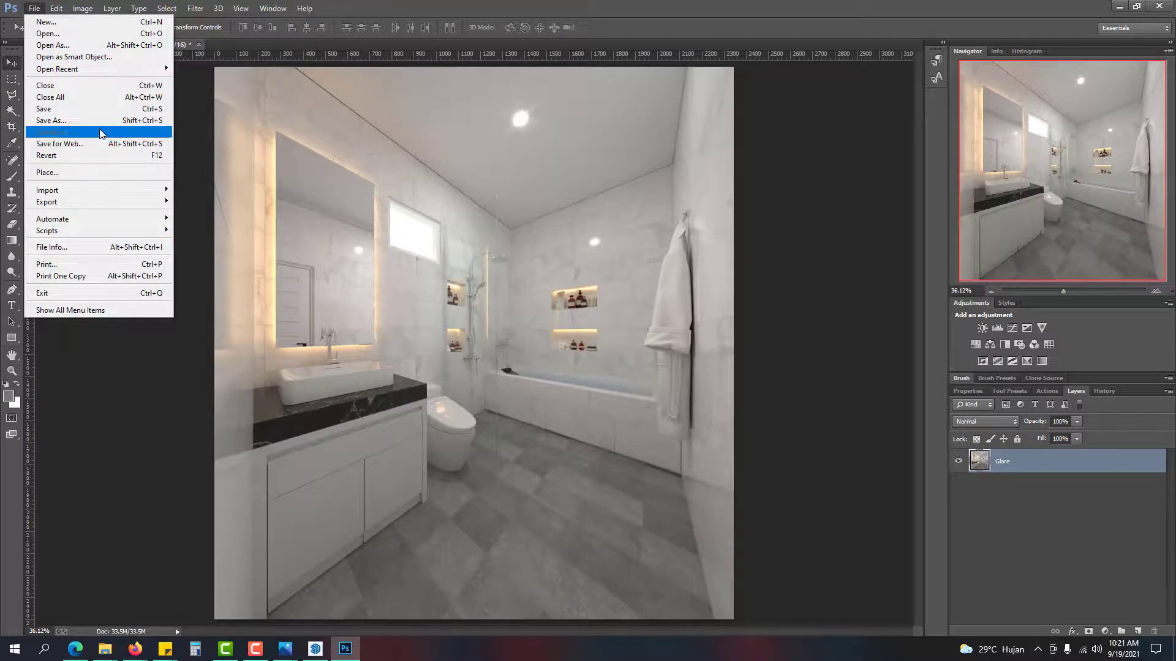
click(100, 122)
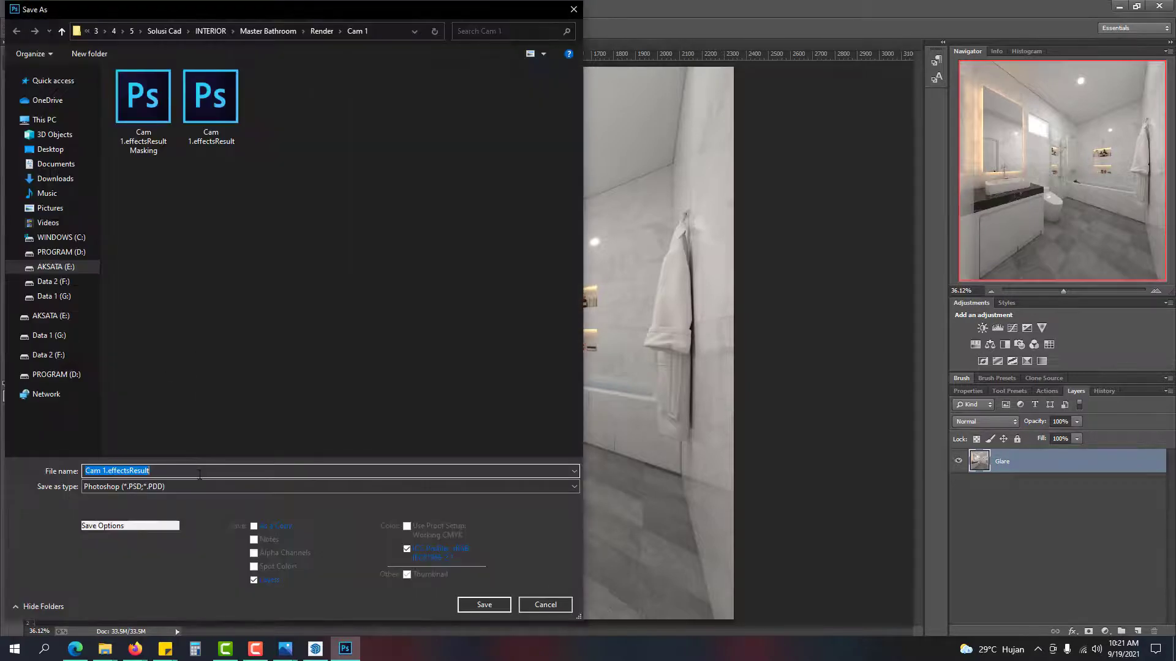
click(204, 487)
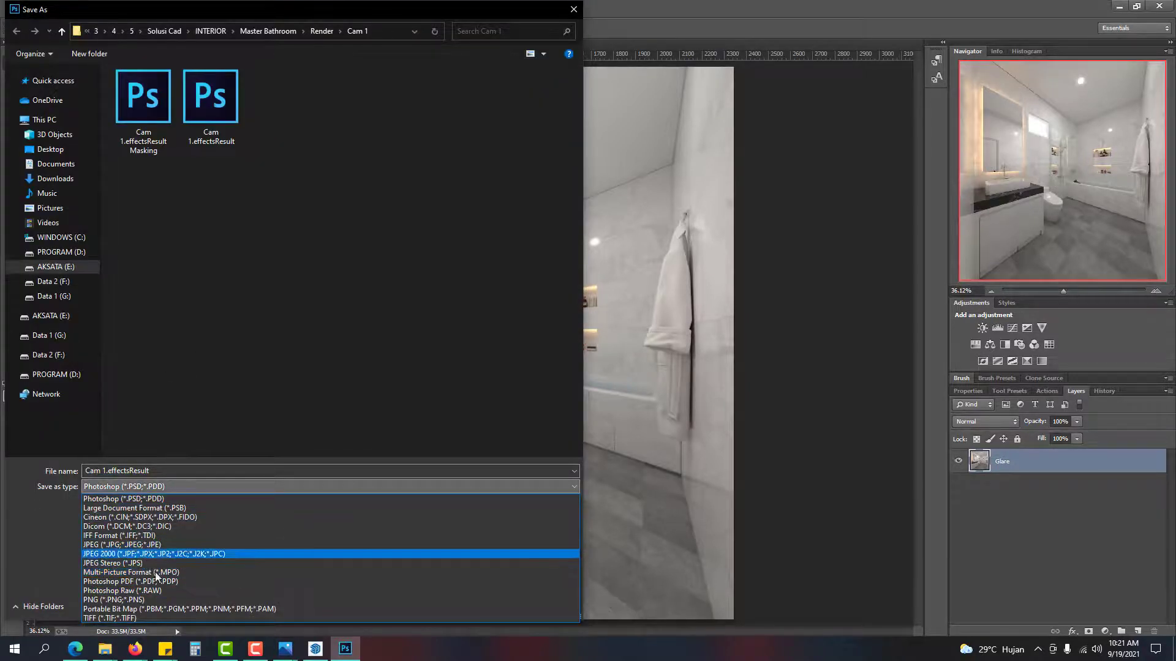
click(150, 600)
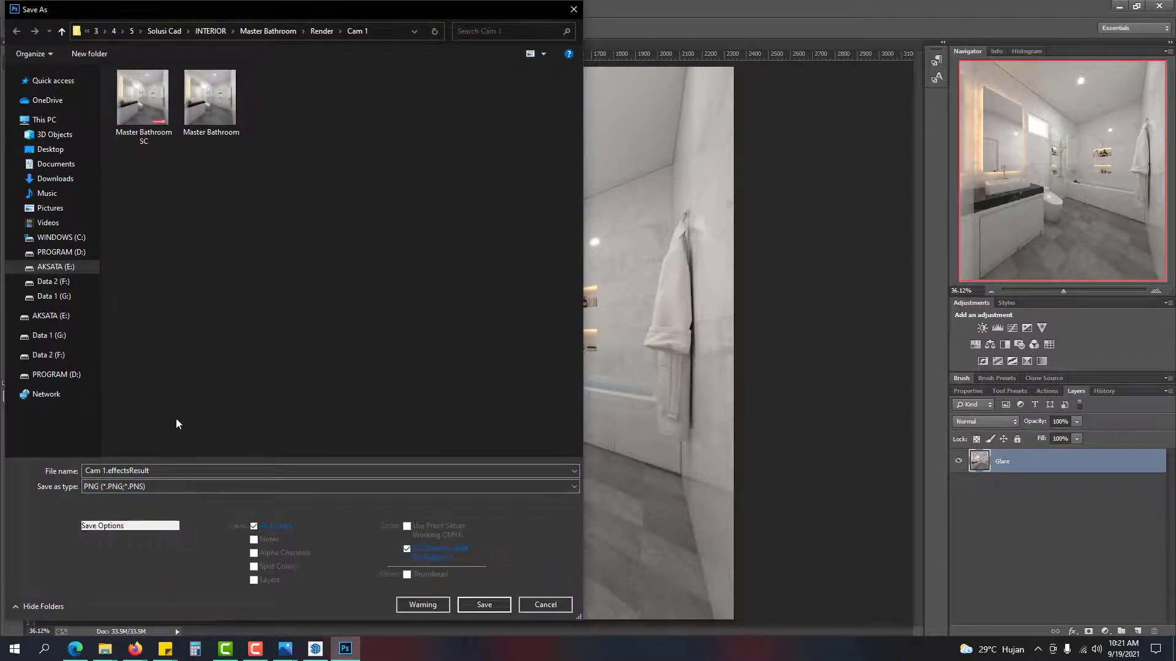
click(555, 604)
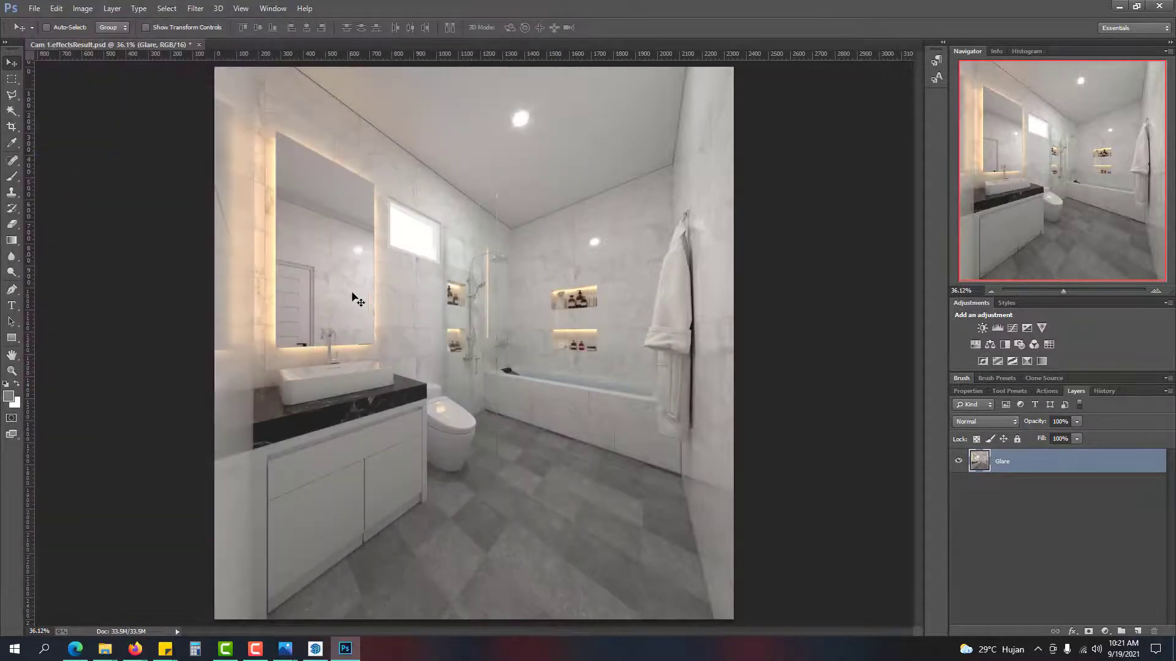
Step: Close the current document and open Cam 1.effectsResult Masking from the Master Bathroom > Render > Cam 1 folder
click(199, 44)
click(501, 247)
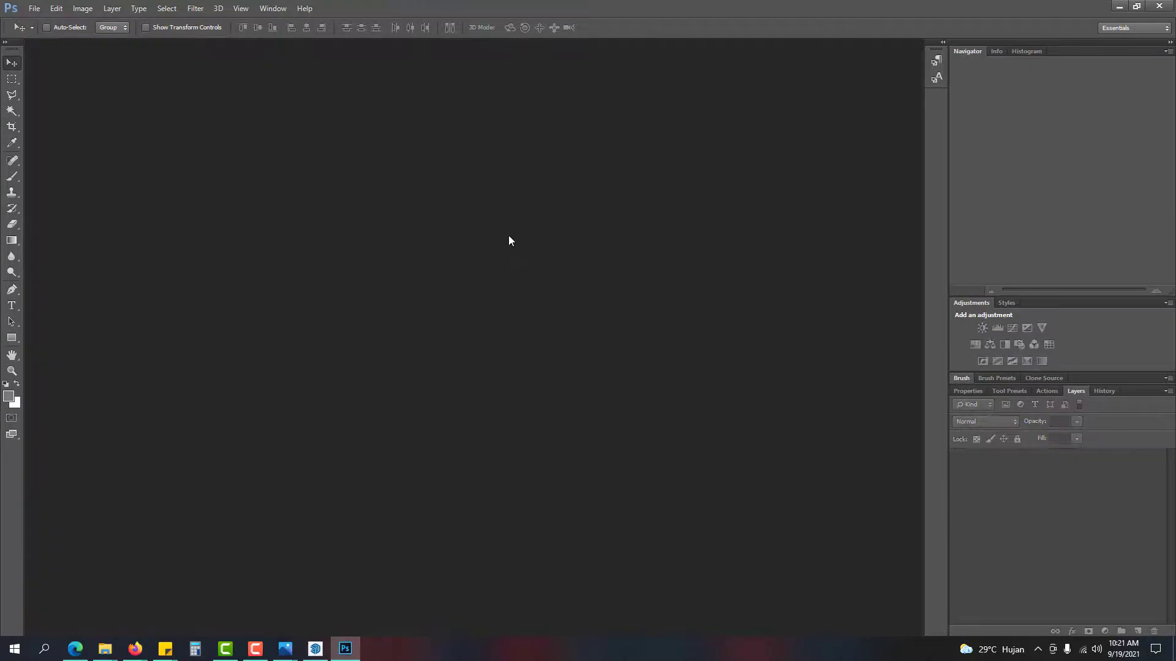
click(35, 9)
click(57, 35)
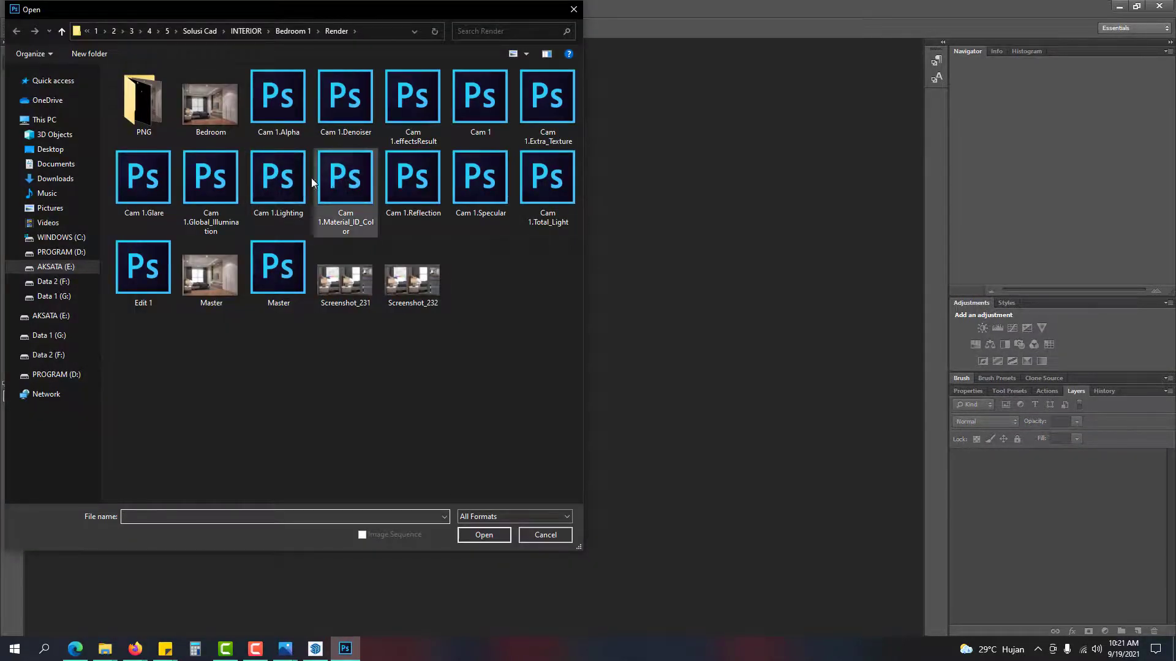
click(248, 30)
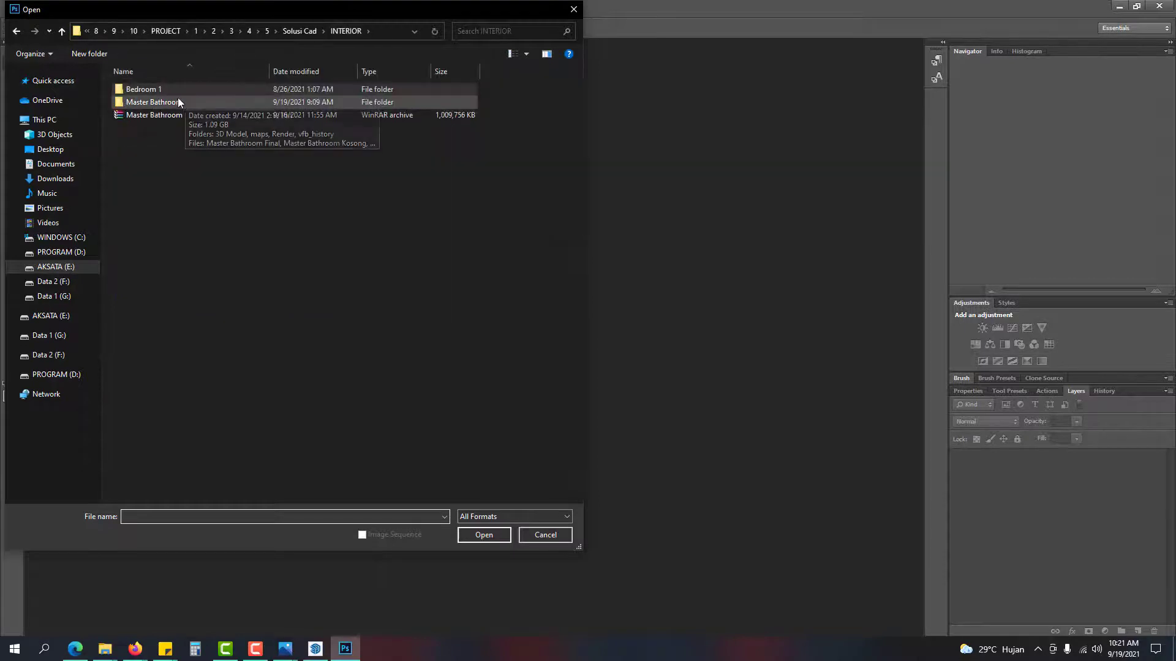
double_click(177, 98)
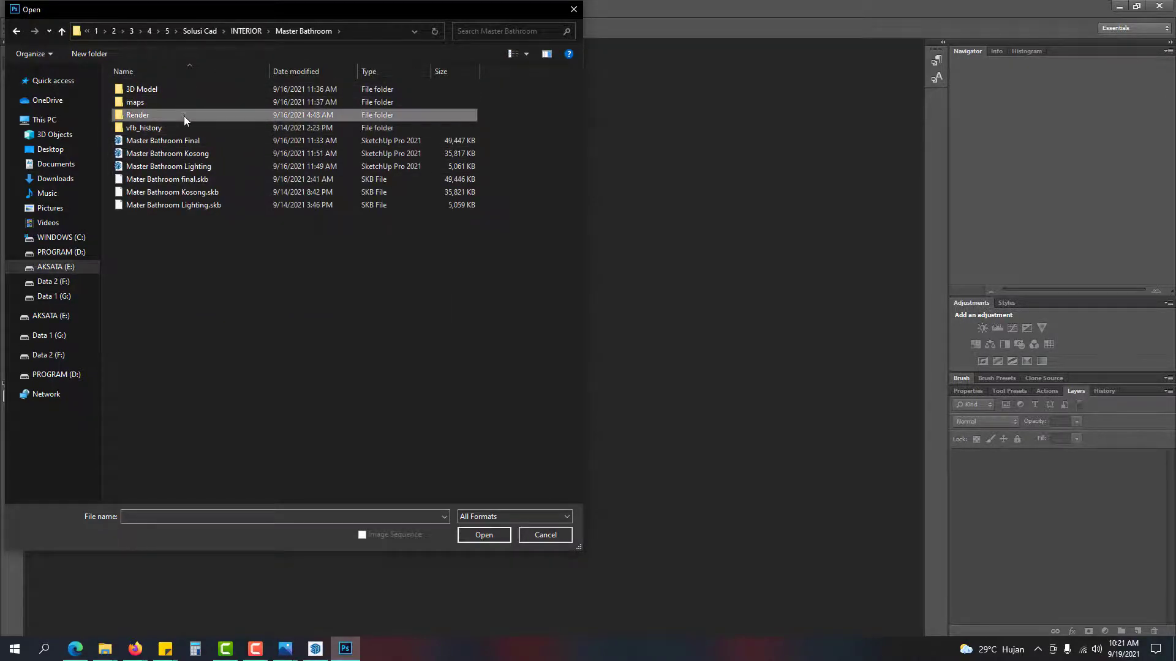
double_click(184, 115)
double_click(163, 90)
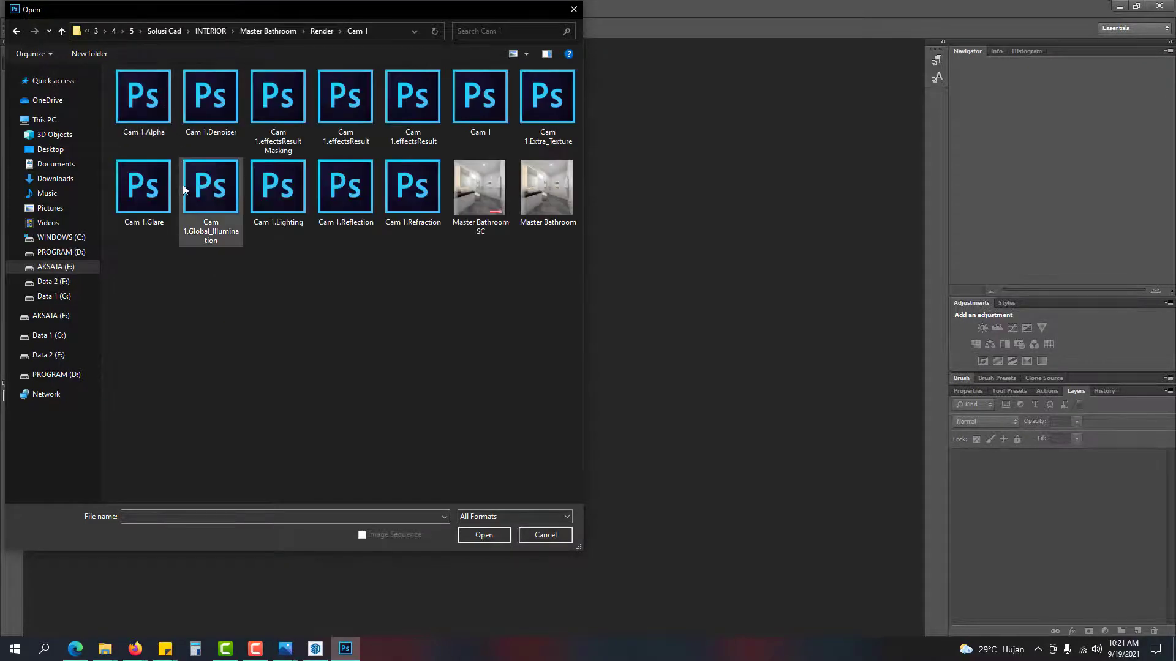
click(270, 106)
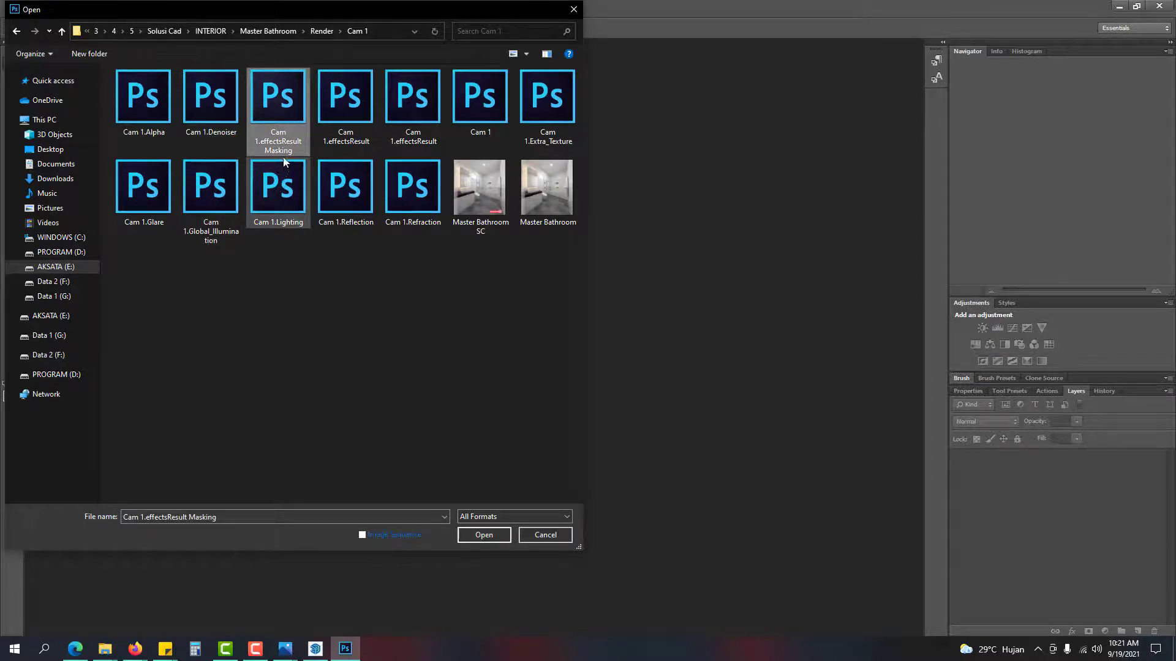
click(489, 536)
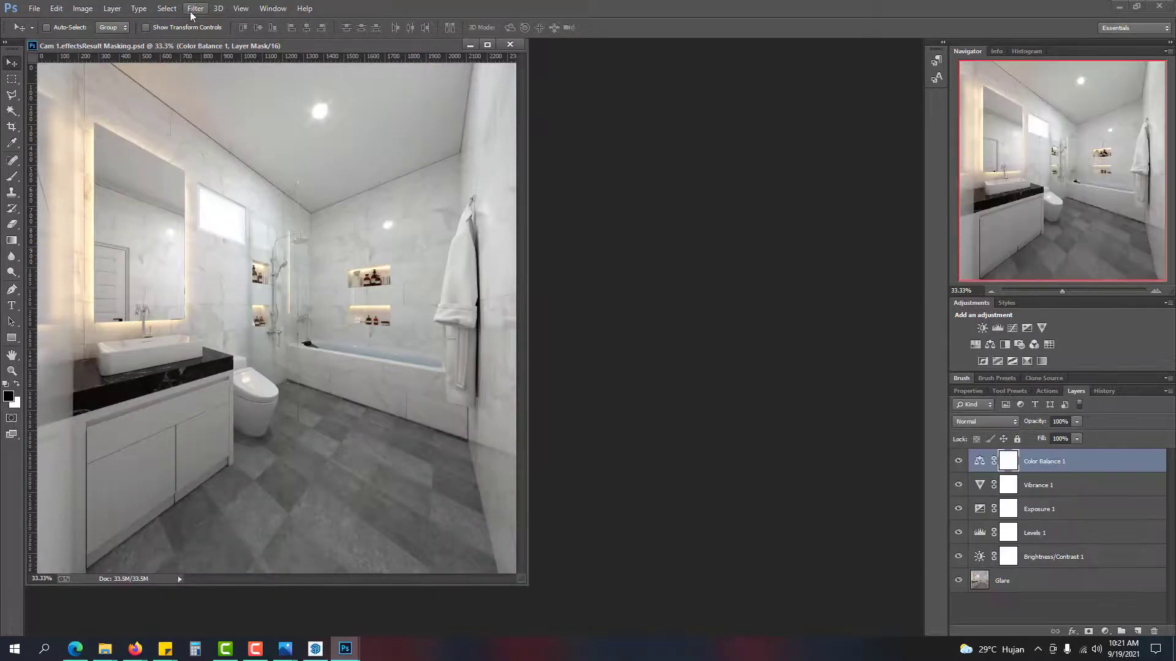
Step: Dock the floating document window as a tab, fit the image on screen, and return to the Move tool
drag(211, 48, 323, 56)
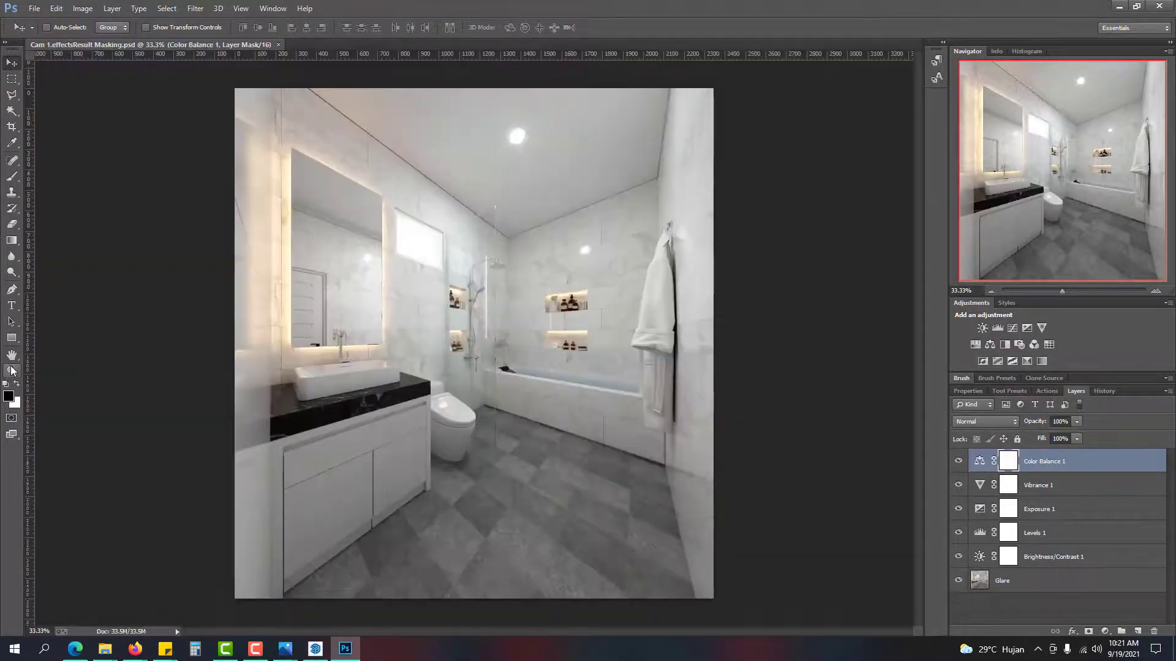
key(z)
right_click(493, 223)
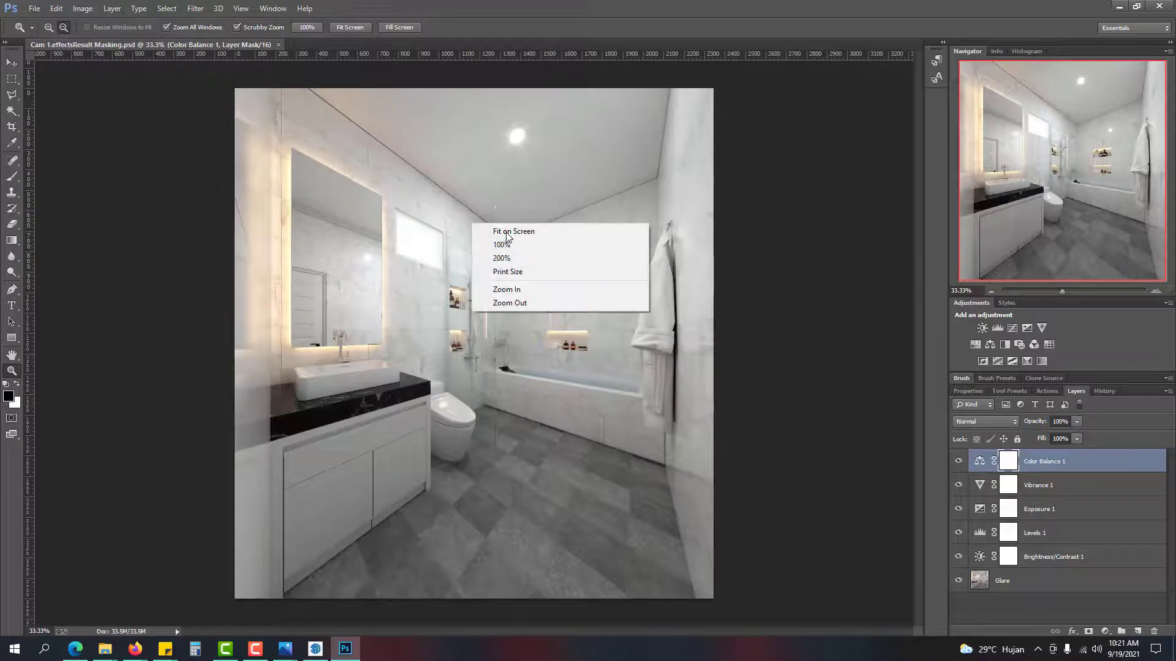
click(511, 232)
key(v)
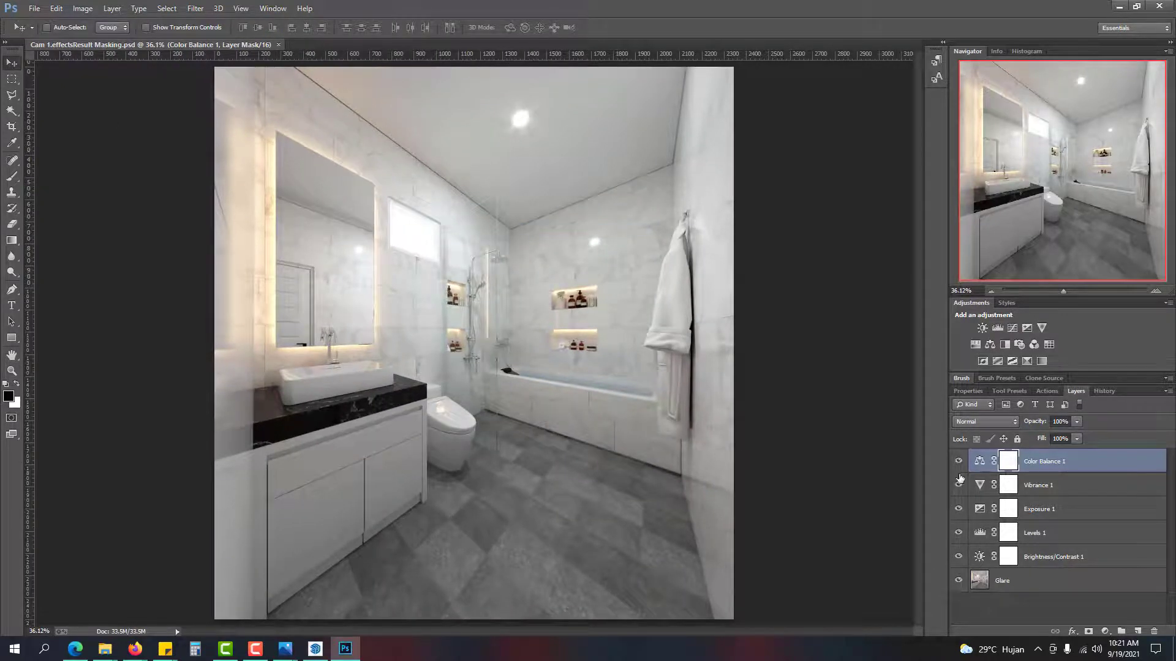
Step: Leave only the Brightness/Contrast 1 adjustment visible above the Glare layer and examine its settings
drag(959, 460, 959, 556)
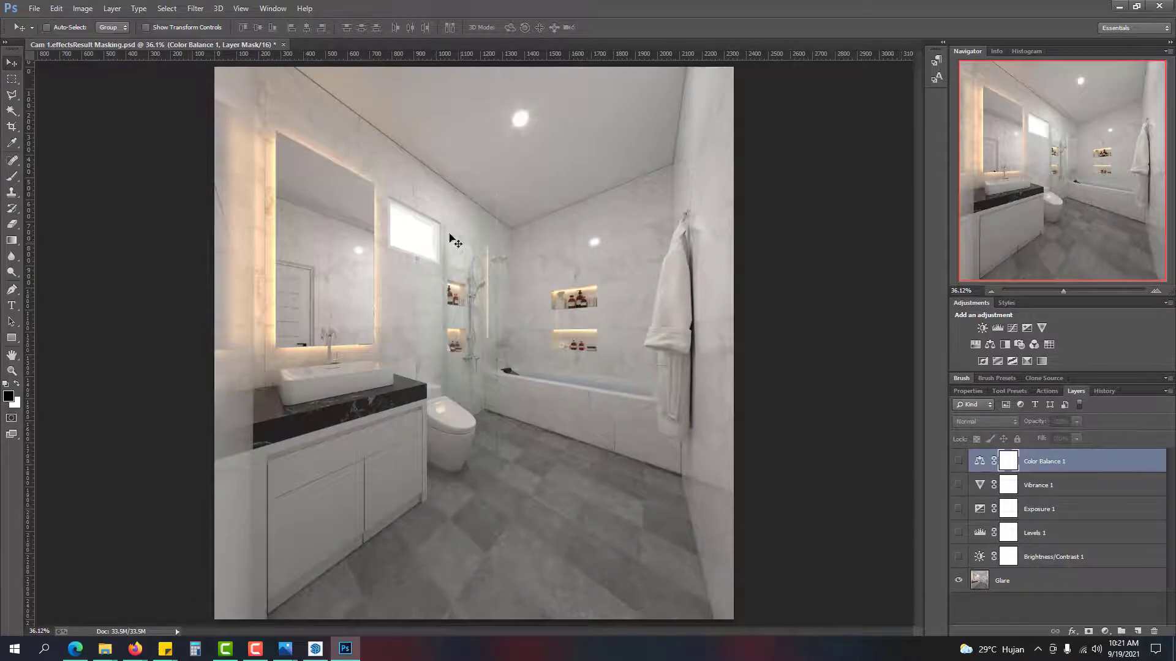
click(1027, 580)
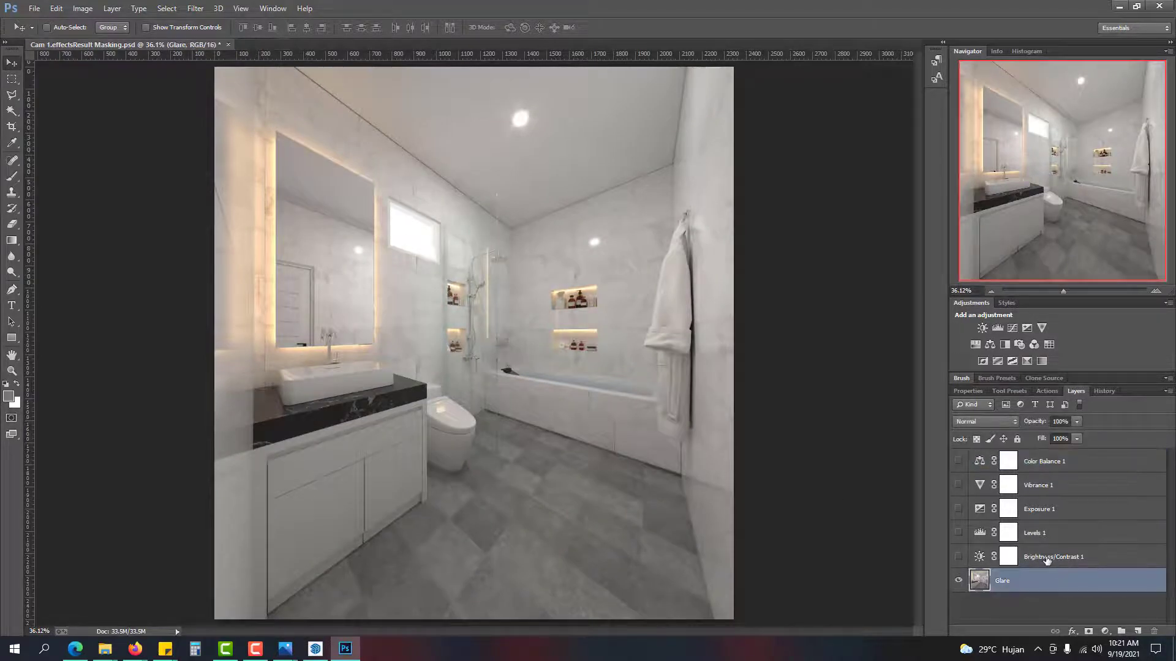
click(1047, 559)
click(958, 556)
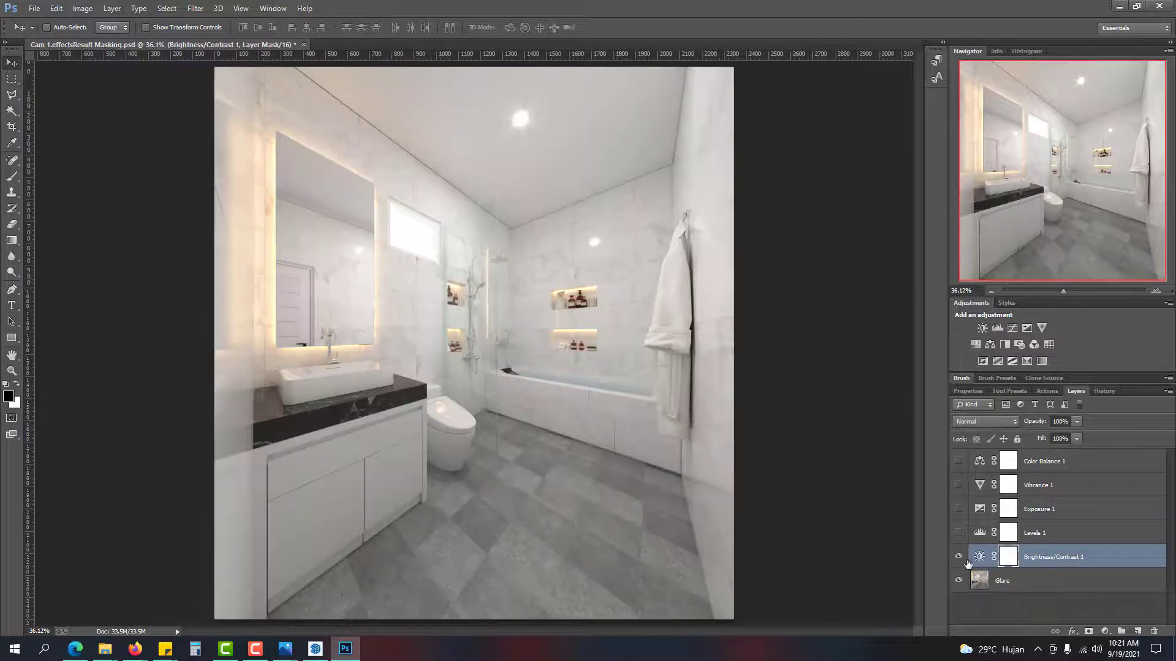
double_click(979, 559)
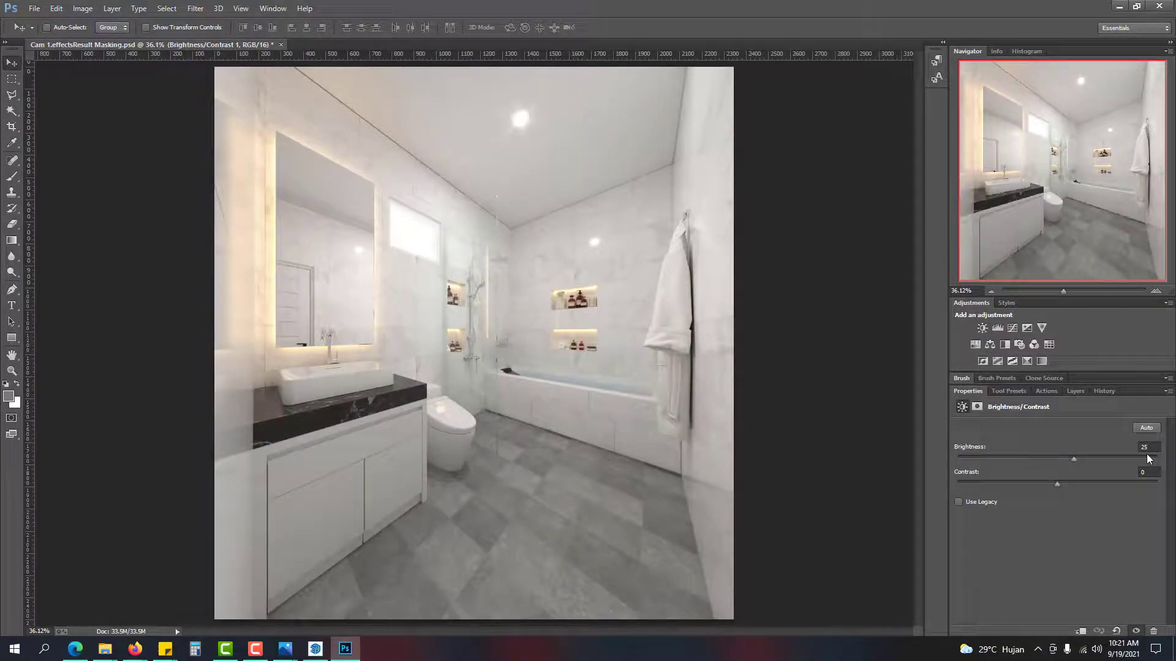
click(1076, 391)
Step: Show the Levels 1 adjustment layer, examine its settings, and compare the image with and without it
click(1058, 532)
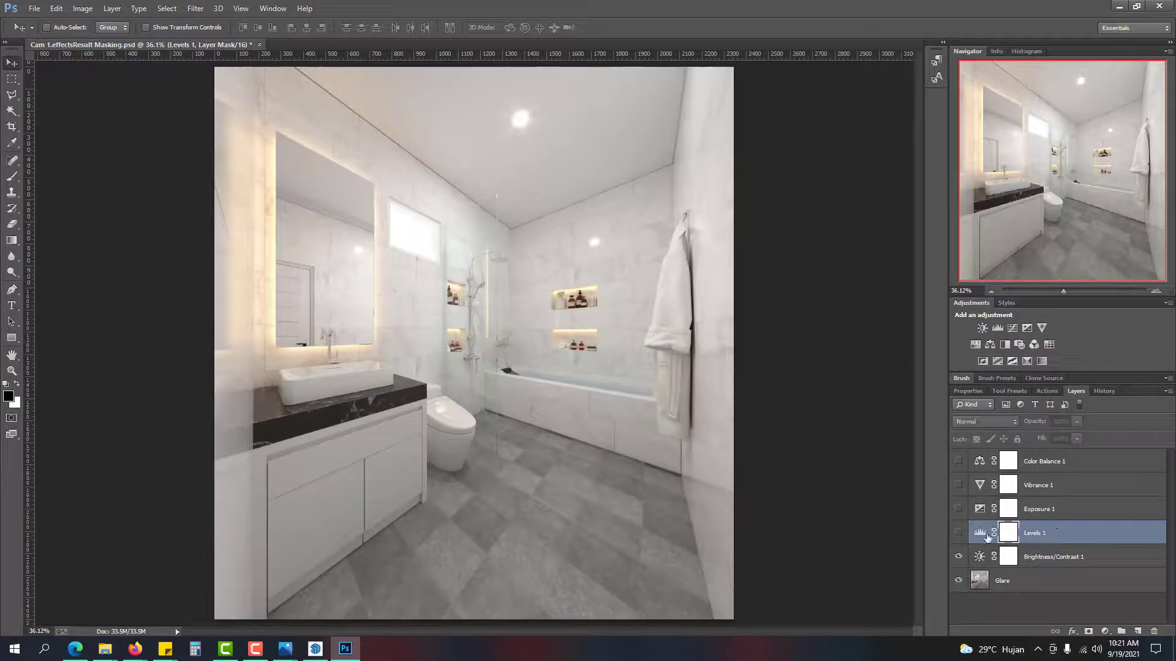
click(958, 533)
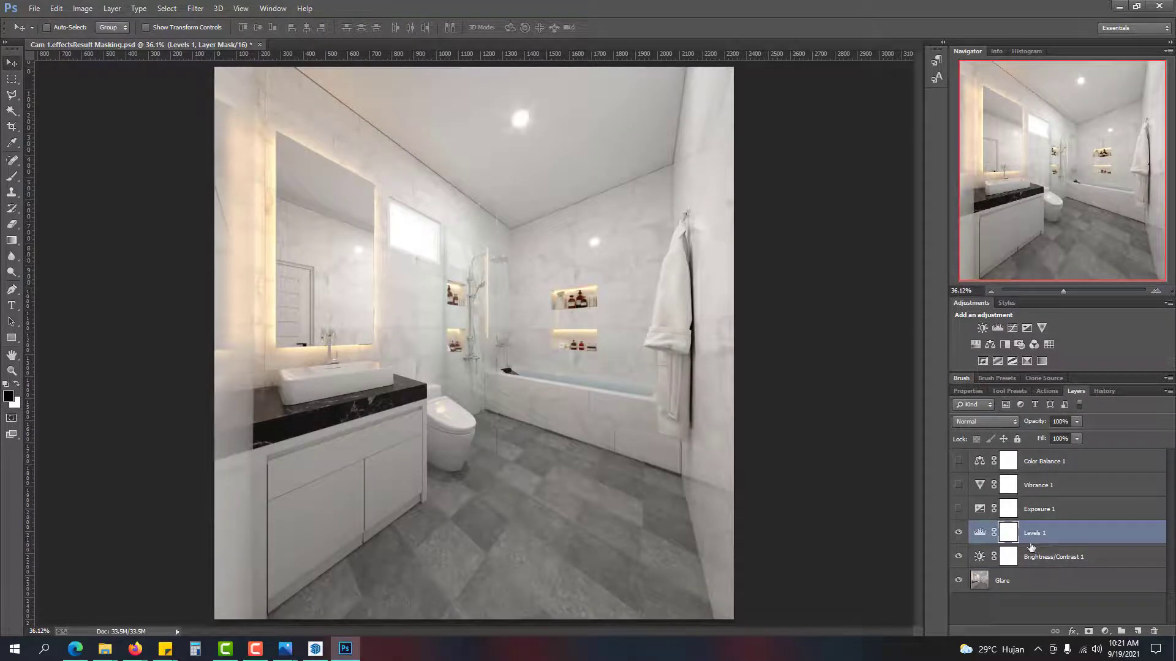
double_click(980, 534)
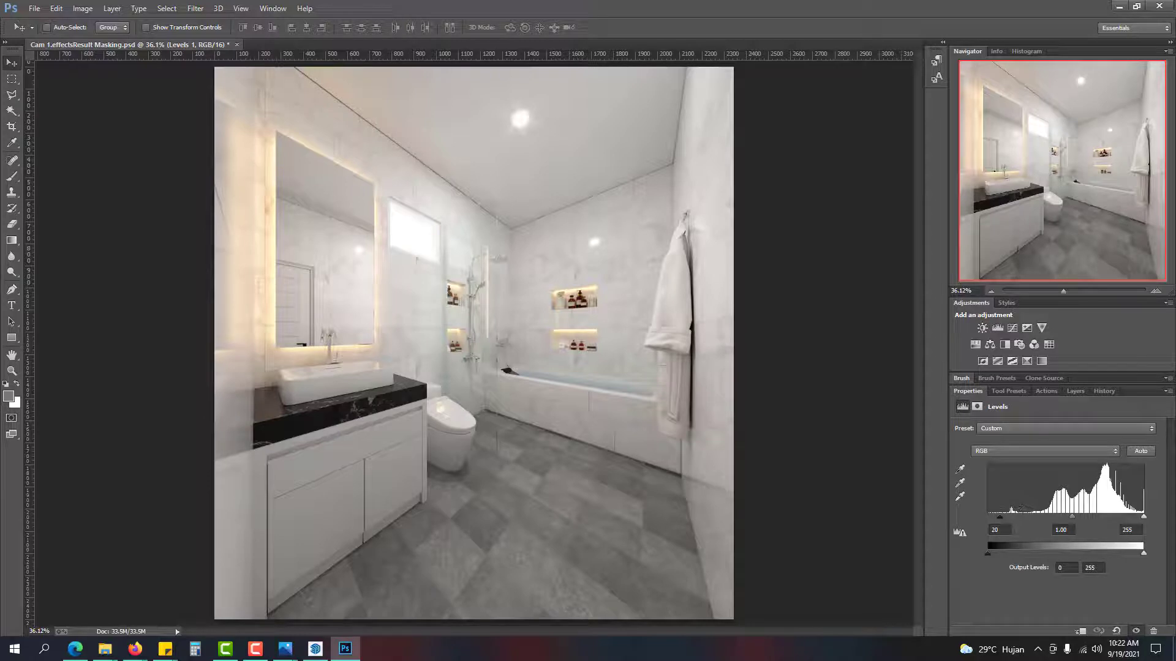
click(1076, 390)
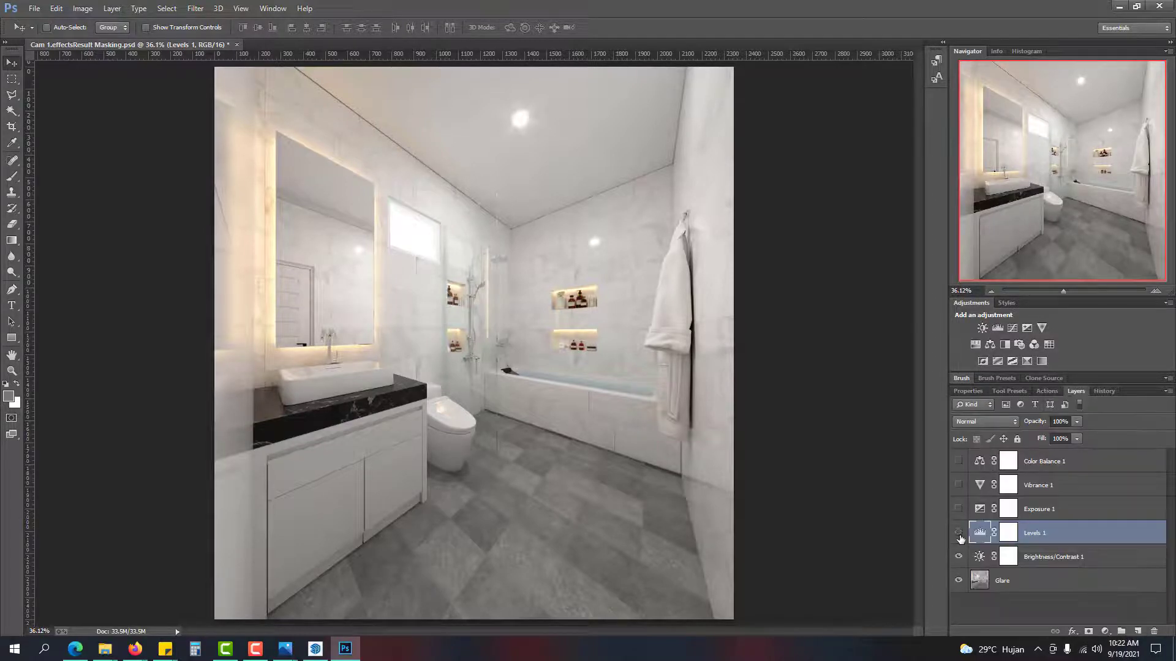
click(959, 536)
click(959, 536)
click(959, 535)
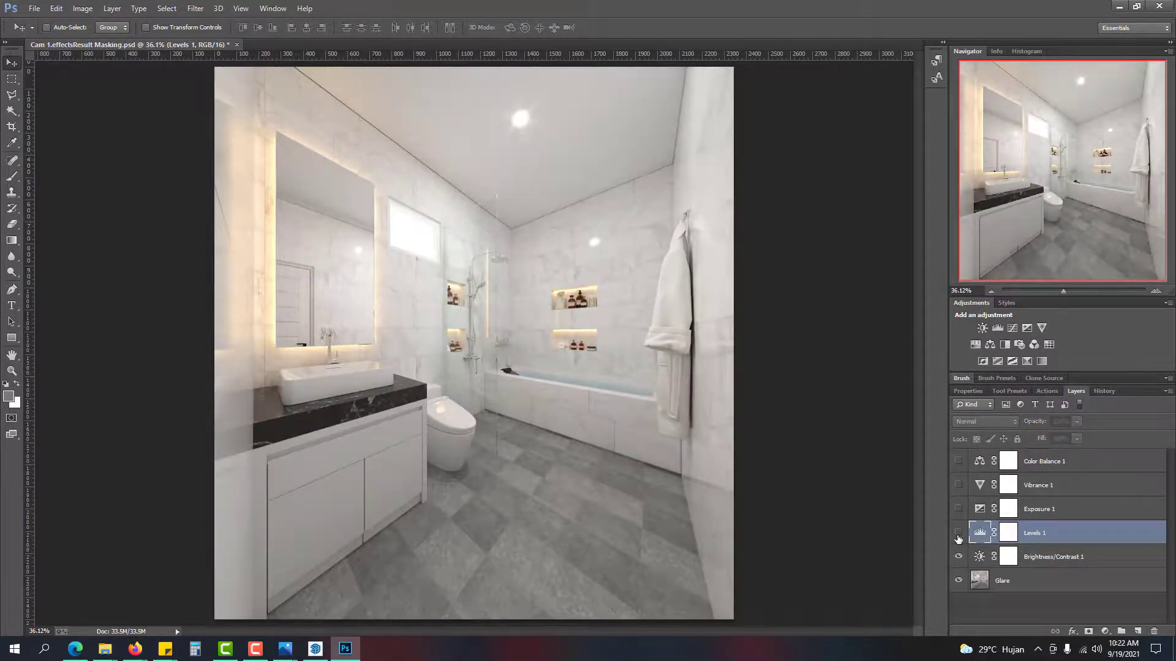
click(959, 536)
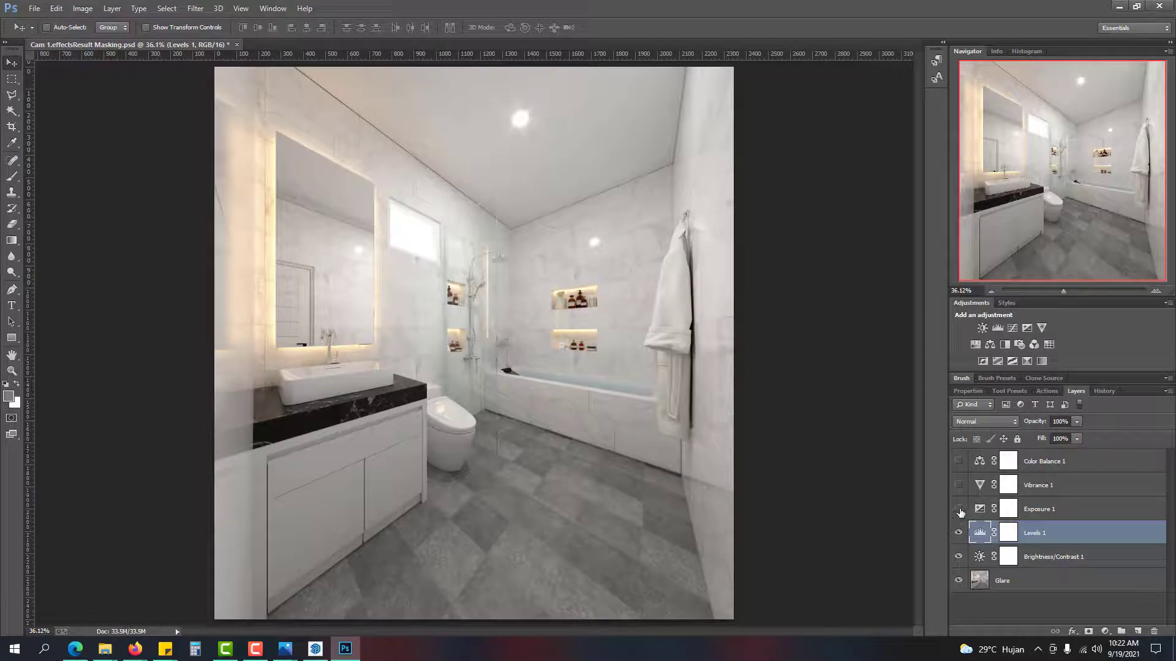
Step: Show the Exposure 1 adjustment layer, examine its gamma correction, and compare the image with and without it
click(959, 509)
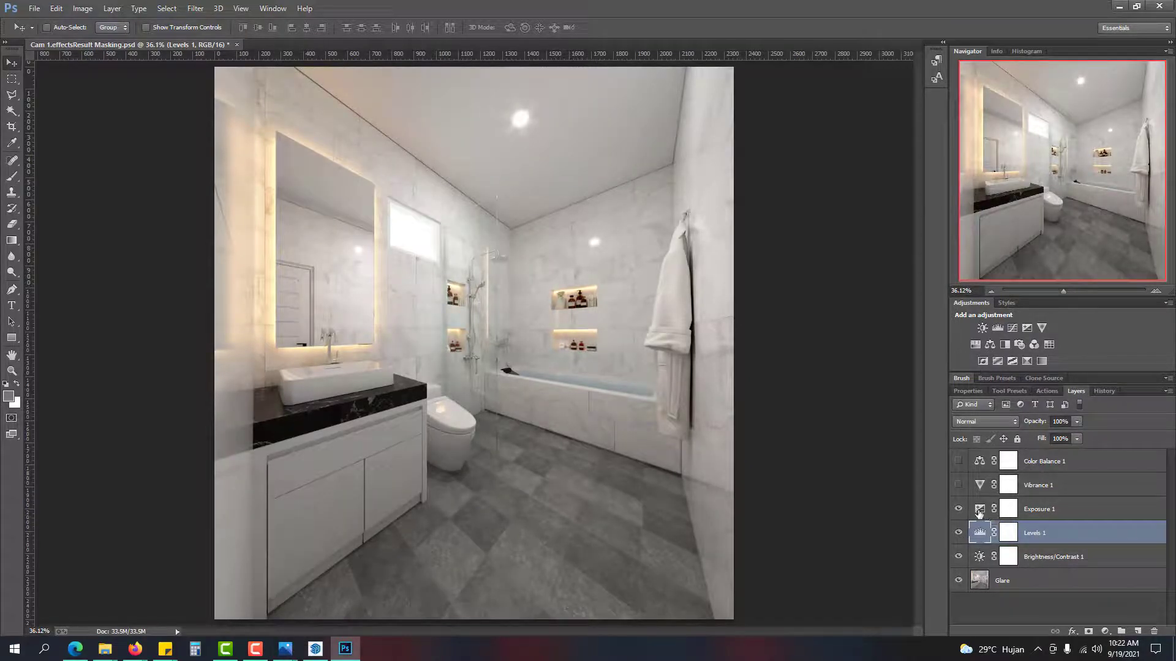
double_click(979, 512)
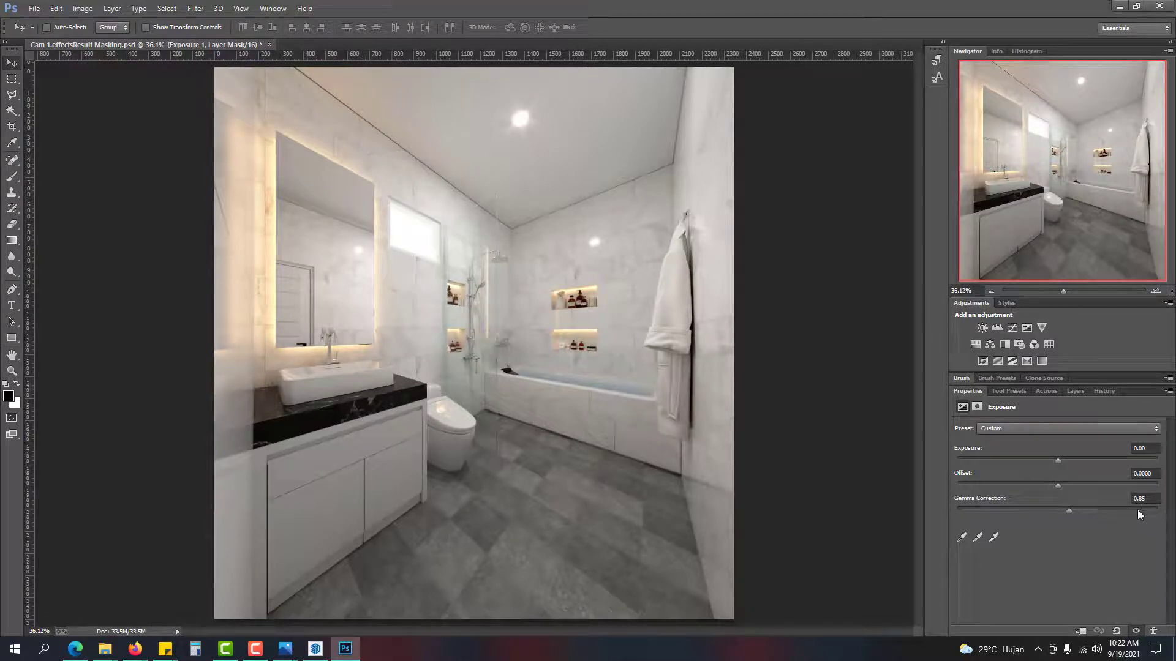
click(1077, 394)
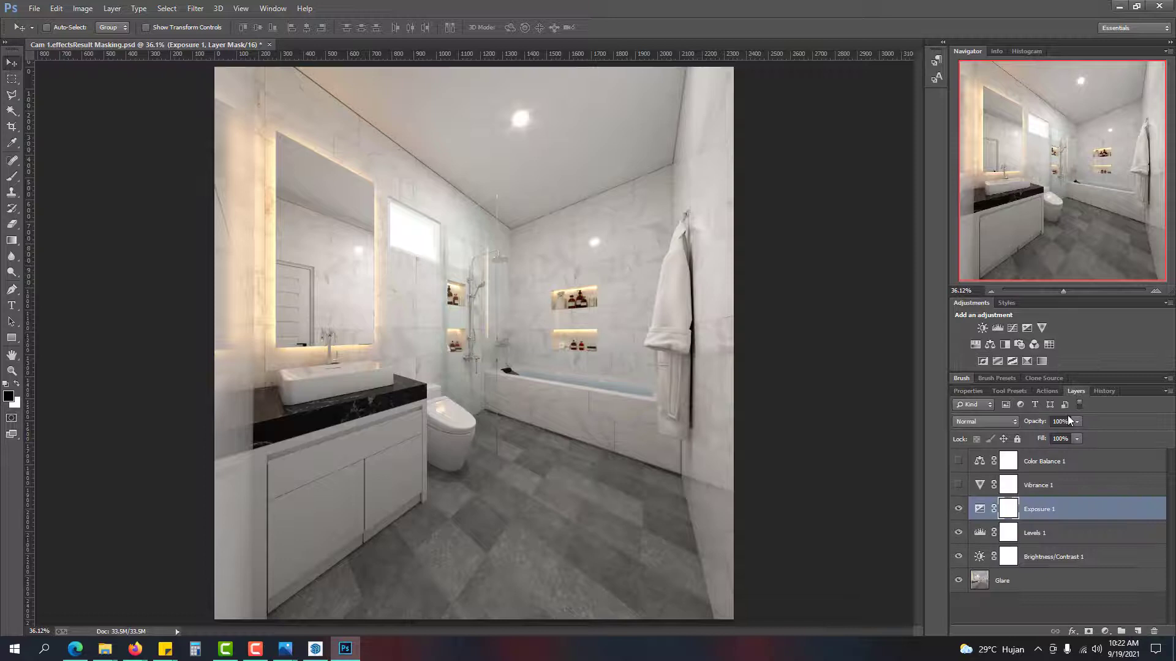
click(958, 509)
click(958, 509)
Step: Toggle the Vibrance 1 adjustment layer repeatedly to compare its effect, leaving it visible
click(993, 486)
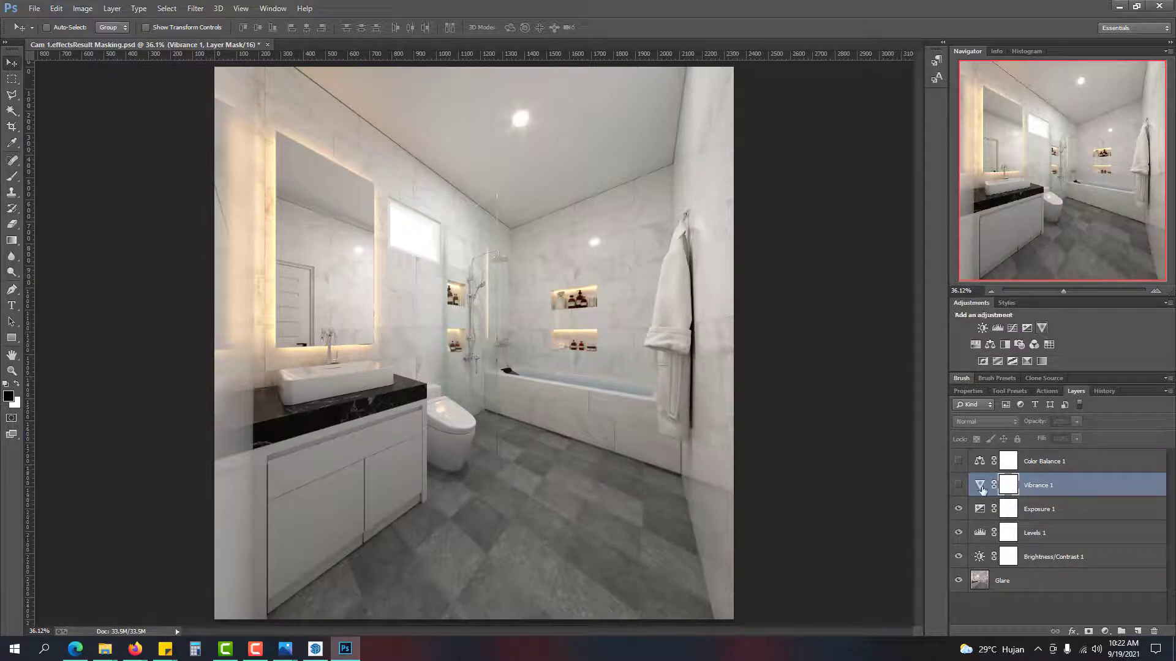
click(959, 487)
click(959, 487)
click(959, 486)
click(959, 487)
click(959, 487)
click(959, 487)
click(959, 487)
click(959, 486)
click(959, 486)
click(960, 486)
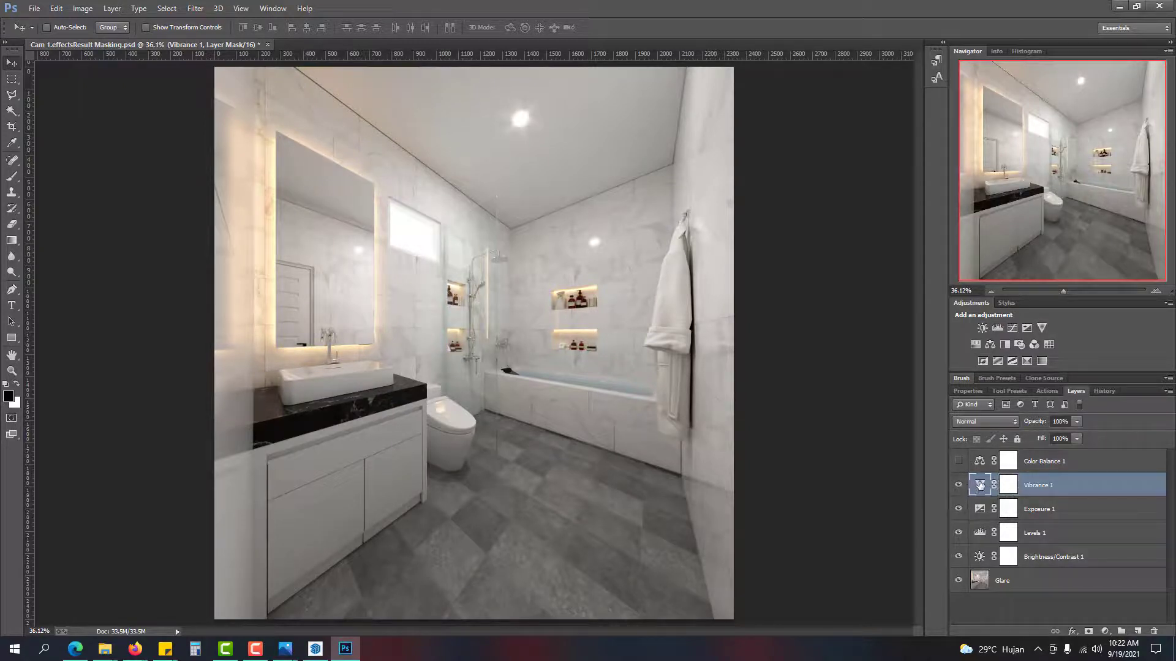
Step: Try lowering the Vibrance 1 layer's vibrance to -51, then set it back to -10
double_click(979, 486)
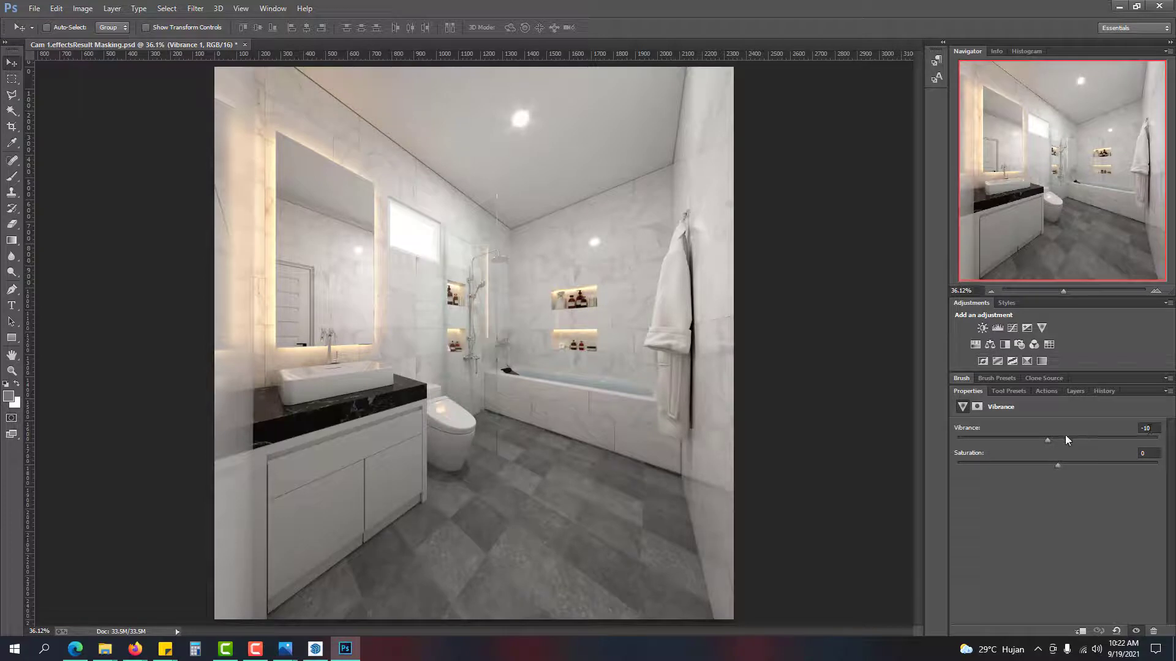
drag(1018, 448, 1006, 448)
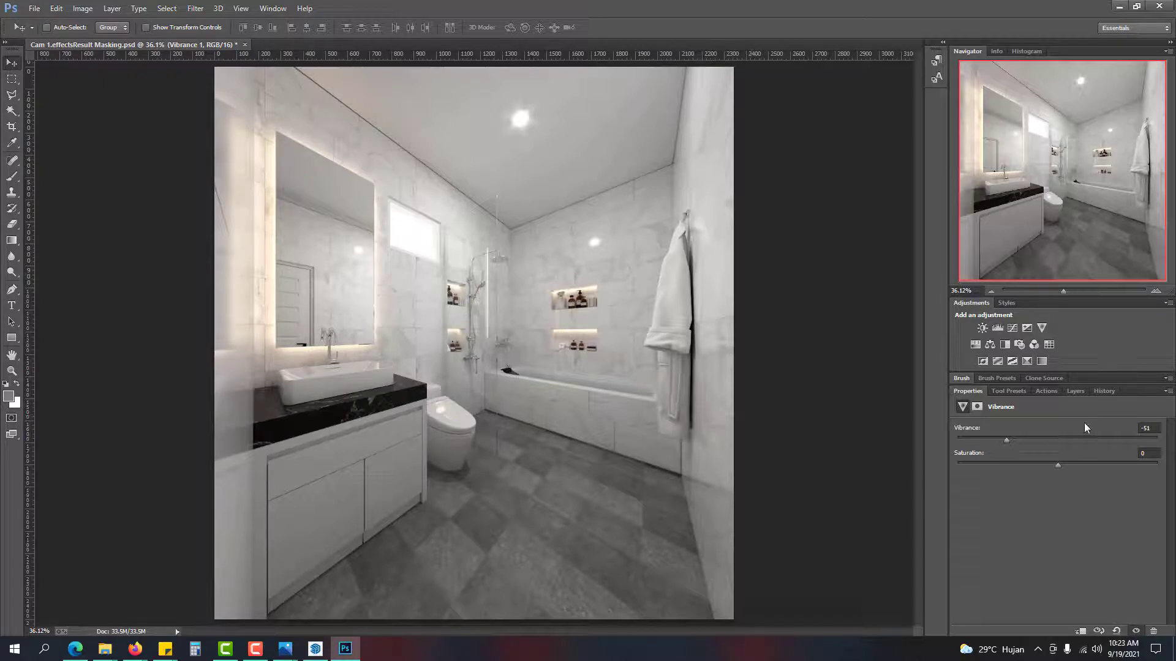
click(1157, 428)
text(-10)
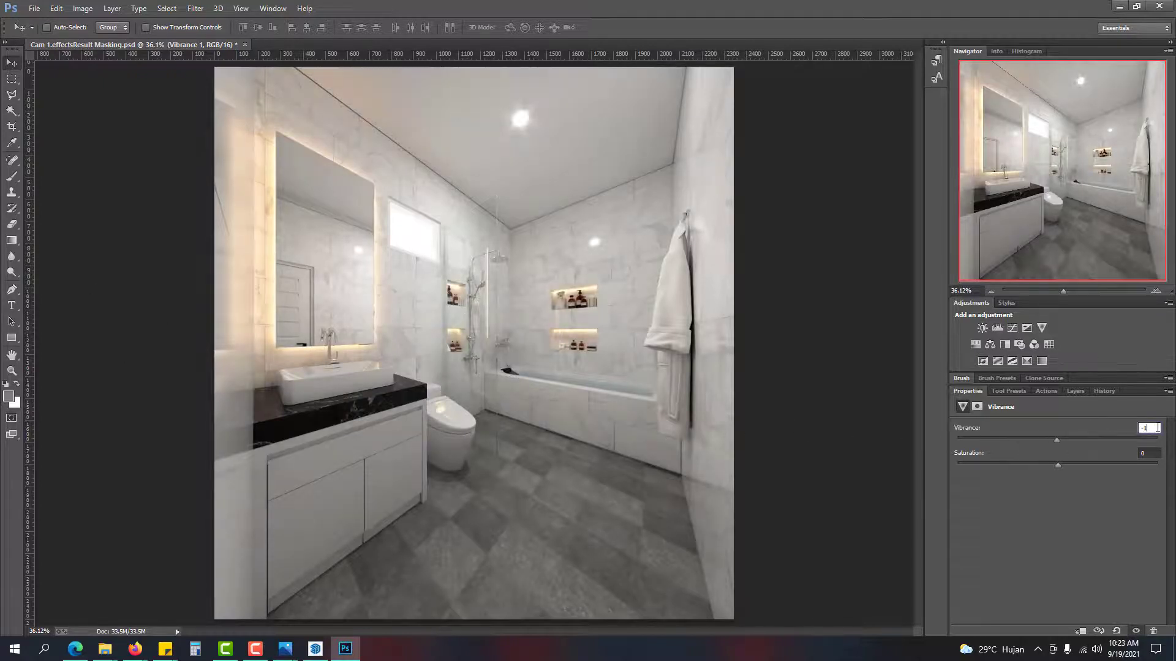
Step: Commit the Vibrance 1 value and toggle the Color Balance 1 adjustment layer to compare its effect, leaving it visible
key(Return)
click(1075, 392)
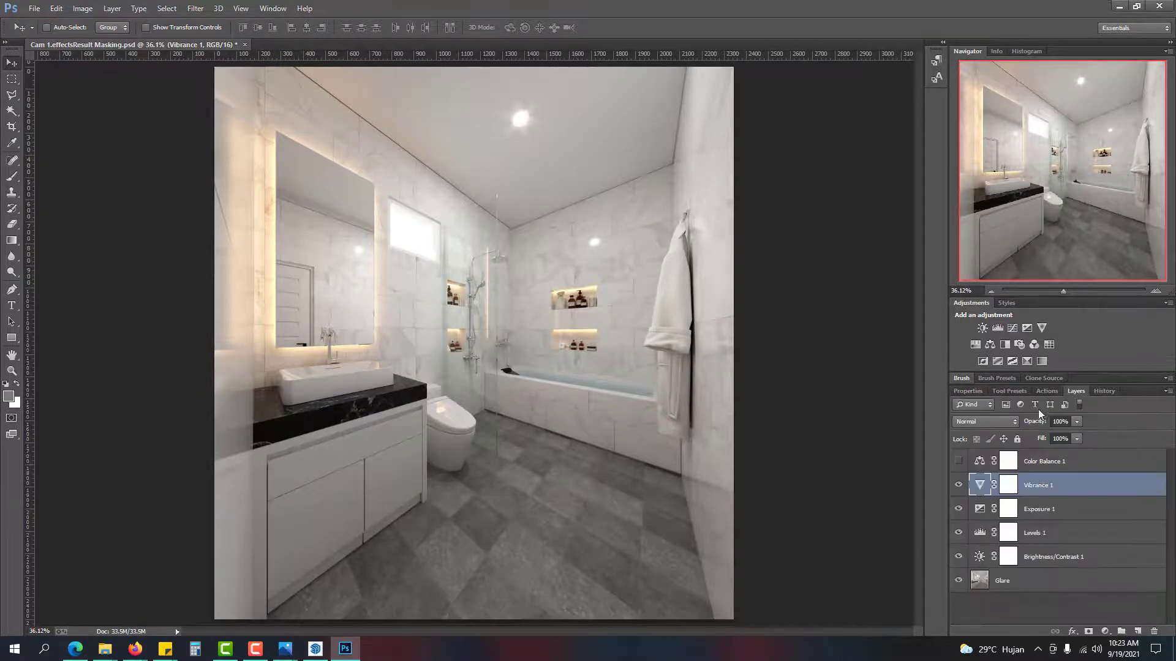
click(1072, 464)
click(959, 462)
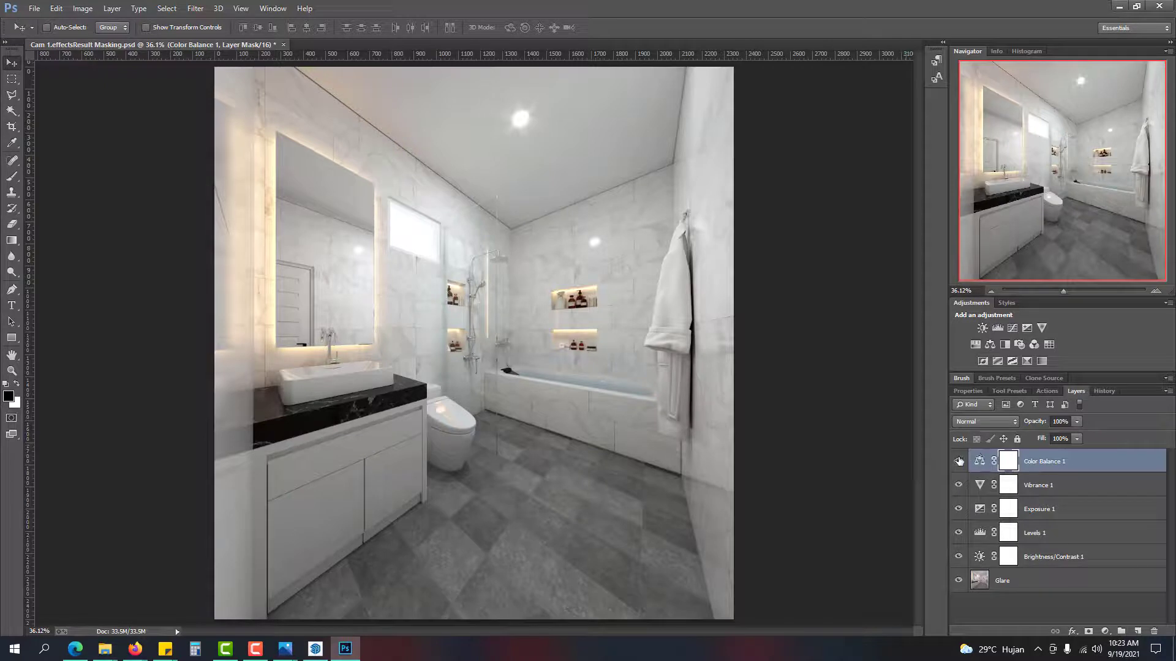
click(959, 462)
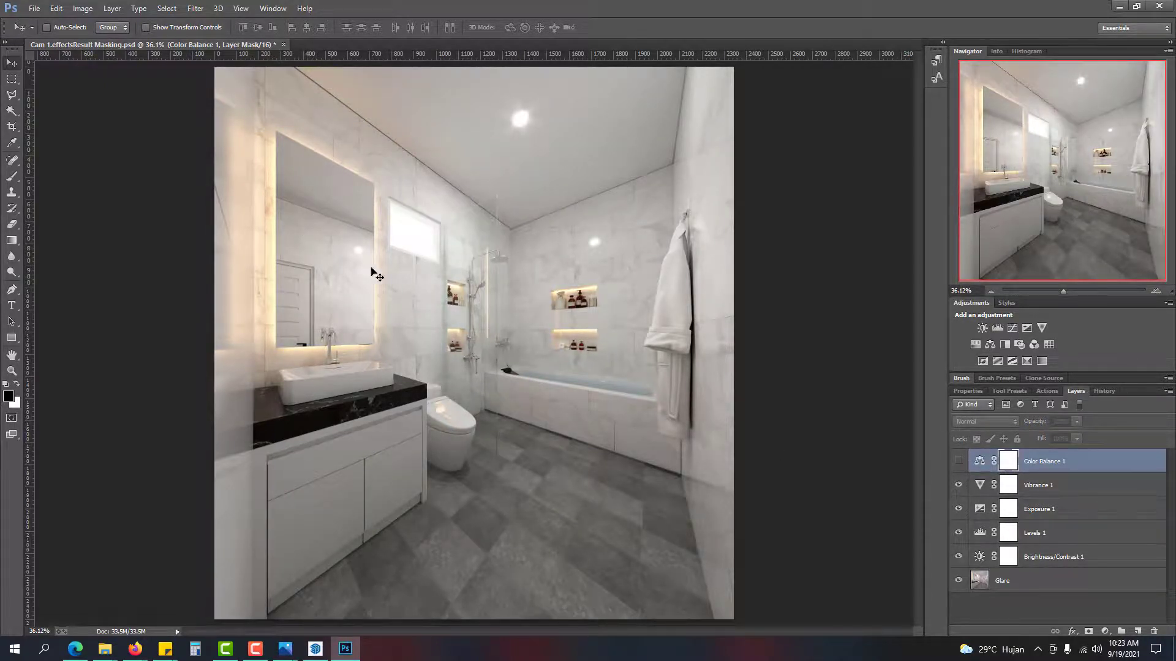
click(959, 463)
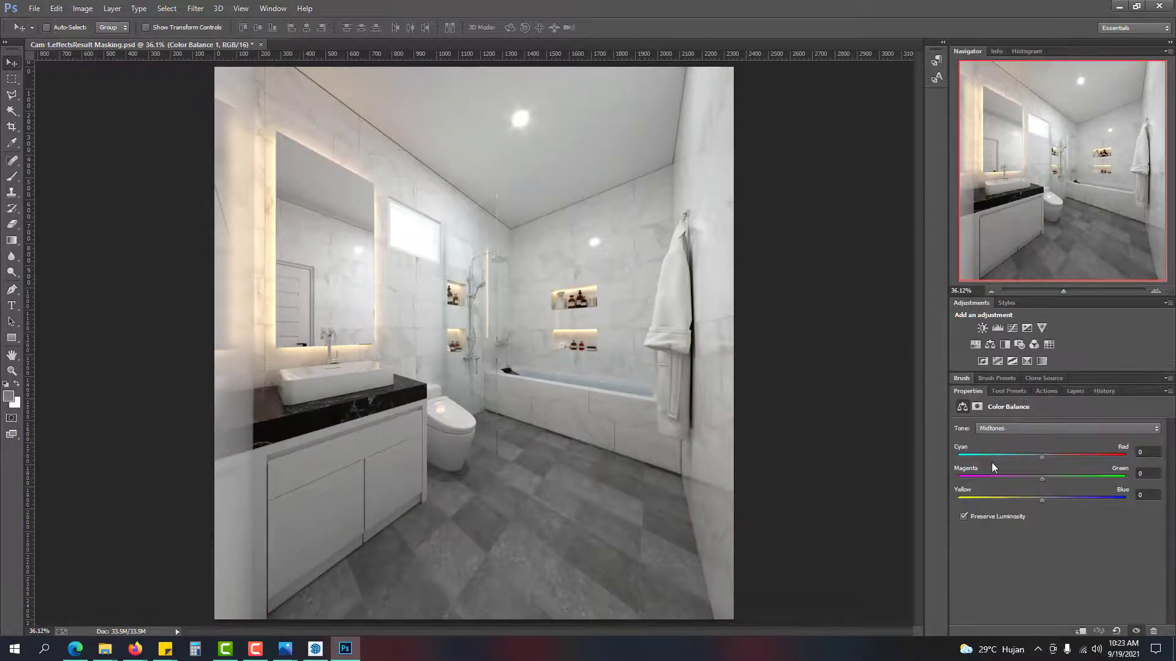
Step: Examine the Color Balance 1 layer's settings for the Midtones and Highlights tones, and deselect all layers
double_click(987, 459)
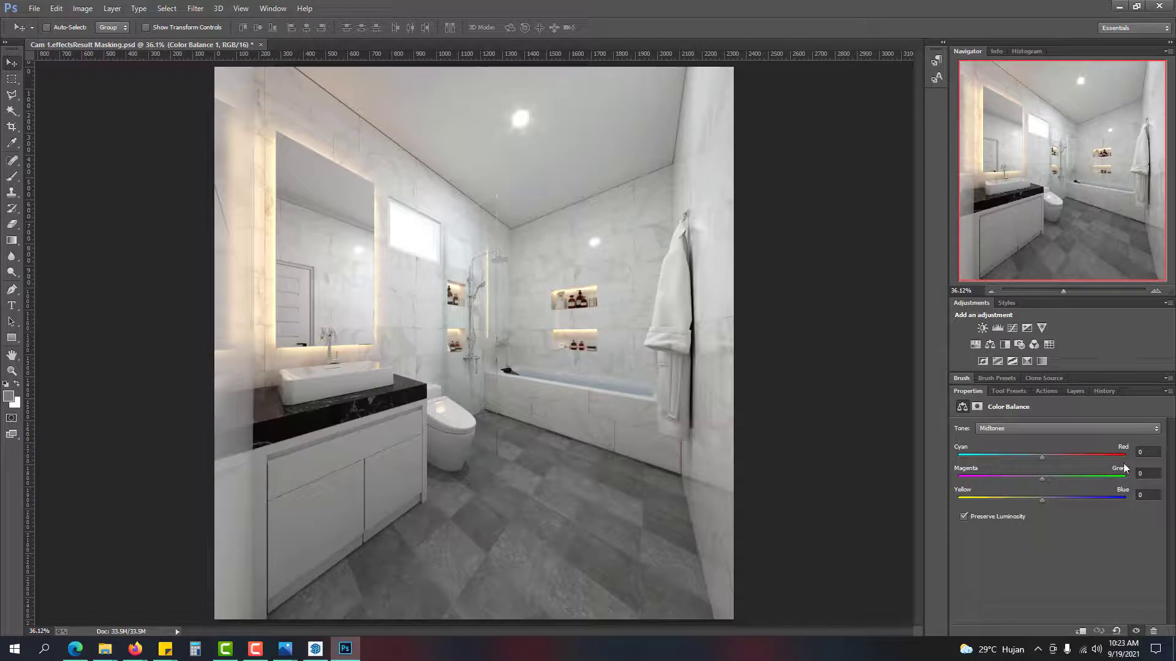
click(1020, 429)
click(1087, 451)
click(1042, 429)
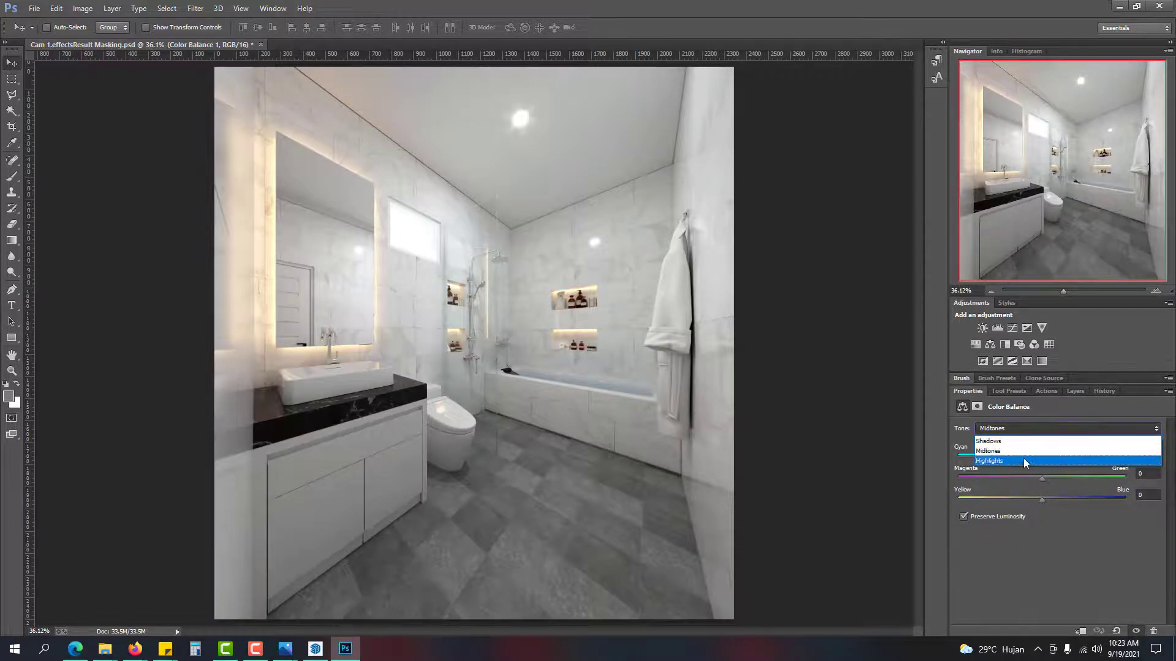
click(1023, 460)
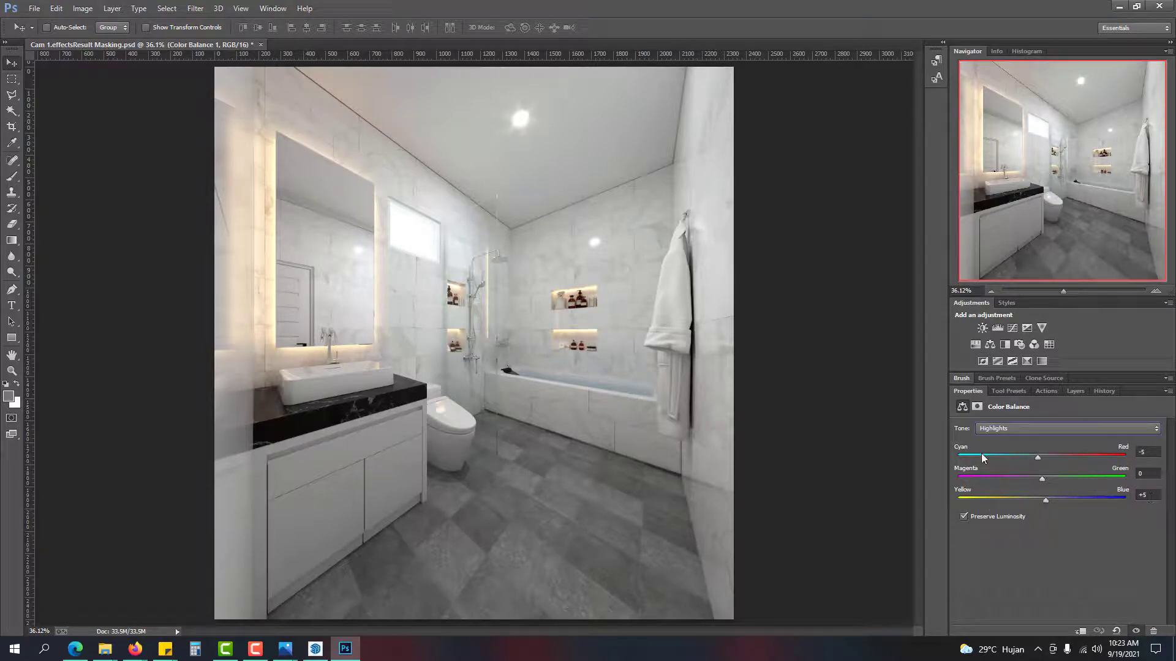
click(1077, 393)
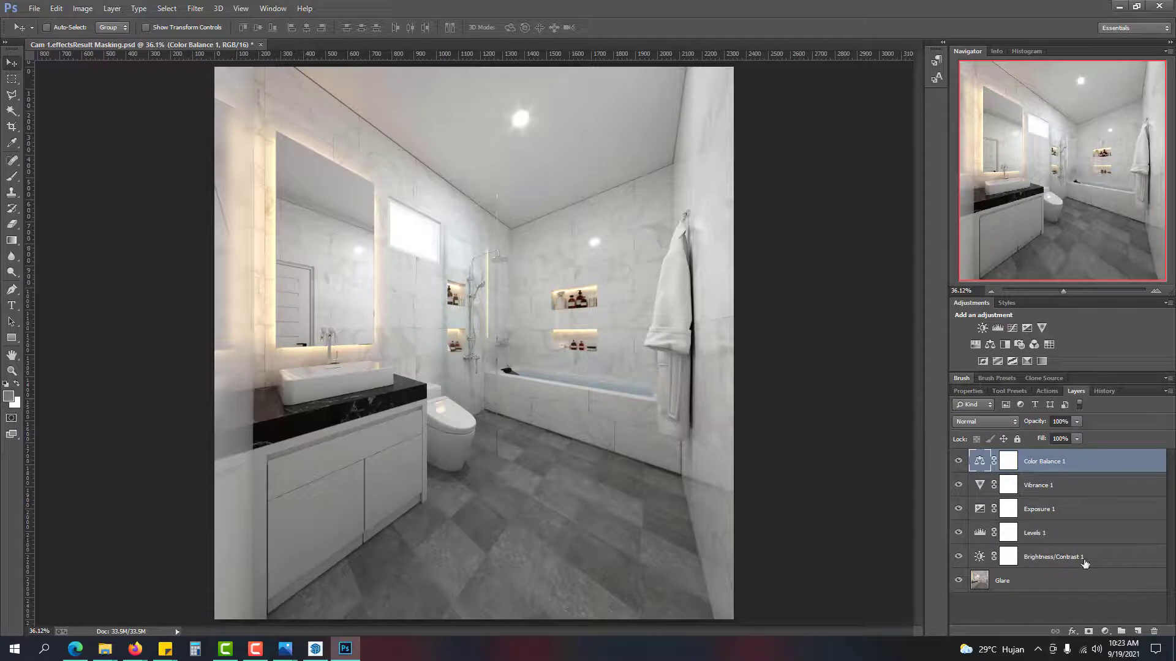
click(1060, 613)
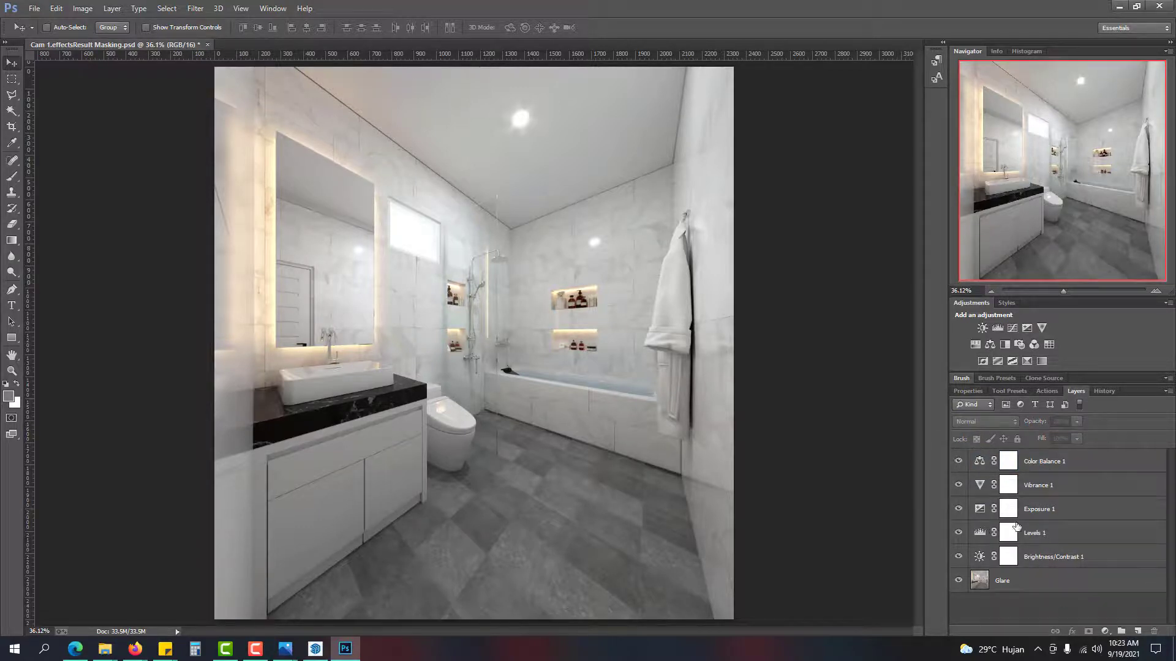